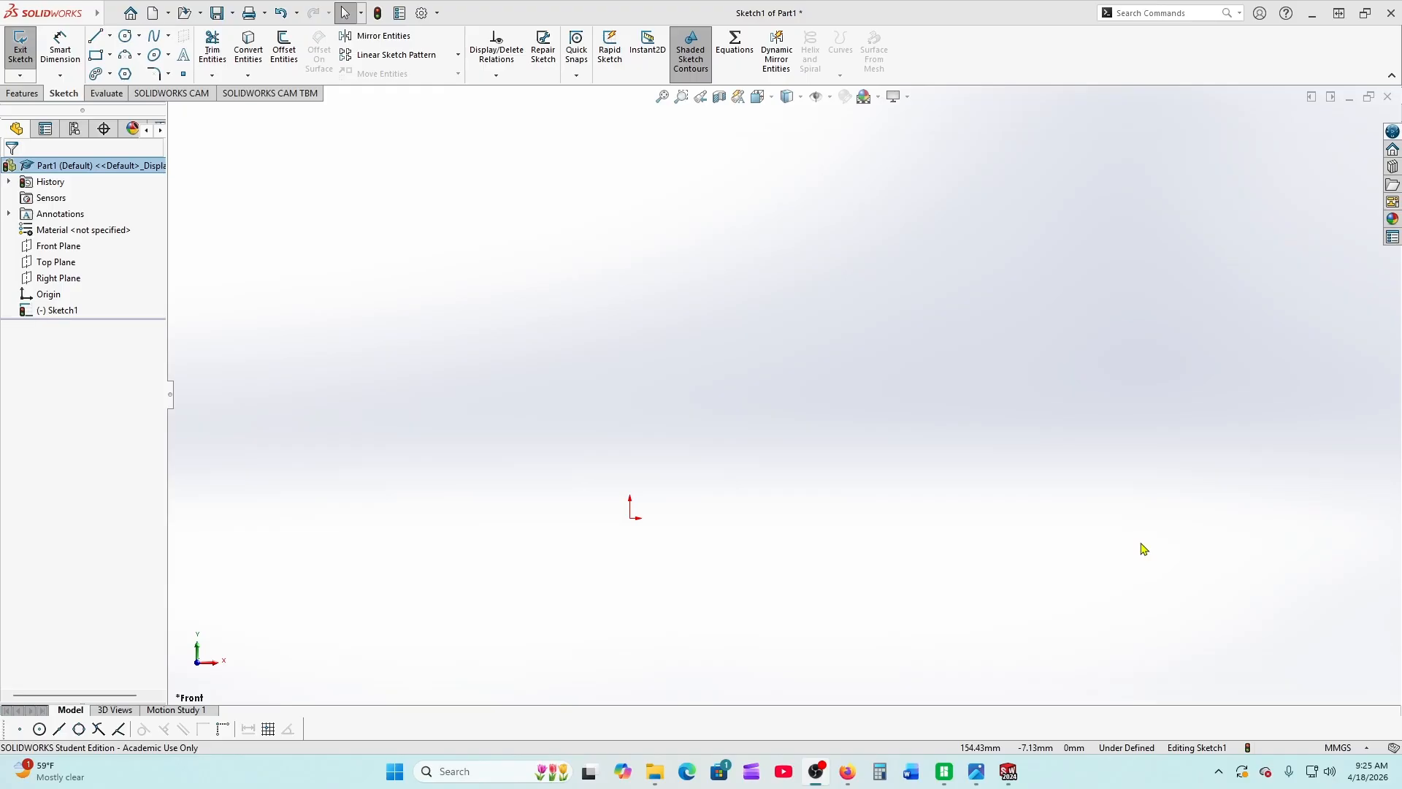
{"action": "scroll", "coordinate": [798, 509], "scroll_direction": "down", "scroll_amount": 2}
{"action": "scroll", "coordinate": [814, 482], "scroll_direction": "up", "scroll_amount": 3}
{"action": "scroll", "coordinate": [647, 443], "scroll_direction": "up", "scroll_amount": 2}
{"action": "scroll", "coordinate": [629, 439], "scroll_direction": "down", "scroll_amount": 1}
{"action": "scroll", "coordinate": [686, 454], "scroll_direction": "down", "scroll_amount": 1}
Switch to the practice PDF in Firefox and examine the part drawing and the Question 12 parameters
{"action": "left_click", "coordinate": [858, 778]}
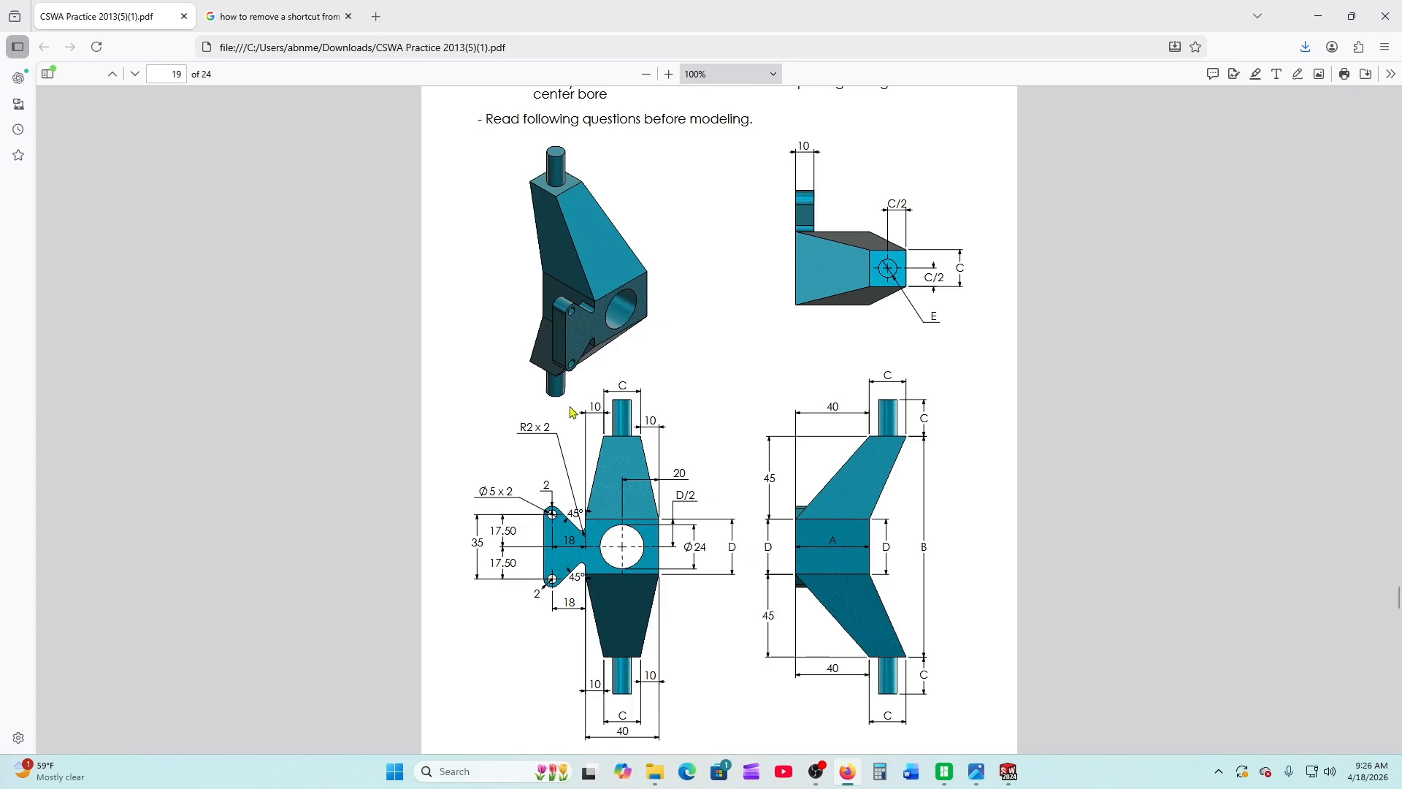
{"action": "scroll", "coordinate": [643, 450], "scroll_direction": "down", "scroll_amount": 8}
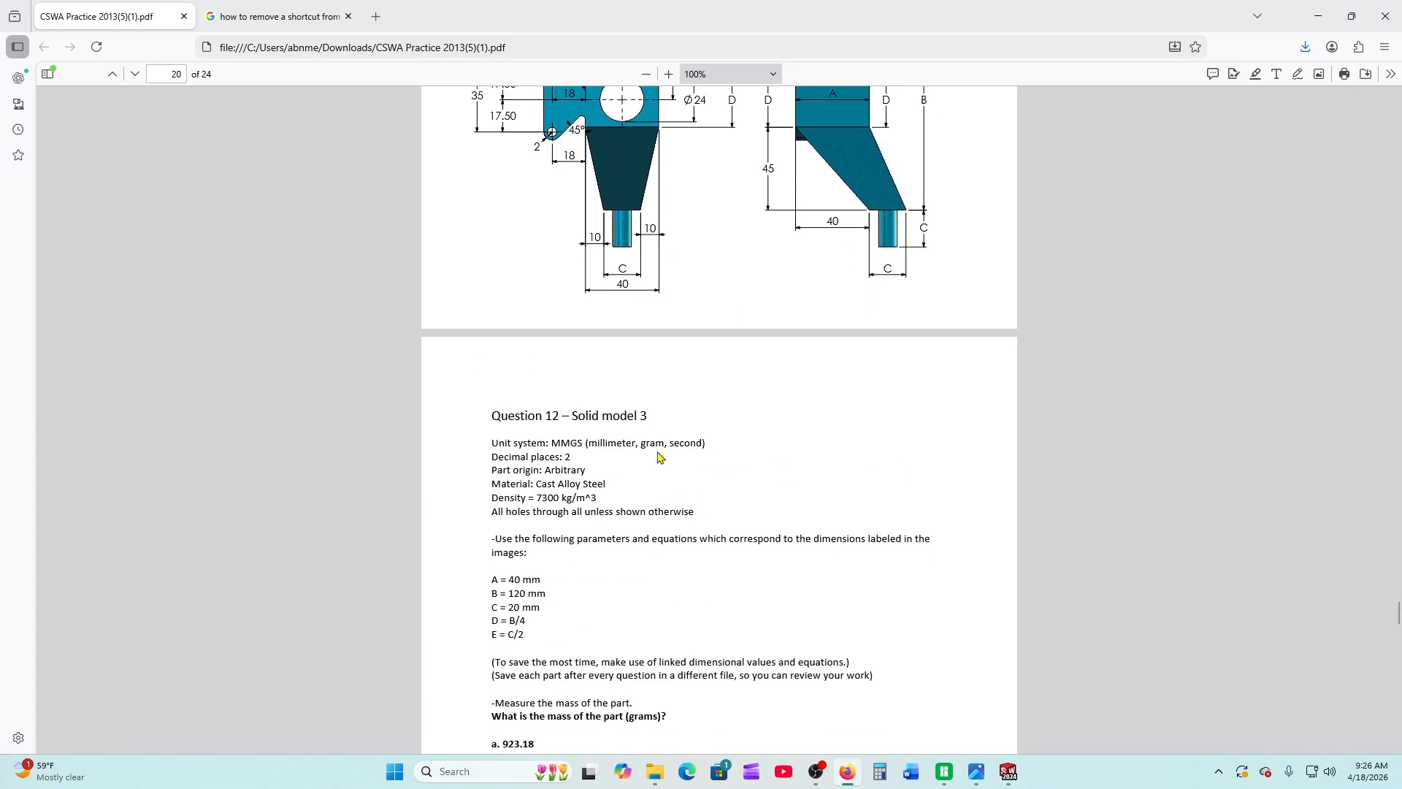
{"action": "scroll", "coordinate": [564, 451], "scroll_direction": "up", "scroll_amount": 5}
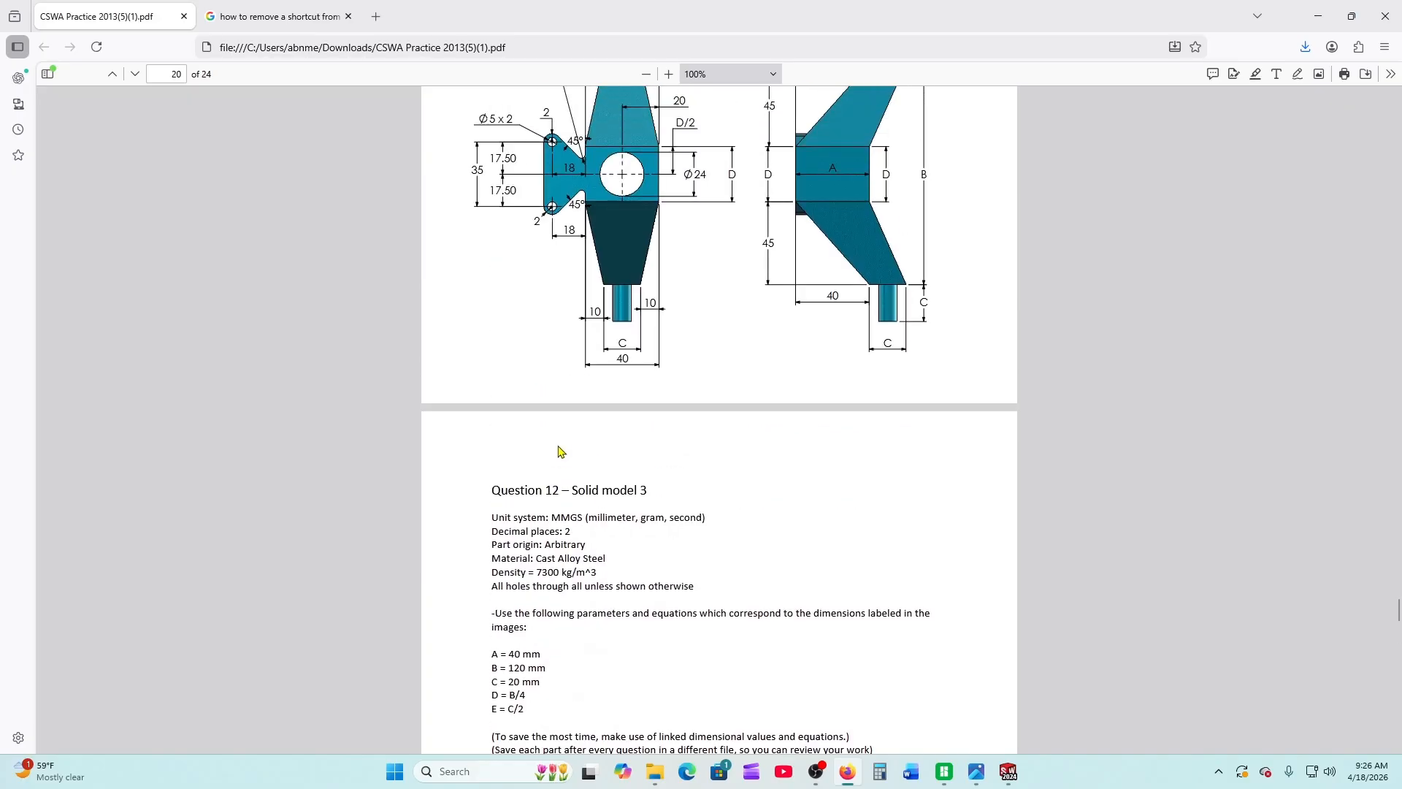
{"action": "scroll", "coordinate": [563, 451], "scroll_direction": "up", "scroll_amount": 3}
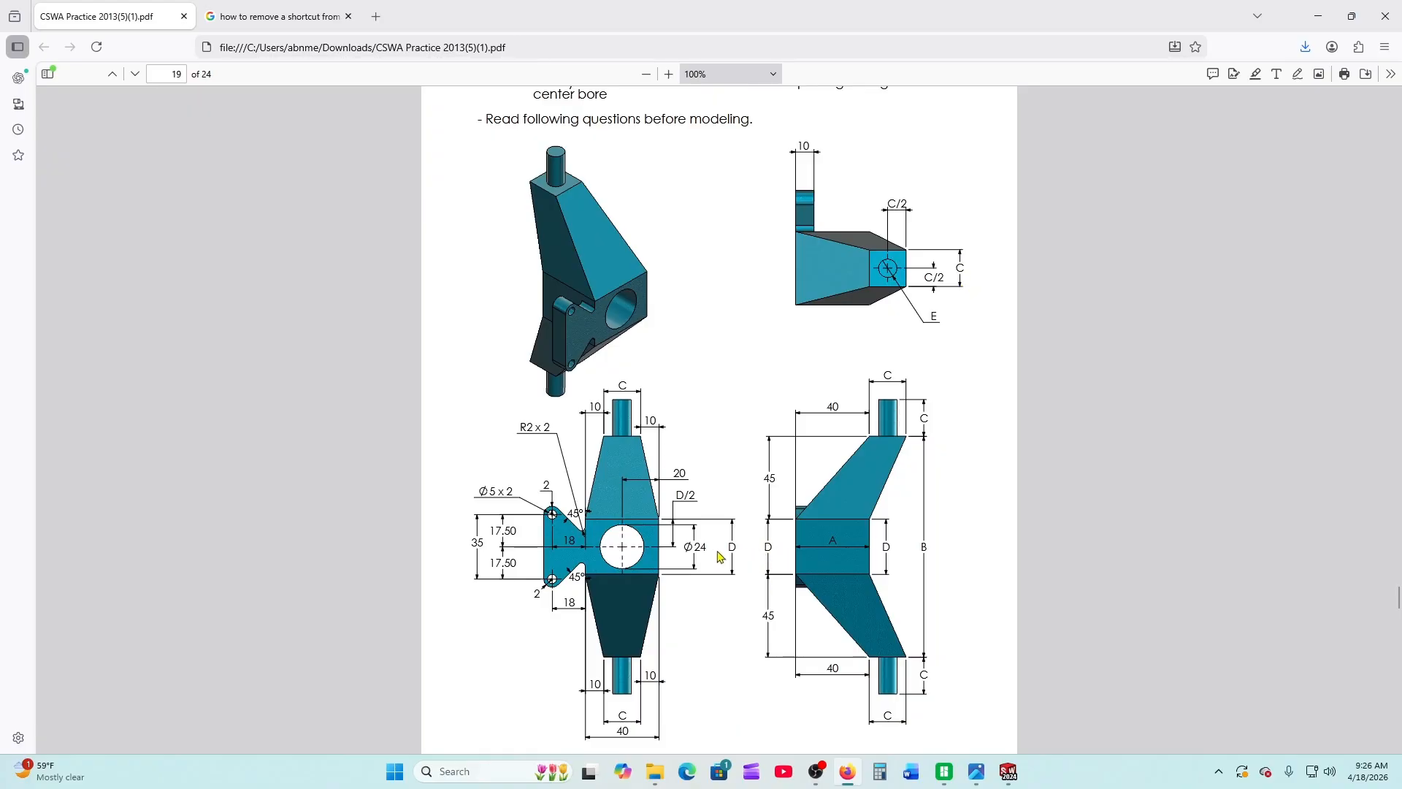
{"action": "scroll", "coordinate": [626, 500], "scroll_direction": "down", "scroll_amount": 8}
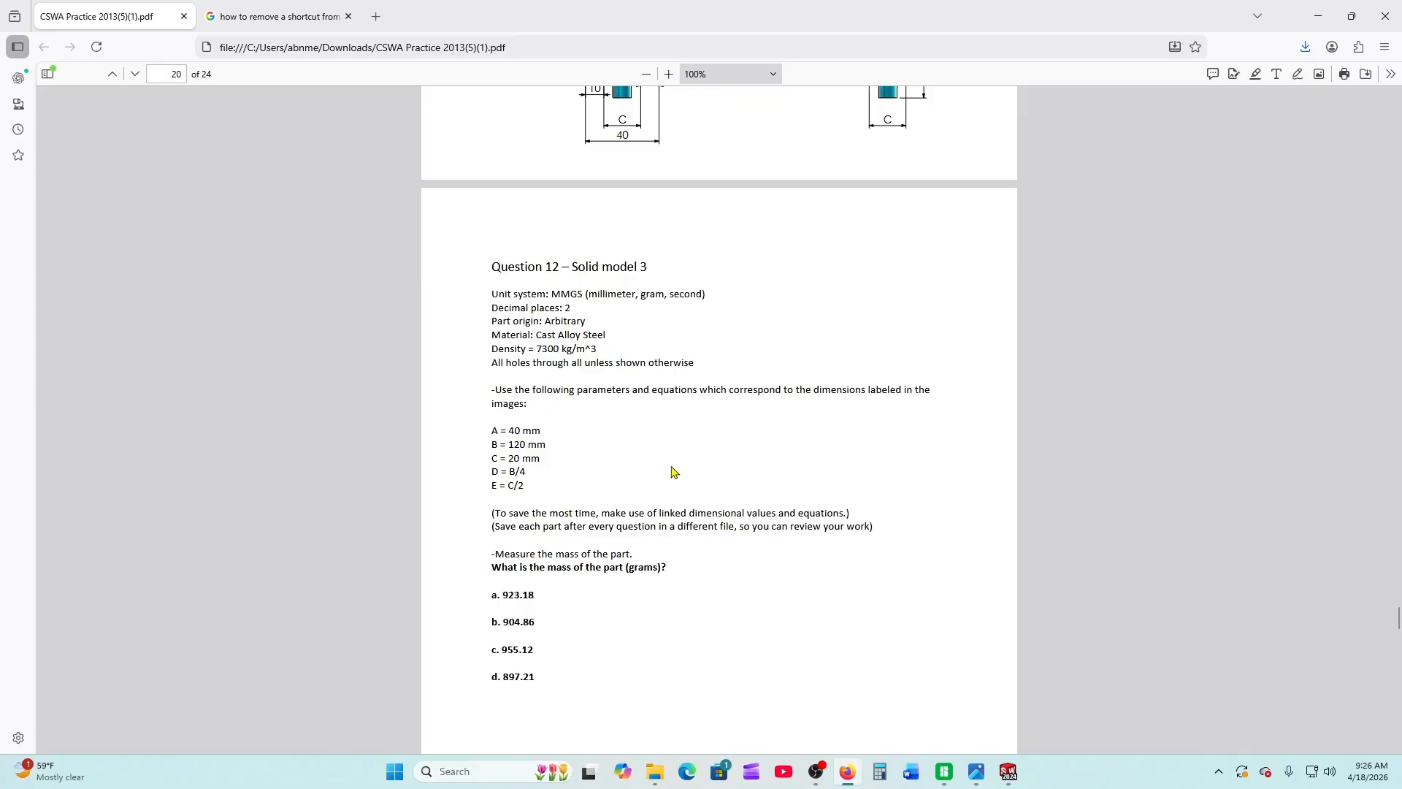
Switch back to SOLIDWORKS and add a global variable A equal to 40 in the equations table
{"action": "left_click", "coordinate": [1010, 773]}
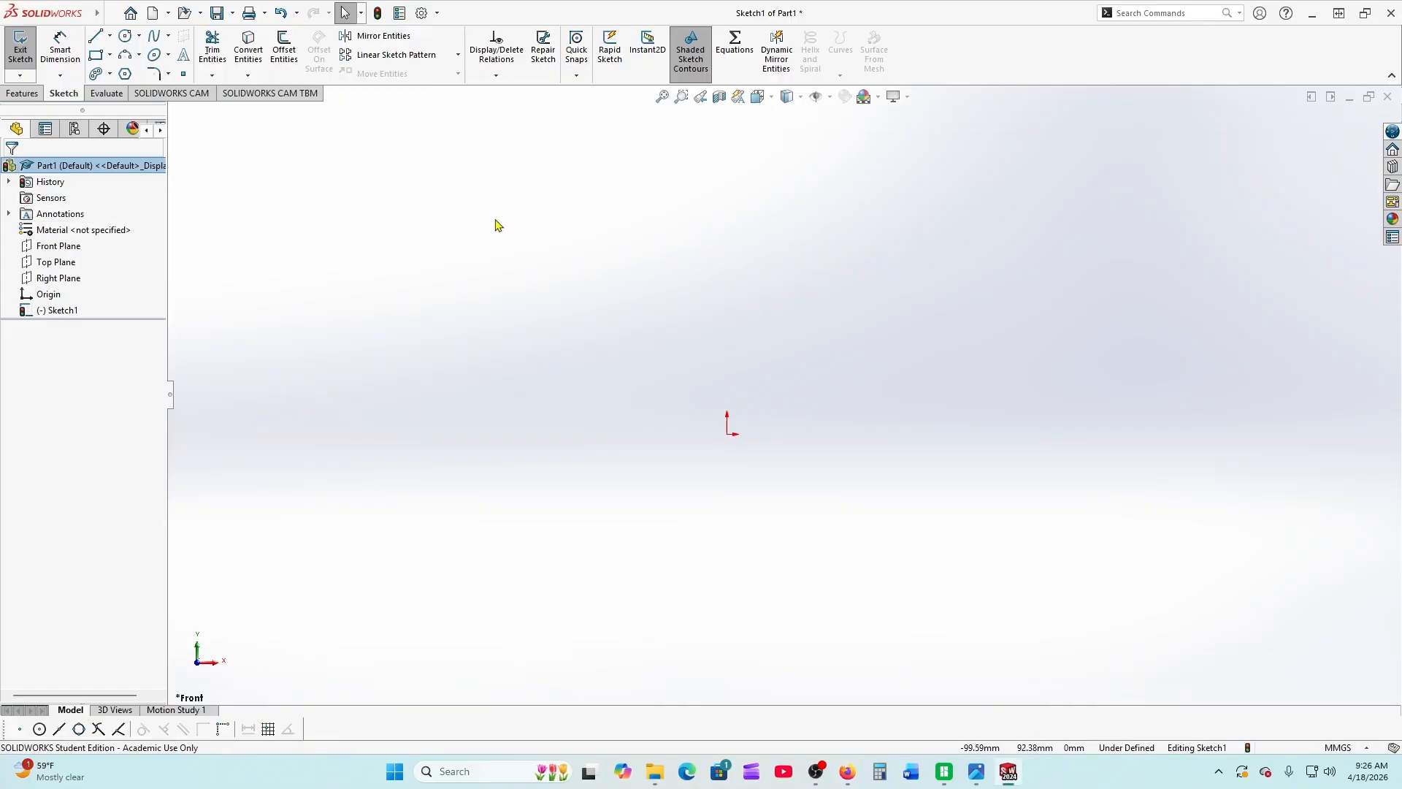
{"action": "left_click", "coordinate": [726, 49]}
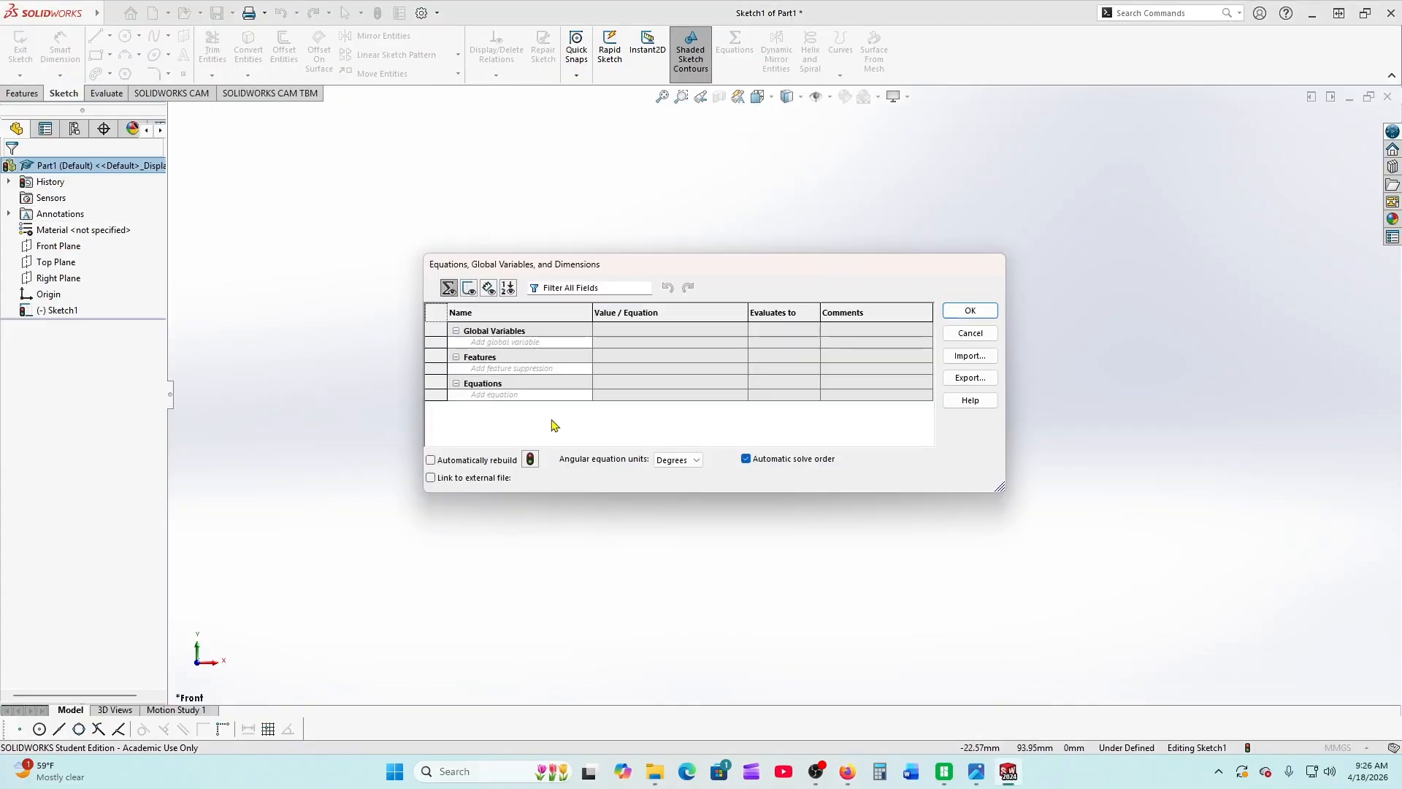
{"action": "left_click", "coordinate": [499, 343]}
{"action": "type", "text": "A"}
{"action": "key", "text": "Tab"}
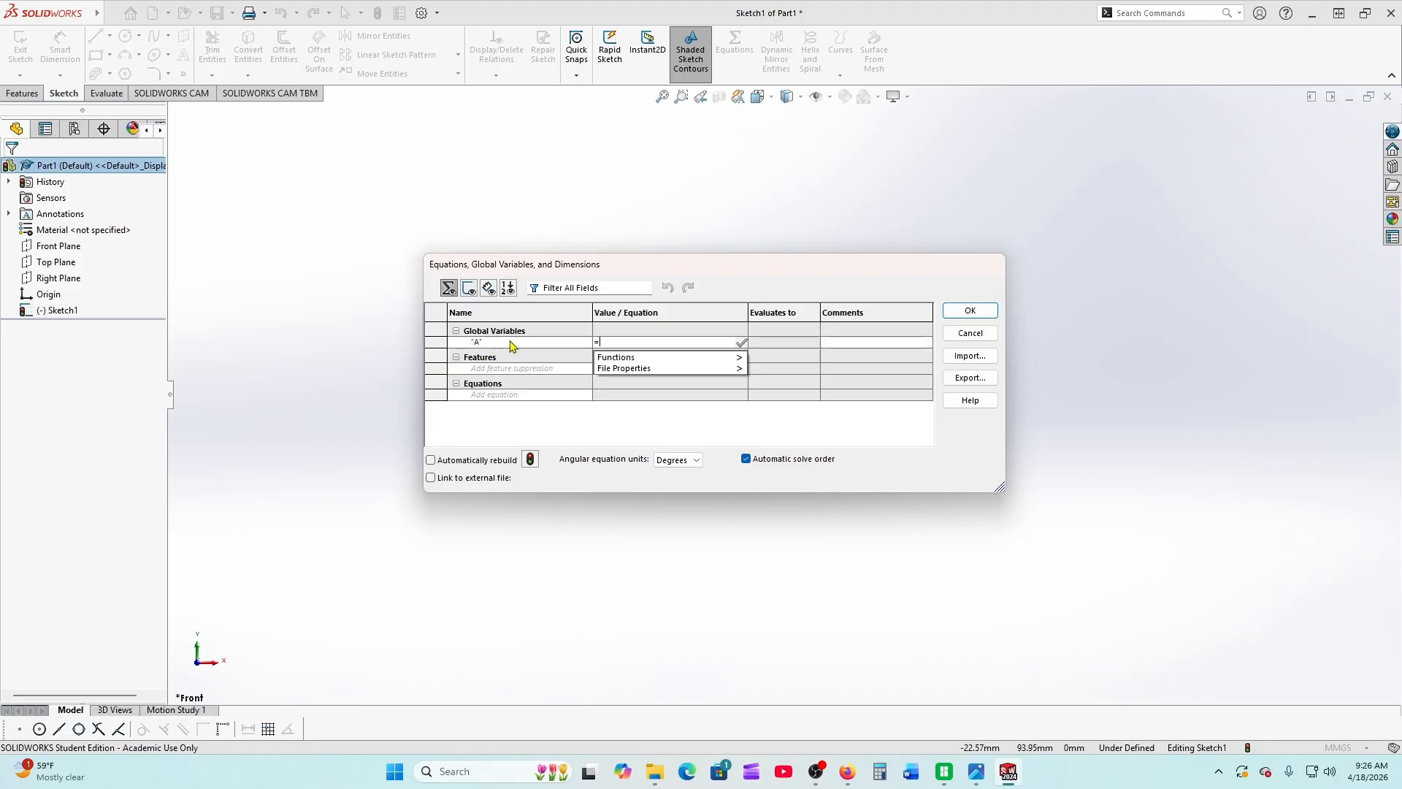
{"action": "left_click", "coordinate": [849, 772]}
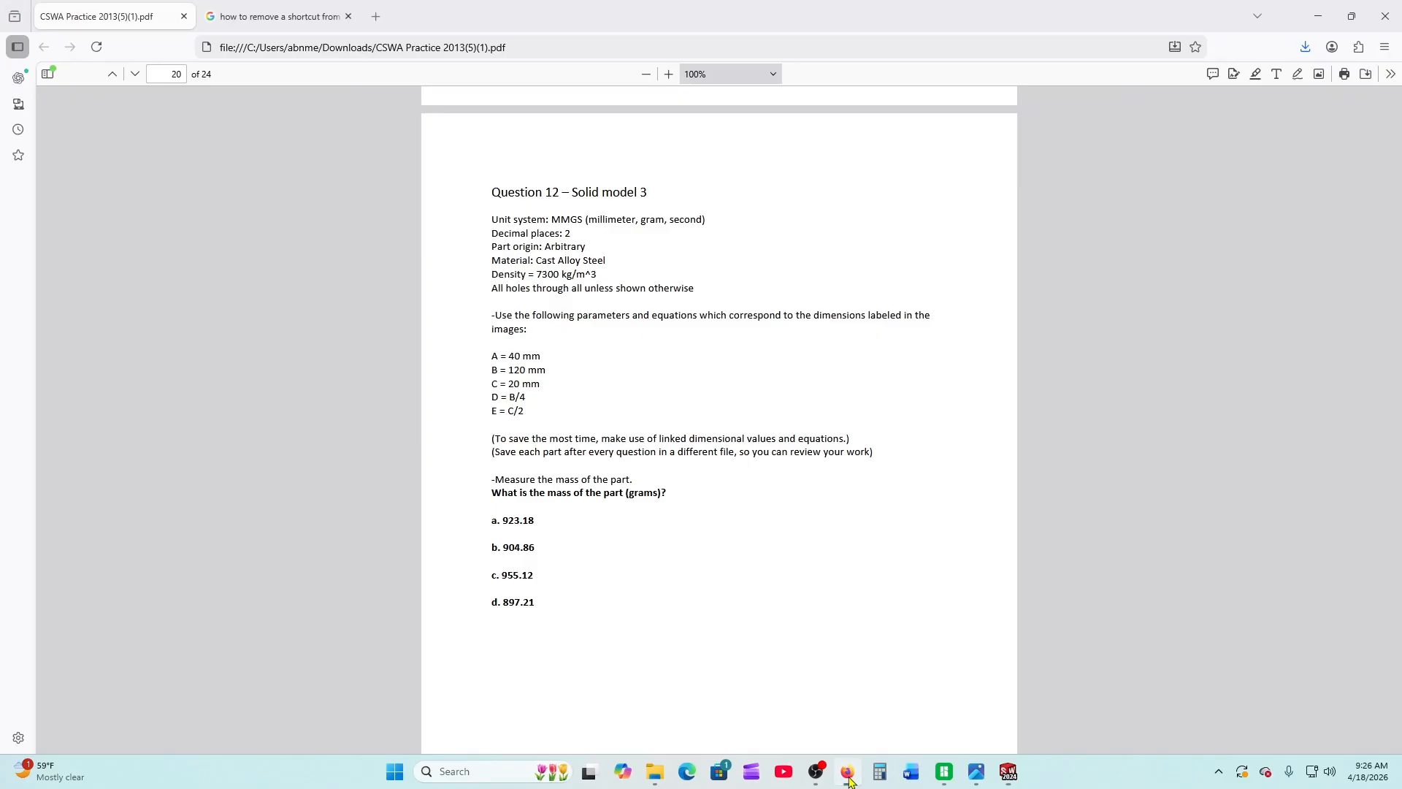
{"action": "left_click", "coordinate": [1007, 773]}
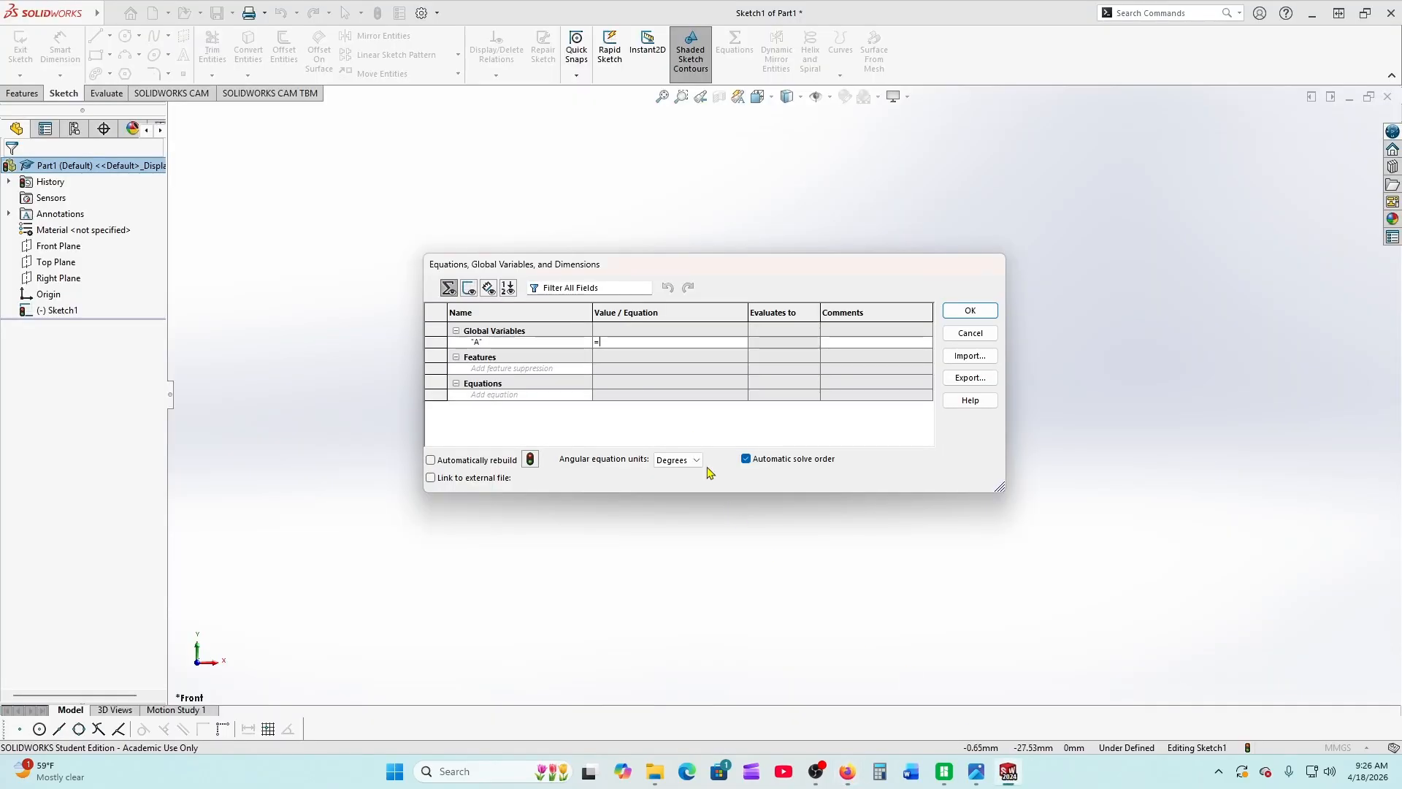
{"action": "type", "text": "40"}
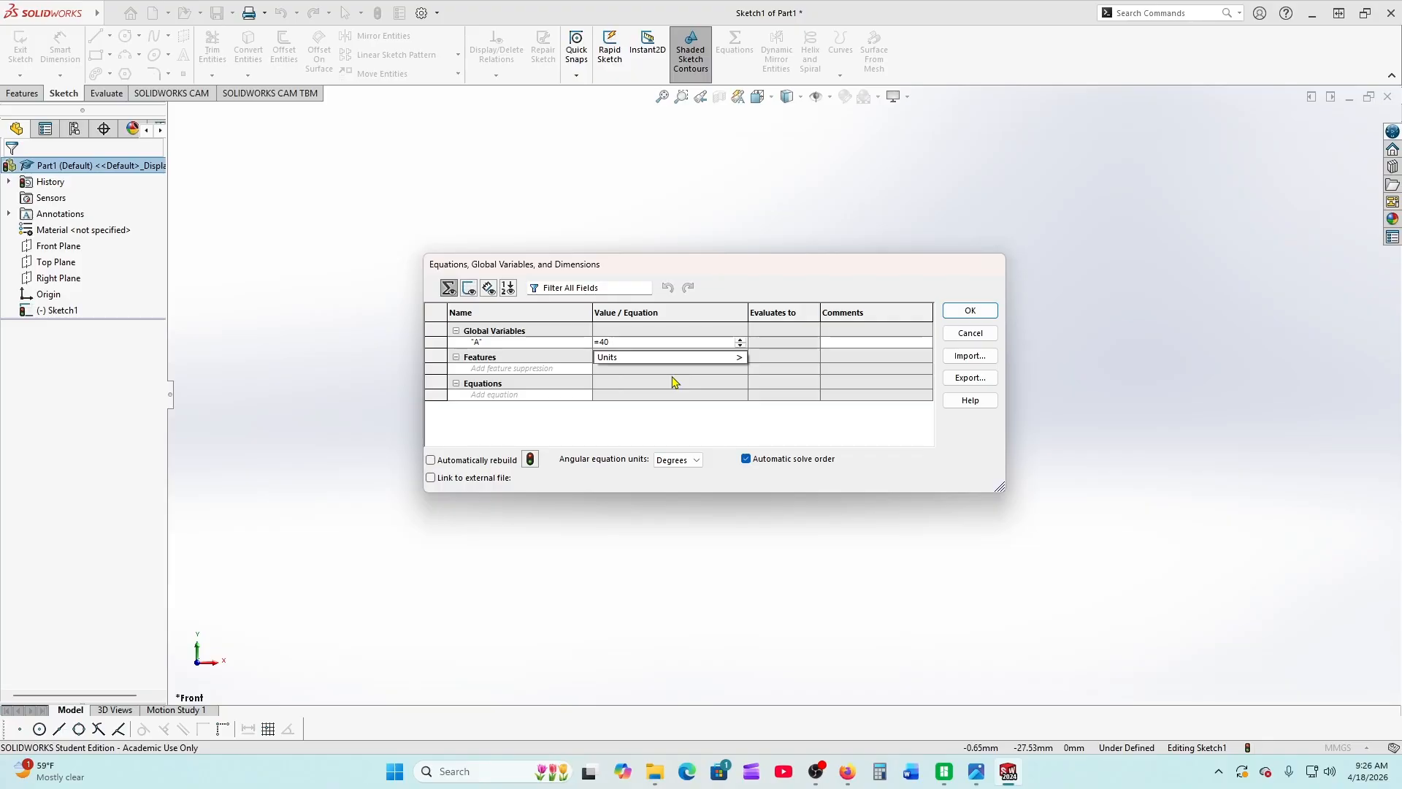
{"action": "key", "text": "Tab"}
Add a global variable B with the value 120, checking the value in the practice PDF
{"action": "left_click", "coordinate": [541, 353]}
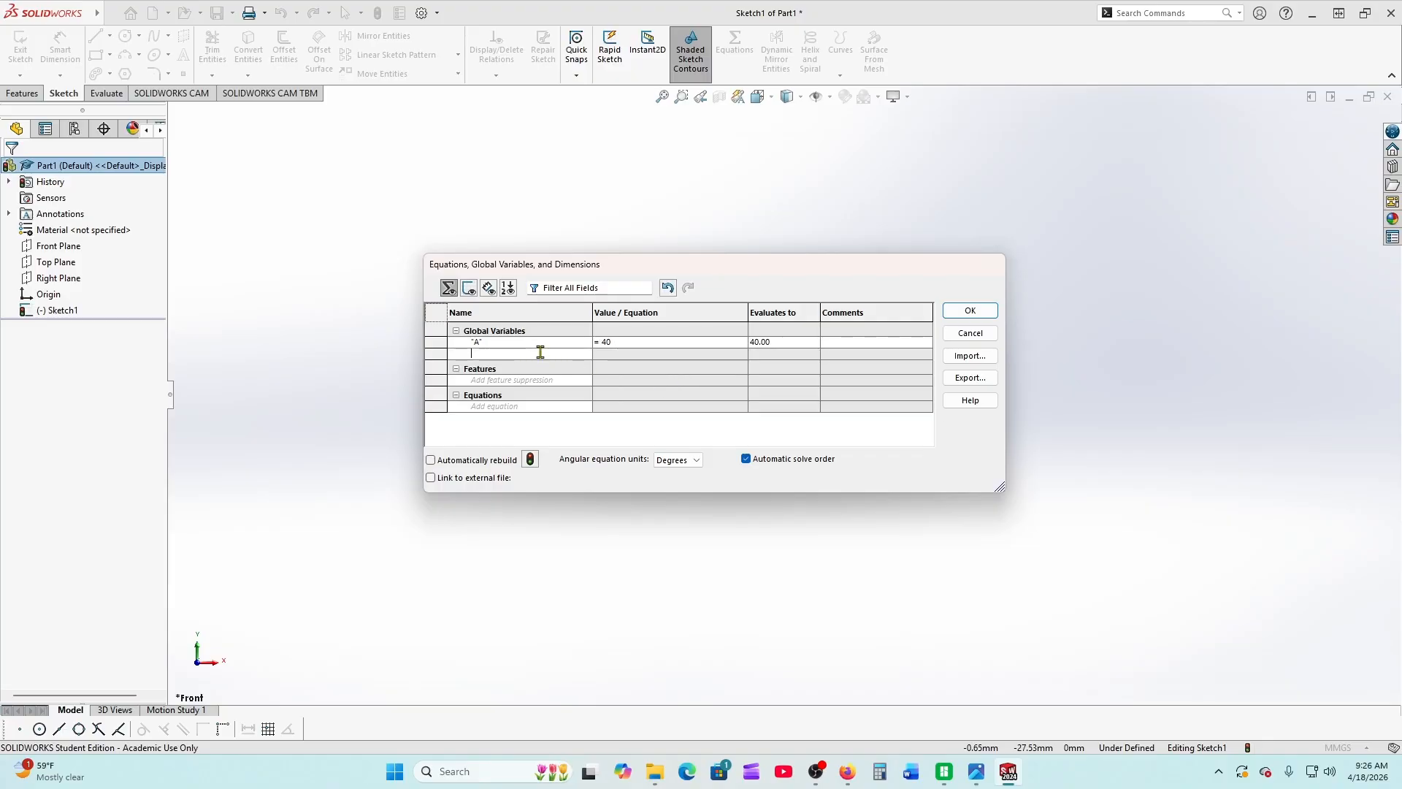
{"action": "type", "text": "\"B\""}
{"action": "key", "text": "Tab"}
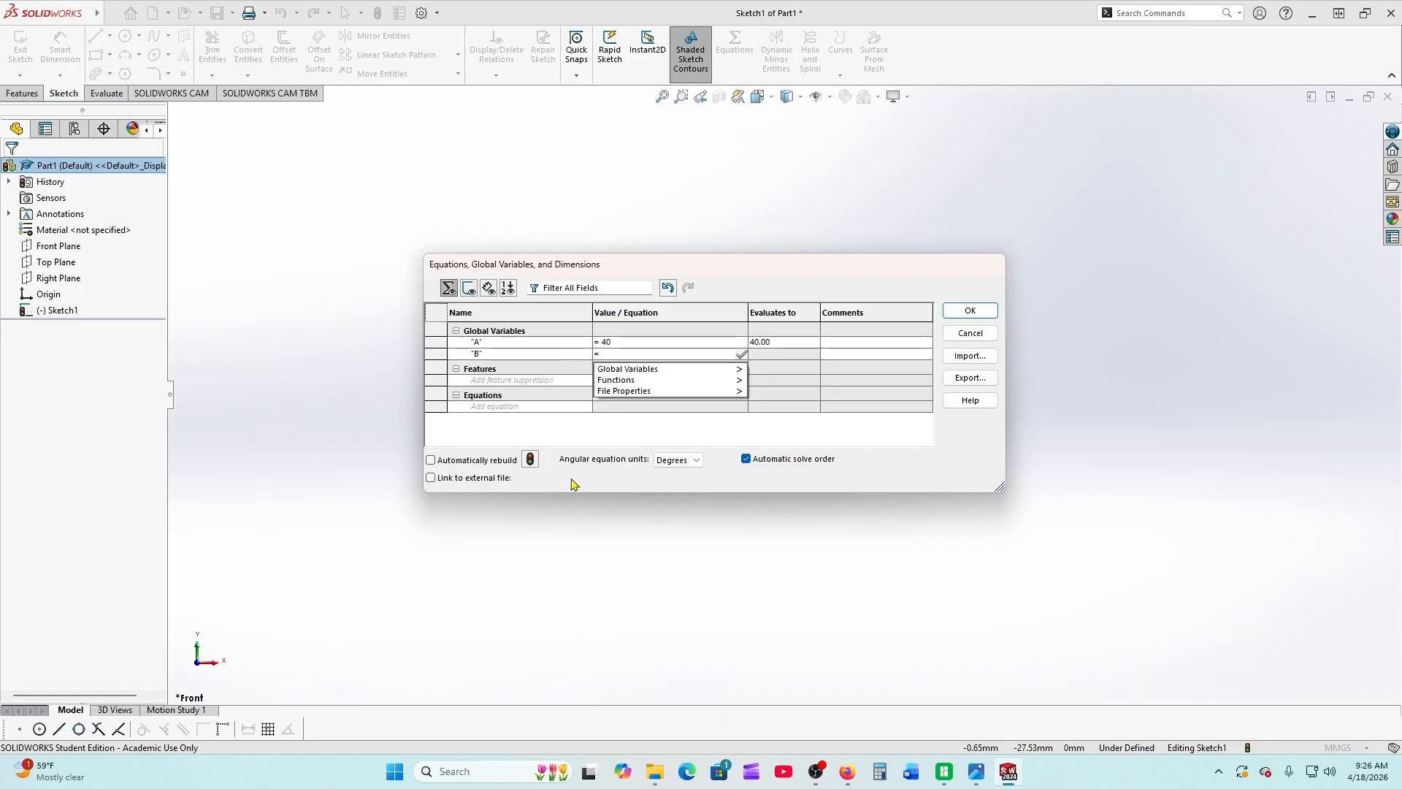
{"action": "left_click", "coordinate": [845, 773]}
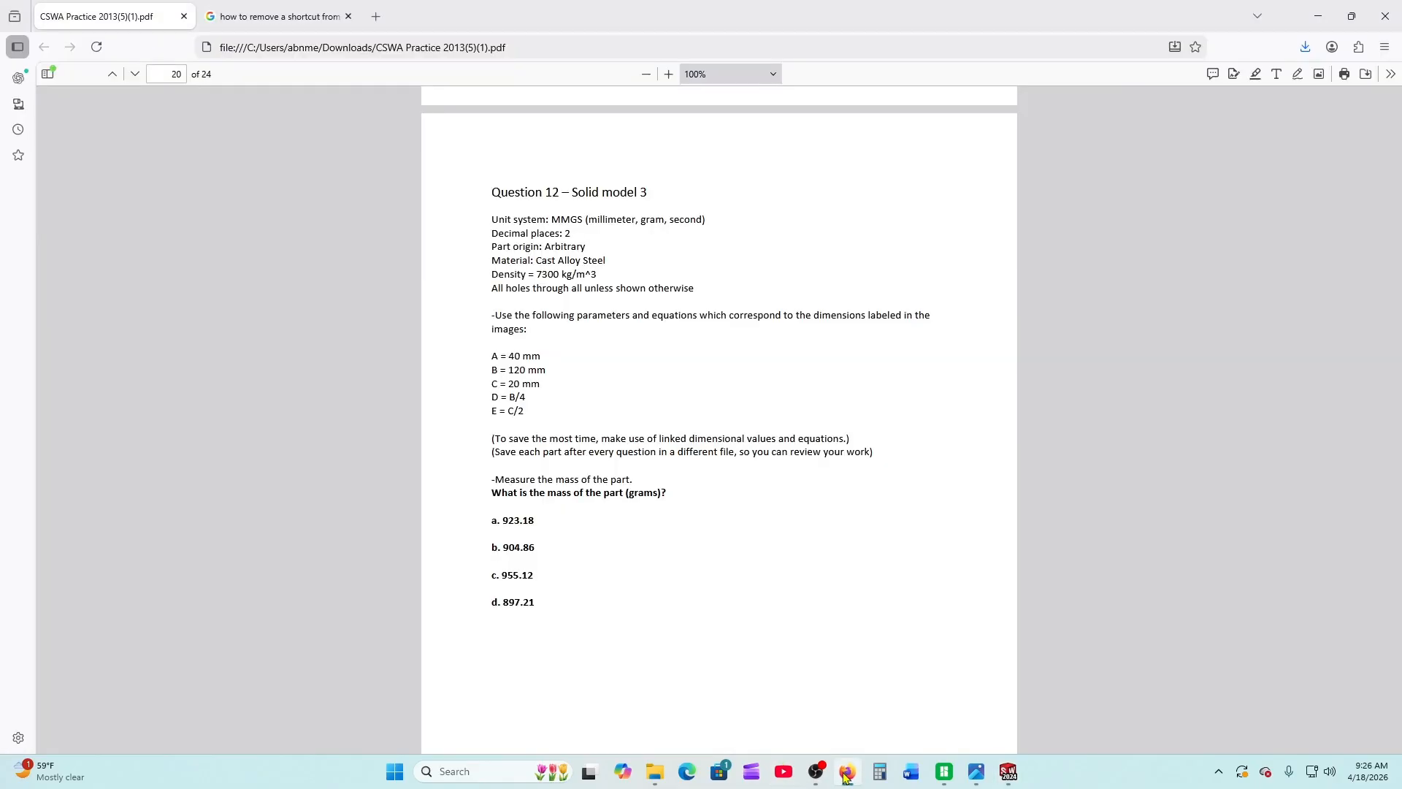
{"action": "left_click", "coordinate": [1009, 773]}
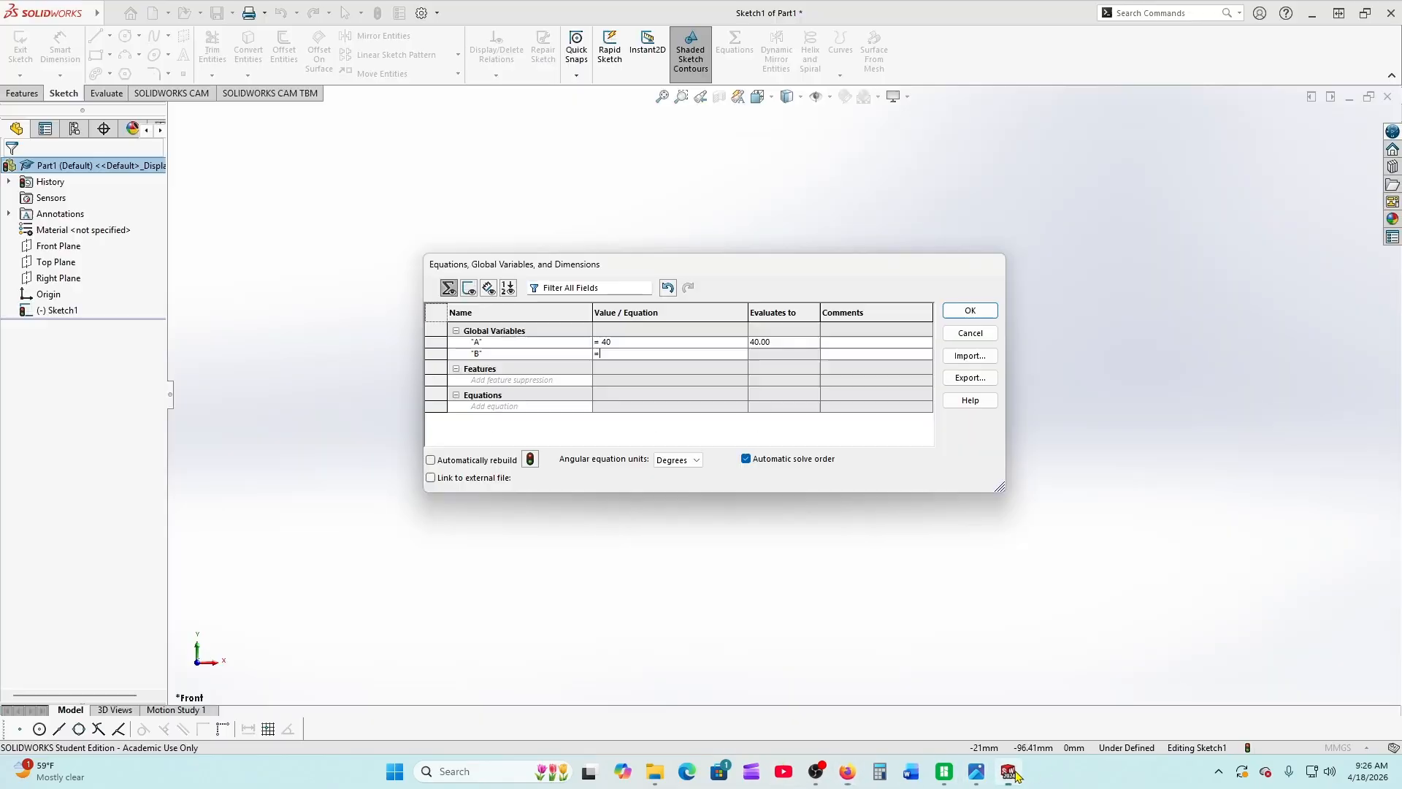
{"action": "type", "text": "120"}
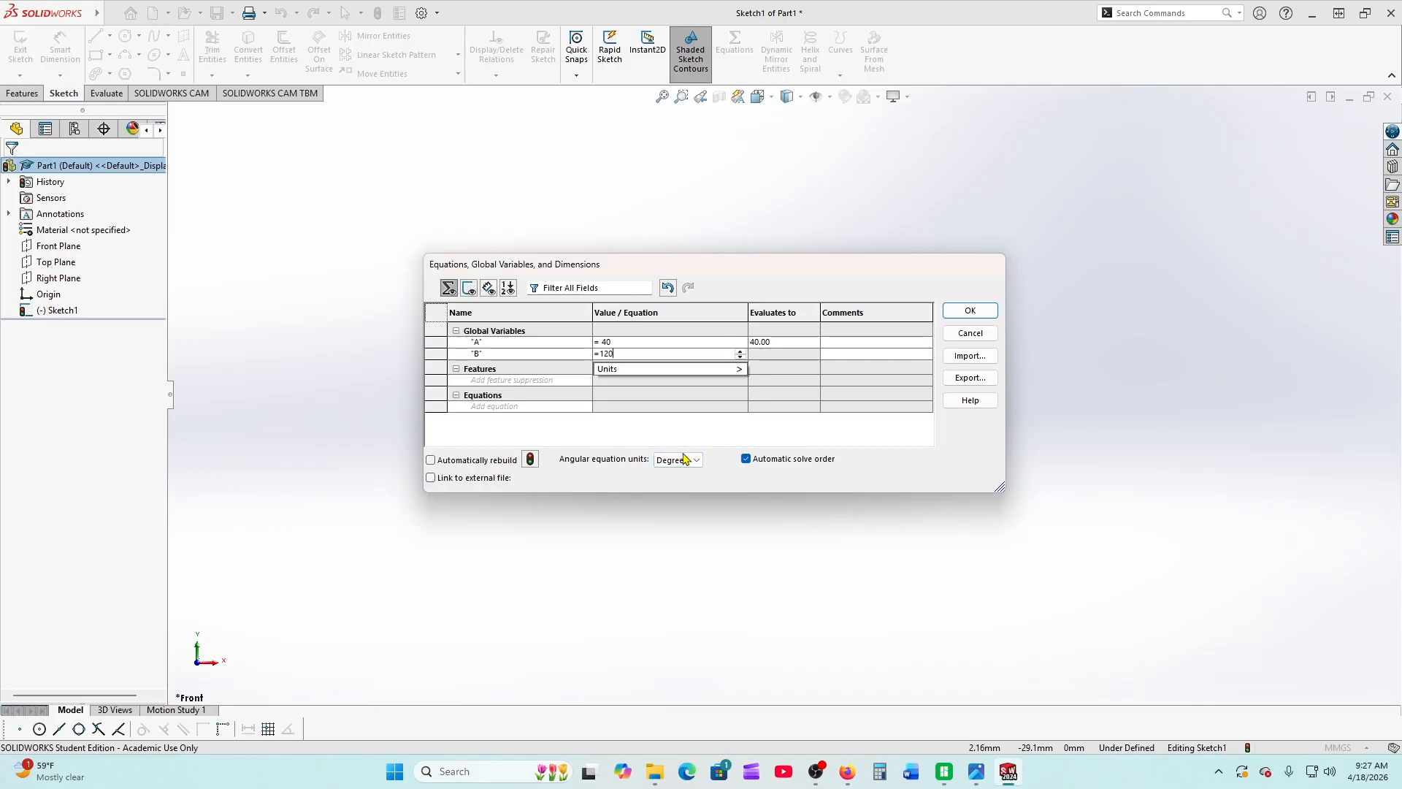
{"action": "key", "text": "Return"}
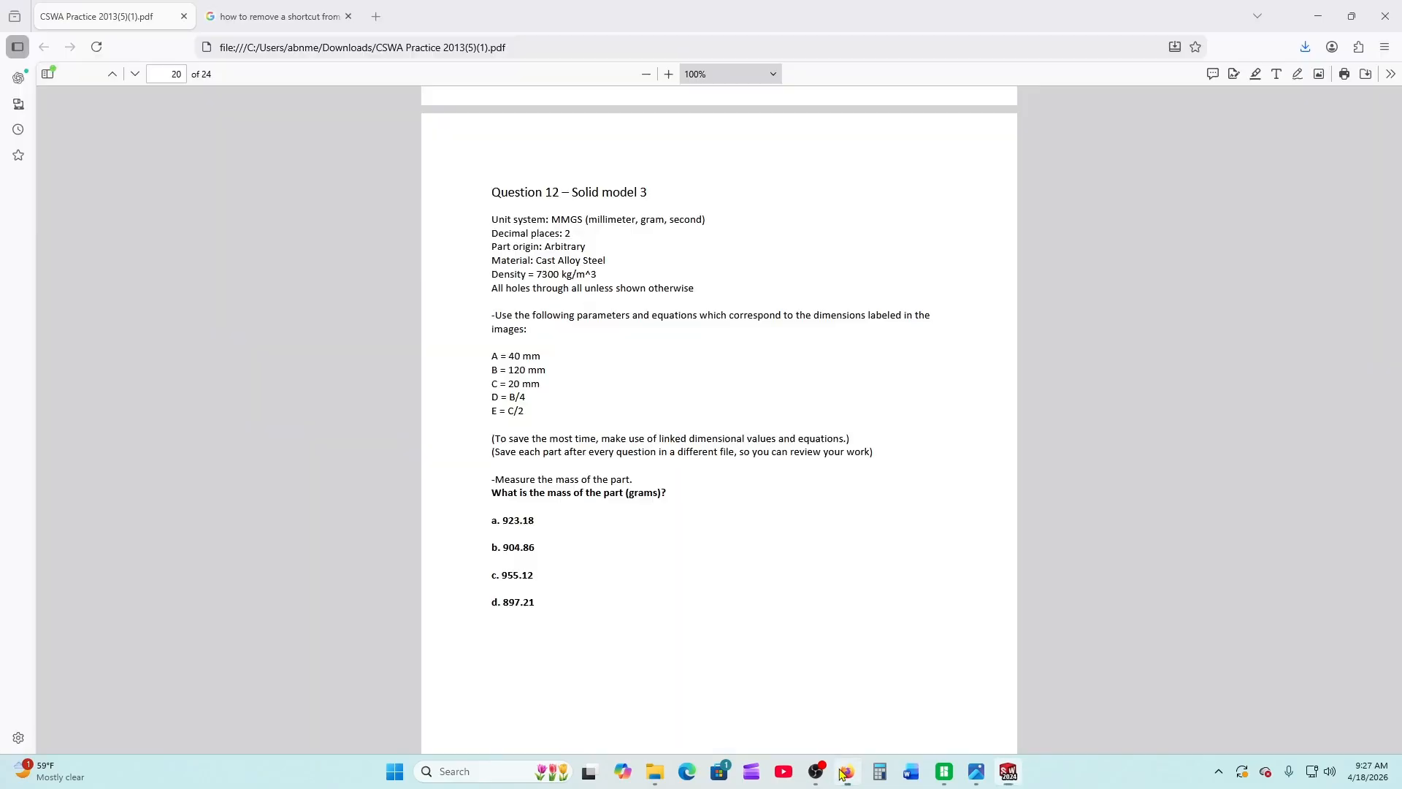
Check the parameter list in the PDF and add a global variable C with the value 20
{"action": "left_click", "coordinate": [846, 773]}
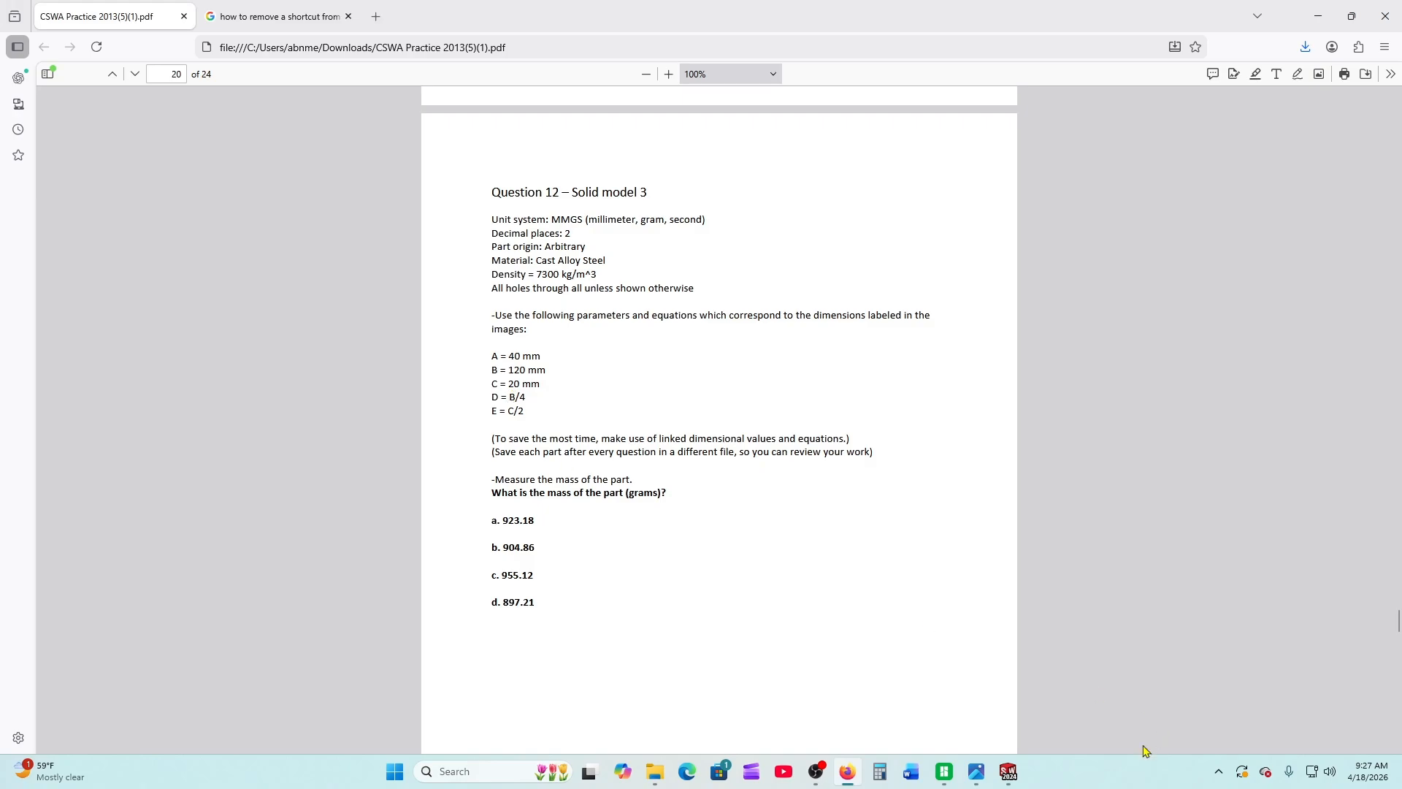
{"action": "left_click", "coordinate": [1001, 783]}
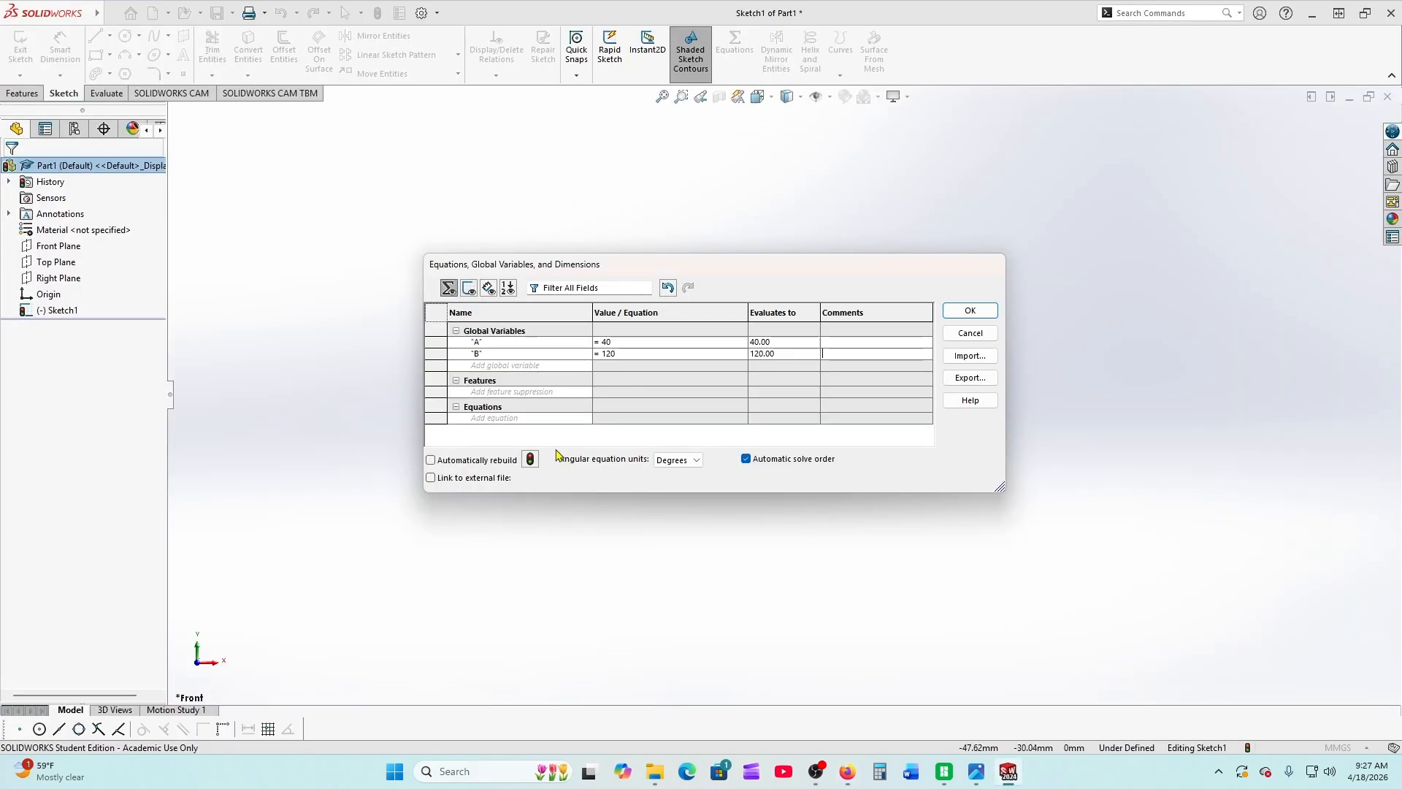
{"action": "left_click", "coordinate": [496, 363]}
{"action": "type", "text": "\"C\""}
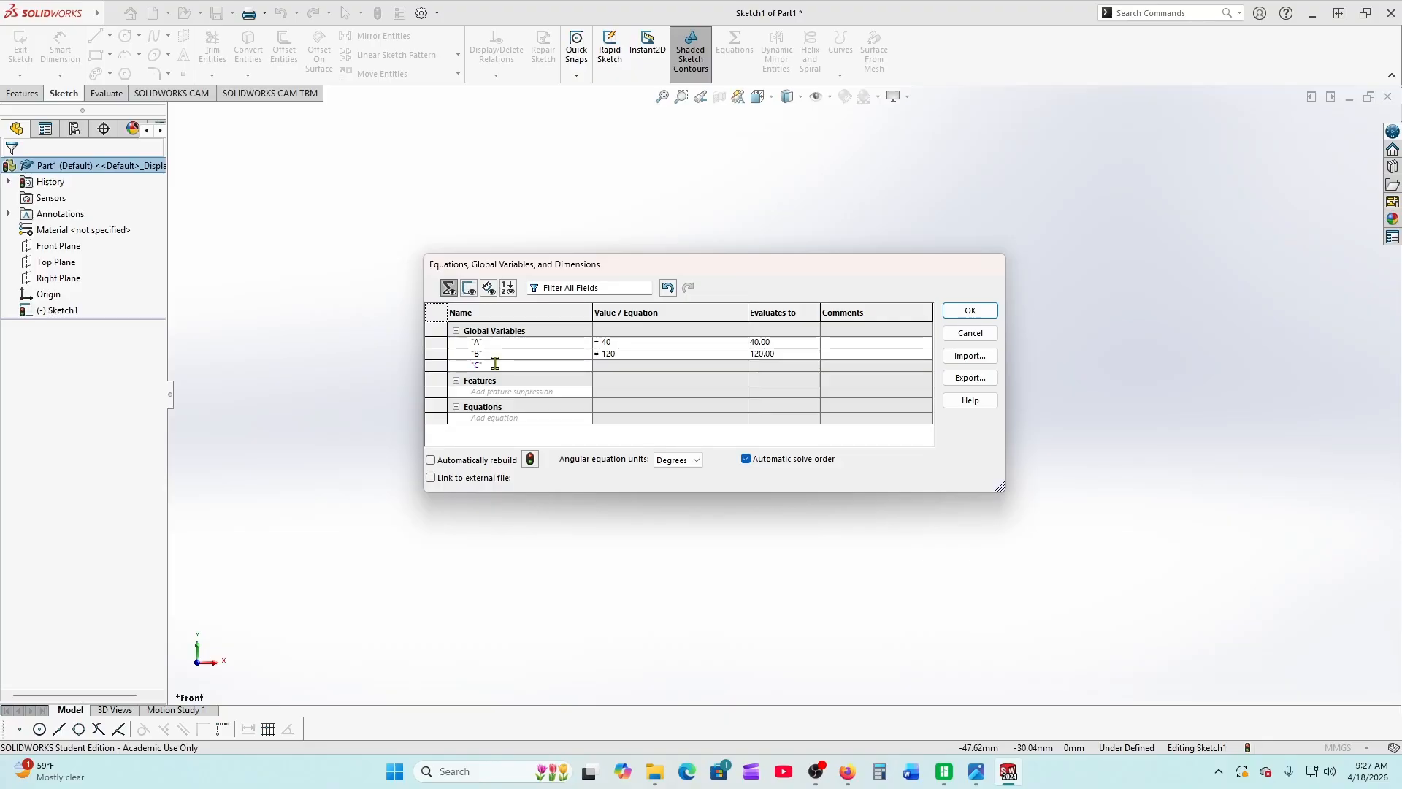
{"action": "key", "text": "Tab"}
{"action": "type", "text": "20"}
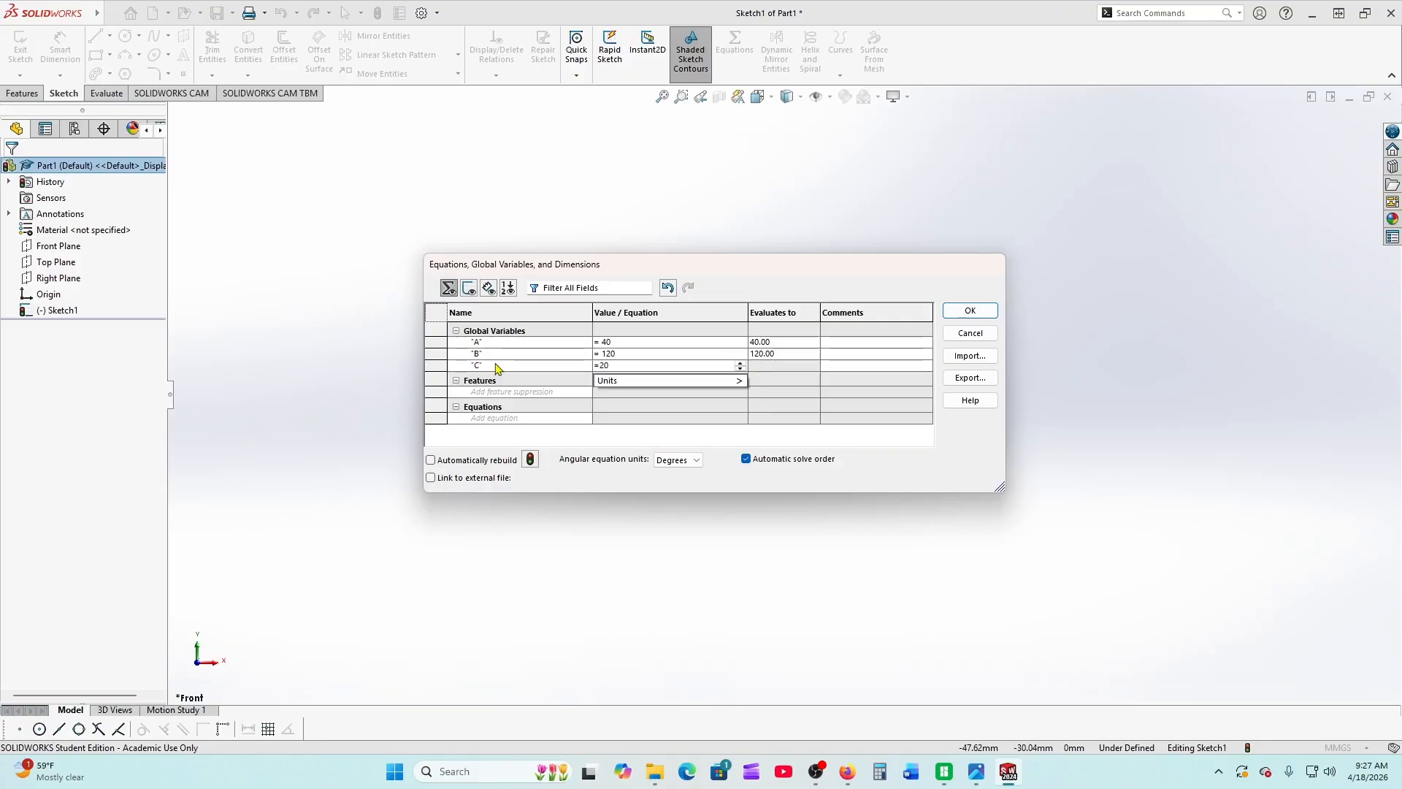
{"action": "key", "text": "Tab"}
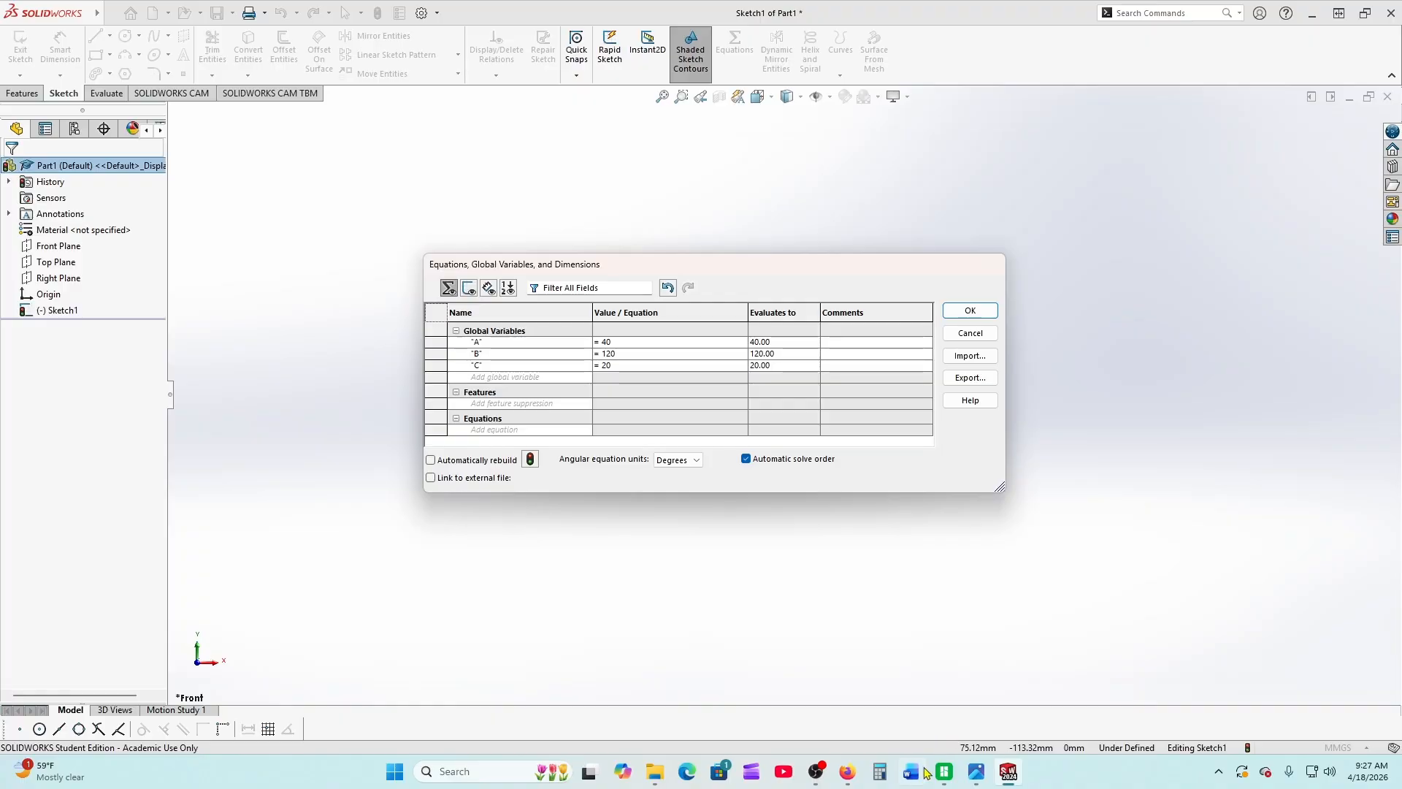
Check the PDF for the formula and add a global variable D defined as "B"/4
{"action": "left_click", "coordinate": [860, 774]}
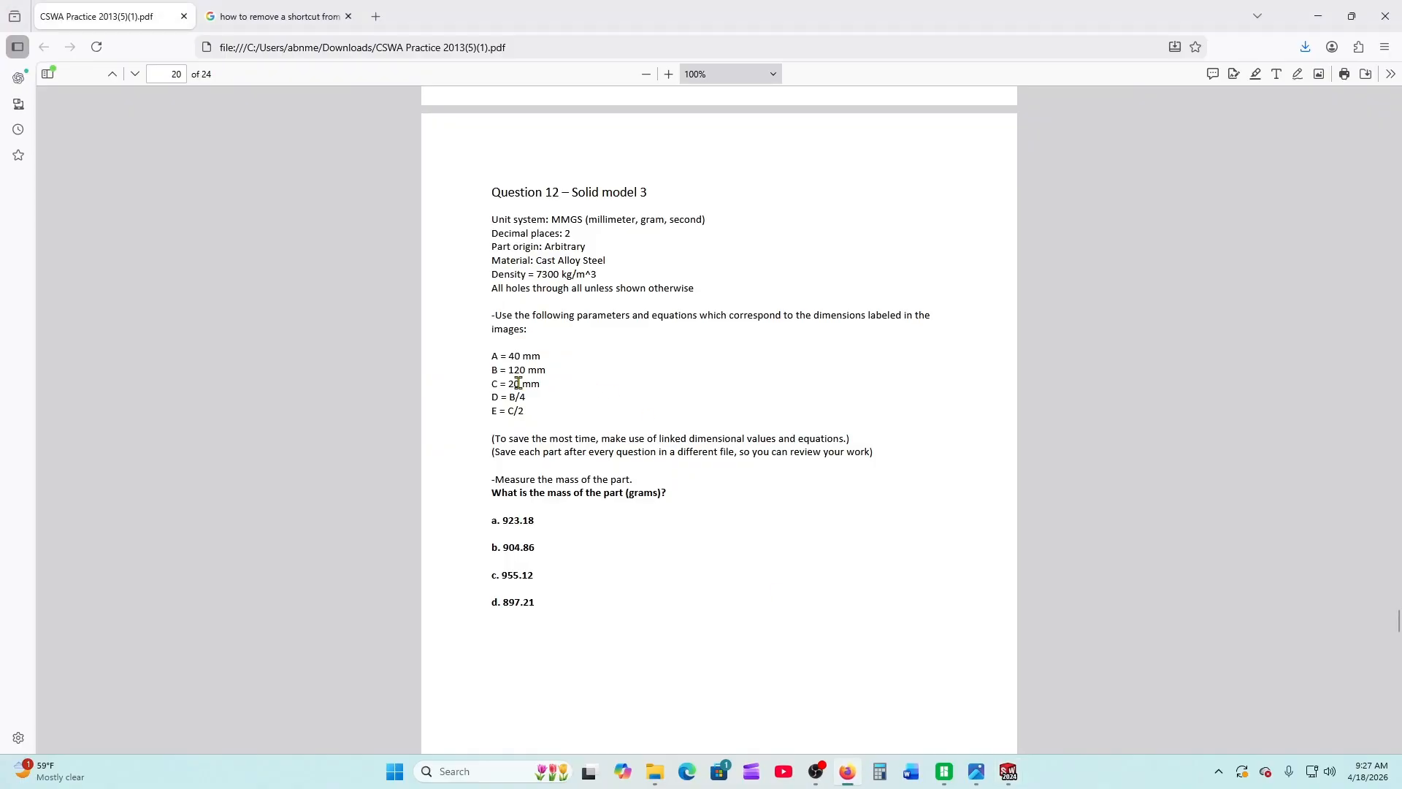
{"action": "left_click", "coordinate": [1012, 773]}
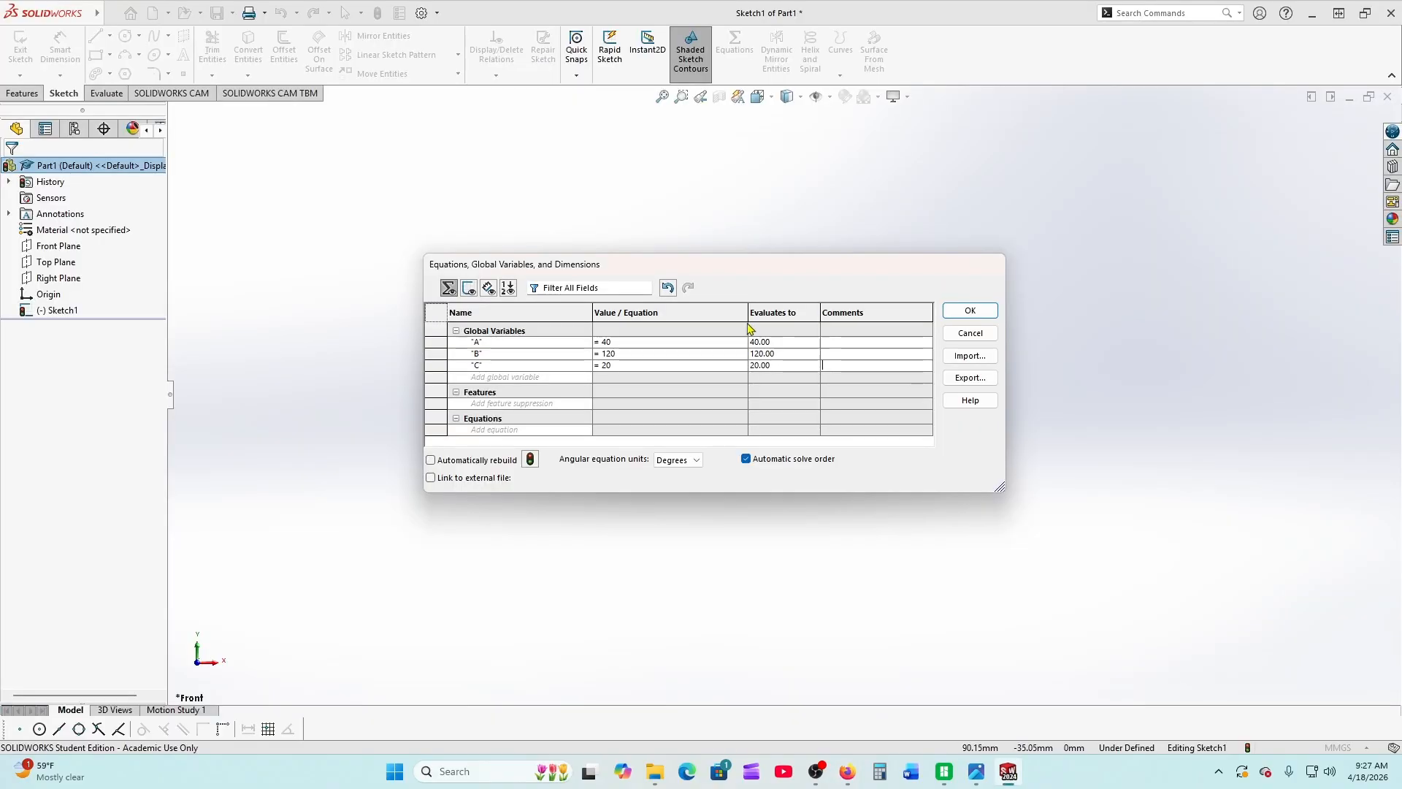
{"action": "left_click", "coordinate": [503, 378]}
{"action": "type", "text": "\"D\""}
{"action": "key", "text": "Tab"}
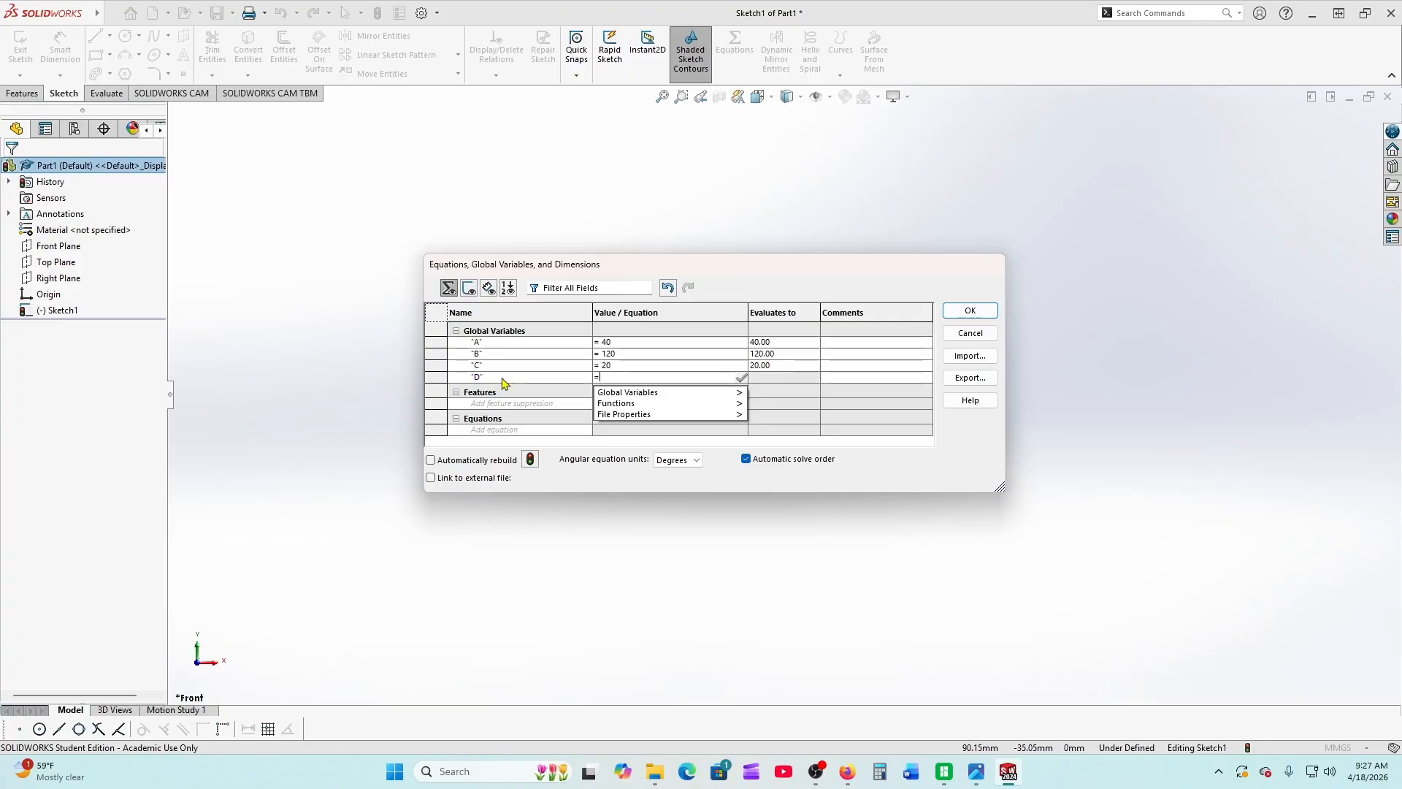
{"action": "mouse_move", "coordinate": [730, 392]}
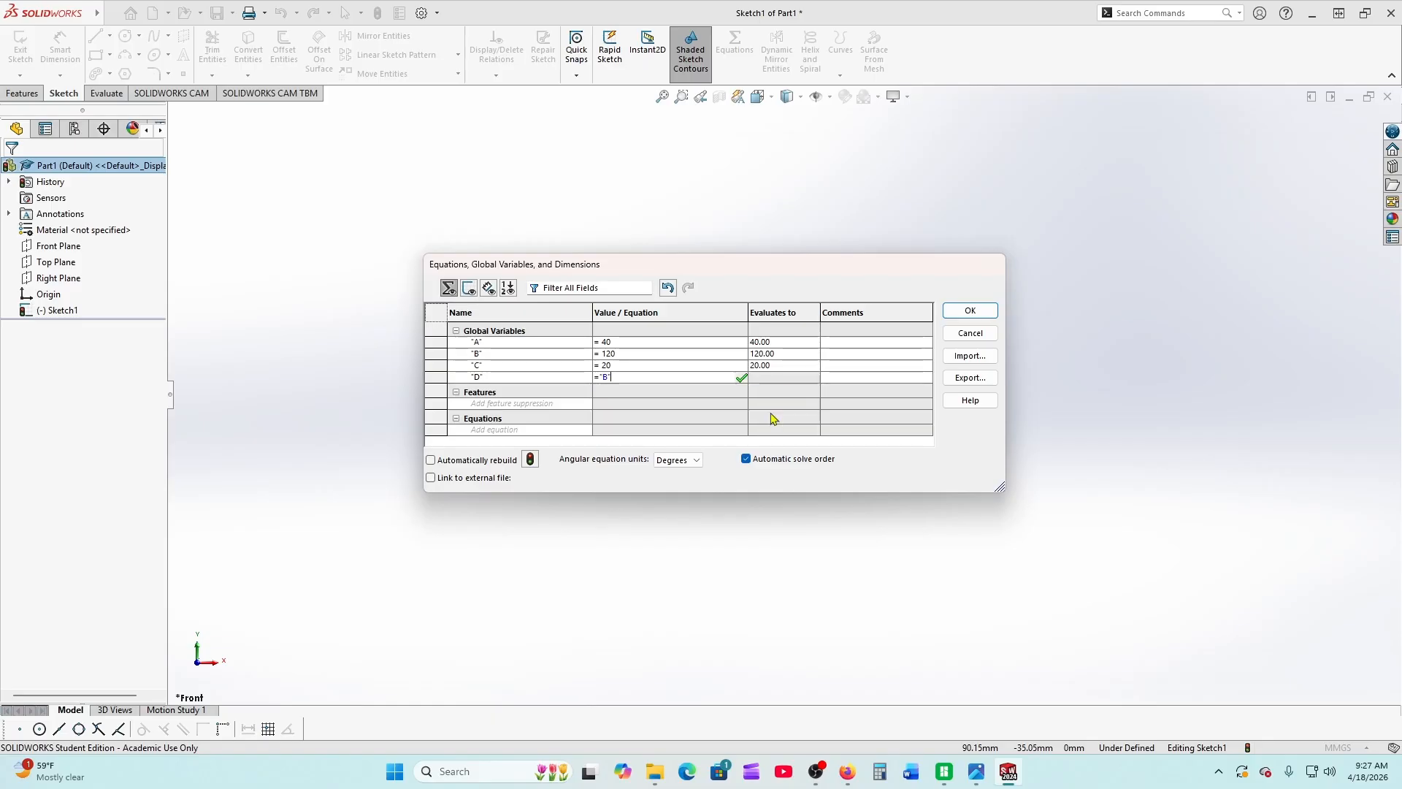
{"action": "left_click", "coordinate": [773, 411]}
{"action": "type", "text": "/4"}
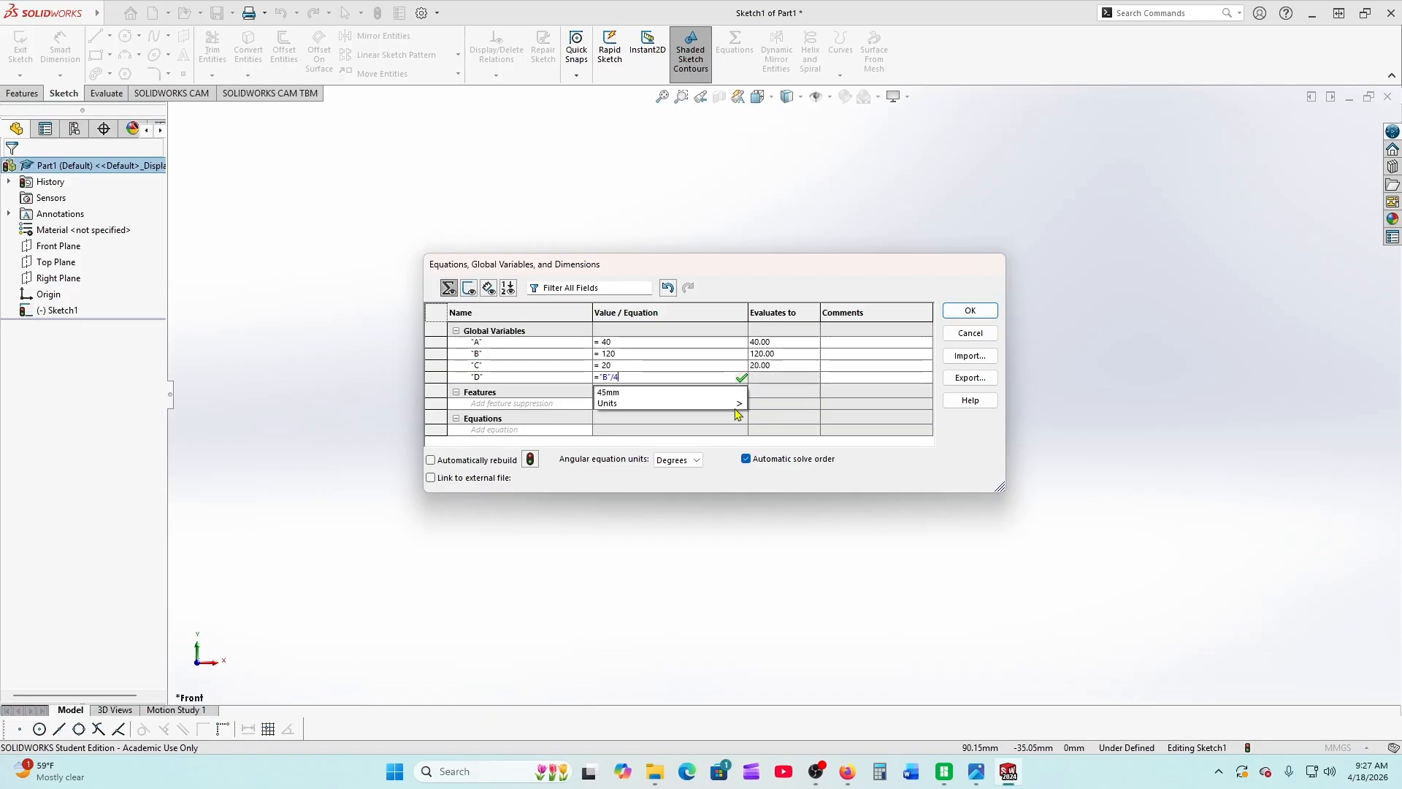
{"action": "key", "text": "Tab"}
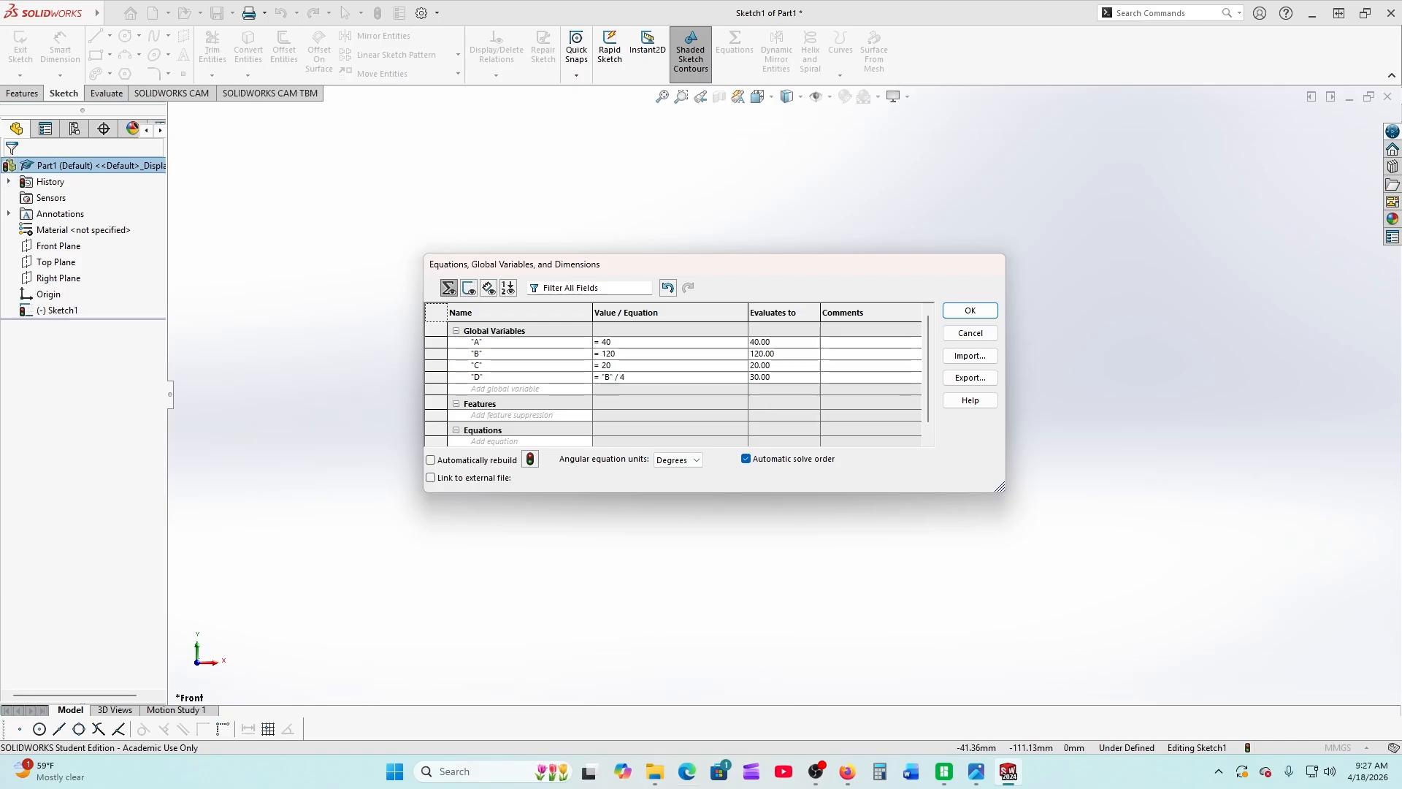
Check the PDF, add a global variable E defined as "C"/2, and accept the equations table
{"action": "left_click", "coordinate": [860, 776]}
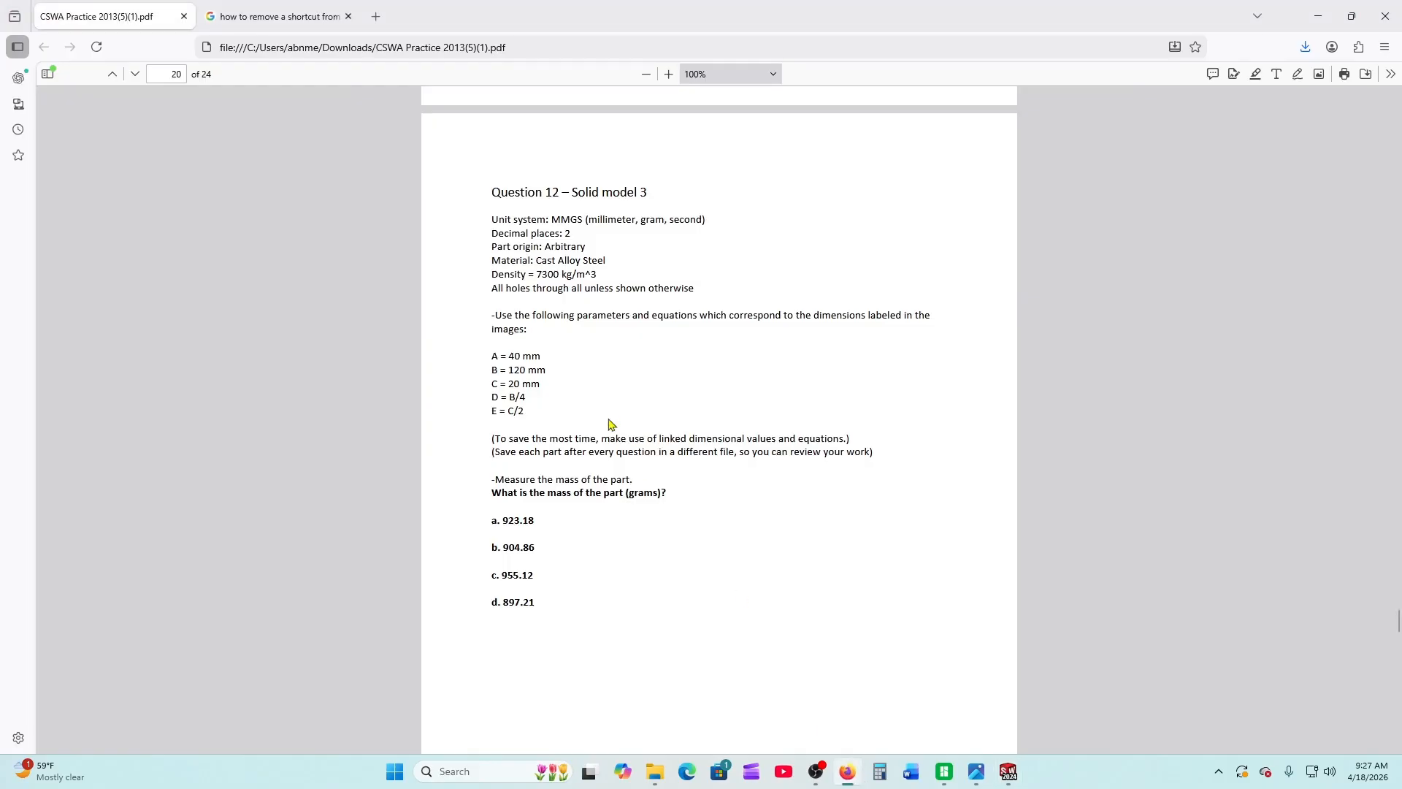
{"action": "left_click", "coordinate": [1008, 771]}
{"action": "left_click", "coordinate": [501, 388]}
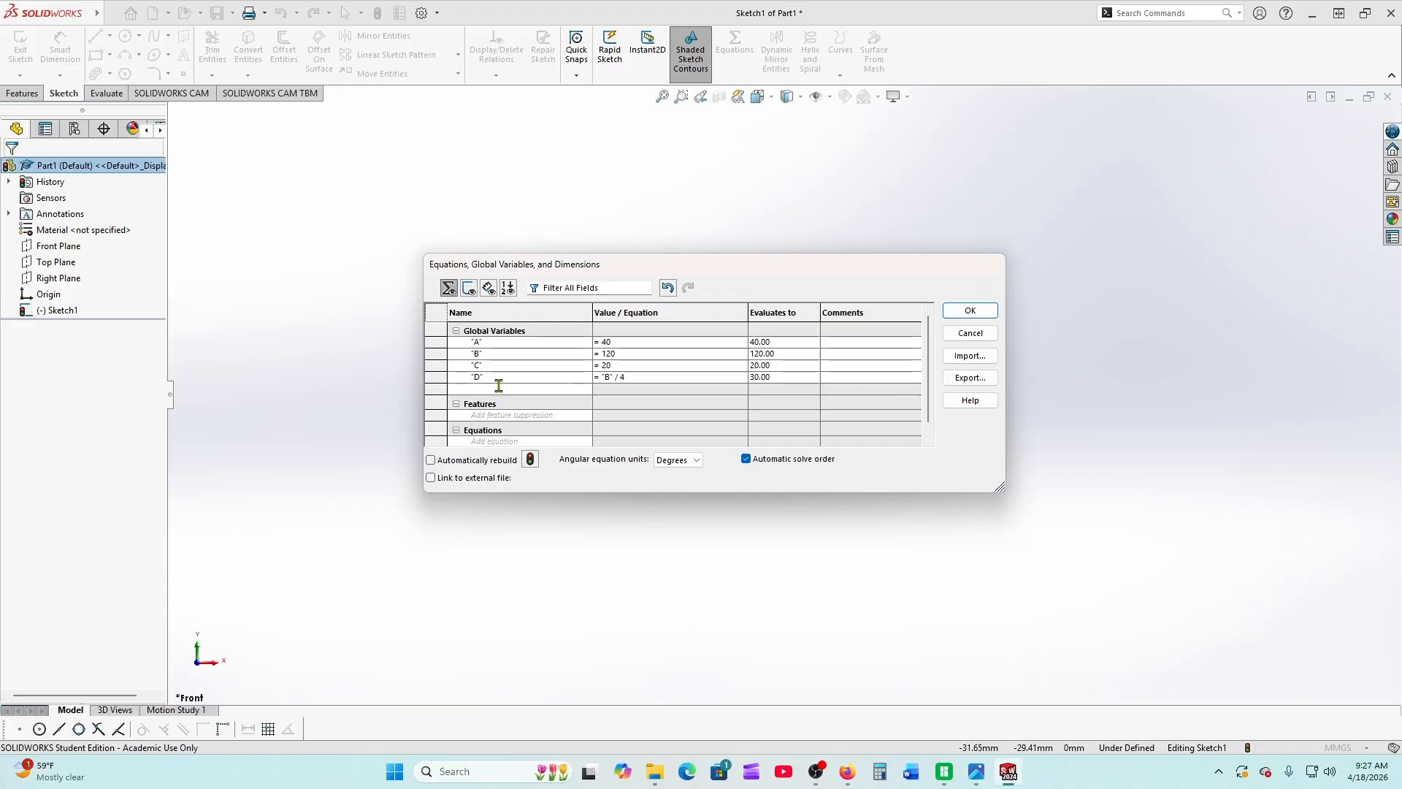
{"action": "type", "text": "E"}
{"action": "key", "text": "Tab"}
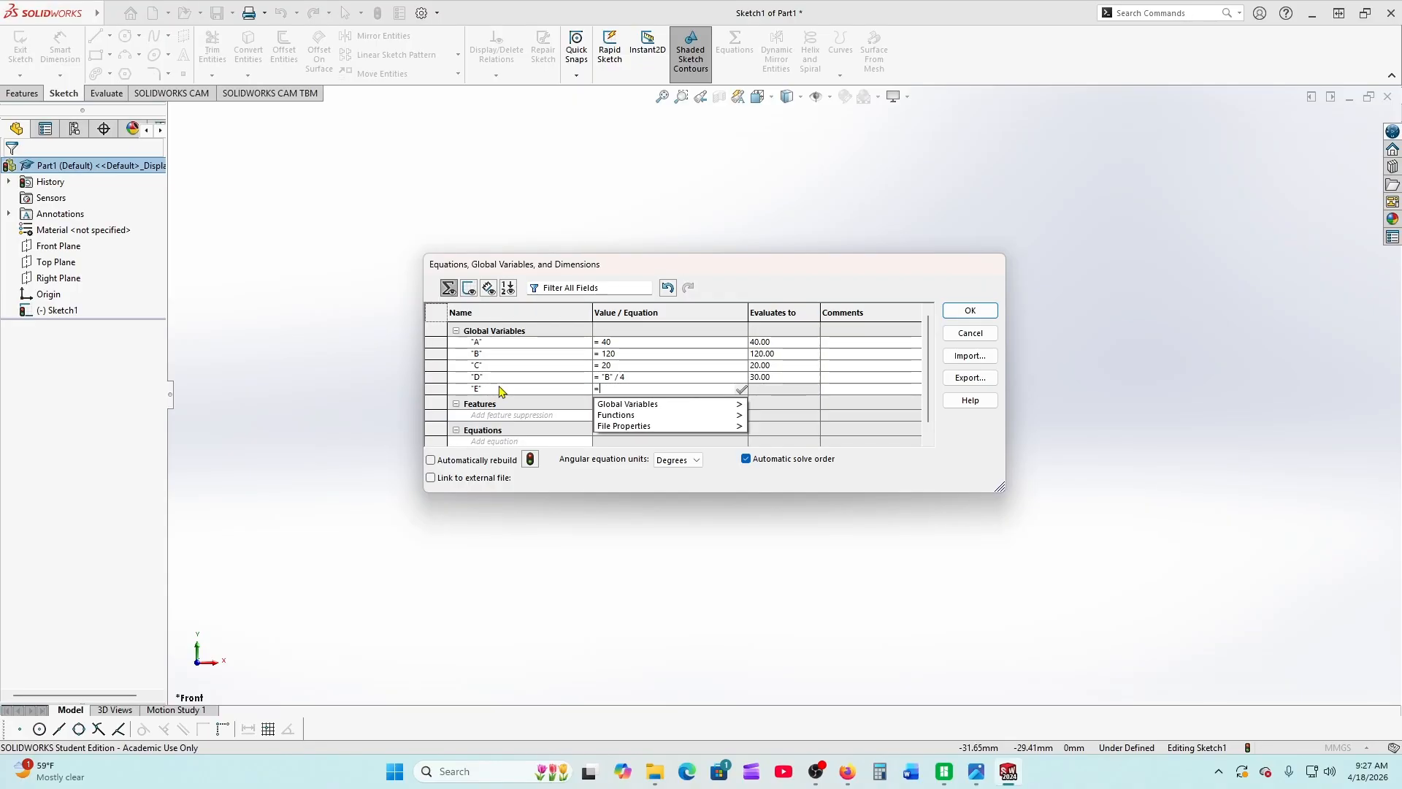
{"action": "mouse_move", "coordinate": [720, 404]}
{"action": "left_click", "coordinate": [783, 435]}
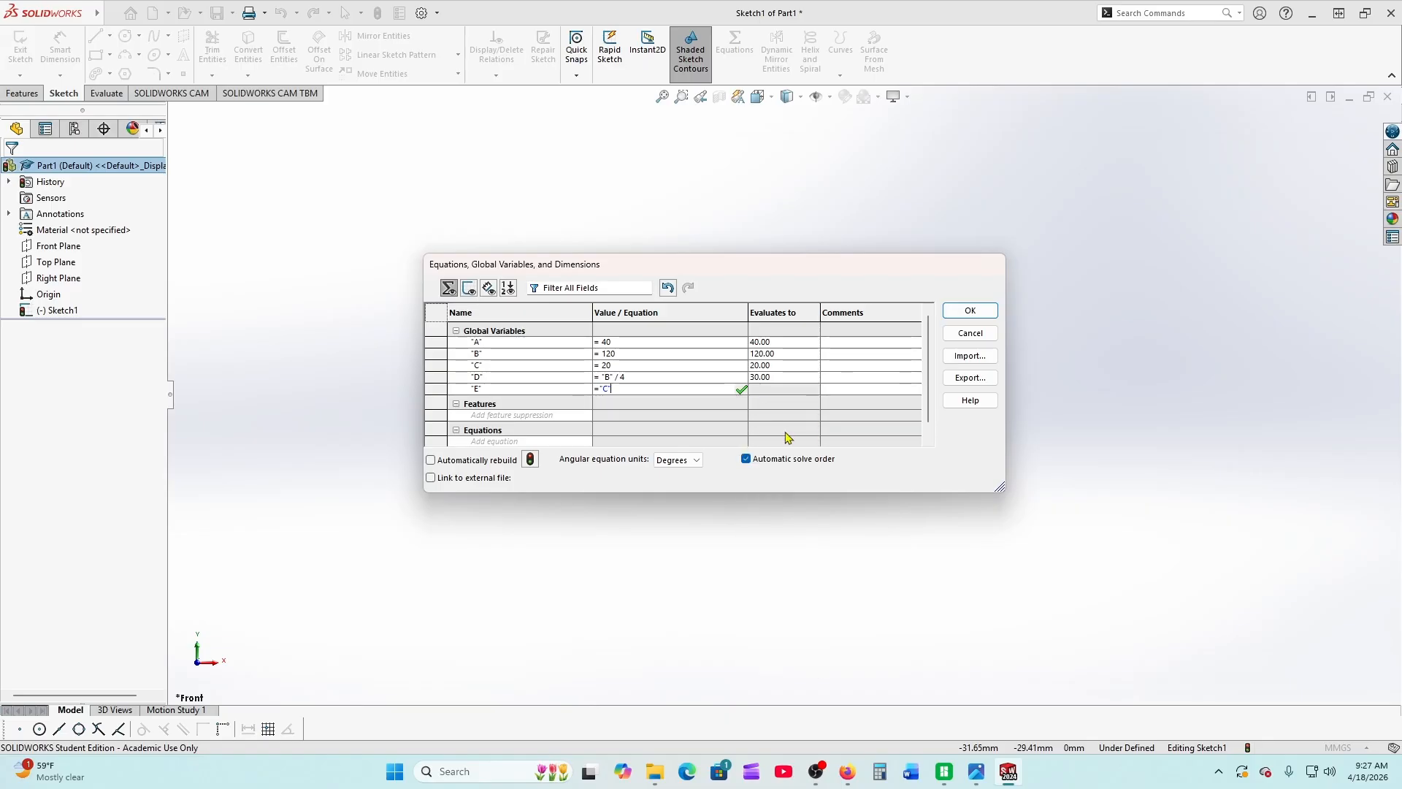
{"action": "type", "text": "/2"}
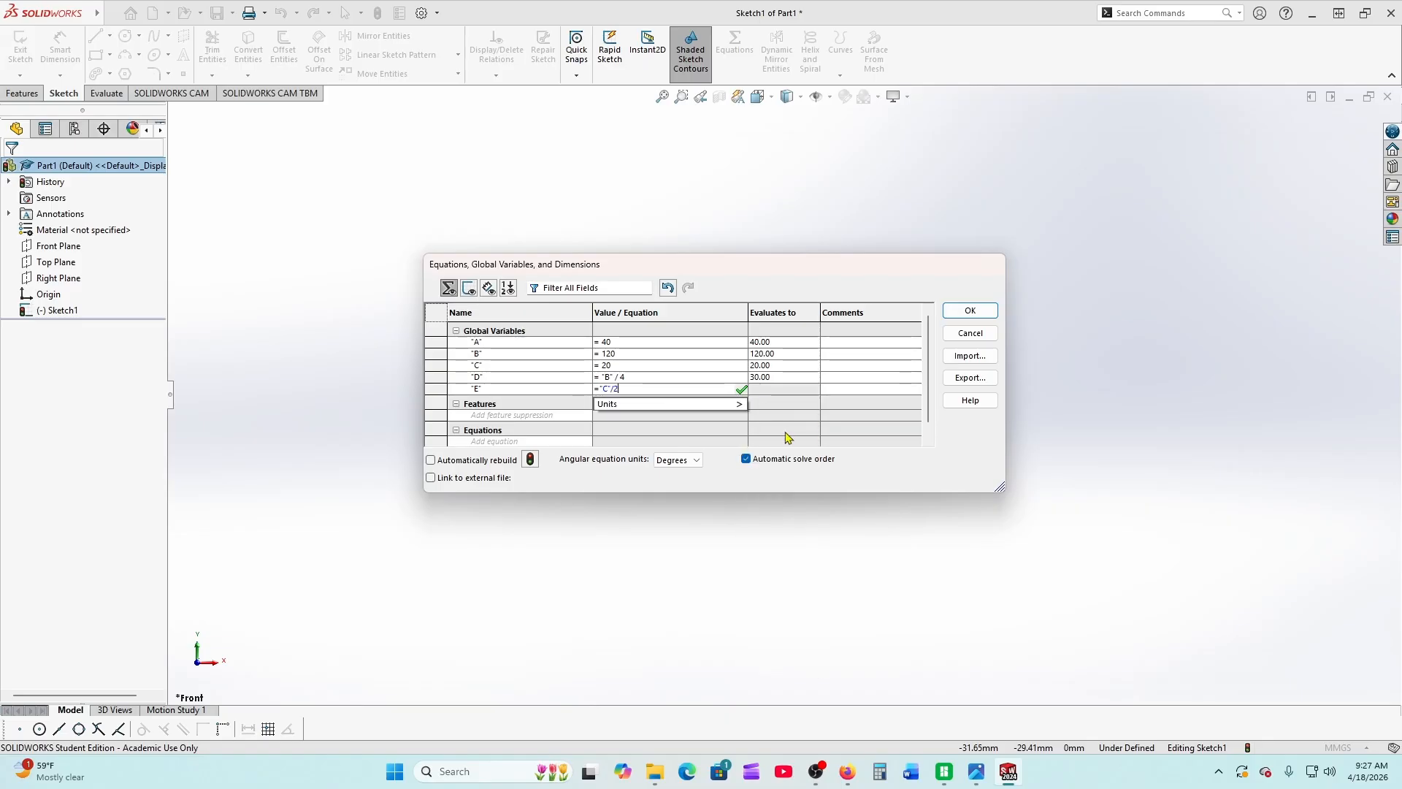
{"action": "key", "text": "Tab"}
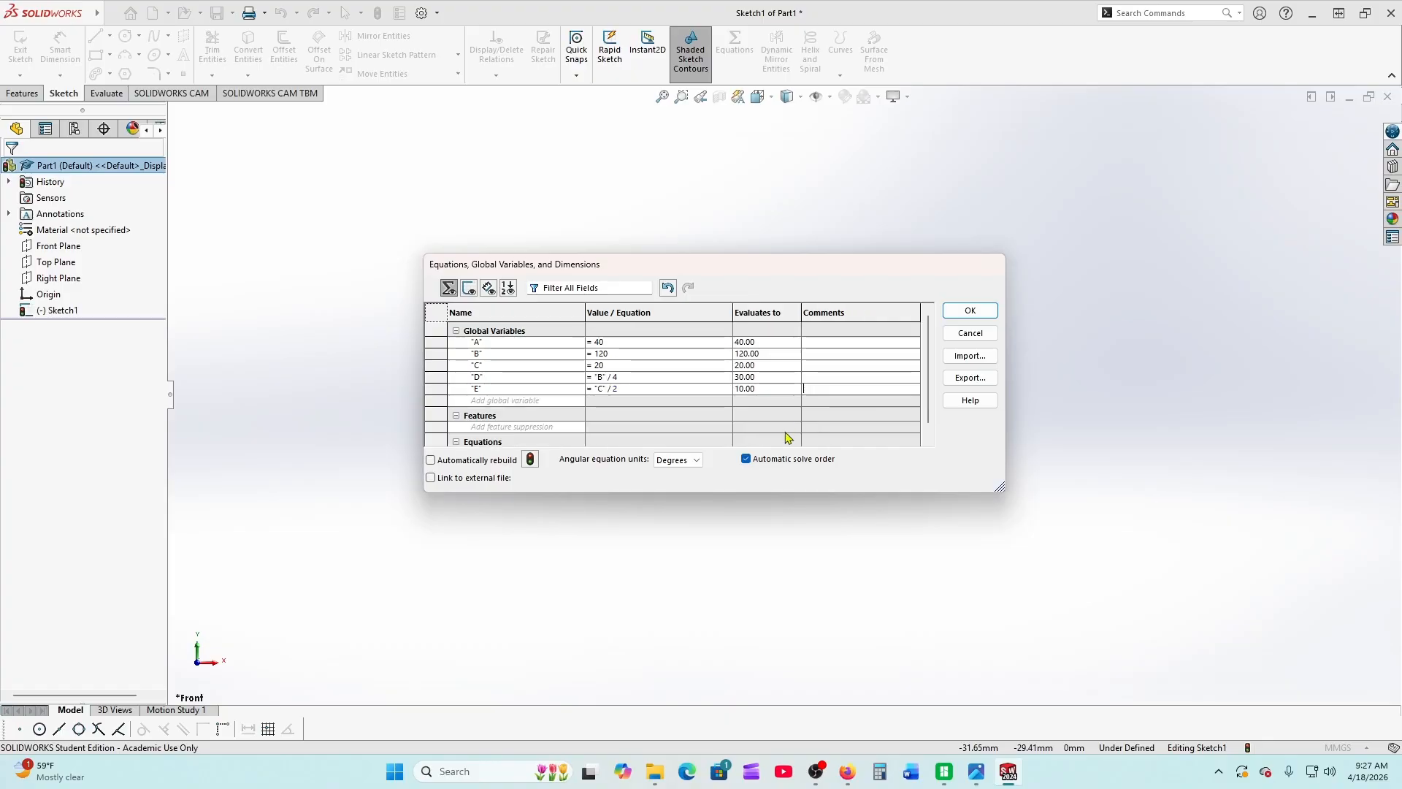
{"action": "left_click", "coordinate": [973, 310]}
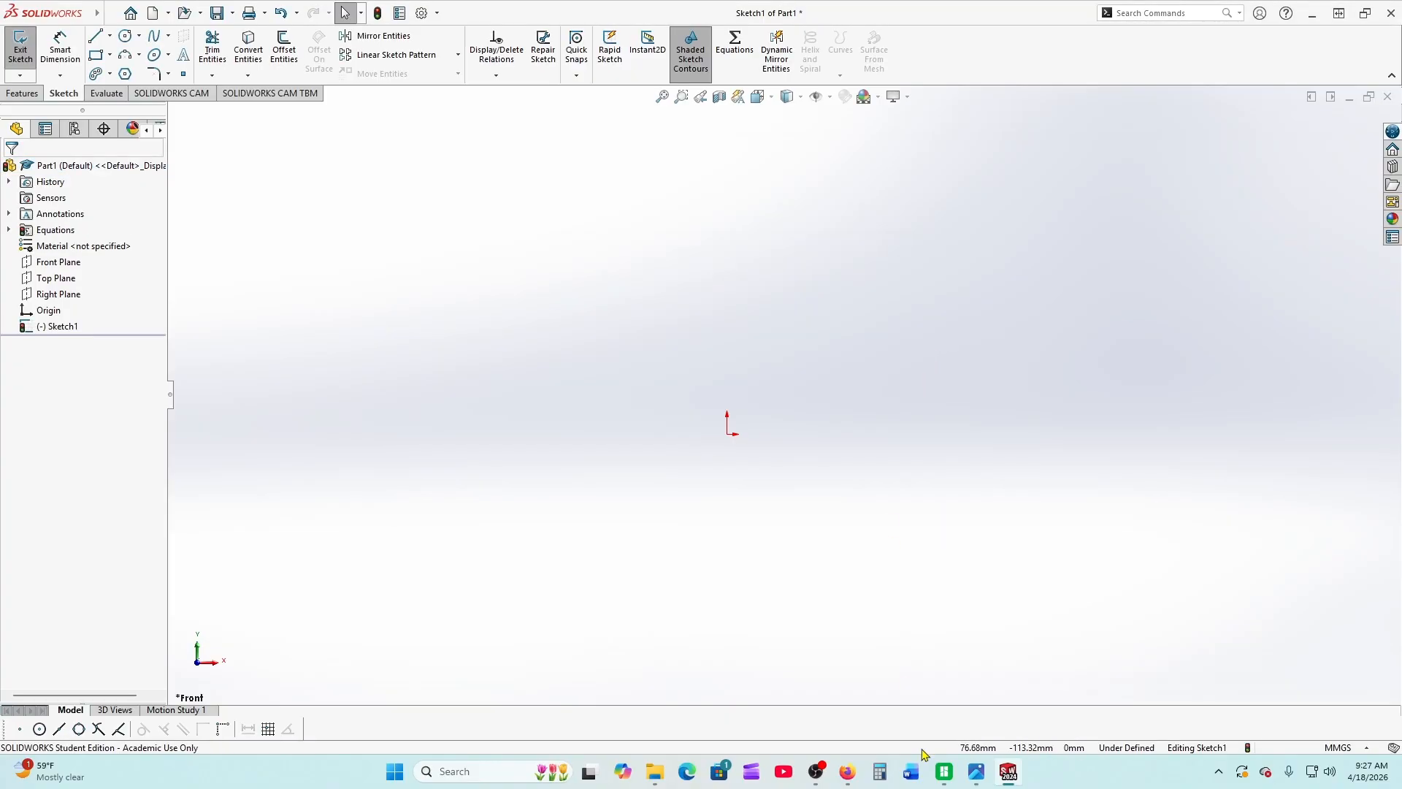
Switch to the practice PDF in Firefox and examine the Question 12 drawing views, symmetry note, material and parameter list
{"action": "left_click", "coordinate": [848, 771]}
{"action": "scroll", "coordinate": [780, 273], "scroll_direction": "up", "scroll_amount": 7}
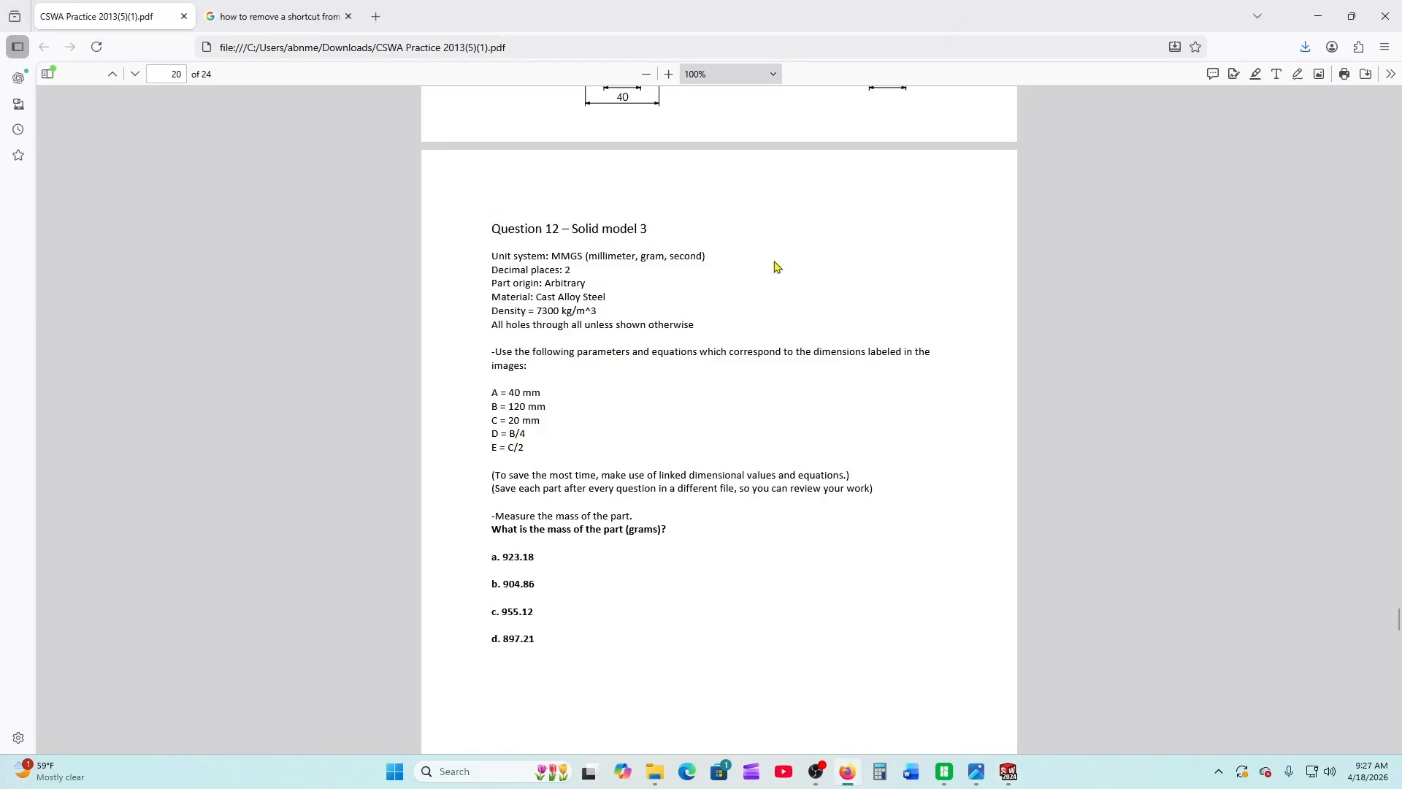
{"action": "scroll", "coordinate": [783, 462], "scroll_direction": "up", "scroll_amount": 2}
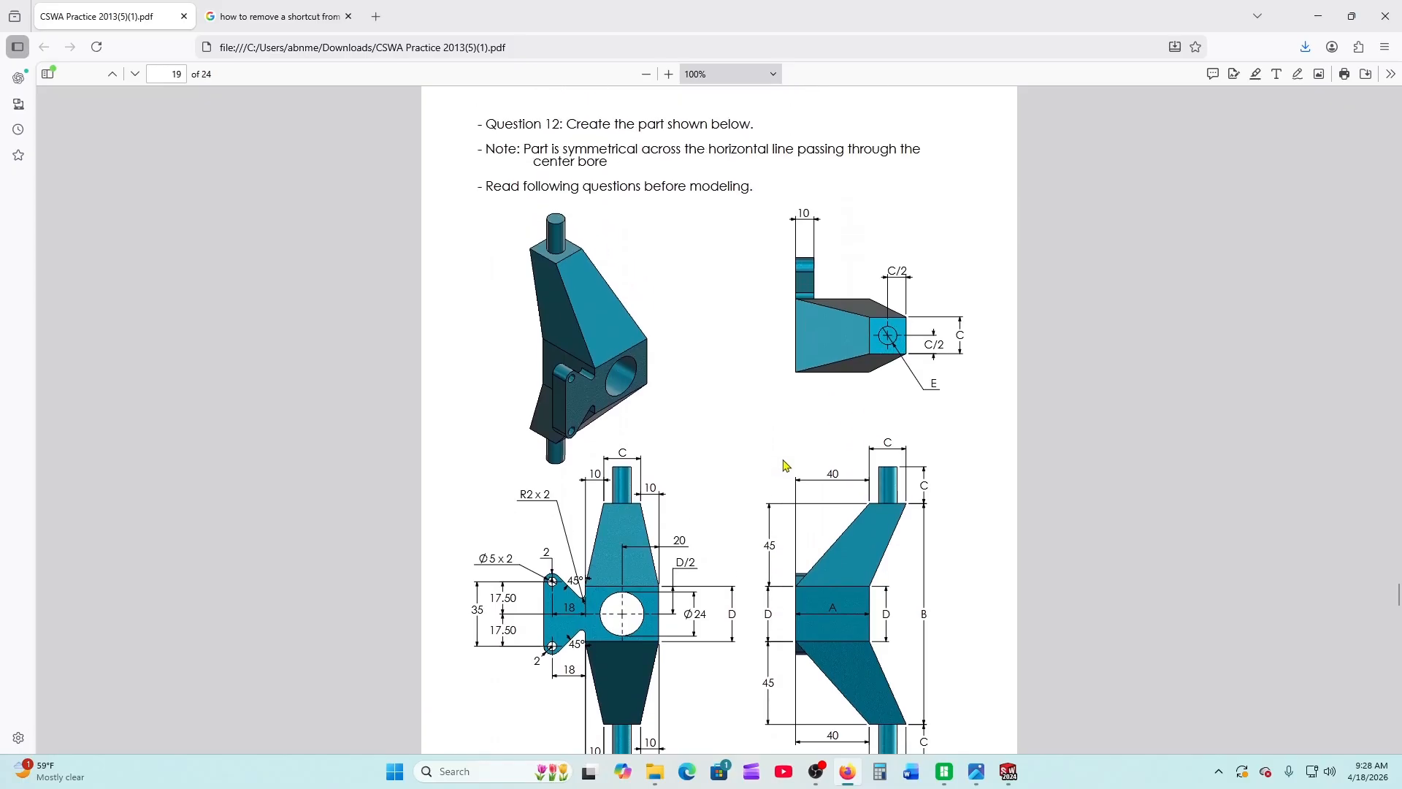
{"action": "scroll", "coordinate": [786, 465], "scroll_direction": "down", "scroll_amount": 1}
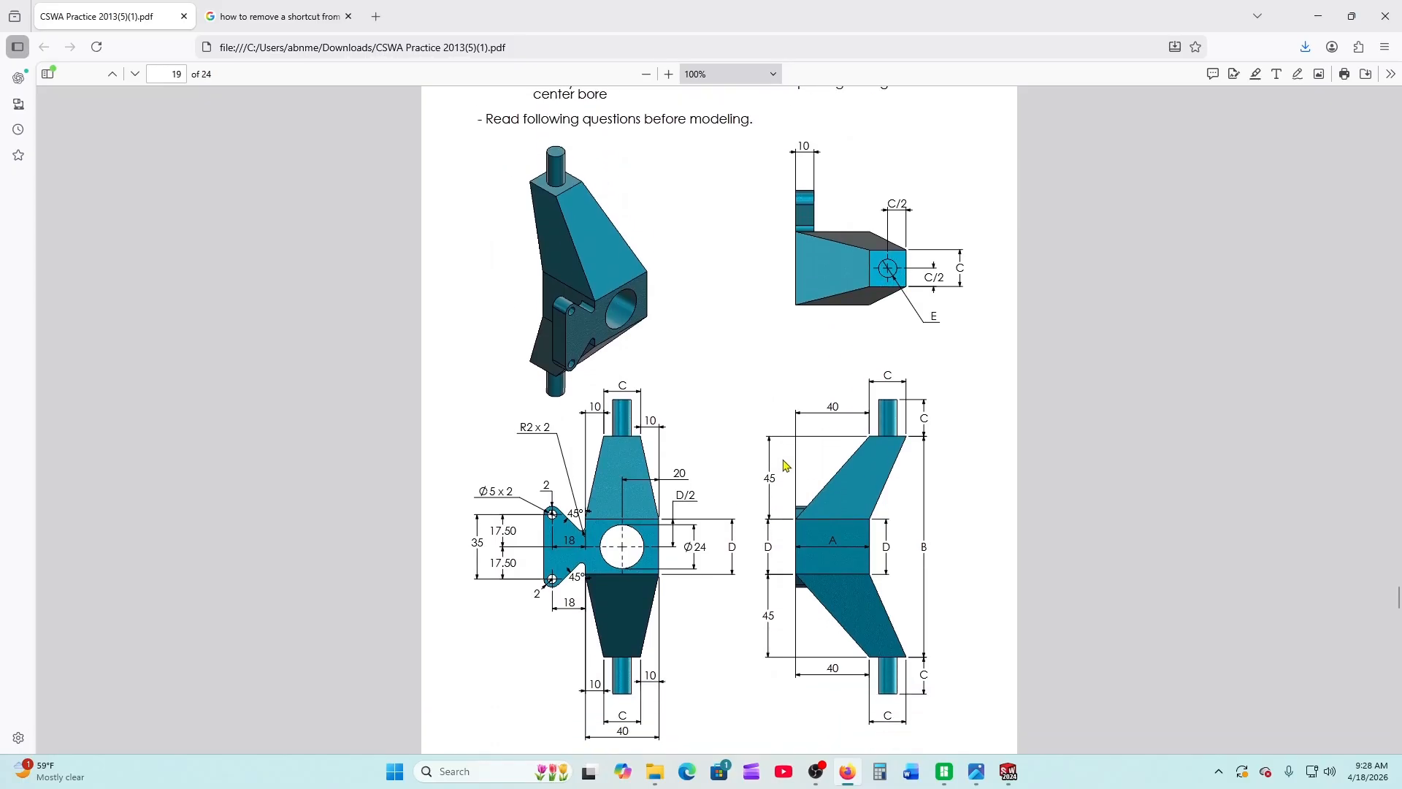
{"action": "scroll", "coordinate": [785, 465], "scroll_direction": "down", "scroll_amount": 1}
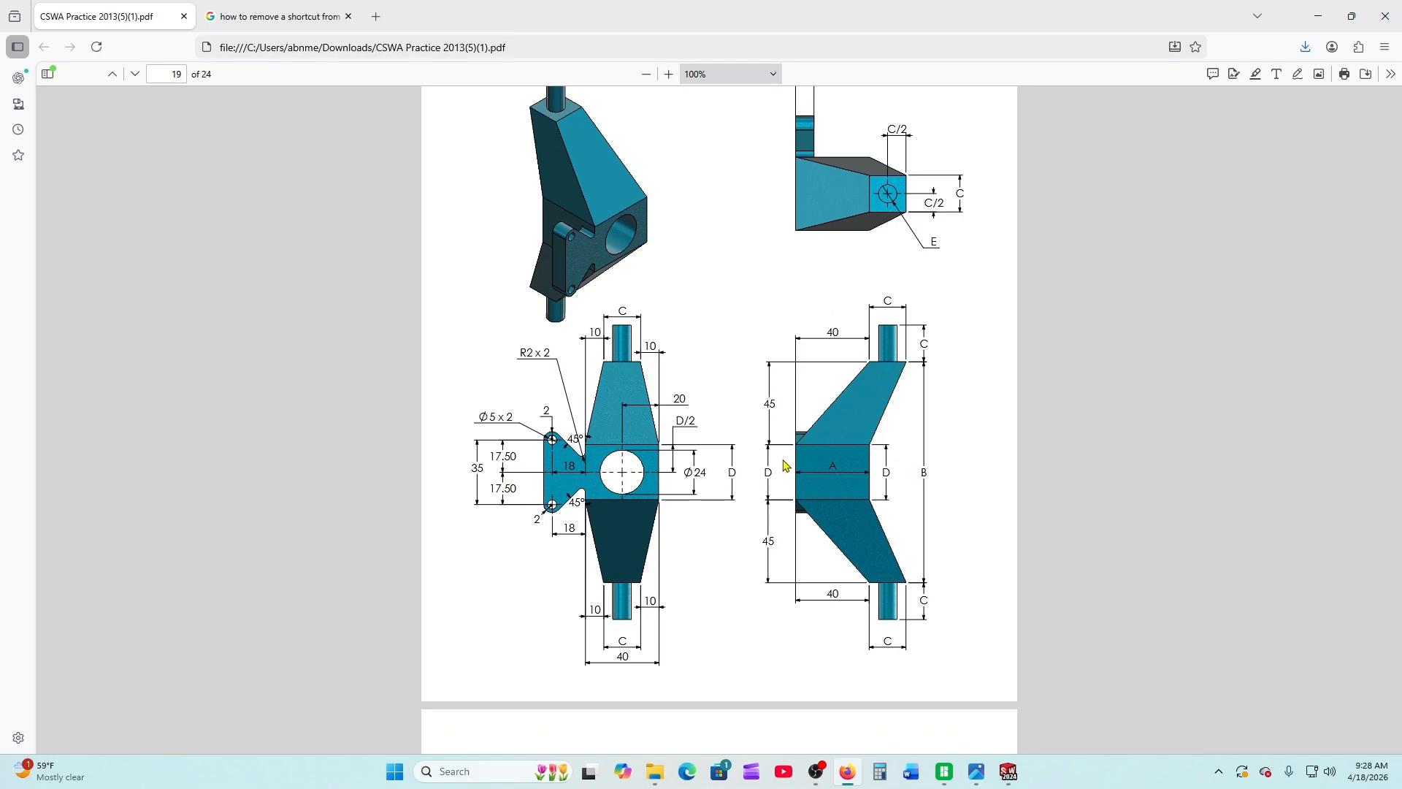
{"action": "scroll", "coordinate": [785, 465], "scroll_direction": "up", "scroll_amount": 10}
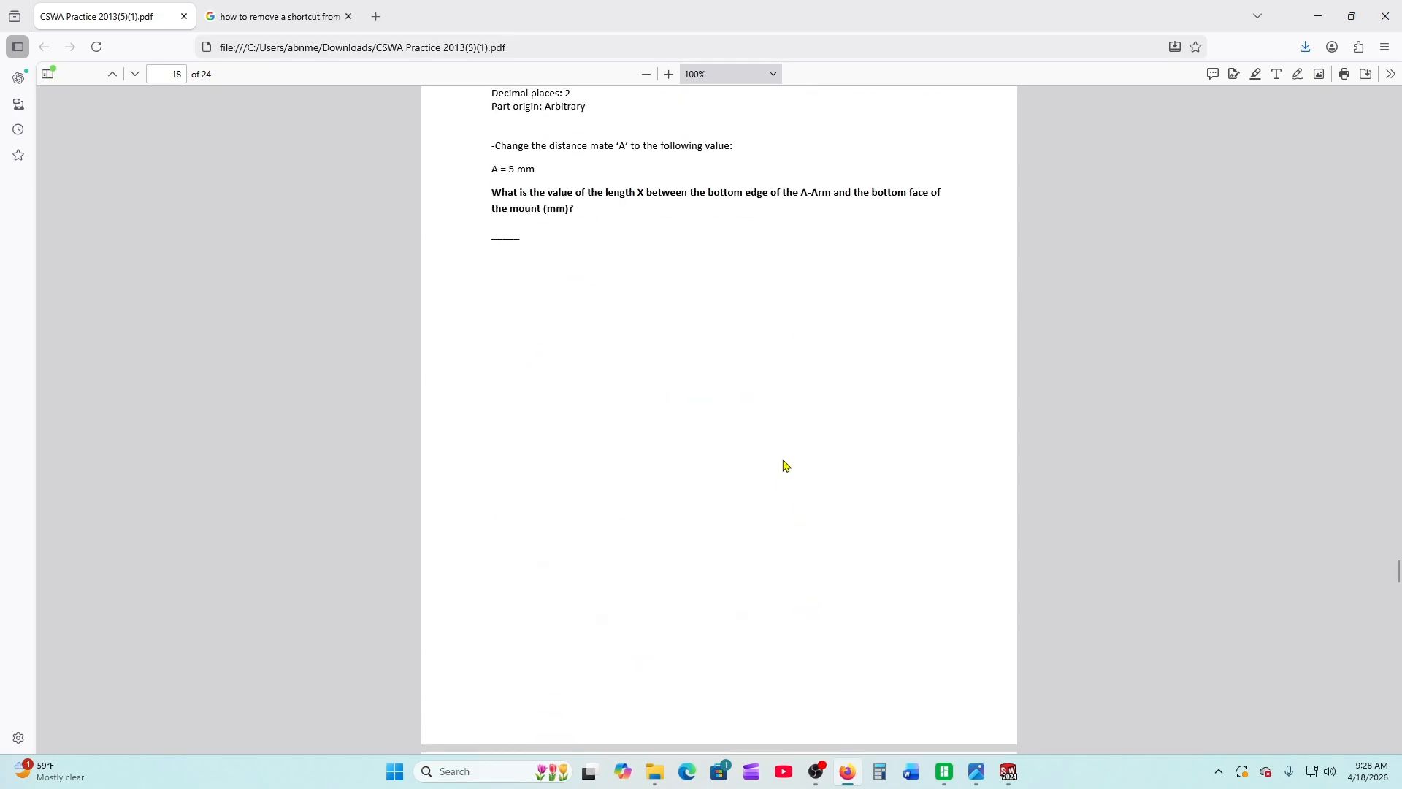
{"action": "scroll", "coordinate": [786, 466], "scroll_direction": "down", "scroll_amount": 5}
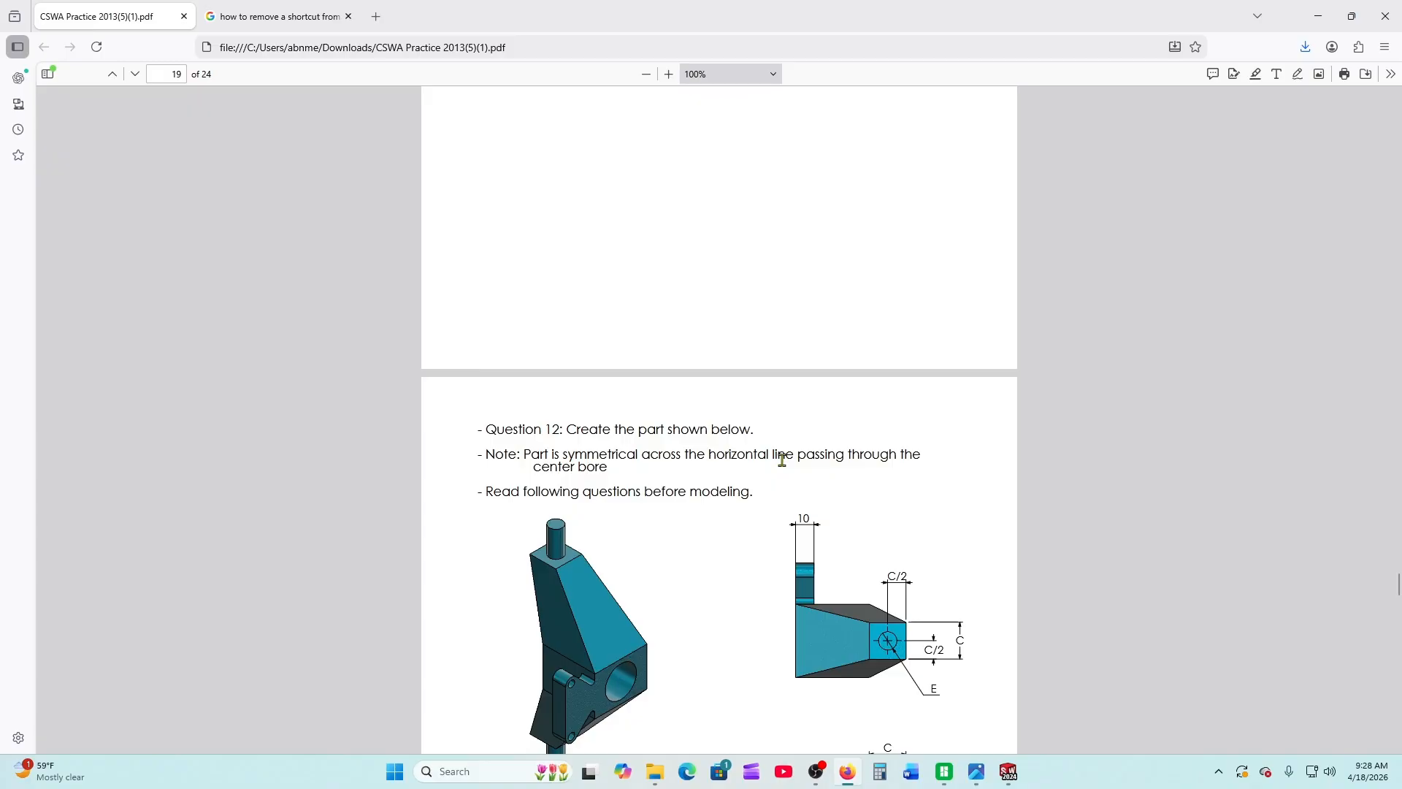
{"action": "scroll", "coordinate": [784, 463], "scroll_direction": "down", "scroll_amount": 1}
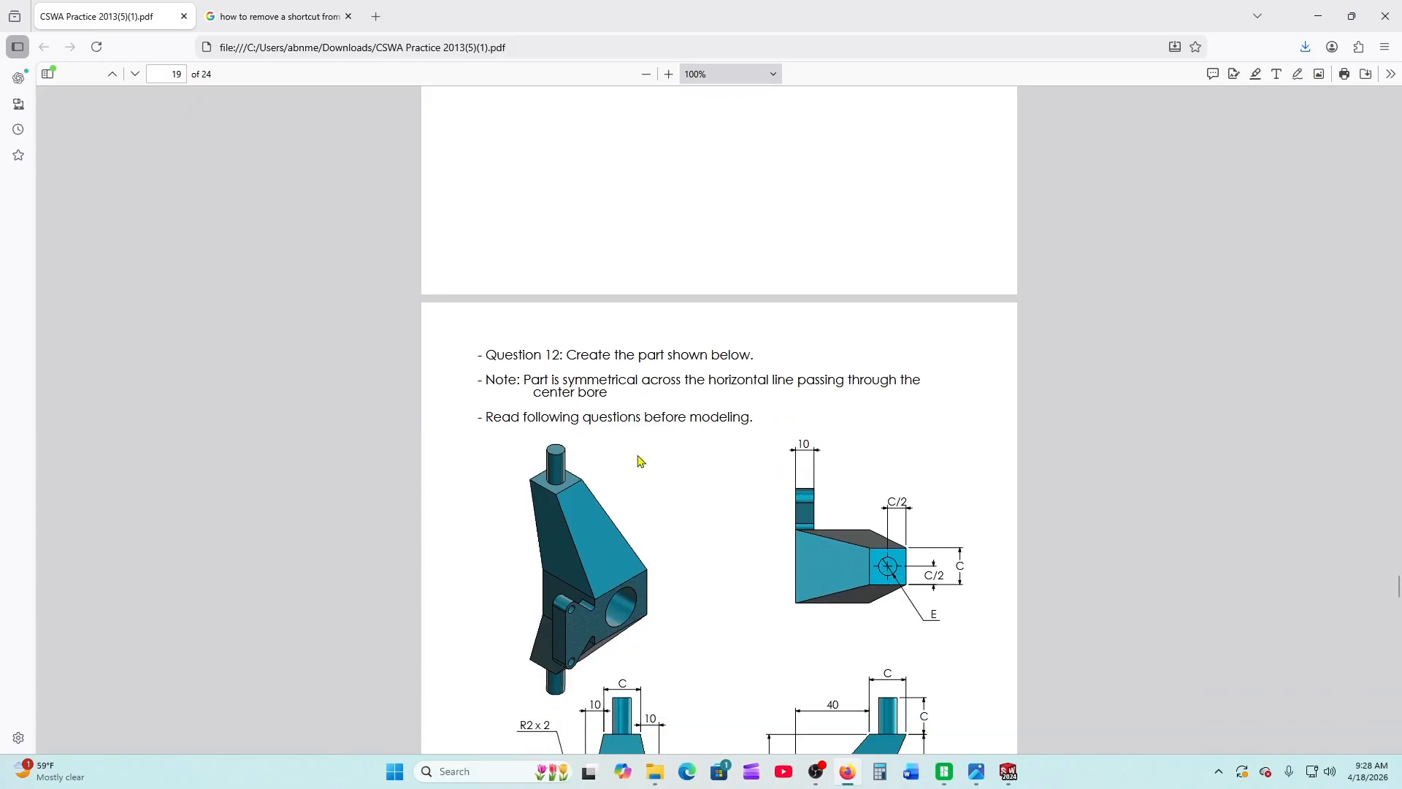
{"action": "scroll", "coordinate": [599, 459], "scroll_direction": "down", "scroll_amount": 7}
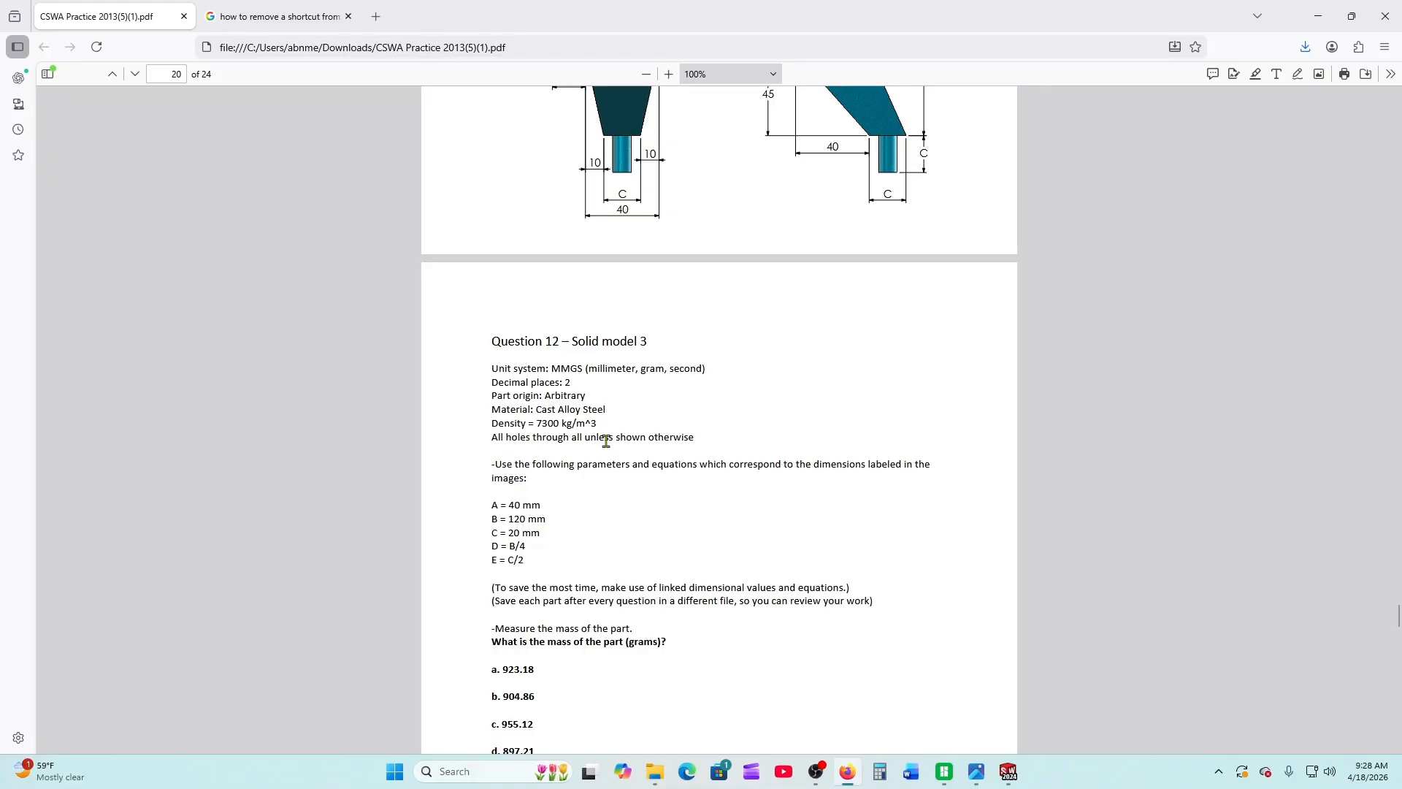
{"action": "scroll", "coordinate": [563, 504], "scroll_direction": "down", "scroll_amount": 2}
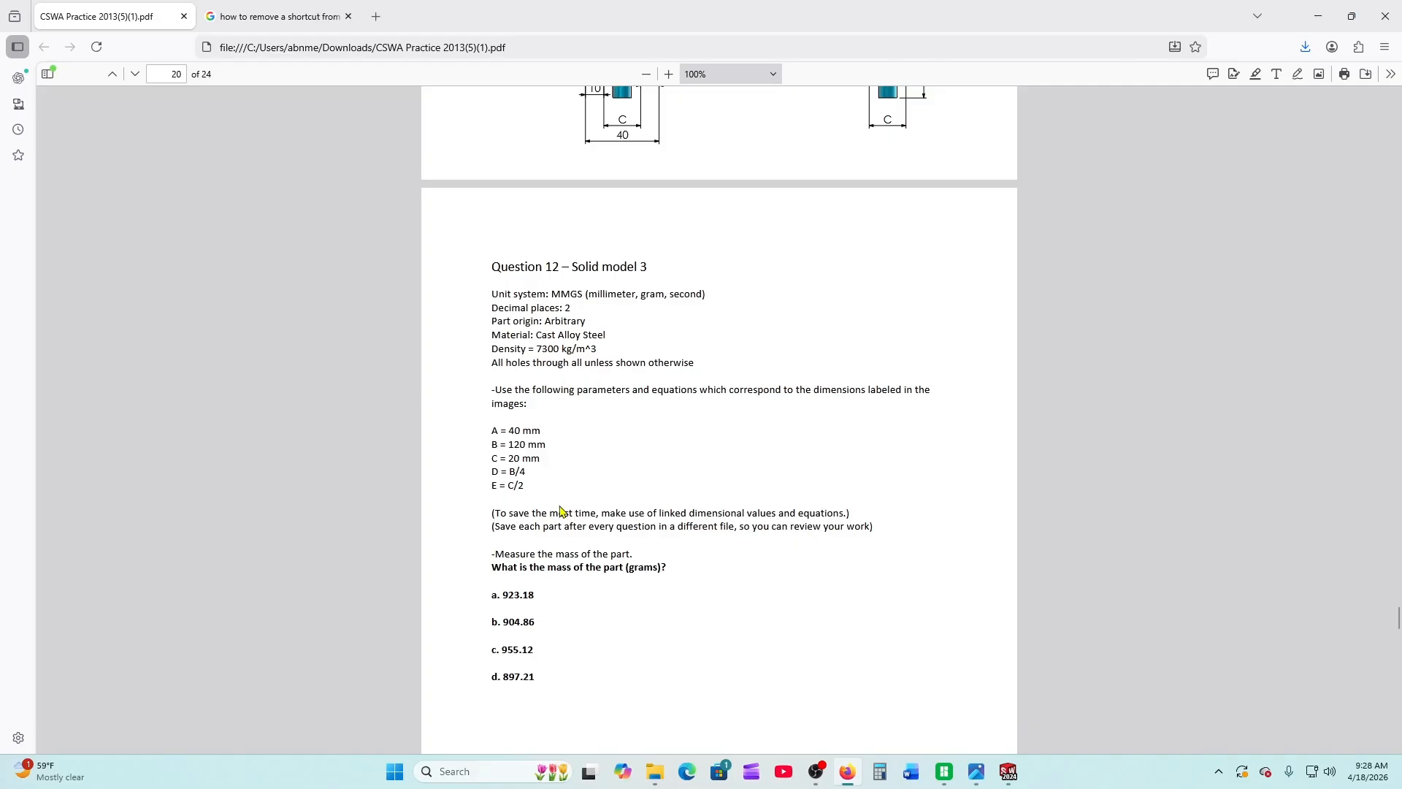
{"action": "scroll", "coordinate": [562, 512], "scroll_direction": "up", "scroll_amount": 7}
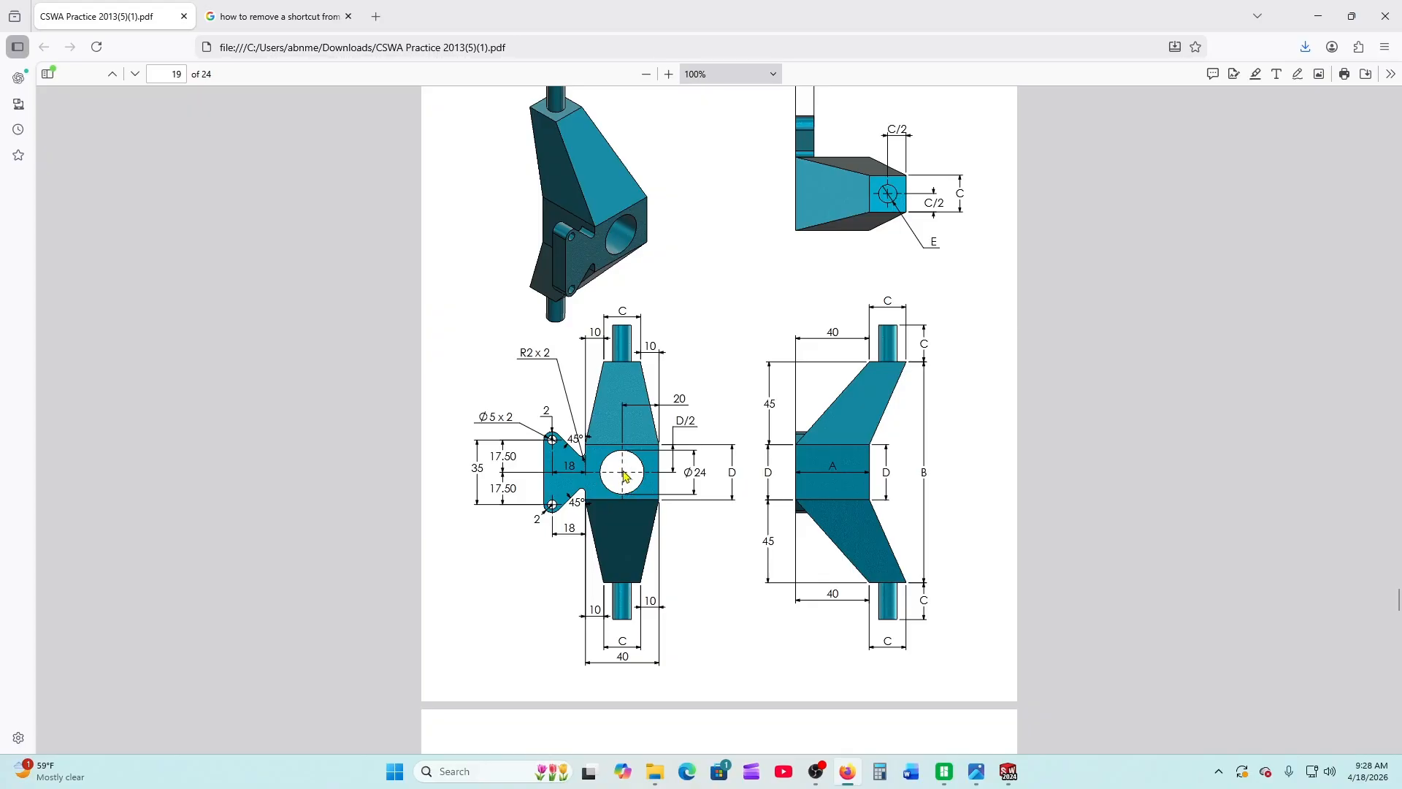
Back in SOLIDWORKS, sketch two centerlines from the origin: one vertical upward about 46 mm, one horizontal to the left about 41 mm
{"action": "left_click", "coordinate": [1006, 772]}
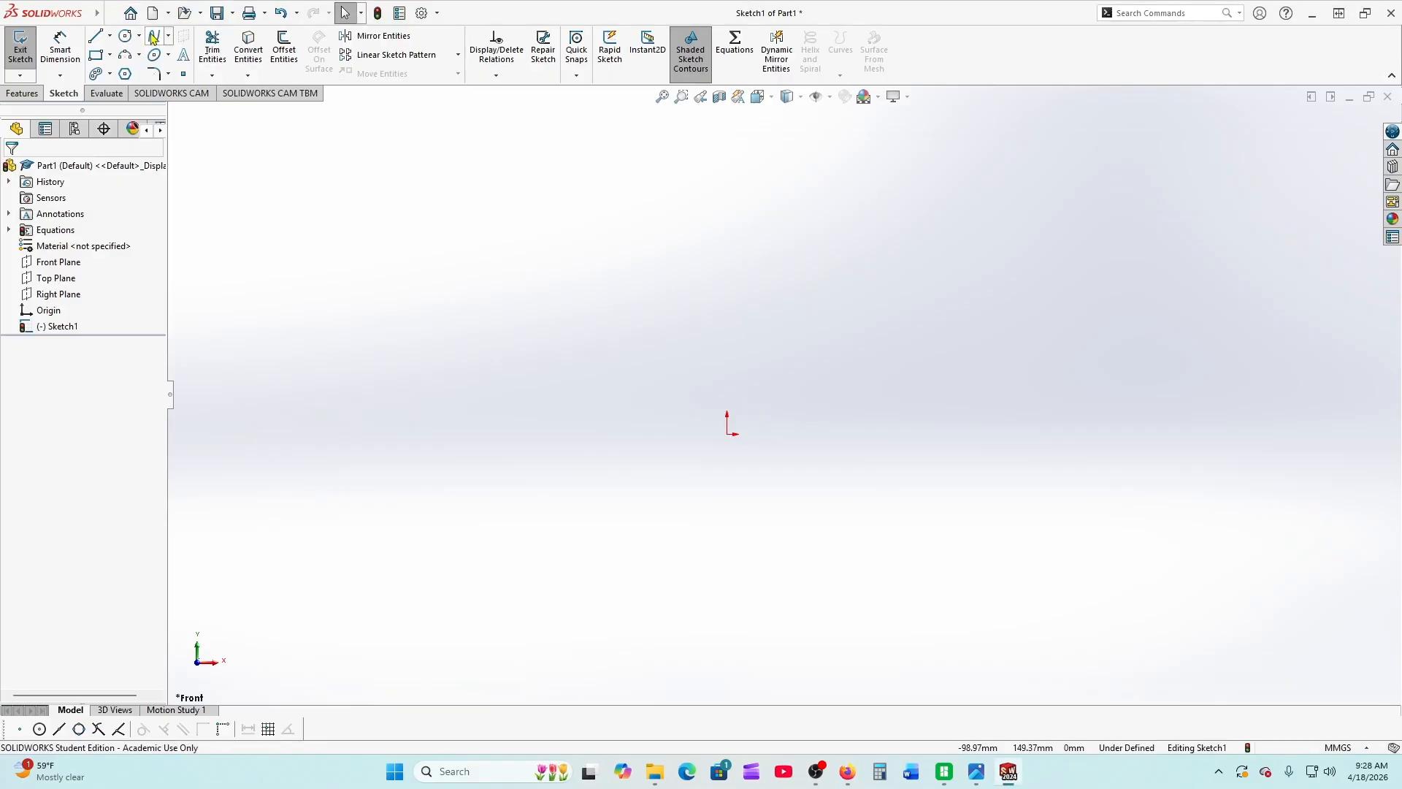
{"action": "left_click", "coordinate": [110, 36]}
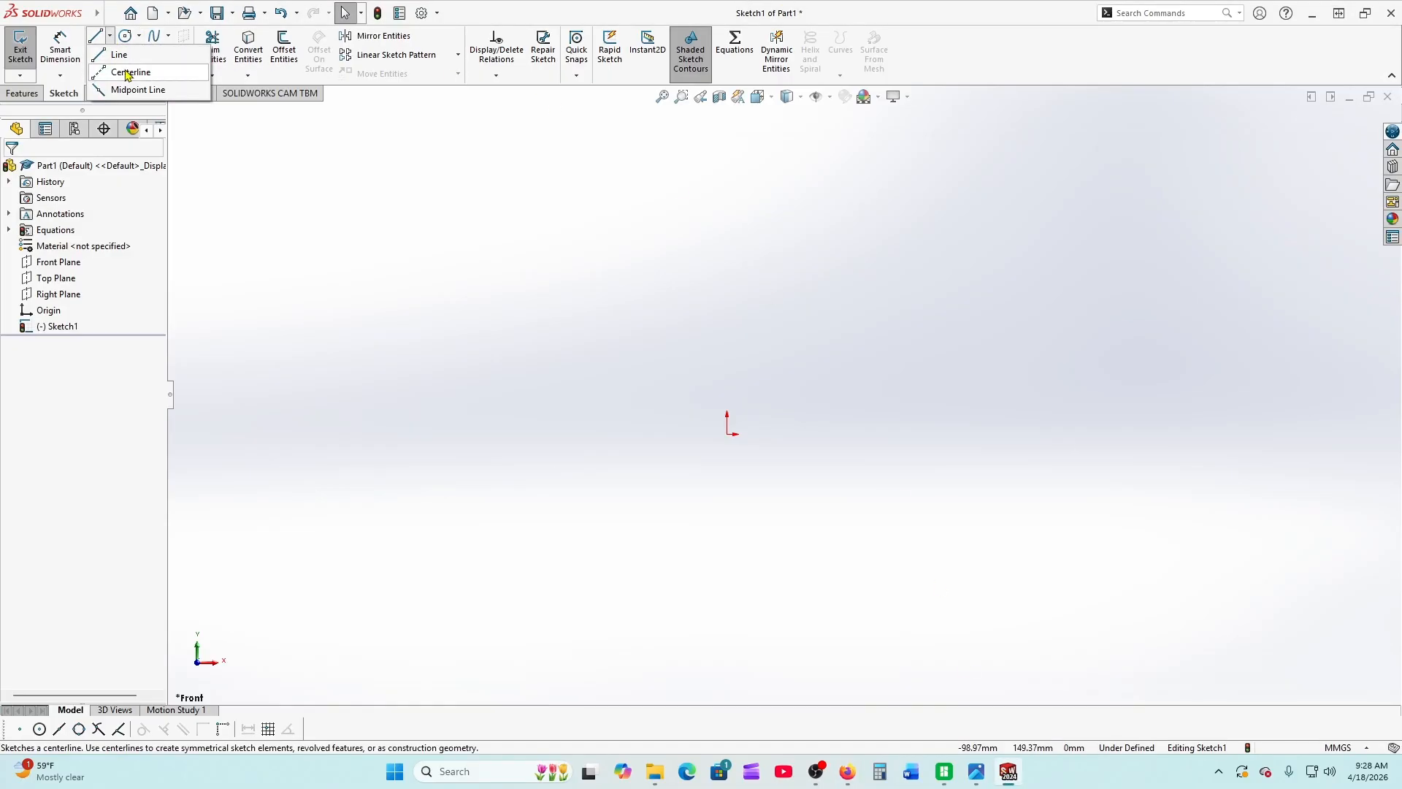
{"action": "left_click", "coordinate": [133, 72]}
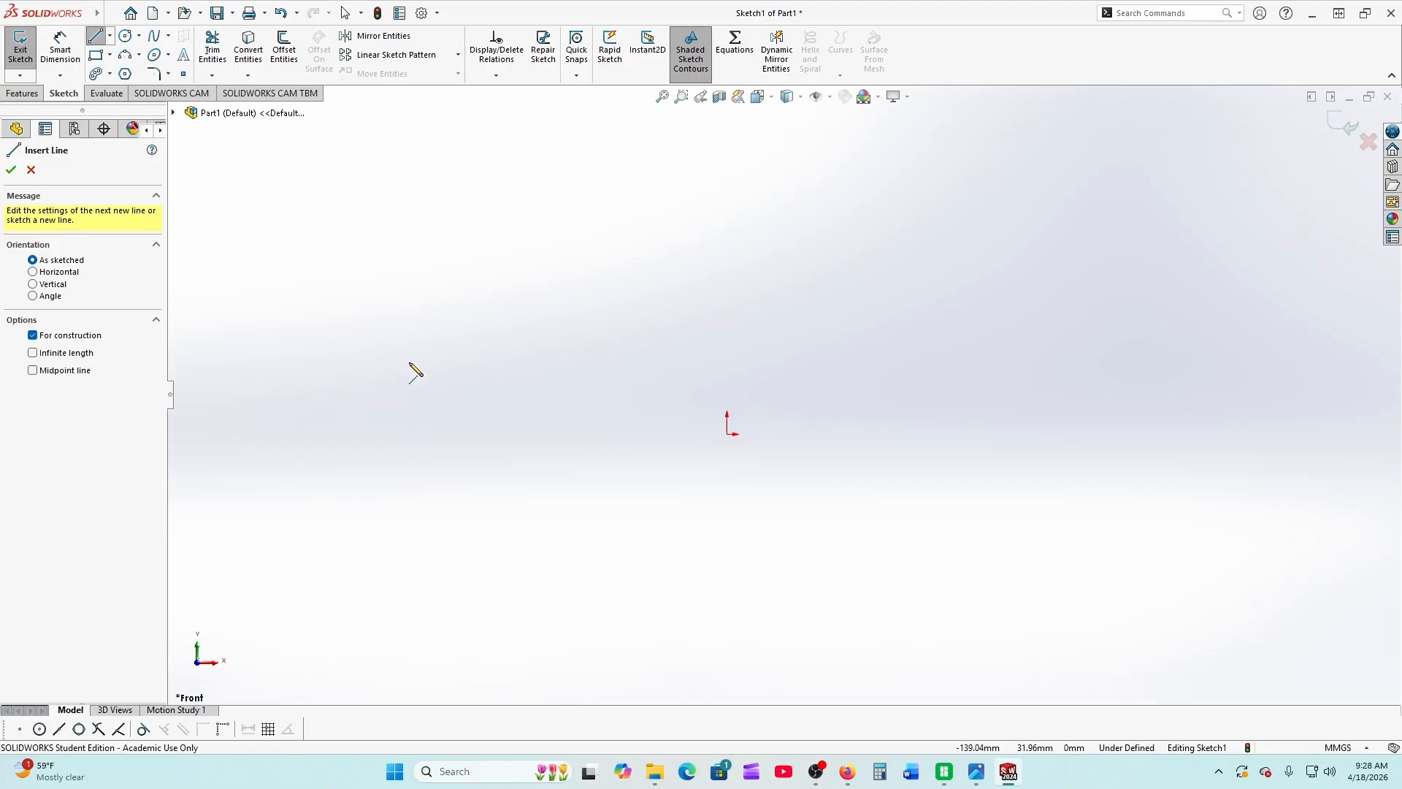
{"action": "left_click", "coordinate": [728, 434]}
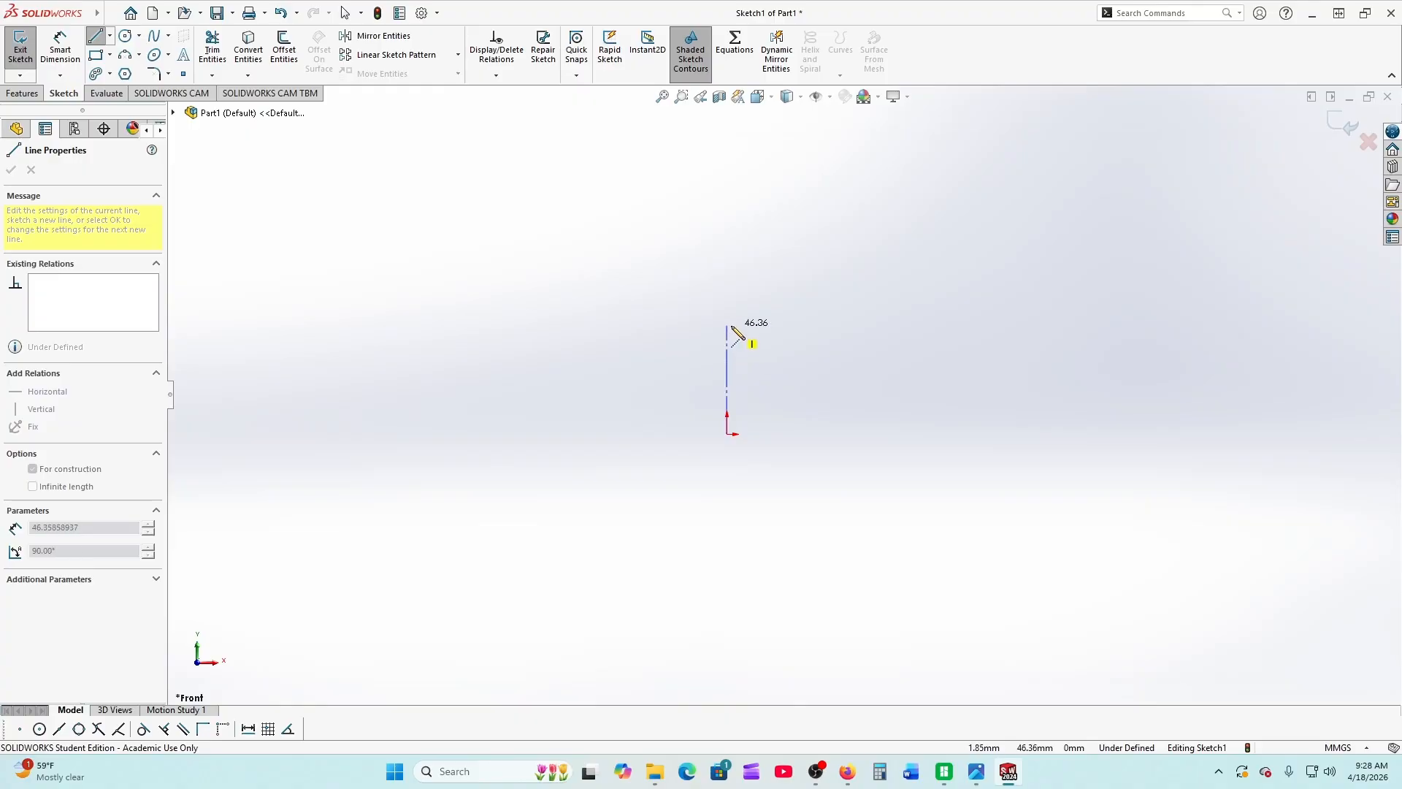
{"action": "left_click", "coordinate": [728, 326]}
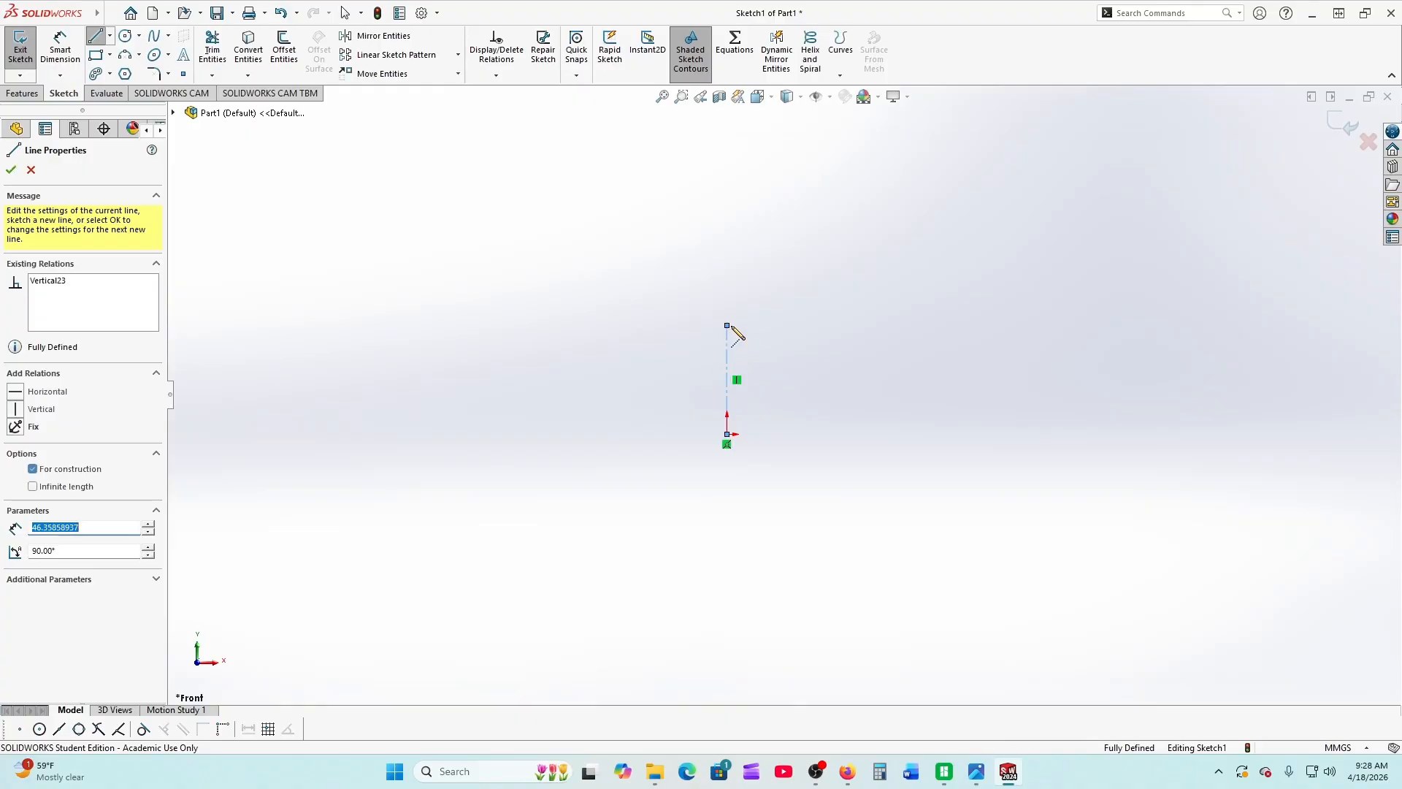
{"action": "left_click", "coordinate": [727, 435]}
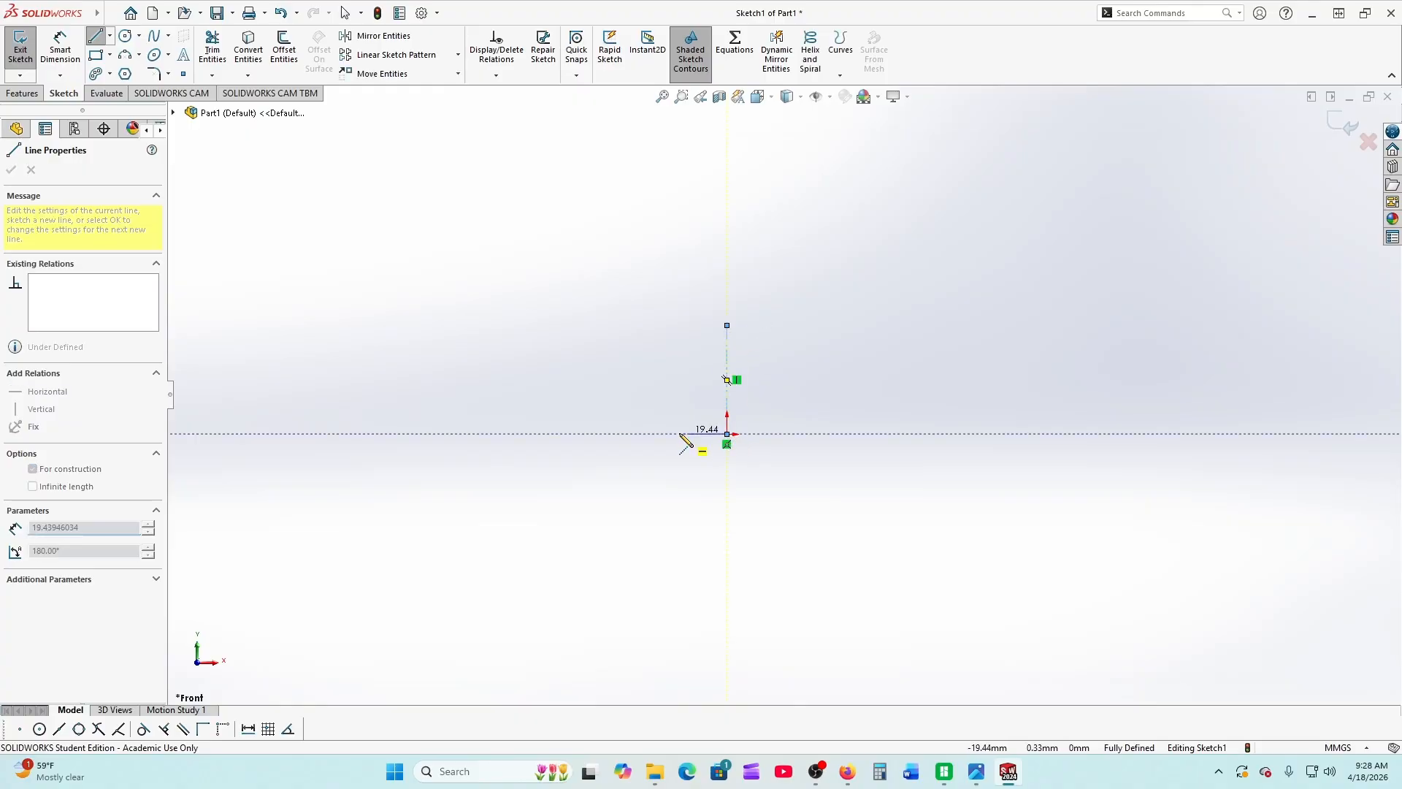
{"action": "left_click", "coordinate": [631, 433]}
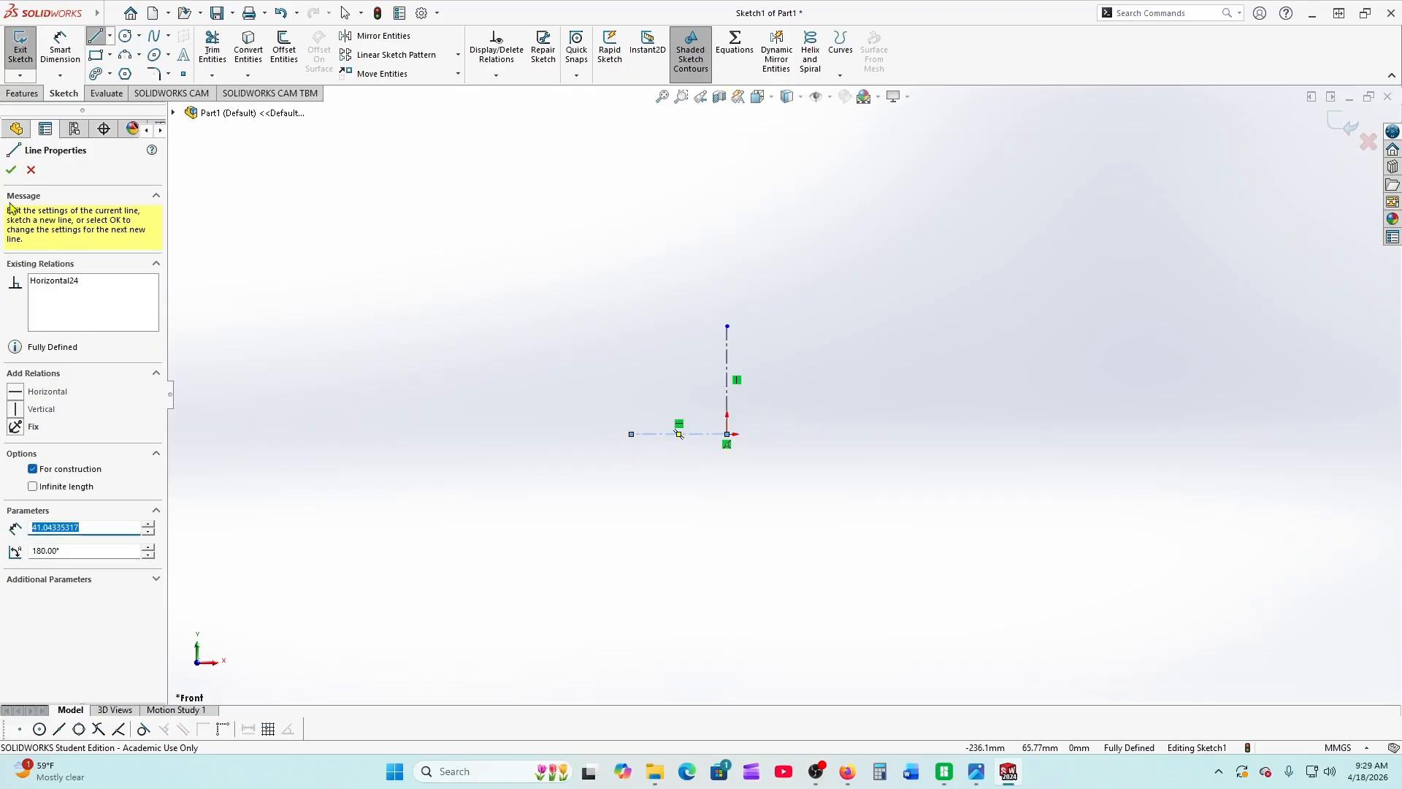
{"action": "left_click", "coordinate": [11, 169]}
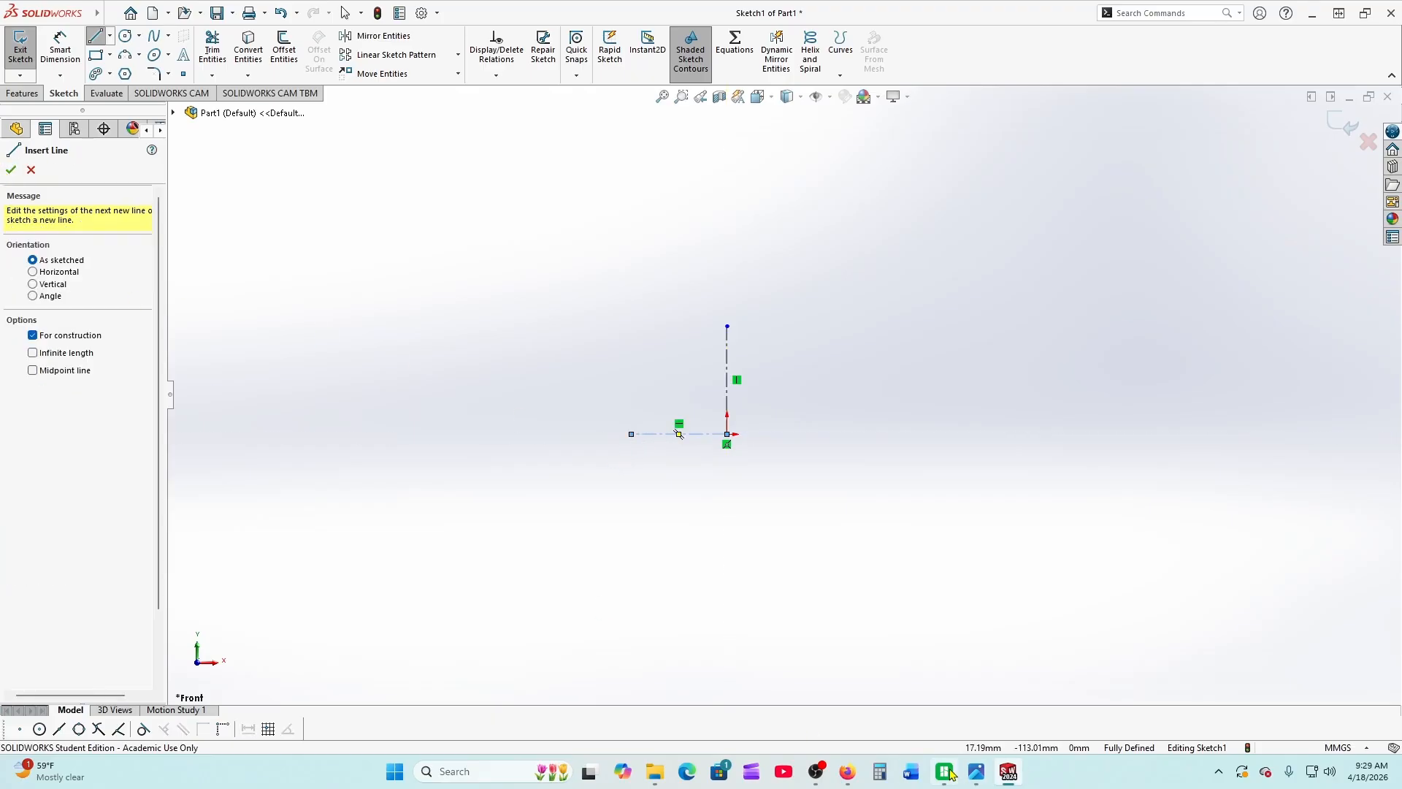
Check the PDF drawing and add a doubled dimension from the vertical centerline's upper endpoint about the horizontal centerline, linked to global variable D
{"action": "left_click", "coordinate": [847, 771]}
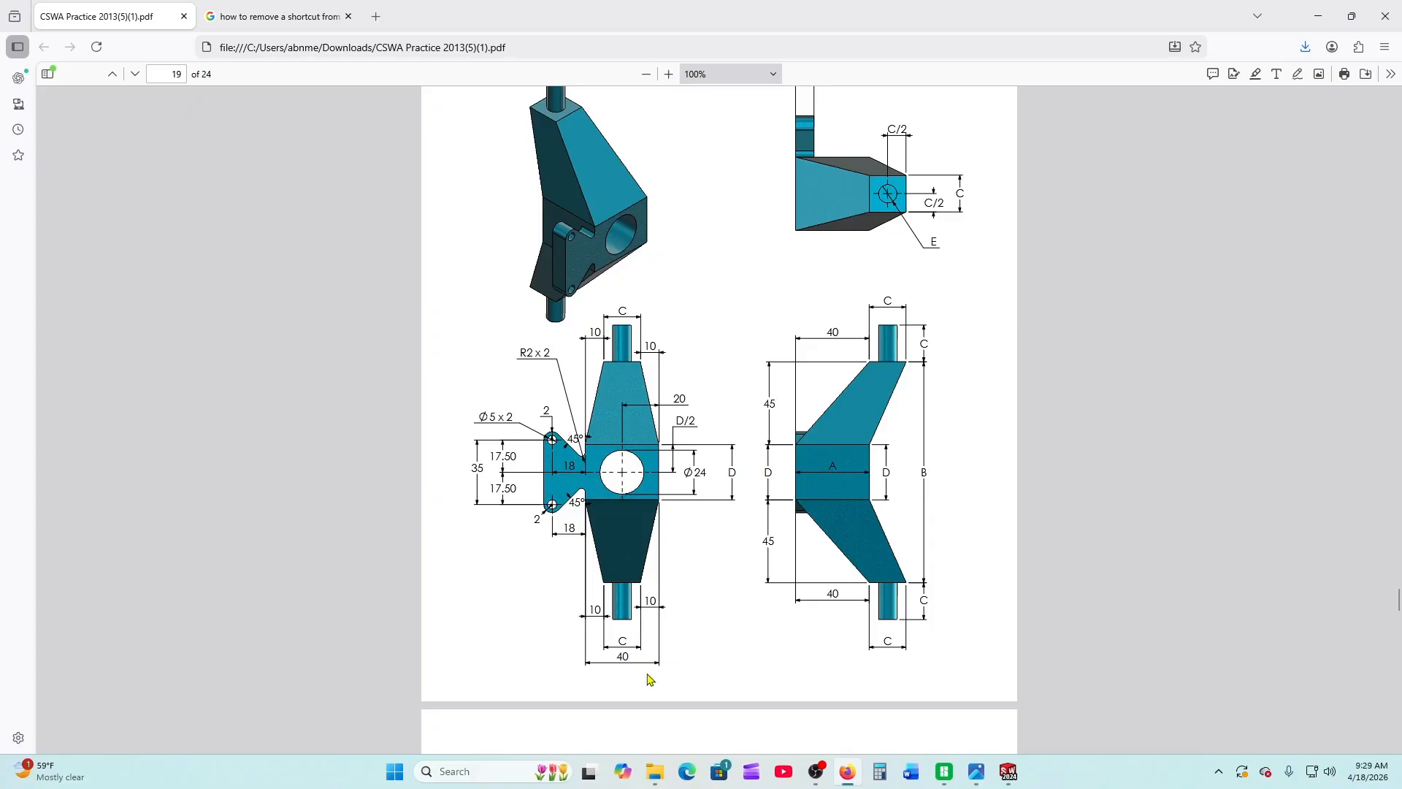
{"action": "left_click", "coordinate": [1009, 772]}
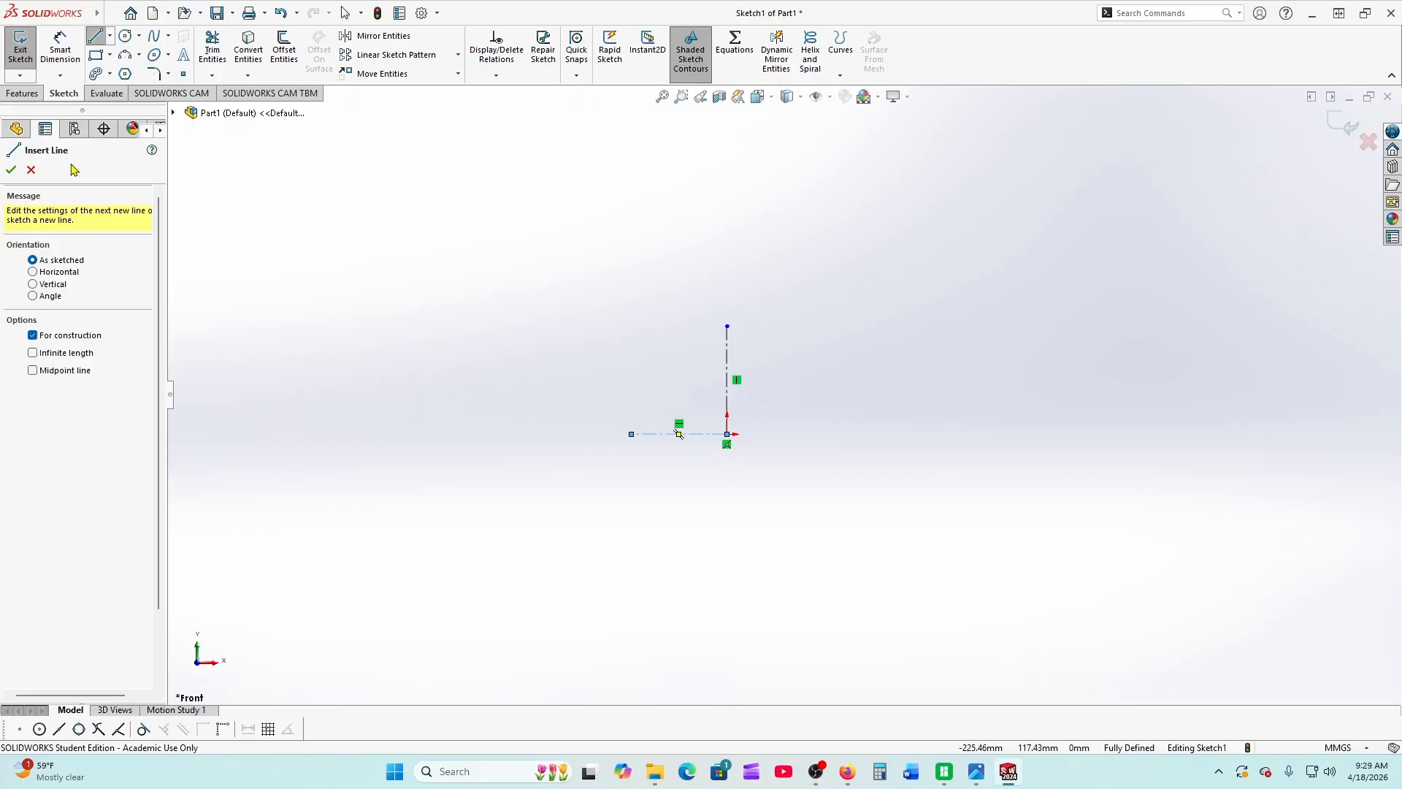
{"action": "left_click", "coordinate": [11, 169]}
{"action": "left_click", "coordinate": [60, 50]}
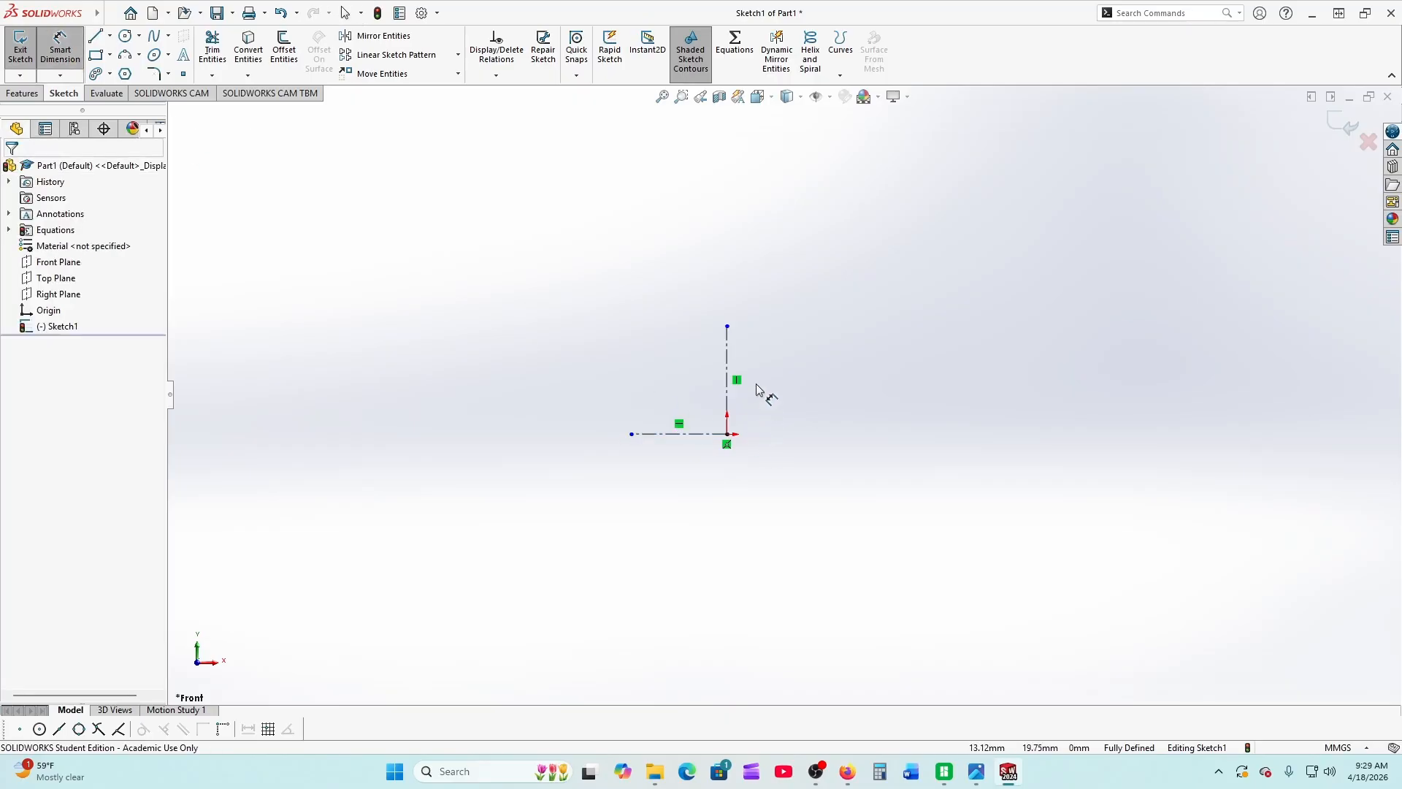
{"action": "left_click", "coordinate": [728, 327]}
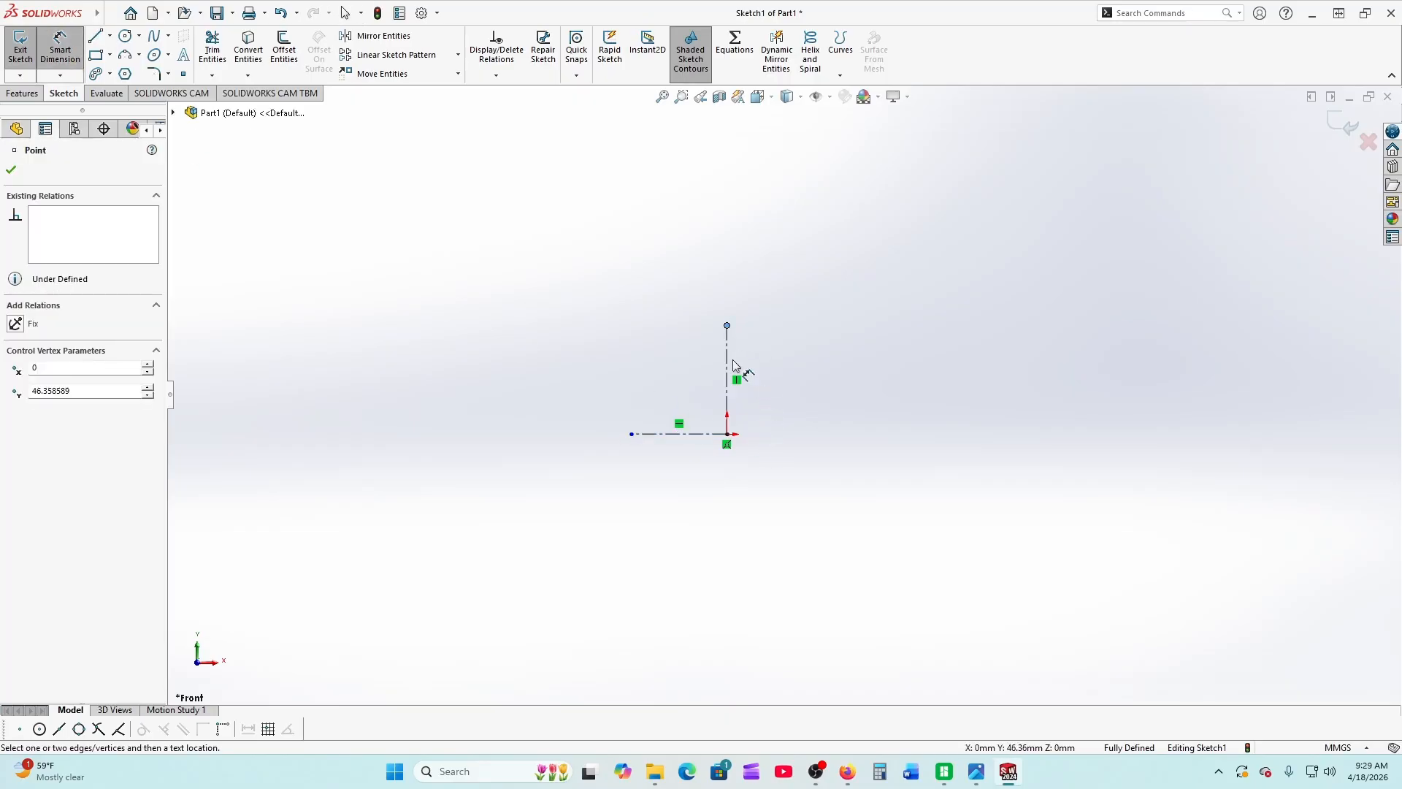
{"action": "left_click", "coordinate": [723, 434]}
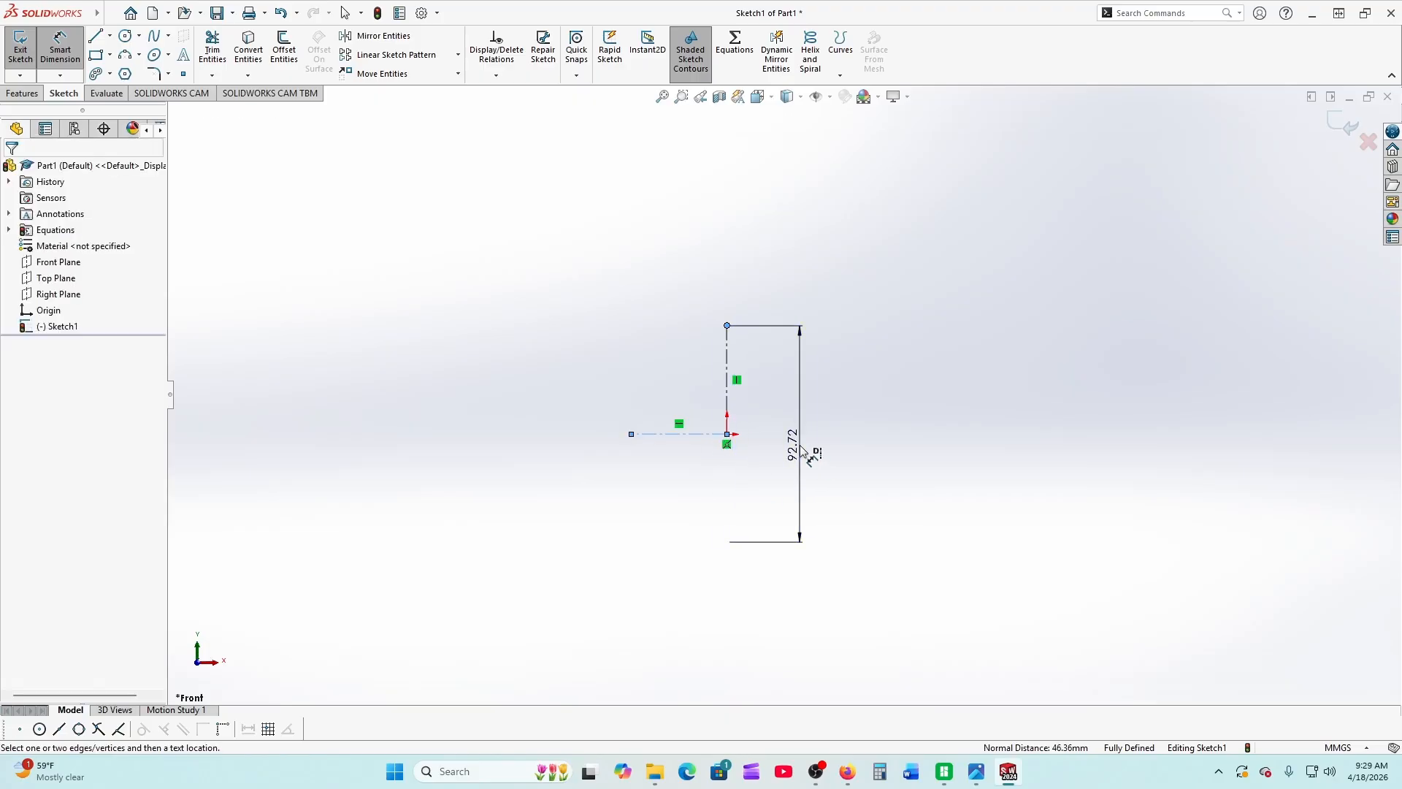
{"action": "left_click", "coordinate": [802, 450]}
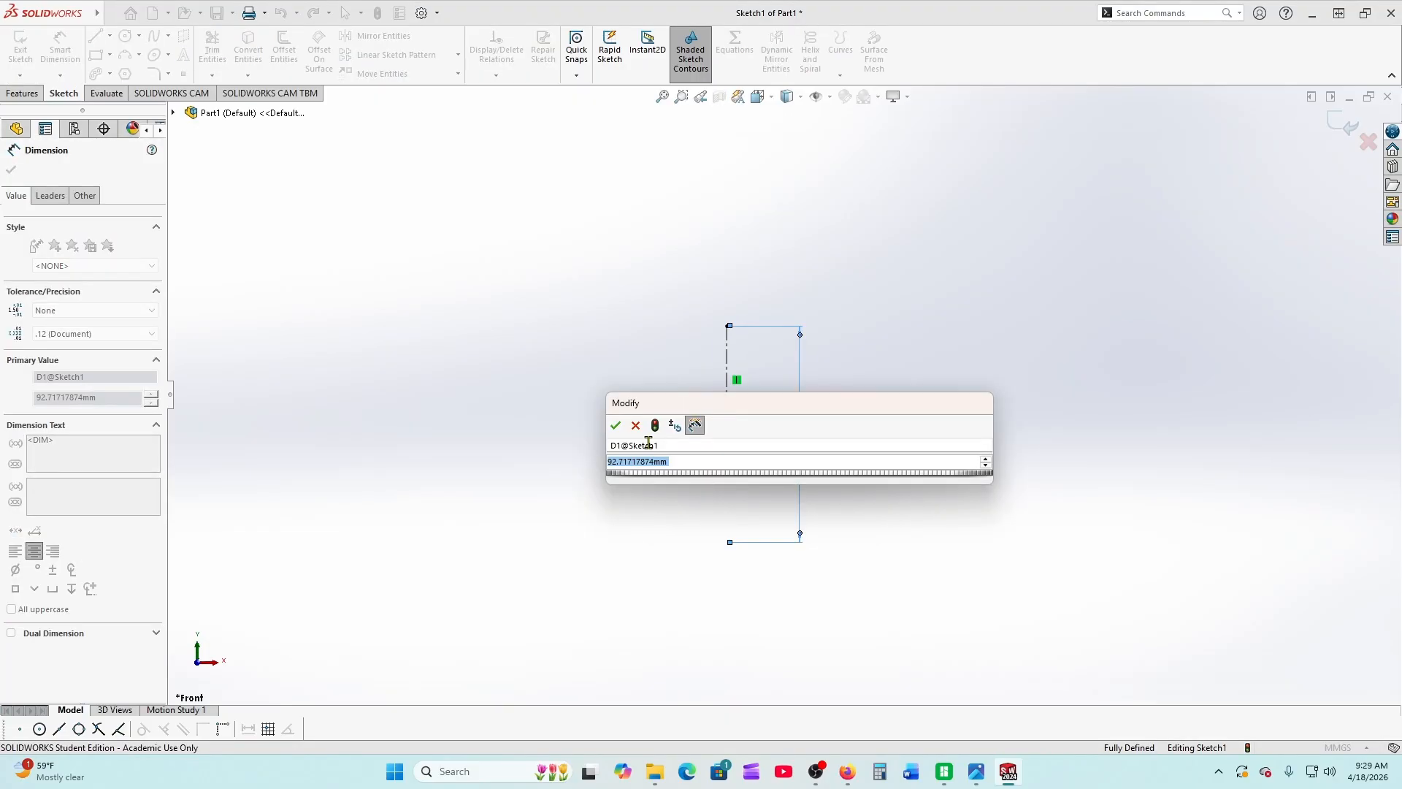
{"action": "type", "text": "="}
{"action": "mouse_move", "coordinate": [963, 479]}
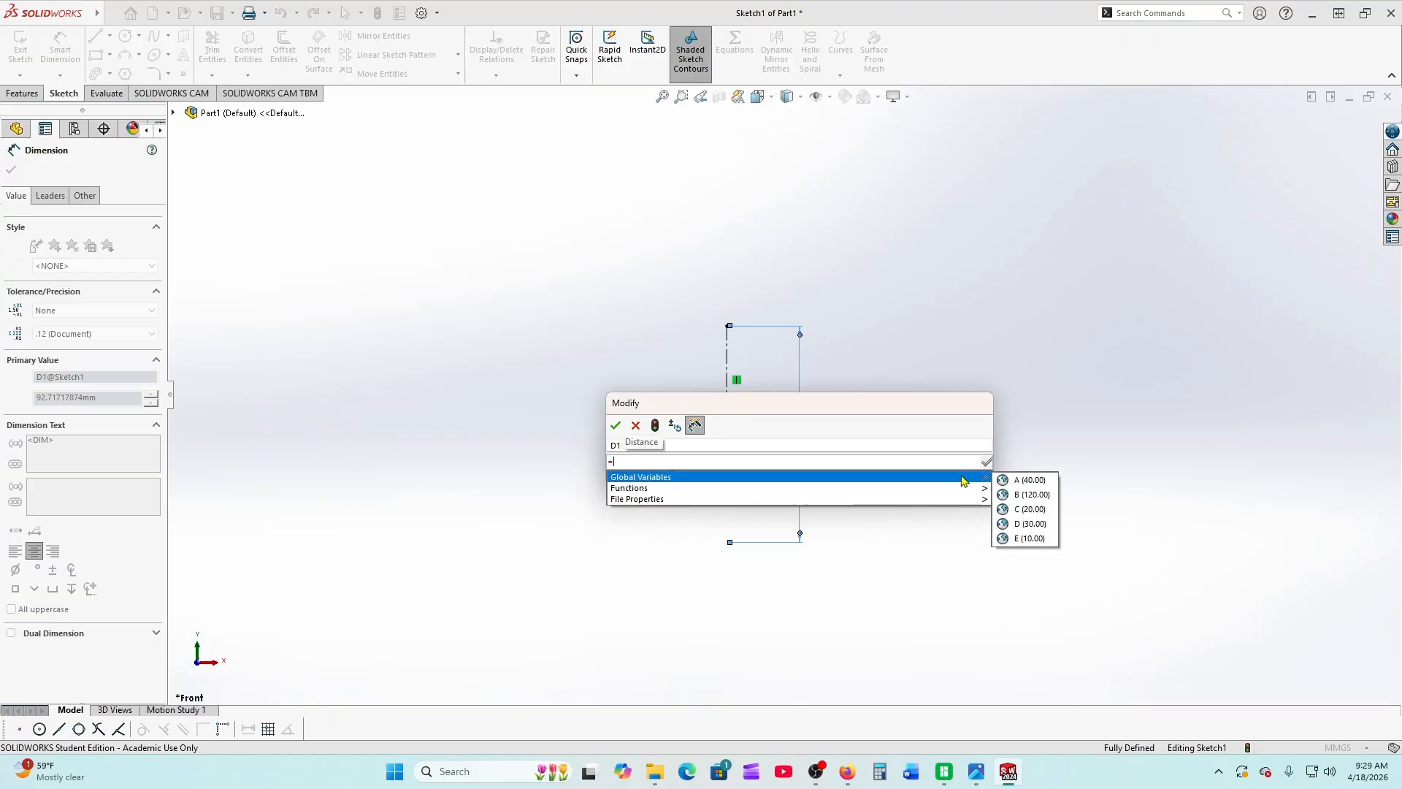
{"action": "left_click", "coordinate": [1026, 524]}
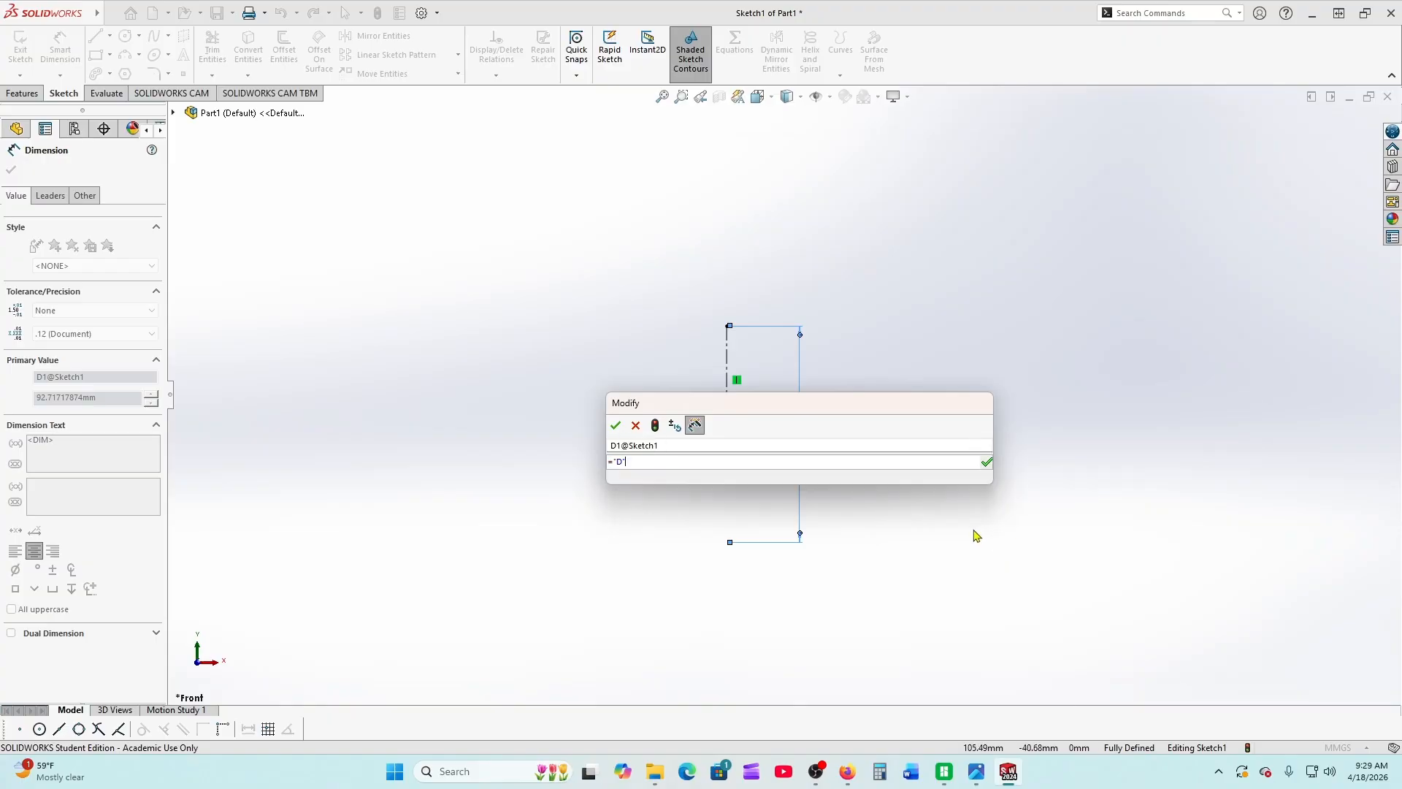
{"action": "left_click", "coordinate": [847, 772]}
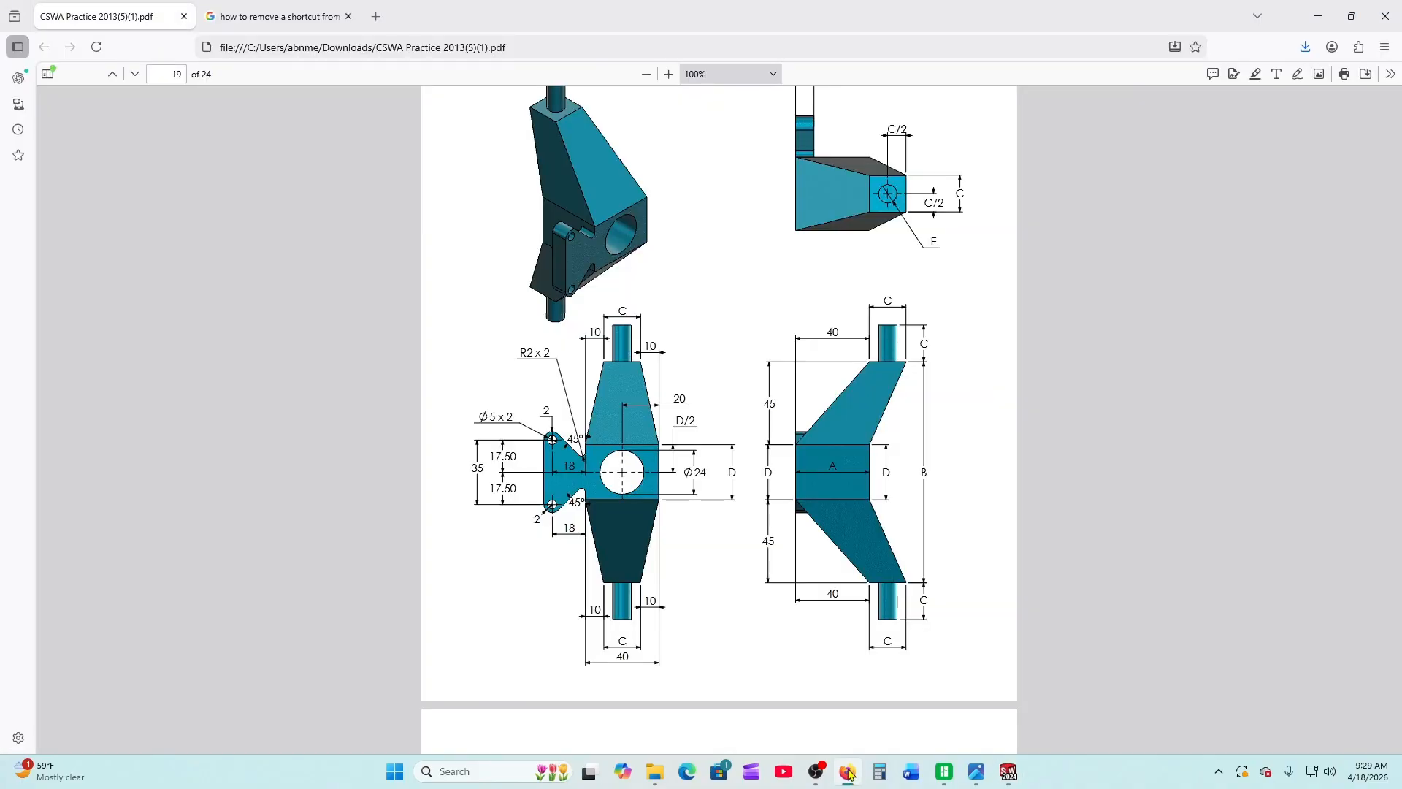
{"action": "left_click", "coordinate": [1008, 772]}
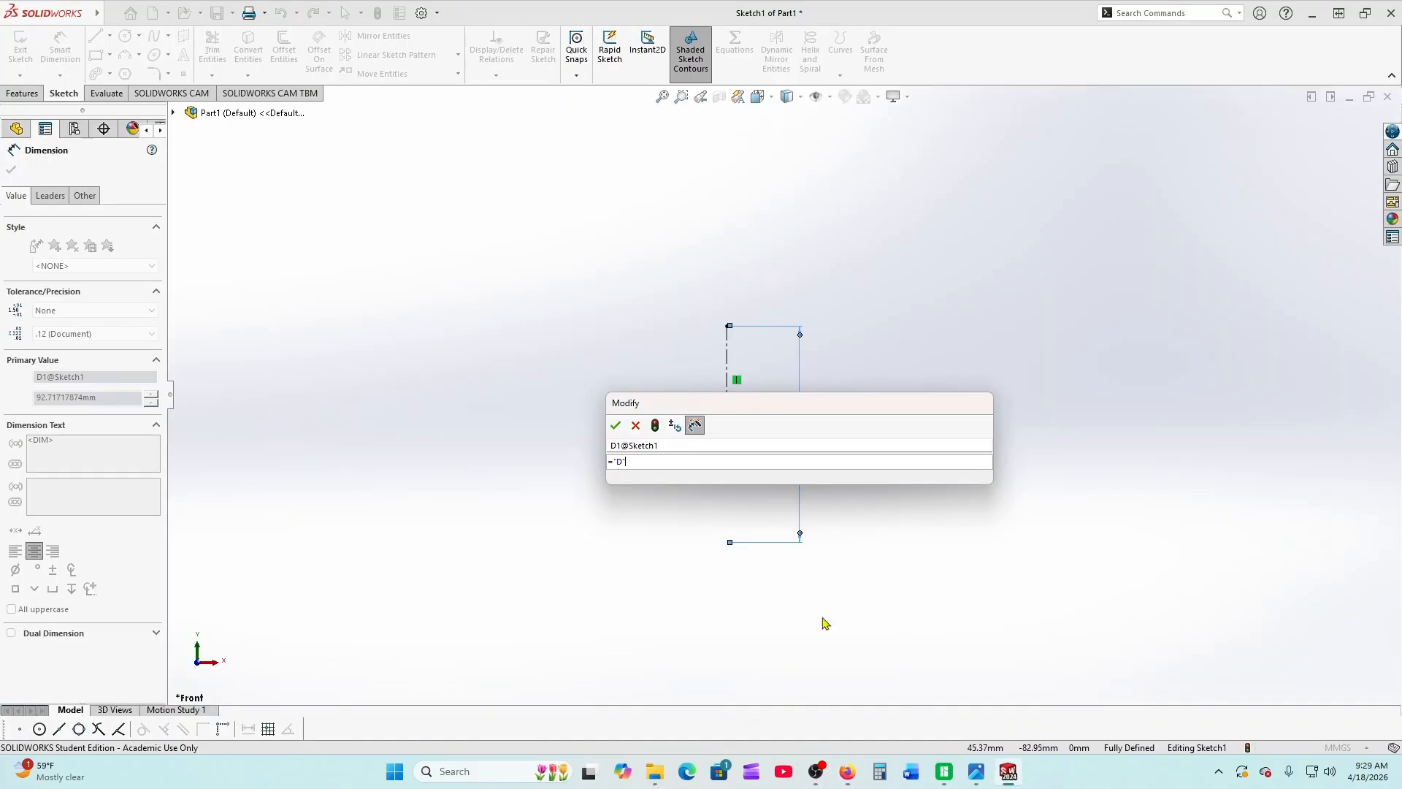
{"action": "left_click", "coordinate": [617, 428]}
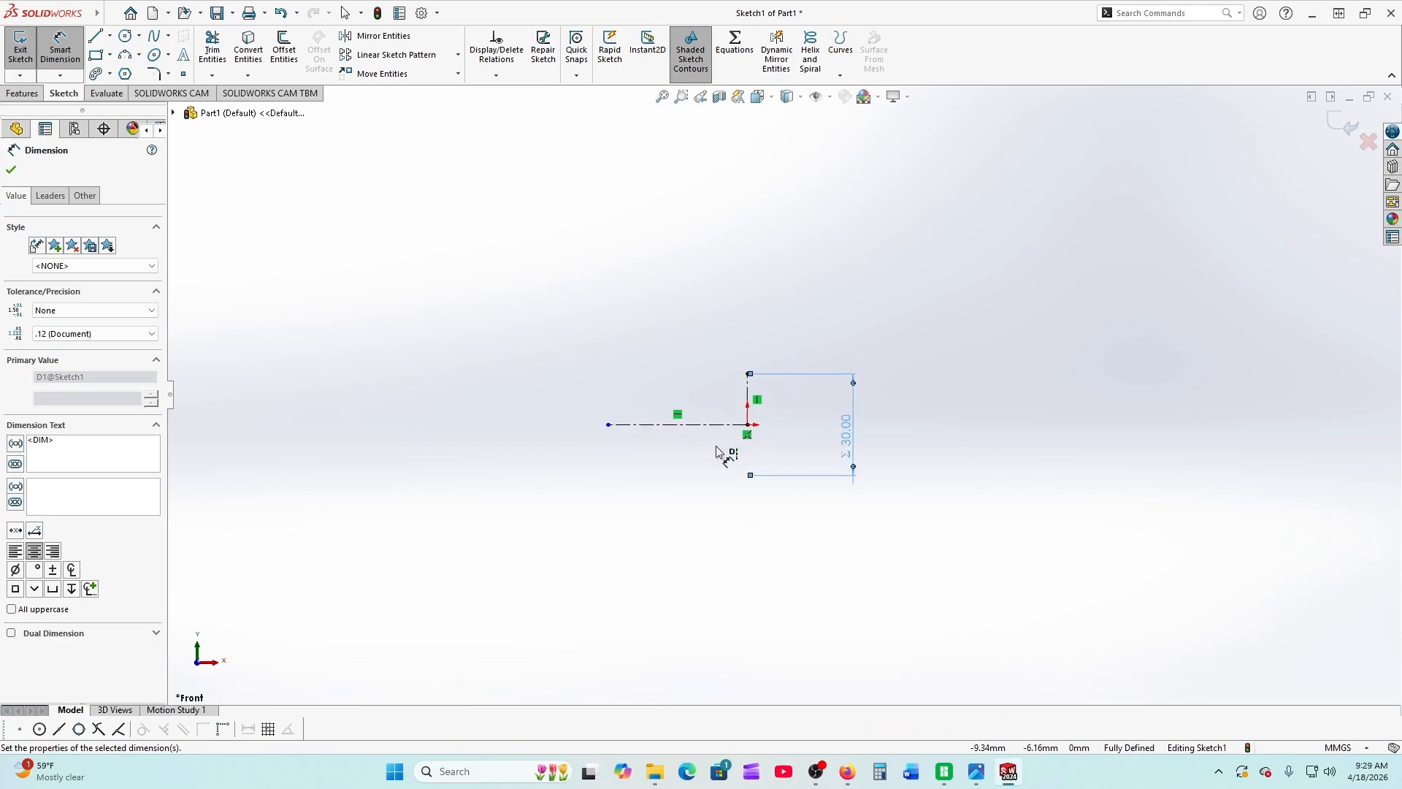
Check the PDF drawing for the half width and dimension the horizontal centerline's length to 20 mm
{"action": "left_click", "coordinate": [847, 771]}
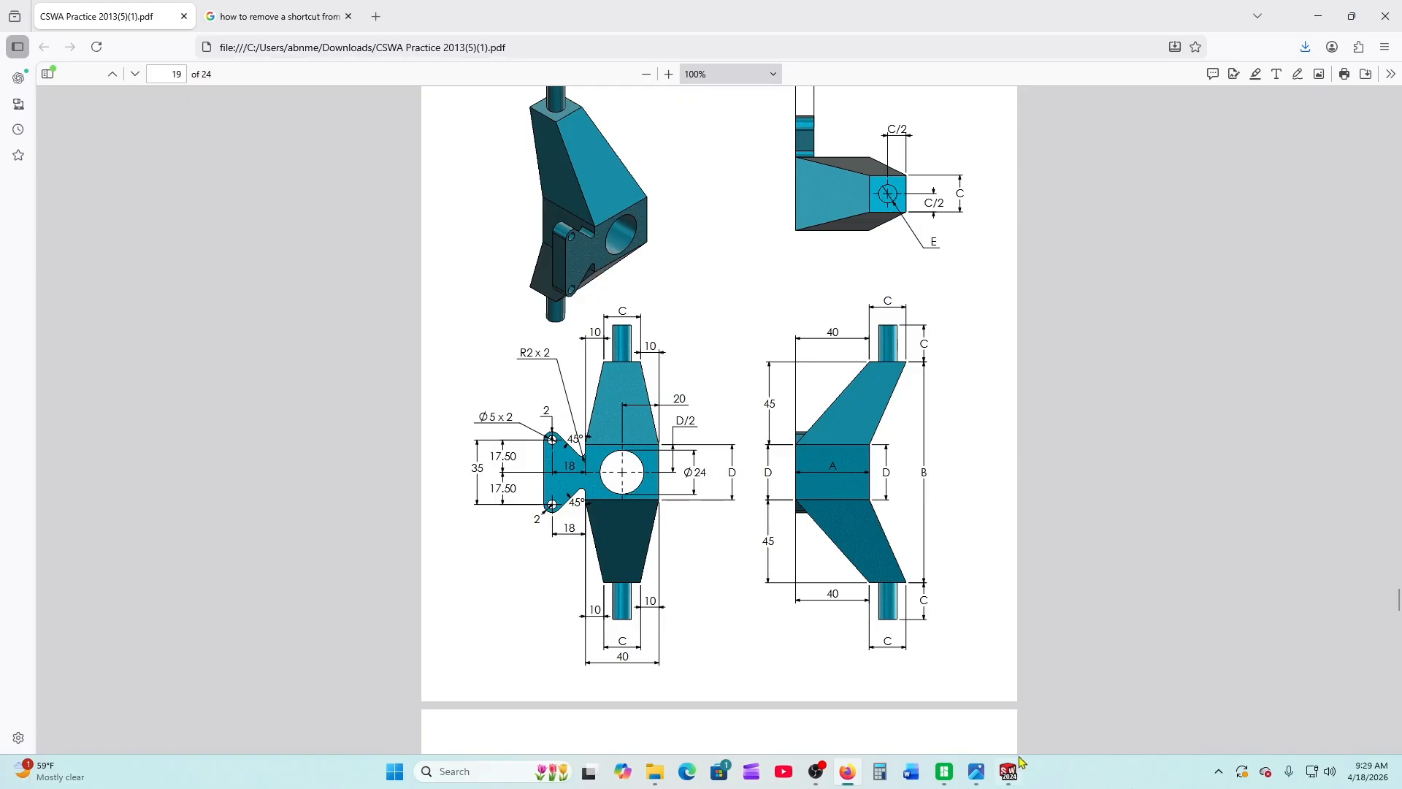
{"action": "mouse_move", "coordinate": [1008, 772]}
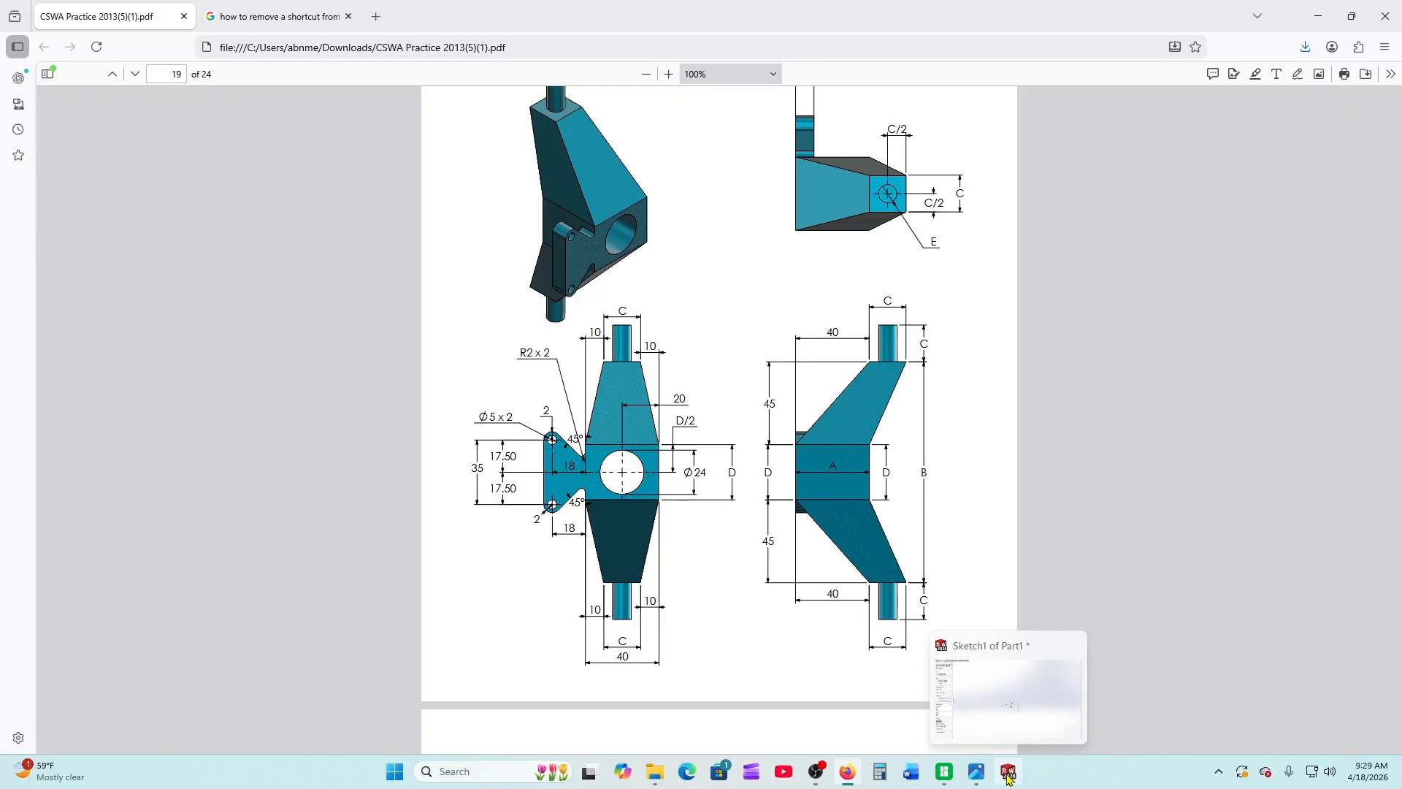
{"action": "left_click", "coordinate": [1008, 774]}
{"action": "left_click", "coordinate": [646, 423]}
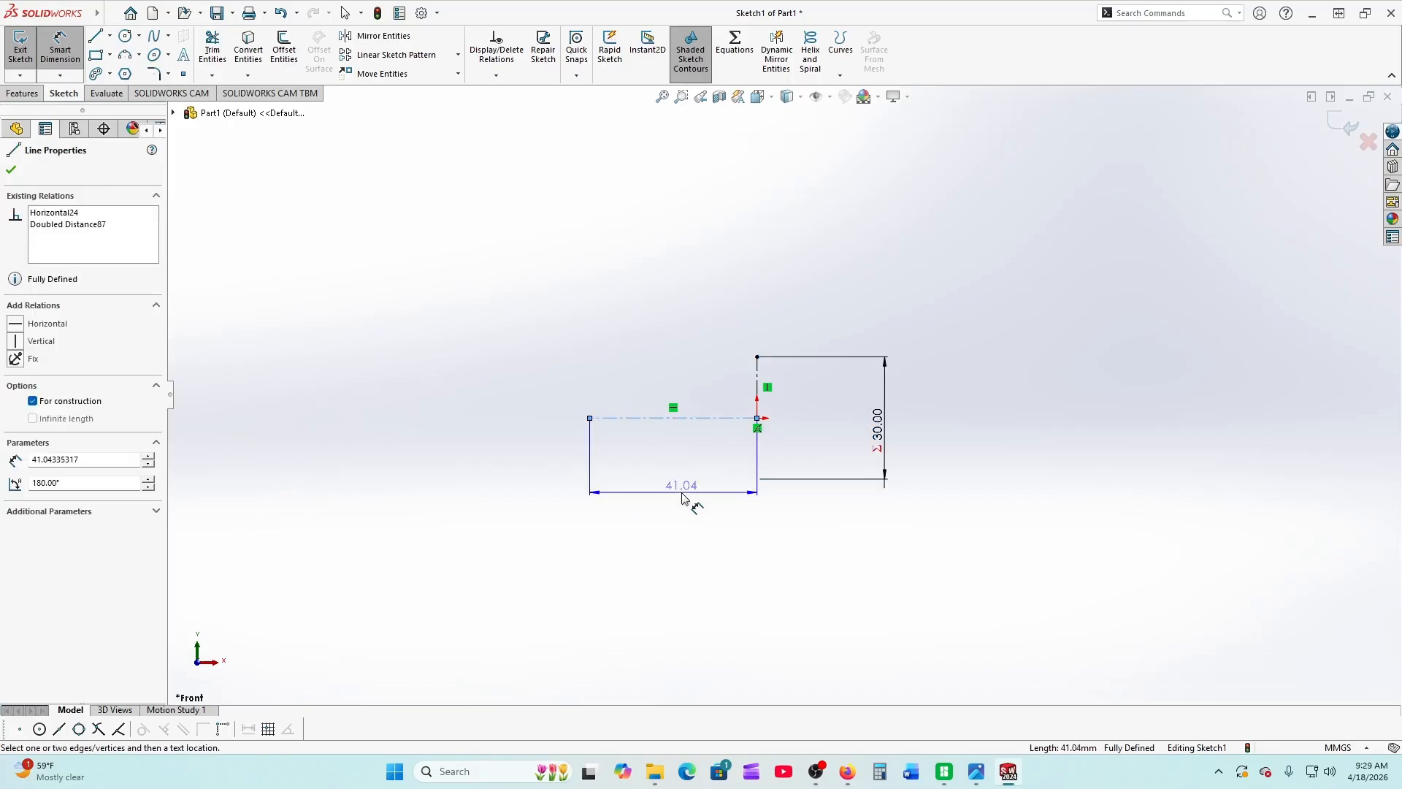
{"action": "left_click", "coordinate": [683, 493]}
{"action": "type", "text": "20"}
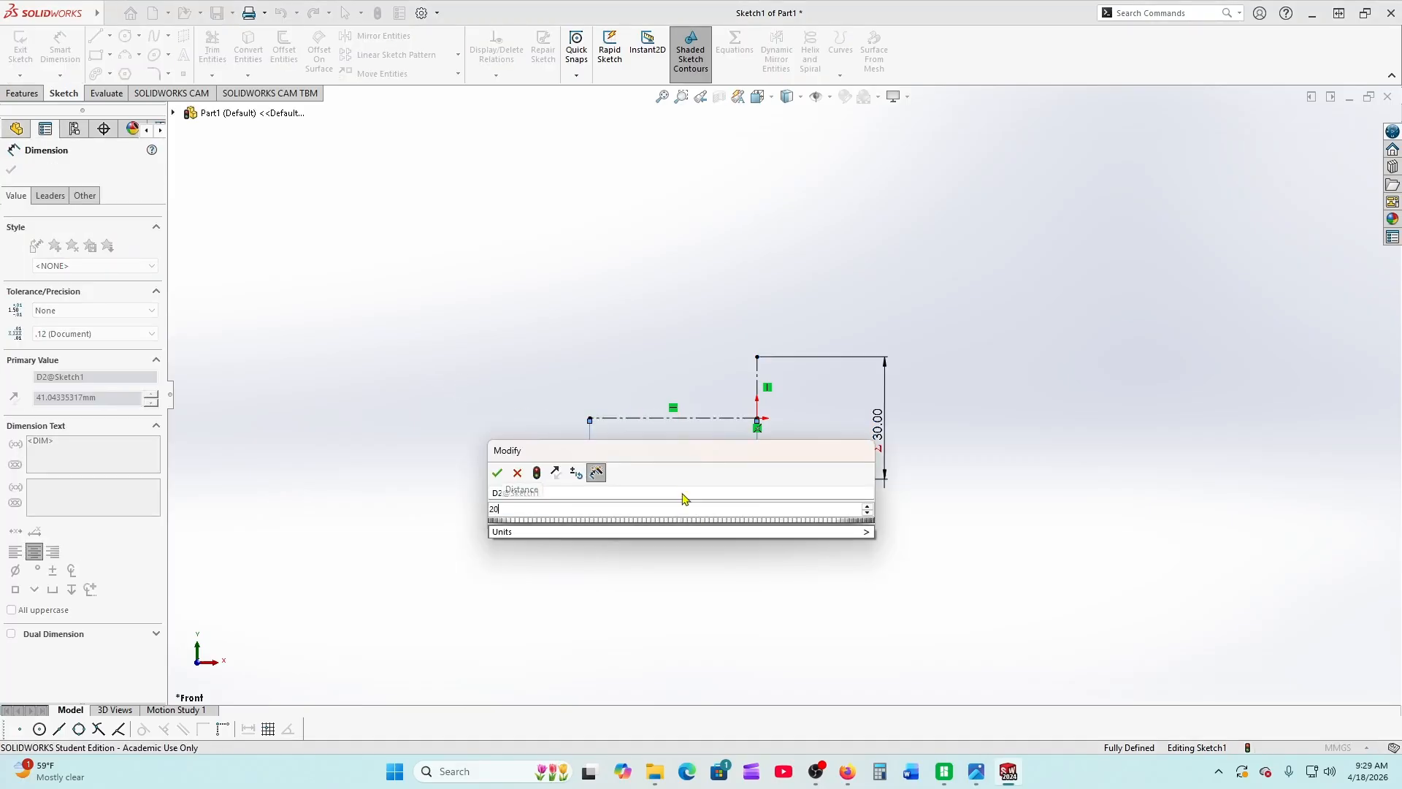
{"action": "key", "text": "Return"}
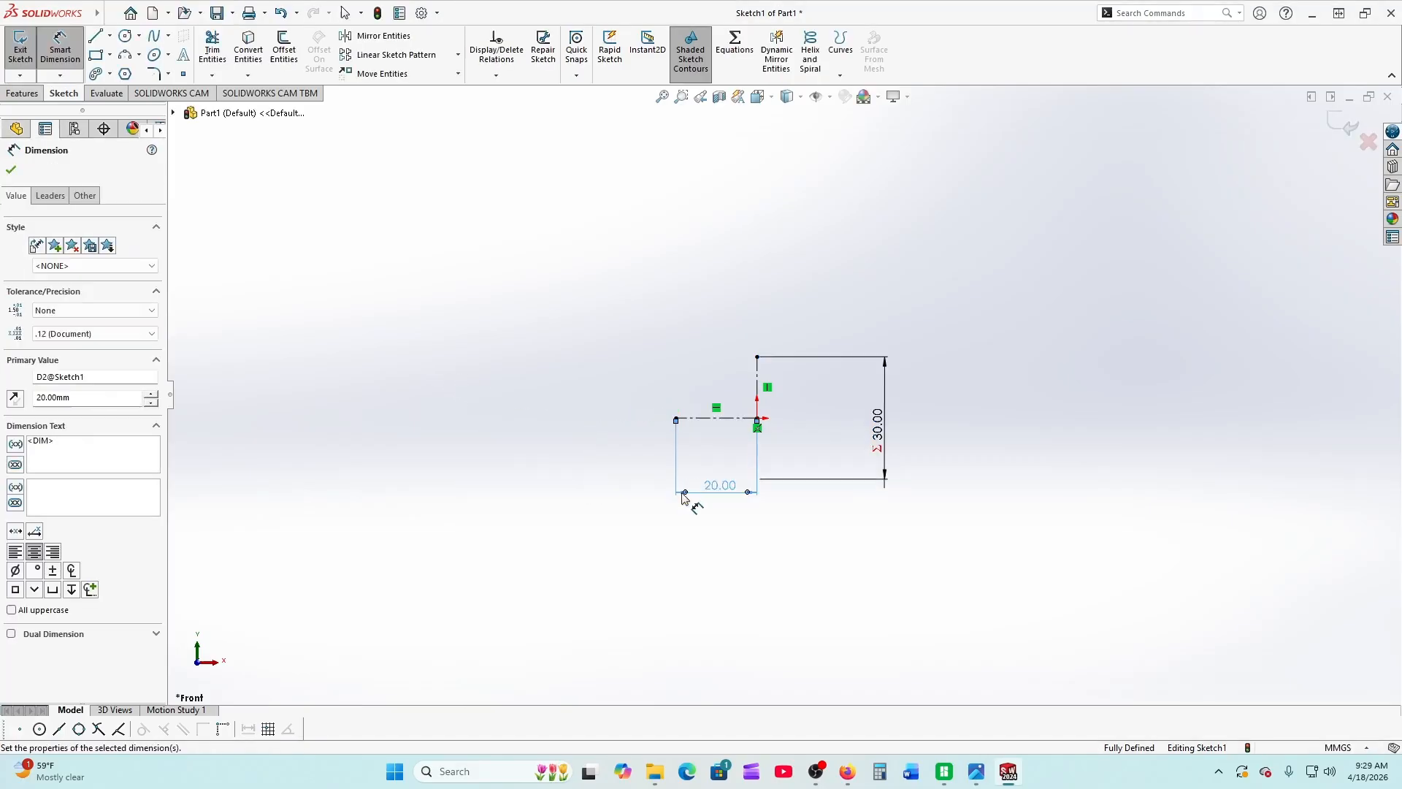
{"action": "left_click", "coordinate": [10, 166]}
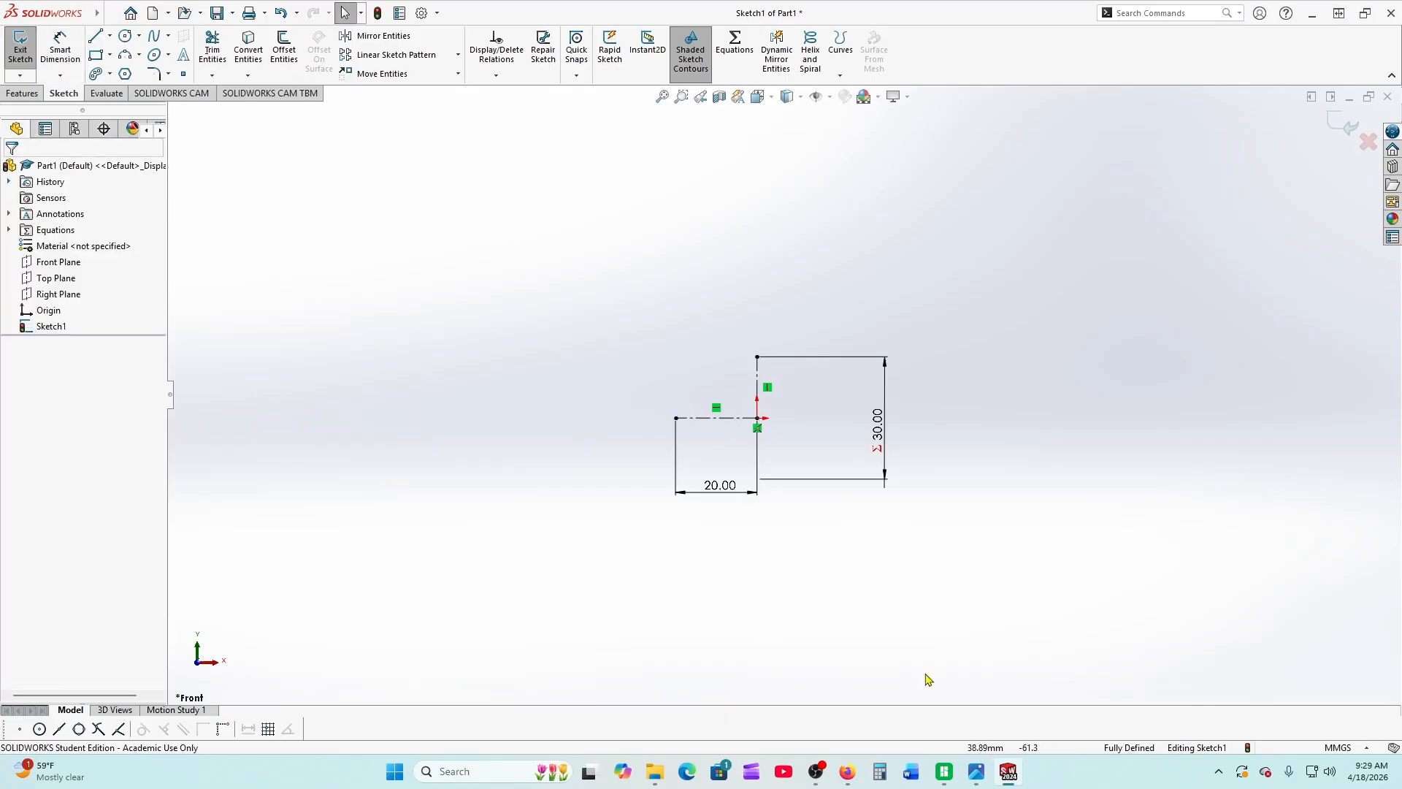
Check the PDF drawing and sketch a 15 mm vertical line from the horizontal centerline's outer end, a slanted line about 51 mm, and a horizontal top about 14 mm
{"action": "left_click", "coordinate": [846, 771]}
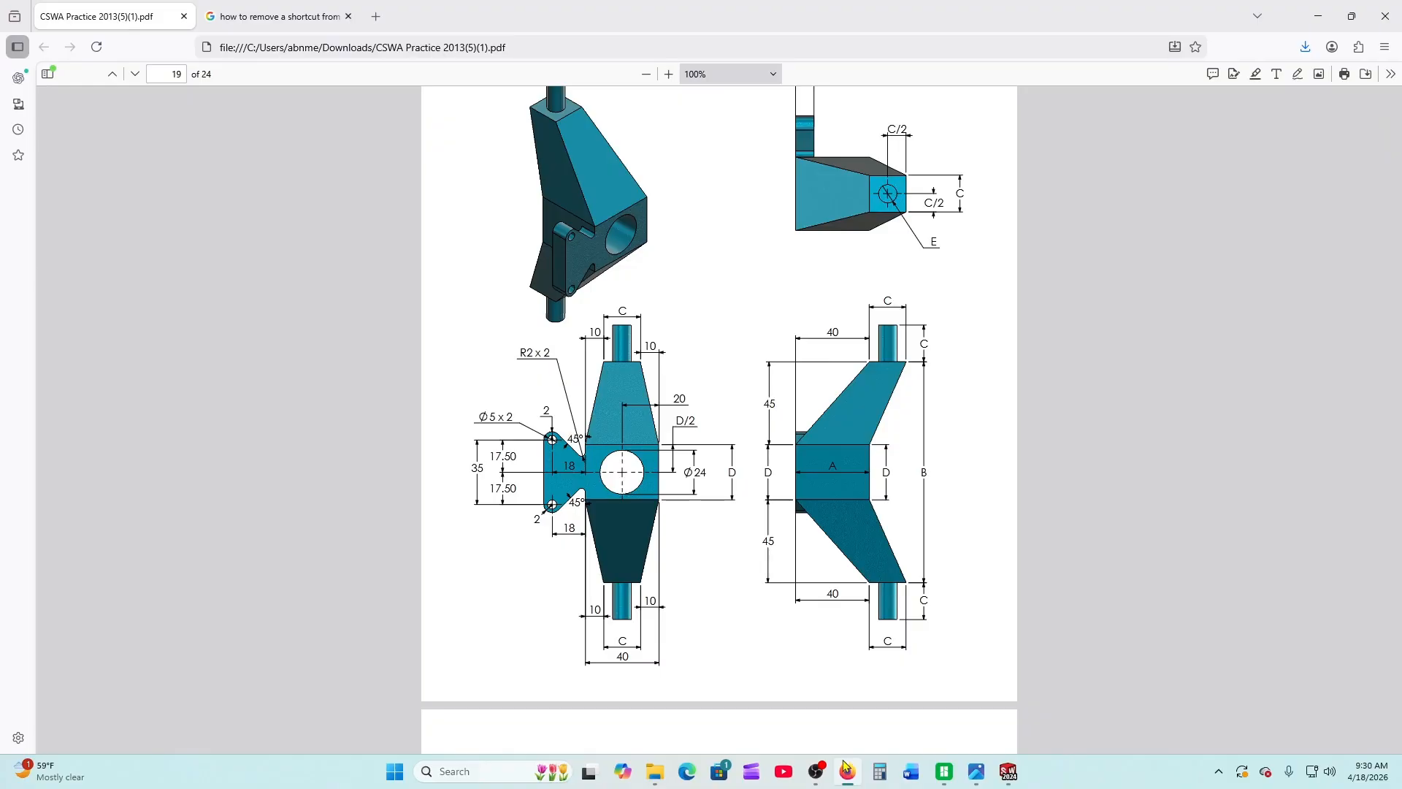
{"action": "scroll", "coordinate": [736, 581], "scroll_direction": "down", "scroll_amount": 4}
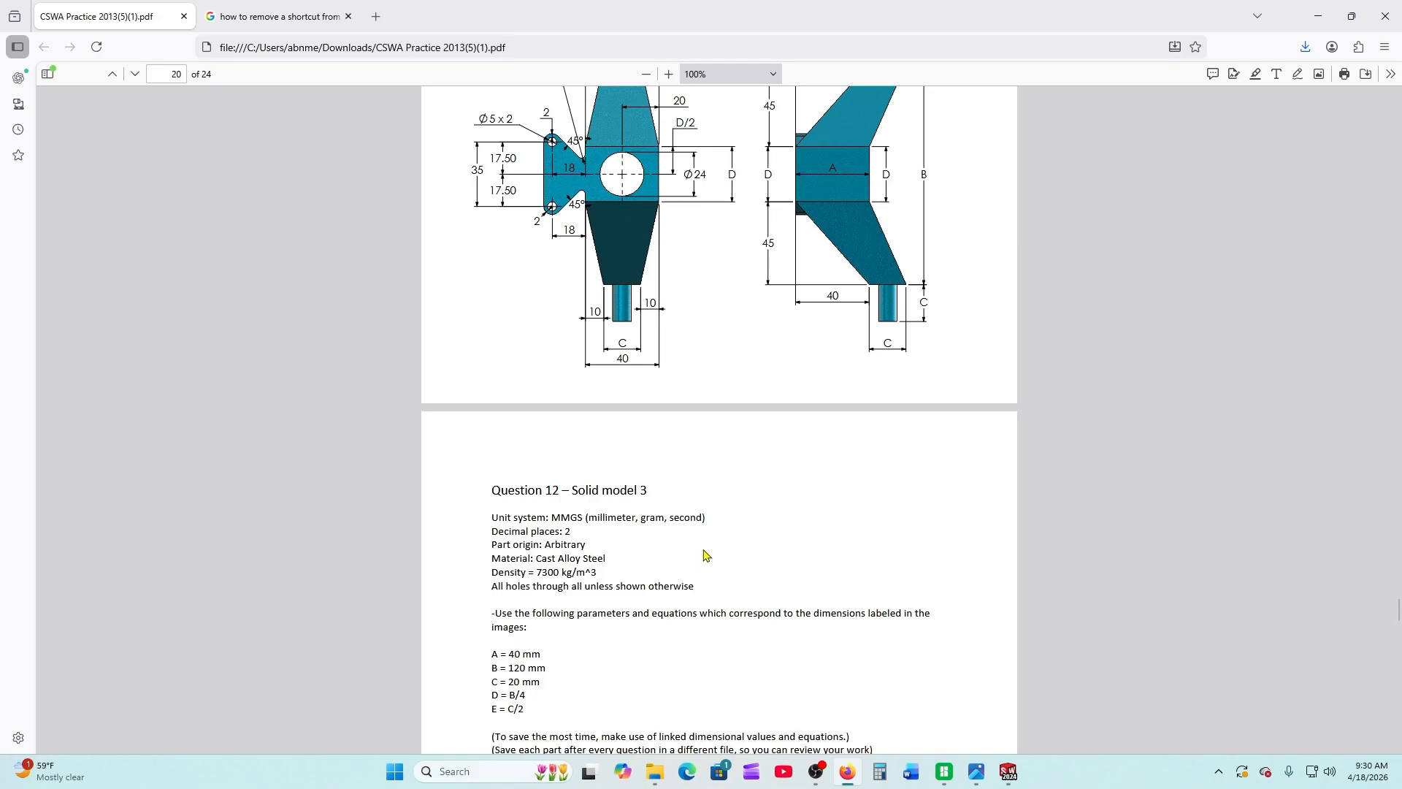
{"action": "scroll", "coordinate": [706, 555], "scroll_direction": "up", "scroll_amount": 1}
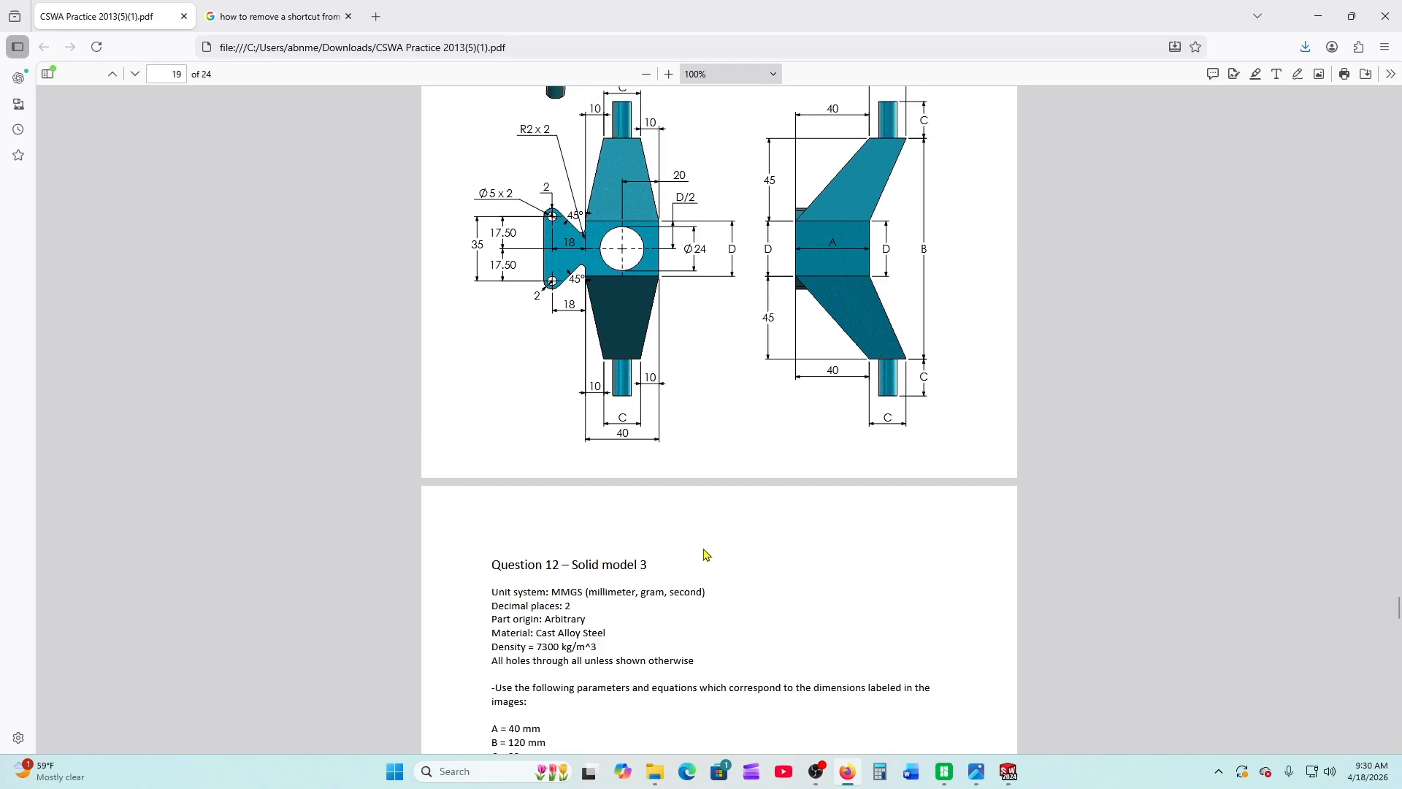
{"action": "scroll", "coordinate": [706, 554], "scroll_direction": "up", "scroll_amount": 1}
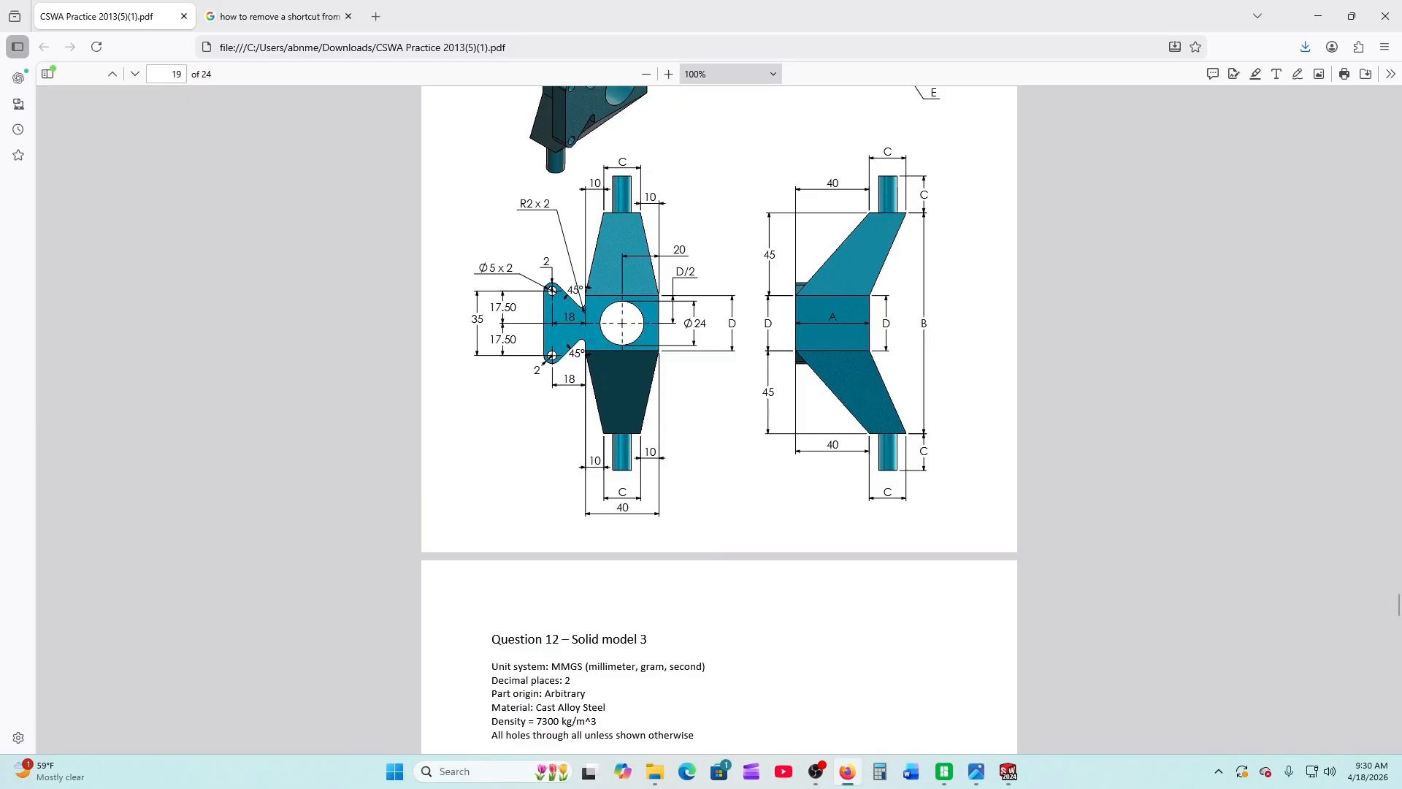
{"action": "left_click", "coordinate": [1009, 773]}
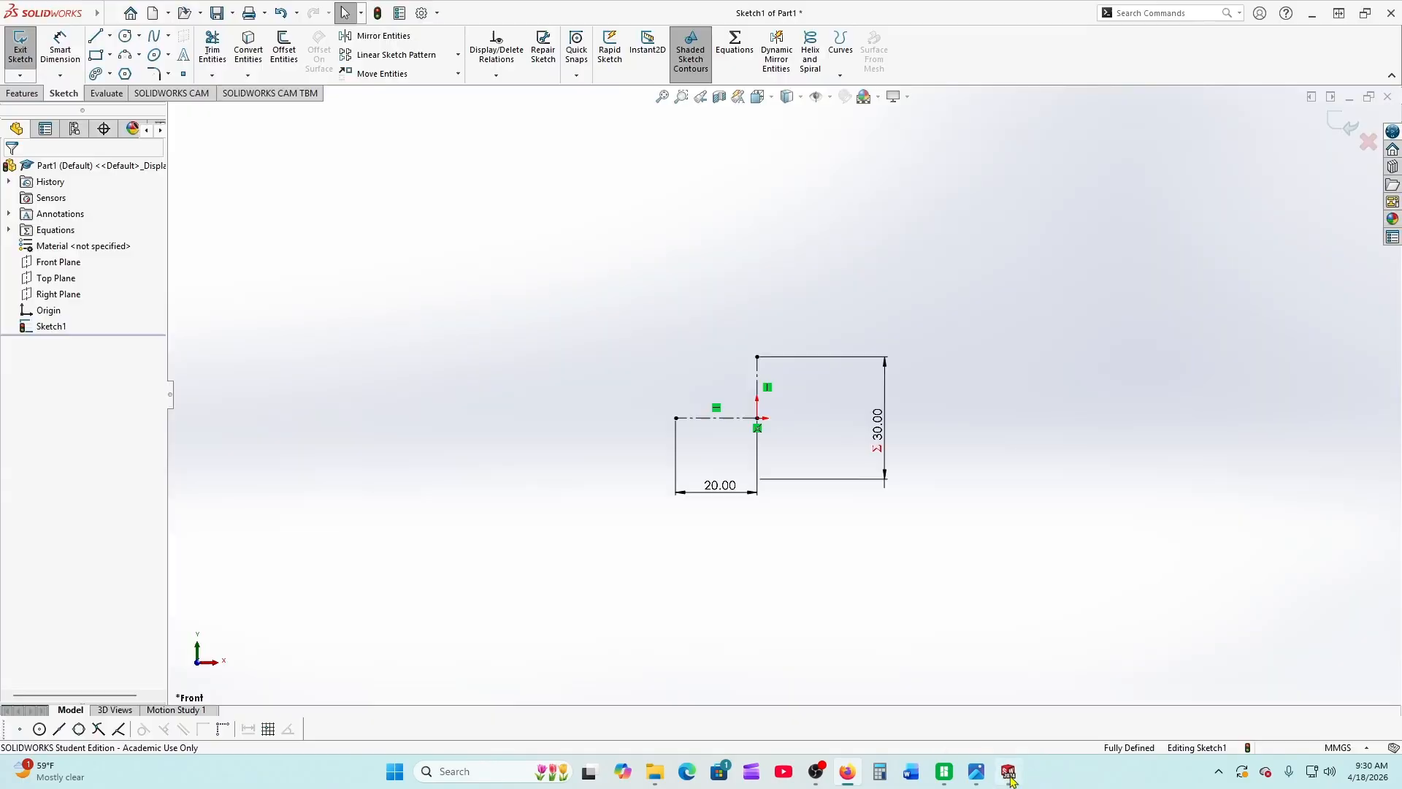
{"action": "left_click", "coordinate": [93, 36]}
{"action": "left_click", "coordinate": [676, 418]}
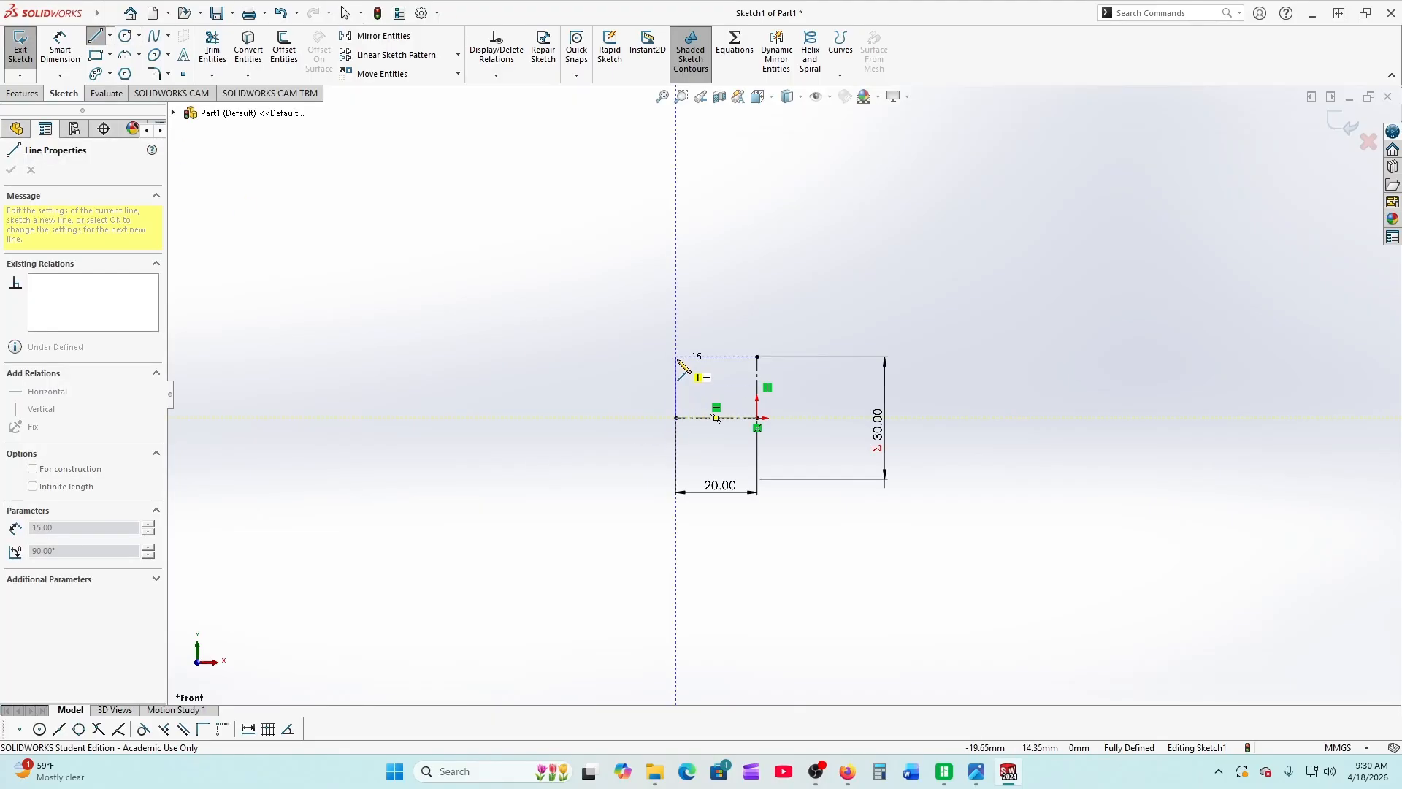
{"action": "left_click", "coordinate": [676, 356]}
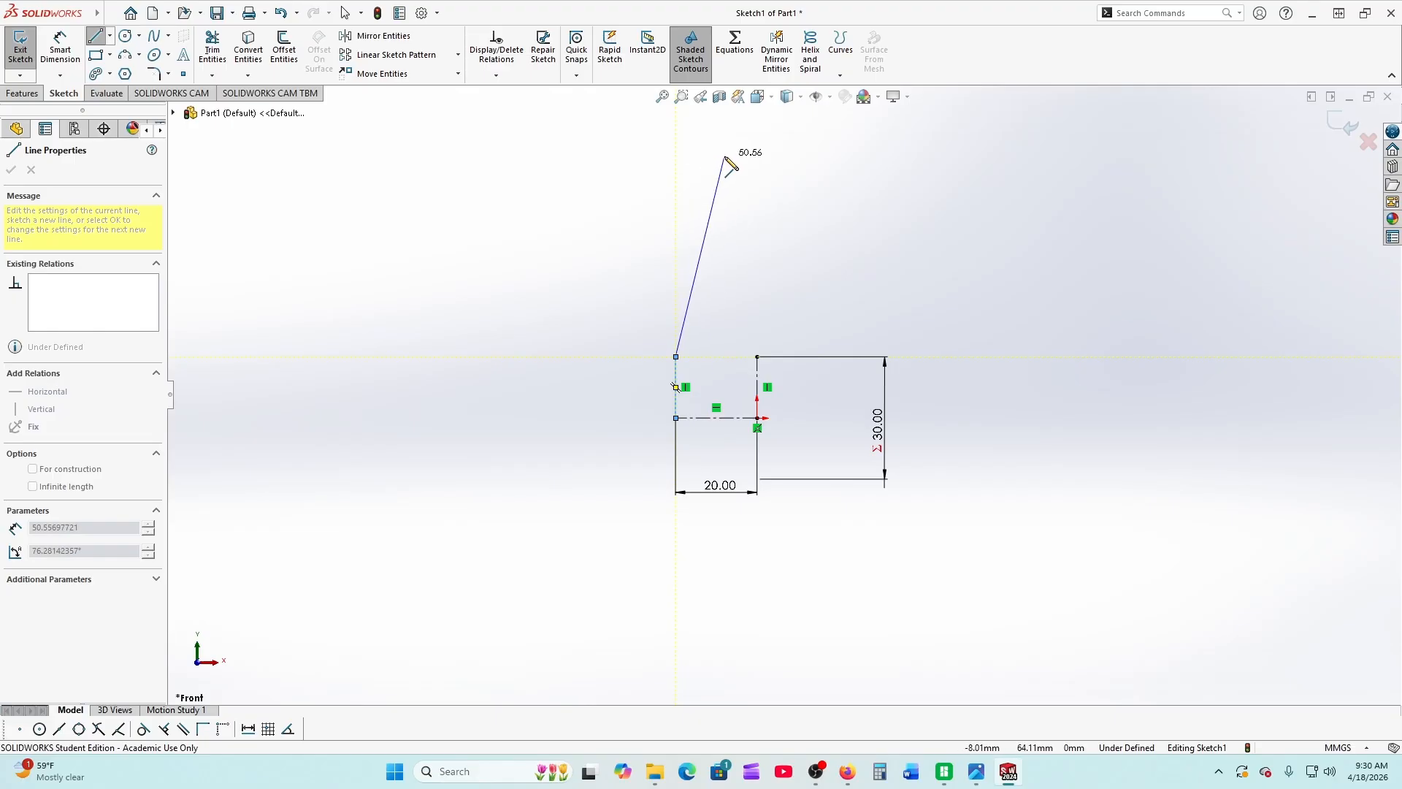
{"action": "left_click", "coordinate": [724, 156]}
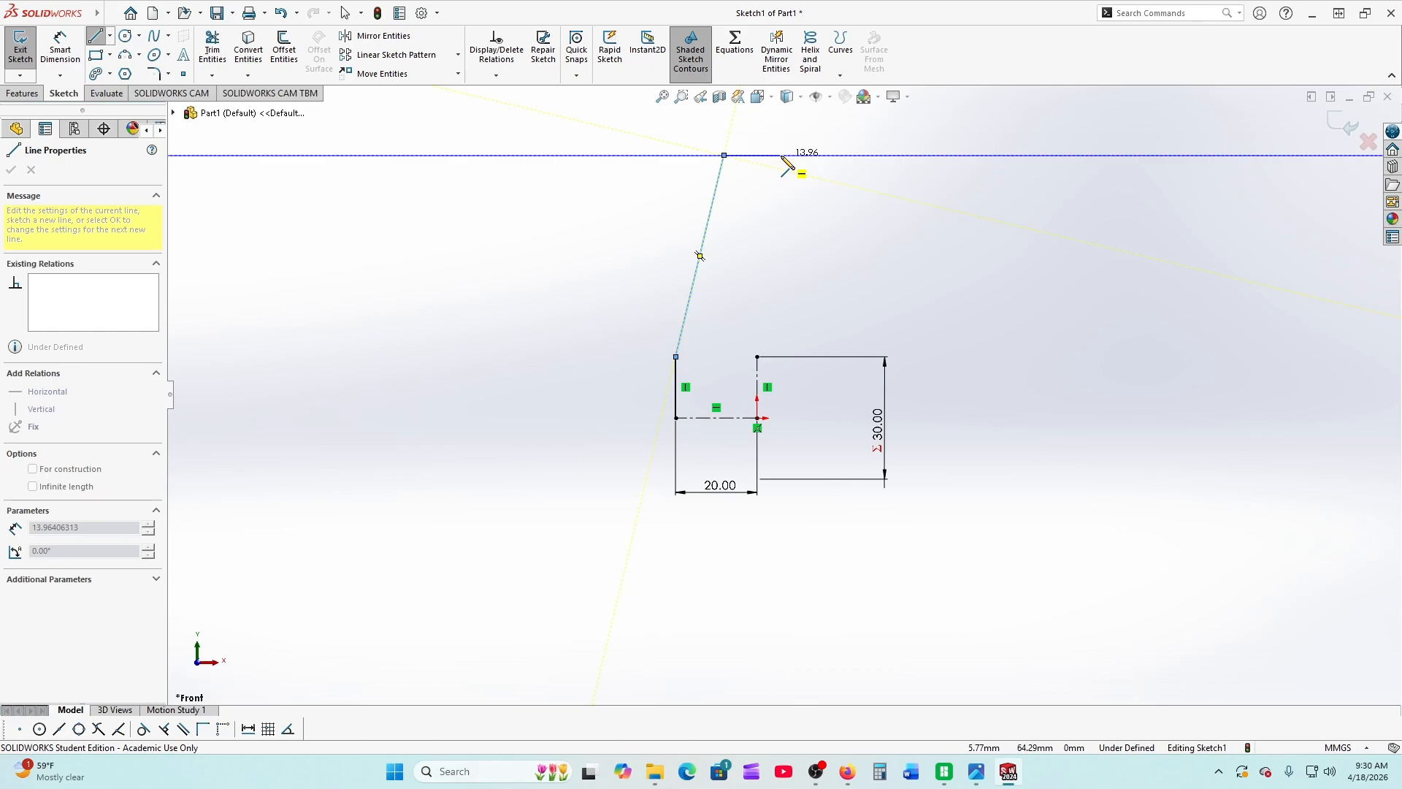
{"action": "left_click", "coordinate": [781, 155]}
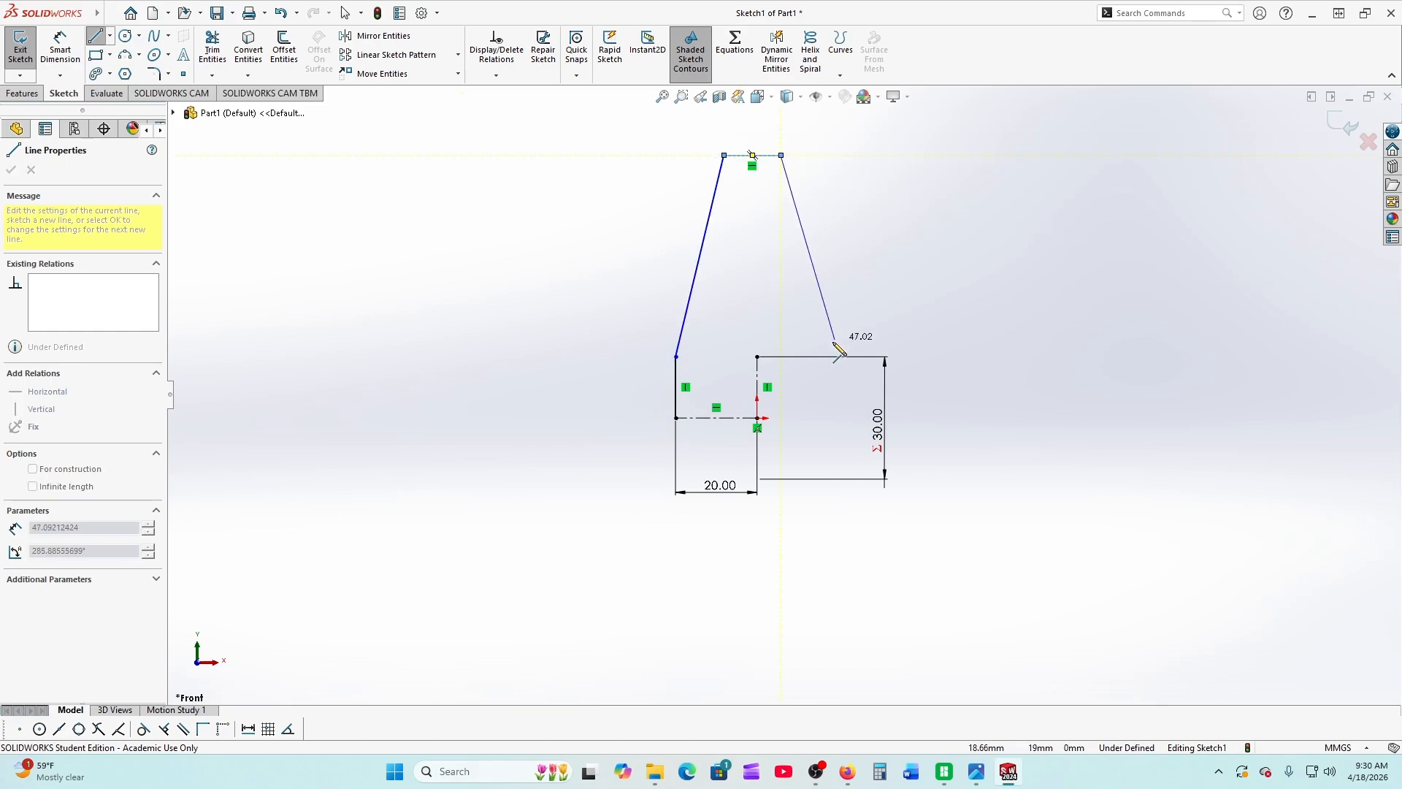
Complete the tapered outline with a slanted line about 51 mm down to the vertical centerline's upper level and a 15 mm vertical line below it
{"action": "scroll", "coordinate": [814, 365], "scroll_direction": "down", "scroll_amount": 1}
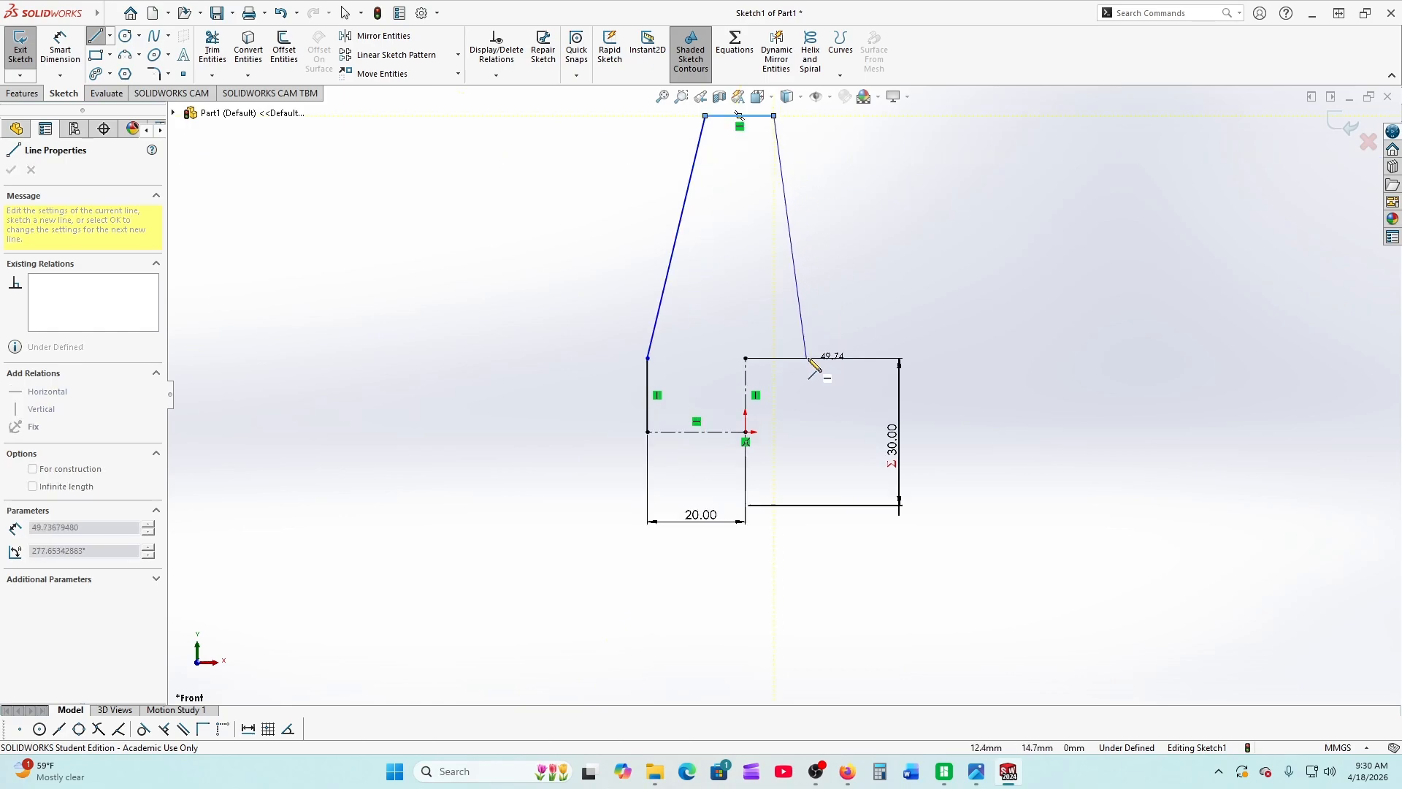
{"action": "scroll", "coordinate": [818, 367], "scroll_direction": "down", "scroll_amount": 1}
{"action": "scroll", "coordinate": [811, 372], "scroll_direction": "up", "scroll_amount": 1}
{"action": "scroll", "coordinate": [804, 378], "scroll_direction": "down", "scroll_amount": 1}
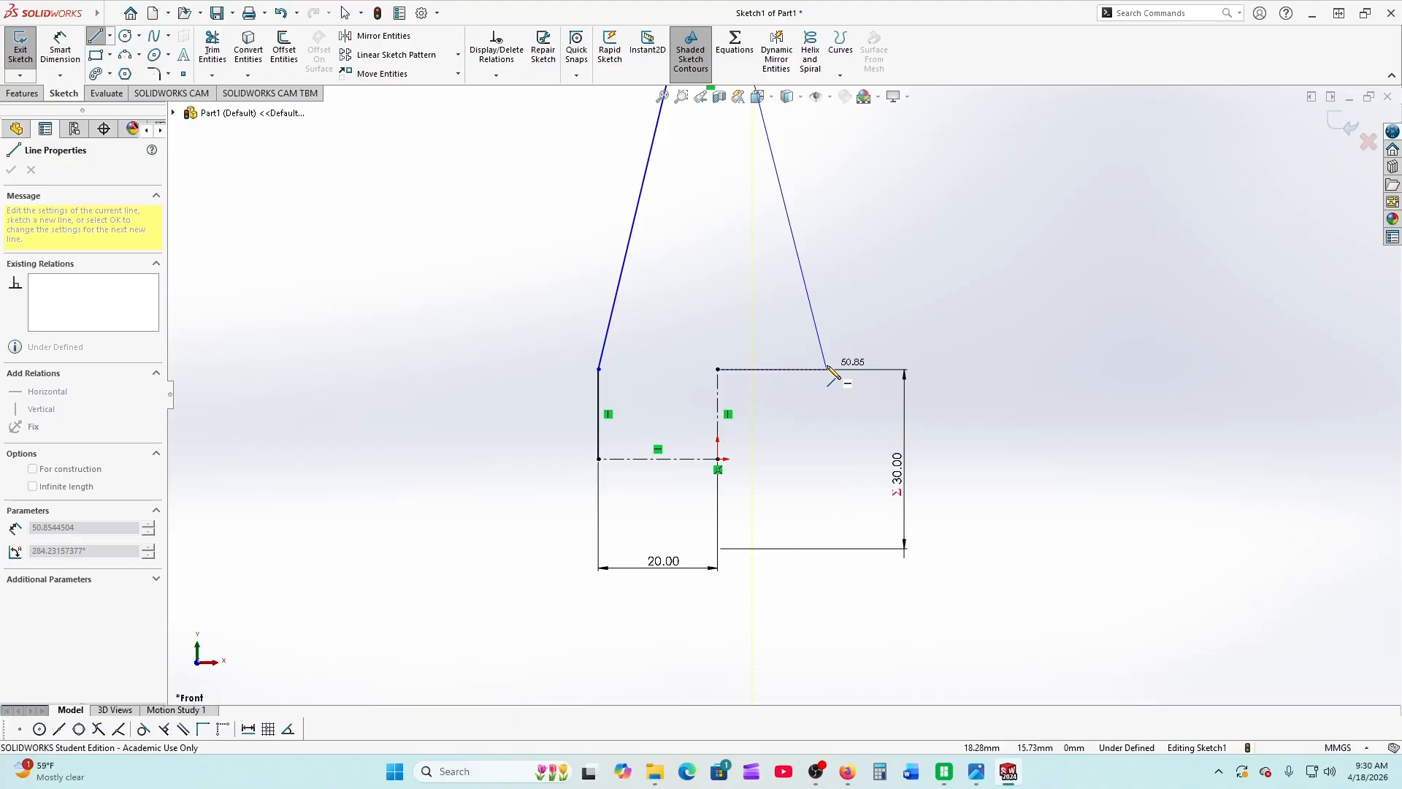
{"action": "left_click", "coordinate": [826, 368]}
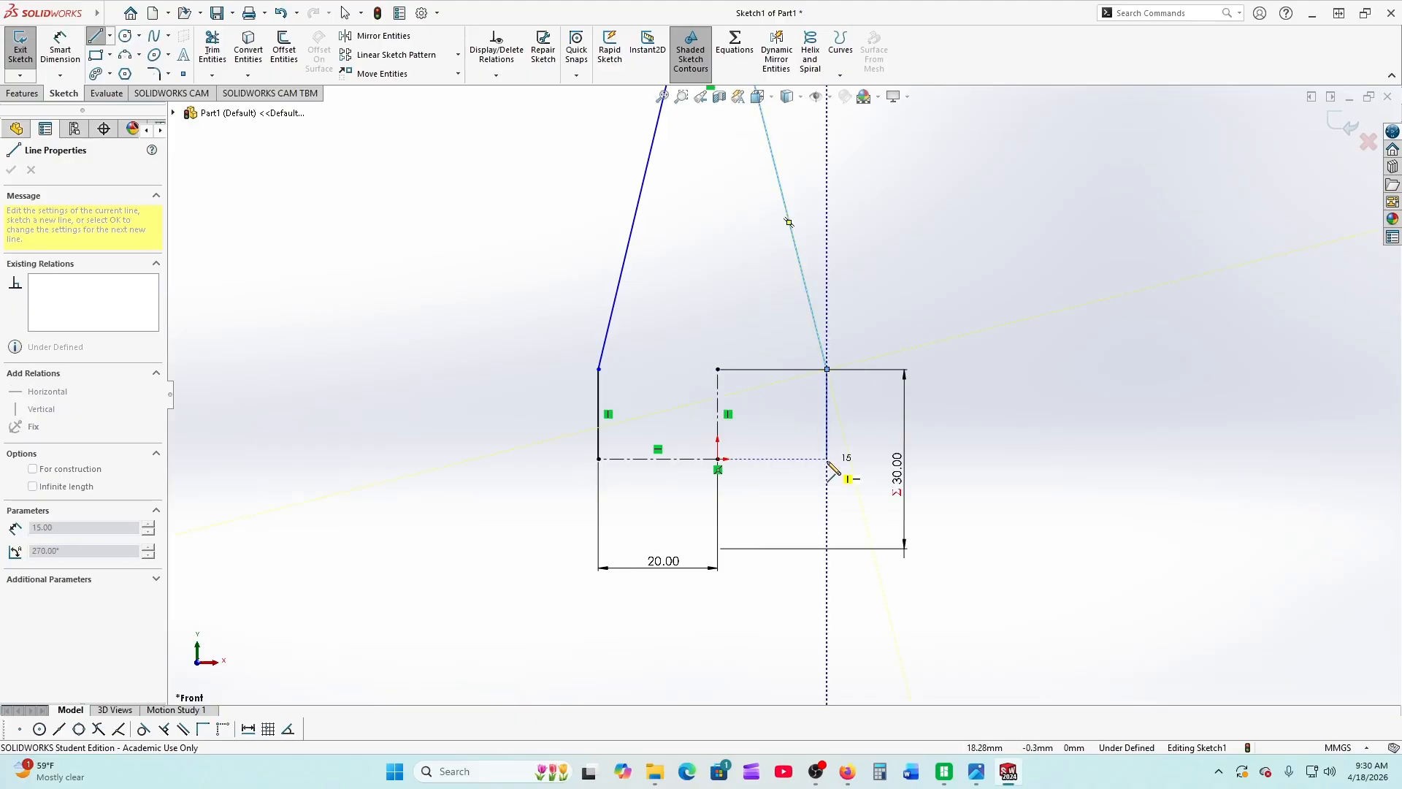
{"action": "left_click", "coordinate": [827, 460]}
{"action": "right_click", "coordinate": [829, 463]}
{"action": "left_click", "coordinate": [878, 475]}
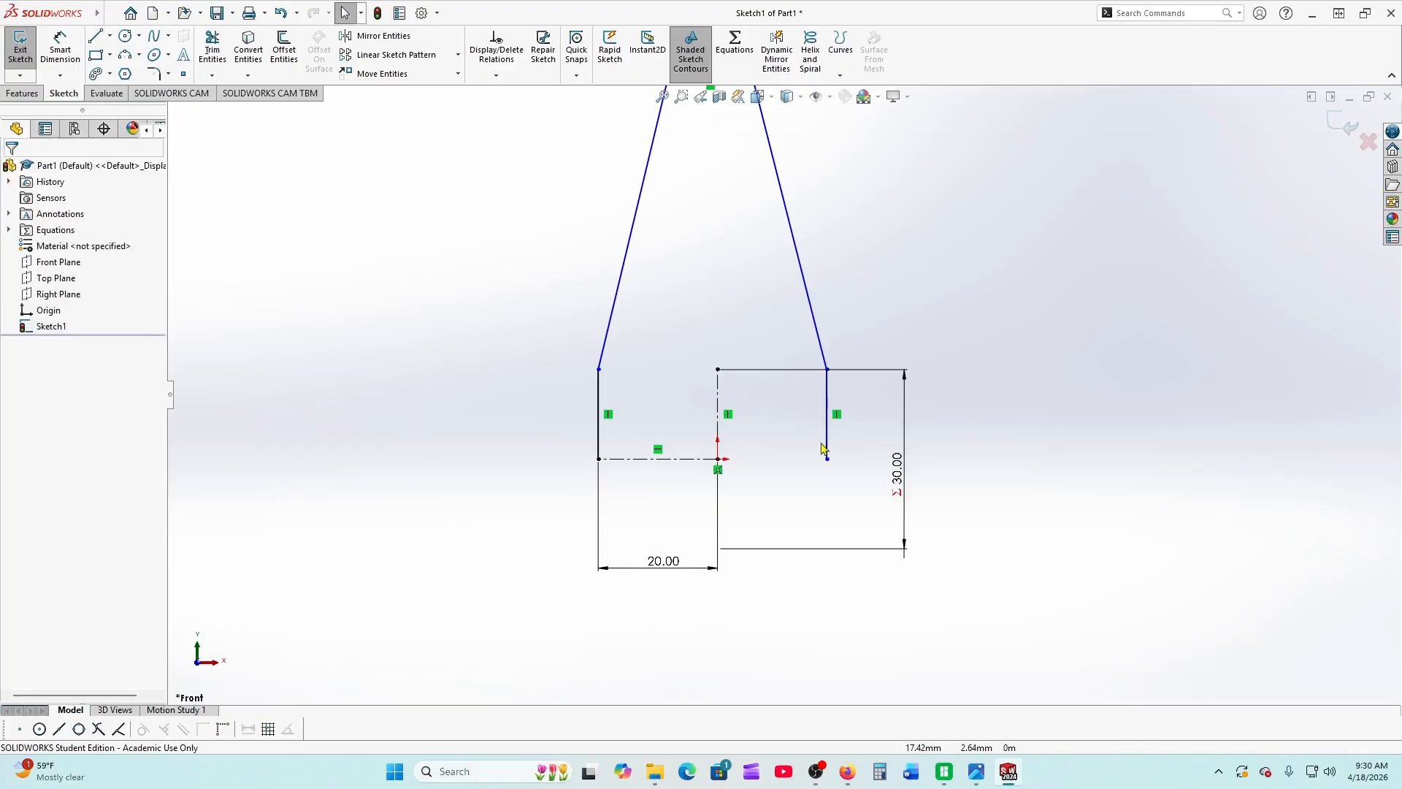
Add a Vertical relation between the top horizontal line's midpoint and the origin
{"action": "scroll", "coordinate": [808, 414], "scroll_direction": "up", "scroll_amount": 3}
{"action": "scroll", "coordinate": [765, 255], "scroll_direction": "down", "scroll_amount": 4}
{"action": "scroll", "coordinate": [764, 255], "scroll_direction": "down", "scroll_amount": 2}
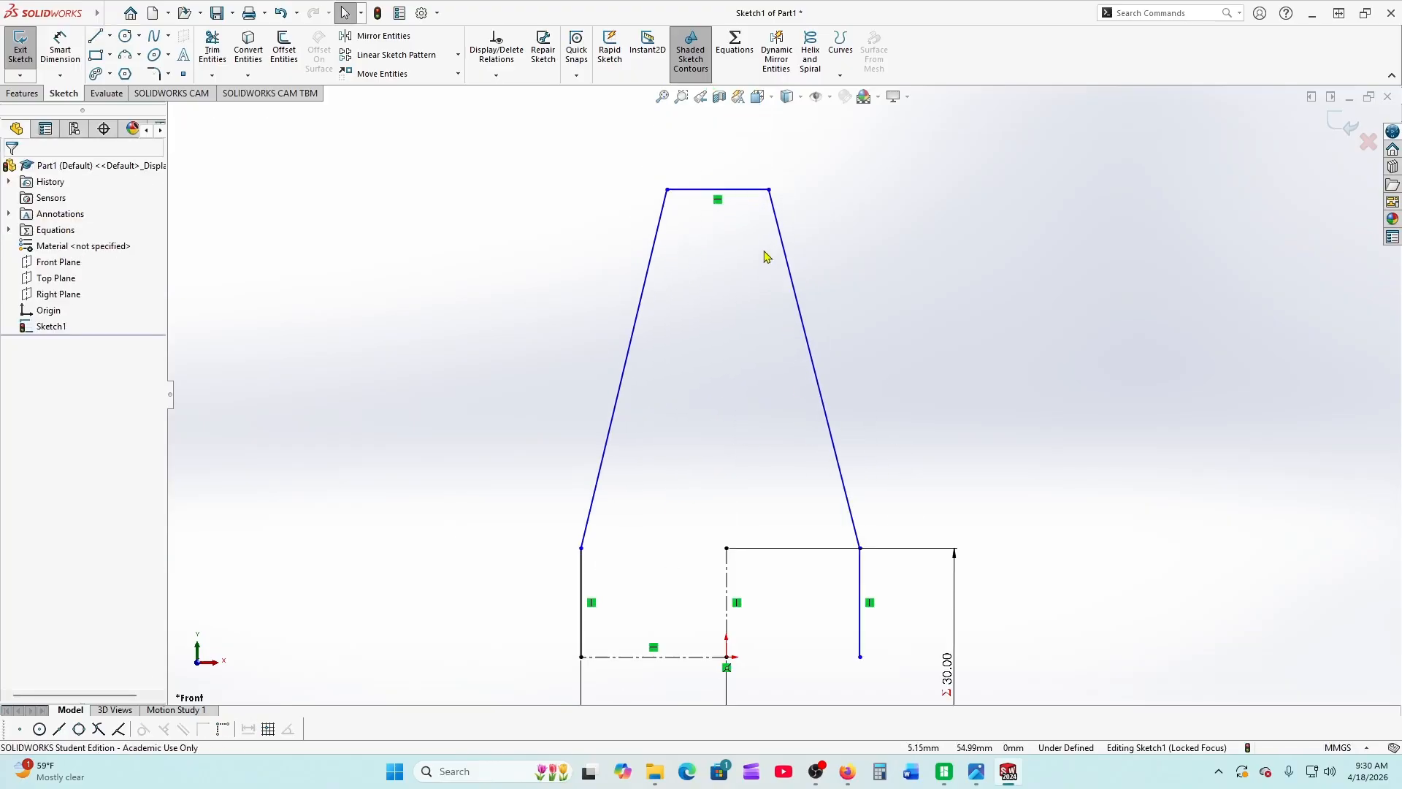
{"action": "left_click", "coordinate": [717, 192]}
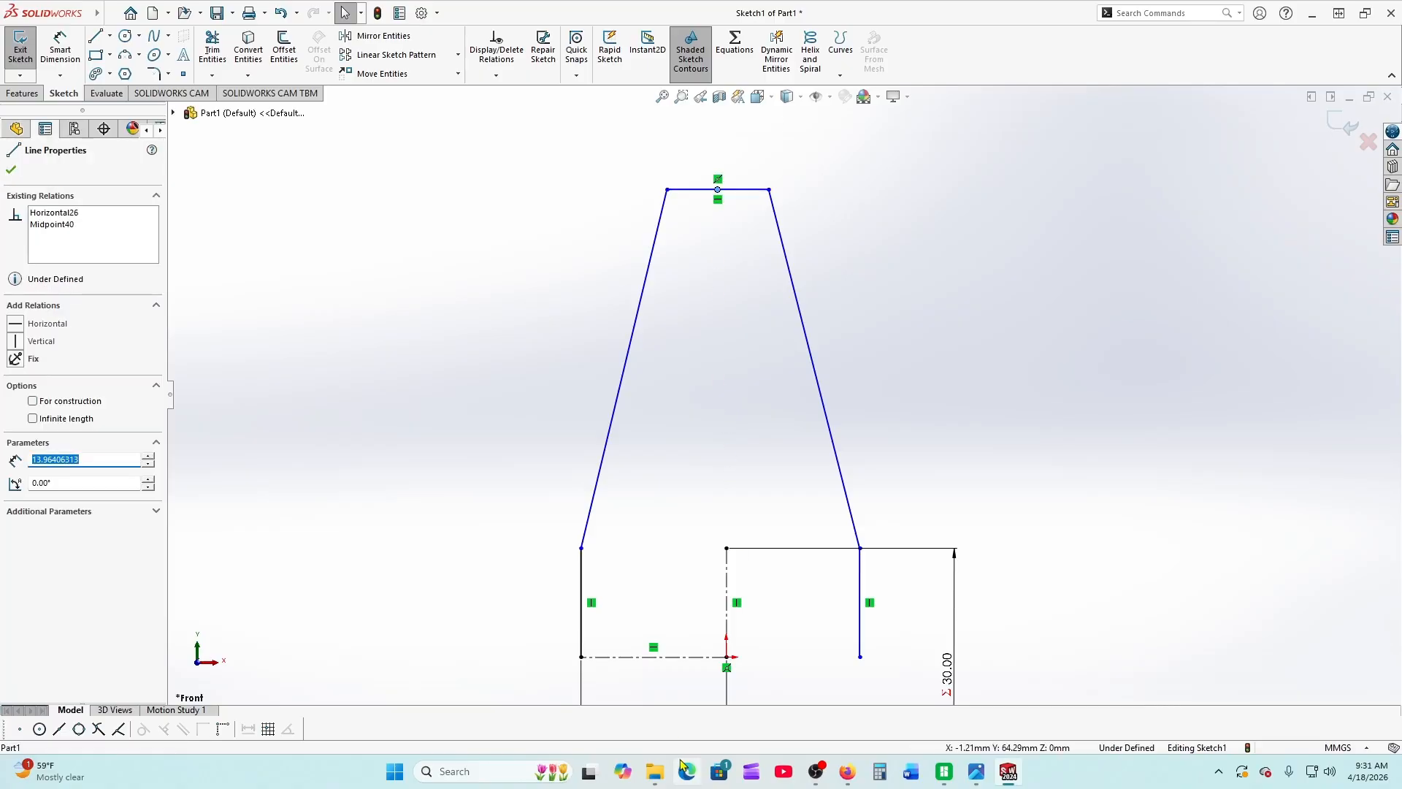
{"action": "left_click", "coordinate": [726, 659], "text": "ctrl"}
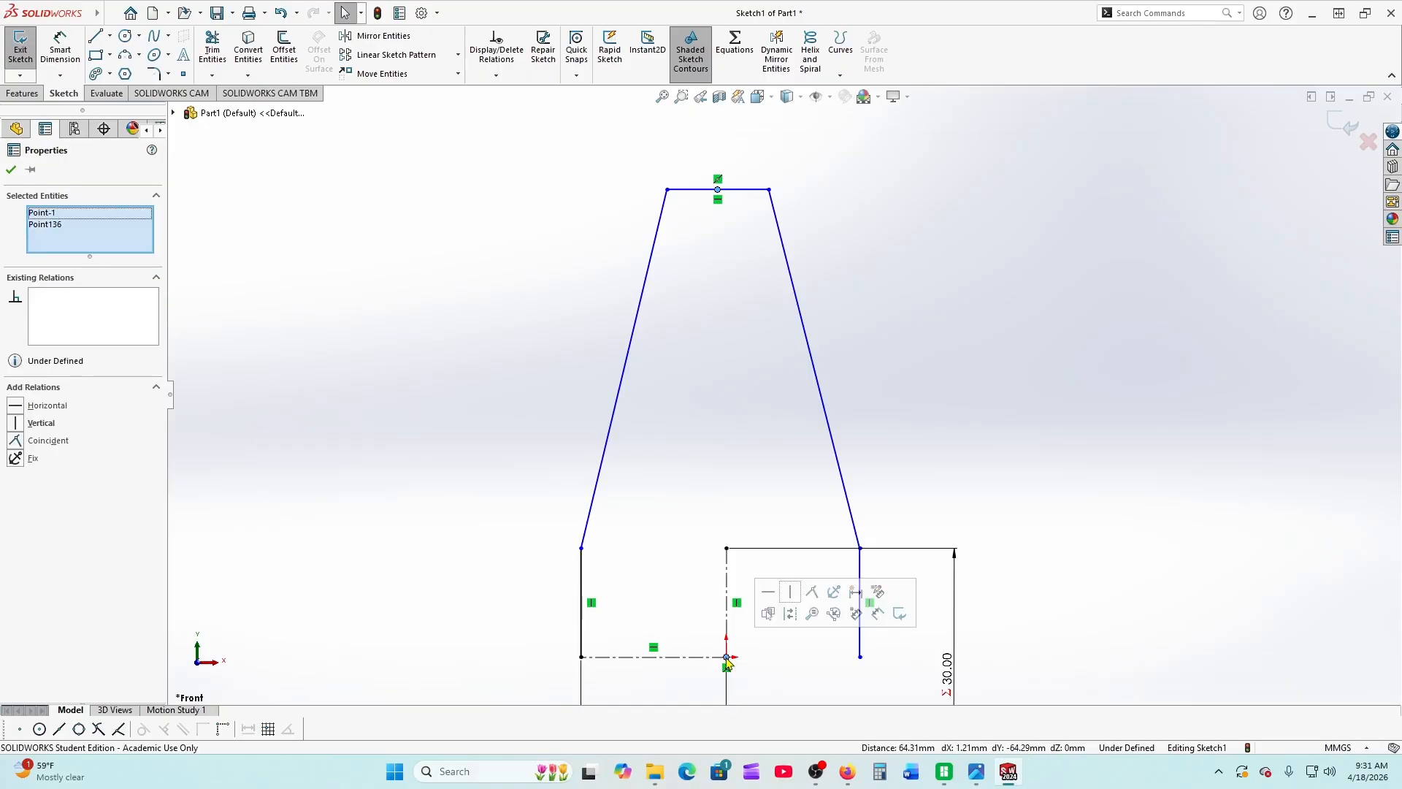
{"action": "left_click", "coordinate": [15, 424]}
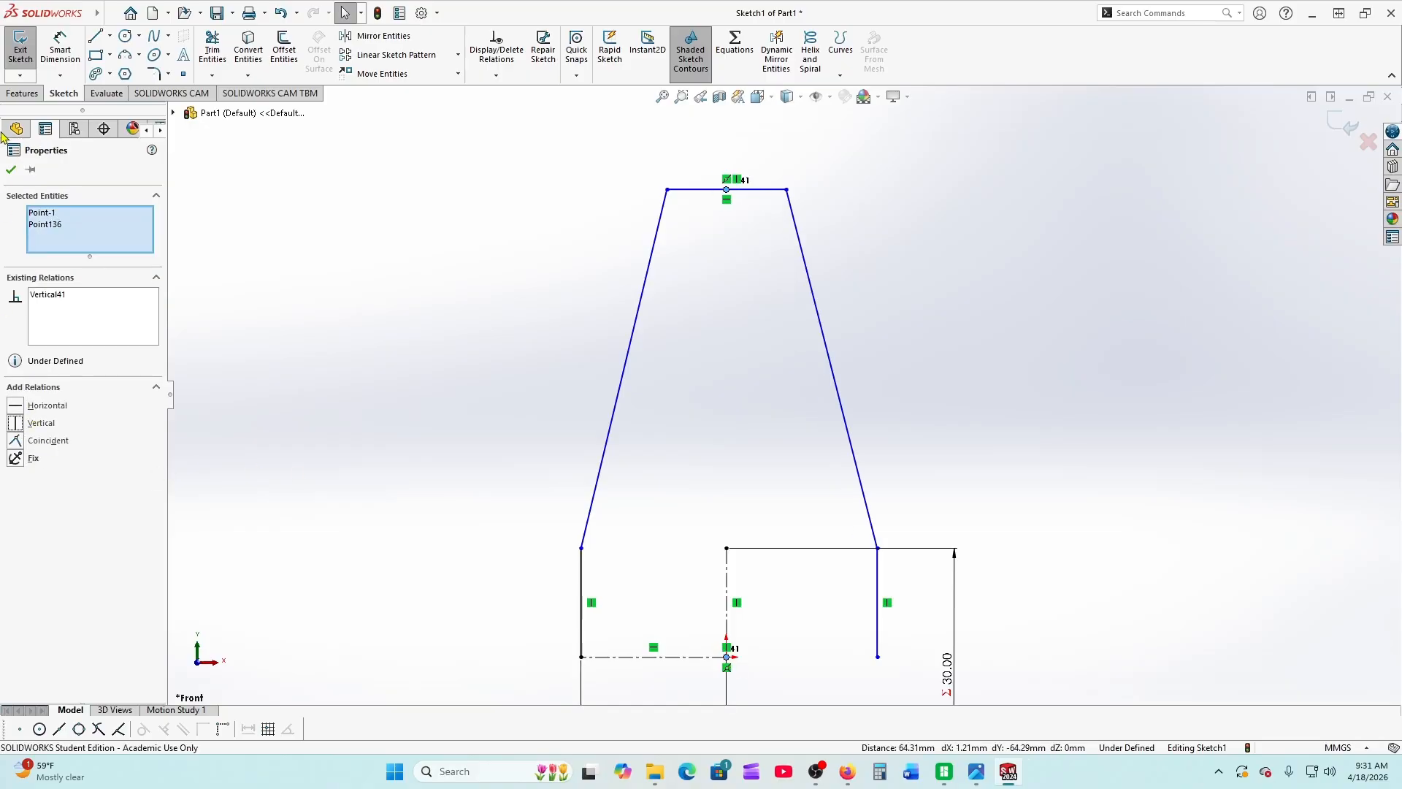
{"action": "left_click", "coordinate": [11, 170]}
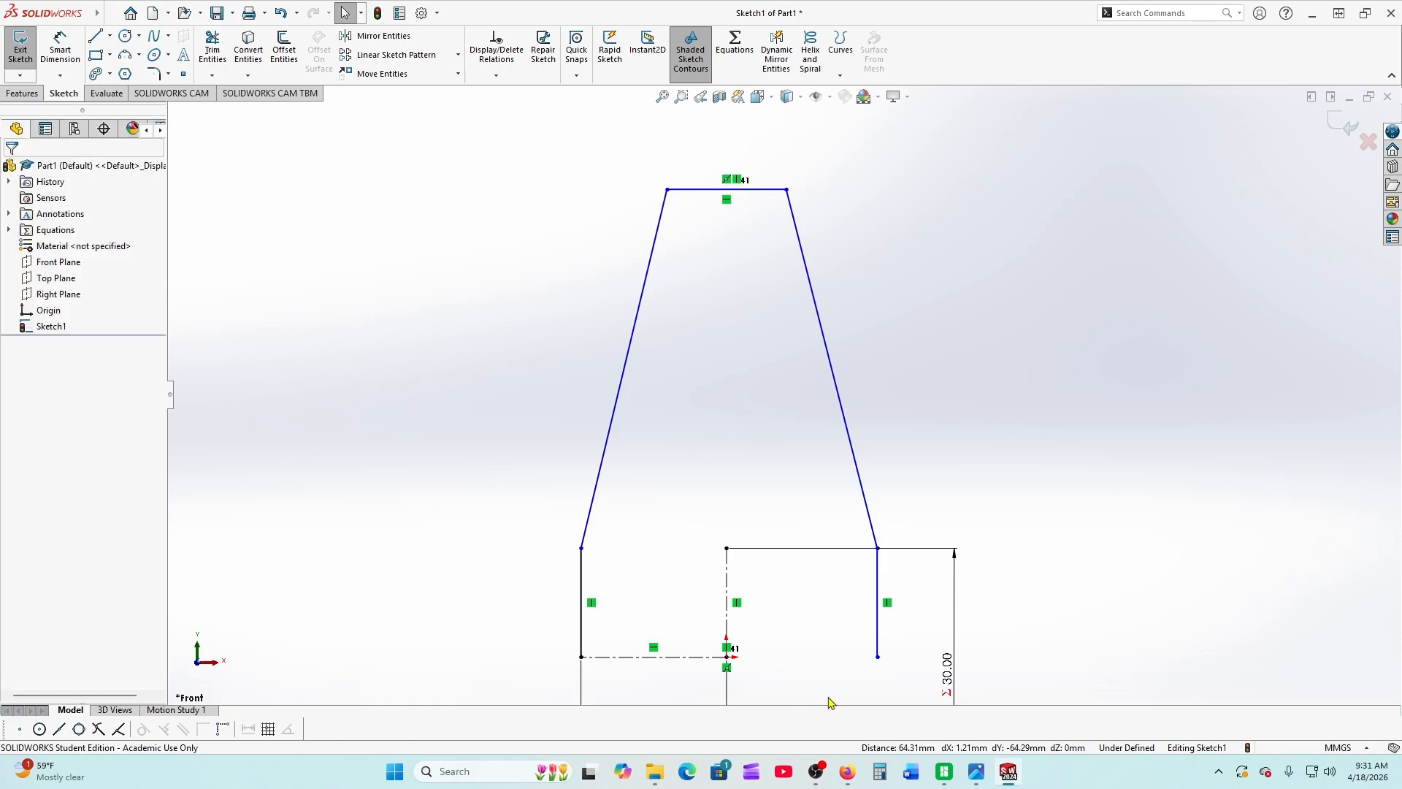
Add a Horizontal relation between the right vertical line's lower endpoint and the origin
{"action": "left_click", "coordinate": [877, 656]}
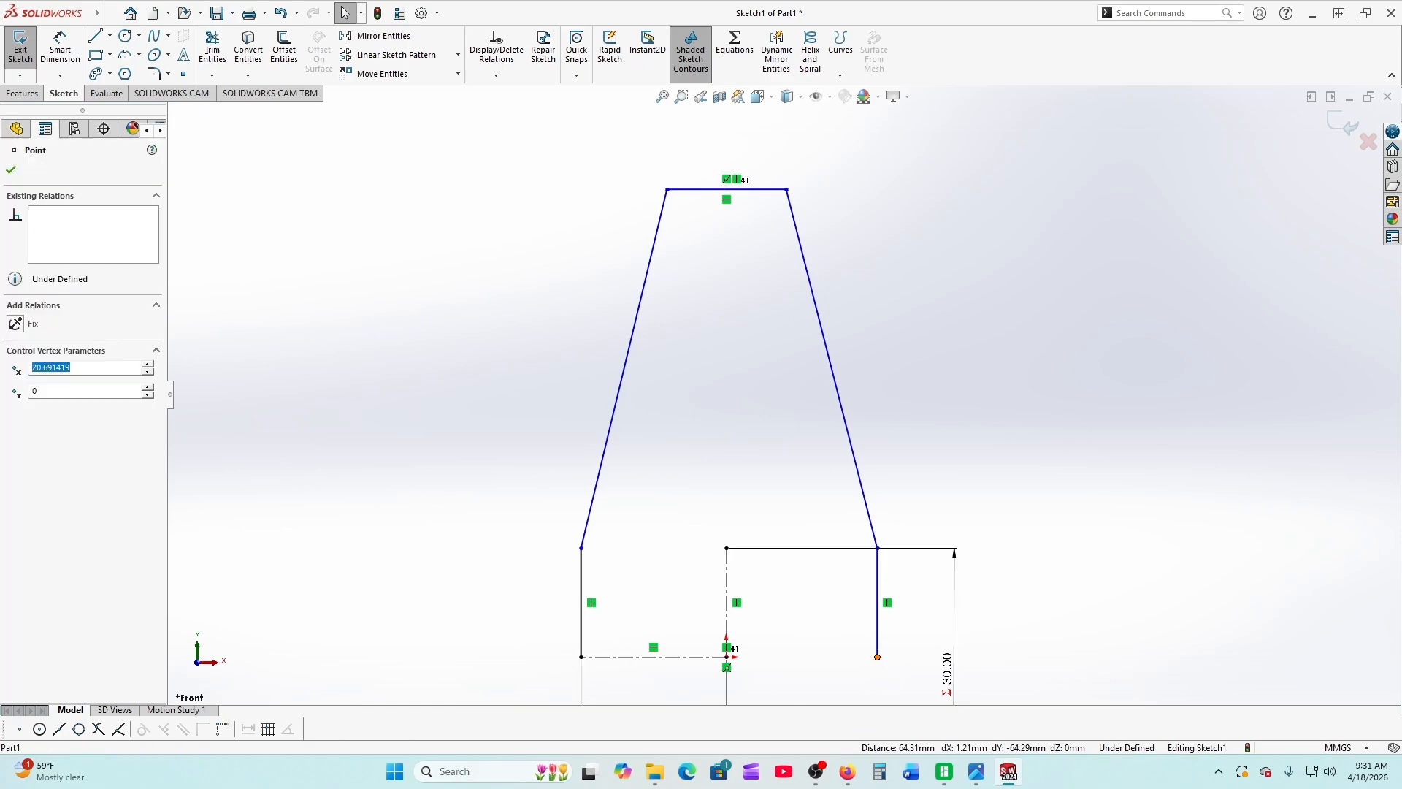
{"action": "left_click", "coordinate": [728, 658], "text": "ctrl"}
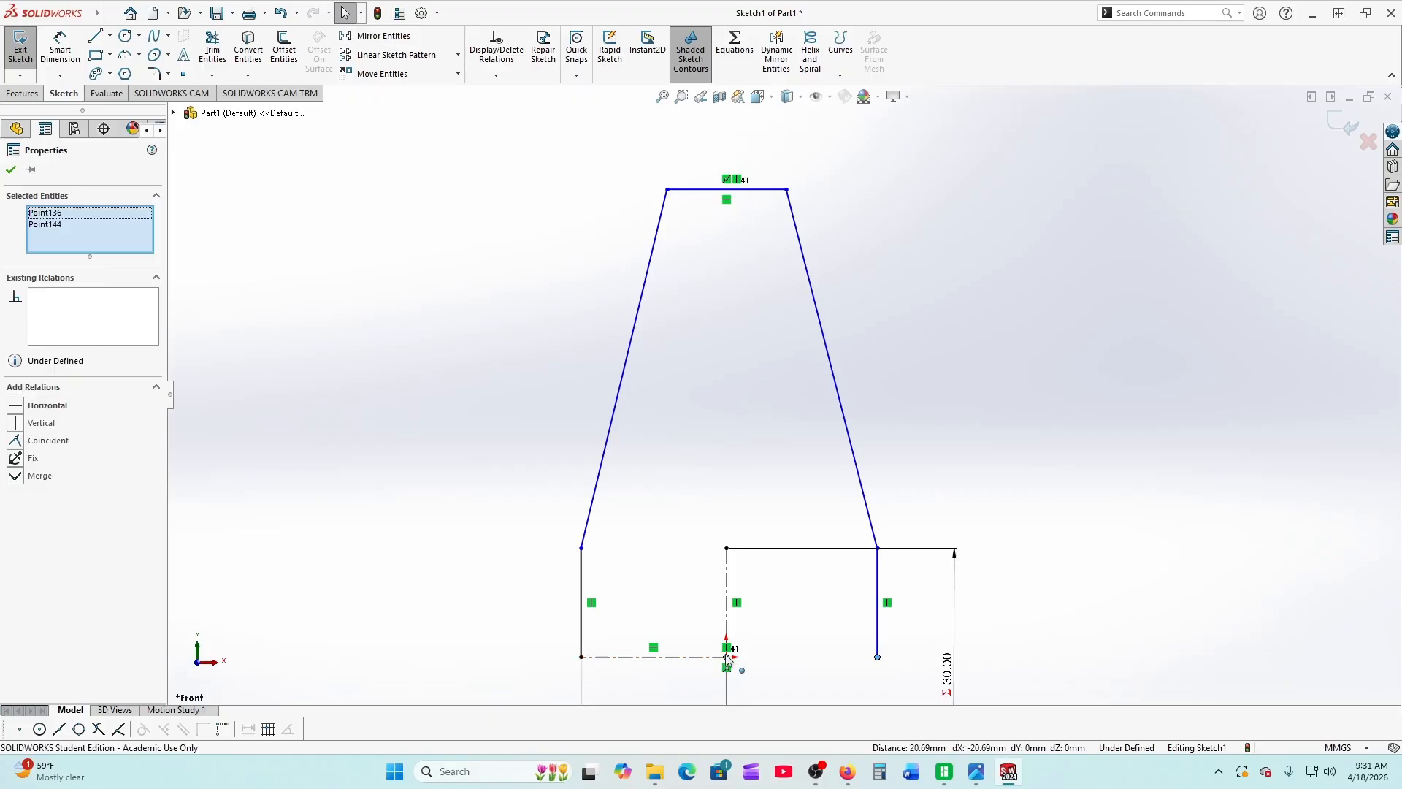
{"action": "left_click", "coordinate": [22, 407]}
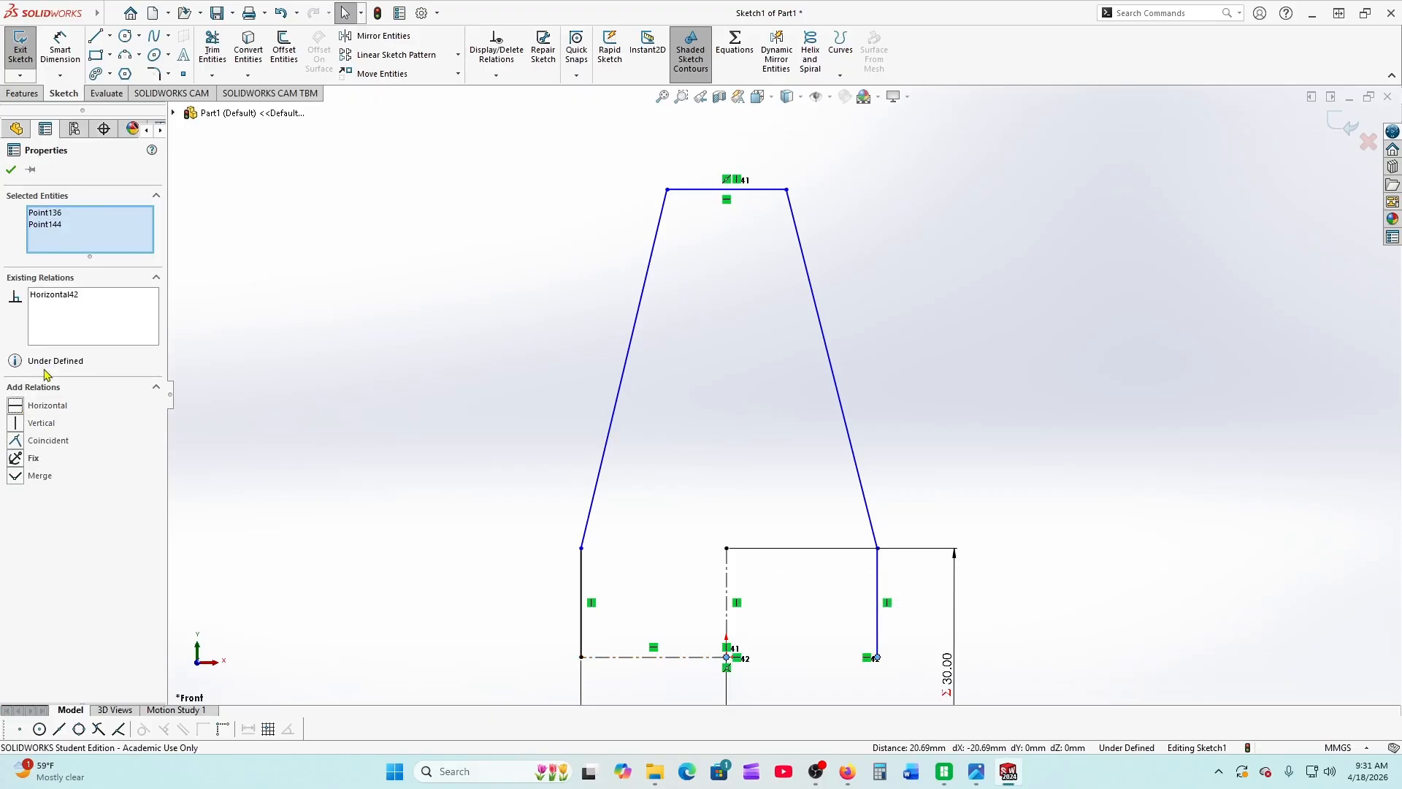
{"action": "left_click", "coordinate": [11, 169]}
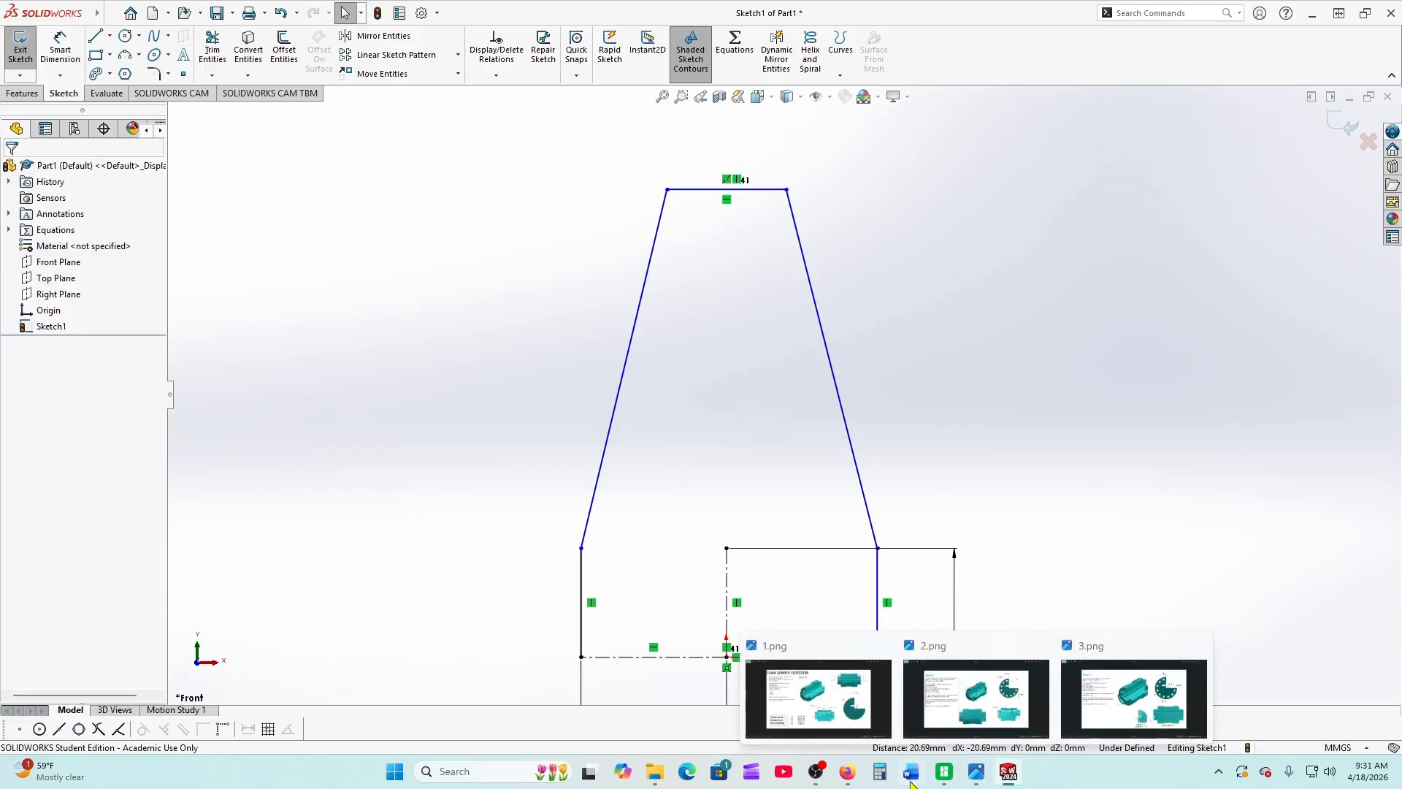
Check the PDF drawing and add a doubled dimension from the left vertical line's upper endpoint about the horizontal centerline, linked to global variable D
{"action": "left_click", "coordinate": [848, 773]}
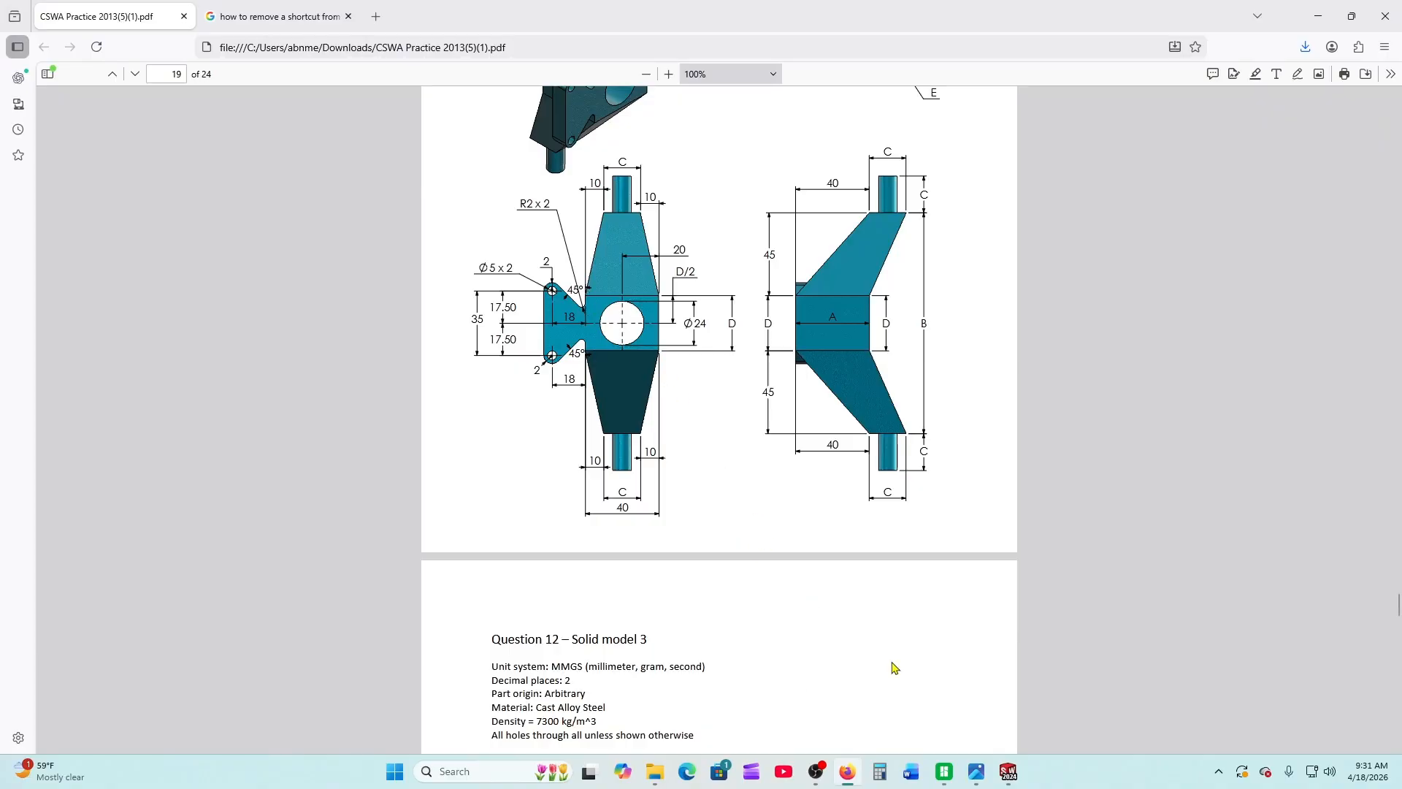
{"action": "left_click", "coordinate": [1008, 772]}
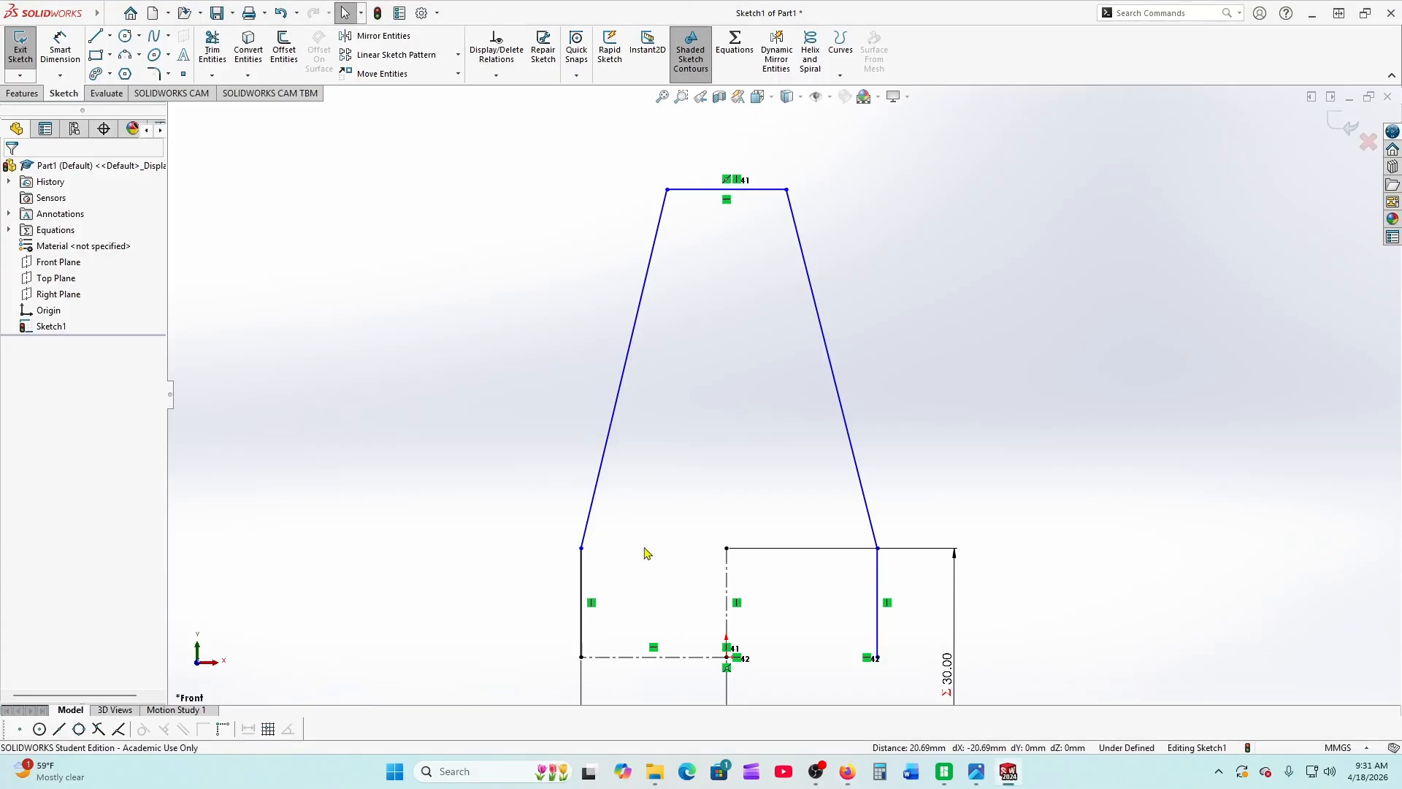
{"action": "left_click", "coordinate": [581, 548]}
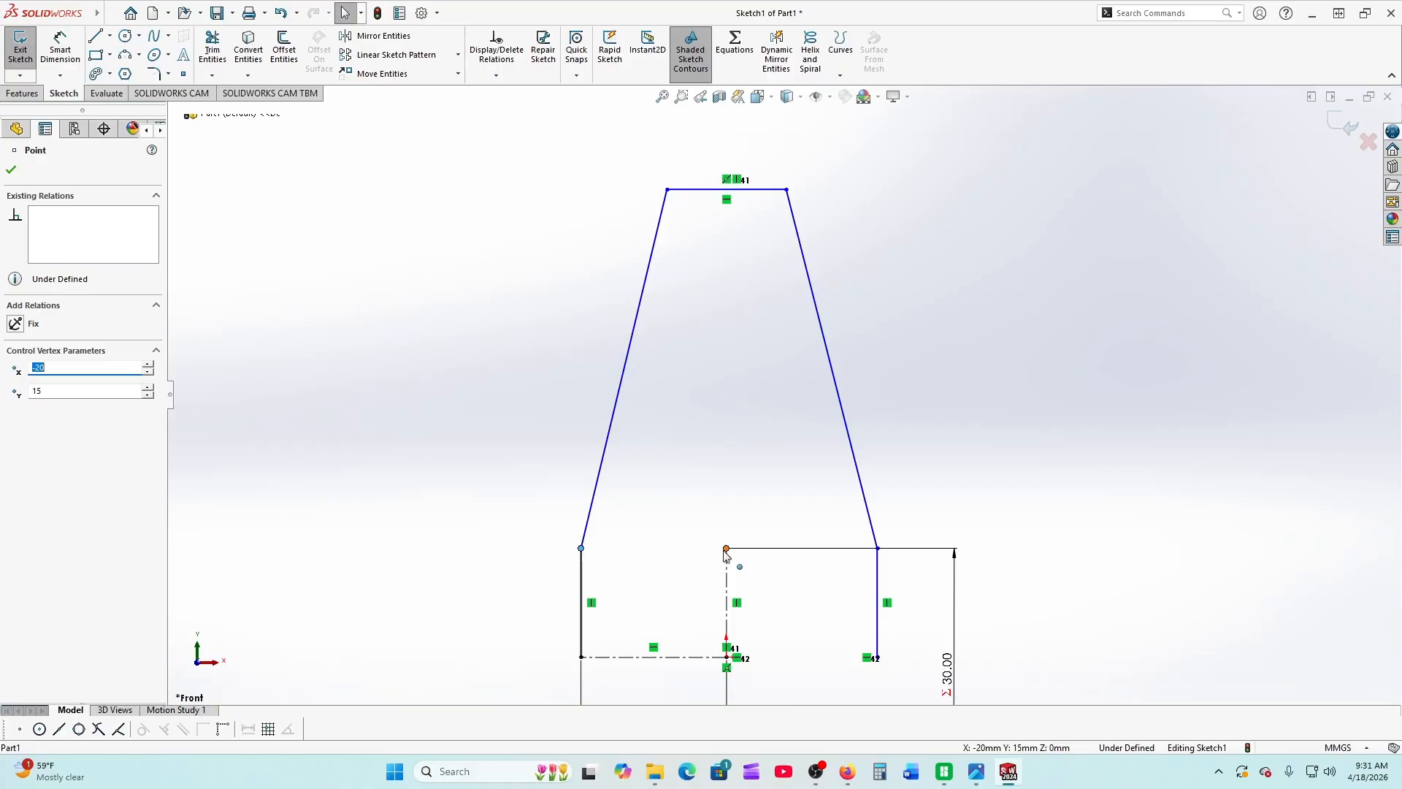
{"action": "left_click", "coordinate": [12, 171]}
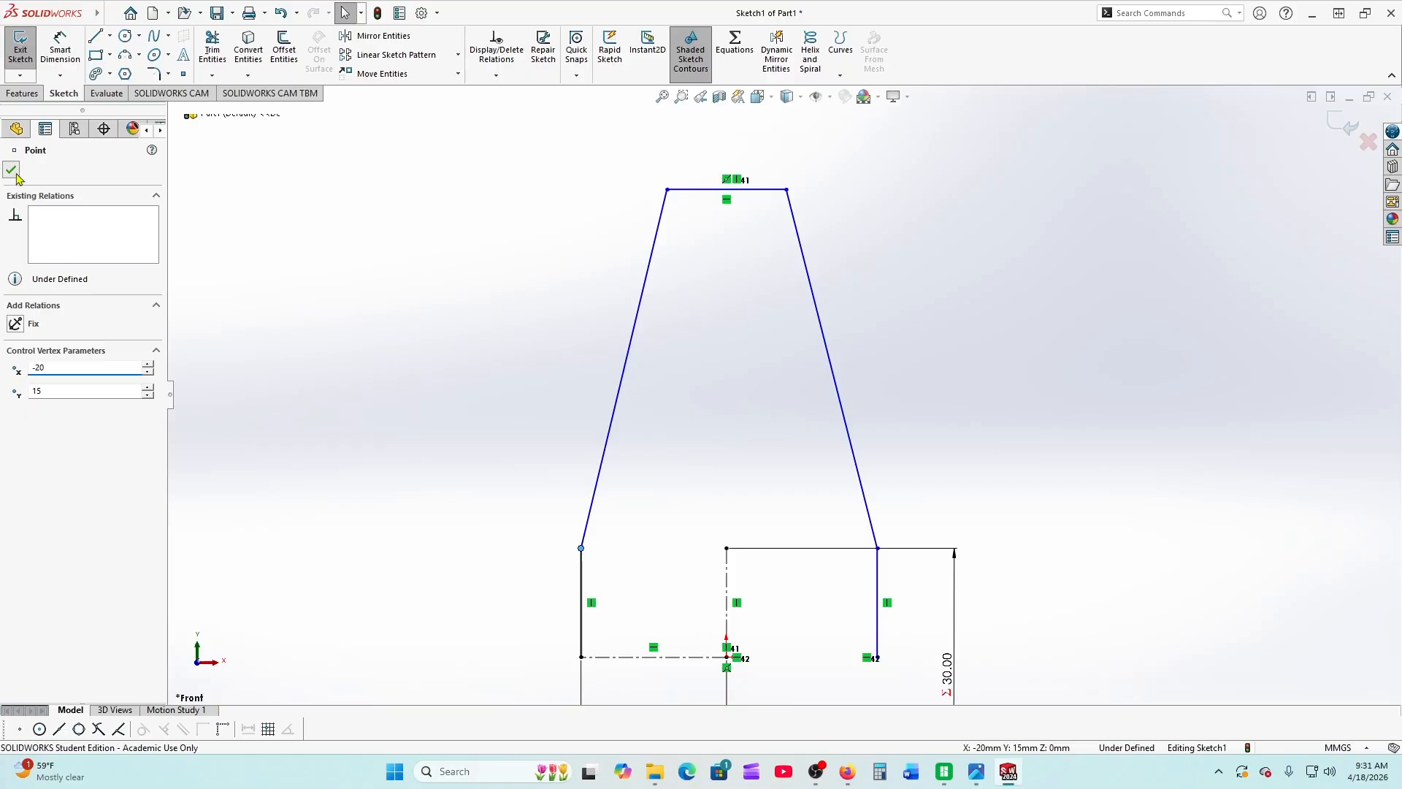
{"action": "left_click", "coordinate": [581, 549]}
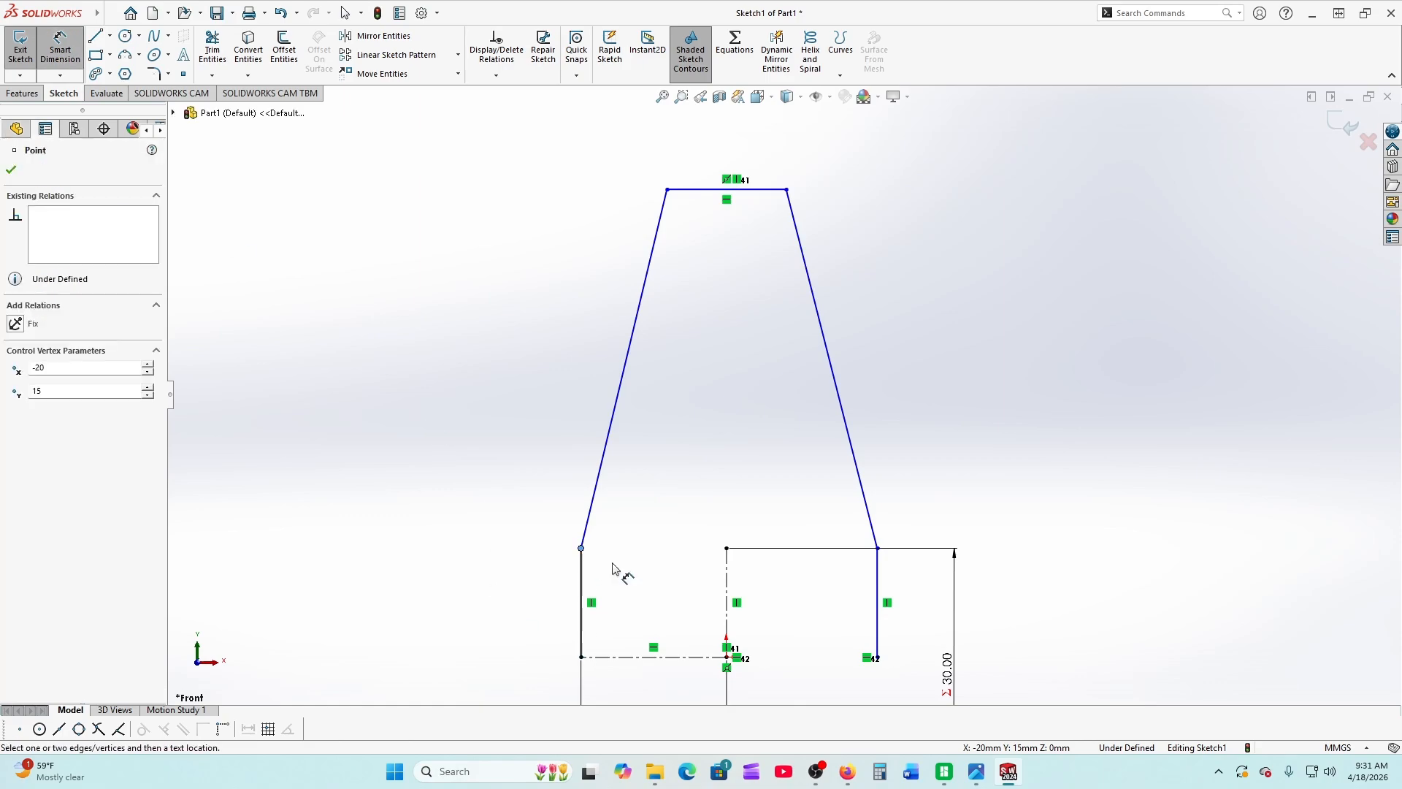
{"action": "left_click", "coordinate": [700, 656]}
{"action": "key", "text": "z"}
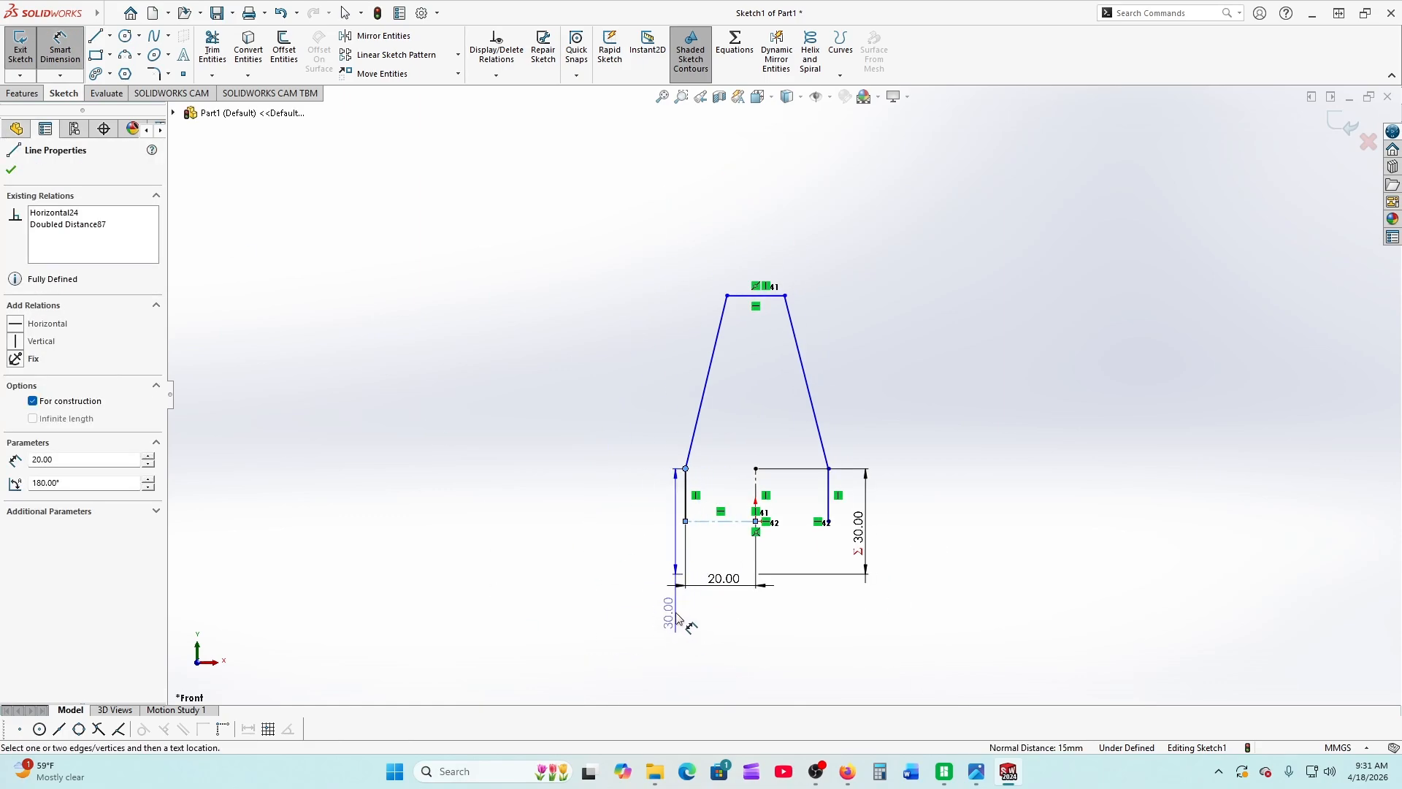
{"action": "left_click", "coordinate": [616, 537]}
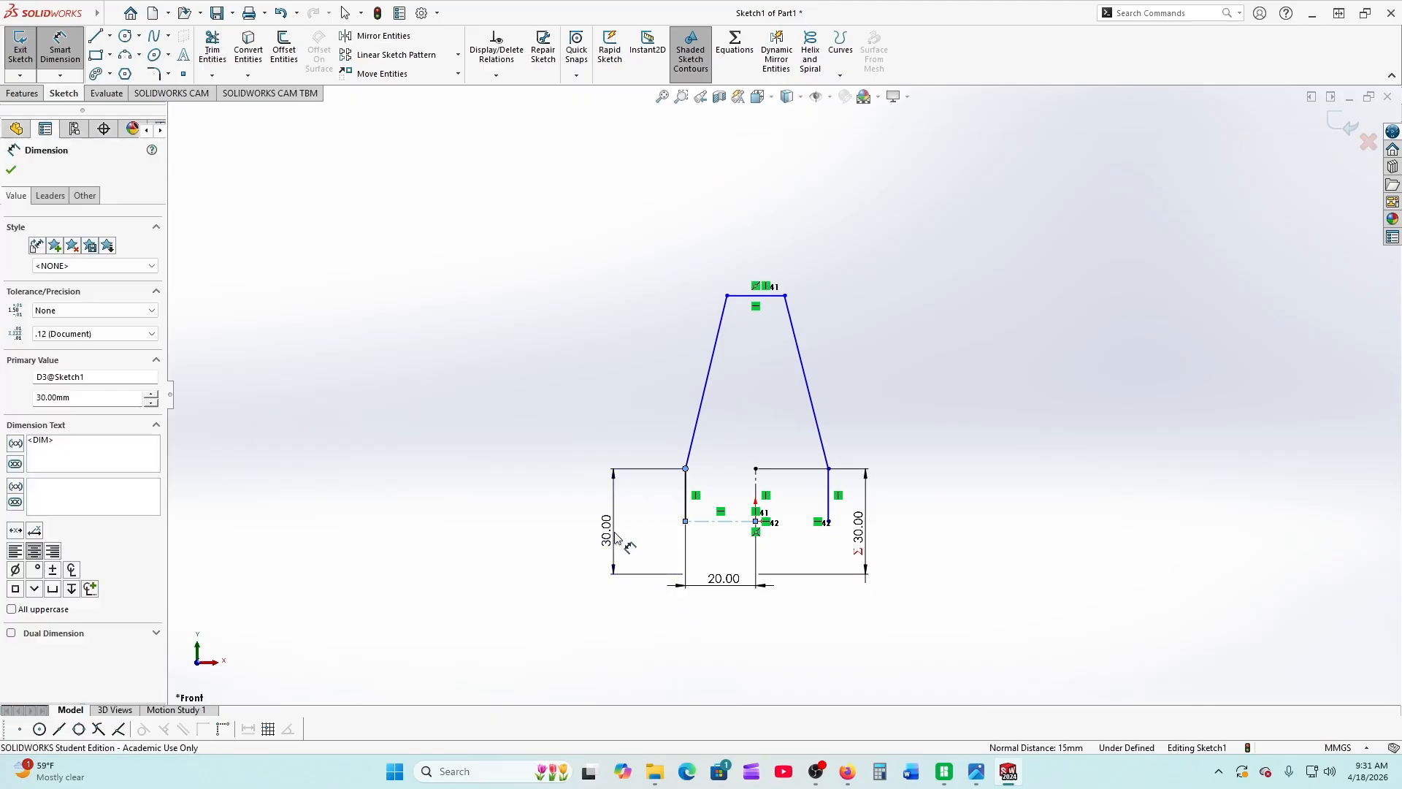
{"action": "type", "text": "="}
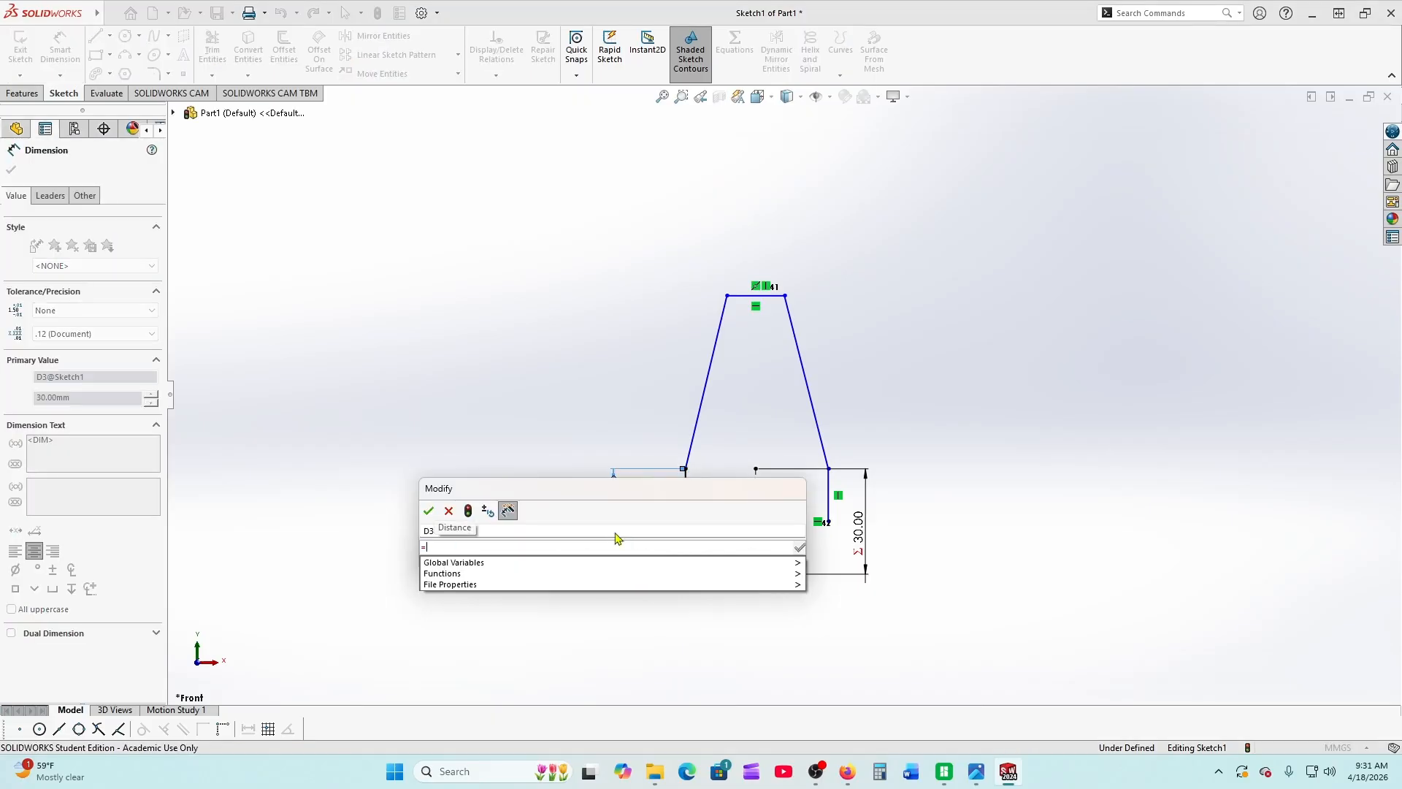
{"action": "mouse_move", "coordinate": [794, 563]}
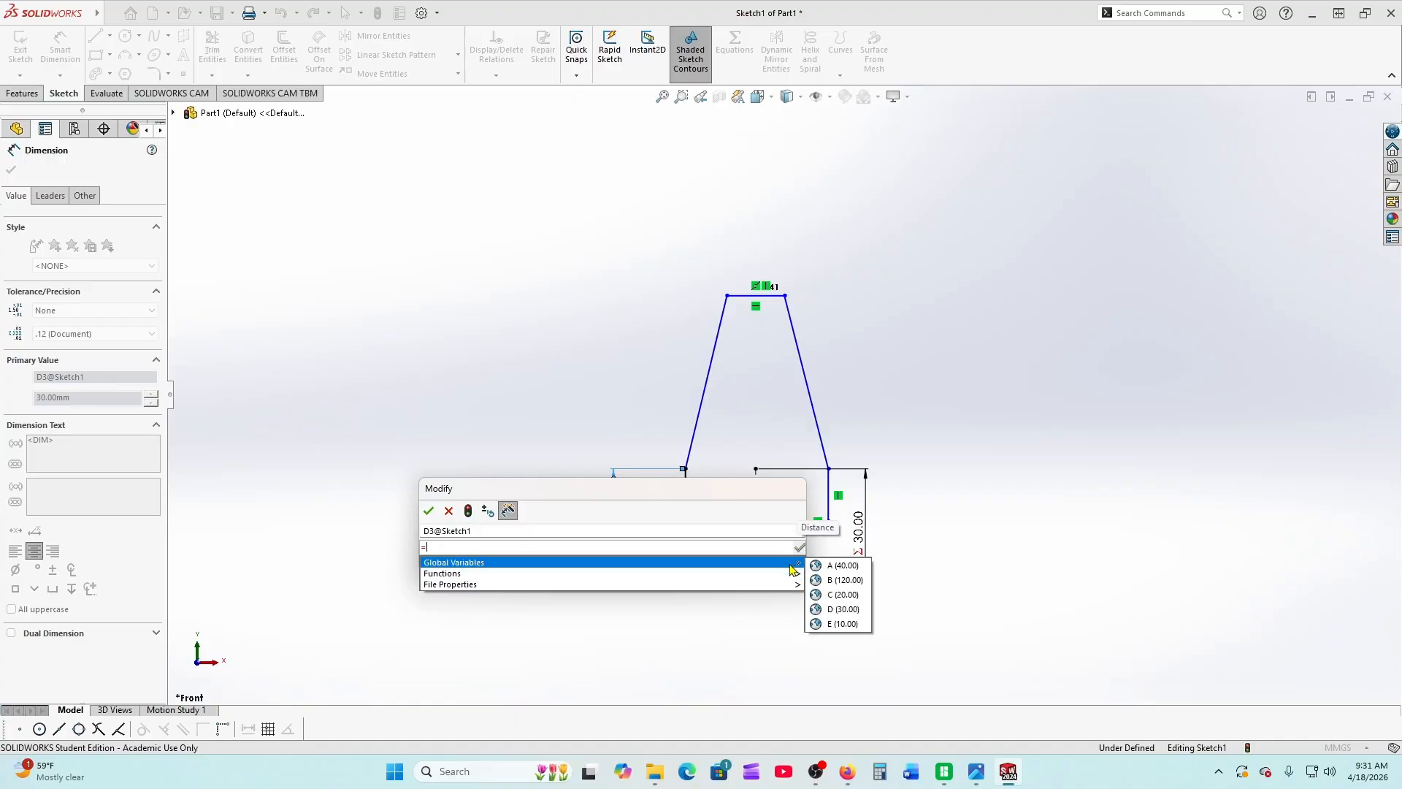
{"action": "left_click", "coordinate": [840, 609]}
{"action": "left_click", "coordinate": [429, 510]}
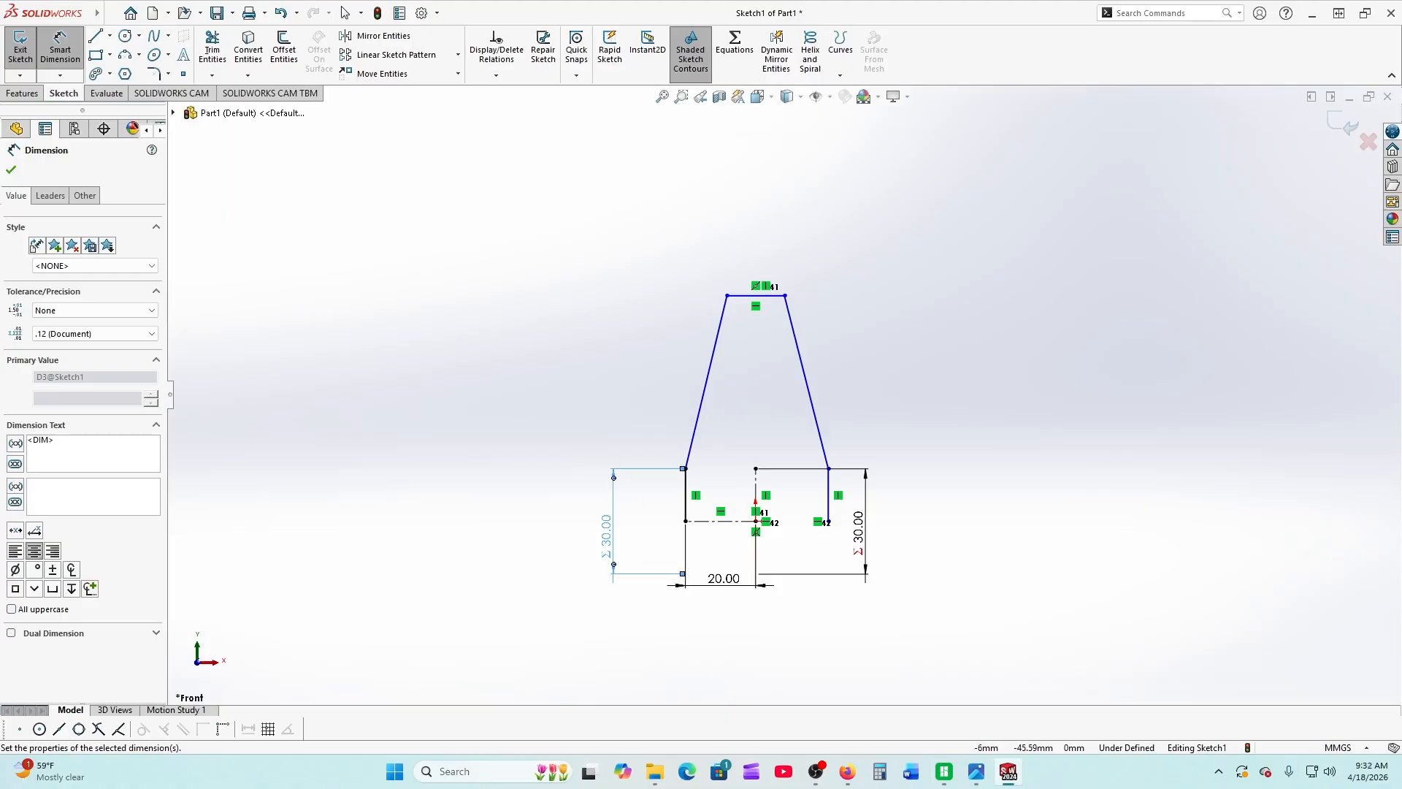
Check the PDF drawing and add a width dimension to the outline's top horizontal line, linked to global variable C
{"action": "left_click", "coordinate": [845, 775]}
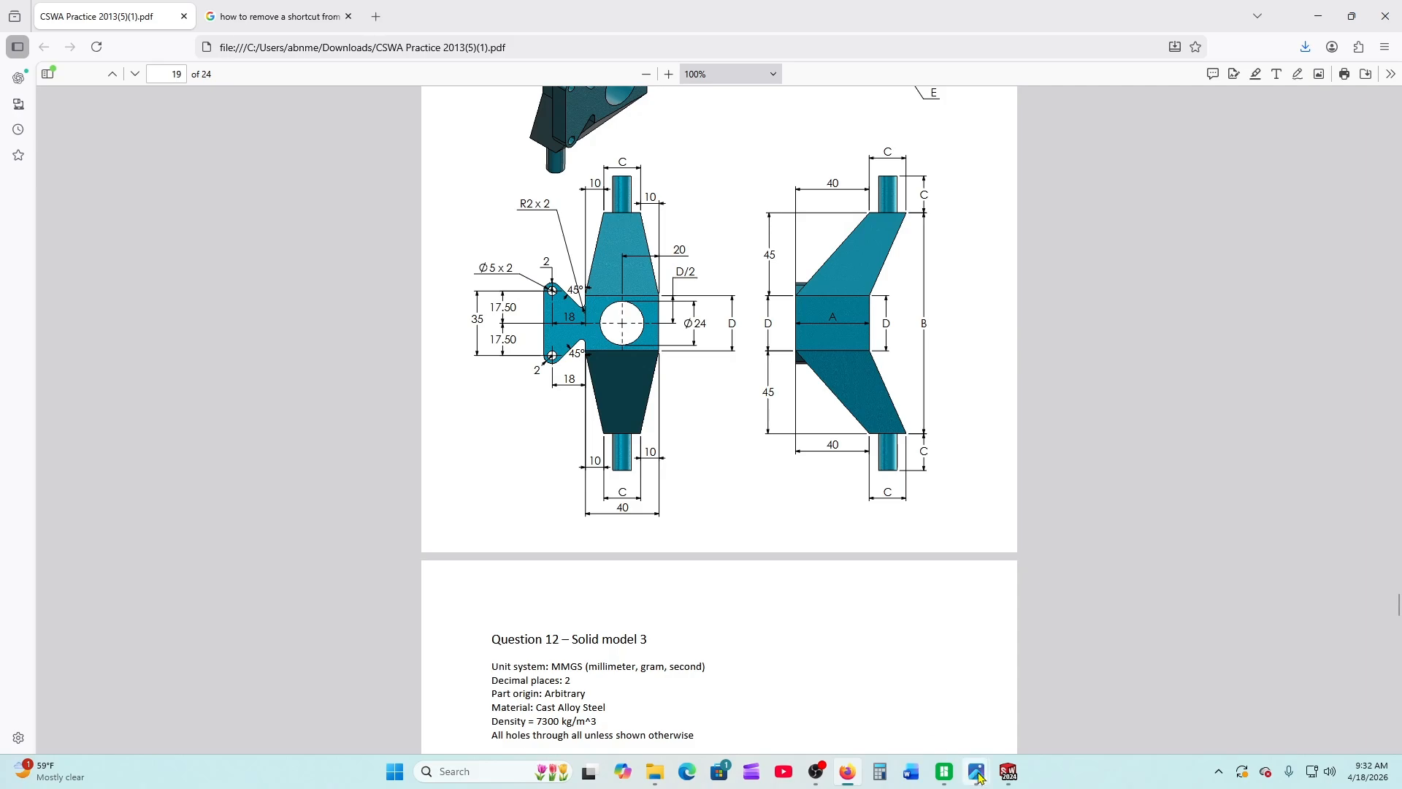
{"action": "left_click", "coordinate": [1009, 772]}
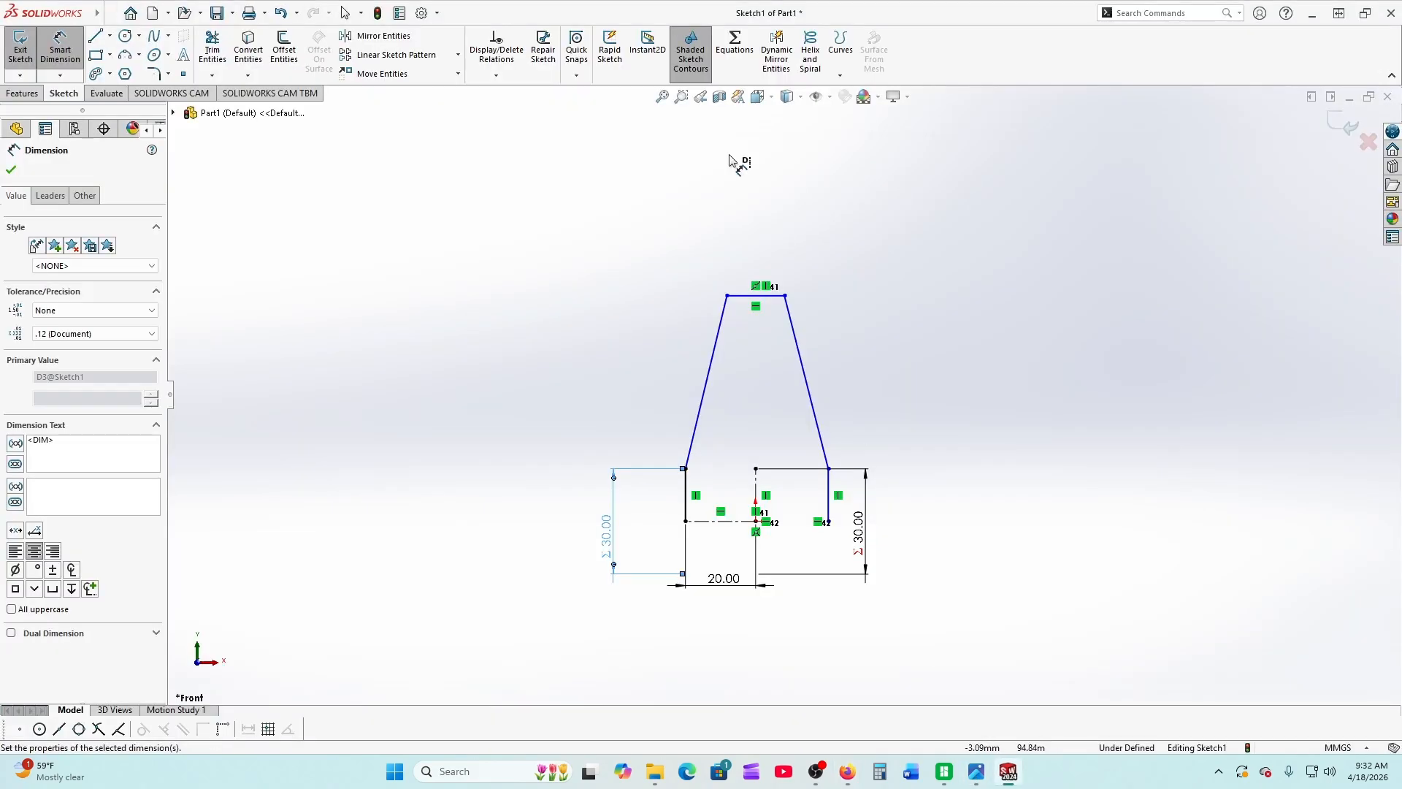
{"action": "left_click", "coordinate": [751, 296]}
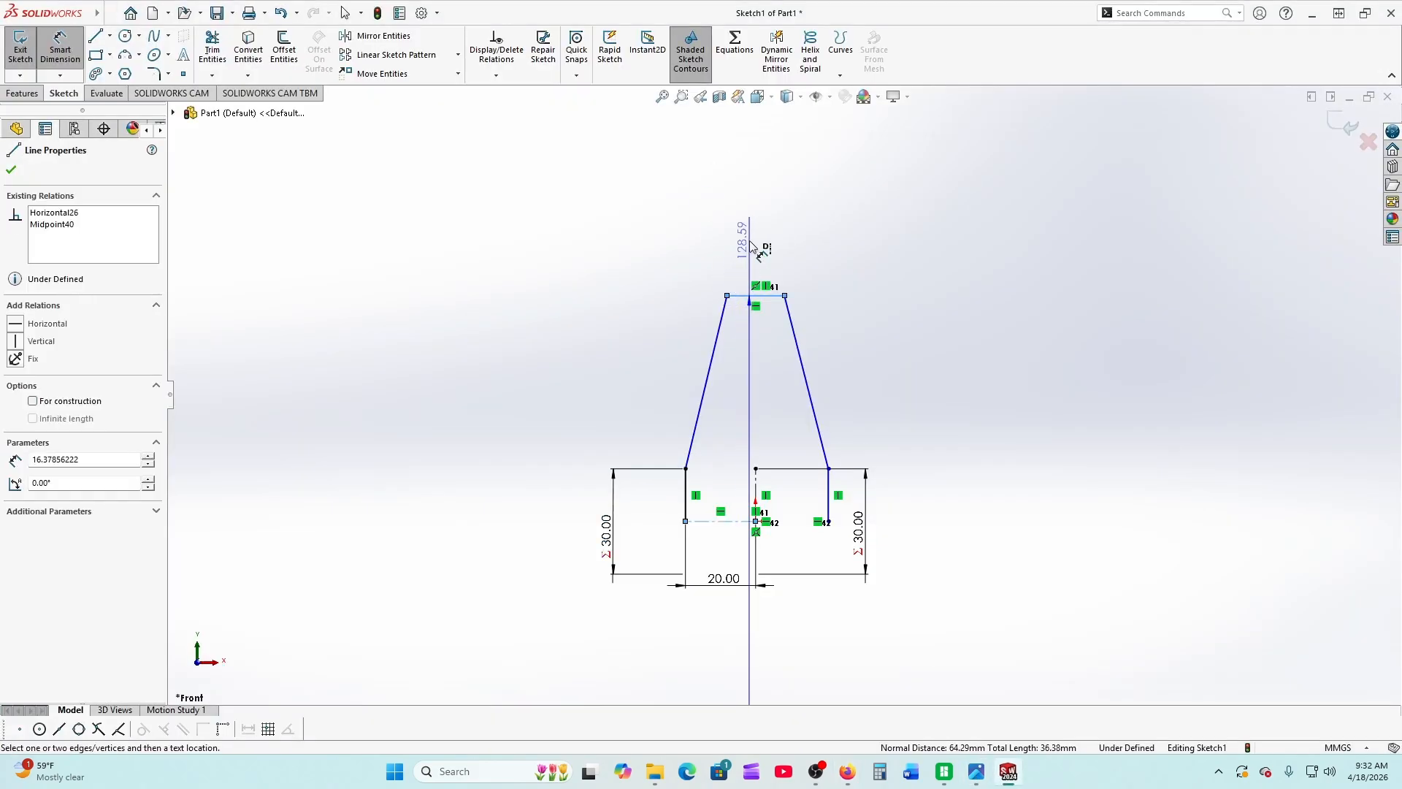
{"action": "left_click", "coordinate": [756, 252]}
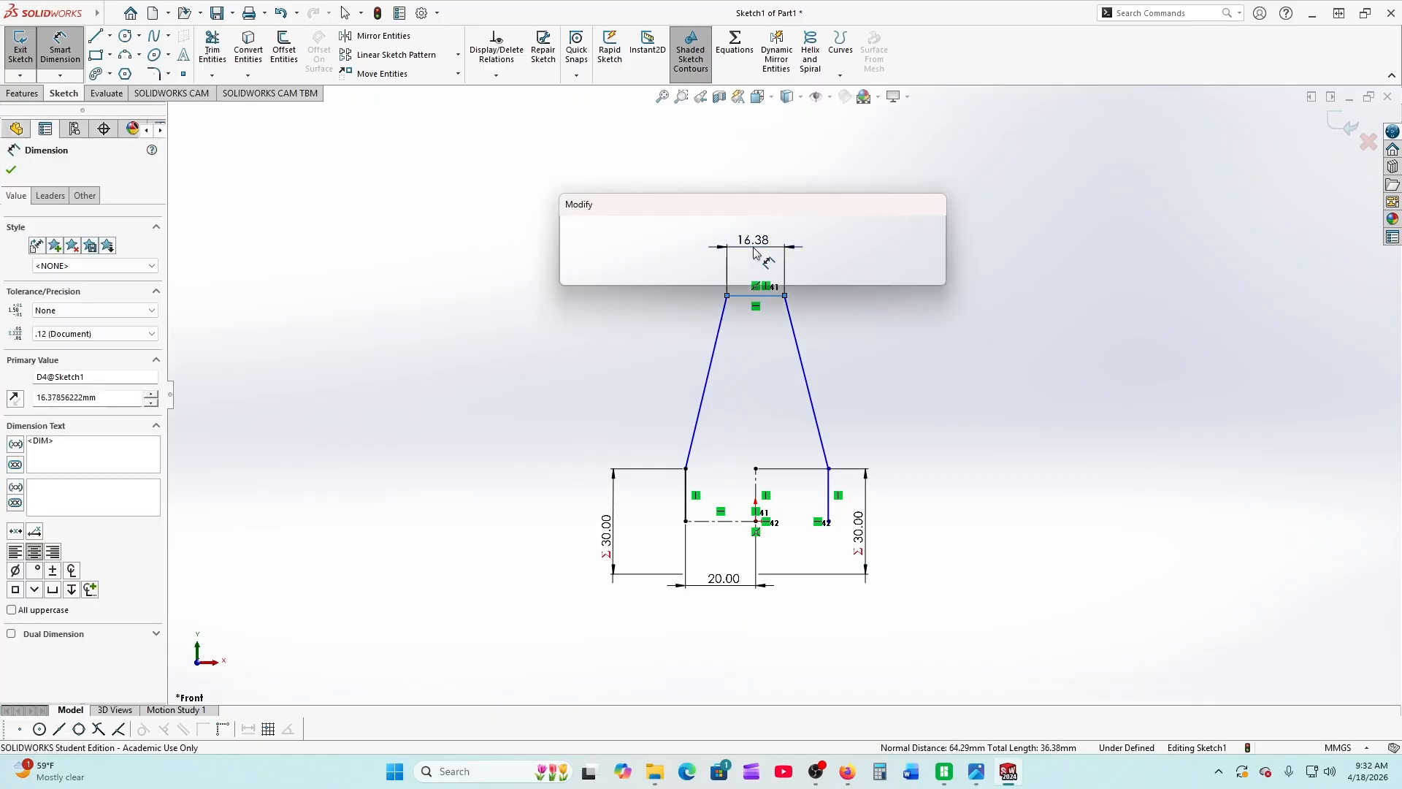
{"action": "type", "text": "="}
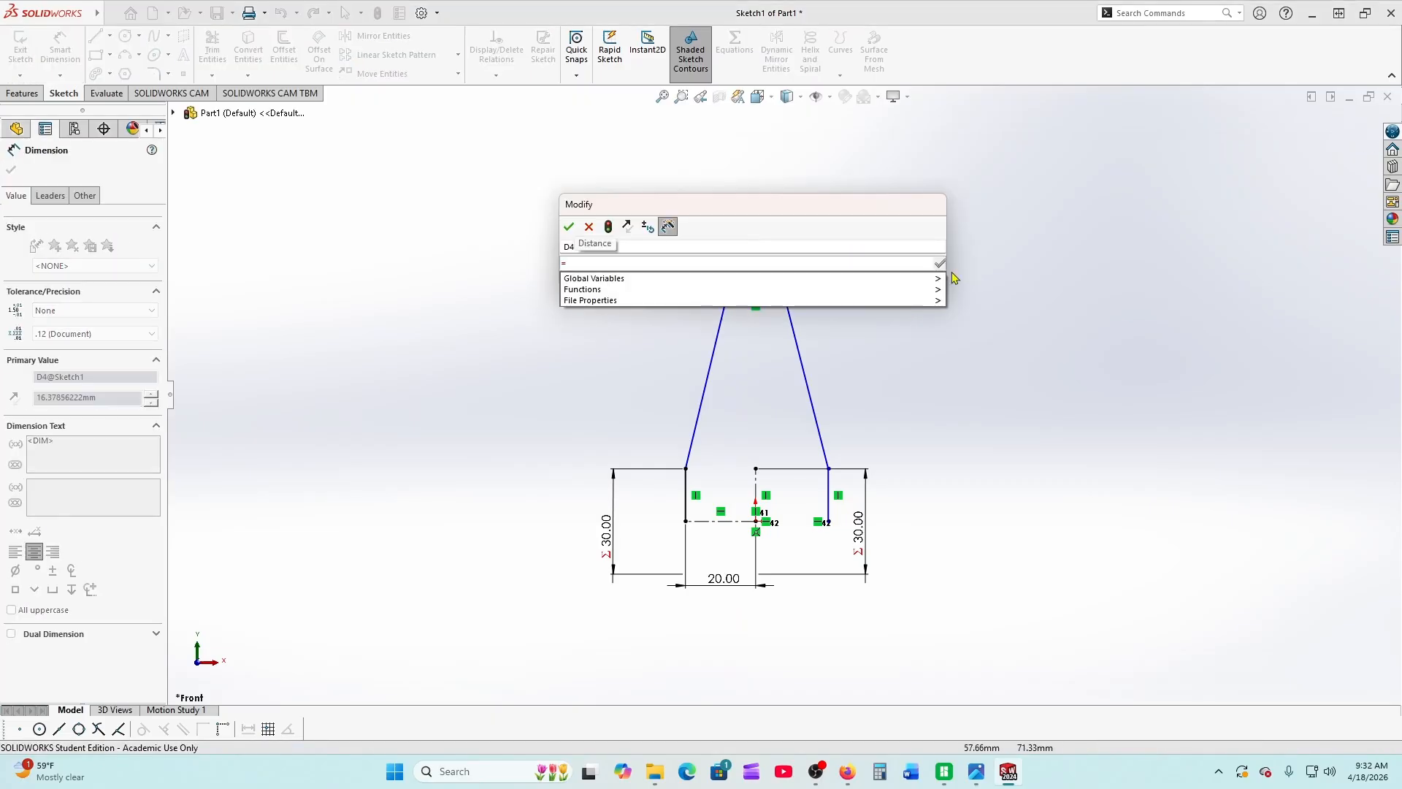
{"action": "mouse_move", "coordinate": [937, 283]}
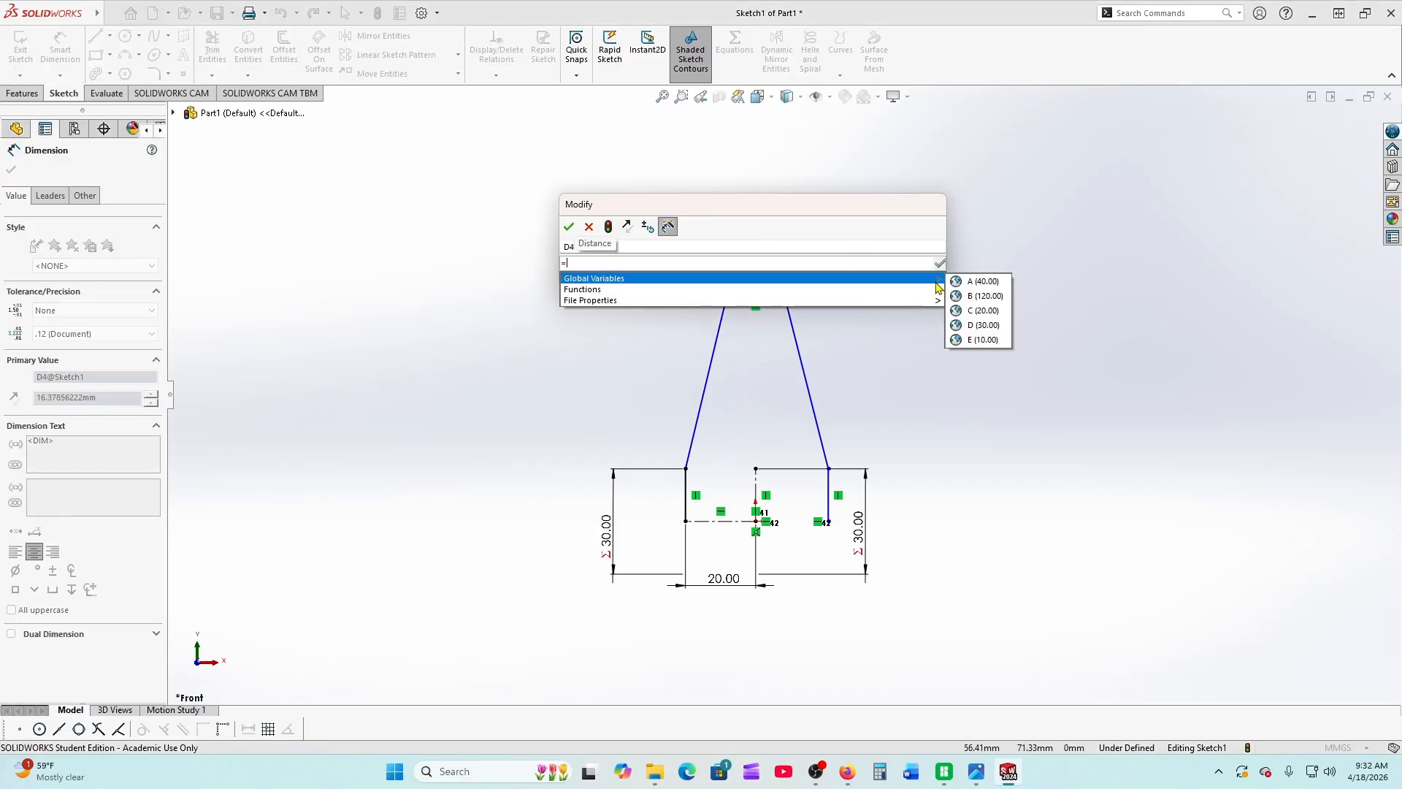
{"action": "left_click", "coordinate": [983, 310]}
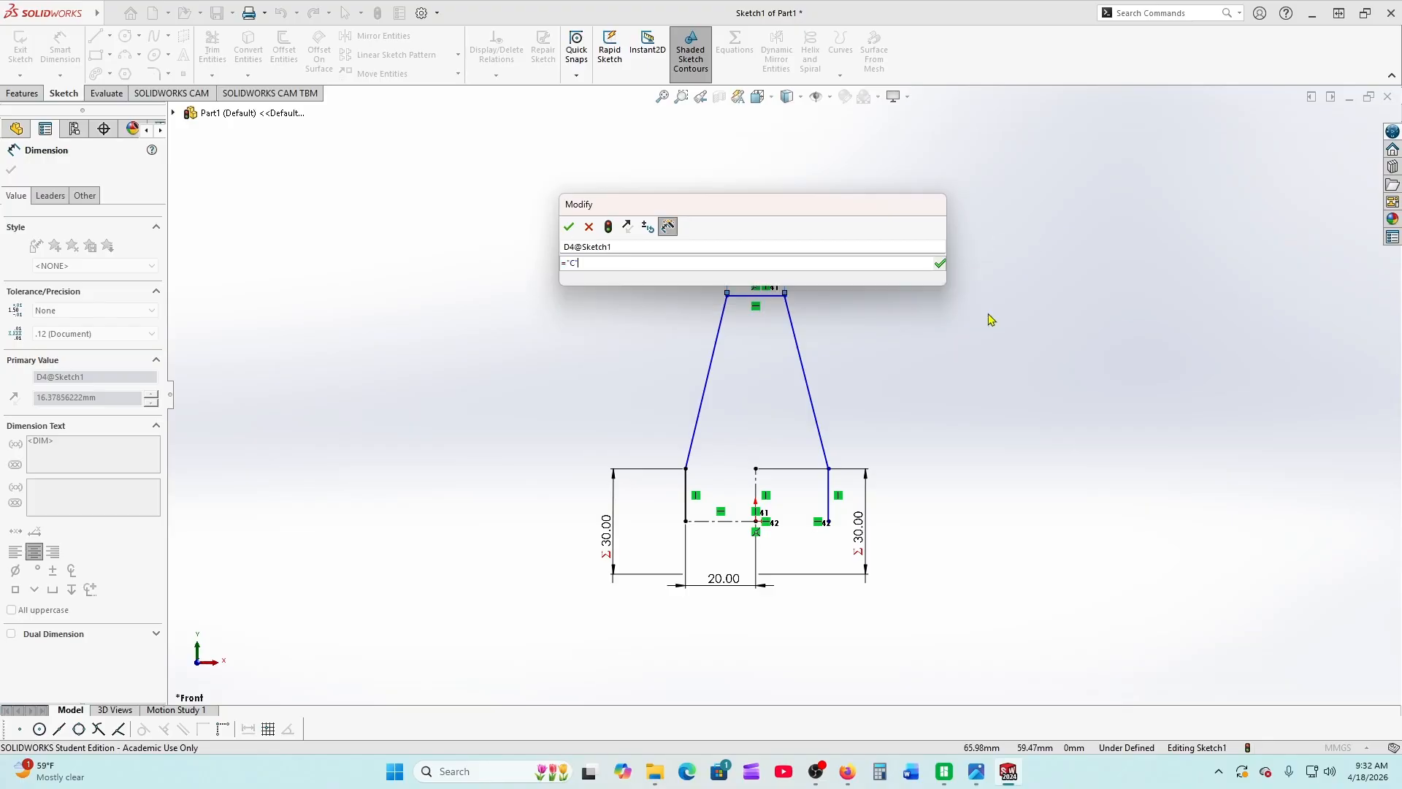
{"action": "left_click", "coordinate": [569, 226]}
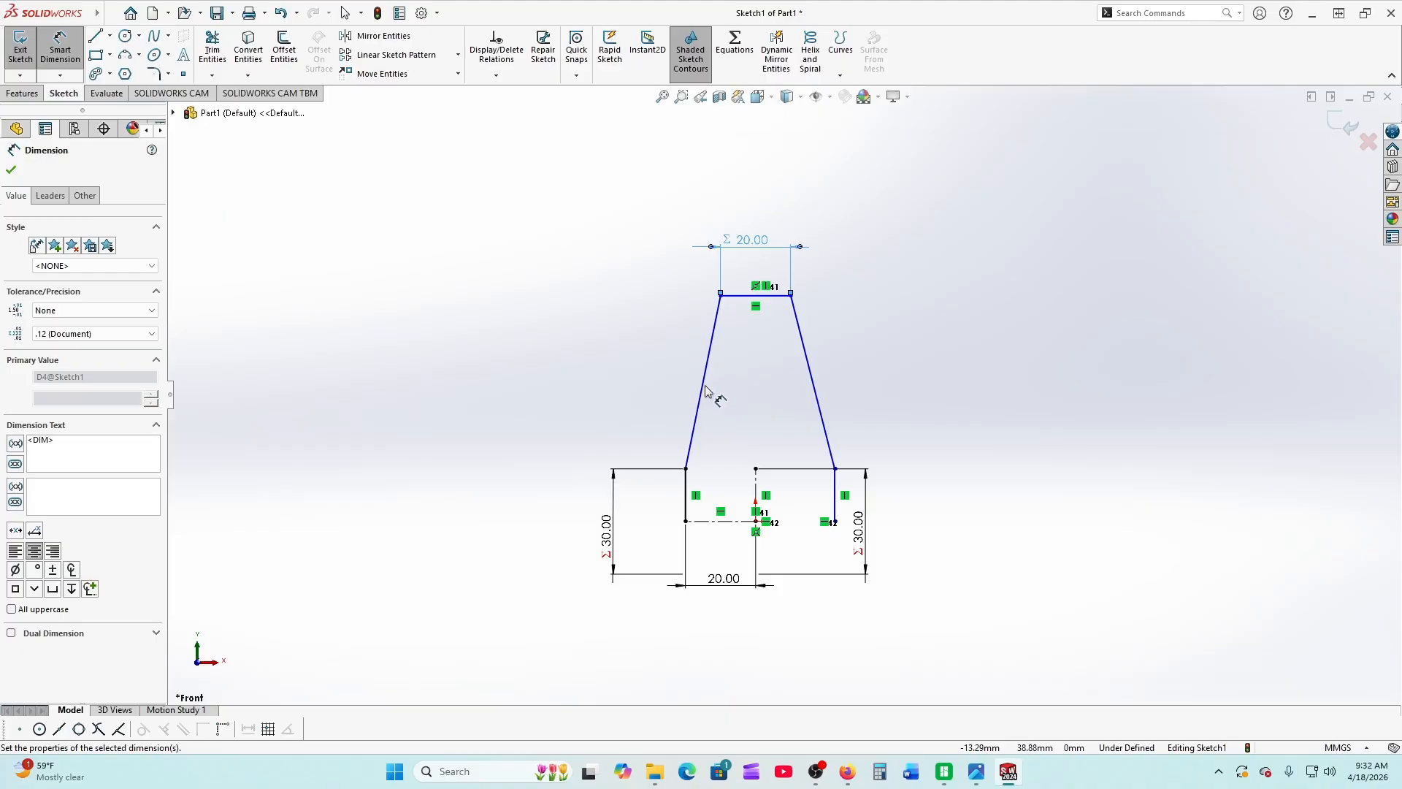
Add a doubled vertical dimension from the top horizontal line about the horizontal centerline, linked to global variable B
{"action": "scroll", "coordinate": [682, 289], "scroll_direction": "up", "scroll_amount": 3}
{"action": "scroll", "coordinate": [902, 527], "scroll_direction": "down", "scroll_amount": 3}
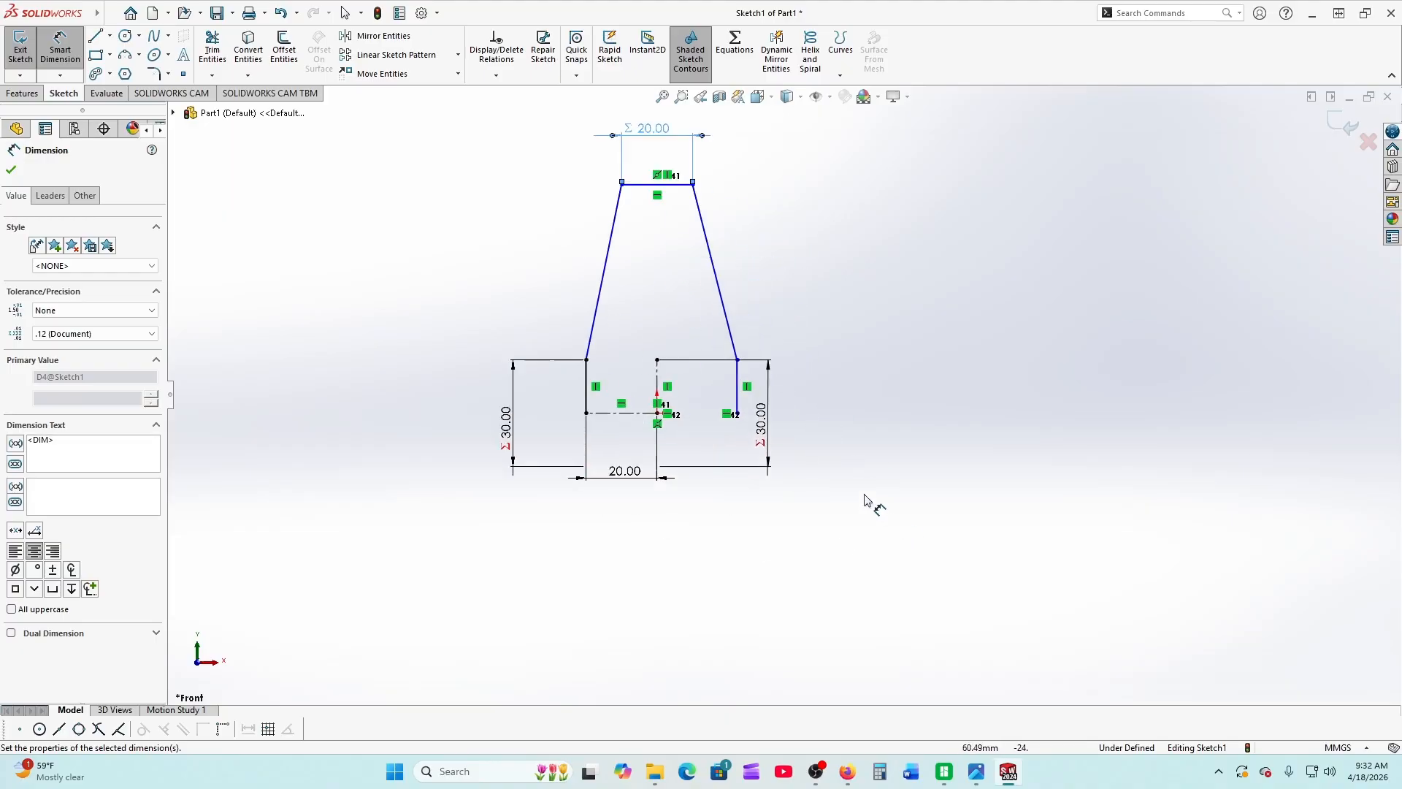
{"action": "left_click", "coordinate": [643, 185]}
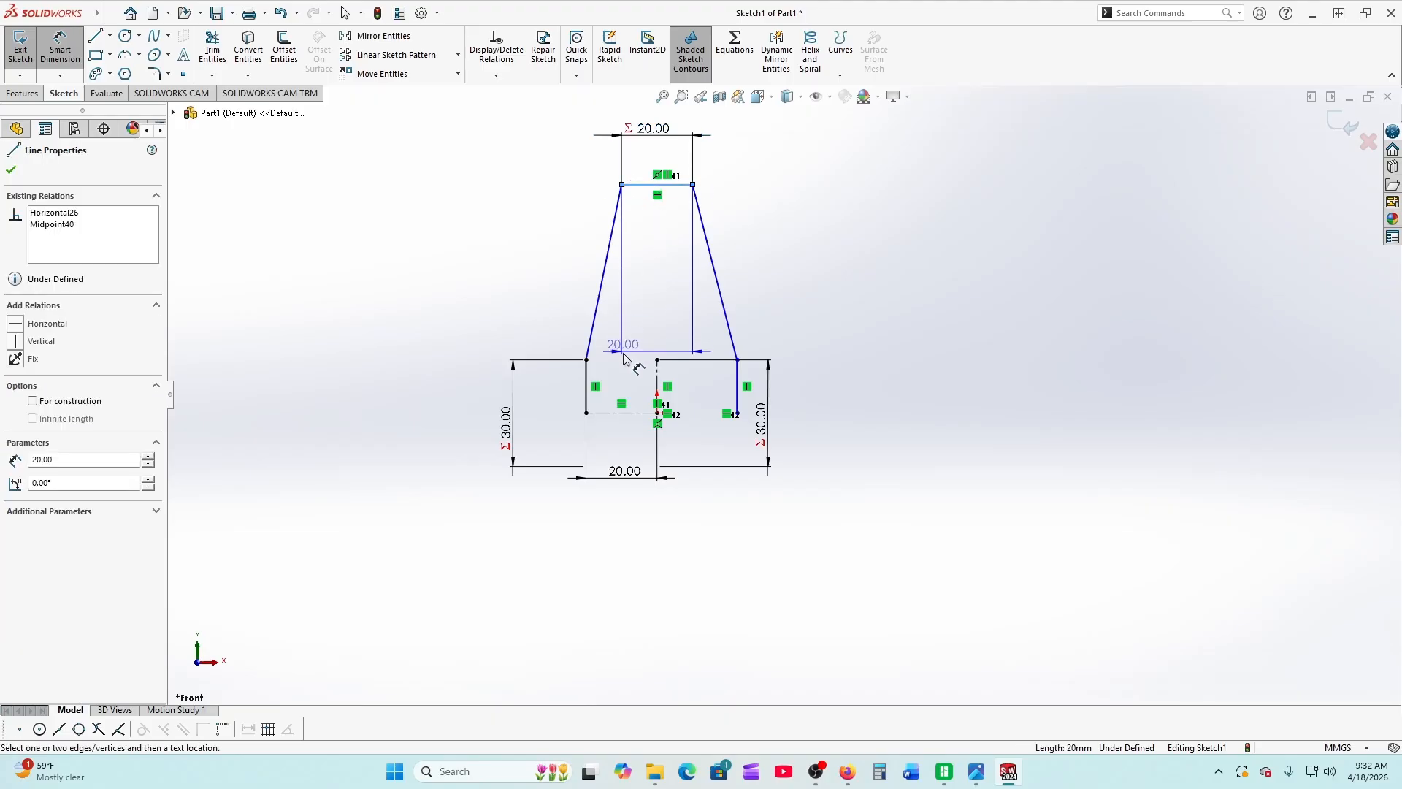
{"action": "left_click", "coordinate": [631, 412]}
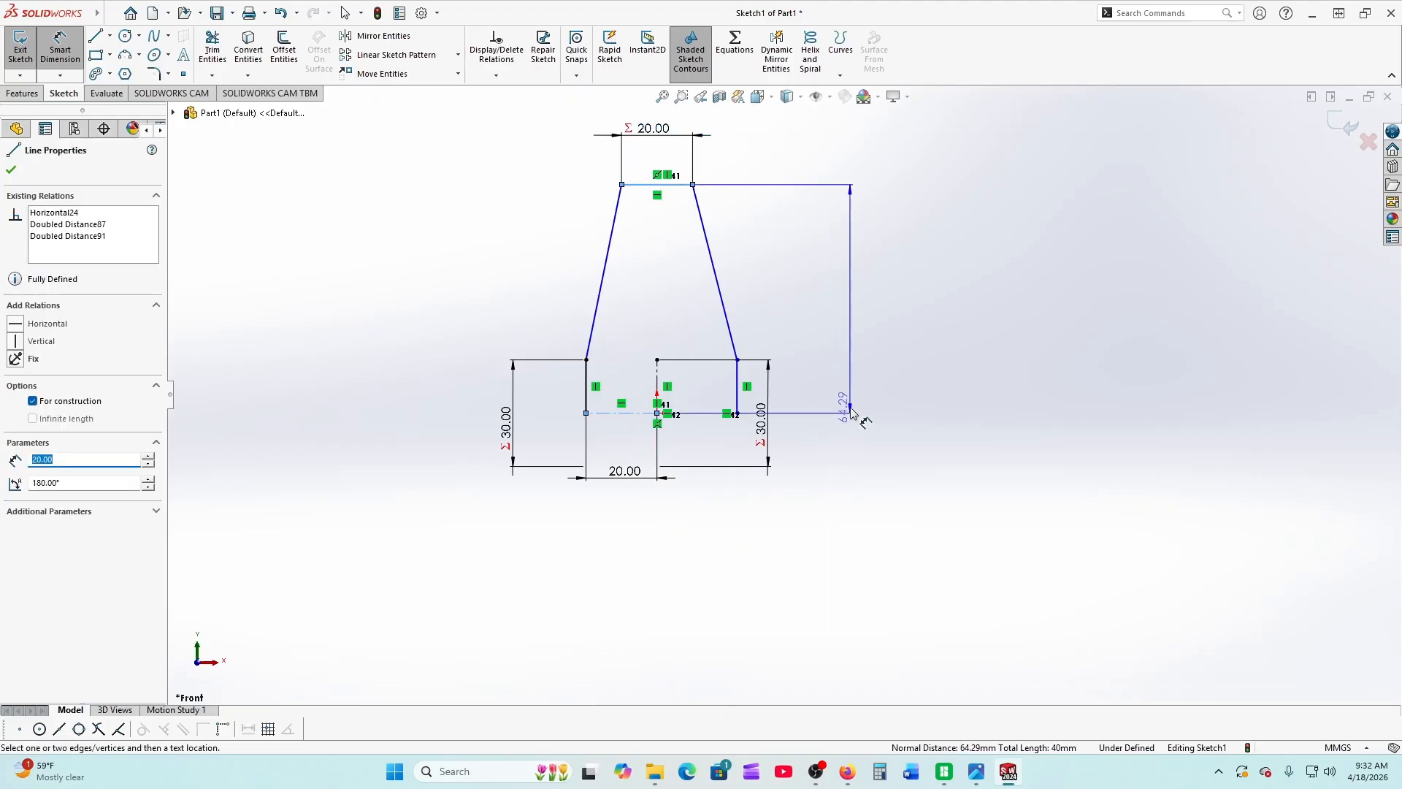
{"action": "left_click", "coordinate": [856, 464]}
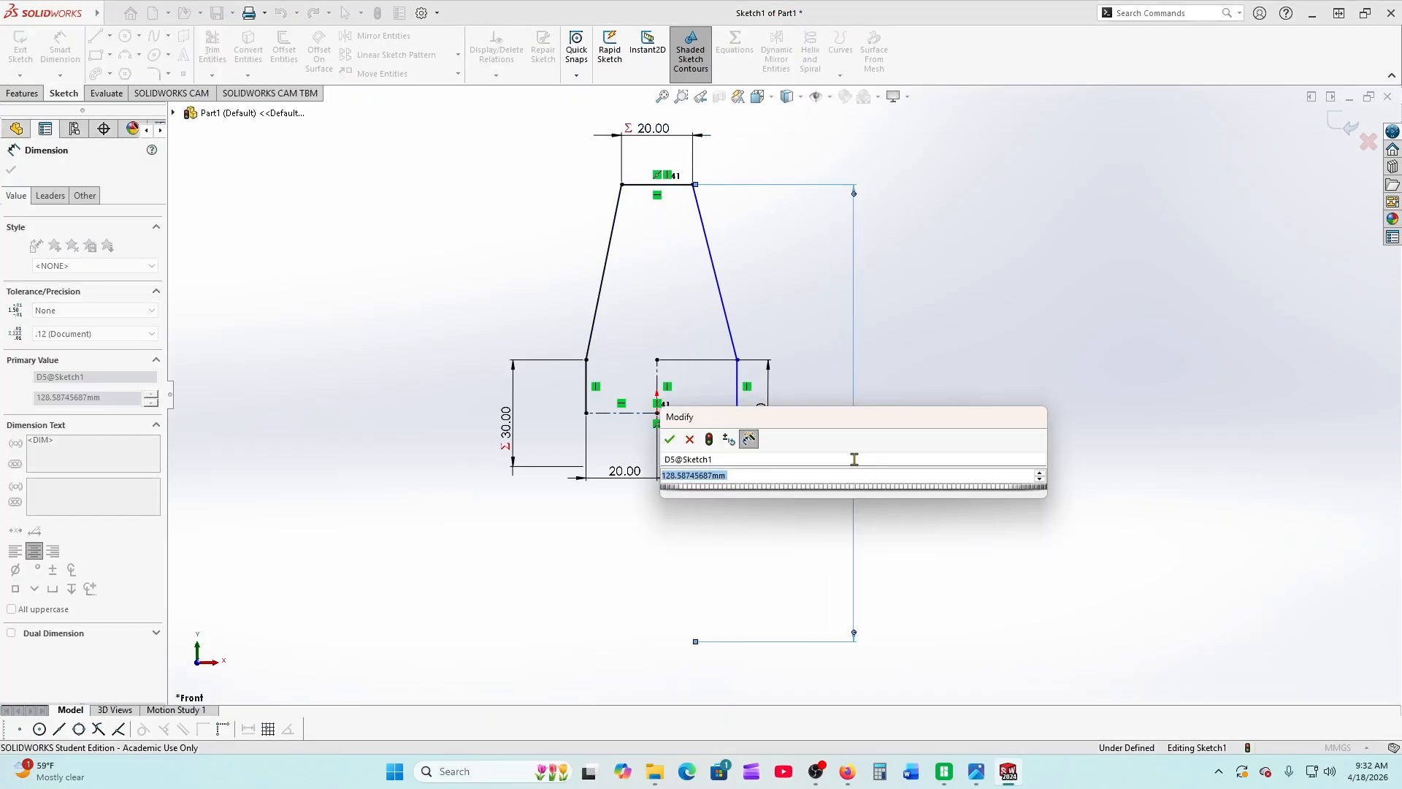
{"action": "type", "text": "="}
{"action": "mouse_move", "coordinate": [1037, 491]}
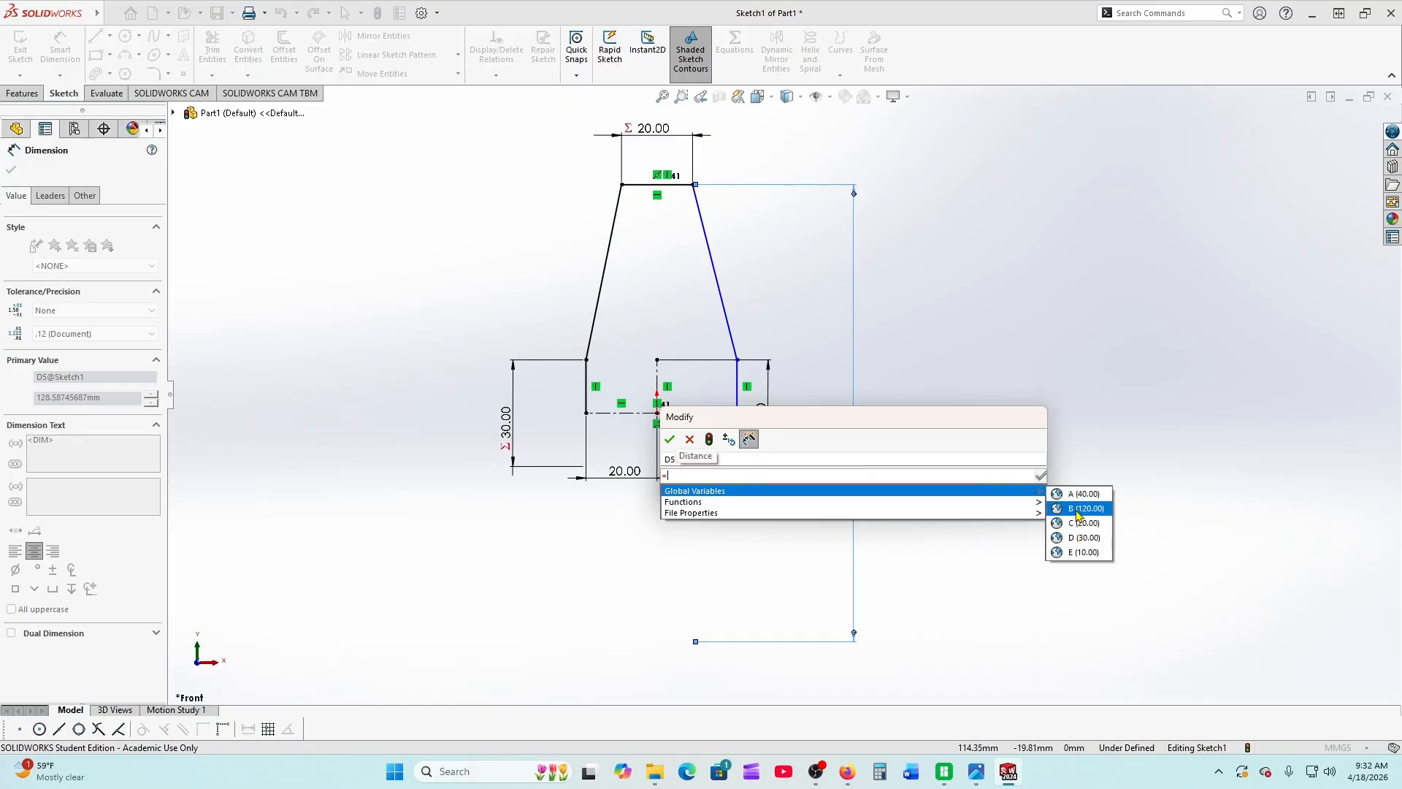
{"action": "left_click", "coordinate": [1081, 509]}
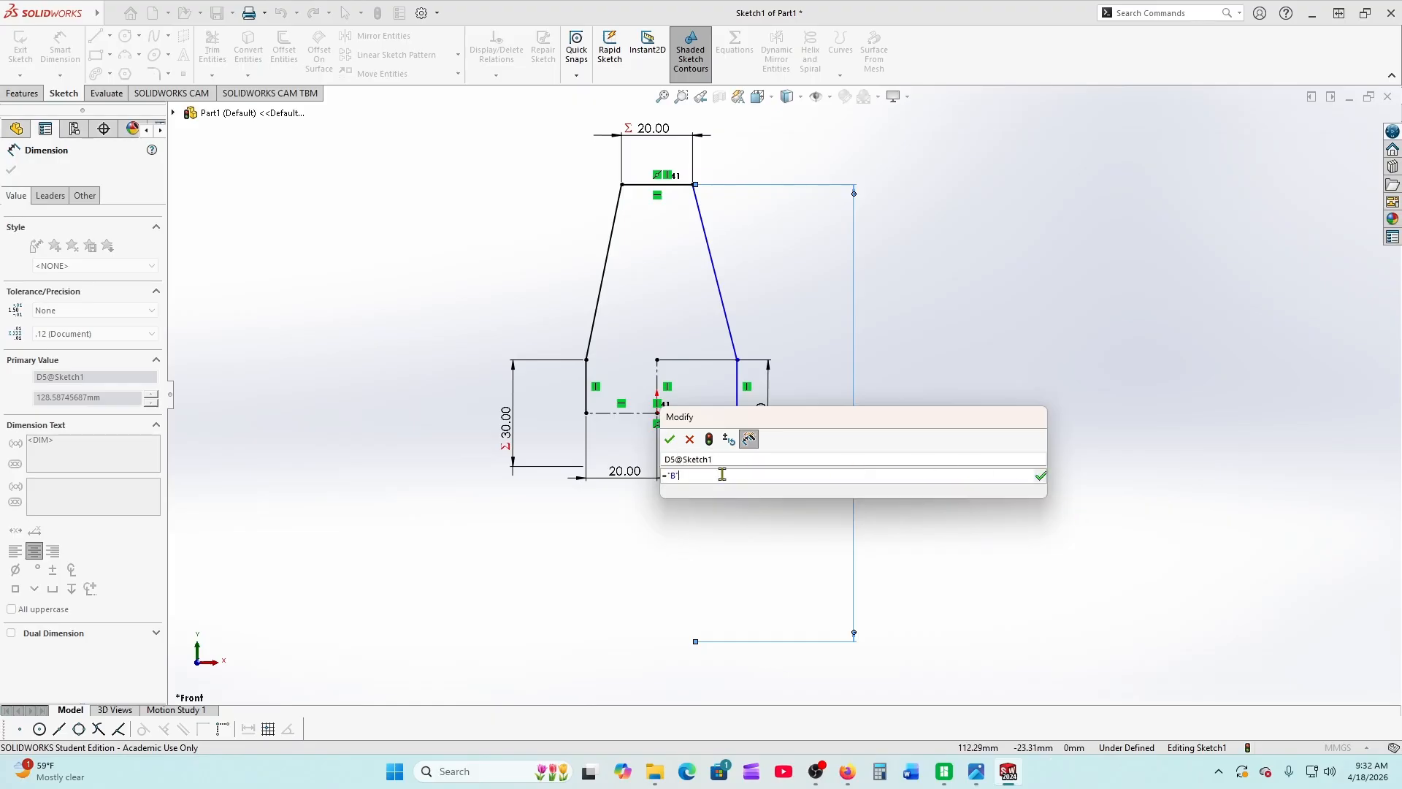
{"action": "left_click", "coordinate": [670, 439]}
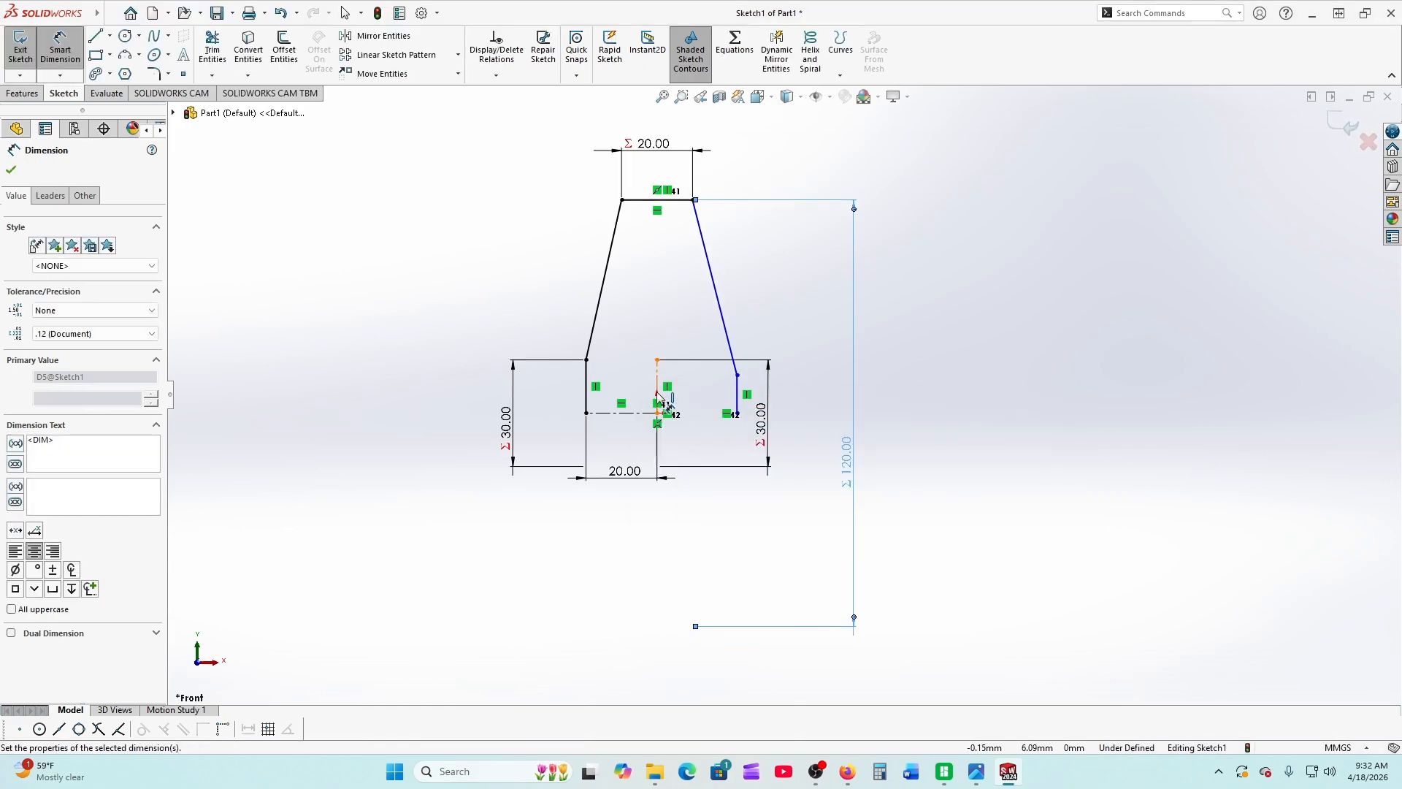
Dimension the horizontal distance from the origin to the right vertical line's lower endpoint as 20 mm
{"action": "scroll", "coordinate": [665, 405], "scroll_direction": "down", "scroll_amount": 2}
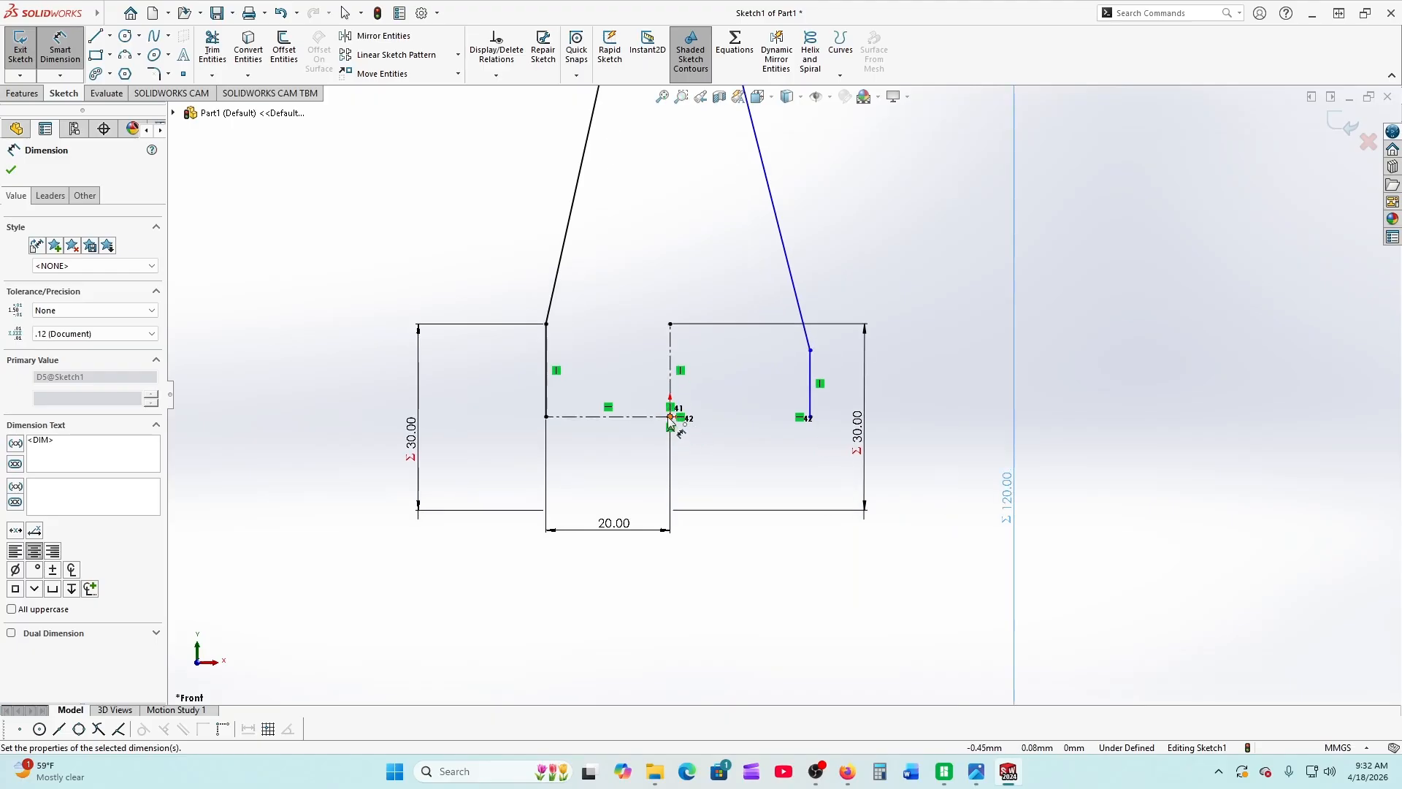
{"action": "left_click", "coordinate": [671, 417]}
{"action": "left_click", "coordinate": [809, 417]}
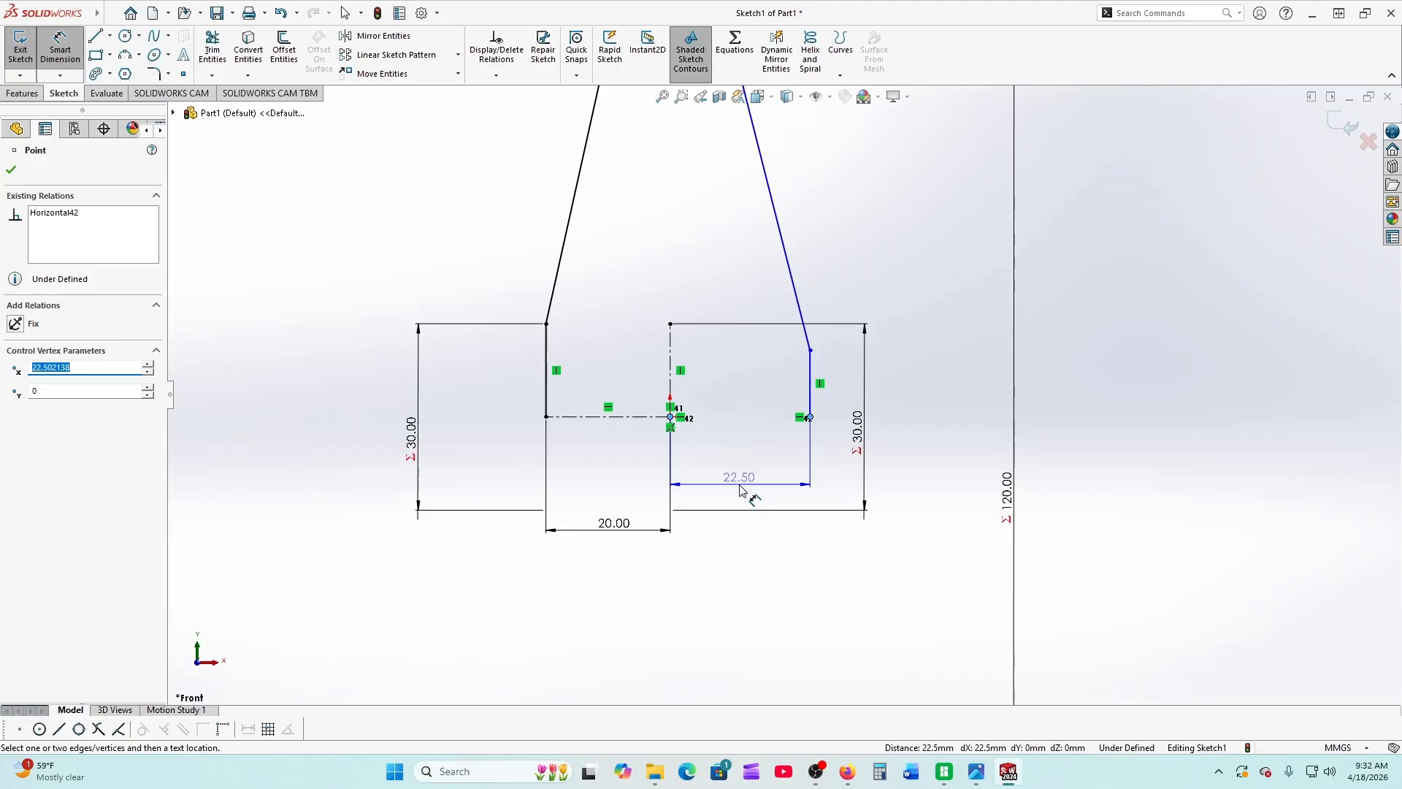
{"action": "left_click", "coordinate": [741, 490]}
{"action": "type", "text": "20"}
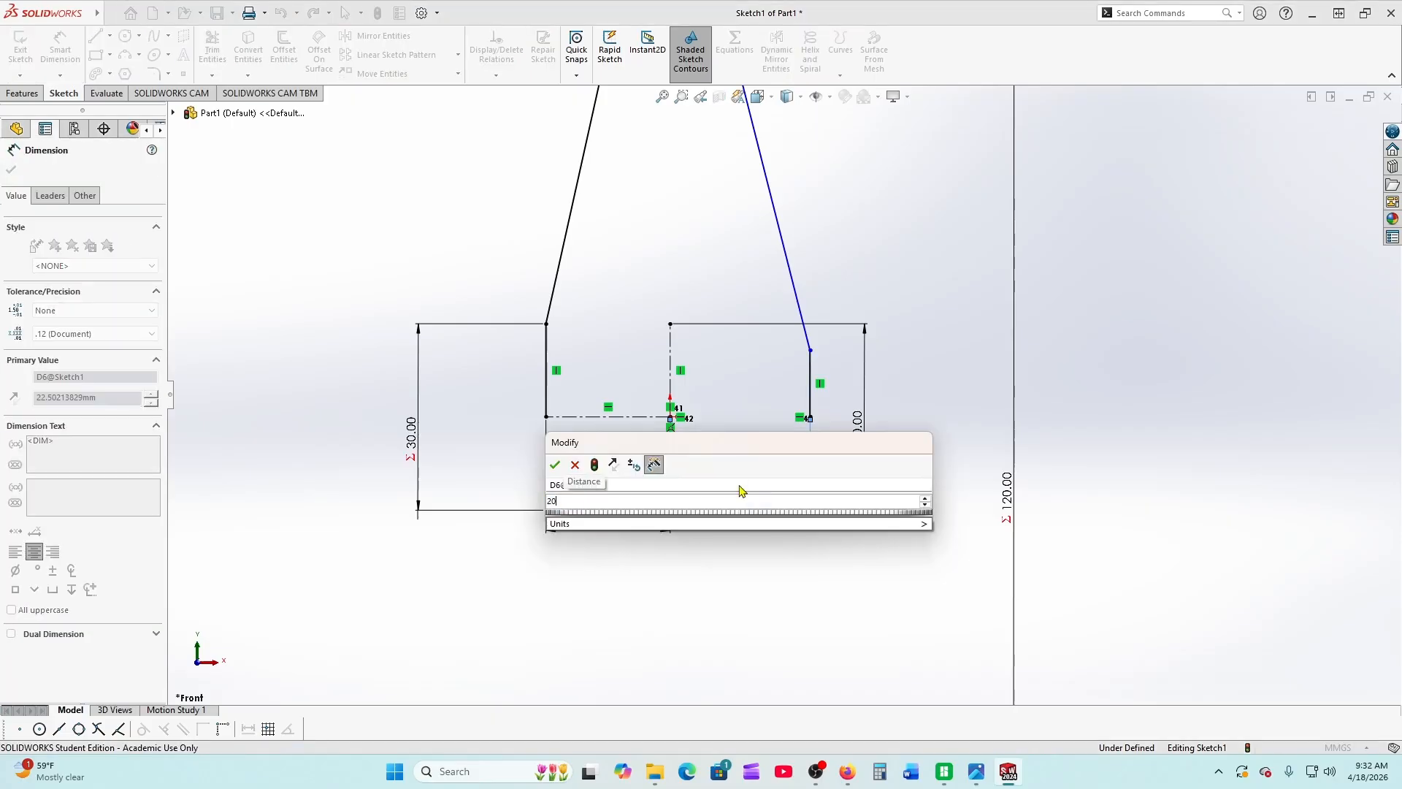
{"action": "key", "text": "Return"}
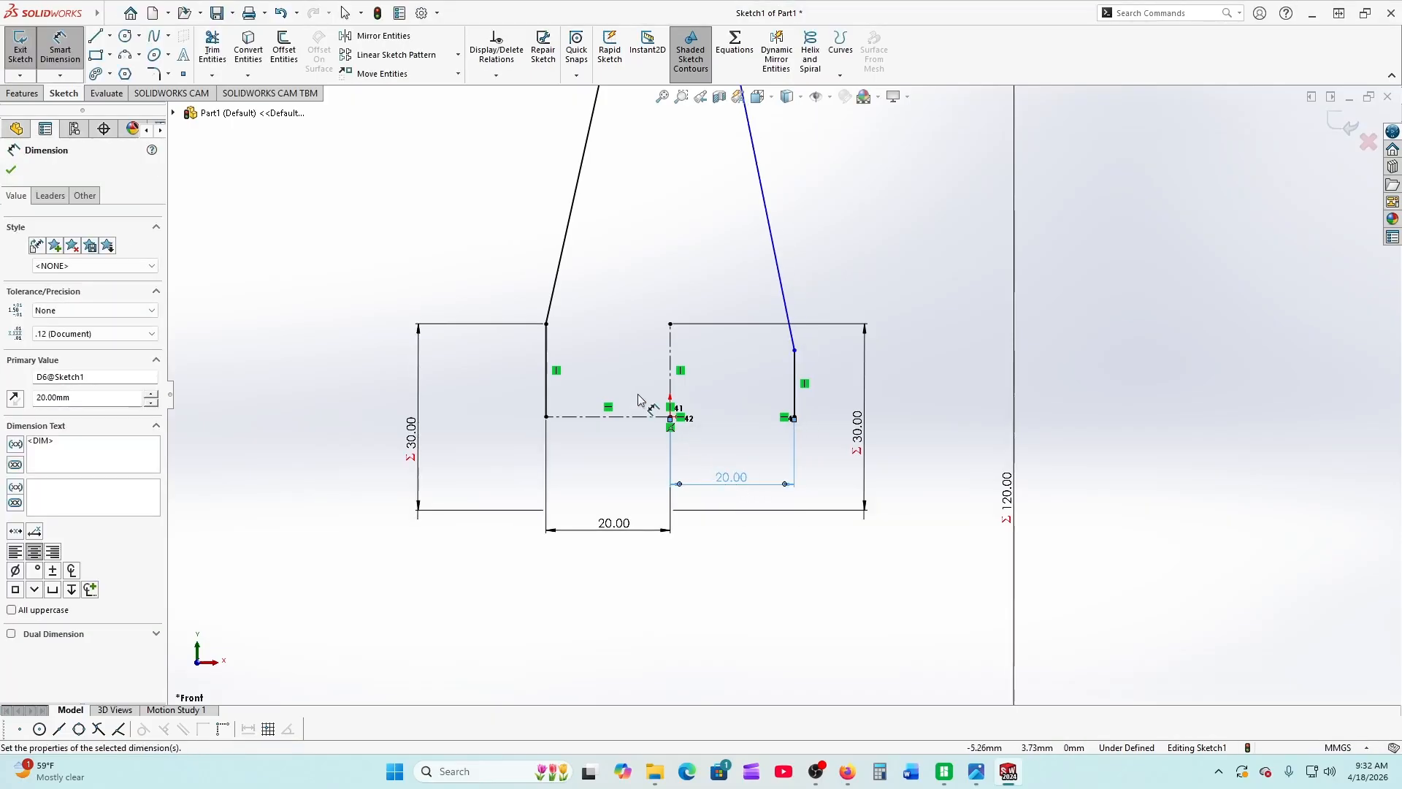
{"action": "left_click", "coordinate": [11, 174]}
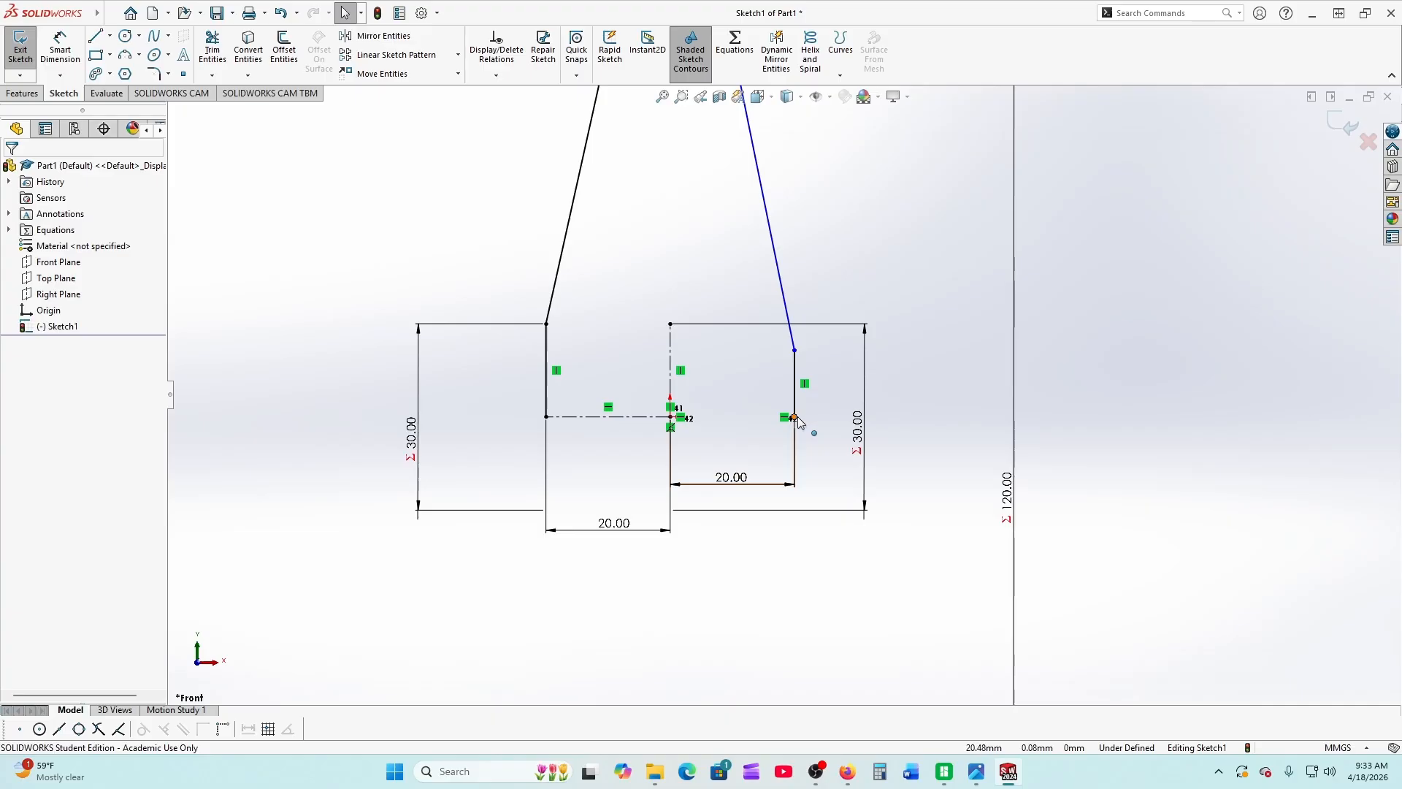
{"action": "left_click", "coordinate": [672, 418]}
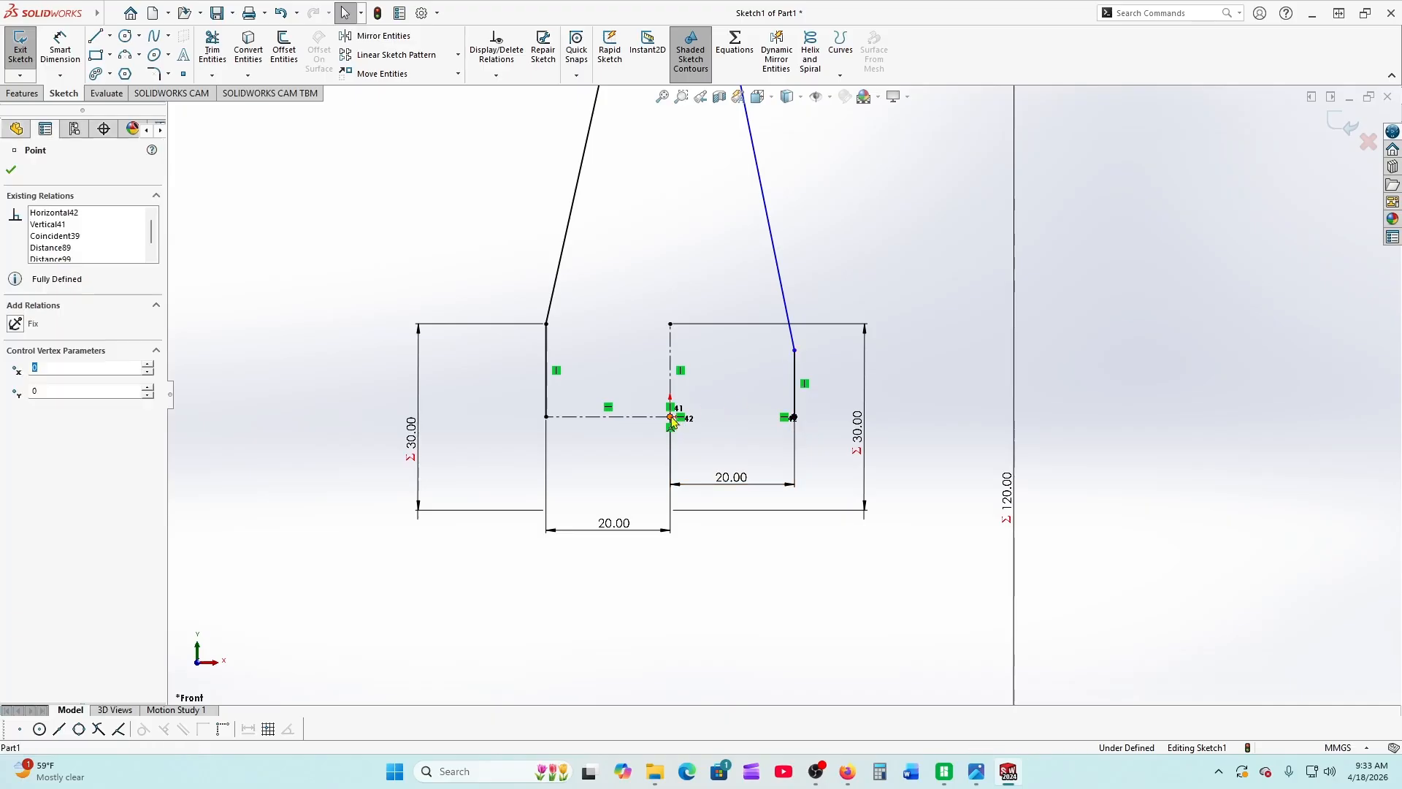
{"action": "left_click", "coordinate": [794, 352]}
{"action": "left_click", "coordinate": [11, 170]}
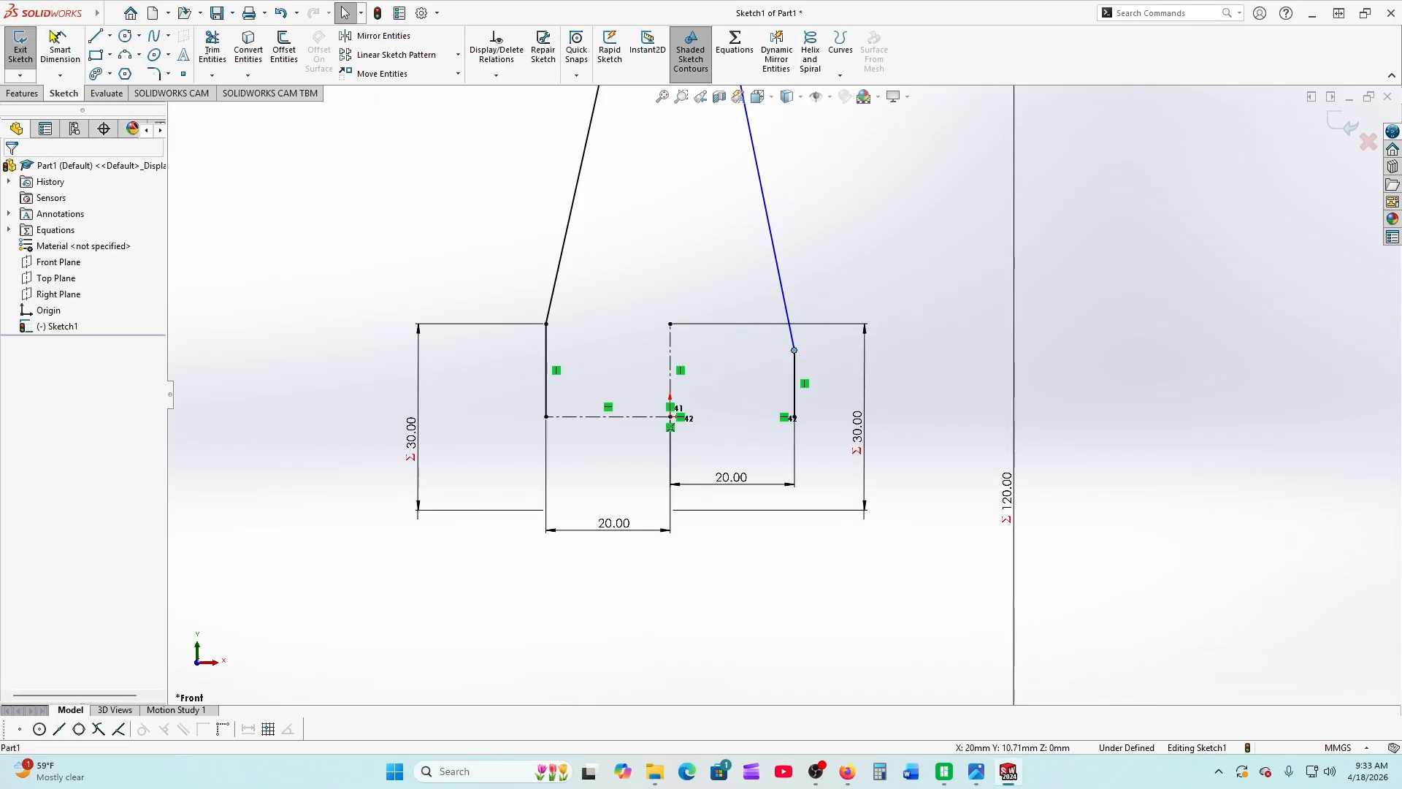
{"action": "left_click", "coordinate": [60, 45]}
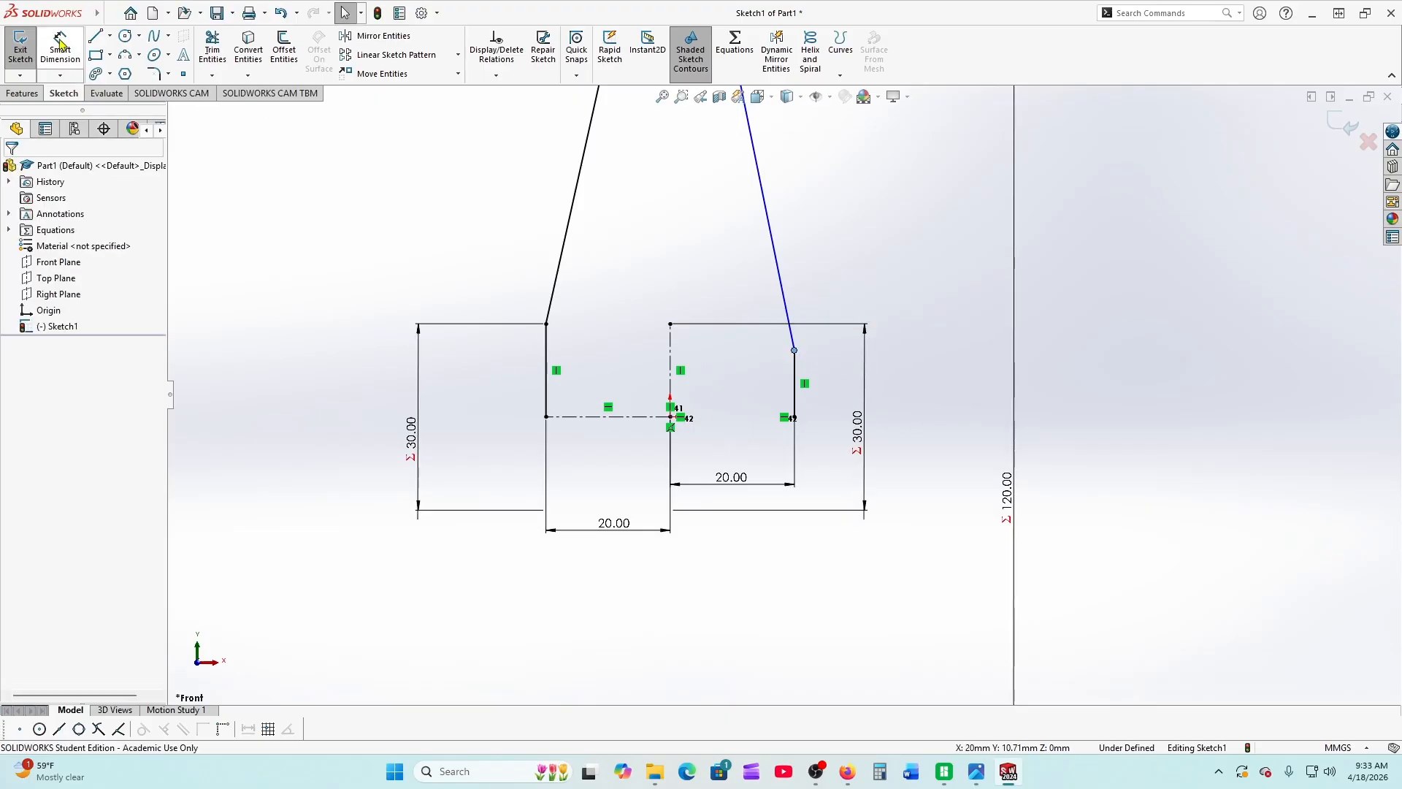
{"action": "left_click", "coordinate": [670, 417]}
{"action": "left_click", "coordinate": [795, 351]}
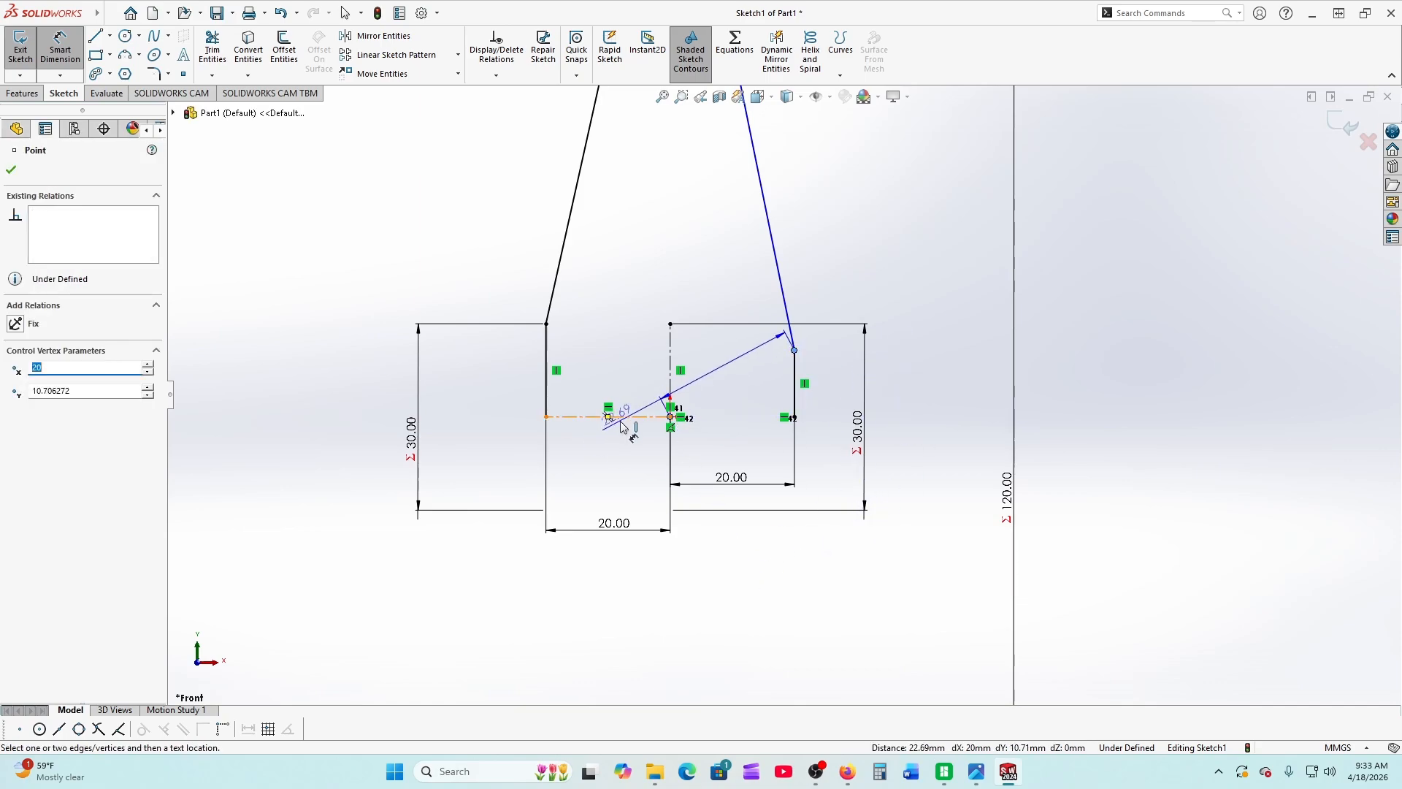
{"action": "key", "text": "Escape"}
{"action": "key", "text": "Escape"}
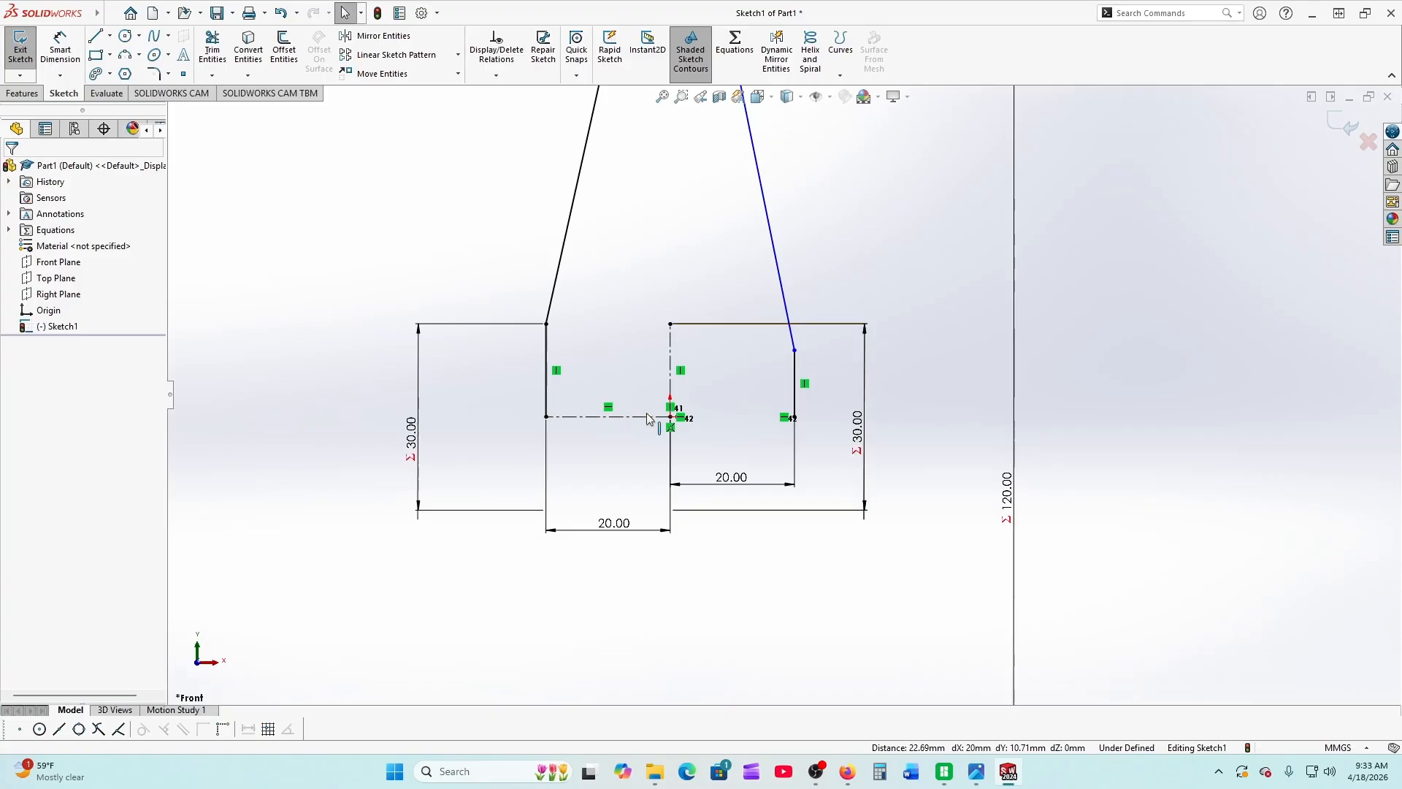
Add a doubled dimension from the right vertical line's upper endpoint about the horizontal centerline, linked to global variable D
{"action": "left_click", "coordinate": [62, 62]}
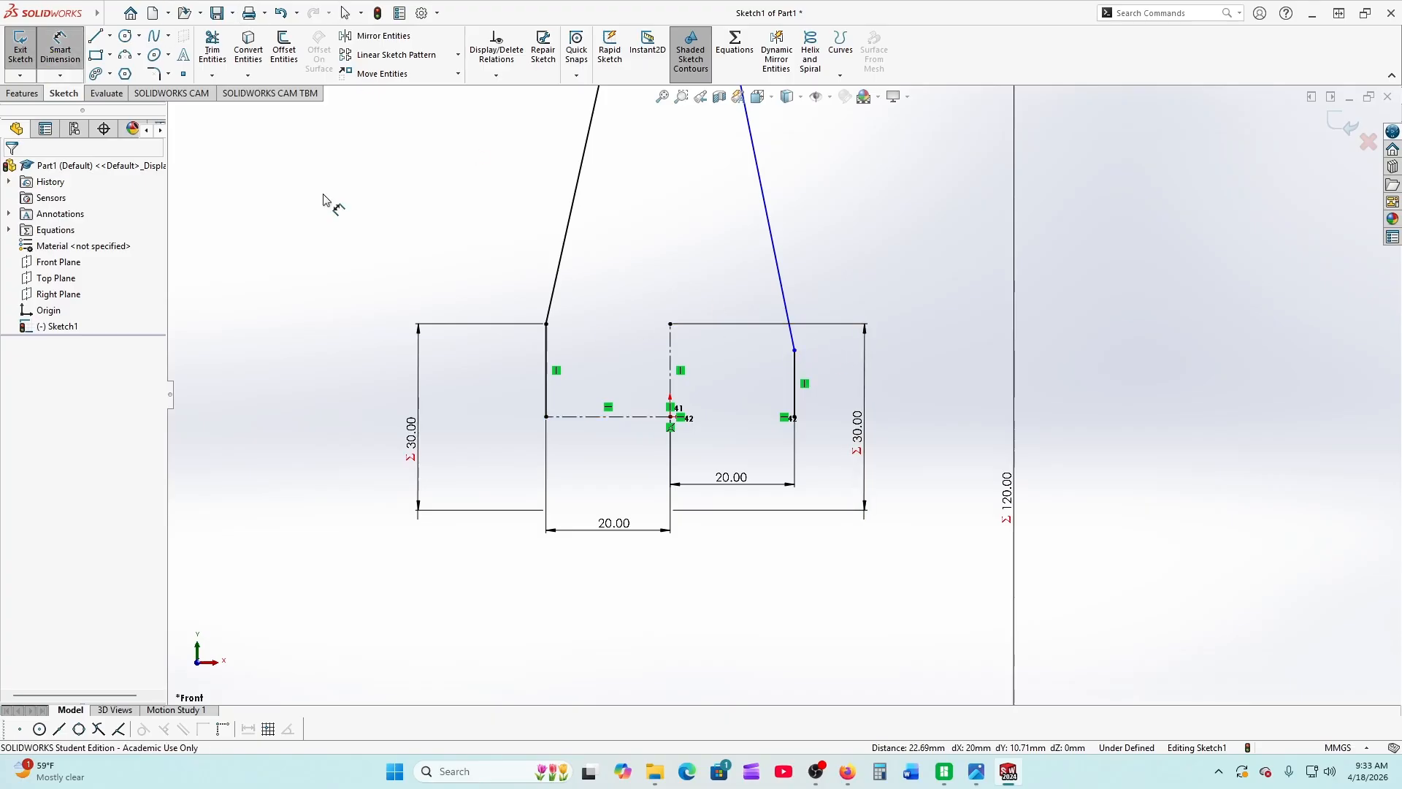
{"action": "left_click", "coordinate": [794, 351]}
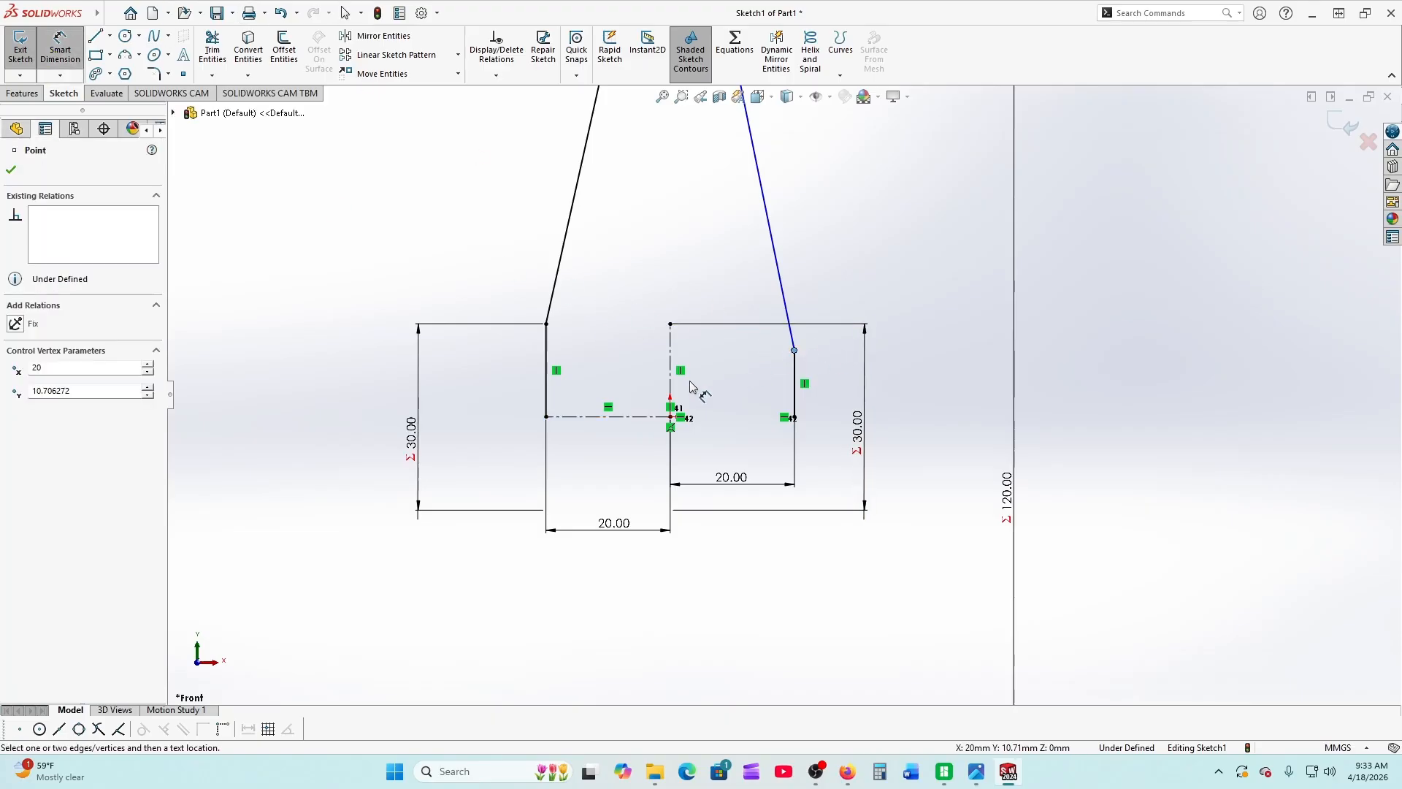
{"action": "left_click", "coordinate": [656, 418]}
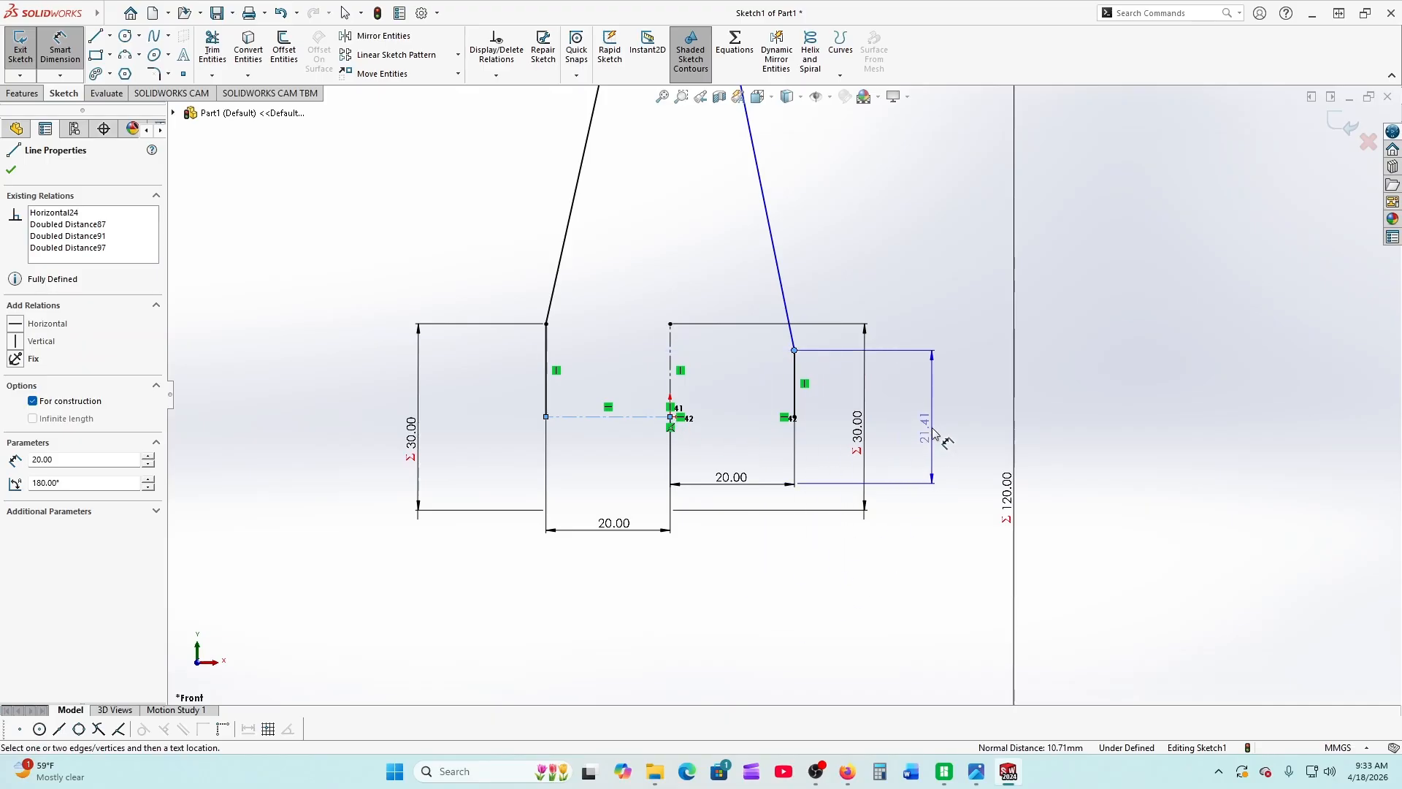
{"action": "left_click", "coordinate": [936, 432]}
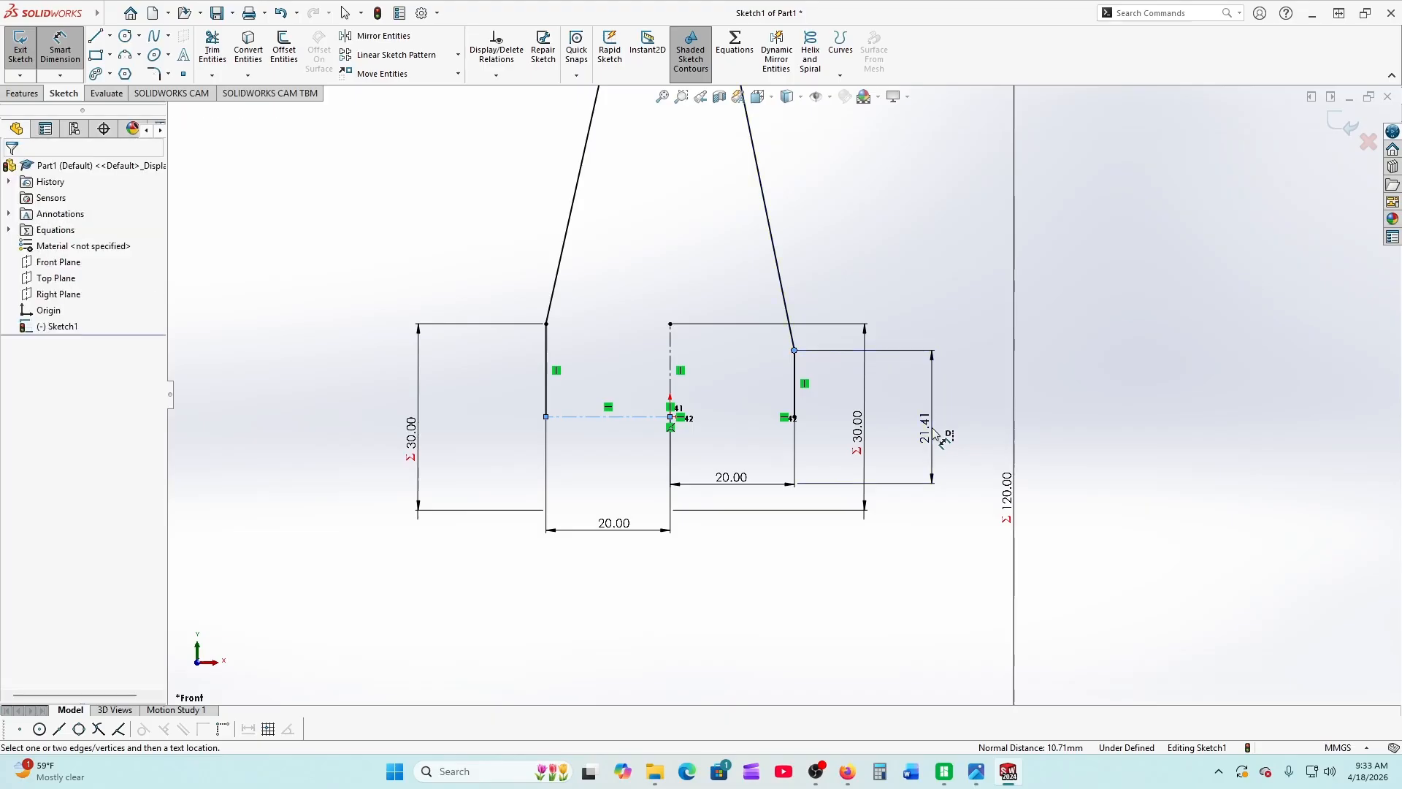
{"action": "type", "text": "="}
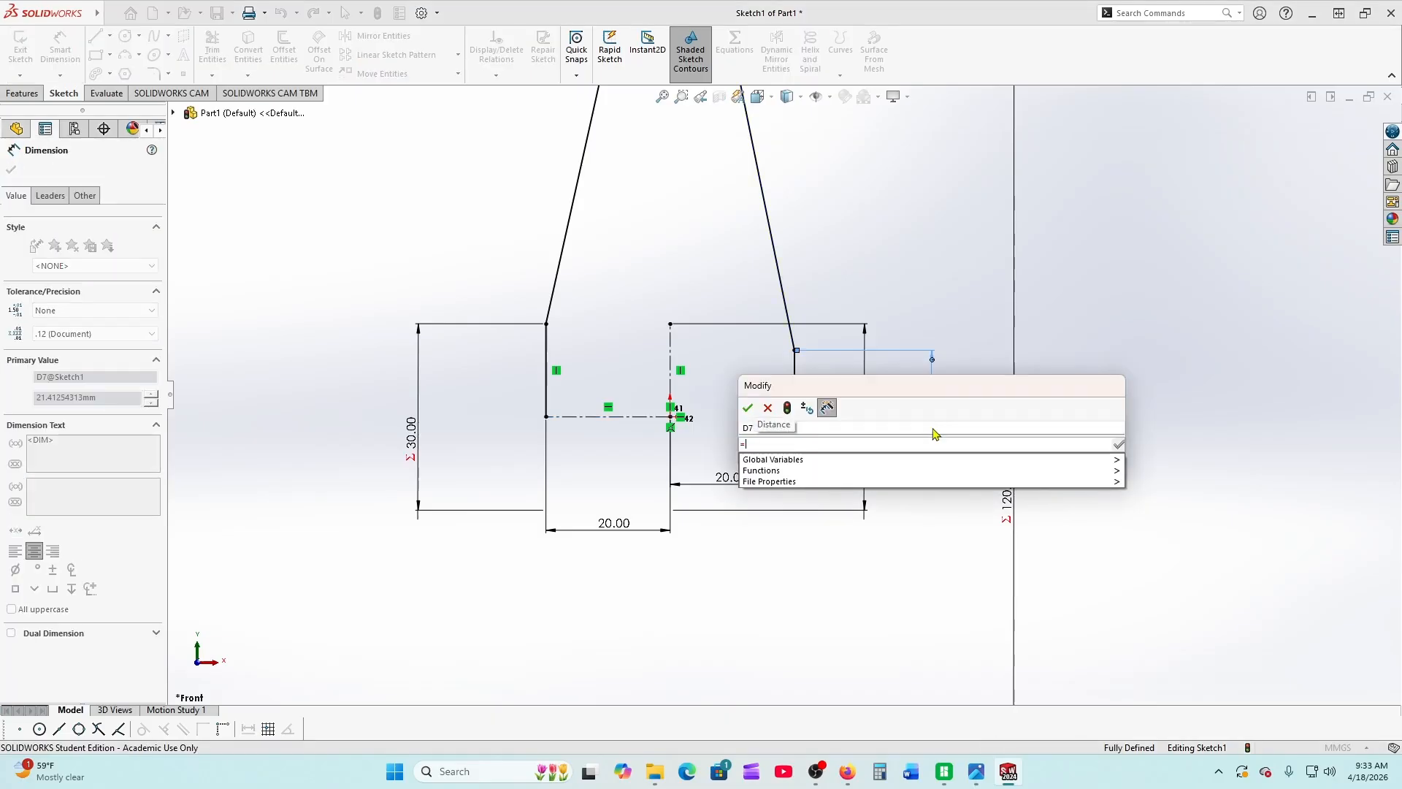
{"action": "mouse_move", "coordinate": [1096, 459]}
{"action": "left_click", "coordinate": [1160, 509]}
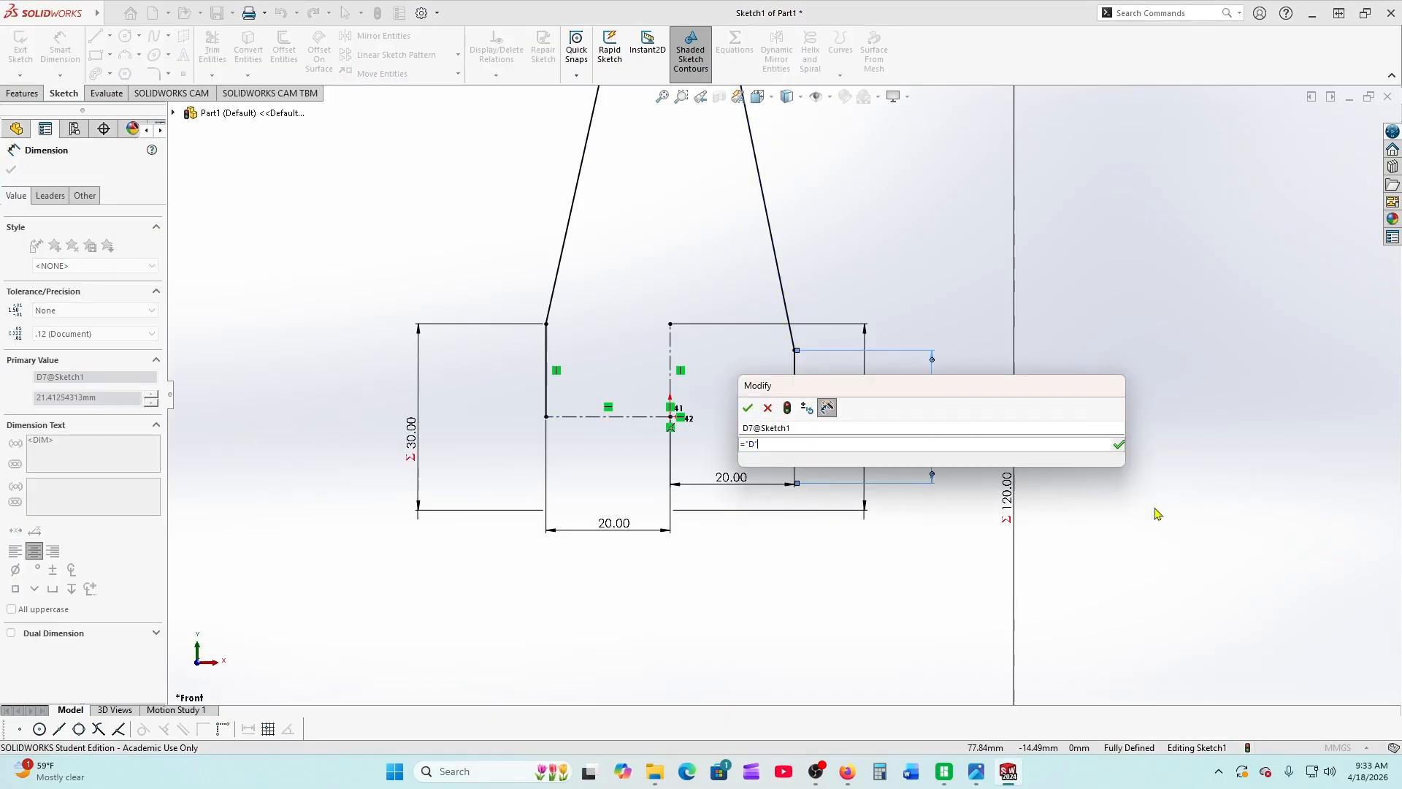
{"action": "left_click", "coordinate": [748, 408]}
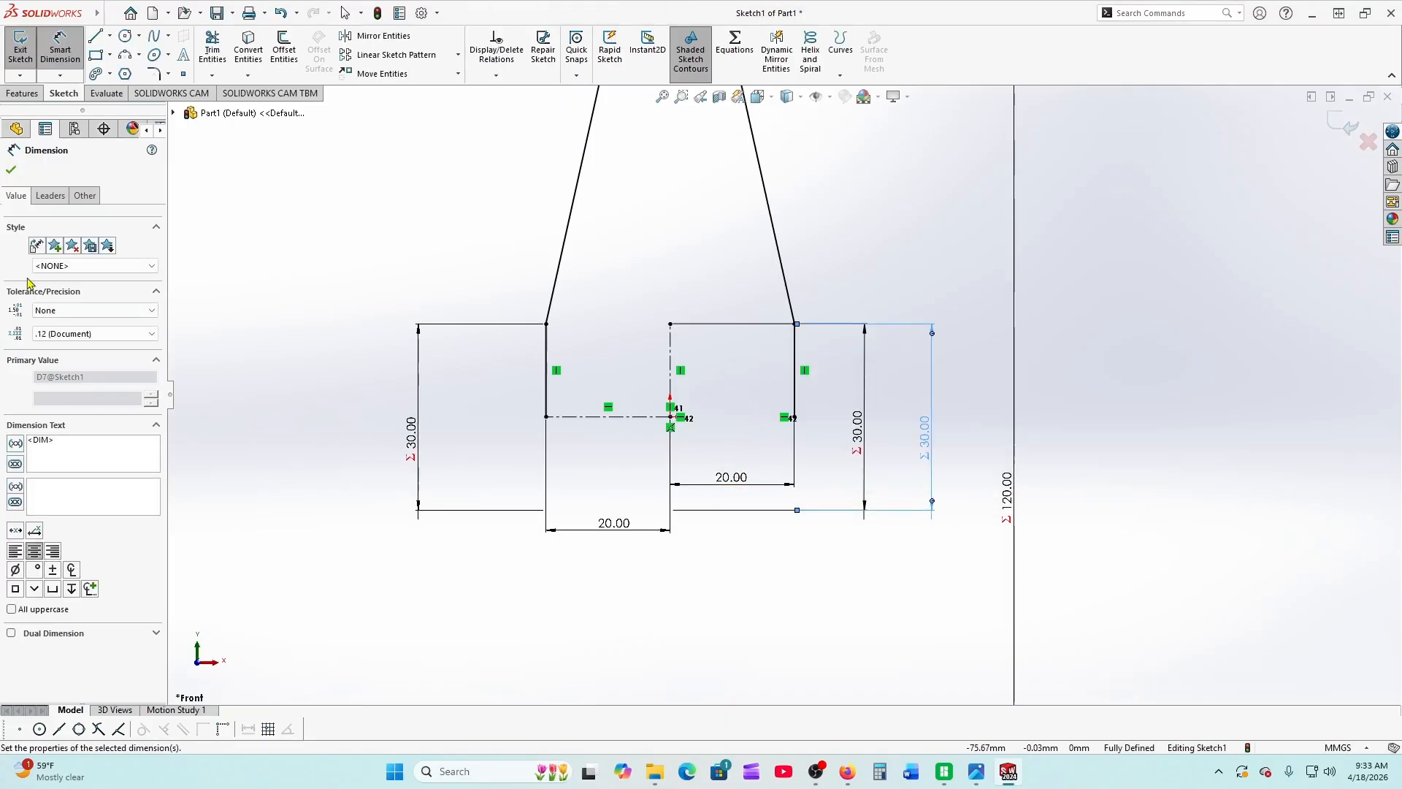
{"action": "left_click", "coordinate": [12, 168]}
{"action": "key", "text": "f"}
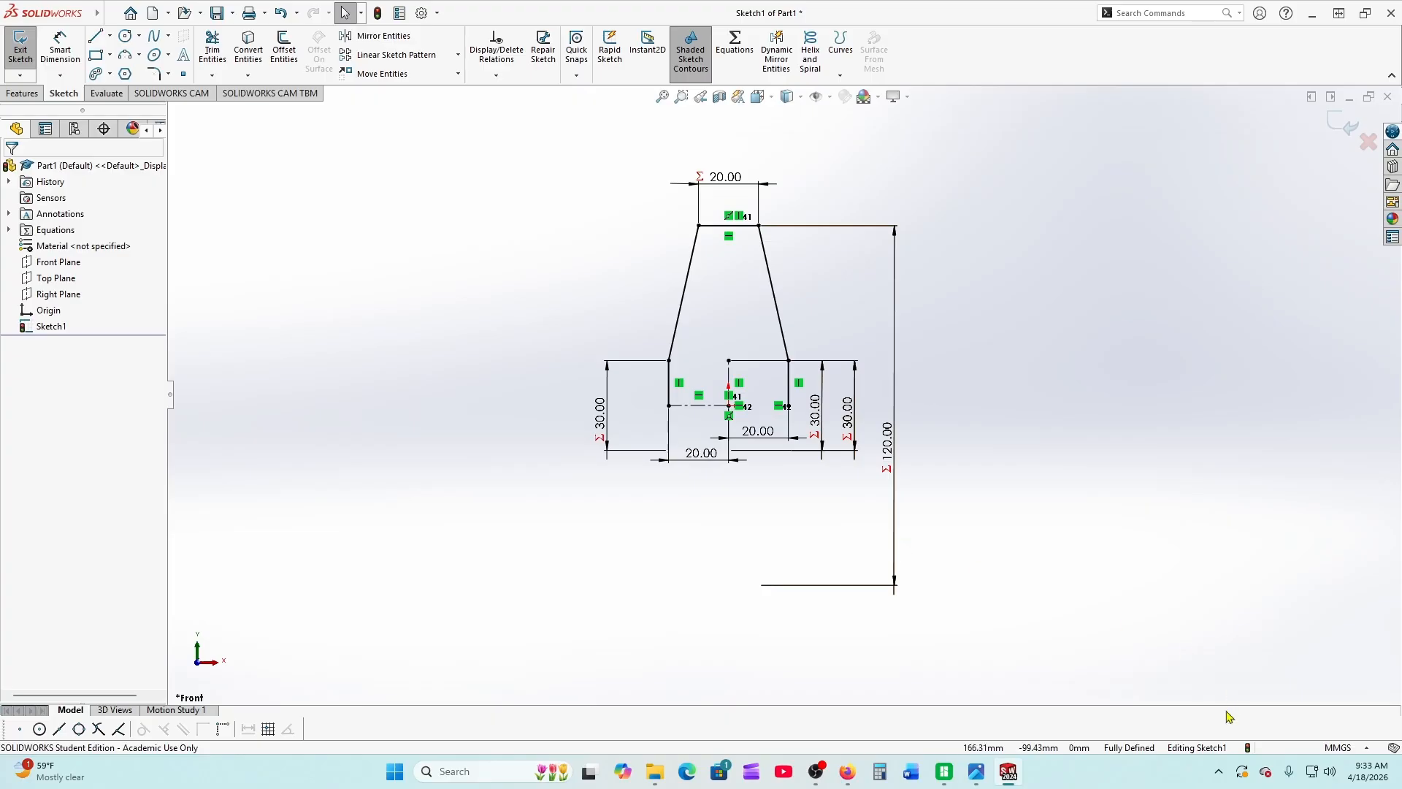
{"action": "scroll", "coordinate": [752, 347], "scroll_direction": "down", "scroll_amount": 5}
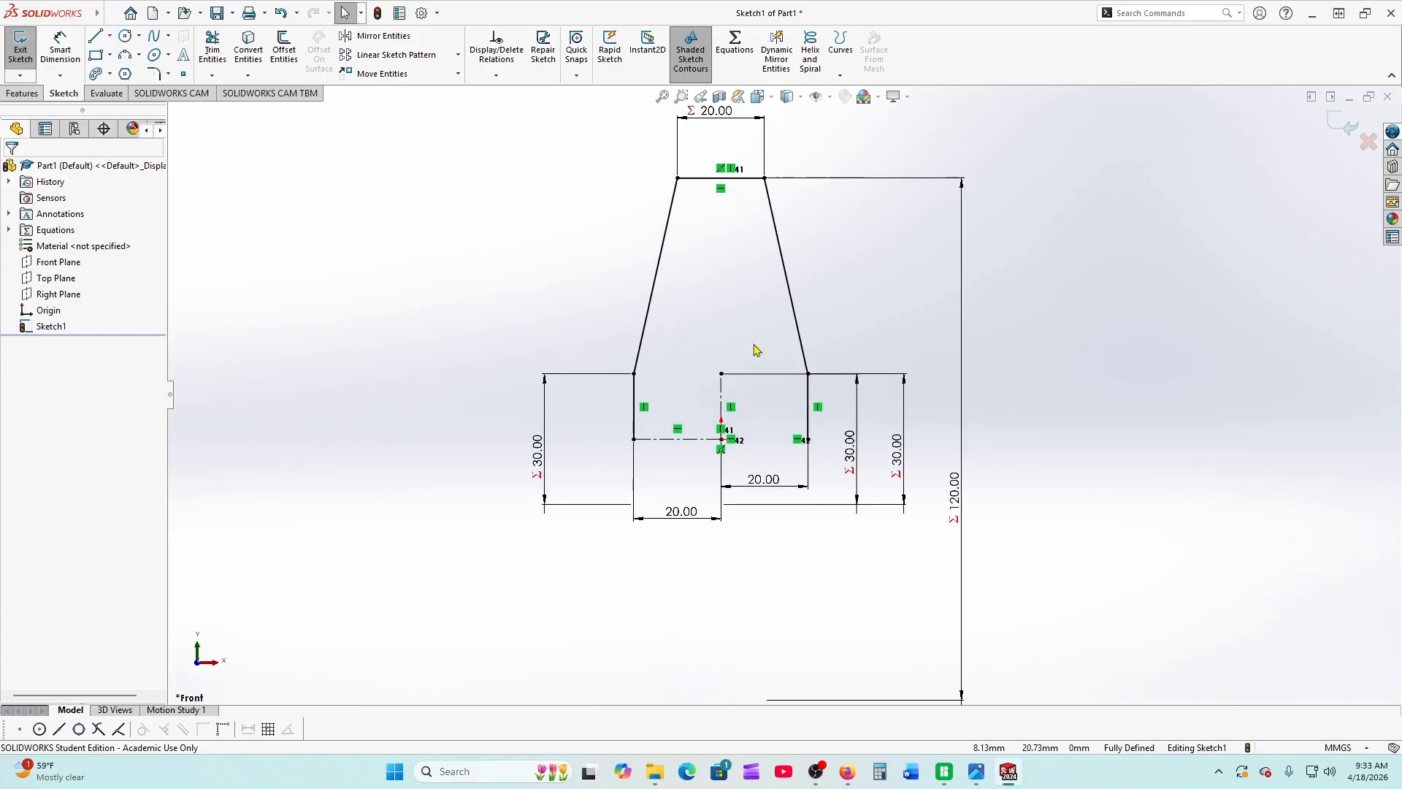
{"action": "key", "text": "z"}
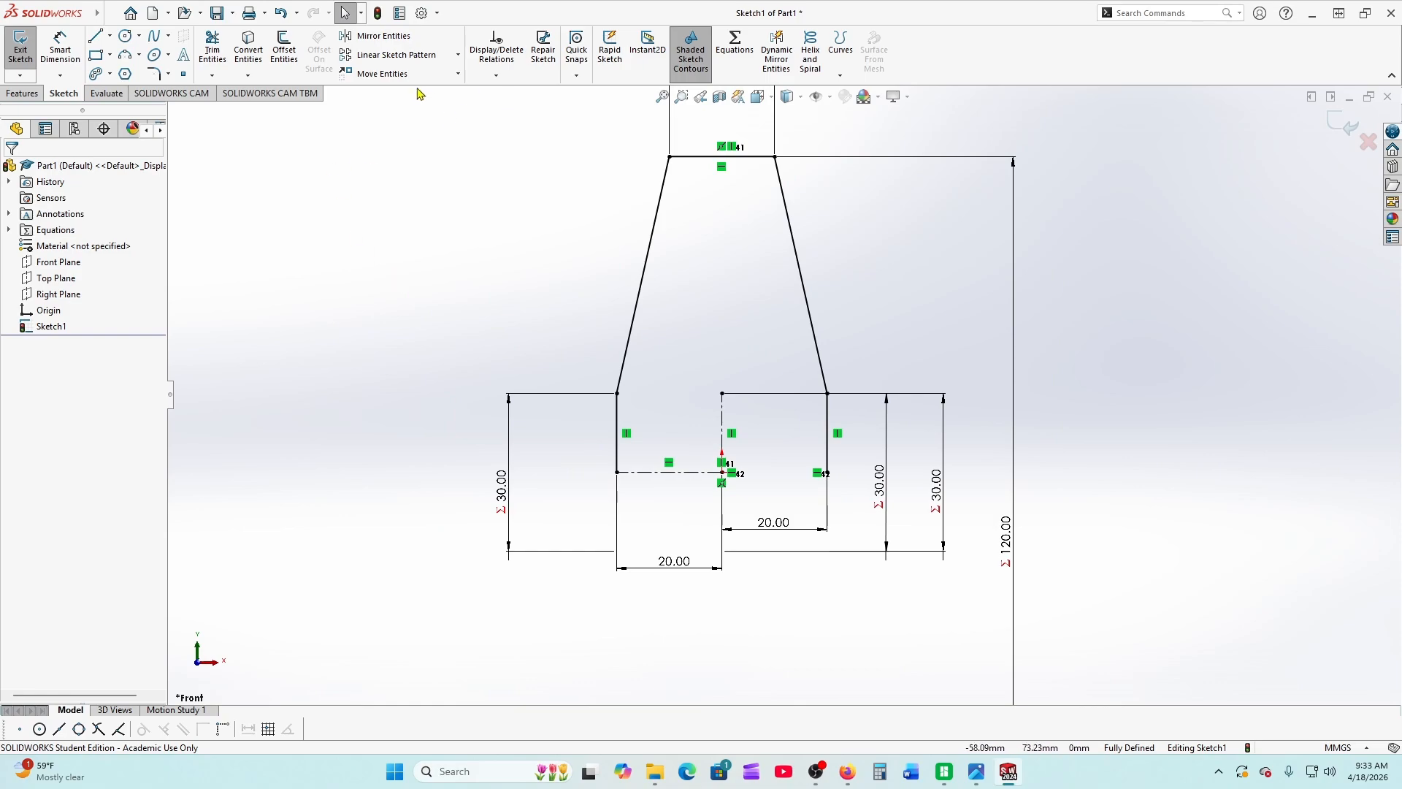
Mirror the outline's two vertical lines, two slanted lines and top line about the horizontal centerline to close the profile
{"action": "left_click", "coordinate": [381, 35]}
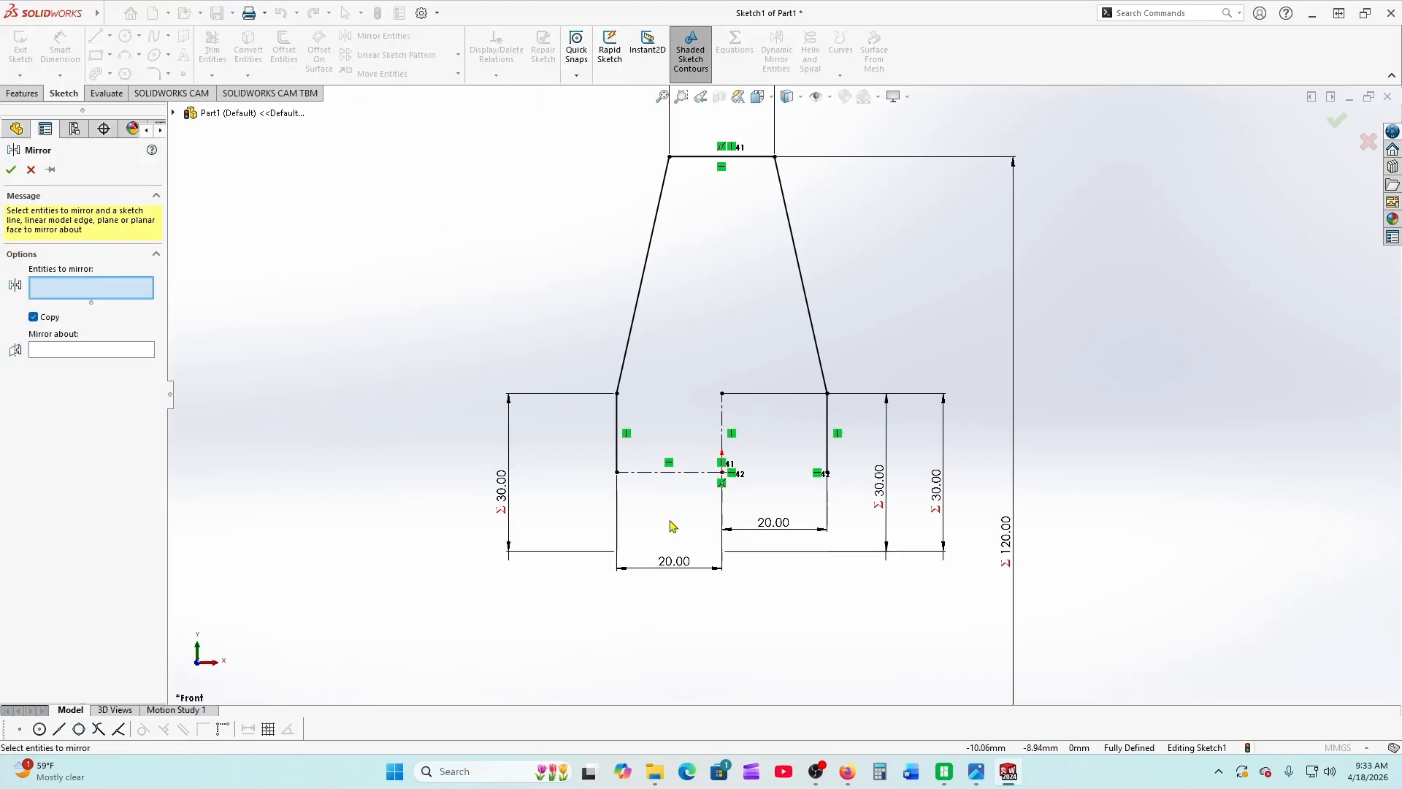
{"action": "left_click", "coordinate": [618, 461]}
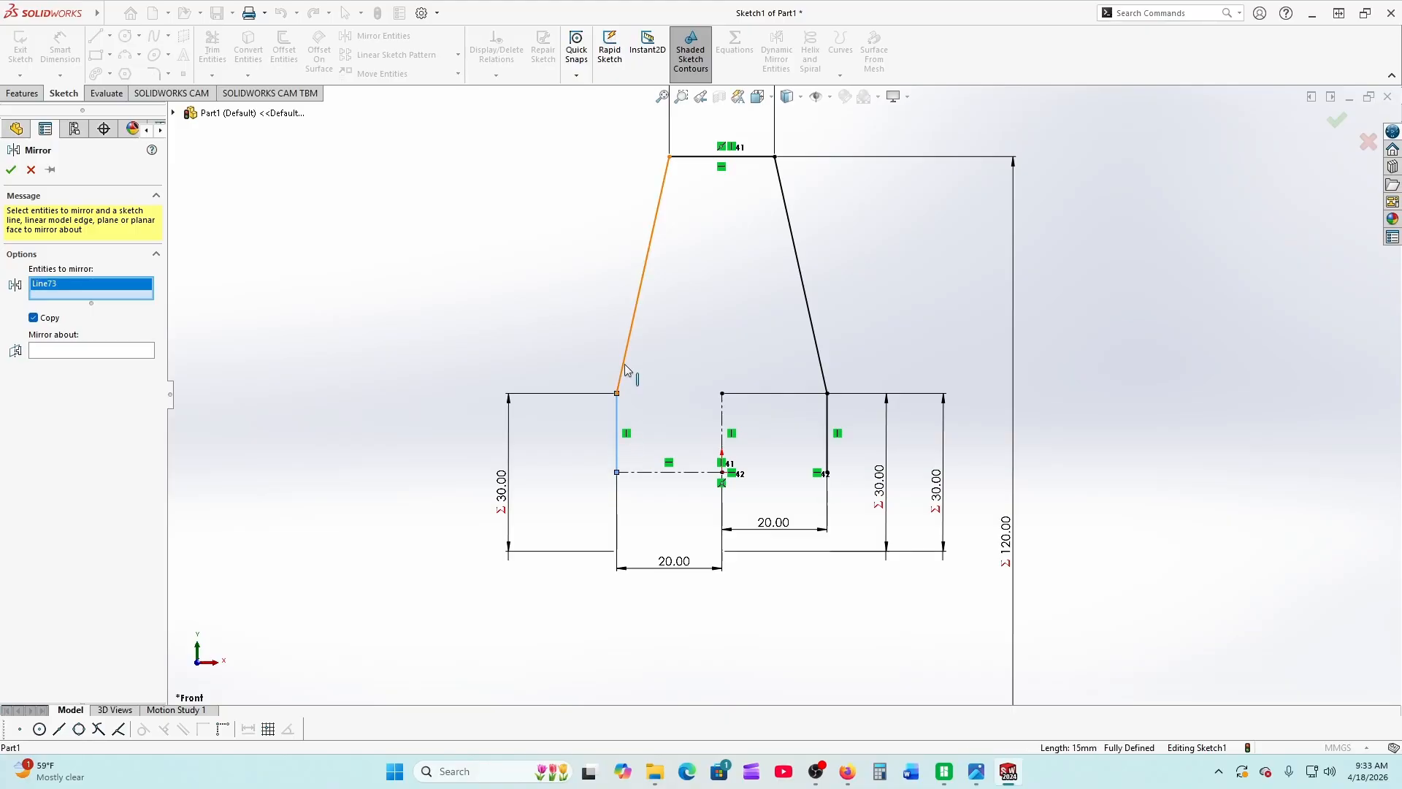
{"action": "left_click", "coordinate": [624, 368]}
{"action": "left_click", "coordinate": [701, 162]}
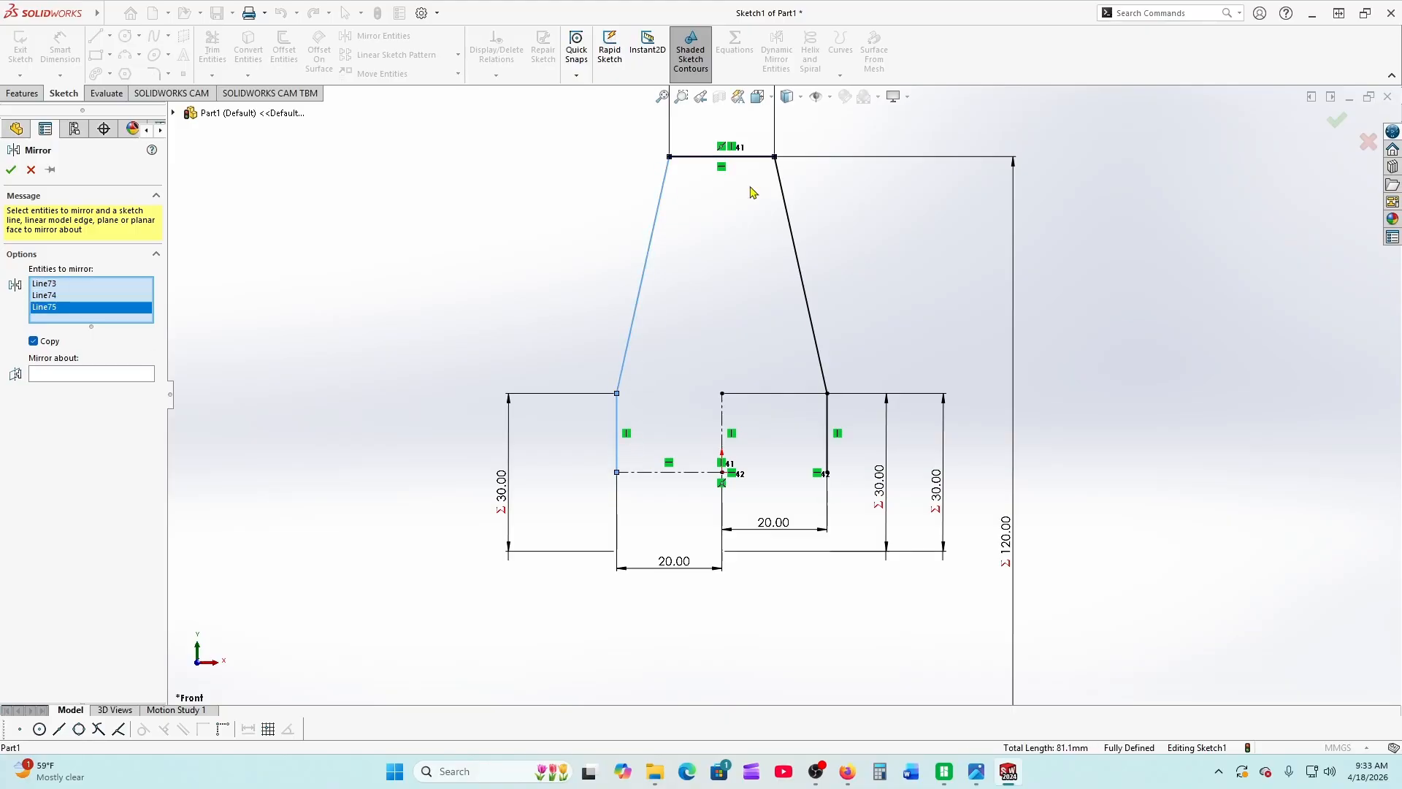
{"action": "left_click", "coordinate": [794, 234]}
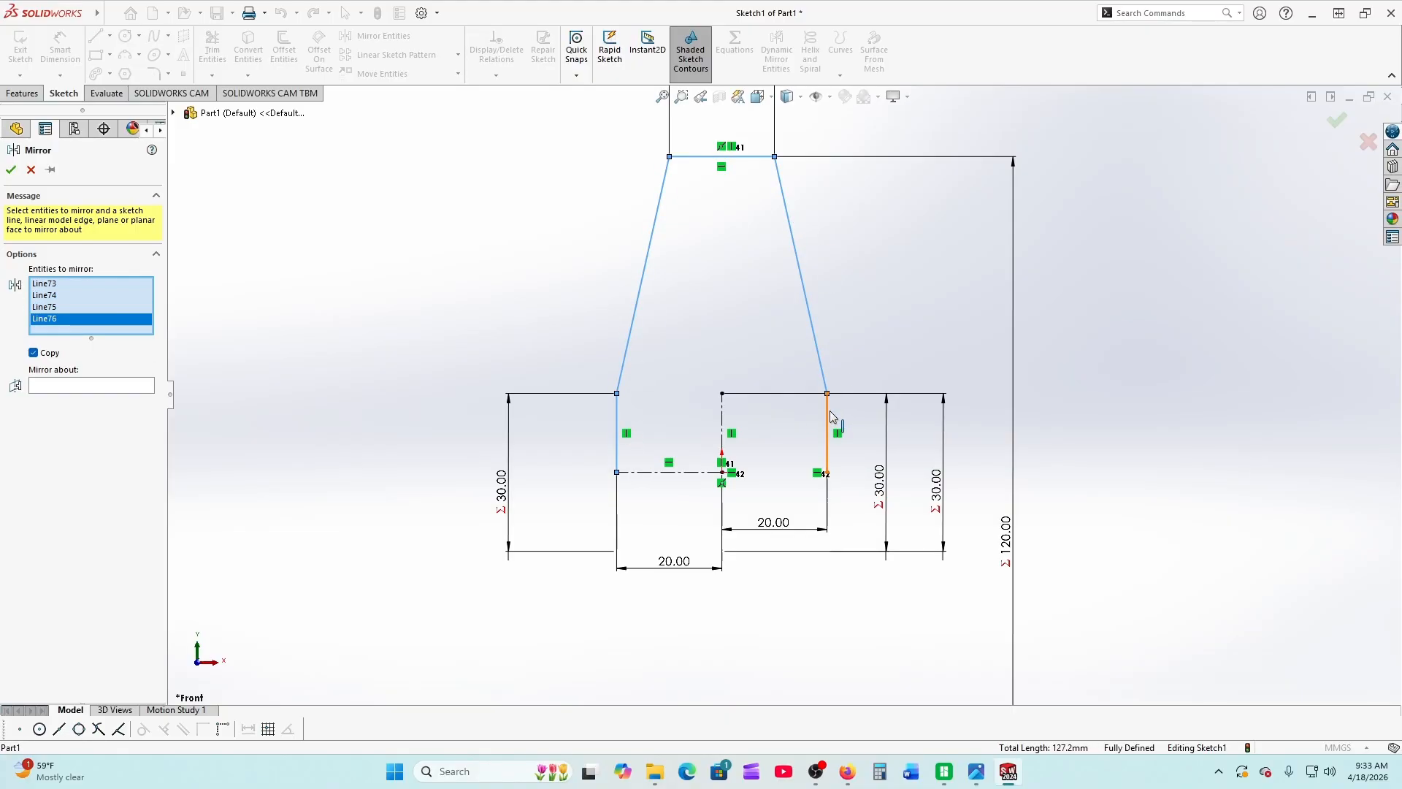
{"action": "left_click", "coordinate": [830, 414]}
{"action": "left_click", "coordinate": [114, 400]}
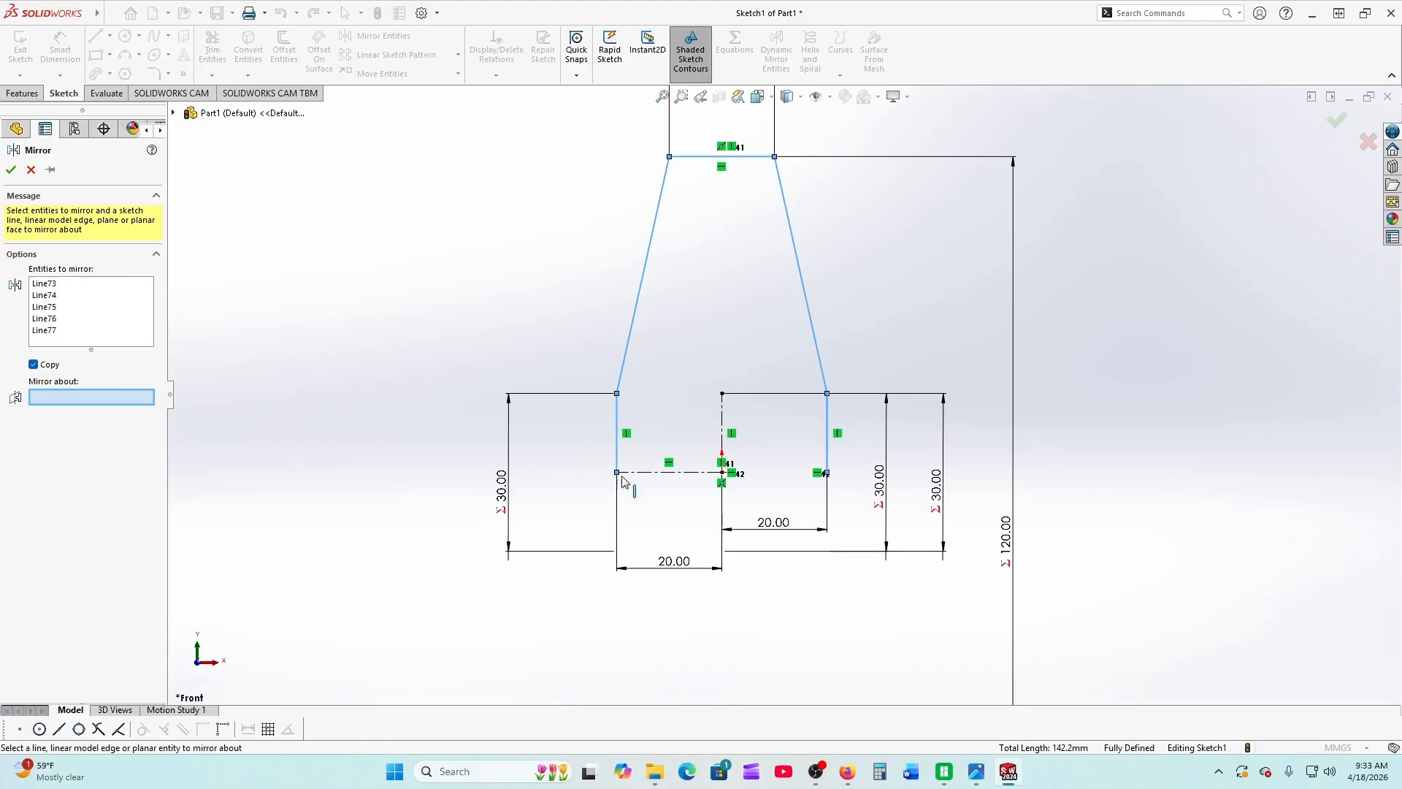
{"action": "left_click", "coordinate": [653, 474]}
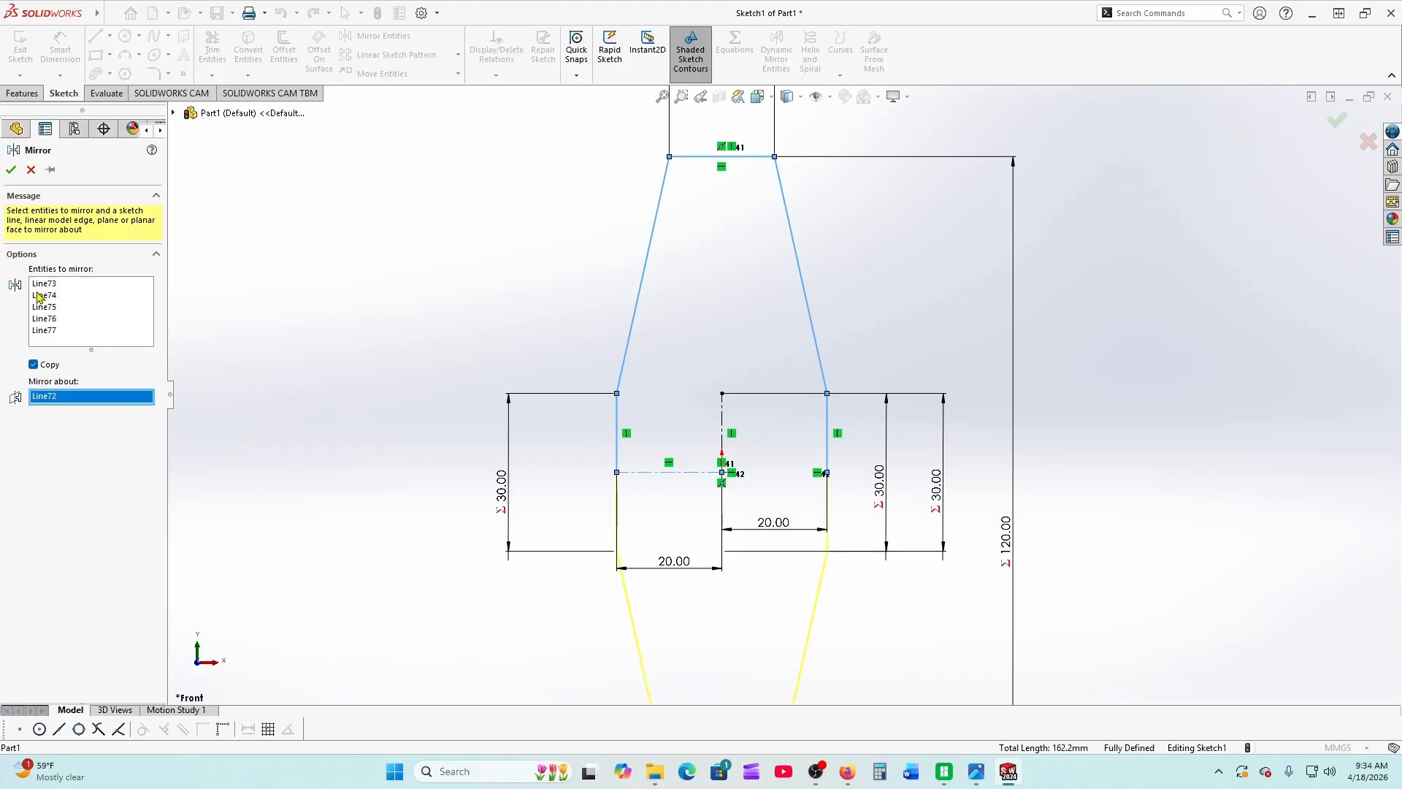
{"action": "left_click", "coordinate": [11, 169]}
{"action": "key", "text": "f"}
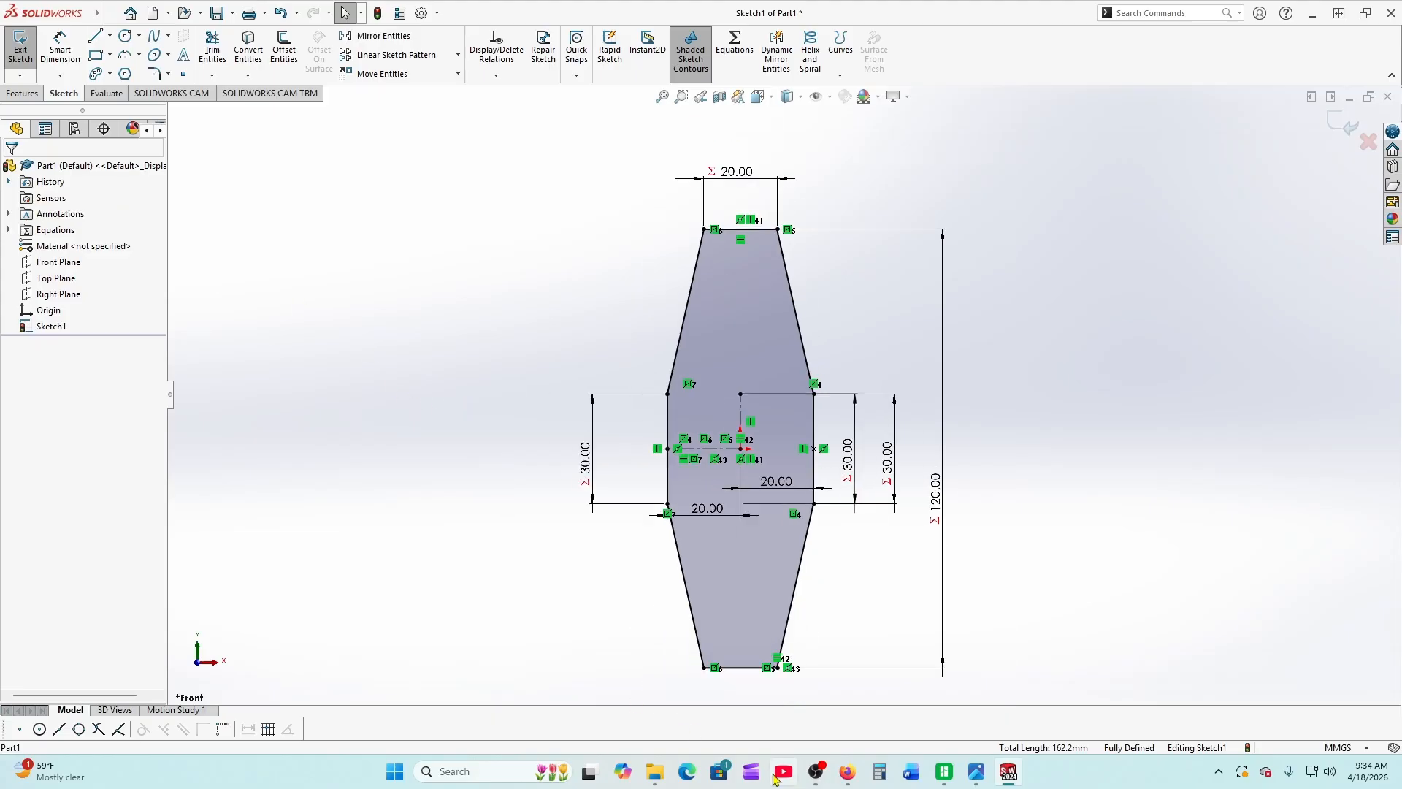
Check the PDF drawing and start a blind boss extrusion of the closed outline with its depth set to global variable C plus 40
{"action": "left_click", "coordinate": [816, 744]}
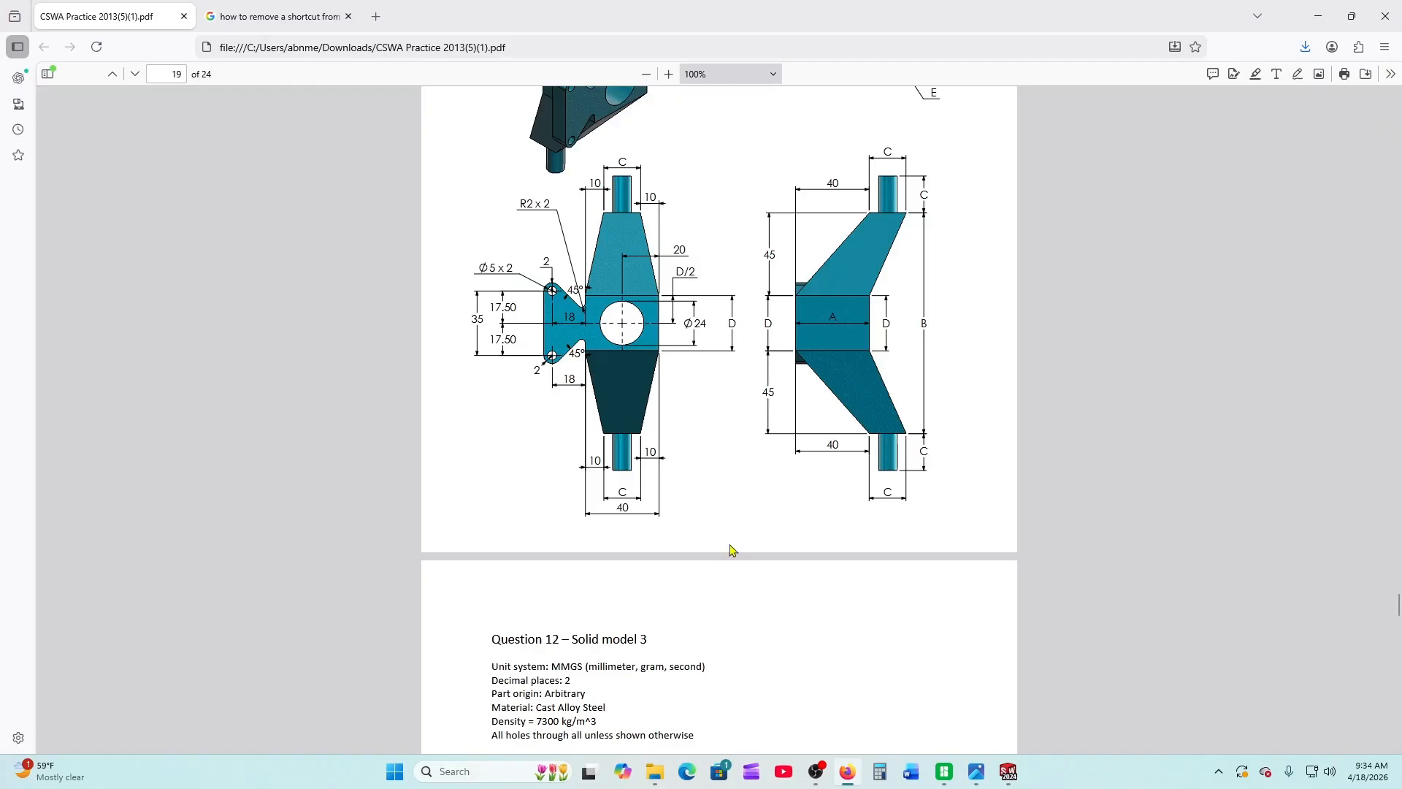
{"action": "scroll", "coordinate": [659, 342], "scroll_direction": "up", "scroll_amount": 2}
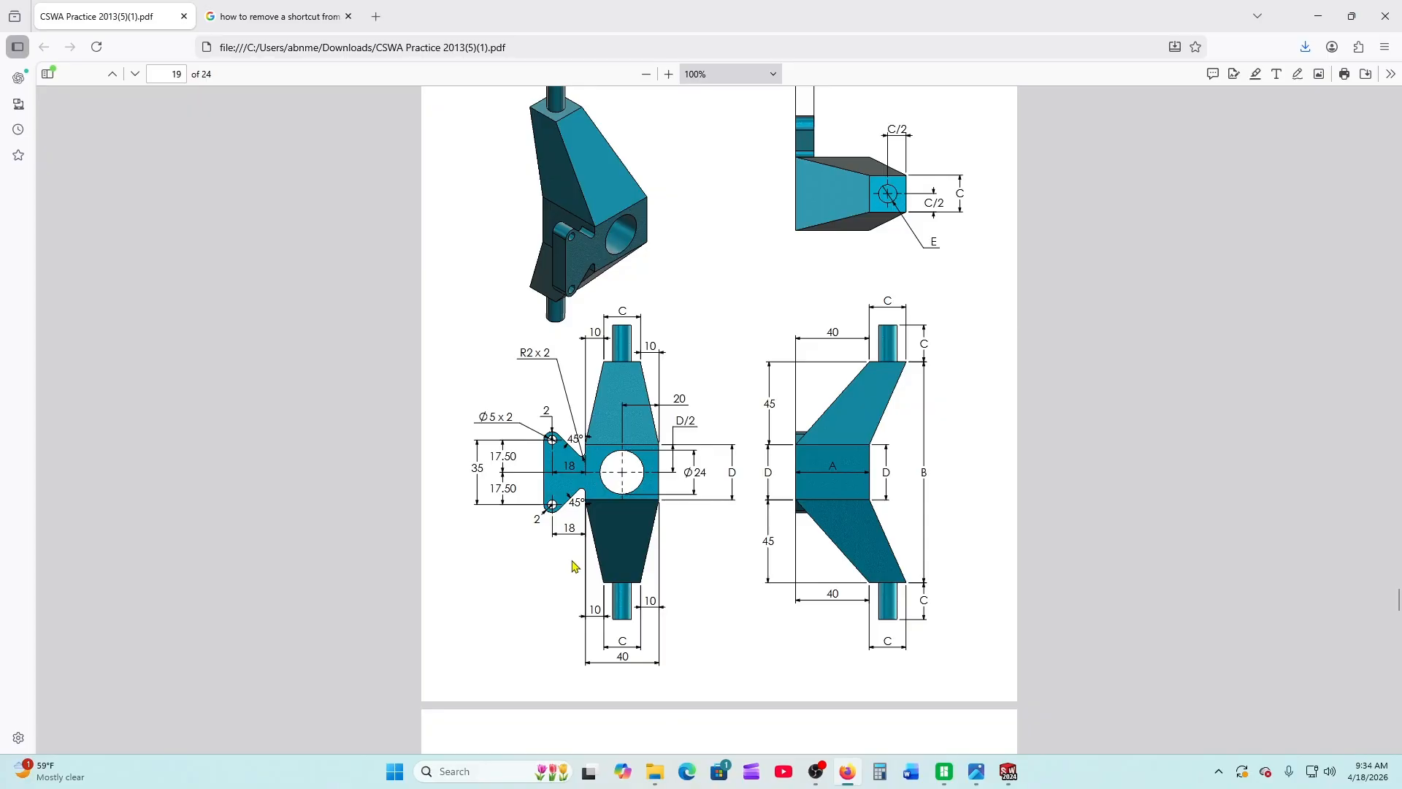
{"action": "left_click", "coordinate": [1007, 771]}
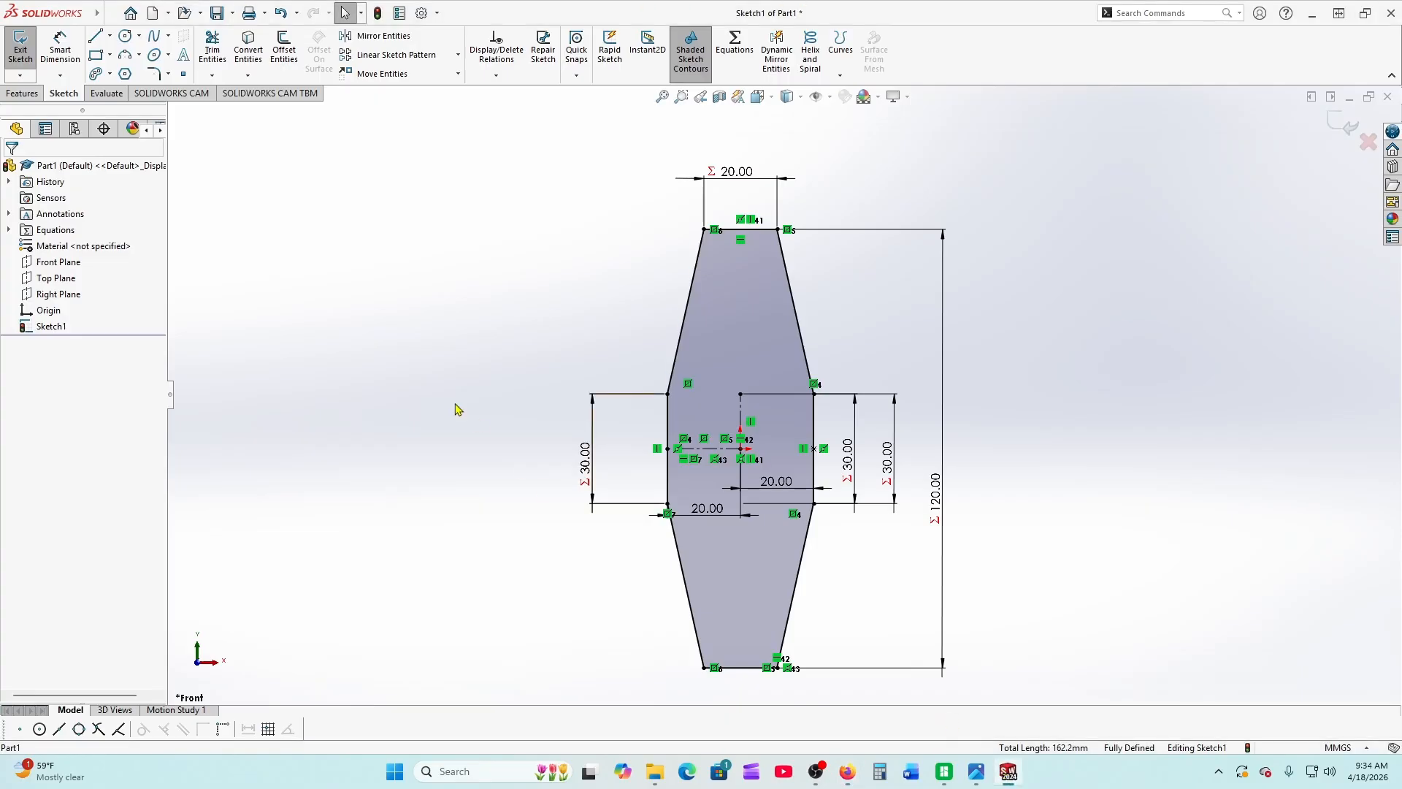
{"action": "scroll", "coordinate": [462, 408], "scroll_direction": "up", "scroll_amount": 1}
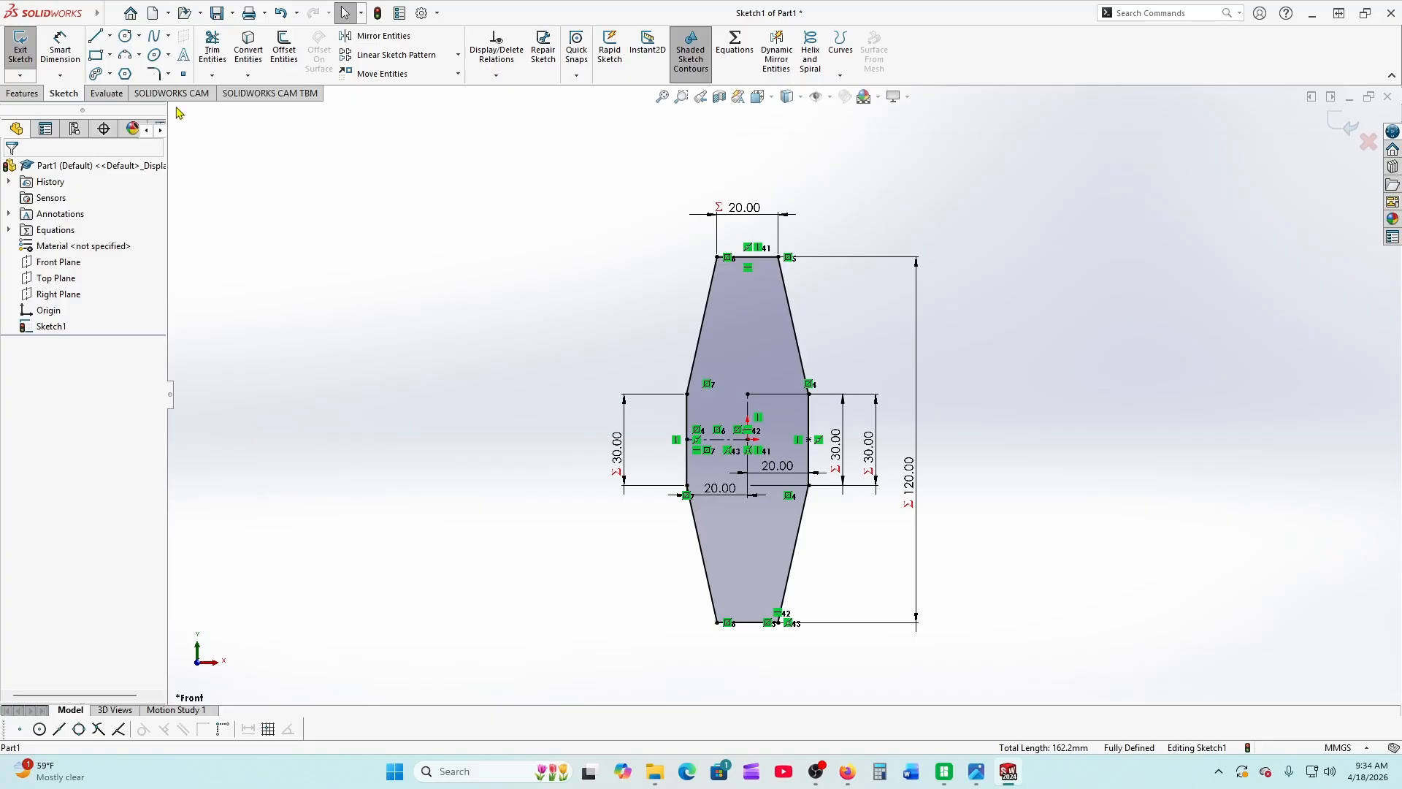
{"action": "left_click", "coordinate": [23, 94]}
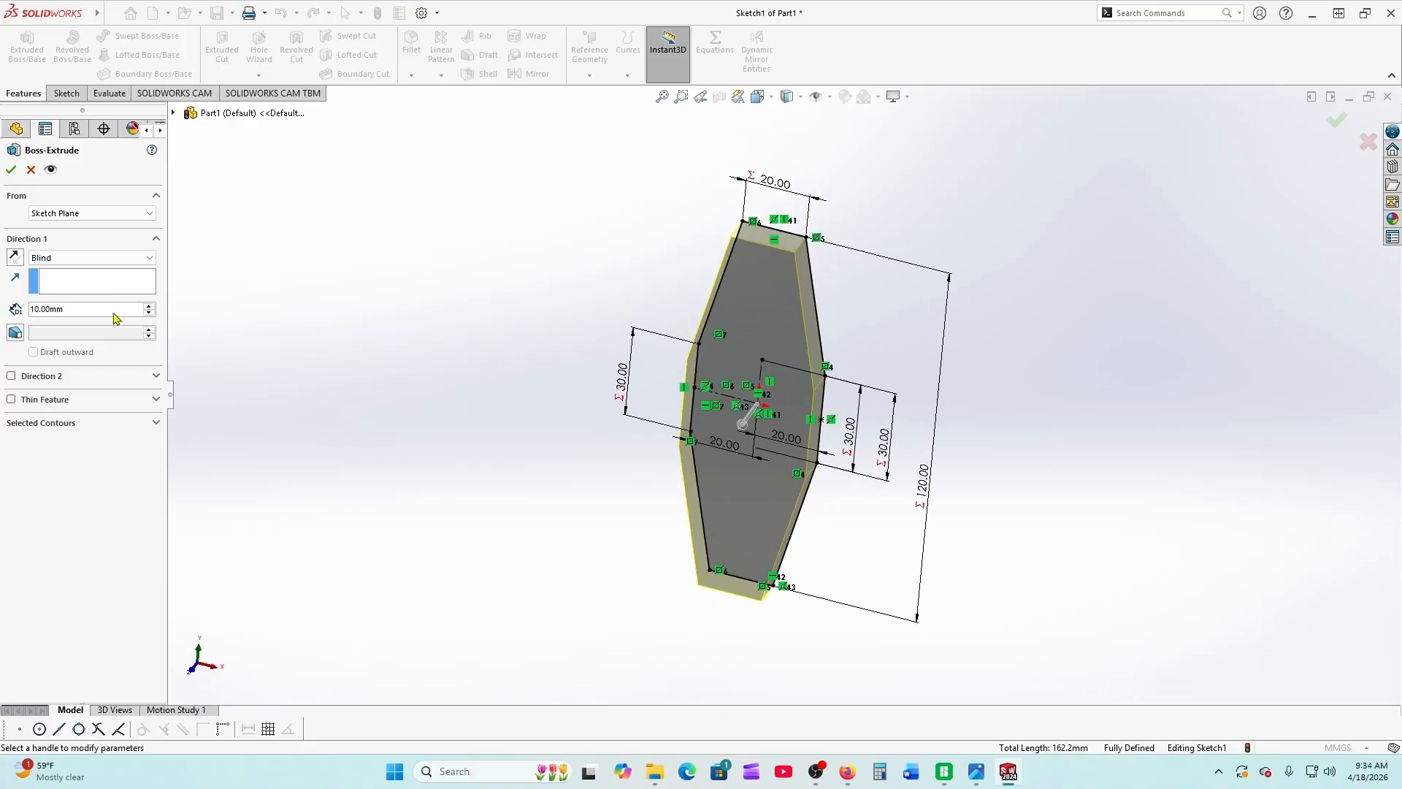
{"action": "left_click_drag", "start_coordinate": [101, 309], "coordinate": [4, 314]}
{"action": "type", "text": "="}
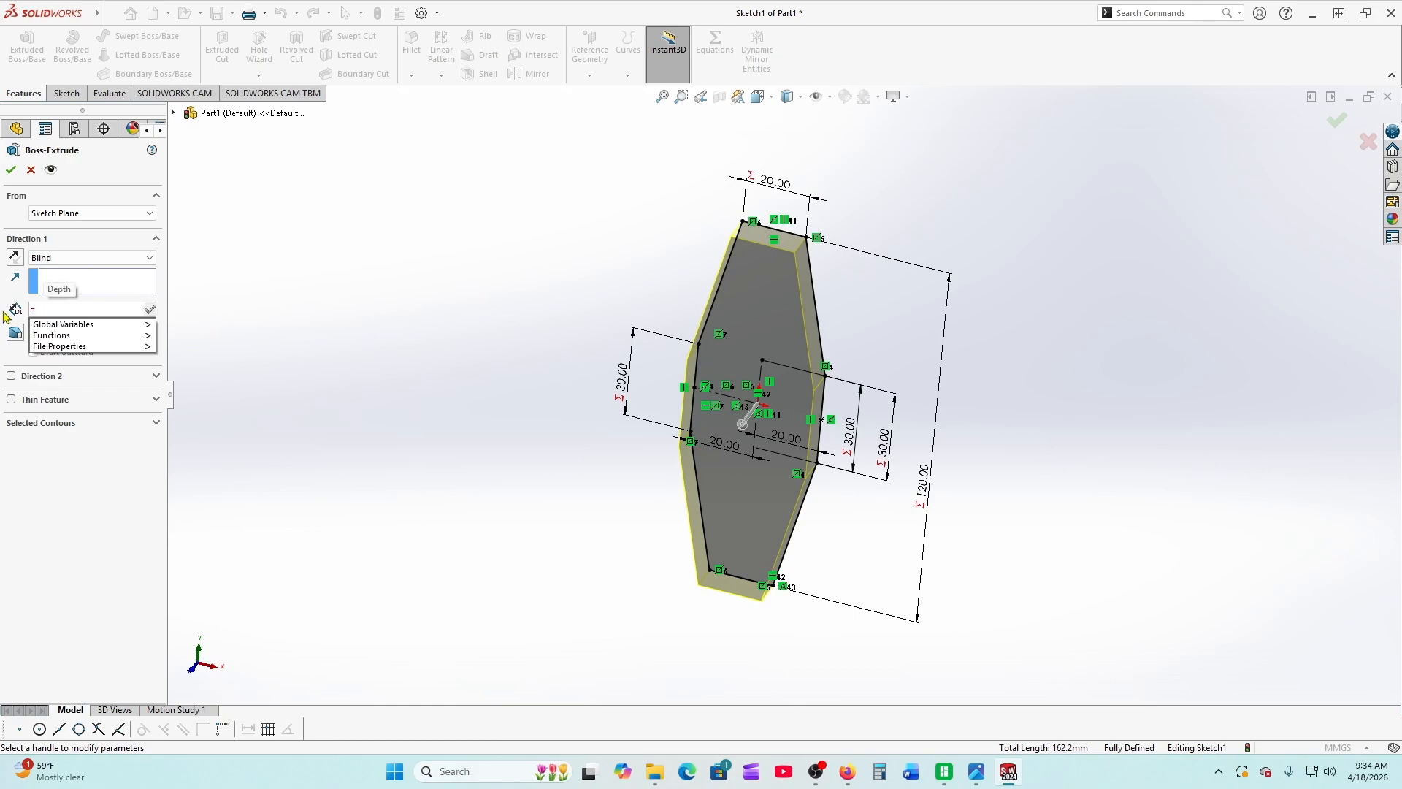
{"action": "mouse_move", "coordinate": [151, 327]}
{"action": "type", "text": "40"}
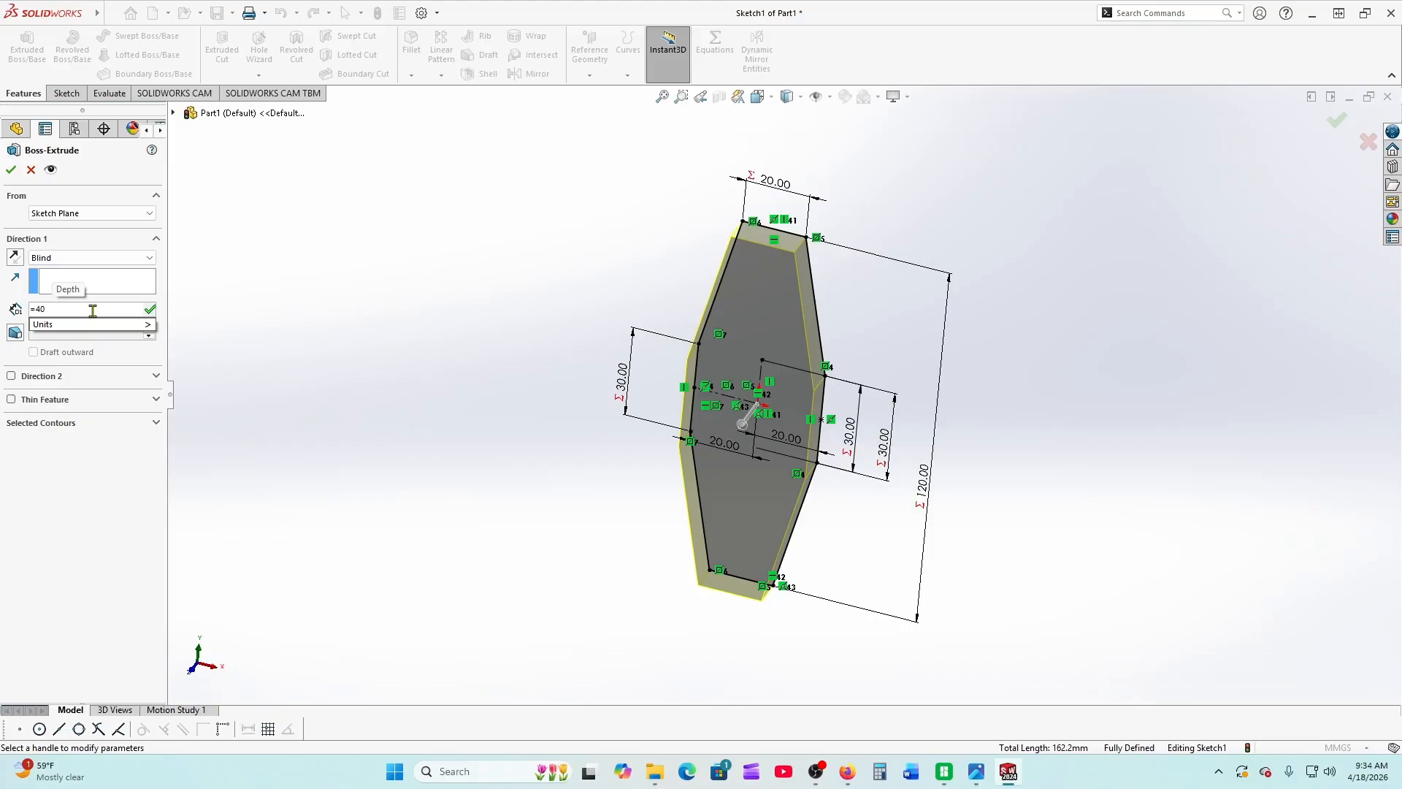
{"action": "key", "text": "BackSpace"}
{"action": "key", "text": "BackSpace"}
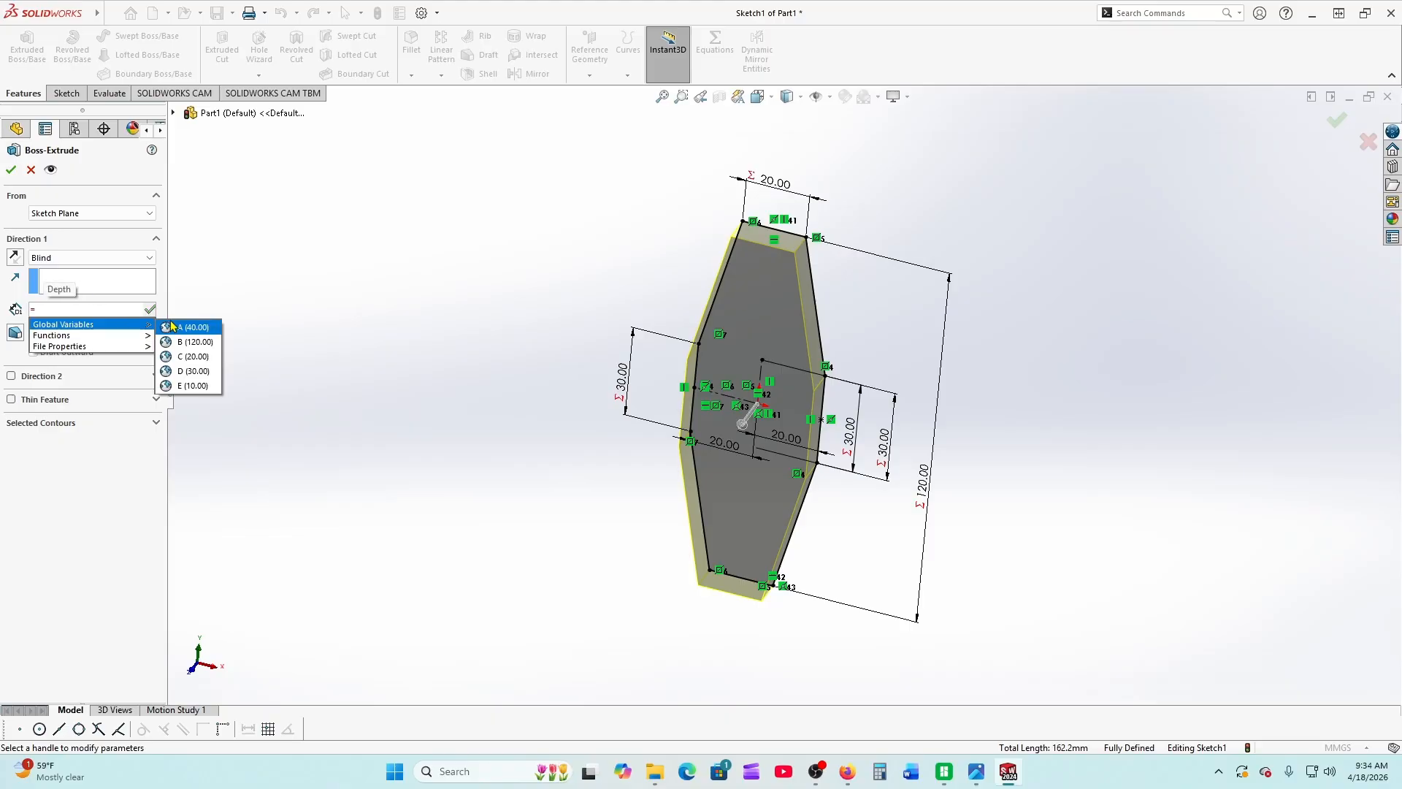
{"action": "left_click", "coordinate": [188, 359]}
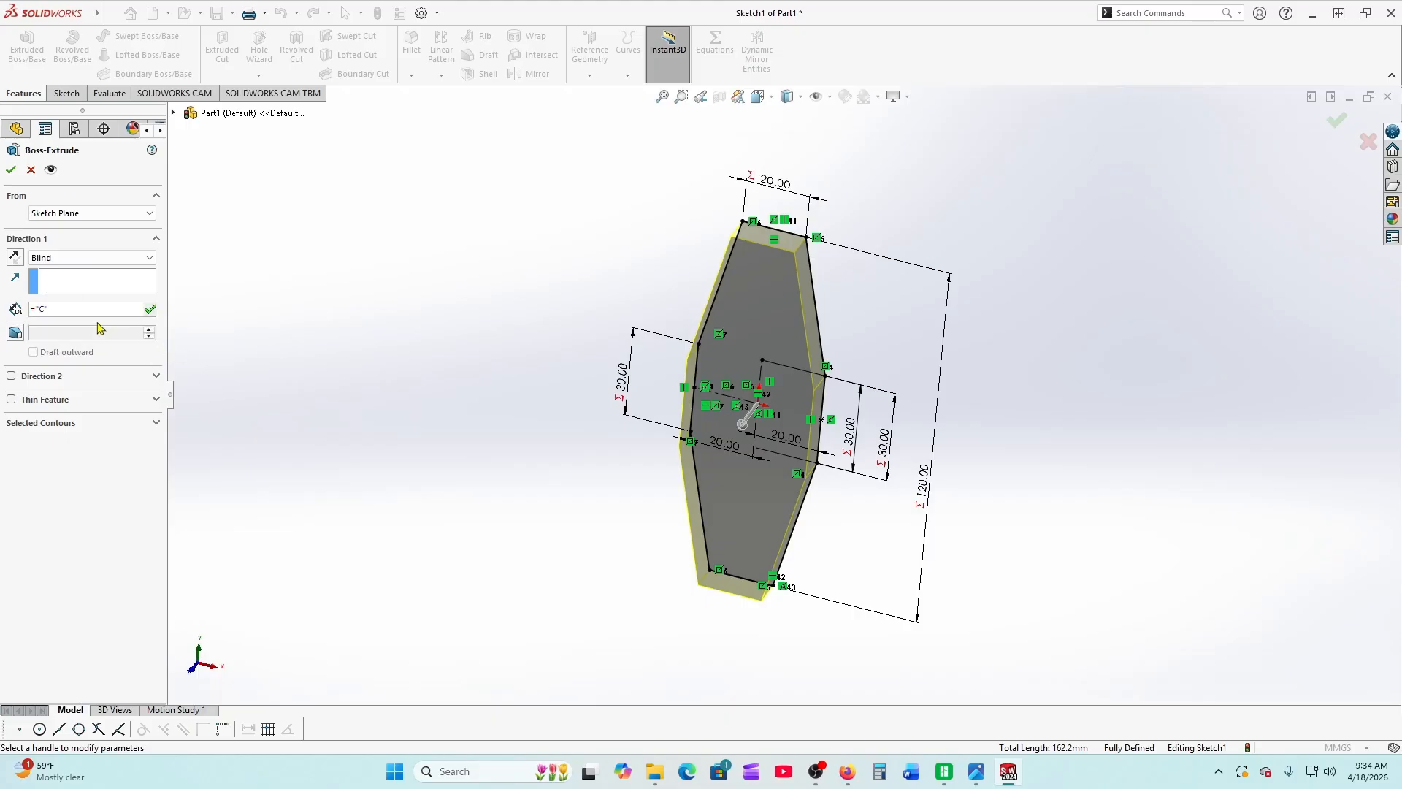
{"action": "type", "text": "+4"}
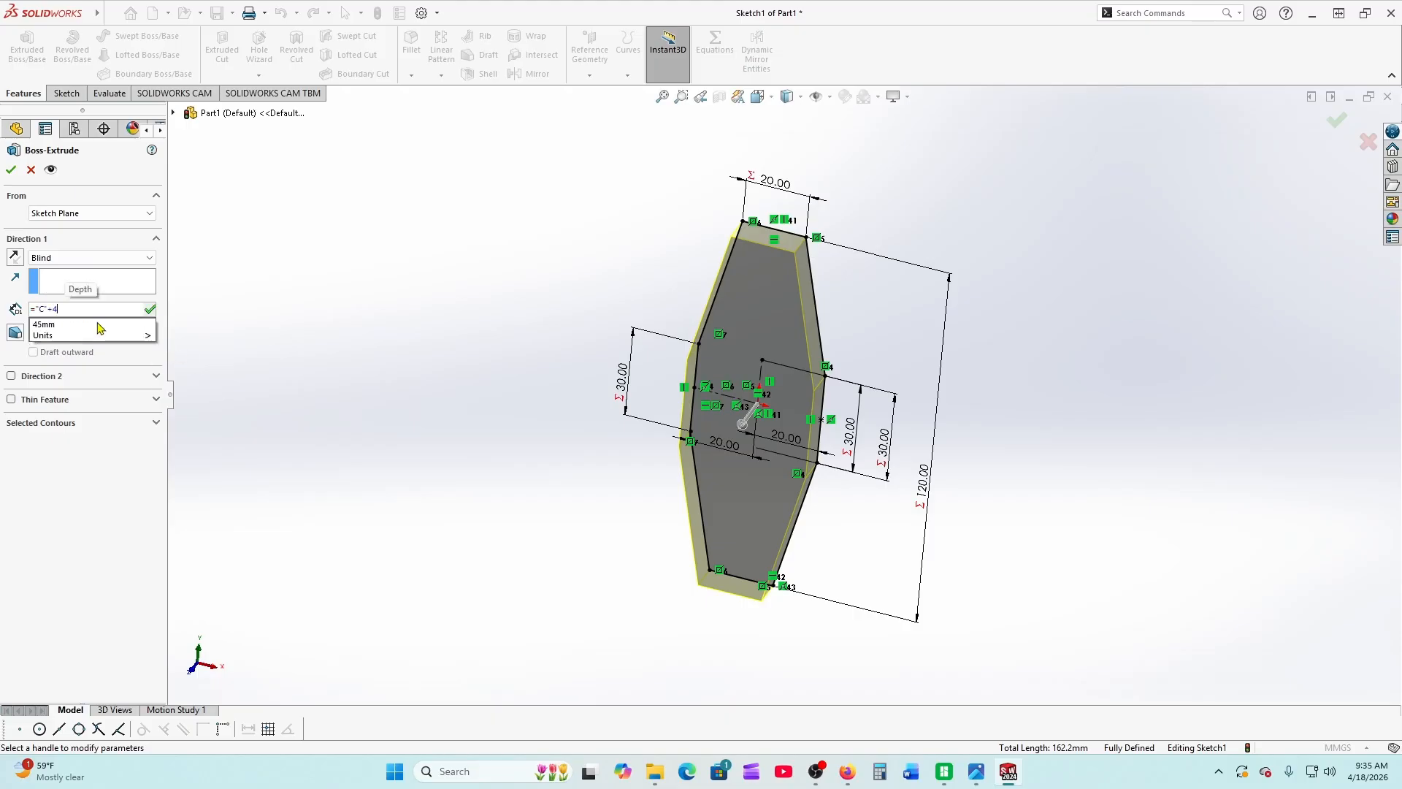
{"action": "type", "text": "0"}
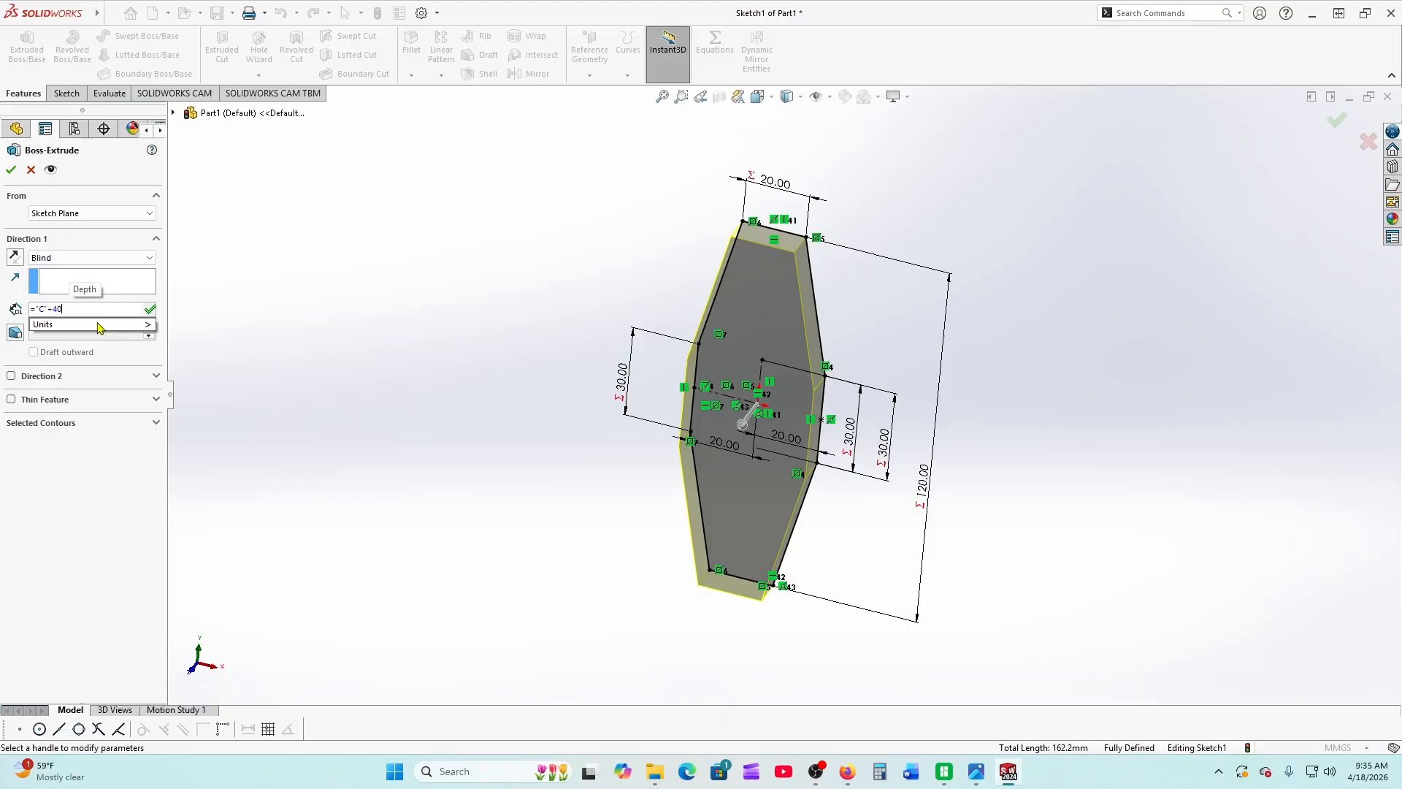
{"action": "key", "text": "Return"}
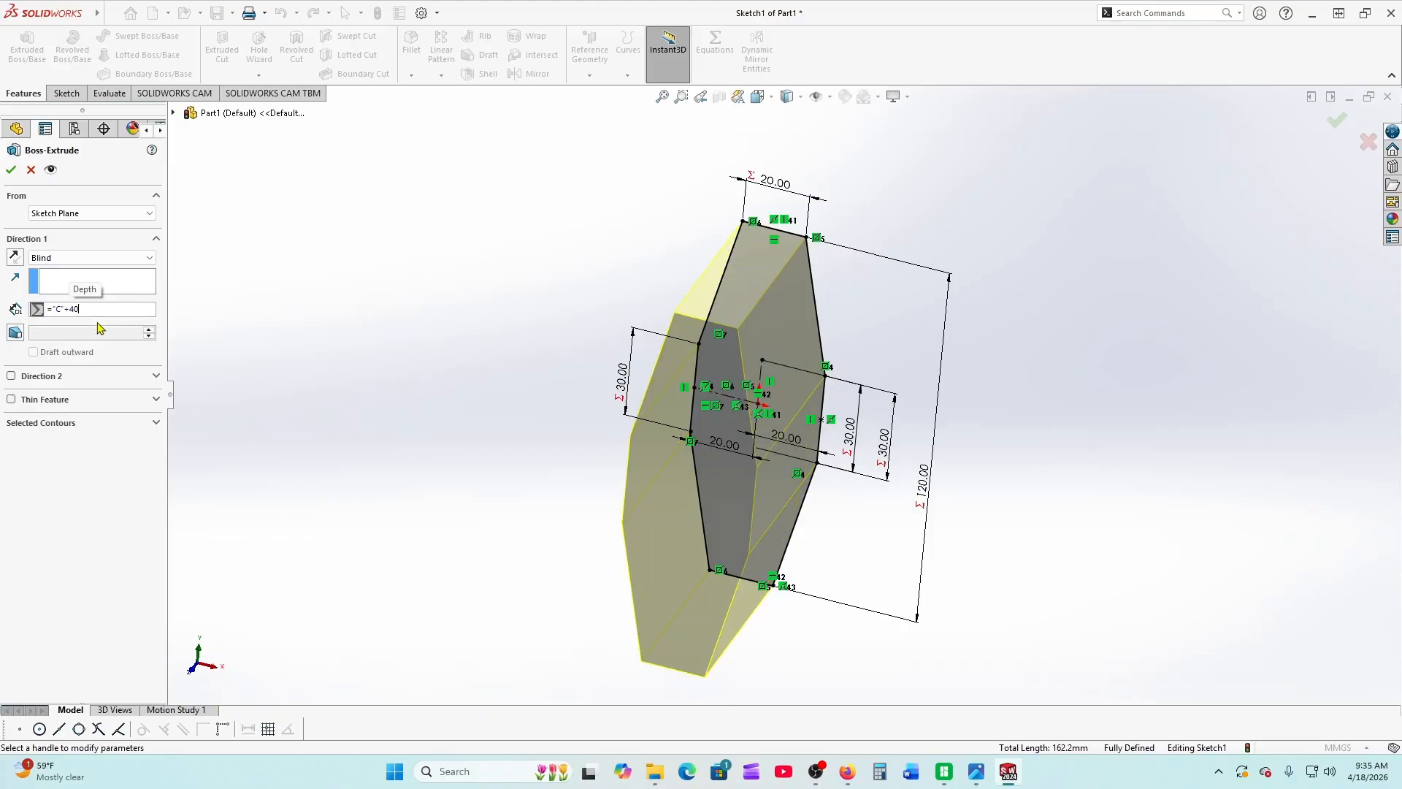
Reverse the extrusion direction so the body extends behind the sketch plane, and finish the extrude
{"action": "left_click", "coordinate": [16, 258]}
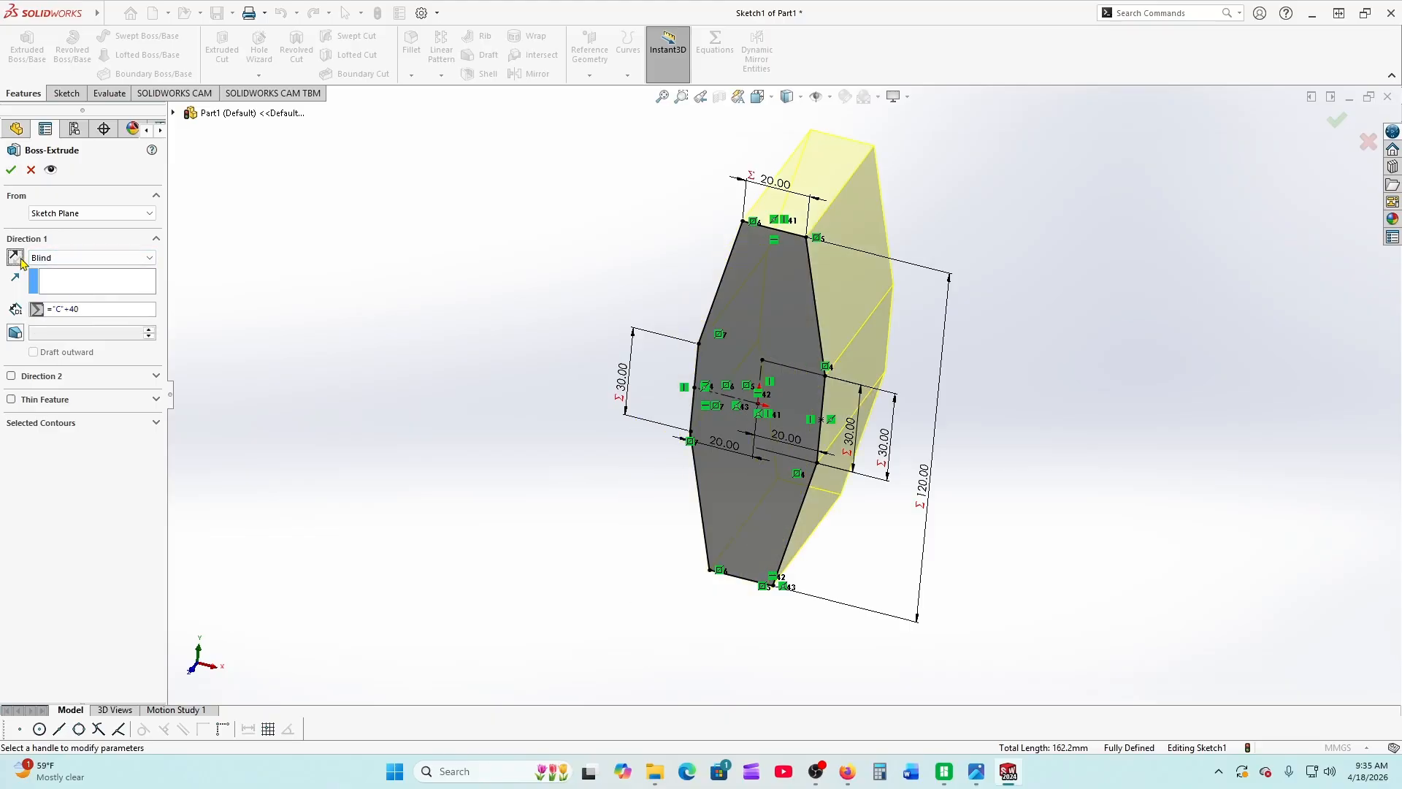
{"action": "mouse_move", "coordinate": [516, 494]}
{"action": "middle_mouse_down"}
{"action": "mouse_move", "coordinate": [501, 436]}
{"action": "mouse_move", "coordinate": [545, 371]}
{"action": "middle_mouse_up"}
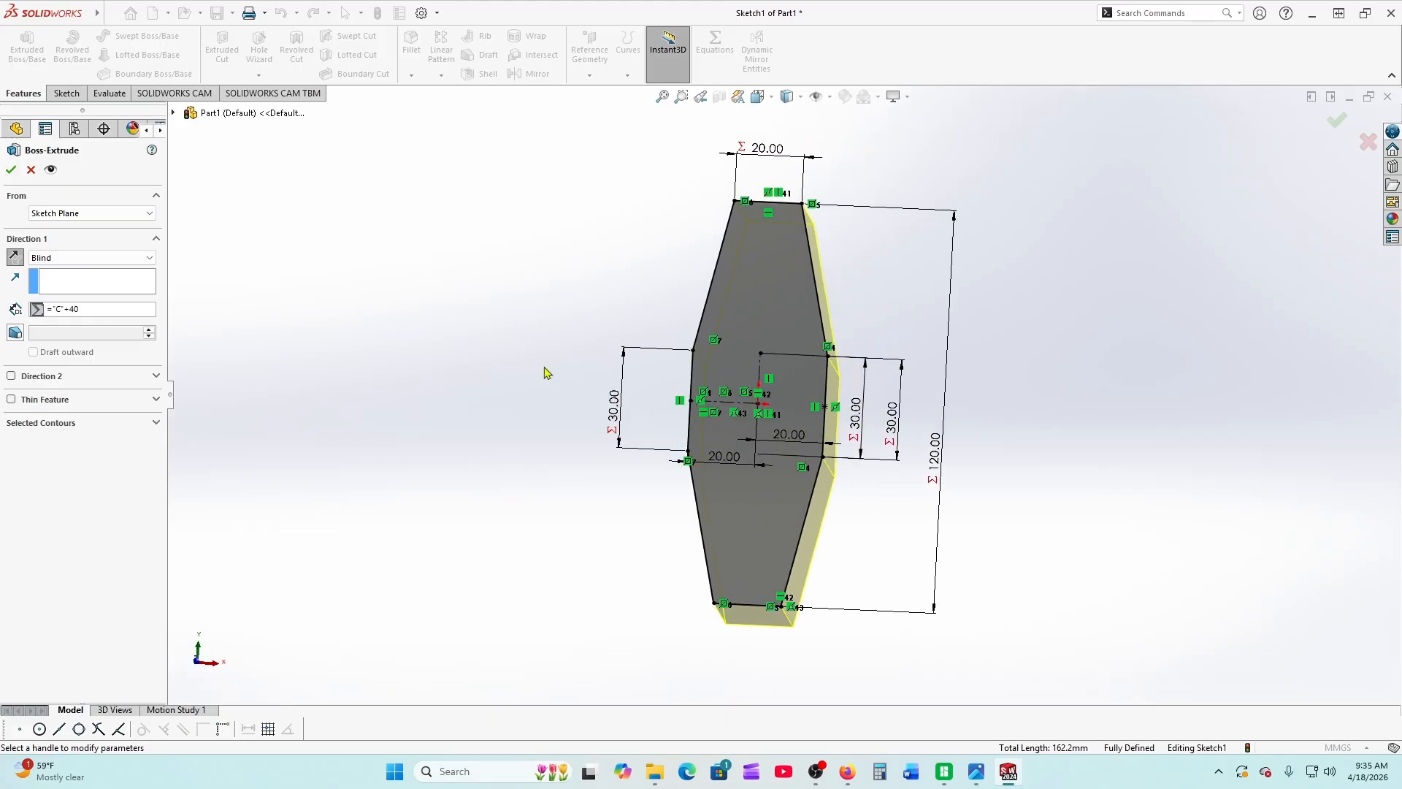
{"action": "left_click", "coordinate": [10, 172]}
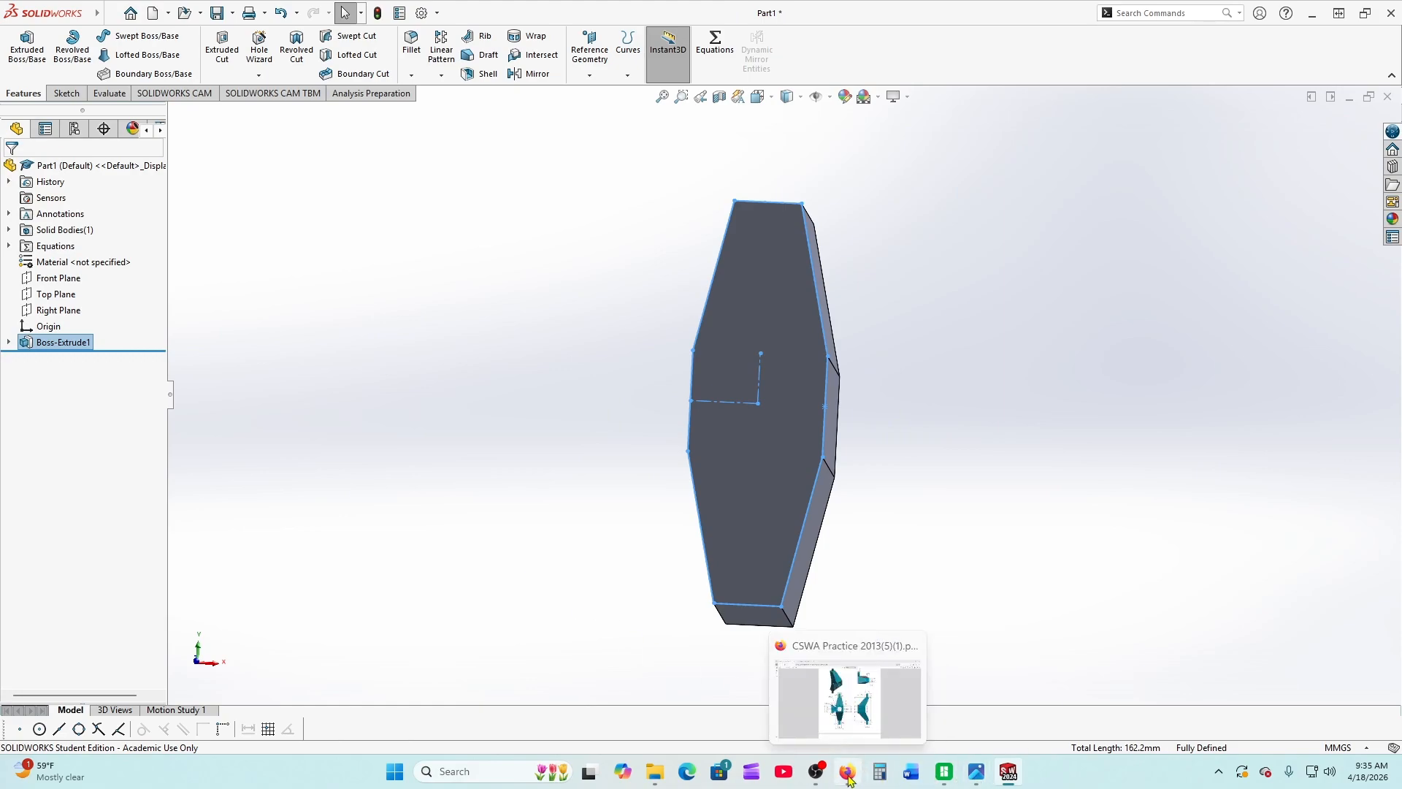
Check the side view in the PDF drawing and open a sketch on the extruded body's middle rectangular side face
{"action": "left_click", "coordinate": [826, 699]}
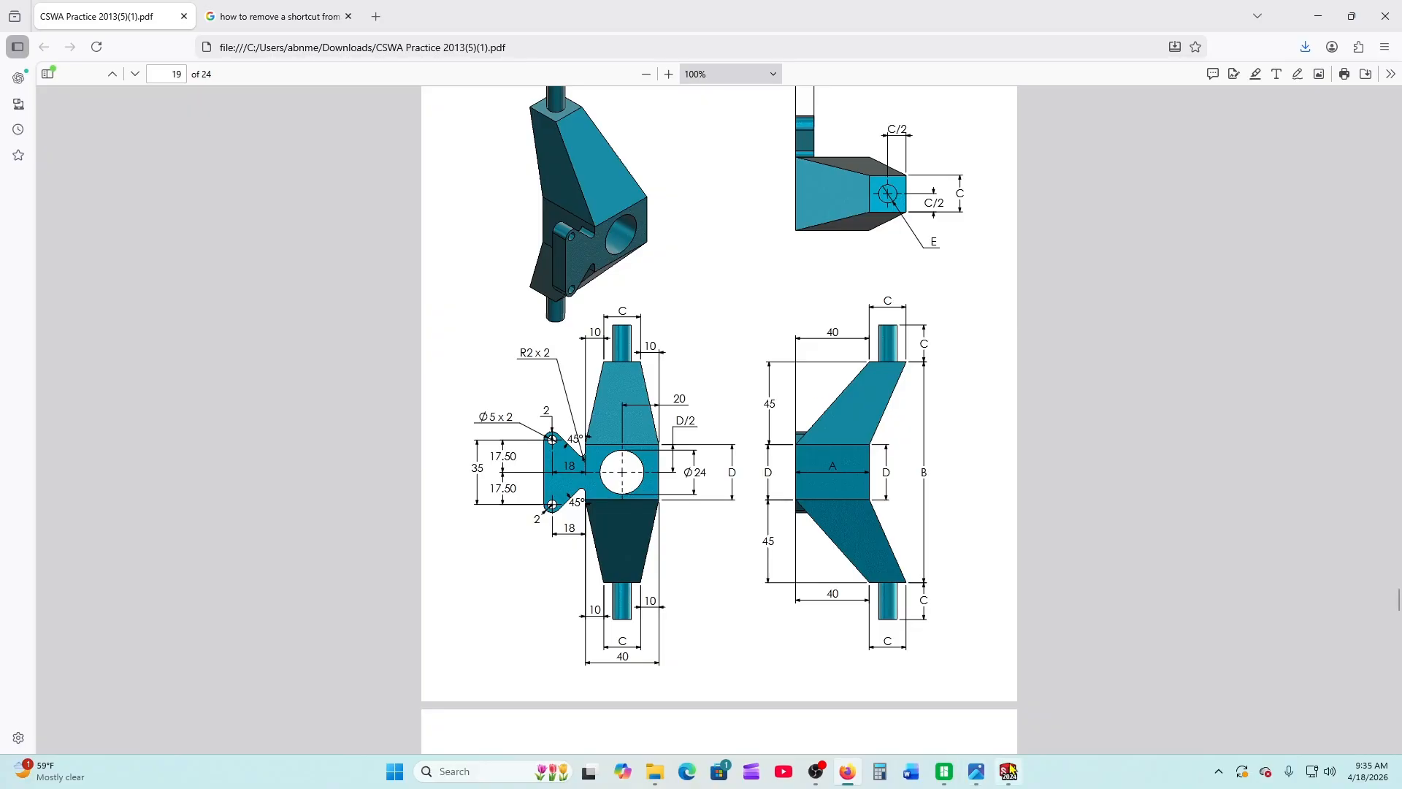
{"action": "mouse_move", "coordinate": [1008, 772]}
{"action": "left_click", "coordinate": [977, 681]}
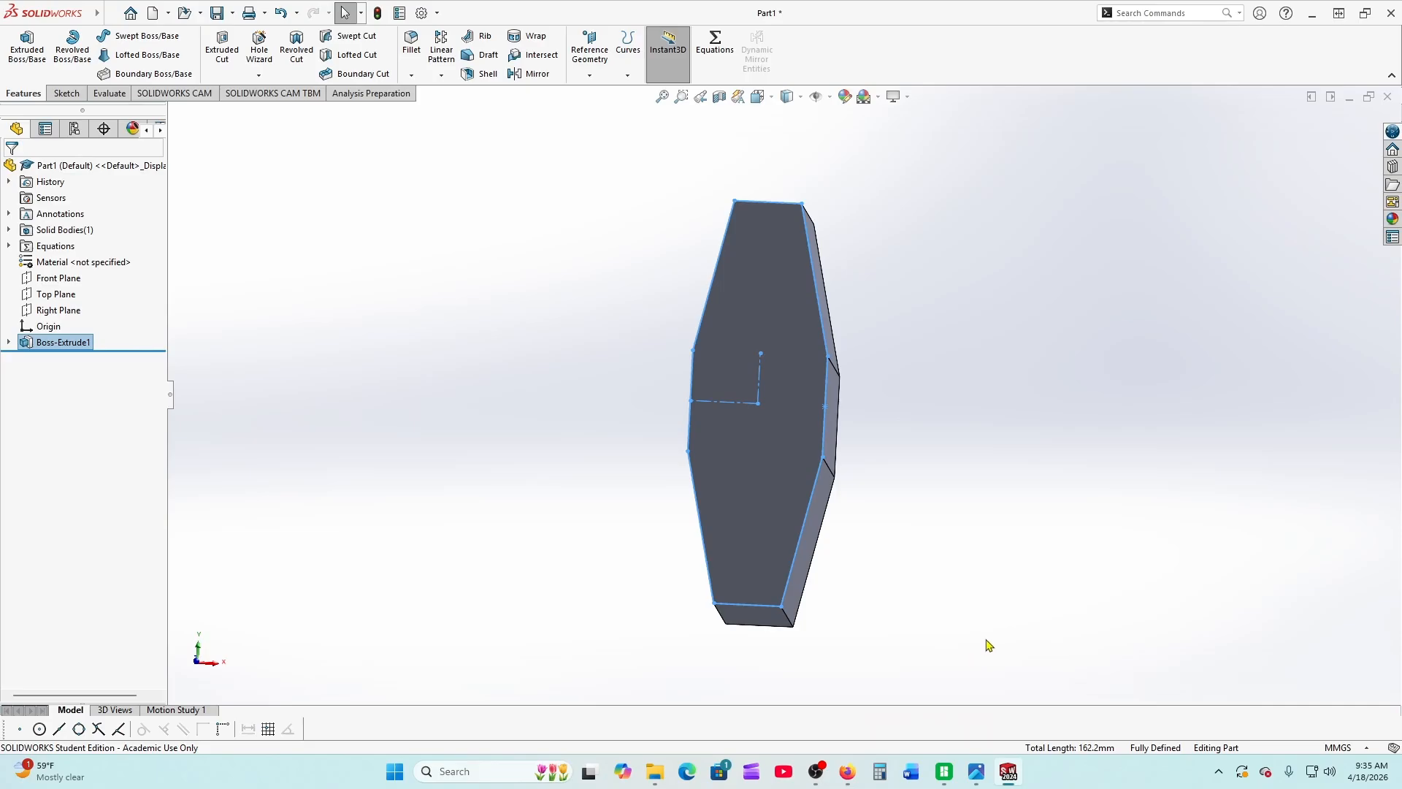
{"action": "middle_click_drag", "start_coordinate": [987, 644], "coordinate": [888, 577]}
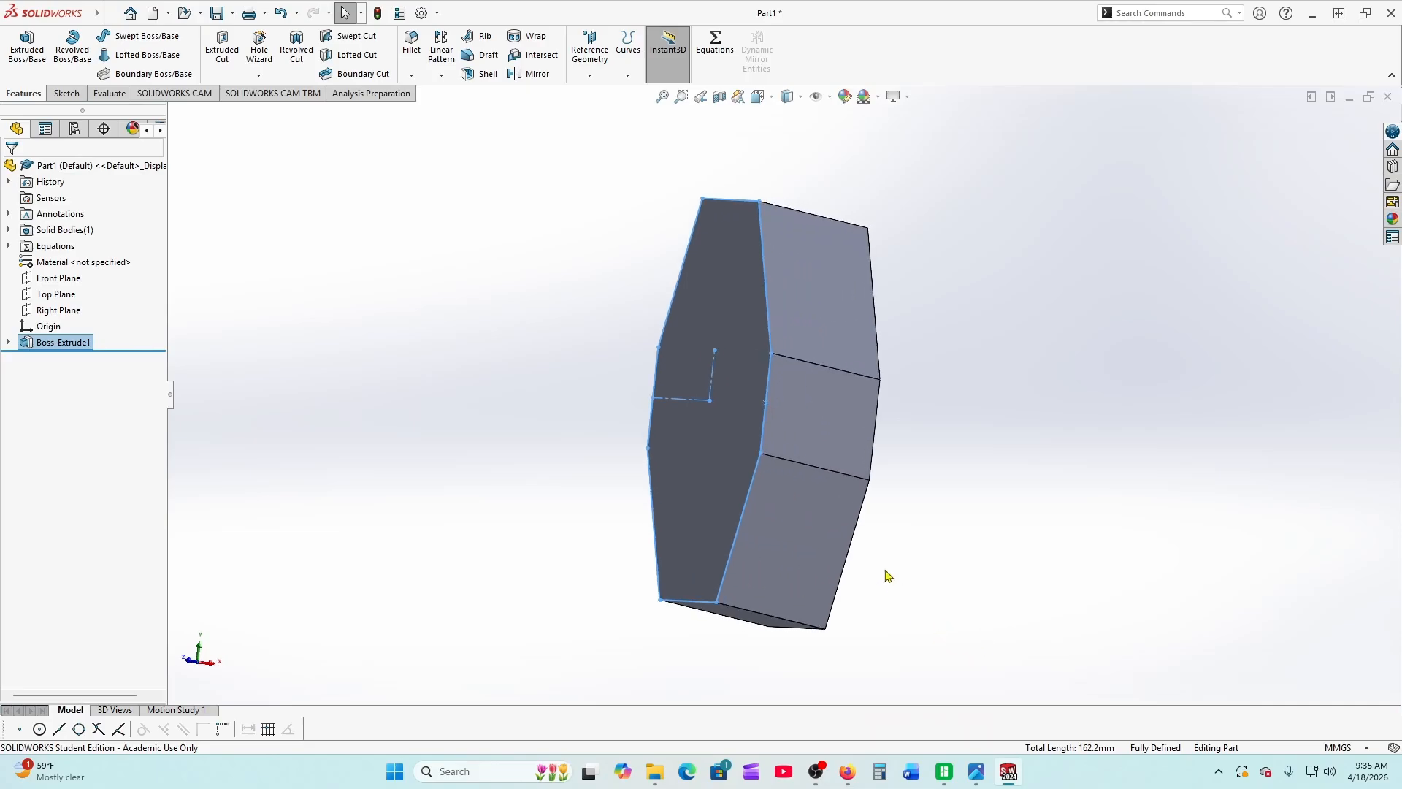
{"action": "left_click", "coordinate": [798, 416]}
{"action": "left_click", "coordinate": [863, 373]}
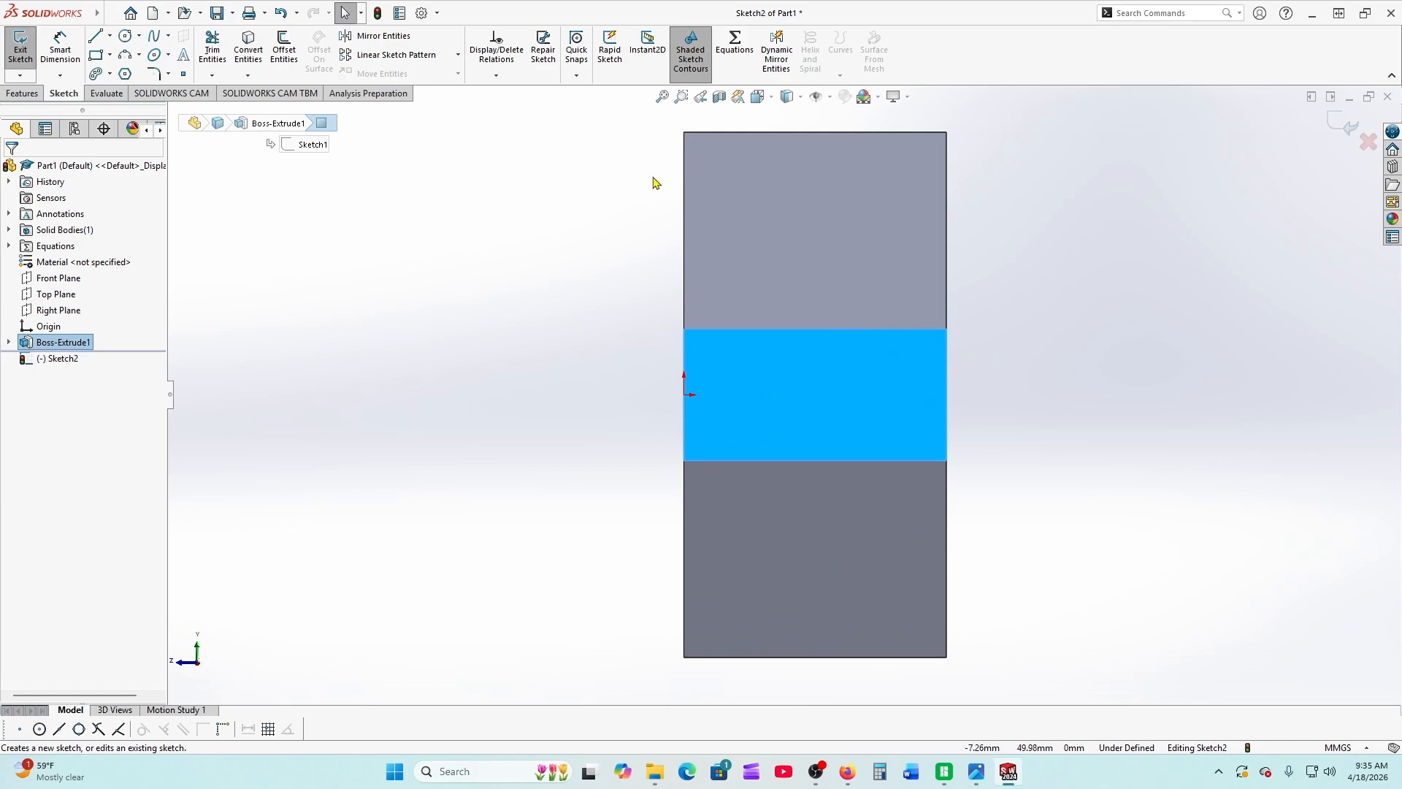
Sketch a closed triangle from the middle face's upper front corner up to the body's top corner, about 34 mm wide along the top edge
{"action": "left_click", "coordinate": [95, 37]}
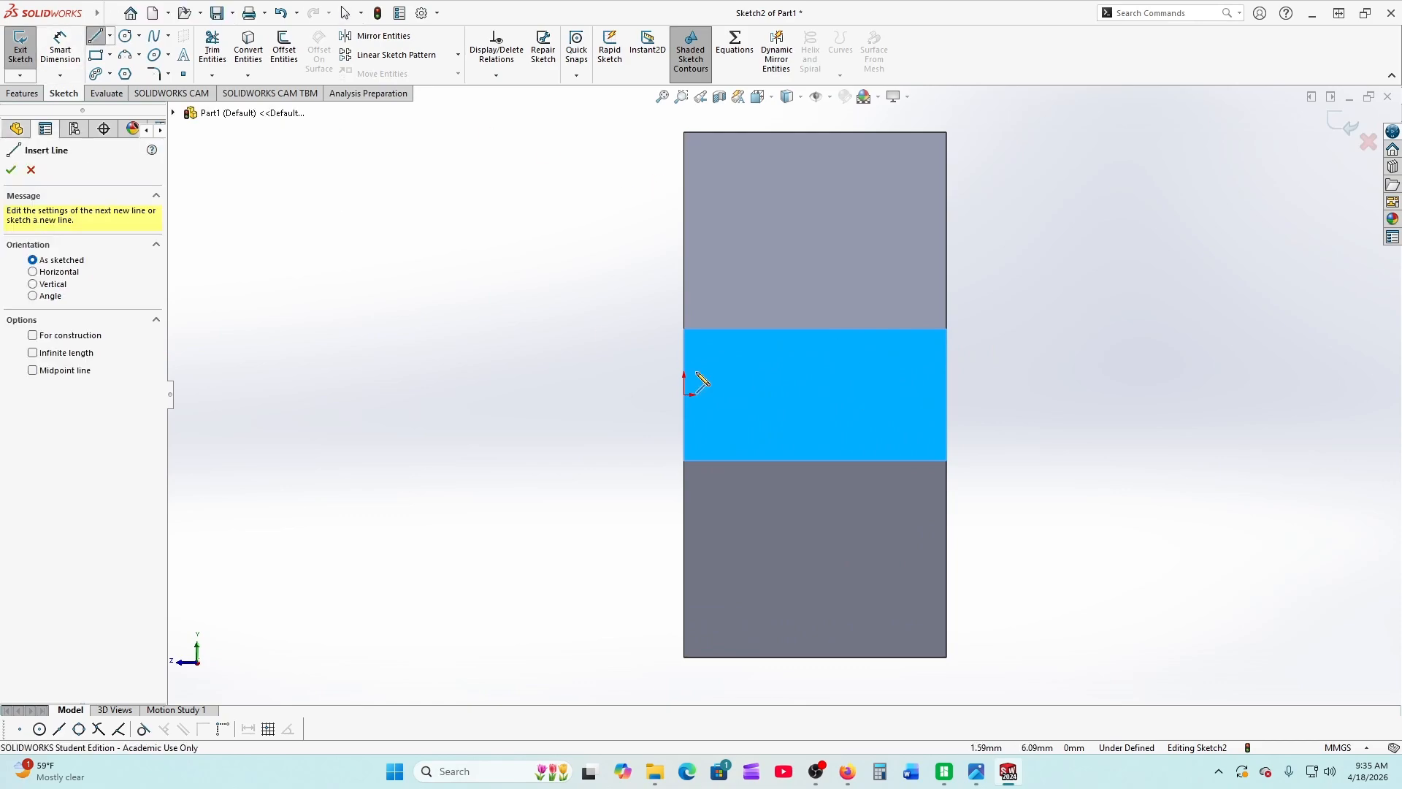
{"action": "left_click", "coordinate": [684, 329]}
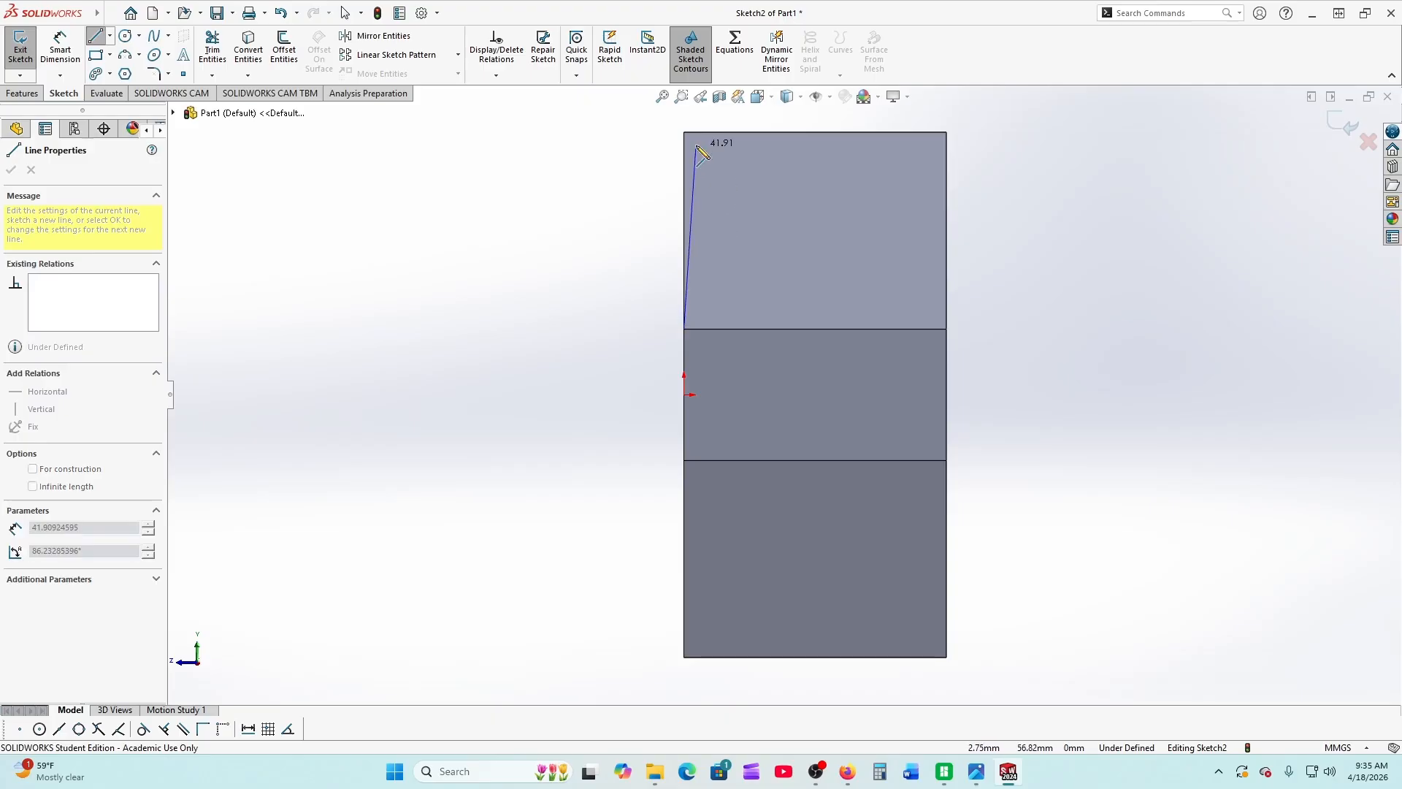
{"action": "left_click", "coordinate": [685, 132]}
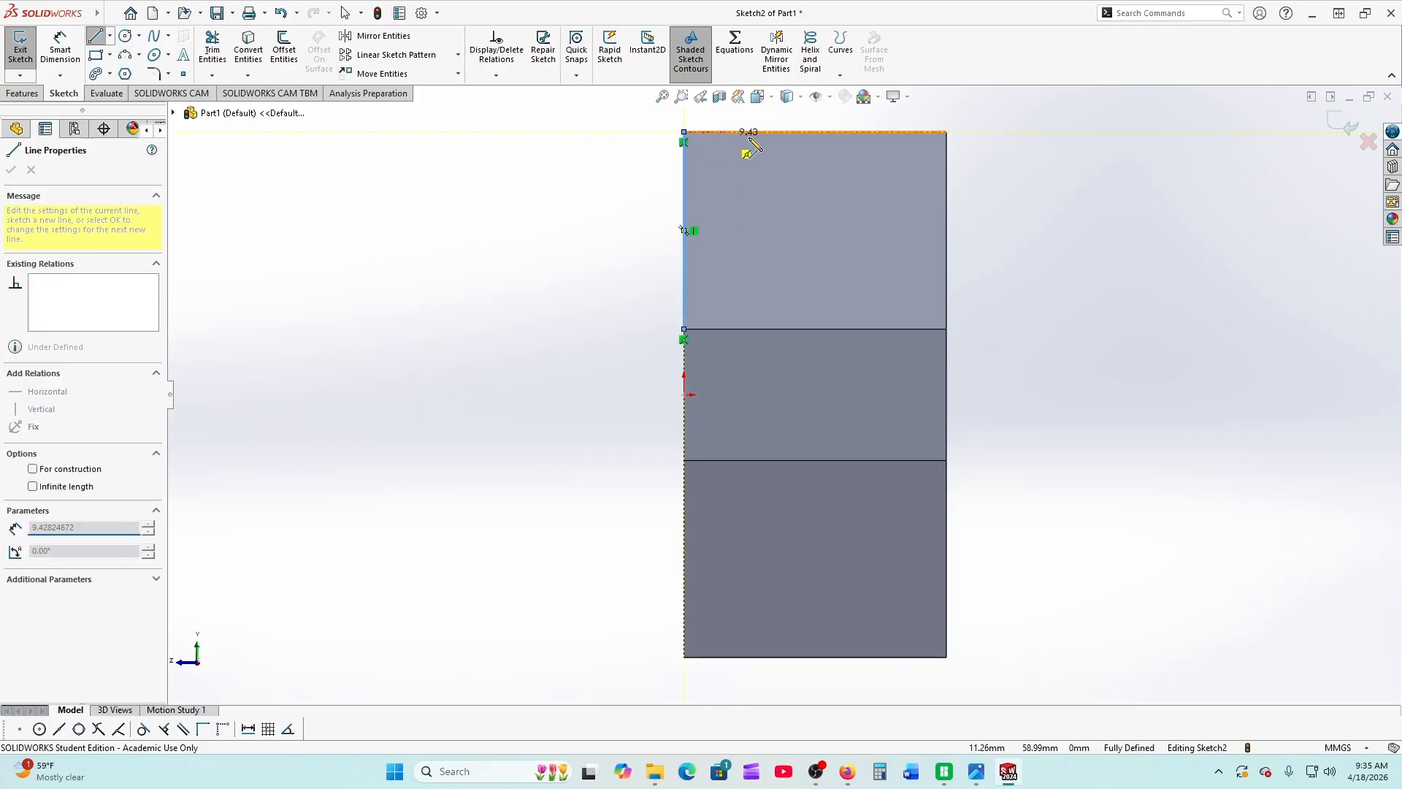
{"action": "left_click", "coordinate": [832, 132]}
{"action": "left_click", "coordinate": [685, 329]}
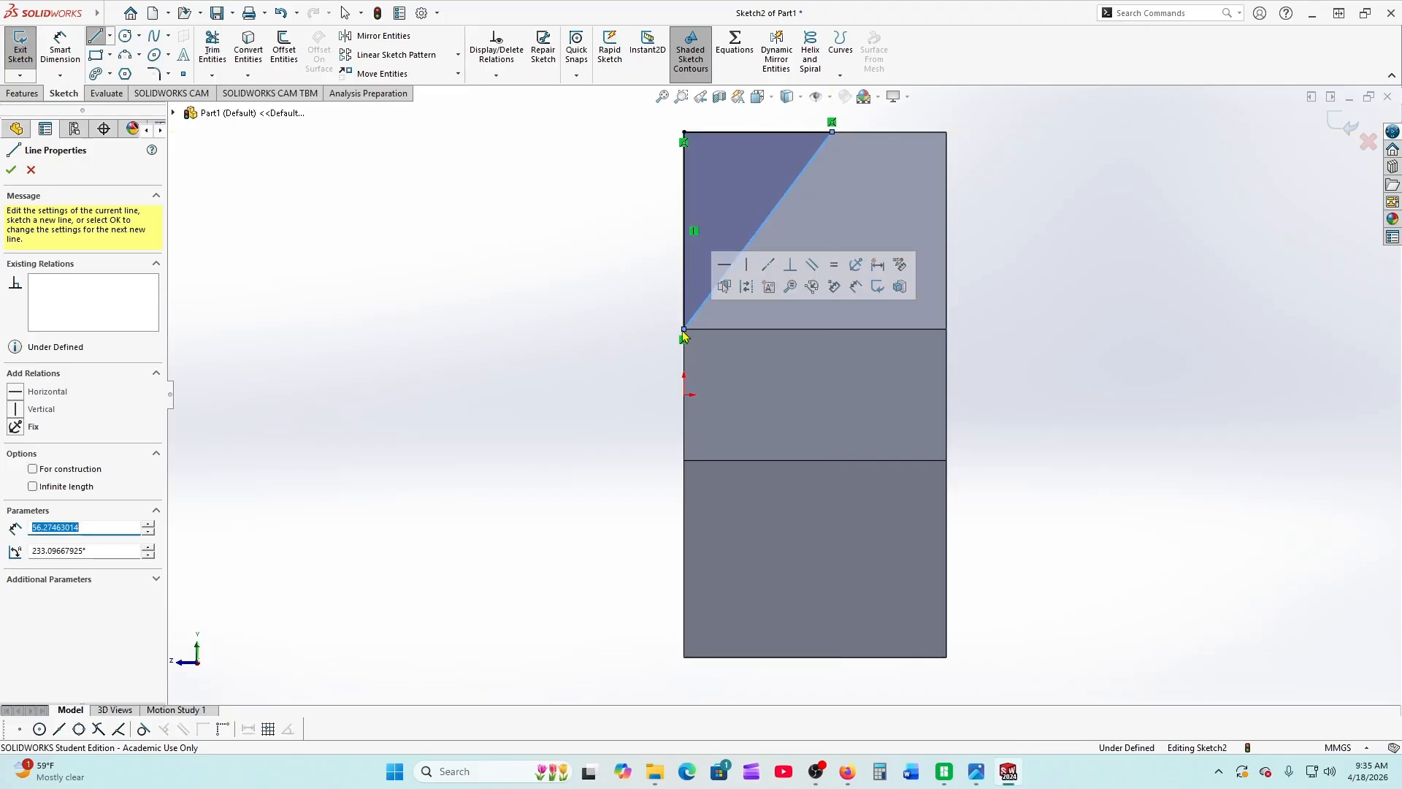
{"action": "right_click", "coordinate": [684, 336]}
{"action": "left_click", "coordinate": [716, 342]}
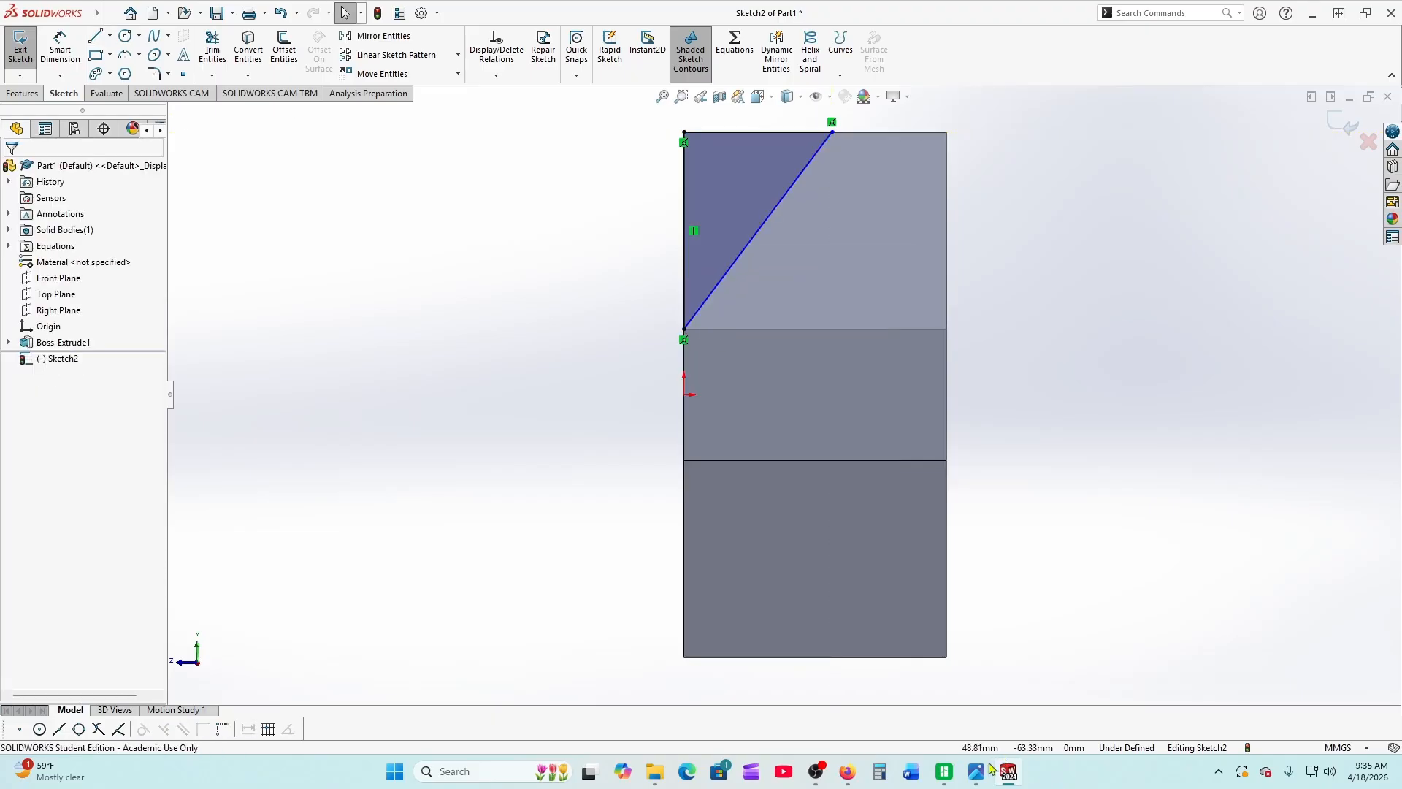
Check the PDF side view and dimension the gap between the triangle's upper vertex and the body's rear top corner as global variable C
{"action": "left_click", "coordinate": [850, 776]}
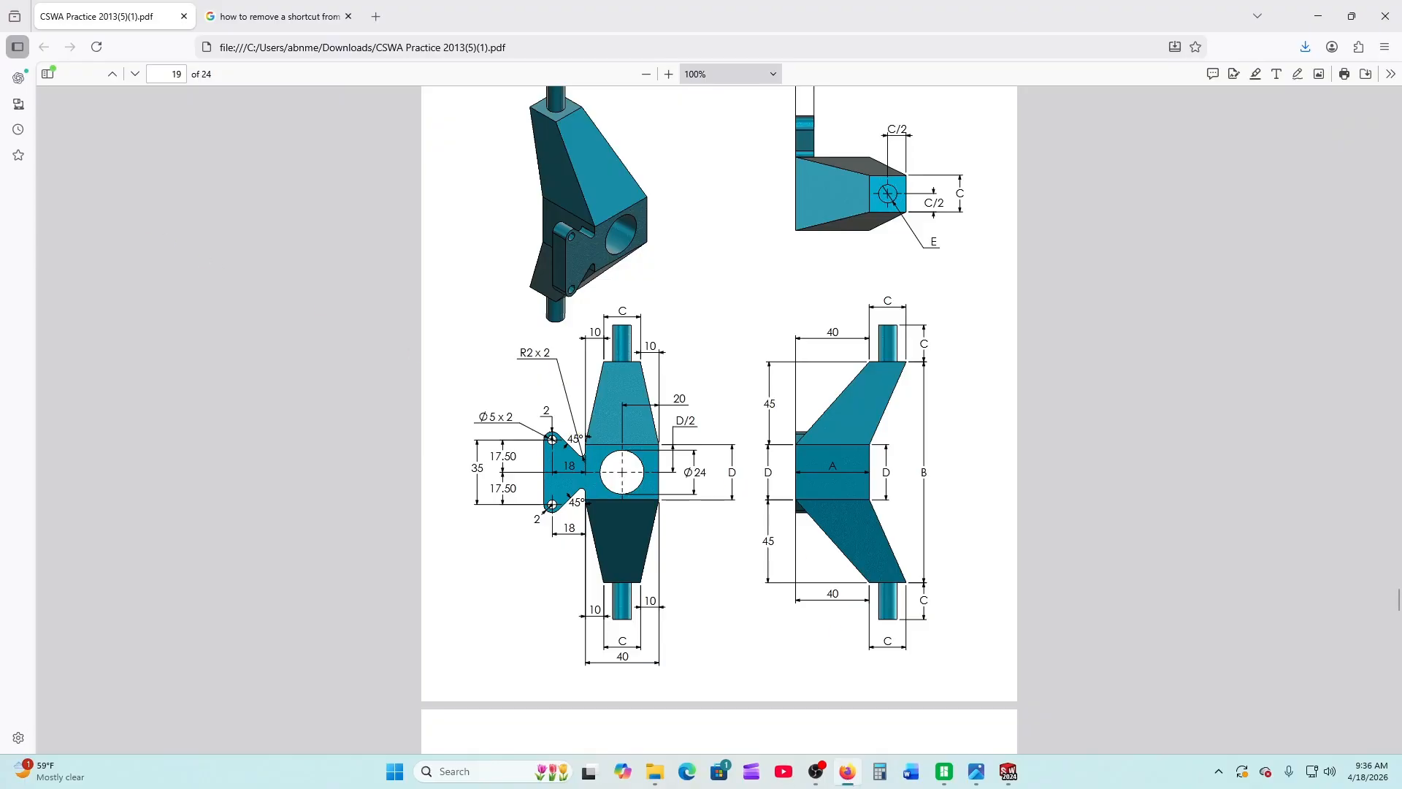
{"action": "left_click", "coordinate": [1023, 767]}
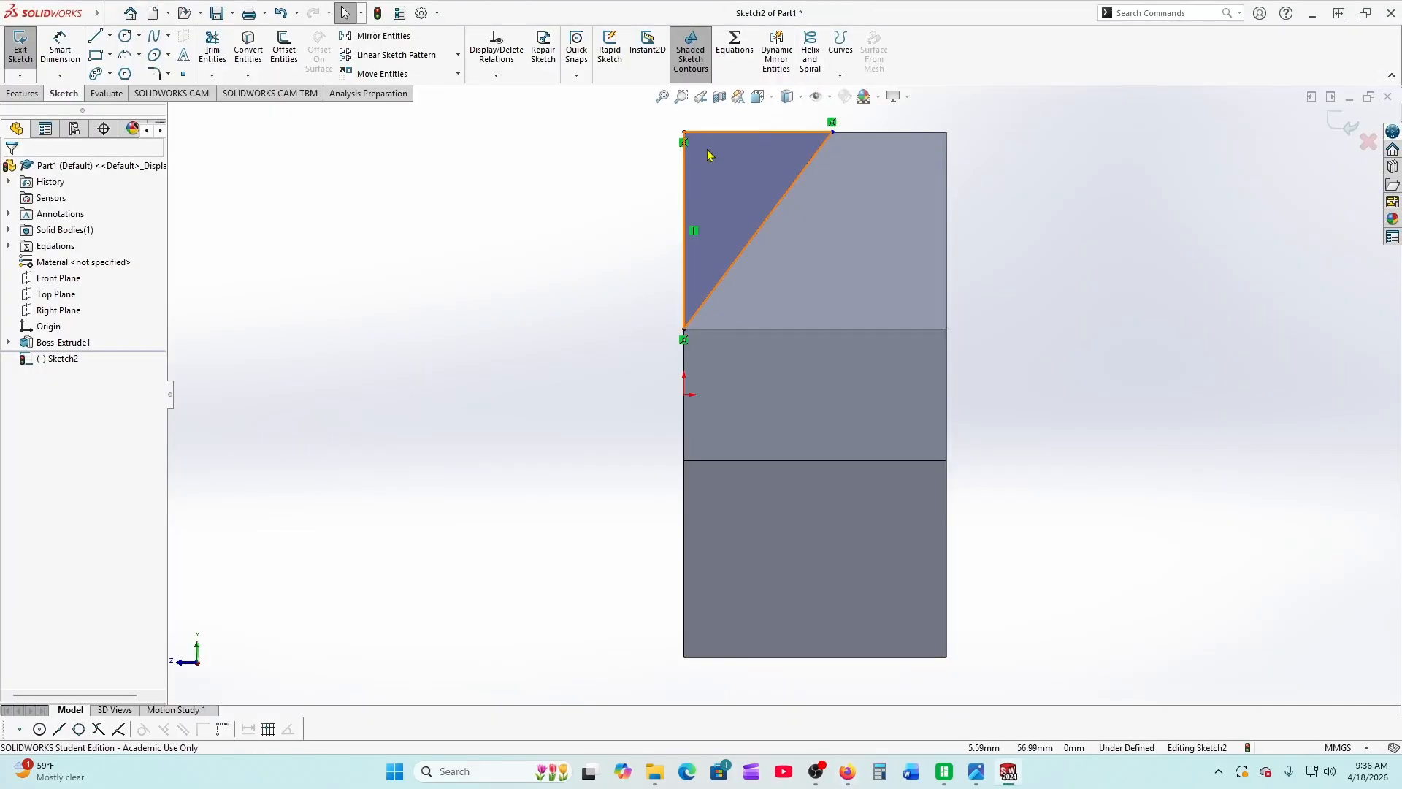
{"action": "scroll", "coordinate": [694, 236], "scroll_direction": "up", "scroll_amount": 1}
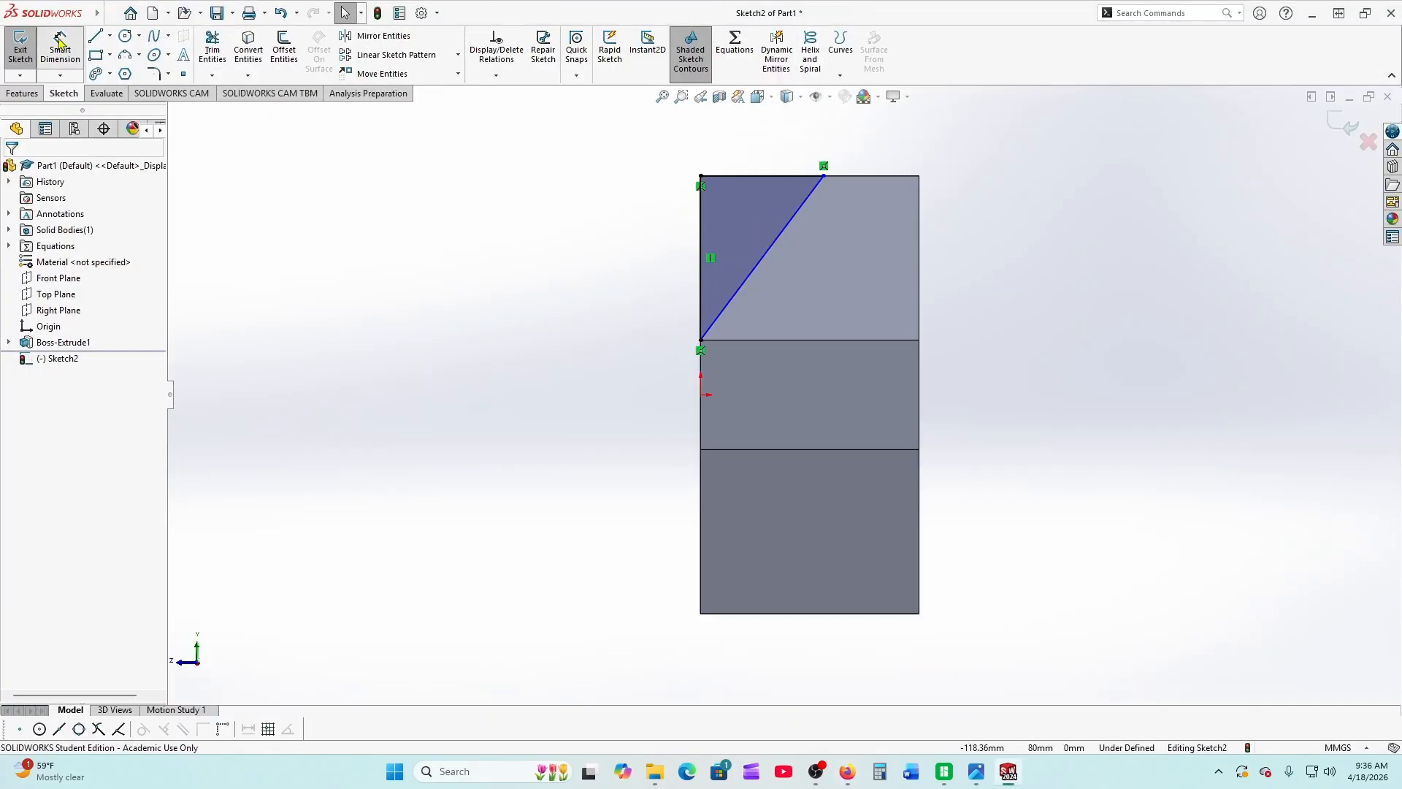
{"action": "left_click", "coordinate": [60, 49]}
{"action": "left_click", "coordinate": [824, 176]}
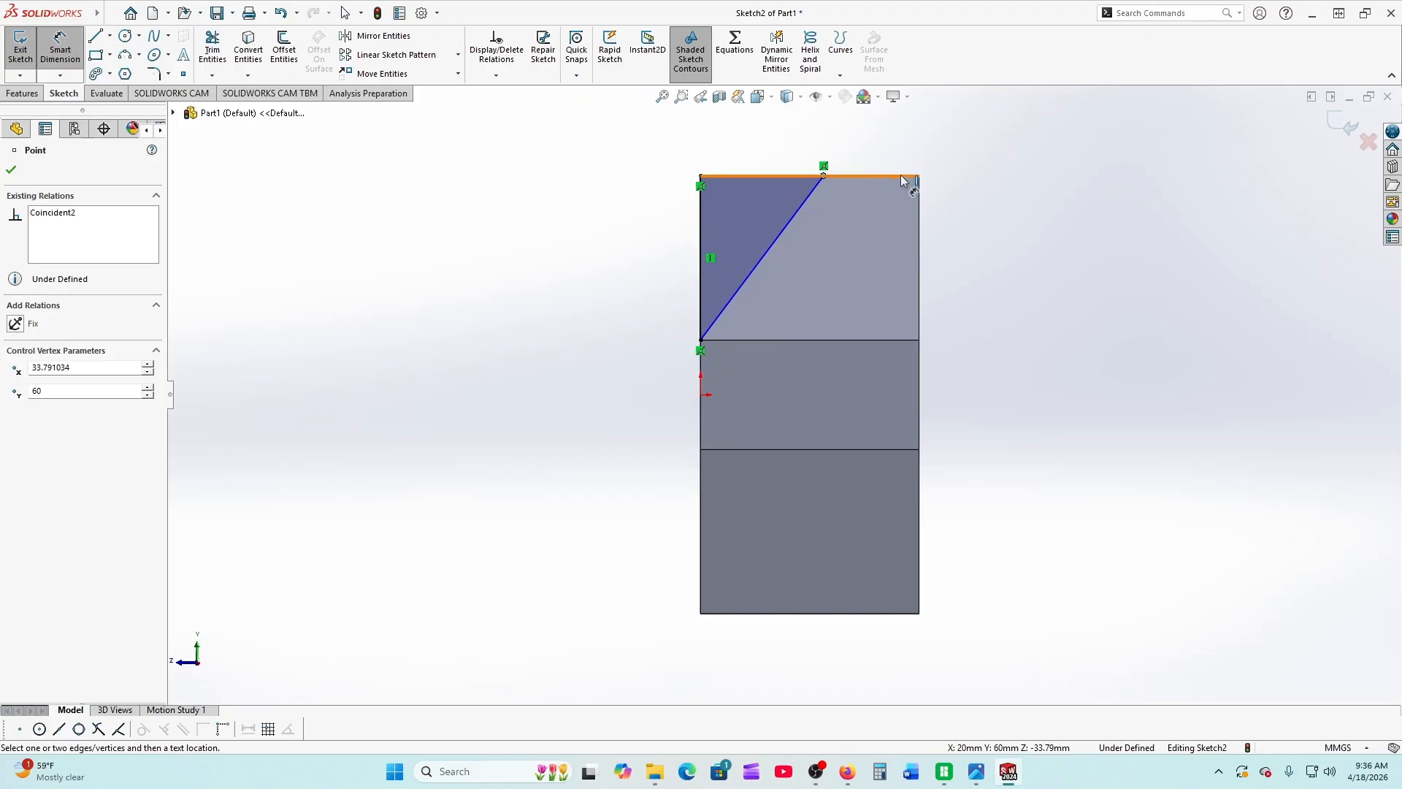
{"action": "left_click", "coordinate": [919, 176]}
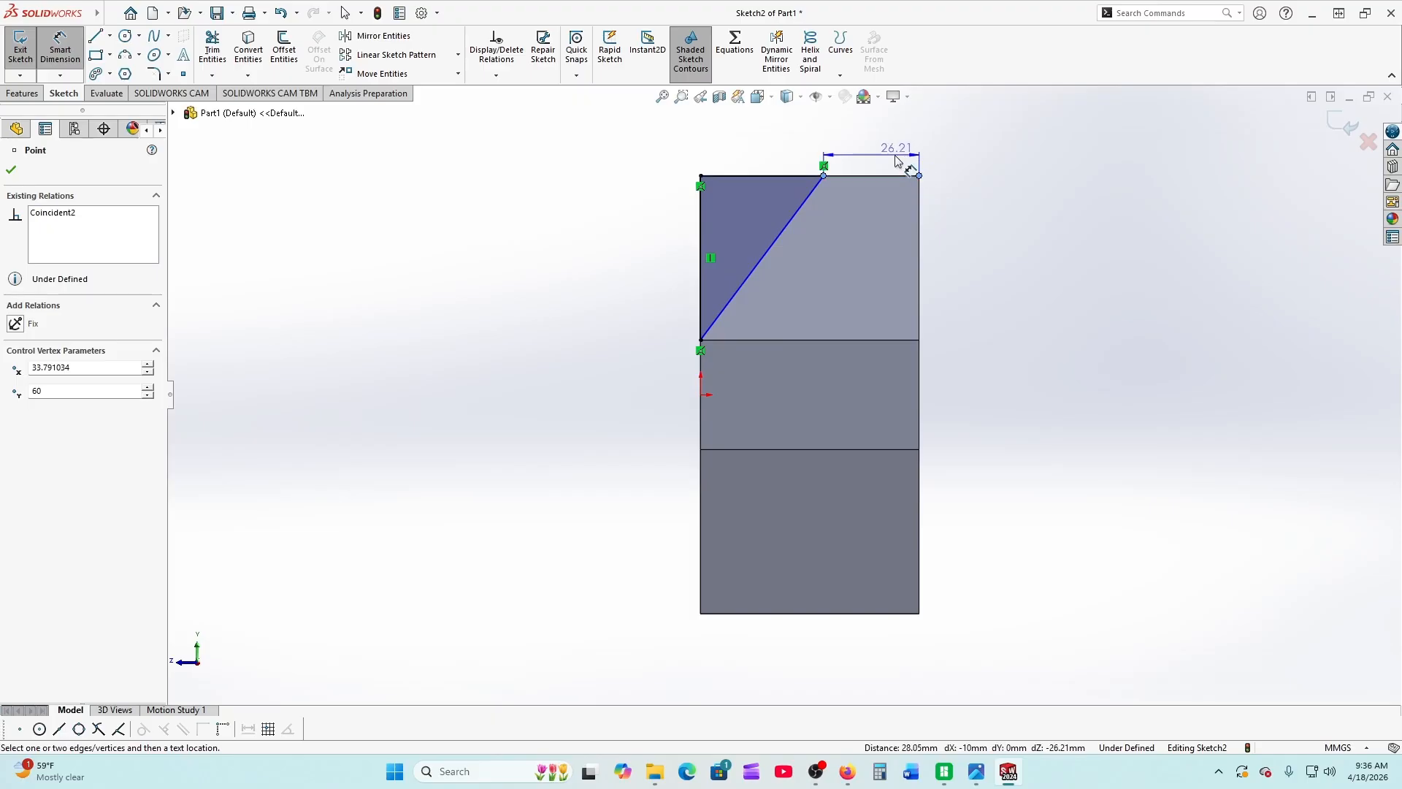
{"action": "left_click", "coordinate": [880, 149]}
{"action": "type", "text": "="}
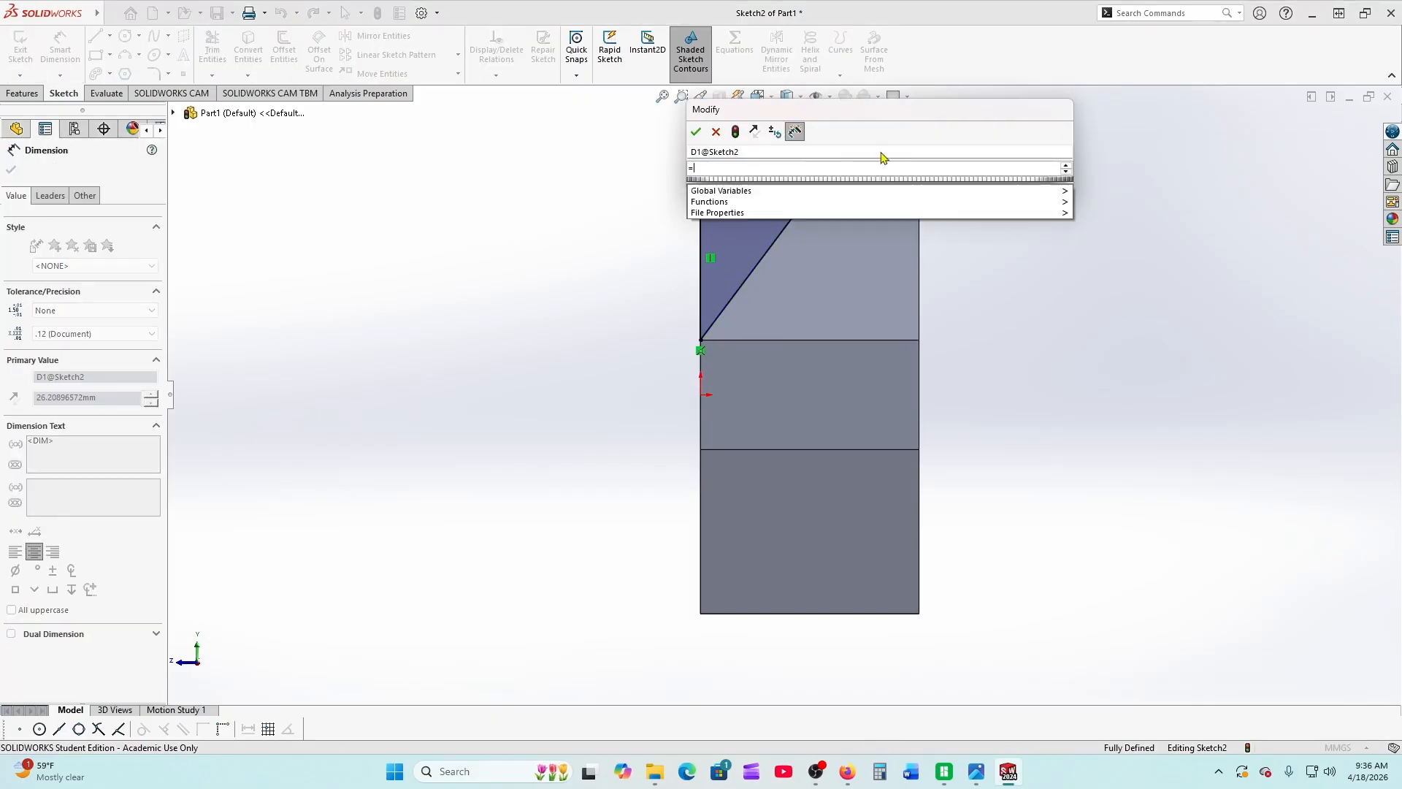
{"action": "mouse_move", "coordinate": [1052, 184]}
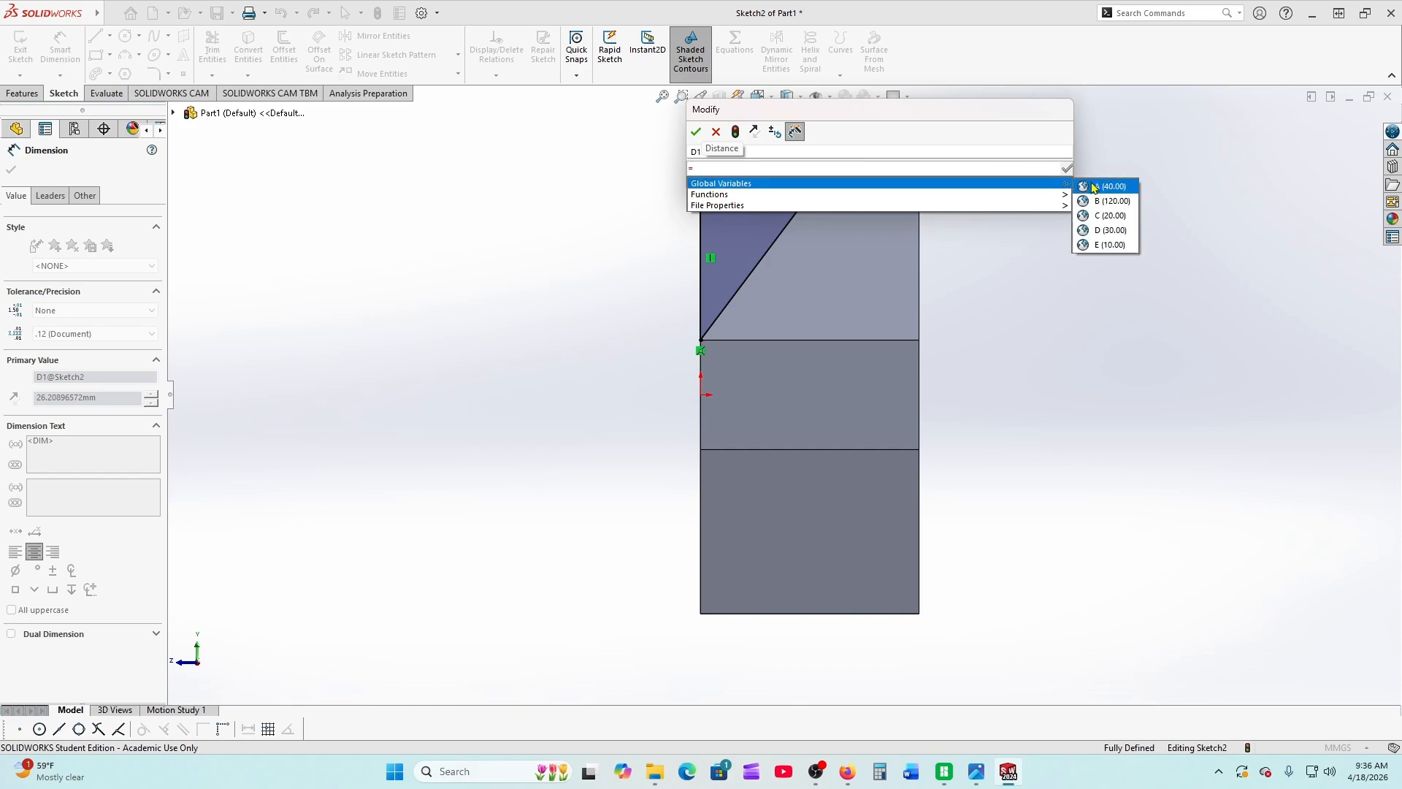
{"action": "left_click", "coordinate": [1122, 219]}
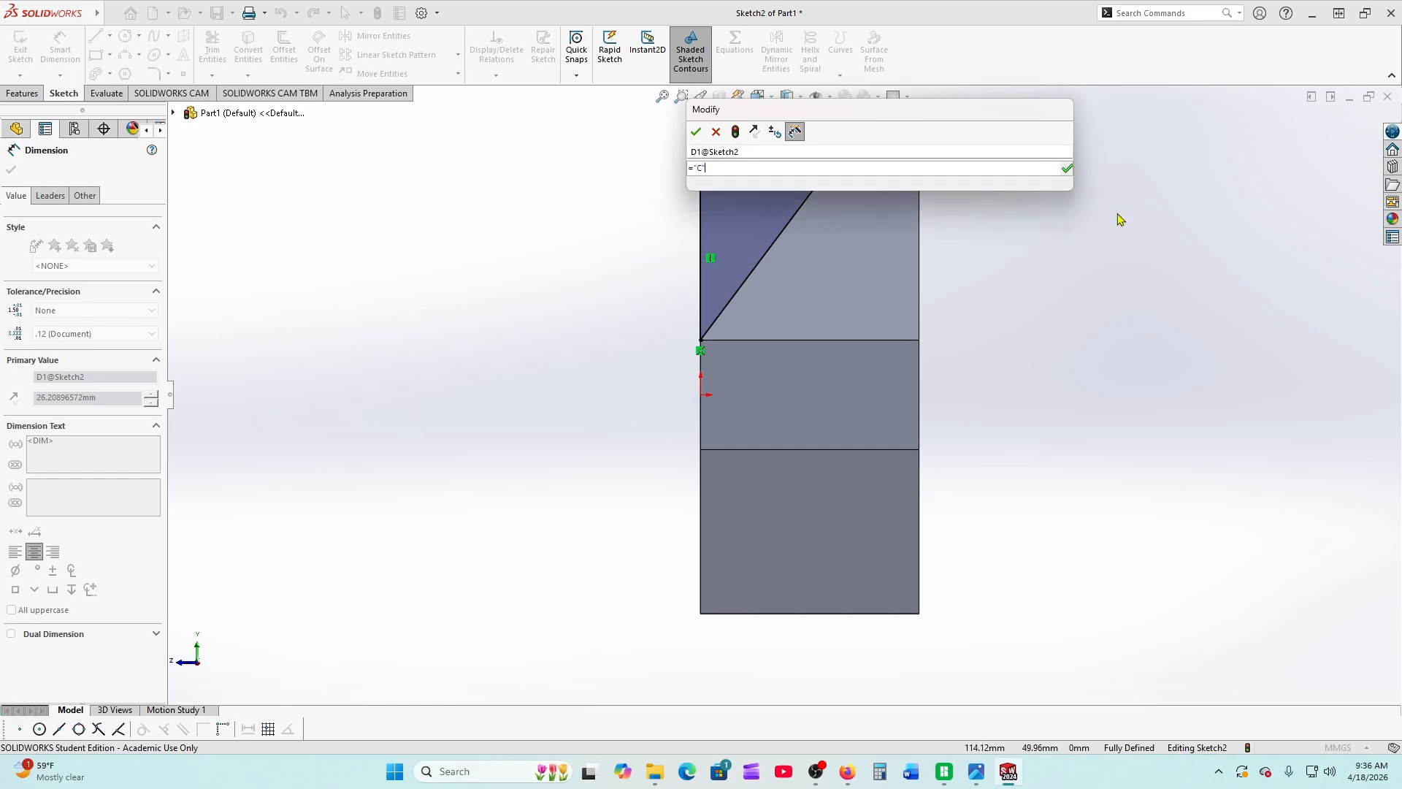
{"action": "left_click", "coordinate": [696, 131]}
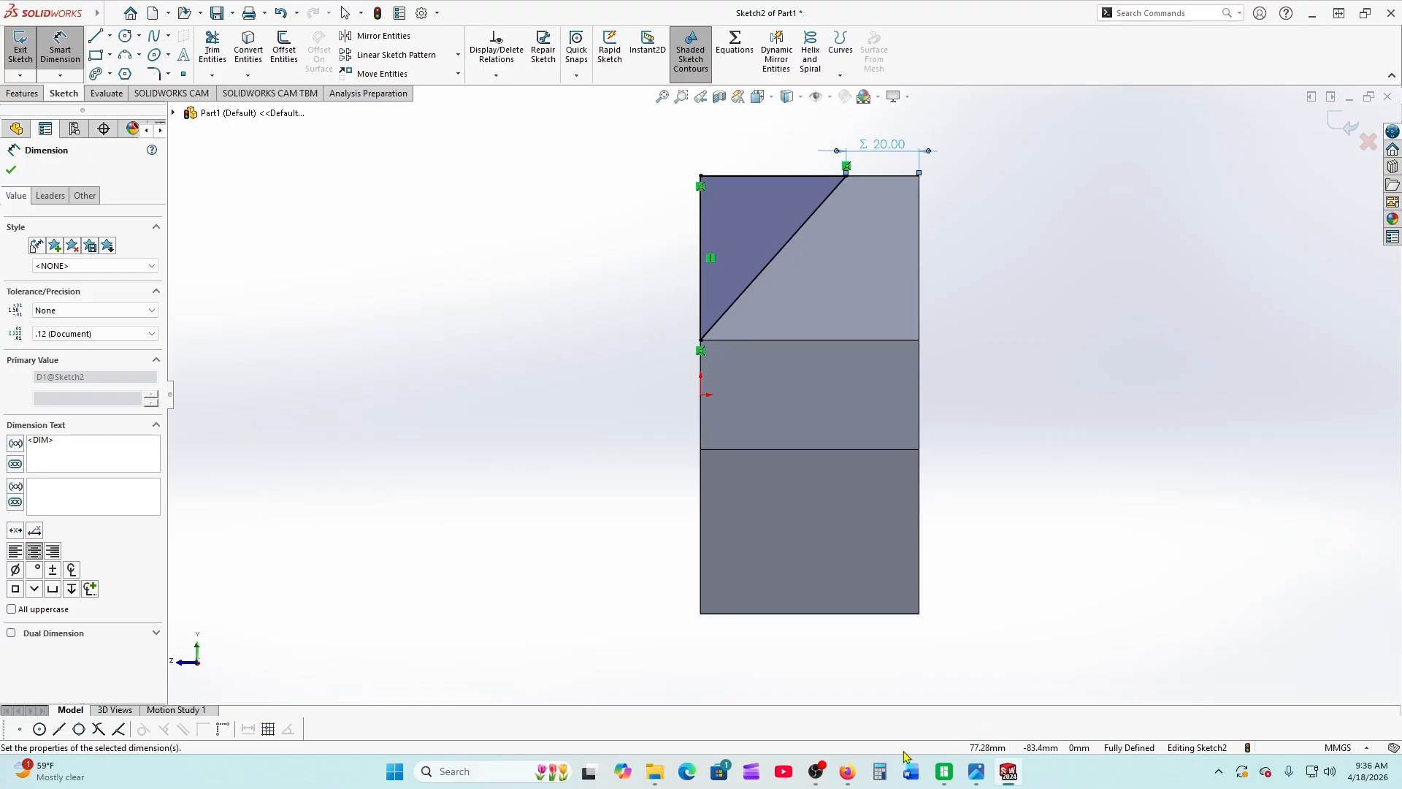
Check the PDF side view again and add driven dimensions to the triangle's vertical side and top side
{"action": "mouse_move", "coordinate": [847, 771]}
{"action": "left_click", "coordinate": [862, 727]}
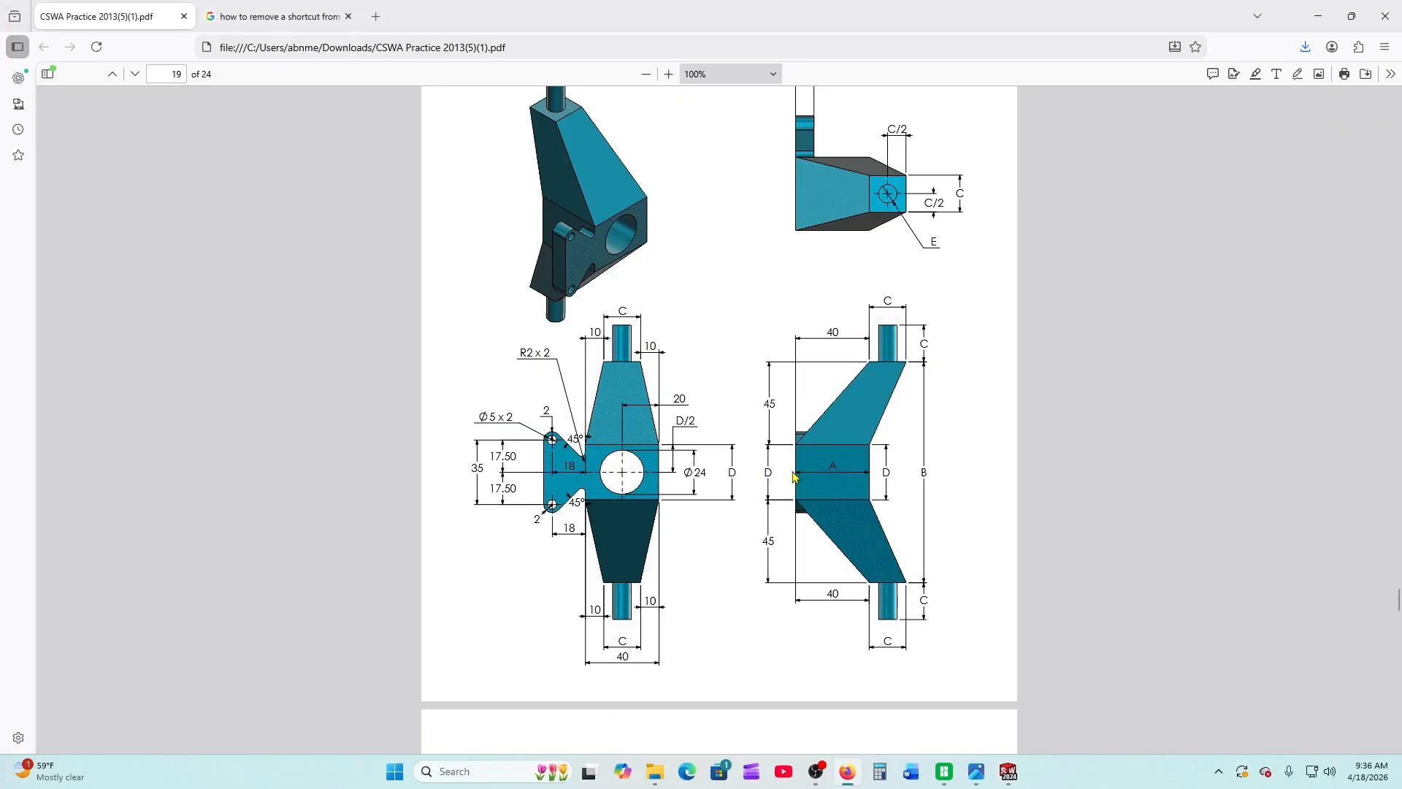
{"action": "mouse_move", "coordinate": [1009, 771]}
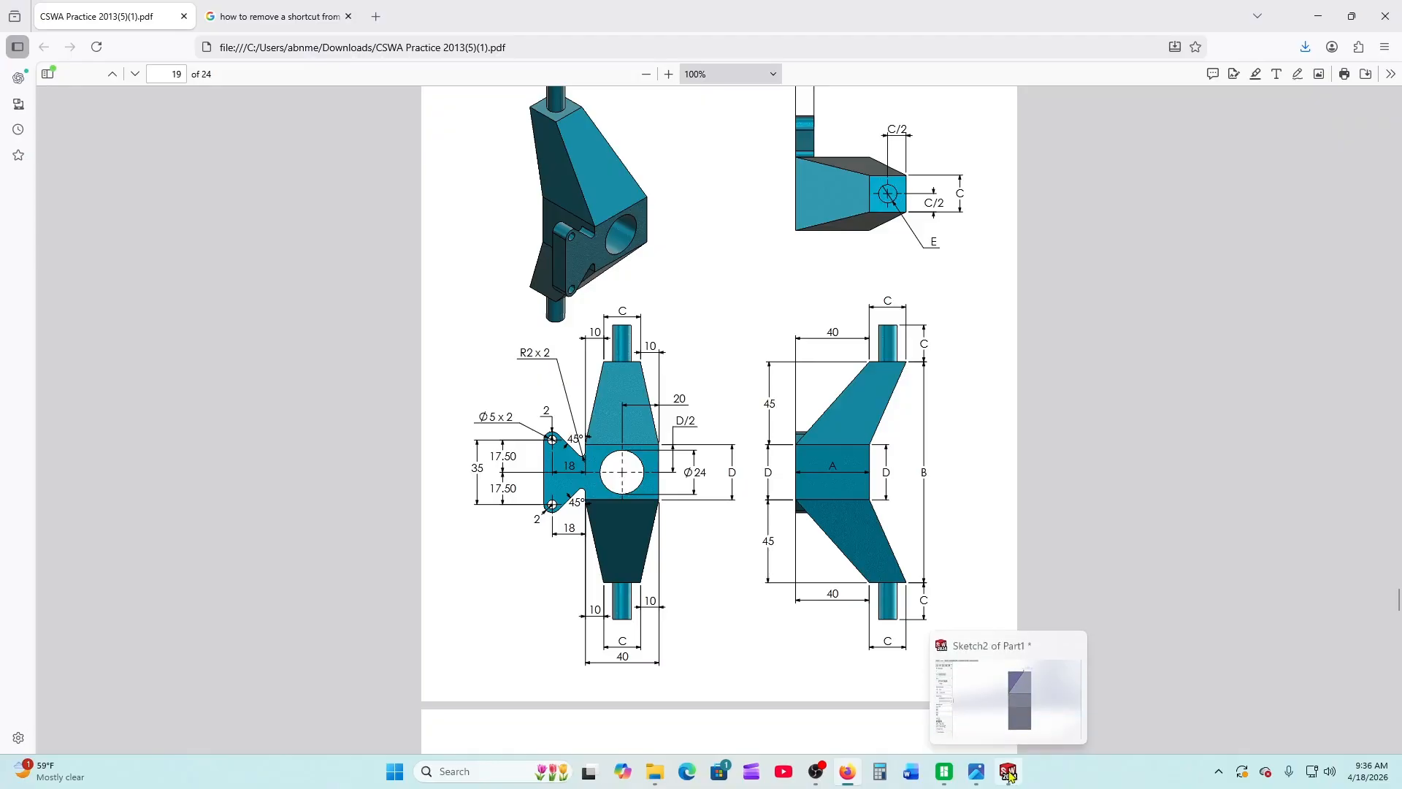
{"action": "left_click", "coordinate": [1009, 698]}
{"action": "left_click", "coordinate": [700, 267]}
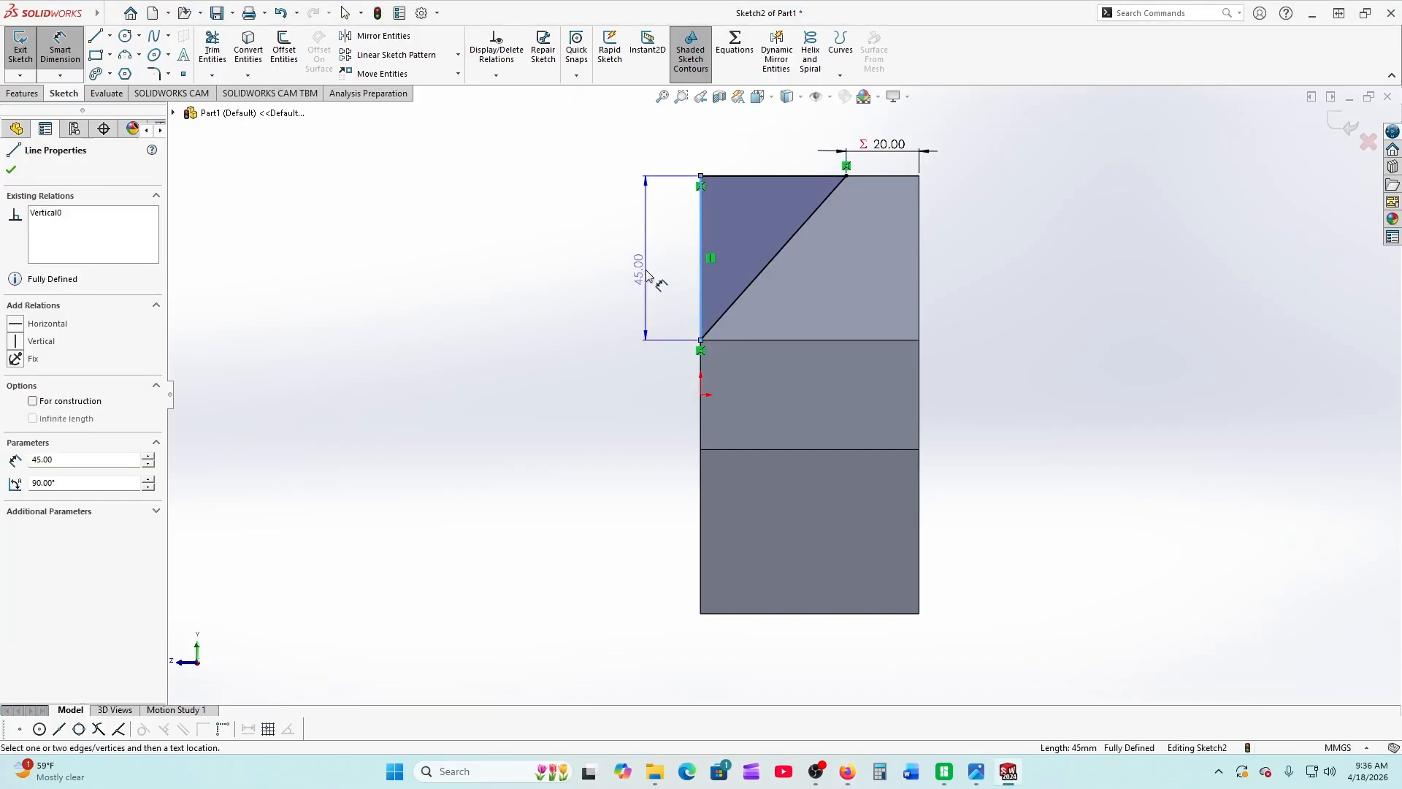
{"action": "left_click", "coordinate": [647, 275]}
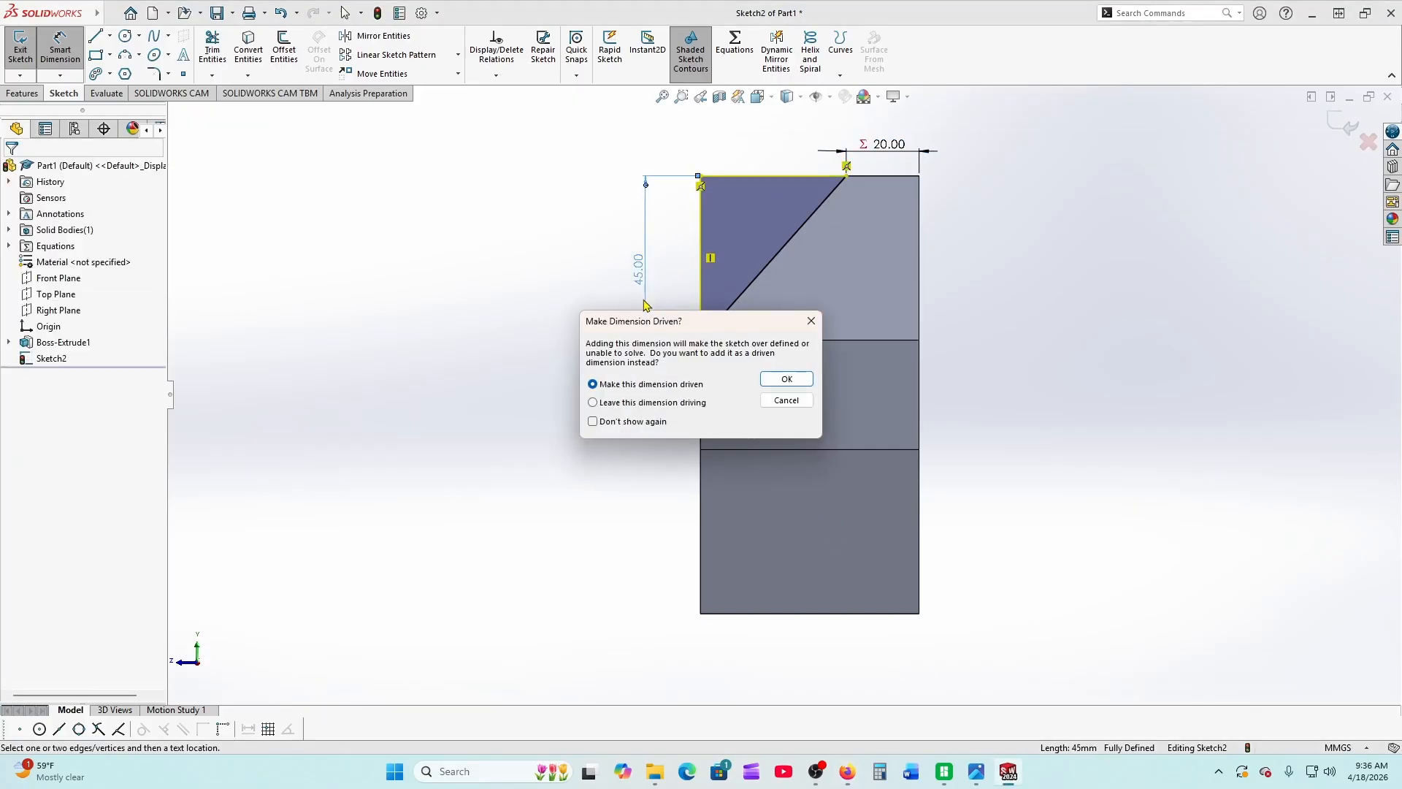
{"action": "left_click", "coordinate": [784, 380]}
{"action": "left_click", "coordinate": [756, 177]}
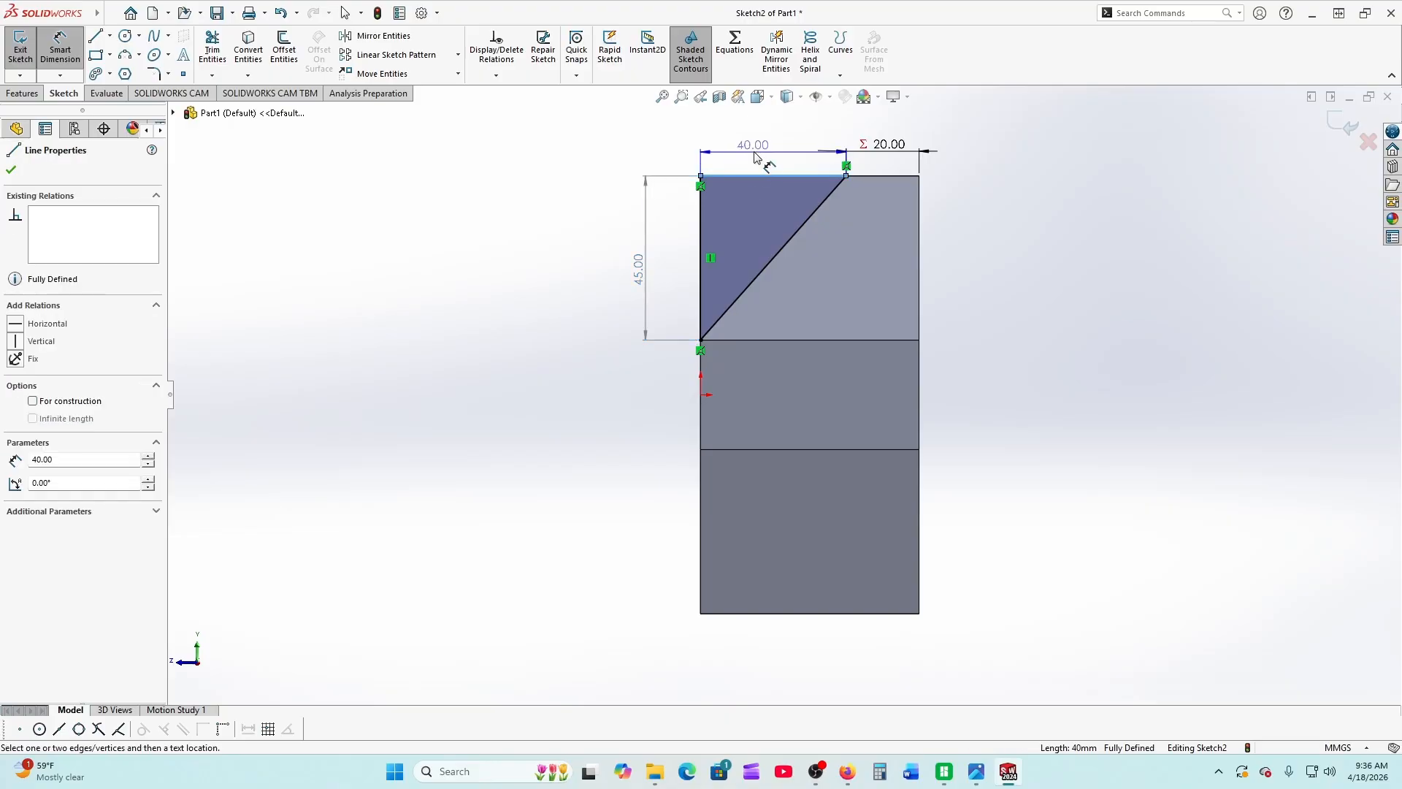
{"action": "left_click", "coordinate": [758, 153]}
{"action": "left_click", "coordinate": [784, 378]}
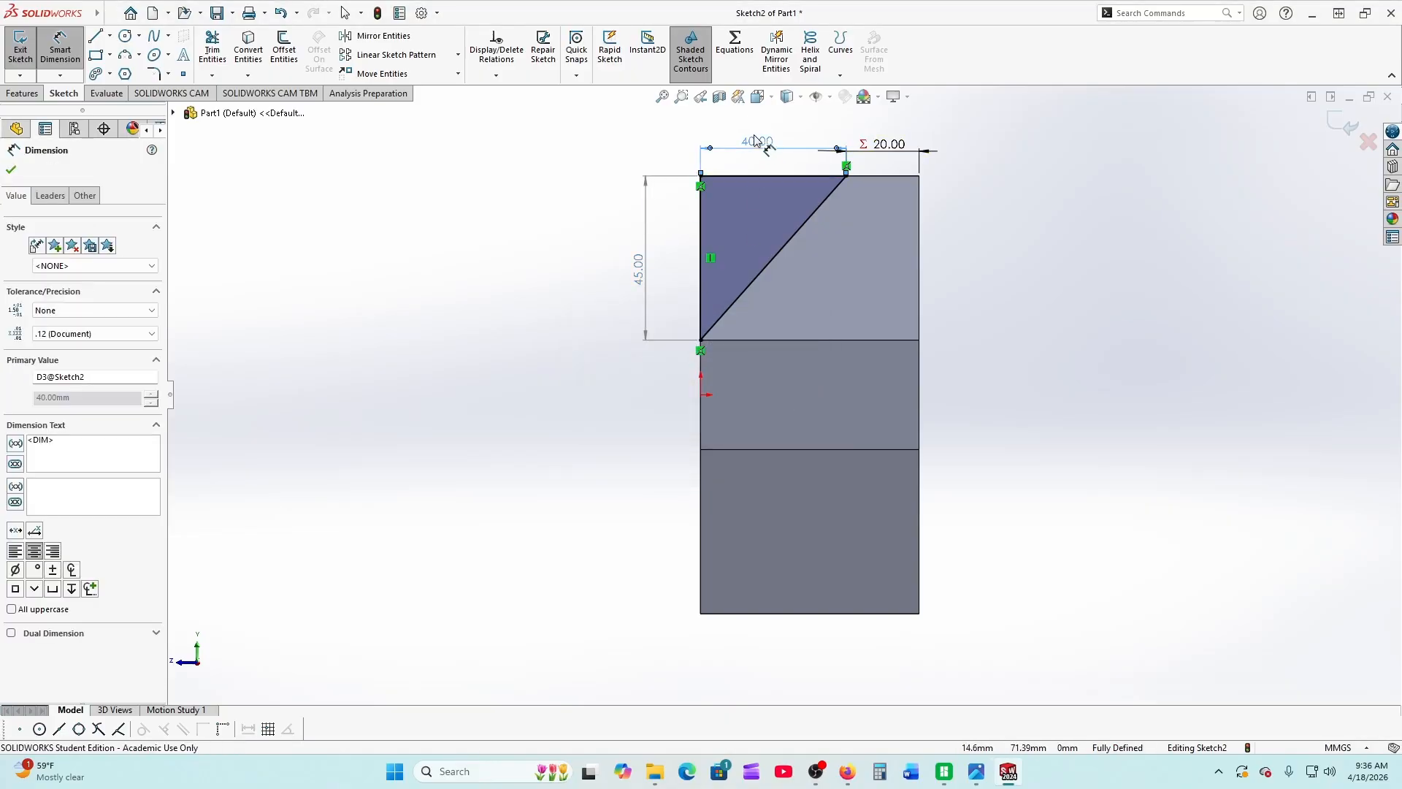
{"action": "left_click", "coordinate": [11, 169]}
{"action": "key", "text": "Escape"}
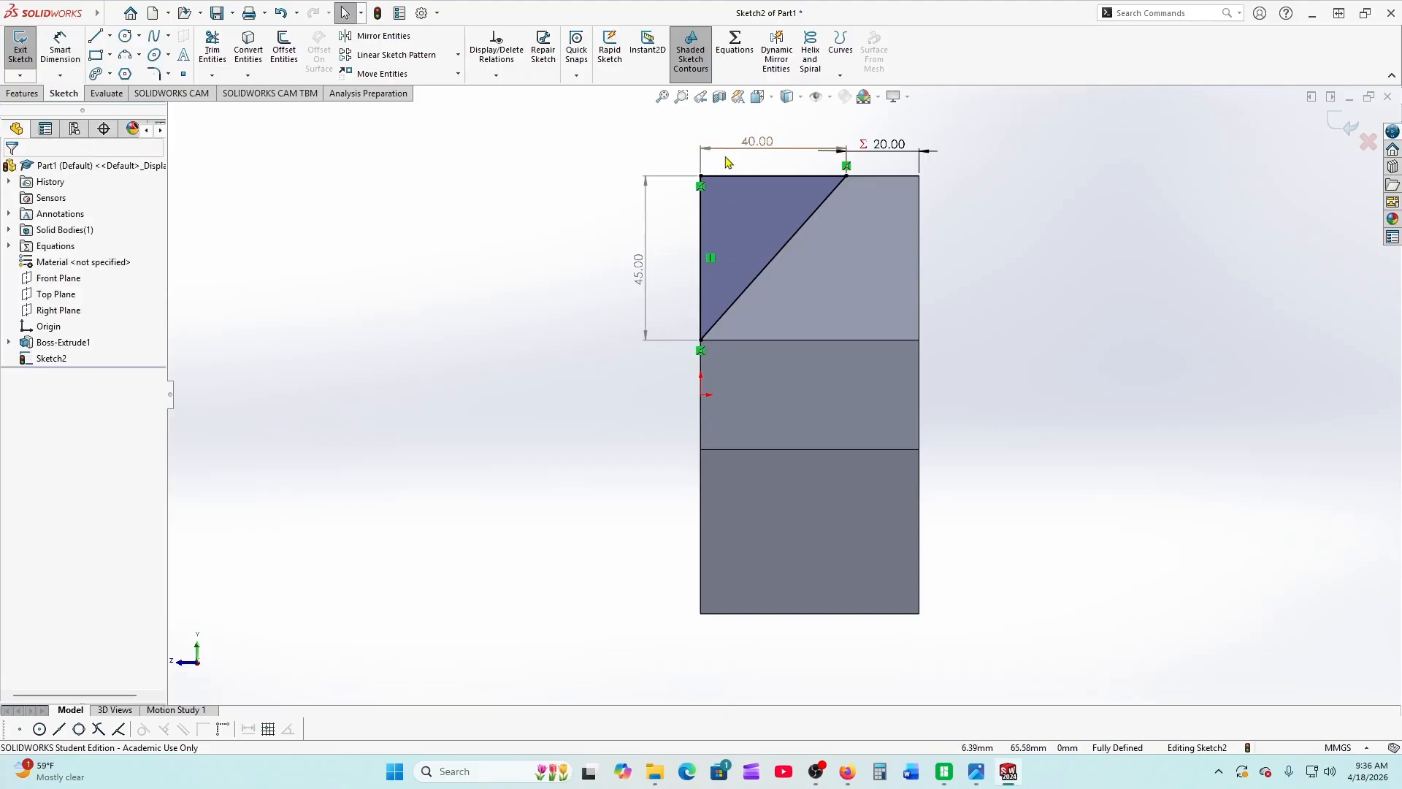
Delete the two driven dimensions from the triangle's top and vertical sides
{"action": "left_click", "coordinate": [730, 156]}
{"action": "key", "text": "Delete"}
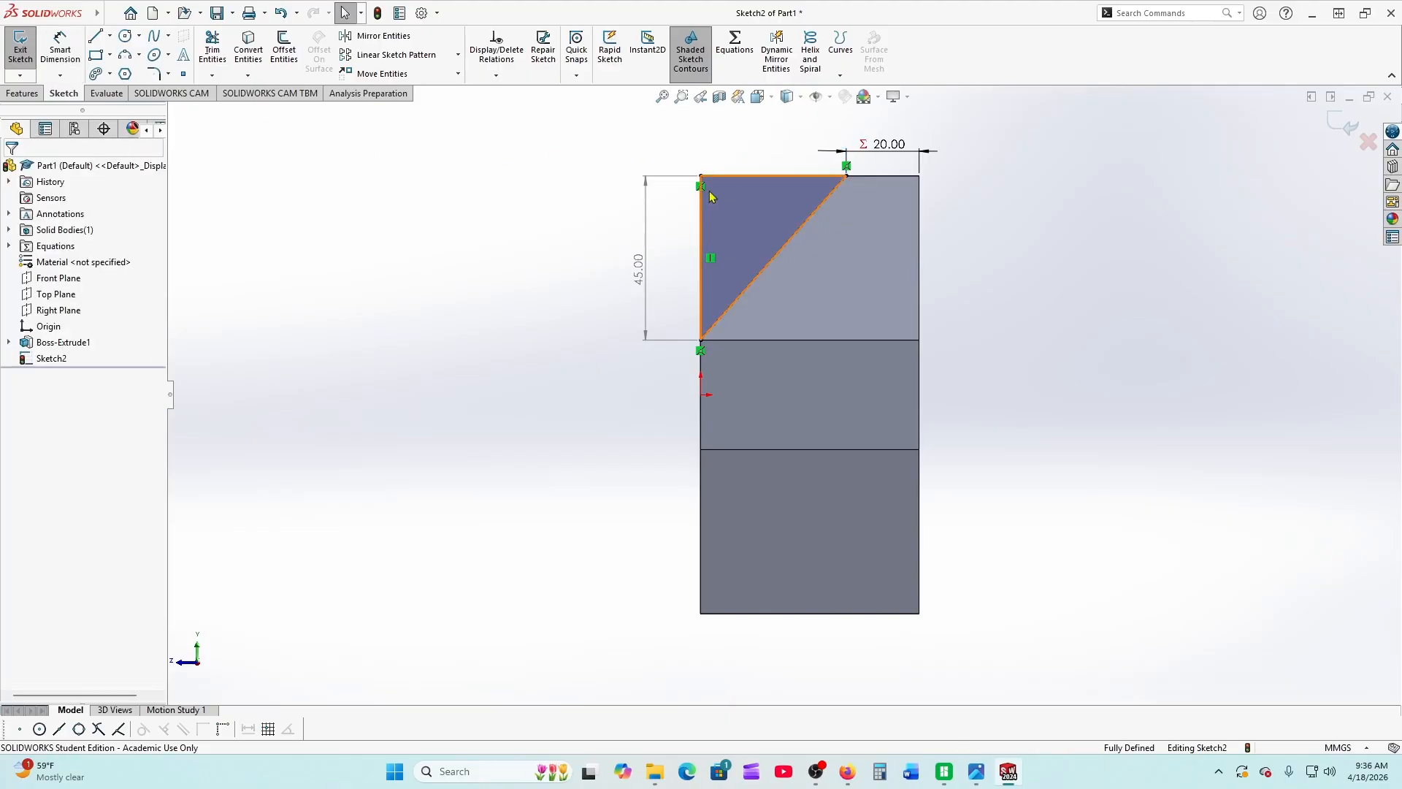
{"action": "left_click", "coordinate": [644, 302]}
{"action": "key", "text": "Delete"}
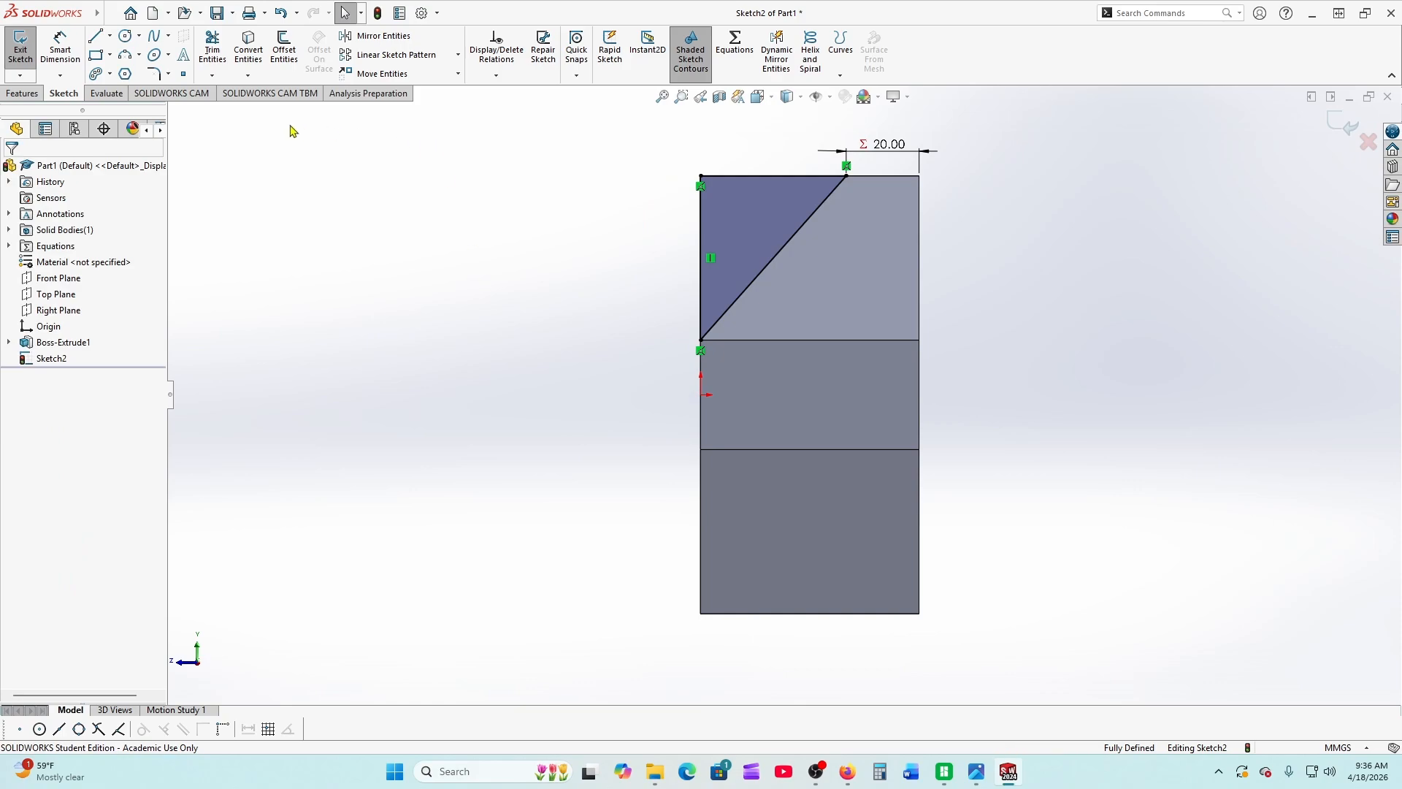
Extrude-cut the triangle through the whole body with the Through All end condition
{"action": "left_click", "coordinate": [23, 95]}
{"action": "left_click", "coordinate": [222, 50]}
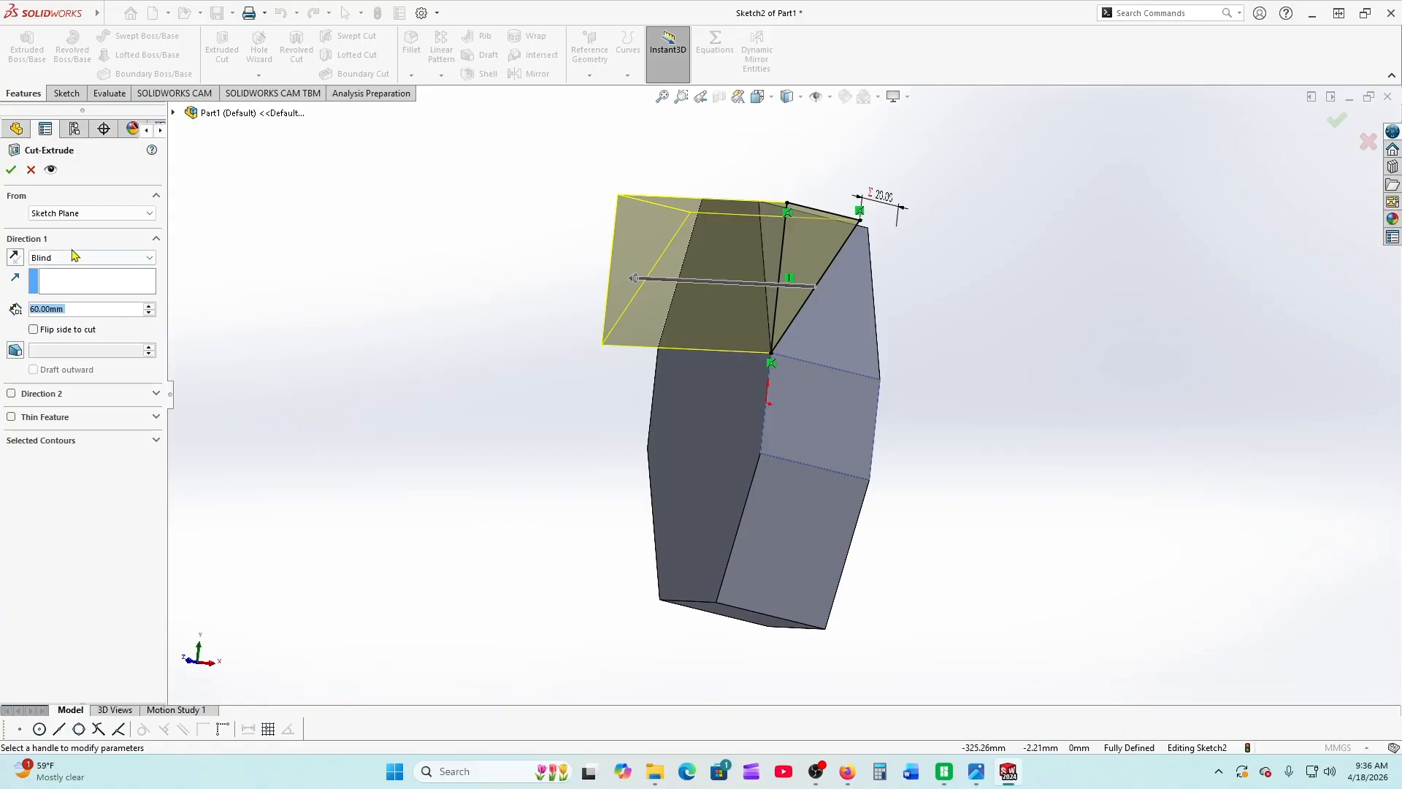
{"action": "left_click", "coordinate": [75, 258]}
{"action": "left_click", "coordinate": [76, 275]}
{"action": "left_click", "coordinate": [75, 259]}
{"action": "left_click", "coordinate": [66, 281]}
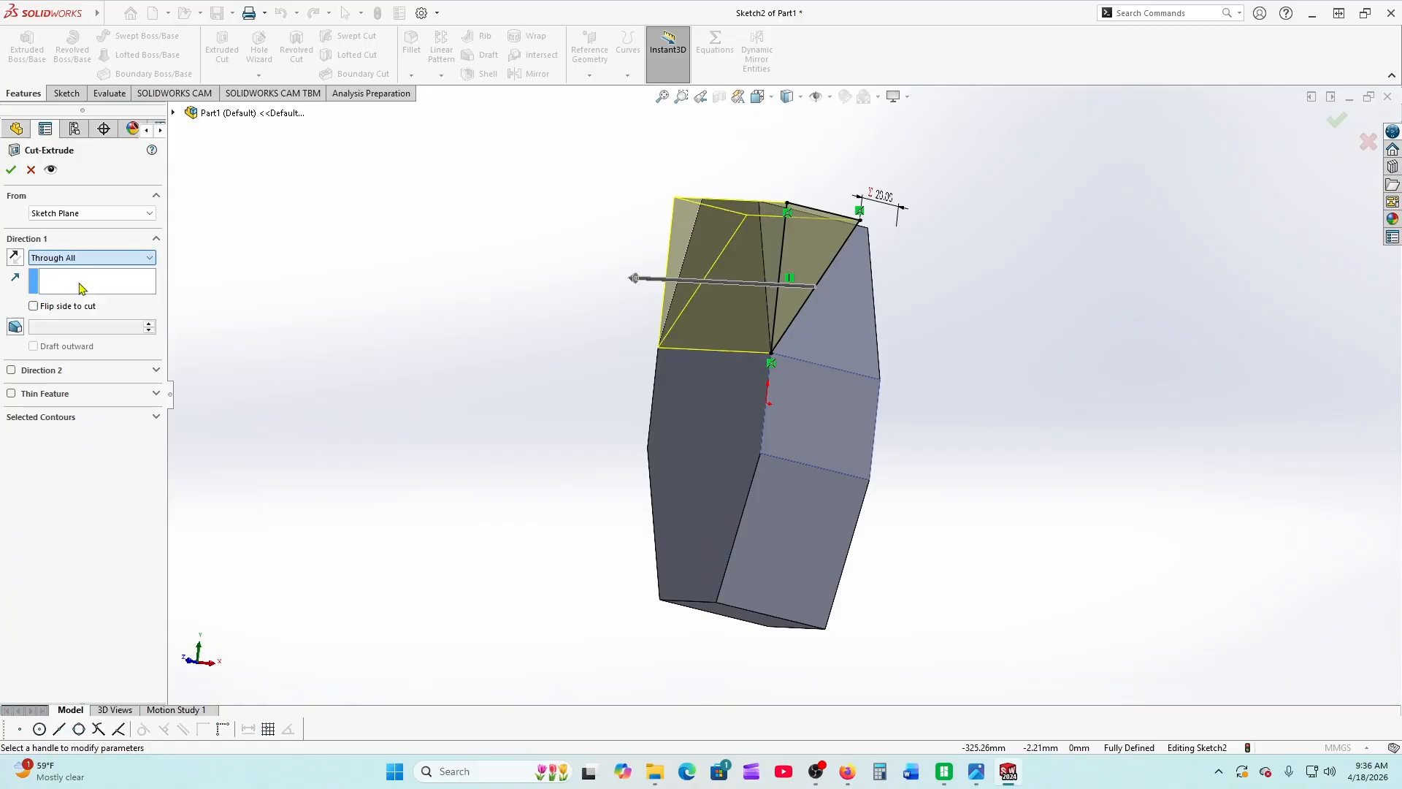
{"action": "left_click", "coordinate": [14, 171]}
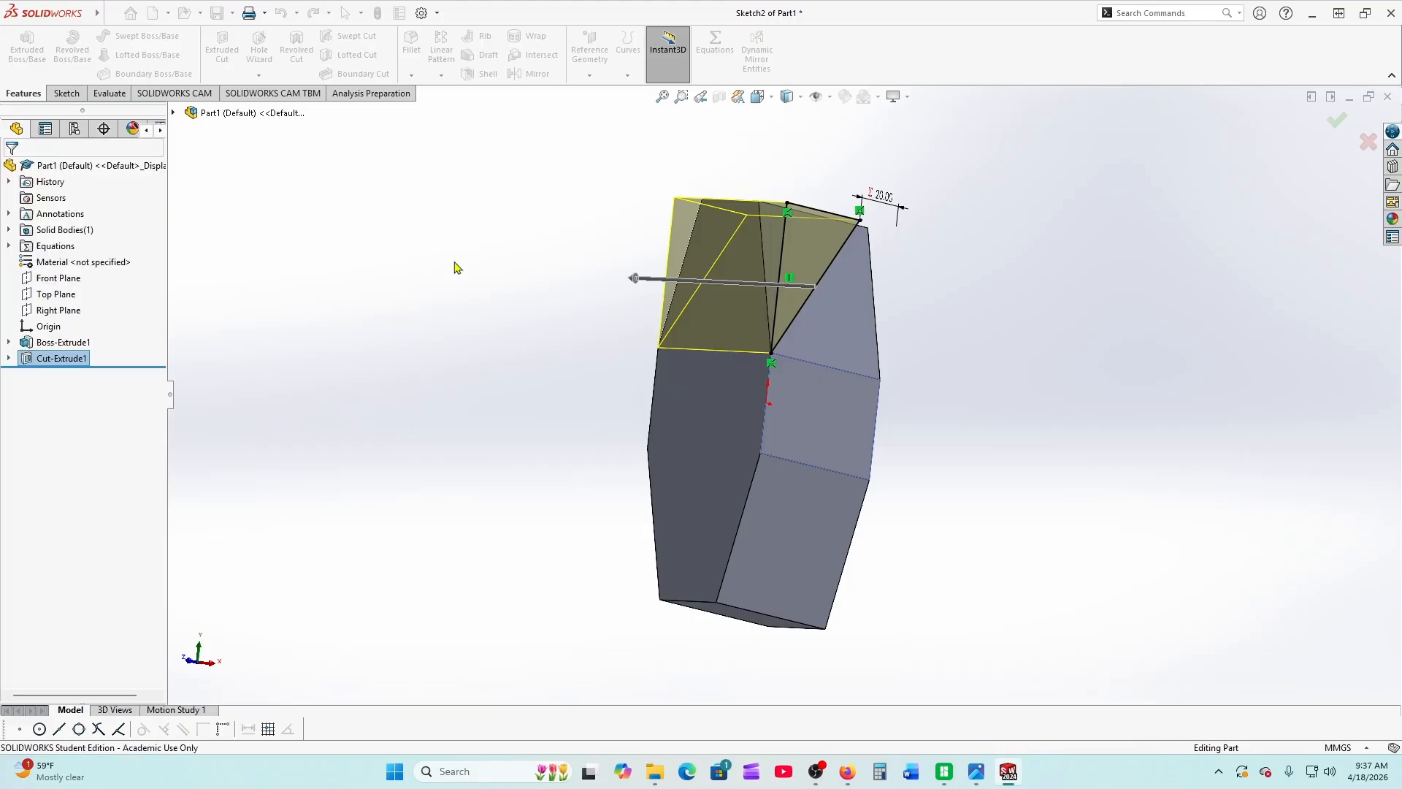
Mirror the triangular cut about the Top Plane onto the lower part of the body
{"action": "middle_click_drag", "start_coordinate": [554, 328], "coordinate": [496, 333]}
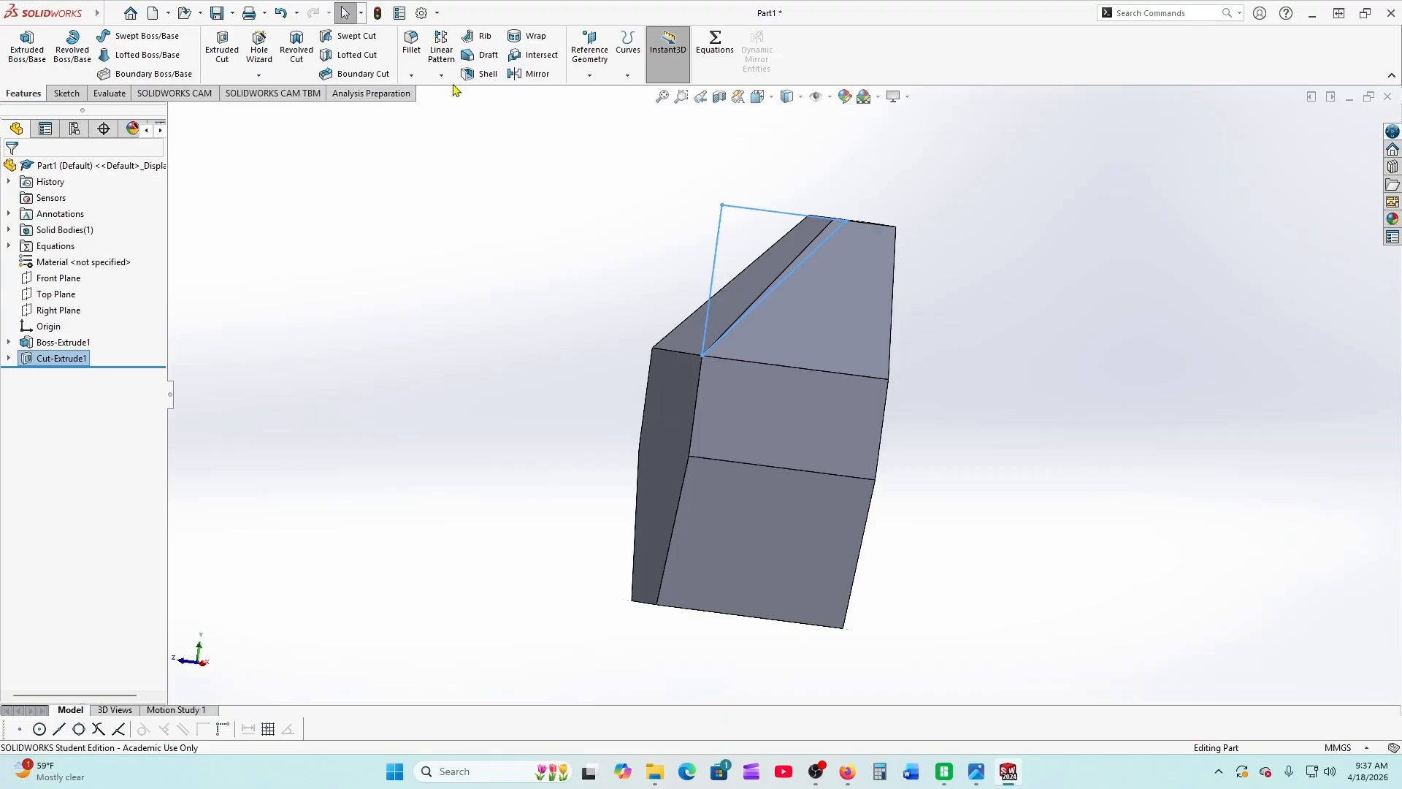
{"action": "left_click", "coordinate": [537, 74]}
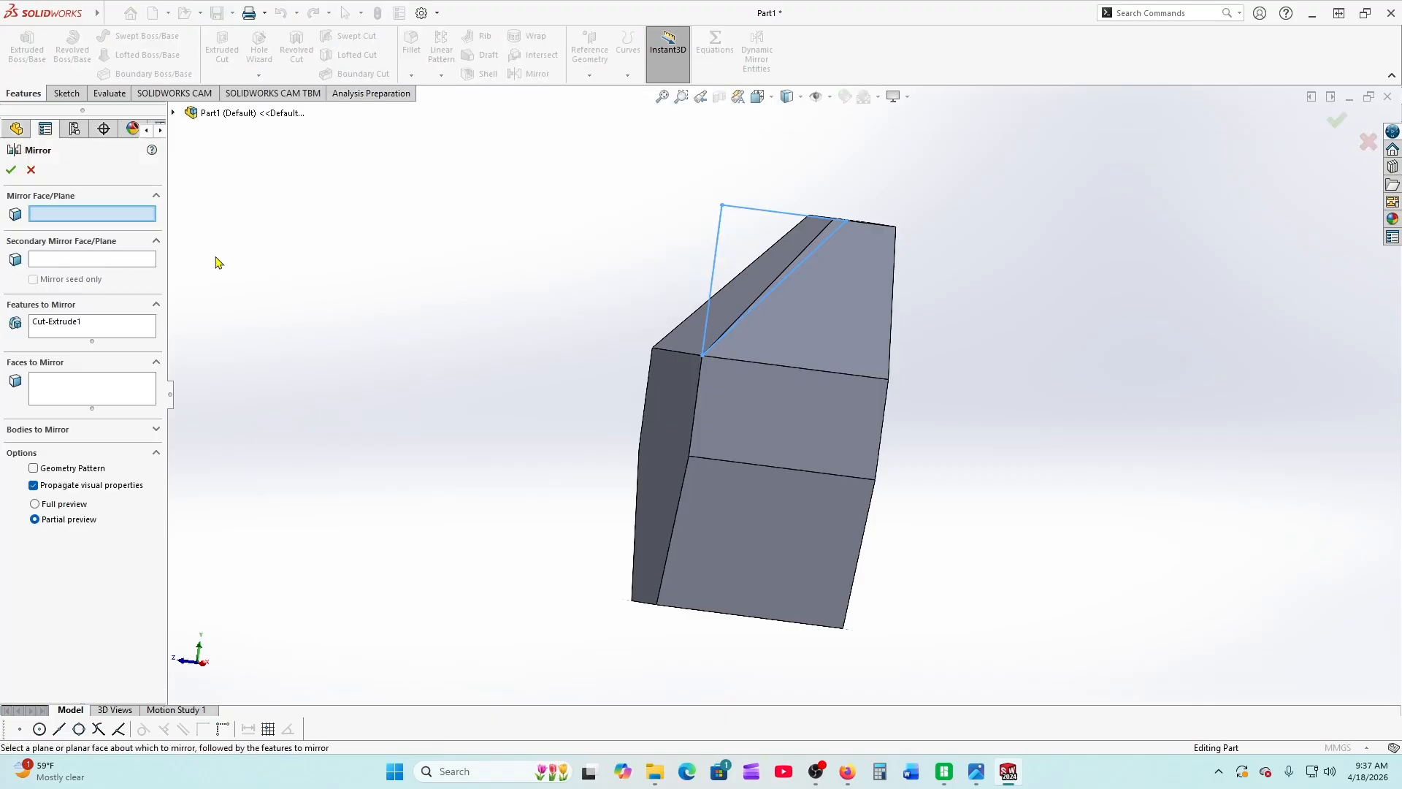
{"action": "left_click", "coordinate": [174, 114]}
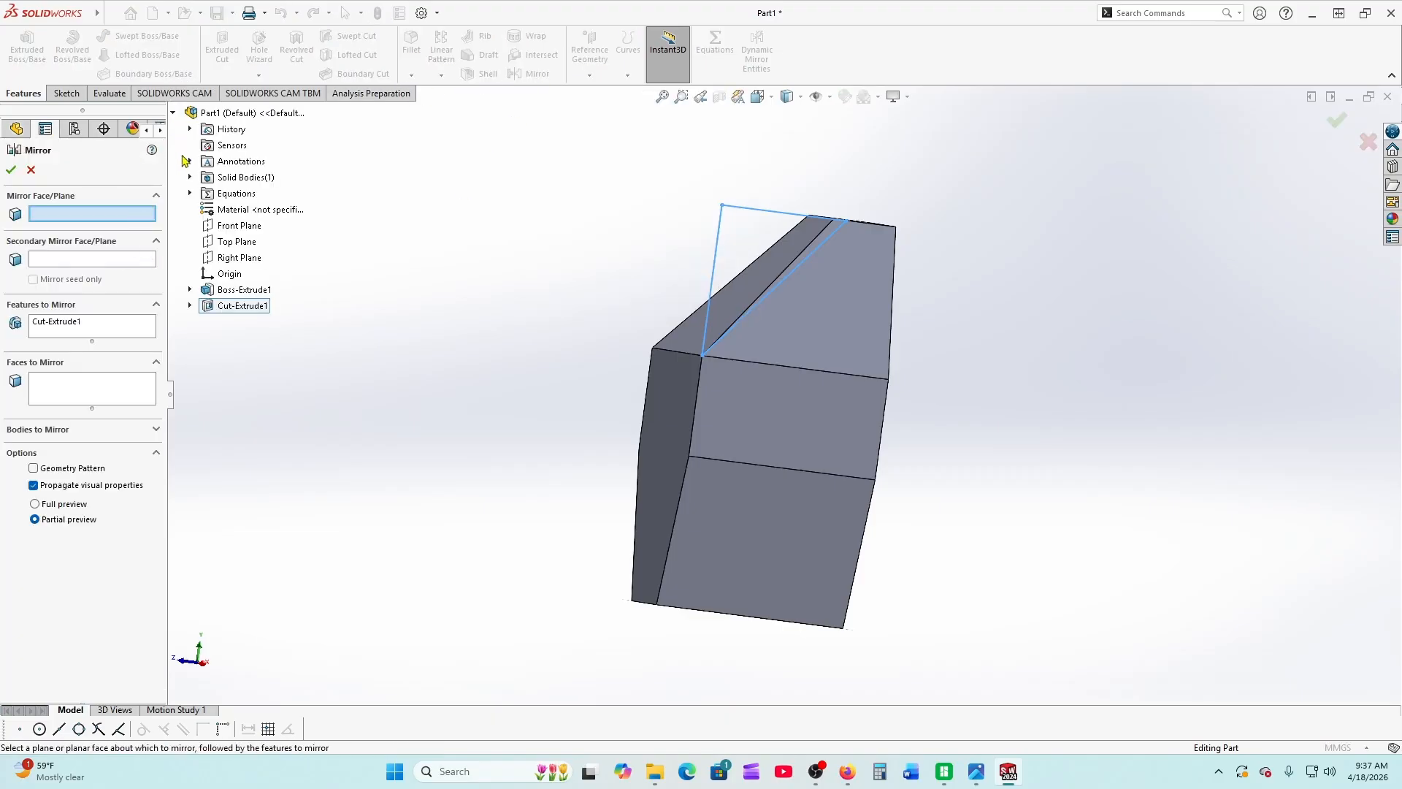
{"action": "left_click", "coordinate": [227, 243]}
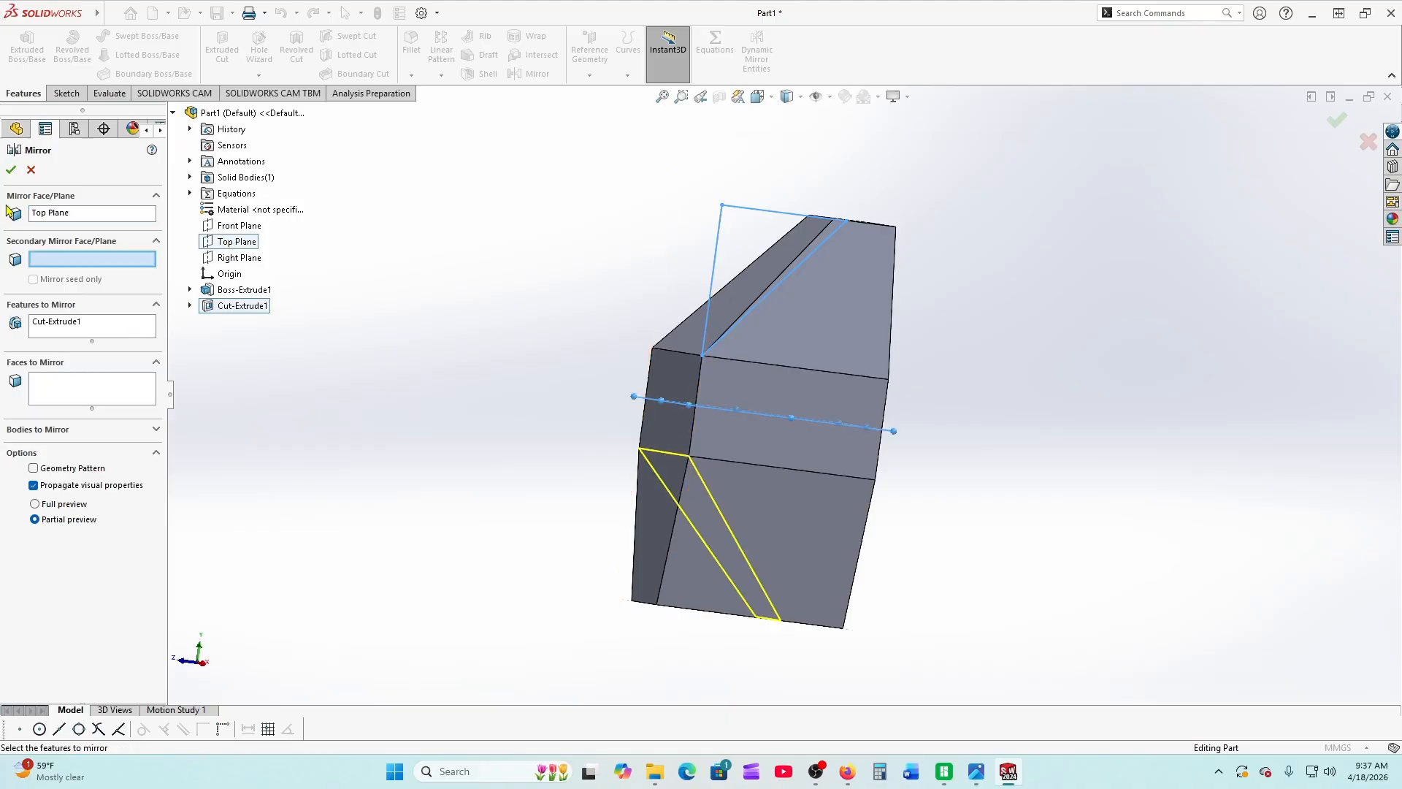
{"action": "left_click", "coordinate": [11, 170]}
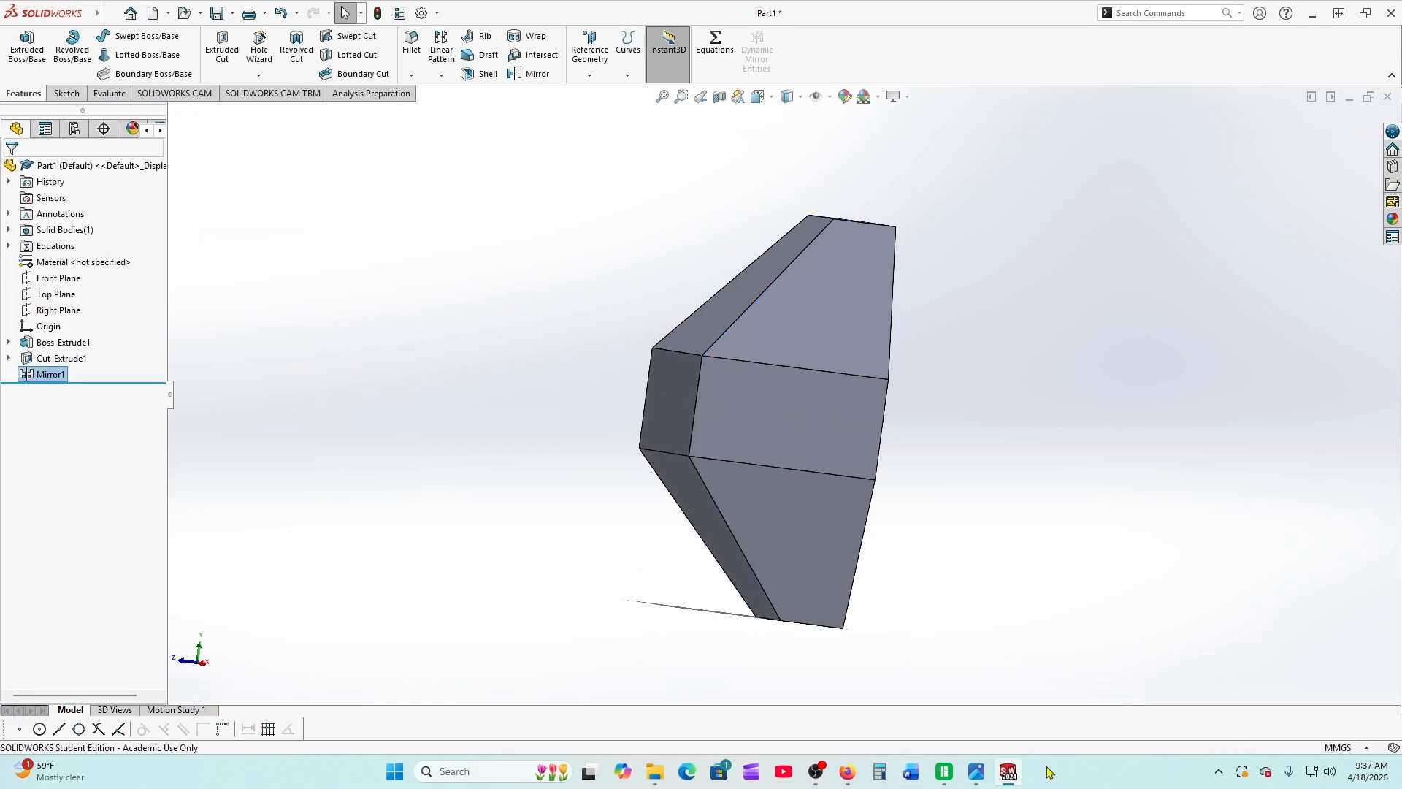
Check the rear slopes in the PDF side view and open a sketch on the body's middle rectangular side face
{"action": "left_click", "coordinate": [845, 774]}
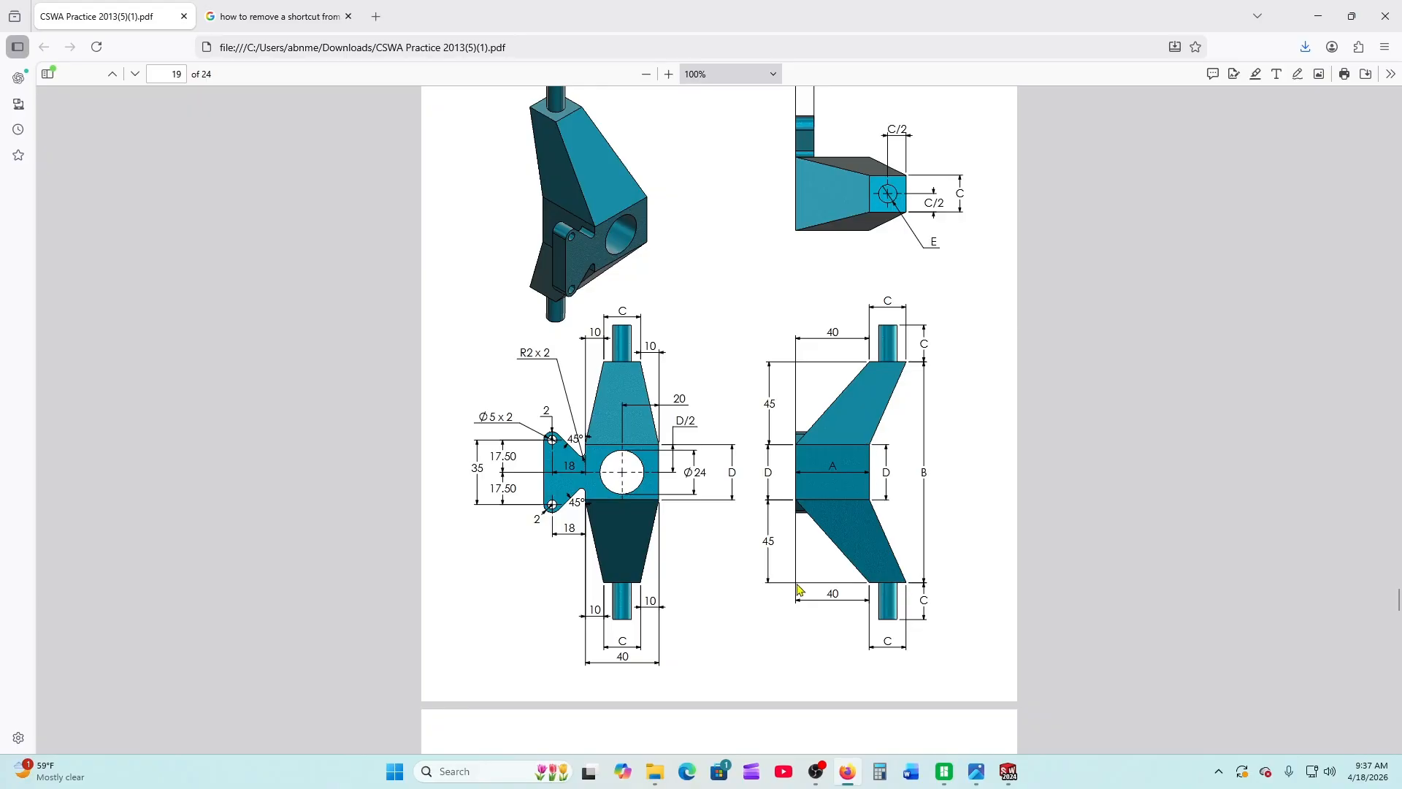
{"action": "mouse_move", "coordinate": [1004, 780]}
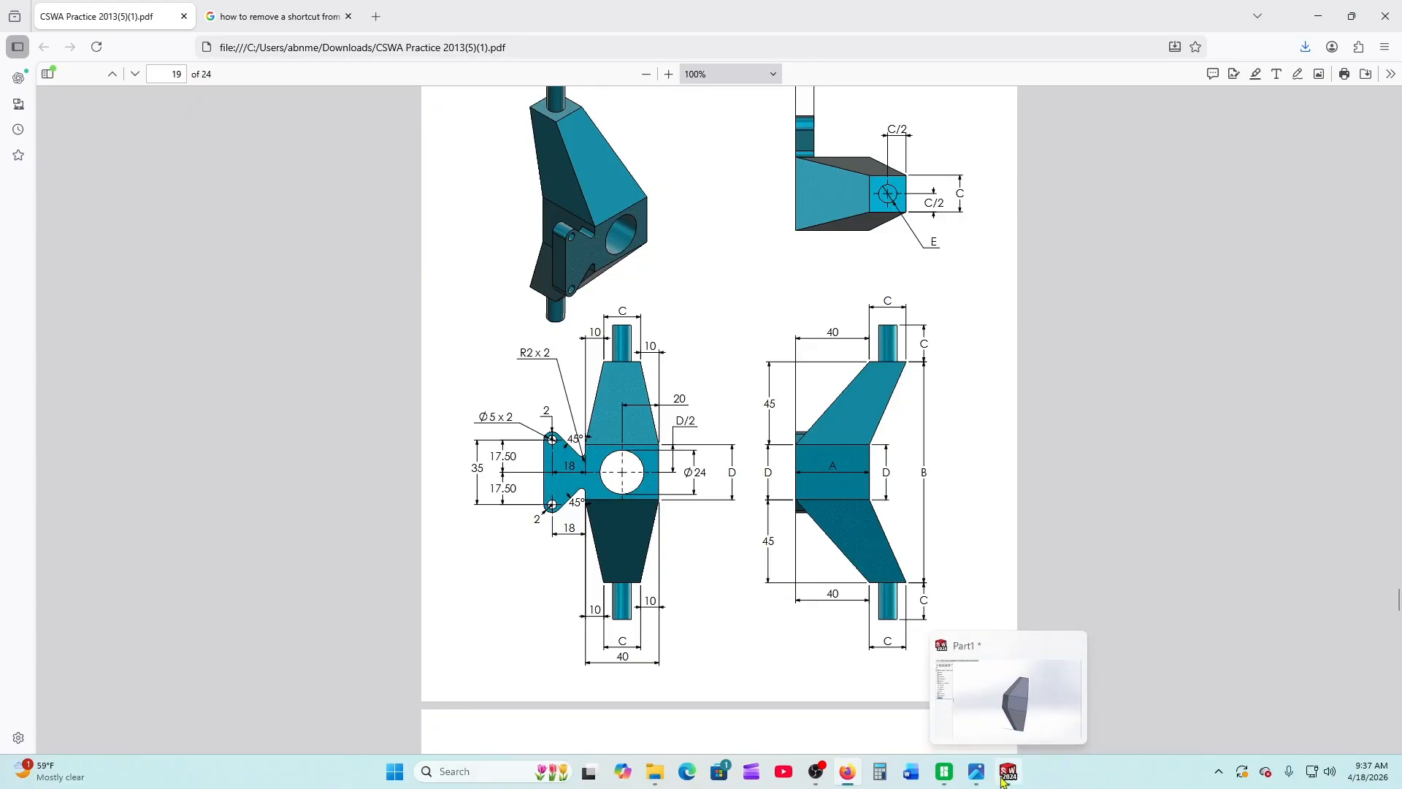
{"action": "left_click", "coordinate": [1003, 780]}
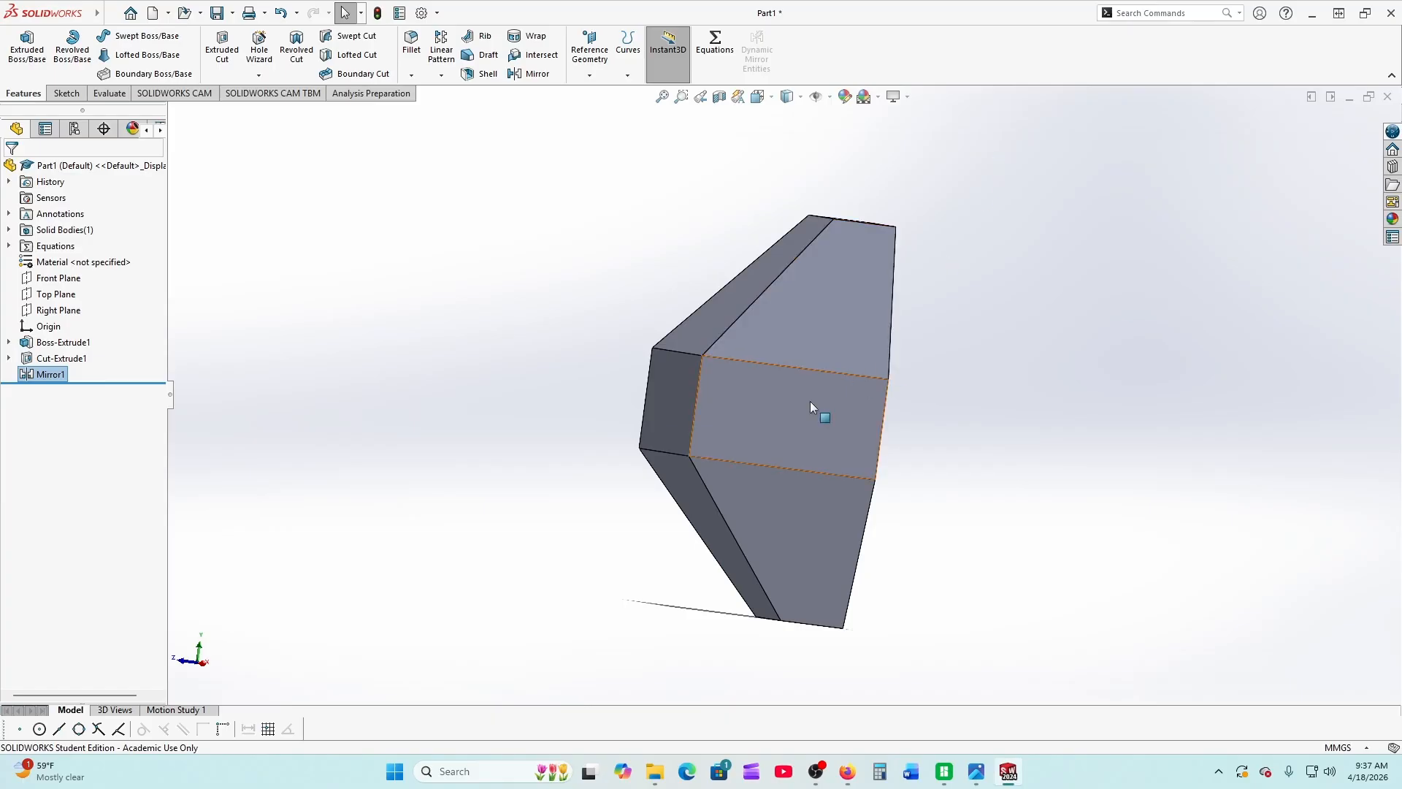
{"action": "left_click", "coordinate": [780, 410]}
{"action": "left_click", "coordinate": [842, 368]}
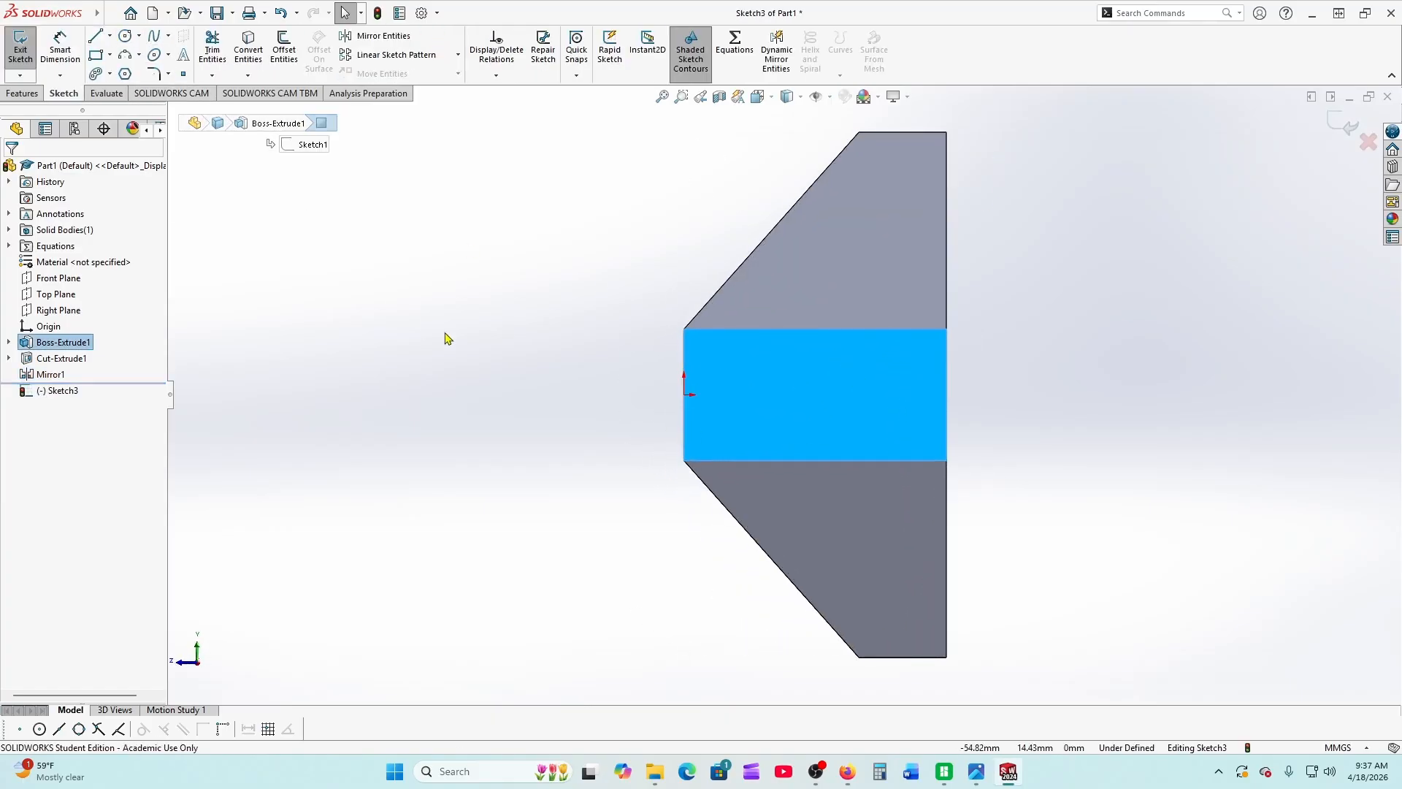
Sketch a closed four-line profile from the rear edge's two end corners to a vertical line spanning the middle face's horizontal edges
{"action": "left_click", "coordinate": [110, 14]}
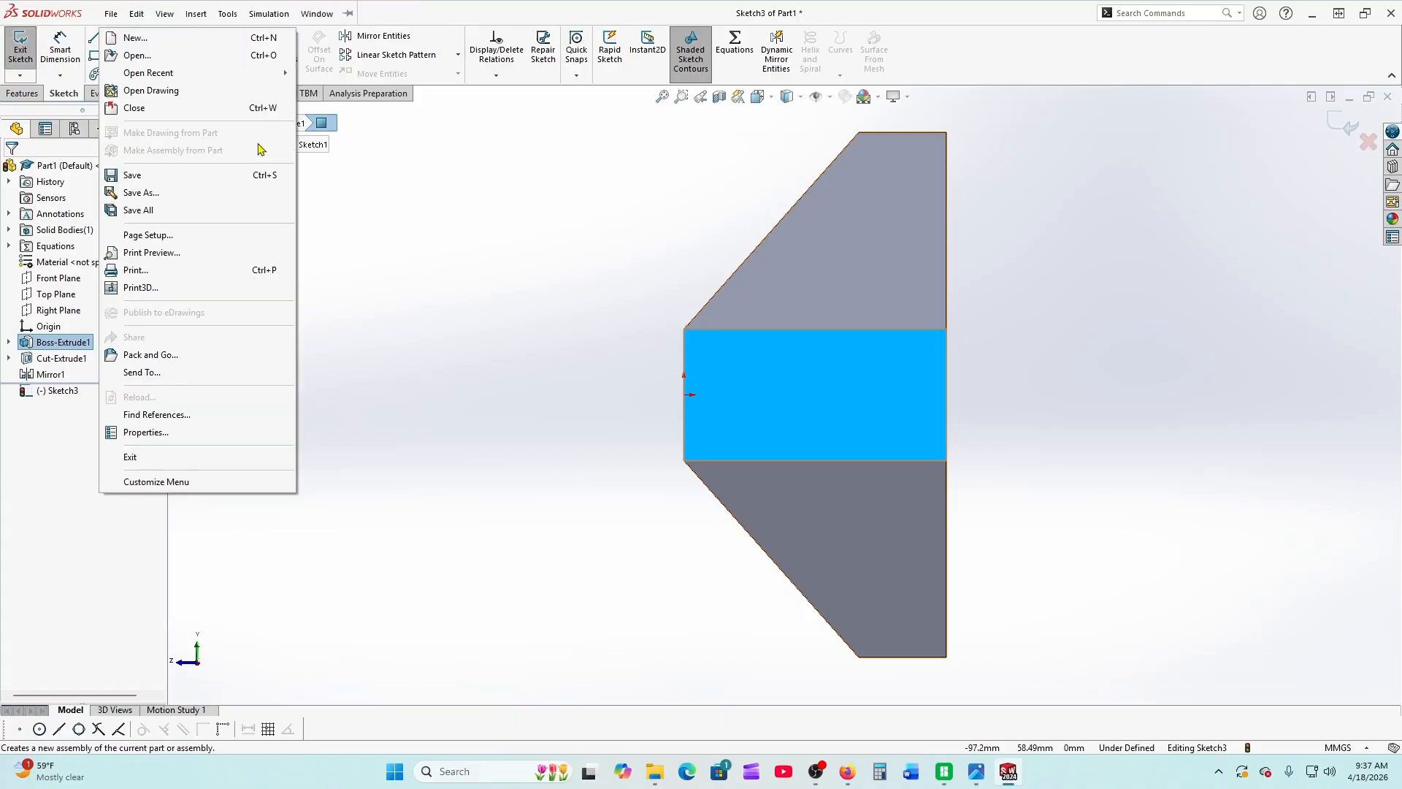
{"action": "left_click", "coordinate": [95, 35]}
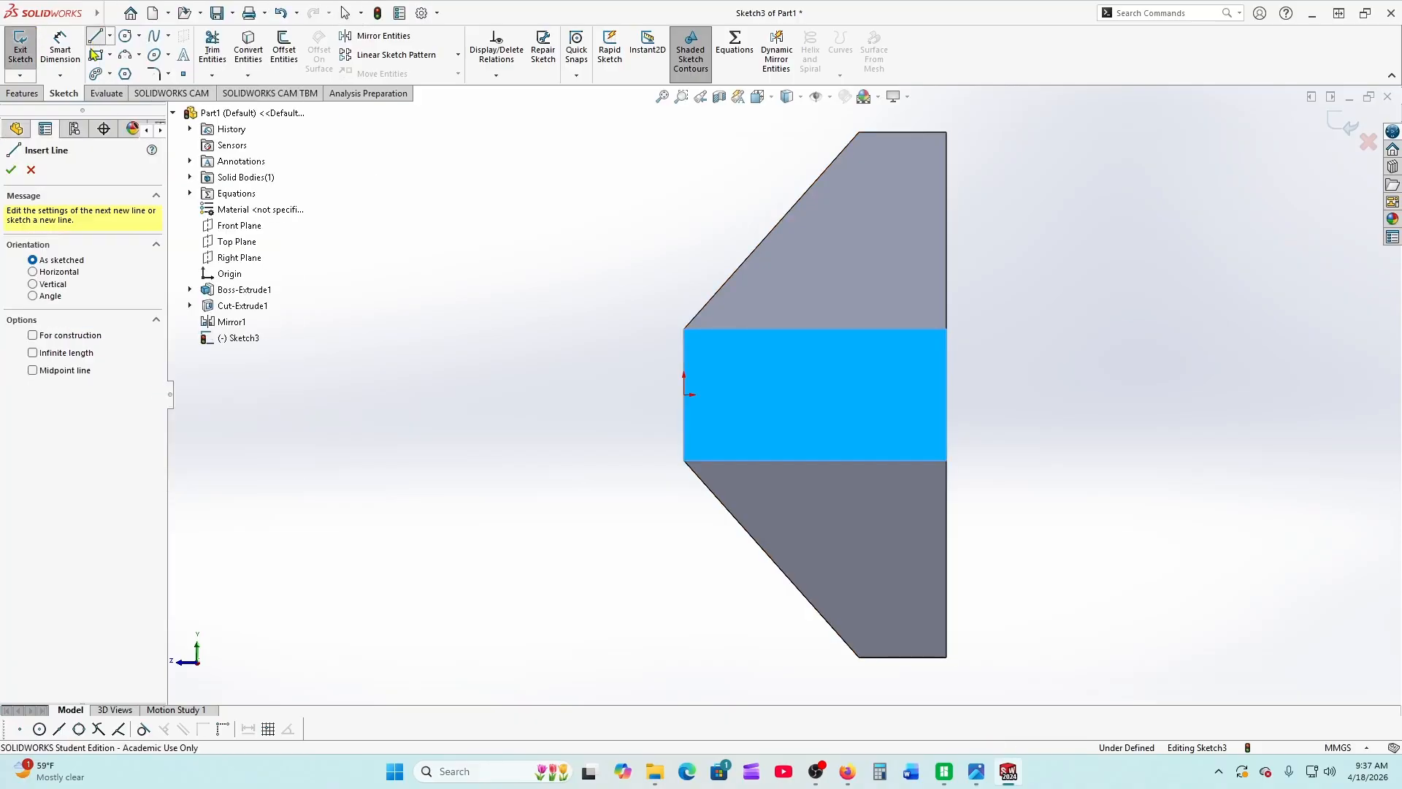
{"action": "left_click", "coordinate": [947, 132]}
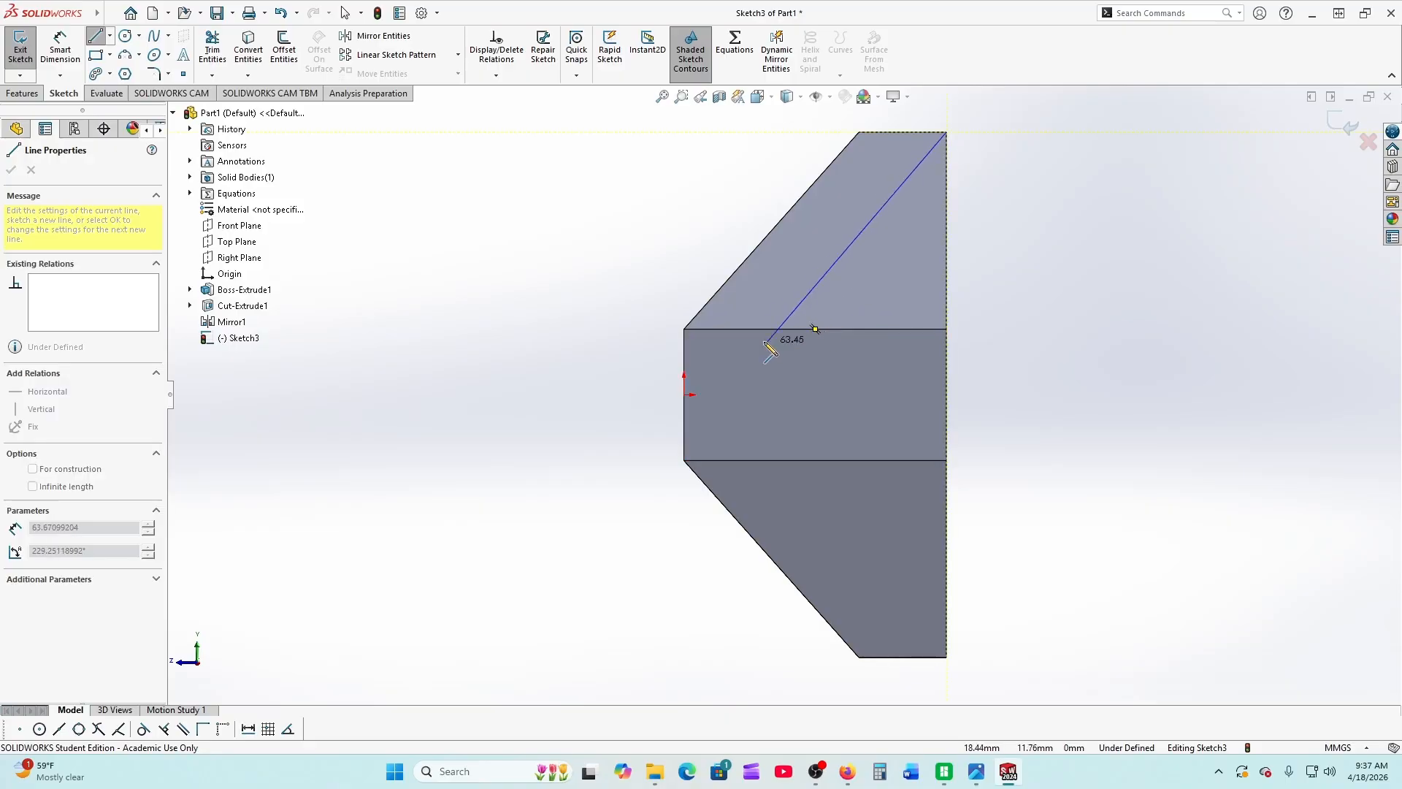
{"action": "left_click", "coordinate": [802, 329]}
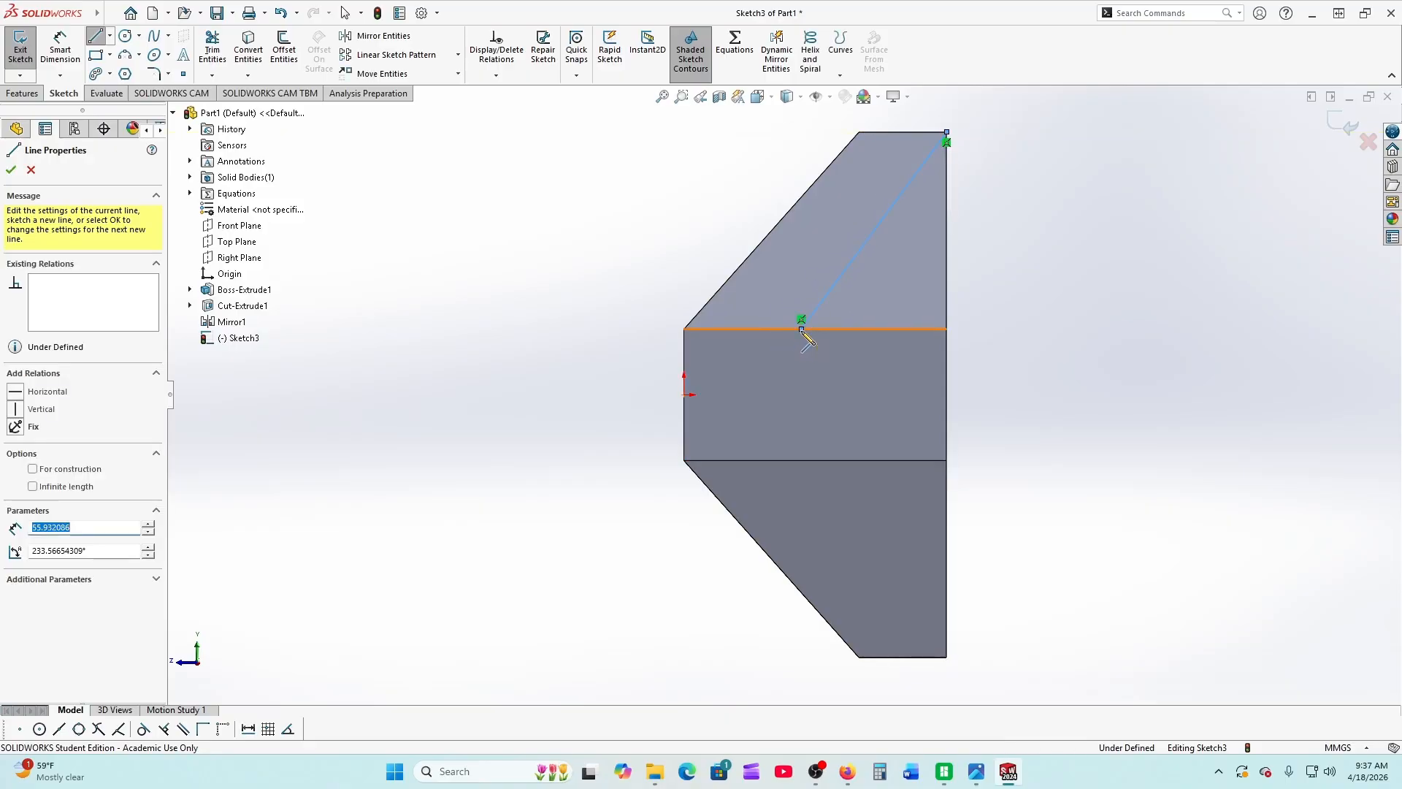
{"action": "left_click", "coordinate": [802, 460]}
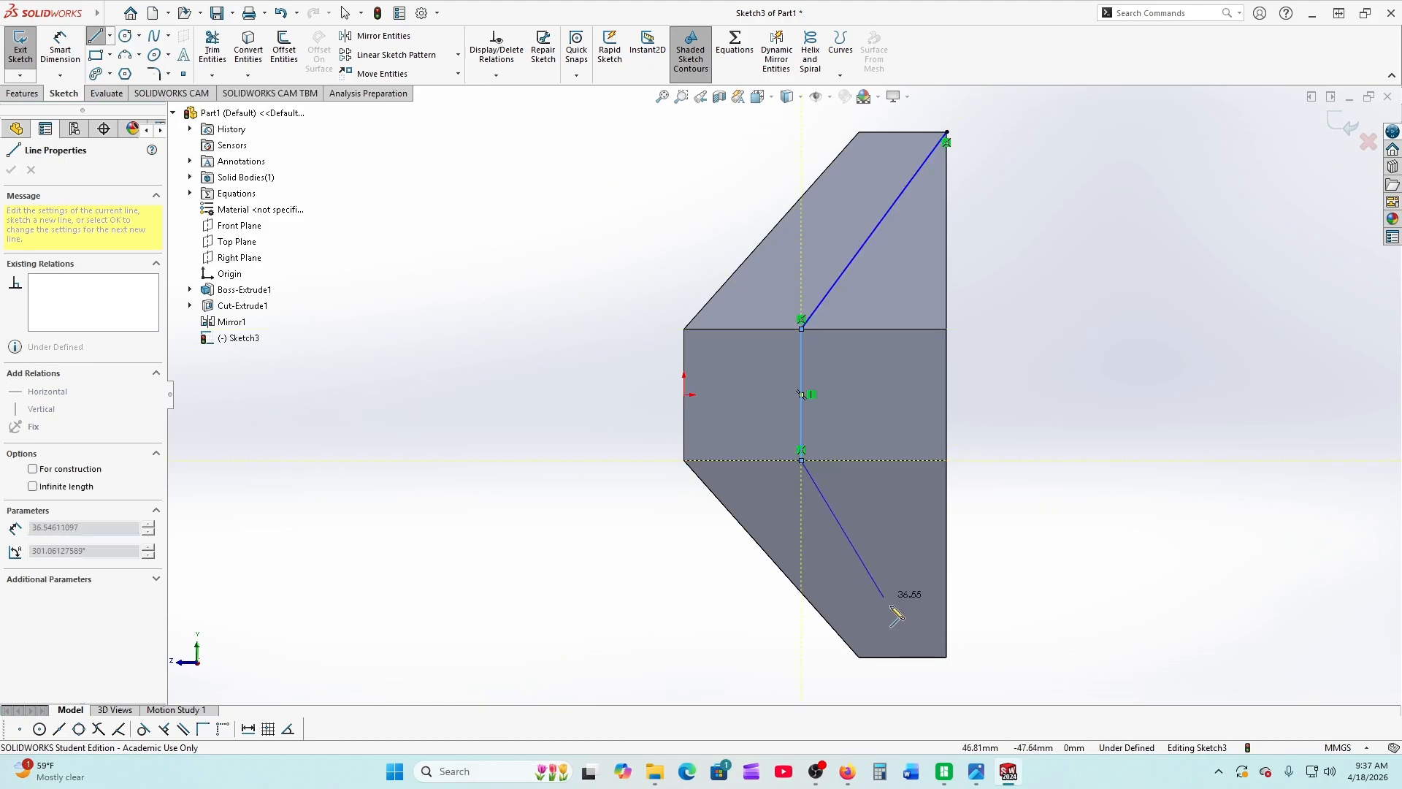
{"action": "left_click", "coordinate": [948, 658]}
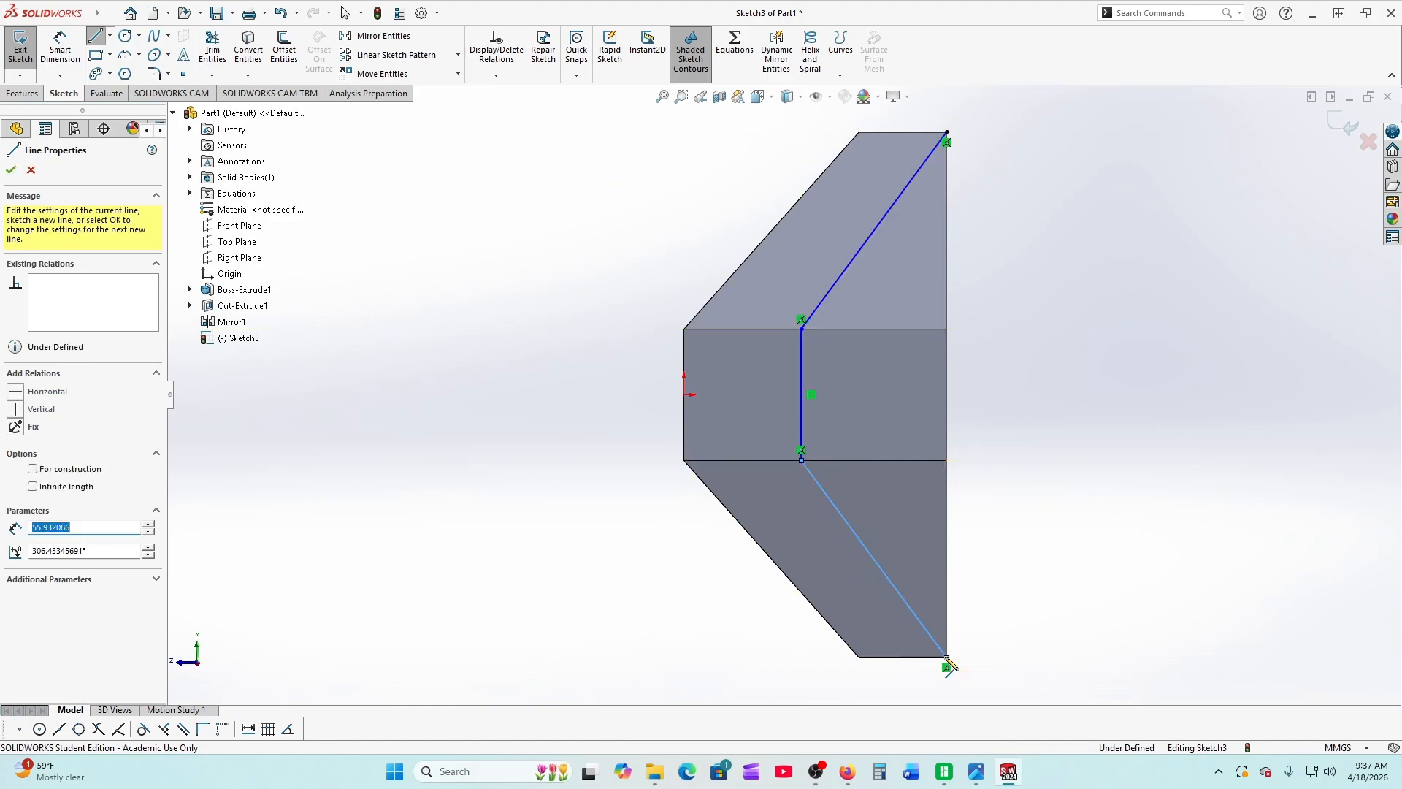
{"action": "left_click", "coordinate": [947, 132]}
{"action": "right_click", "coordinate": [948, 132]}
{"action": "left_click", "coordinate": [1007, 140]}
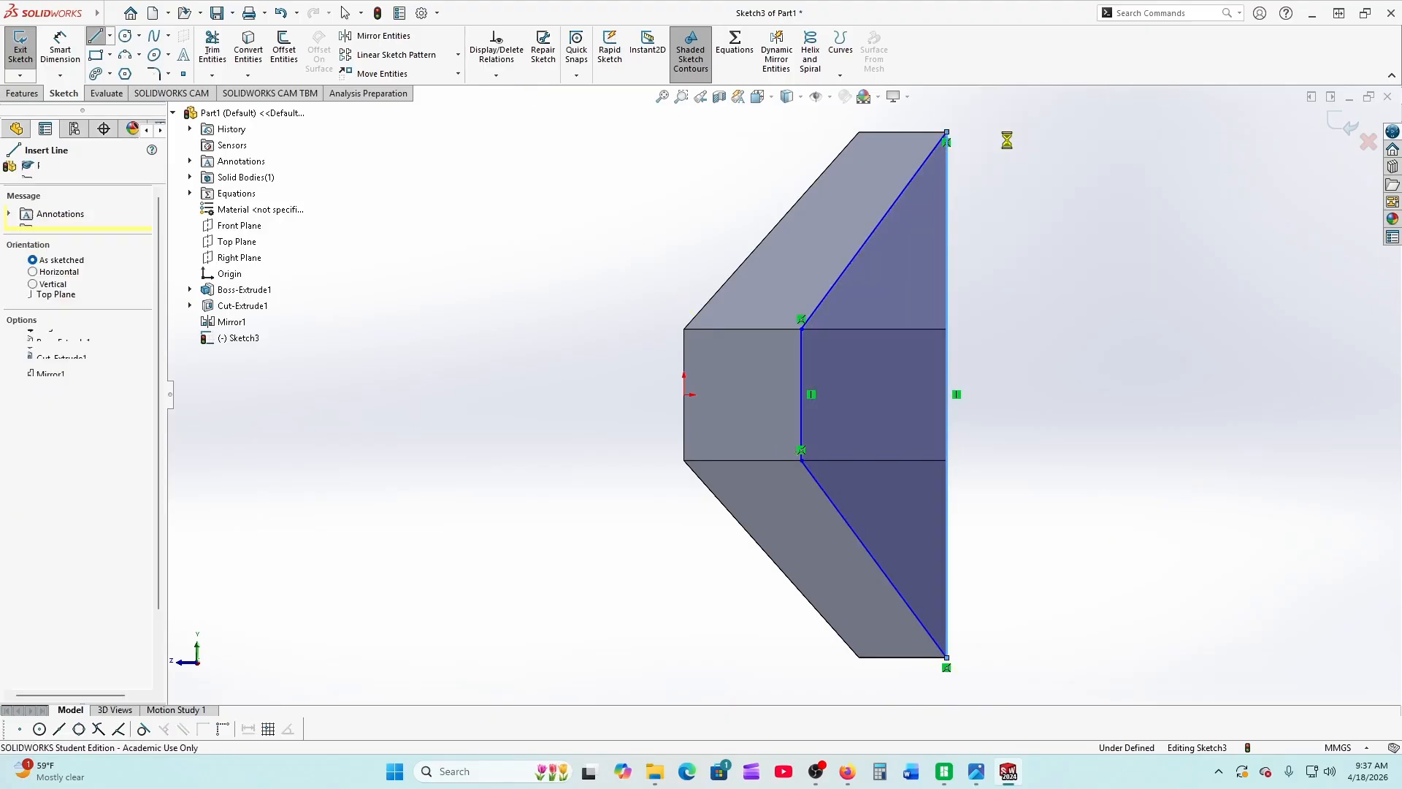
Dimension the inner vertical line from the origin, link the distance to global variable A, and compare it with the PDF side view
{"action": "left_click", "coordinate": [70, 46]}
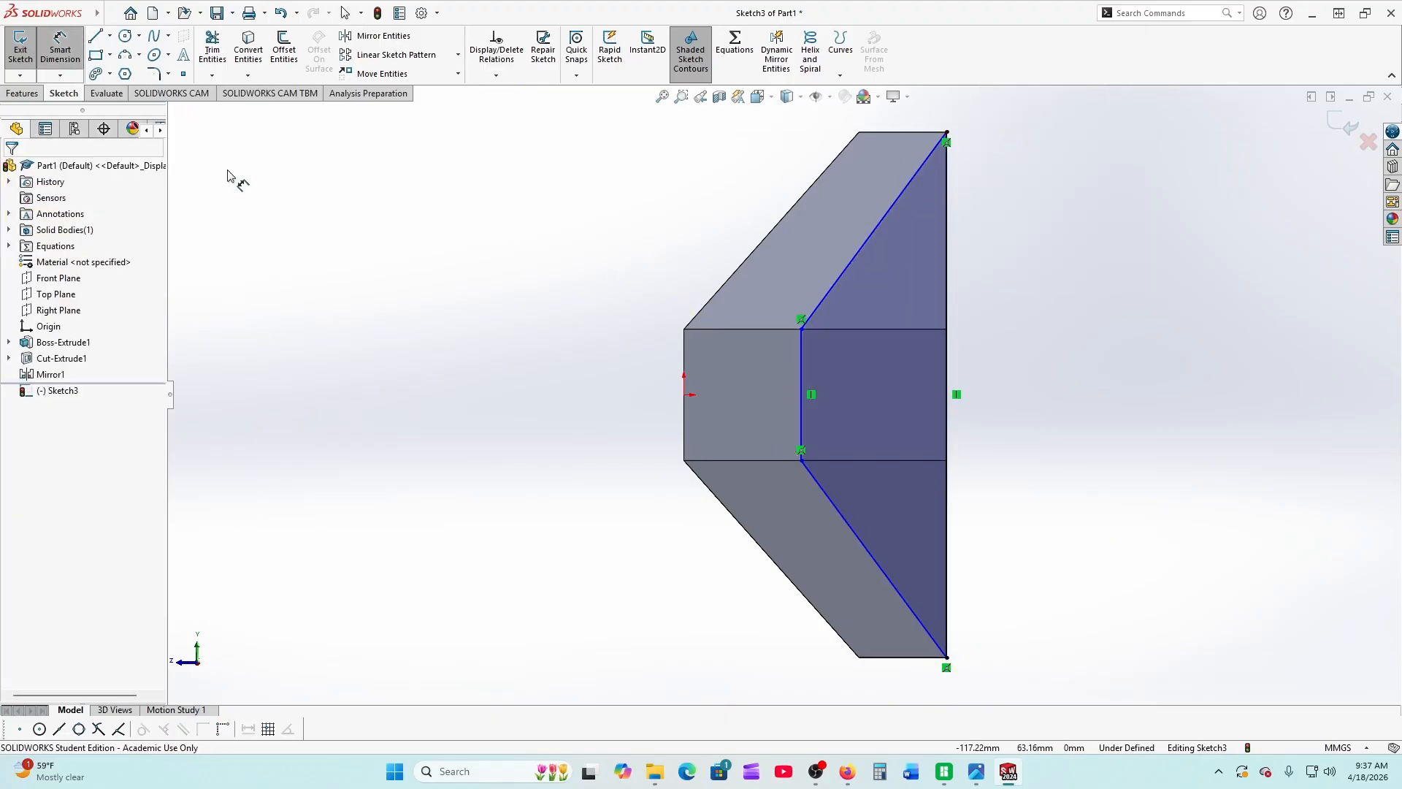
{"action": "left_click", "coordinate": [802, 423]}
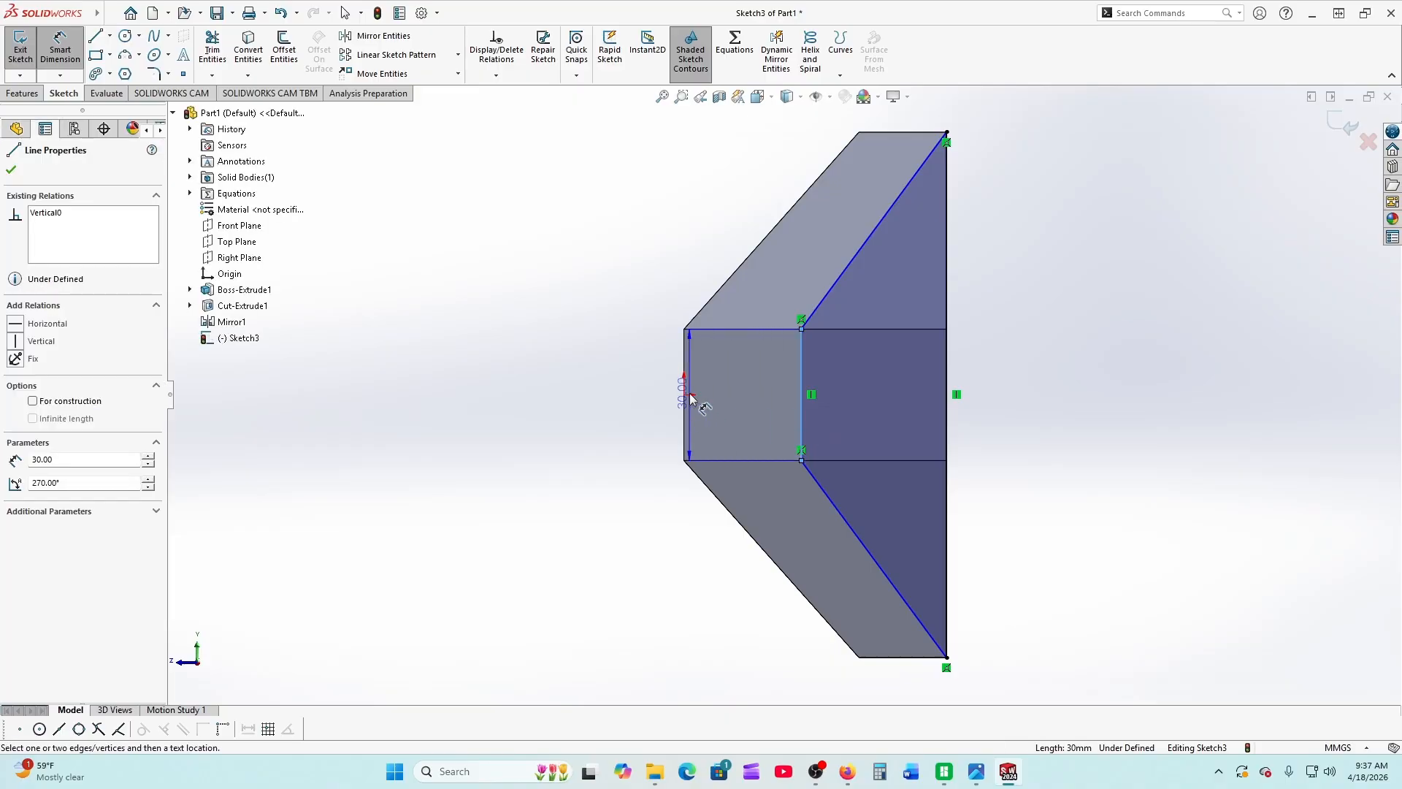
{"action": "left_click", "coordinate": [684, 395]}
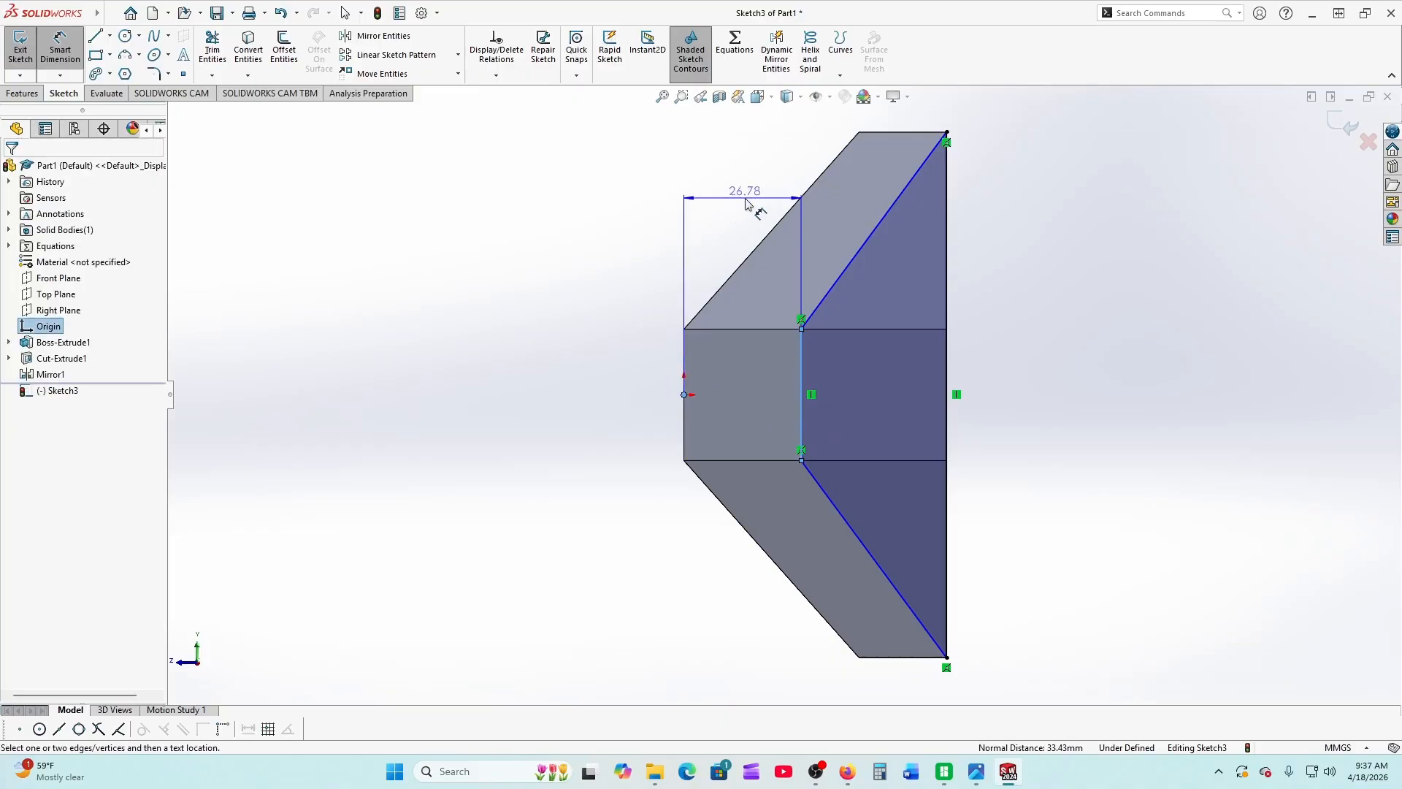
{"action": "left_click", "coordinate": [746, 203]}
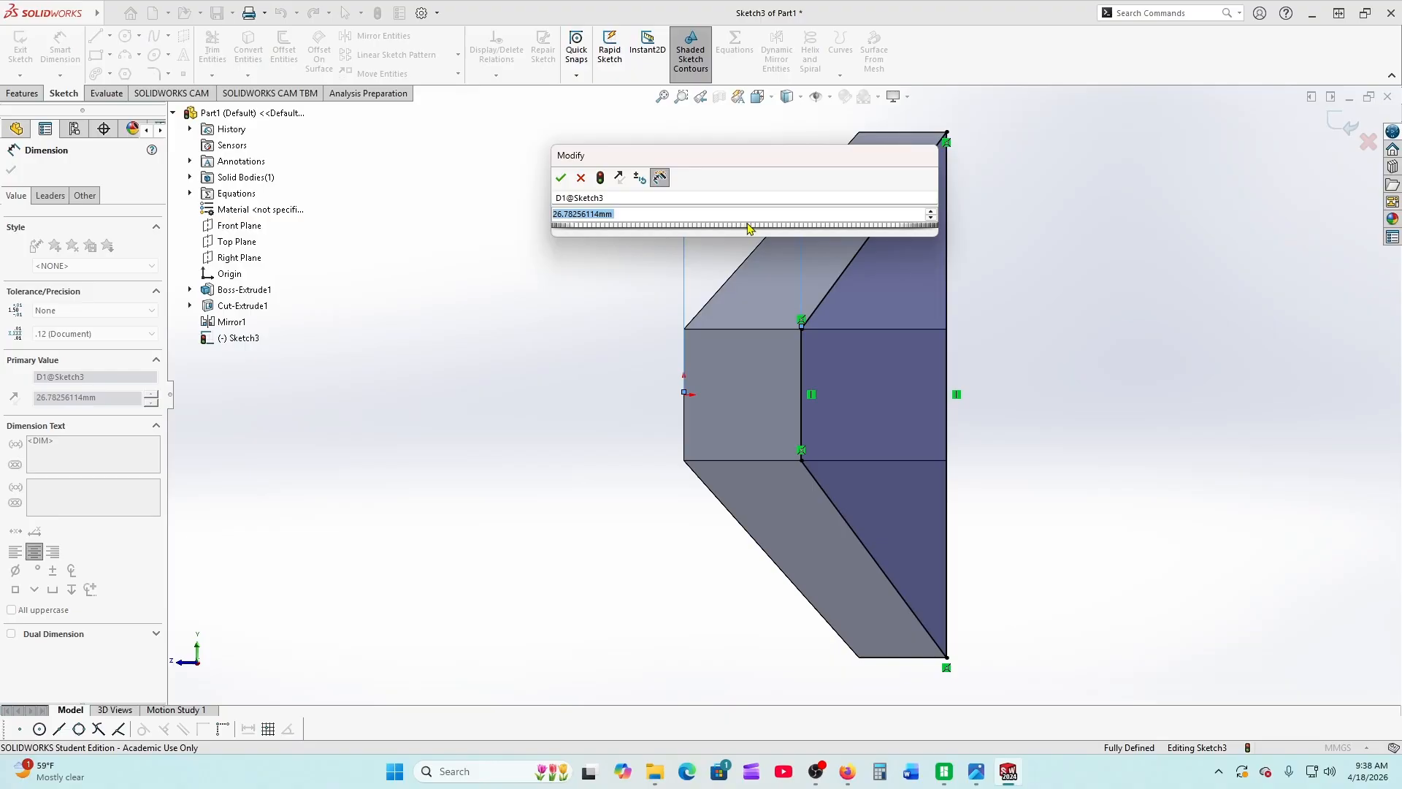
{"action": "type", "text": "="}
{"action": "mouse_move", "coordinate": [774, 233]}
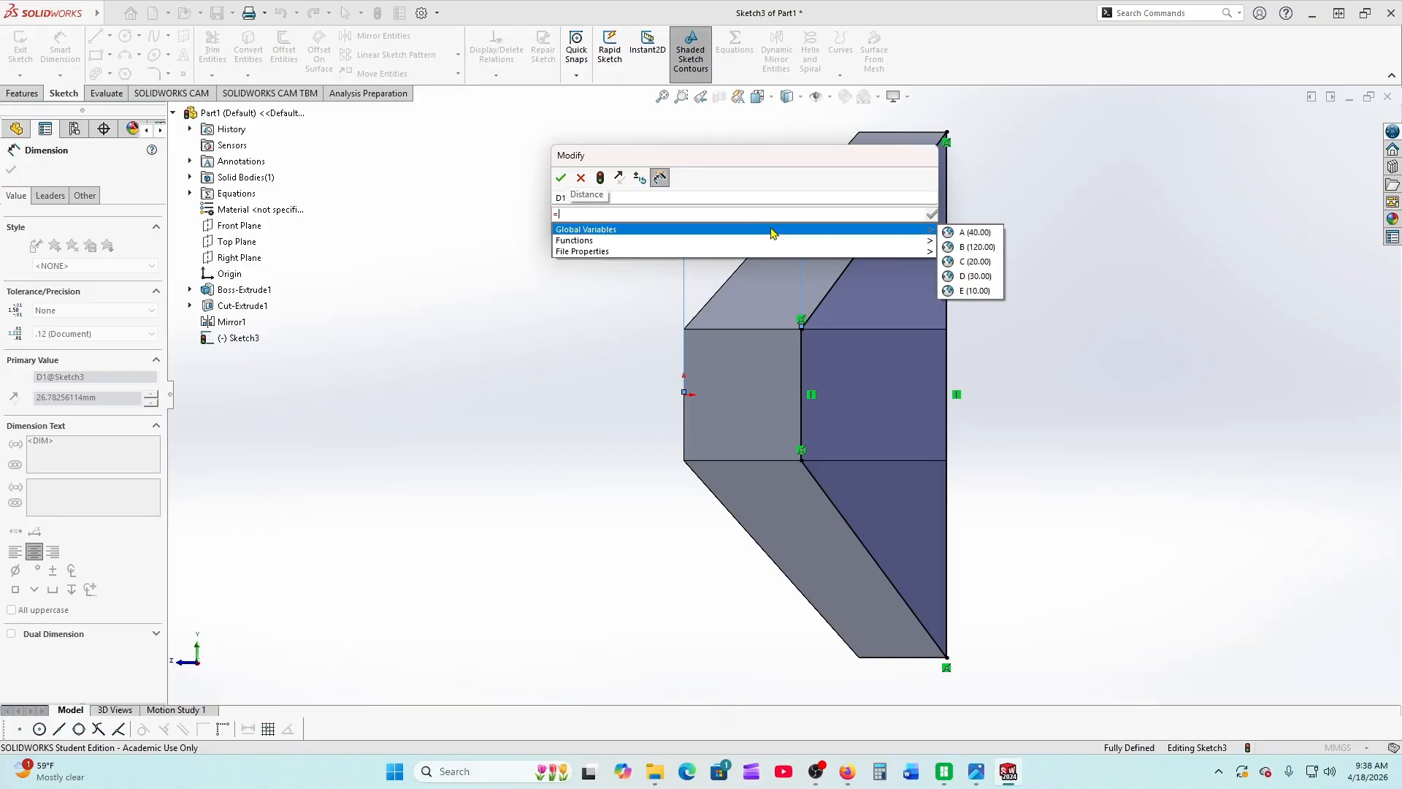
{"action": "left_click", "coordinate": [976, 232]}
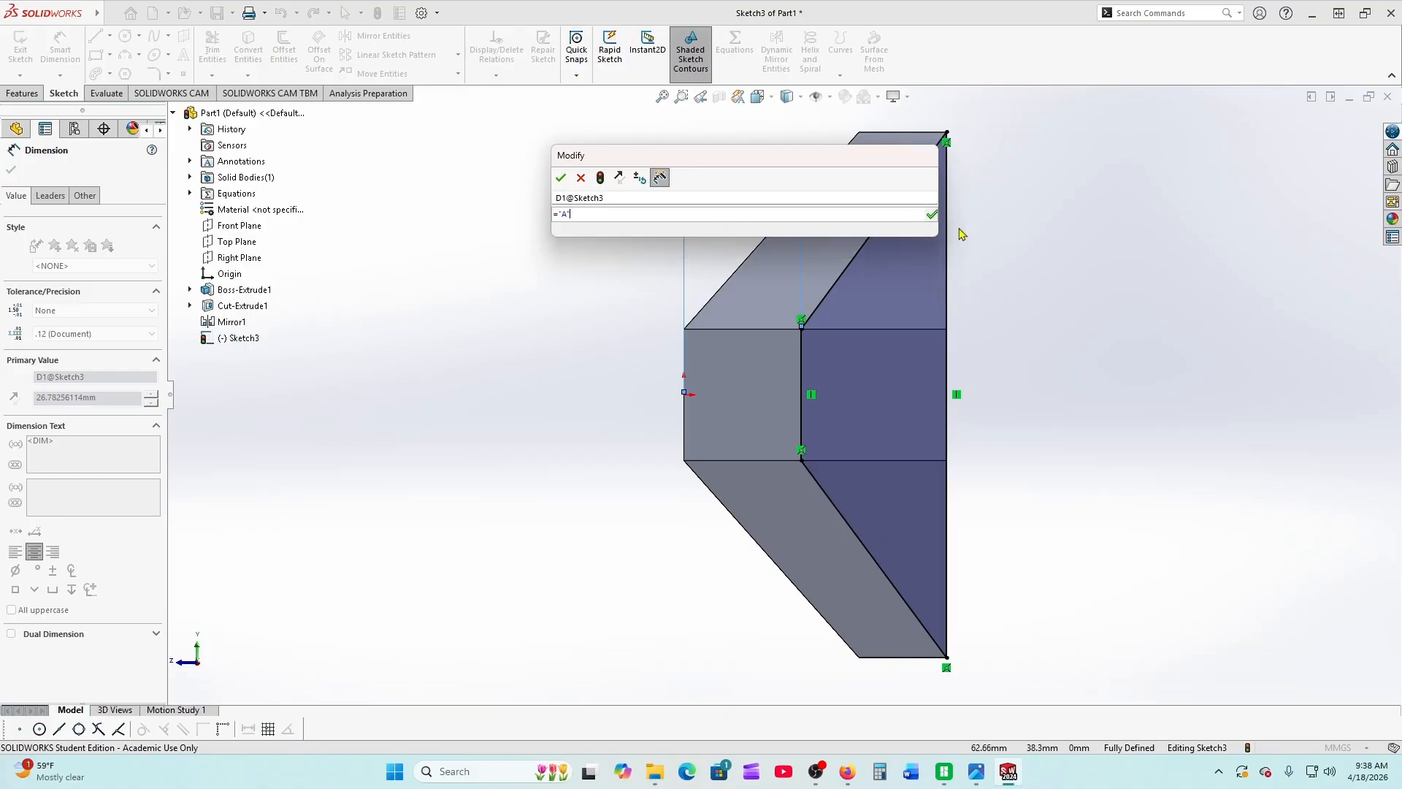
{"action": "left_click", "coordinate": [561, 178]}
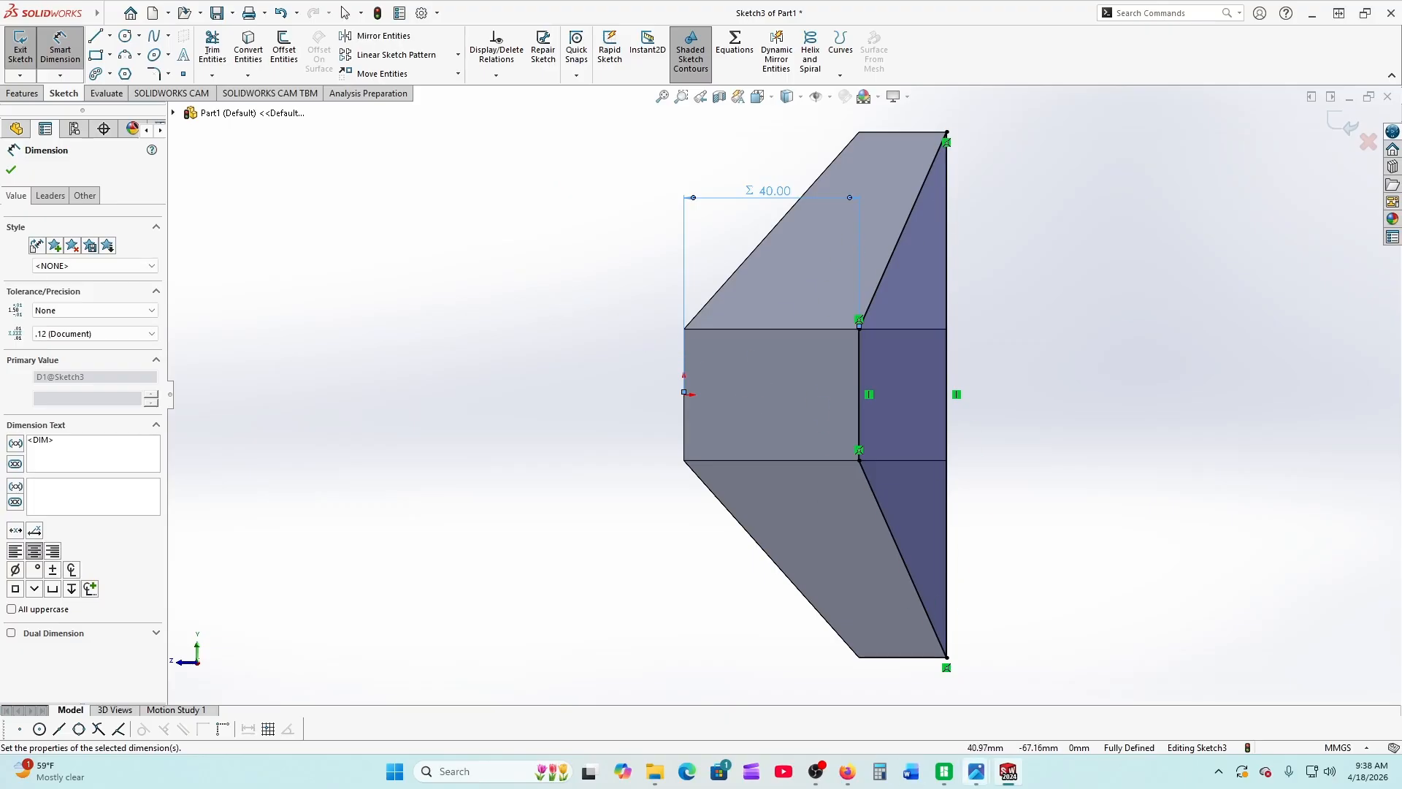
{"action": "left_click", "coordinate": [845, 778]}
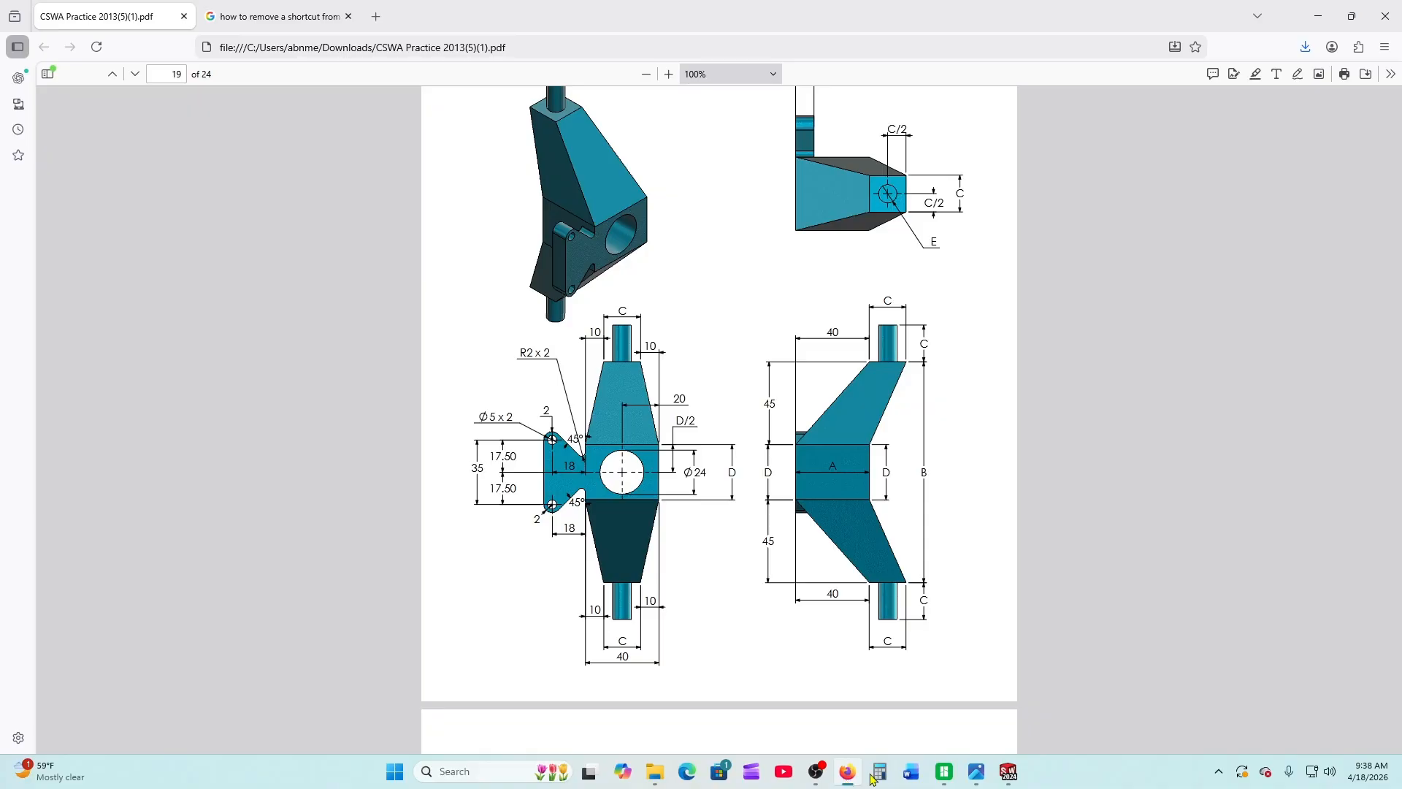
{"action": "left_click", "coordinate": [1008, 773]}
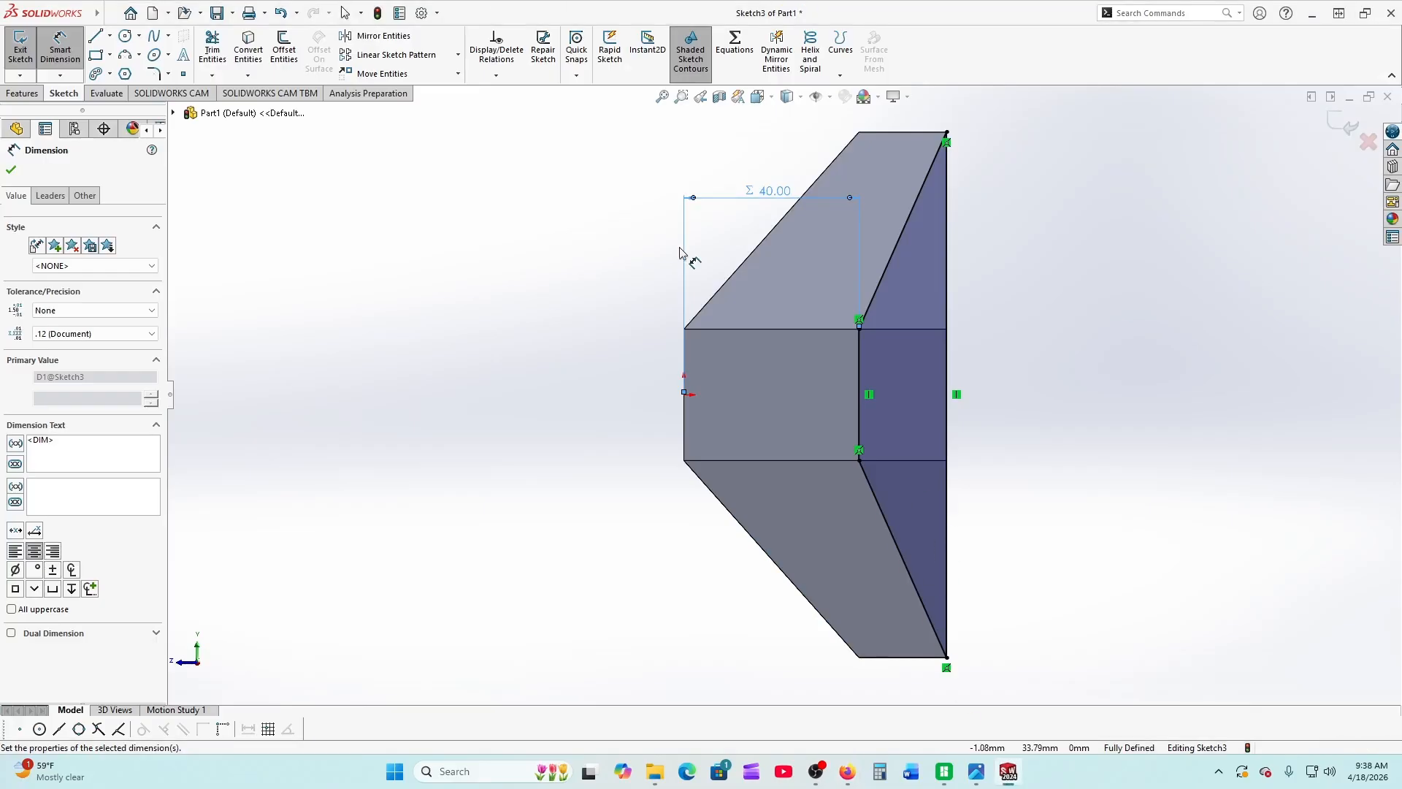
{"action": "left_click", "coordinate": [11, 170]}
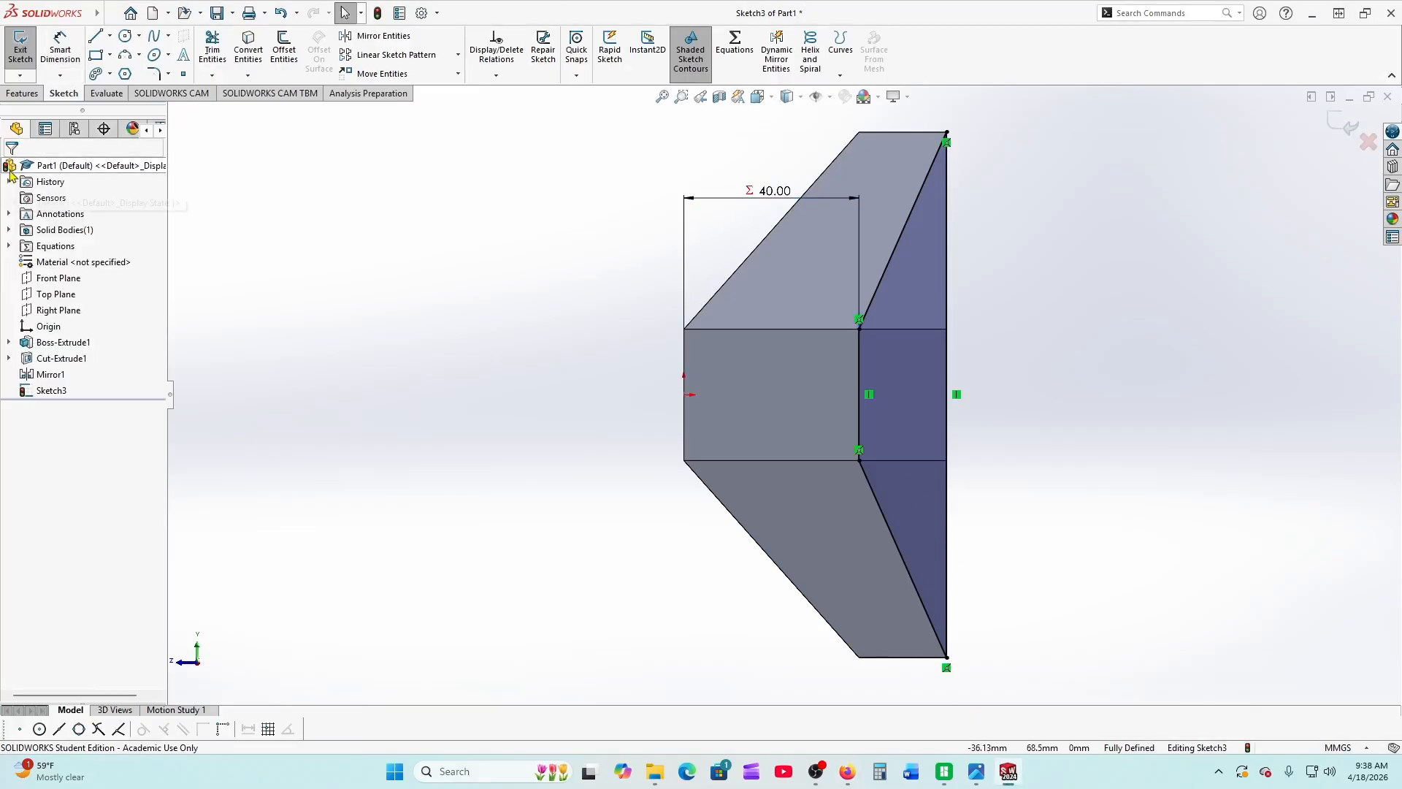
Extrude-cut the rear four-line profile through the whole body with the Through All end condition
{"action": "left_click", "coordinate": [19, 94]}
{"action": "left_click", "coordinate": [222, 49]}
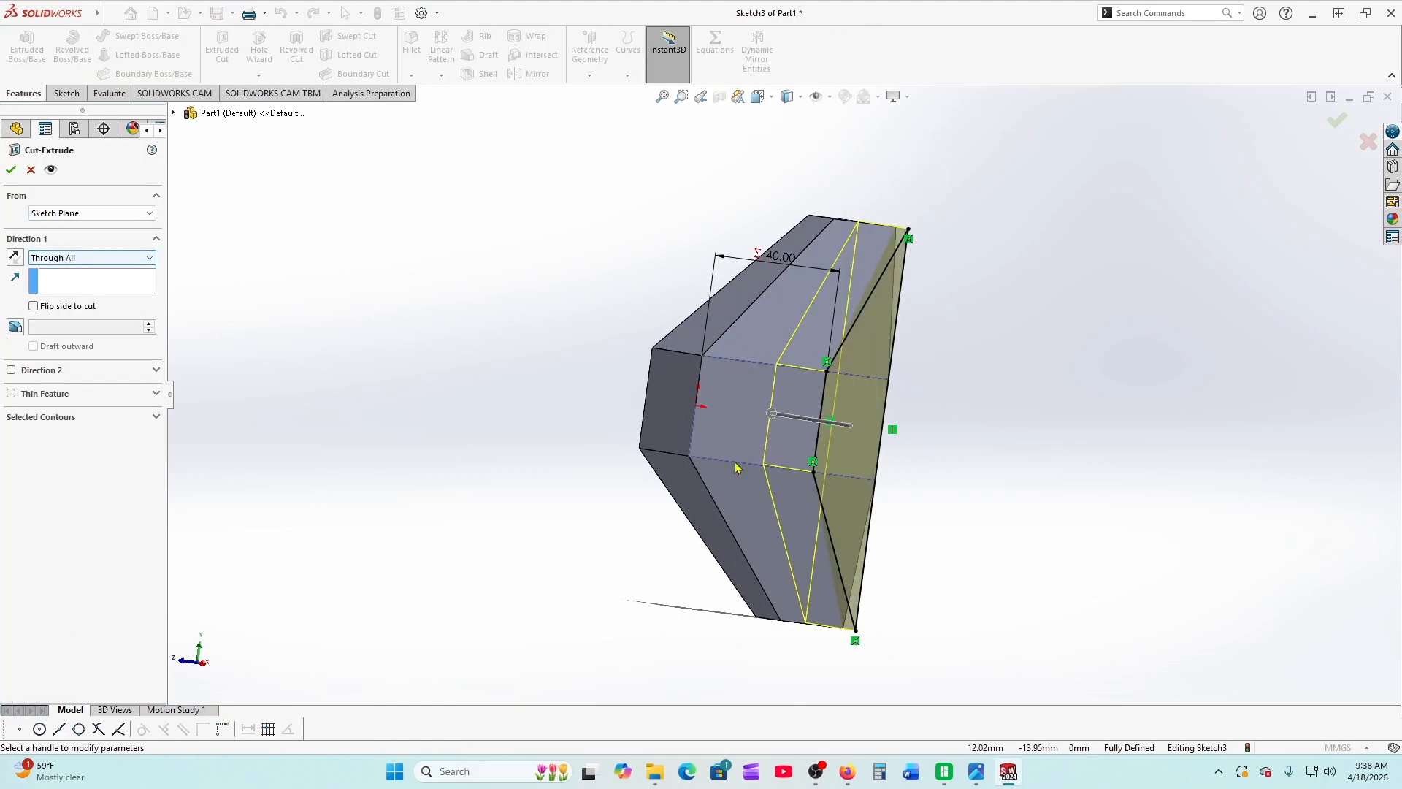
{"action": "left_click", "coordinate": [11, 170]}
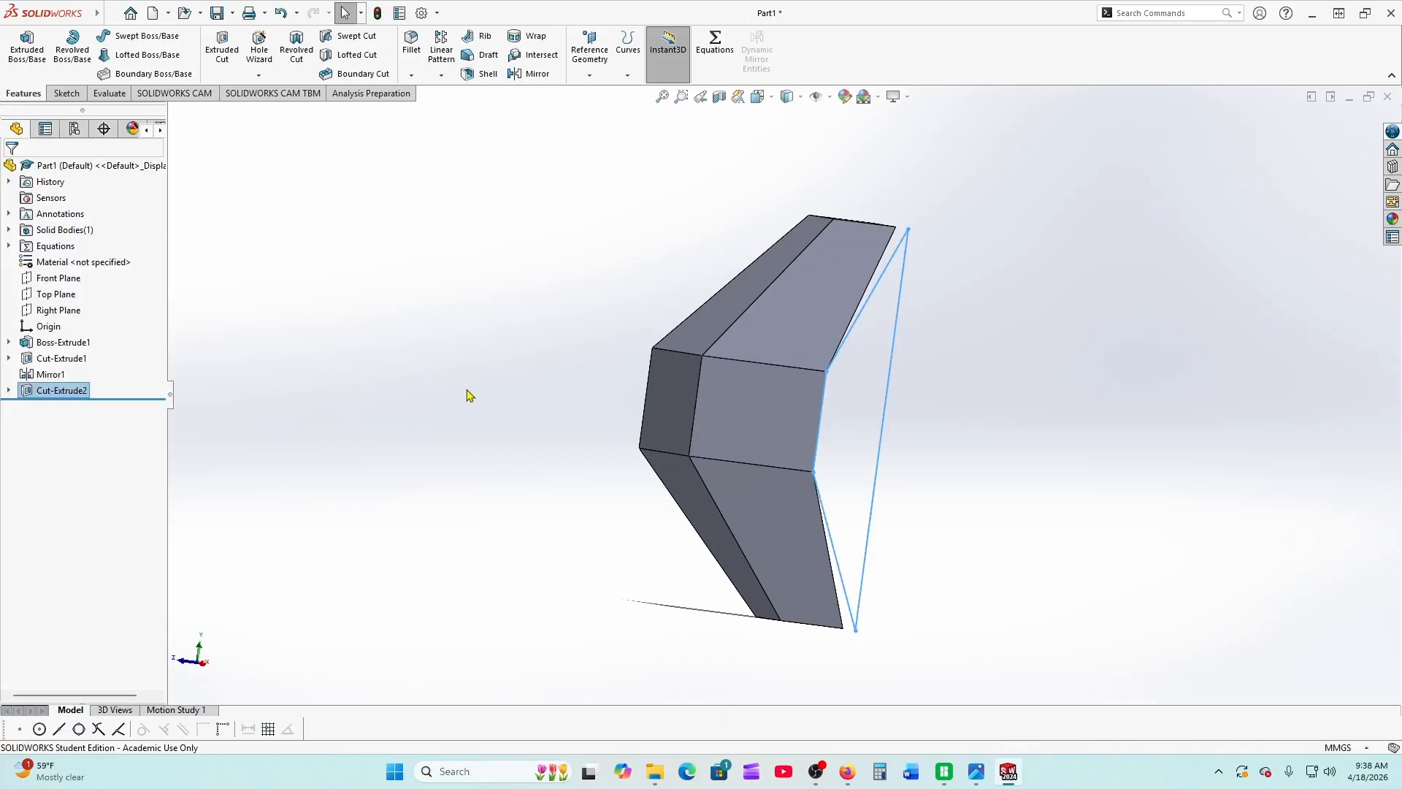
Open a sketch on the body's front middle rectangular face and check the centre bore in the PDF front view
{"action": "mouse_move", "coordinate": [617, 576]}
{"action": "middle_mouse_down"}
{"action": "mouse_move", "coordinate": [582, 577]}
{"action": "mouse_move", "coordinate": [517, 485]}
{"action": "mouse_move", "coordinate": [492, 479]}
{"action": "mouse_move", "coordinate": [544, 491]}
{"action": "mouse_move", "coordinate": [607, 563]}
{"action": "middle_mouse_up"}
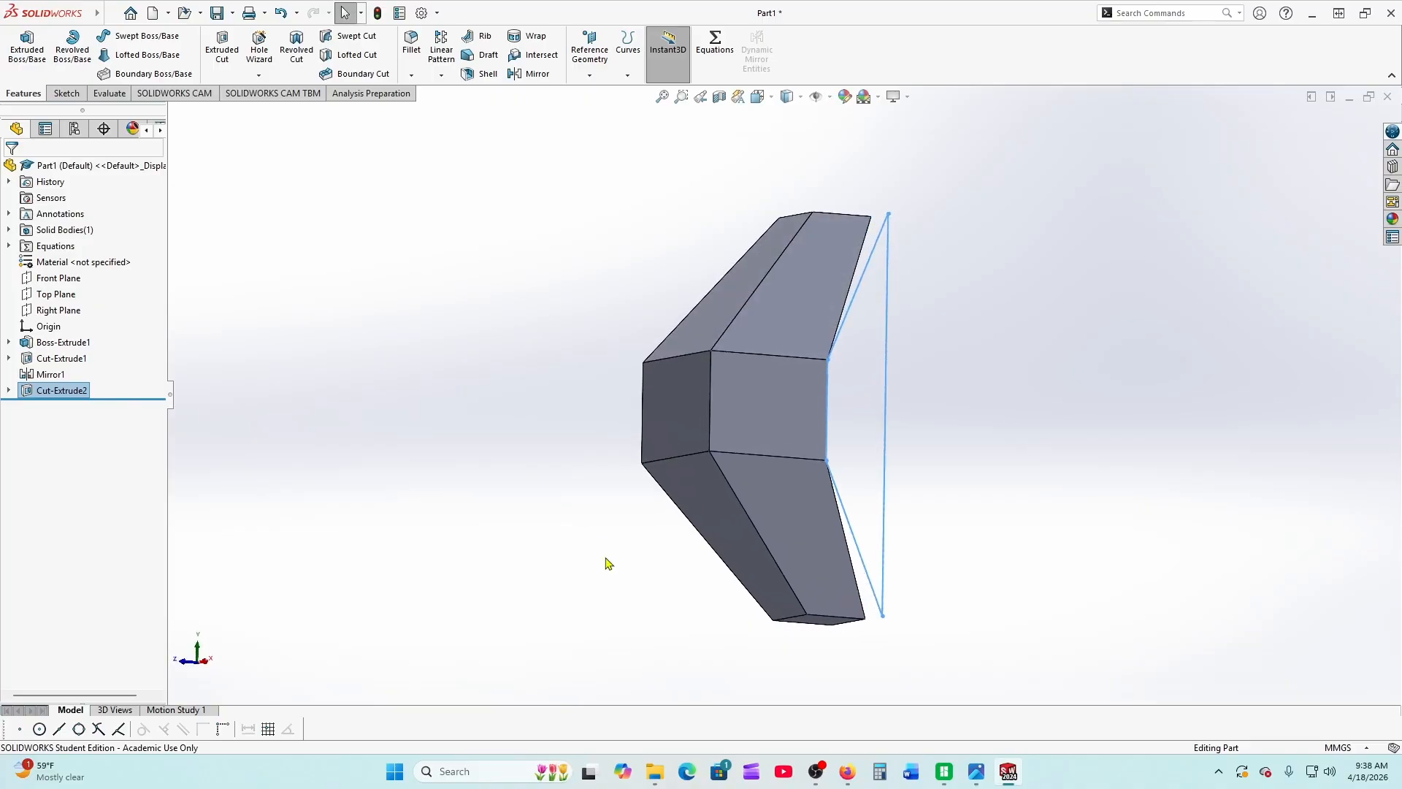
{"action": "left_click", "coordinate": [699, 432]}
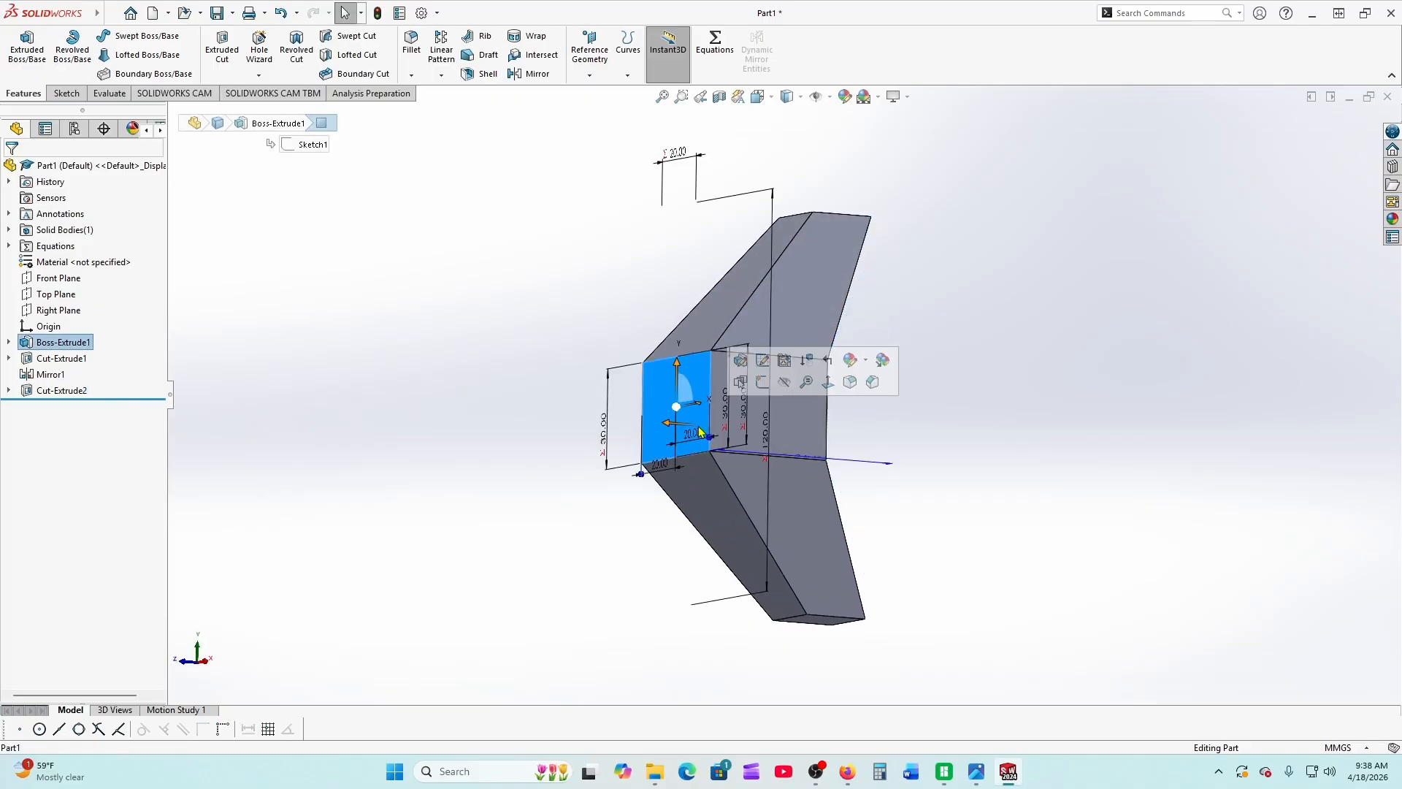
{"action": "left_click", "coordinate": [762, 382]}
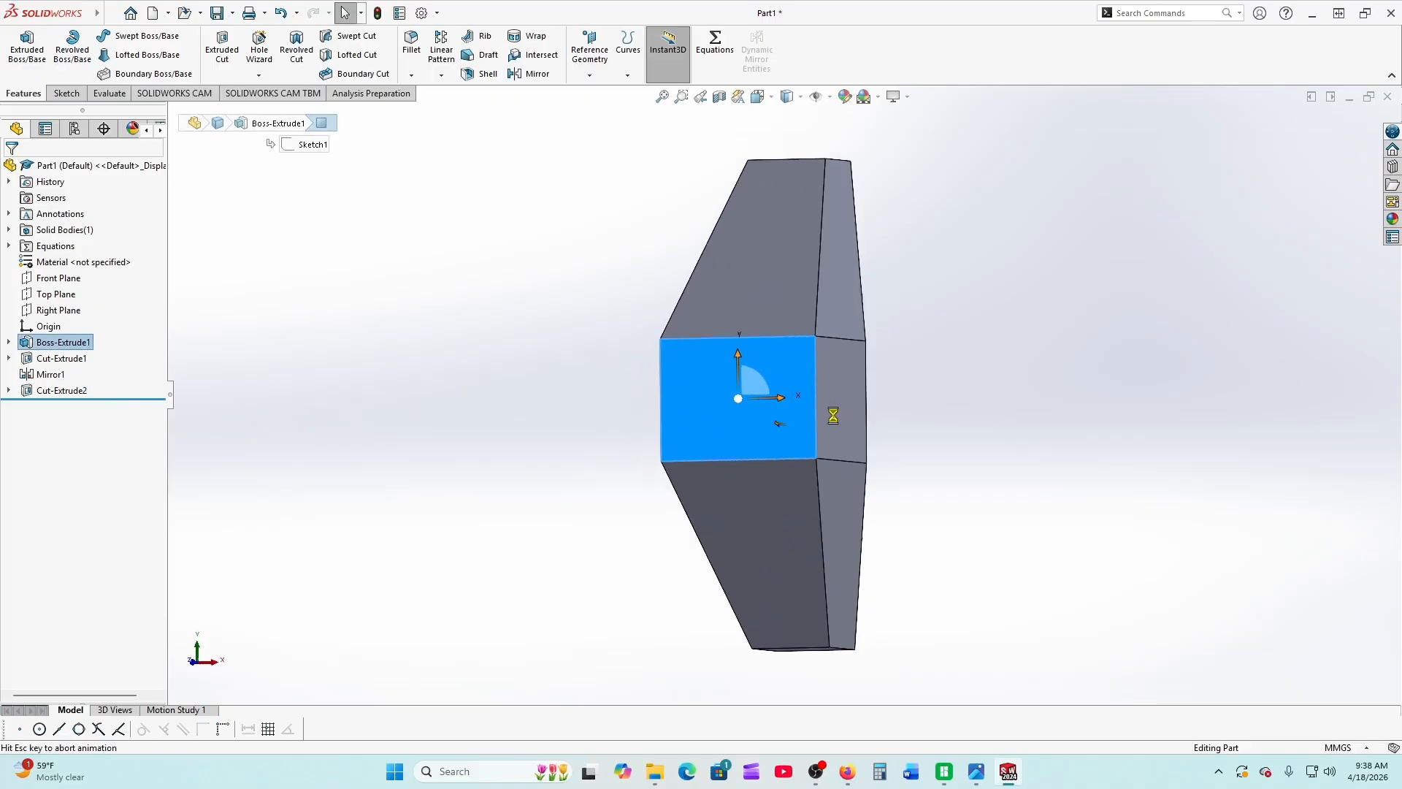
{"action": "left_click", "coordinate": [845, 774]}
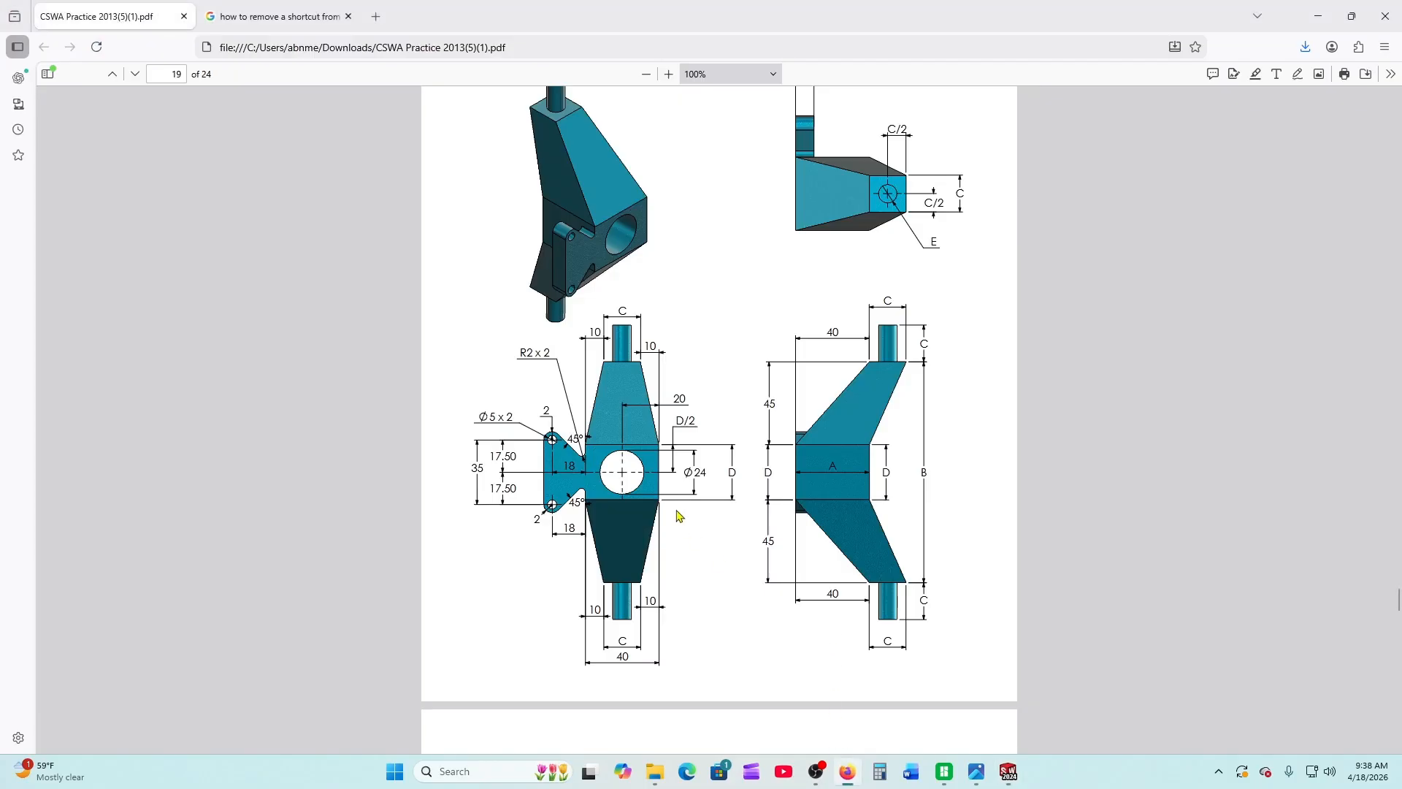
{"action": "left_click", "coordinate": [1012, 780]}
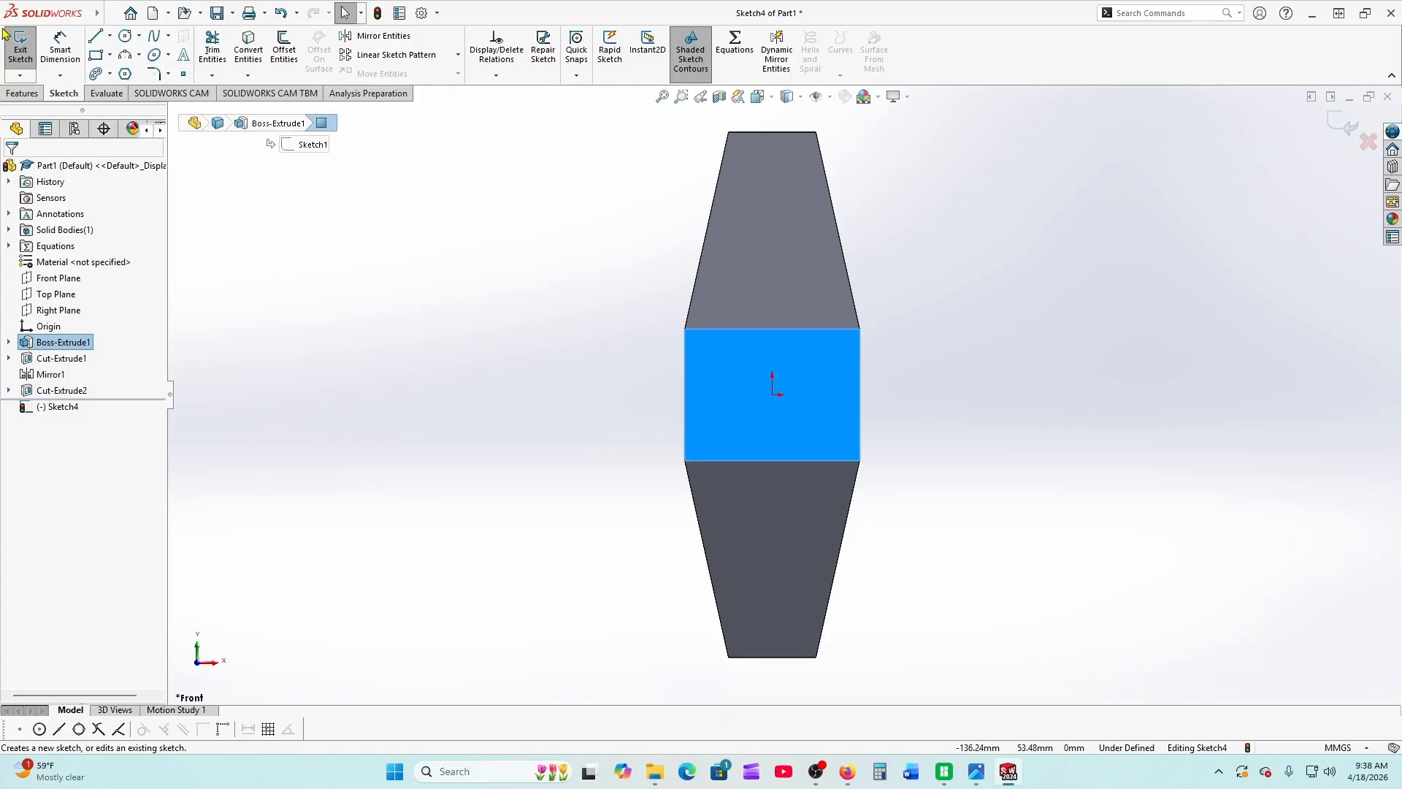
Draw a circle centred on the origin of the front face and set its diameter to 24 mm
{"action": "left_click", "coordinate": [126, 36]}
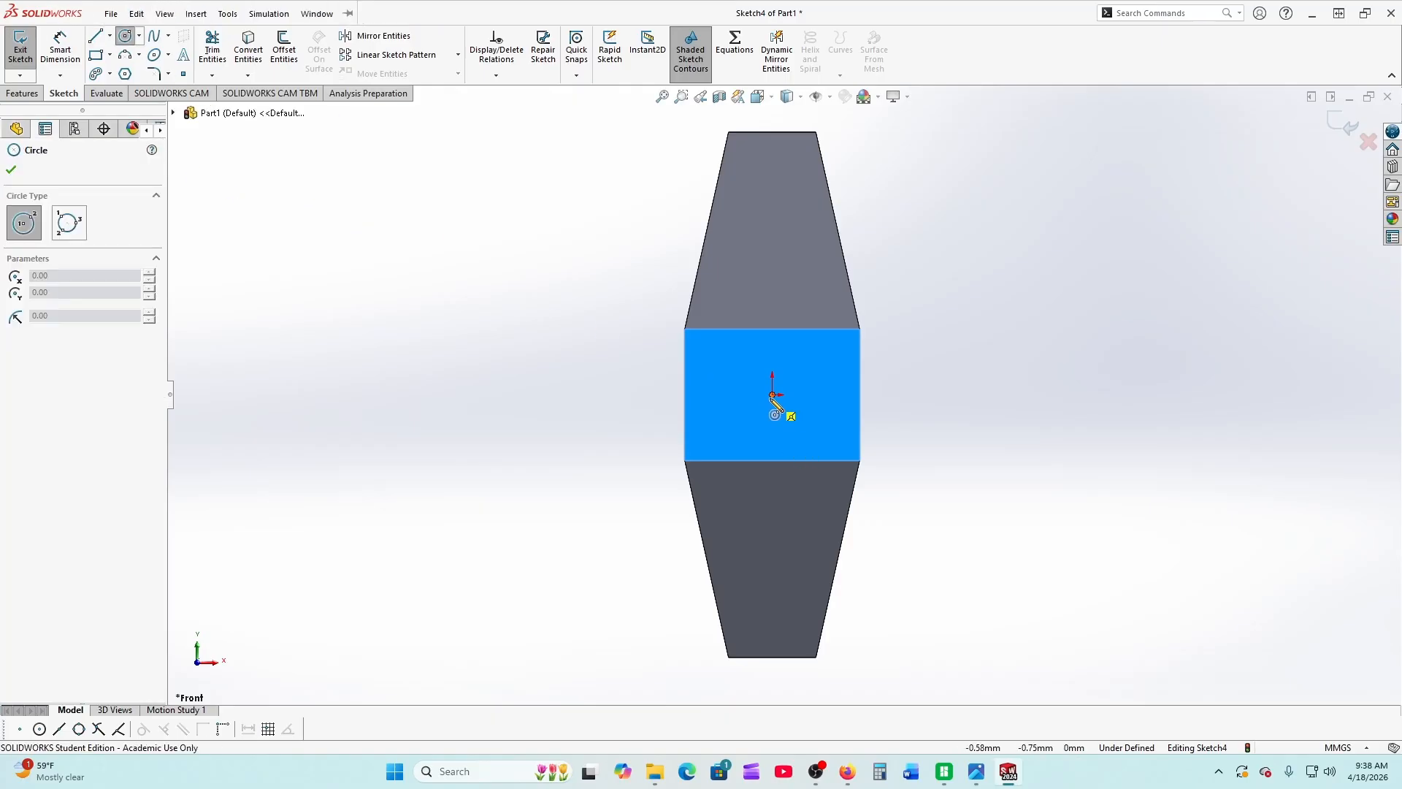
{"action": "left_click_drag", "start_coordinate": [773, 396], "coordinate": [826, 395]}
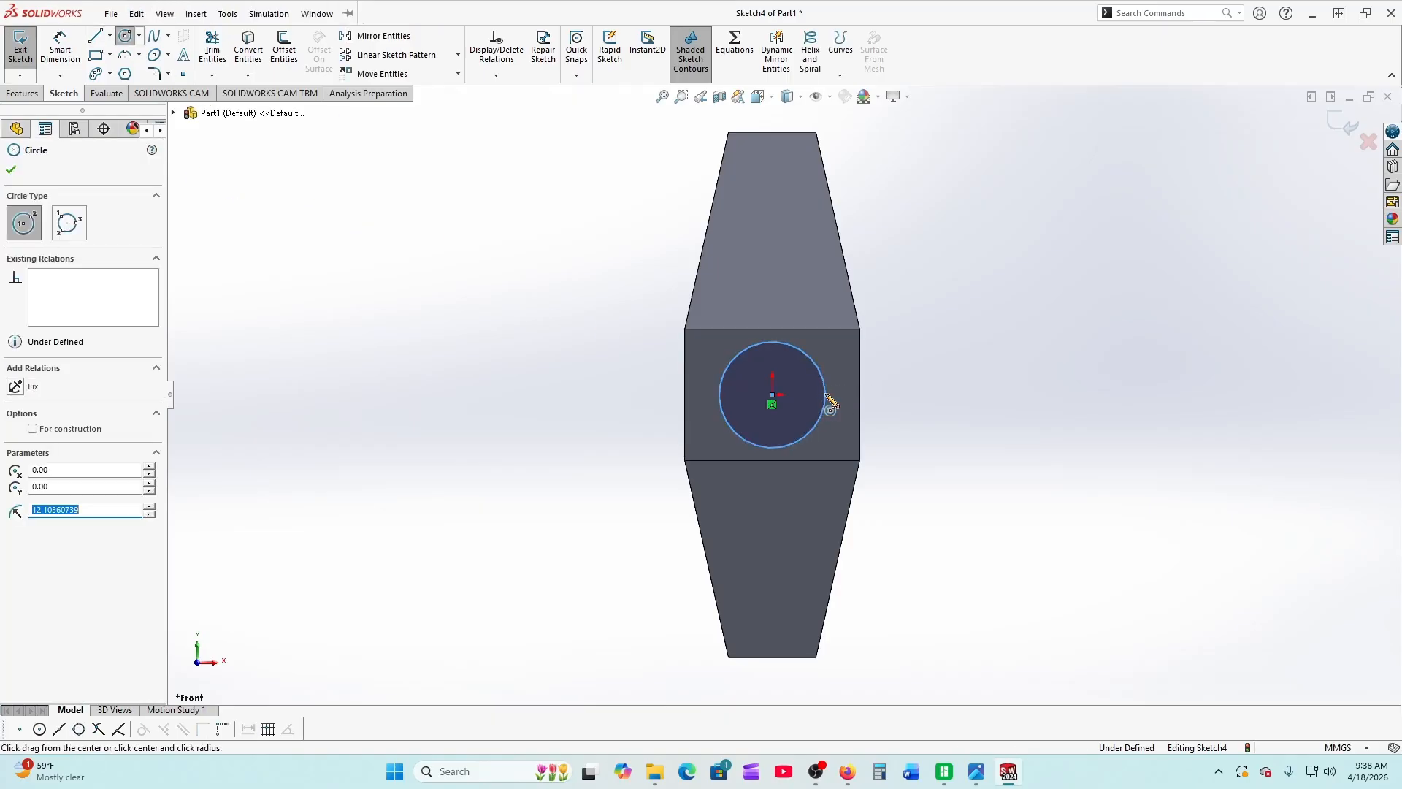
{"action": "left_click", "coordinate": [11, 170]}
{"action": "left_click", "coordinate": [60, 50]}
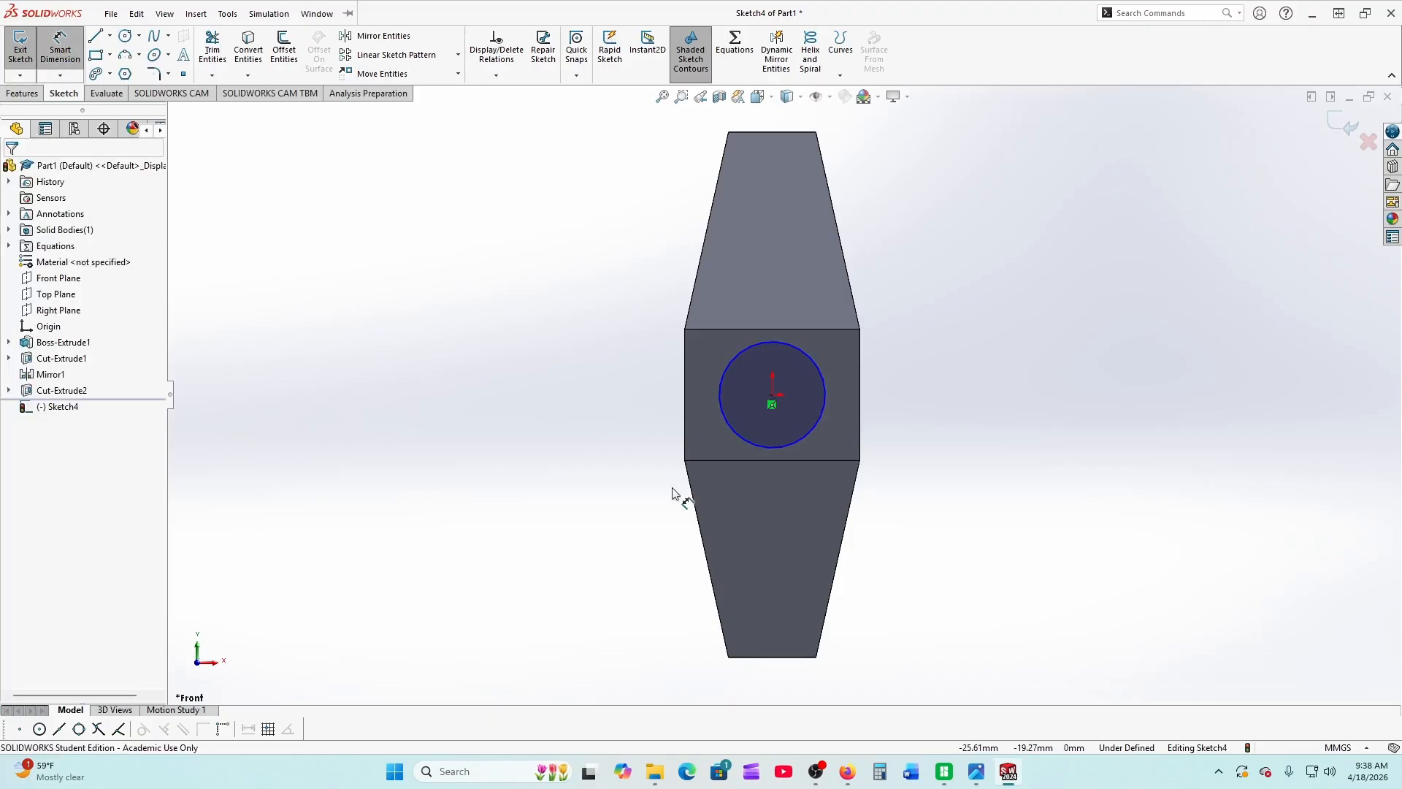
{"action": "left_click", "coordinate": [735, 431]}
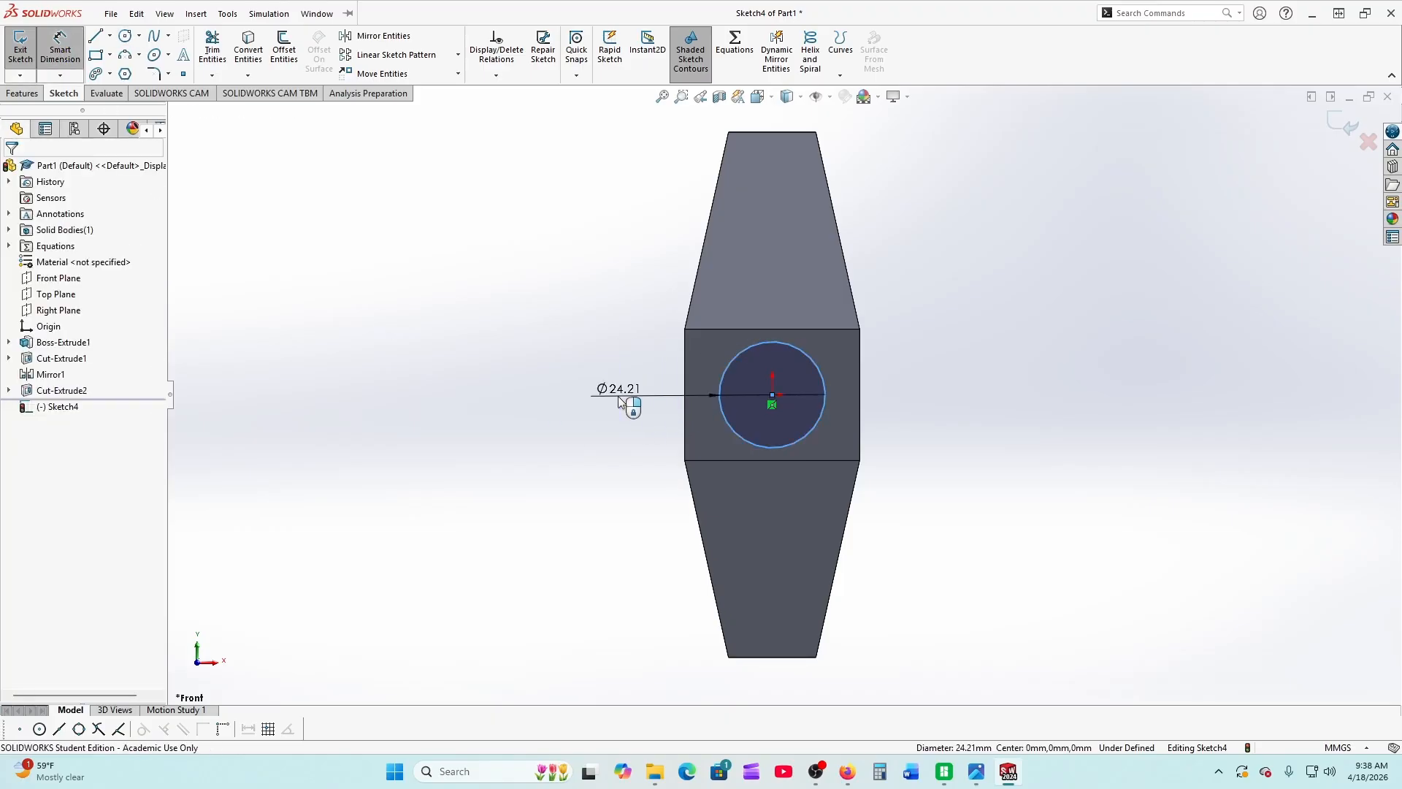
{"action": "left_click", "coordinate": [620, 395]}
{"action": "type", "text": "24"}
{"action": "key", "text": "Return"}
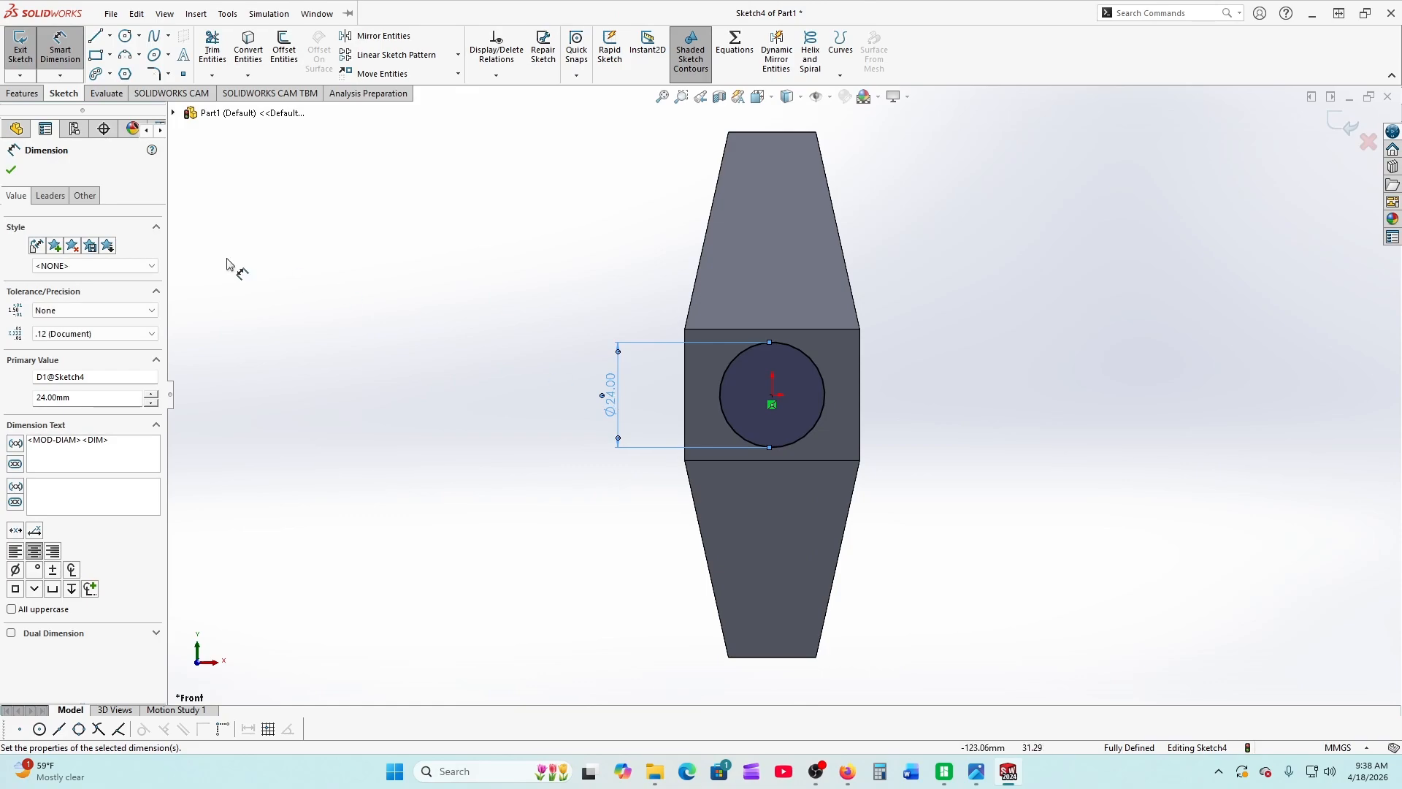
{"action": "left_click", "coordinate": [11, 170]}
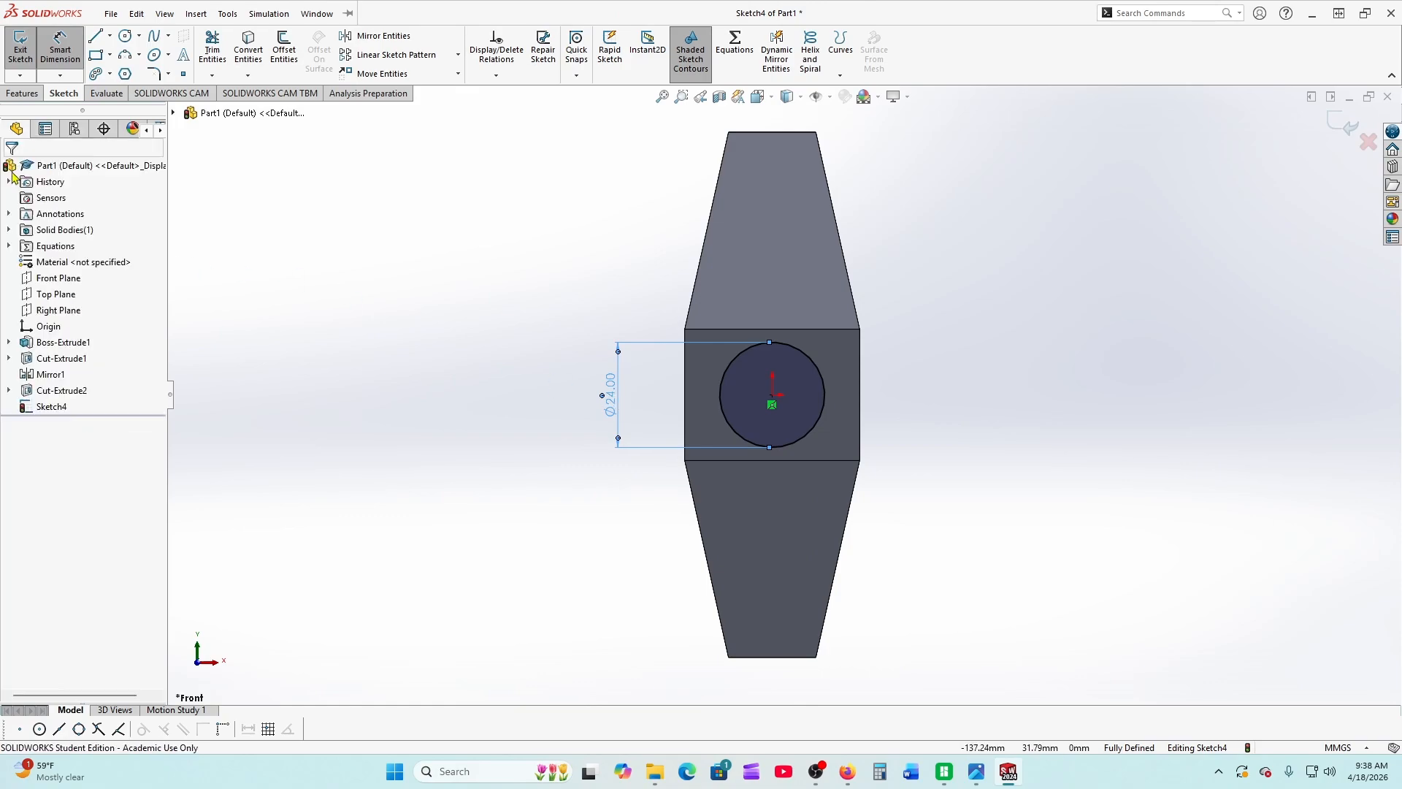
Extrude-cut the circle through the body with the Through All end condition to make the centre bore
{"action": "left_click", "coordinate": [22, 94]}
{"action": "left_click", "coordinate": [222, 50]}
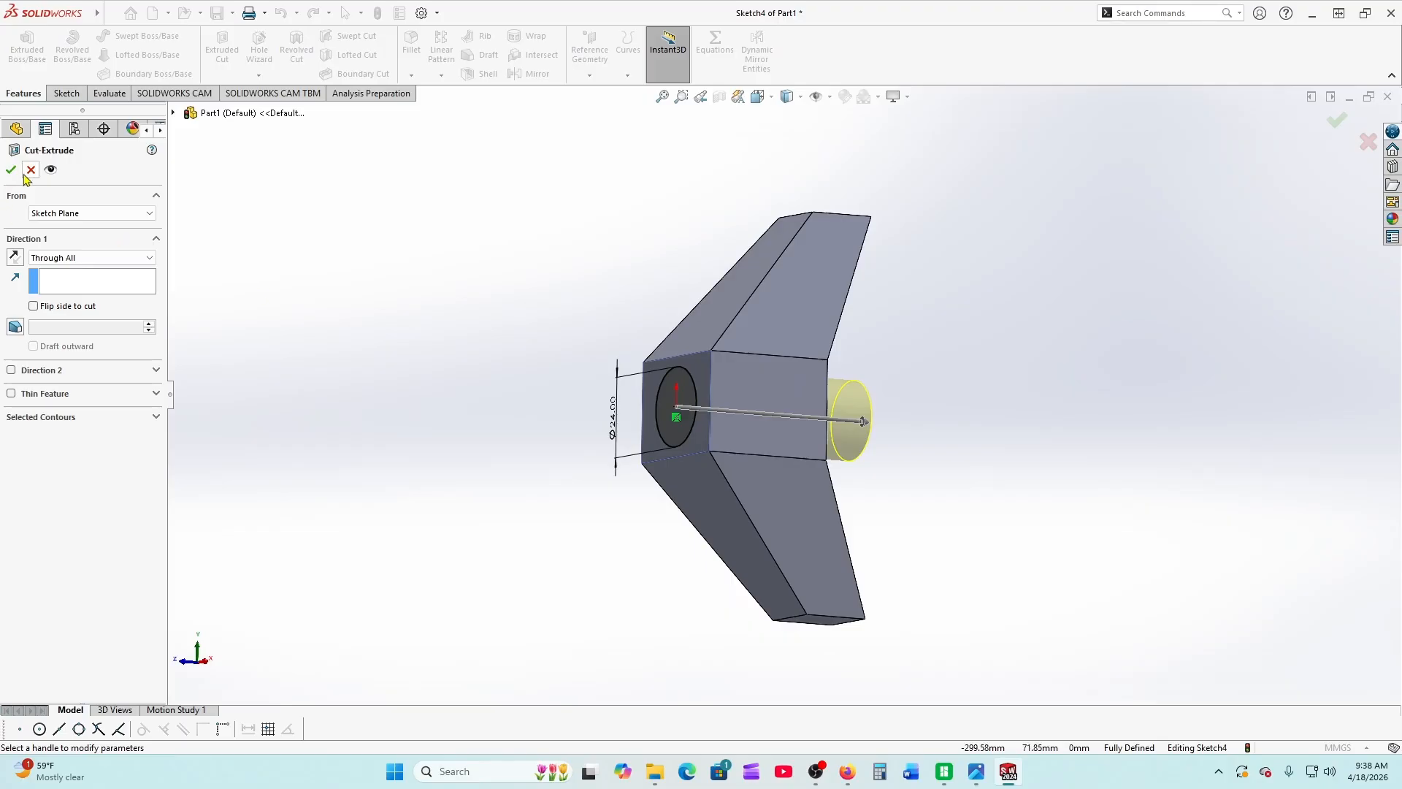
{"action": "left_click", "coordinate": [11, 170]}
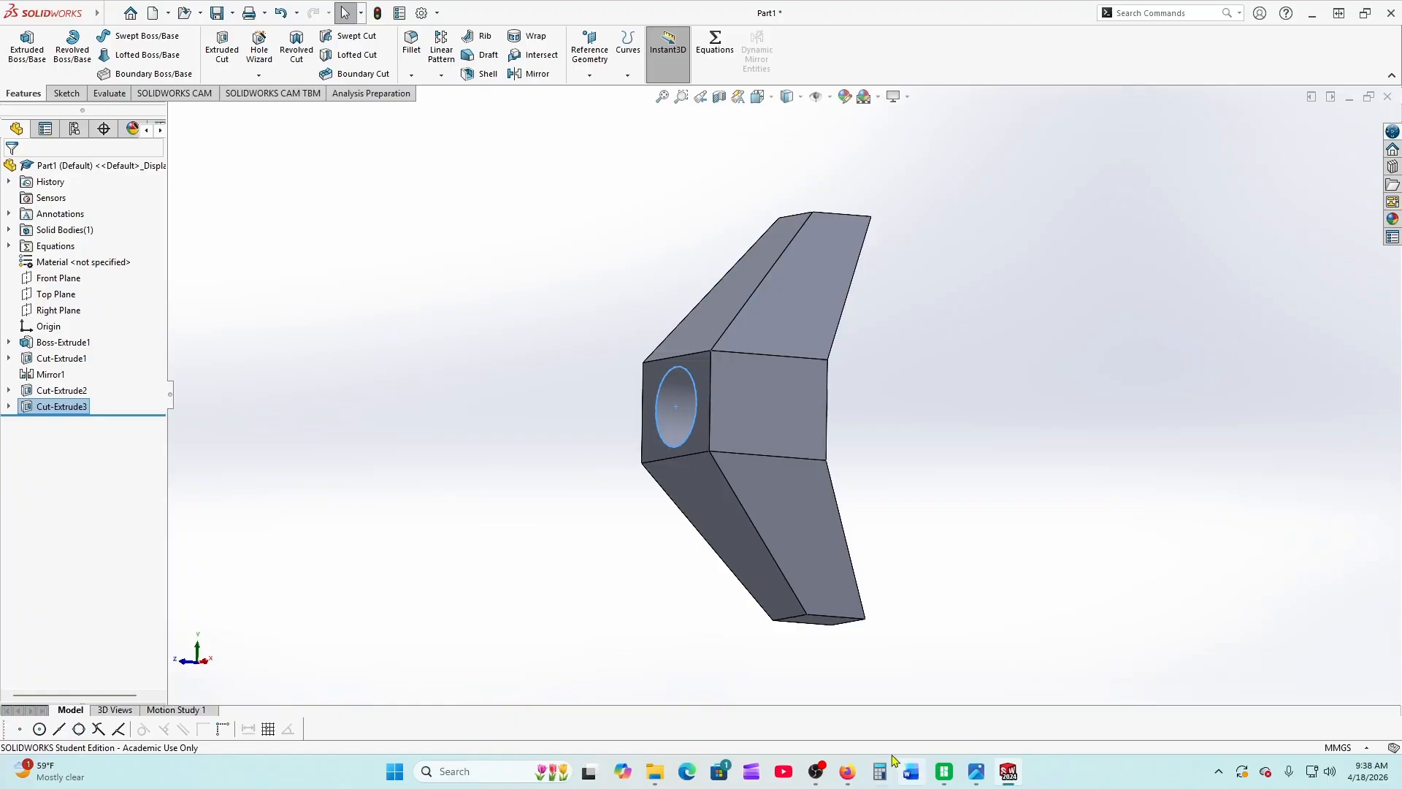
Examine the PDF's isometric, top, front and side views for the remaining features' dimensions
{"action": "left_click", "coordinate": [841, 783]}
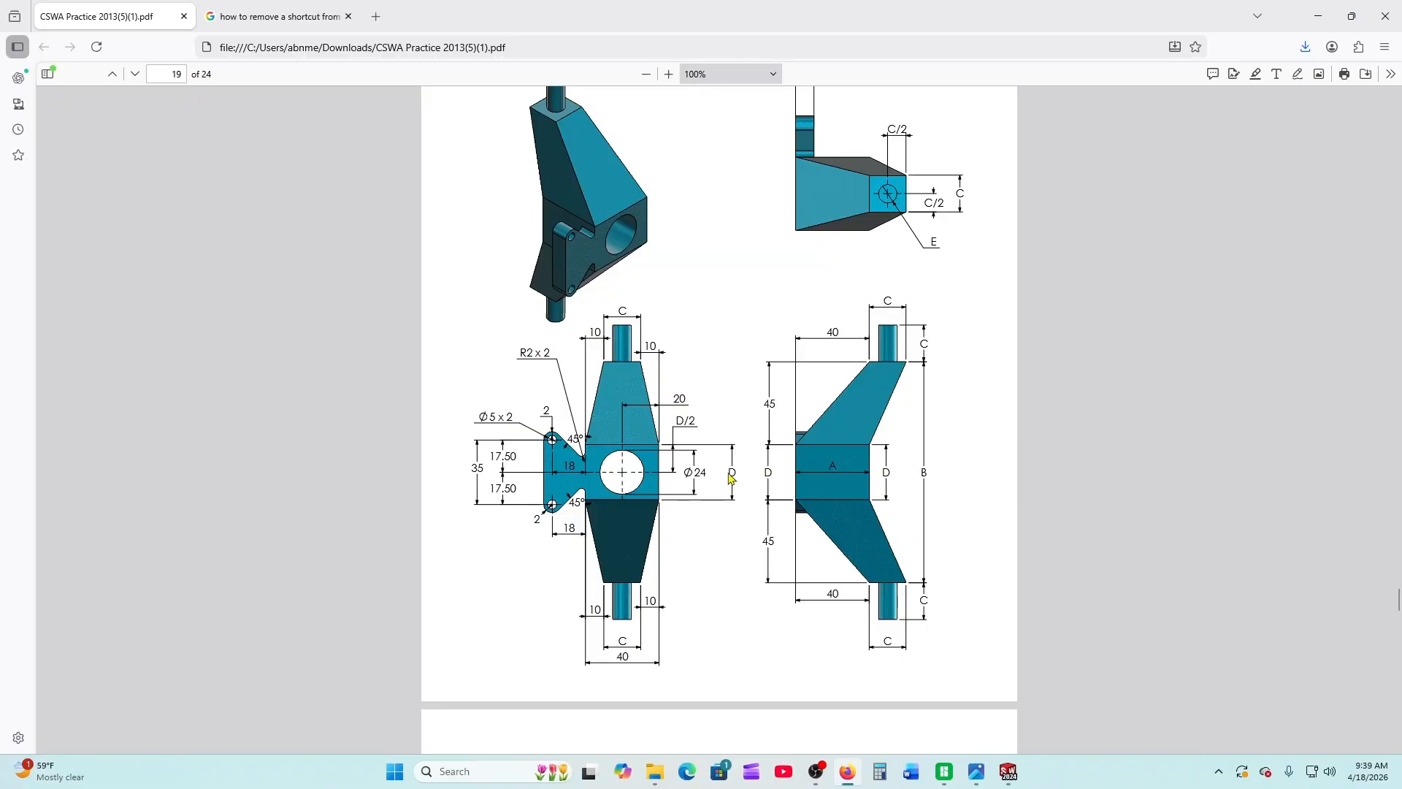
{"action": "scroll", "coordinate": [731, 478], "scroll_direction": "up", "scroll_amount": 1}
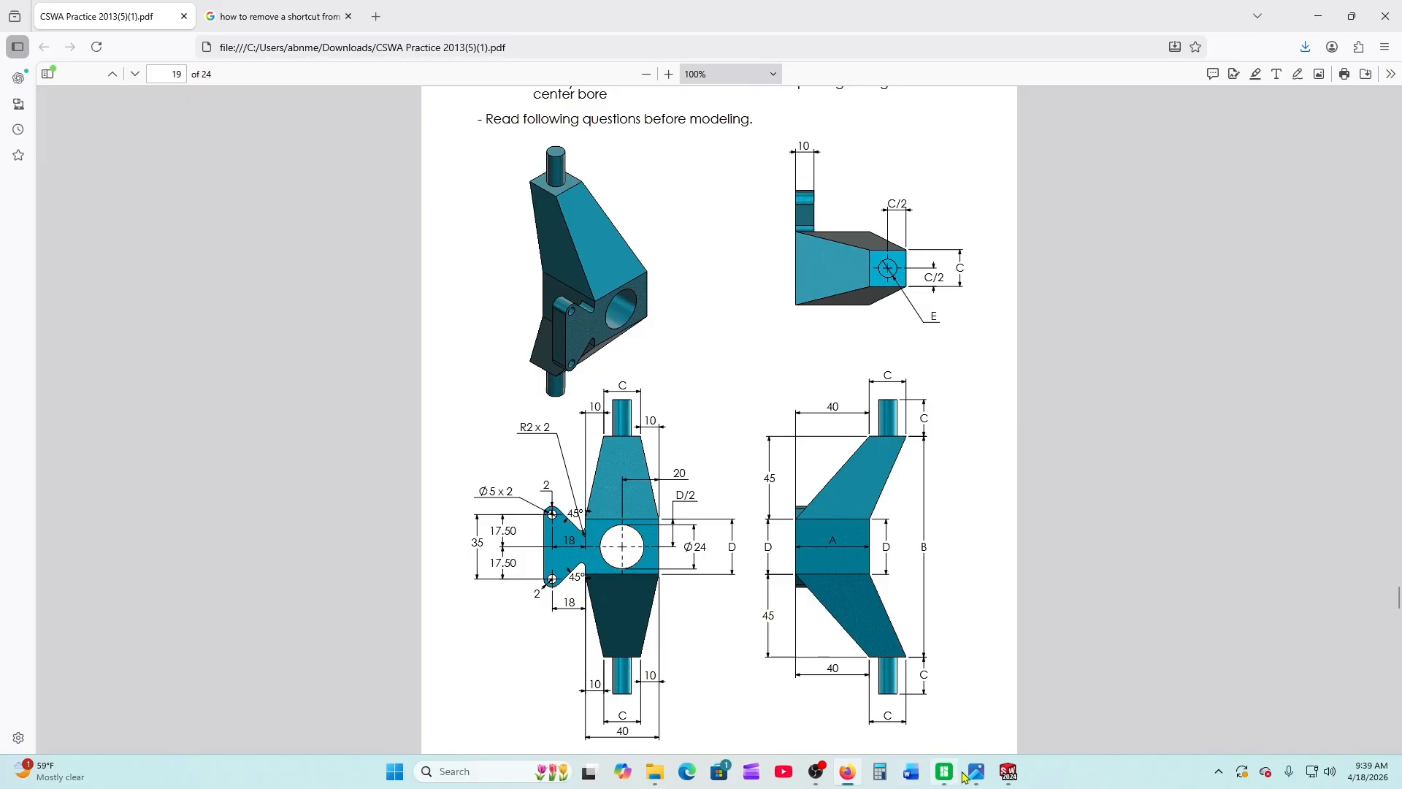
{"action": "mouse_move", "coordinate": [1009, 773]}
{"action": "scroll", "coordinate": [578, 541], "scroll_direction": "down", "scroll_amount": 2}
{"action": "scroll", "coordinate": [577, 499], "scroll_direction": "up", "scroll_amount": 1}
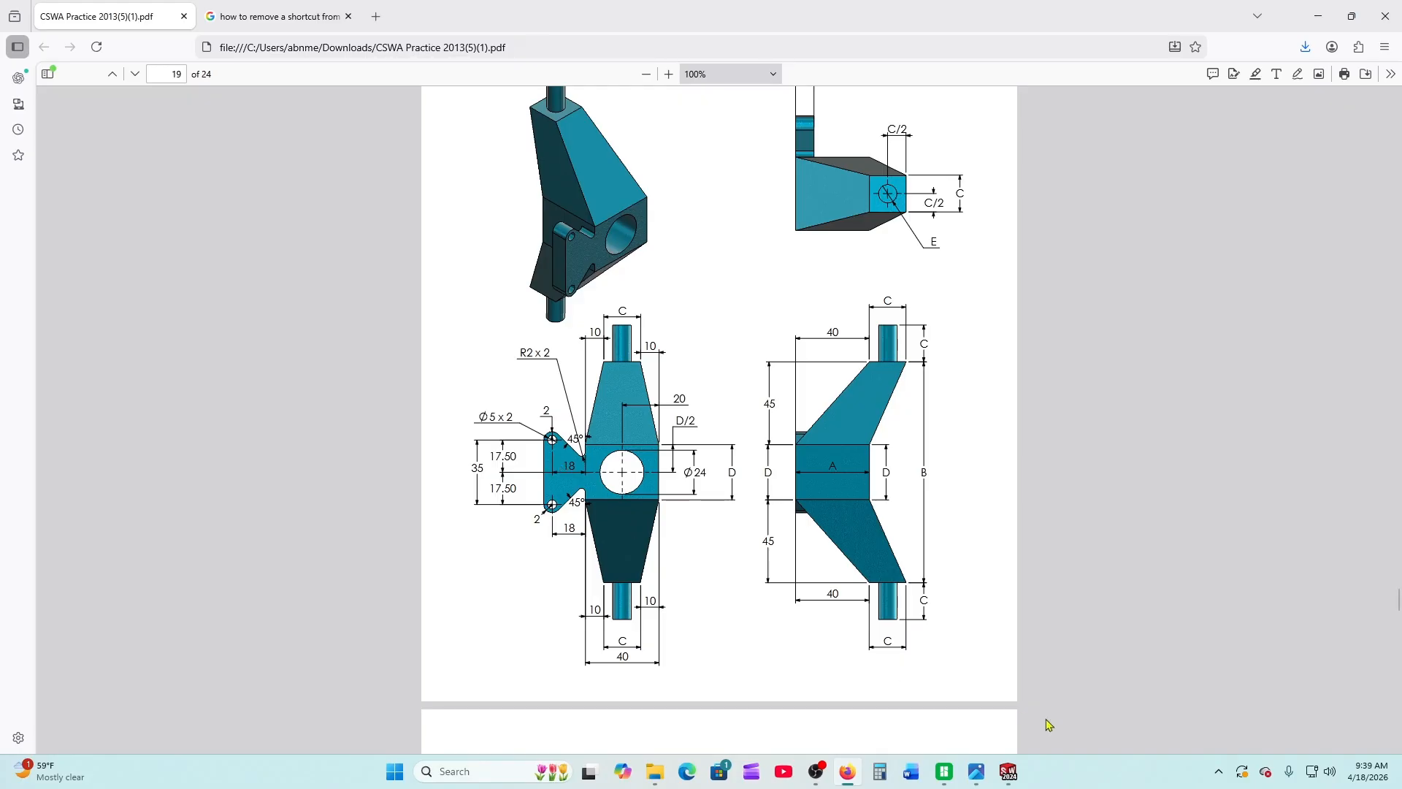
Return to SOLIDWORKS and open a new sketch on the body's front middle rectangular face
{"action": "left_click", "coordinate": [1012, 774]}
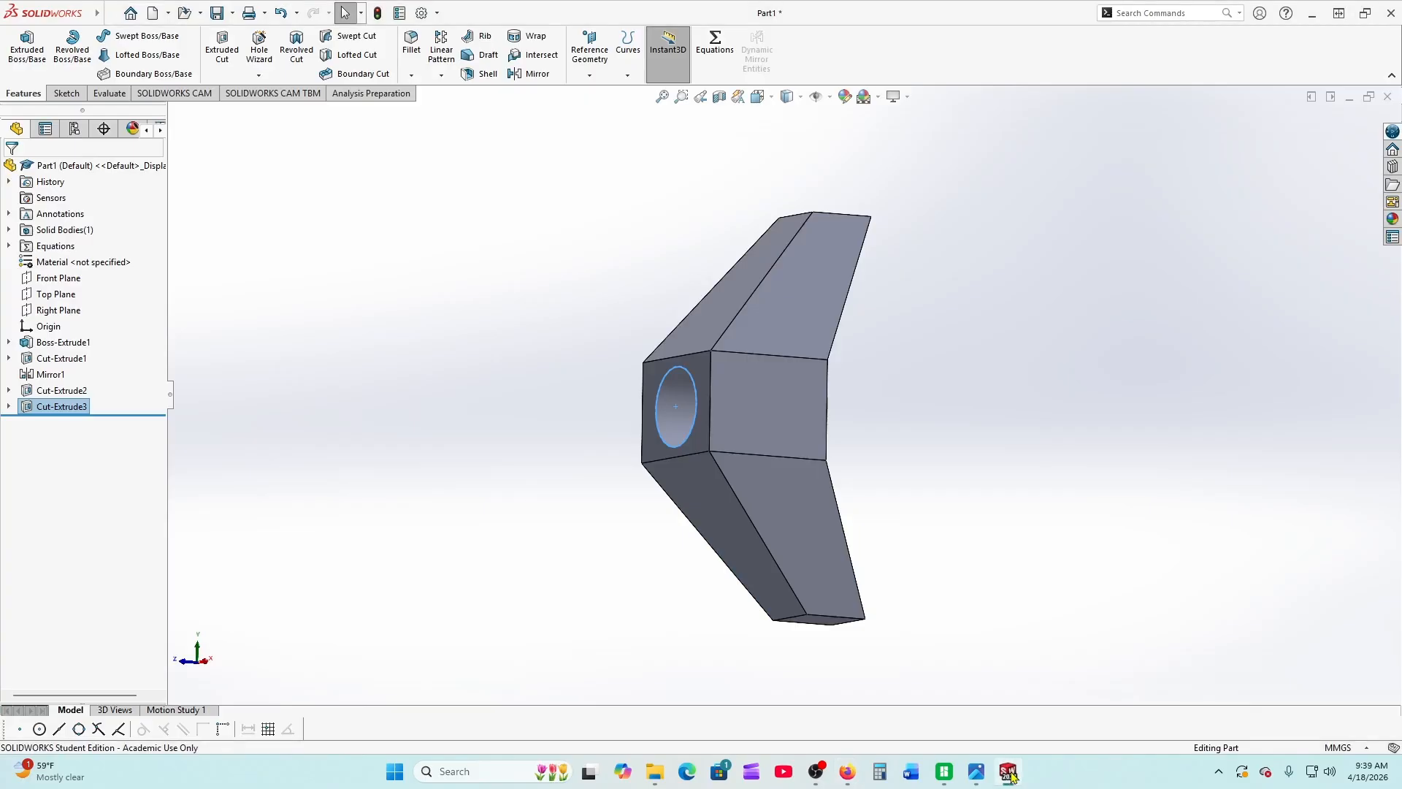
{"action": "left_click", "coordinate": [649, 457]}
{"action": "left_click", "coordinate": [713, 404]}
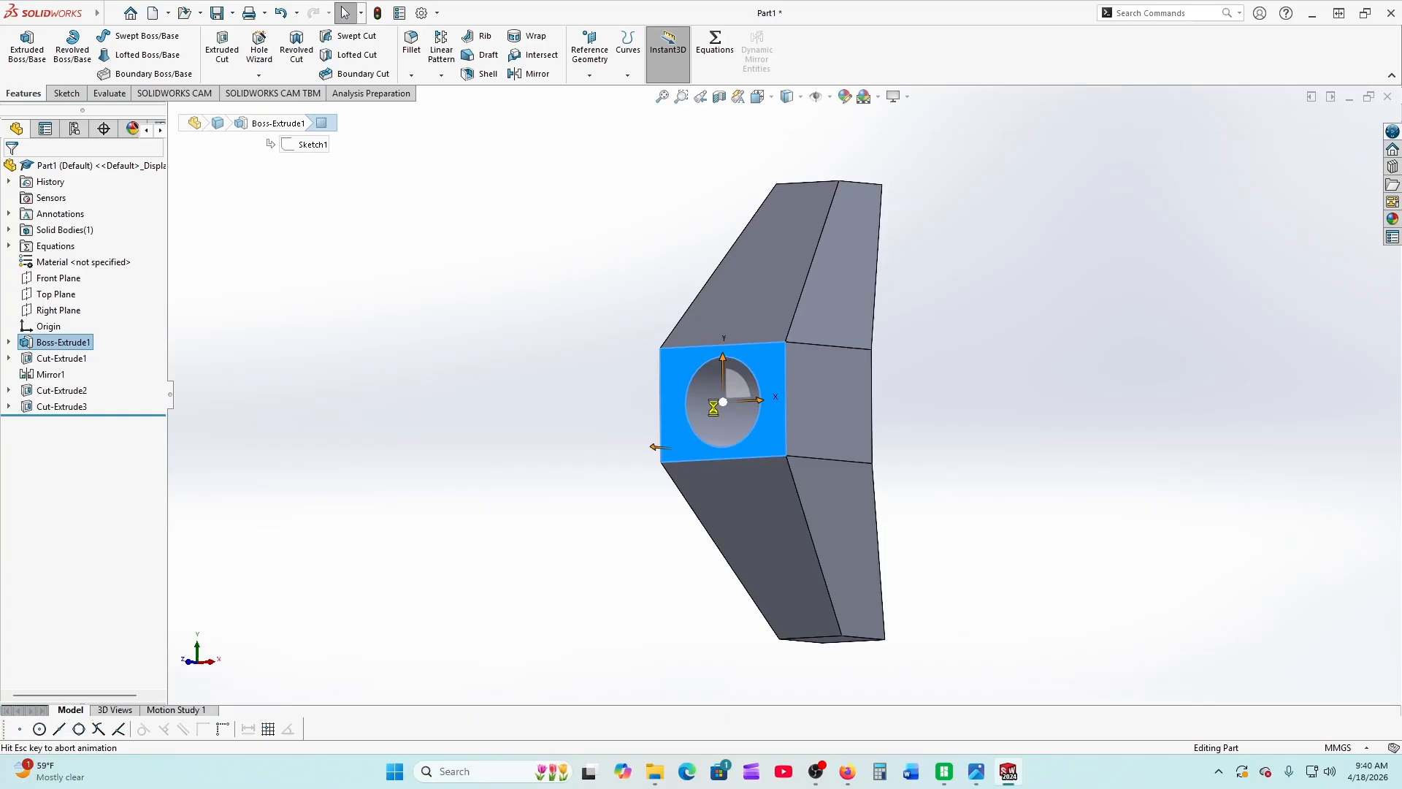
Draw a vertical construction midpoint line about 33 mm long outside the body's left edge, level with the bore
{"action": "left_click", "coordinate": [110, 36]}
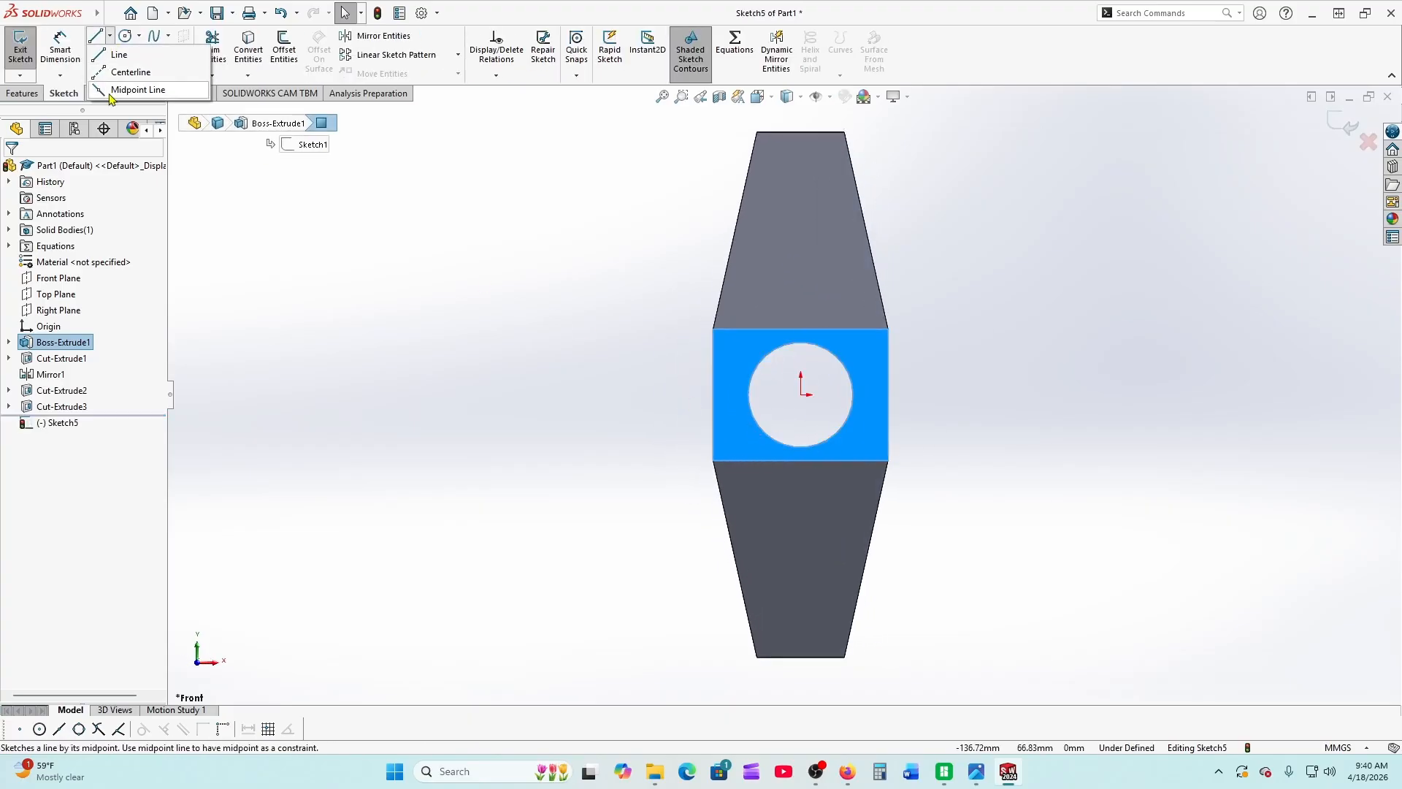
{"action": "left_click", "coordinate": [136, 89]}
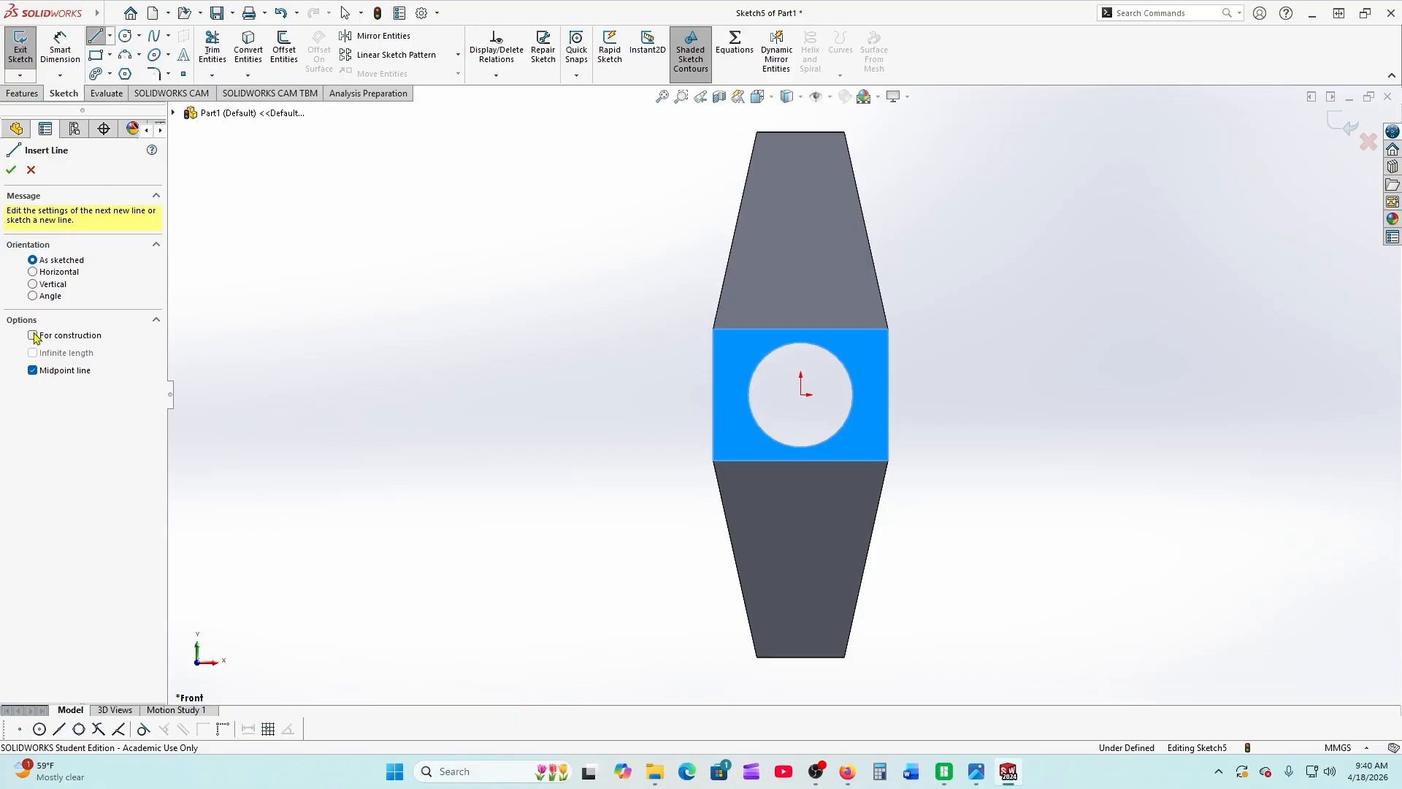
{"action": "left_click", "coordinate": [634, 395]}
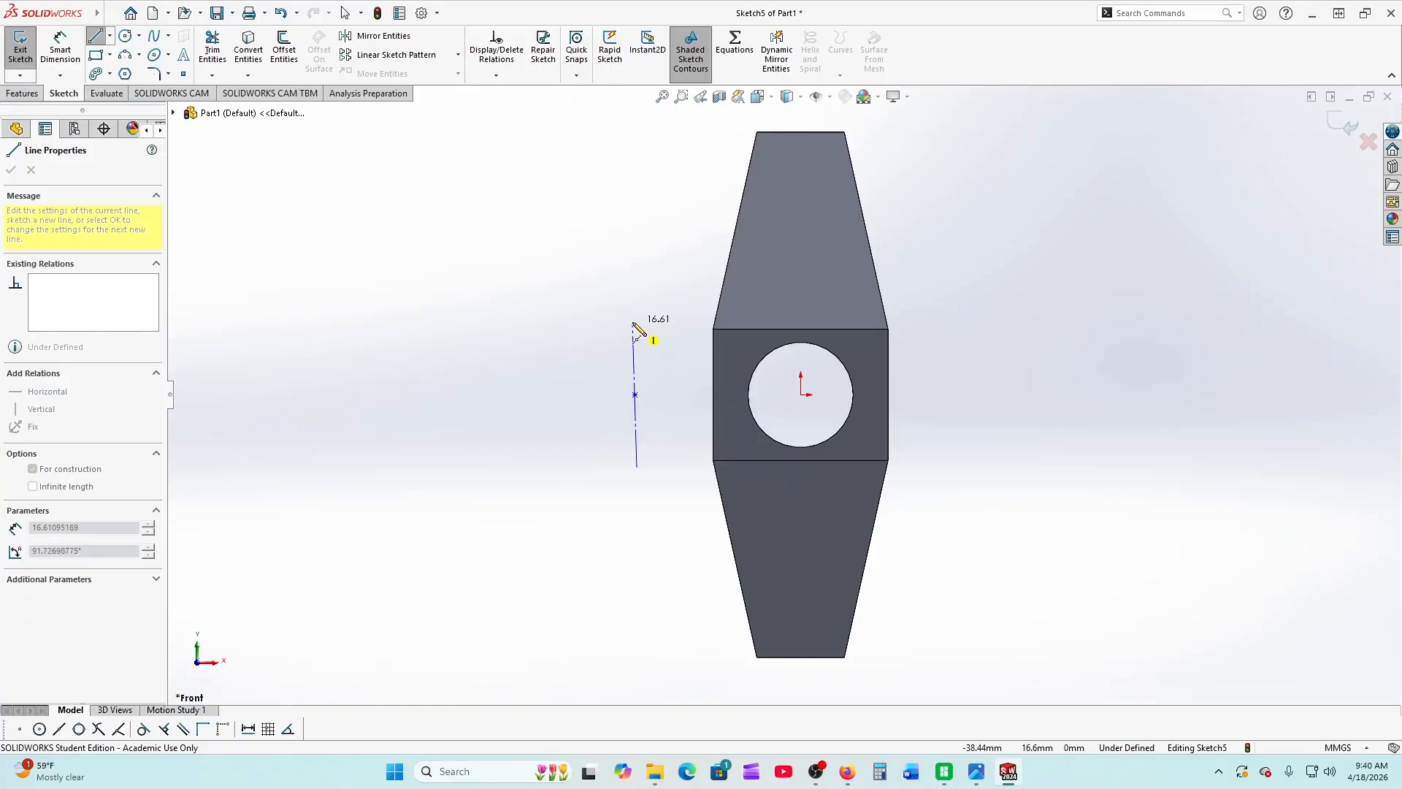
{"action": "left_click", "coordinate": [635, 322]}
{"action": "right_click", "coordinate": [637, 319]}
{"action": "left_click", "coordinate": [664, 331]}
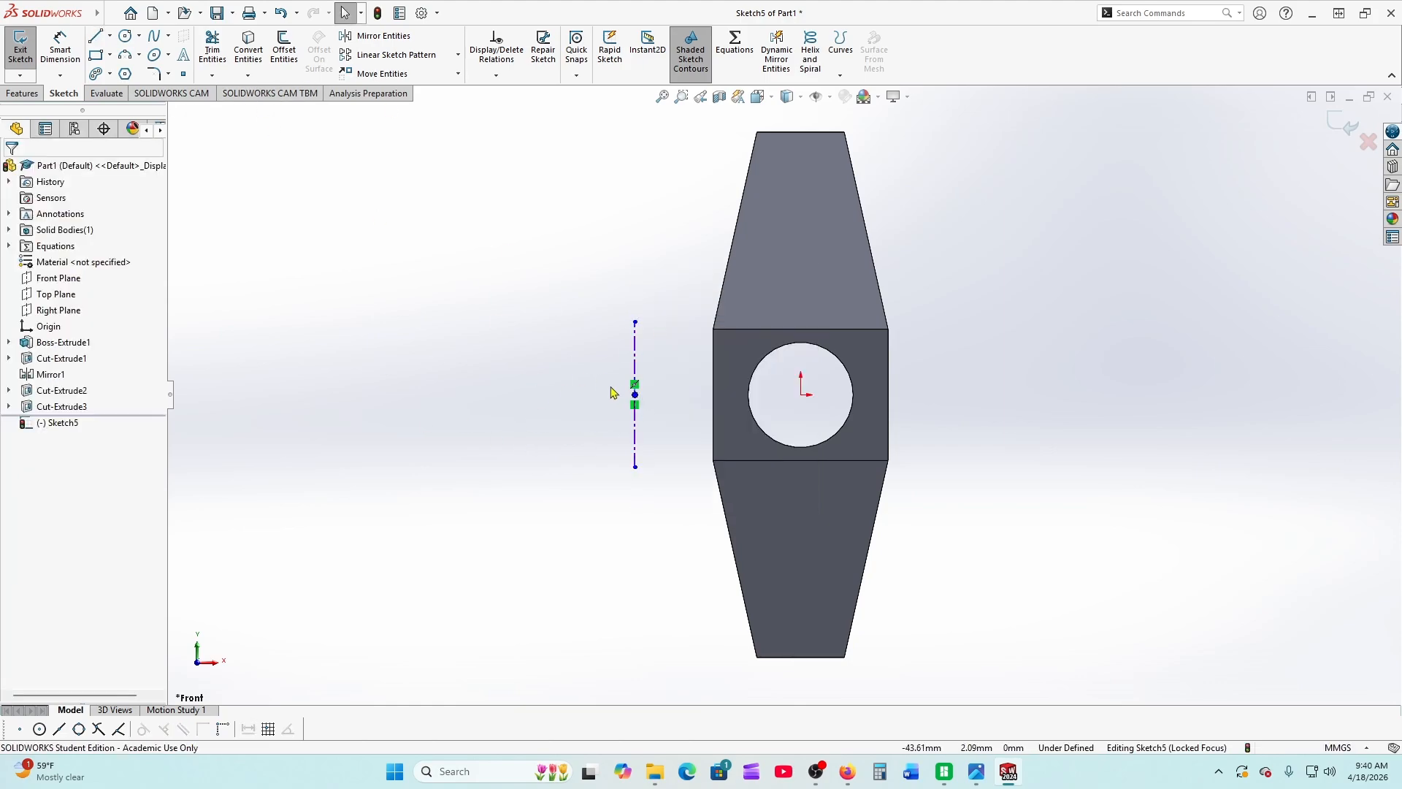
Add a horizontal relation between the construction line's midpoint and the origin
{"action": "left_click", "coordinate": [635, 395]}
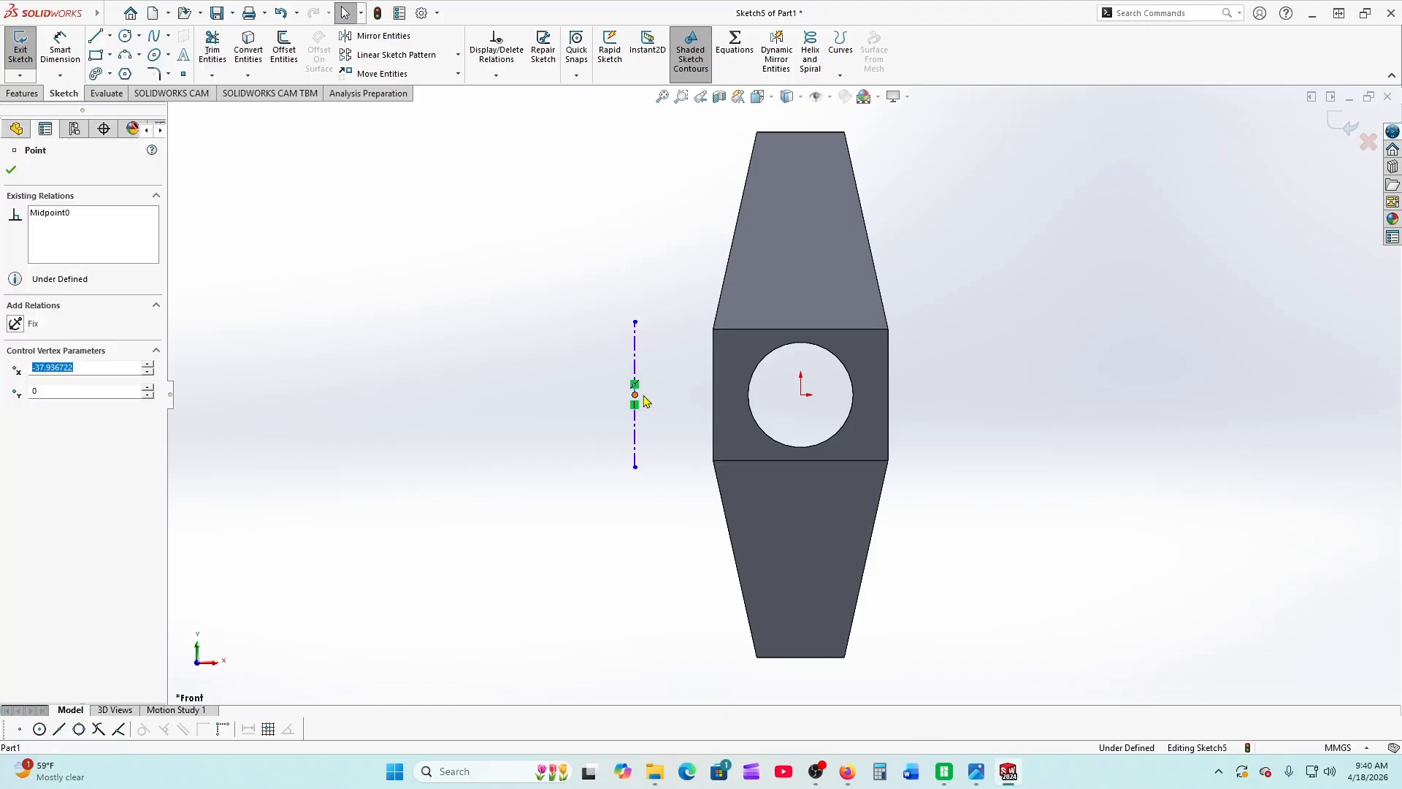
{"action": "left_click", "coordinate": [802, 395], "text": "ctrl"}
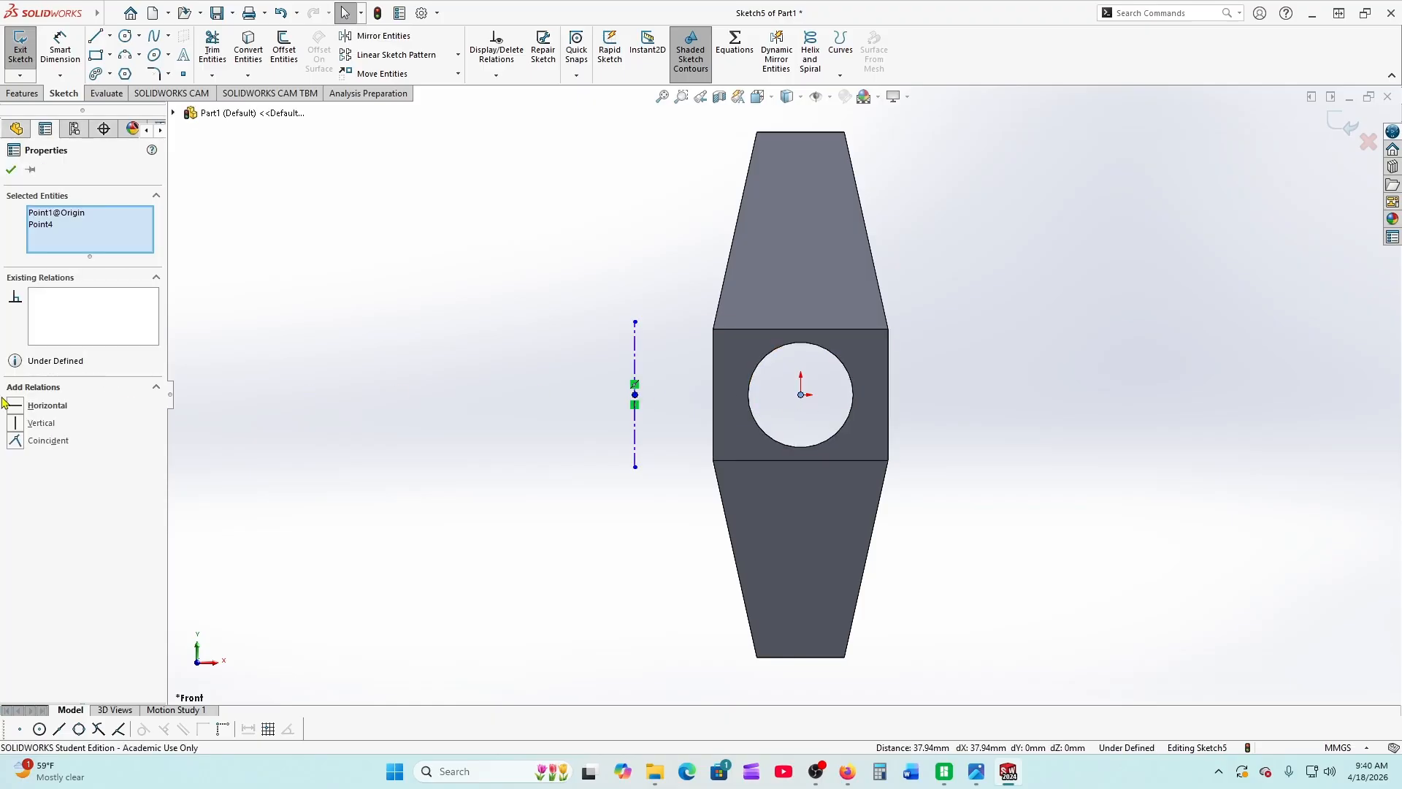
{"action": "left_click", "coordinate": [11, 169]}
Check the hole spacing in the PDF front view and set the construction line's length to 35 mm
{"action": "left_click", "coordinate": [847, 772]}
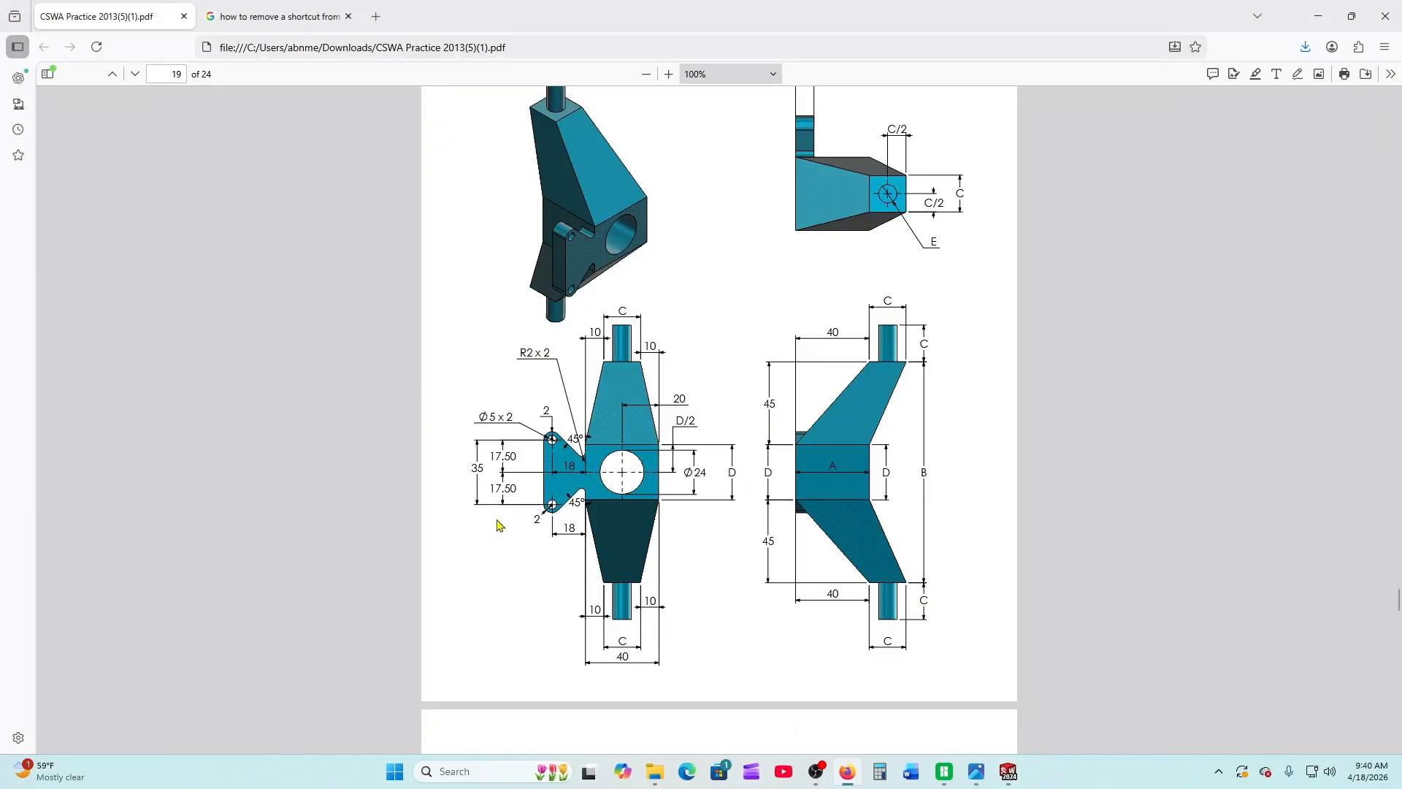
{"action": "left_click", "coordinate": [1015, 772]}
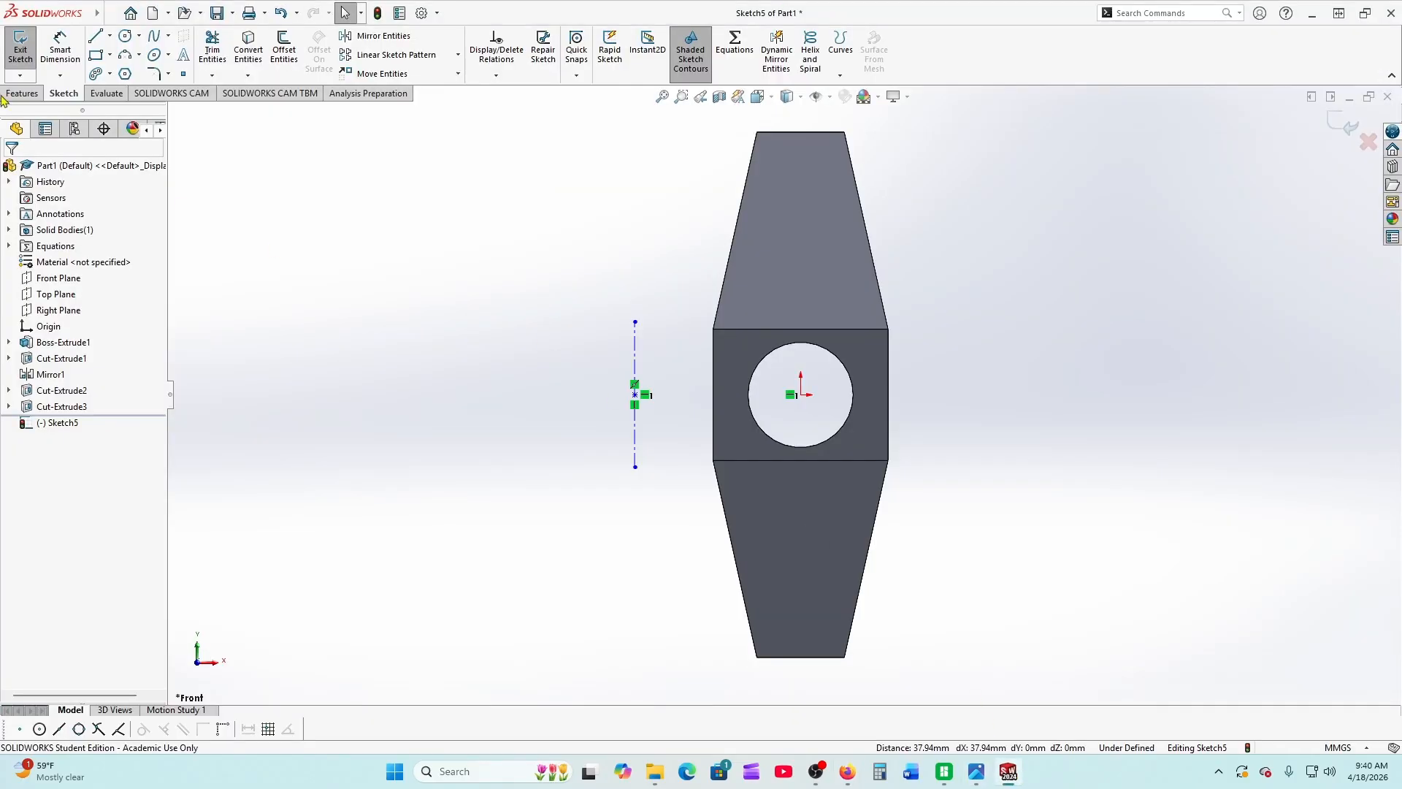
{"action": "left_click", "coordinate": [60, 51]}
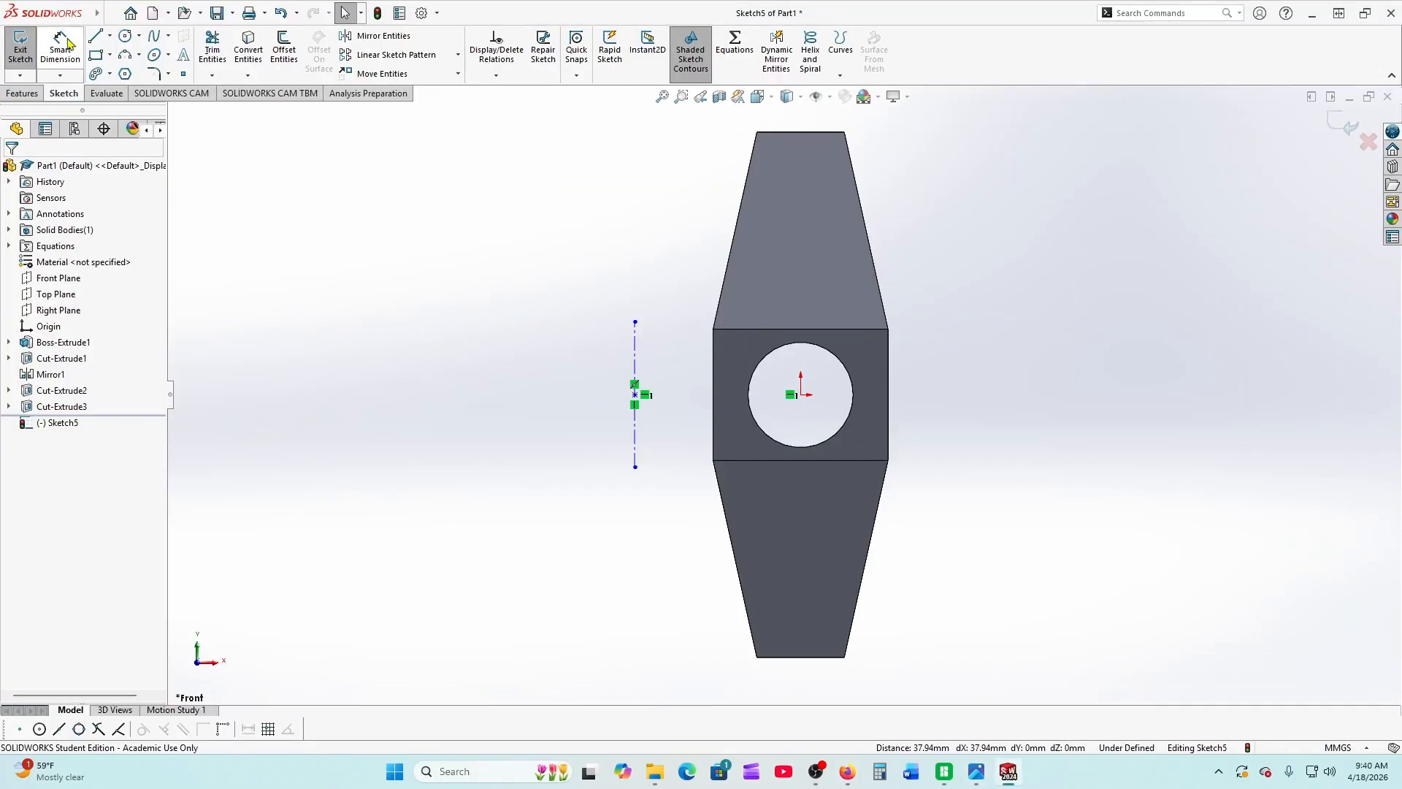
{"action": "left_click", "coordinate": [635, 446]}
{"action": "left_click", "coordinate": [536, 394]}
{"action": "type", "text": "35"}
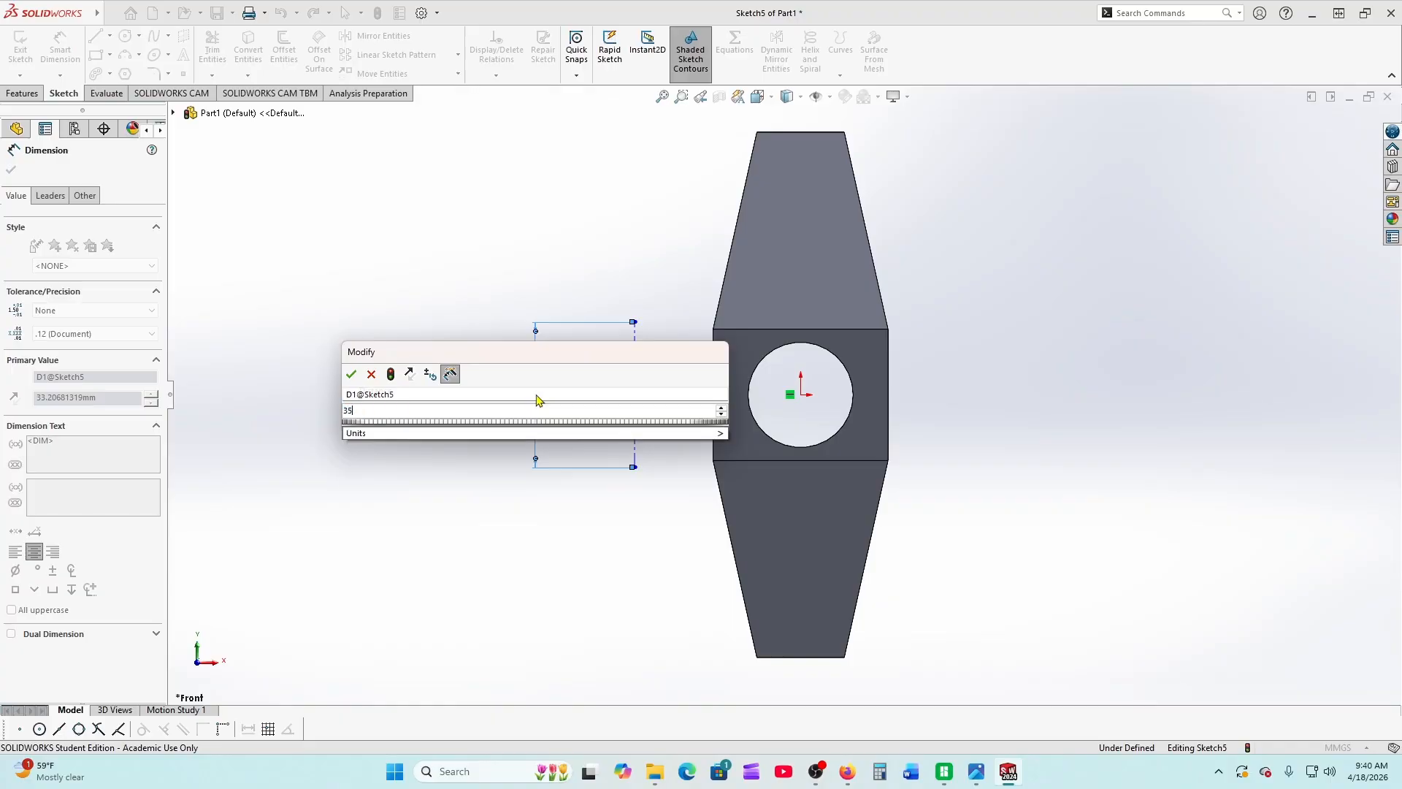
{"action": "key", "text": "Return"}
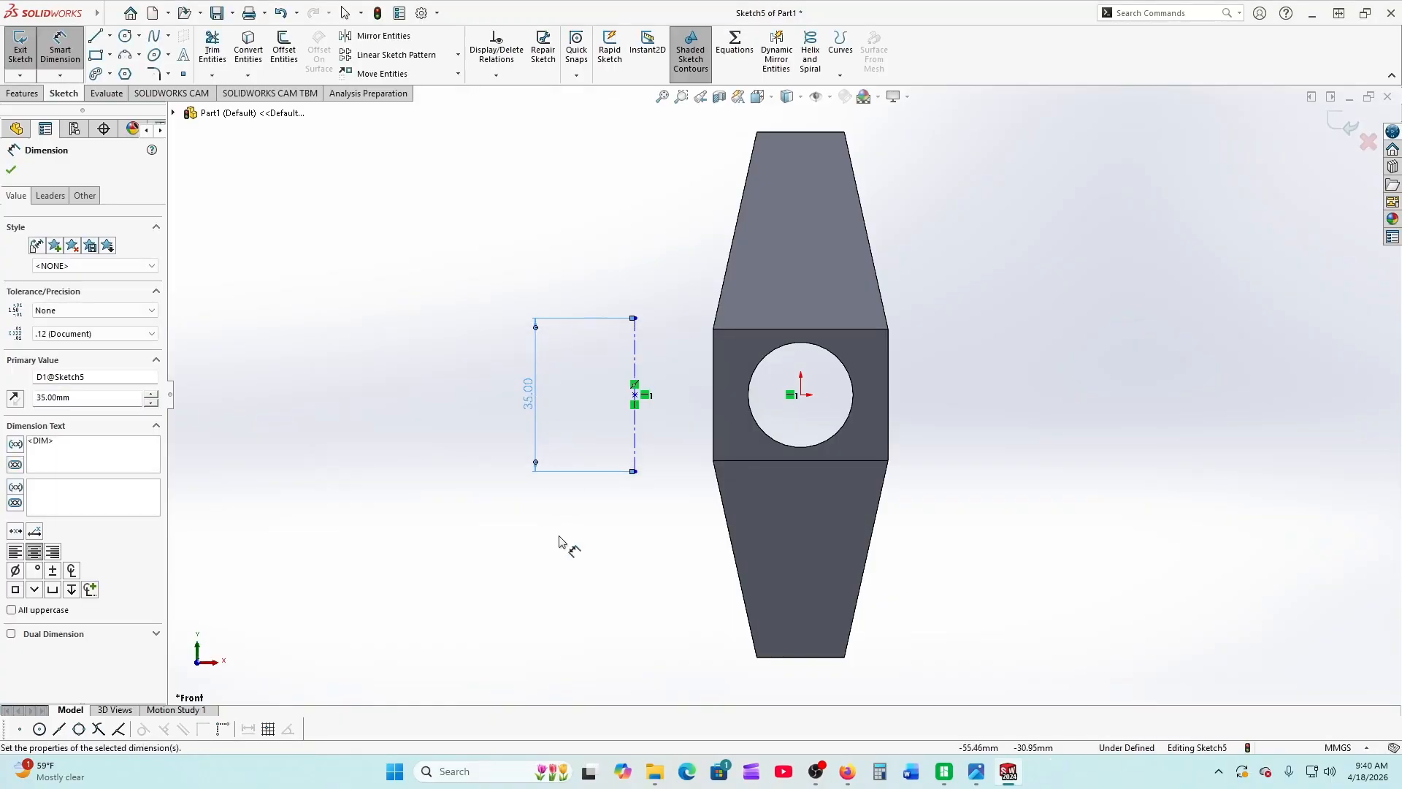
Try to dimension the construction line 18 mm from the origin
{"action": "left_click", "coordinate": [635, 436]}
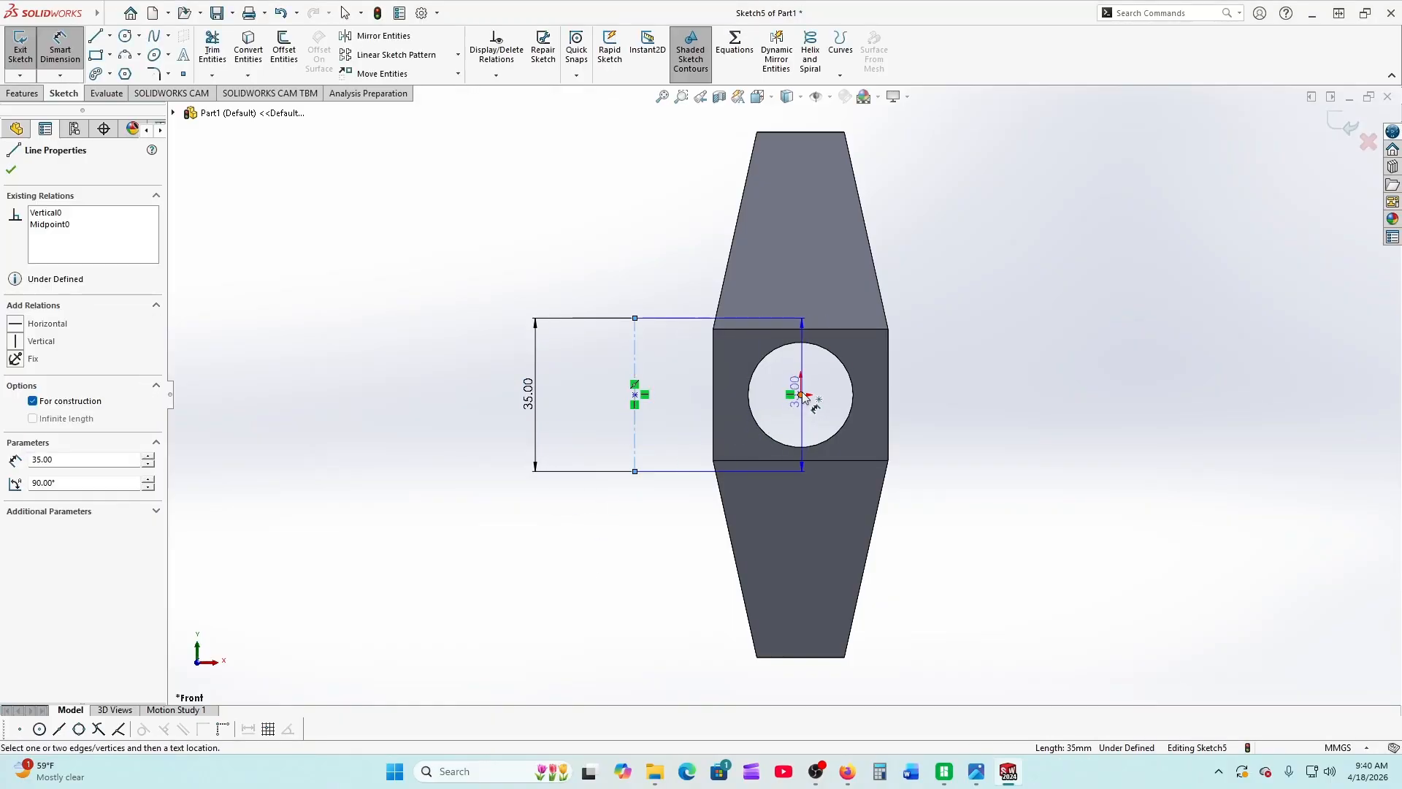
{"action": "left_click", "coordinate": [801, 395]}
{"action": "left_click", "coordinate": [715, 541]}
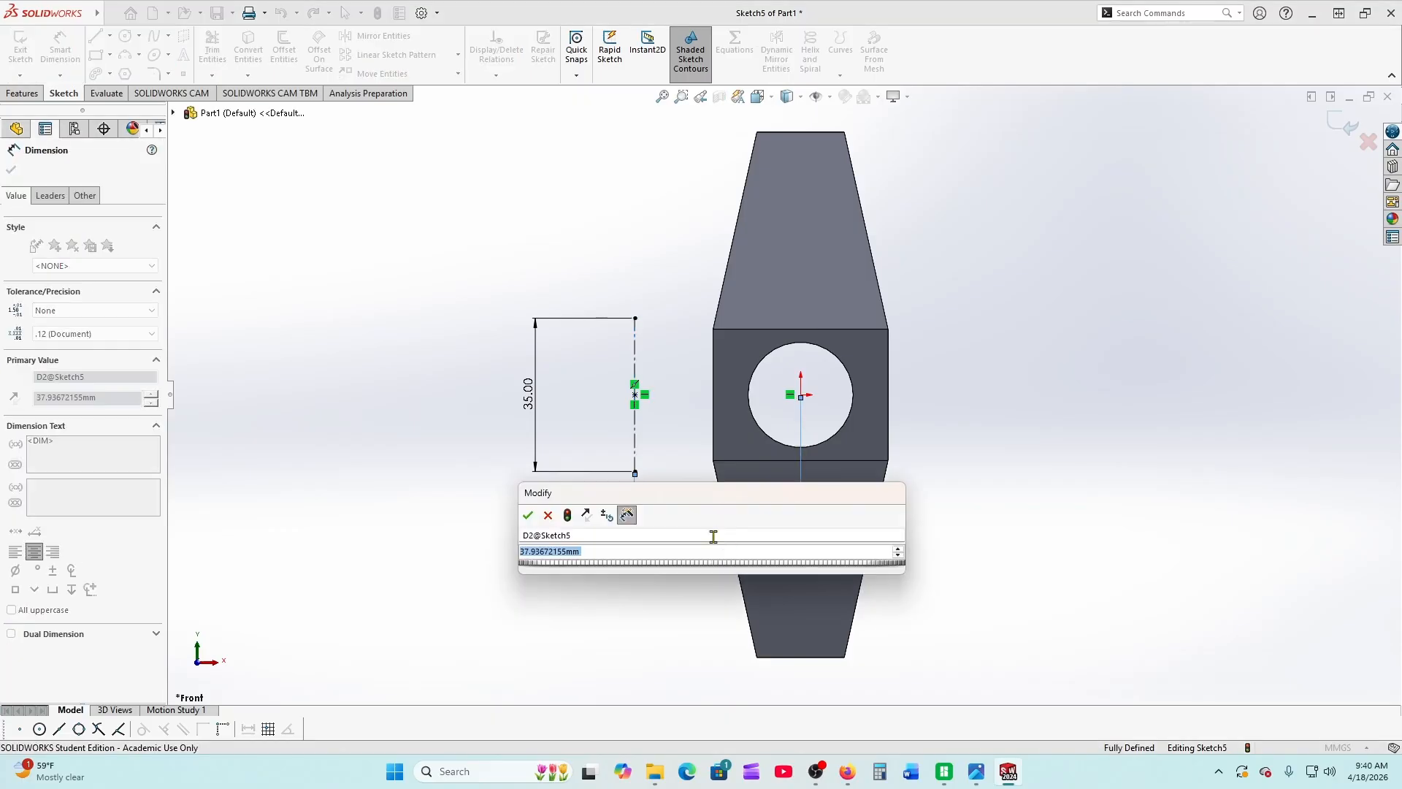
{"action": "type", "text": "18"}
{"action": "key", "text": "Return"}
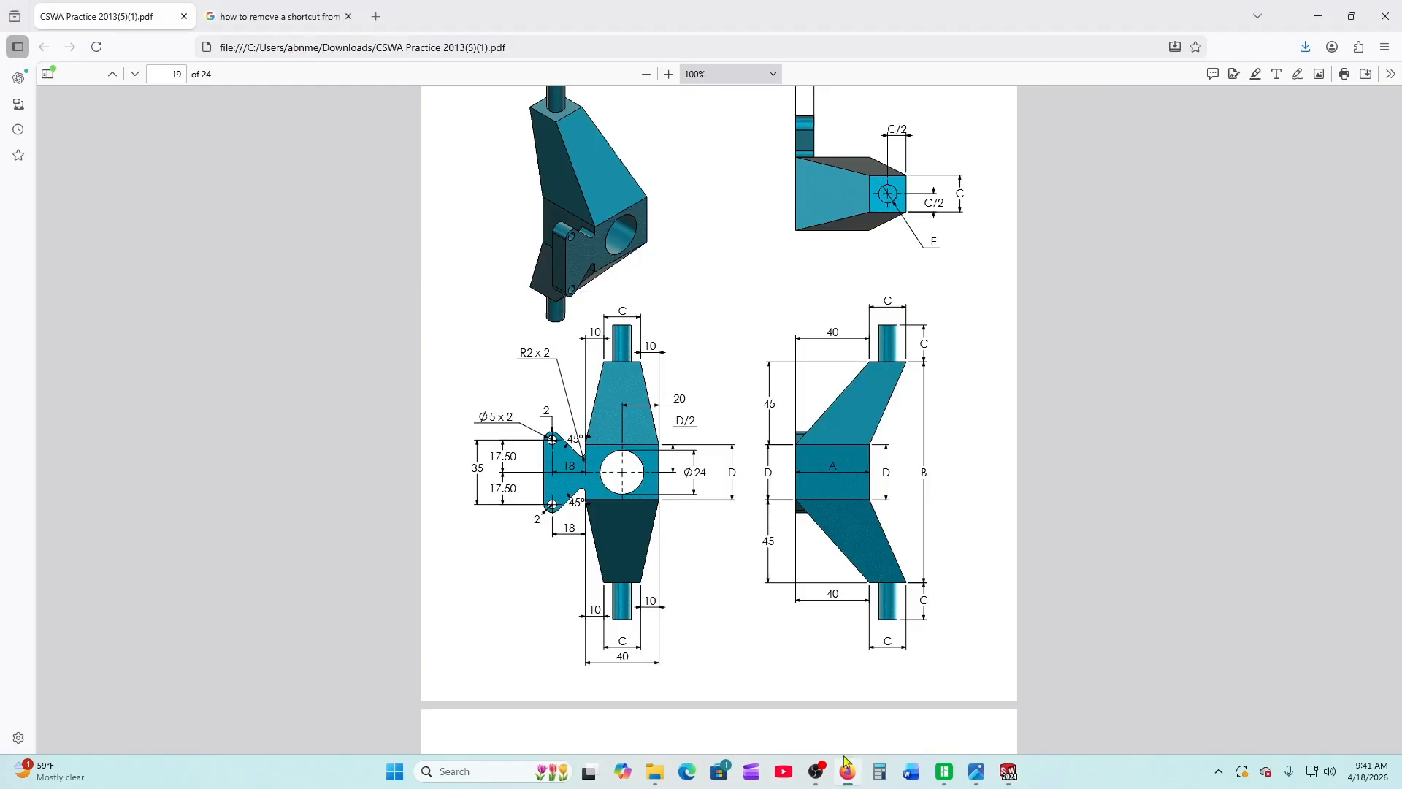
Check in the PDF front view which edge the 18 mm lug dimension is measured from
{"action": "left_click", "coordinate": [848, 772]}
{"action": "scroll", "coordinate": [583, 488], "scroll_direction": "down", "scroll_amount": 2}
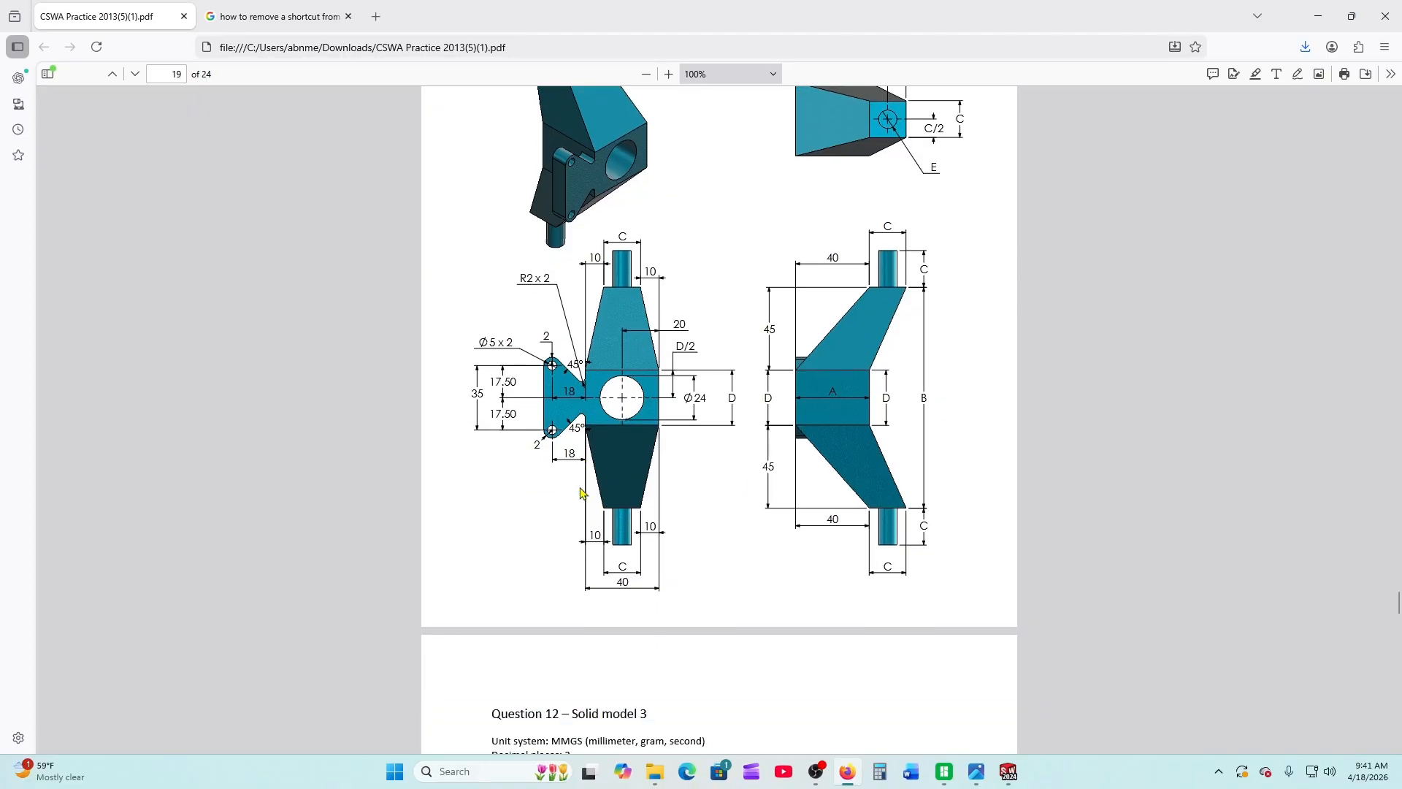
{"action": "scroll", "coordinate": [594, 454], "scroll_direction": "up", "scroll_amount": 2}
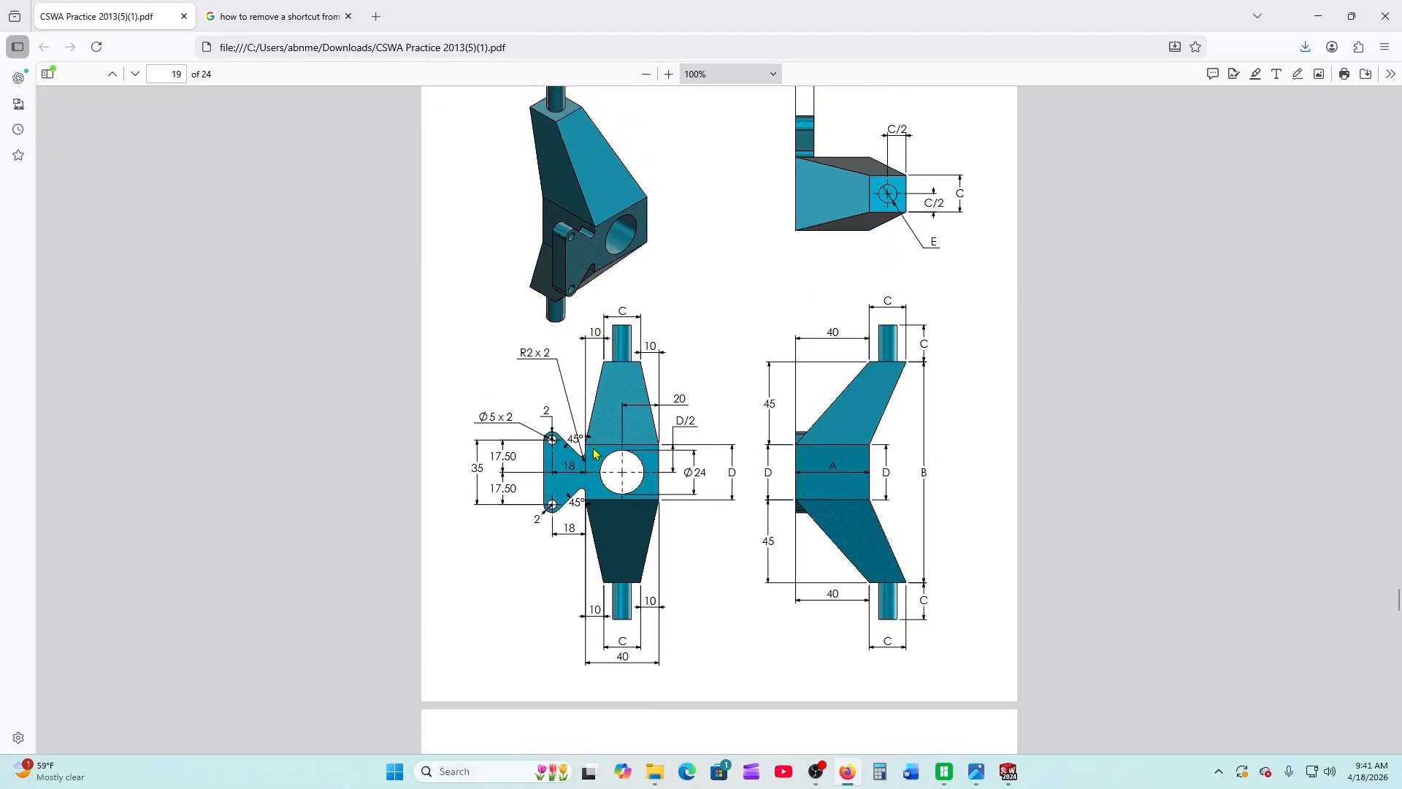
{"action": "left_click", "coordinate": [1009, 773]}
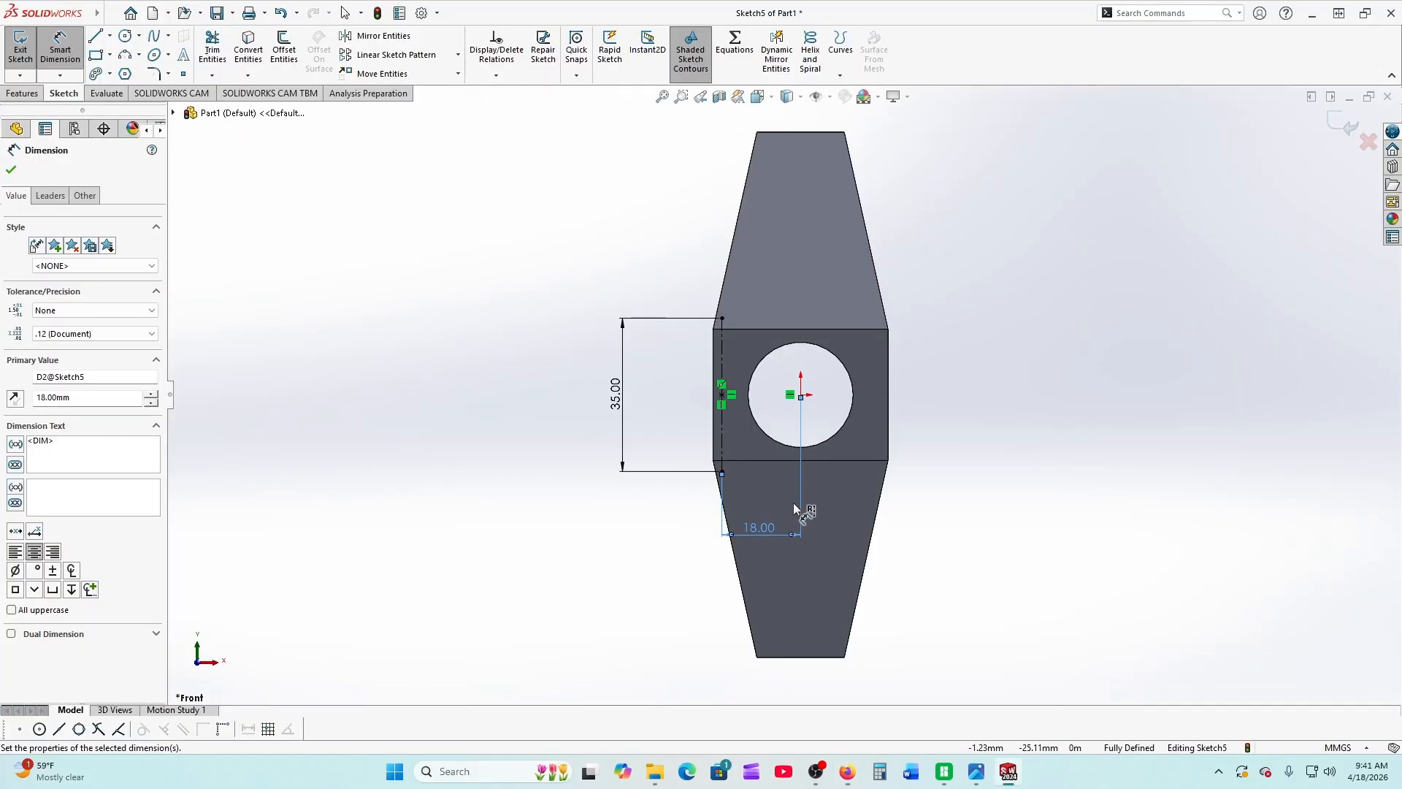
Undo the 18 mm value and delete the dimension between the construction line and the origin
{"action": "key", "text": "Escape"}
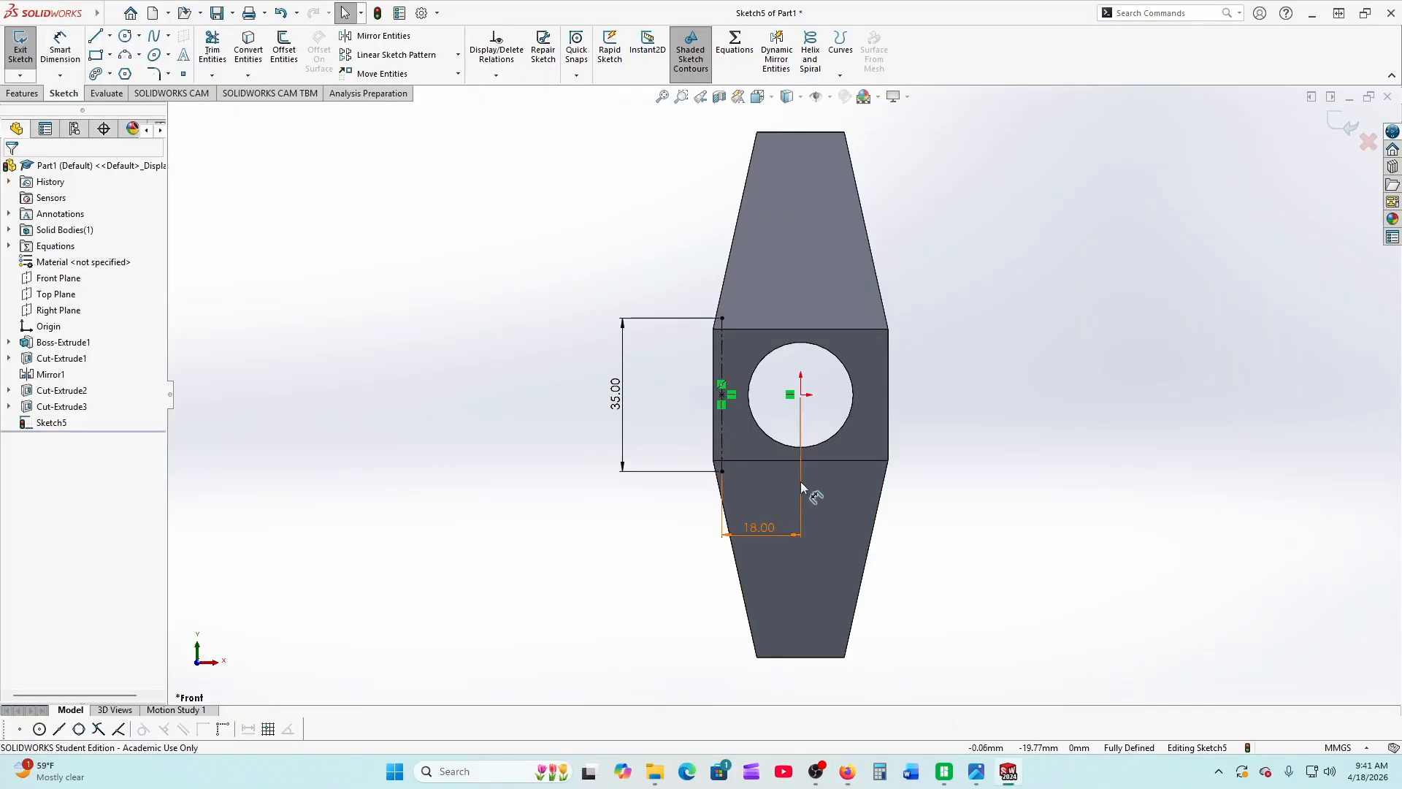
{"action": "left_click", "coordinate": [801, 482]}
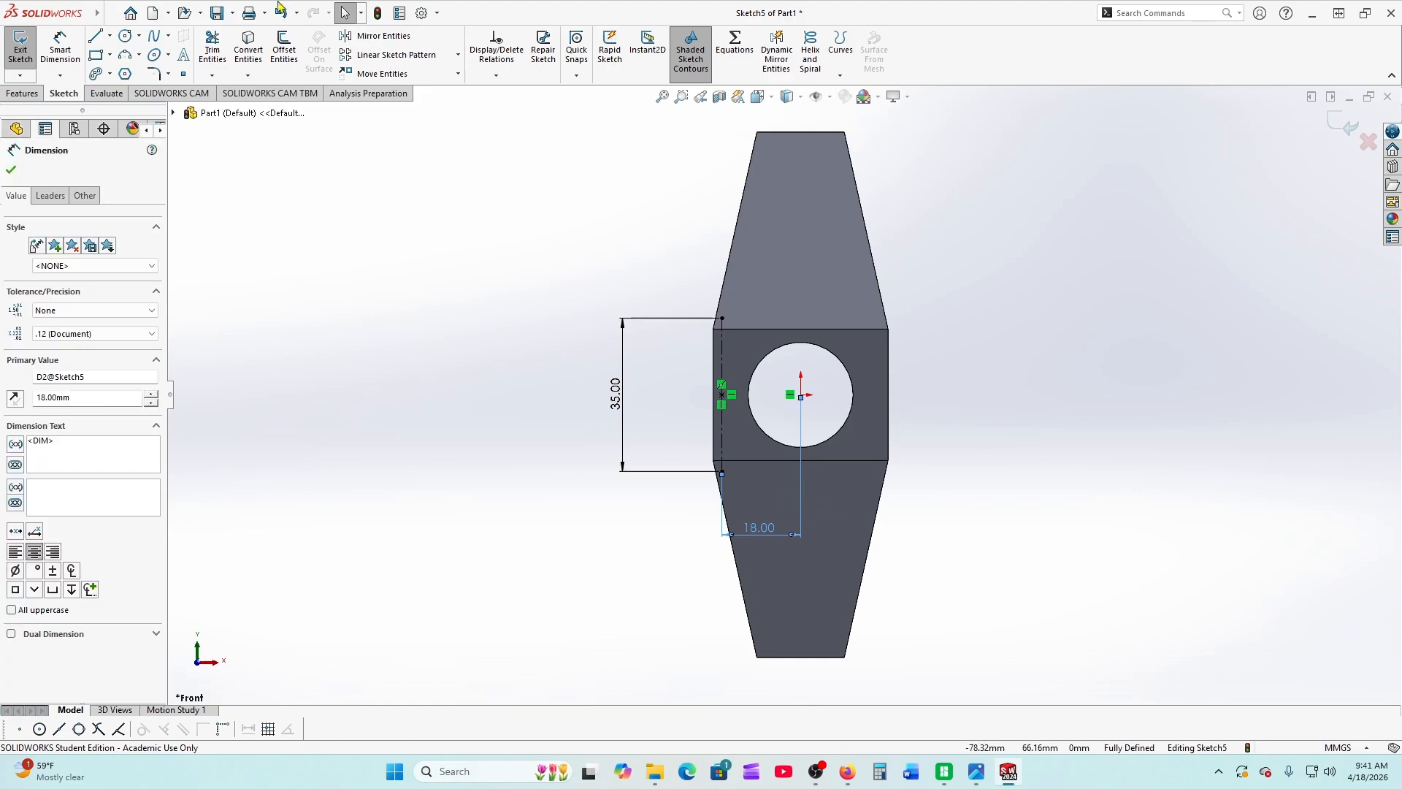
{"action": "key", "text": "Escape"}
{"action": "left_click", "coordinate": [280, 13]}
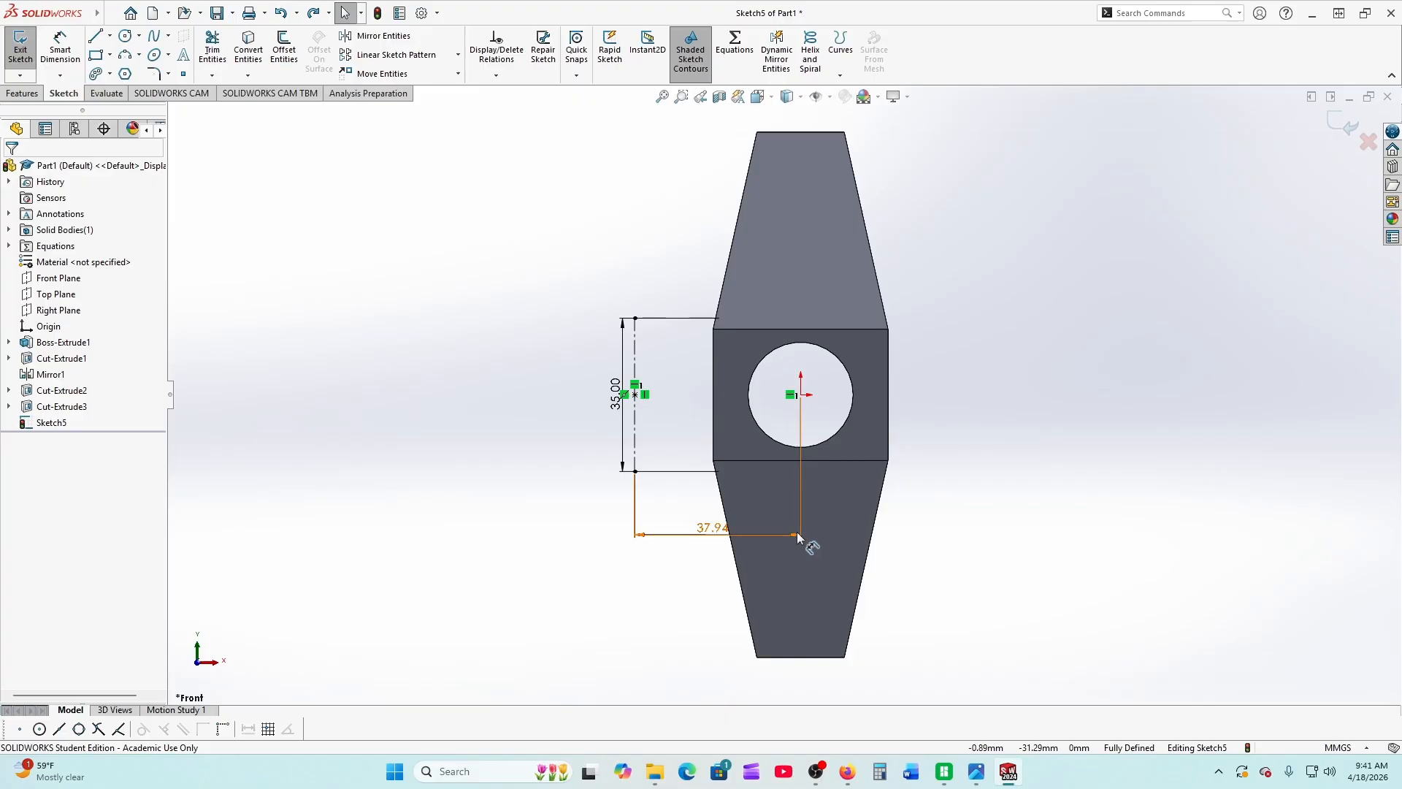
{"action": "left_click", "coordinate": [785, 547]}
{"action": "key", "text": "Delete"}
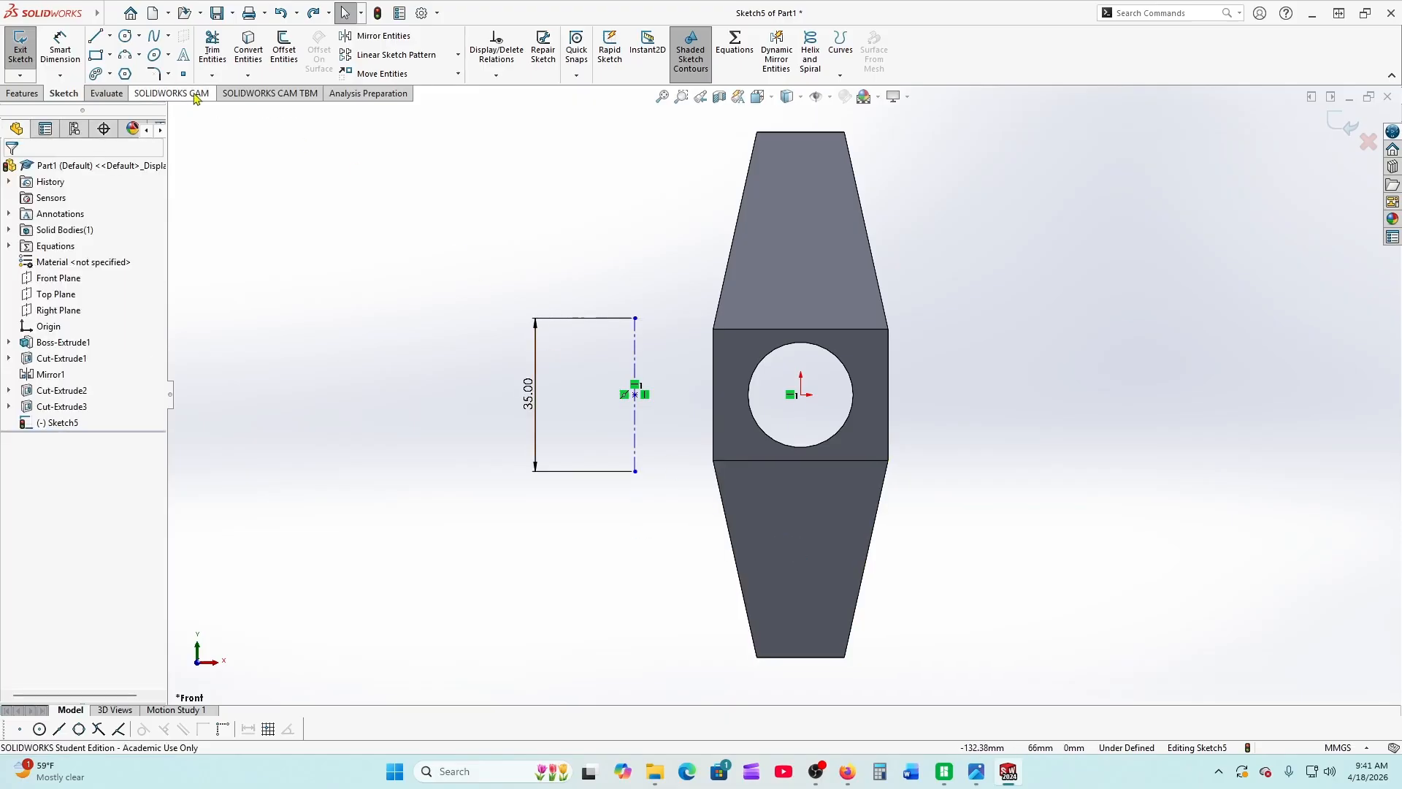
Dimension the construction line 18 mm from the body's left edge
{"action": "left_click", "coordinate": [59, 49]}
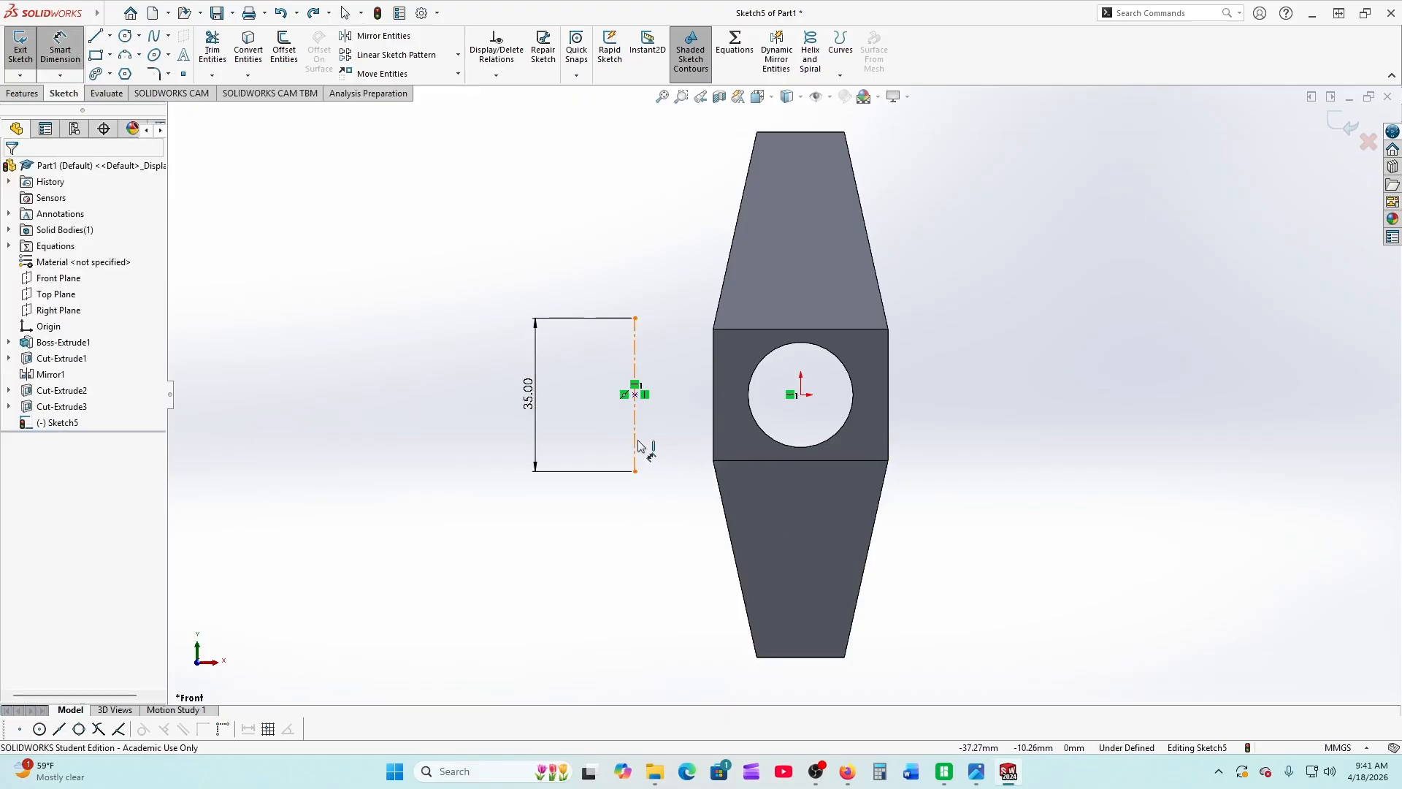
{"action": "left_click", "coordinate": [635, 442]}
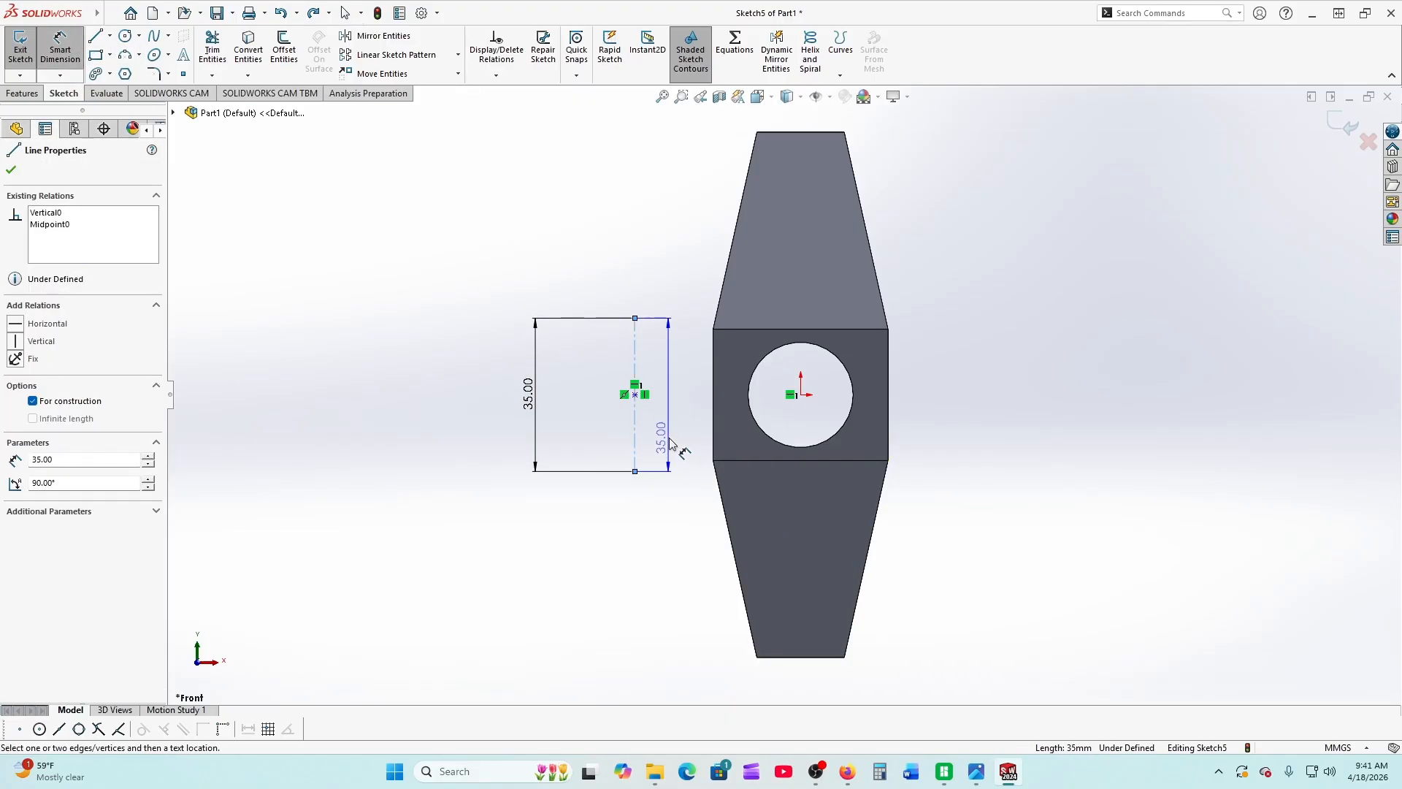
{"action": "left_click", "coordinate": [715, 447]}
{"action": "left_click", "coordinate": [685, 509]}
{"action": "type", "text": "18"}
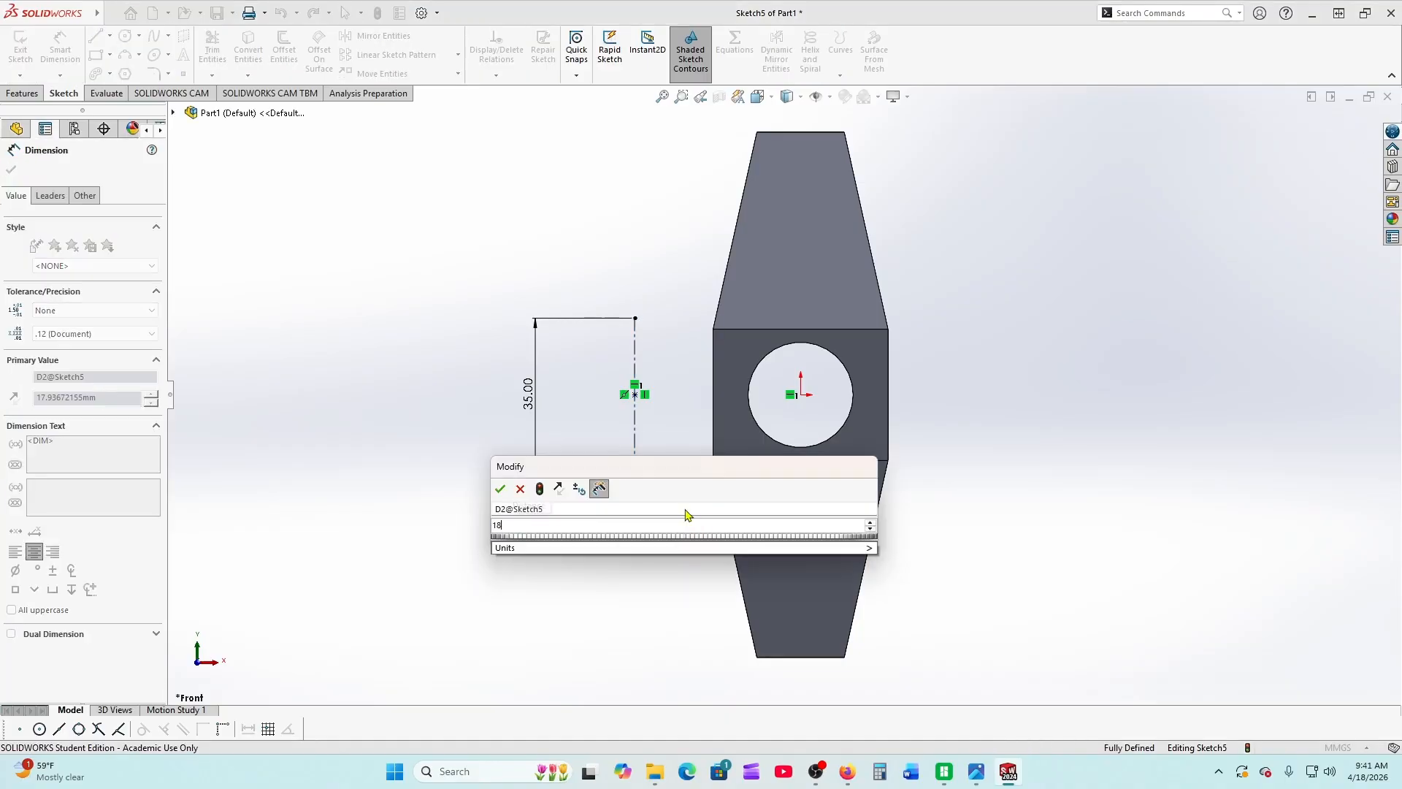
{"action": "key", "text": "Return"}
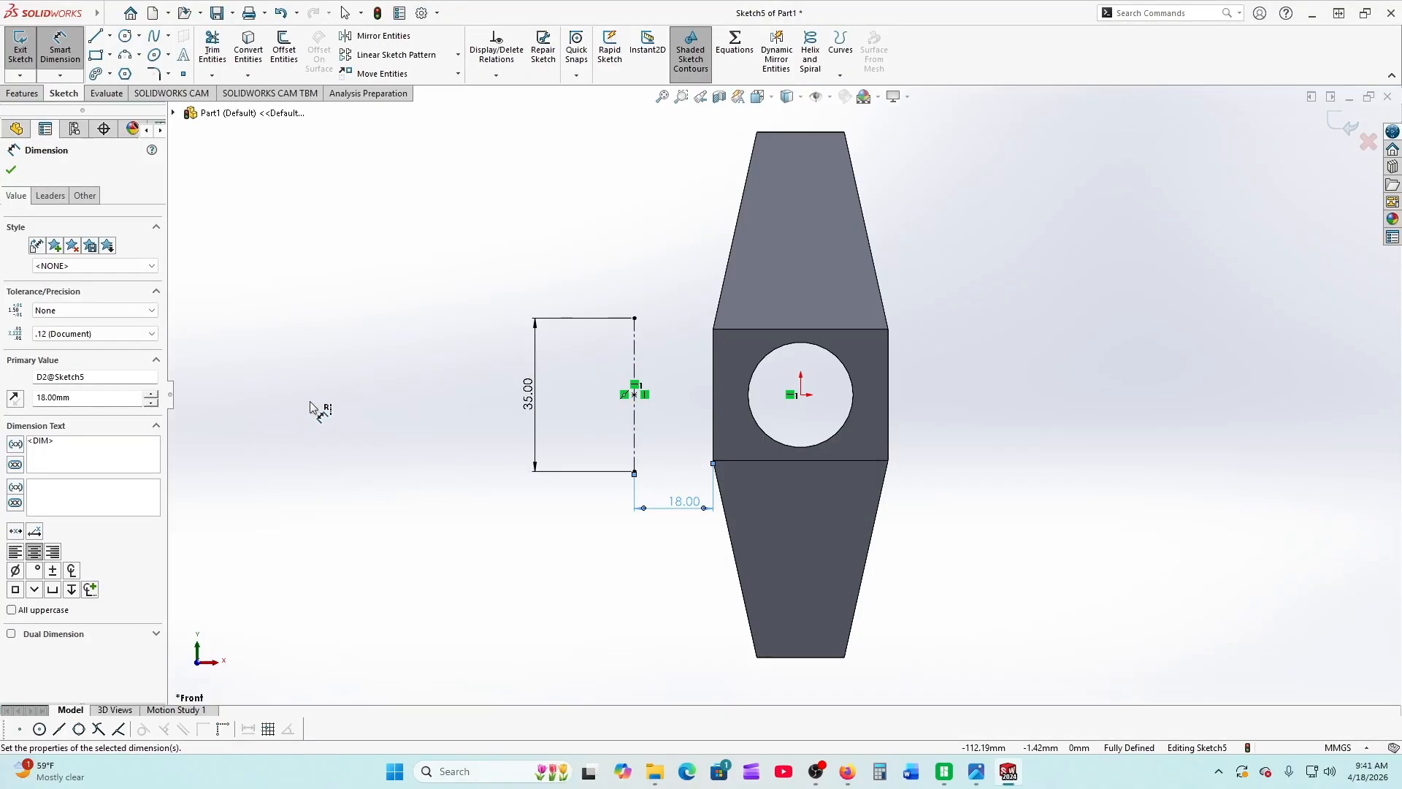
{"action": "left_click", "coordinate": [8, 173]}
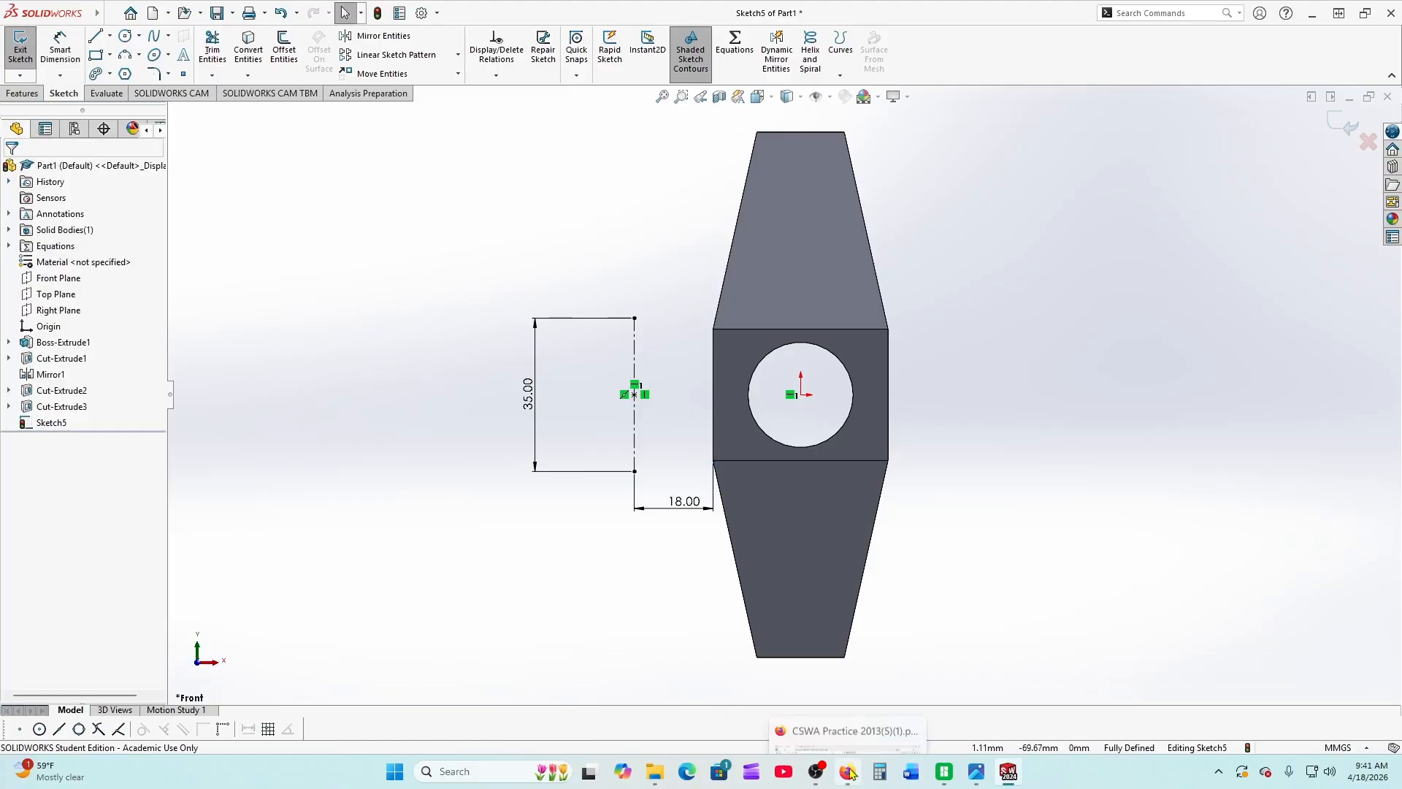
Enlarge the PDF to 150% and examine the side lug's holes, outline and dimensions in the front view
{"action": "left_click", "coordinate": [840, 742]}
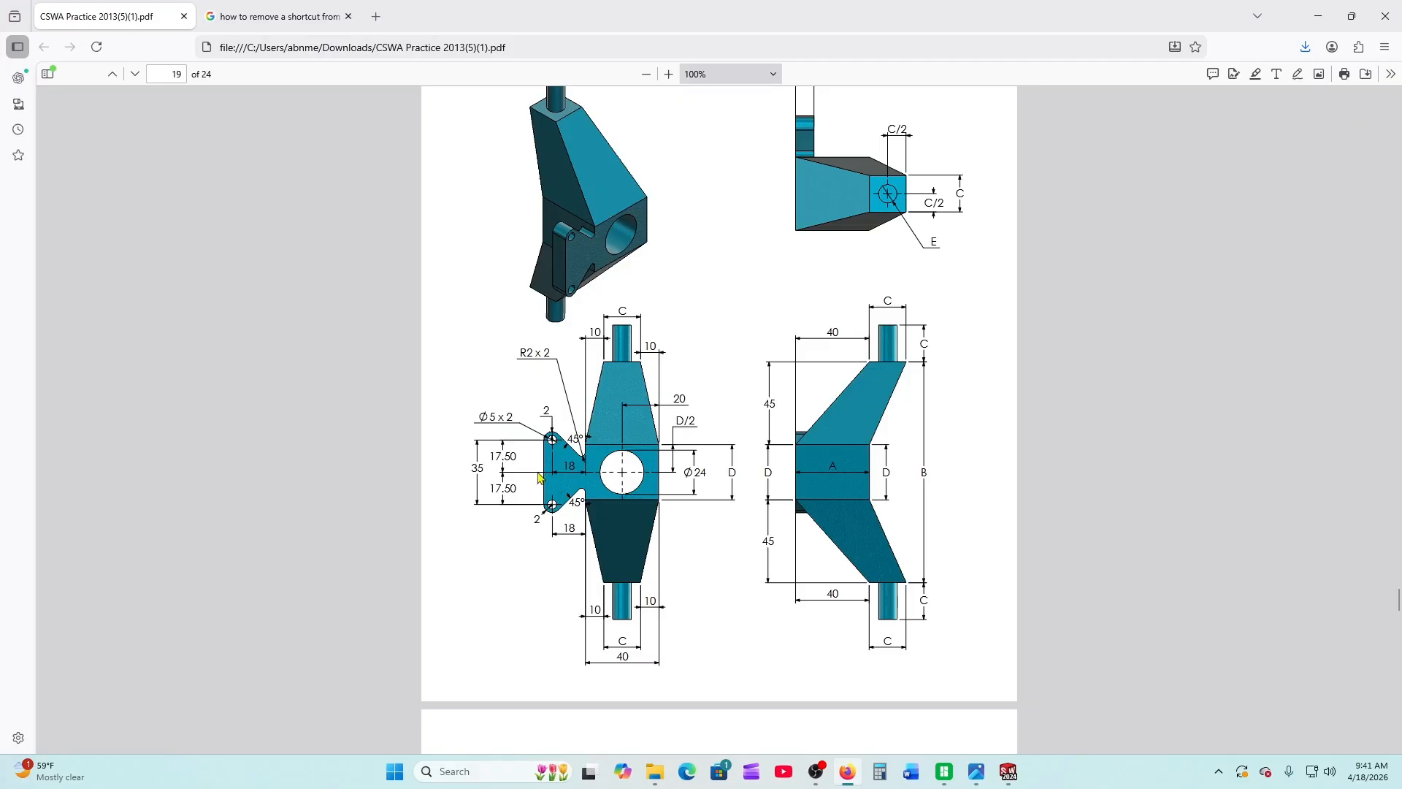
{"action": "left_click", "coordinate": [668, 74]}
{"action": "left_click", "coordinate": [667, 75]}
{"action": "left_click", "coordinate": [667, 75]}
{"action": "scroll", "coordinate": [473, 437], "scroll_direction": "down", "scroll_amount": 3}
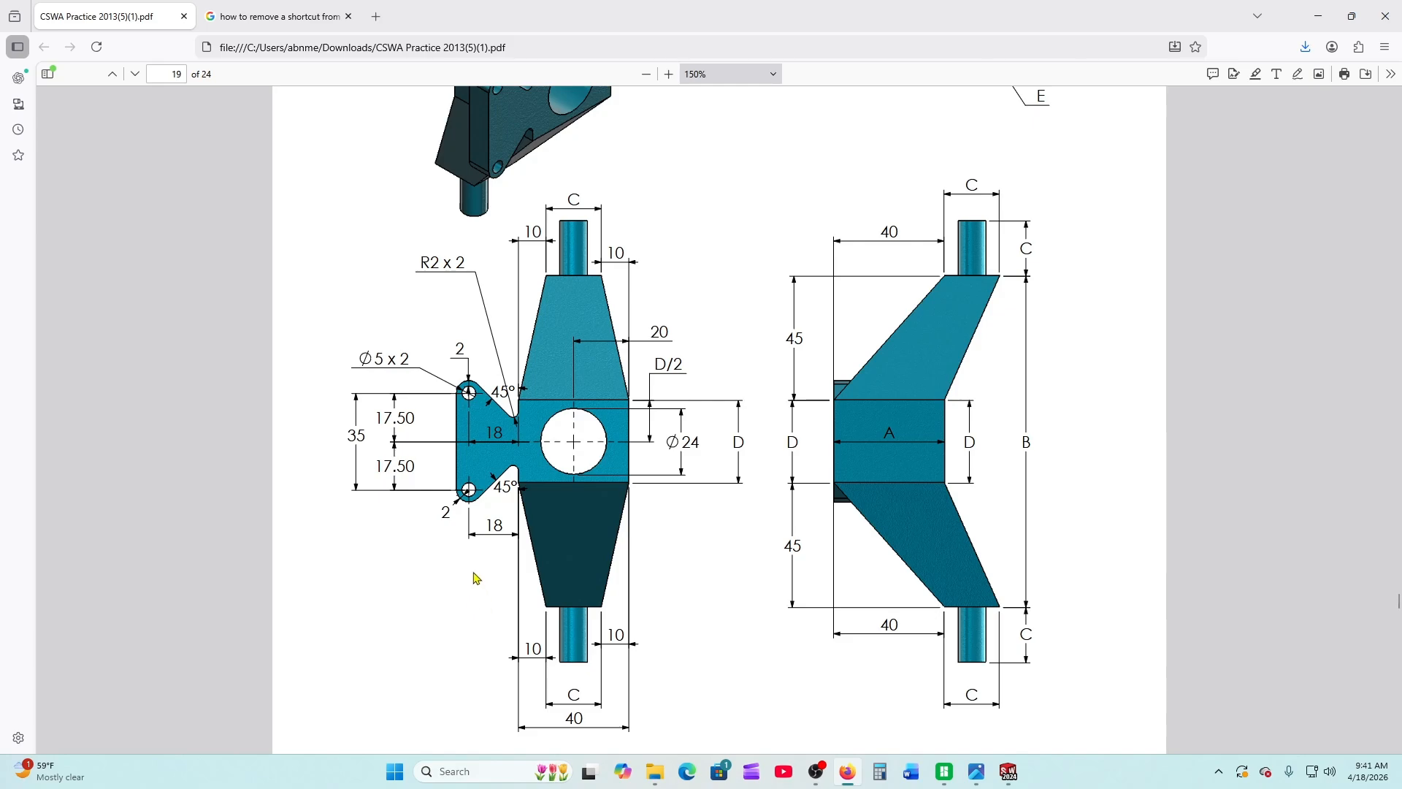
Back in SOLIDWORKS, draw circles centred on the construction line's upper and lower endpoints, with radii of about 2.7 mm and 4.5 mm
{"action": "left_click", "coordinate": [1009, 774]}
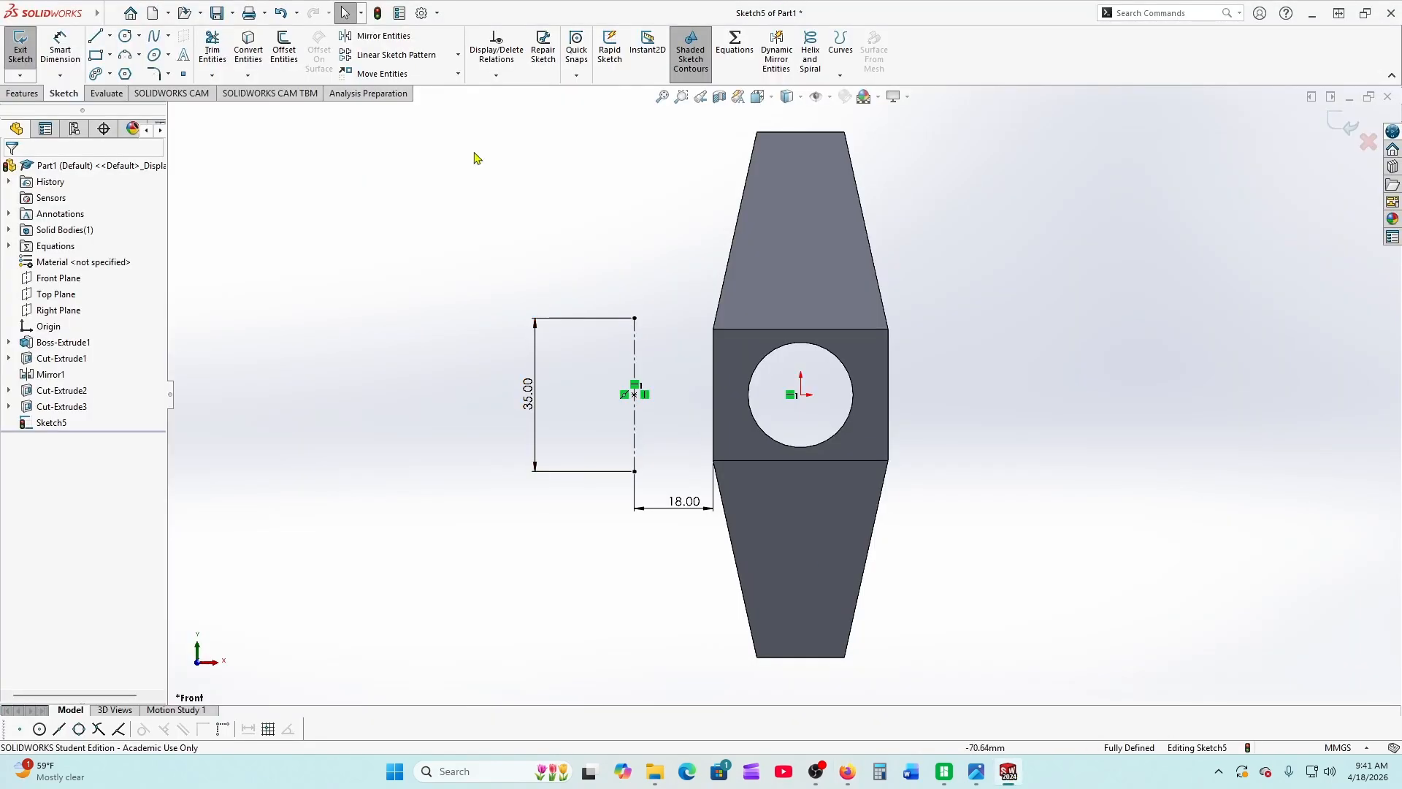
{"action": "left_click", "coordinate": [126, 36]}
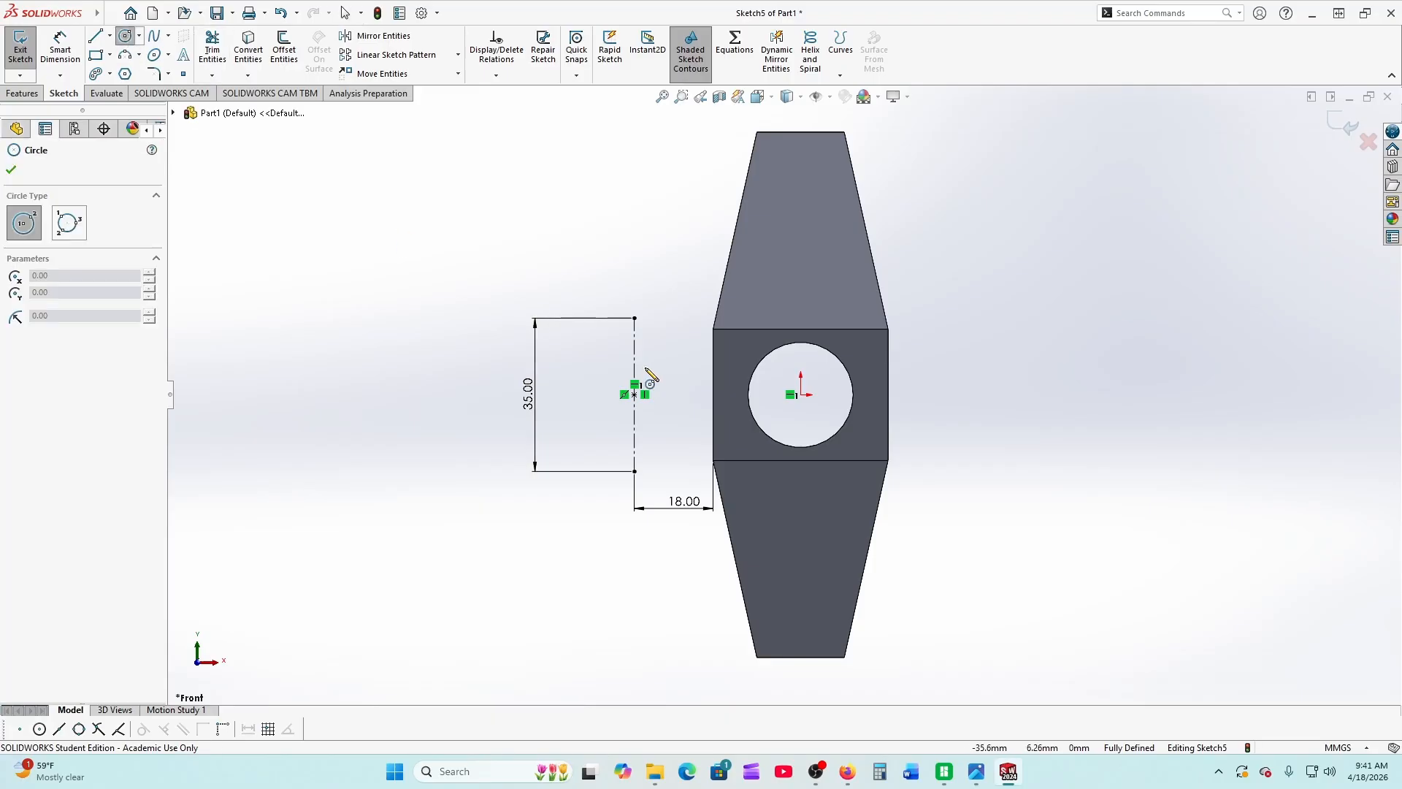
{"action": "left_click", "coordinate": [635, 319]}
{"action": "left_click", "coordinate": [646, 320]}
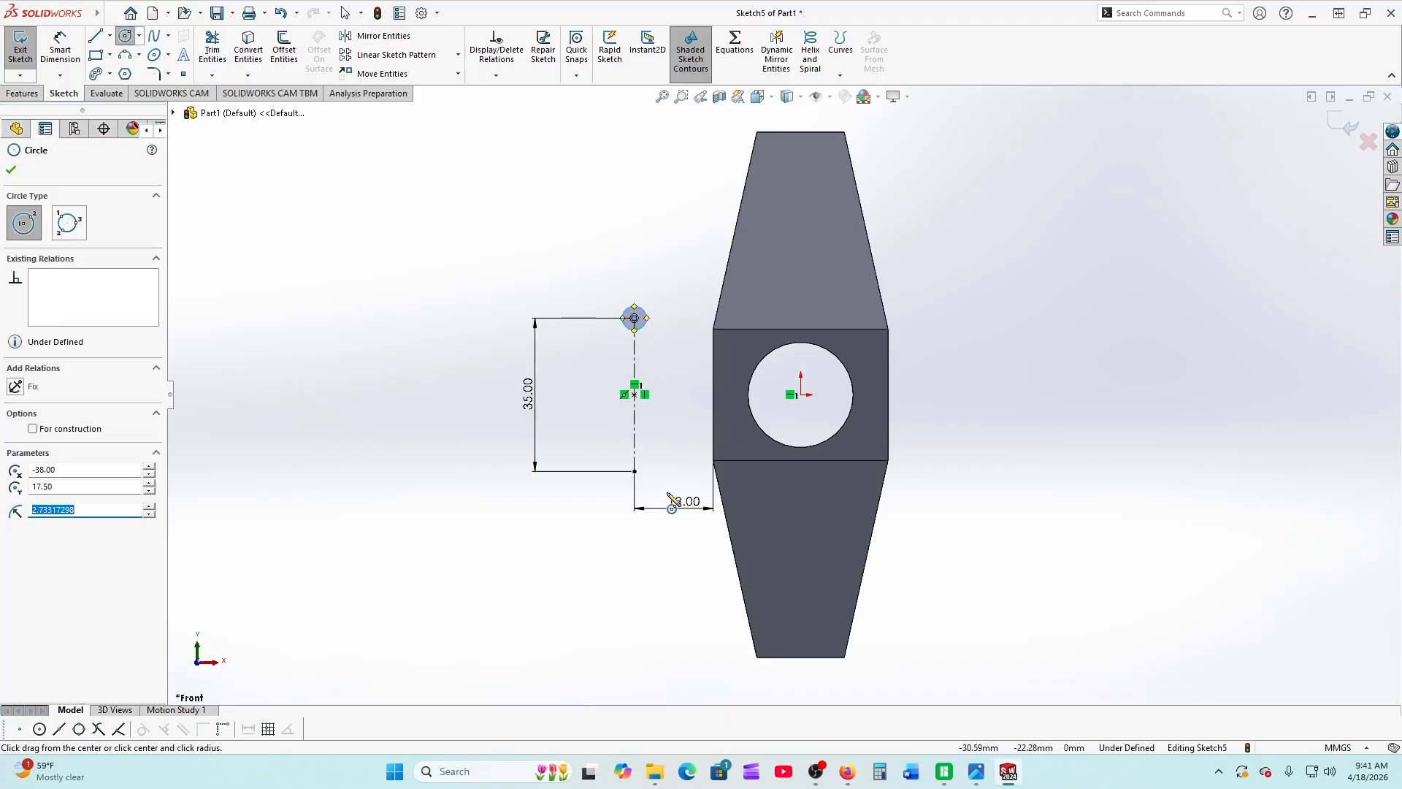
{"action": "left_click", "coordinate": [635, 472]}
{"action": "left_click", "coordinate": [653, 468]}
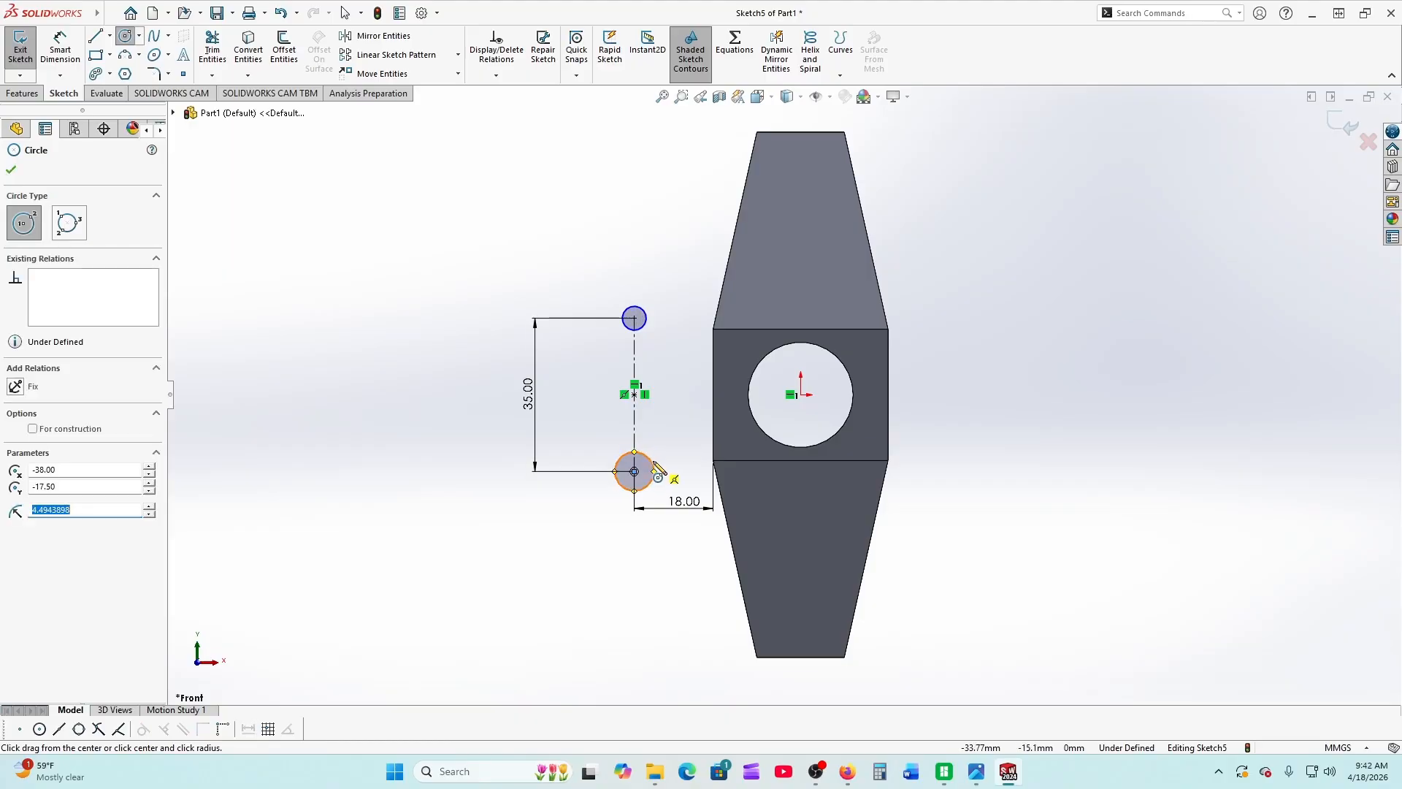
{"action": "left_click", "coordinate": [12, 171]}
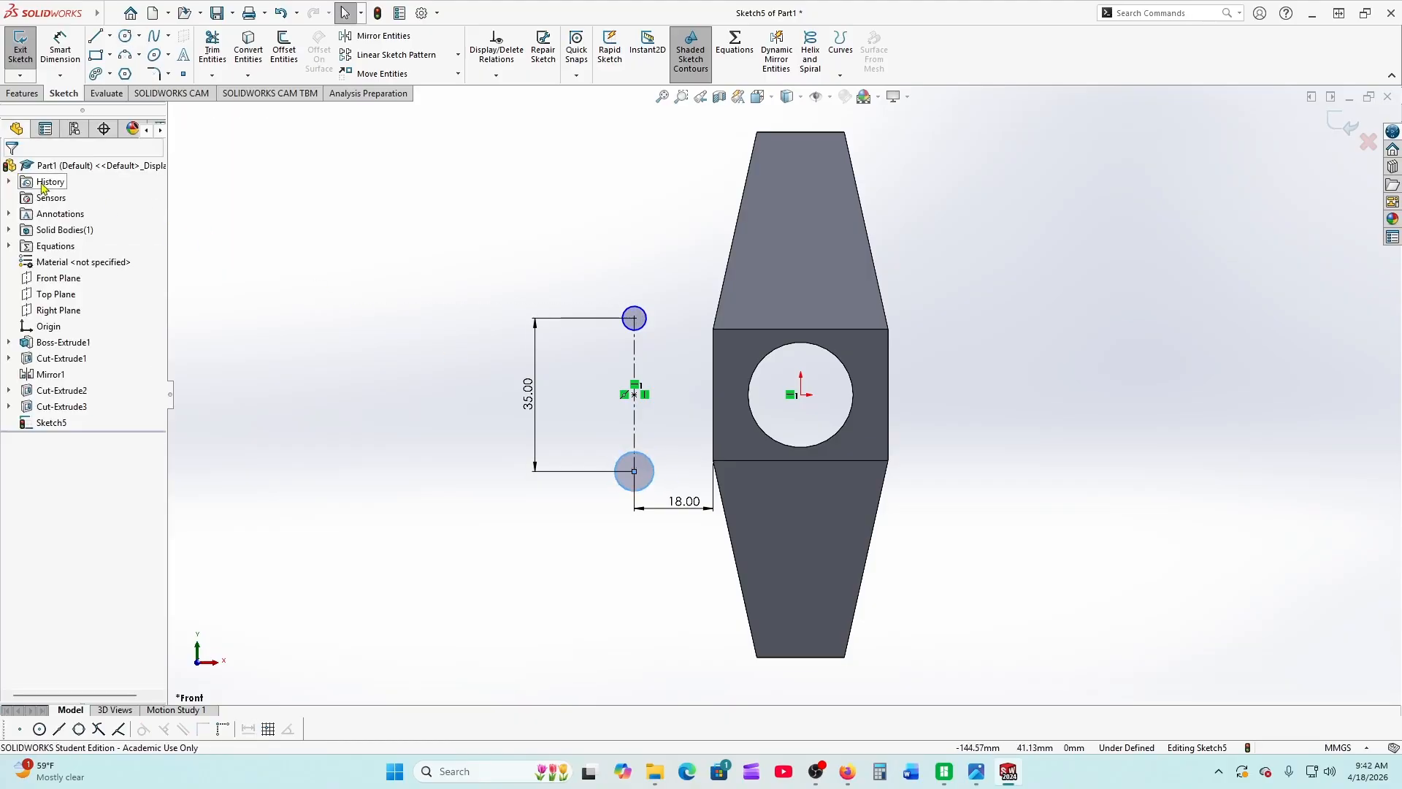
Add an Equal relation between the two circles at the ends of the construction line
{"action": "left_click", "coordinate": [647, 325]}
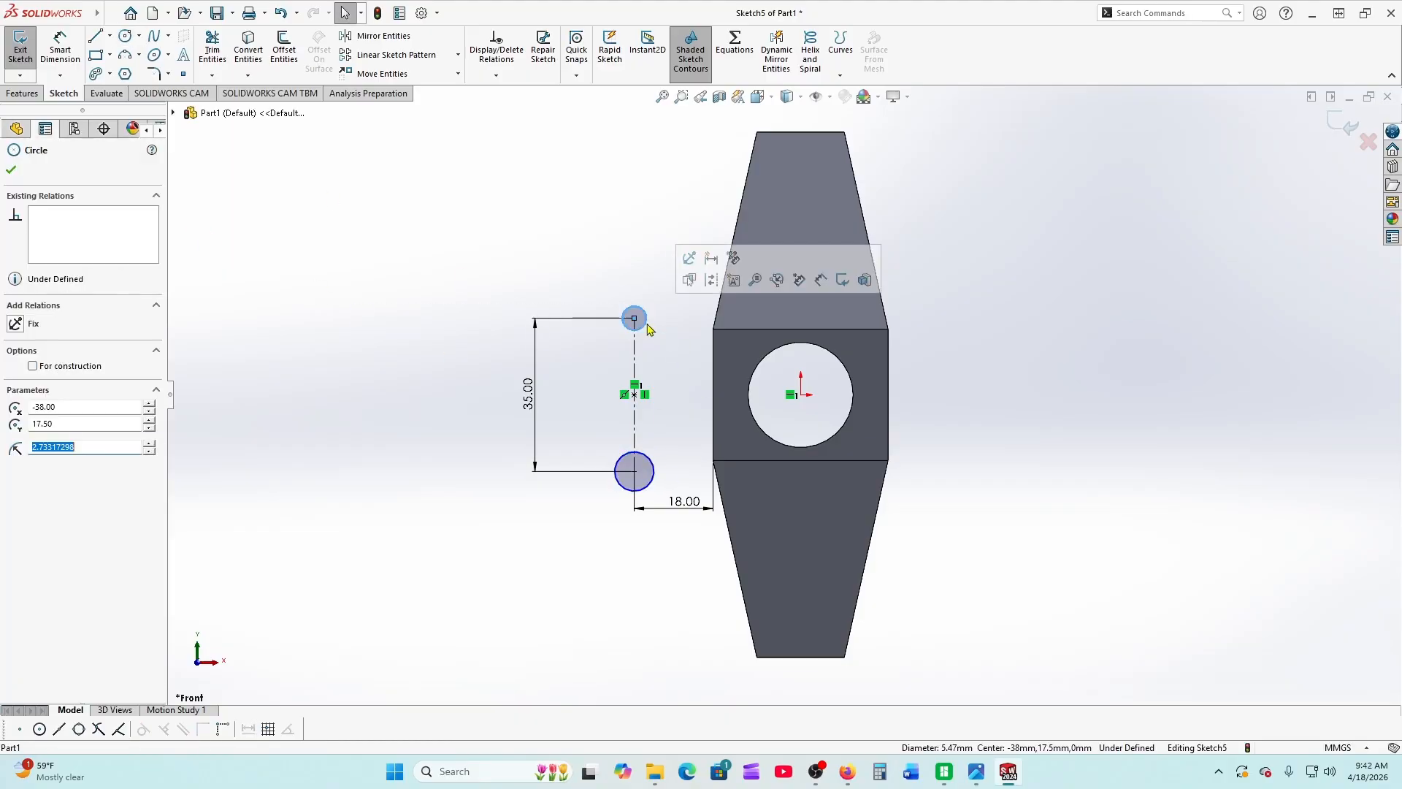
{"action": "left_click", "coordinate": [652, 479], "text": "ctrl"}
{"action": "left_click", "coordinate": [18, 460]}
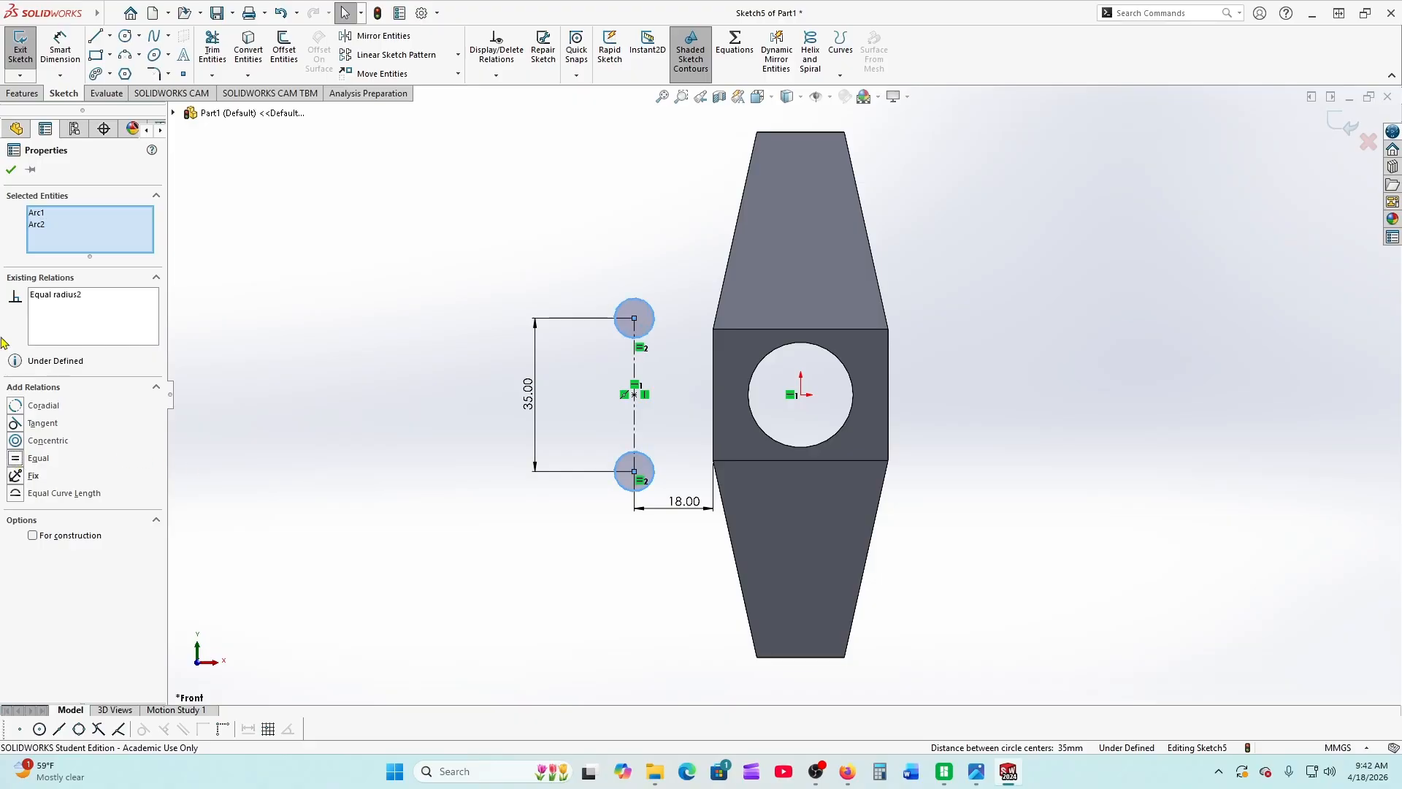
{"action": "left_click", "coordinate": [13, 171]}
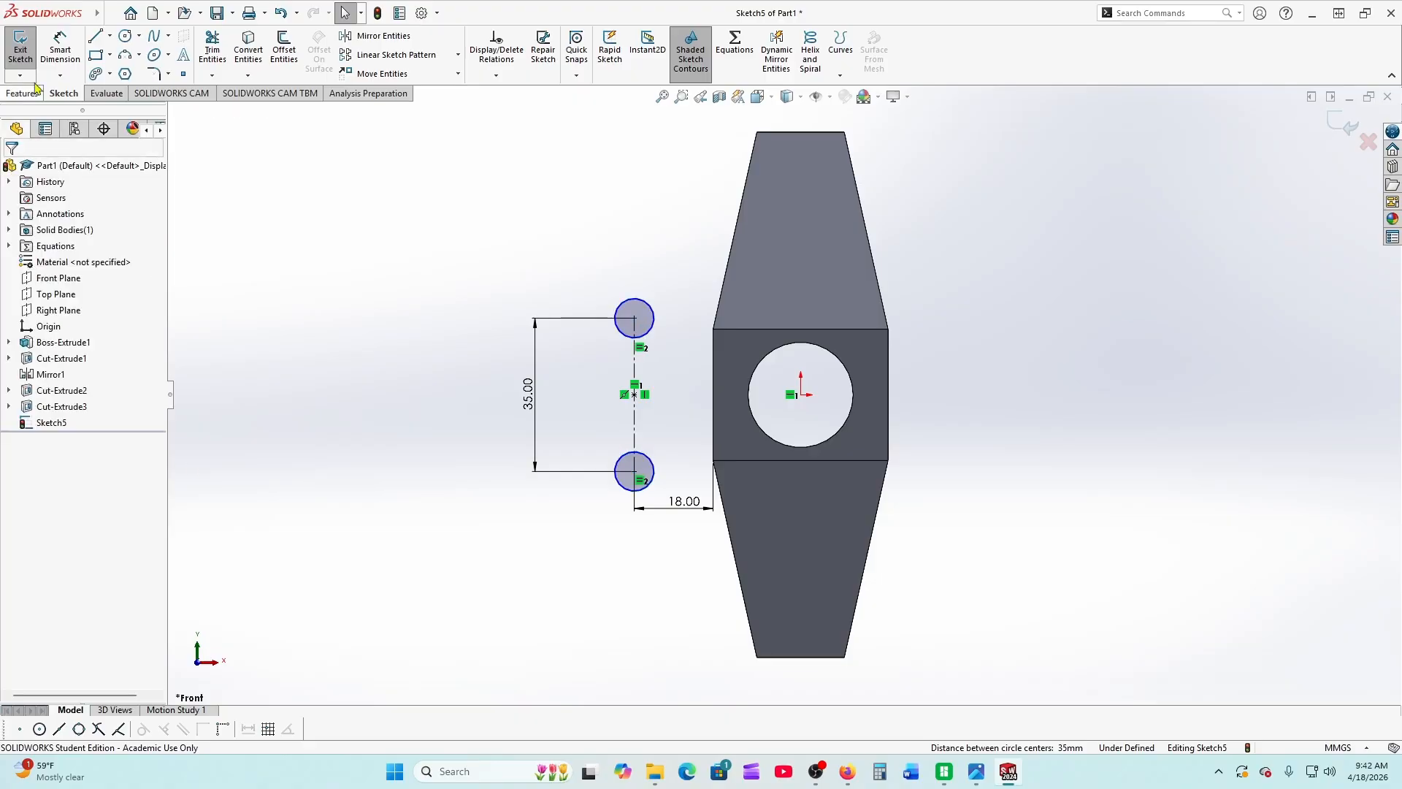
Dimension the upper circle with a diameter of 5 mm
{"action": "left_click", "coordinate": [60, 48]}
{"action": "left_click", "coordinate": [655, 326]}
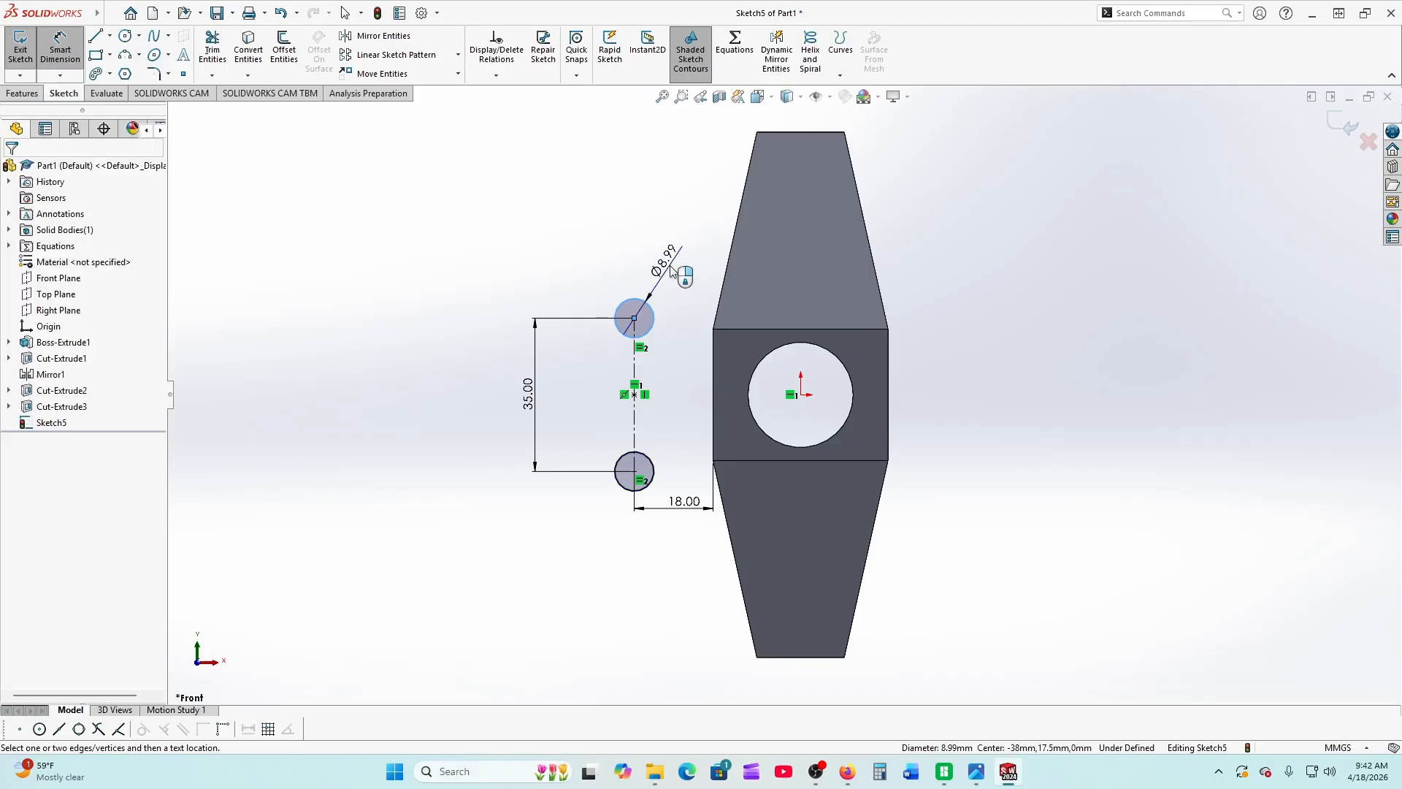
{"action": "left_click", "coordinate": [669, 263]}
{"action": "type", "text": "5"}
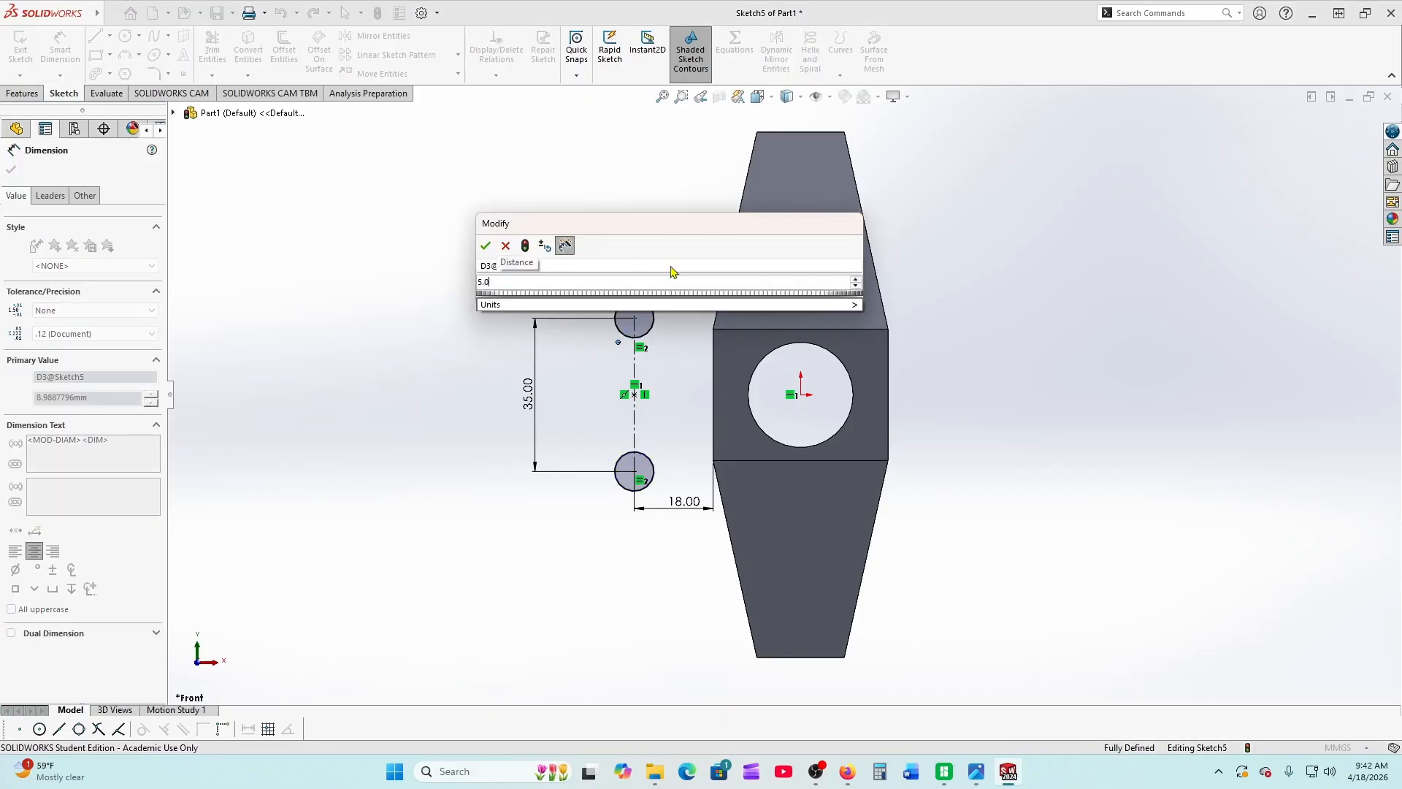
{"action": "key", "text": "Return"}
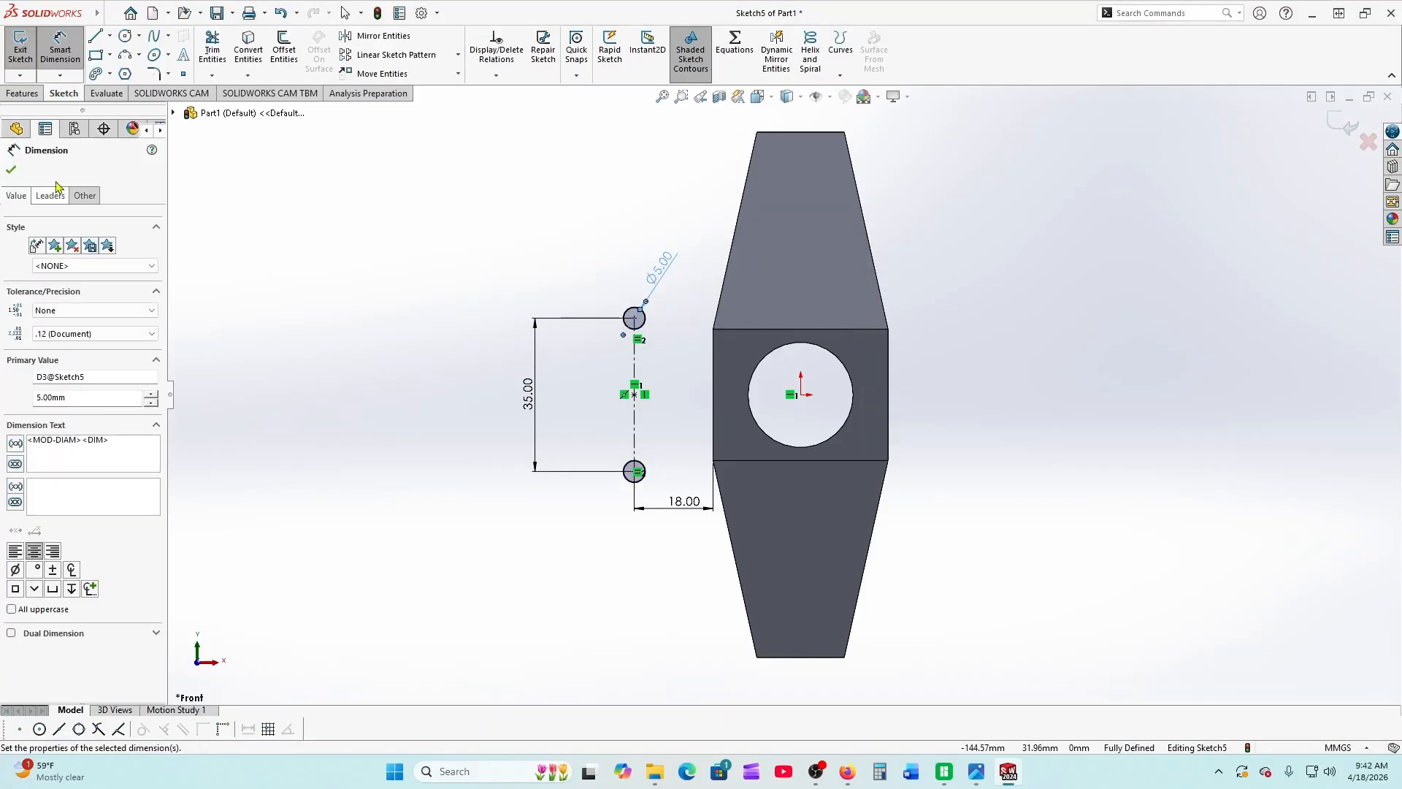
{"action": "left_click", "coordinate": [11, 170]}
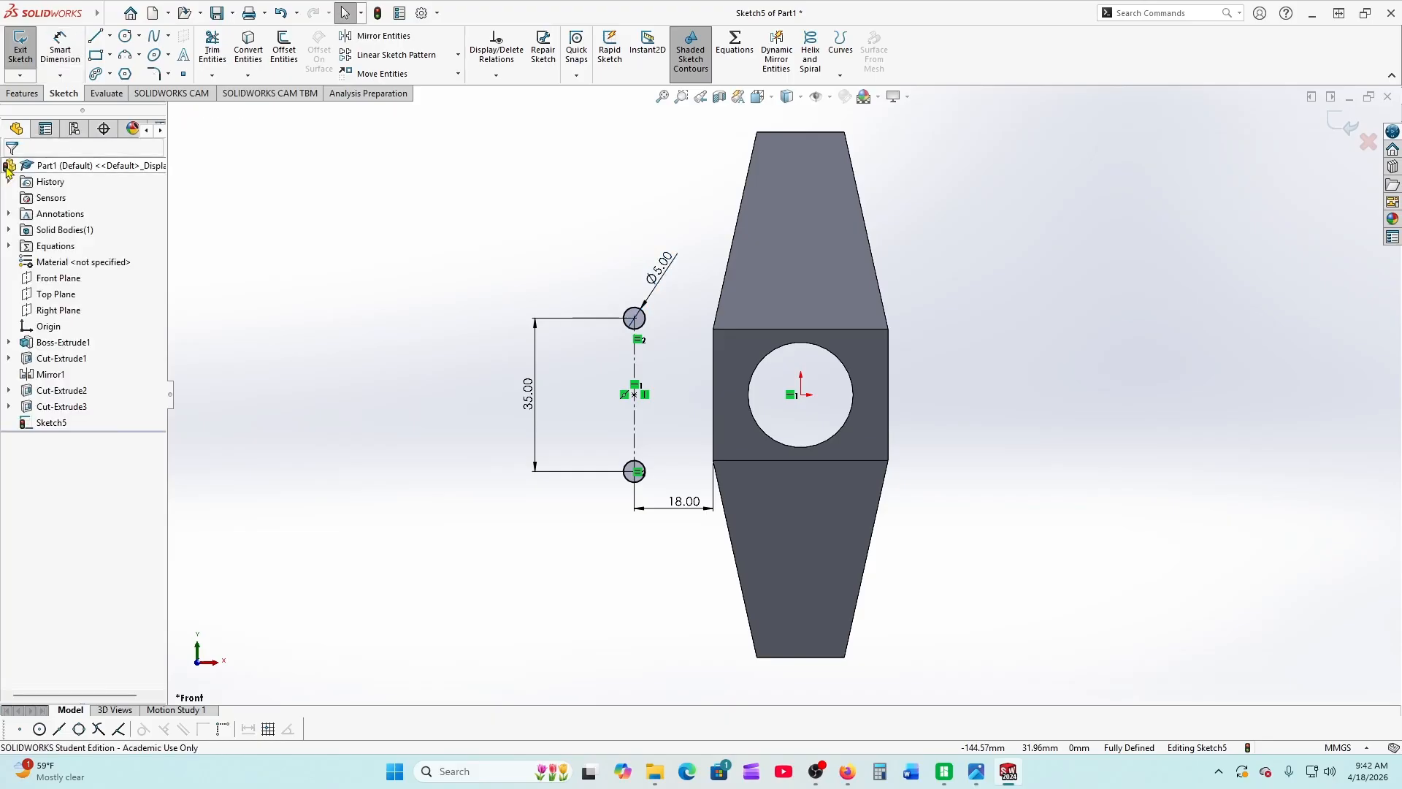
Offset both 5 mm circles outward by 2 mm to form the lug's rounded ends
{"action": "left_click", "coordinate": [284, 49]}
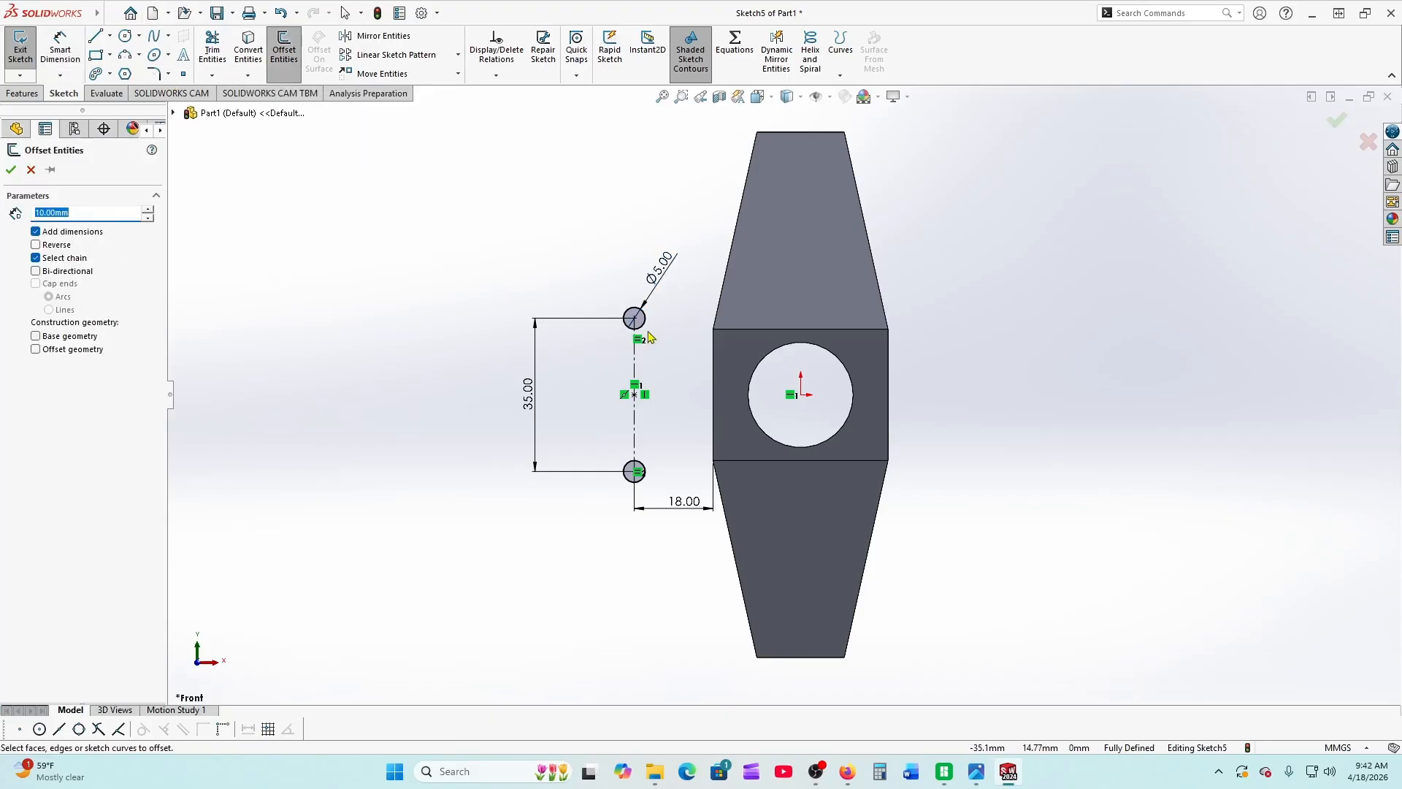
{"action": "type", "text": "2"}
{"action": "key", "text": "Return"}
{"action": "left_click", "coordinate": [646, 324]}
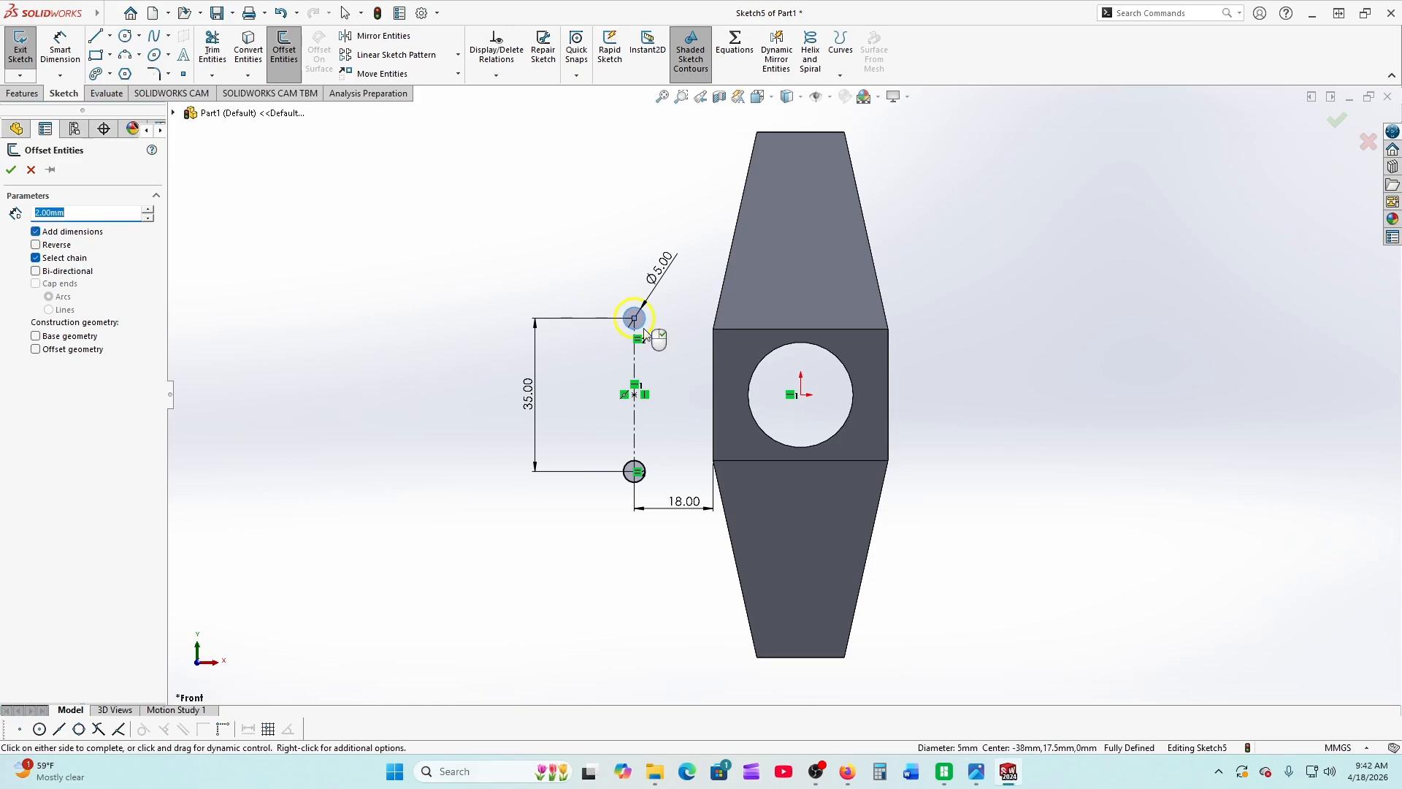
{"action": "left_click", "coordinate": [647, 476]}
{"action": "left_click", "coordinate": [11, 170]}
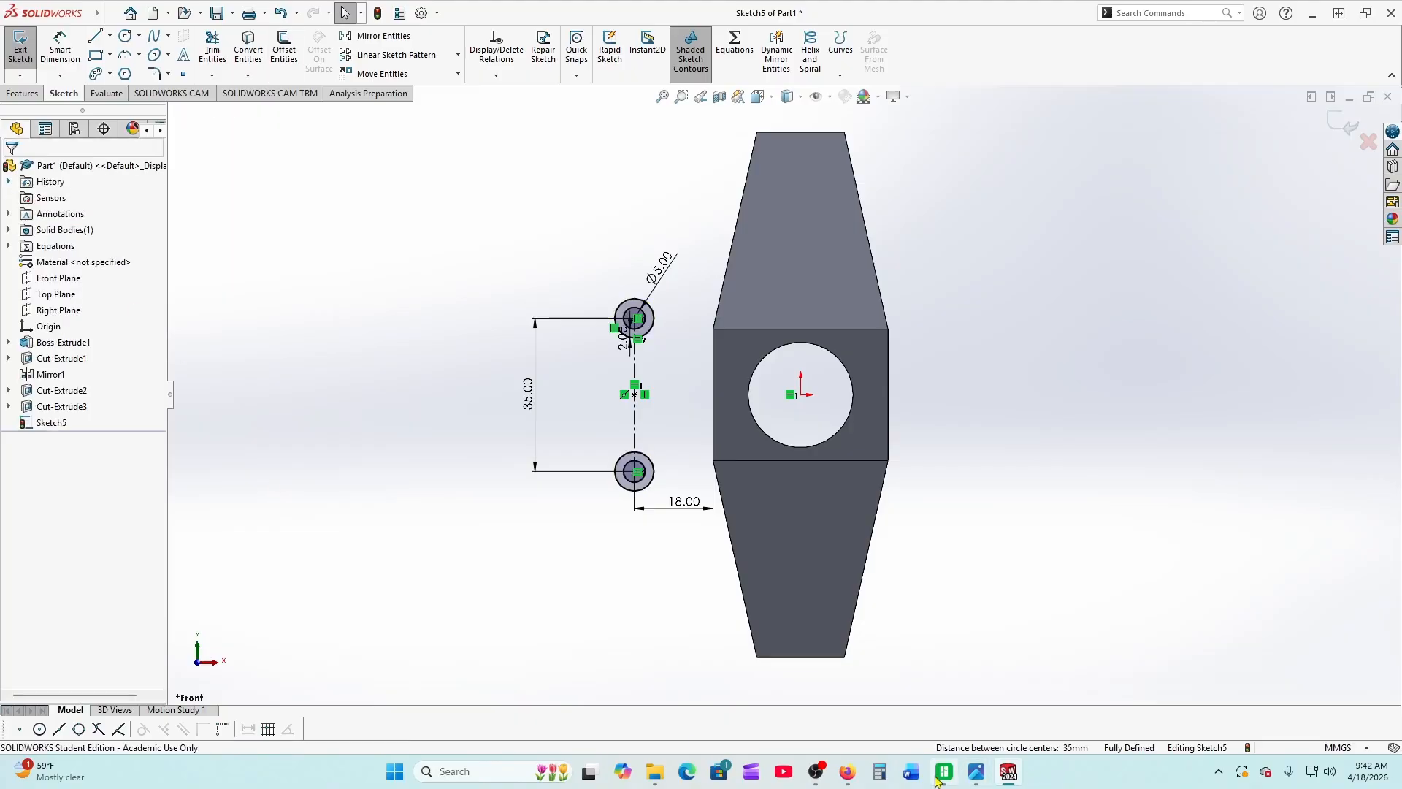
Check the lug outline in the PDF drawing, and back in SOLIDWORKS sketch a vertical line about 47.6 mm long left of the circles
{"action": "left_click", "coordinate": [858, 774]}
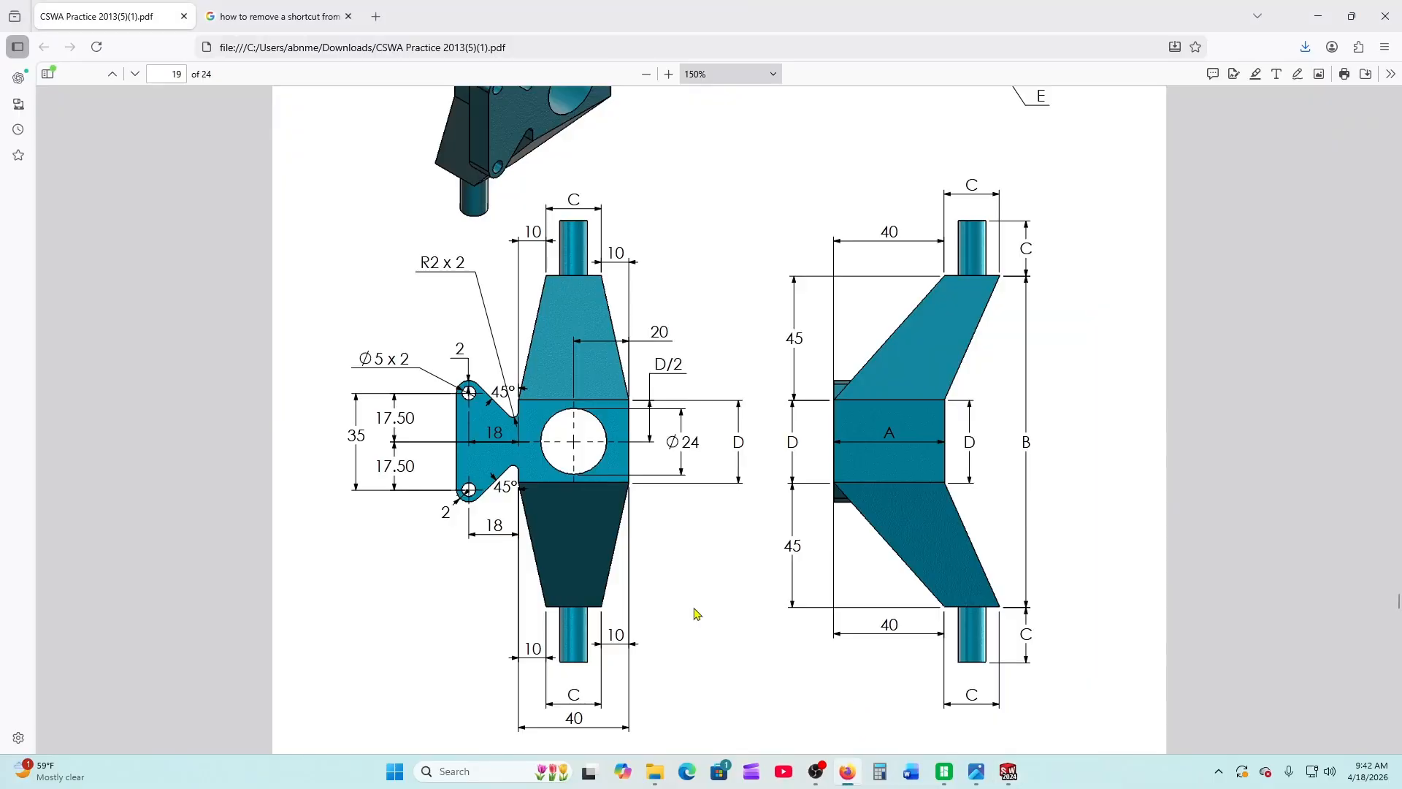
{"action": "left_click", "coordinate": [1009, 772]}
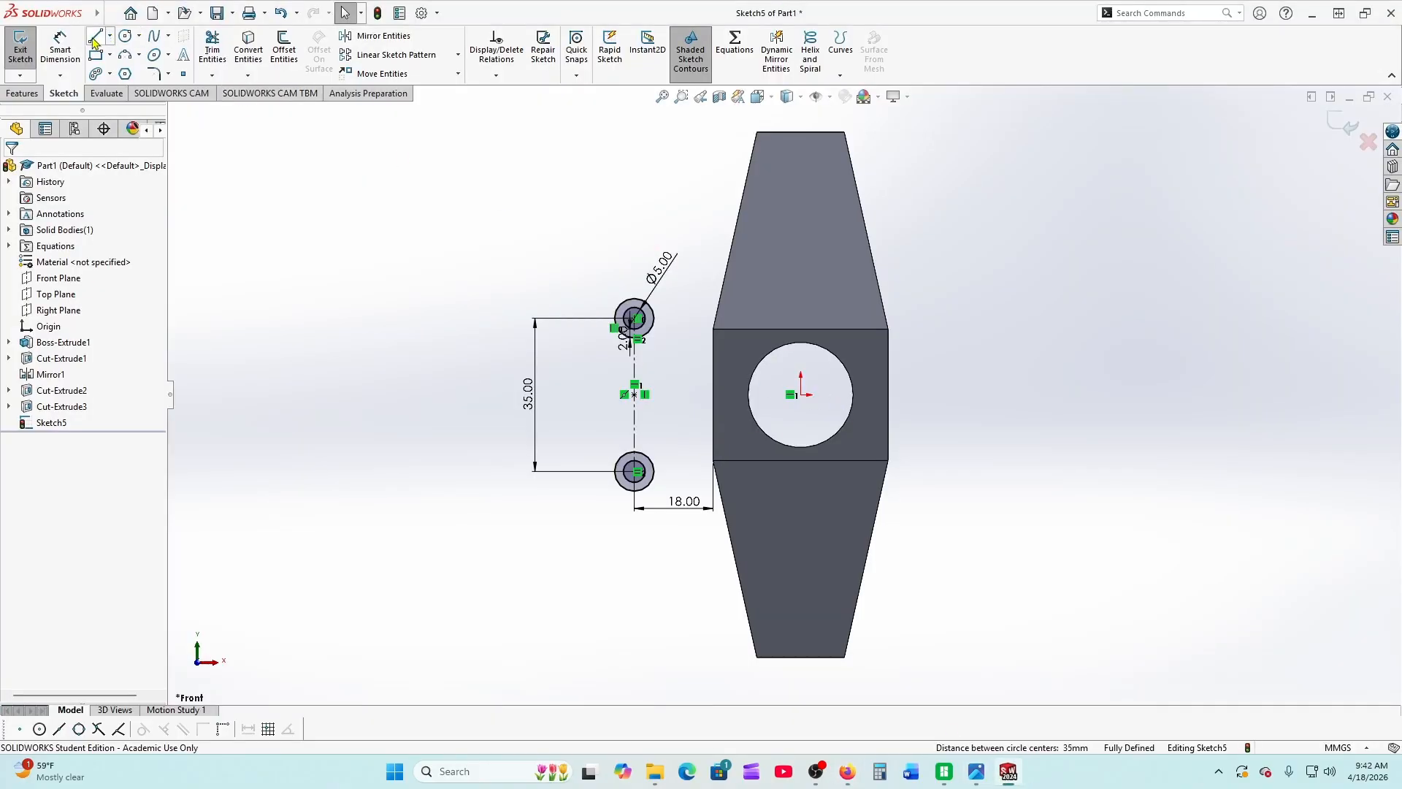
{"action": "left_click", "coordinate": [98, 42]}
{"action": "scroll", "coordinate": [577, 332], "scroll_direction": "down", "scroll_amount": 2}
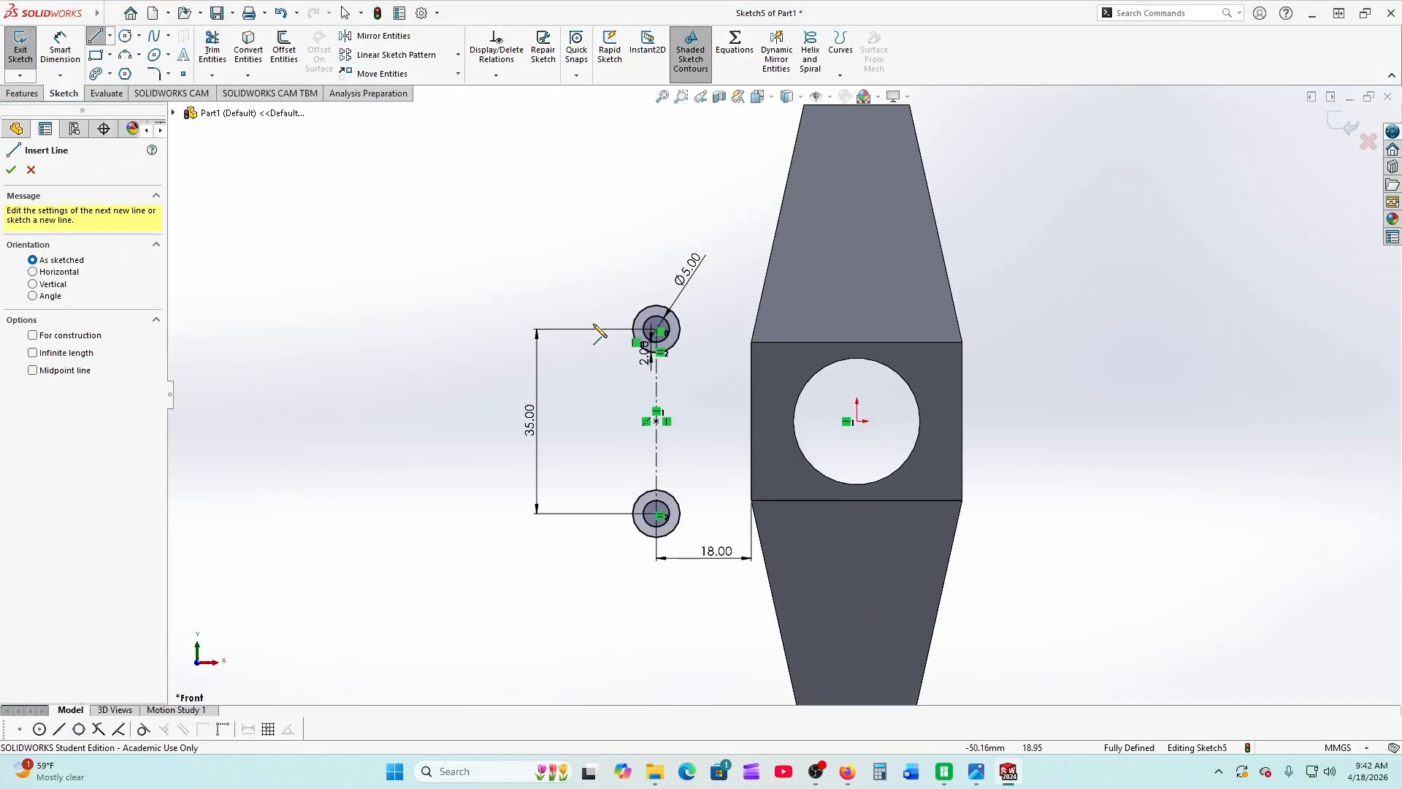
{"action": "left_click", "coordinate": [601, 278]}
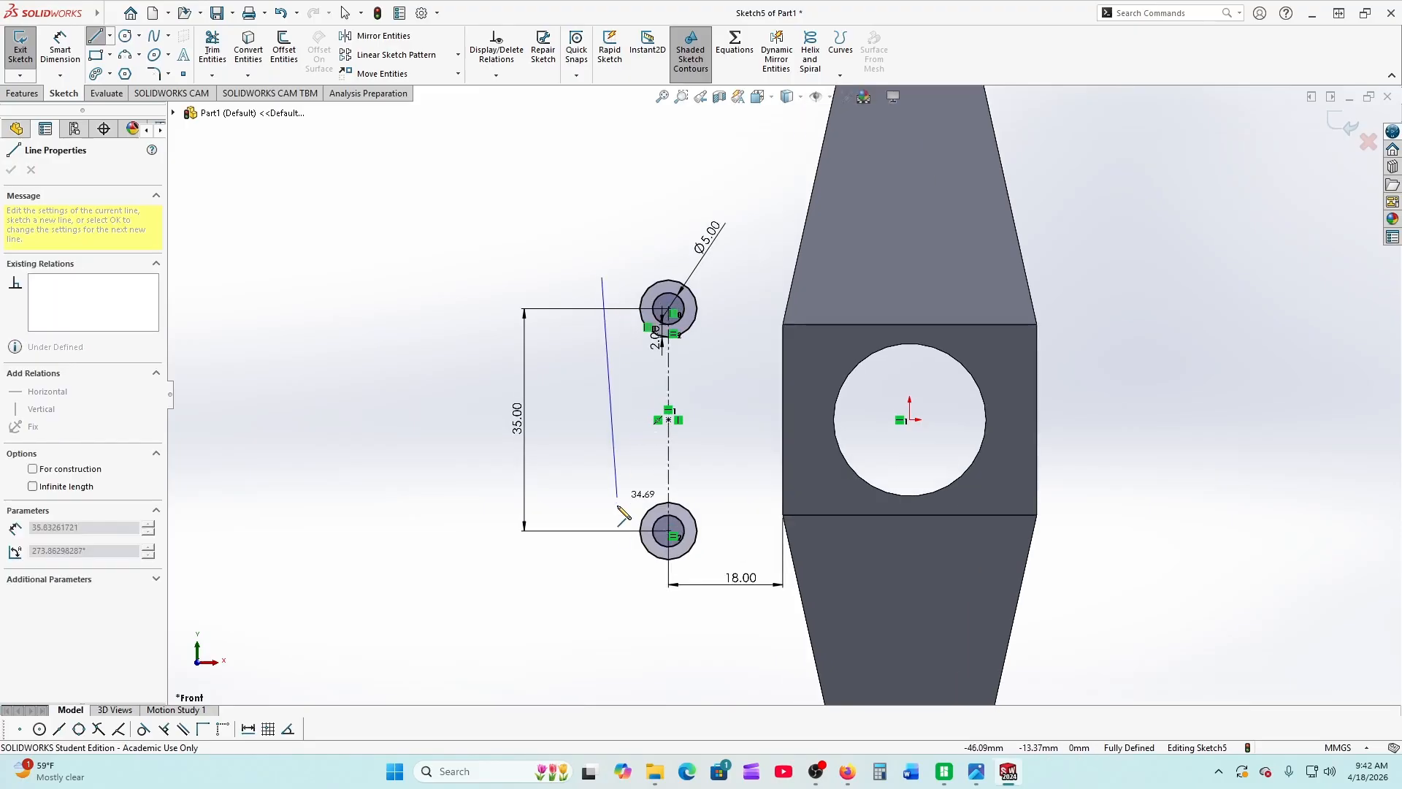
{"action": "left_click", "coordinate": [602, 579]}
{"action": "right_click", "coordinate": [603, 582]}
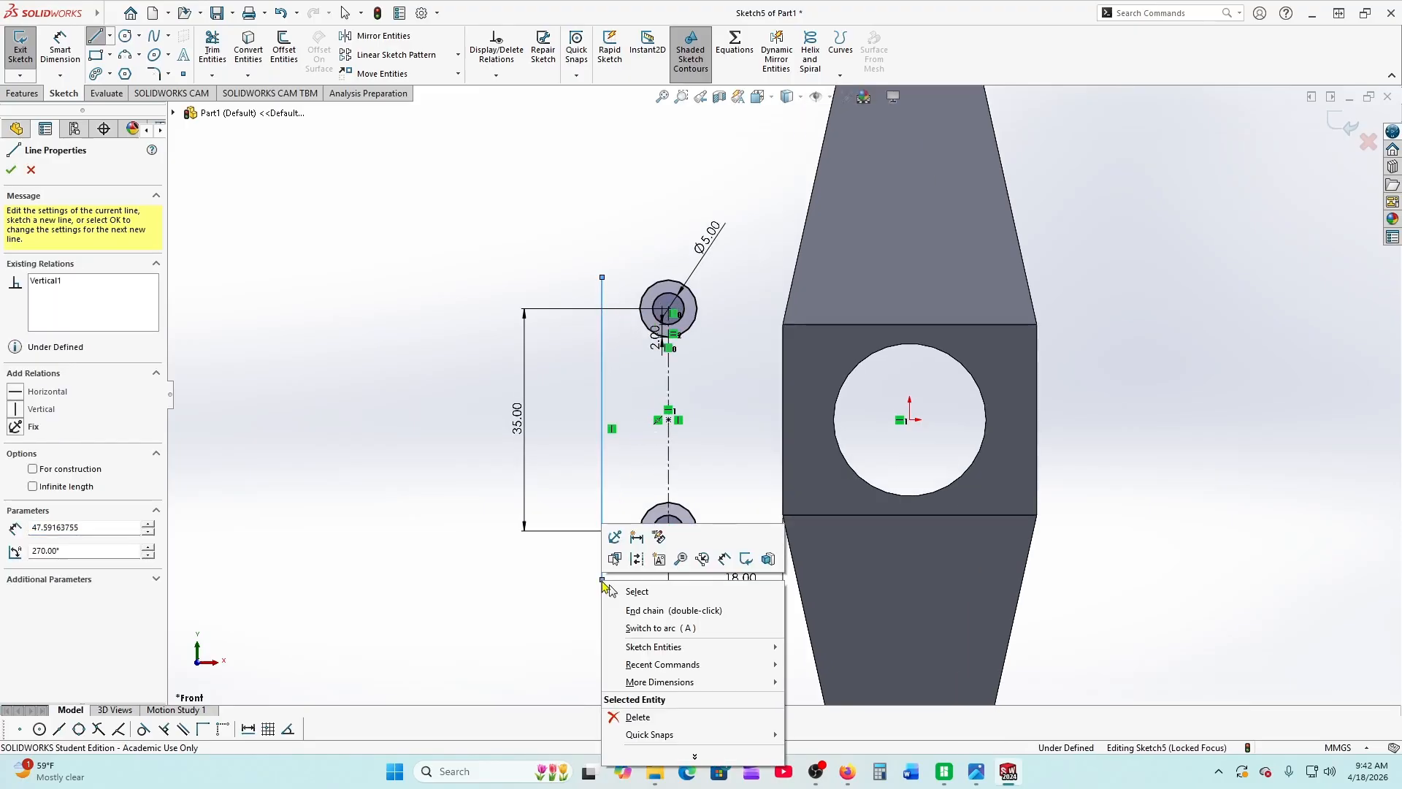
{"action": "left_click", "coordinate": [633, 589]}
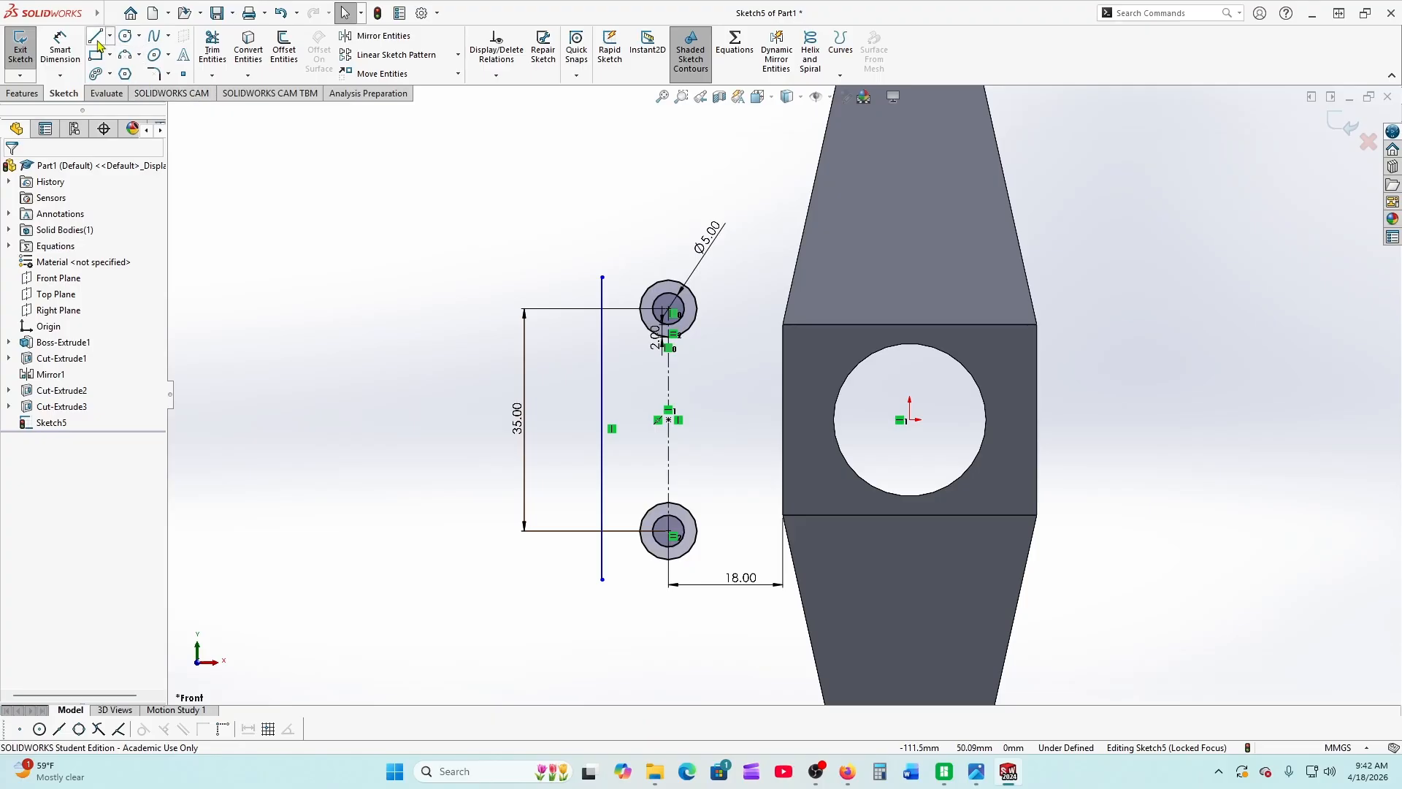
Sketch a sloped line about 29 mm long from the lower part of the body's left edge down past the lower circles
{"action": "left_click", "coordinate": [95, 36]}
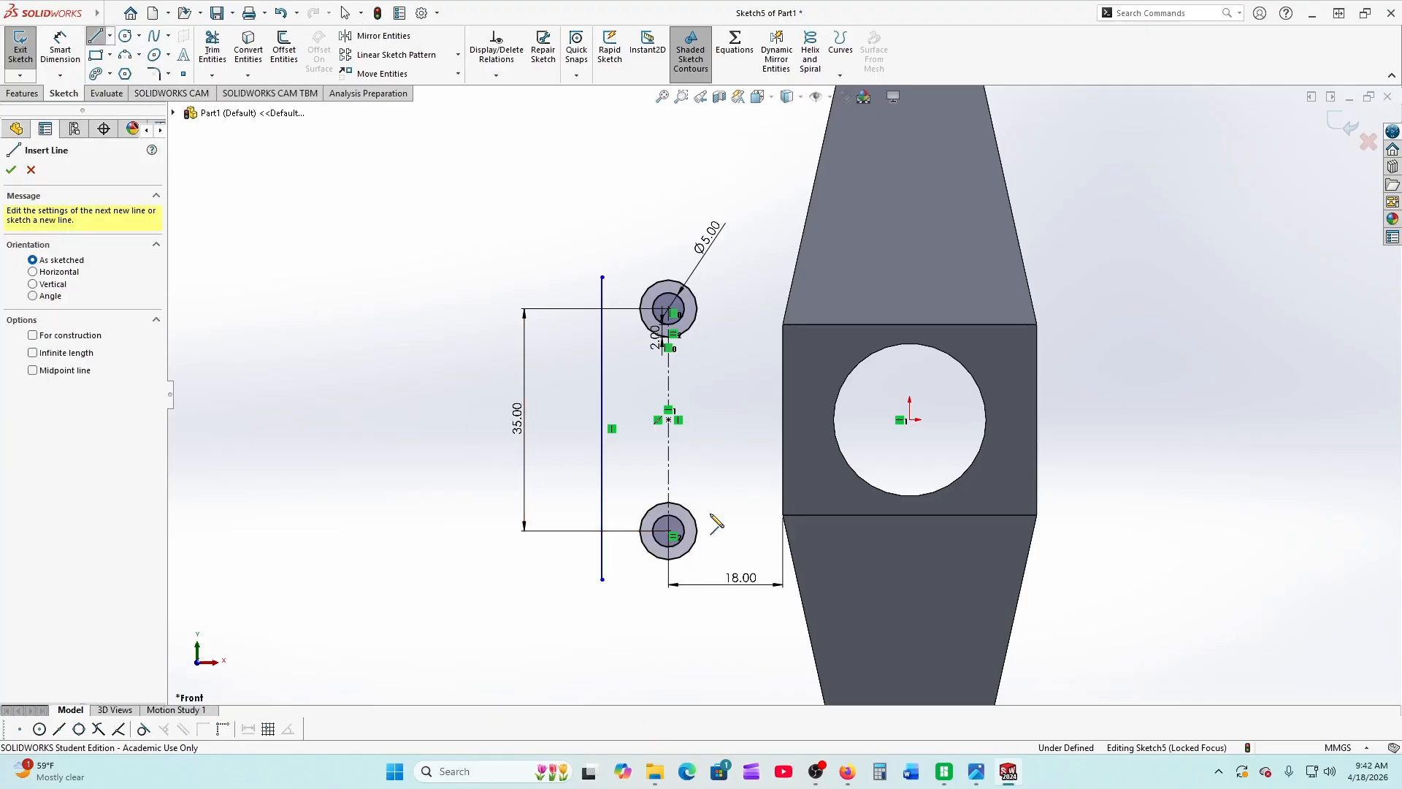
{"action": "left_click", "coordinate": [782, 492]}
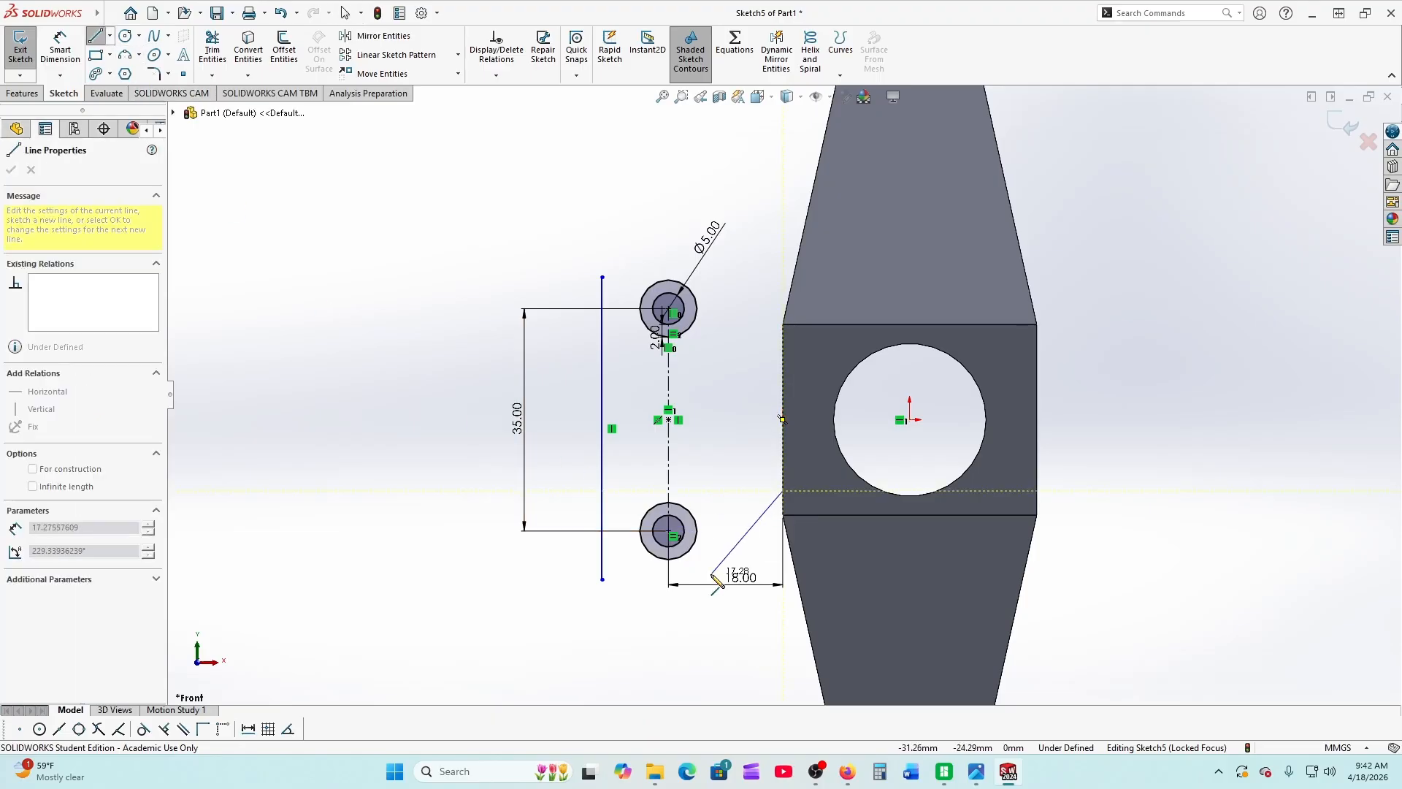
{"action": "left_click", "coordinate": [641, 608]}
{"action": "right_click", "coordinate": [640, 607]}
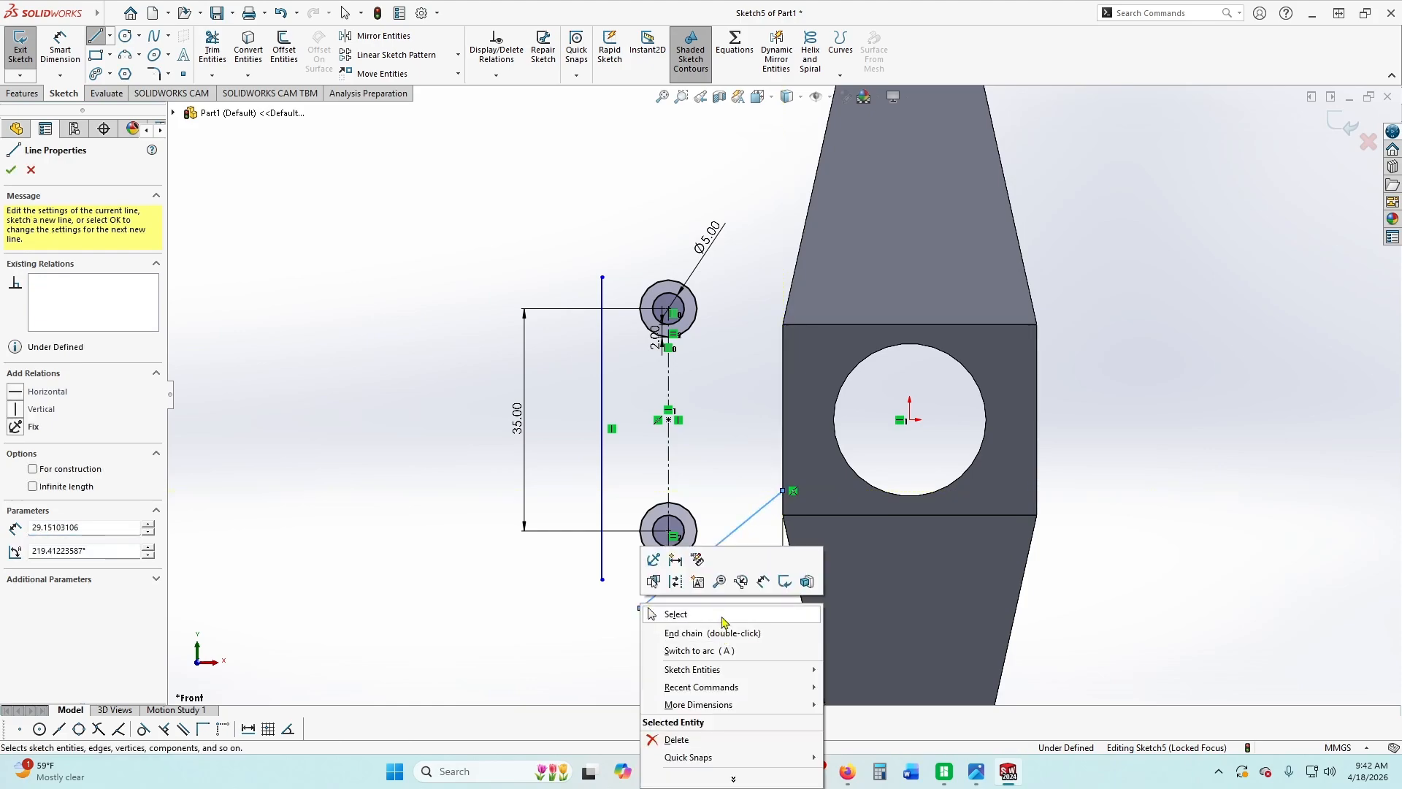
{"action": "left_click", "coordinate": [723, 613]}
Sketch a sloped line about 31 mm long from the upper part of the body's left edge up past the upper circles
{"action": "left_click", "coordinate": [95, 36]}
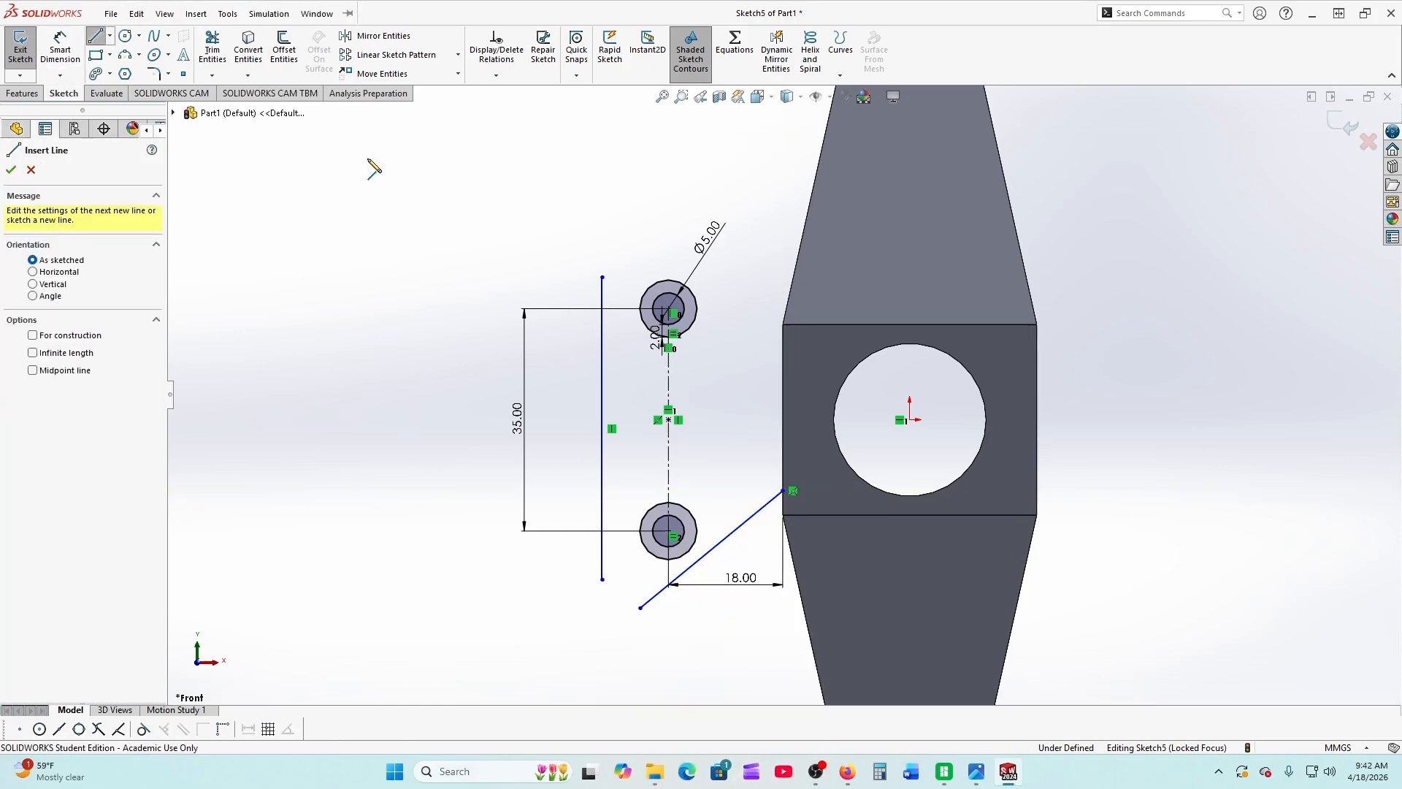
{"action": "left_click", "coordinate": [785, 369]}
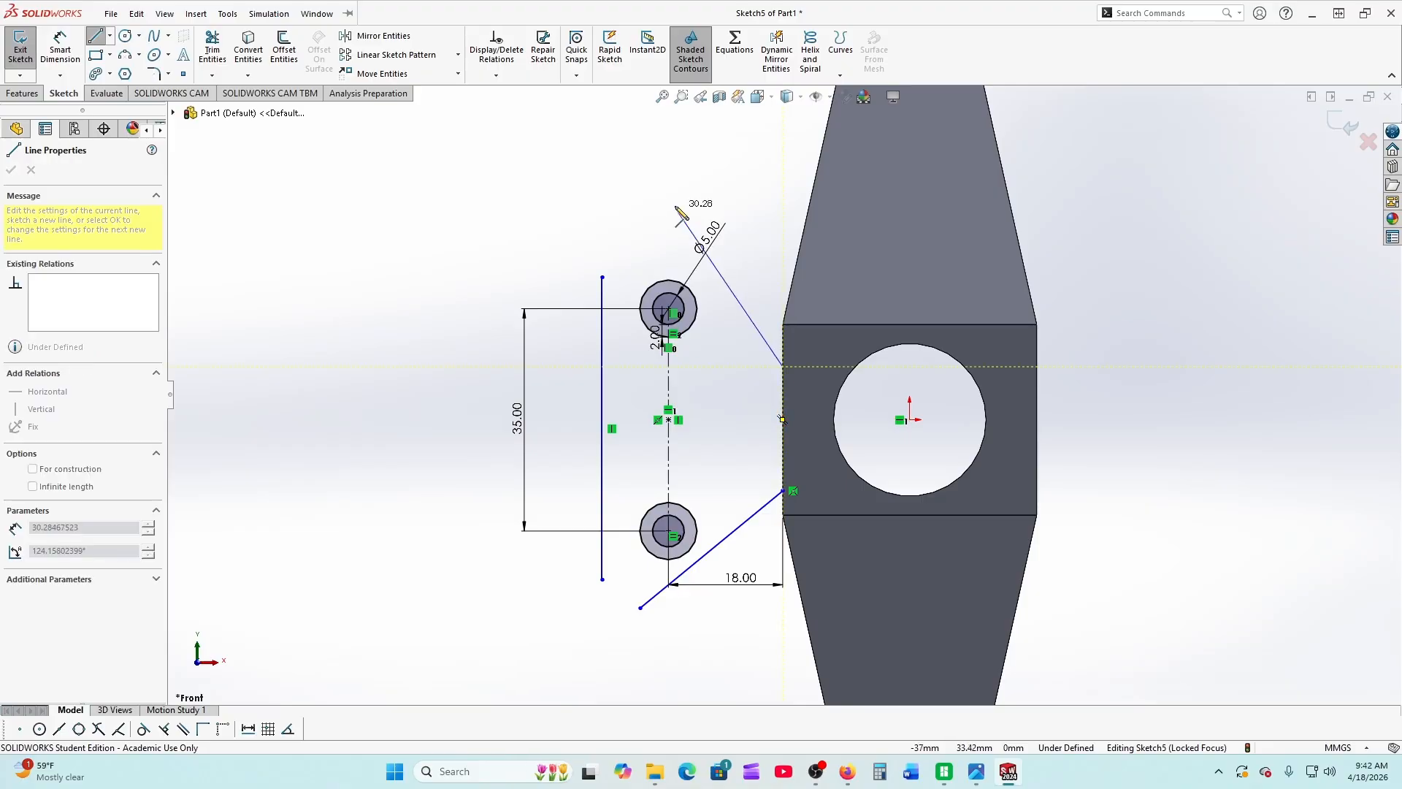
{"action": "left_click", "coordinate": [650, 219]}
{"action": "right_click", "coordinate": [650, 220]}
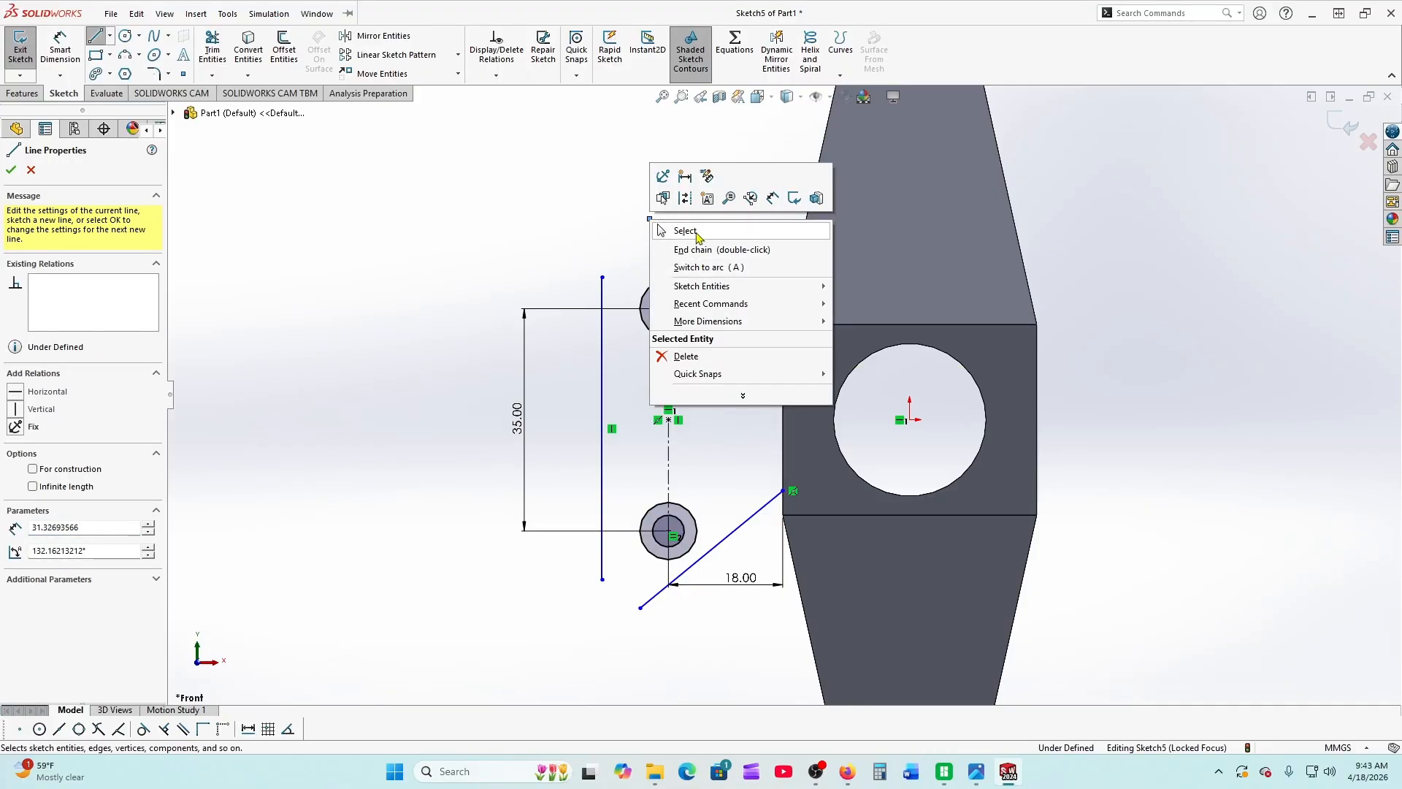
{"action": "left_click", "coordinate": [672, 231]}
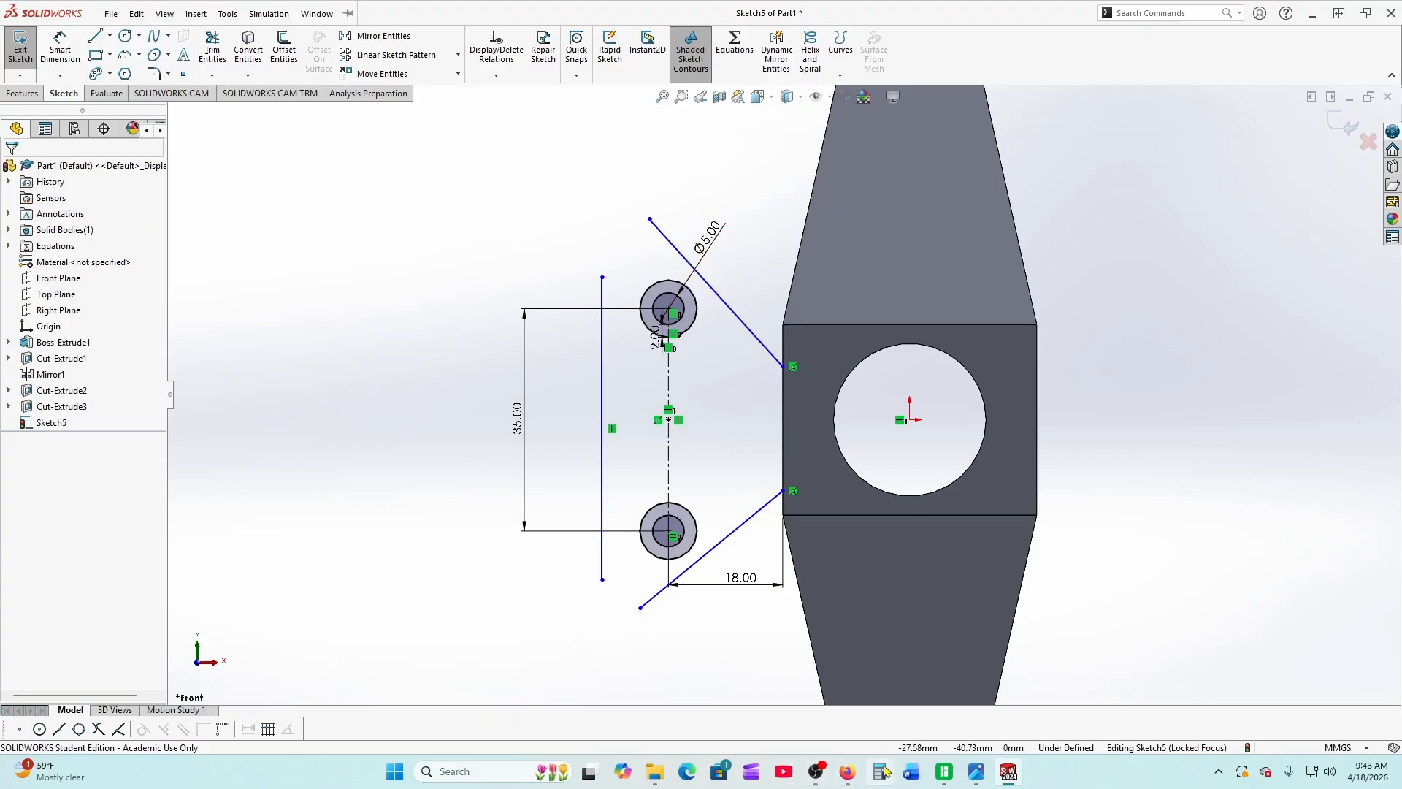
Check the lug angles in the PDF, and back in SOLIDWORKS dimension the upper sloped line at 45° to the body's left edge
{"action": "left_click", "coordinate": [846, 772]}
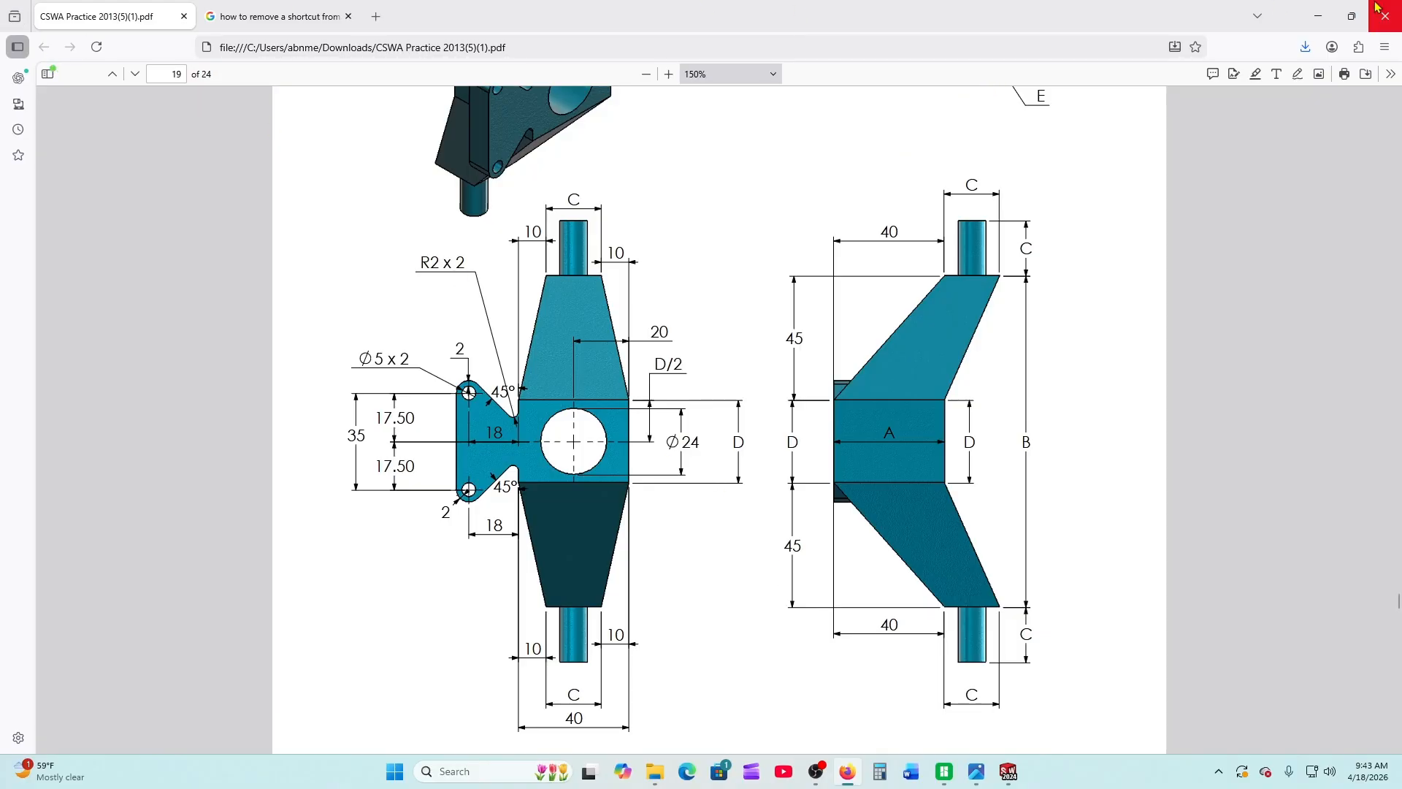
{"action": "left_click", "coordinate": [1318, 16]}
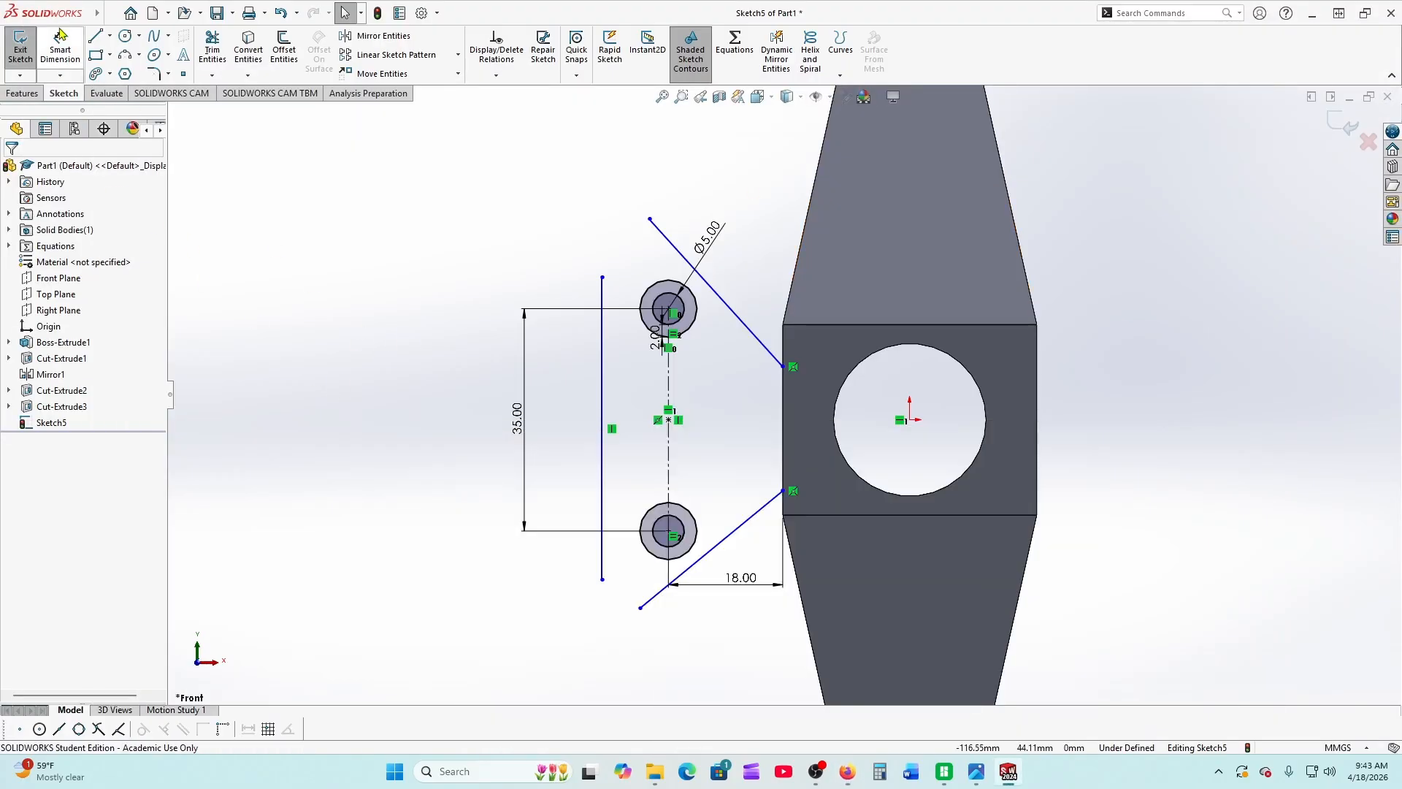
{"action": "left_click", "coordinate": [60, 51]}
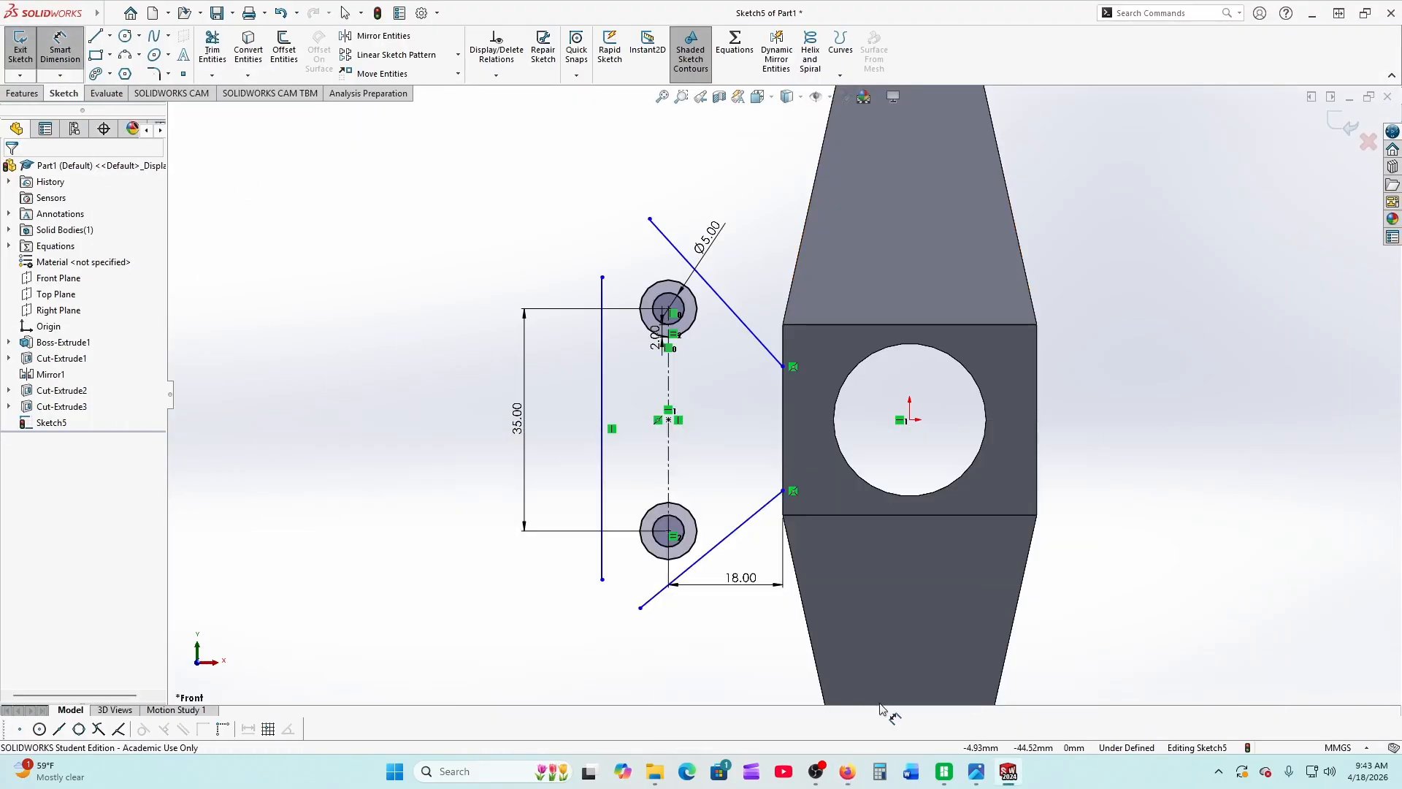
{"action": "left_click", "coordinate": [758, 342]}
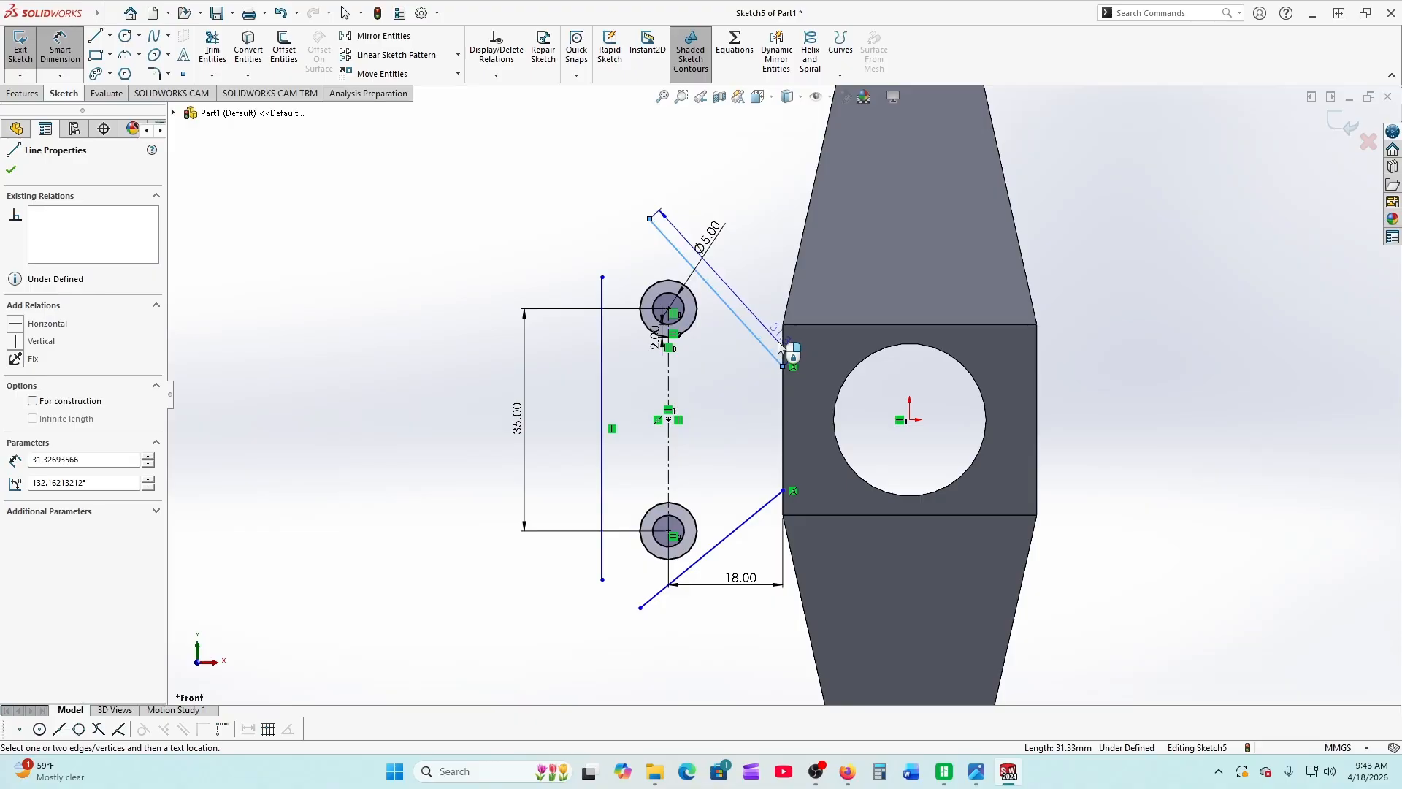
{"action": "left_click", "coordinate": [785, 347]}
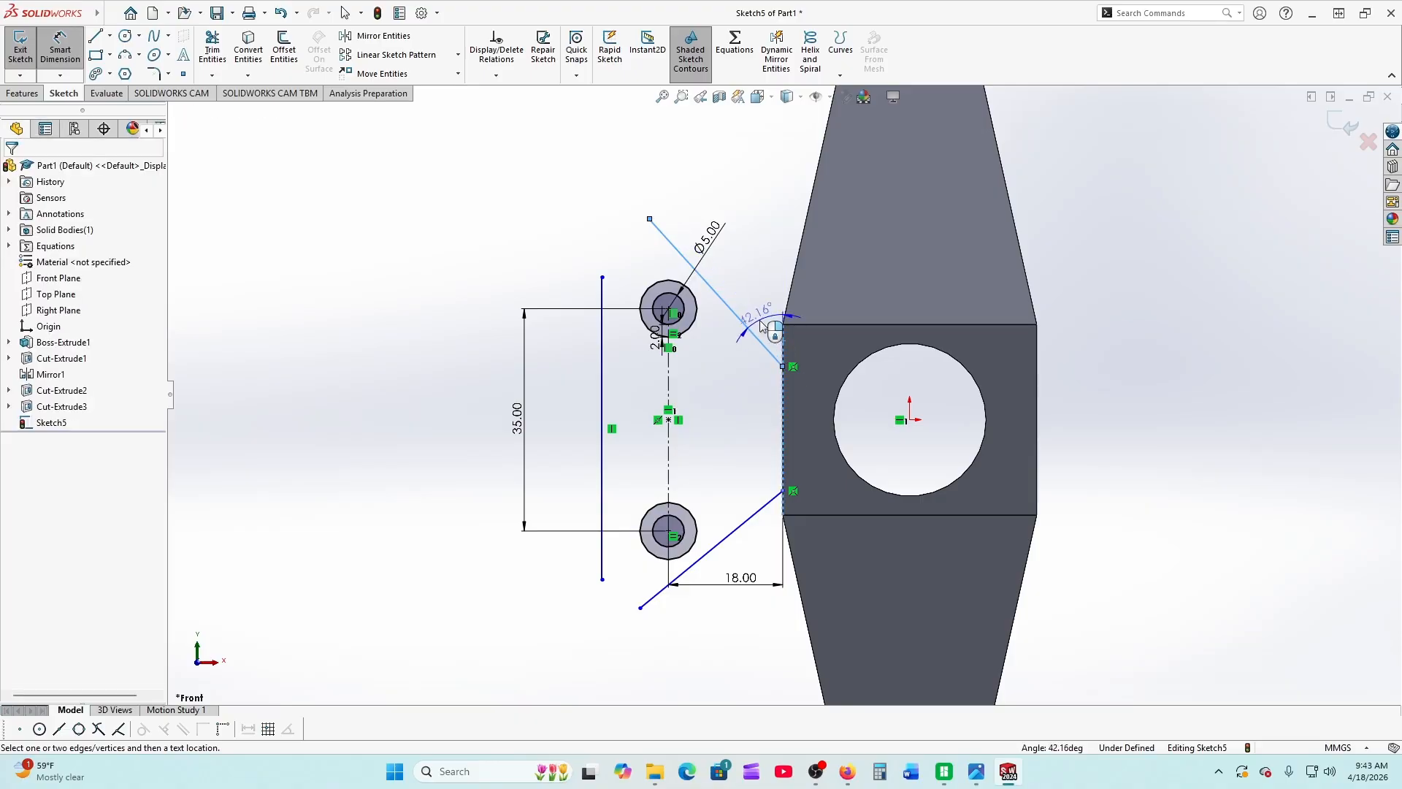
{"action": "left_click", "coordinate": [762, 316]}
{"action": "type", "text": "45"}
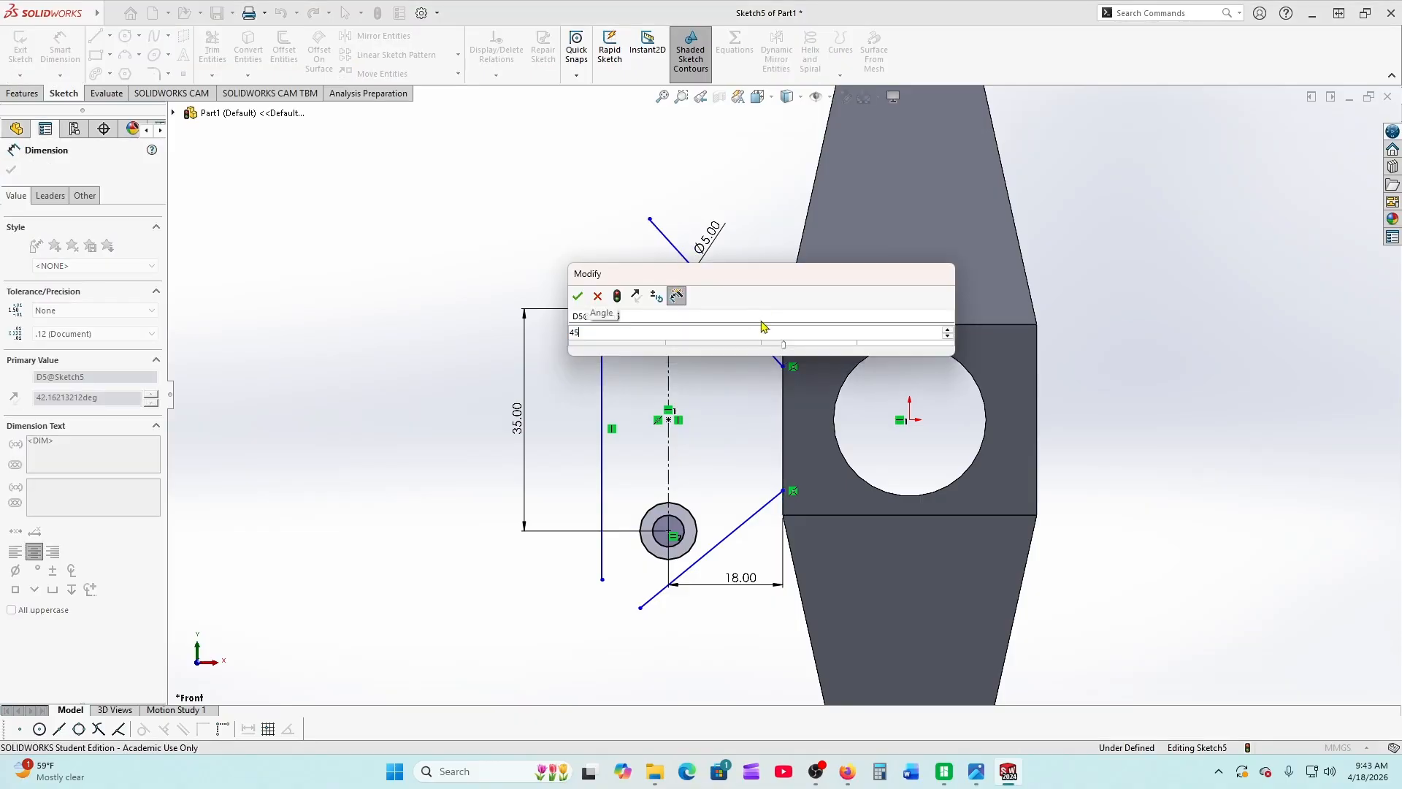
{"action": "key", "text": "Return"}
Dimension the lower sloped line at 45° to the body's left edge
{"action": "left_click", "coordinate": [737, 537]}
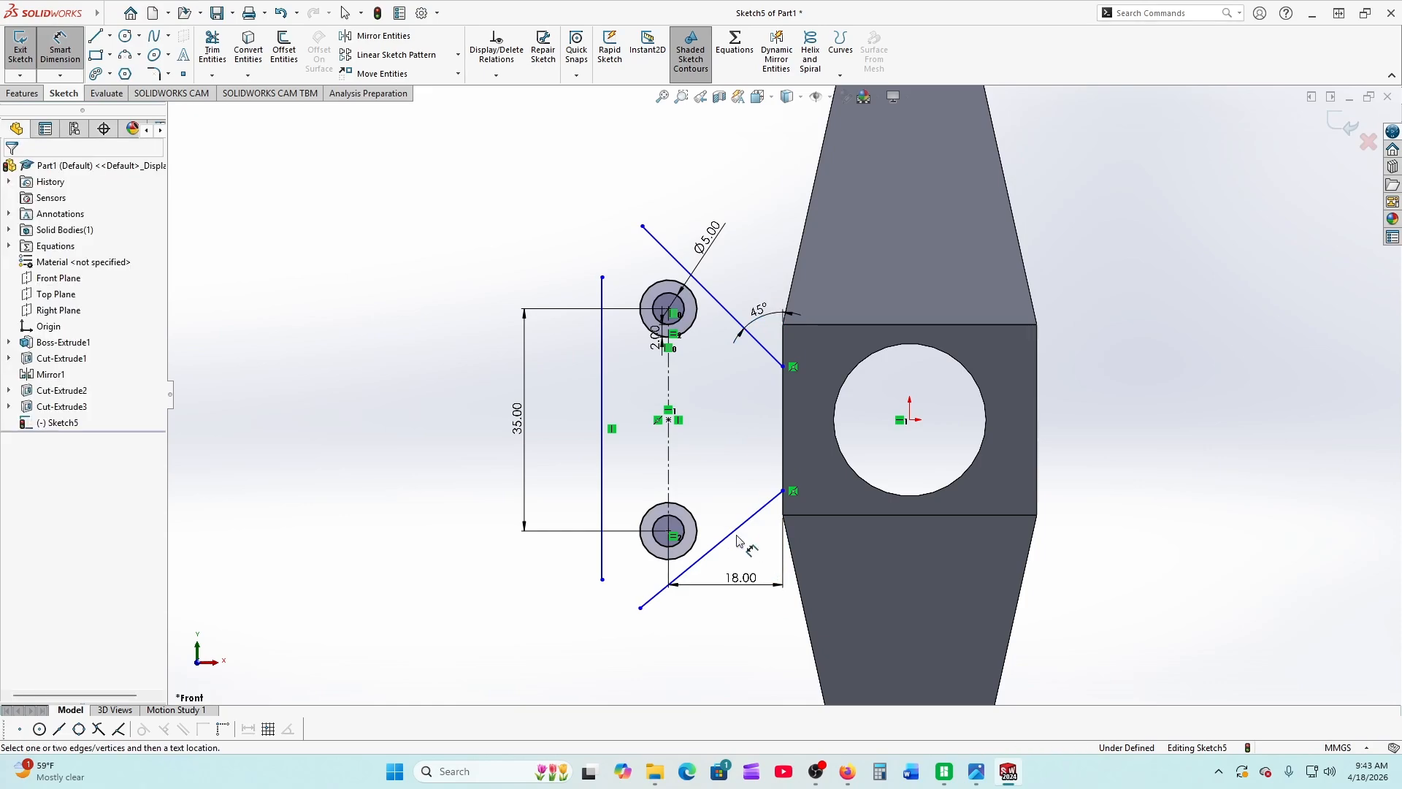
{"action": "left_click", "coordinate": [740, 527]}
{"action": "left_click", "coordinate": [784, 511]}
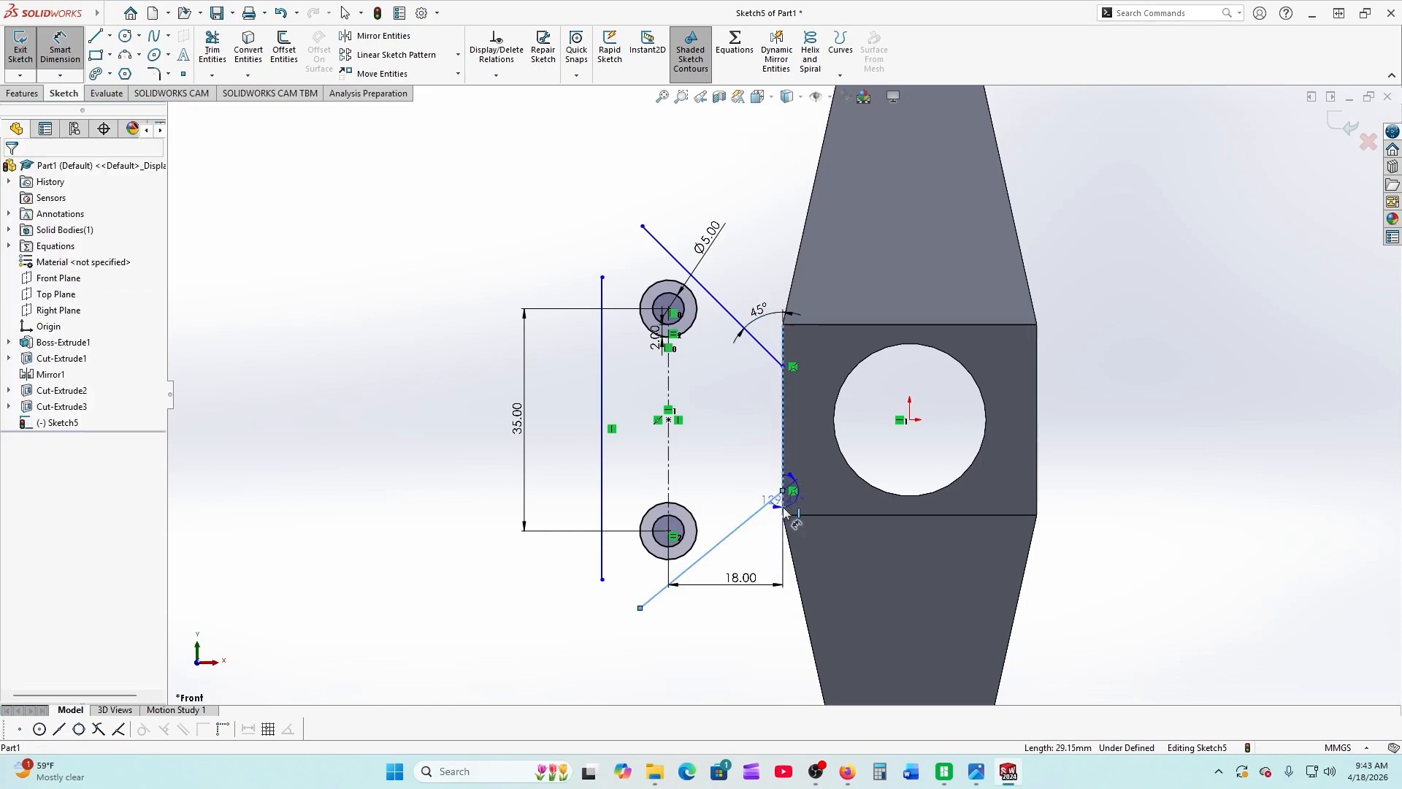
{"action": "left_click", "coordinate": [753, 568]}
{"action": "type", "text": "45"}
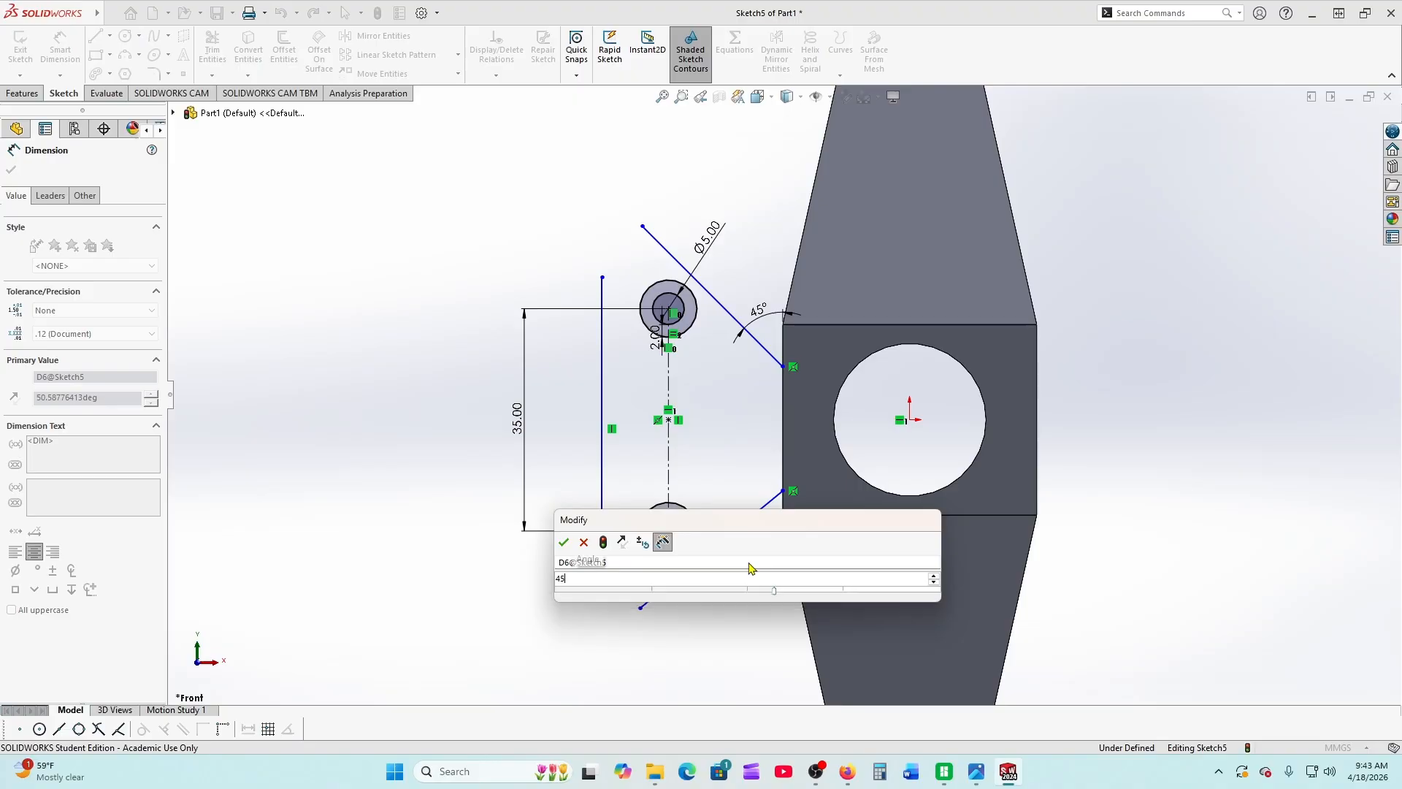
{"action": "key", "text": "Return"}
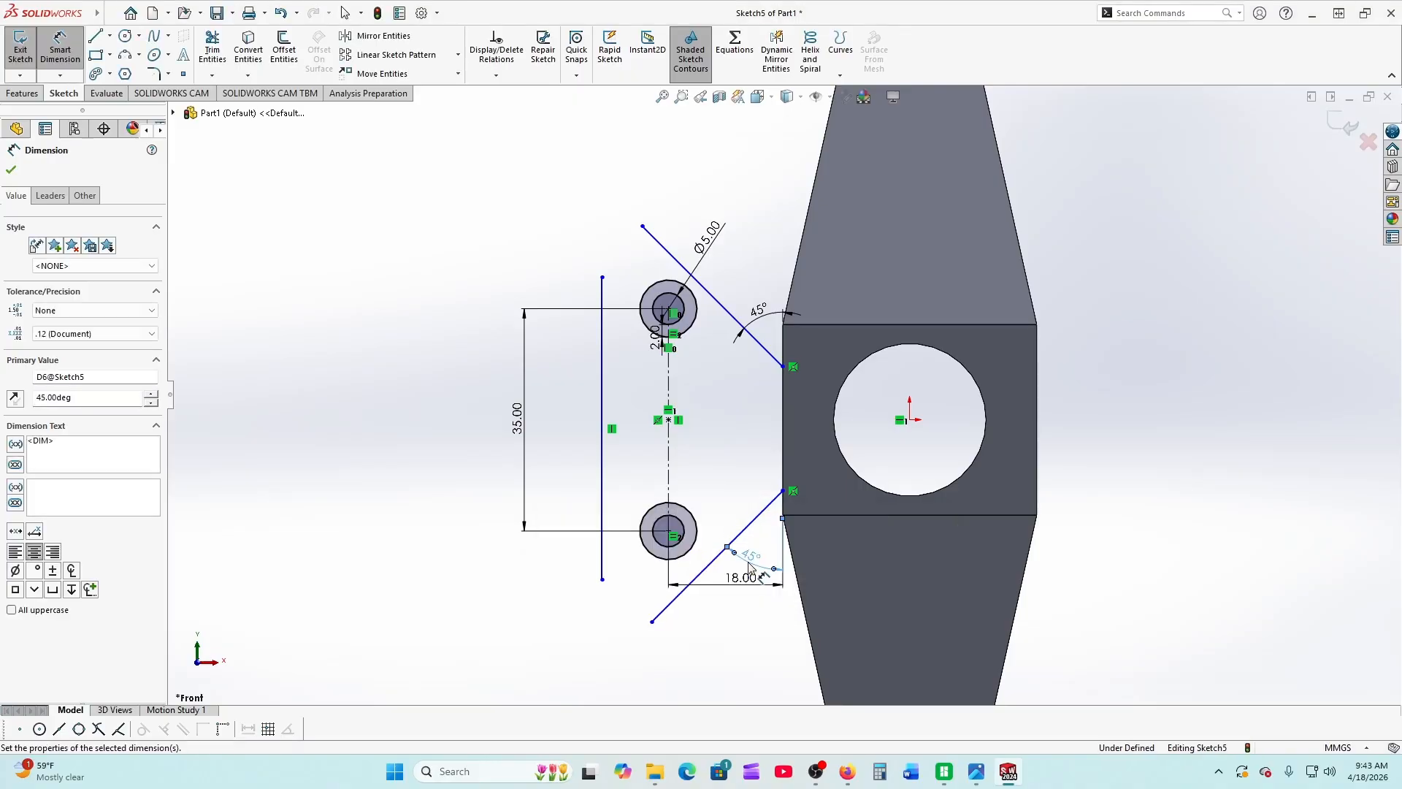
{"action": "left_click", "coordinate": [14, 174]}
Make the upper sloped line tangent to the outer circle around the upper hole
{"action": "left_click", "coordinate": [709, 294]}
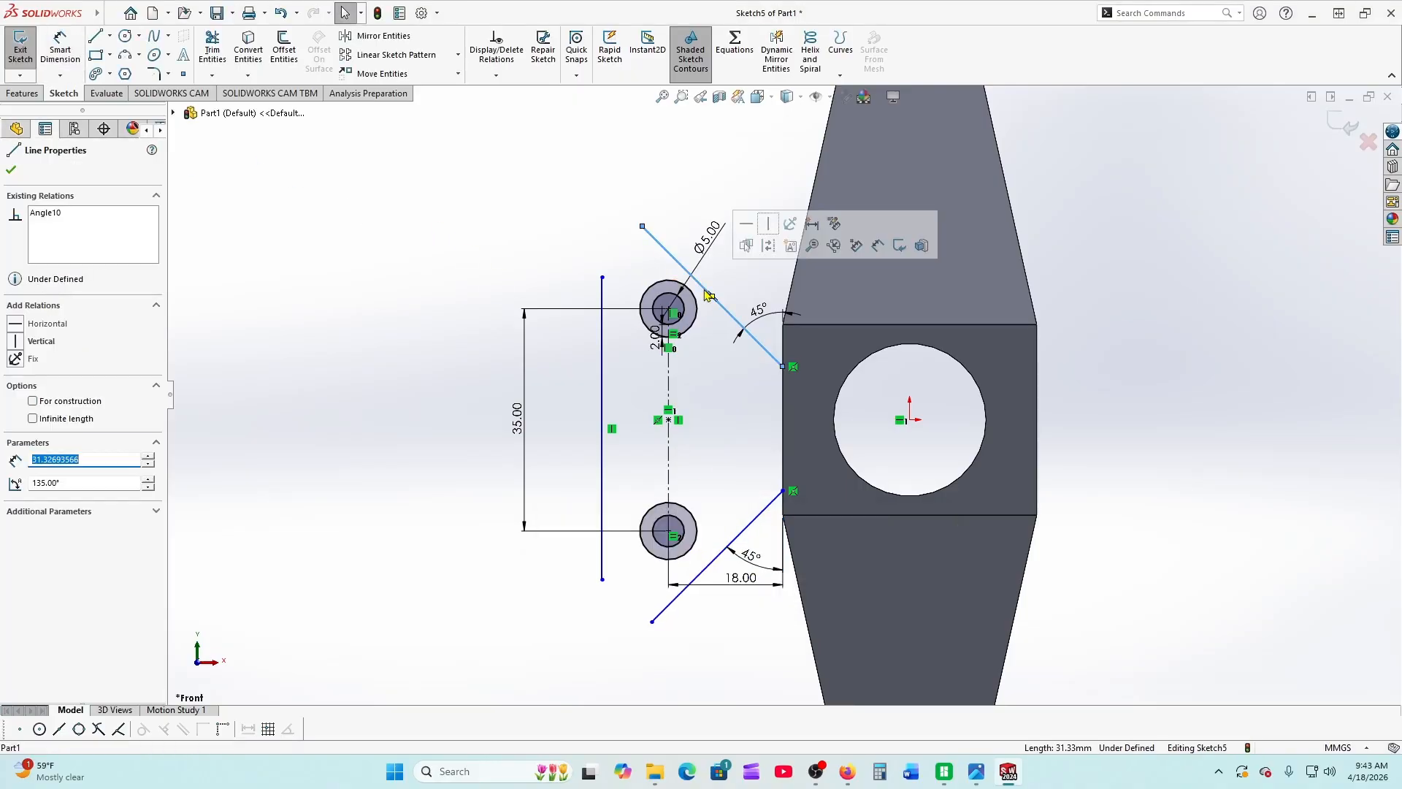
{"action": "left_click", "coordinate": [695, 307], "text": "ctrl"}
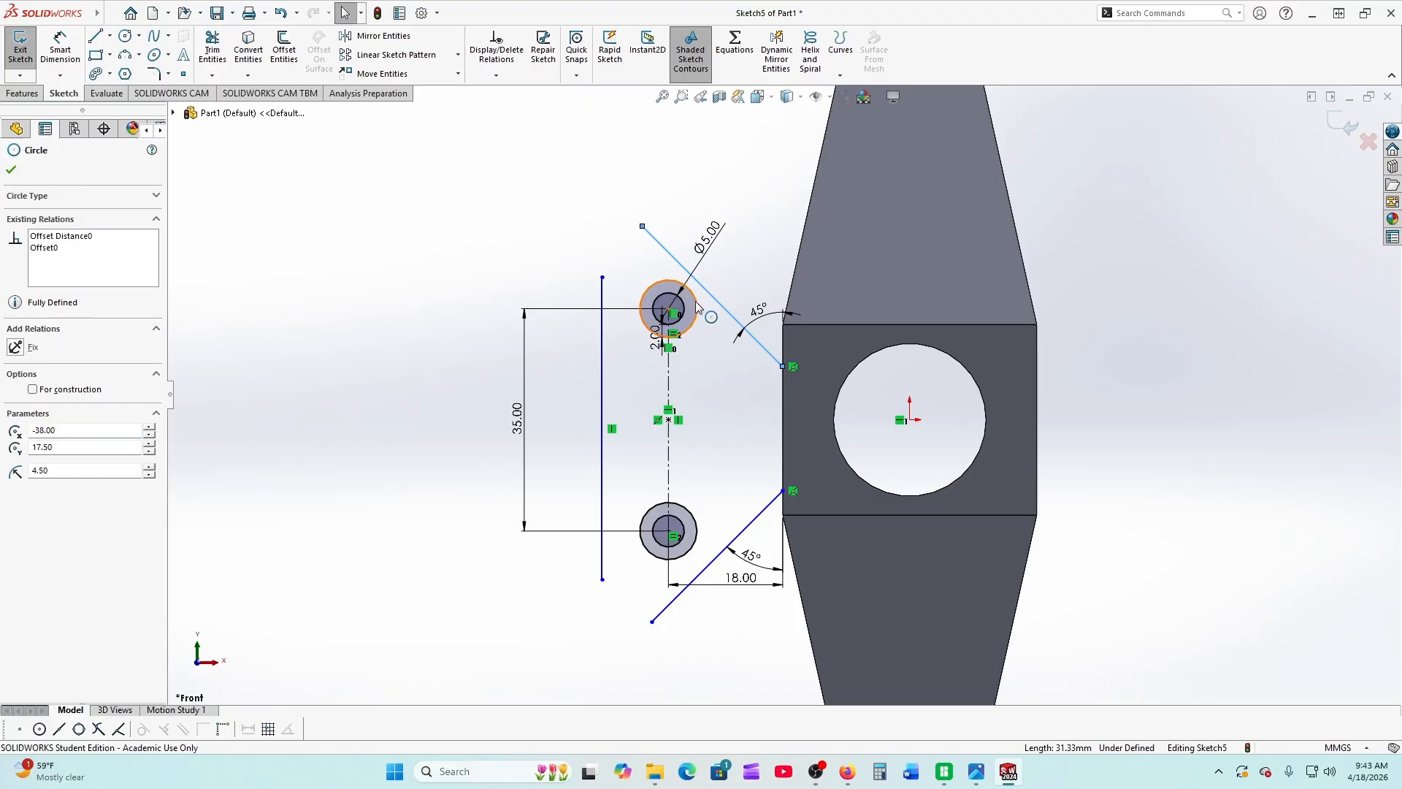
{"action": "left_click", "coordinate": [15, 406]}
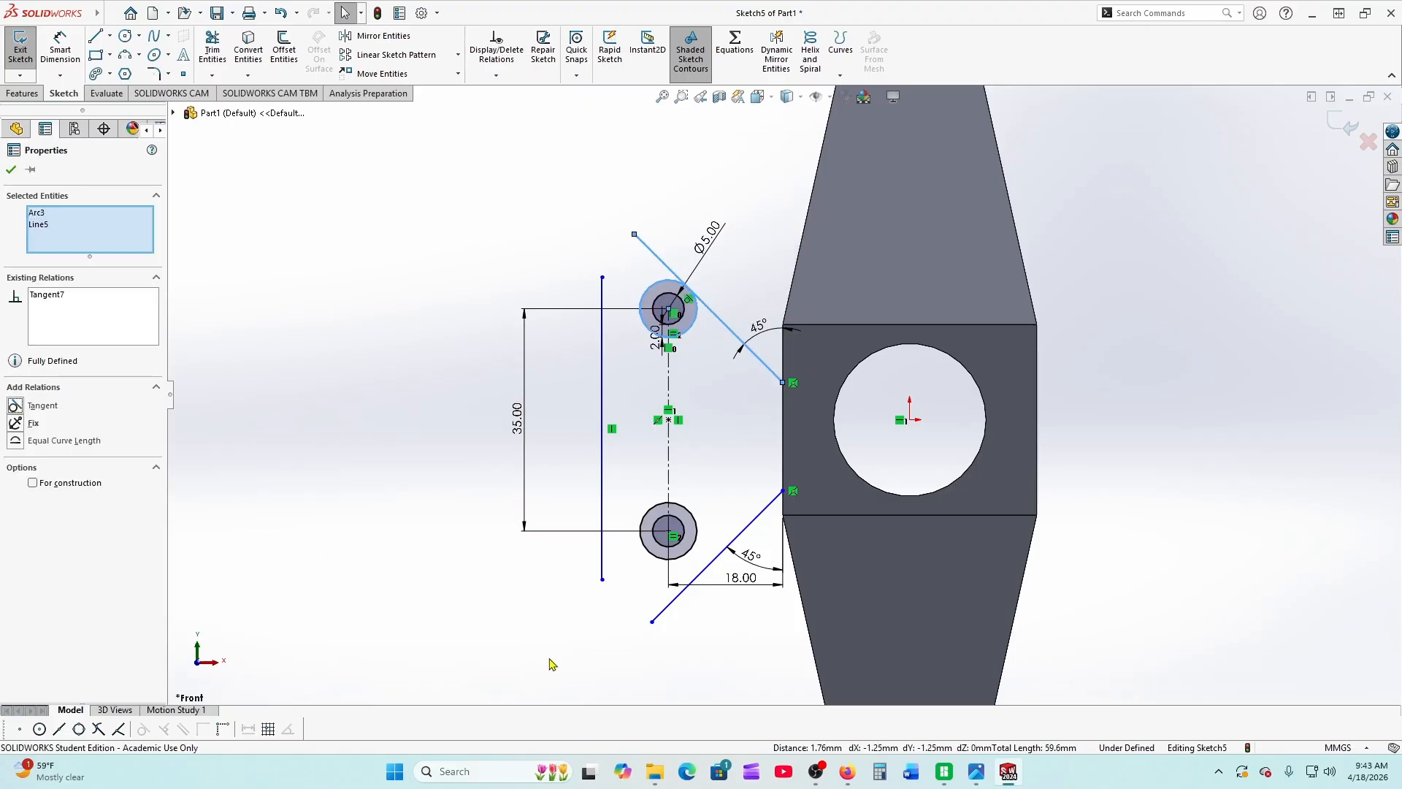
{"action": "left_click", "coordinate": [10, 172]}
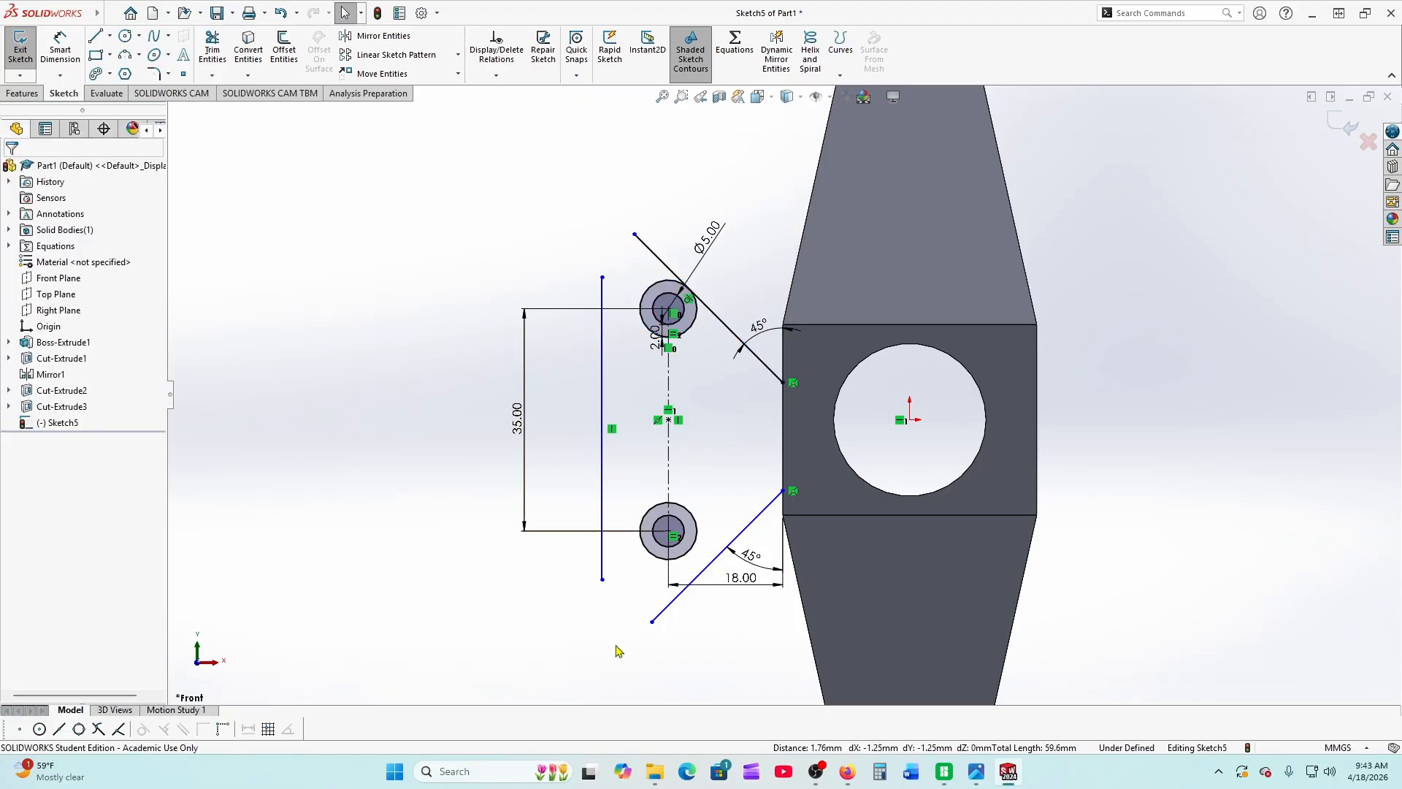
Make the lower sloped line tangent to the outer circle around the lower hole
{"action": "left_click", "coordinate": [682, 590]}
{"action": "left_click", "coordinate": [689, 550], "text": "ctrl"}
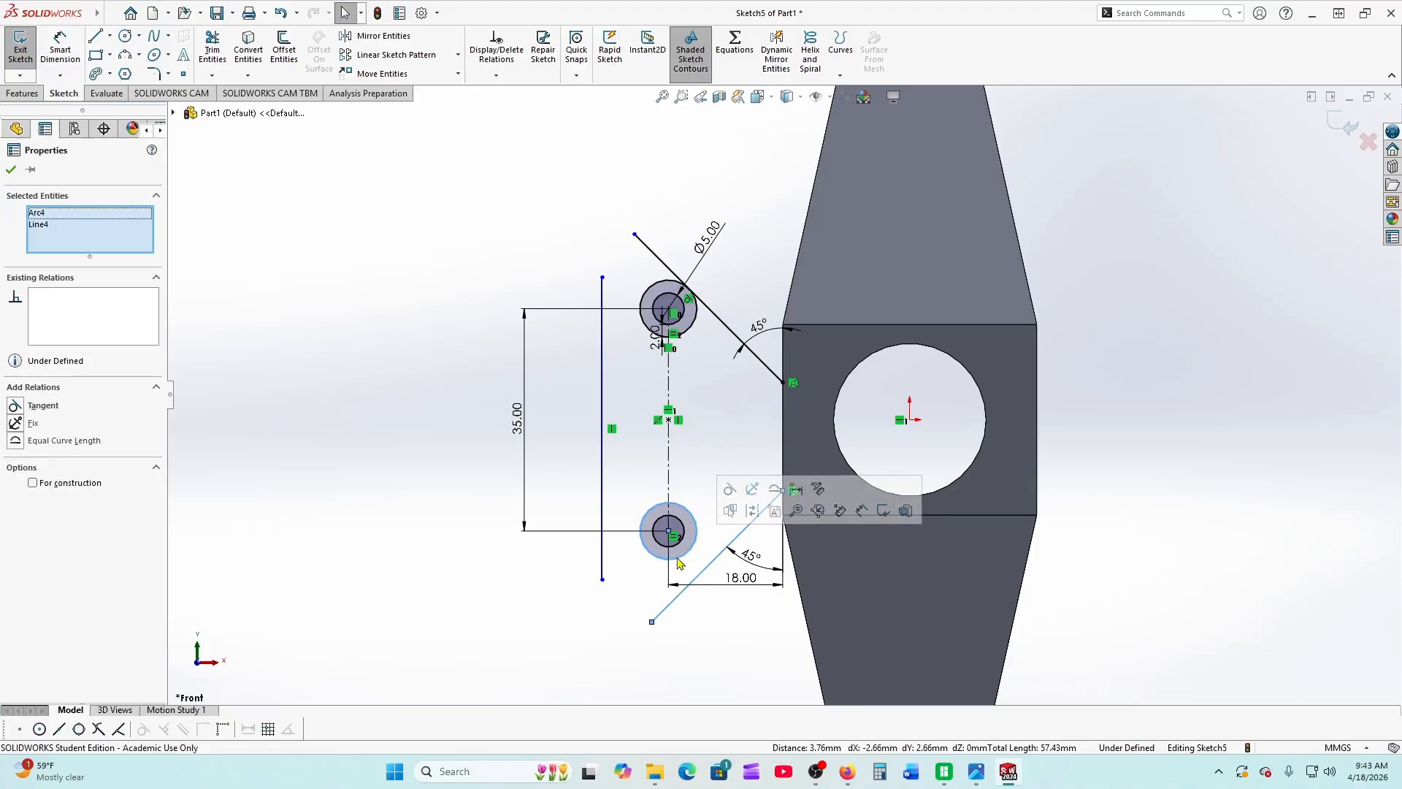
{"action": "left_click", "coordinate": [15, 406]}
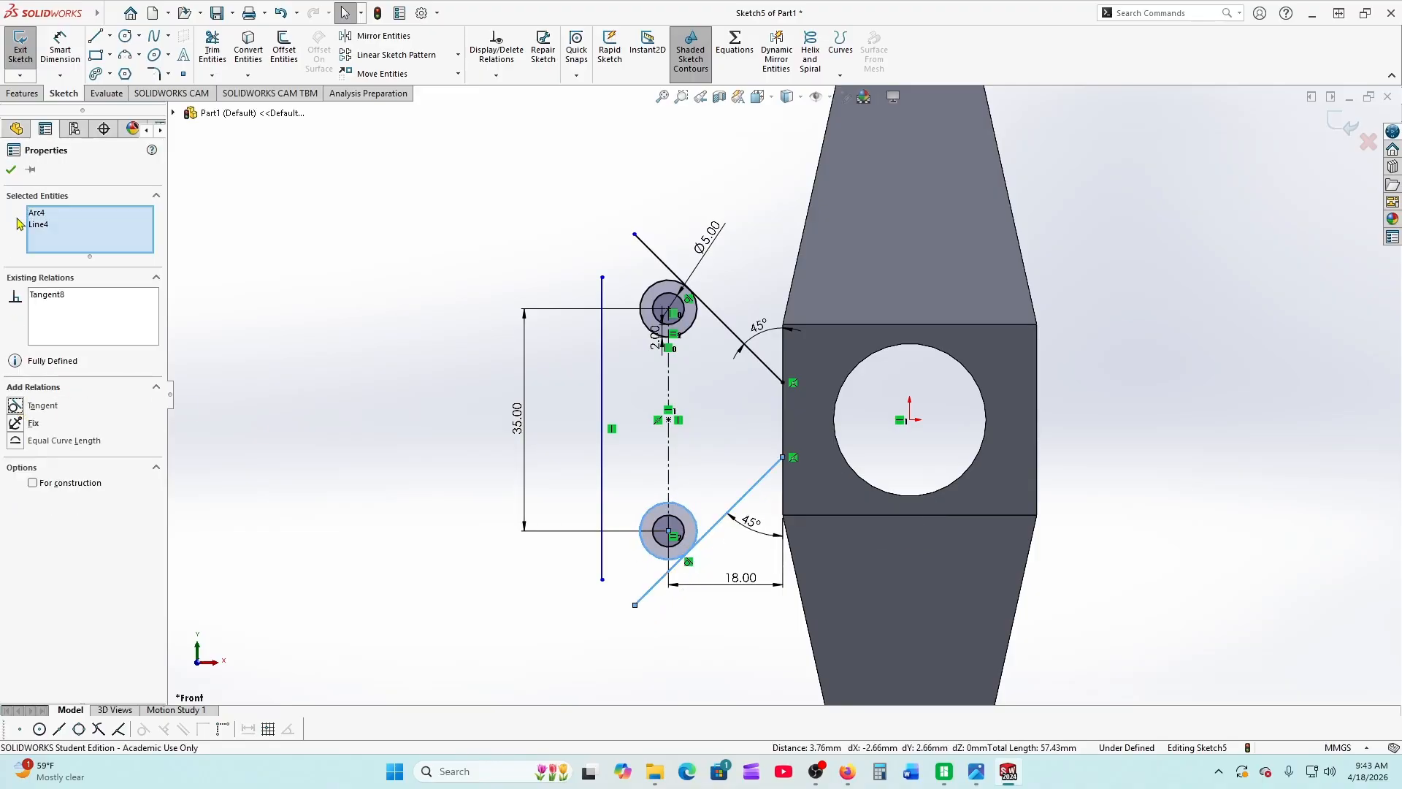
{"action": "left_click", "coordinate": [11, 173]}
Make the long vertical line tangent to both the upper and the lower outer circles
{"action": "left_click", "coordinate": [603, 307]}
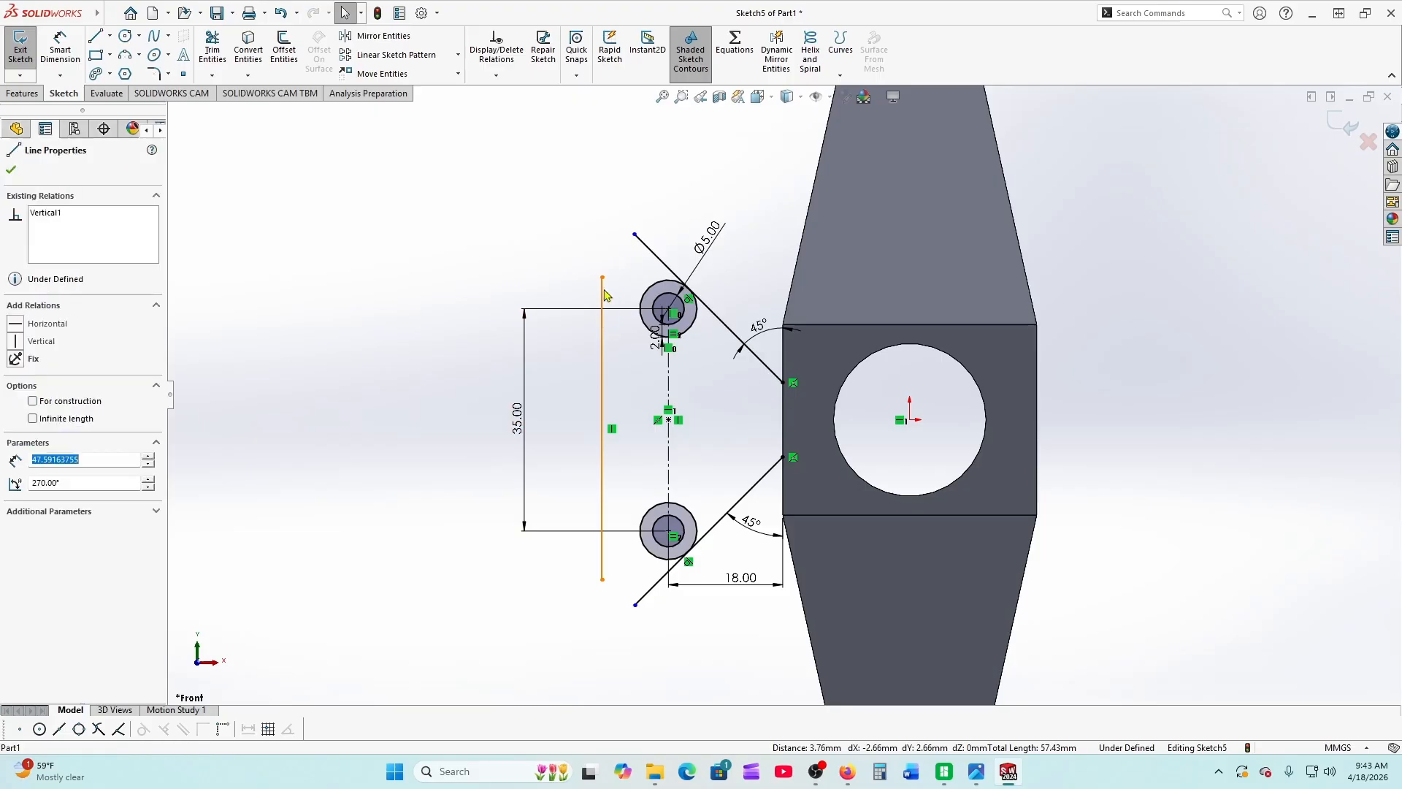
{"action": "left_click", "coordinate": [642, 301], "text": "ctrl"}
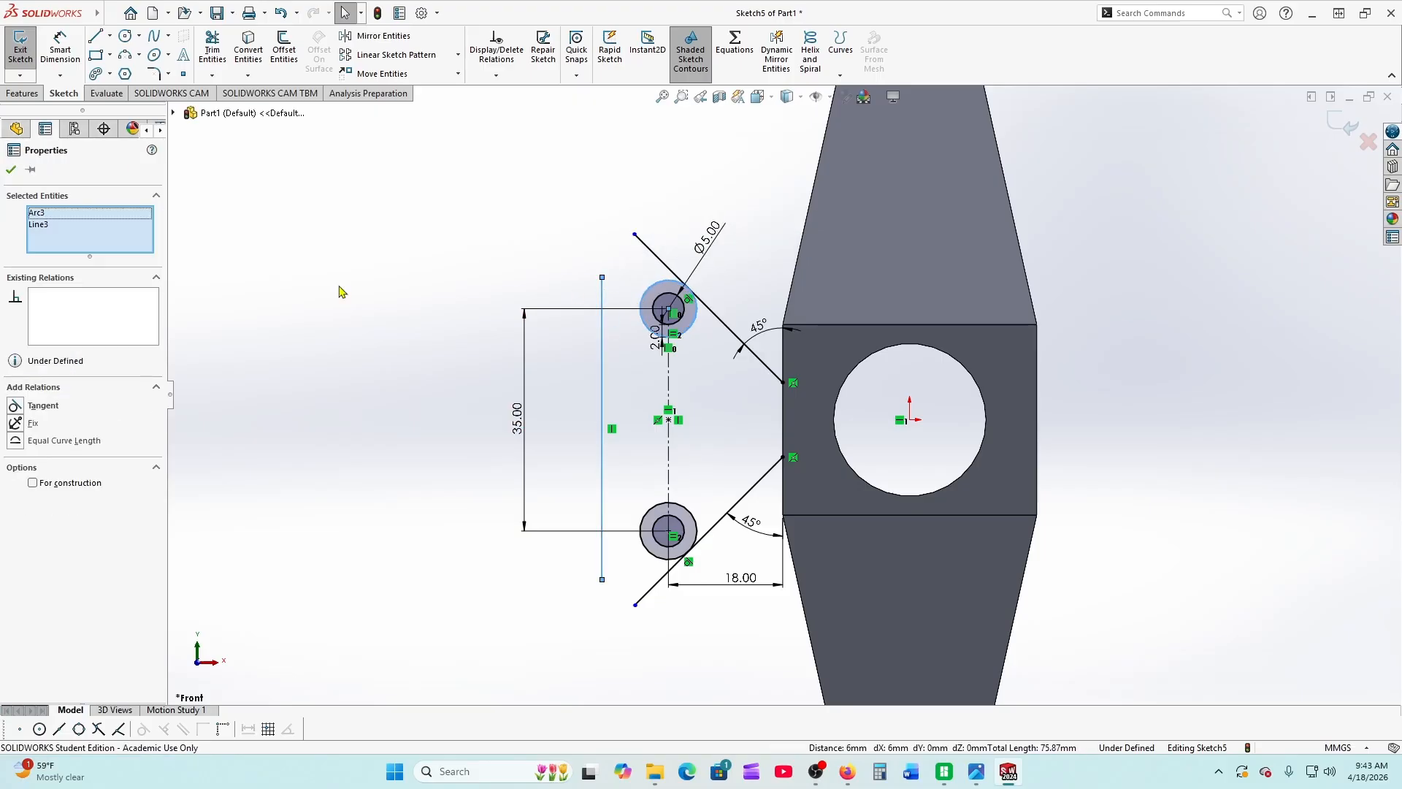
{"action": "left_click", "coordinate": [14, 406]}
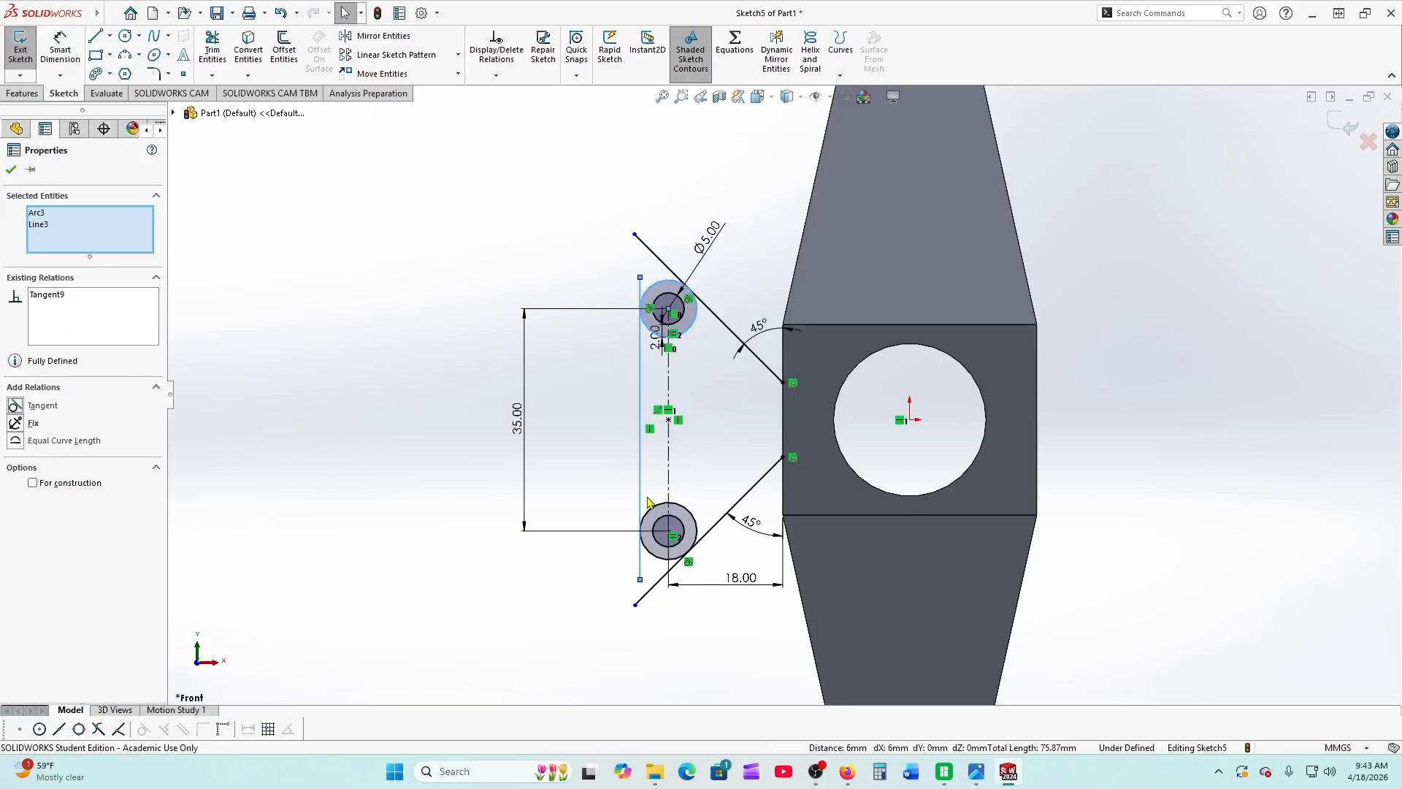
{"action": "left_click", "coordinate": [10, 167]}
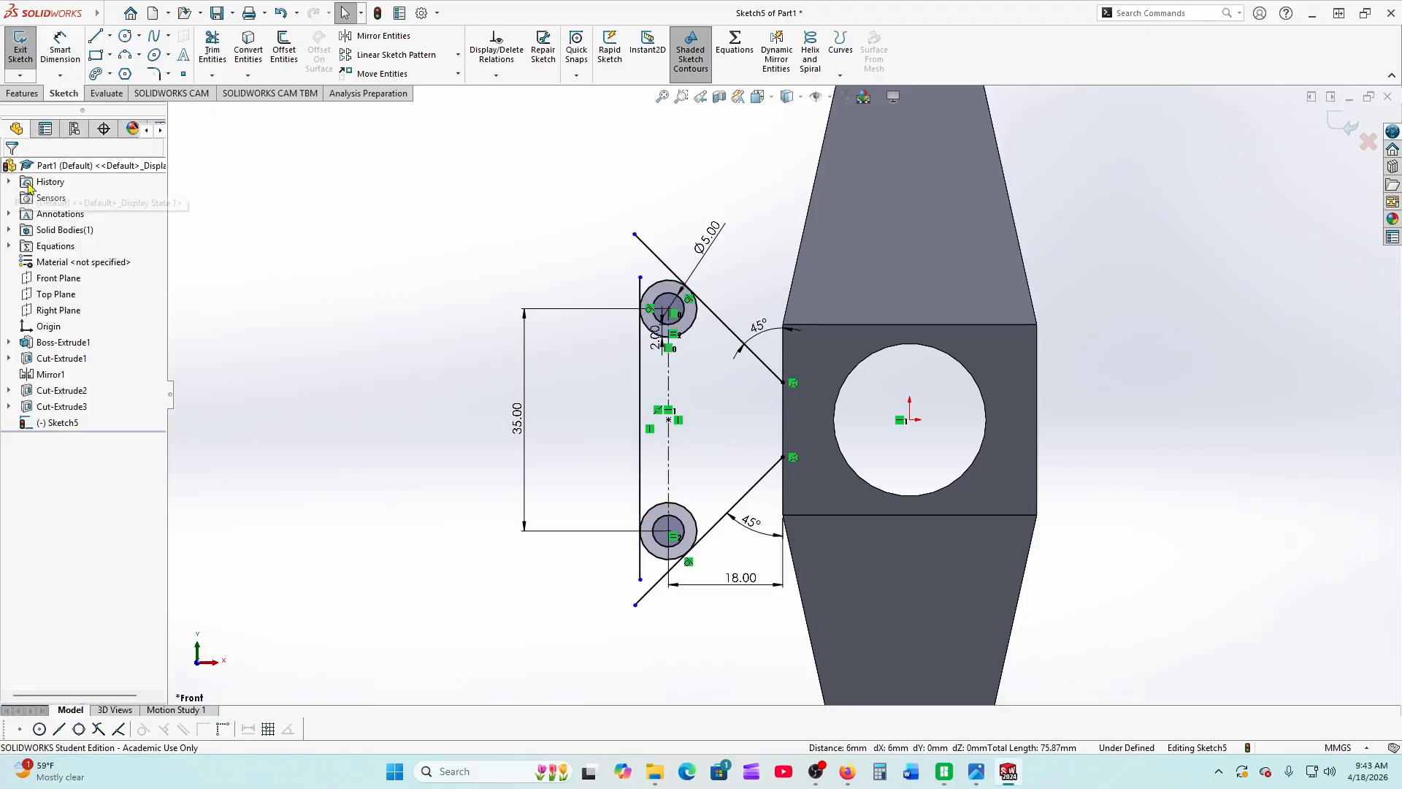
{"action": "left_click", "coordinate": [642, 490]}
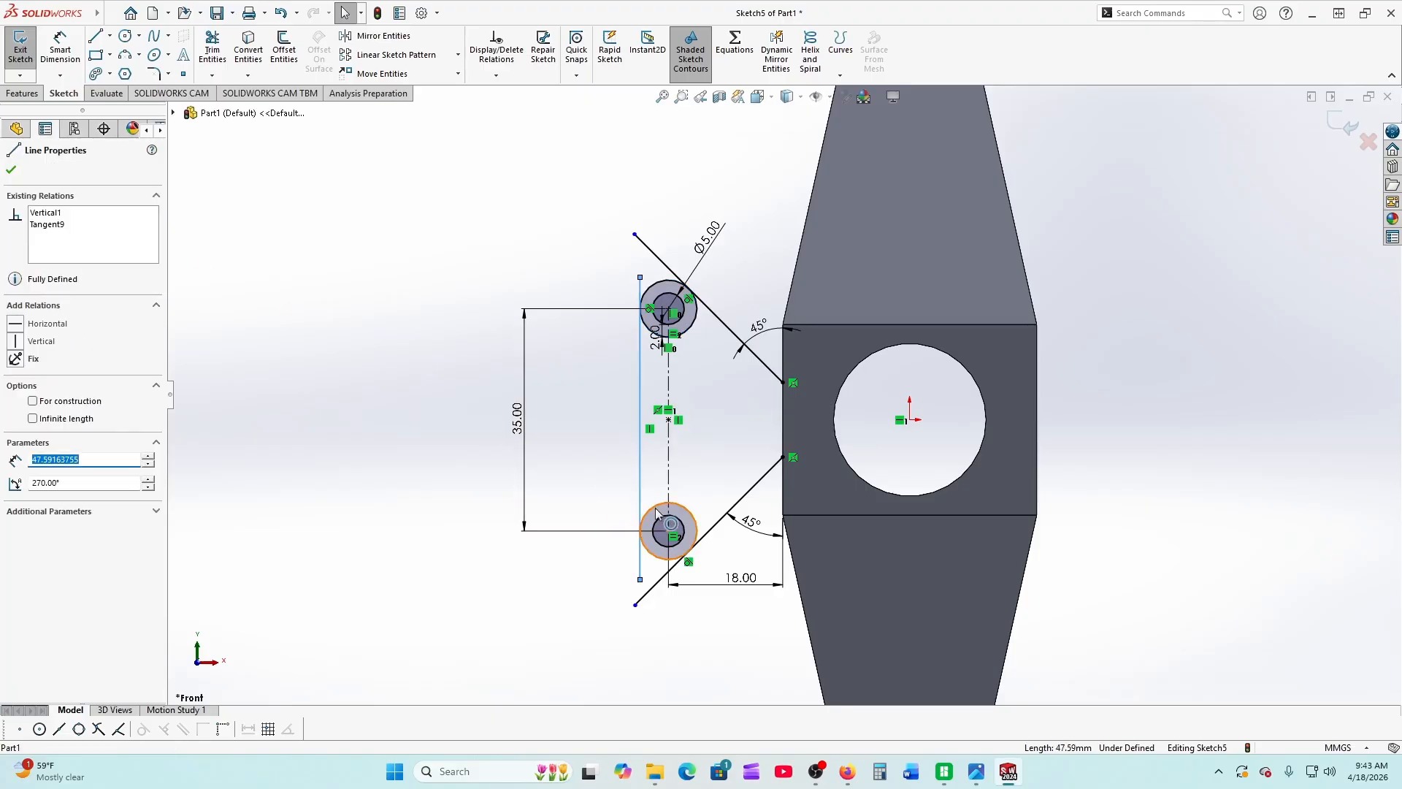
{"action": "left_click", "coordinate": [655, 514], "text": "ctrl"}
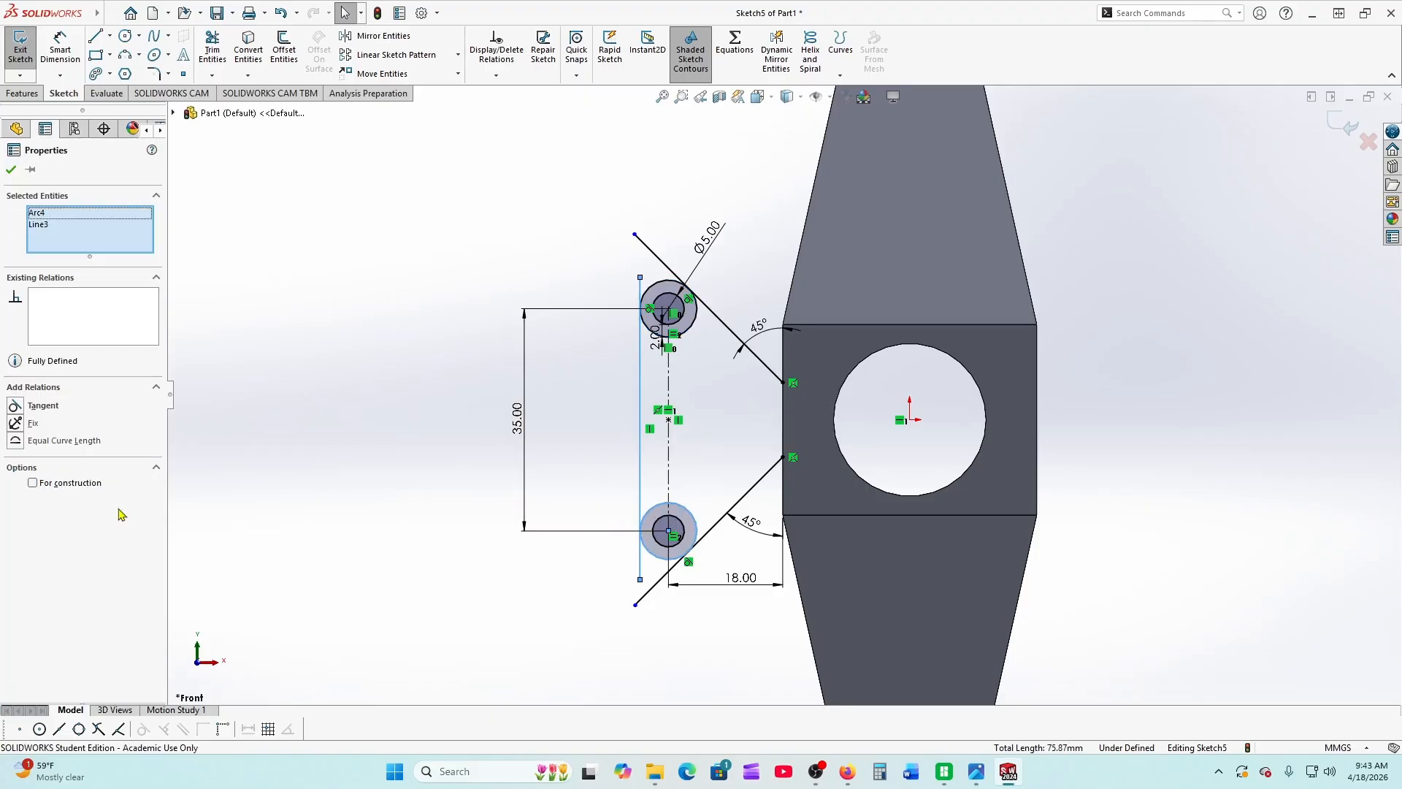
{"action": "left_click", "coordinate": [18, 408]}
{"action": "left_click", "coordinate": [12, 171]}
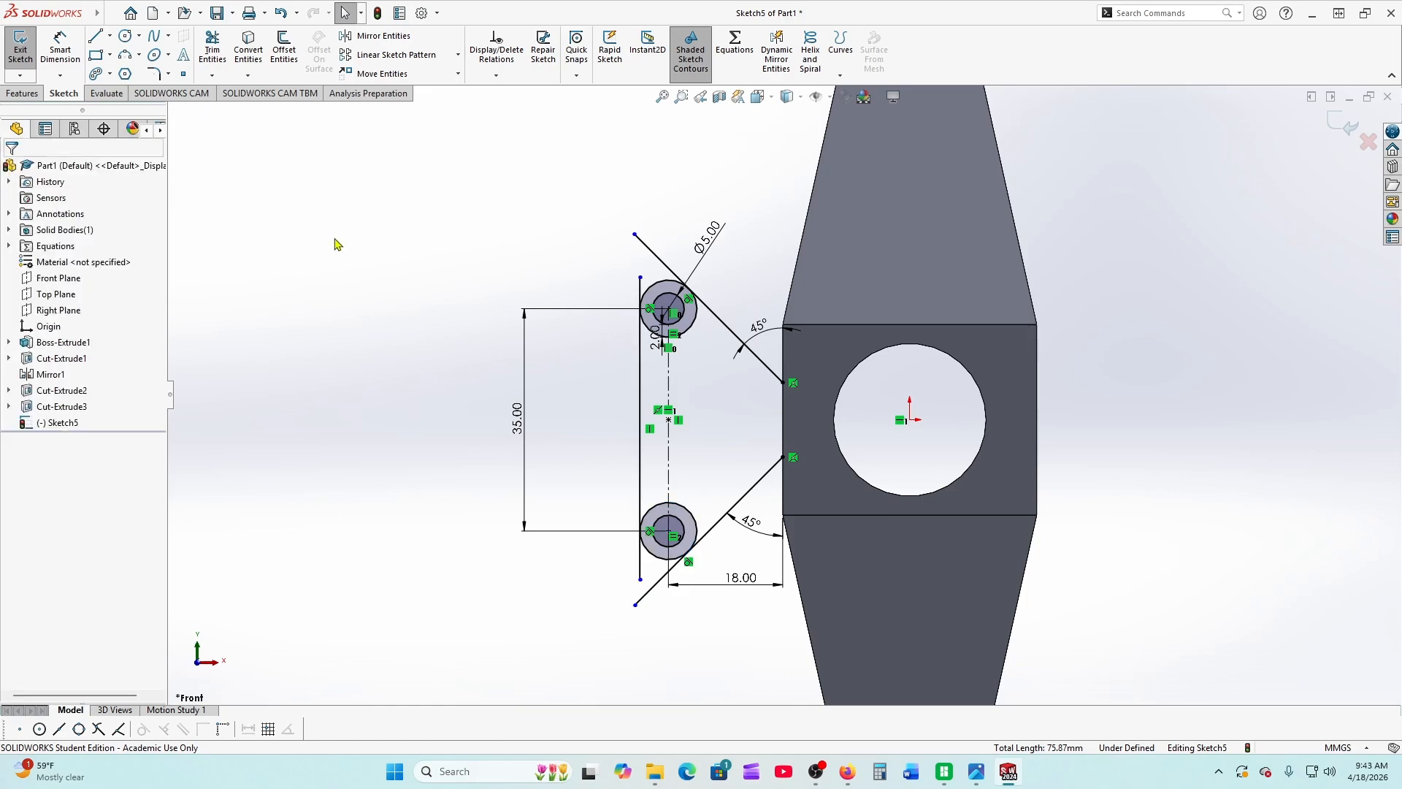
Trim the overhanging ends of the vertical line and both sloped lines back to their tangent points on the outer circles
{"action": "left_click", "coordinate": [212, 49]}
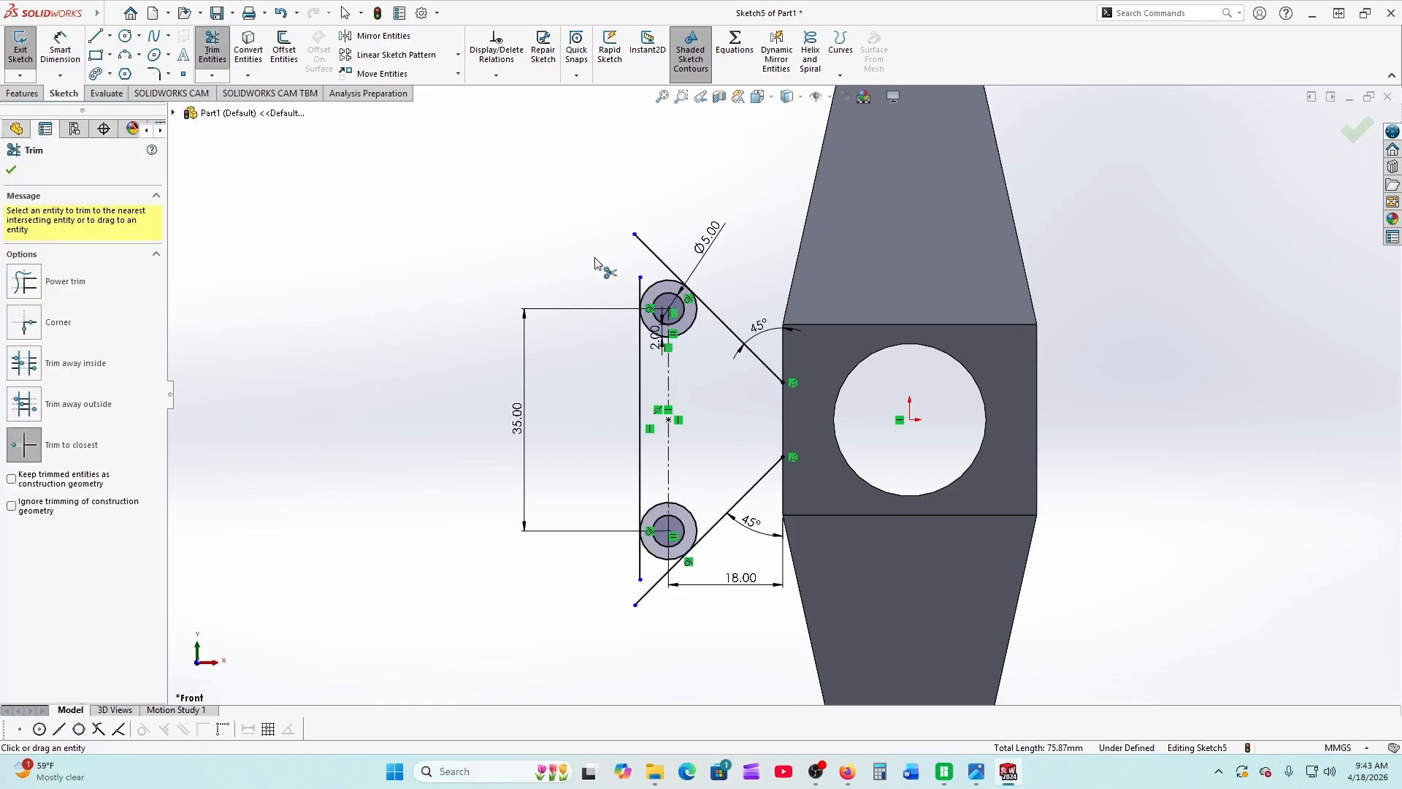
{"action": "left_click", "coordinate": [661, 265]}
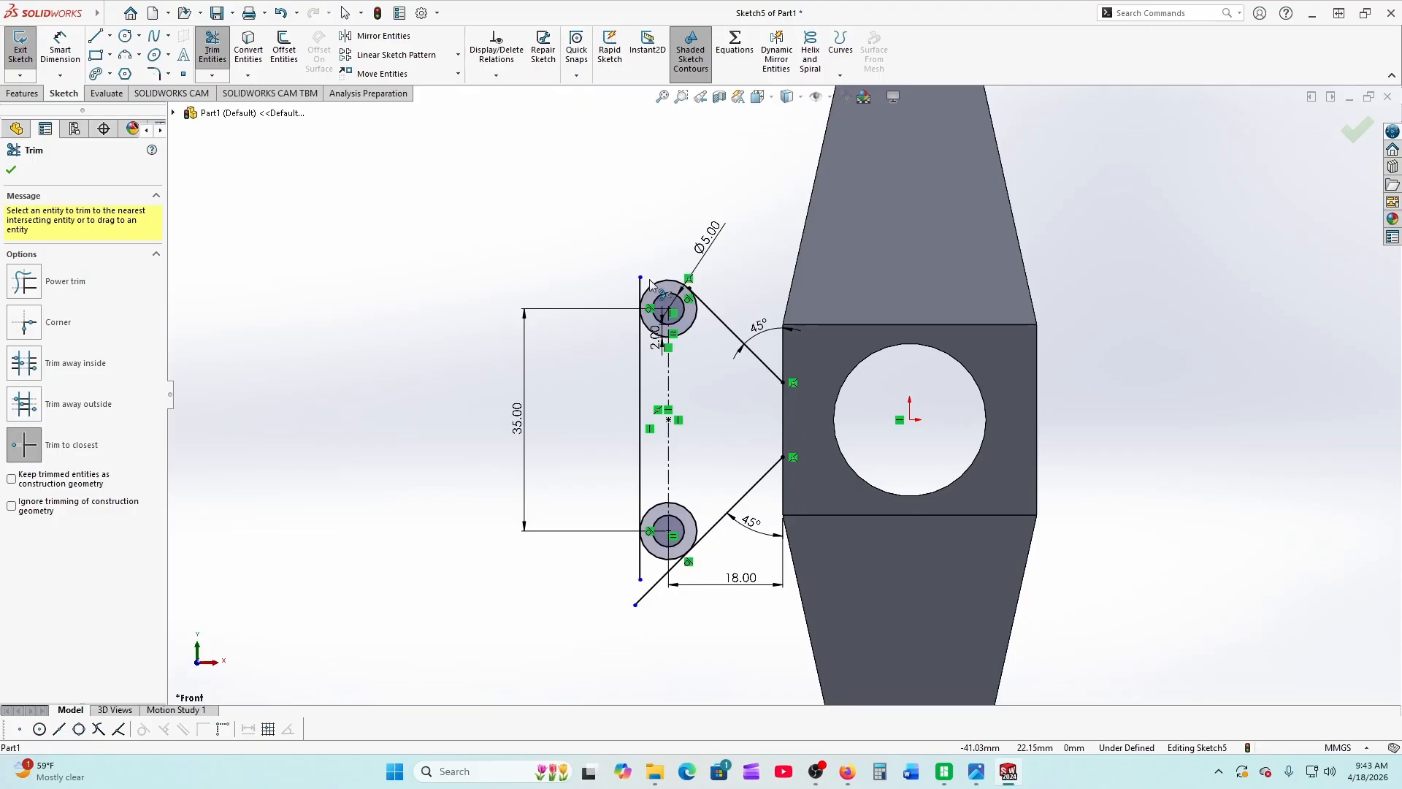
{"action": "left_click", "coordinate": [642, 286]}
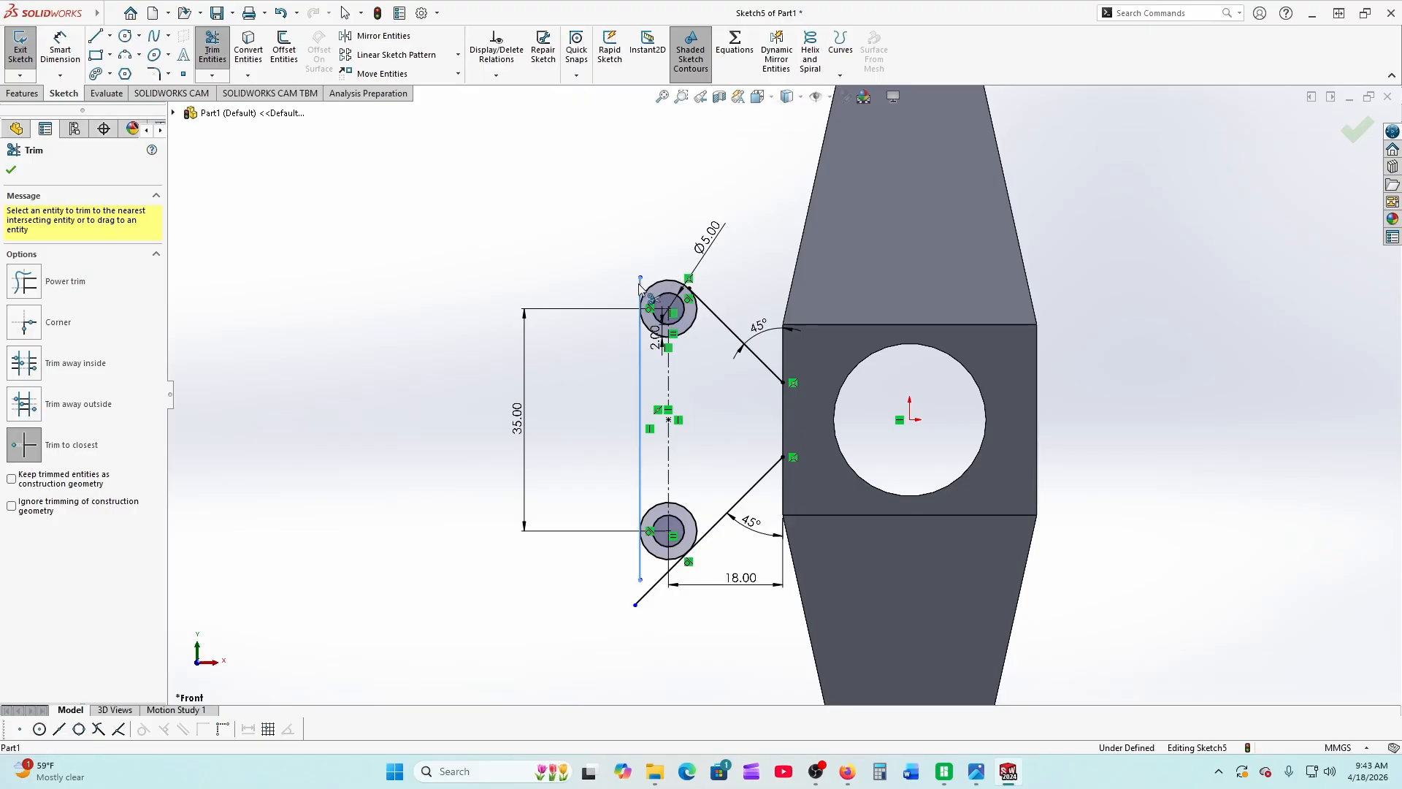
{"action": "left_click", "coordinate": [640, 574]}
{"action": "left_click", "coordinate": [651, 590]}
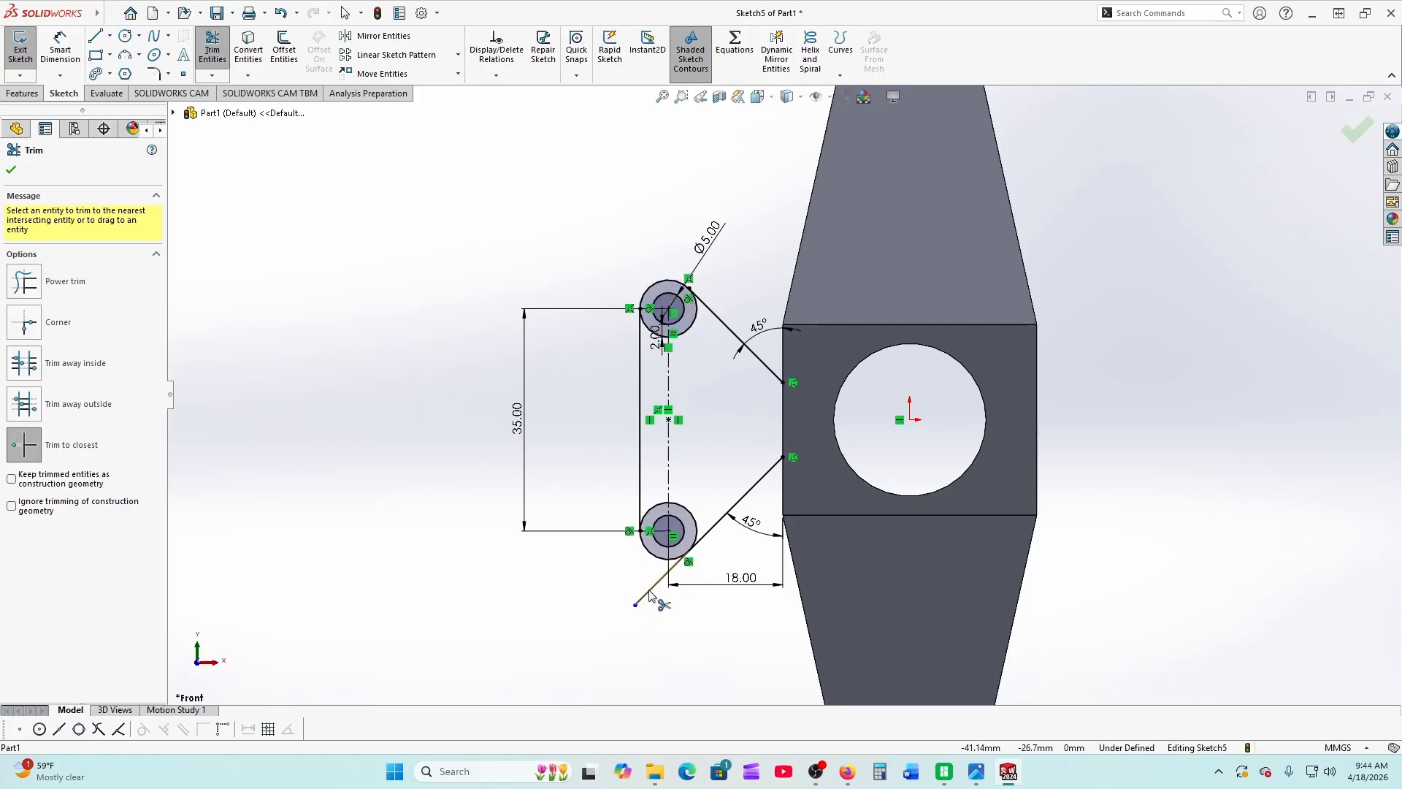
Trim away the inner arcs of both outer circles so only the rounded outer corners of the lug outline remain
{"action": "left_click", "coordinate": [696, 523]}
{"action": "left_click", "coordinate": [650, 510]}
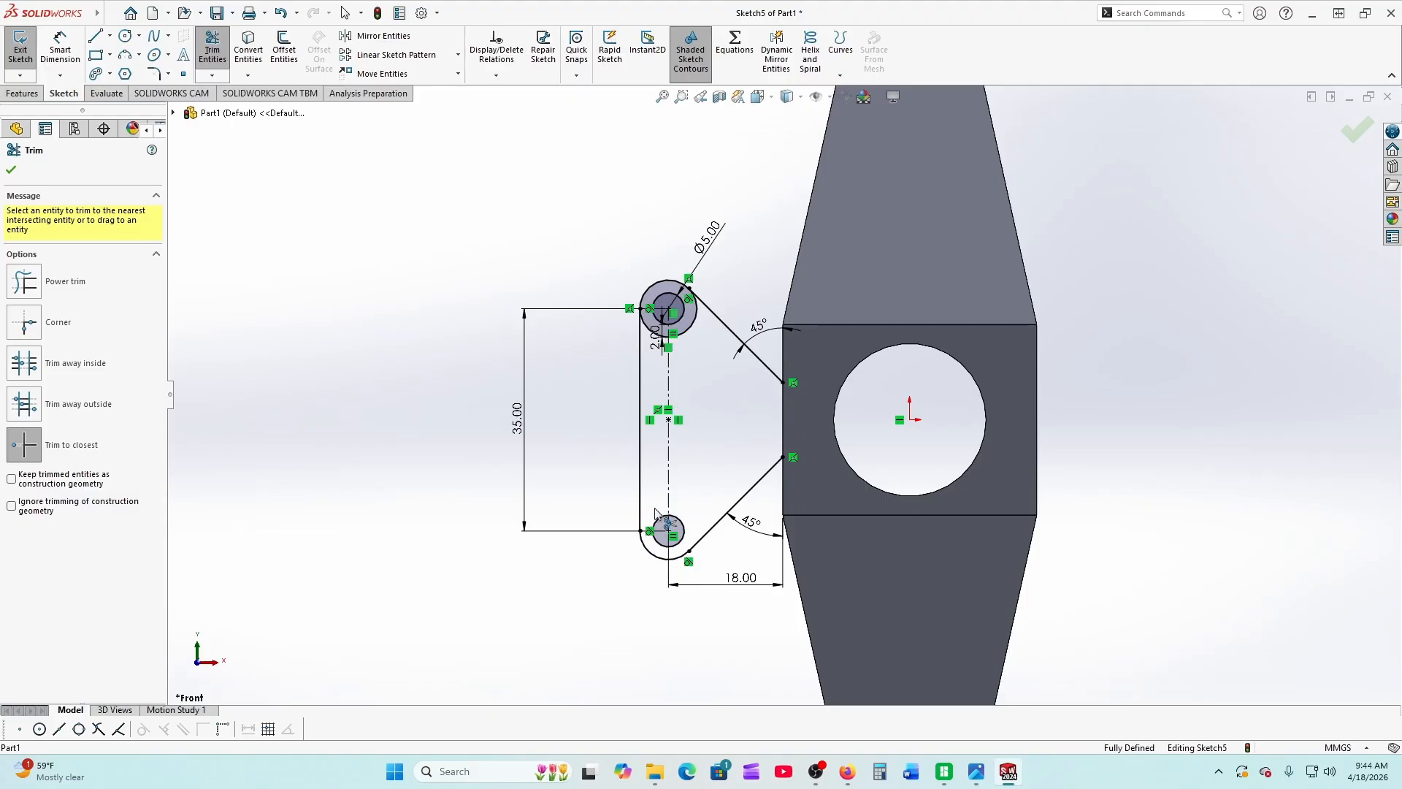
{"action": "left_click", "coordinate": [691, 309]}
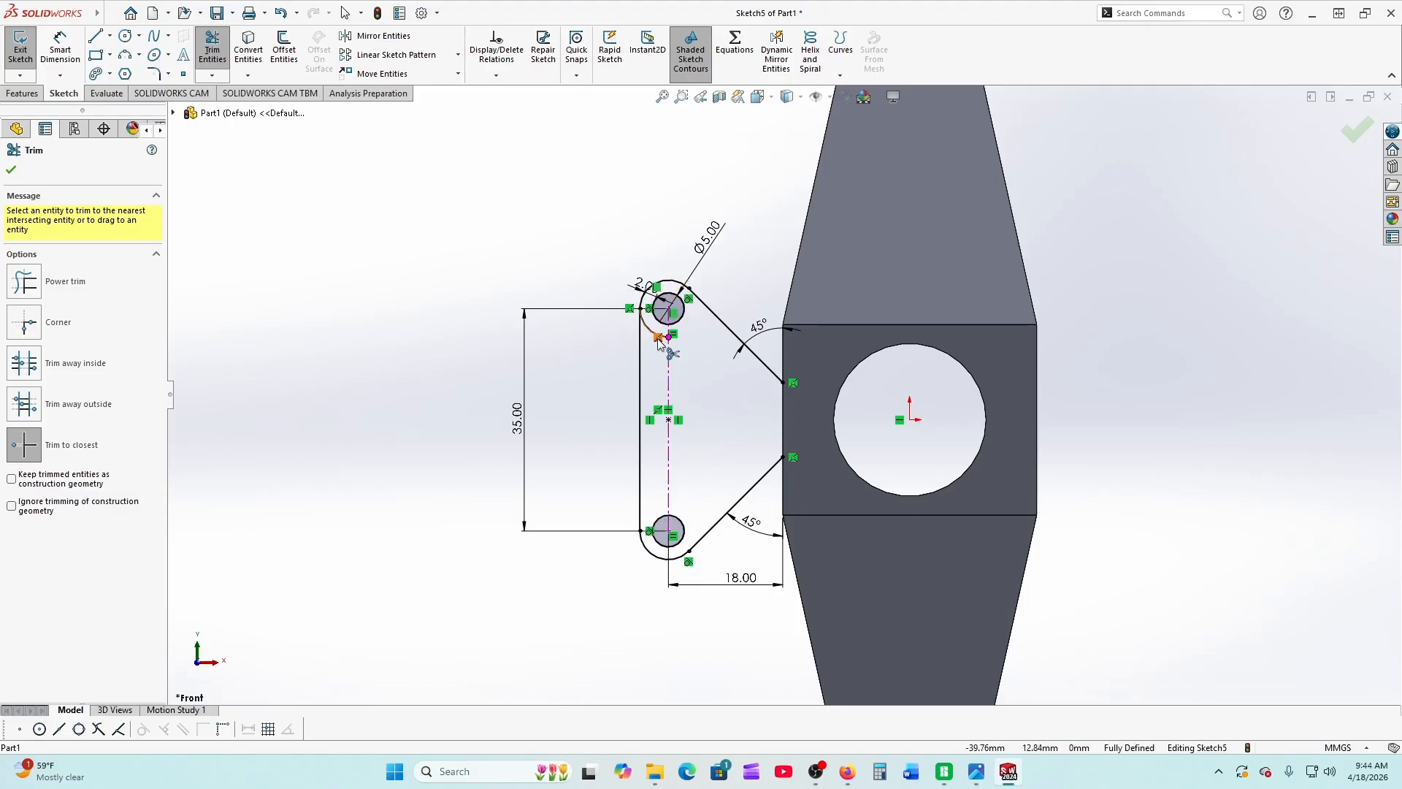
{"action": "left_click", "coordinate": [648, 329]}
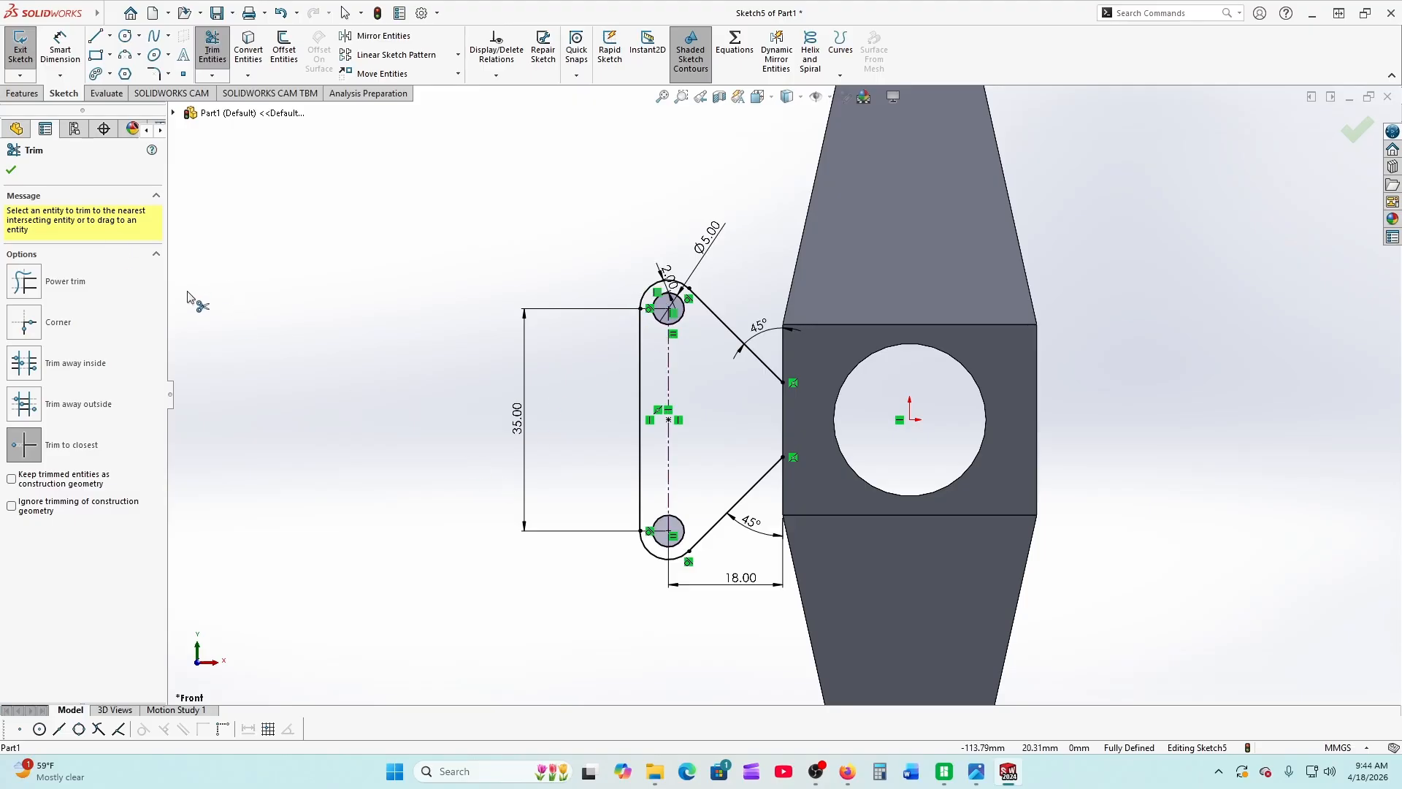
{"action": "left_click", "coordinate": [12, 167]}
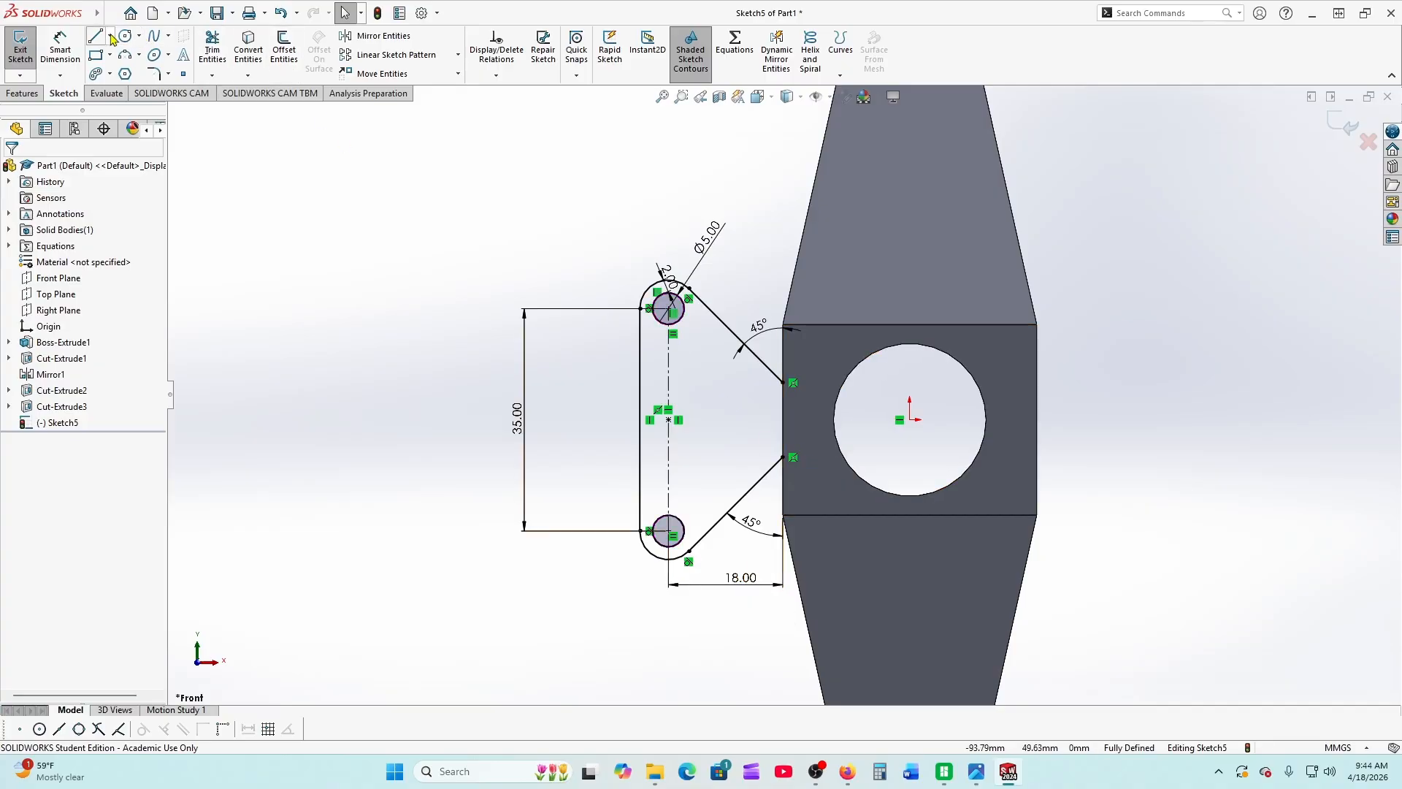
Close the lug outline with a vertical line along the body's edge between the inner ends of the two sloped lines
{"action": "left_click", "coordinate": [139, 36]}
{"action": "left_click", "coordinate": [109, 15]}
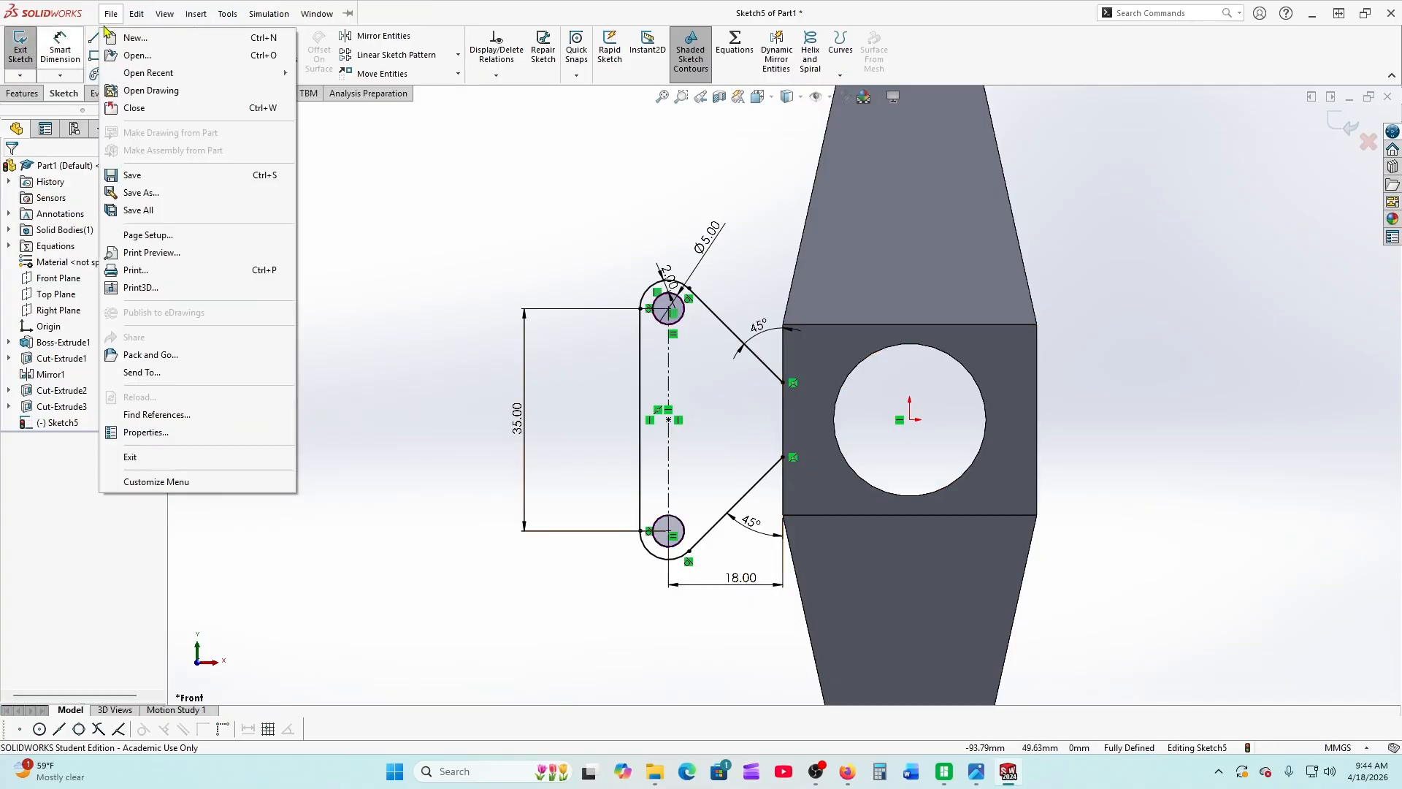
{"action": "left_click", "coordinate": [97, 38]}
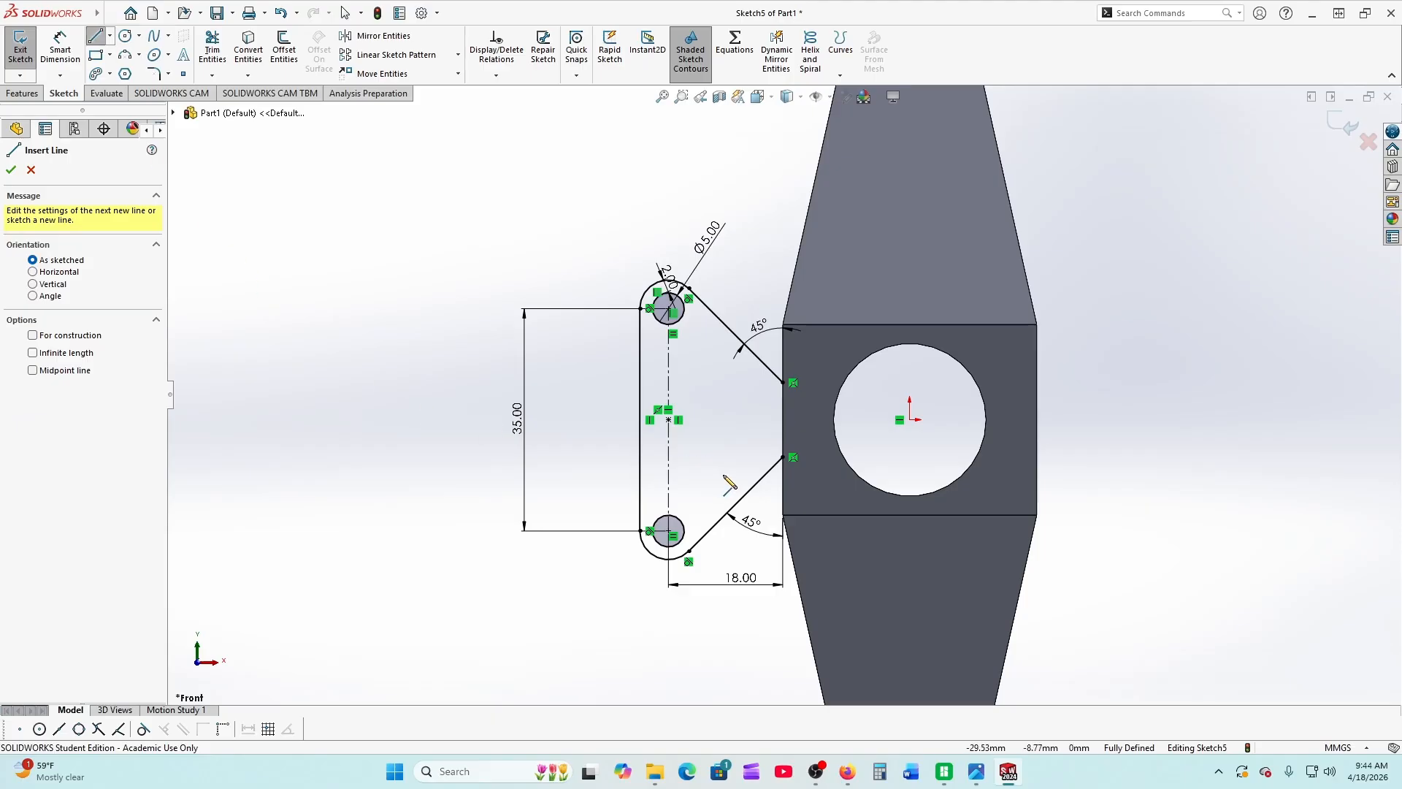
{"action": "left_click", "coordinate": [784, 382]}
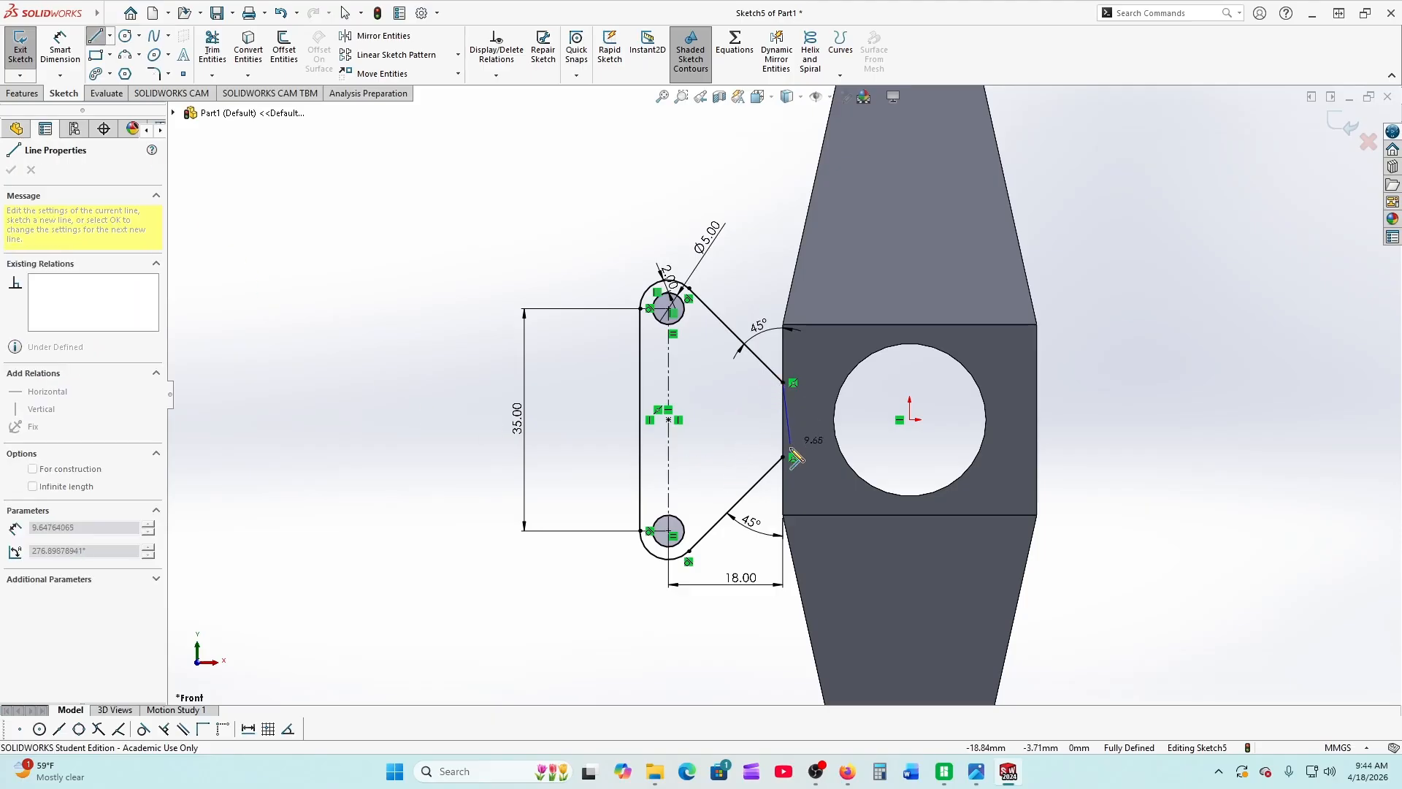
{"action": "left_click", "coordinate": [784, 458]}
{"action": "right_click", "coordinate": [785, 463]}
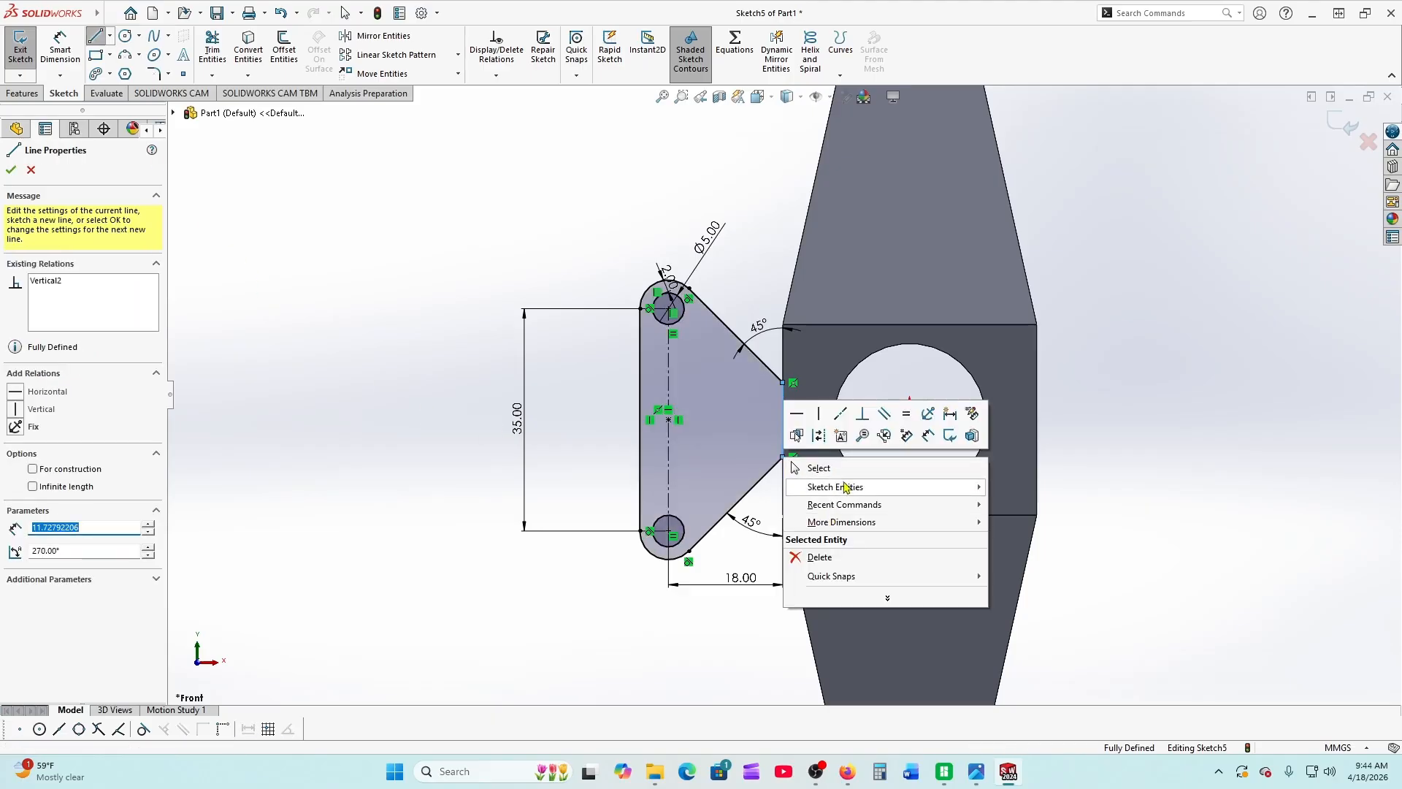
{"action": "left_click", "coordinate": [812, 463]}
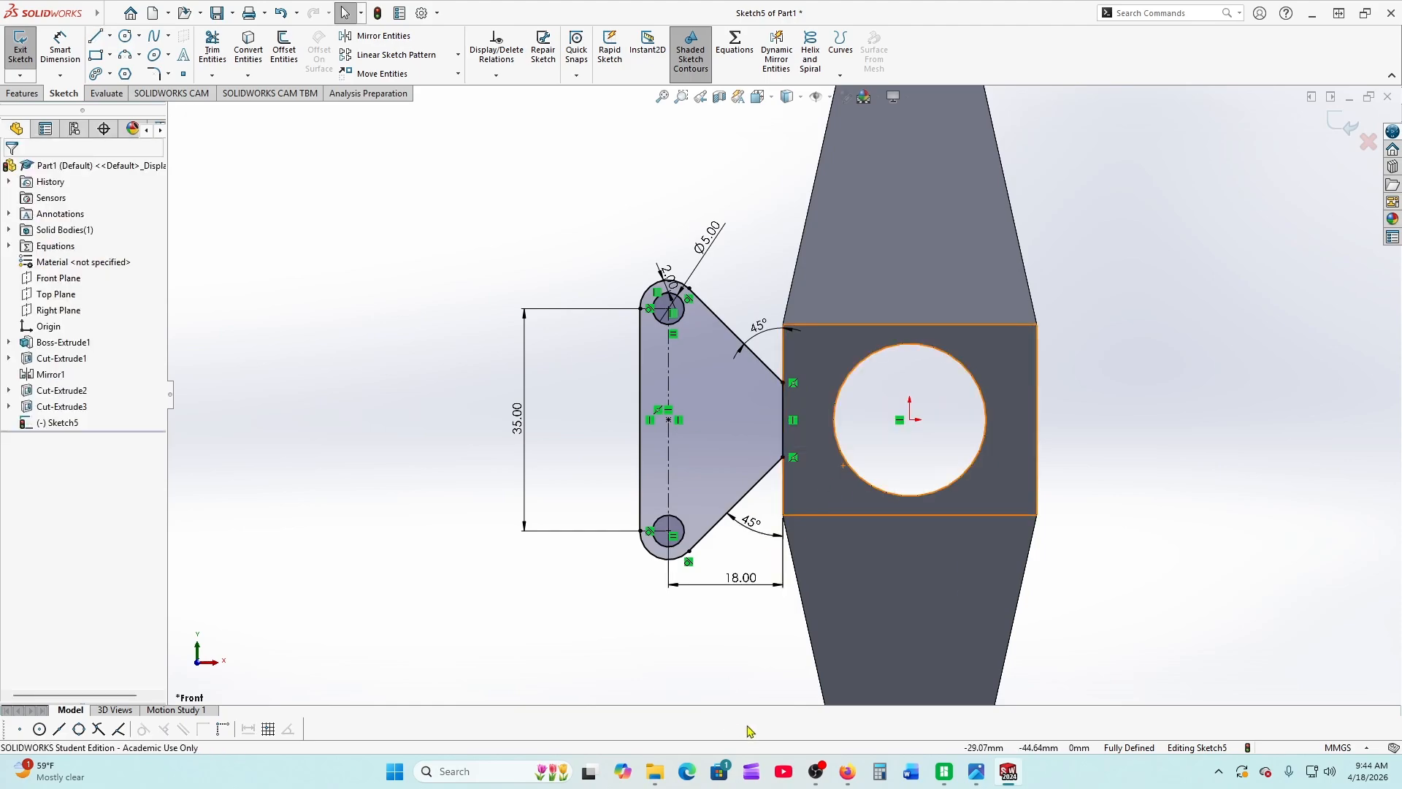
Check the lug thickness in the PDF, and back in SOLIDWORKS extrude the lug profile 10 mm in the reversed direction, alongside the body
{"action": "left_click", "coordinate": [847, 771]}
{"action": "scroll", "coordinate": [759, 652], "scroll_direction": "up", "scroll_amount": 3}
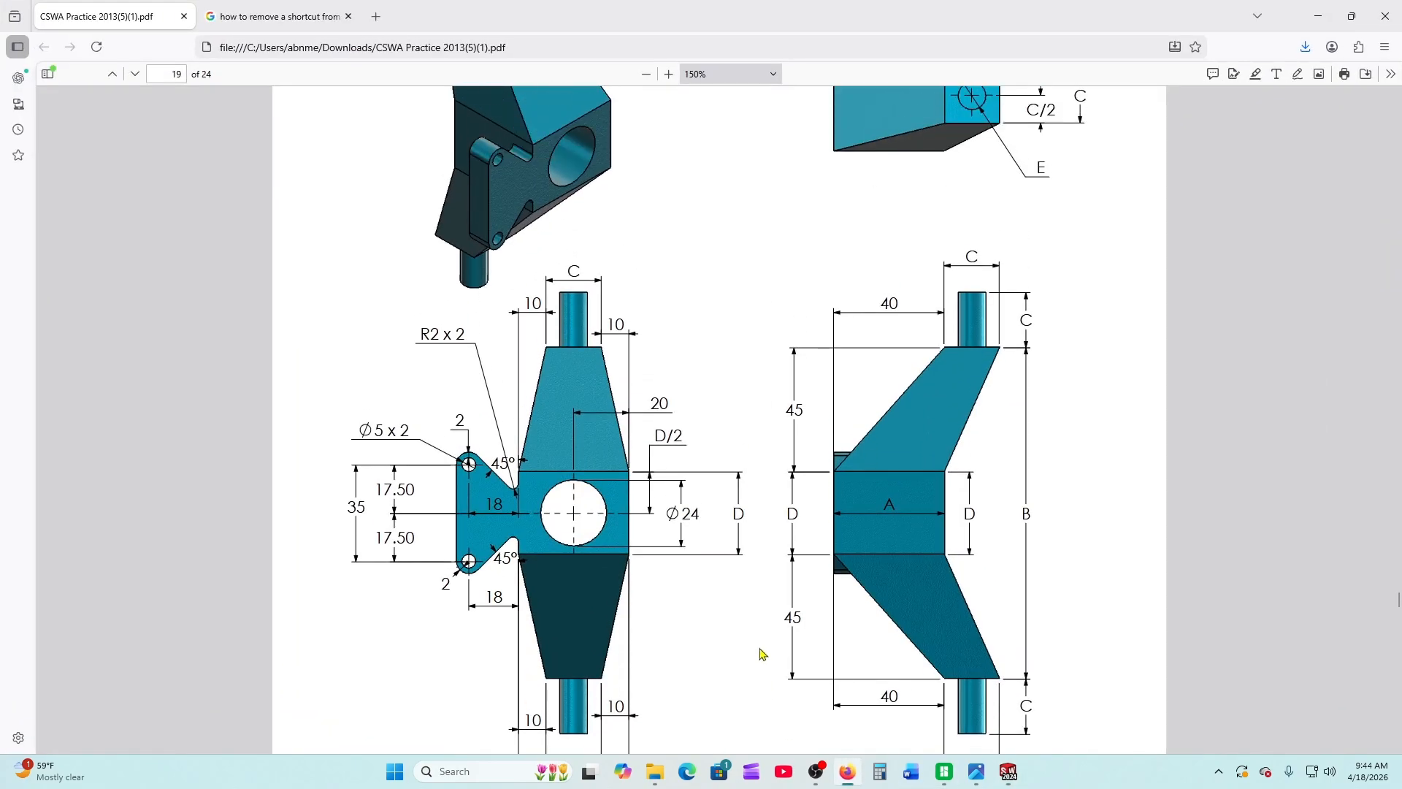
{"action": "scroll", "coordinate": [760, 652], "scroll_direction": "up", "scroll_amount": 2}
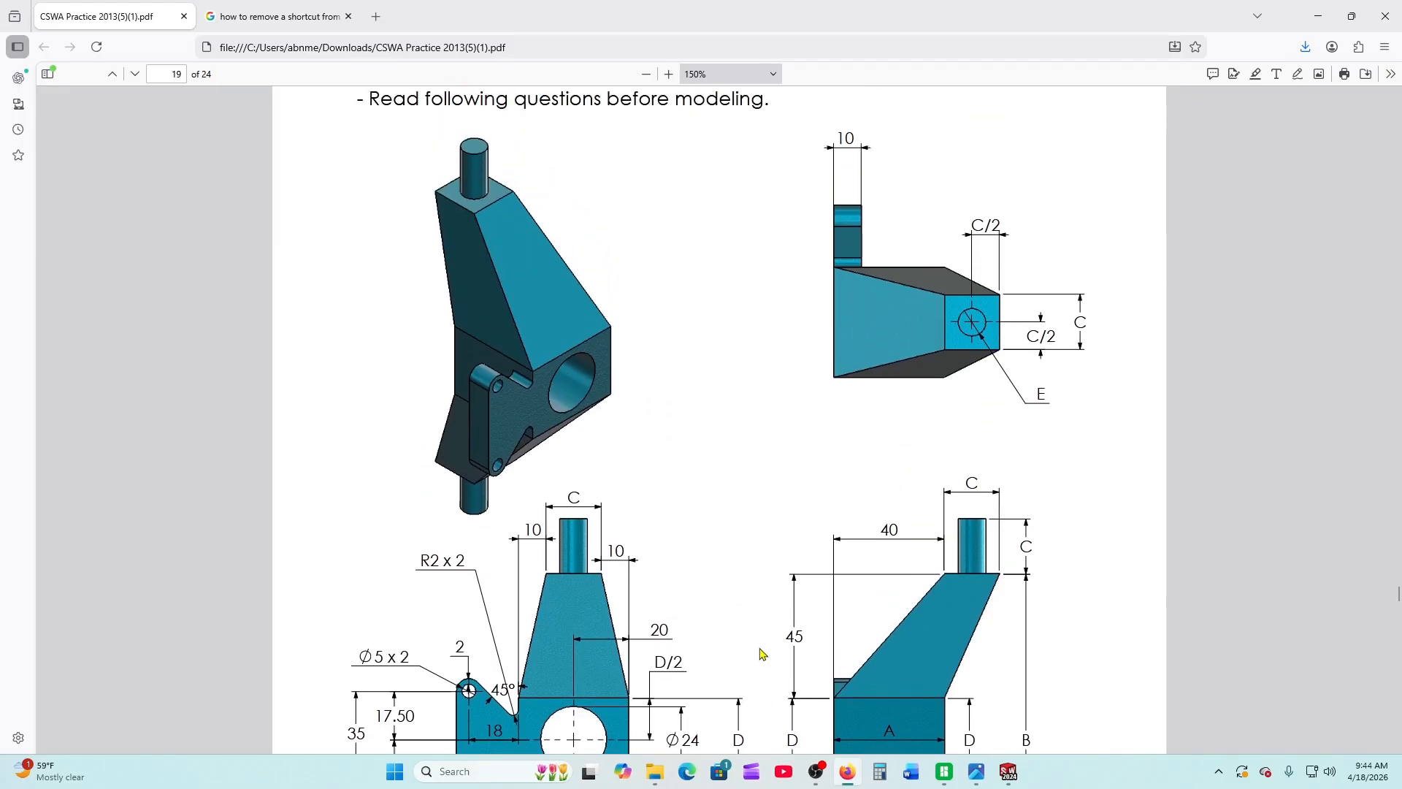
{"action": "scroll", "coordinate": [760, 653], "scroll_direction": "down", "scroll_amount": 6}
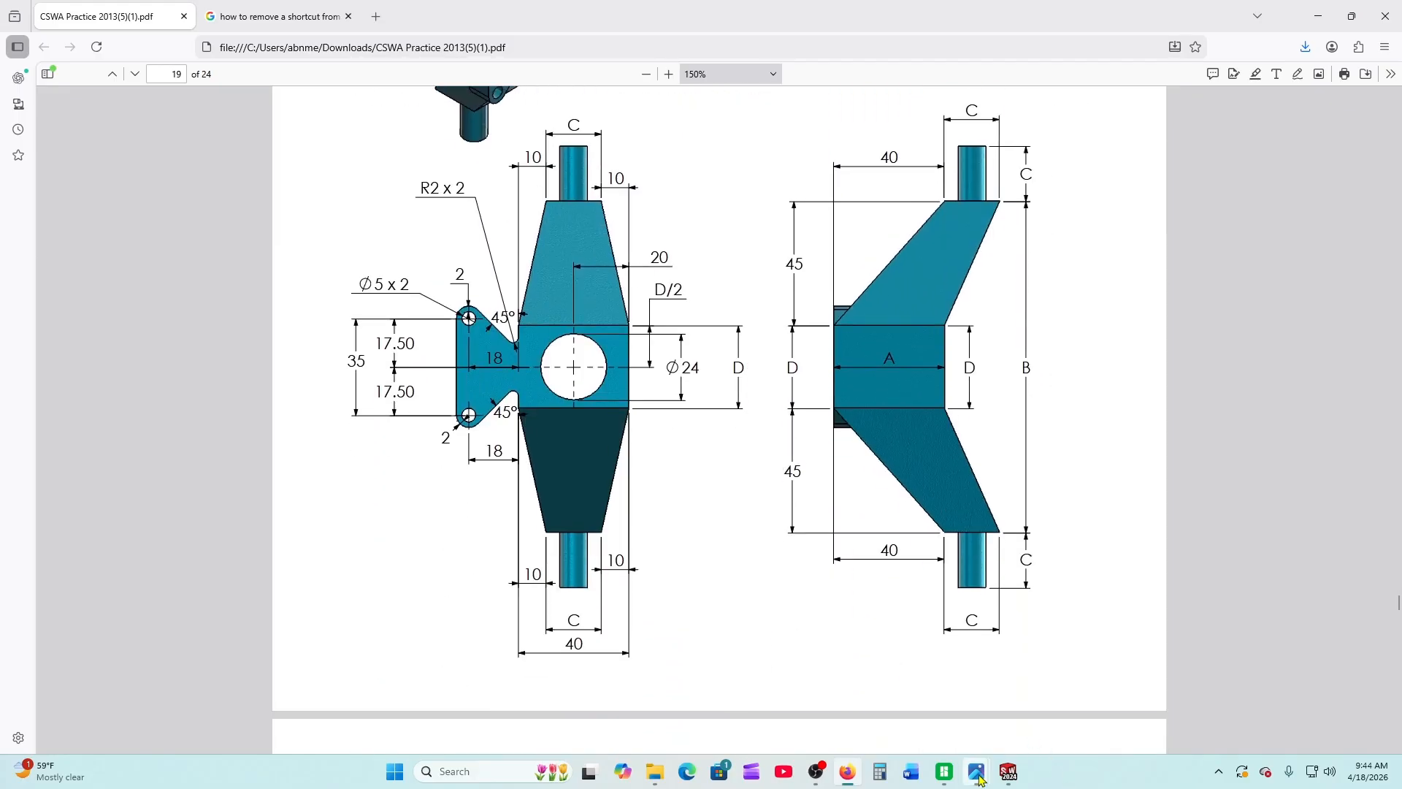
{"action": "mouse_move", "coordinate": [1009, 771]}
{"action": "left_click", "coordinate": [972, 705]}
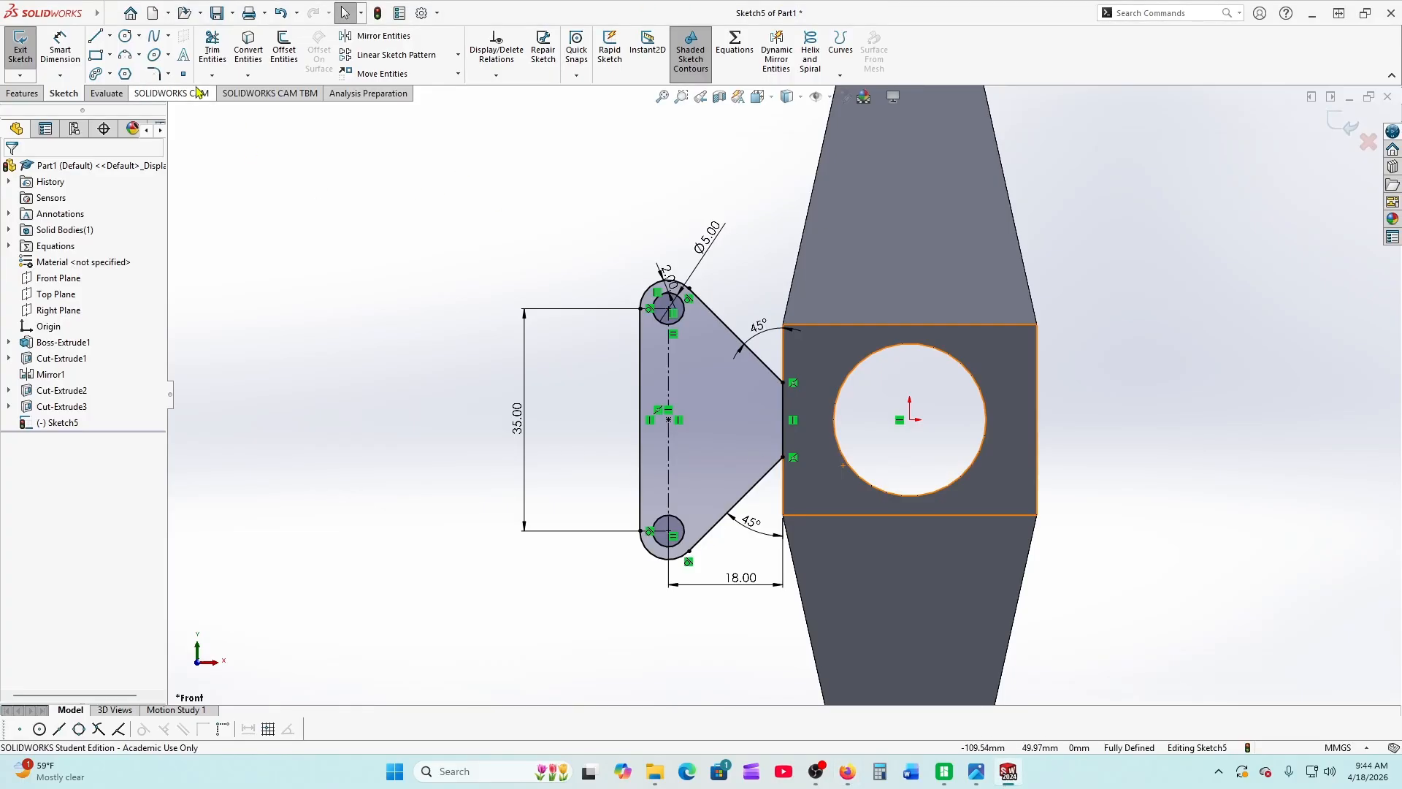
{"action": "left_click", "coordinate": [22, 93]}
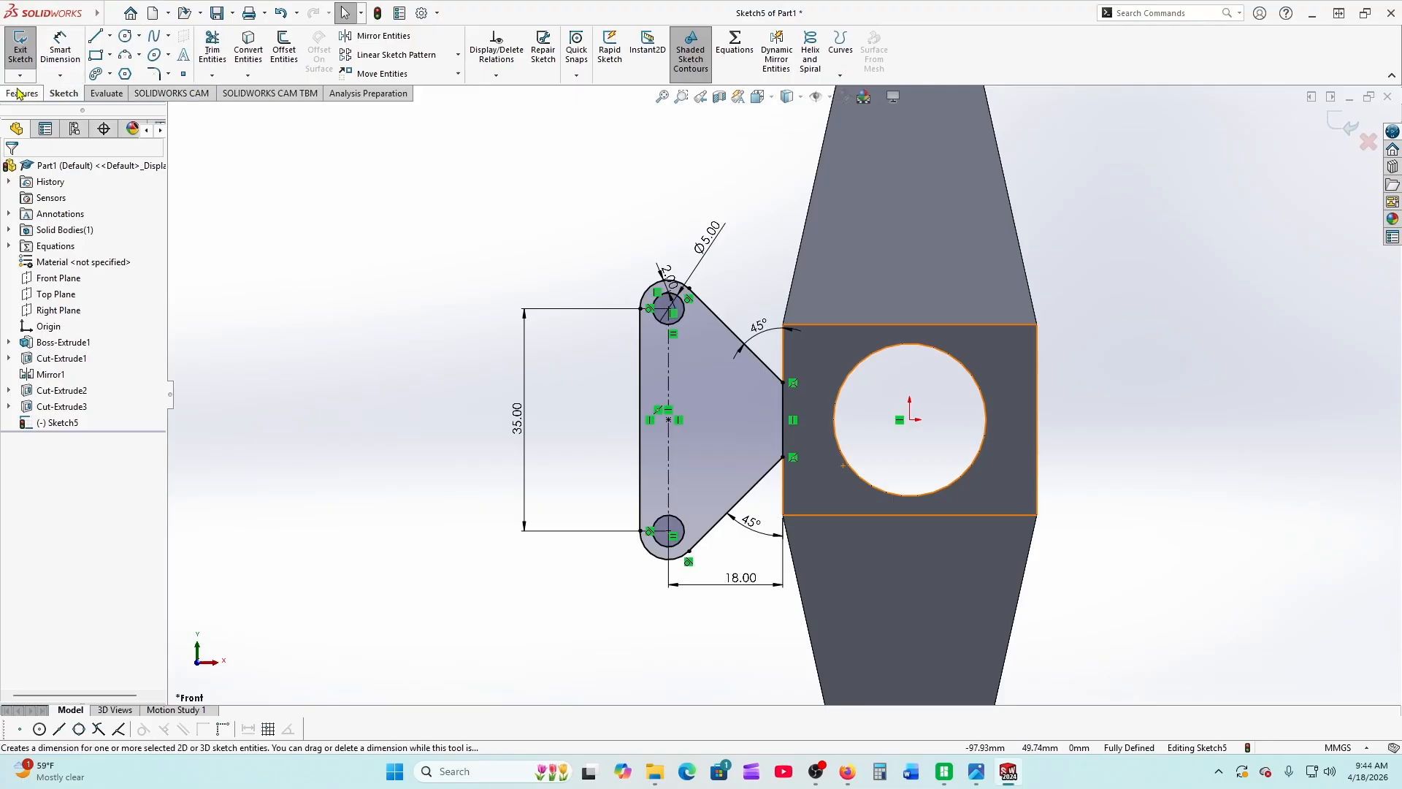
{"action": "left_click", "coordinate": [27, 50]}
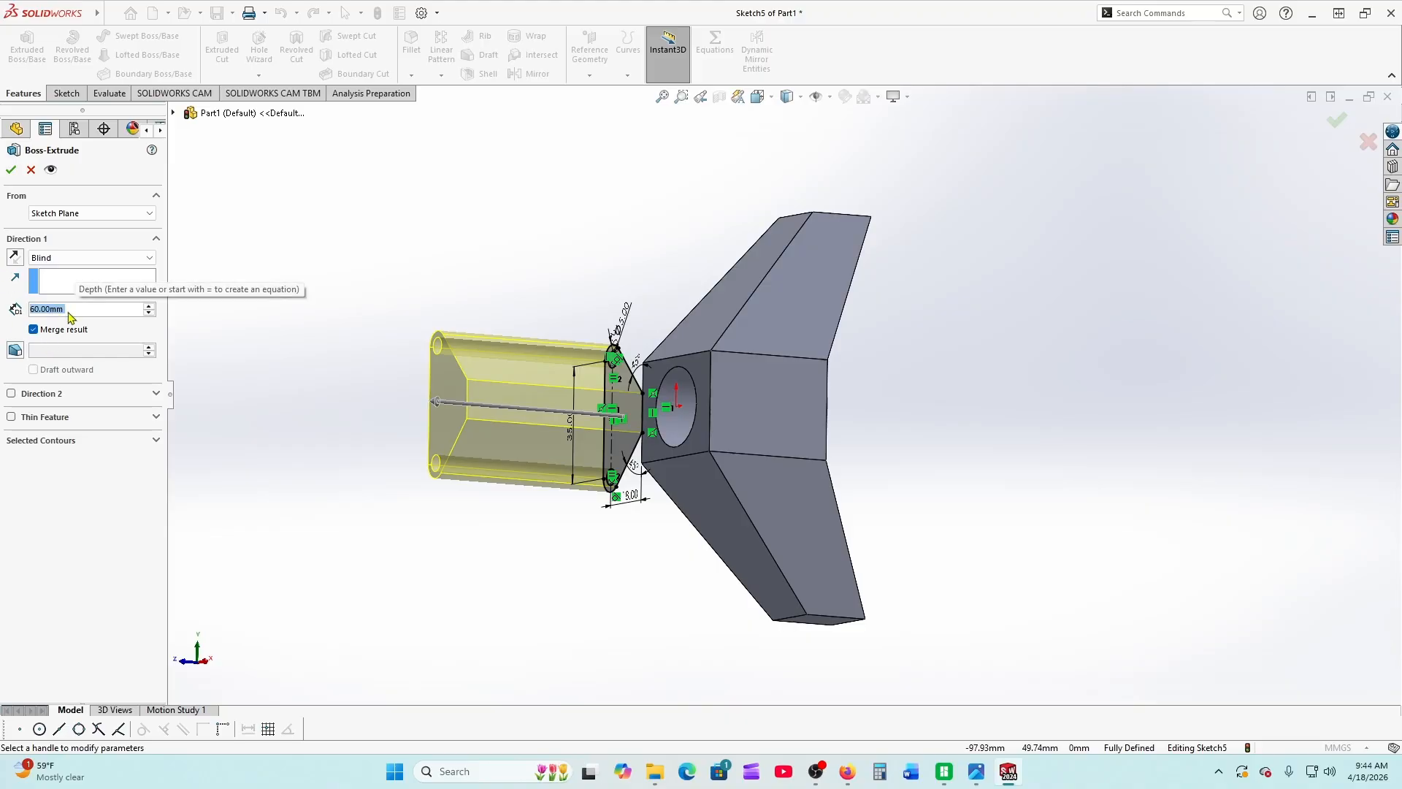
{"action": "type", "text": "10"}
{"action": "key", "text": "Return"}
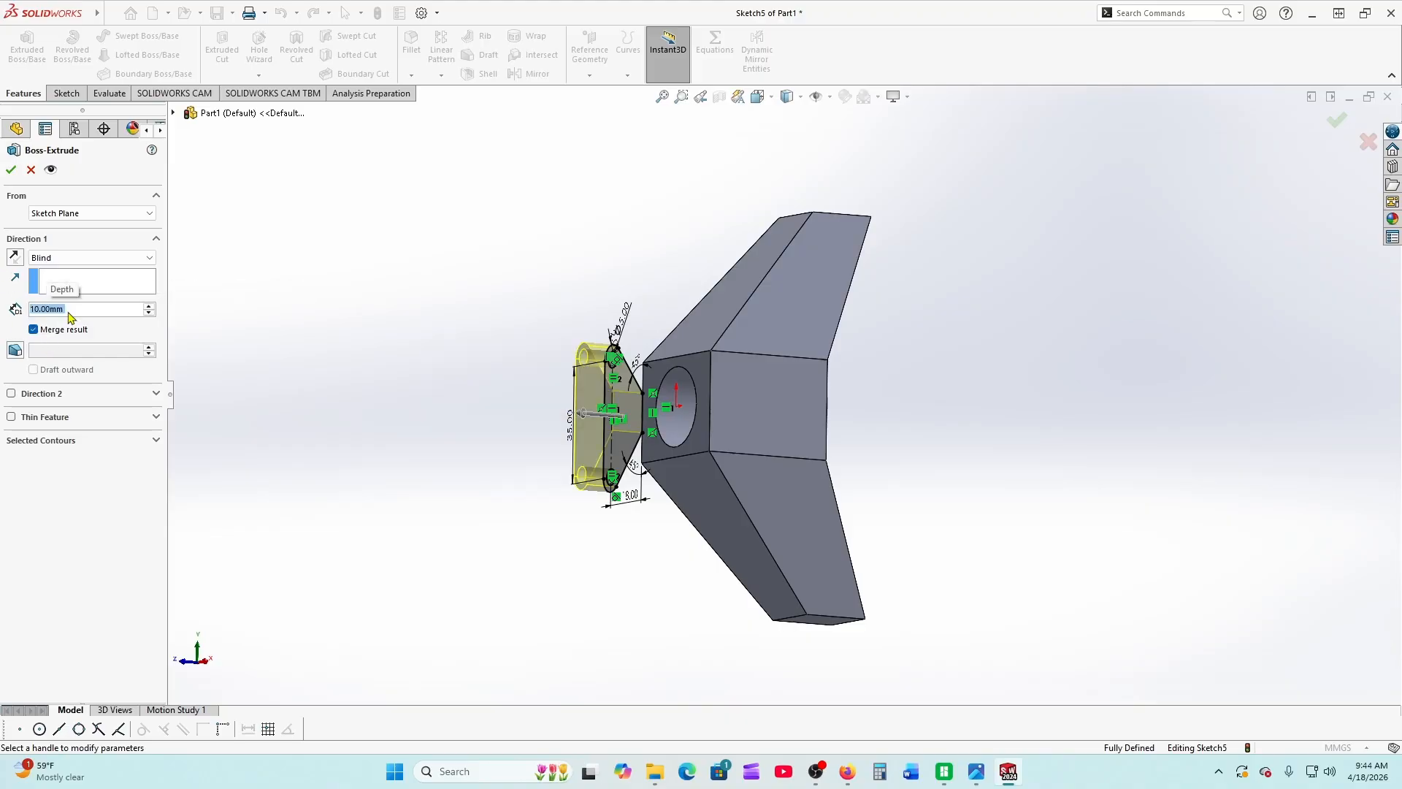
{"action": "left_click", "coordinate": [15, 257]}
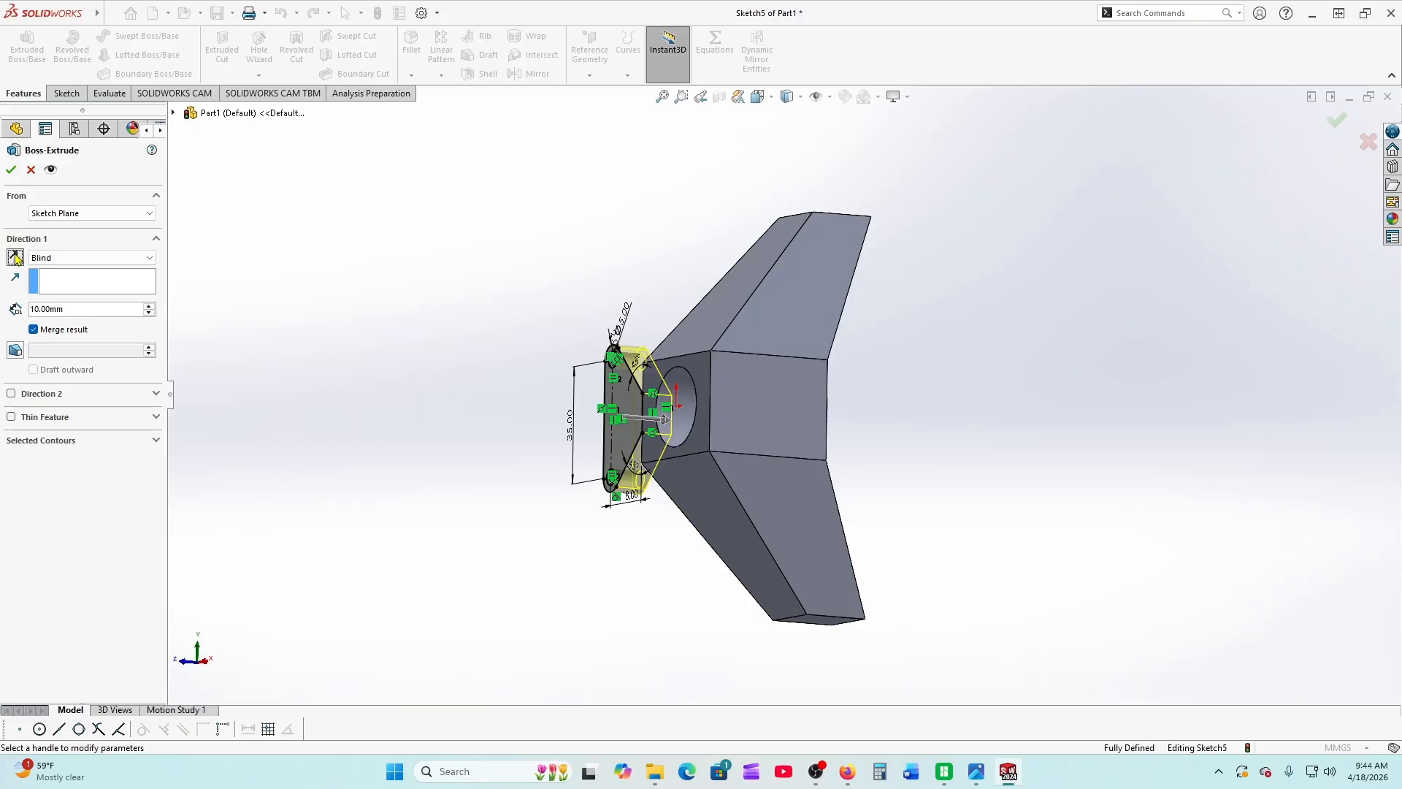
{"action": "left_click", "coordinate": [11, 171]}
{"action": "middle_click_drag", "start_coordinate": [427, 434], "coordinate": [519, 473]}
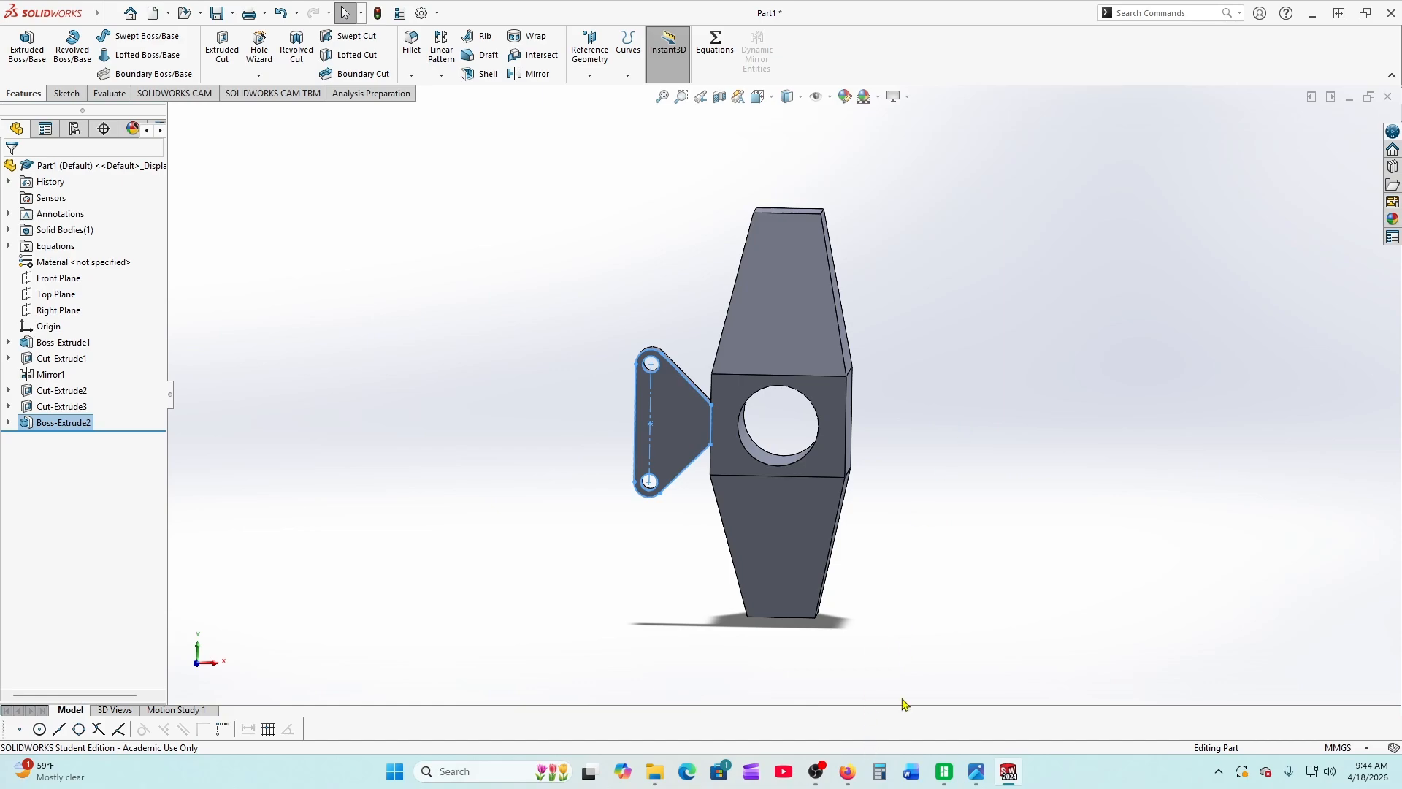
Start a sketch on the small square end face of the upper arm, and check the peg's circle in the PDF drawing
{"action": "mouse_move", "coordinate": [944, 771]}
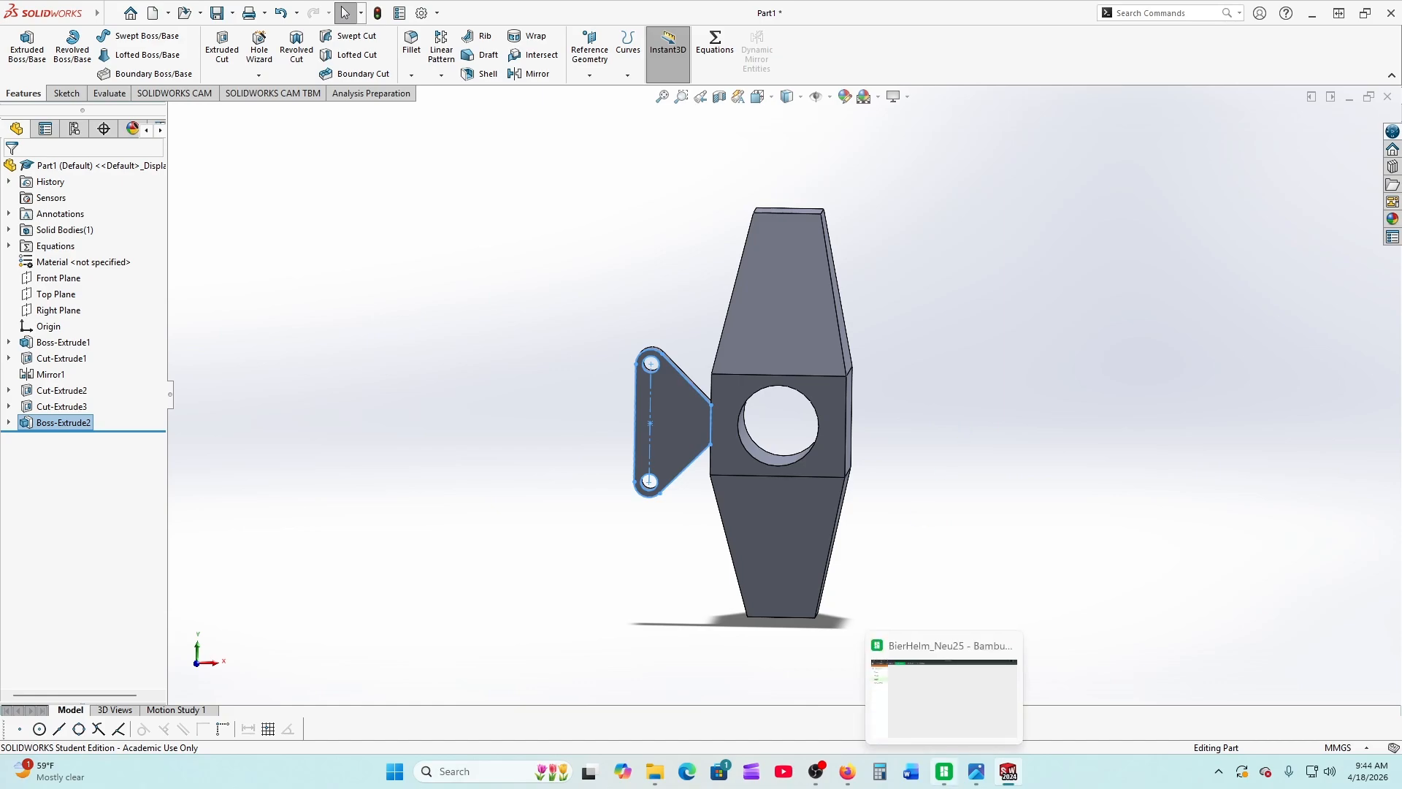
{"action": "mouse_move", "coordinate": [707, 682]}
{"action": "middle_mouse_down"}
{"action": "mouse_move", "coordinate": [695, 463]}
{"action": "mouse_move", "coordinate": [686, 683]}
{"action": "middle_mouse_up"}
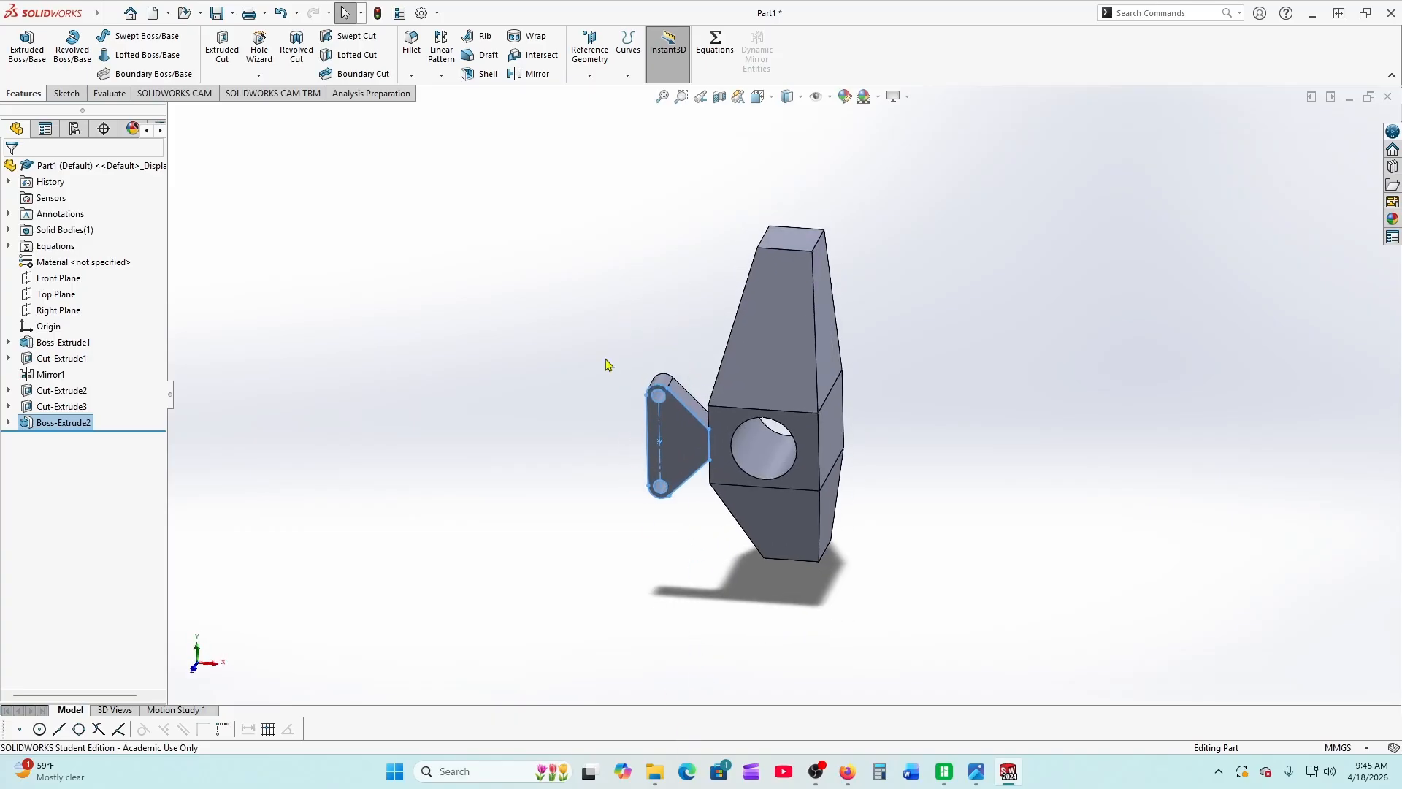
{"action": "middle_click_drag", "start_coordinate": [579, 258], "coordinate": [529, 410]}
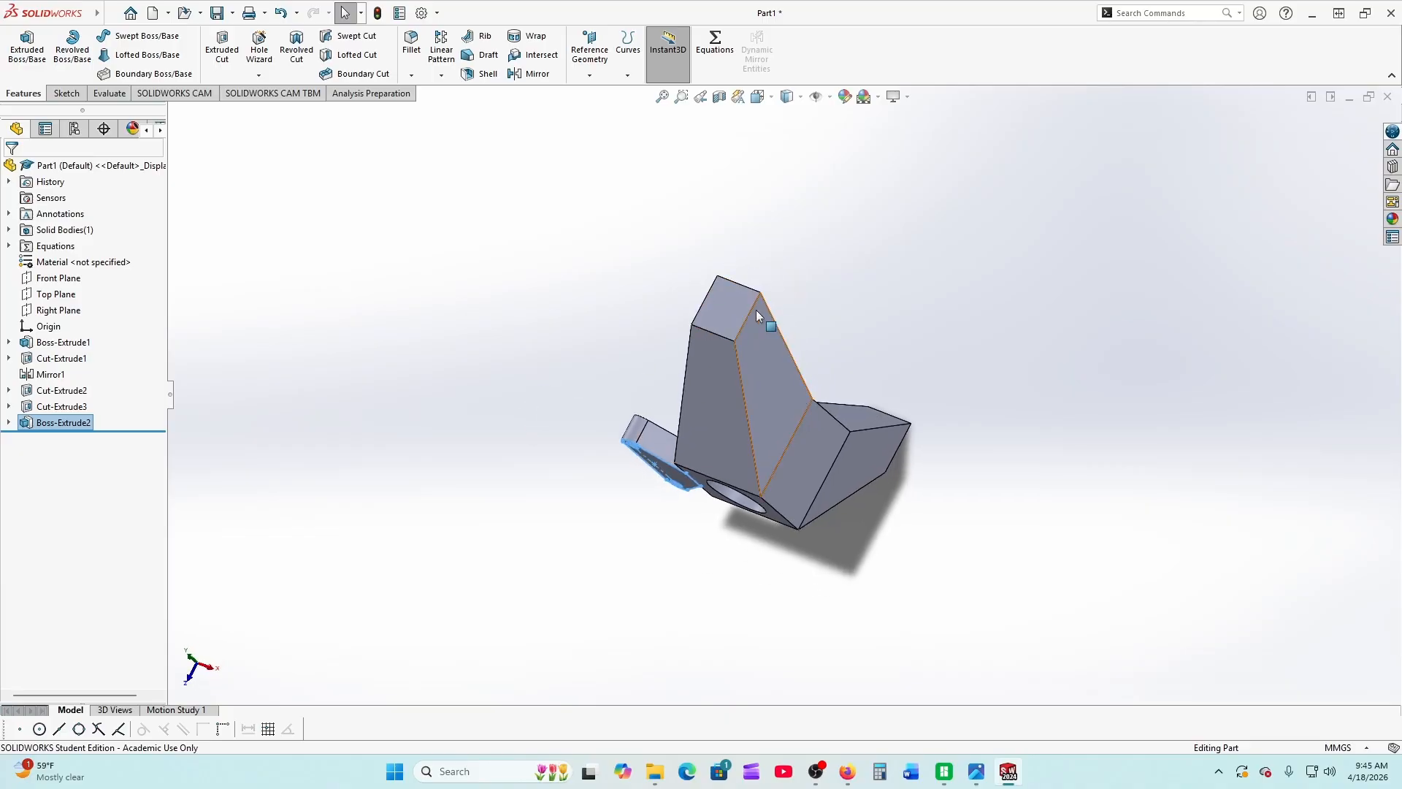
{"action": "left_click", "coordinate": [712, 312]}
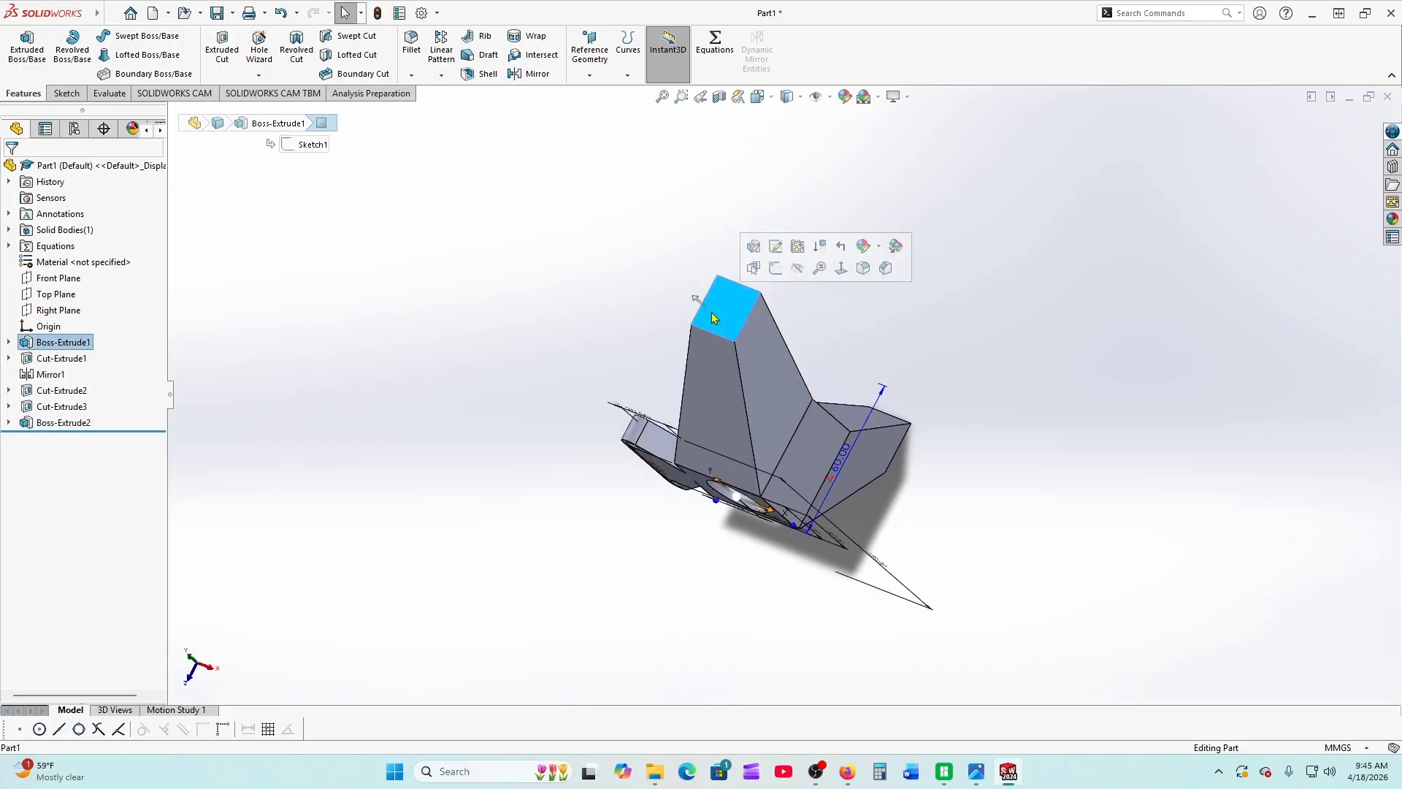
{"action": "left_click", "coordinate": [777, 271]}
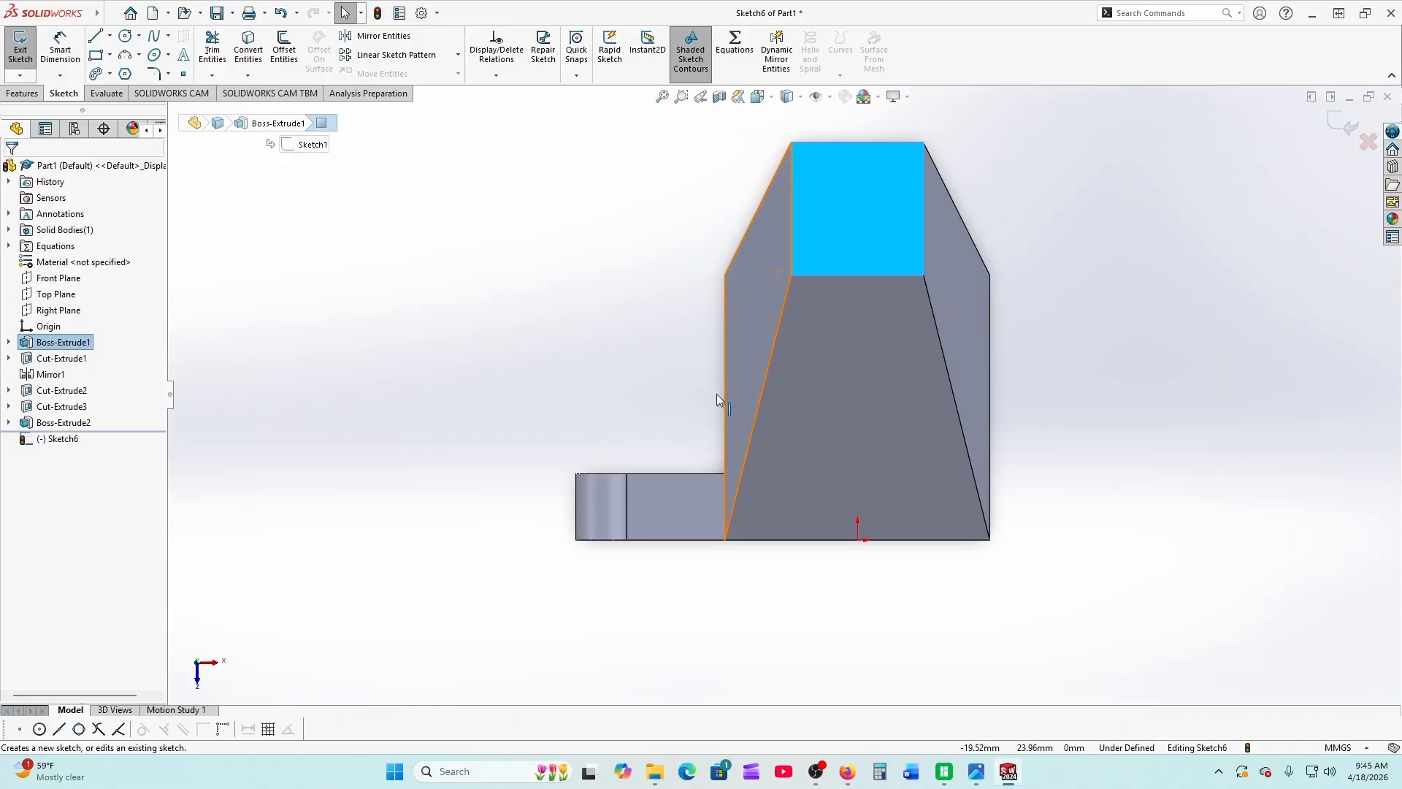
{"action": "left_click", "coordinate": [846, 771]}
{"action": "scroll", "coordinate": [887, 456], "scroll_direction": "up", "scroll_amount": 4}
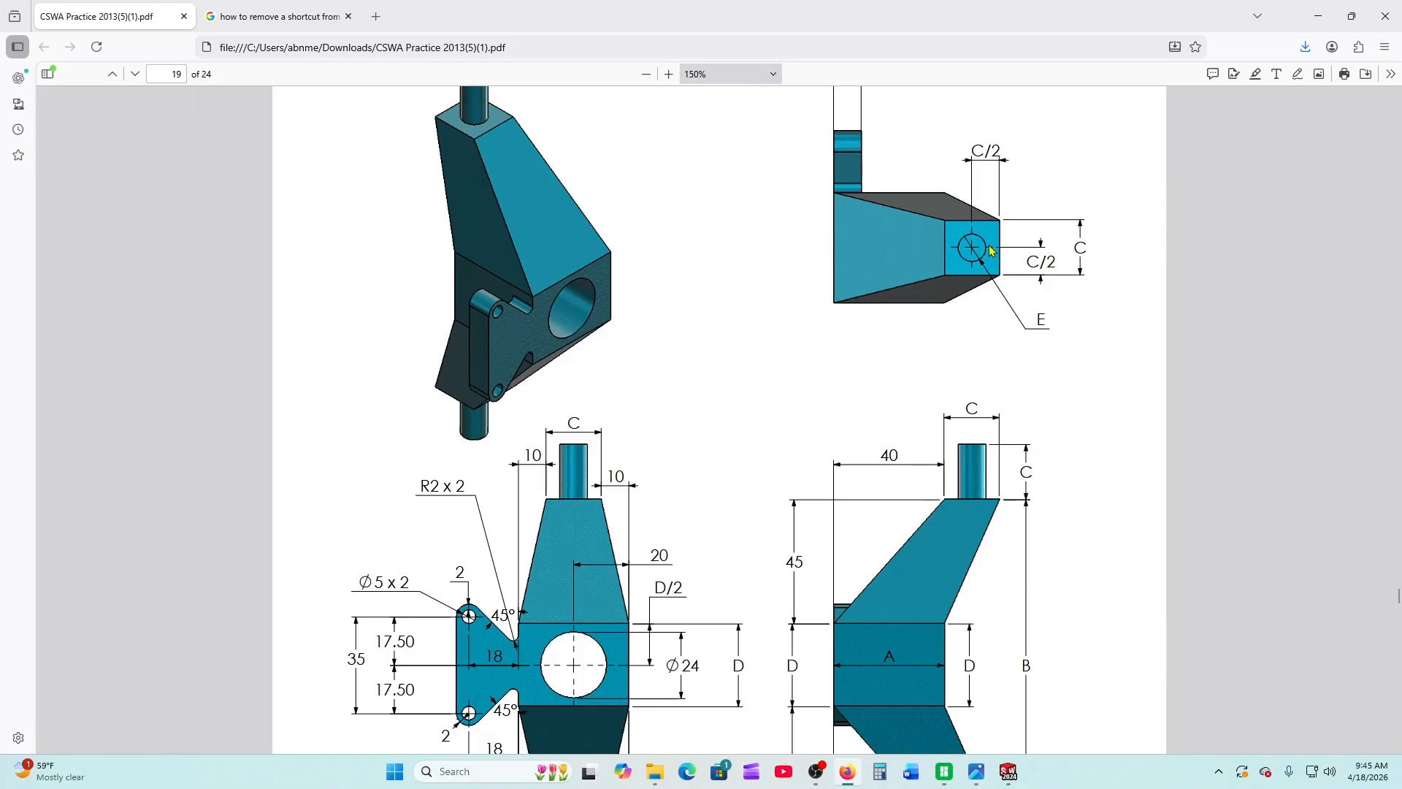
{"action": "left_click", "coordinate": [1009, 771]}
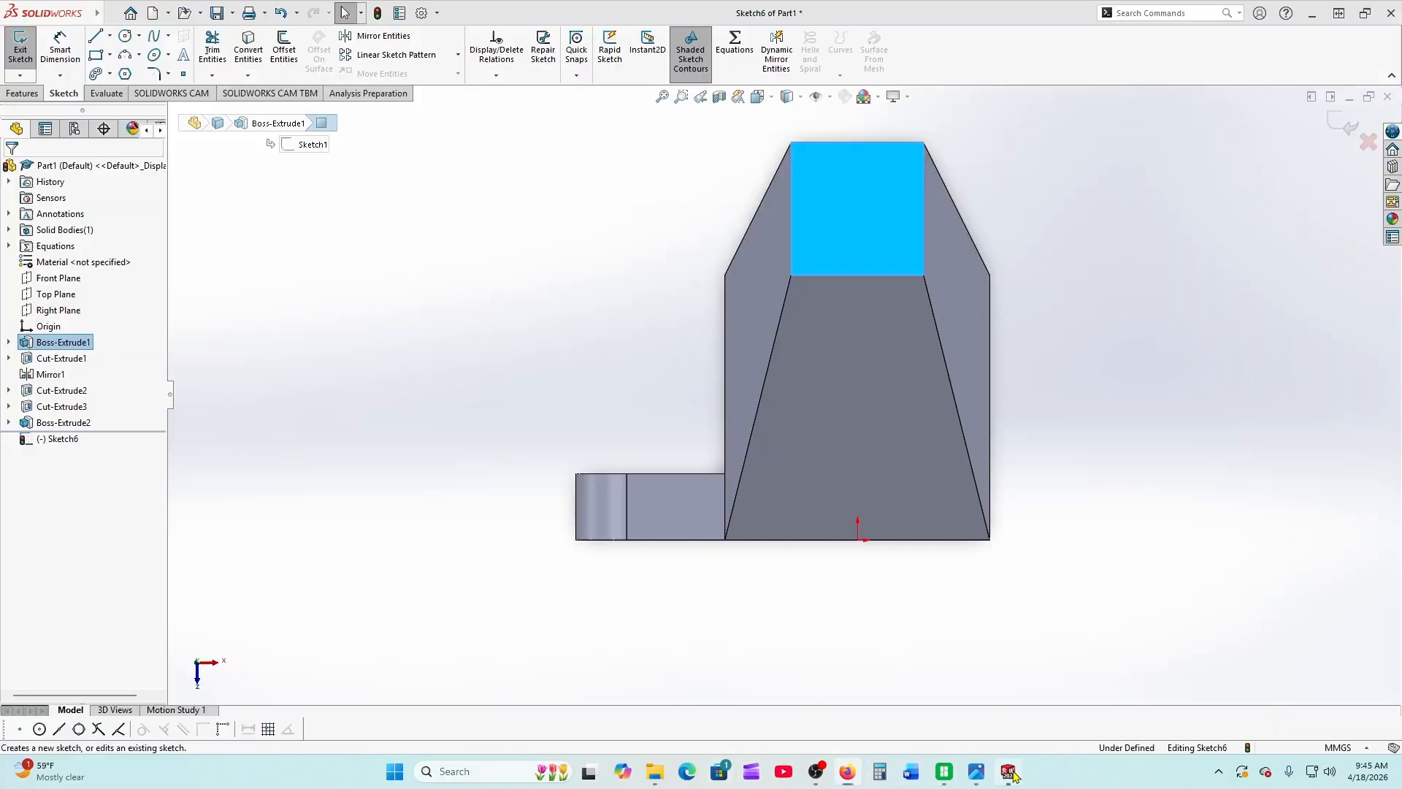
Sketch a circle about 10 mm in diameter inside the square end face, slightly off its centre
{"action": "left_click", "coordinate": [125, 35]}
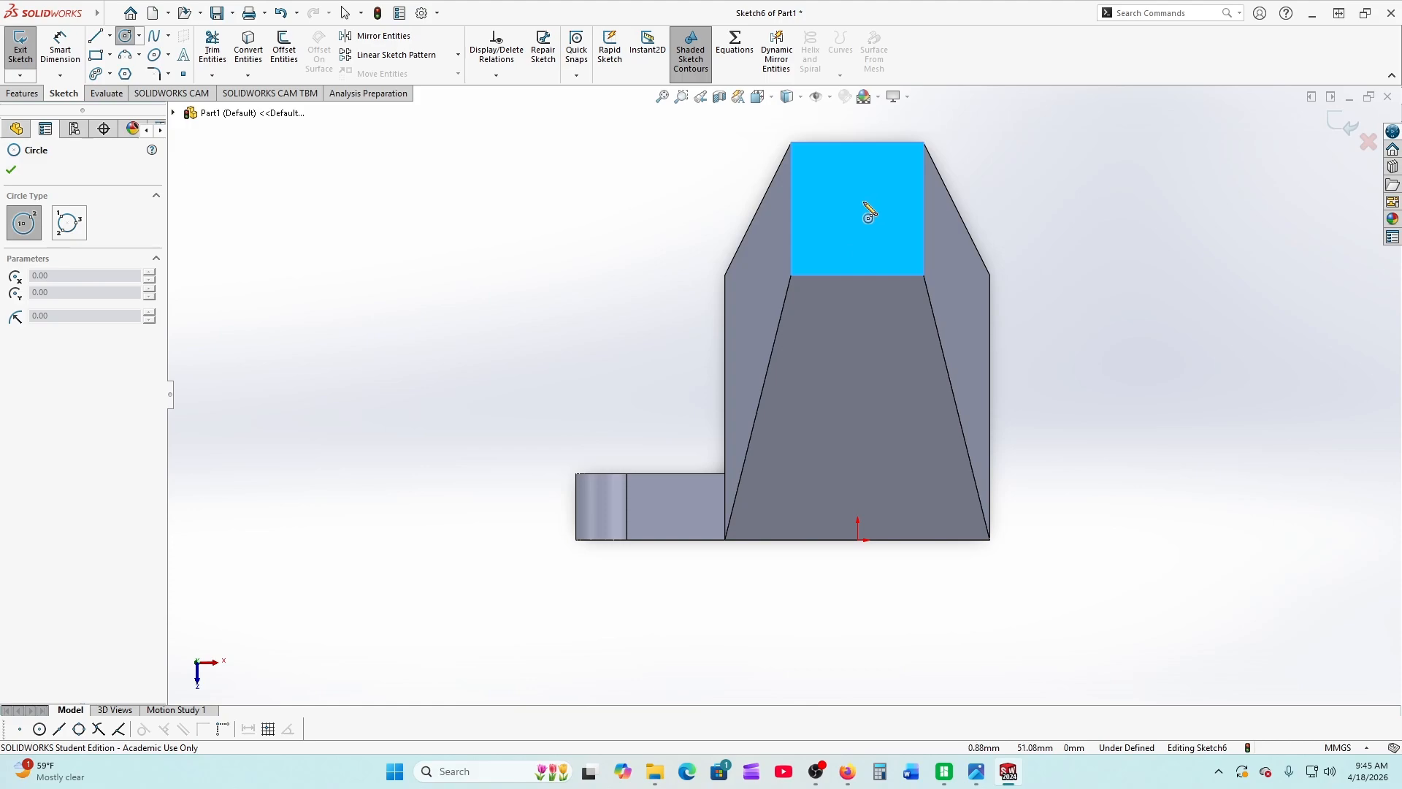
{"action": "left_click", "coordinate": [843, 204]}
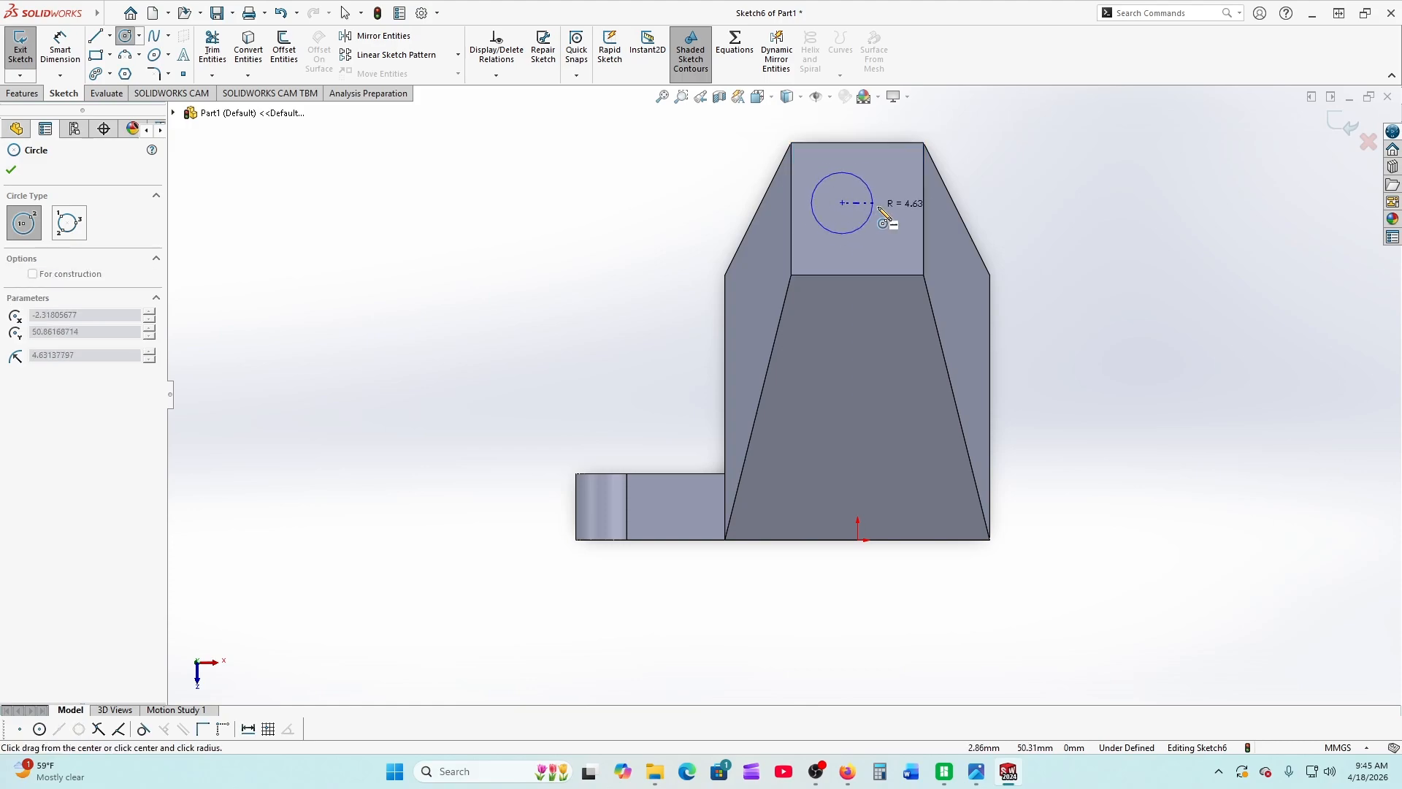
{"action": "left_click", "coordinate": [876, 206]}
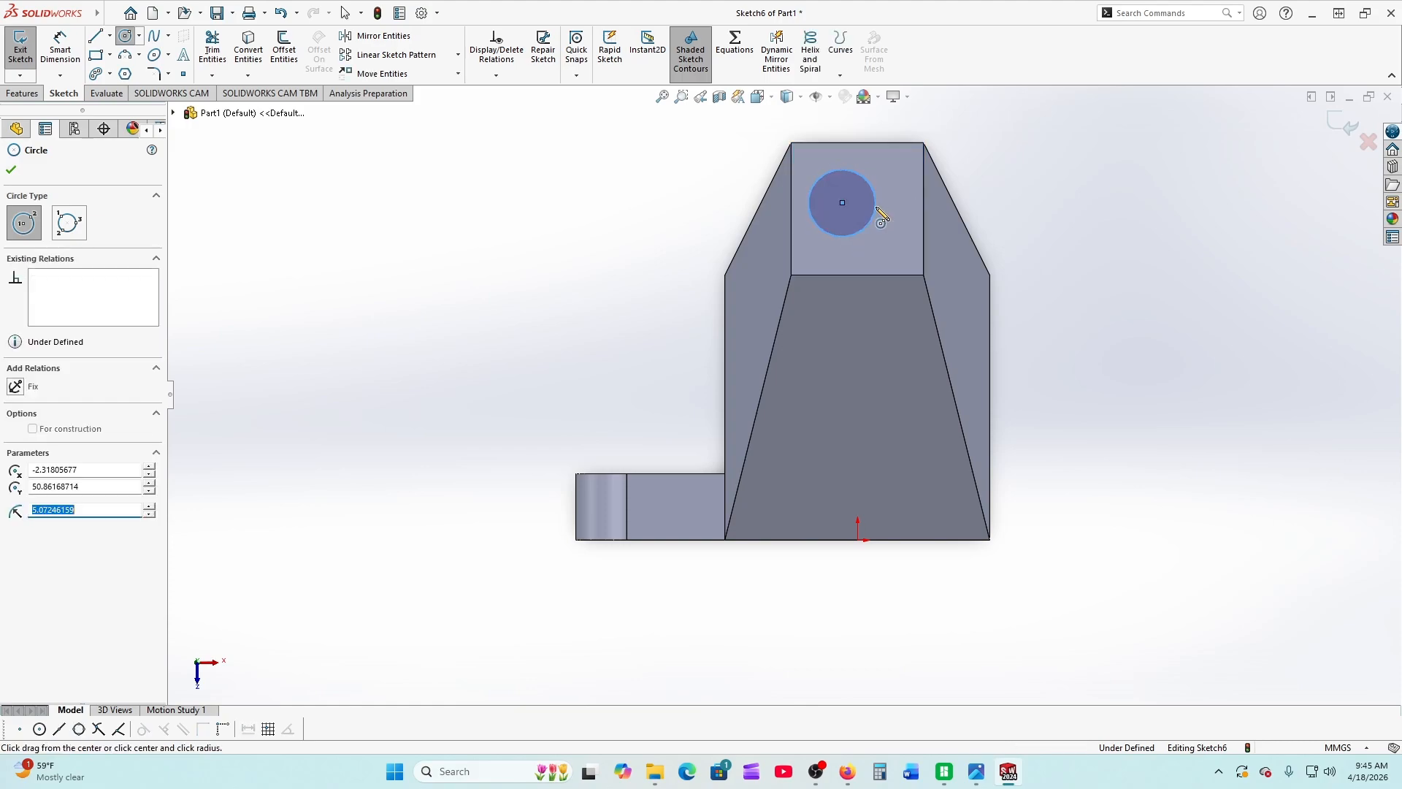
{"action": "left_click", "coordinate": [14, 171]}
Dimension the circle's diameter as a plain 10 mm, check the PDF callout, and delete that dimension
{"action": "left_click", "coordinate": [60, 50]}
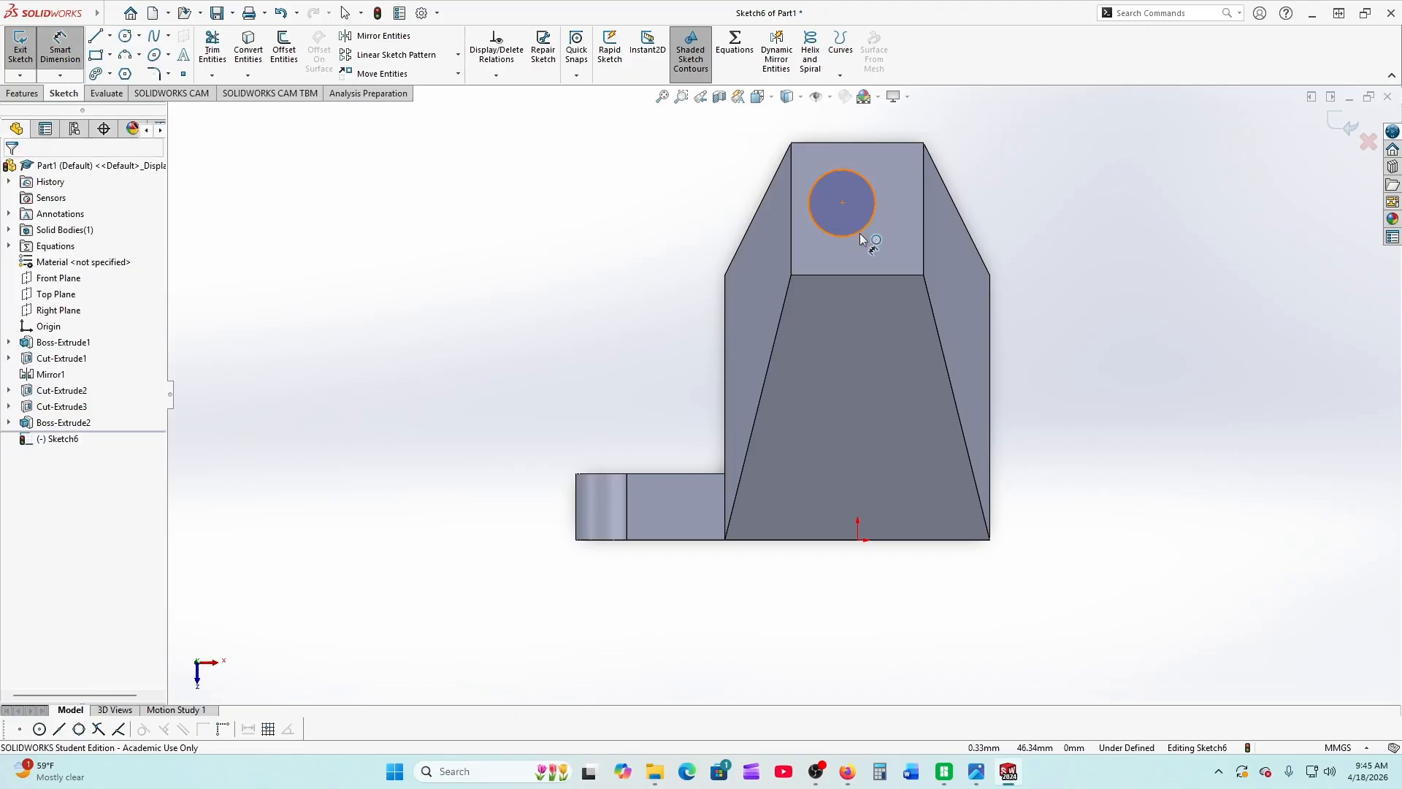
{"action": "left_click", "coordinate": [860, 237]}
{"action": "left_click", "coordinate": [1023, 226]}
{"action": "type", "text": "10"}
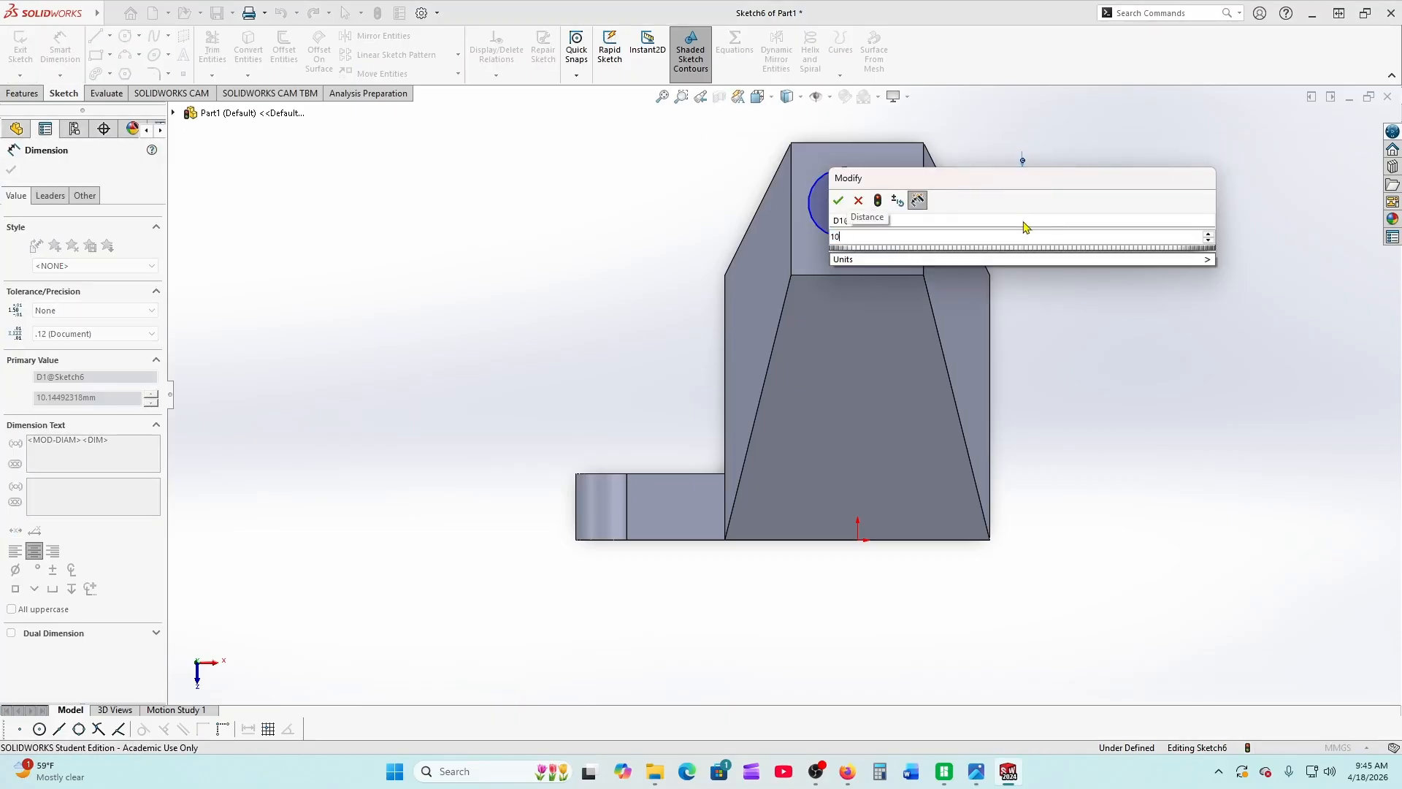
{"action": "key", "text": "Return"}
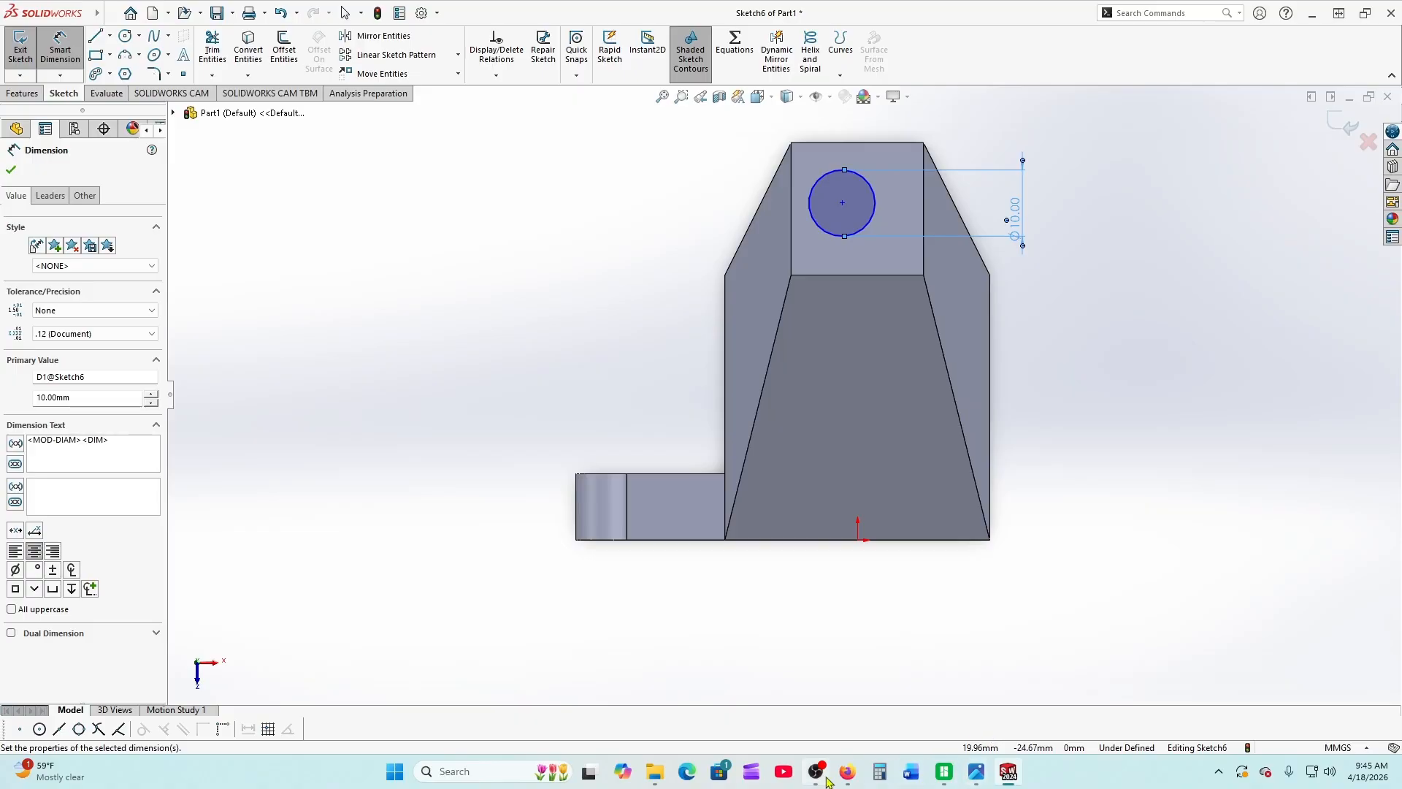
{"action": "left_click", "coordinate": [847, 774]}
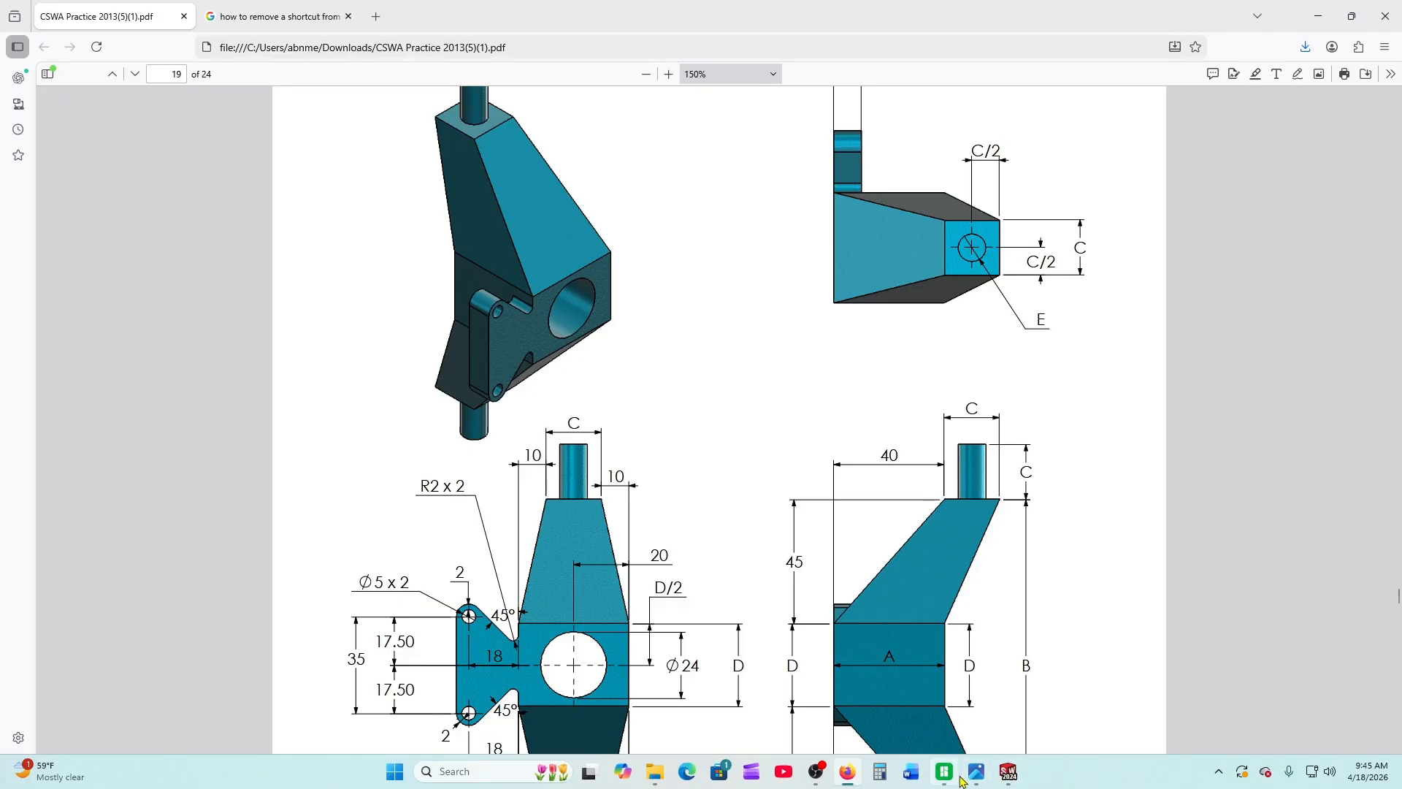
{"action": "mouse_move", "coordinate": [960, 780]}
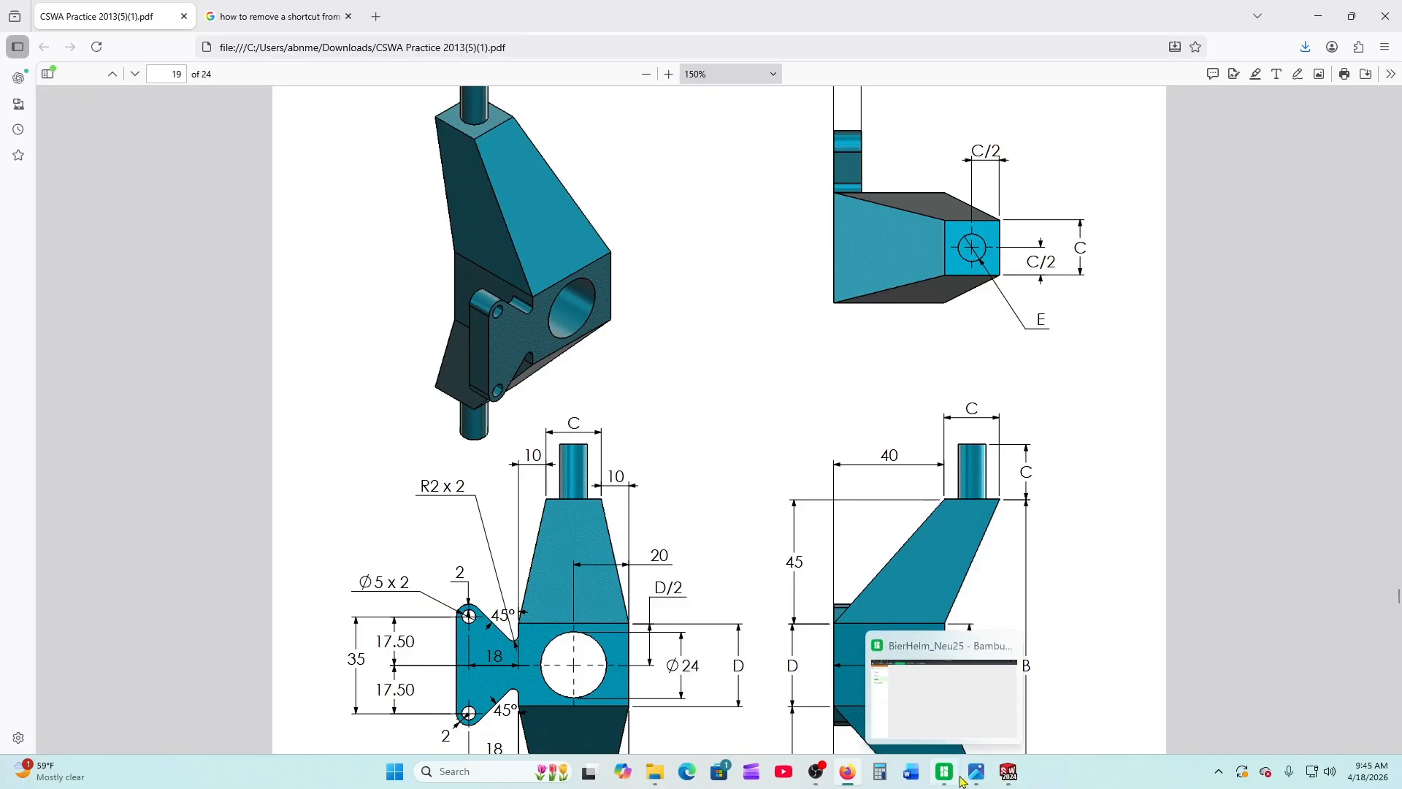
{"action": "left_click", "coordinate": [1009, 773]}
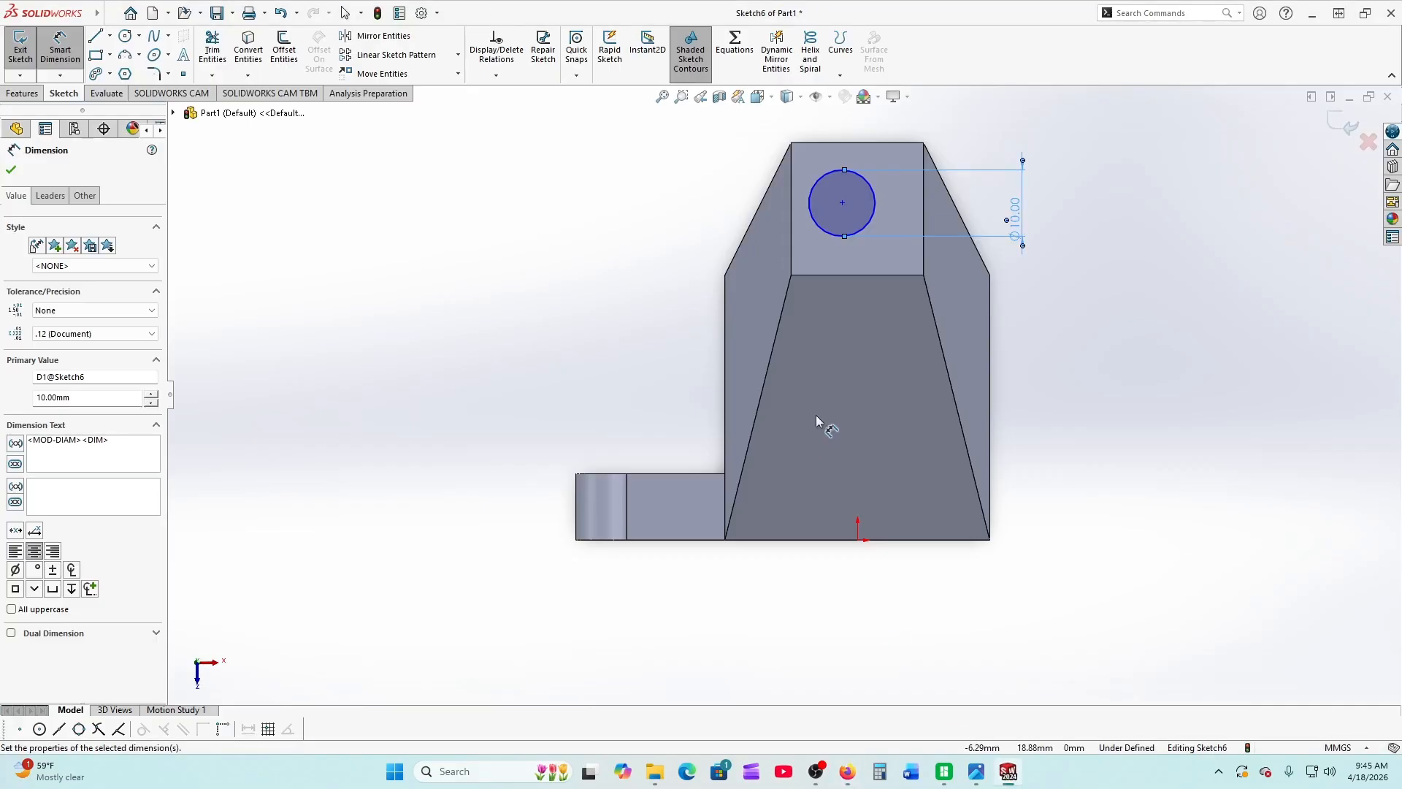
{"action": "left_click", "coordinate": [11, 170]}
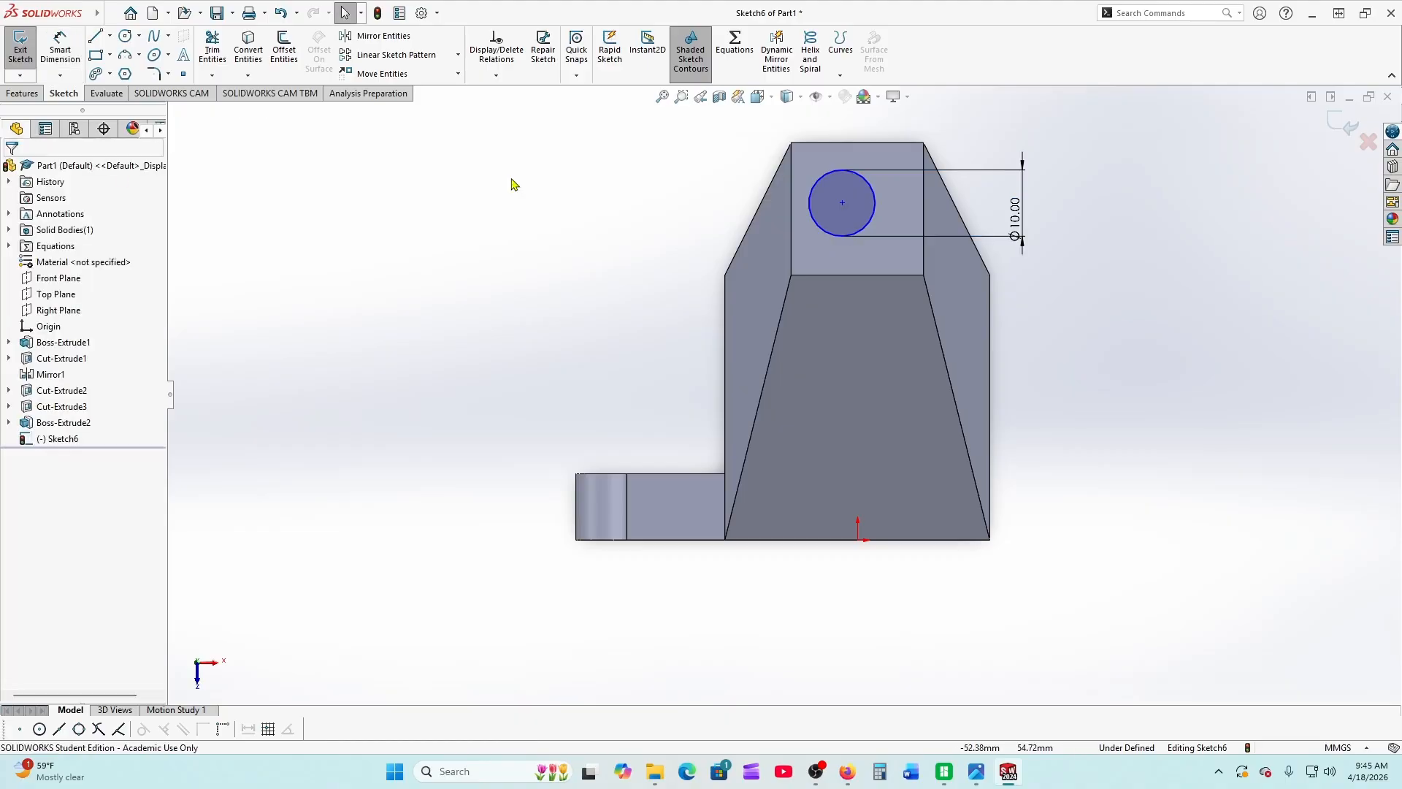
{"action": "left_click", "coordinate": [1030, 237]}
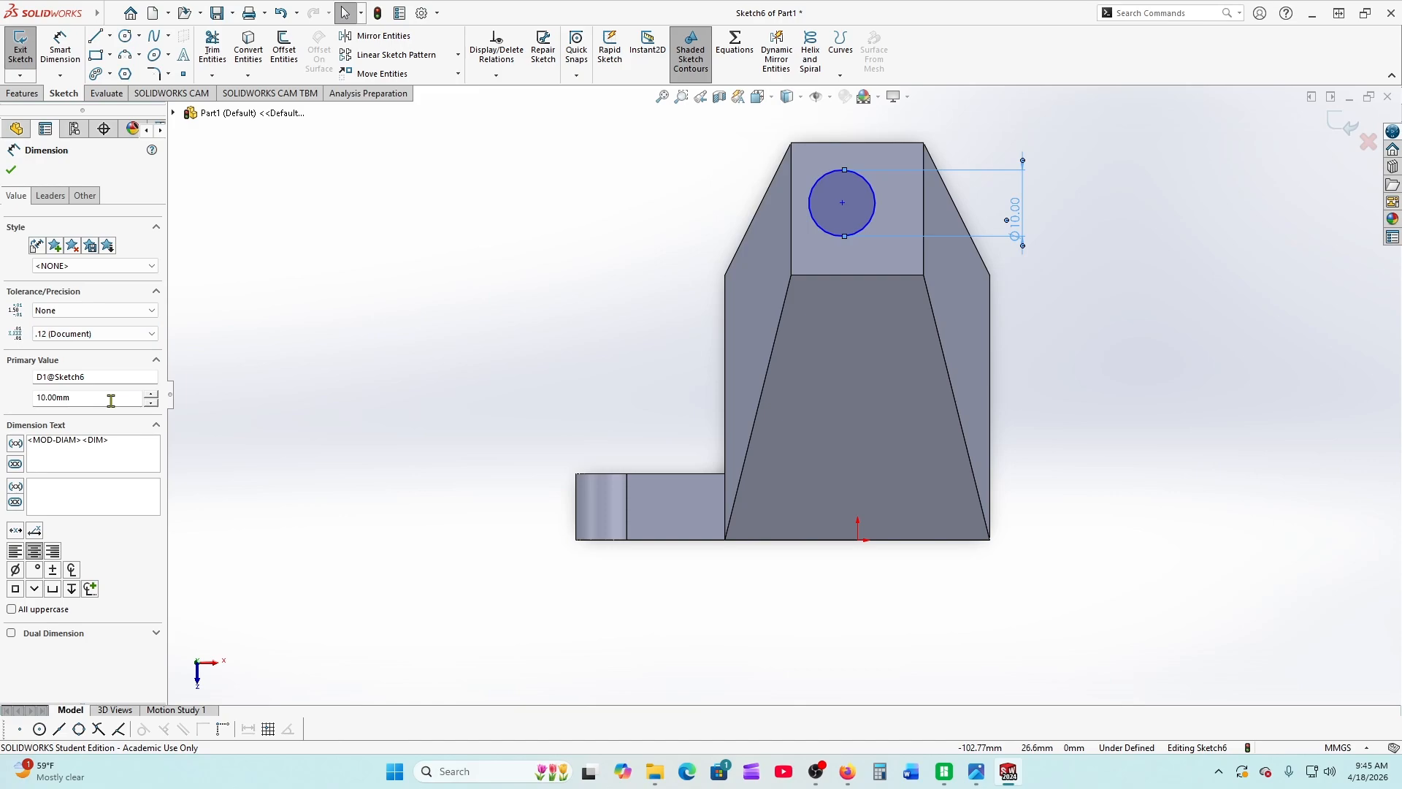
{"action": "key", "text": "Delete"}
Try linking the circle's diameter to global variable C, and delete that dimension
{"action": "left_click", "coordinate": [68, 53]}
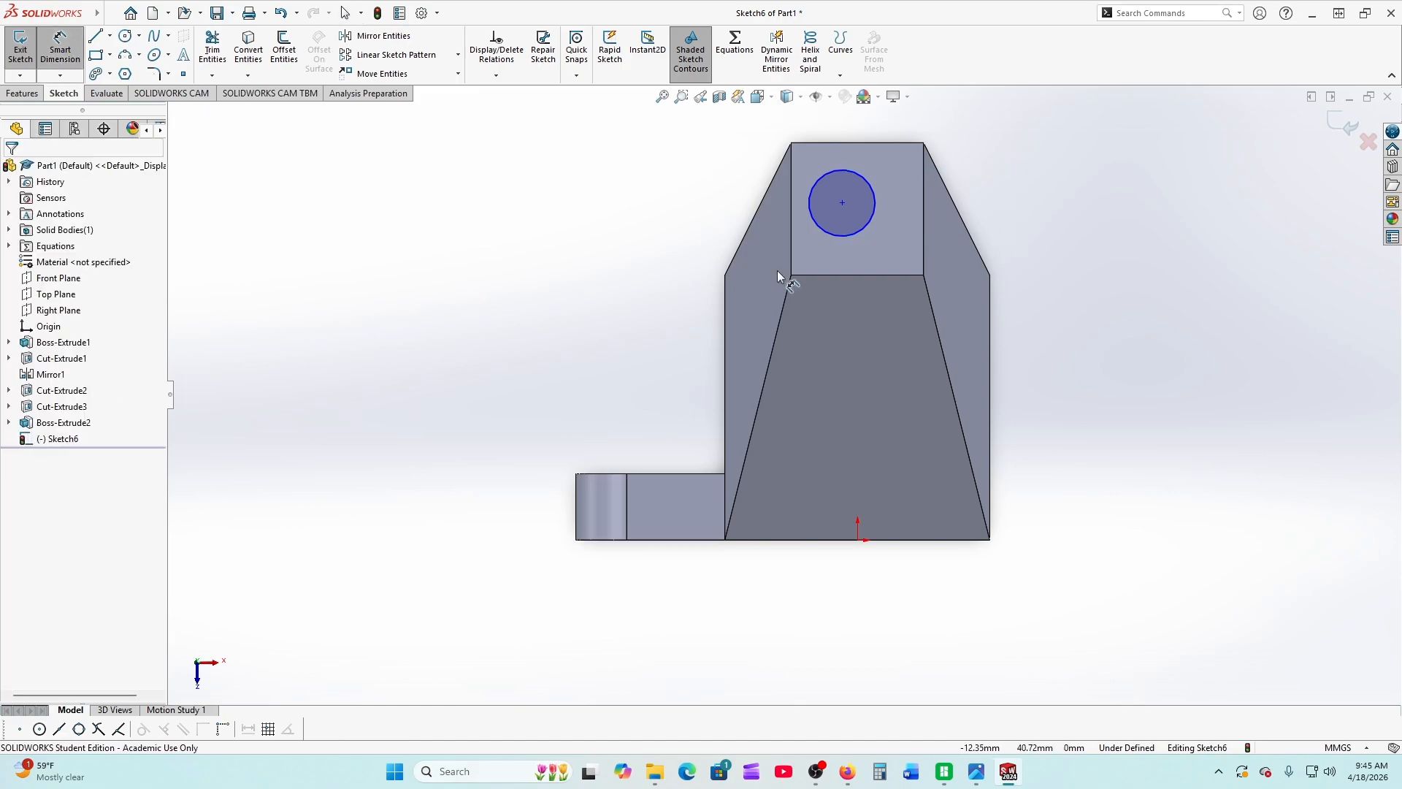
{"action": "left_click", "coordinate": [856, 231]}
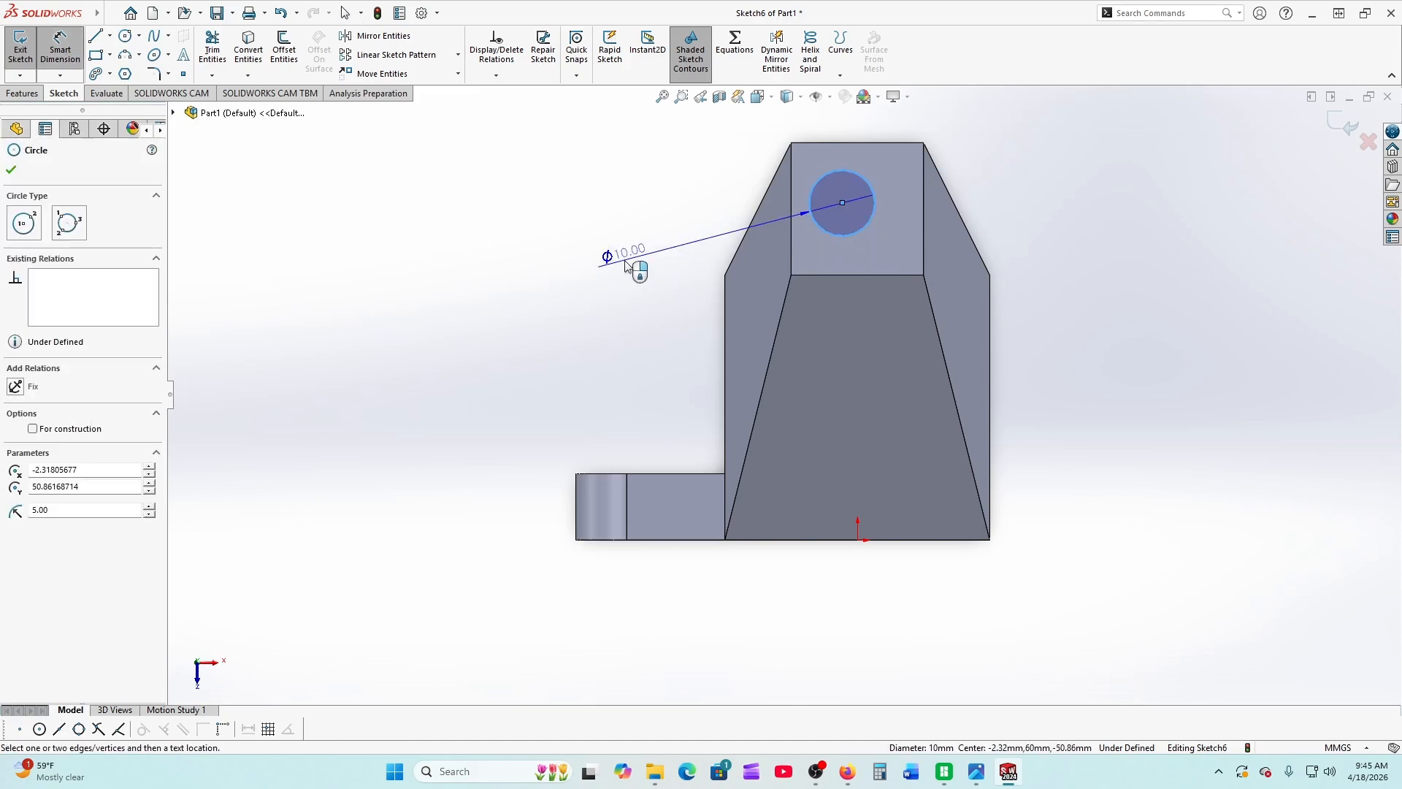
{"action": "left_click", "coordinate": [626, 265]}
{"action": "type", "text": "="}
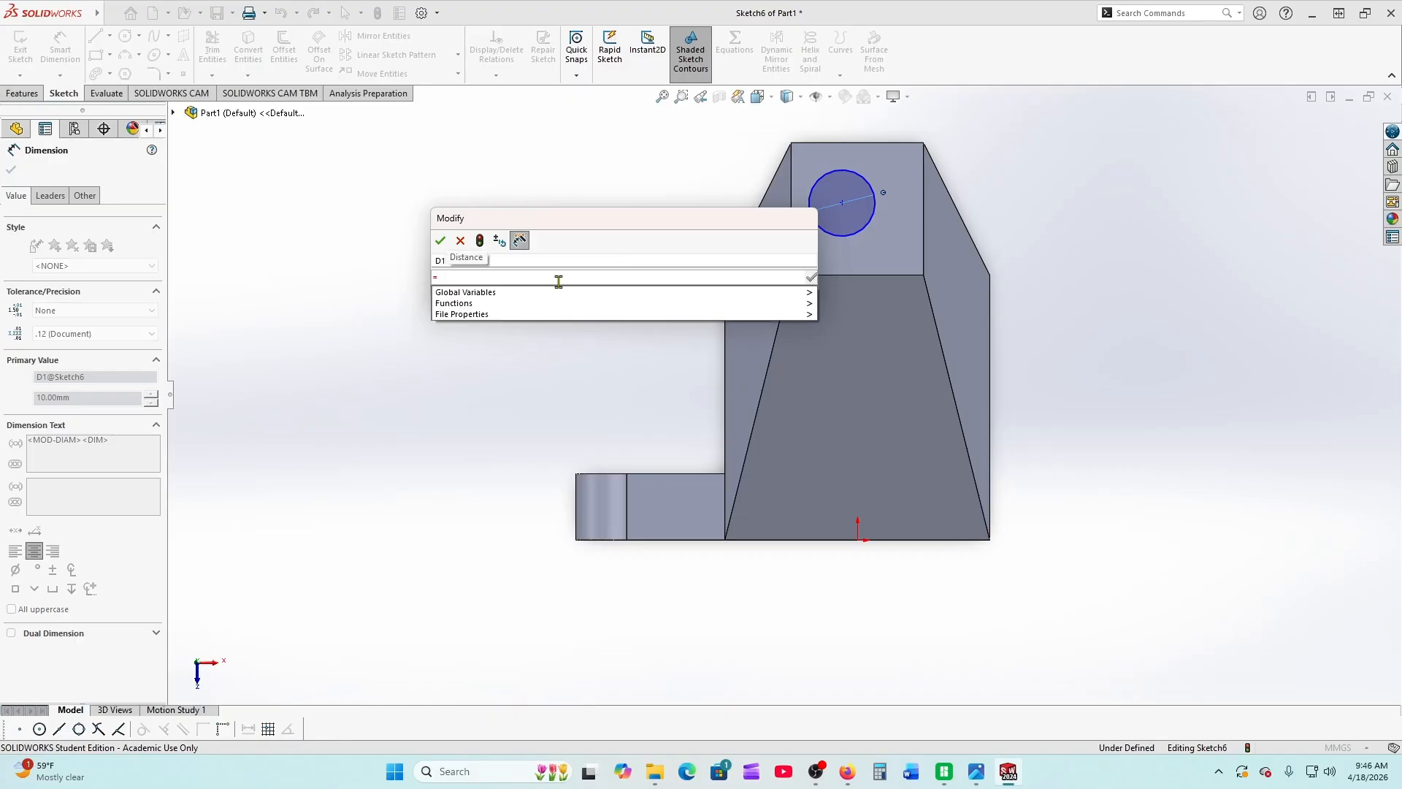
{"action": "mouse_move", "coordinate": [730, 291]}
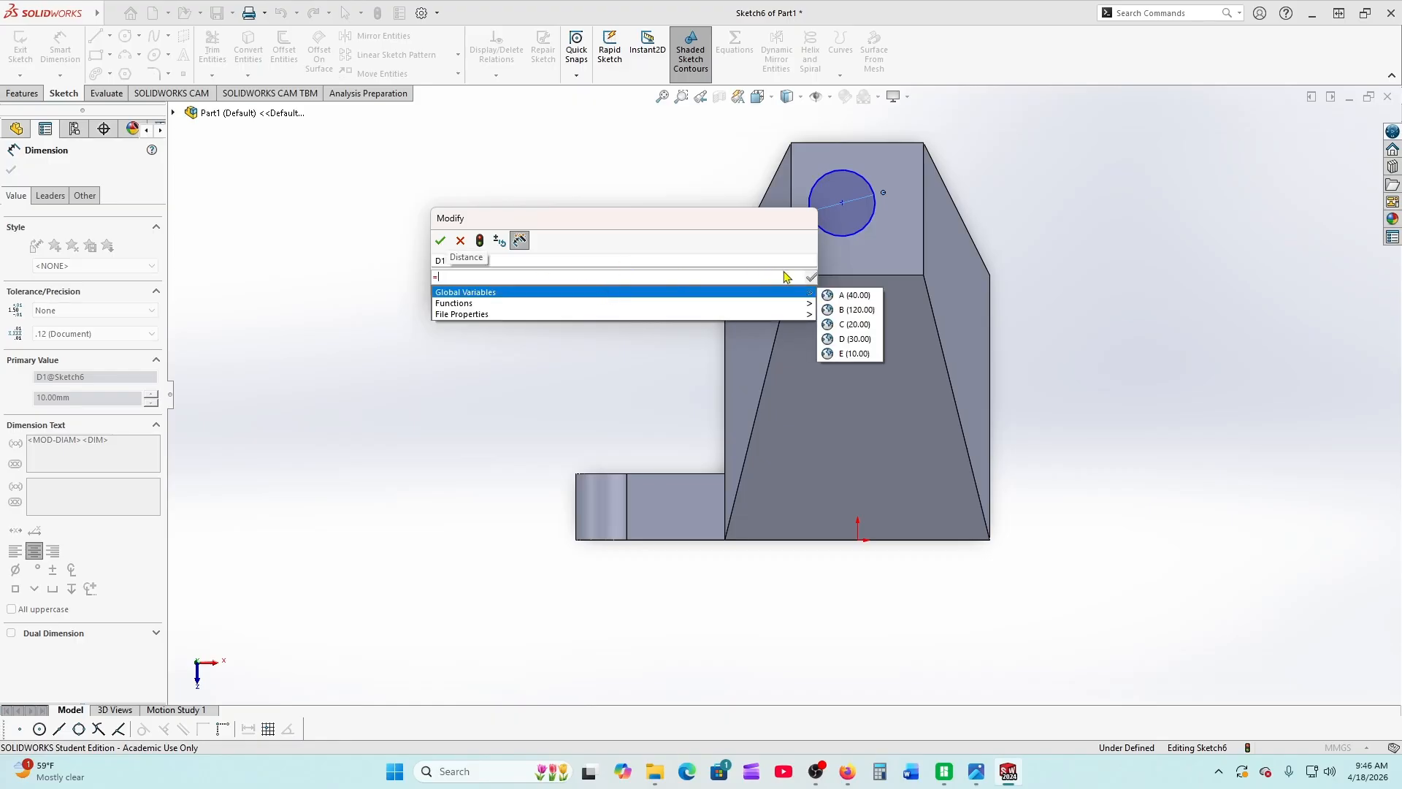
{"action": "left_click", "coordinate": [855, 324]}
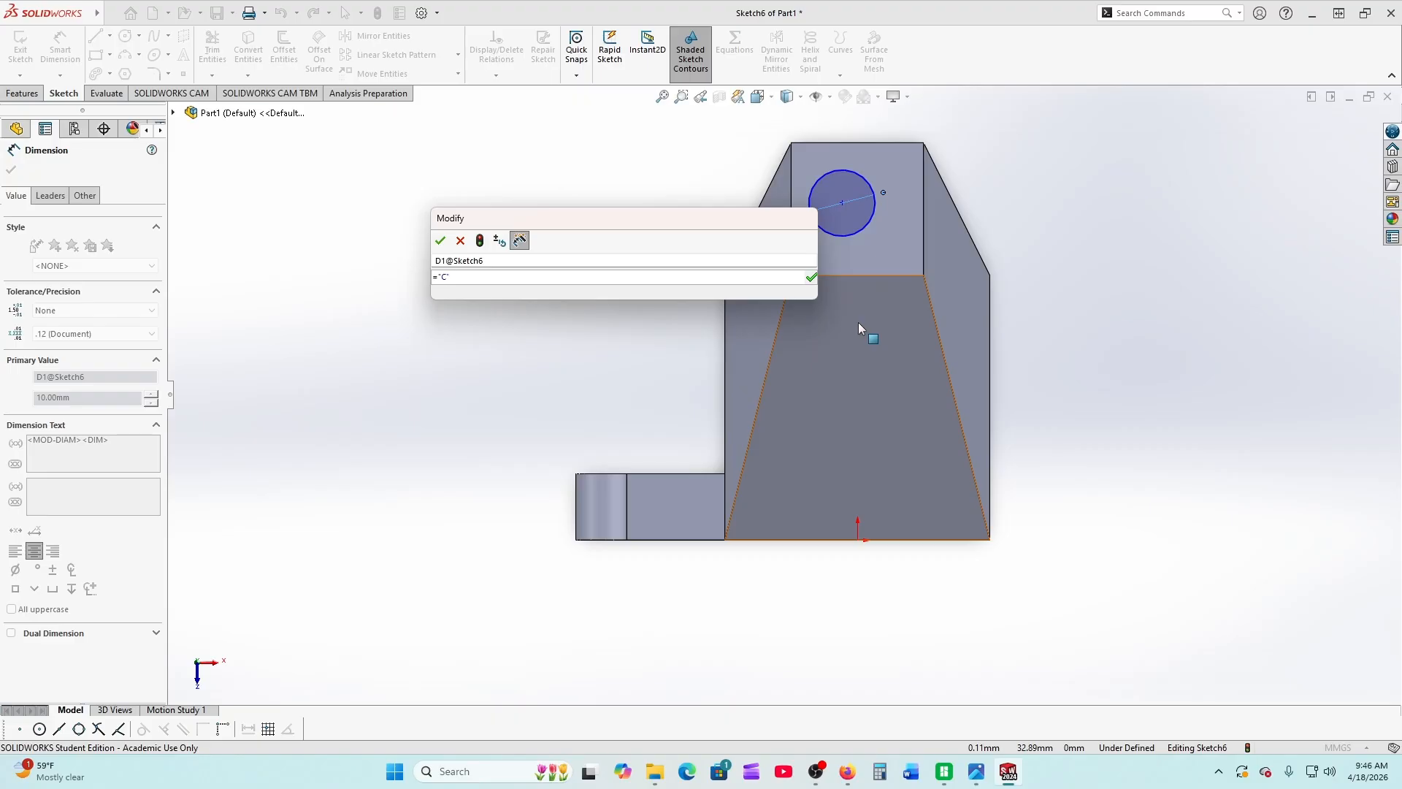
{"action": "left_click", "coordinate": [440, 241]}
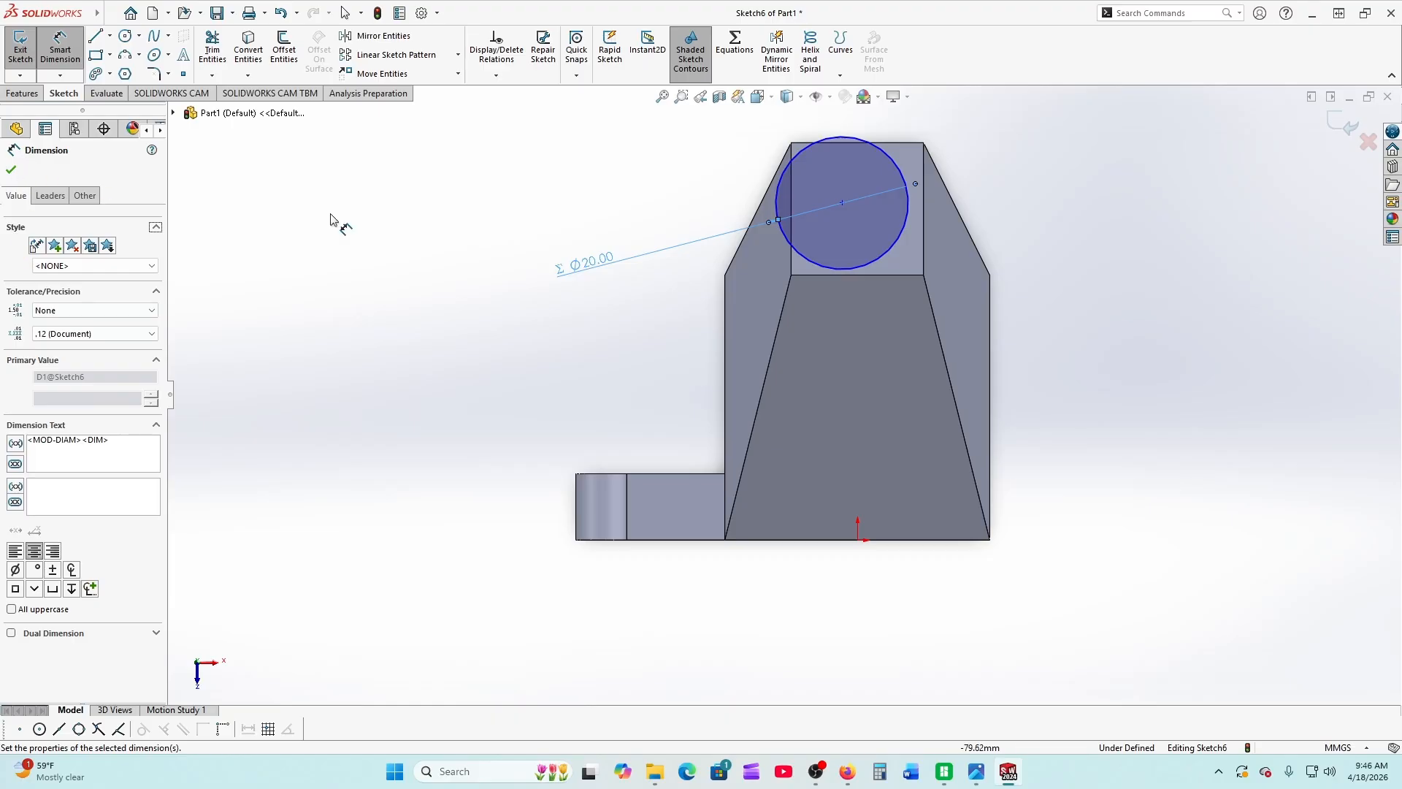
{"action": "left_click", "coordinate": [11, 169]}
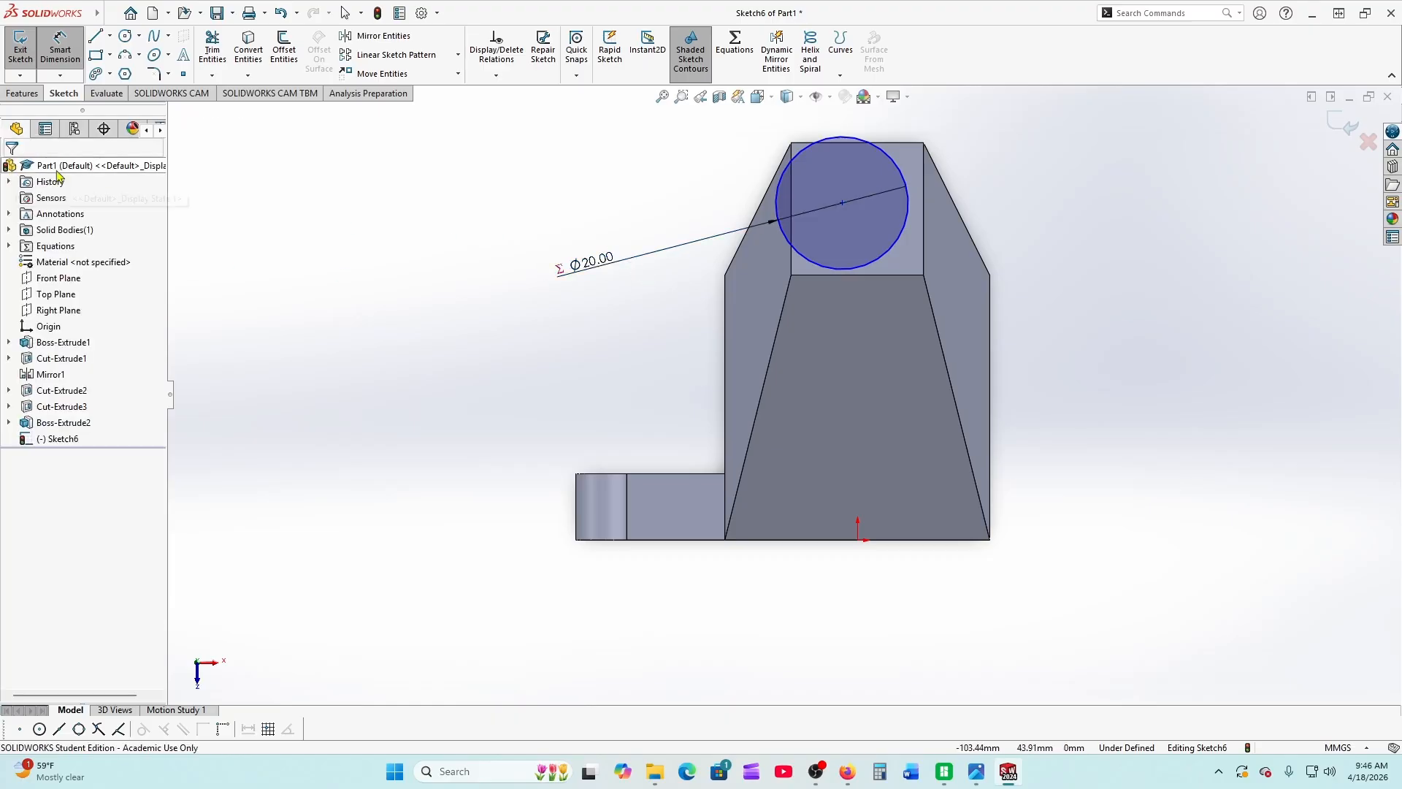
{"action": "left_click", "coordinate": [647, 261]}
{"action": "key", "text": "Delete"}
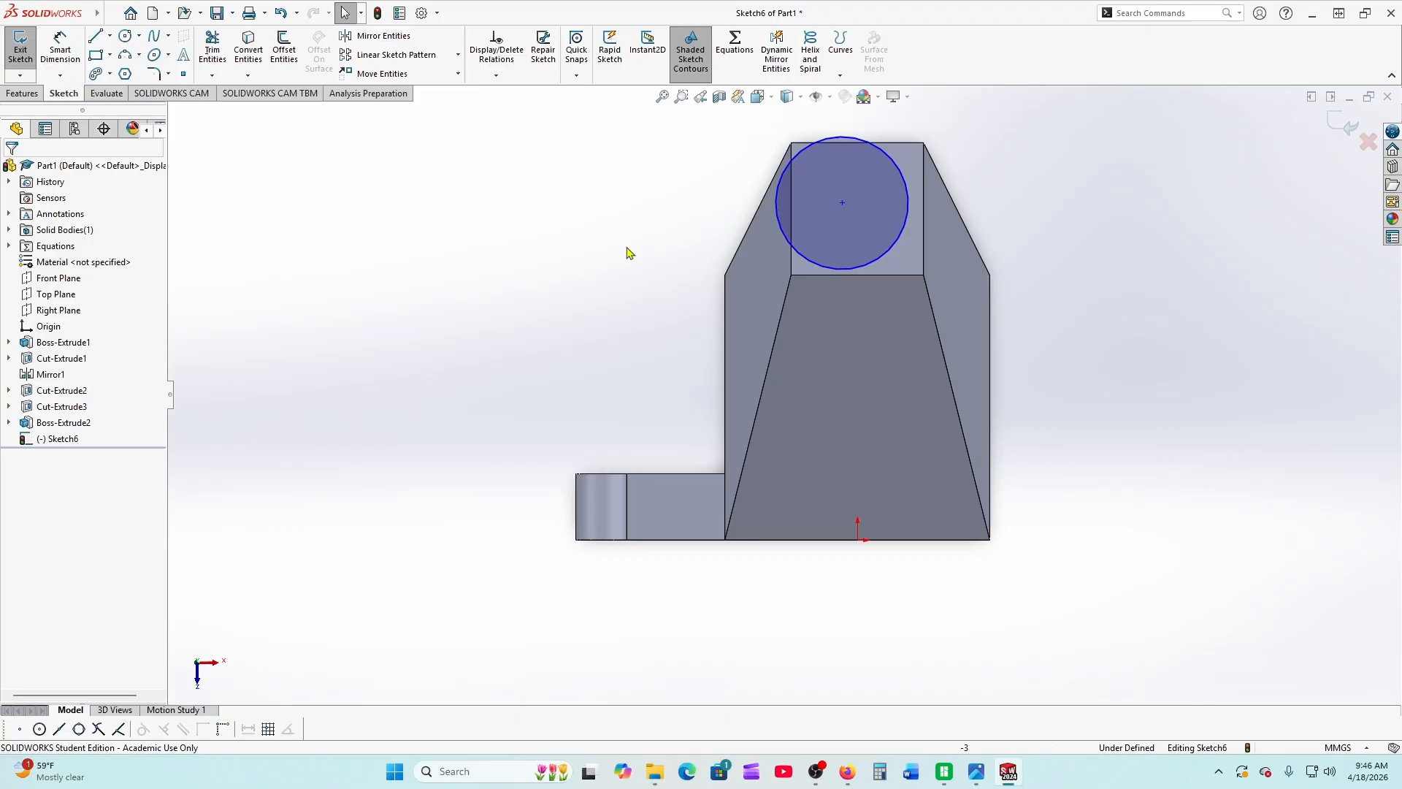
Dimension the circle's diameter and link it to global variable E
{"action": "left_click", "coordinate": [59, 58]}
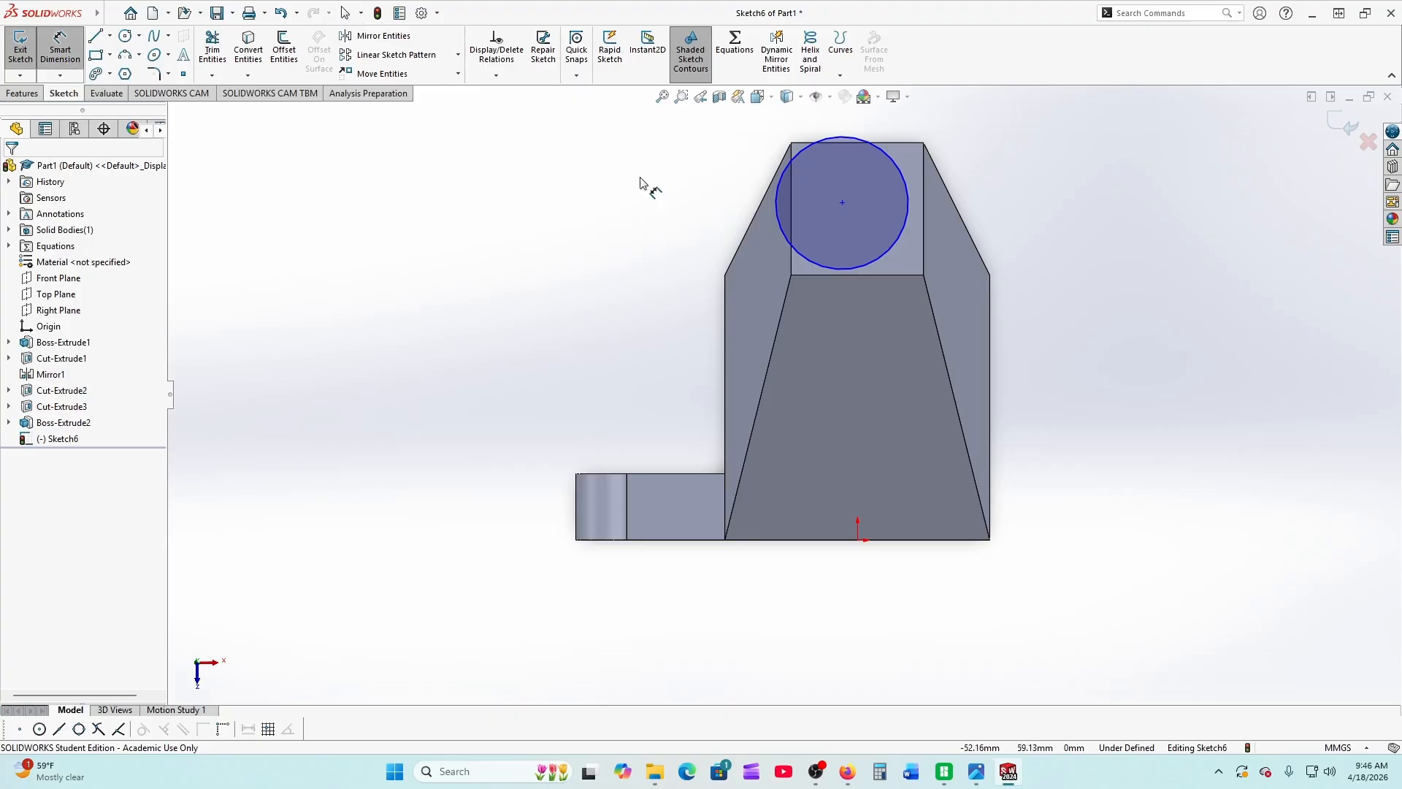
{"action": "left_click", "coordinate": [897, 246]}
{"action": "left_click", "coordinate": [626, 275]}
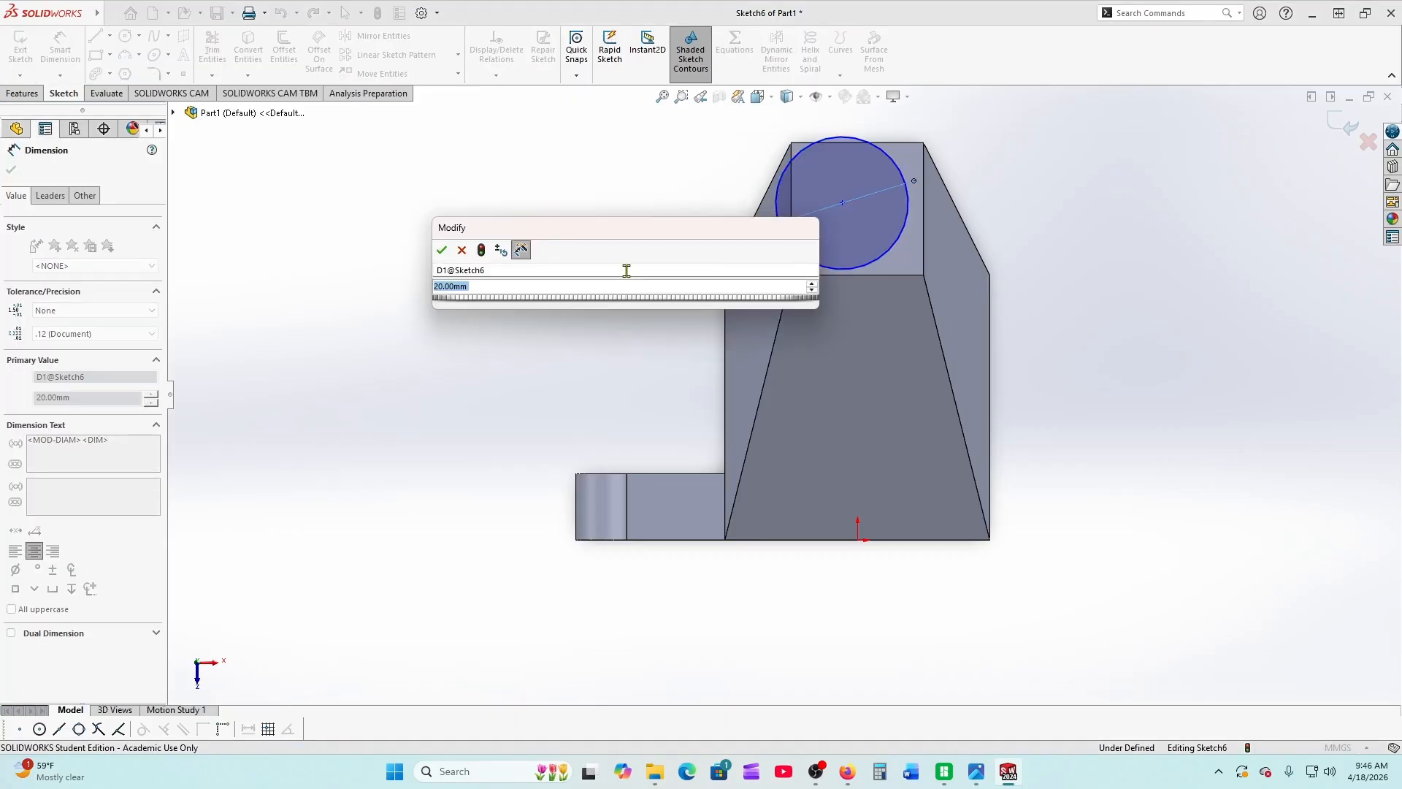
{"action": "type", "text": "="}
{"action": "mouse_move", "coordinate": [778, 303]}
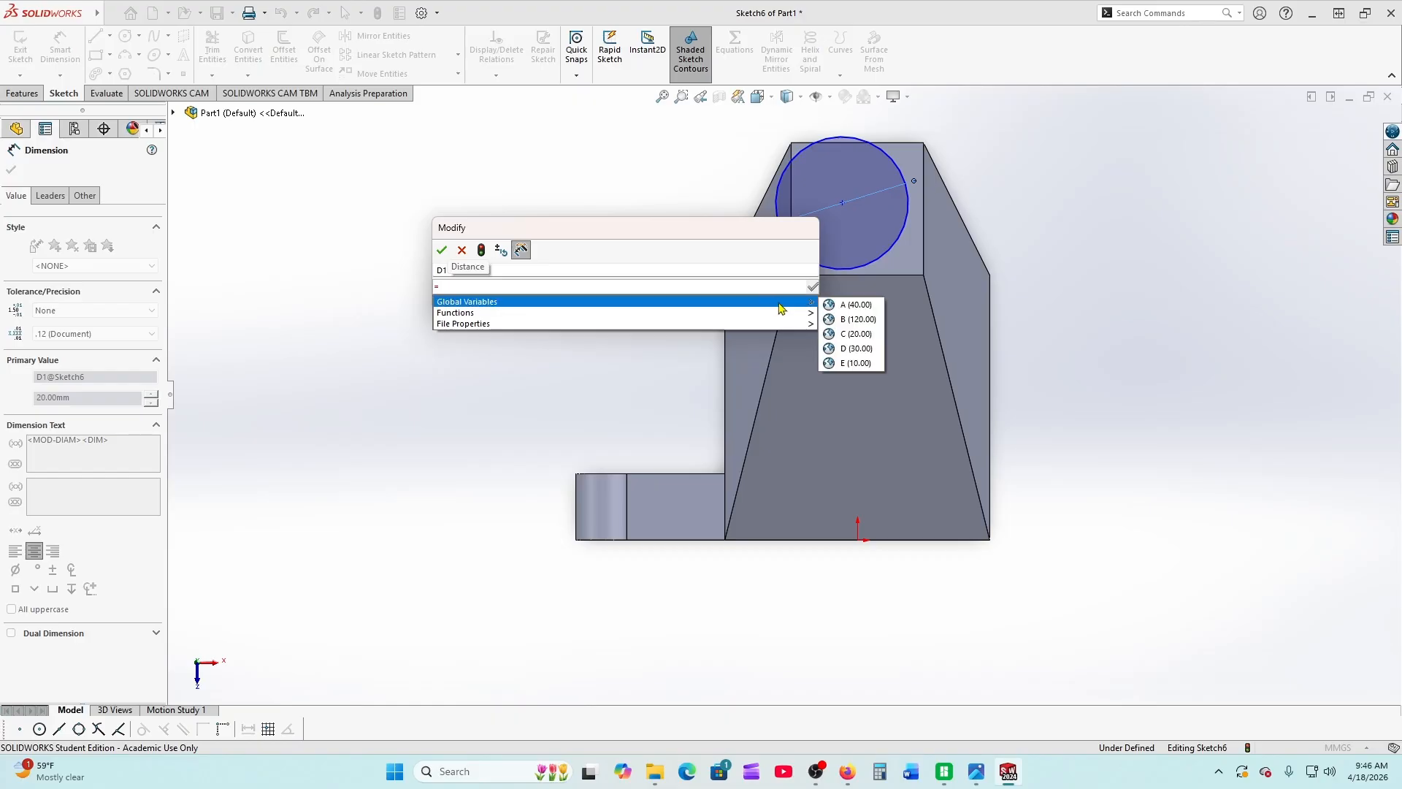
{"action": "left_click", "coordinate": [869, 364]}
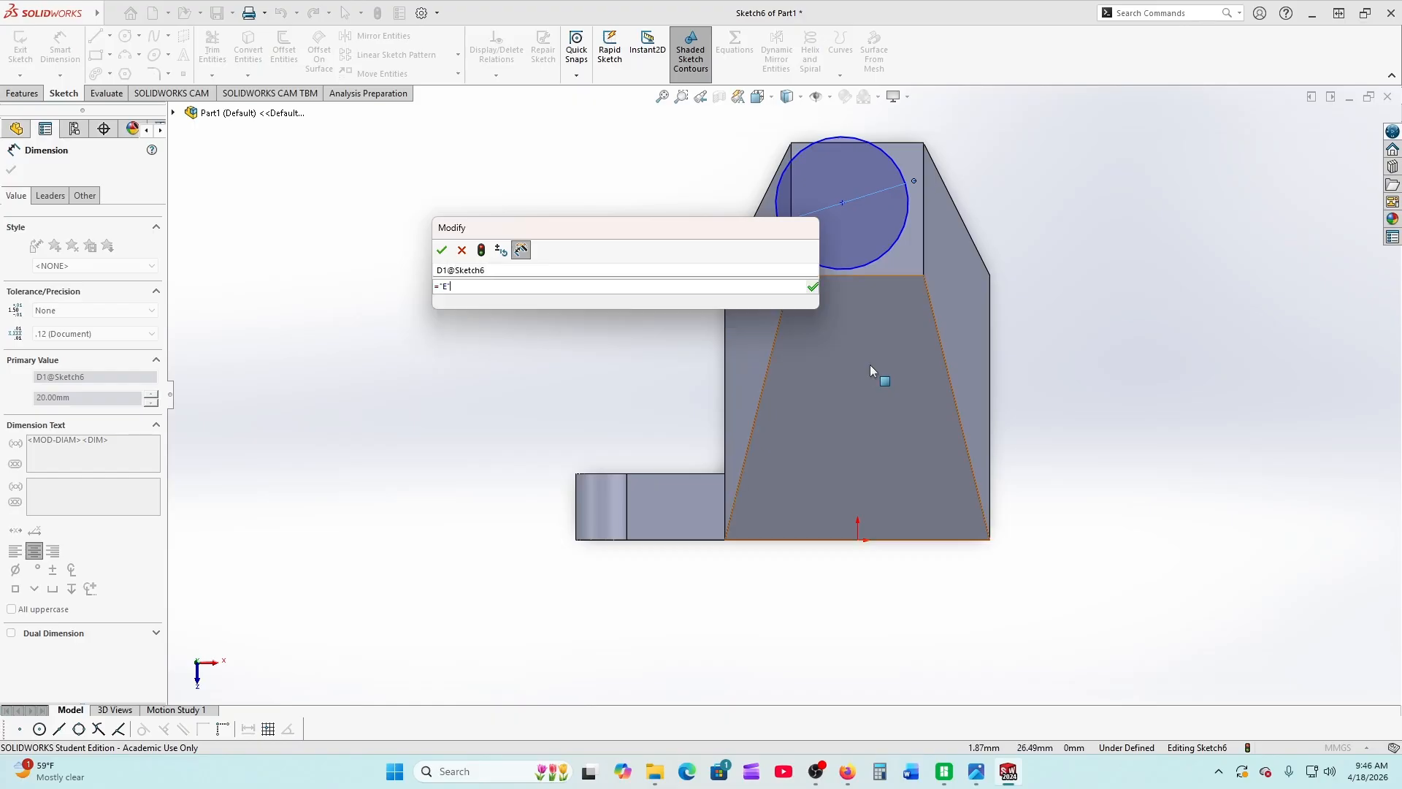
{"action": "left_click", "coordinate": [442, 249]}
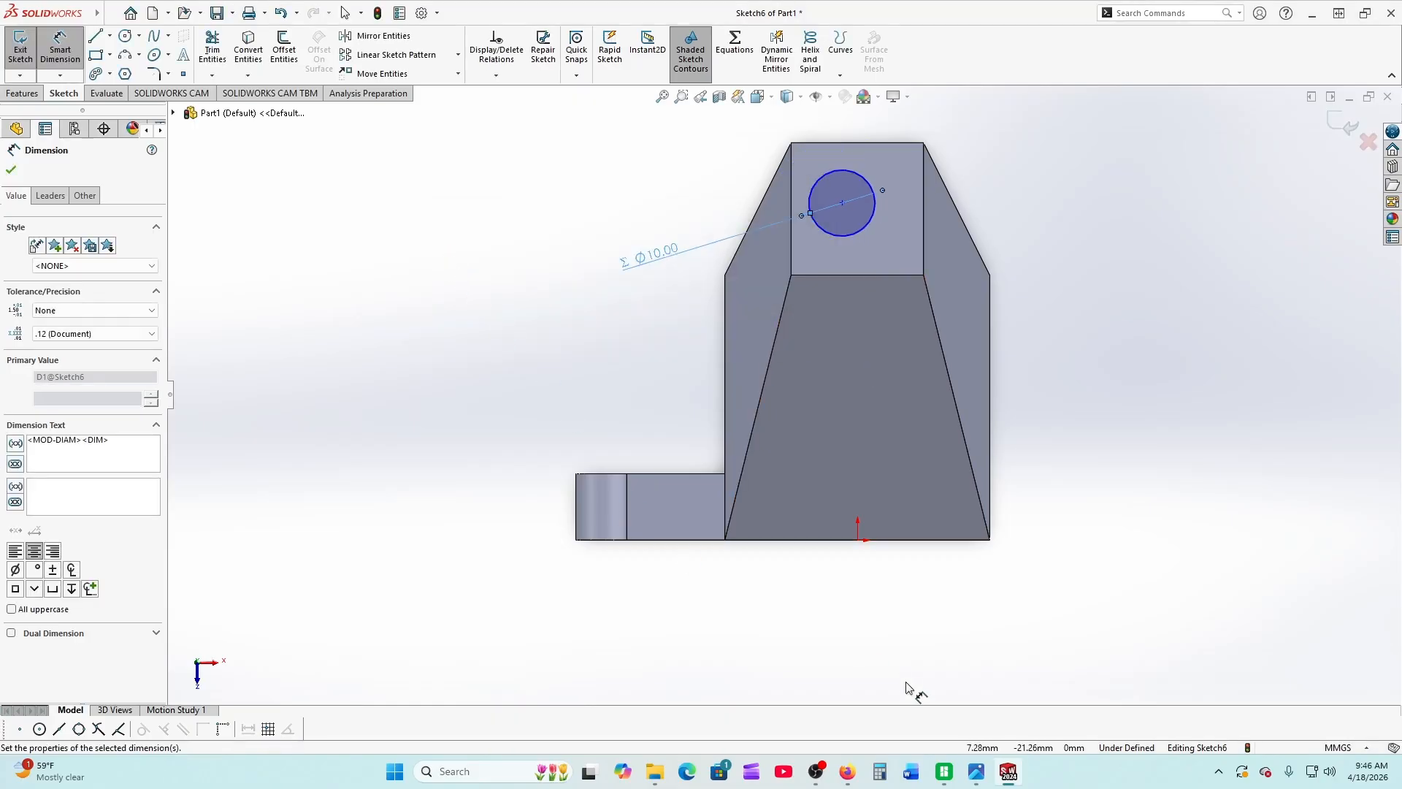
Check the PDF drawing for the peg's centre location and length, switching between the drawing and SOLIDWORKS
{"action": "left_click", "coordinate": [849, 770]}
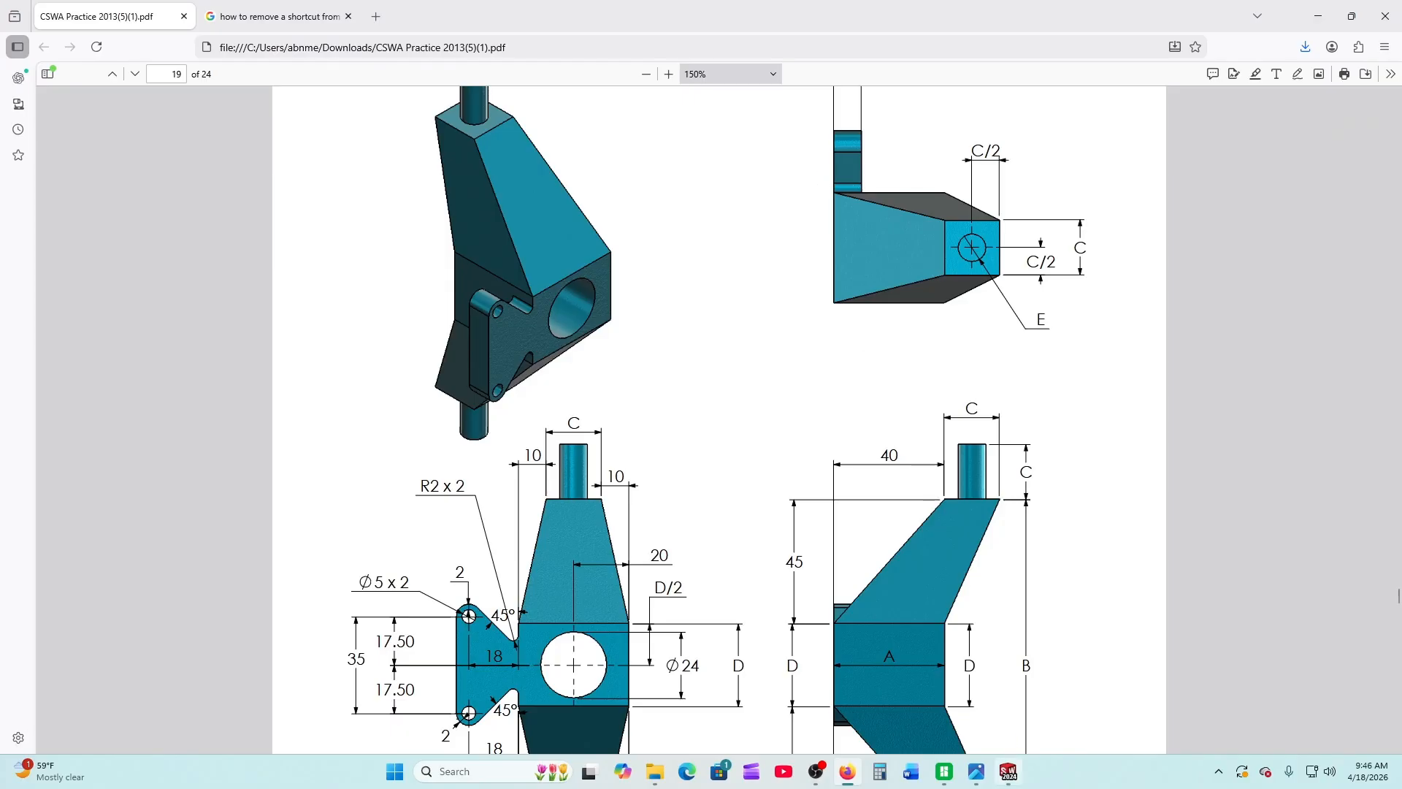
{"action": "left_click", "coordinate": [1008, 771]}
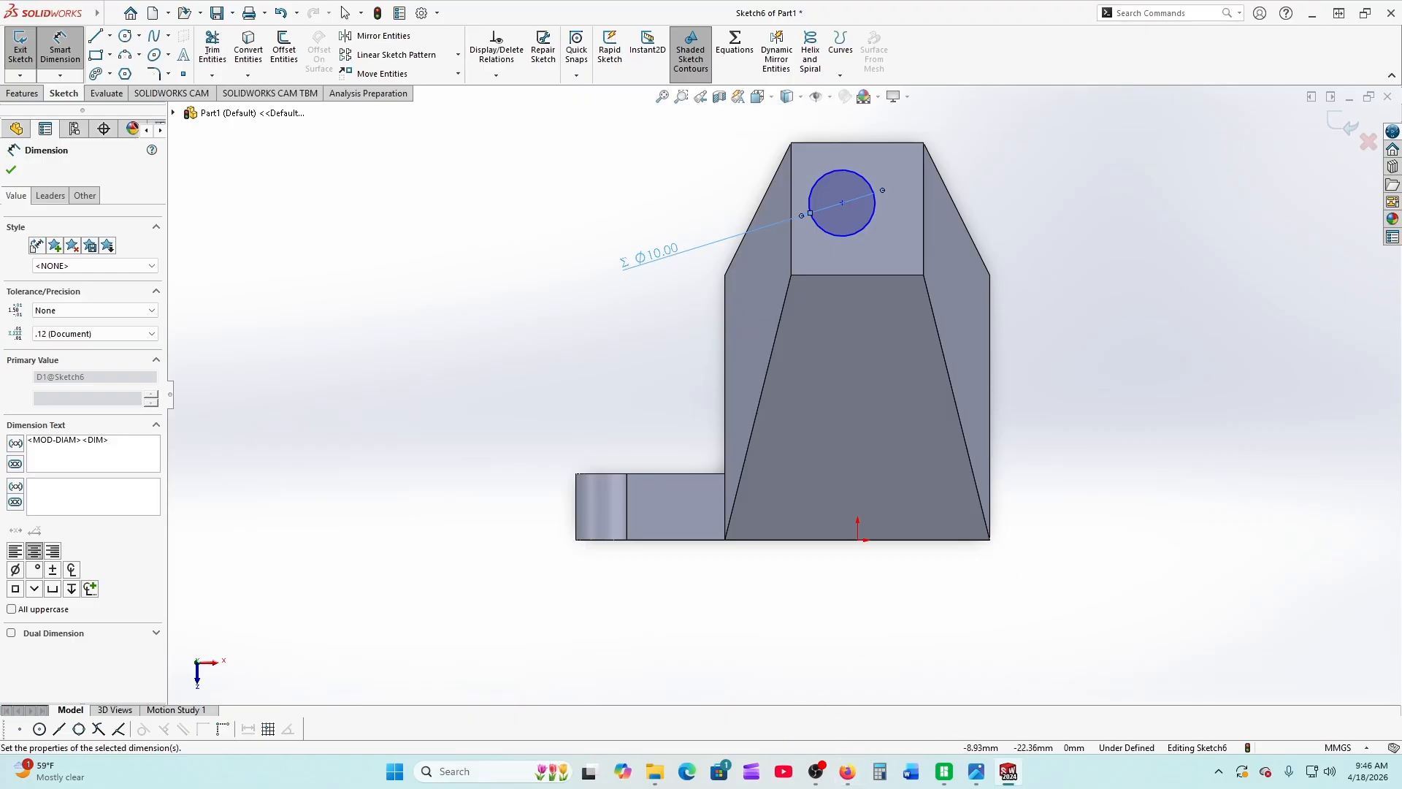
{"action": "left_click", "coordinate": [847, 772]}
{"action": "scroll", "coordinate": [628, 460], "scroll_direction": "down", "scroll_amount": 9}
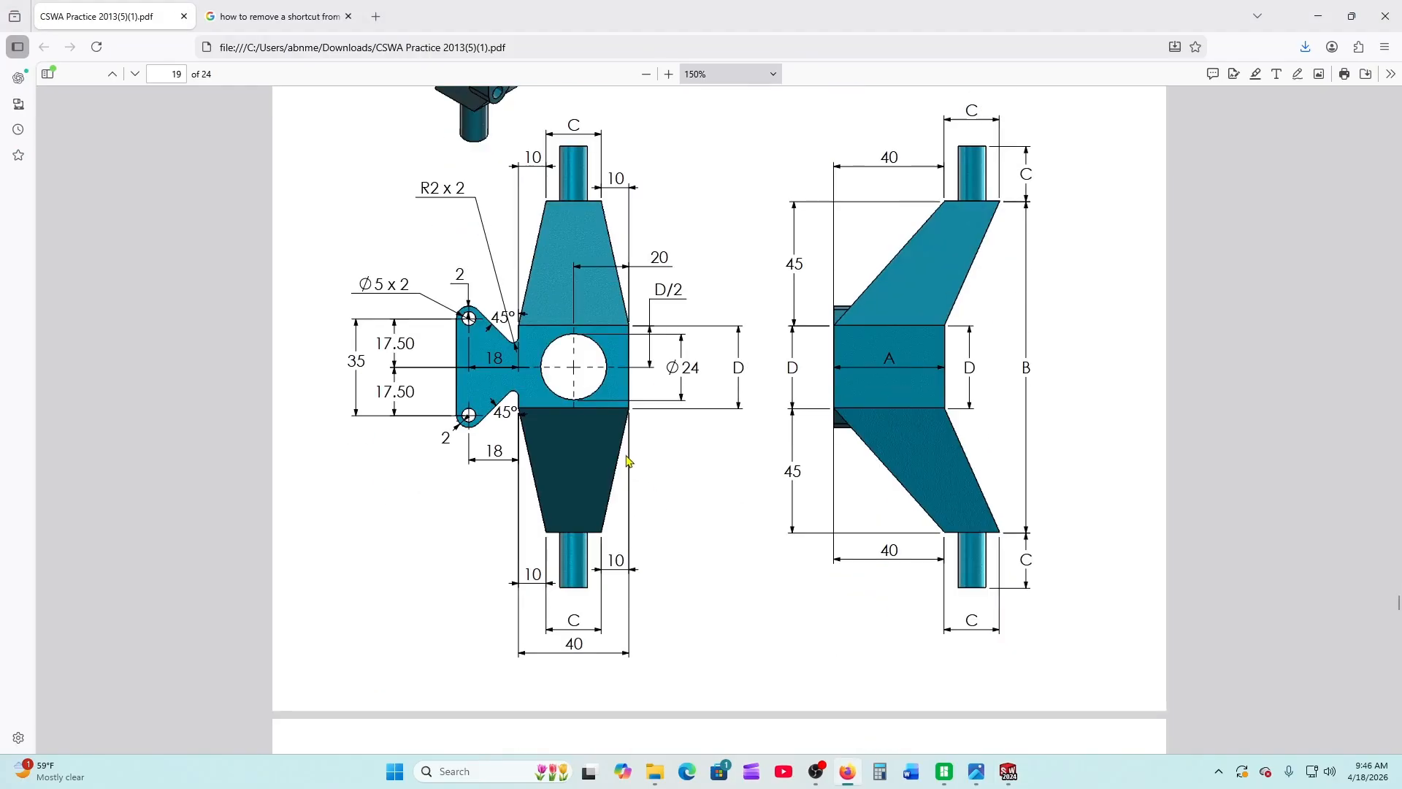
Dimension the circle's centre from the upper edge of the small end face and link the distance to global variable E
{"action": "scroll", "coordinate": [628, 460], "scroll_direction": "down", "scroll_amount": 2}
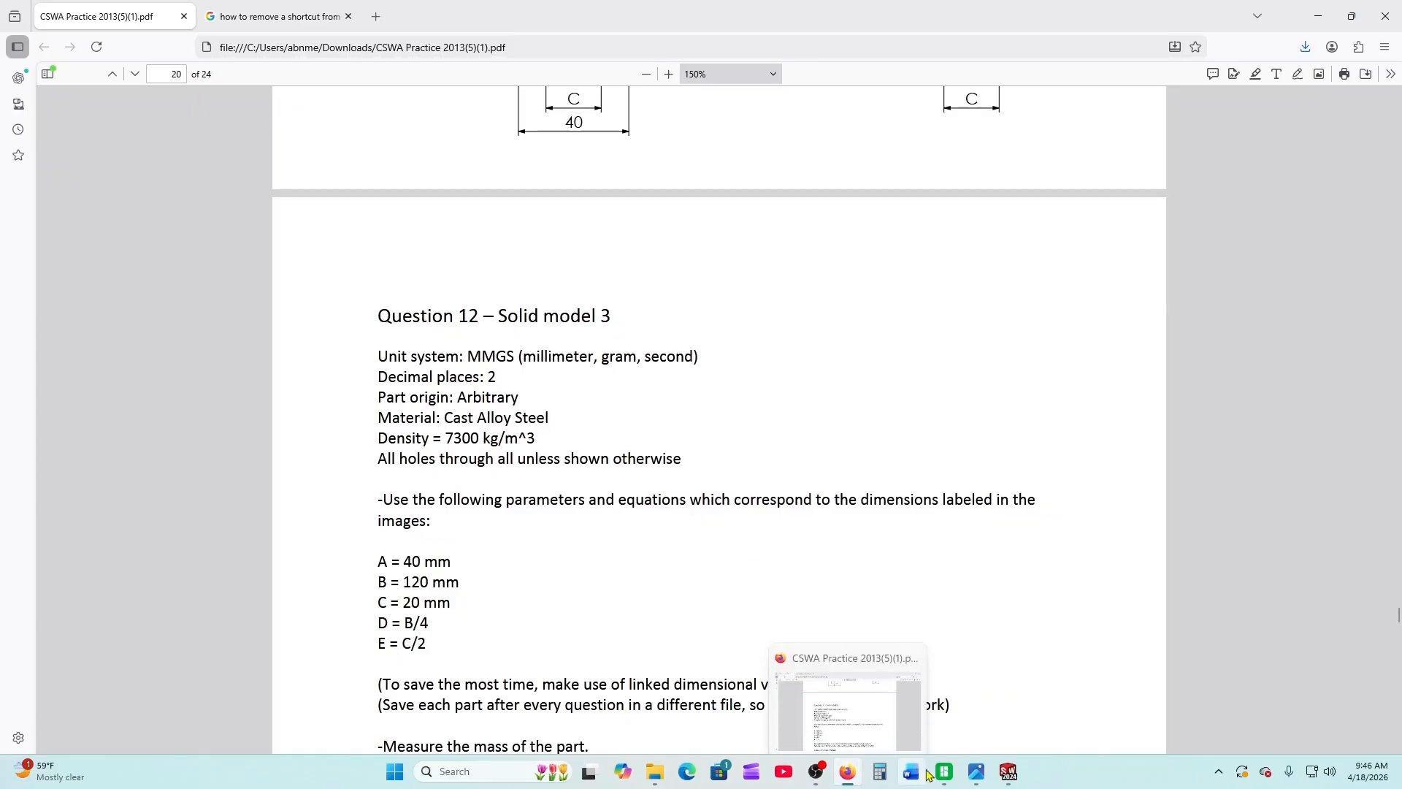
{"action": "left_click", "coordinate": [993, 697]}
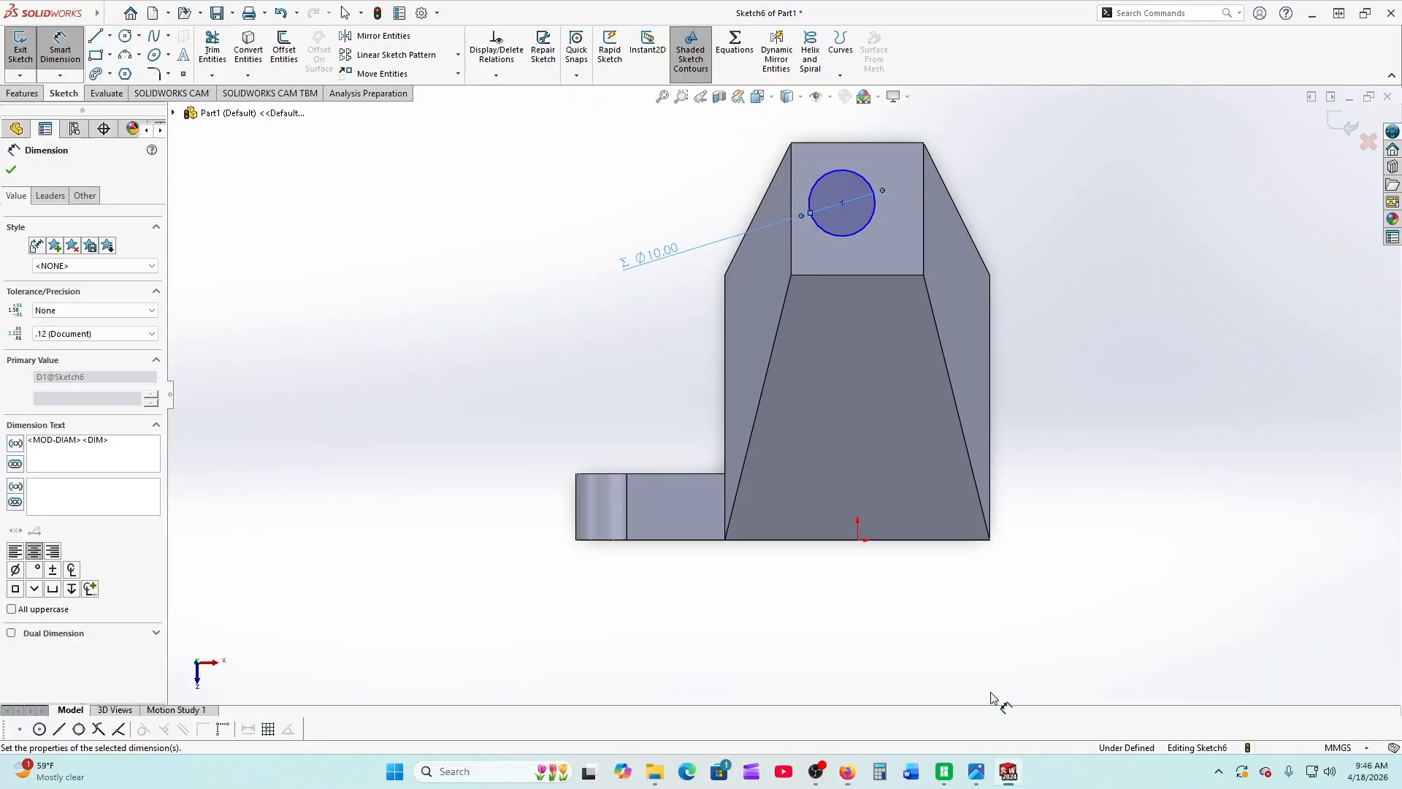
{"action": "left_click", "coordinate": [839, 180]}
{"action": "left_click", "coordinate": [881, 144]}
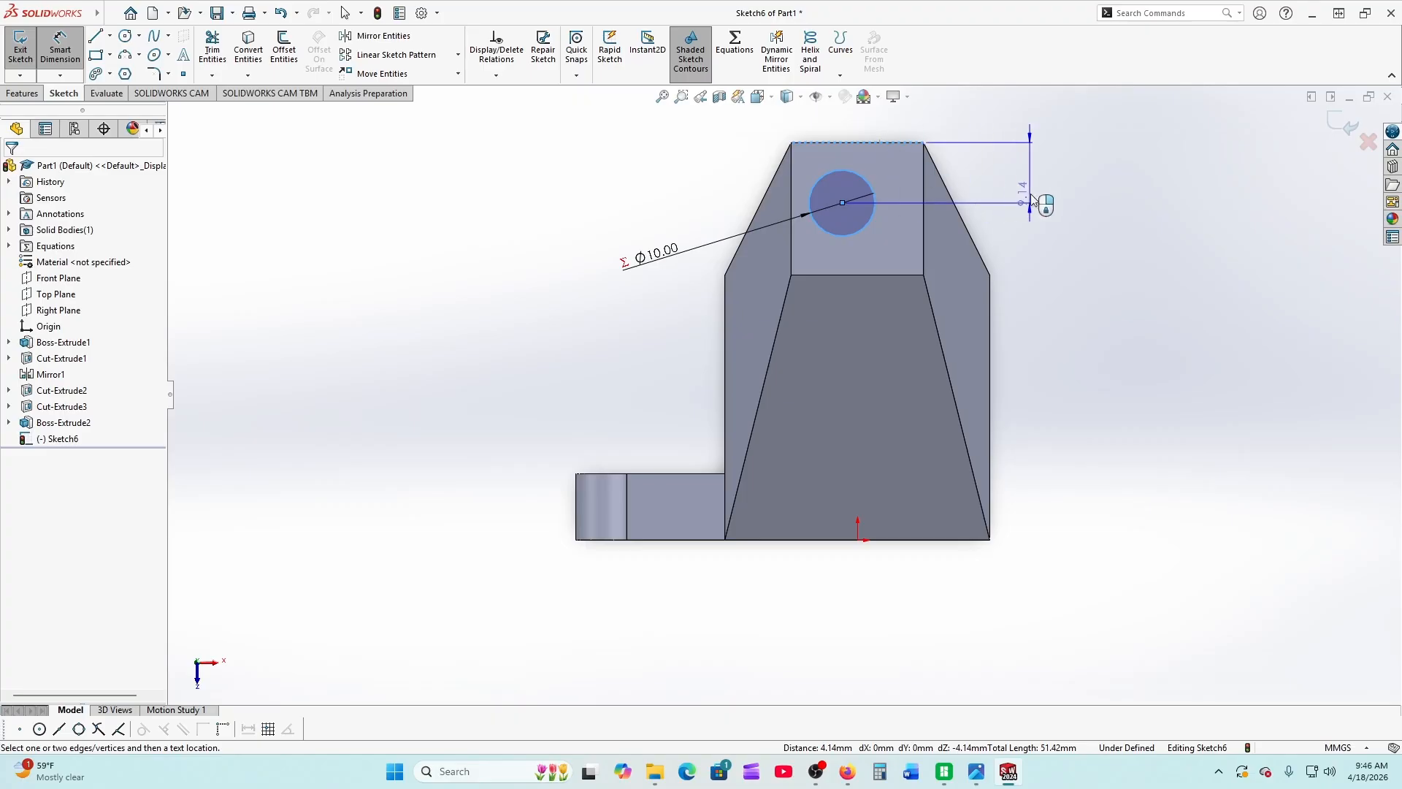
{"action": "left_click", "coordinate": [1031, 182]}
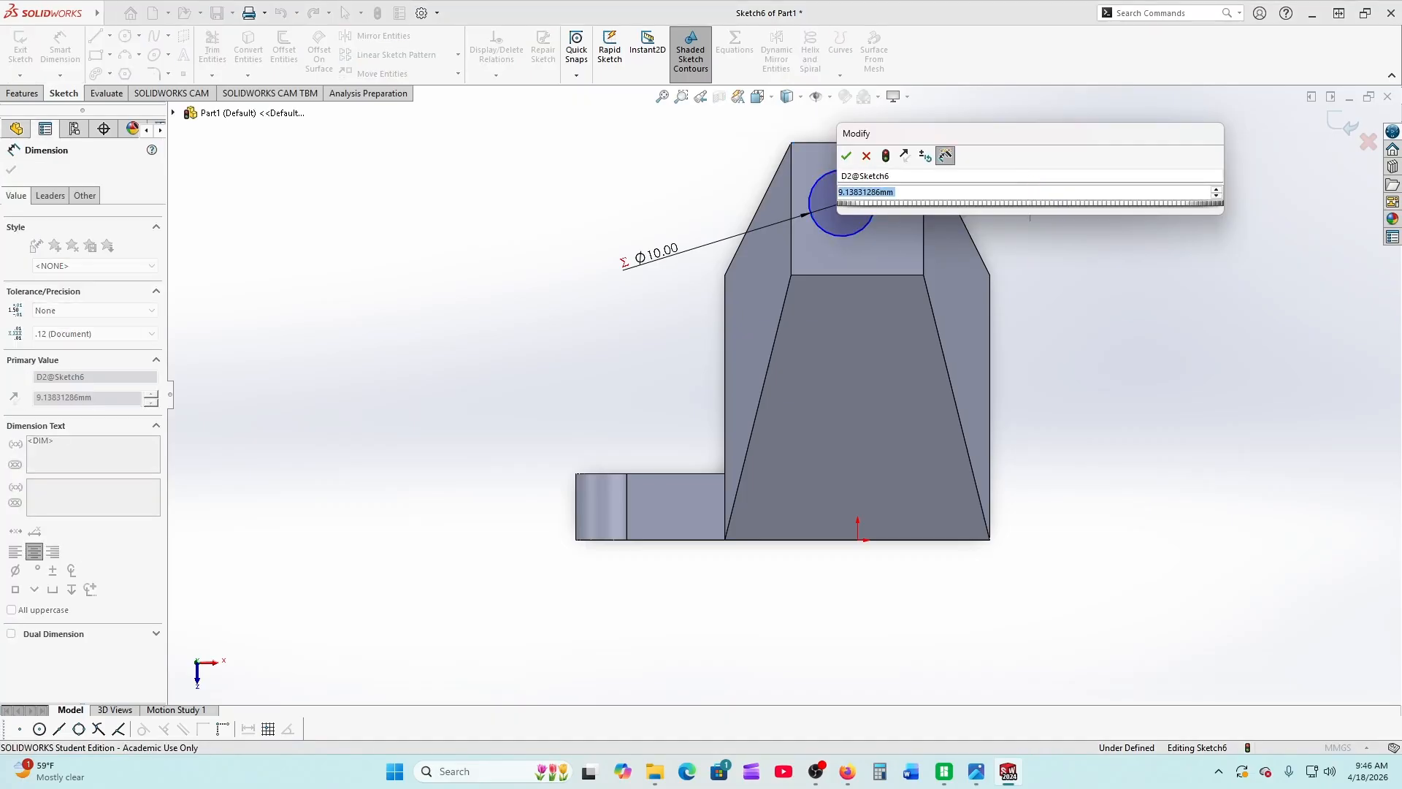
{"action": "type", "text": "="}
{"action": "mouse_move", "coordinate": [1213, 207]}
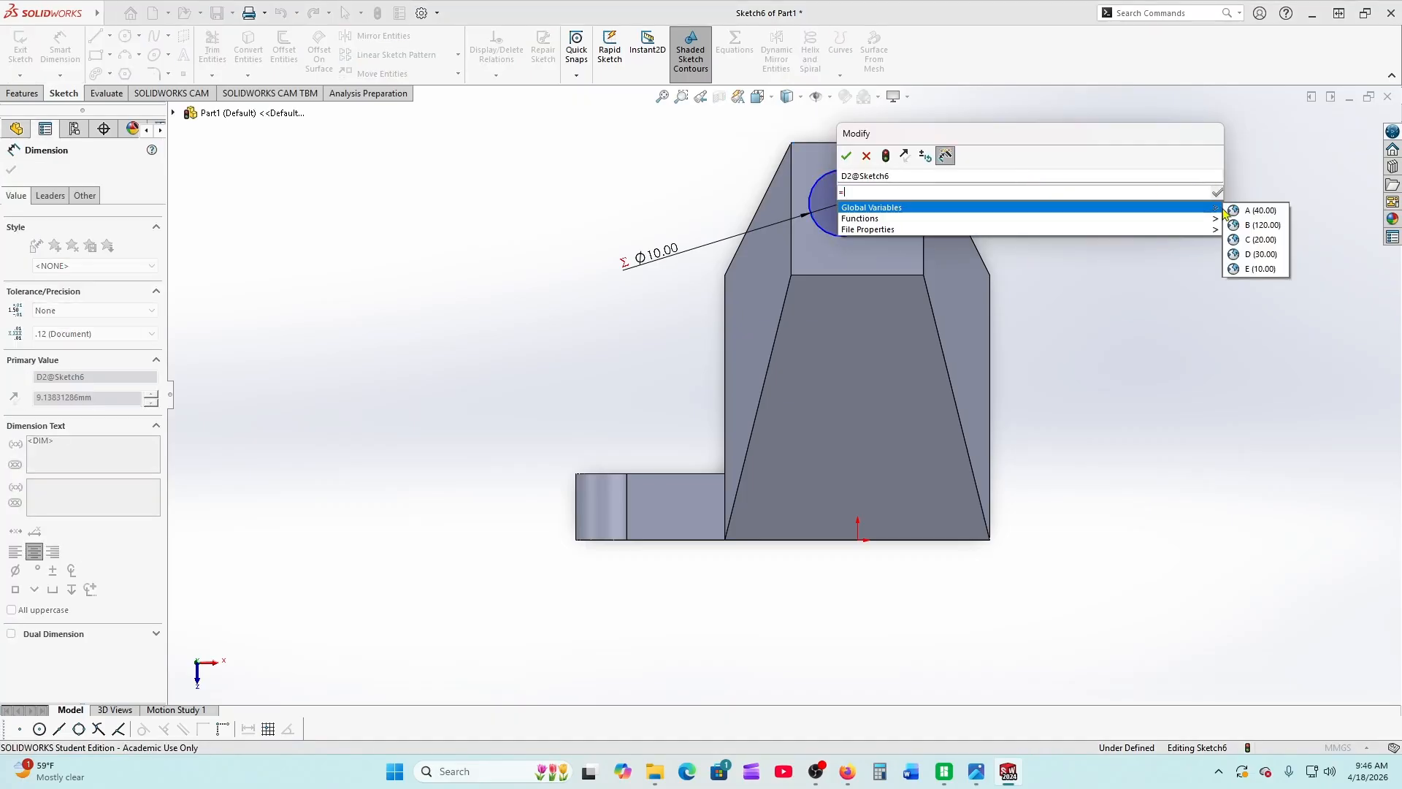
{"action": "left_click", "coordinate": [1241, 268]}
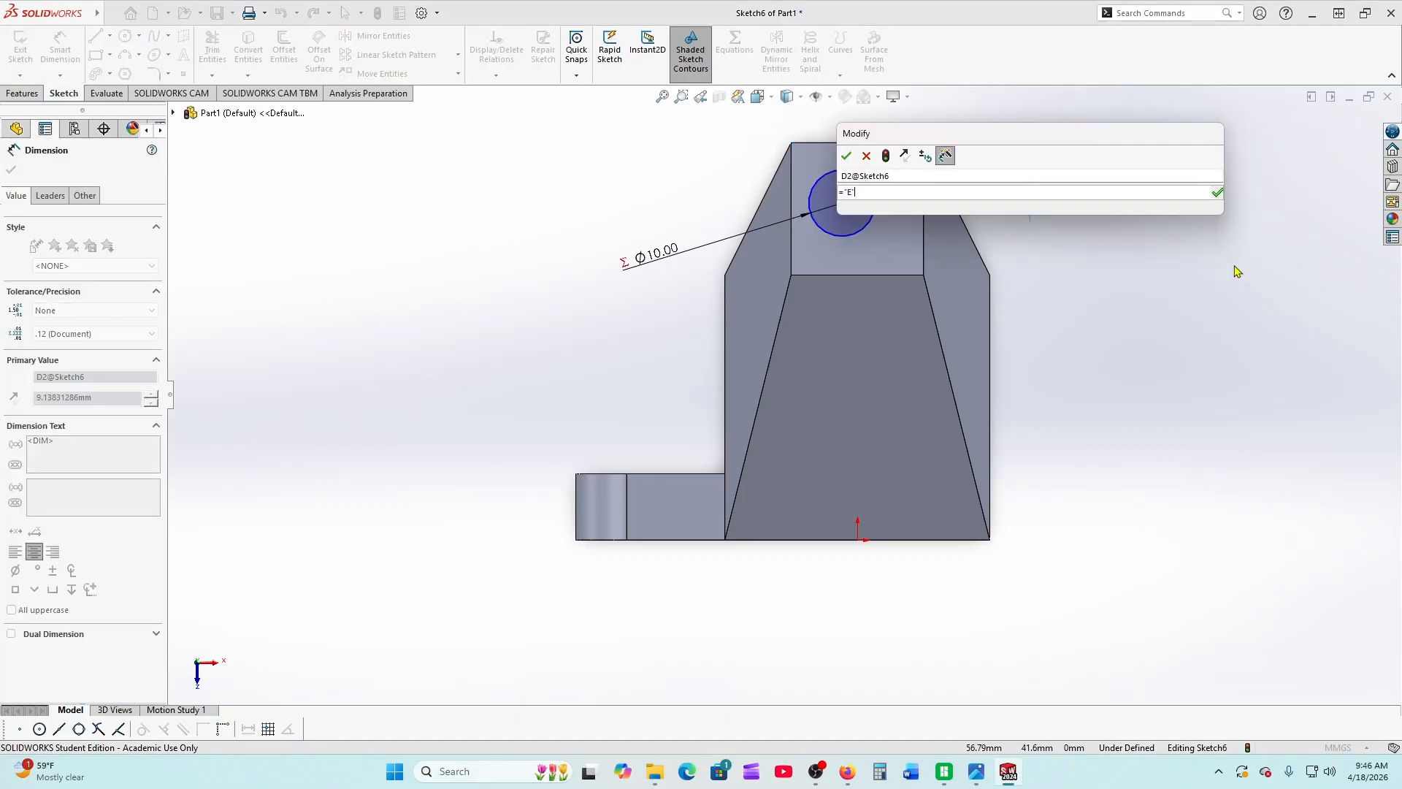
{"action": "left_click", "coordinate": [847, 156]}
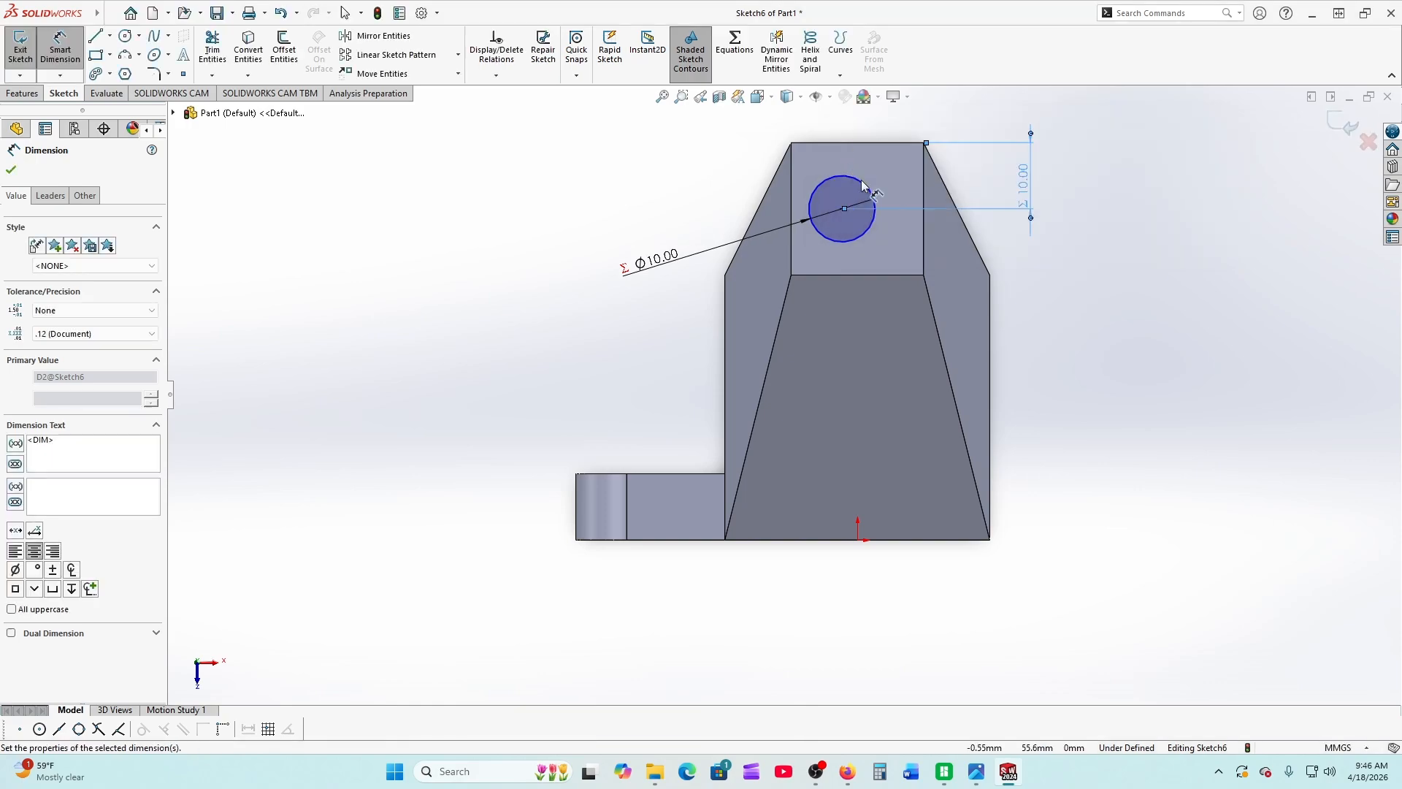
Dimension the circle's centre horizontally from the end face's right edge and link the distance to global variable E
{"action": "left_click", "coordinate": [870, 226]}
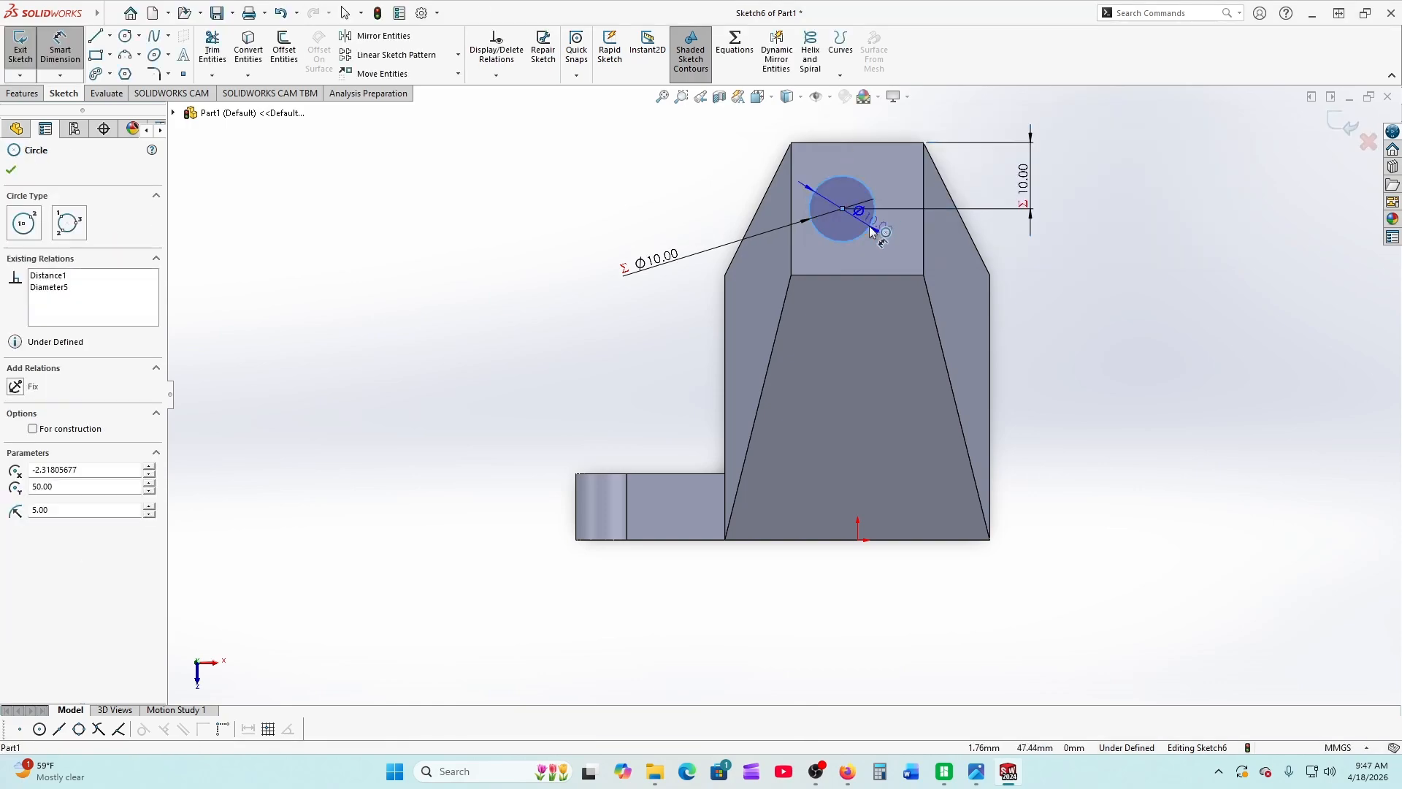
{"action": "left_click", "coordinate": [924, 241]}
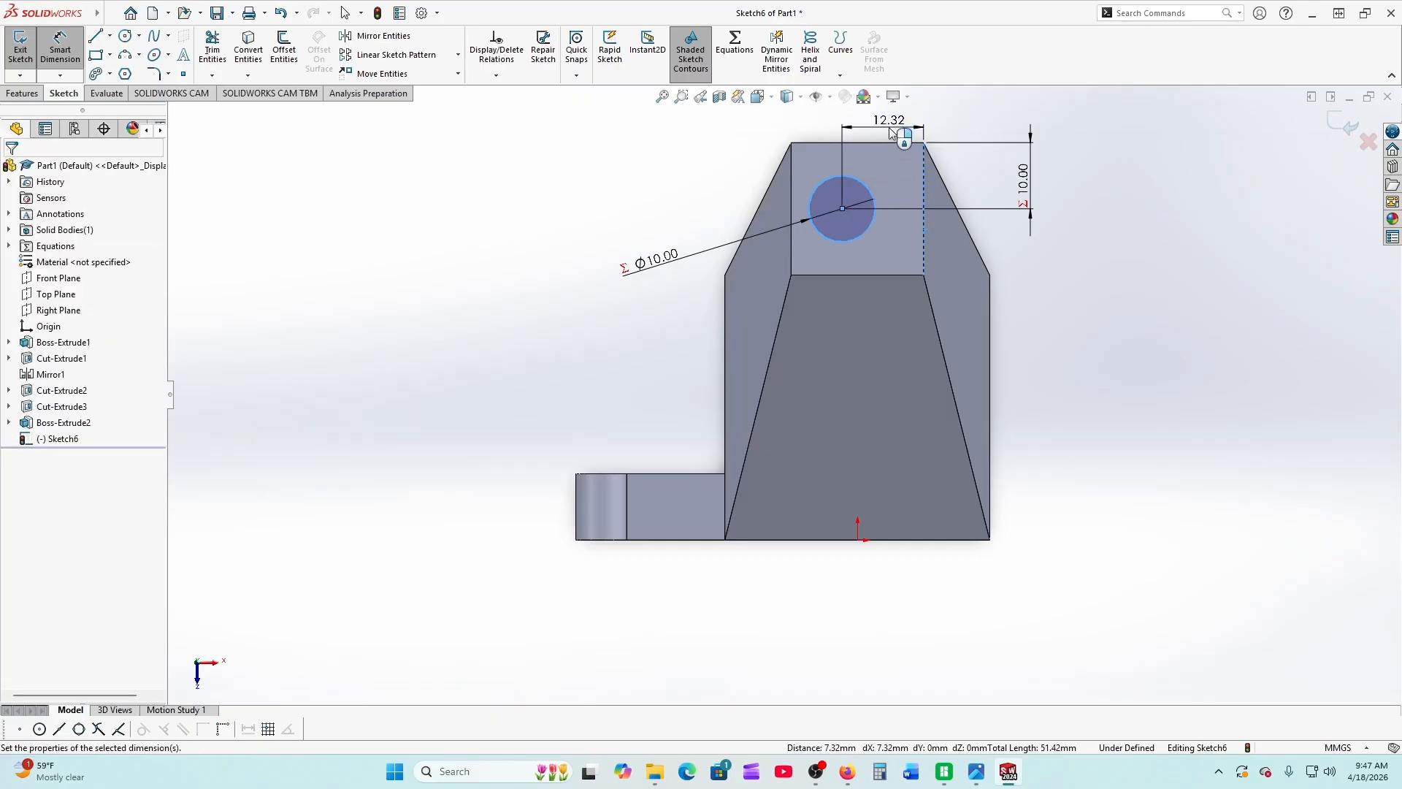
{"action": "left_click", "coordinate": [891, 134]}
{"action": "type", "text": "="}
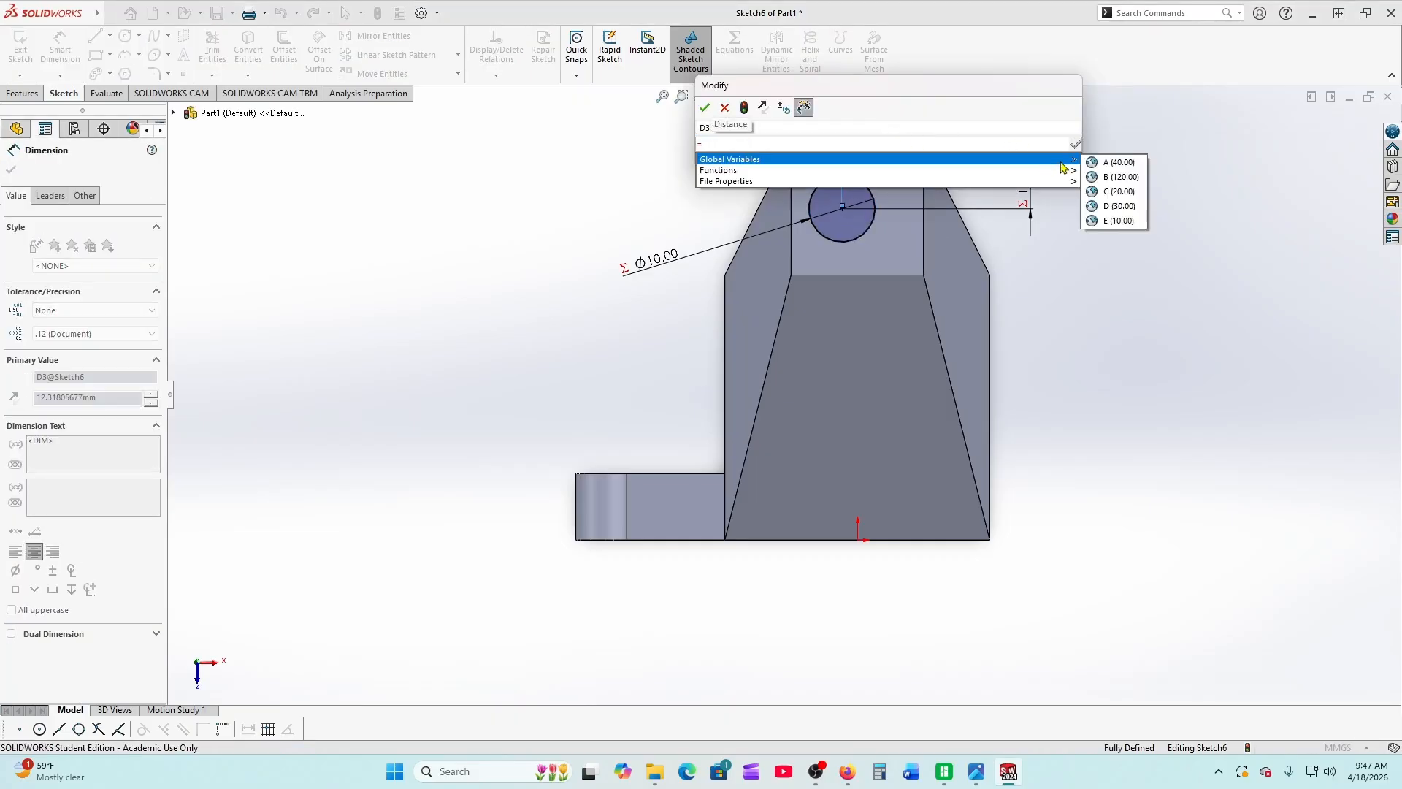
{"action": "mouse_move", "coordinate": [1077, 167]}
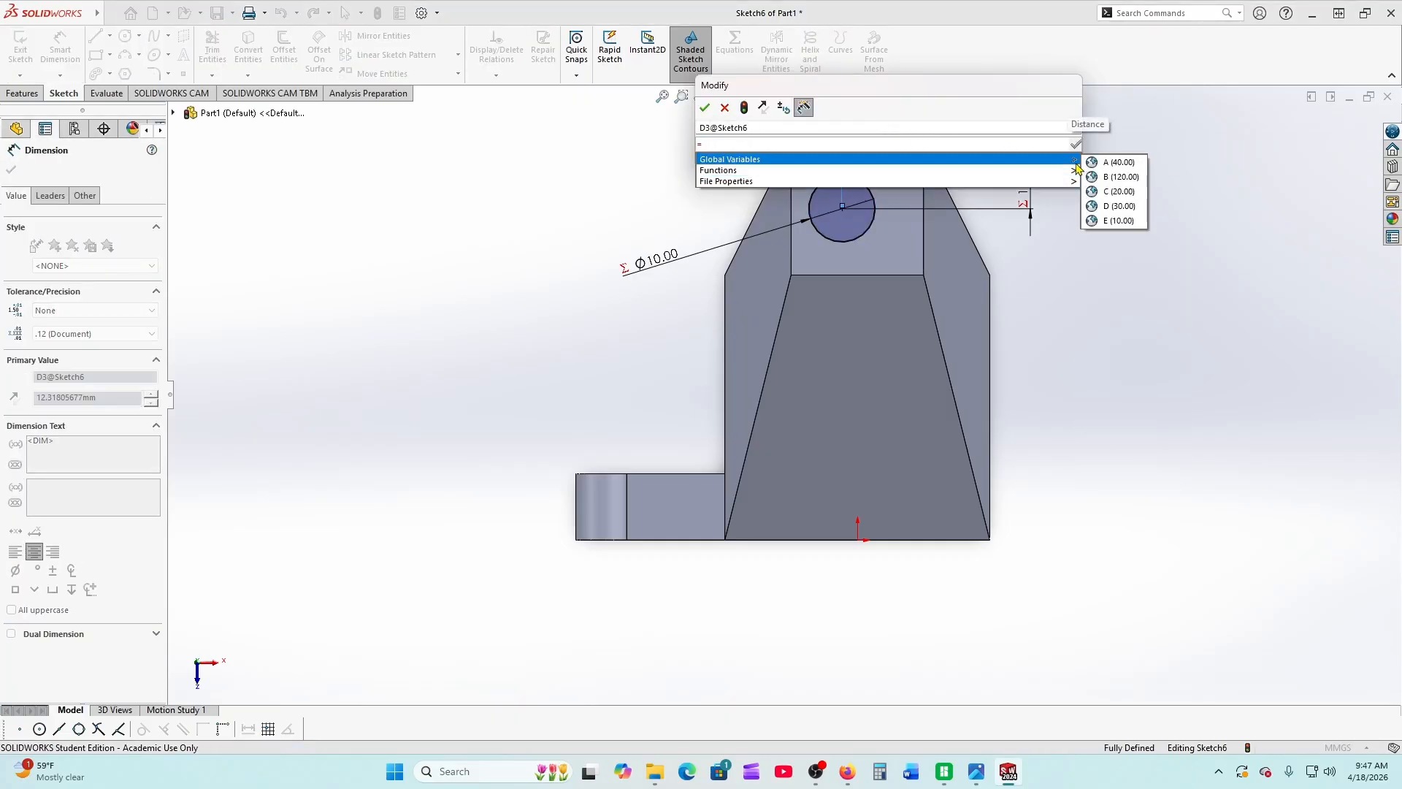
{"action": "left_click", "coordinate": [1116, 220]}
{"action": "left_click", "coordinate": [705, 108]}
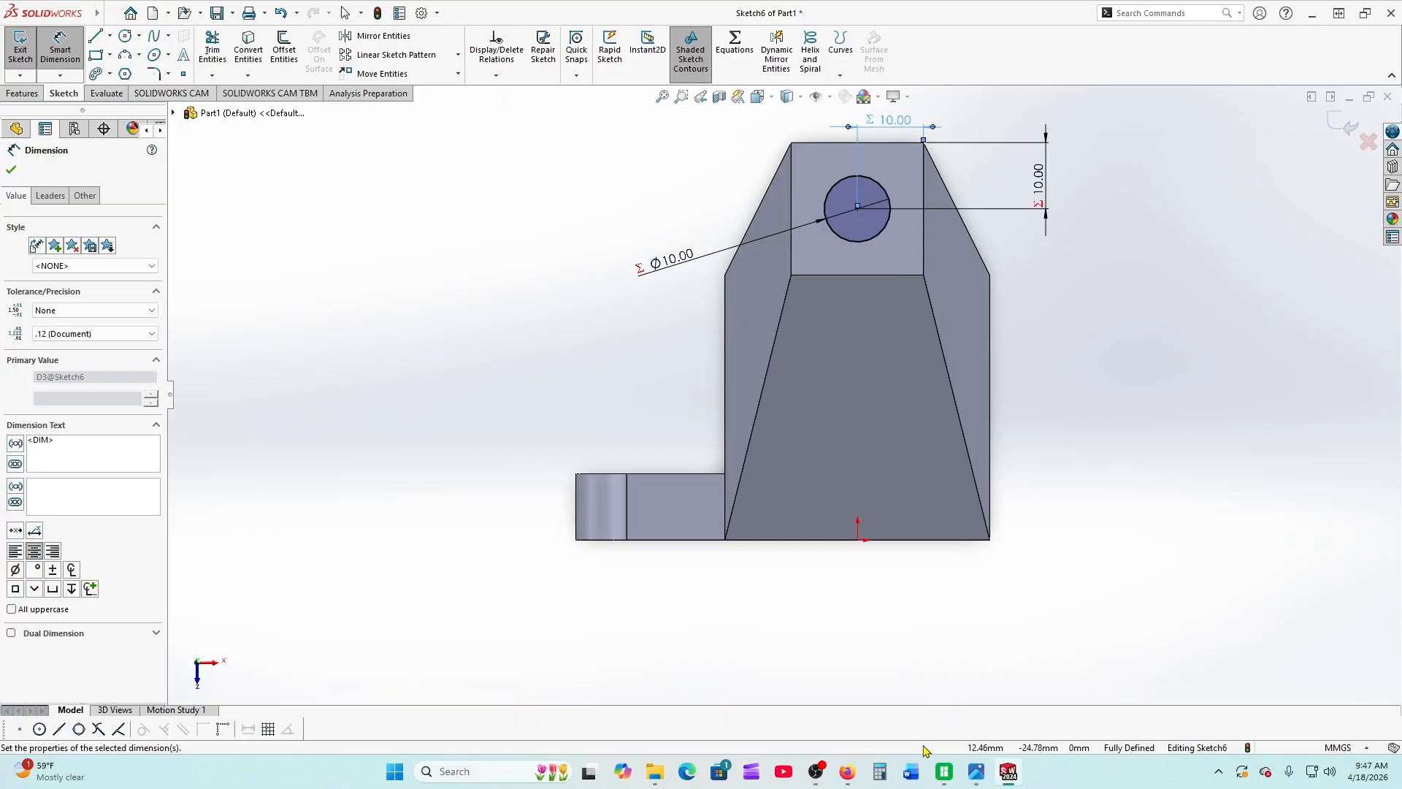
Check the pin length in the PDF drawing, and extrude the circle as a blind boss with depth linked to global variable C
{"action": "left_click", "coordinate": [849, 771]}
{"action": "scroll", "coordinate": [784, 488], "scroll_direction": "up", "scroll_amount": 3}
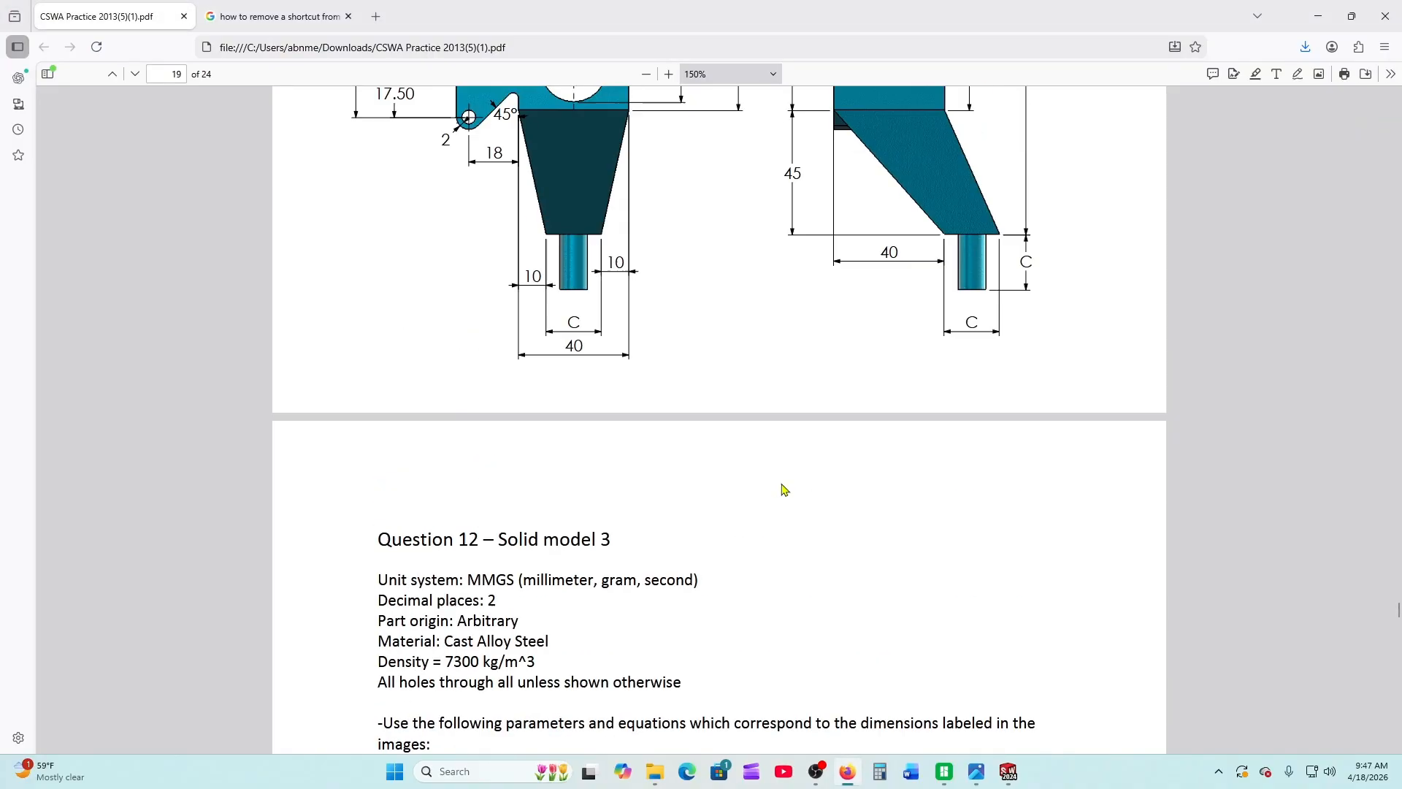
{"action": "scroll", "coordinate": [784, 490], "scroll_direction": "up", "scroll_amount": 2}
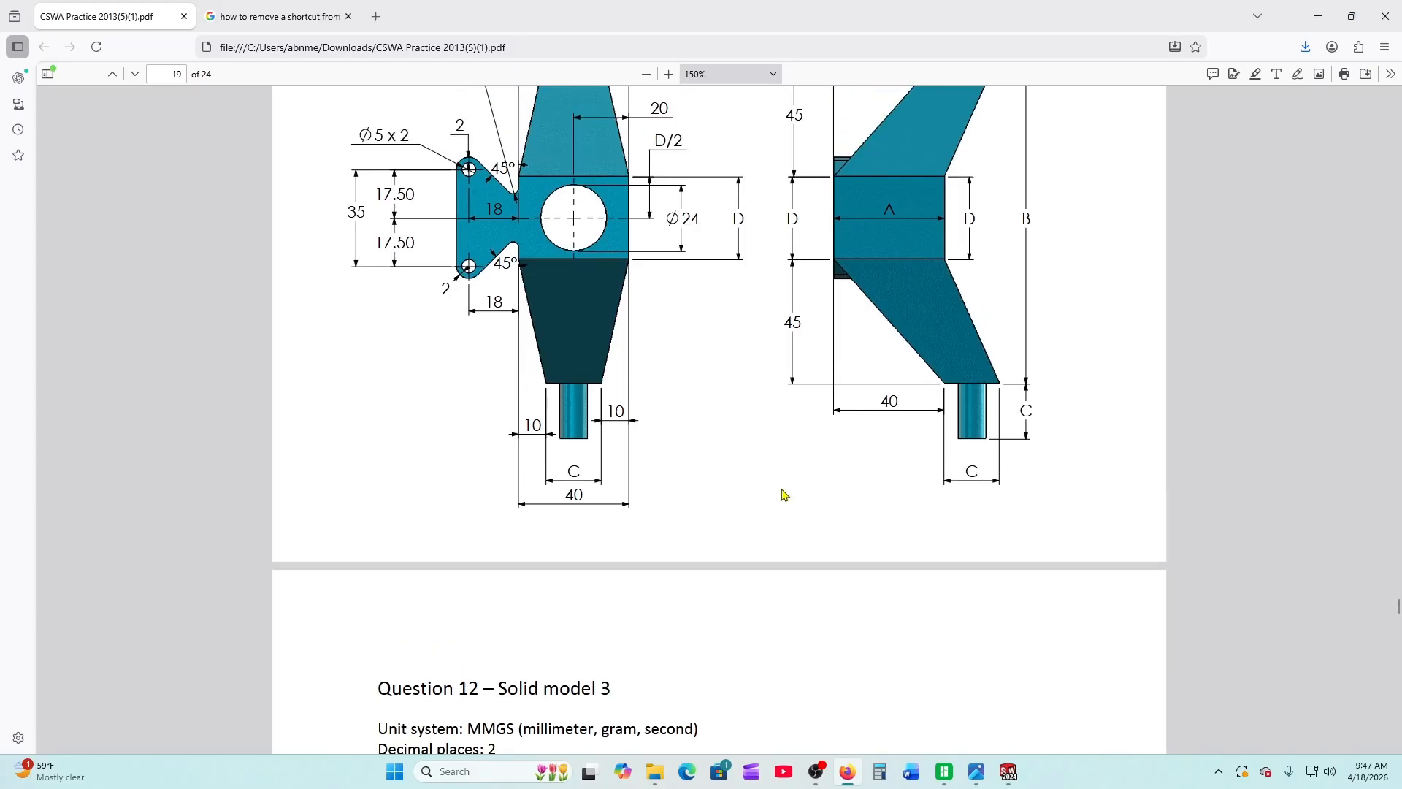
{"action": "left_click", "coordinate": [1009, 771]}
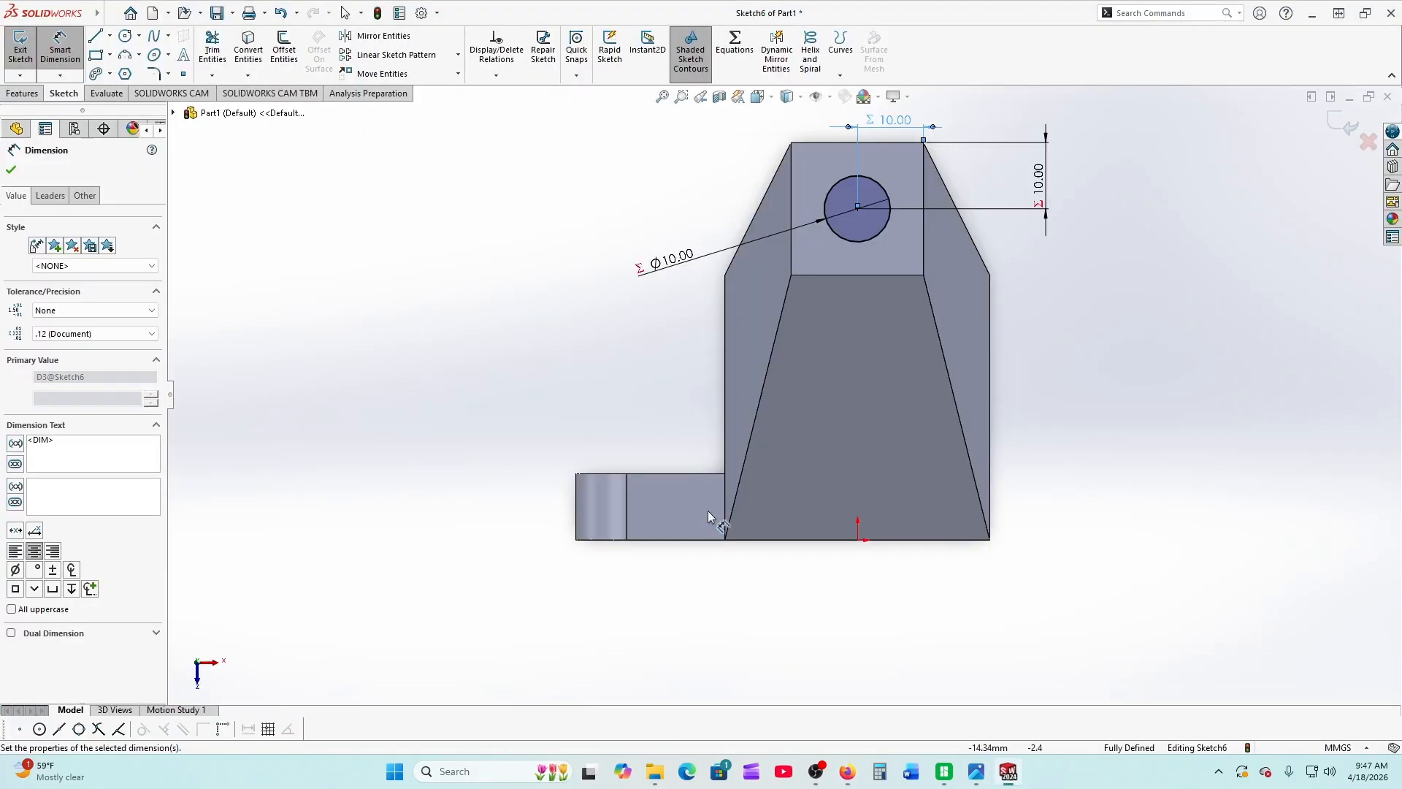
{"action": "left_click", "coordinate": [11, 169]}
{"action": "left_click", "coordinate": [21, 94]}
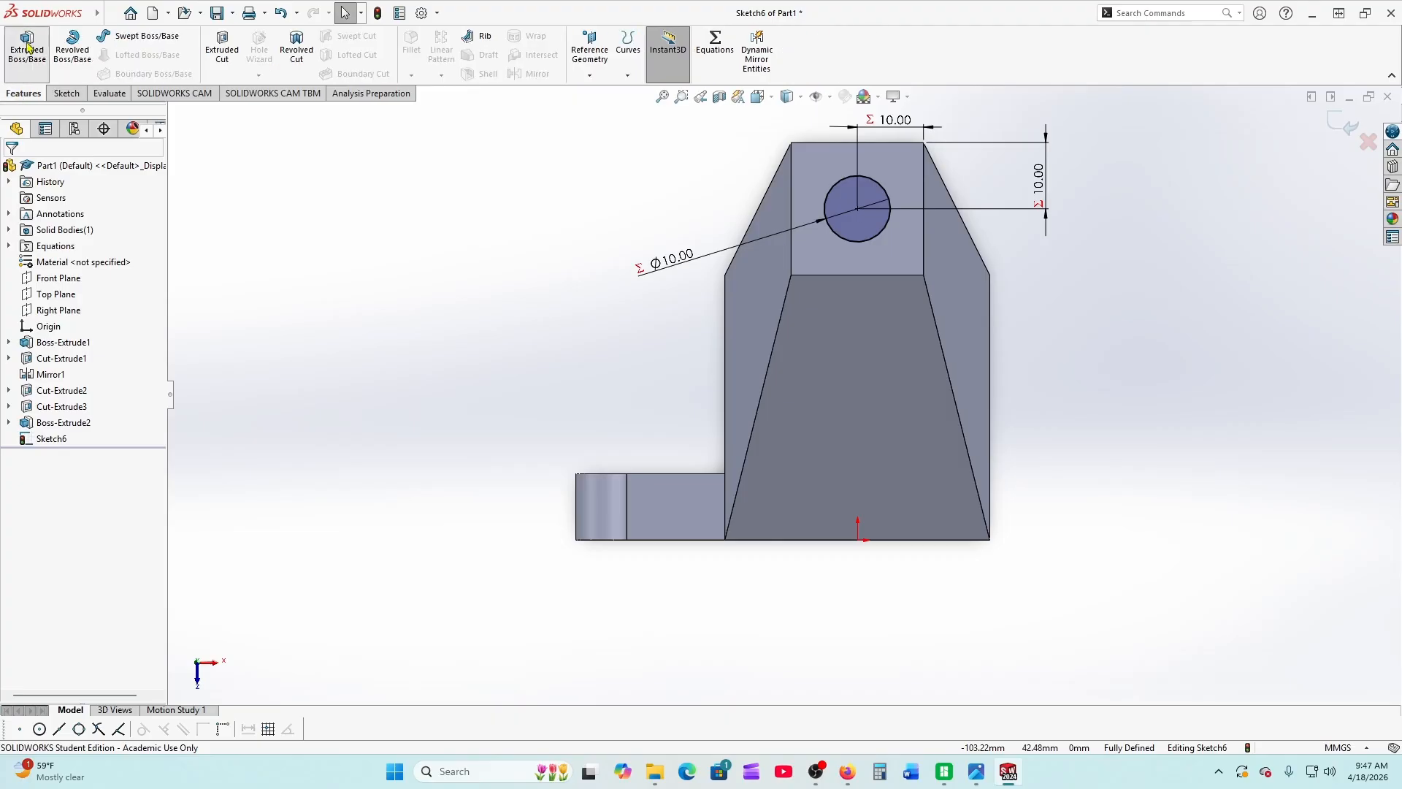
{"action": "left_click", "coordinate": [27, 50]}
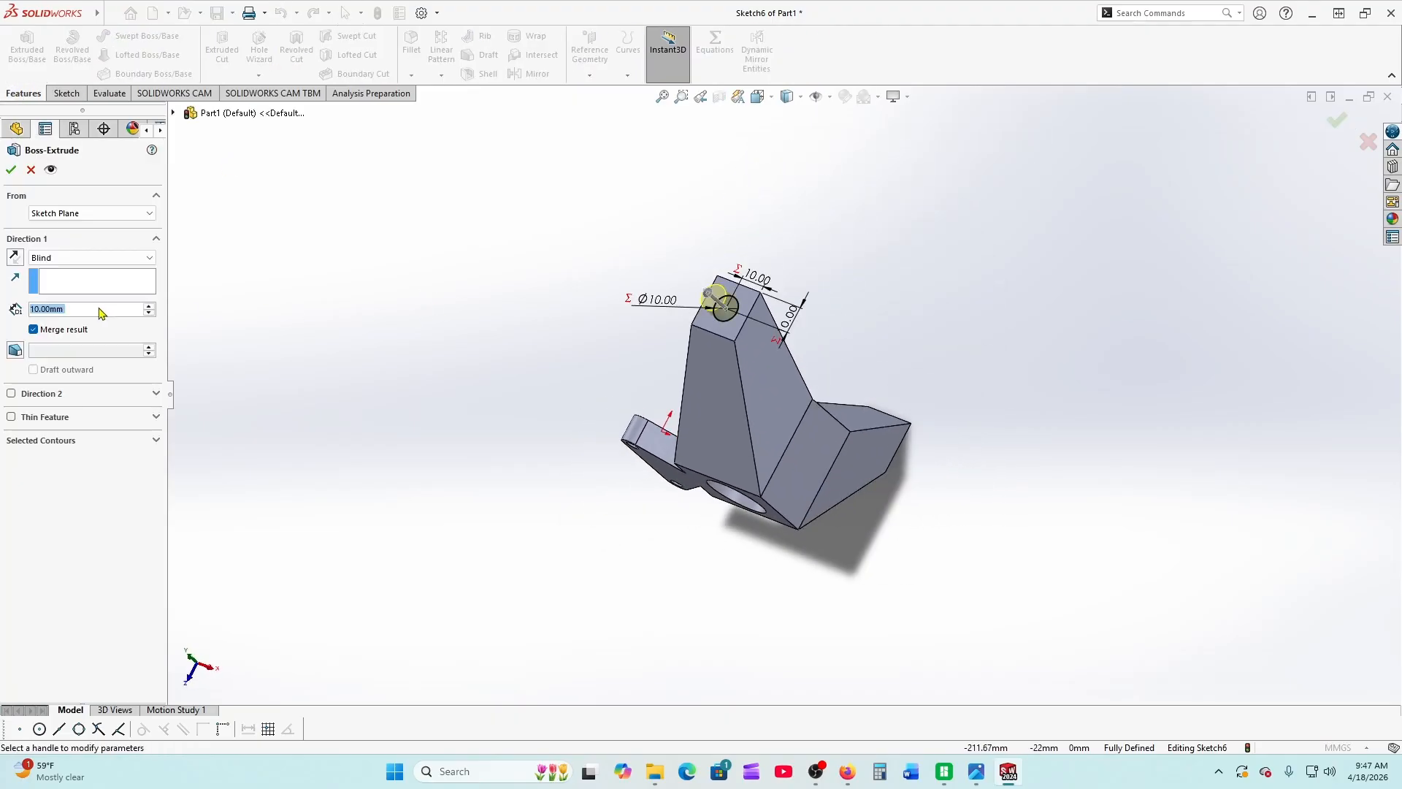
{"action": "type", "text": "="}
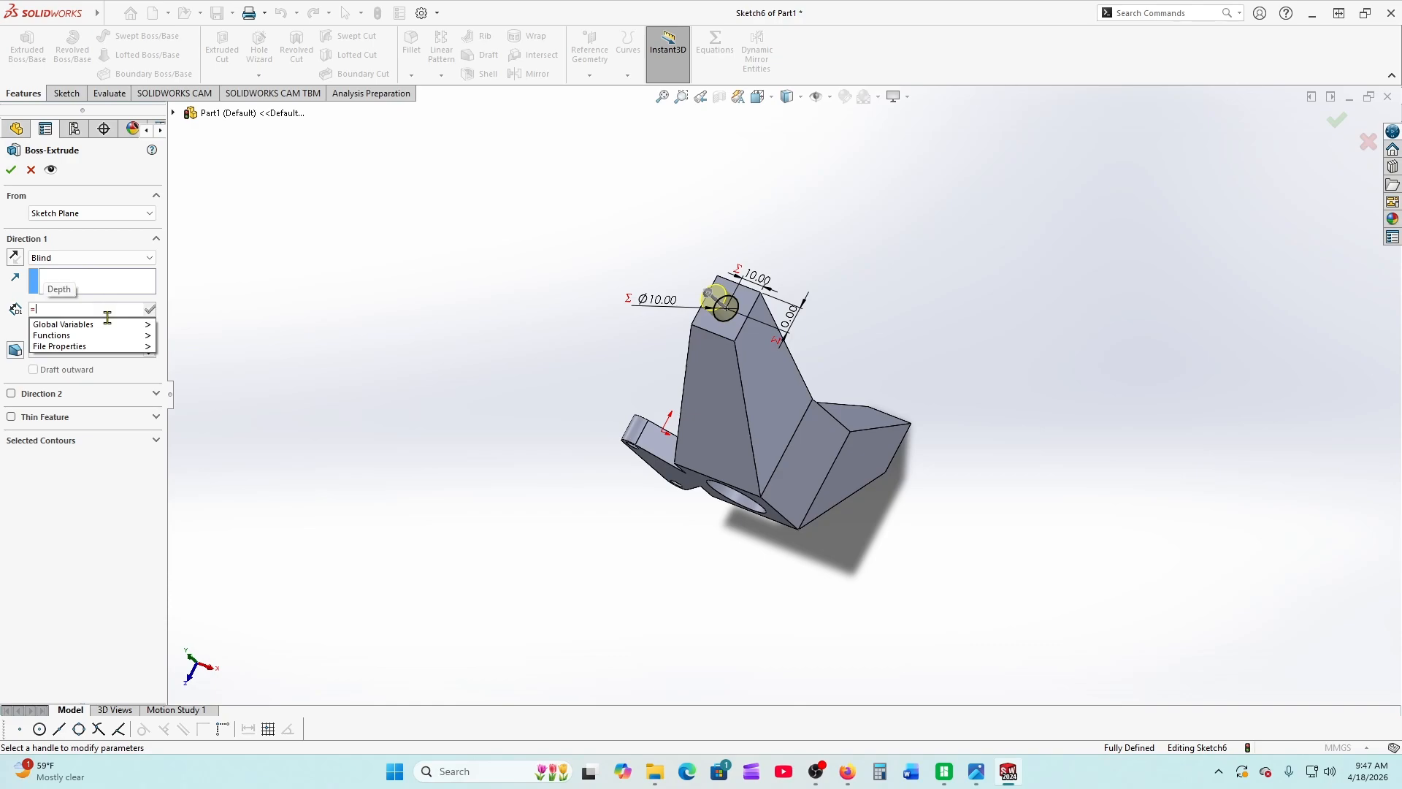
{"action": "mouse_move", "coordinate": [109, 324]}
{"action": "left_click", "coordinate": [185, 357]}
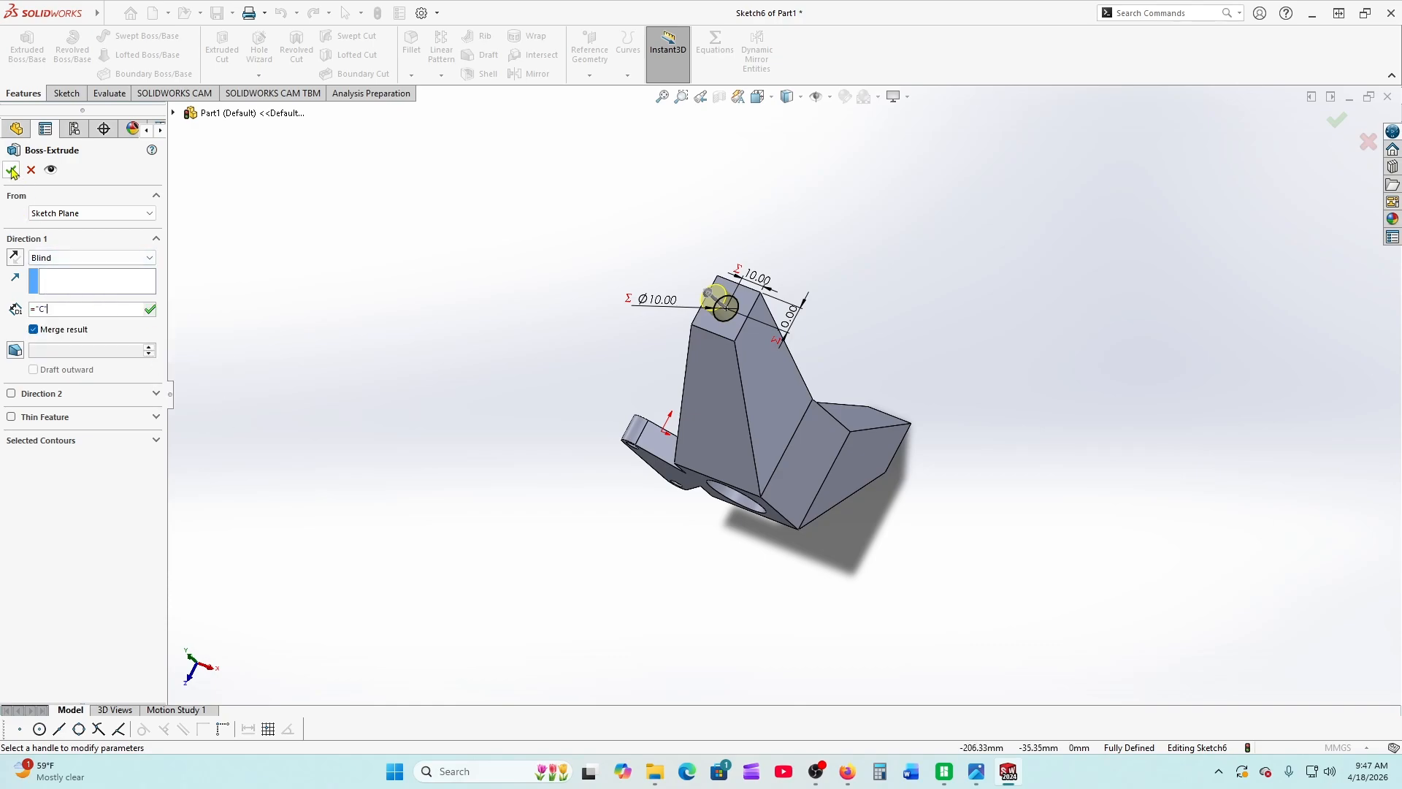
{"action": "left_click", "coordinate": [150, 310]}
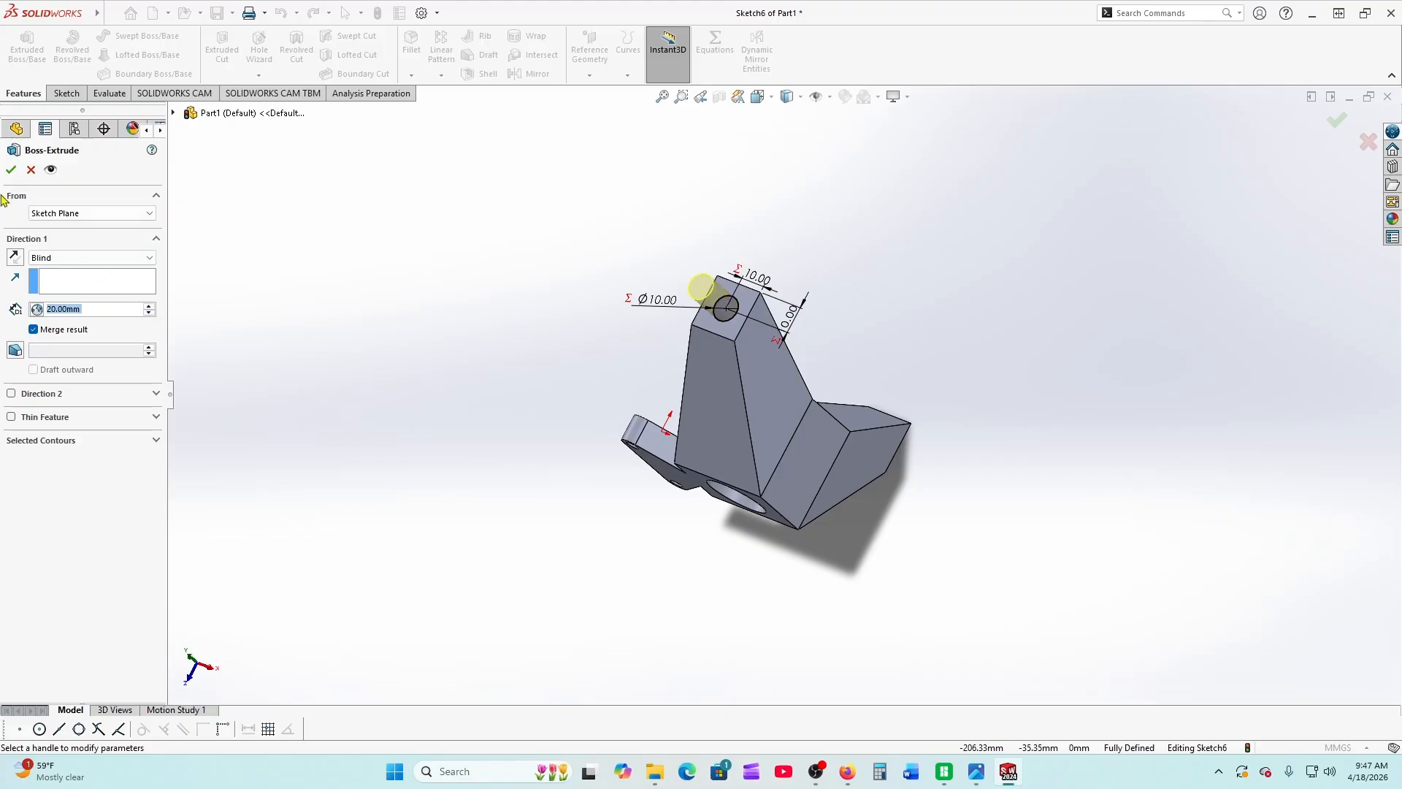
{"action": "left_click", "coordinate": [11, 170]}
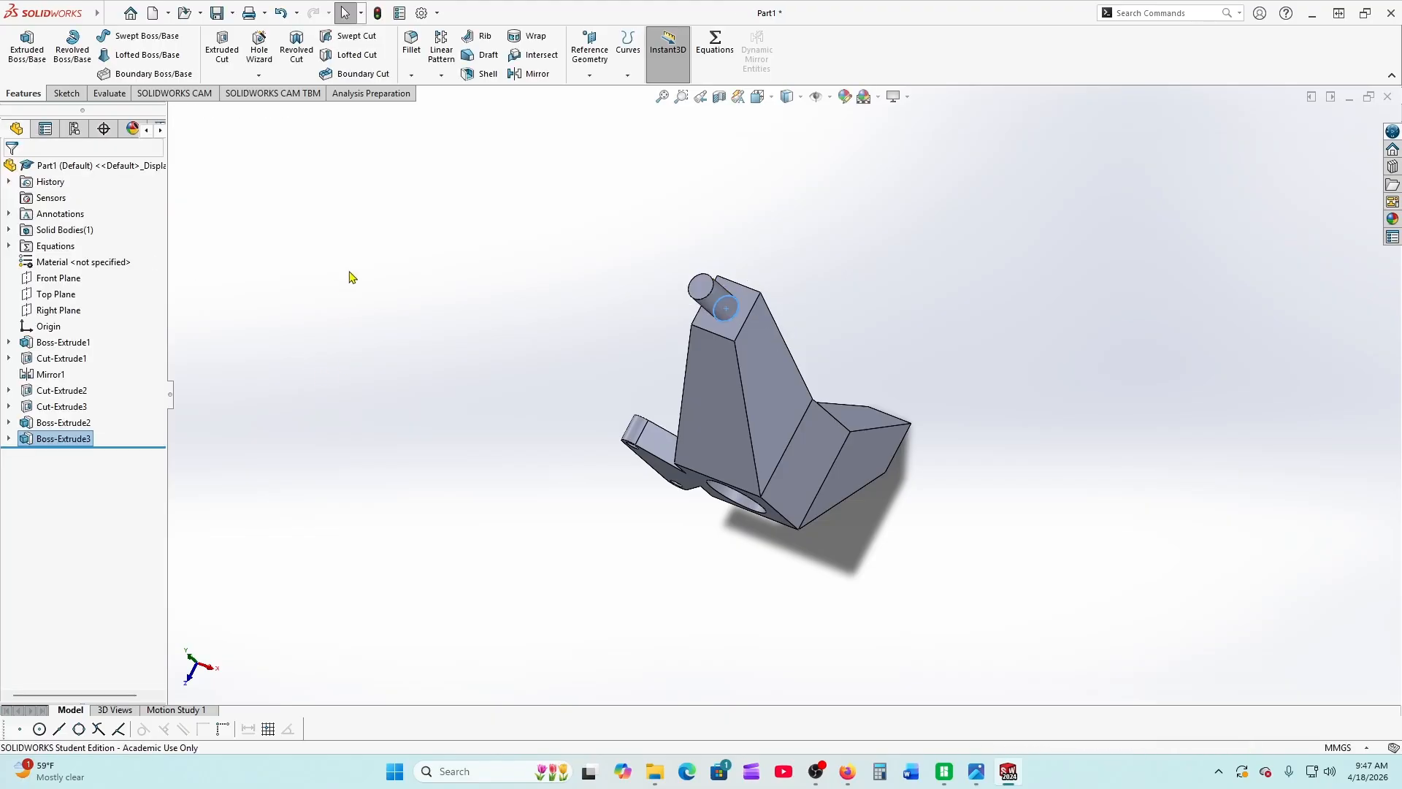
Mirror the extruded cylindrical pin about the Top Plane to the opposite end of the part
{"action": "left_click", "coordinate": [531, 74]}
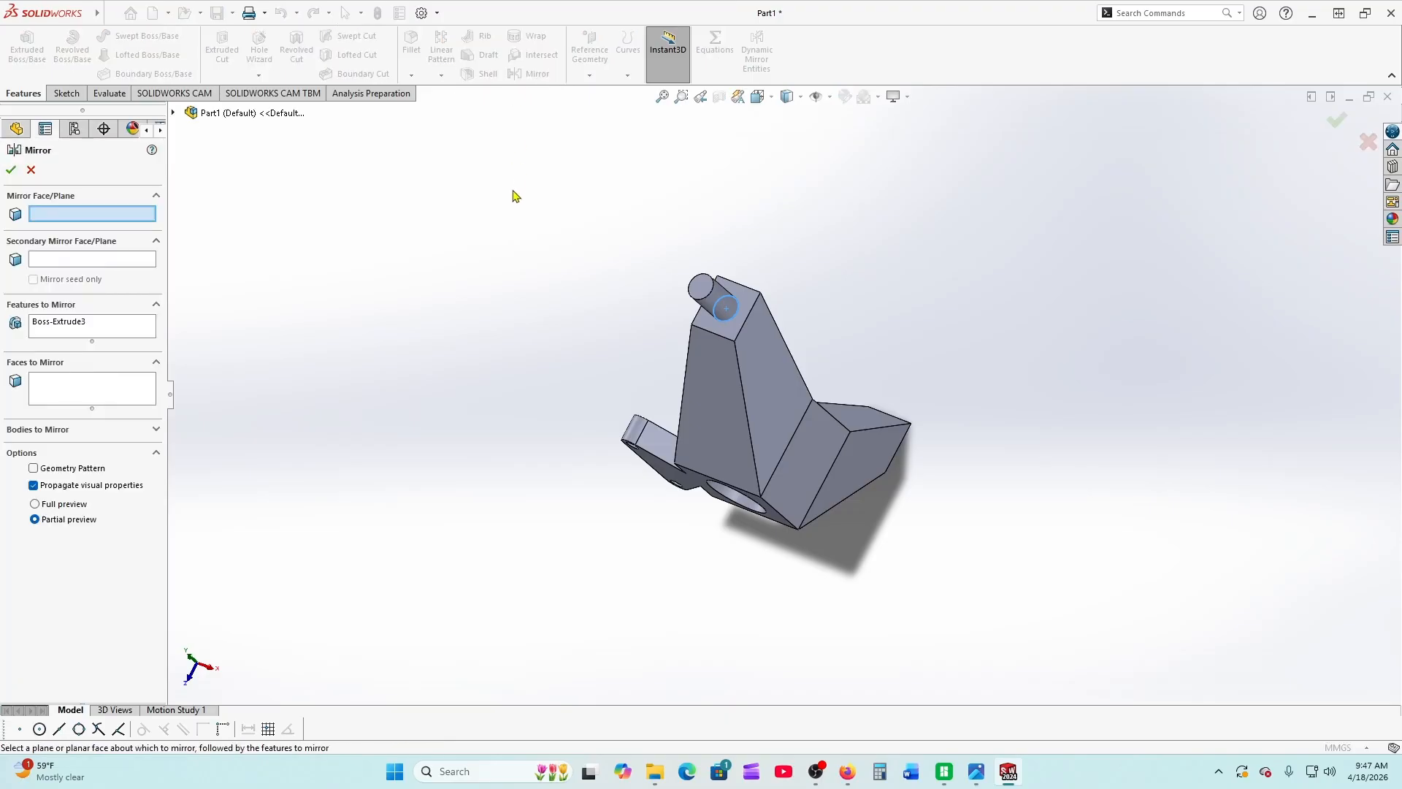
{"action": "left_click", "coordinate": [174, 113]}
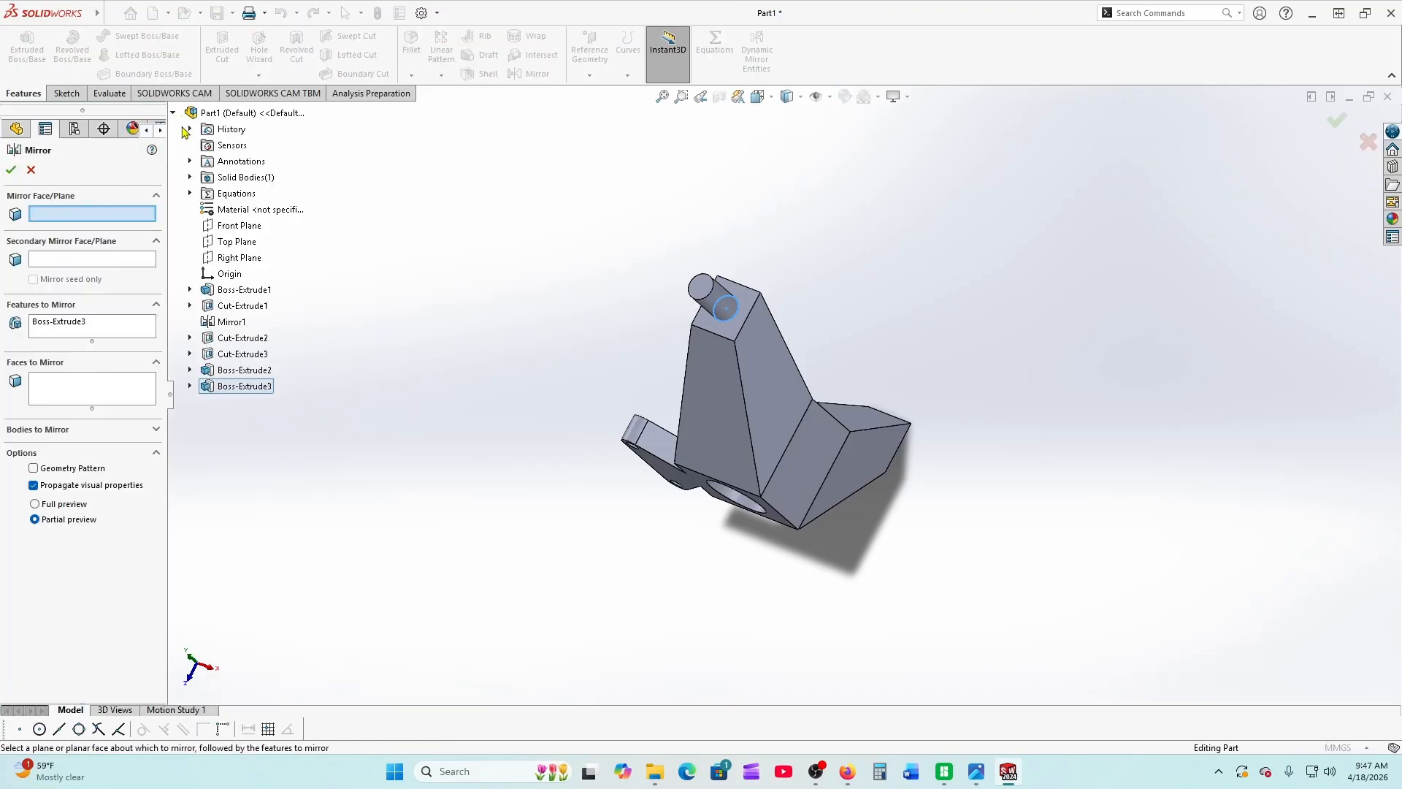
{"action": "left_click", "coordinate": [219, 243]}
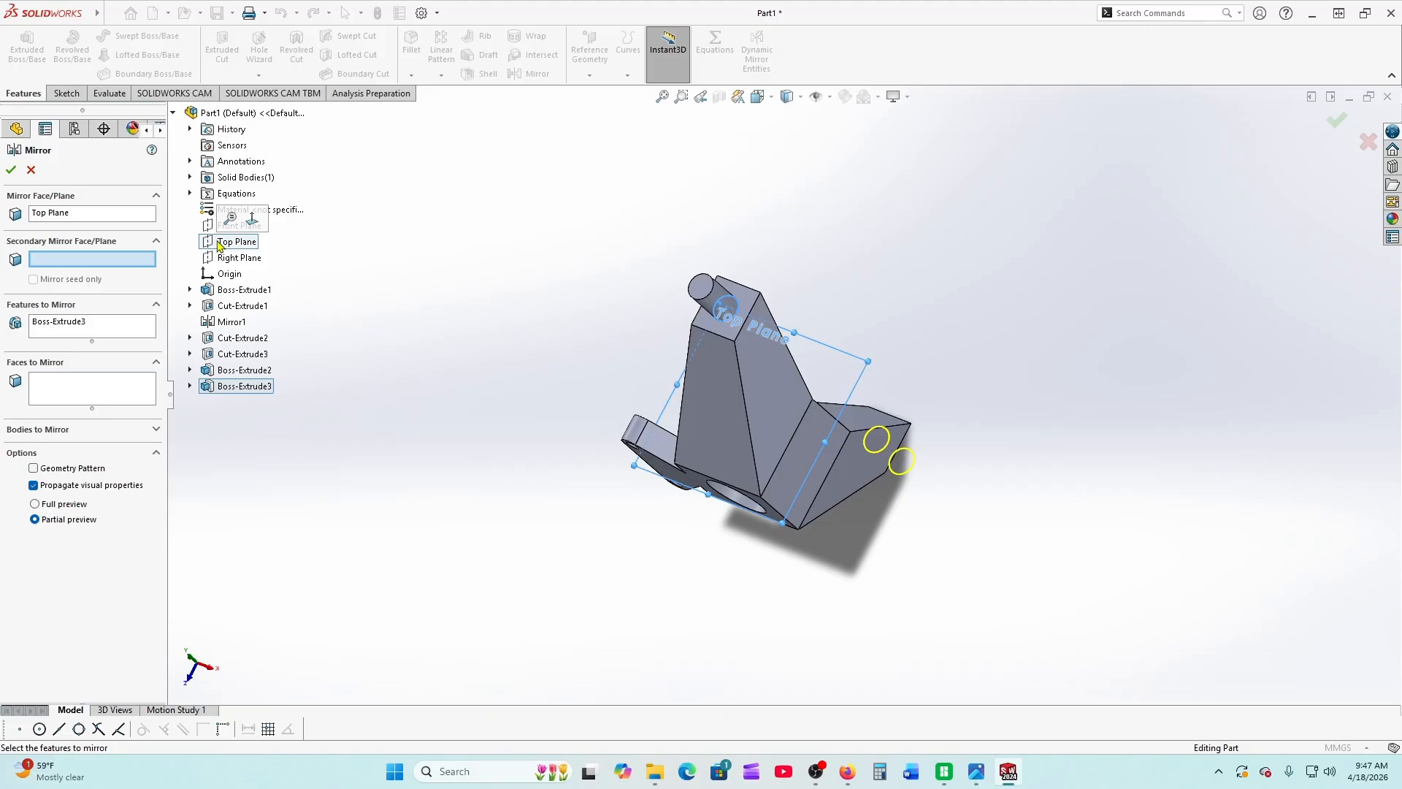
{"action": "left_click", "coordinate": [9, 172]}
{"action": "middle_click_drag", "start_coordinate": [626, 594], "coordinate": [669, 251]}
{"action": "middle_click_drag", "start_coordinate": [666, 517], "coordinate": [661, 518]}
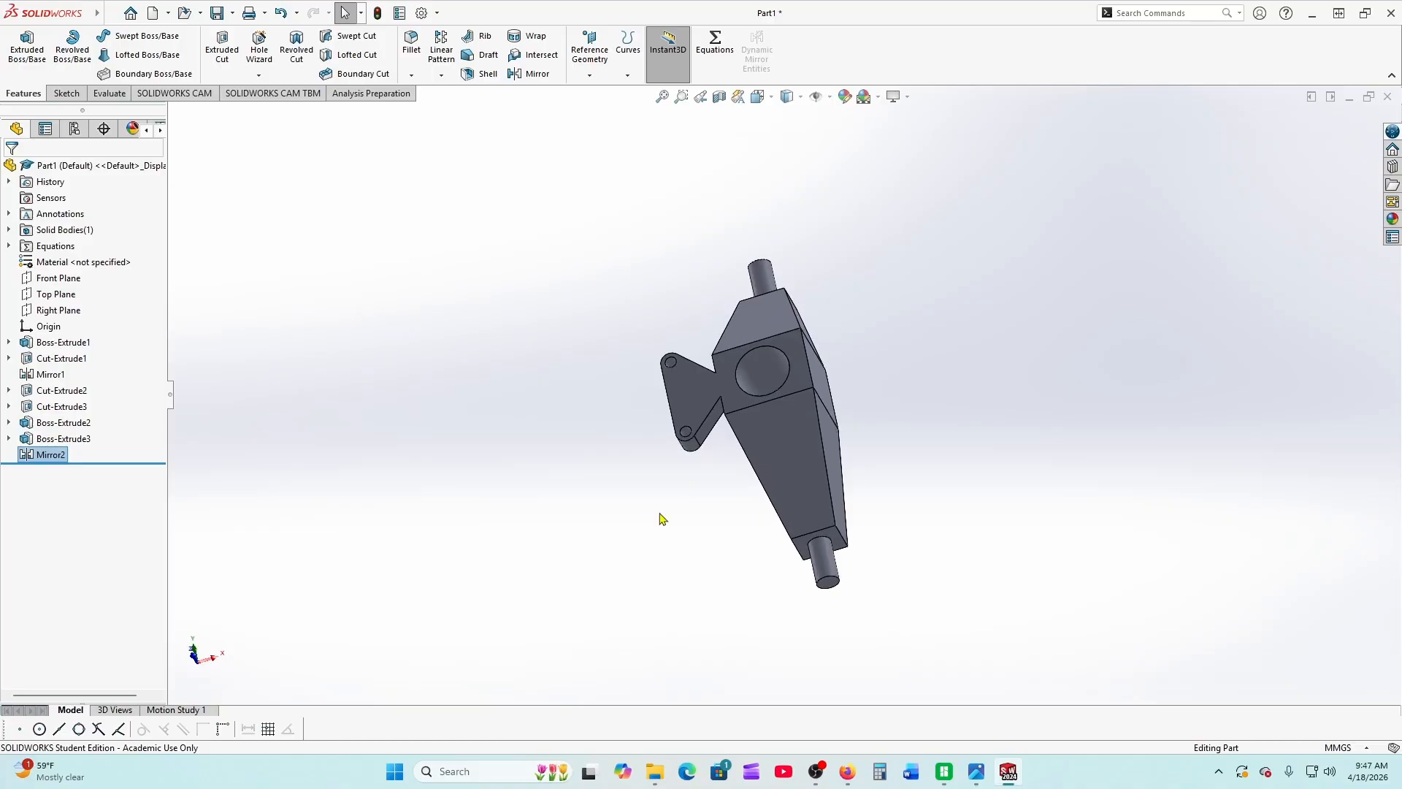
Switch to the PDF and compare the part drawing's views and the Question 12 specifications with the finished geometry
{"action": "left_click", "coordinate": [847, 772]}
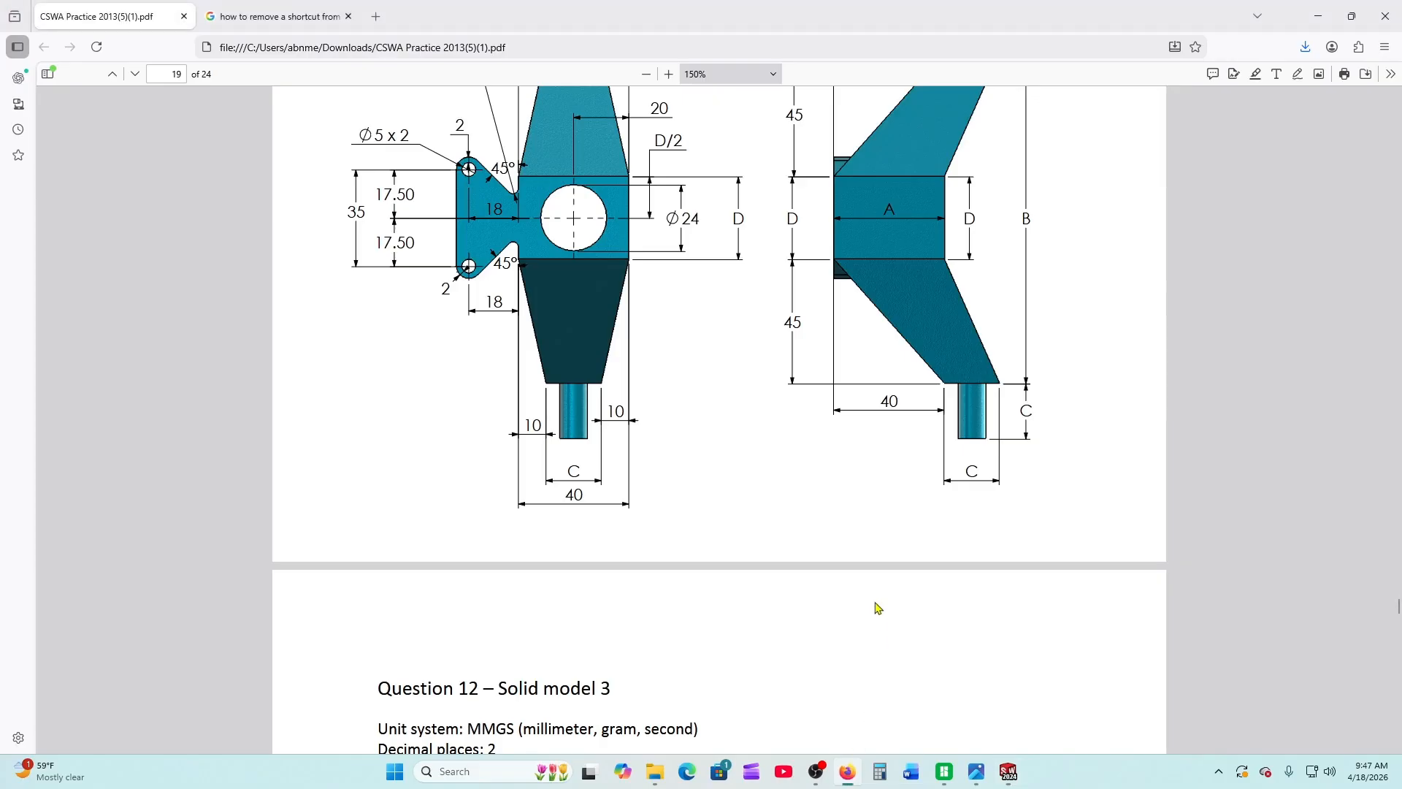
{"action": "scroll", "coordinate": [878, 609], "scroll_direction": "up", "scroll_amount": 2}
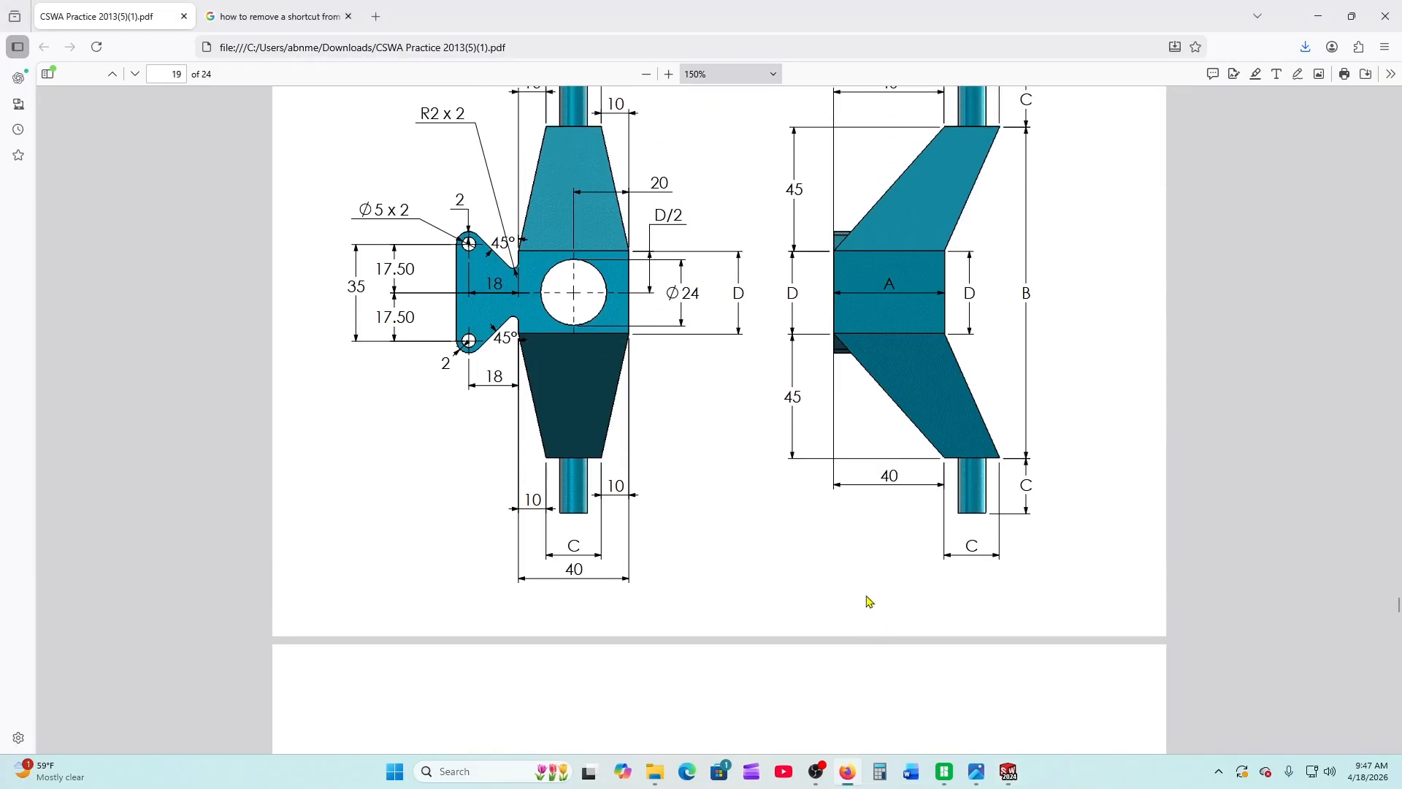
{"action": "scroll", "coordinate": [823, 551], "scroll_direction": "up", "scroll_amount": 12}
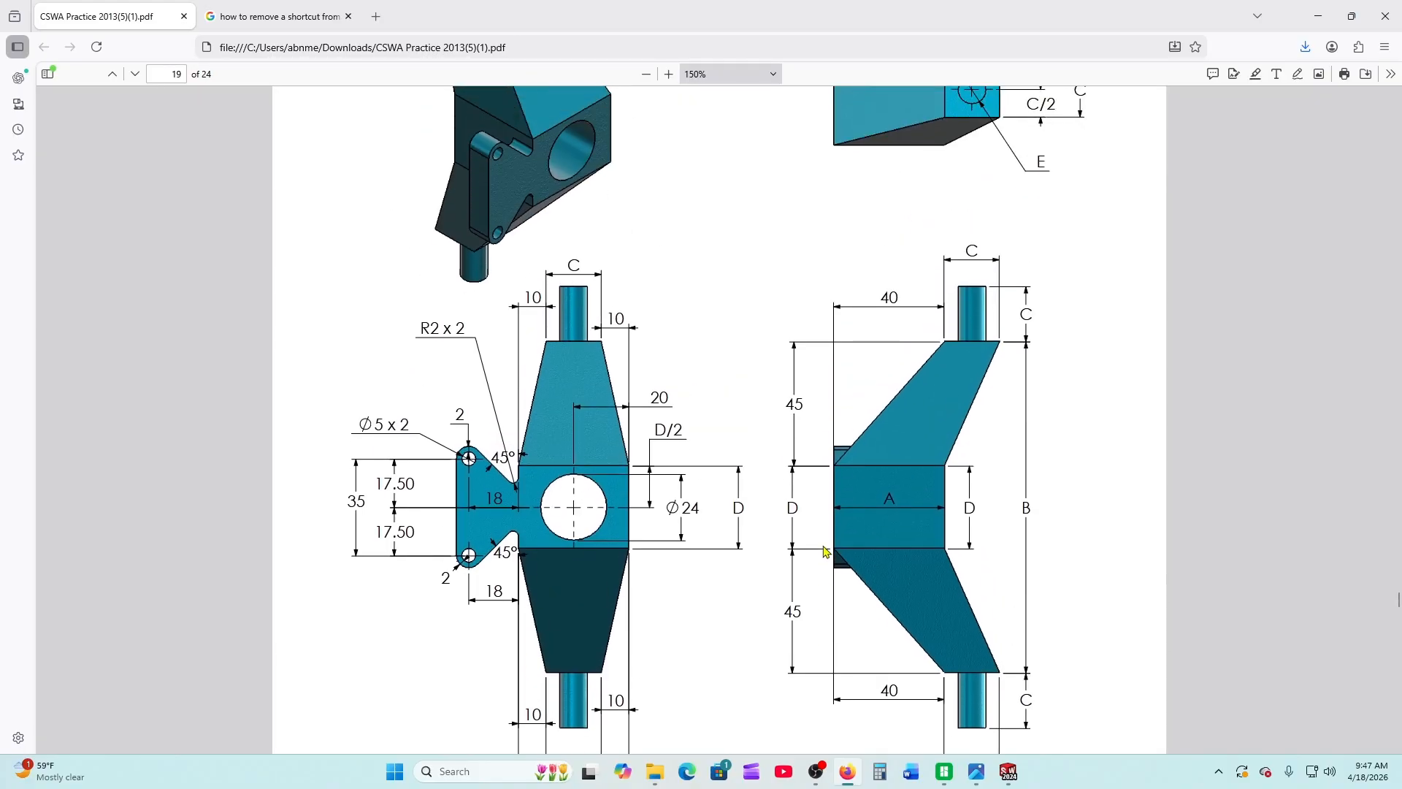
{"action": "scroll", "coordinate": [824, 551], "scroll_direction": "up", "scroll_amount": 6}
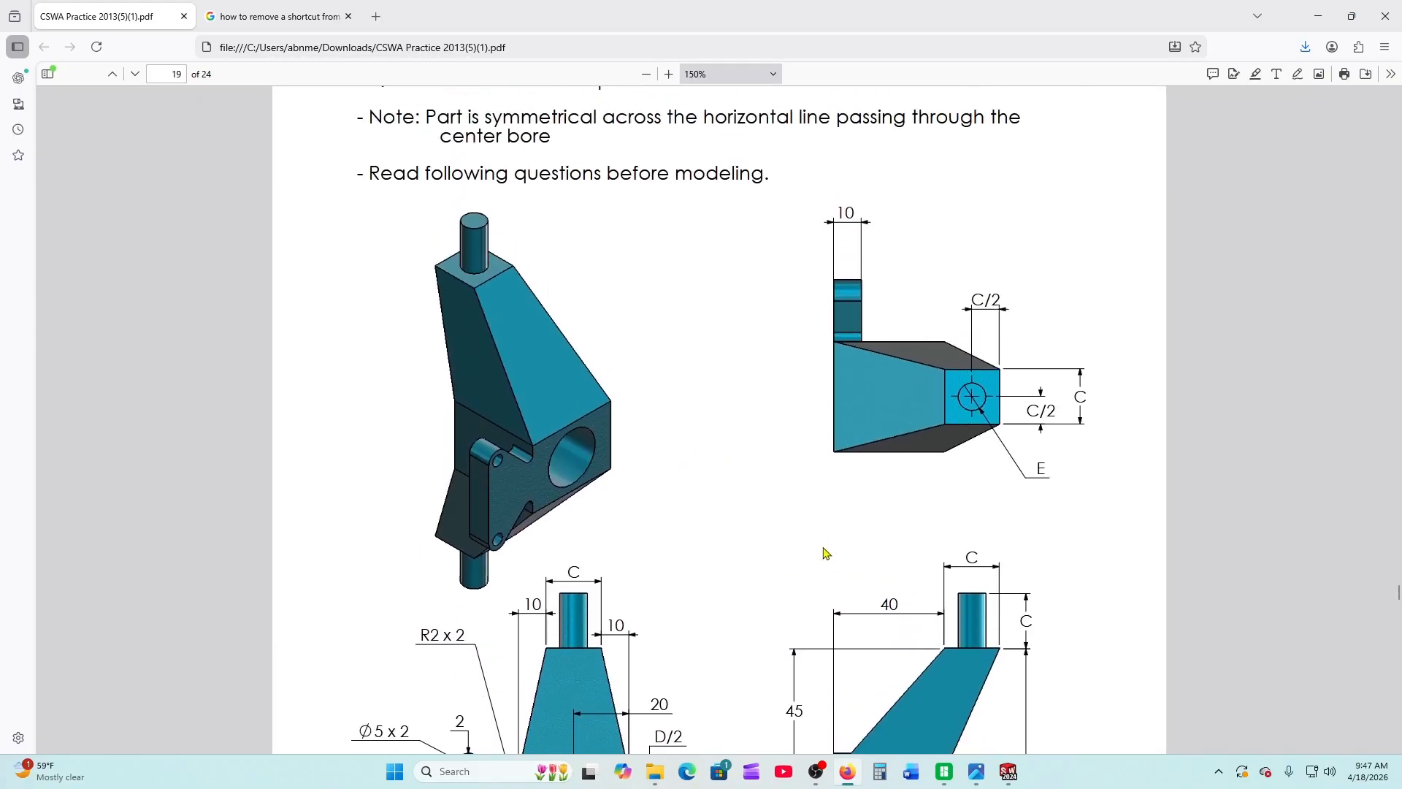
{"action": "scroll", "coordinate": [824, 553], "scroll_direction": "down", "scroll_amount": 6}
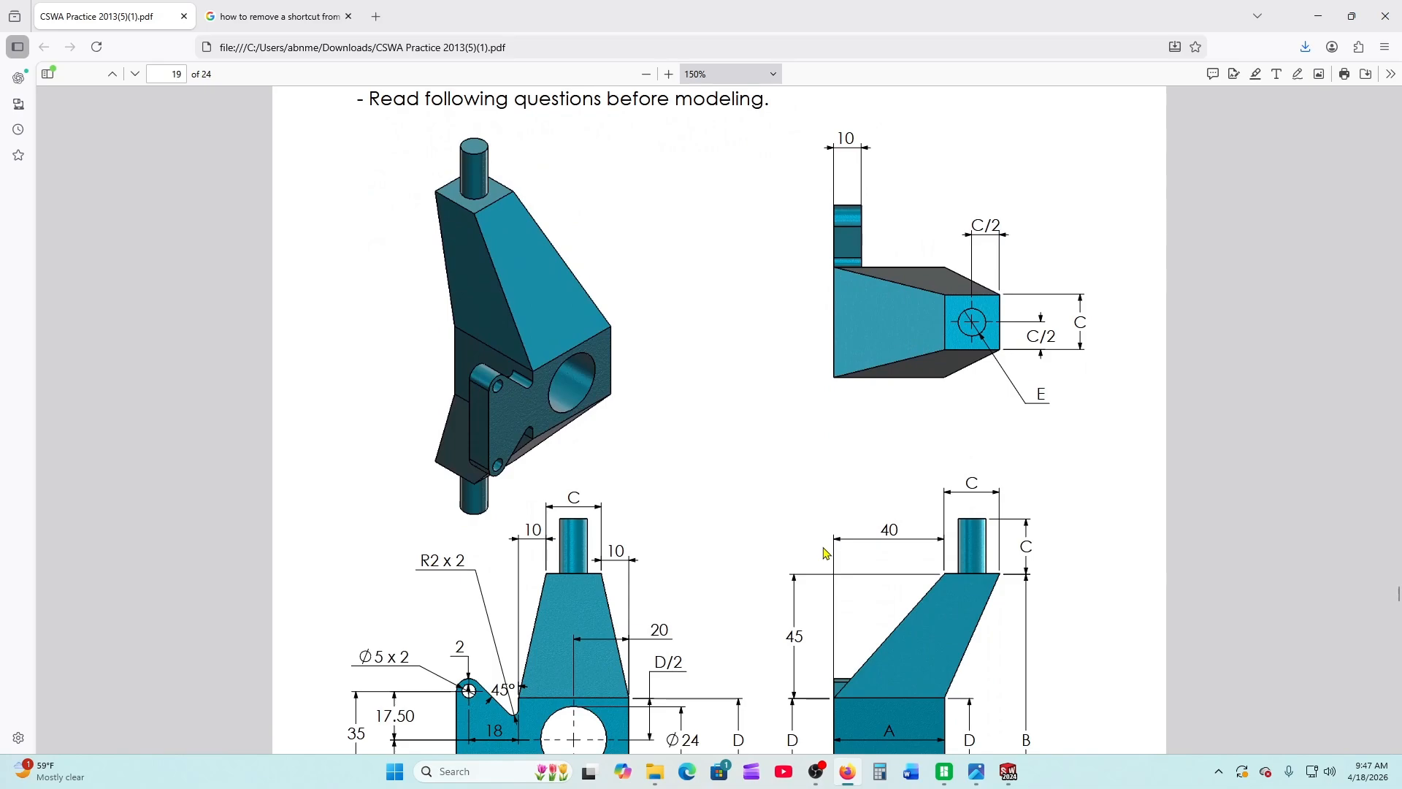
{"action": "scroll", "coordinate": [824, 553], "scroll_direction": "down", "scroll_amount": 8}
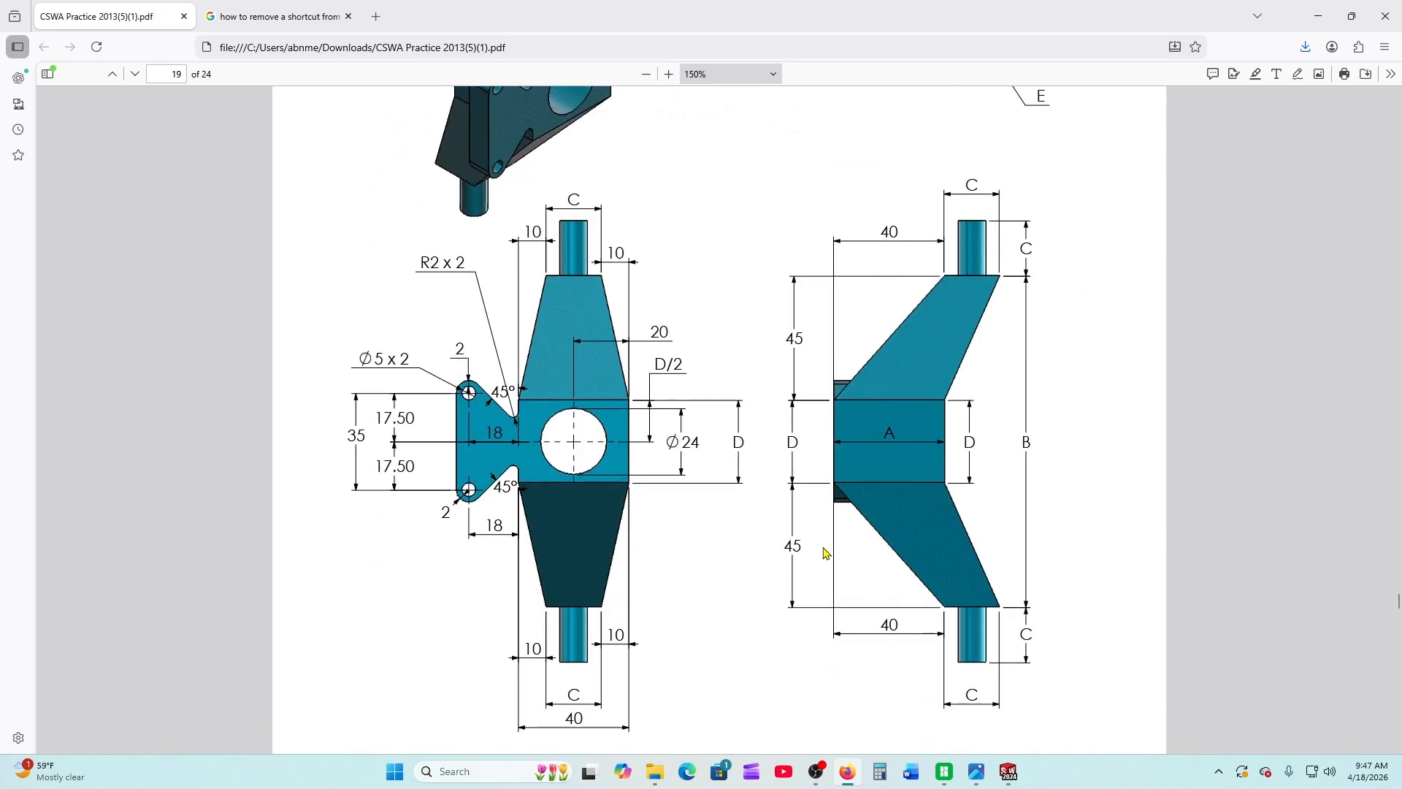
{"action": "scroll", "coordinate": [824, 553], "scroll_direction": "down", "scroll_amount": 14}
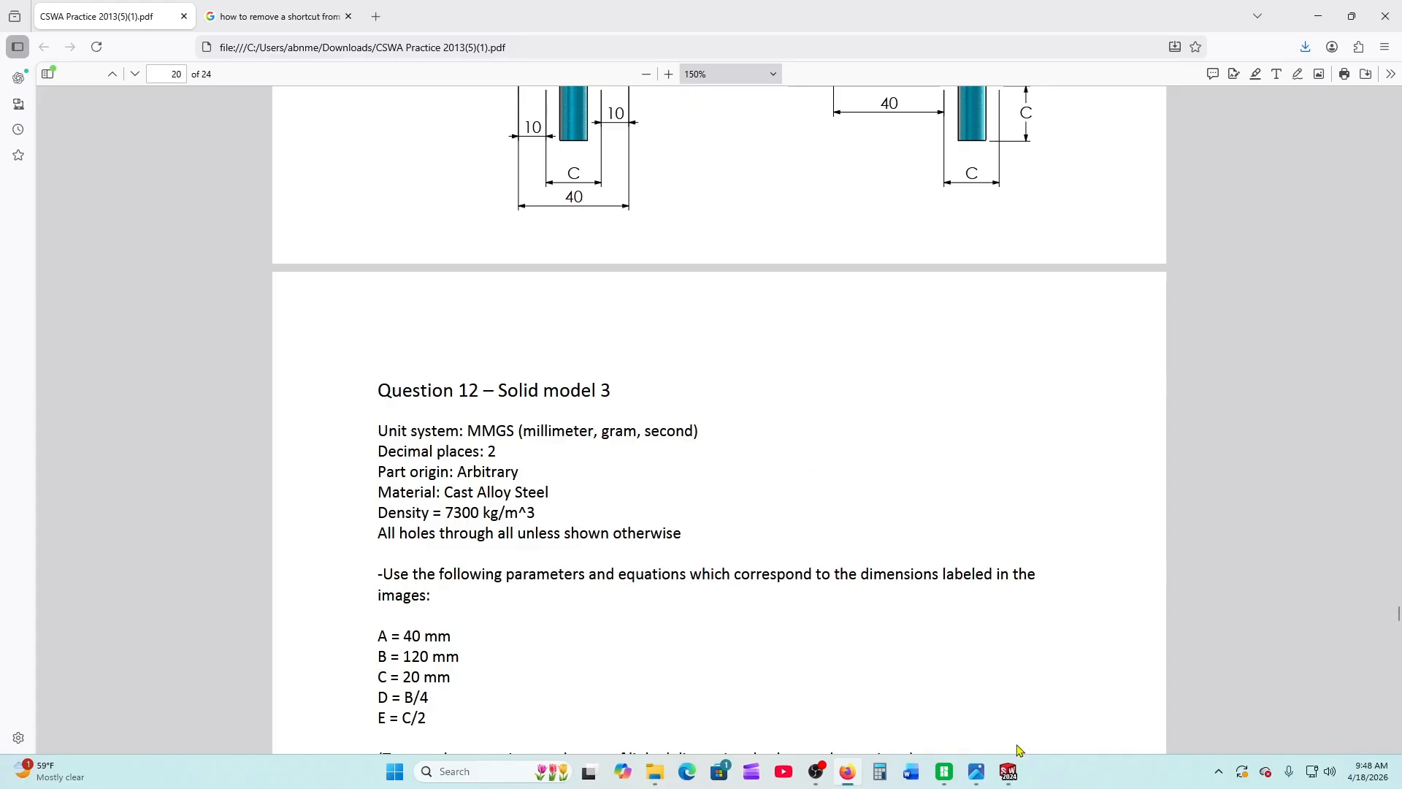
Switch to SOLIDWORKS and assign Cast Alloy Steel from the SOLIDWORKS Materials library to the part
{"action": "left_click", "coordinate": [1009, 772]}
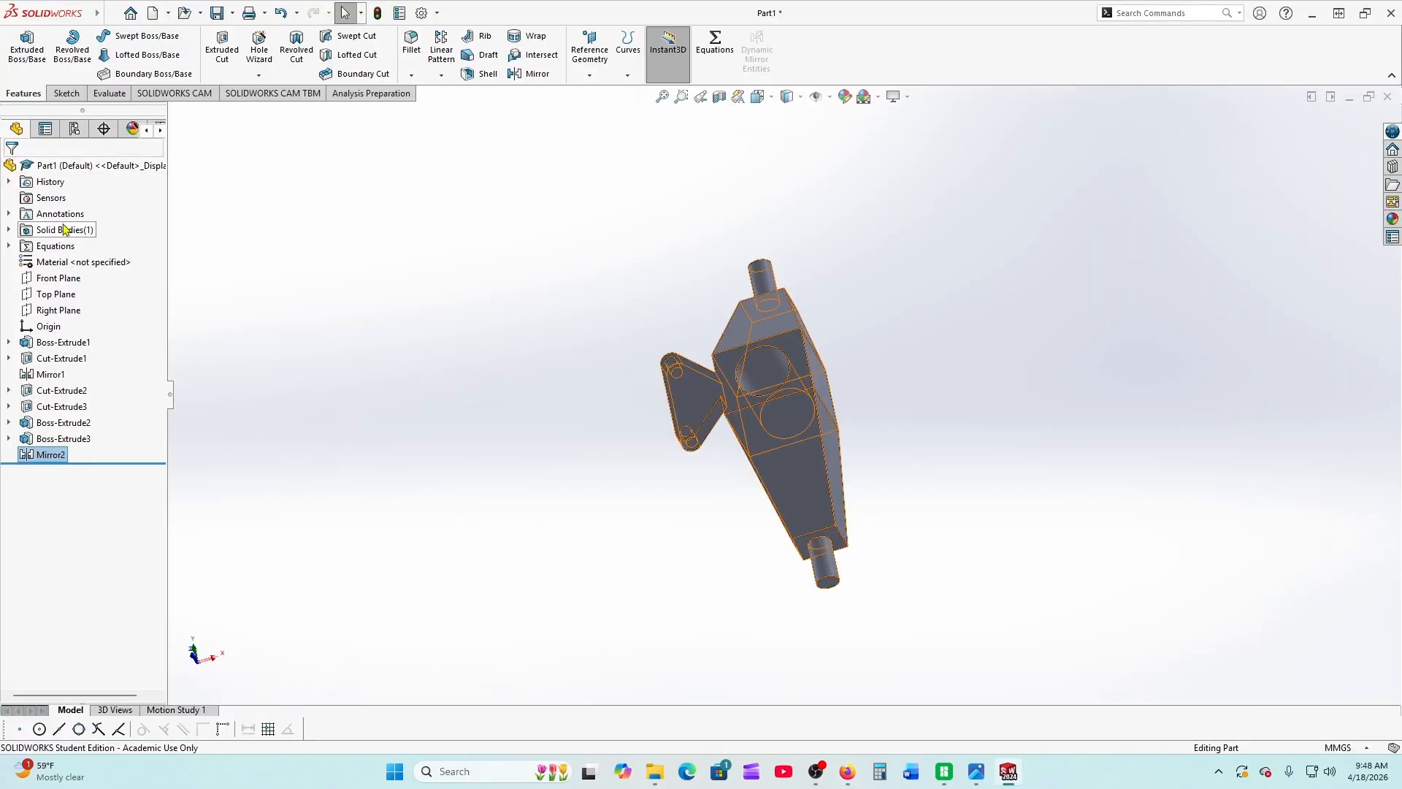
{"action": "right_click", "coordinate": [60, 260]}
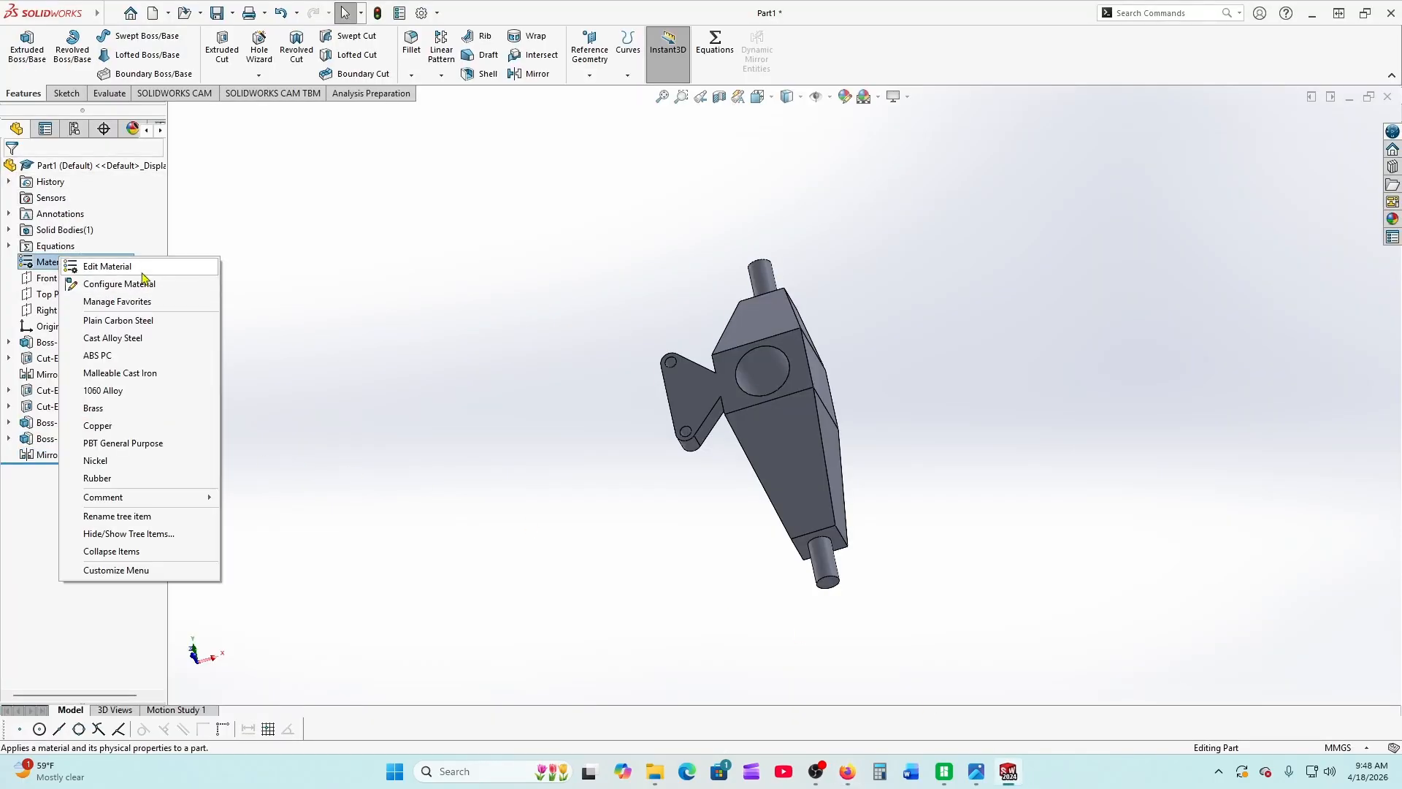
{"action": "left_click", "coordinate": [117, 267]}
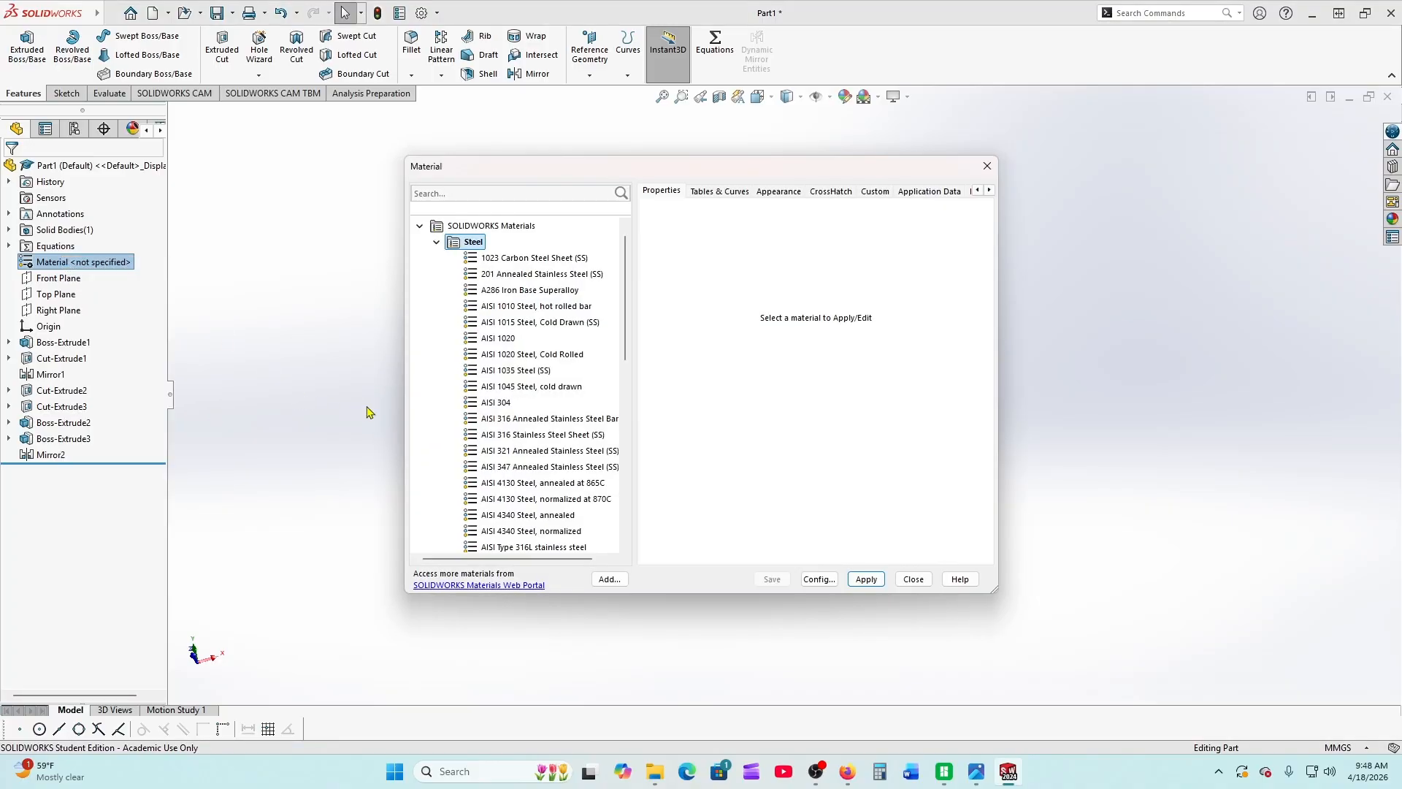
{"action": "scroll", "coordinate": [519, 362], "scroll_direction": "down", "scroll_amount": 2}
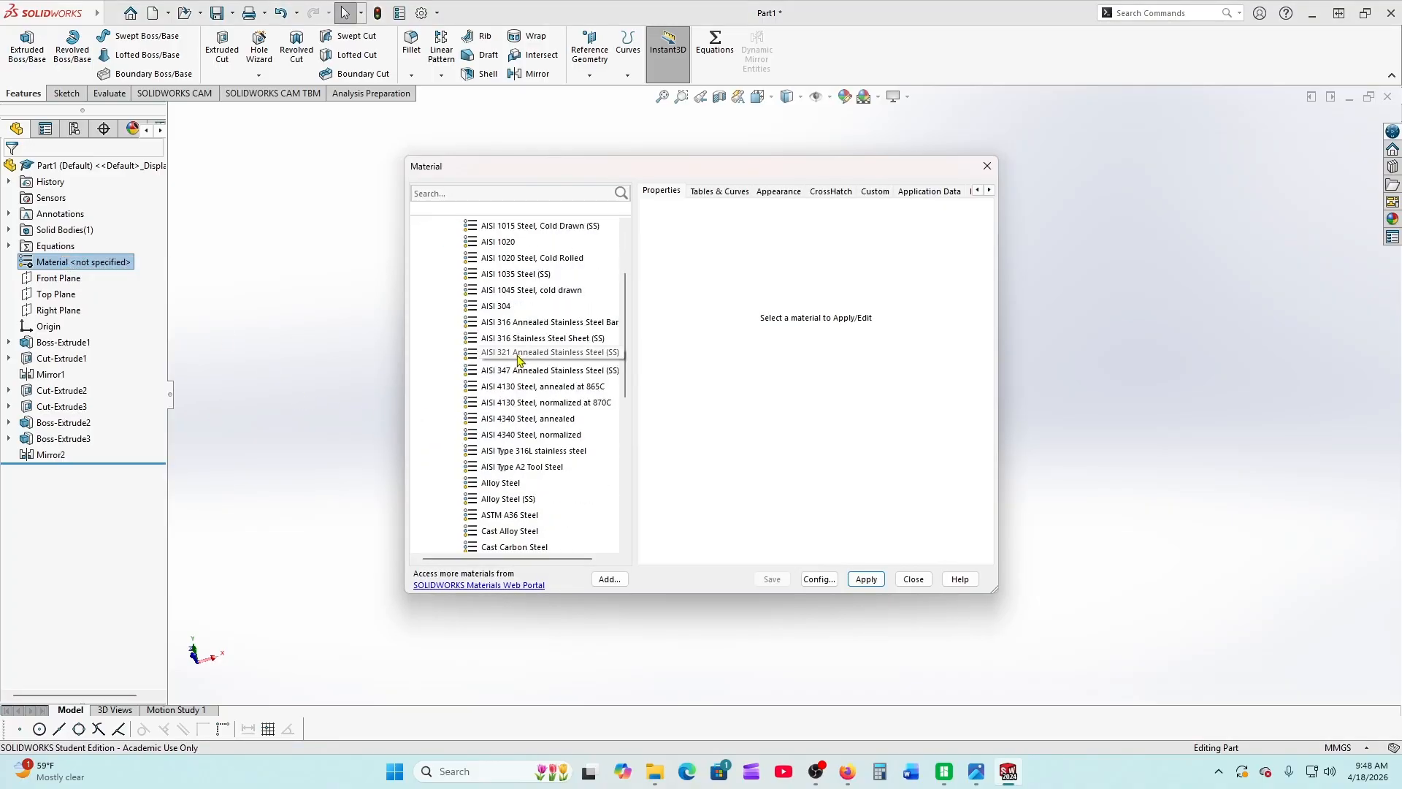
{"action": "scroll", "coordinate": [534, 435], "scroll_direction": "down", "scroll_amount": 1}
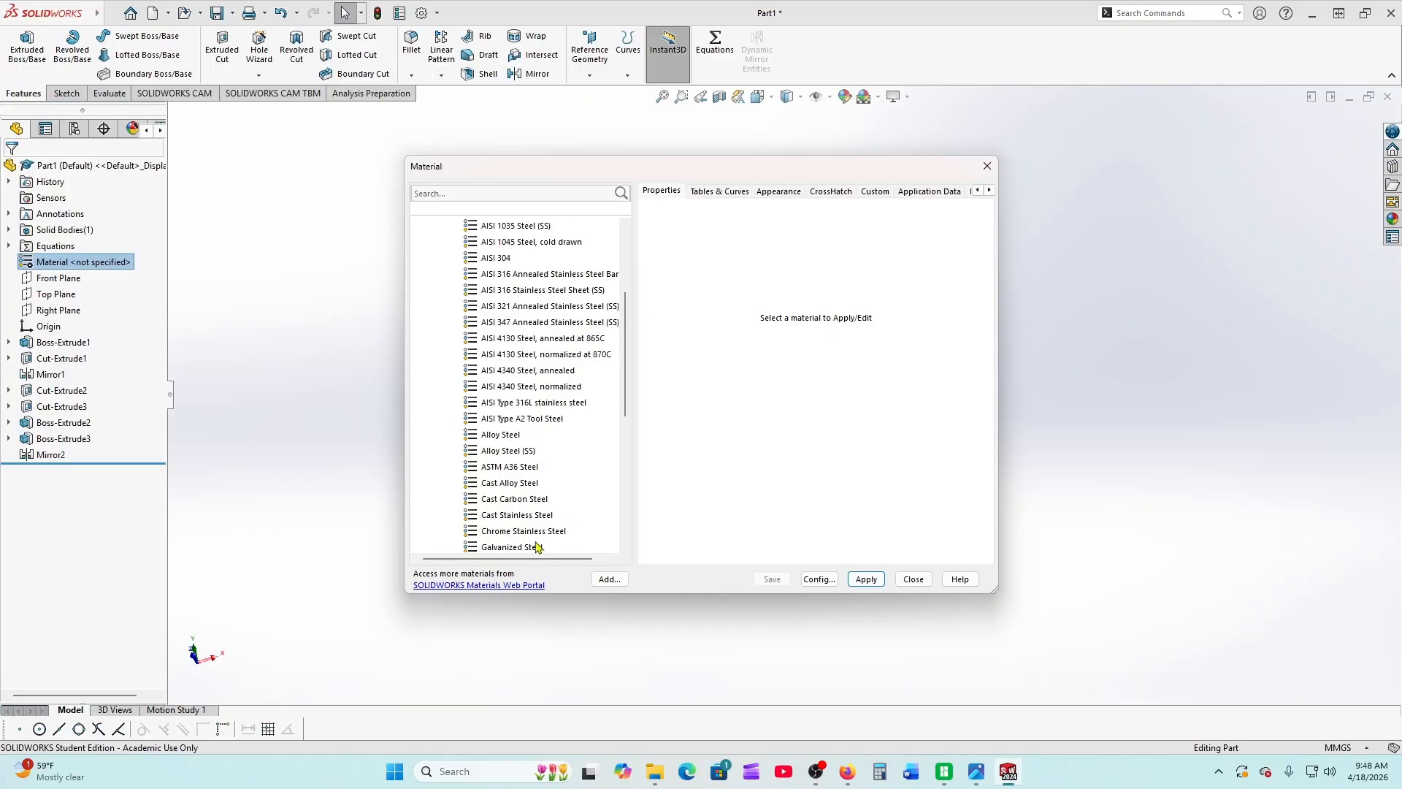
{"action": "left_click", "coordinate": [471, 486]}
{"action": "left_click", "coordinate": [866, 579]}
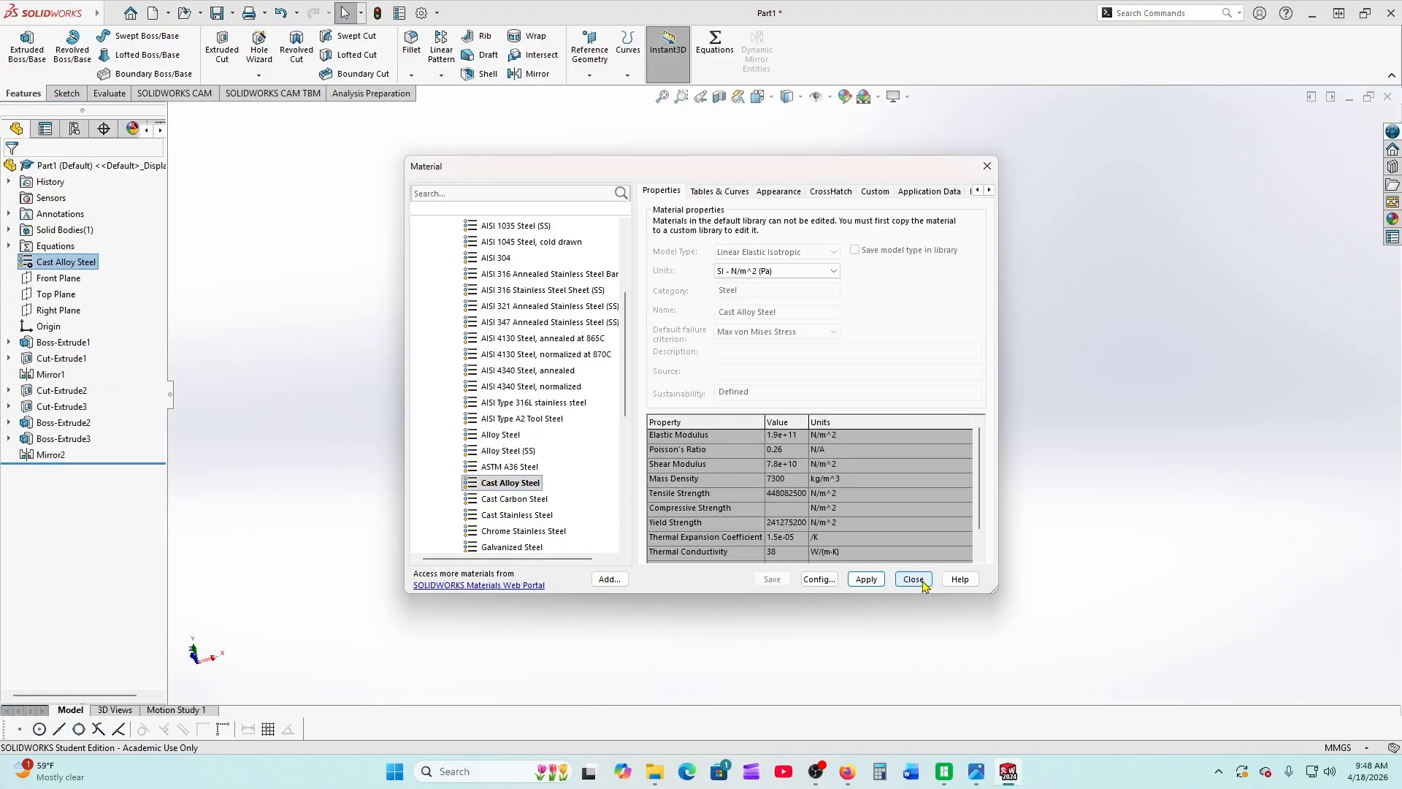
{"action": "left_click", "coordinate": [914, 579]}
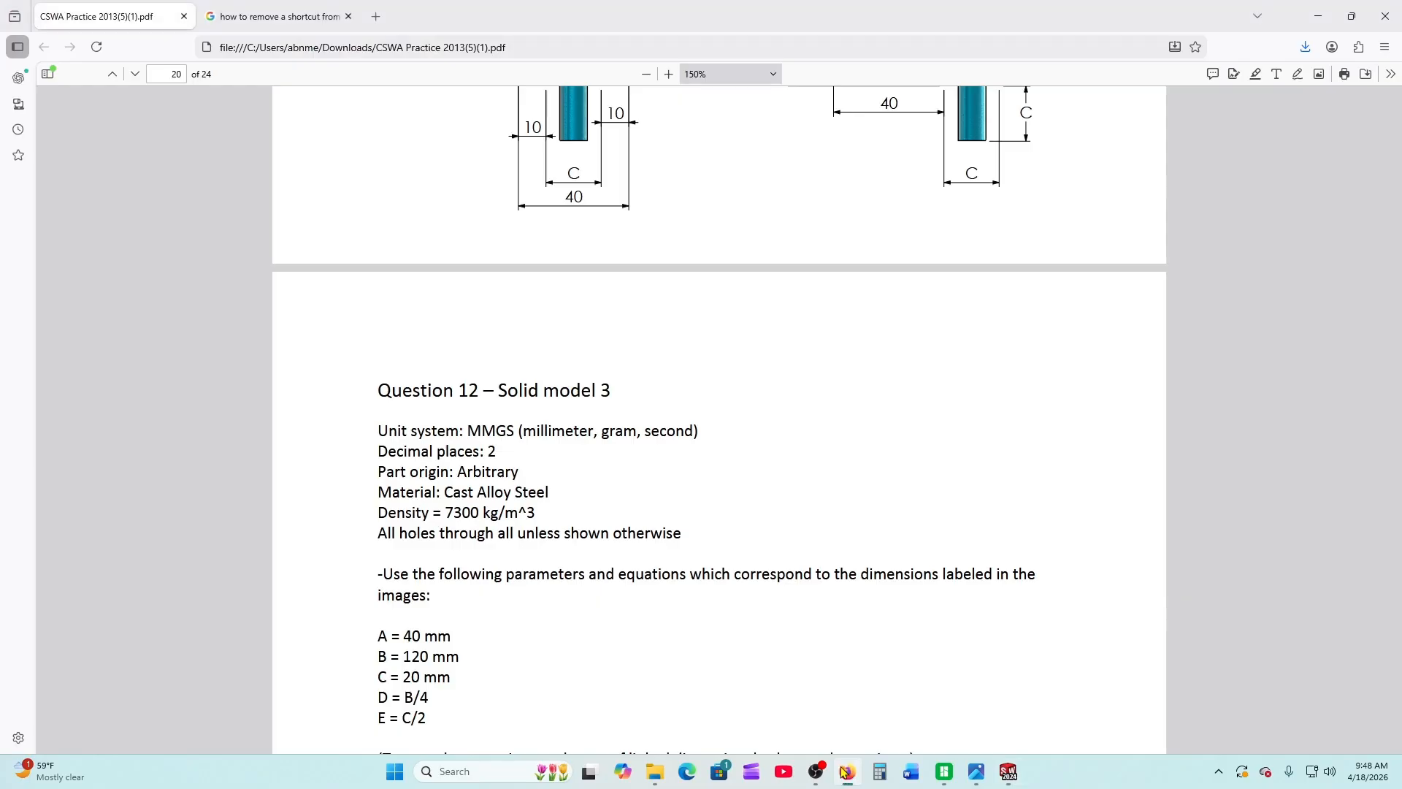
Switch to the PDF and read Question 12's mass question with its answer choices
{"action": "left_click", "coordinate": [847, 774]}
{"action": "scroll", "coordinate": [605, 528], "scroll_direction": "down", "scroll_amount": 2}
{"action": "scroll", "coordinate": [607, 529], "scroll_direction": "down", "scroll_amount": 4}
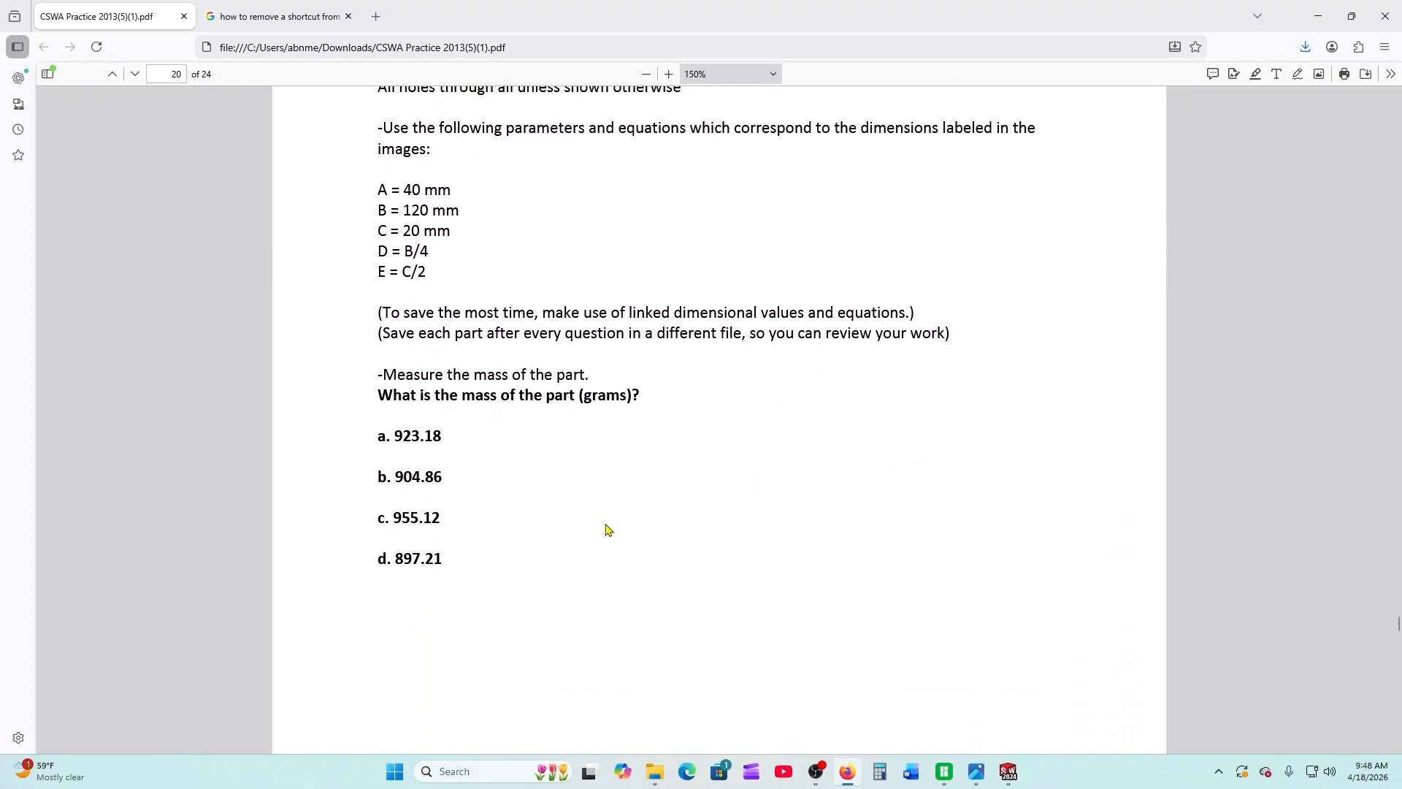
{"action": "scroll", "coordinate": [607, 529], "scroll_direction": "down", "scroll_amount": 2}
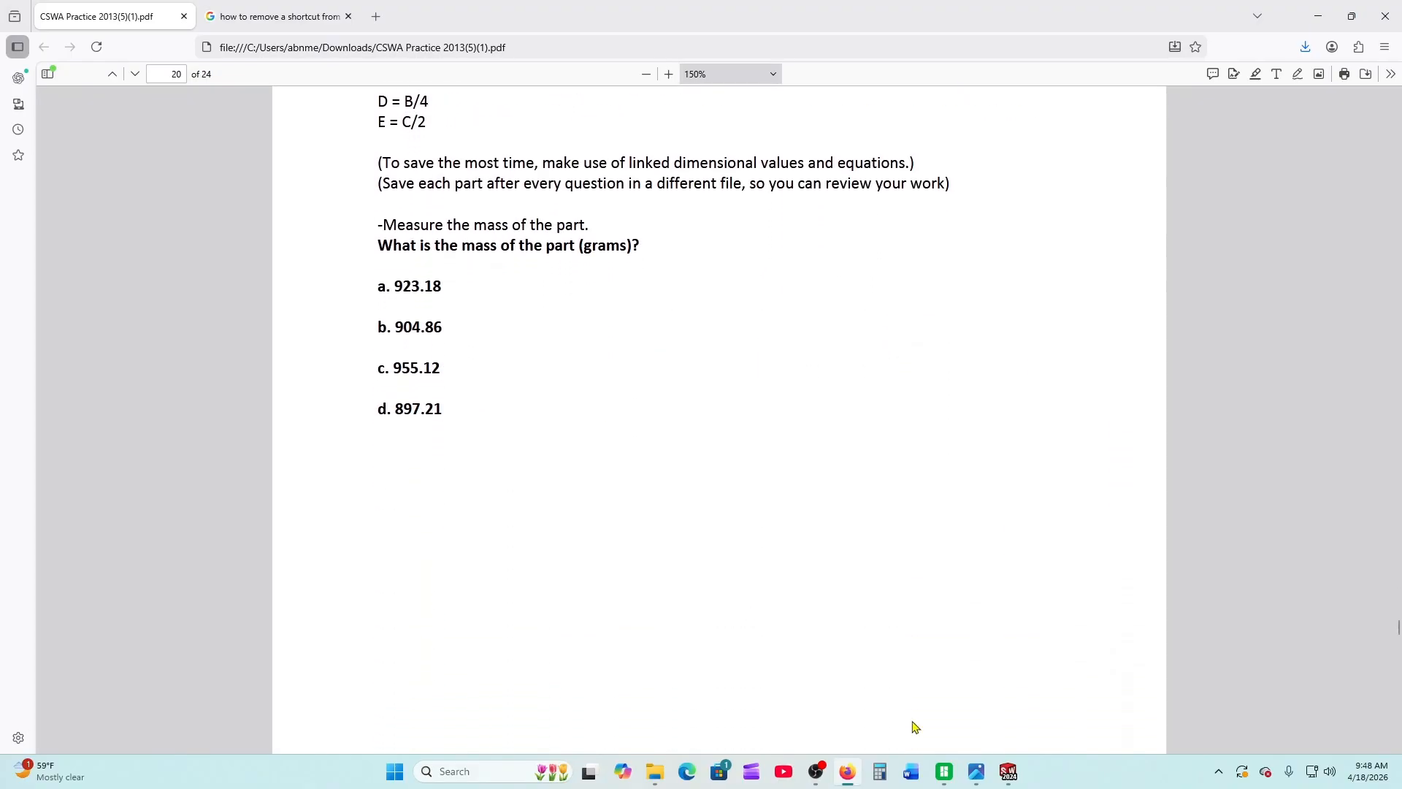
Return to SOLIDWORKS, calculate the part's mass properties, and compare the mass with the answer choices in the PDF
{"action": "left_click", "coordinate": [1008, 772]}
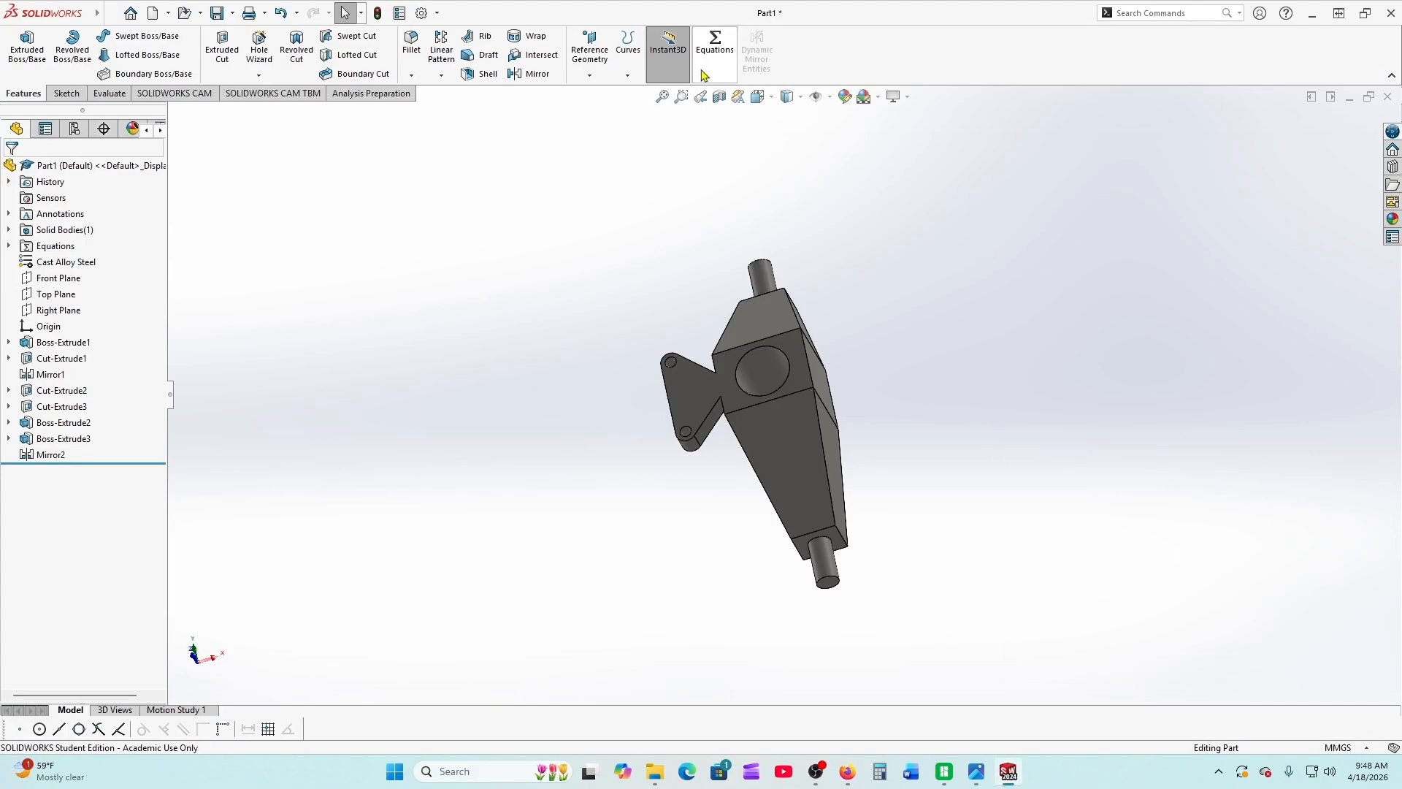
{"action": "left_click", "coordinate": [109, 94]}
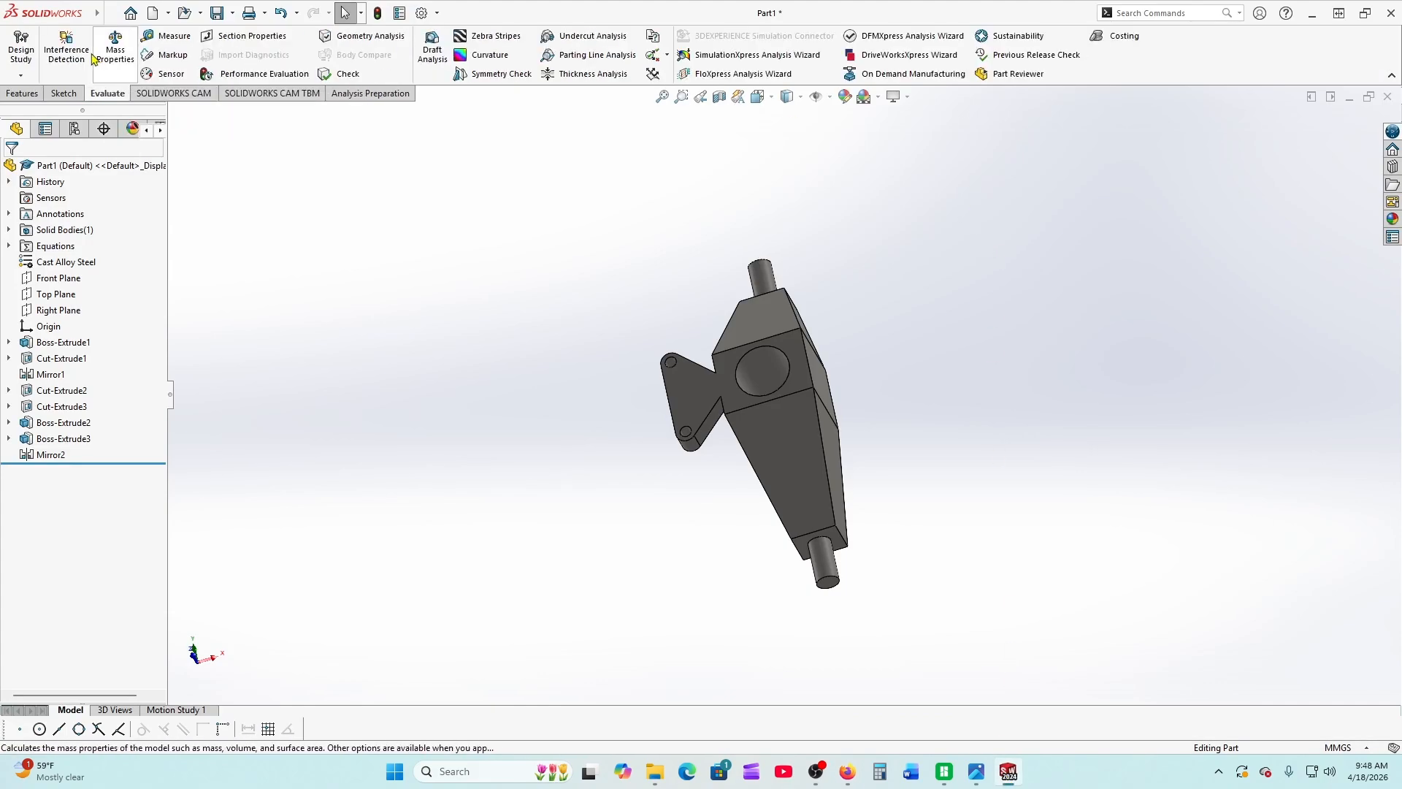
{"action": "left_click", "coordinate": [115, 49]}
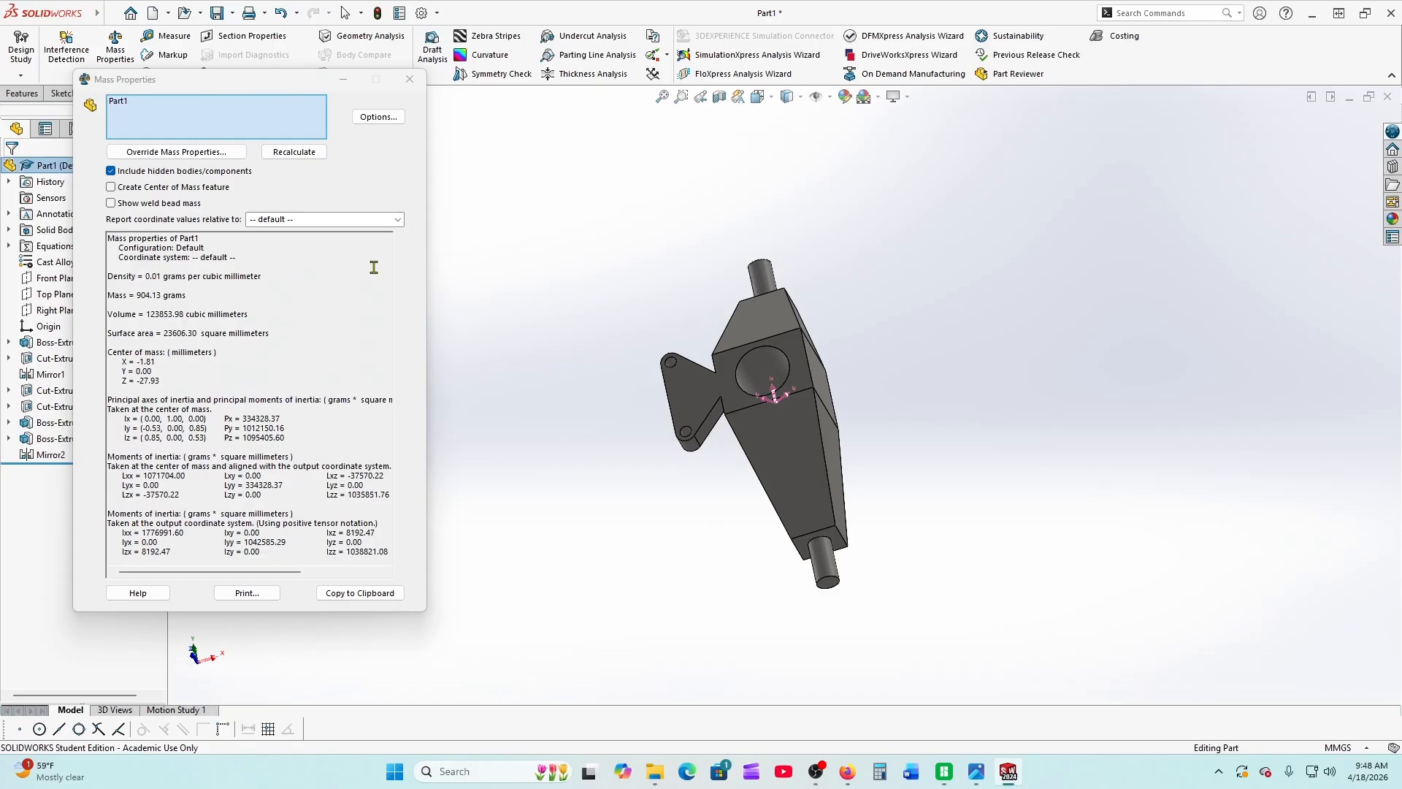
{"action": "left_click_drag", "start_coordinate": [282, 81], "coordinate": [1122, 152]}
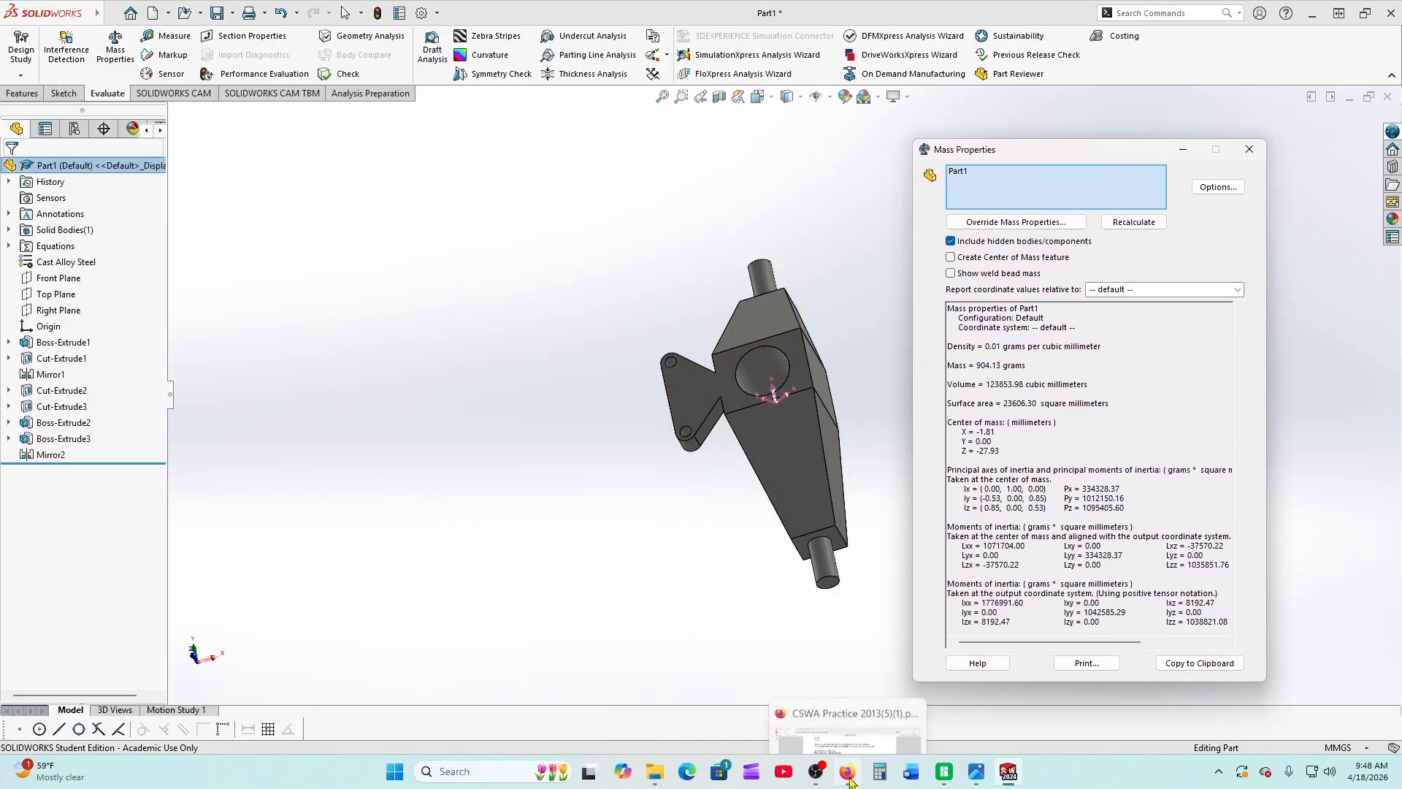
{"action": "left_click", "coordinate": [794, 708]}
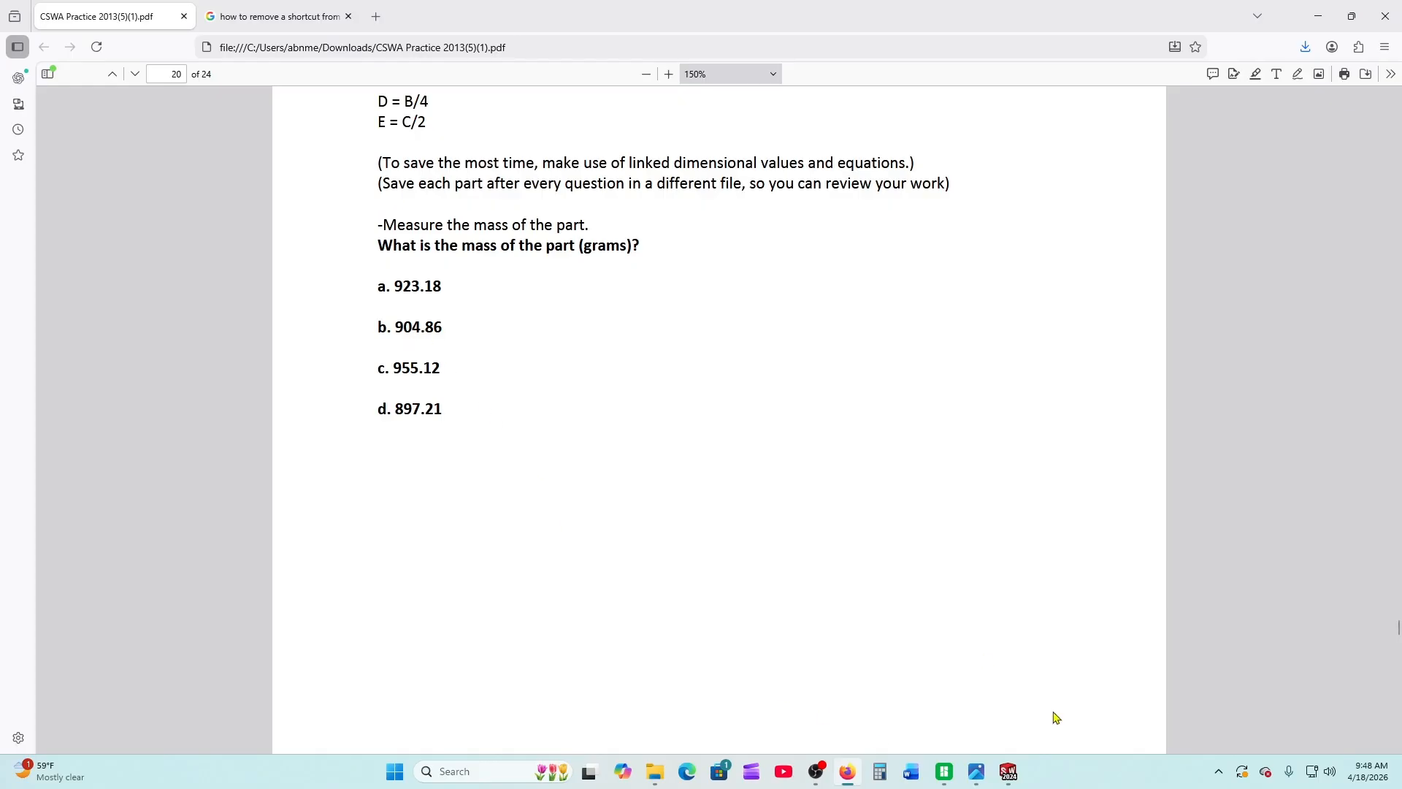
{"action": "mouse_move", "coordinate": [1004, 771]}
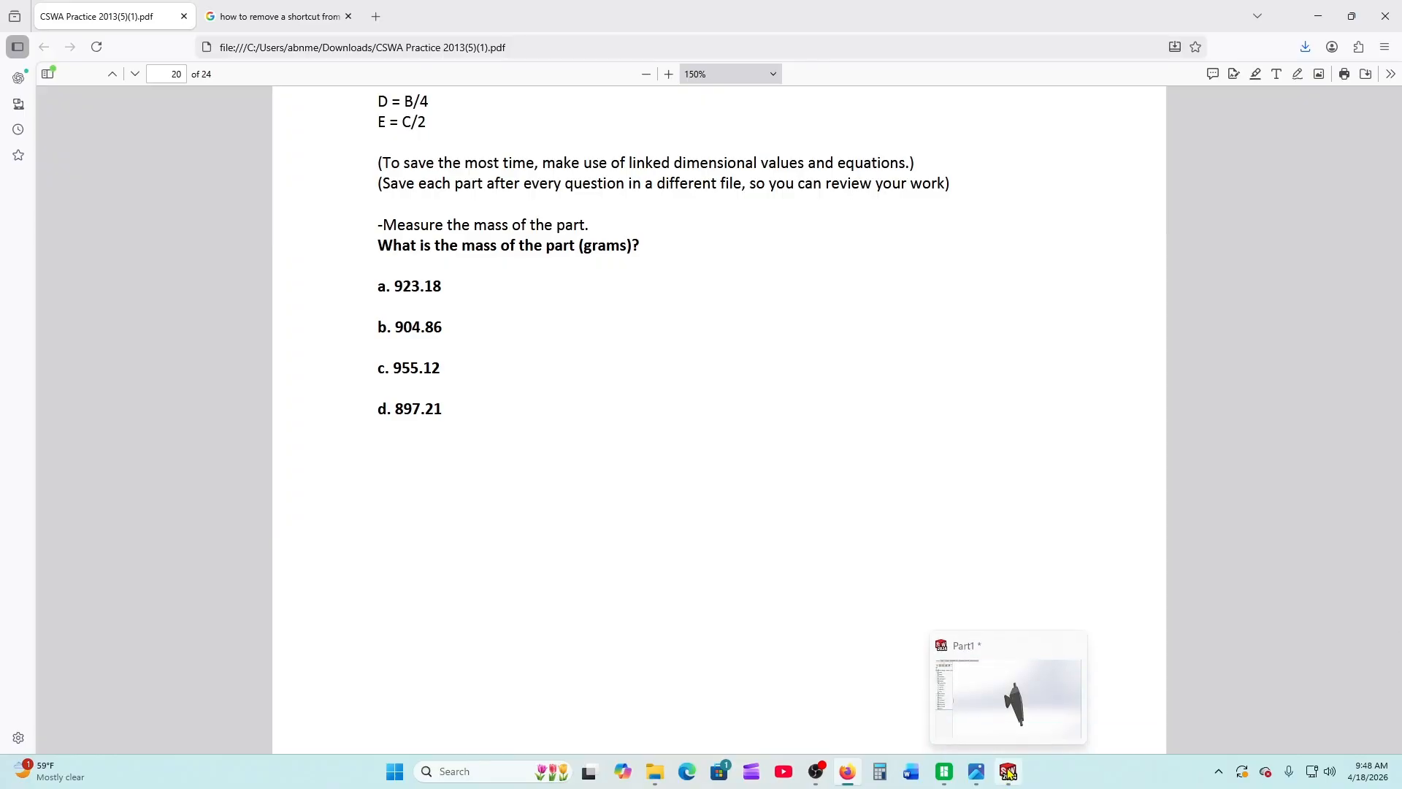
{"action": "left_click", "coordinate": [1008, 772]}
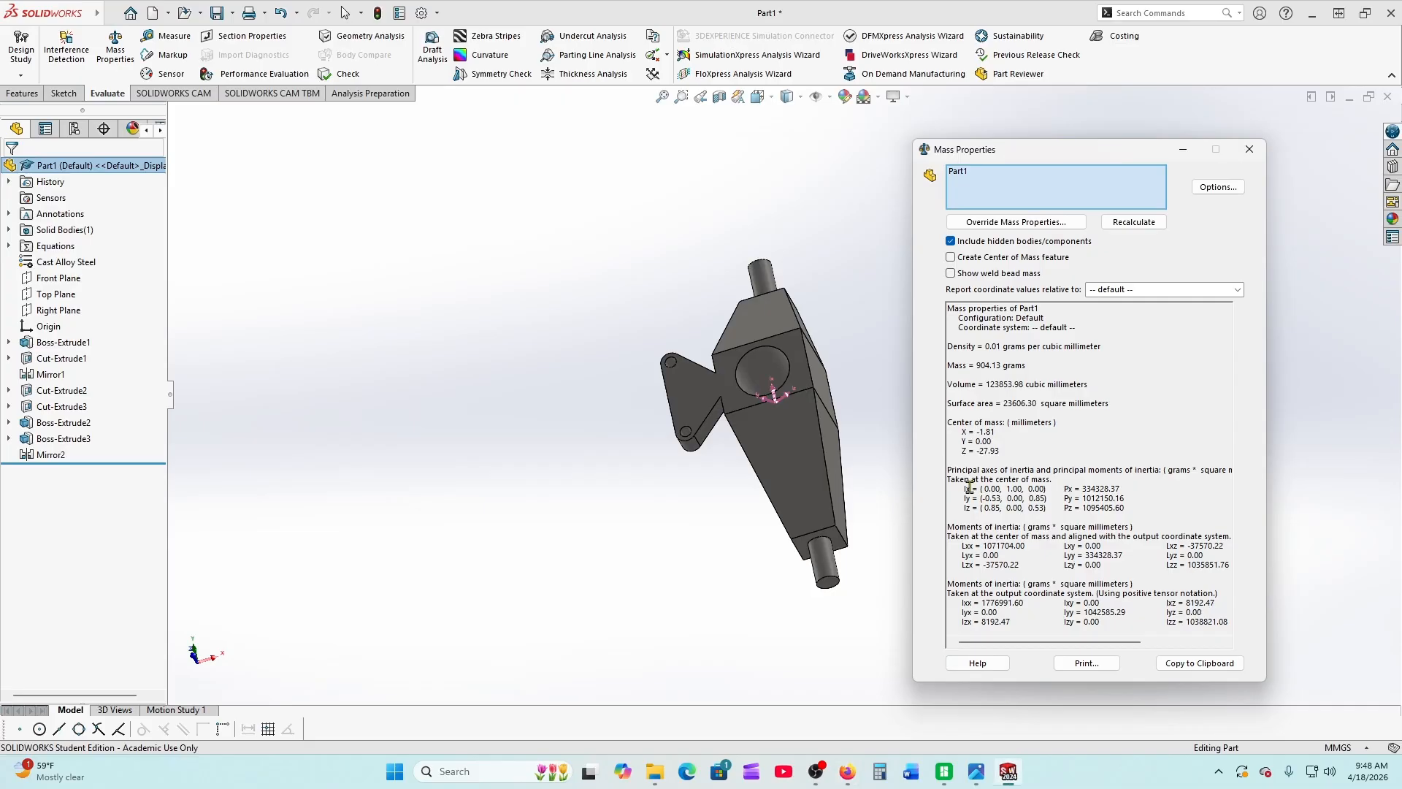
{"action": "left_click", "coordinate": [1249, 149]}
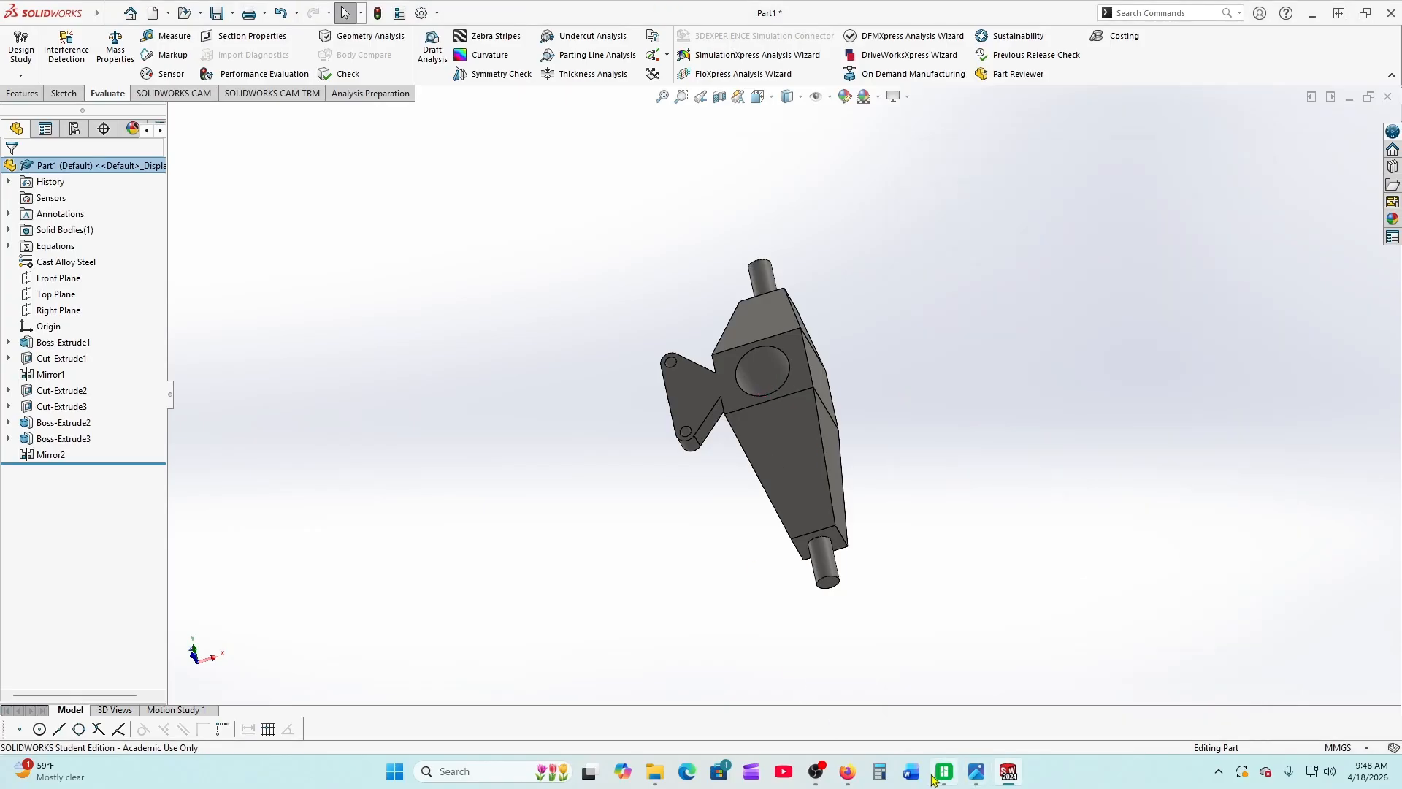
Review the part drawing's views in the PDF for any feature missing from the model
{"action": "left_click", "coordinate": [847, 771]}
{"action": "scroll", "coordinate": [669, 400], "scroll_direction": "up", "scroll_amount": 5}
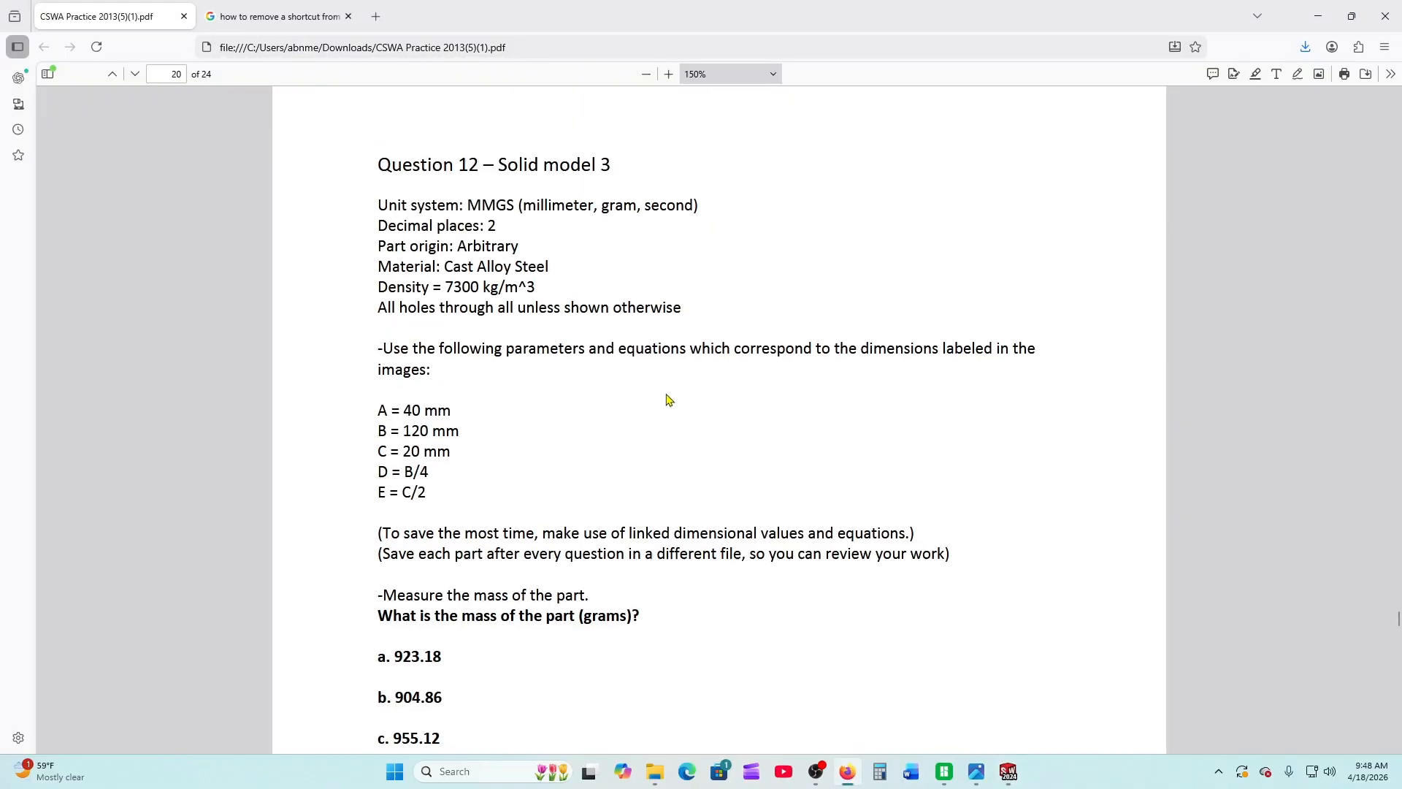
{"action": "scroll", "coordinate": [669, 400], "scroll_direction": "up", "scroll_amount": 8}
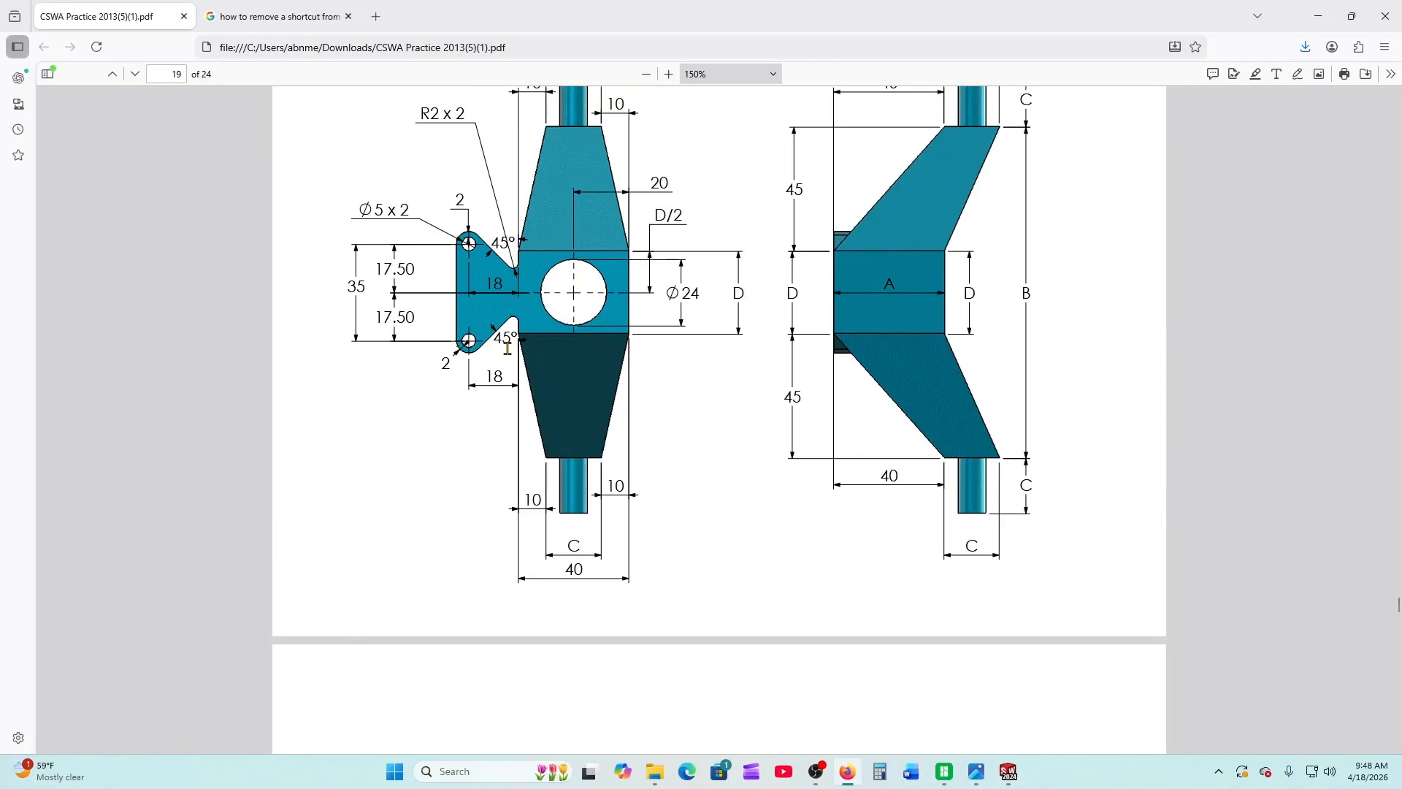
{"action": "scroll", "coordinate": [509, 361], "scroll_direction": "up", "scroll_amount": 1}
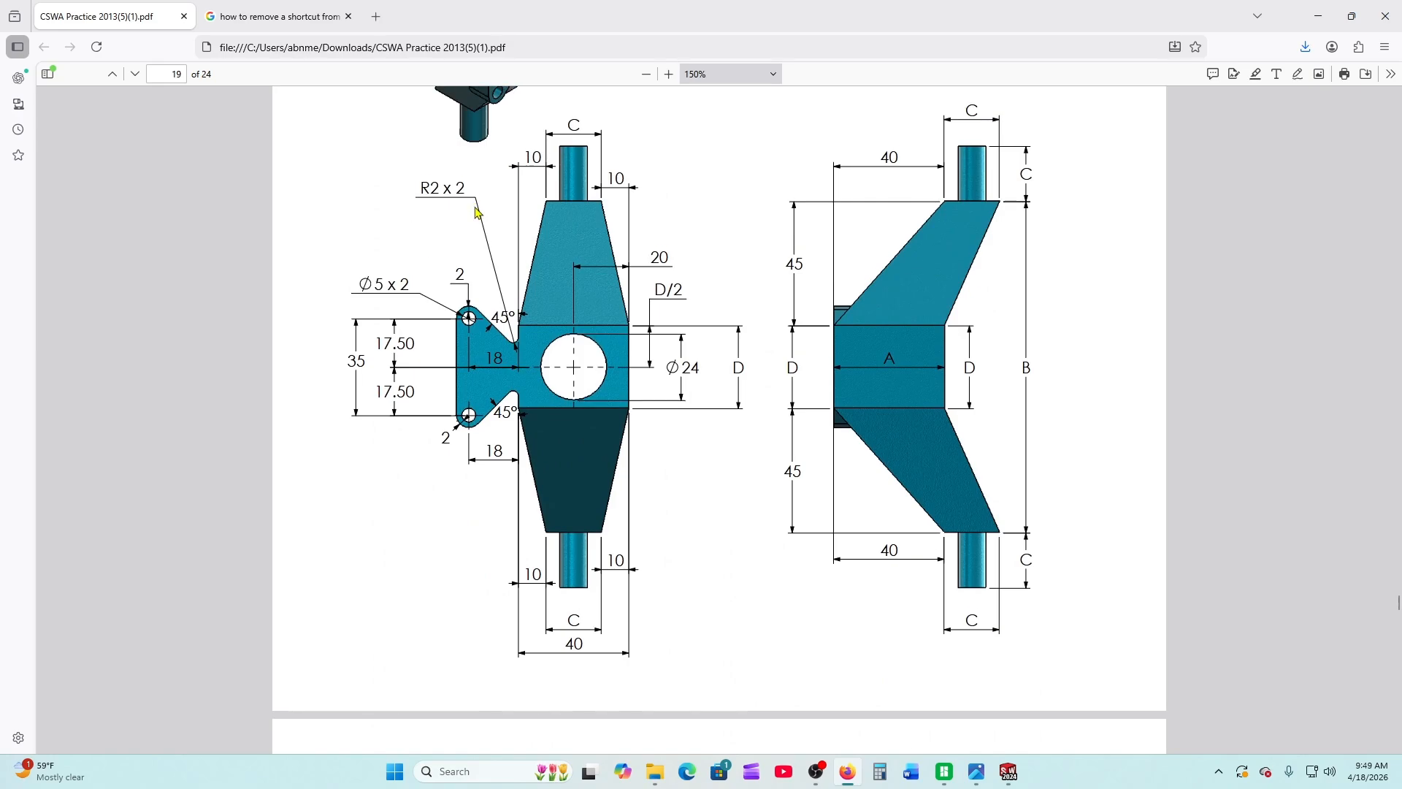
In SOLIDWORKS, fillet the two inner corner edges where the triangular side tab meets the main body with a 2 mm radius
{"action": "left_click", "coordinate": [1006, 773]}
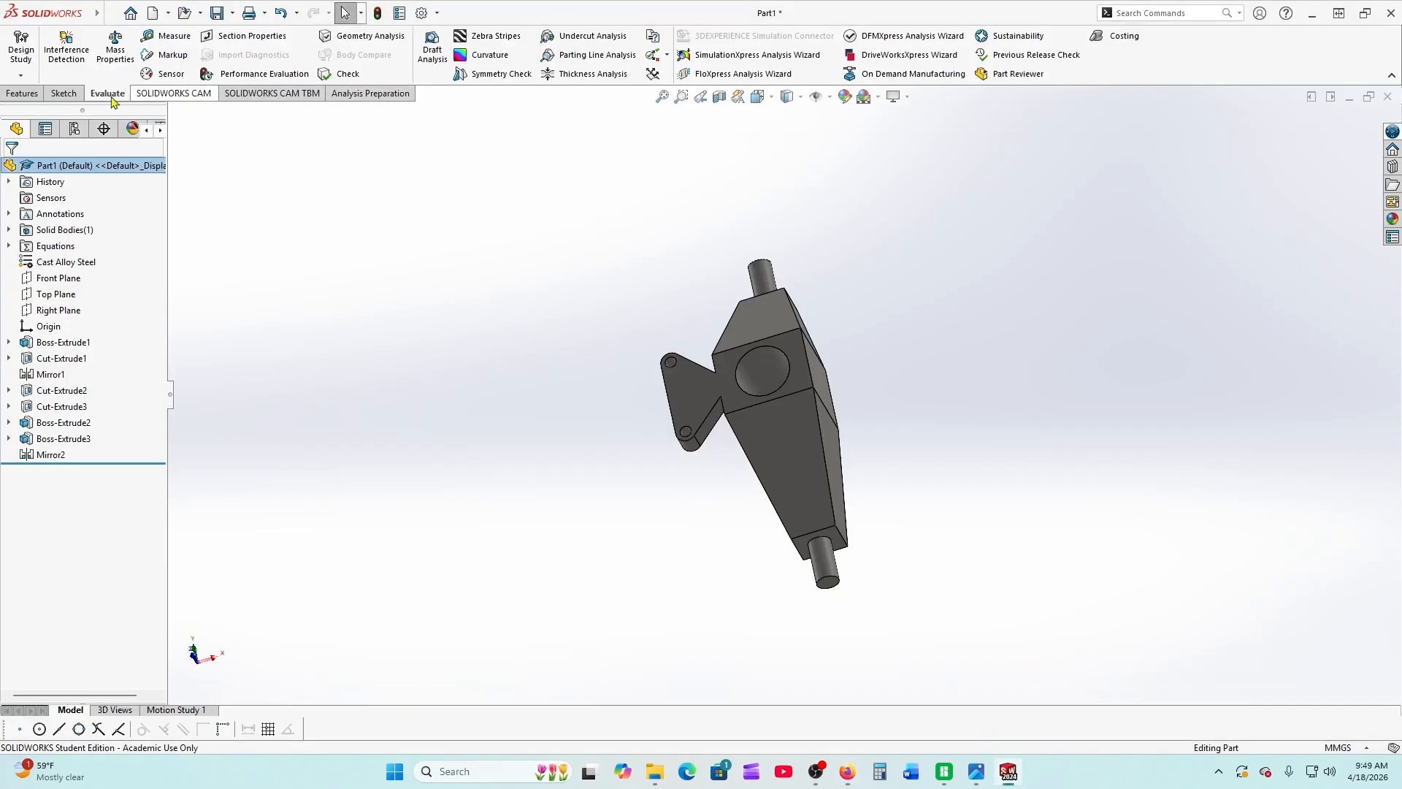
{"action": "left_click", "coordinate": [33, 96]}
{"action": "left_click", "coordinate": [411, 45]}
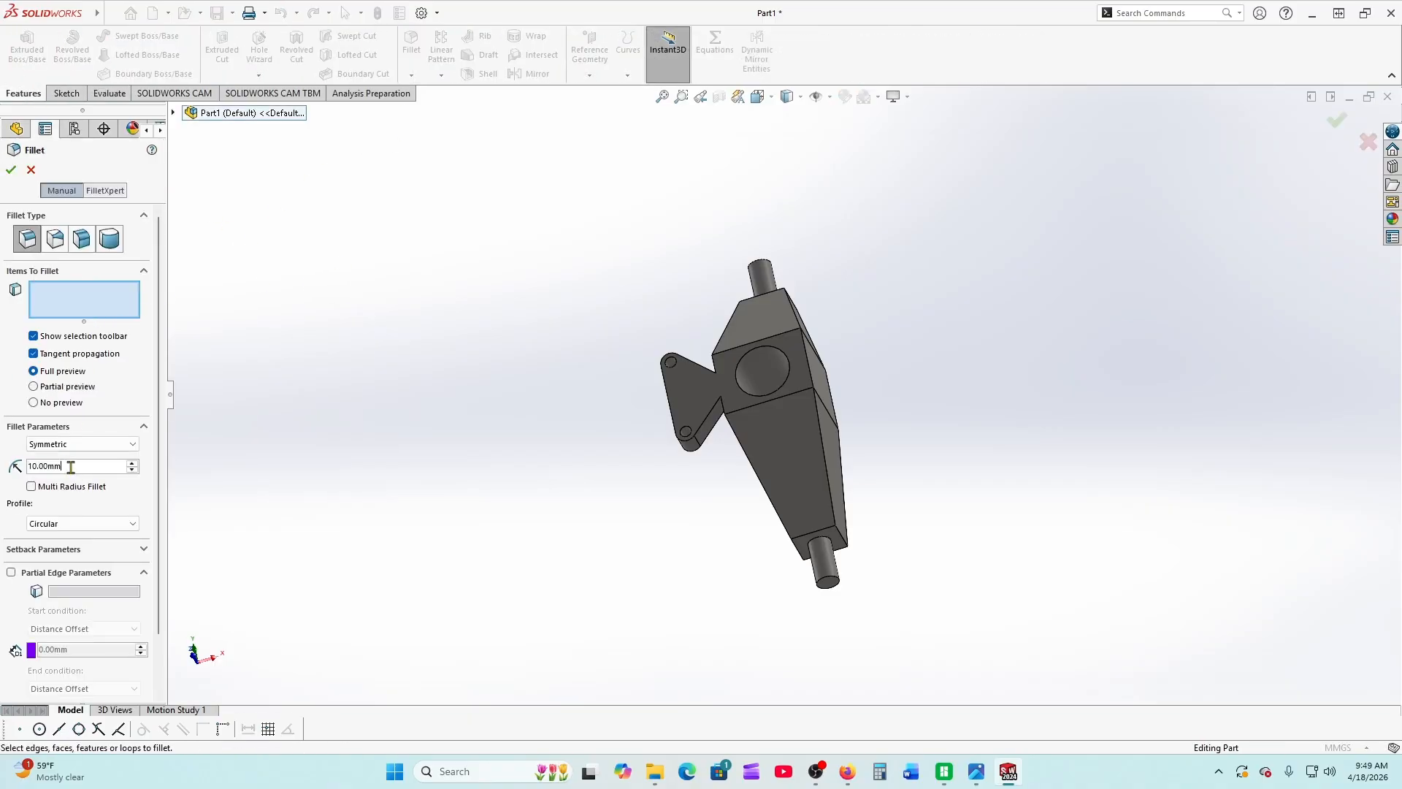
{"action": "left_click_drag", "start_coordinate": [71, 467], "coordinate": [9, 470]}
{"action": "type", "text": "2"}
{"action": "scroll", "coordinate": [653, 491], "scroll_direction": "down", "scroll_amount": 2}
{"action": "scroll", "coordinate": [653, 491], "scroll_direction": "down", "scroll_amount": 3}
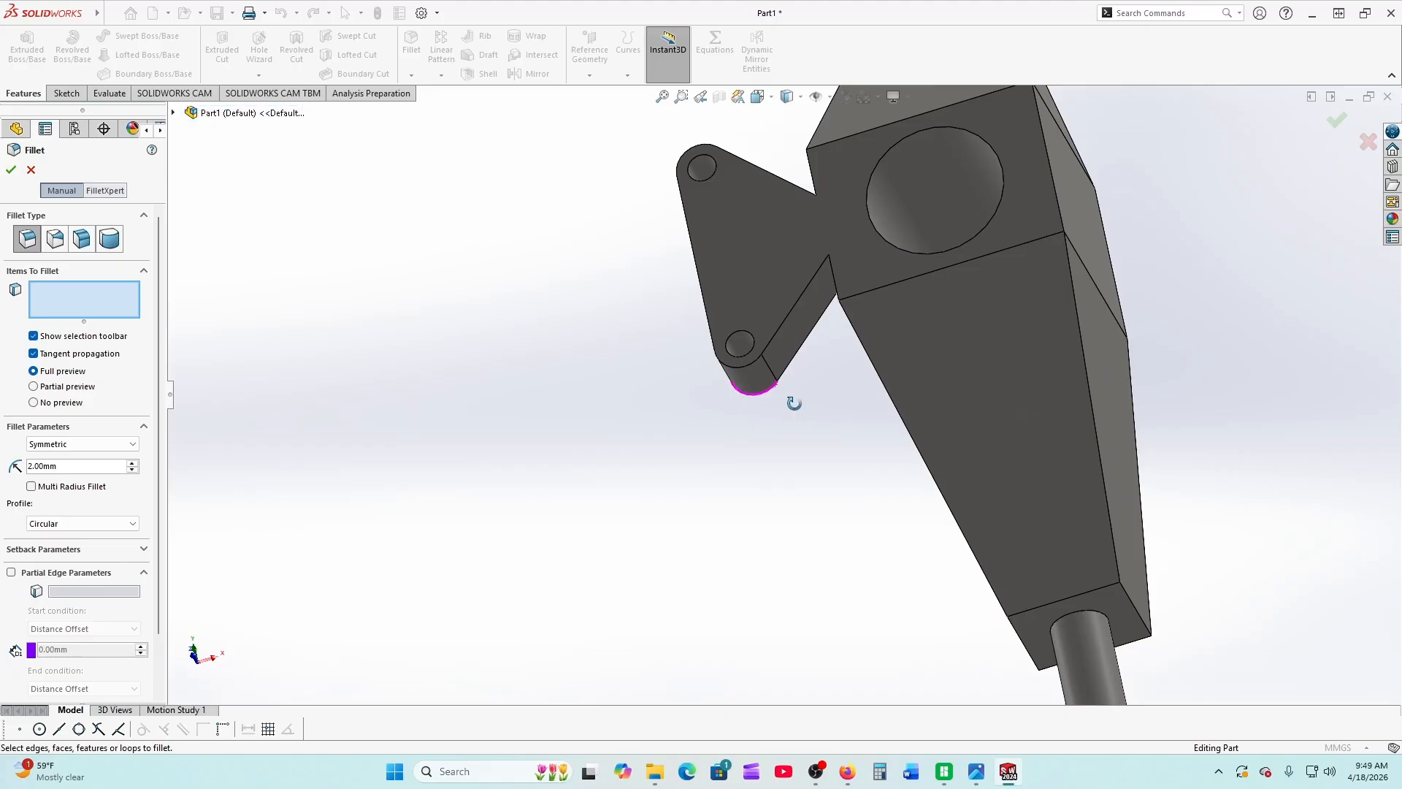
{"action": "scroll", "coordinate": [794, 398], "scroll_direction": "down", "scroll_amount": 3}
{"action": "scroll", "coordinate": [834, 316], "scroll_direction": "down", "scroll_amount": 4}
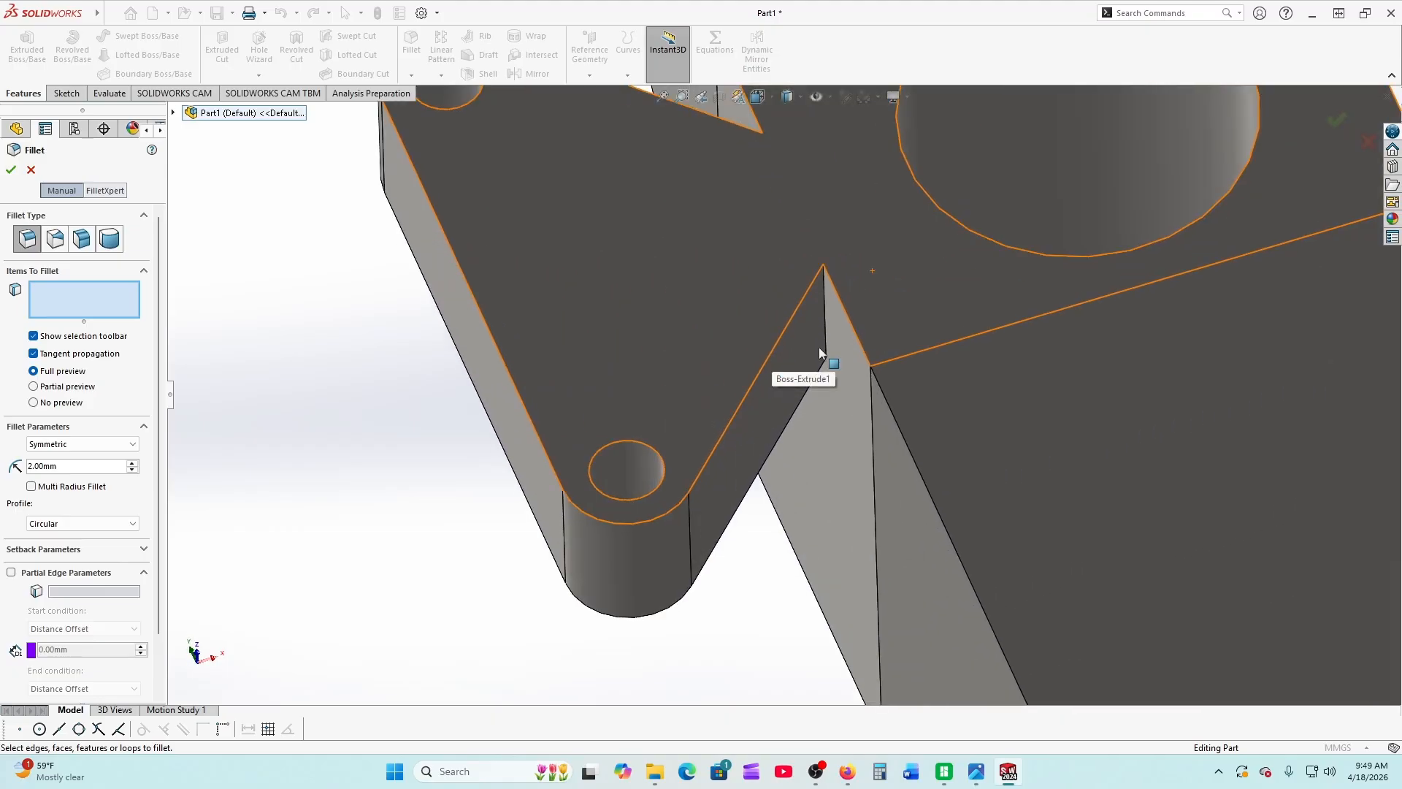
{"action": "left_click", "coordinate": [826, 337]}
{"action": "scroll", "coordinate": [804, 386], "scroll_direction": "up", "scroll_amount": 5}
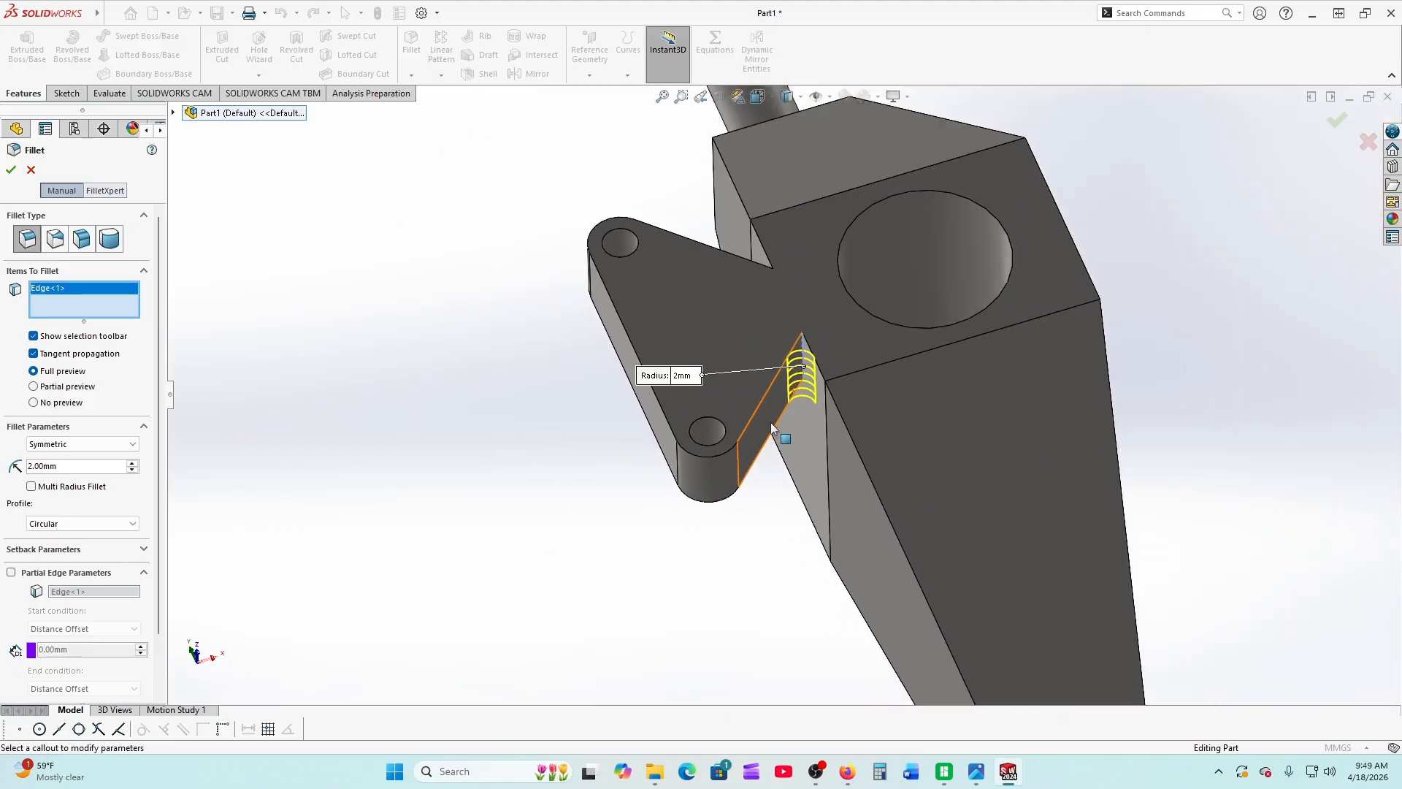
{"action": "middle_click_drag", "start_coordinate": [523, 338], "coordinate": [840, 526]}
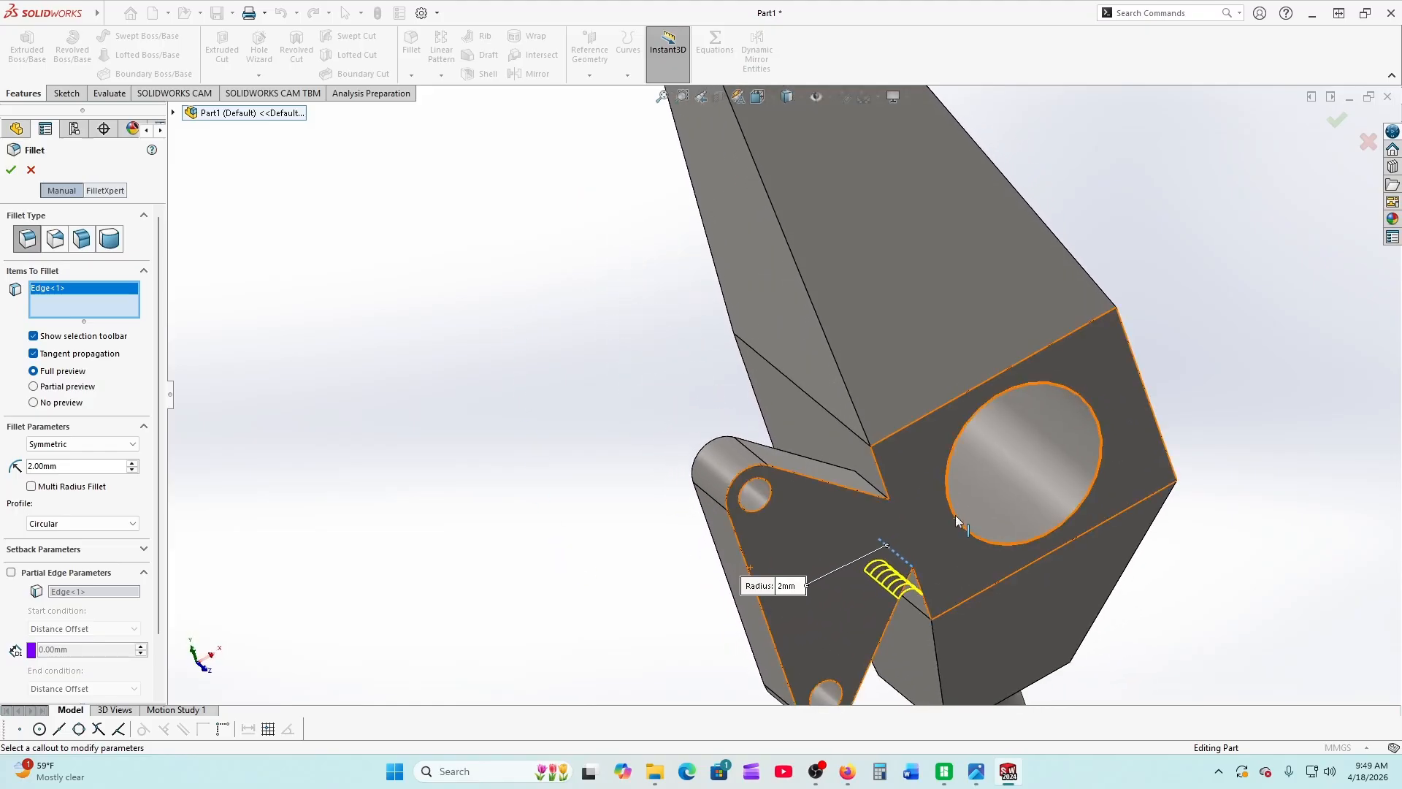
{"action": "left_click", "coordinate": [874, 490]}
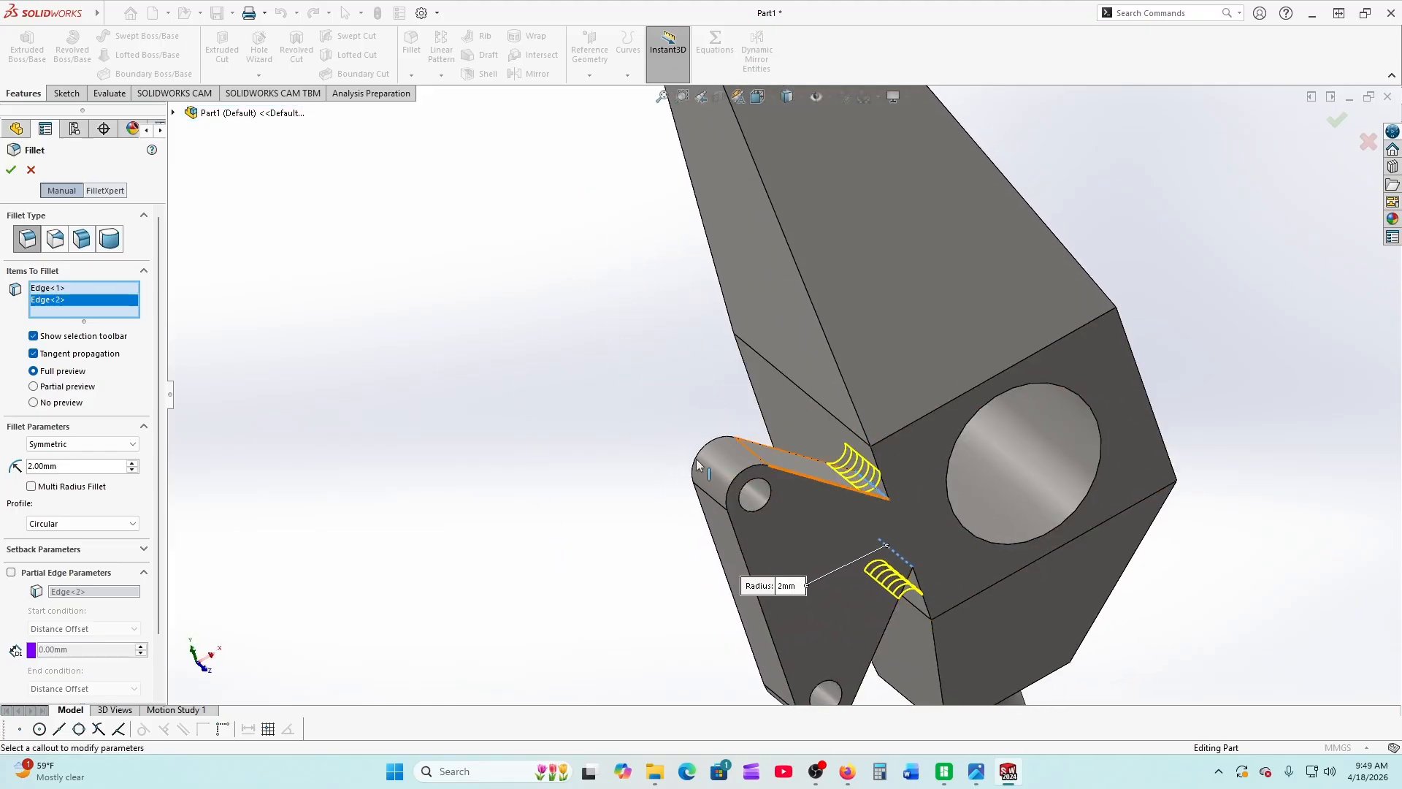
{"action": "left_click", "coordinate": [11, 169]}
{"action": "scroll", "coordinate": [503, 363], "scroll_direction": "up", "scroll_amount": 3}
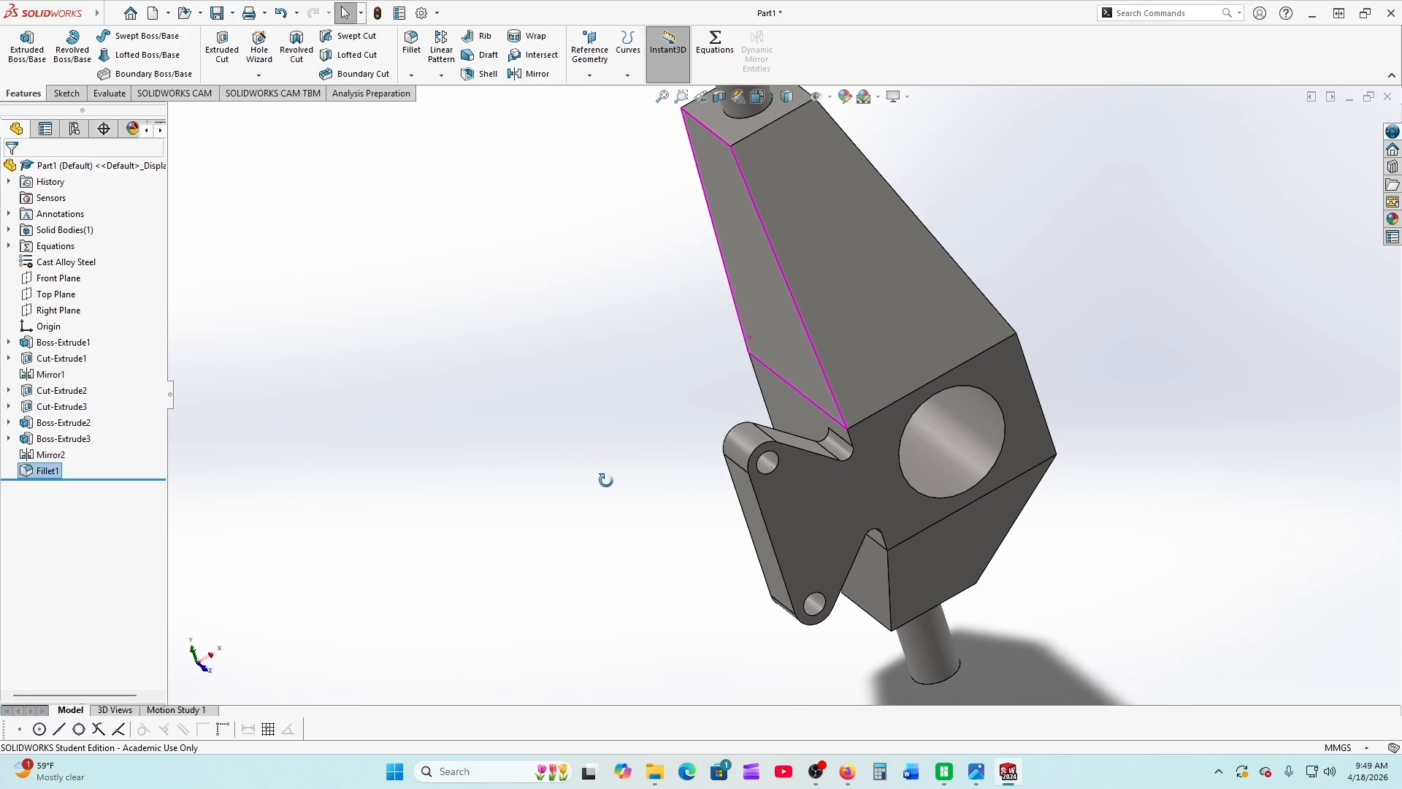
{"action": "middle_click_drag", "start_coordinate": [604, 479], "coordinate": [572, 414]}
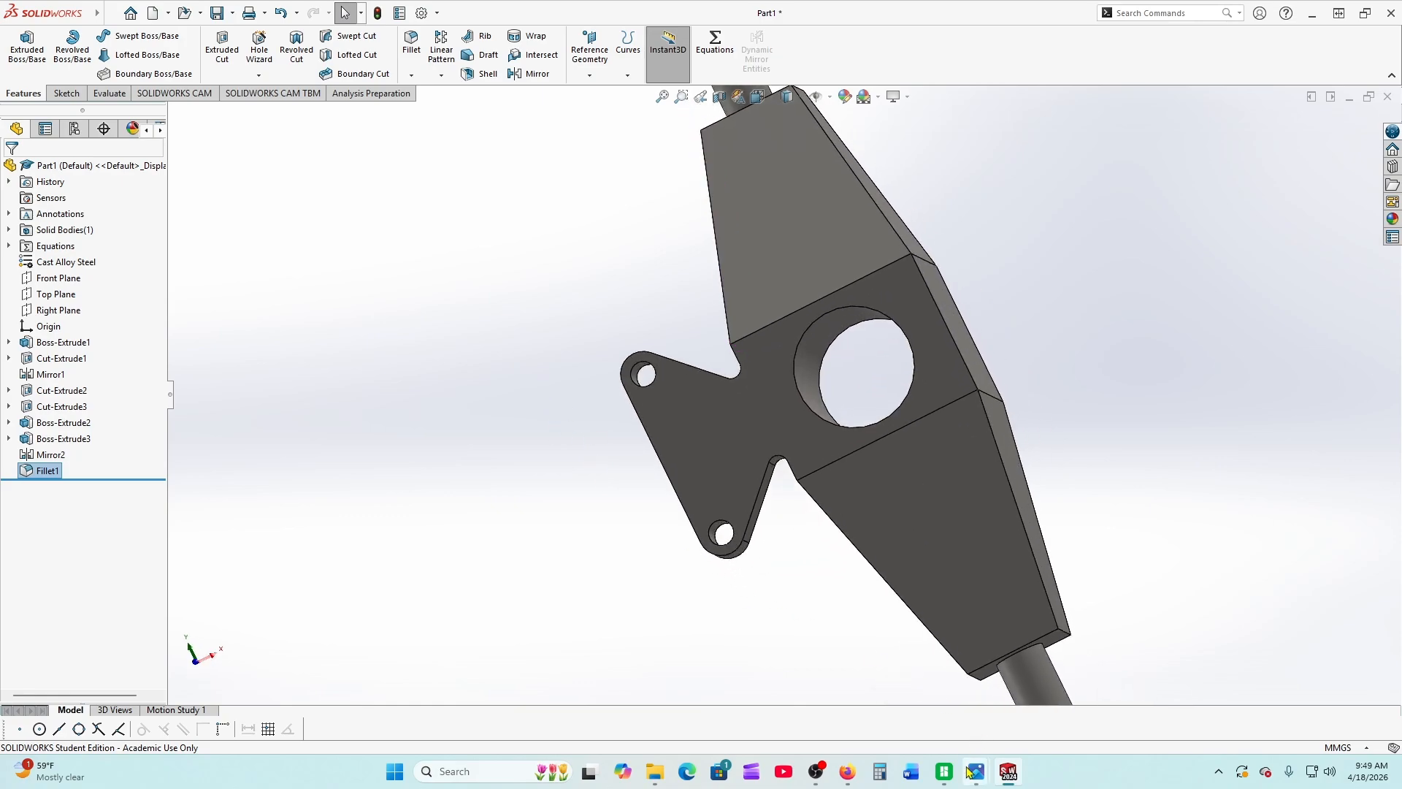
Recheck the part drawing in the PDF, and calculate the filleted part's mass properties in SOLIDWORKS
{"action": "left_click", "coordinate": [847, 772]}
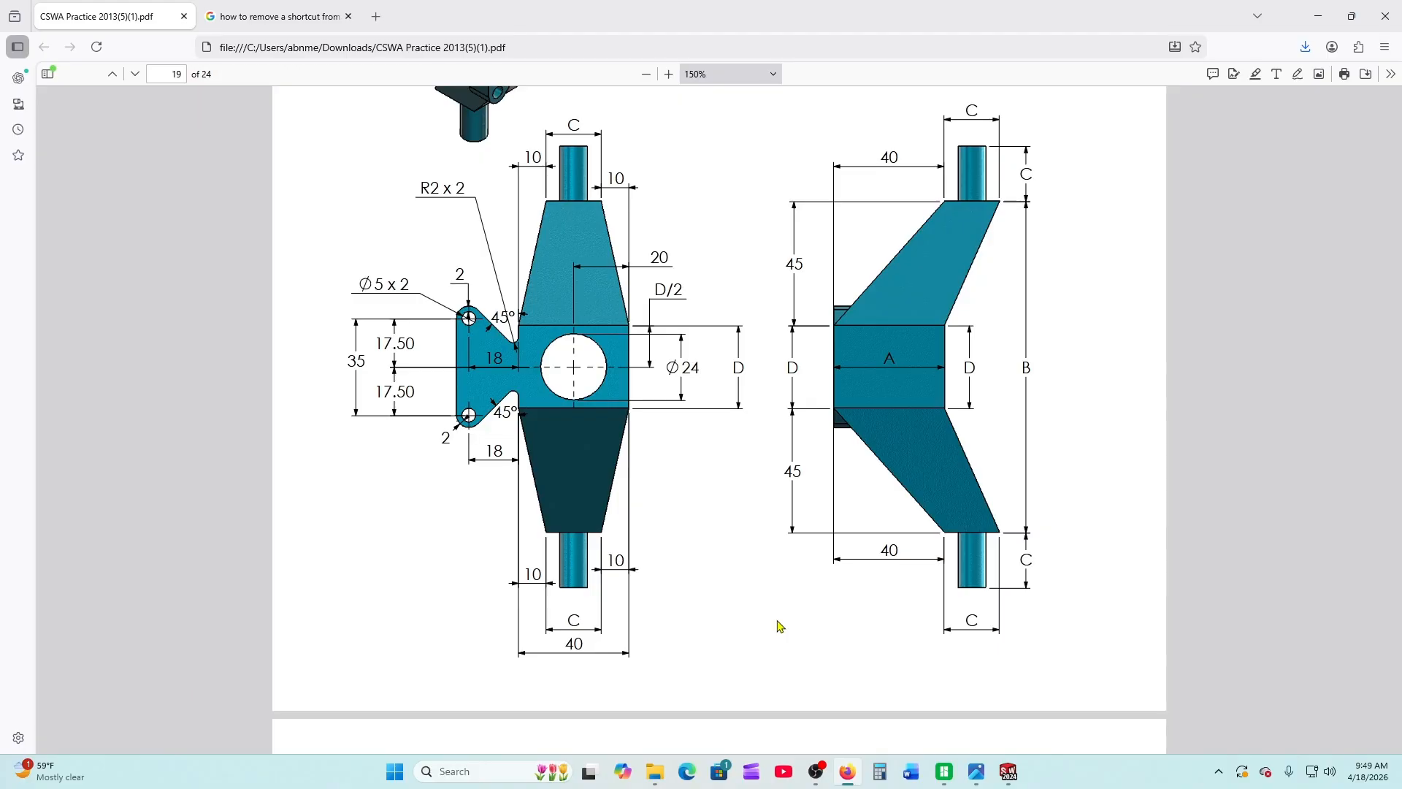
{"action": "left_click", "coordinate": [1010, 771]}
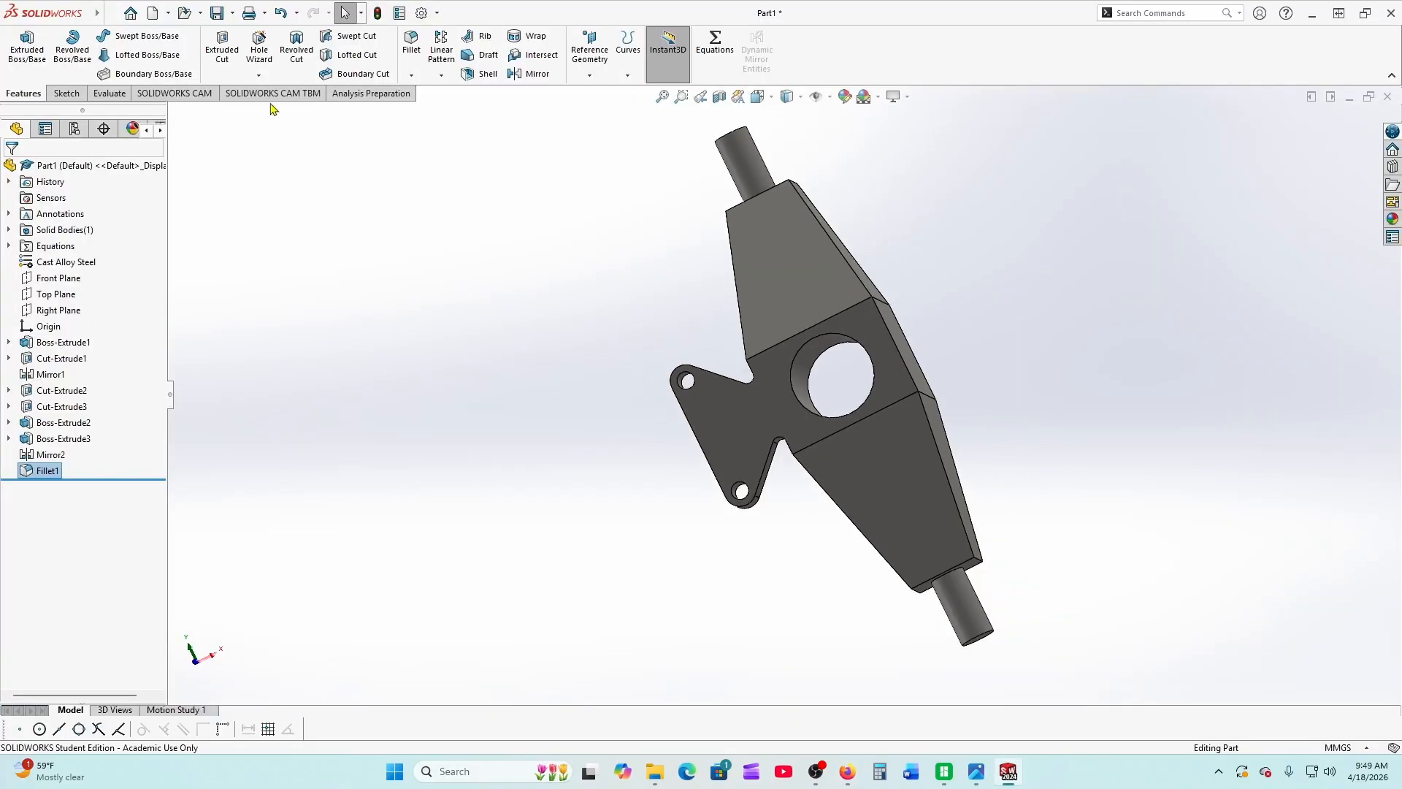
{"action": "left_click", "coordinate": [104, 94]}
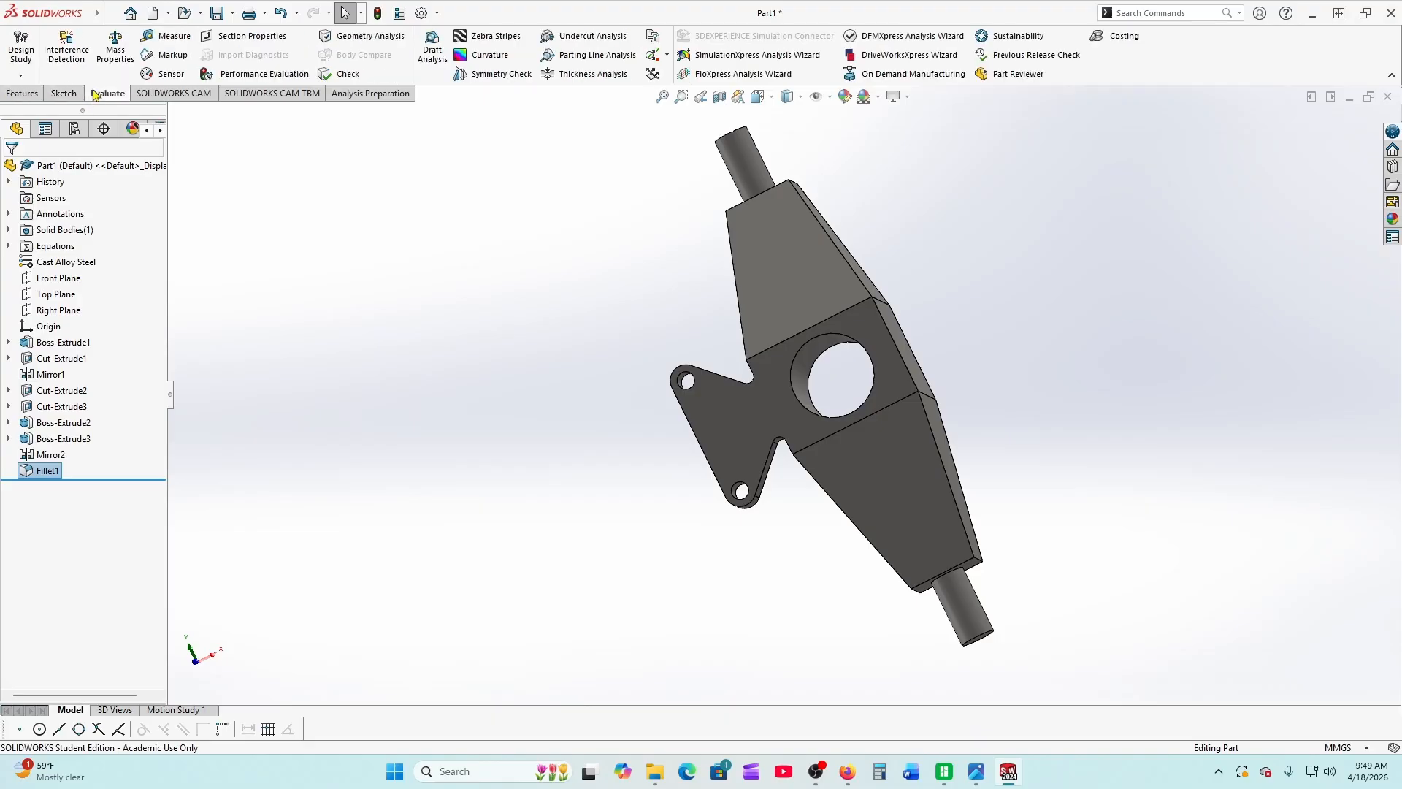
{"action": "left_click", "coordinate": [107, 55]}
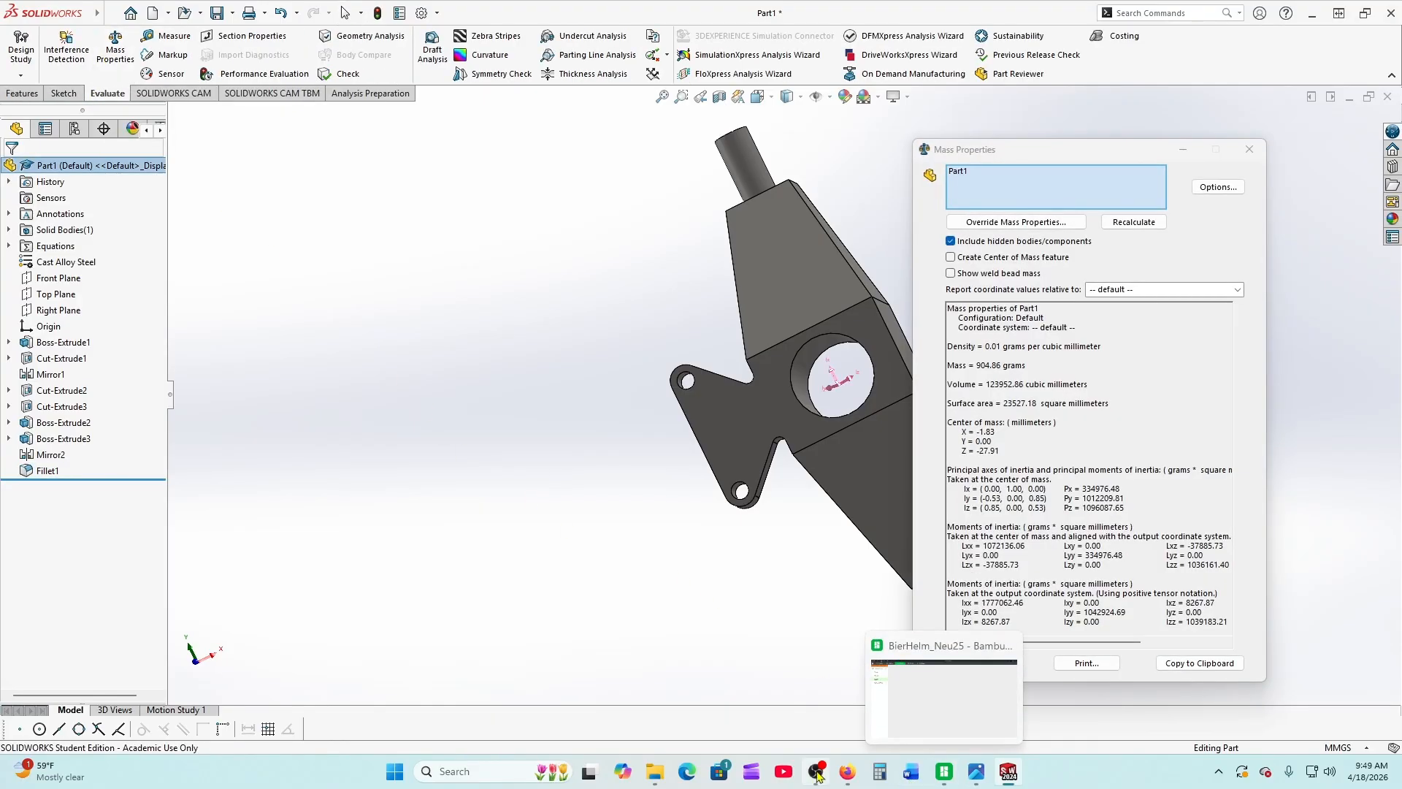
Compare the calculated mass with Question 12's answer choices in the PDF, and close the mass properties in SOLIDWORKS
{"action": "left_click", "coordinate": [848, 774]}
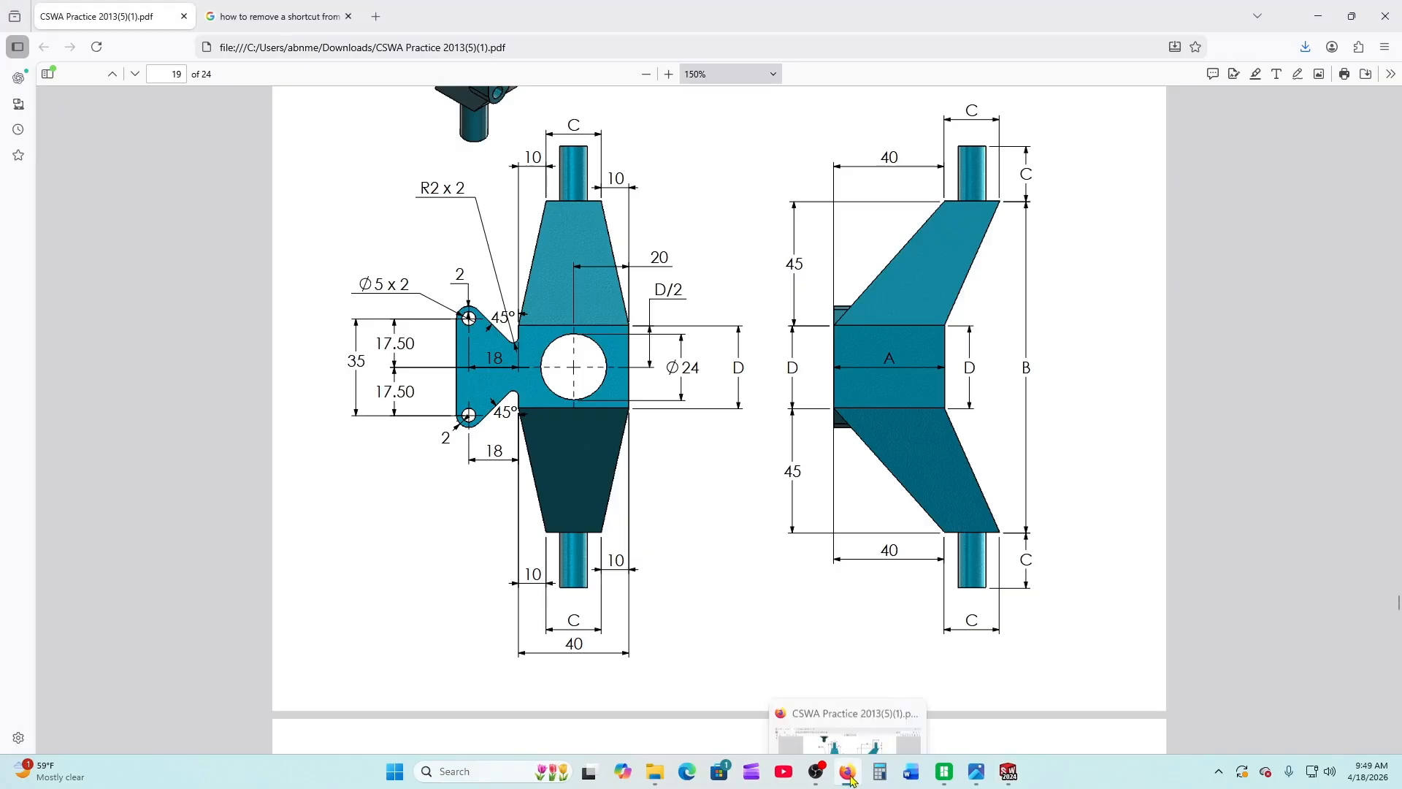
{"action": "scroll", "coordinate": [476, 457], "scroll_direction": "down", "scroll_amount": 5}
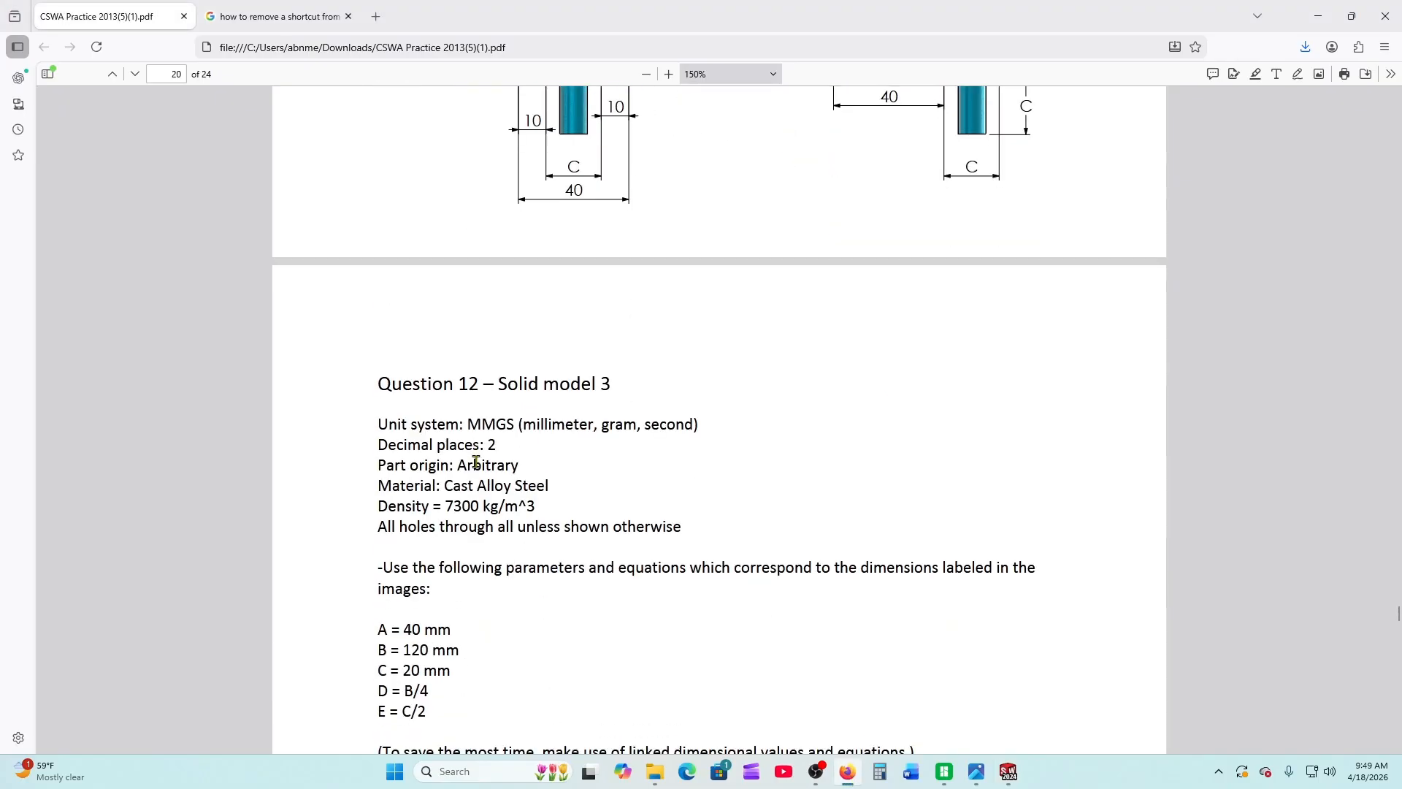
{"action": "scroll", "coordinate": [478, 460], "scroll_direction": "down", "scroll_amount": 4}
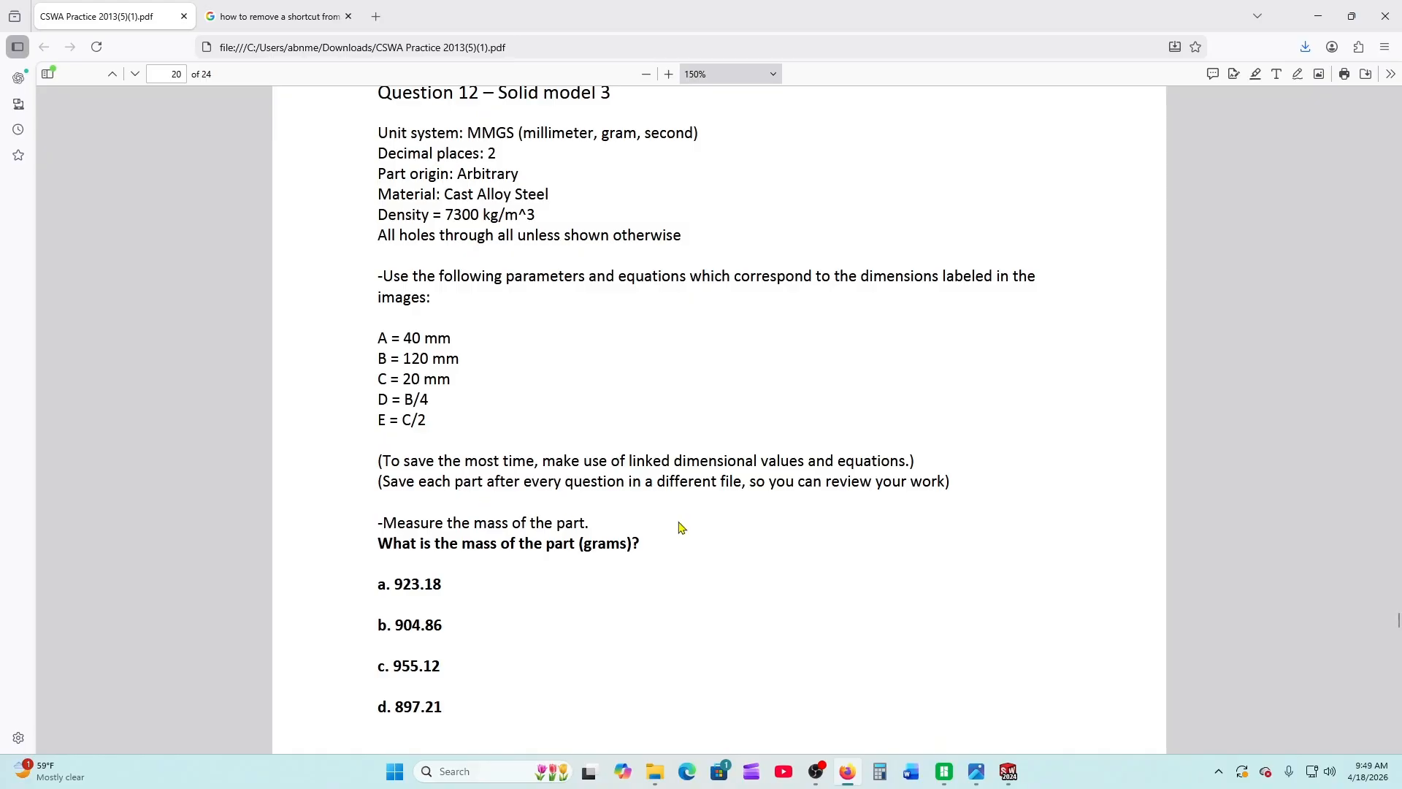
{"action": "left_click", "coordinate": [1008, 772]}
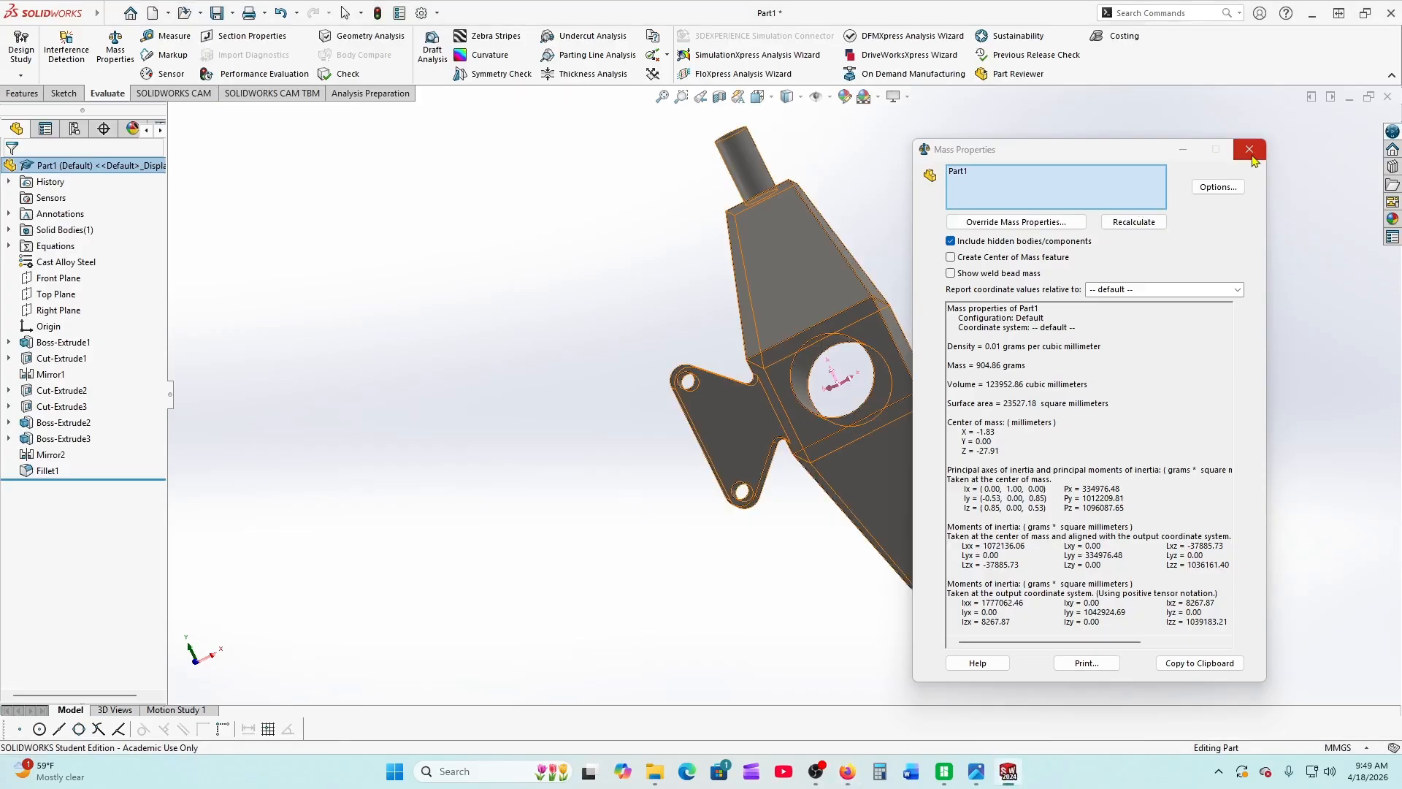
{"action": "left_click", "coordinate": [824, 703]}
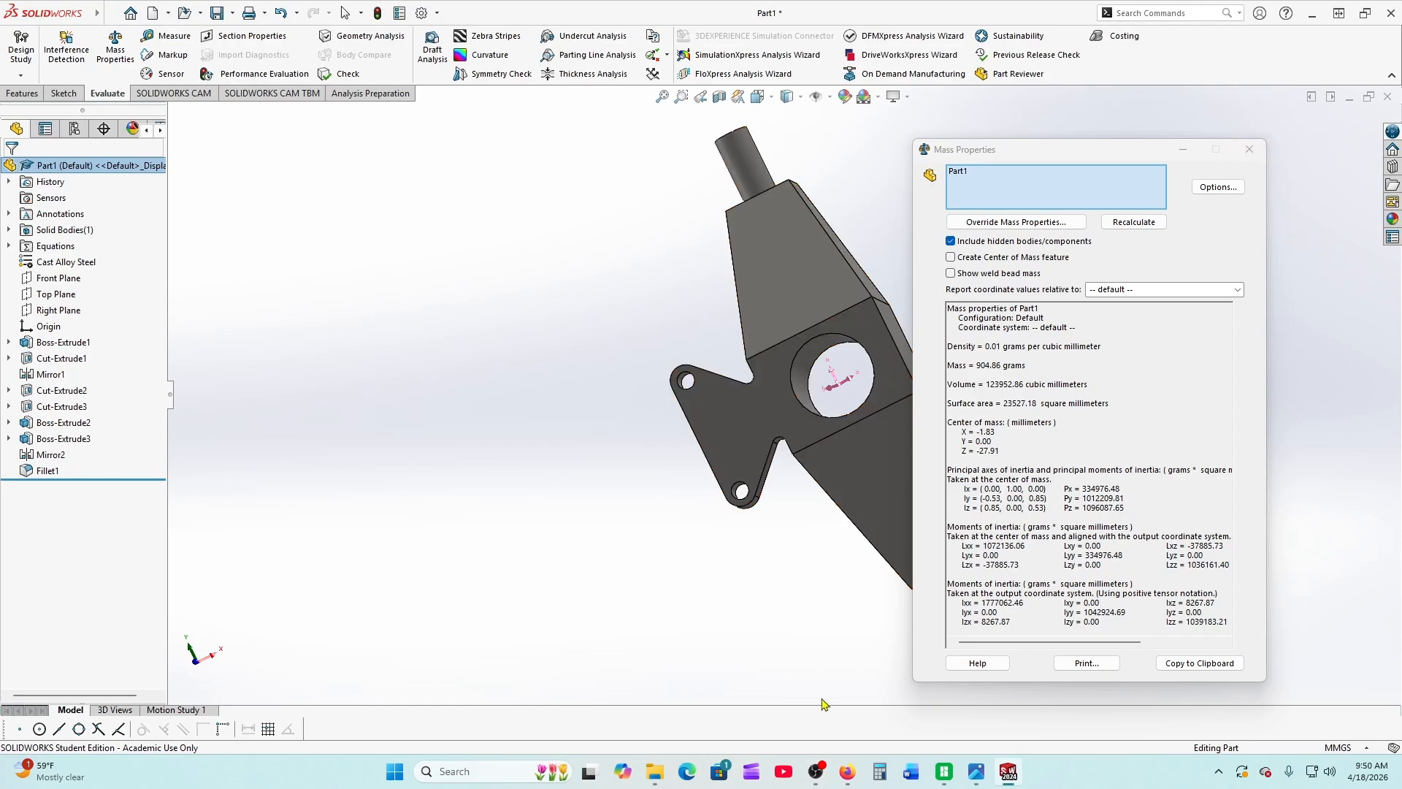
{"action": "left_click", "coordinate": [1249, 149]}
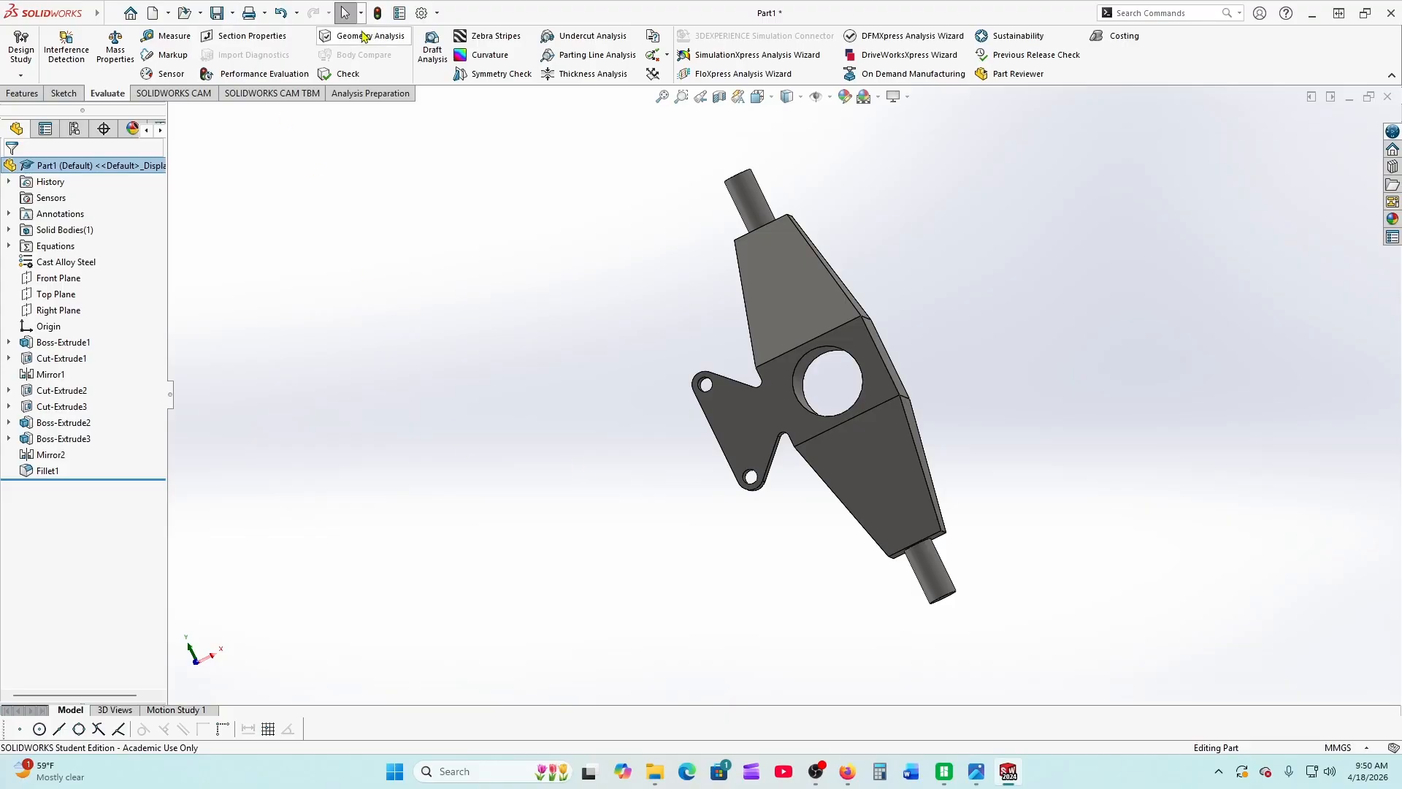
Save the finished Question 12 part to the Desktop folder under the name Part 1
{"action": "left_click", "coordinate": [217, 14]}
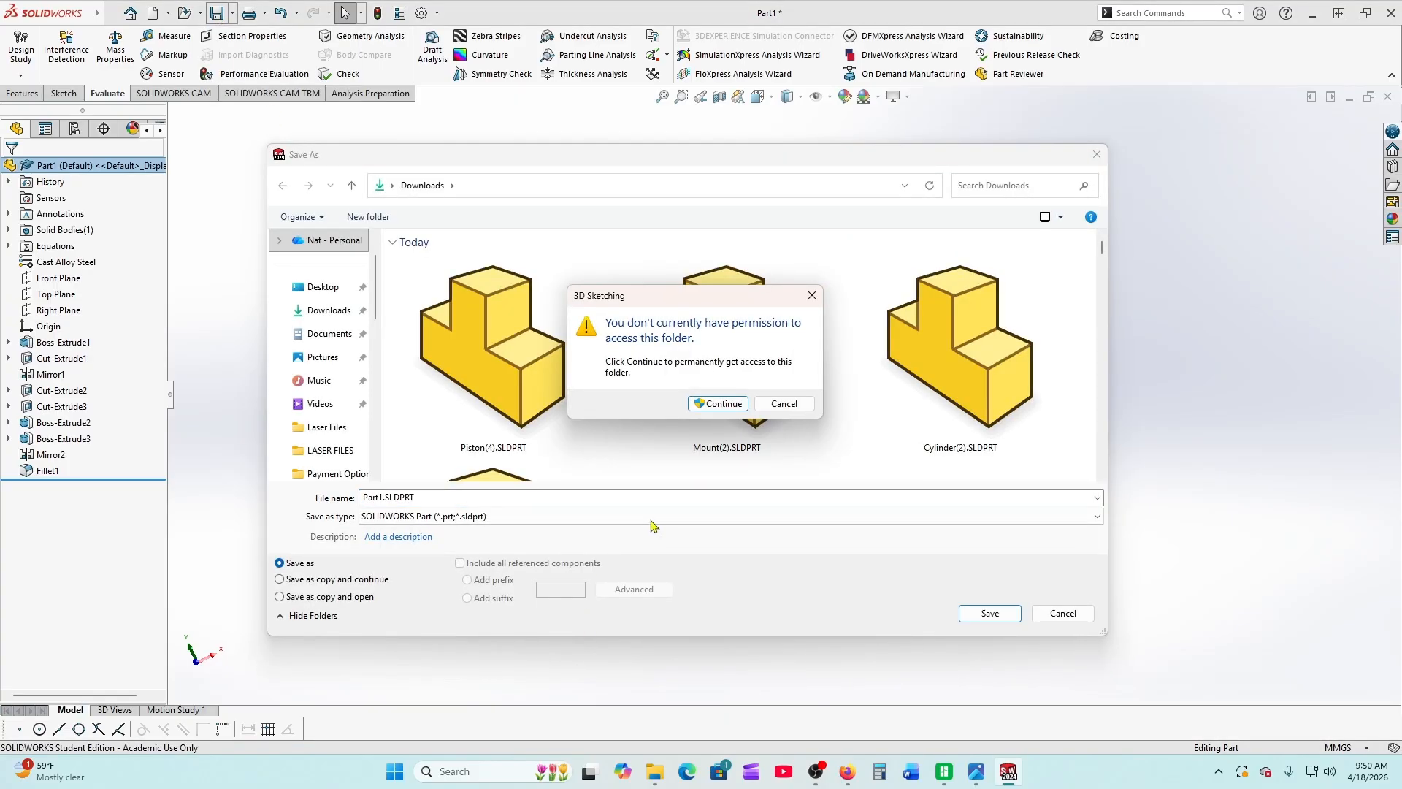
{"action": "left_click", "coordinate": [783, 403]}
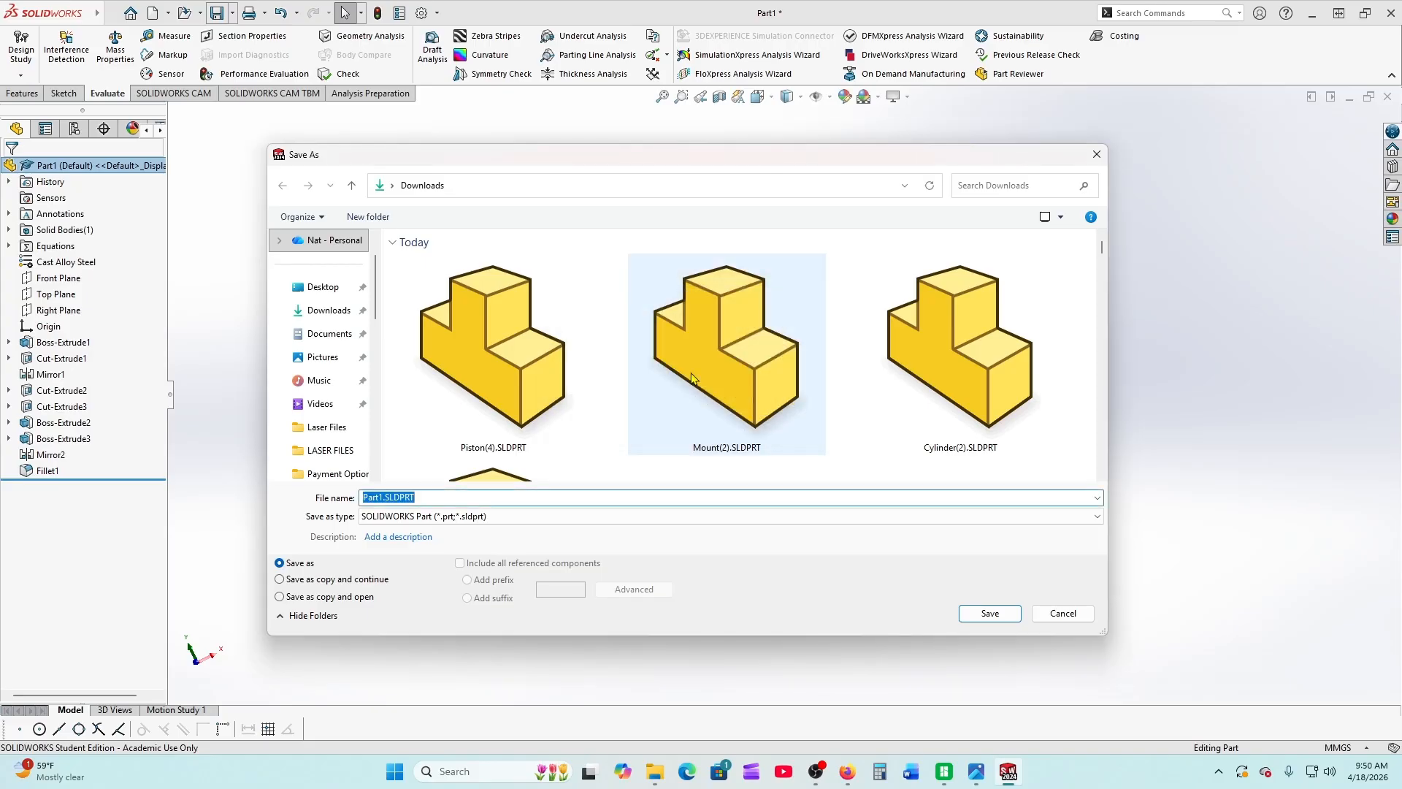
{"action": "left_click", "coordinate": [323, 289]}
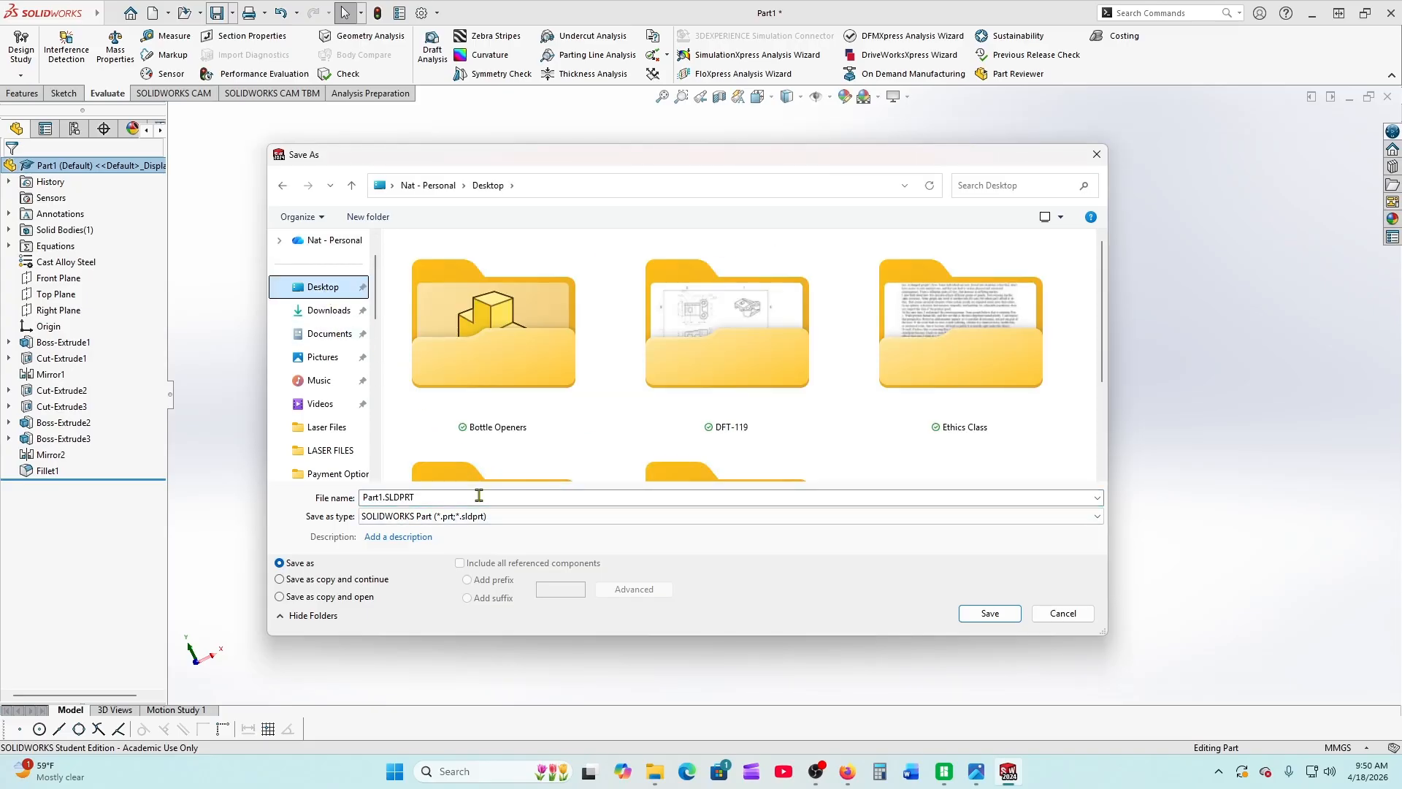
{"action": "left_click", "coordinate": [480, 496]}
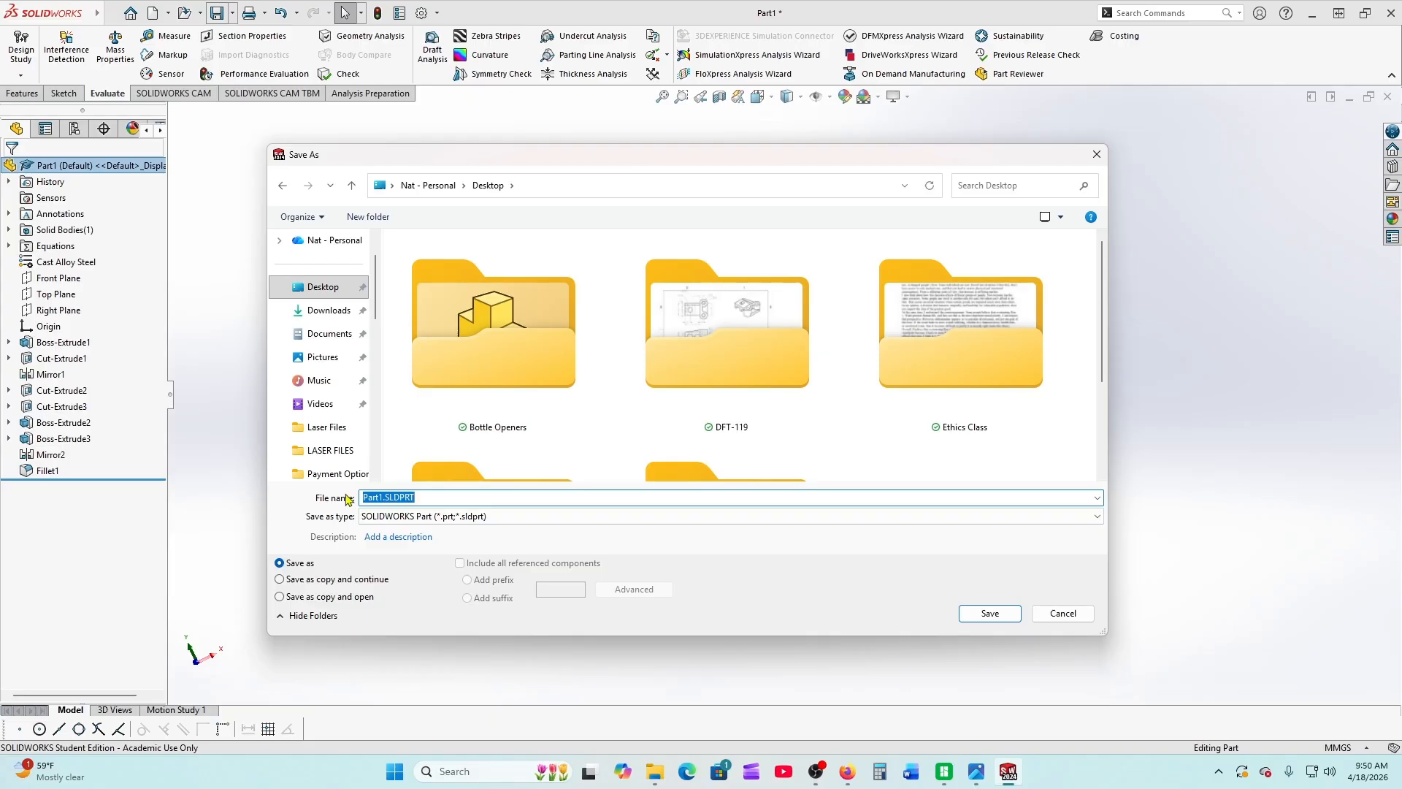
{"action": "type", "text": "Part 1"}
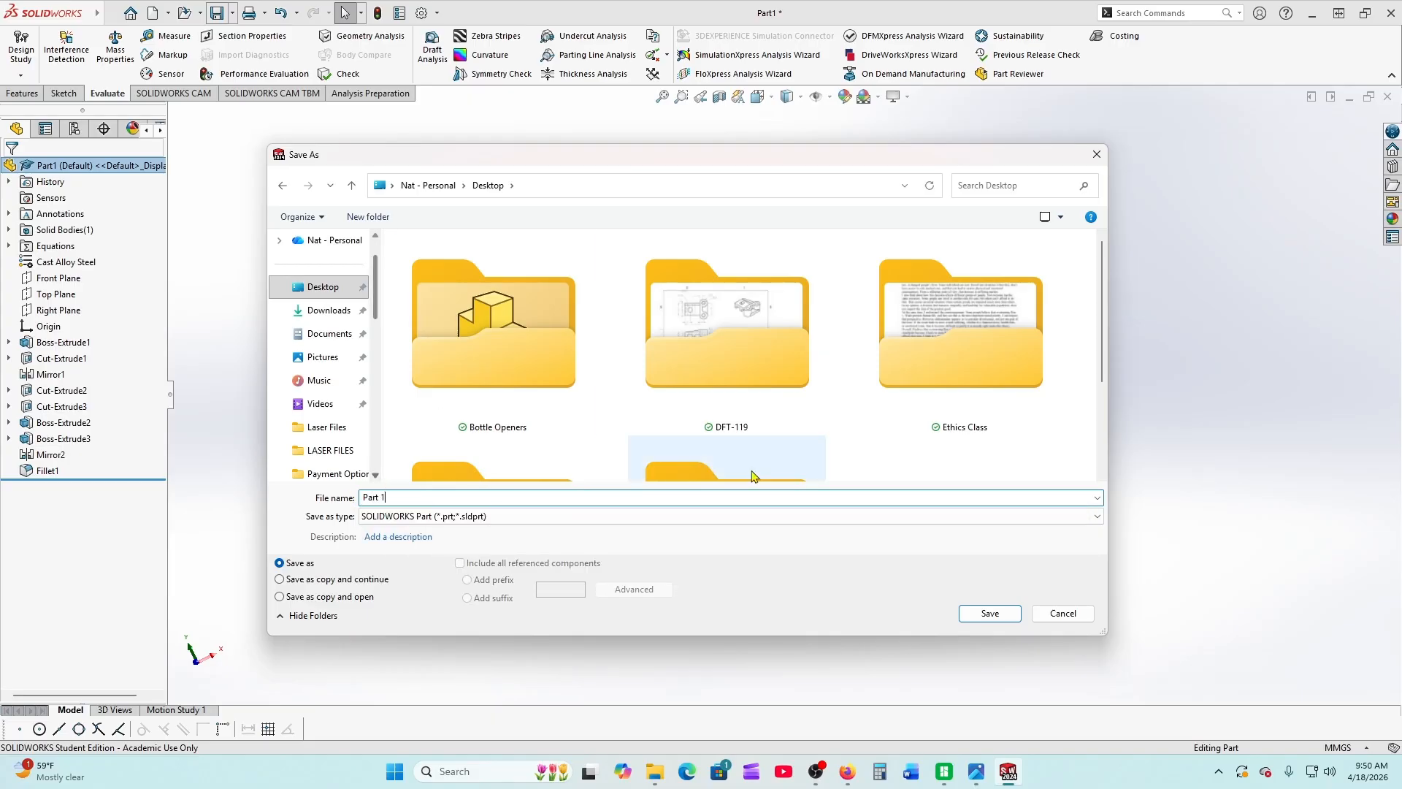
{"action": "left_click", "coordinate": [987, 613]}
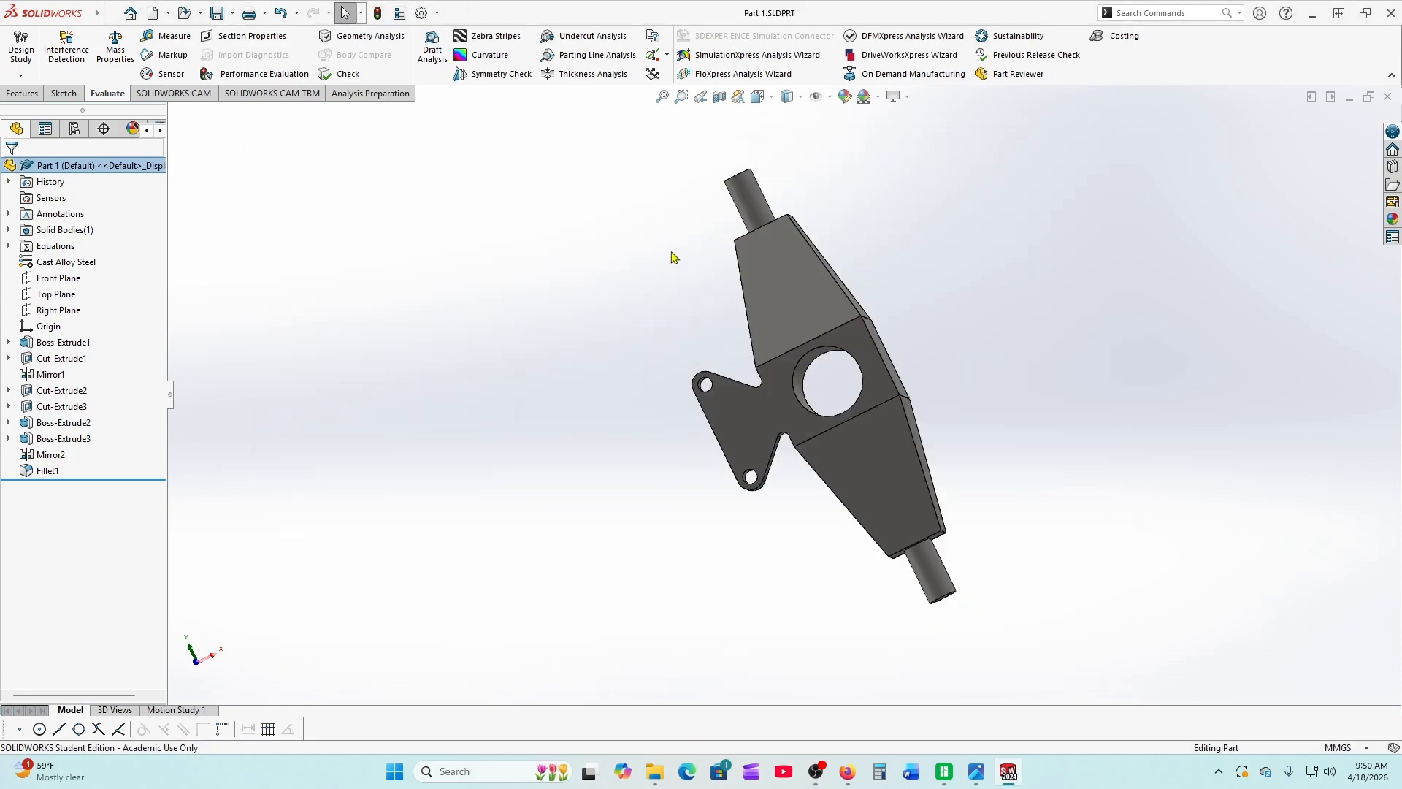
Save the part under the new name Part 2 in the Desktop folder
{"action": "left_click", "coordinate": [232, 13]}
{"action": "left_click", "coordinate": [256, 53]}
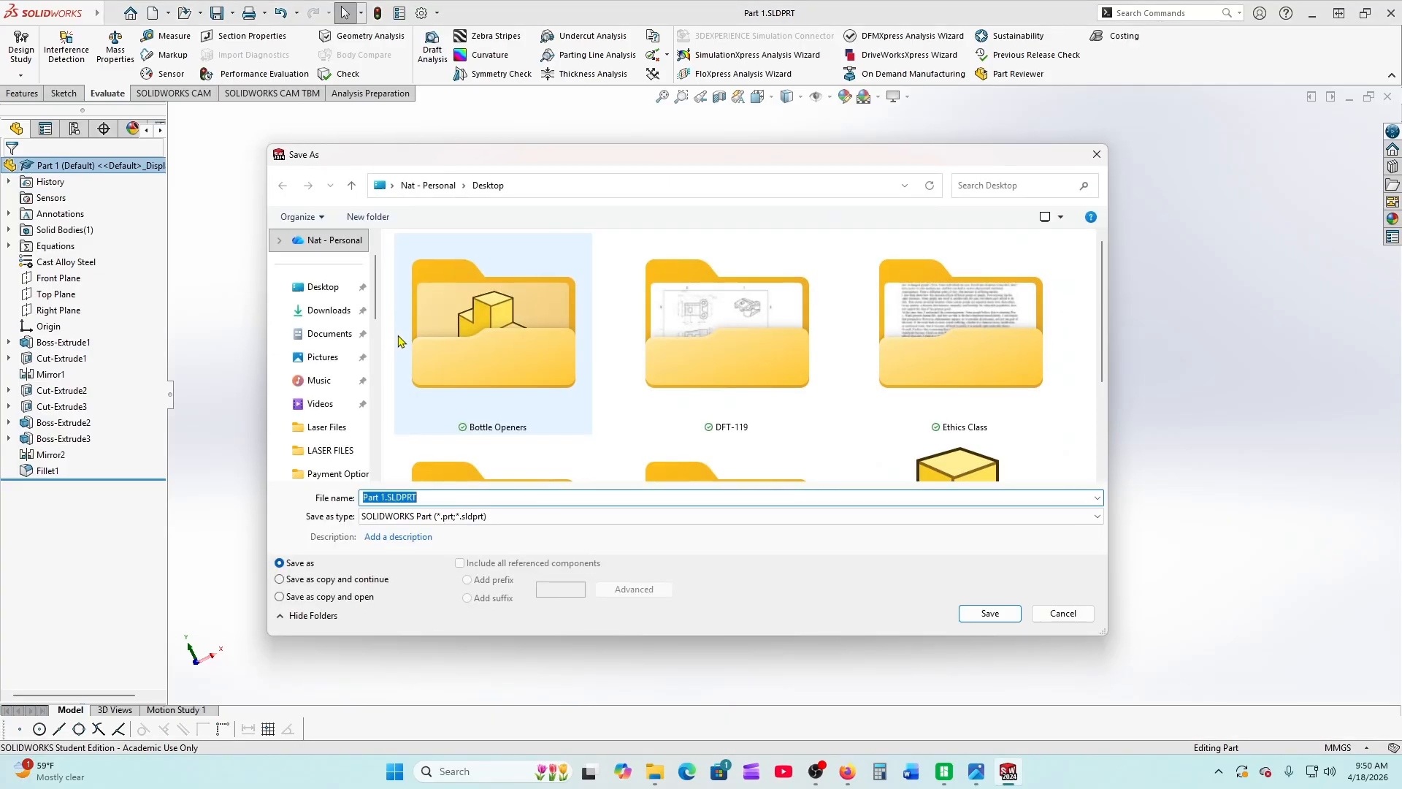
{"action": "left_click", "coordinate": [385, 499]}
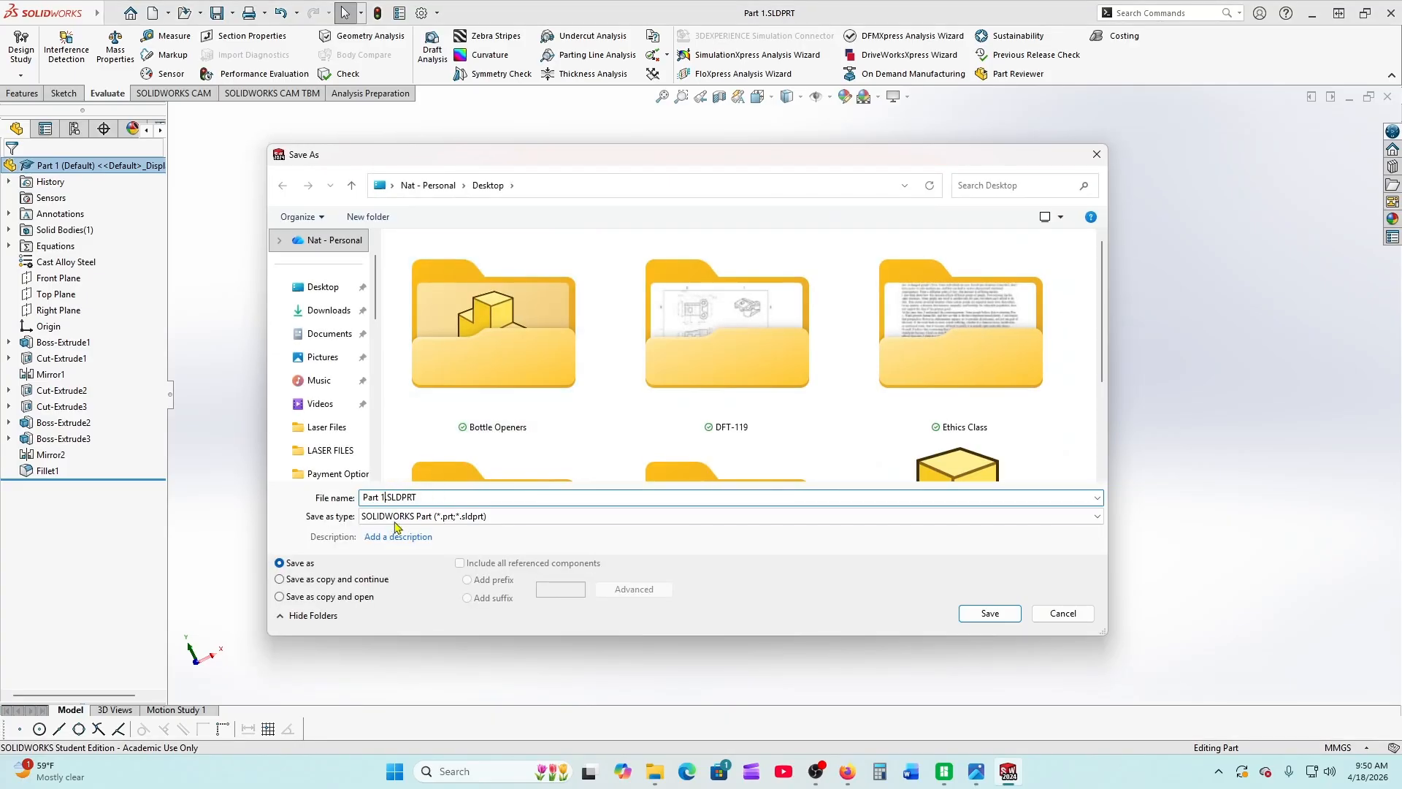
{"action": "key", "text": "BackSpace"}
{"action": "type", "text": "2"}
{"action": "key", "text": "Return"}
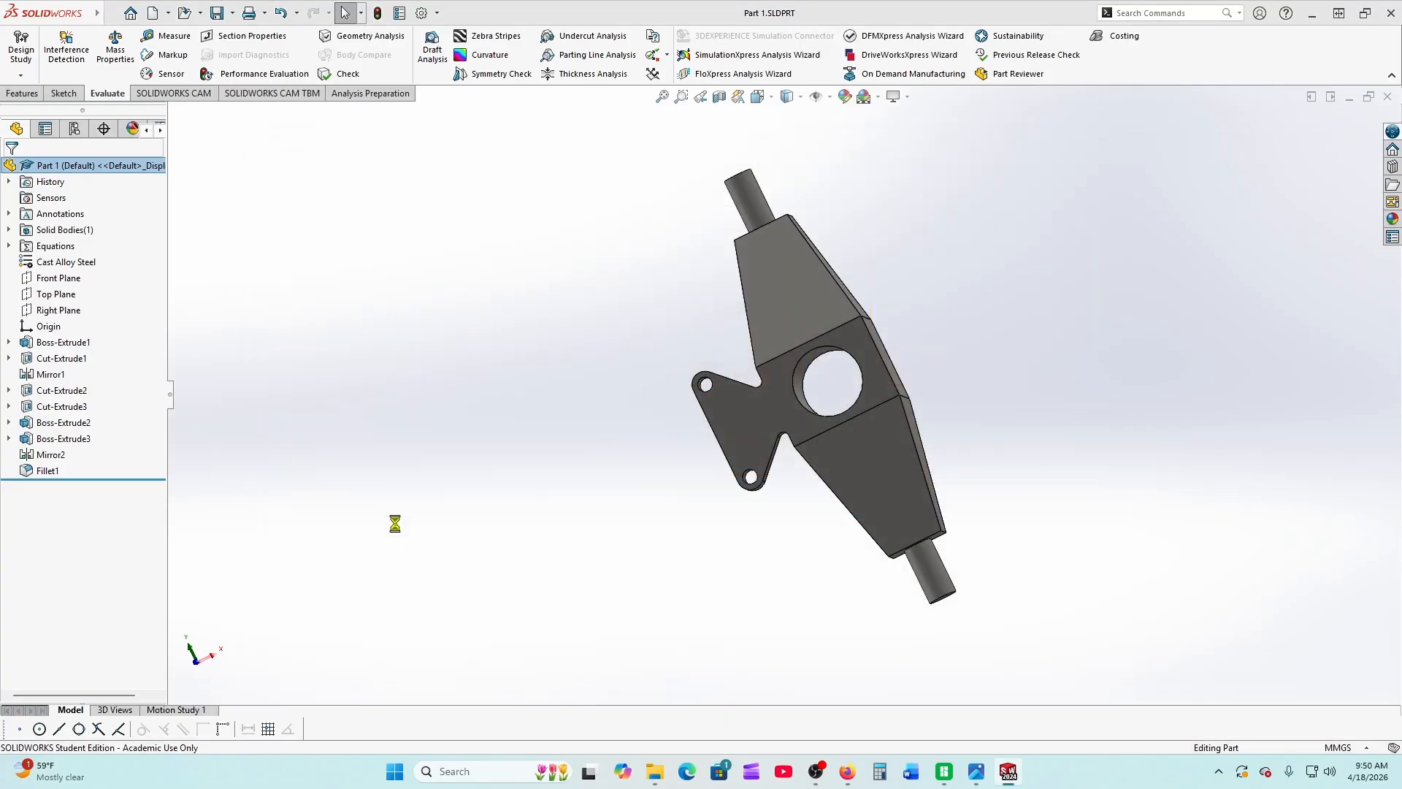
Switch to the PDF, read Question 13's modified drawing and parameter values, and move the PDF window off this screen
{"action": "left_click", "coordinate": [848, 772]}
{"action": "scroll", "coordinate": [585, 518], "scroll_direction": "down", "scroll_amount": 3}
{"action": "scroll", "coordinate": [585, 518], "scroll_direction": "down", "scroll_amount": 10}
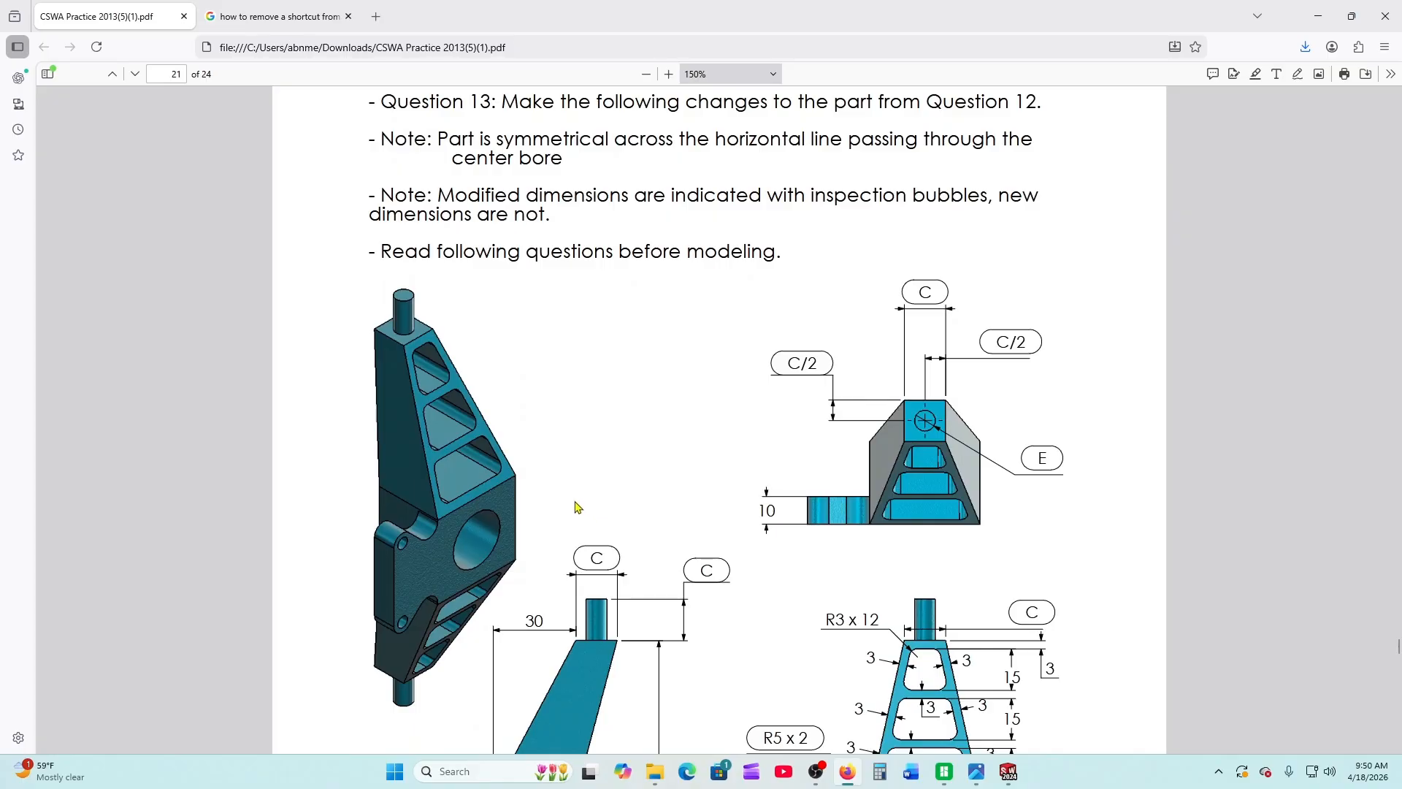
{"action": "scroll", "coordinate": [577, 505], "scroll_direction": "down", "scroll_amount": 5}
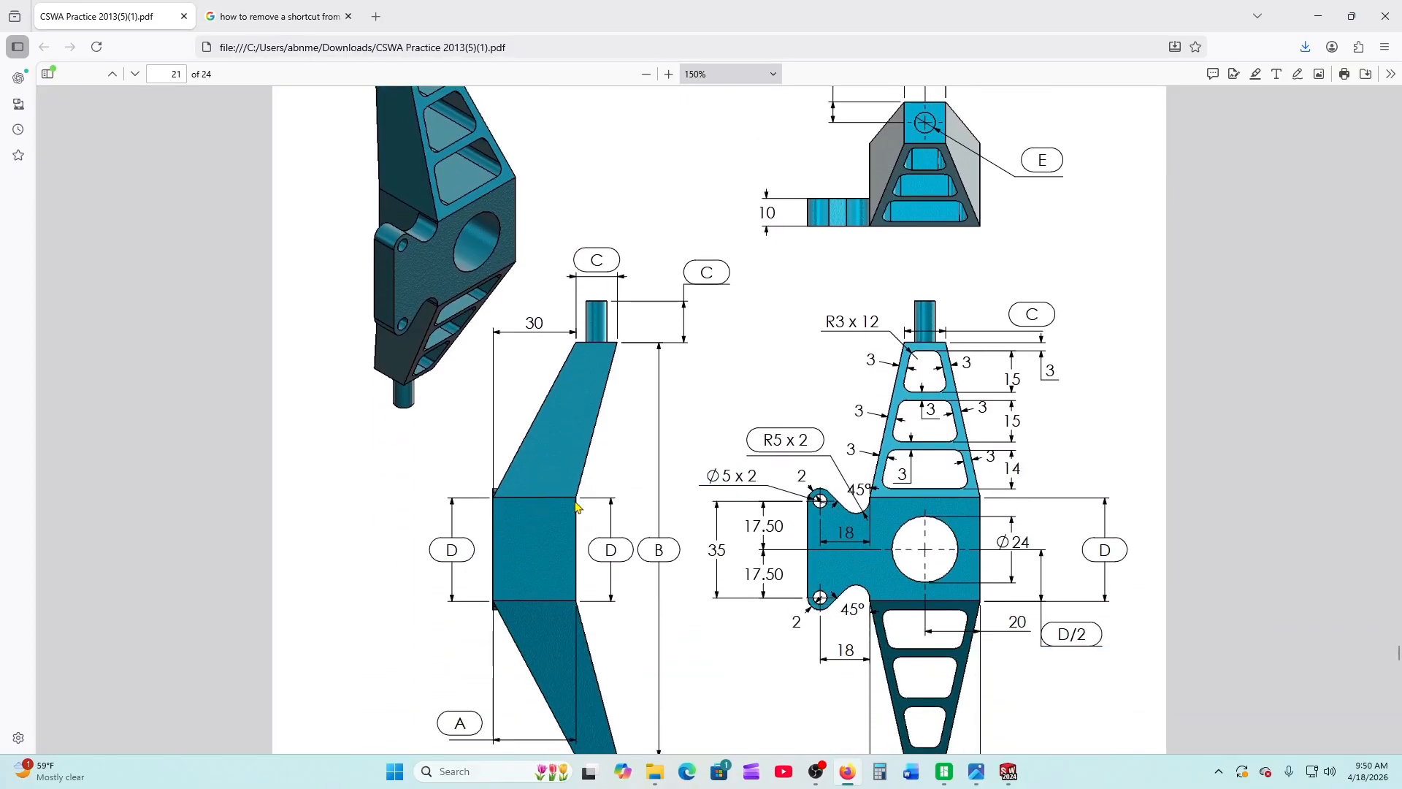
{"action": "scroll", "coordinate": [575, 506], "scroll_direction": "up", "scroll_amount": 1}
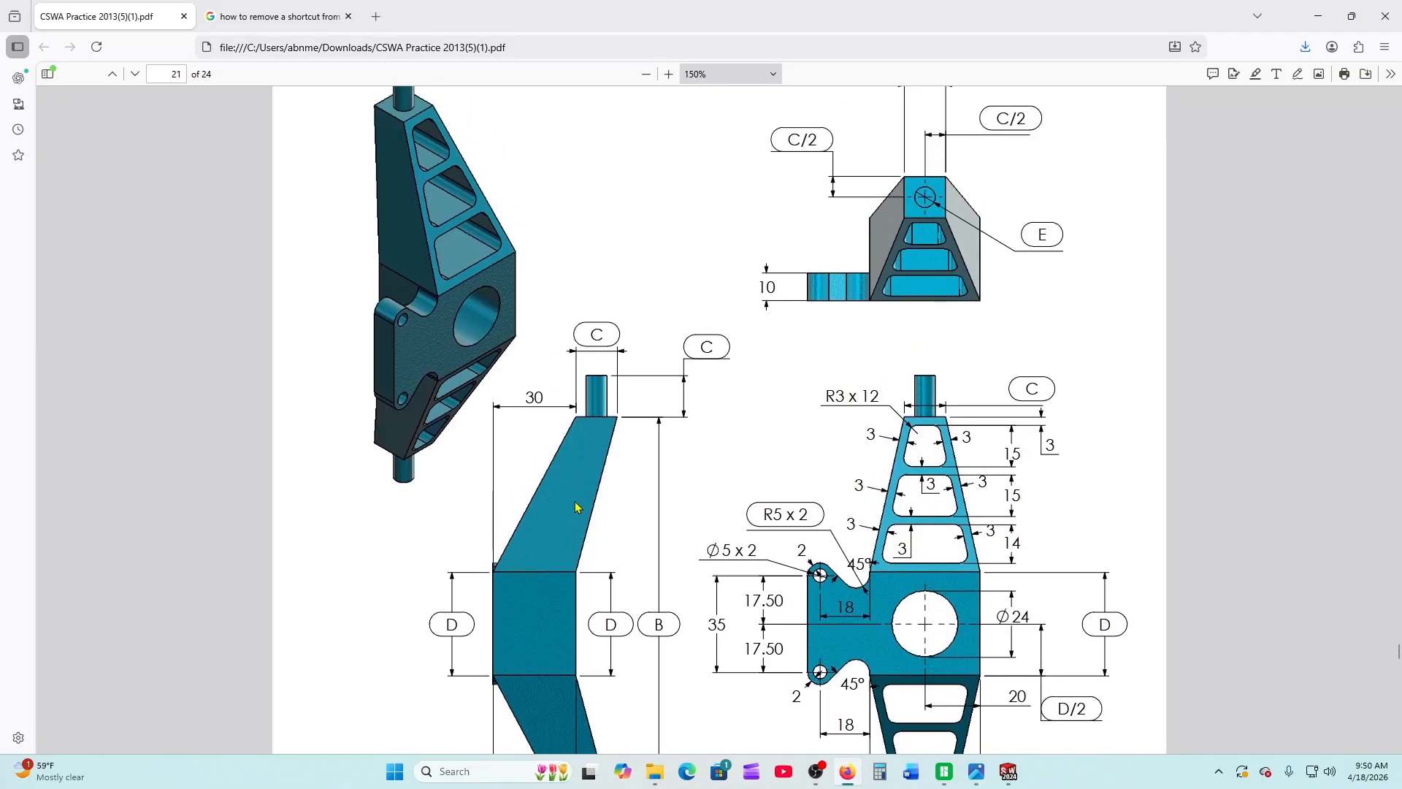
{"action": "scroll", "coordinate": [575, 501], "scroll_direction": "down", "scroll_amount": 15}
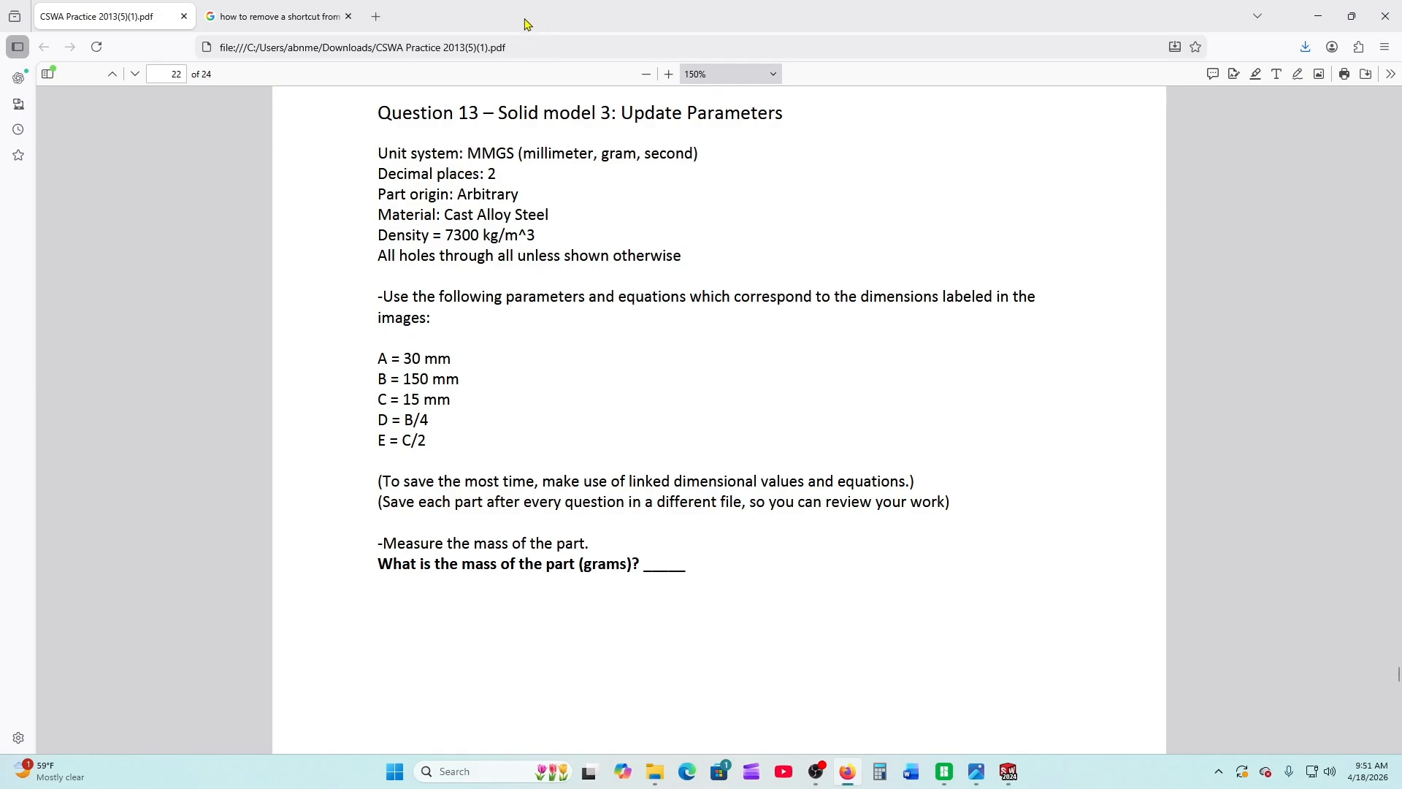
{"action": "left_click_drag", "start_coordinate": [526, 22], "coordinate": [1401, 91]}
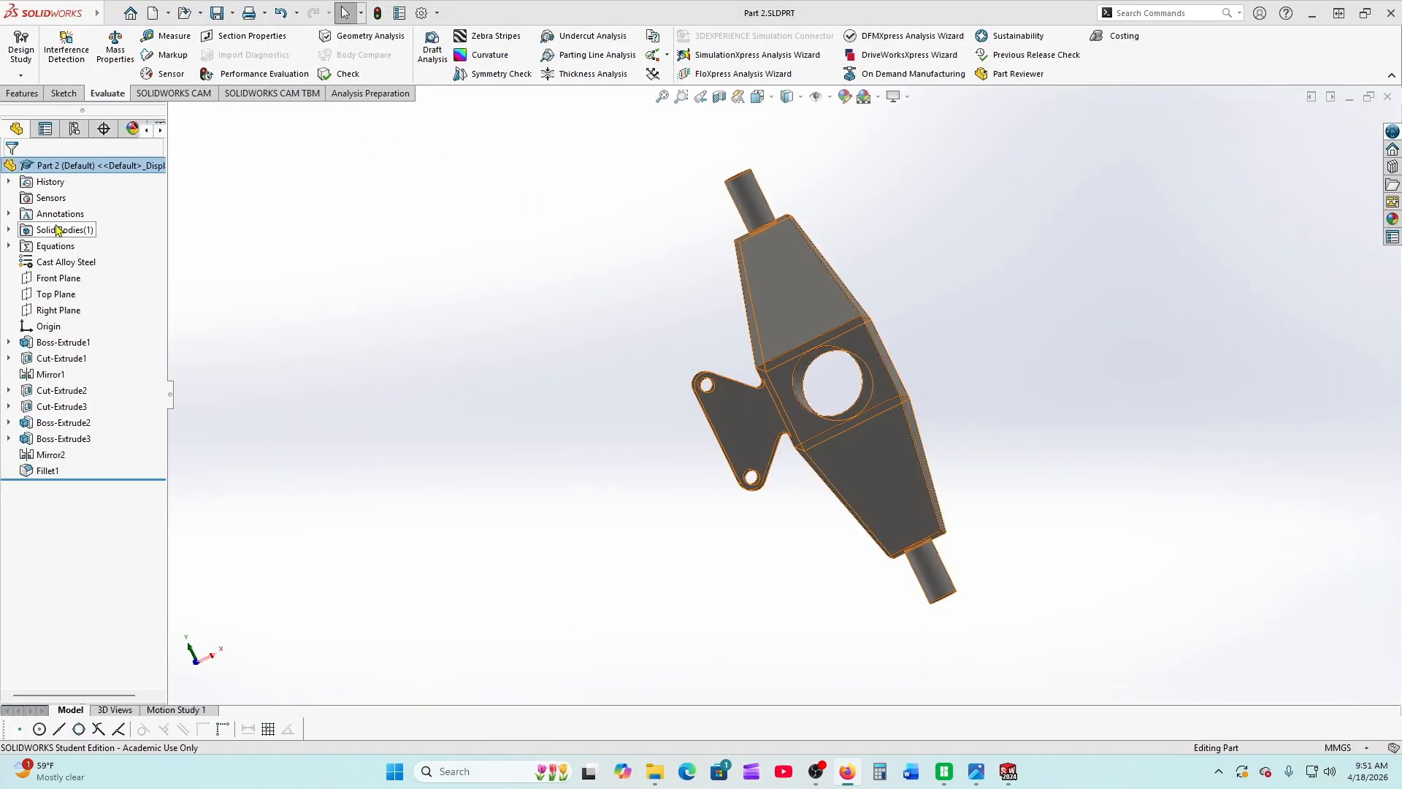
Open the equations manager for Part 2 in SOLIDWORKS and set global variable A to 30
{"action": "right_click", "coordinate": [43, 250]}
{"action": "left_click", "coordinate": [69, 257]}
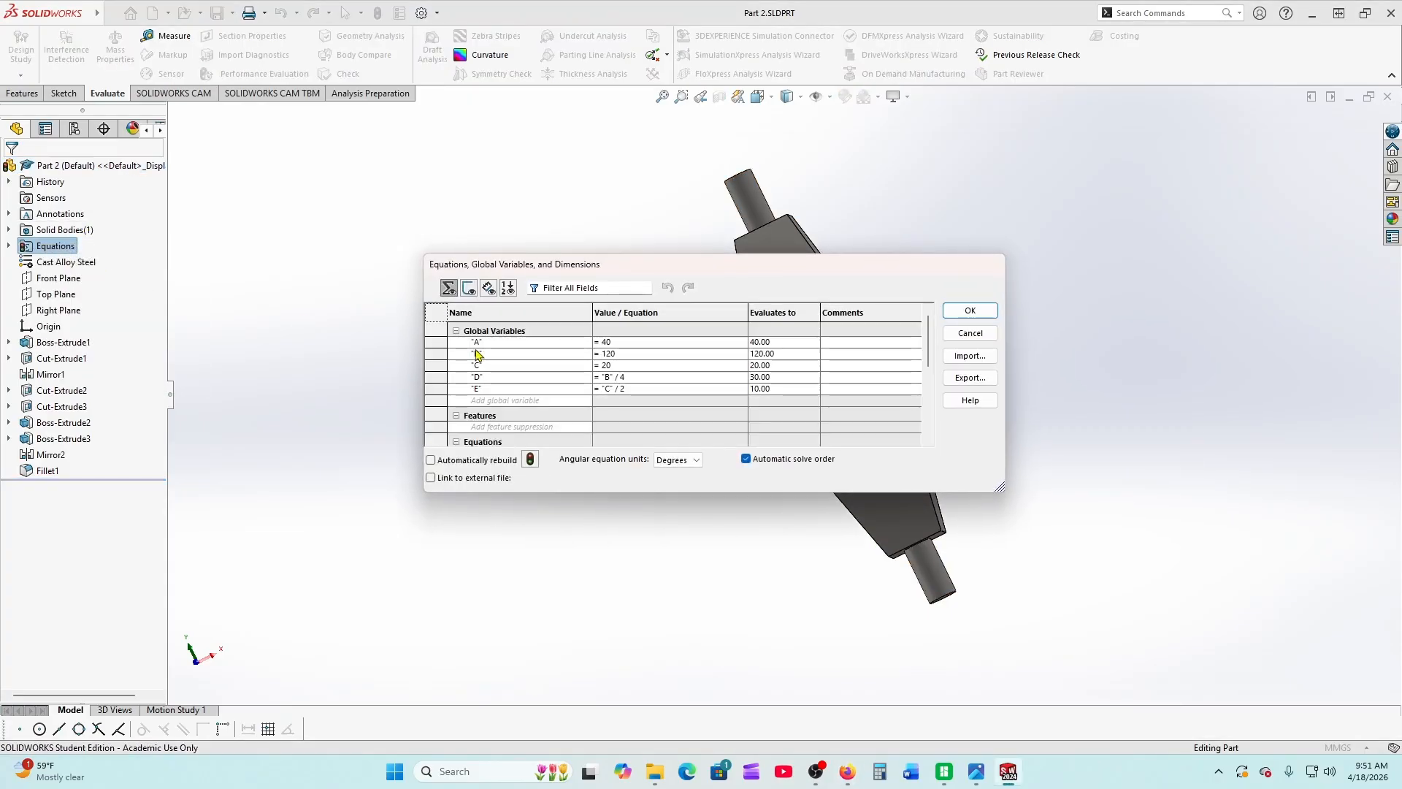
{"action": "left_click", "coordinate": [631, 339]}
{"action": "key", "text": "BackSpace"}
{"action": "key", "text": "BackSpace"}
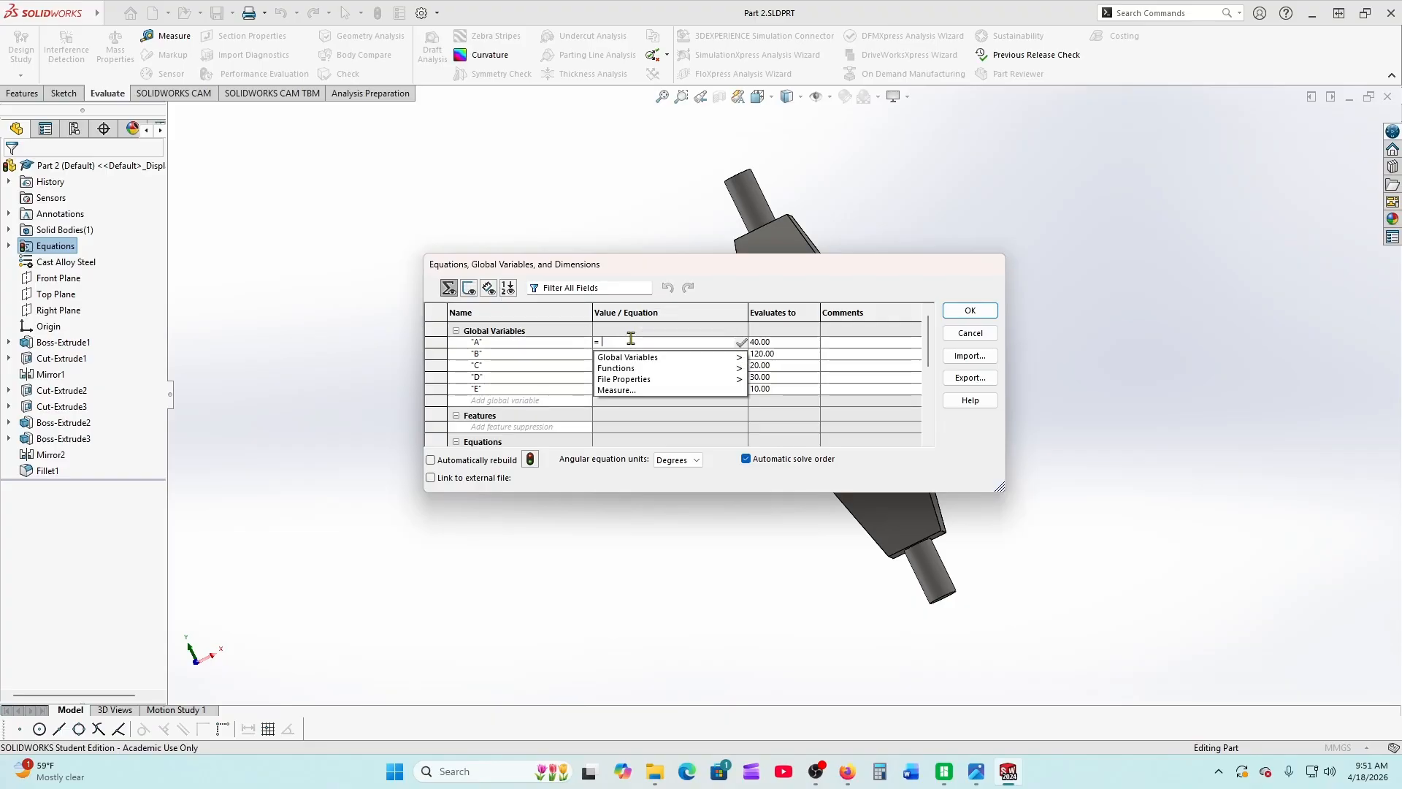
{"action": "type", "text": "30"}
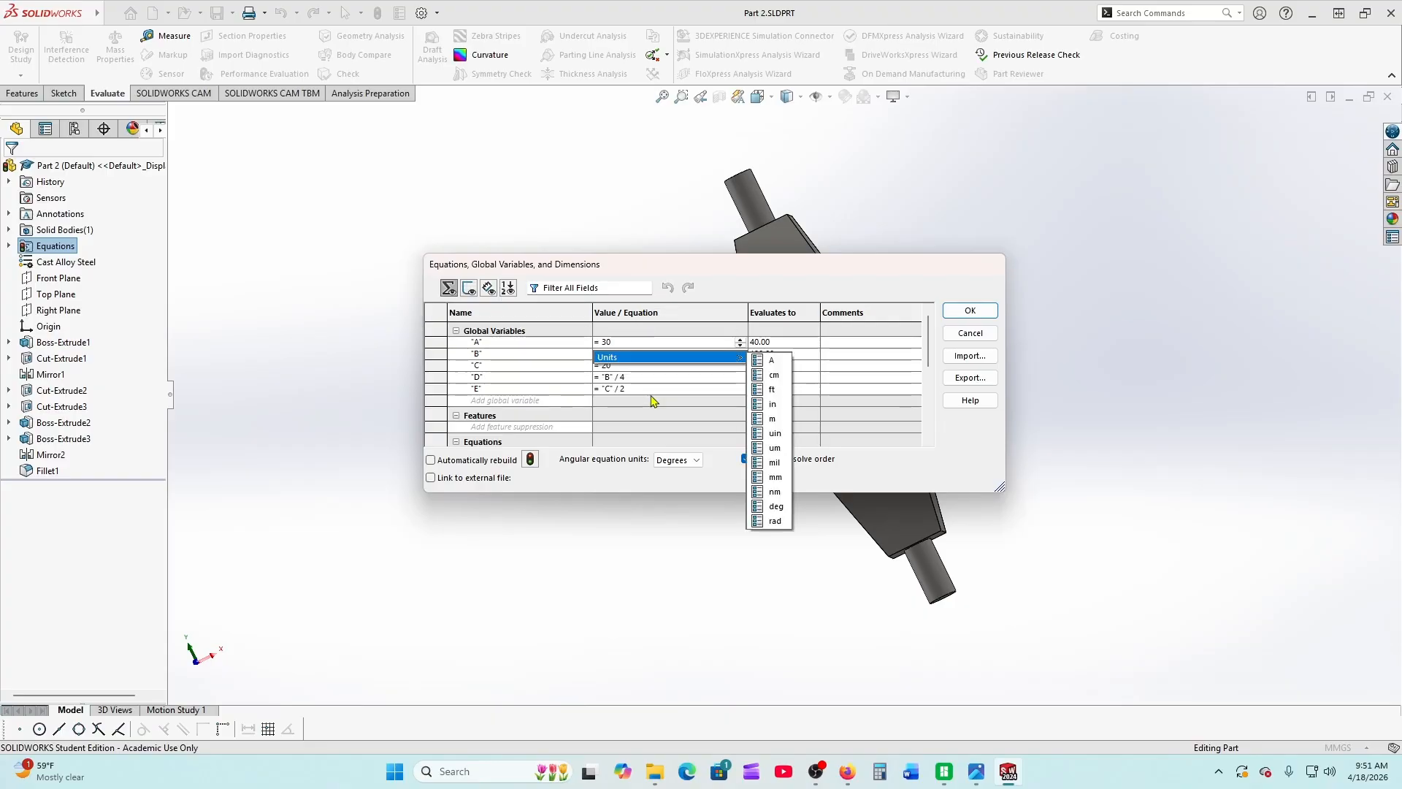
{"action": "left_click", "coordinate": [652, 390]}
Set global variable B to 150
{"action": "left_click", "coordinate": [645, 353]}
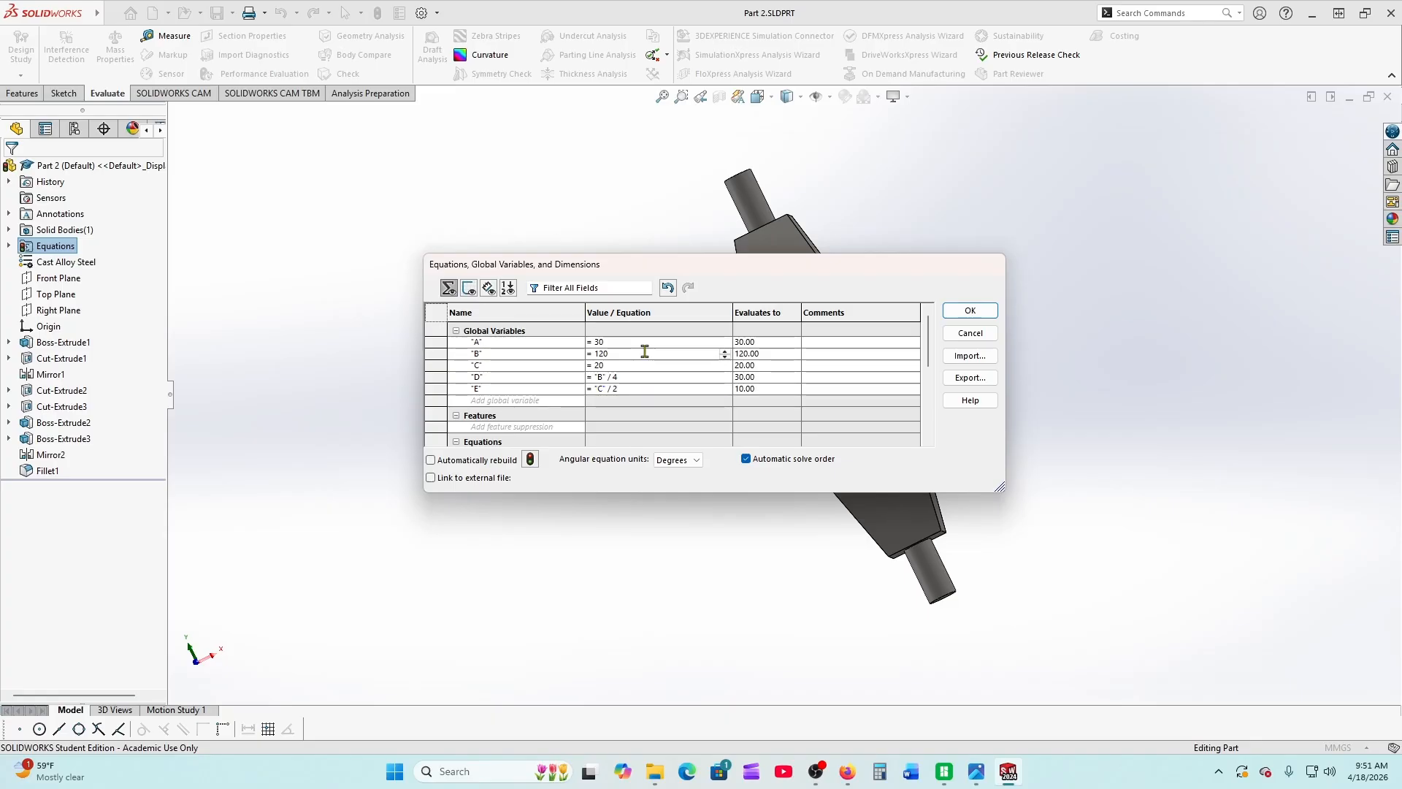
{"action": "key", "text": "BackSpace"}
{"action": "key", "text": "BackSpace"}
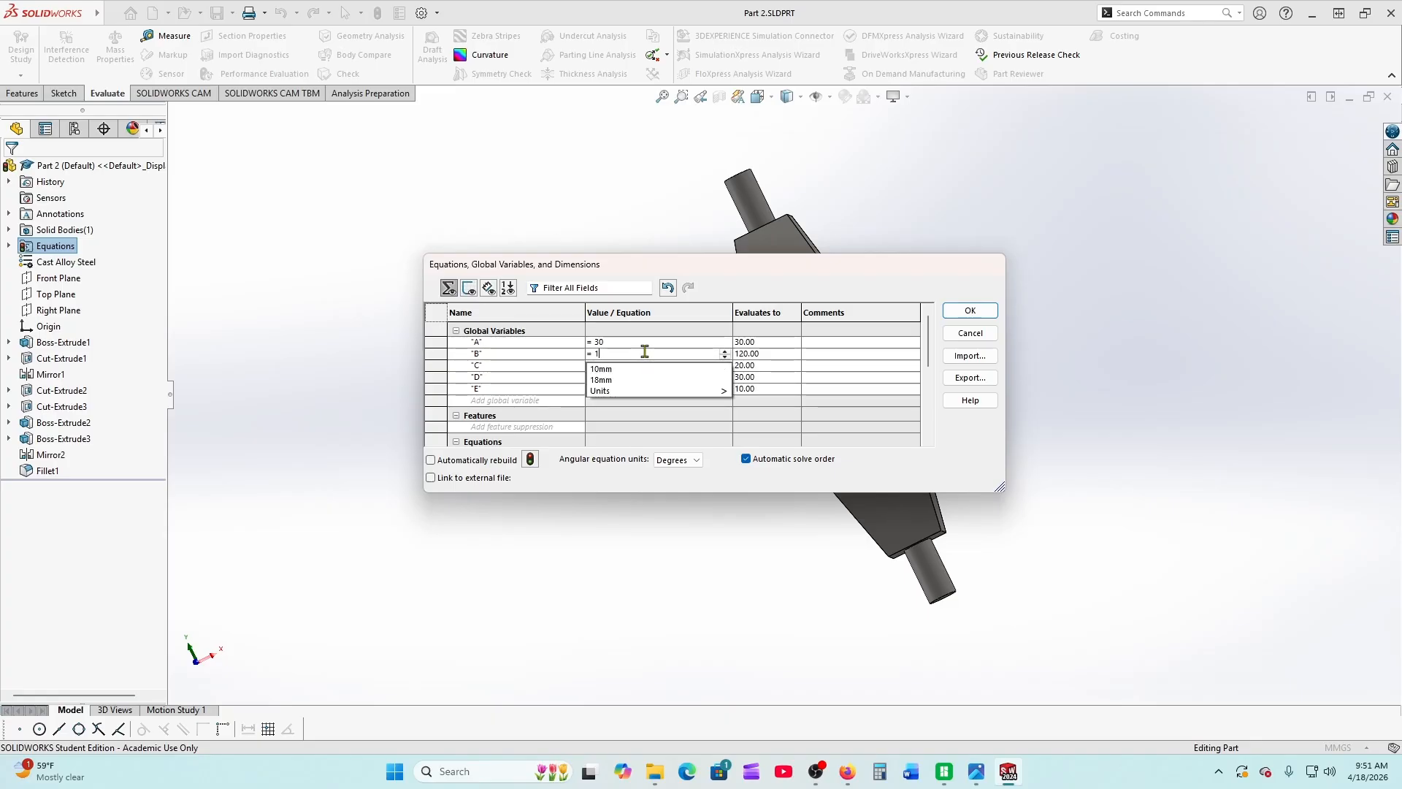
{"action": "type", "text": "50"}
{"action": "left_click", "coordinate": [649, 389]}
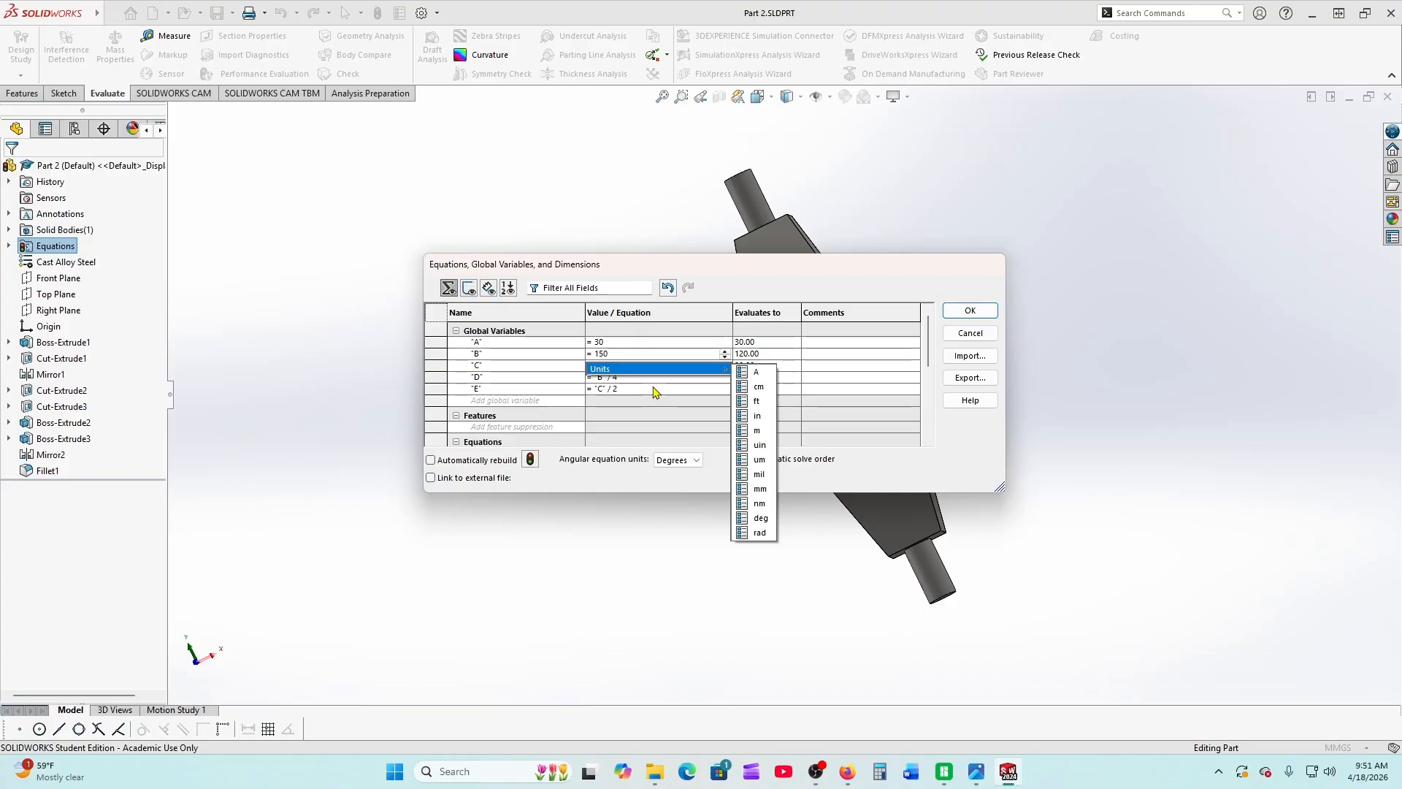
Set global variable C to 15, apply the equation changes, and inspect the updated part
{"action": "left_click", "coordinate": [646, 365]}
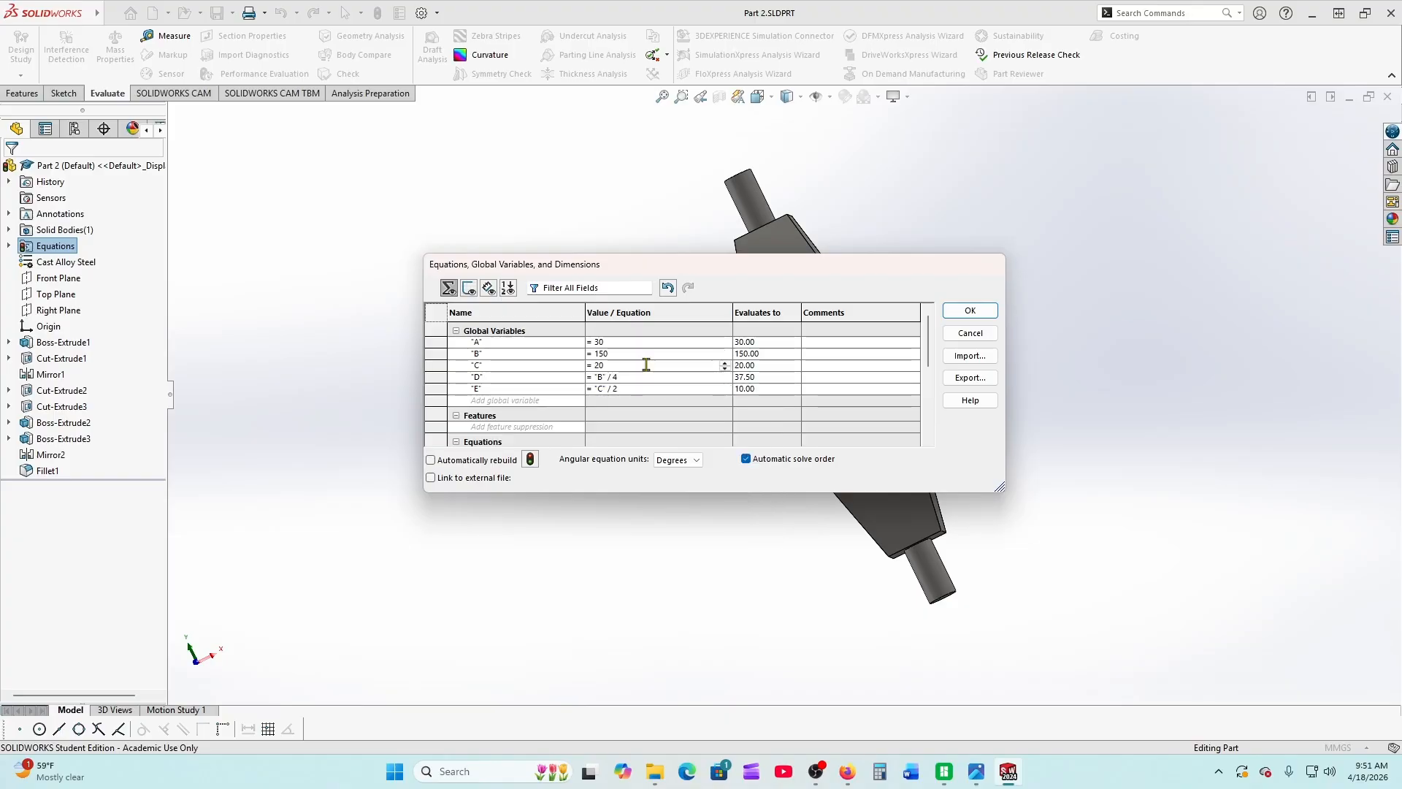
{"action": "key", "text": "BackSpace"}
{"action": "key", "text": "BackSpace"}
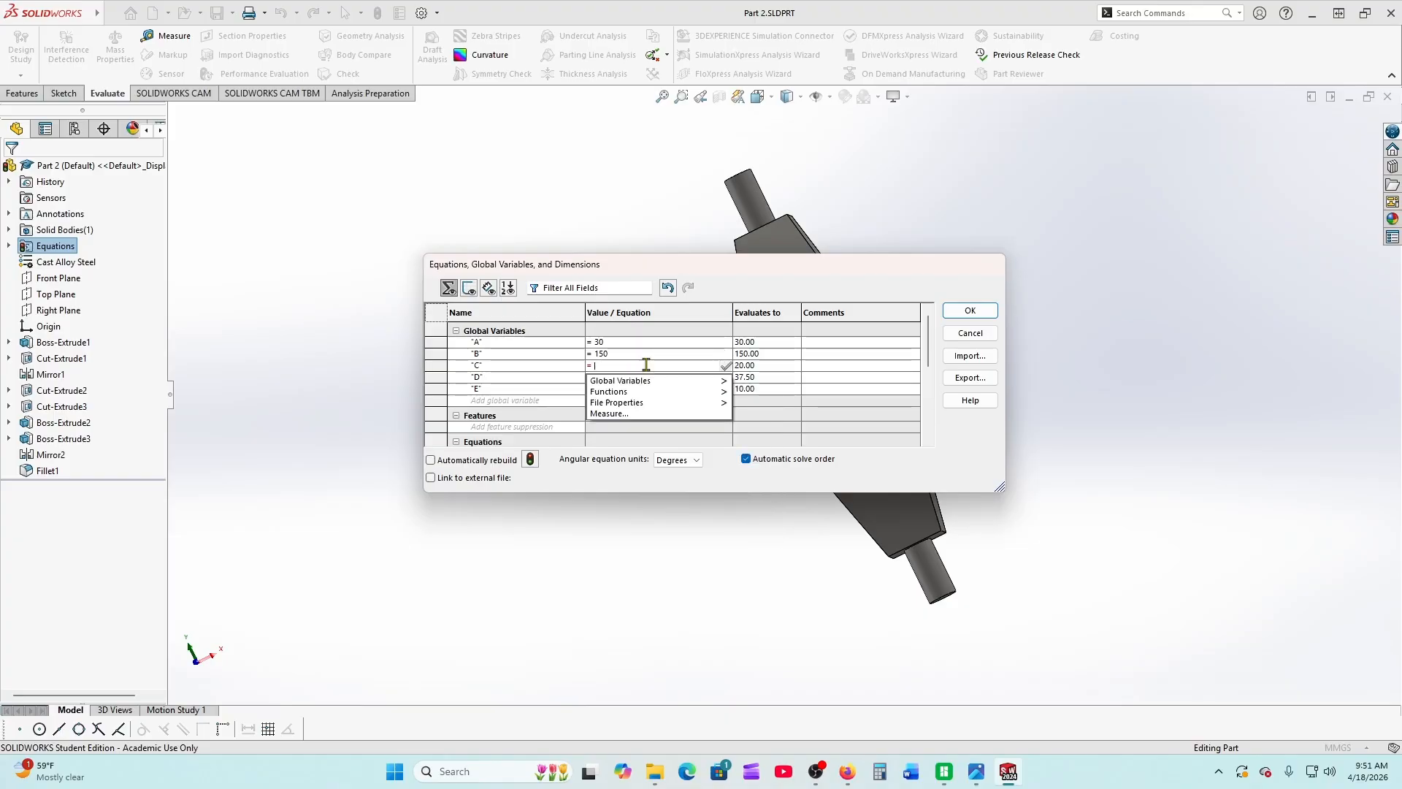
{"action": "type", "text": "15"}
{"action": "key", "text": "Return"}
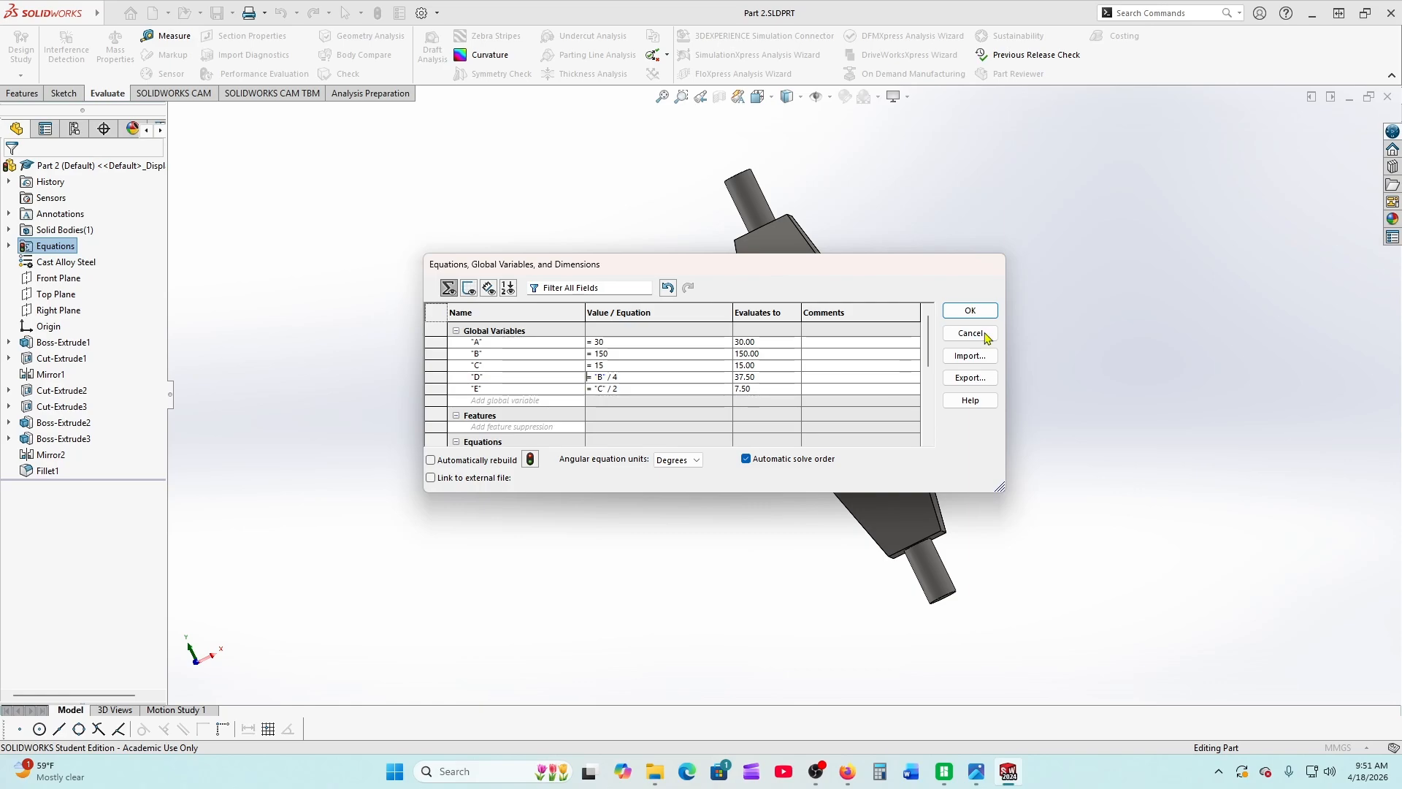
{"action": "left_click", "coordinate": [970, 311]}
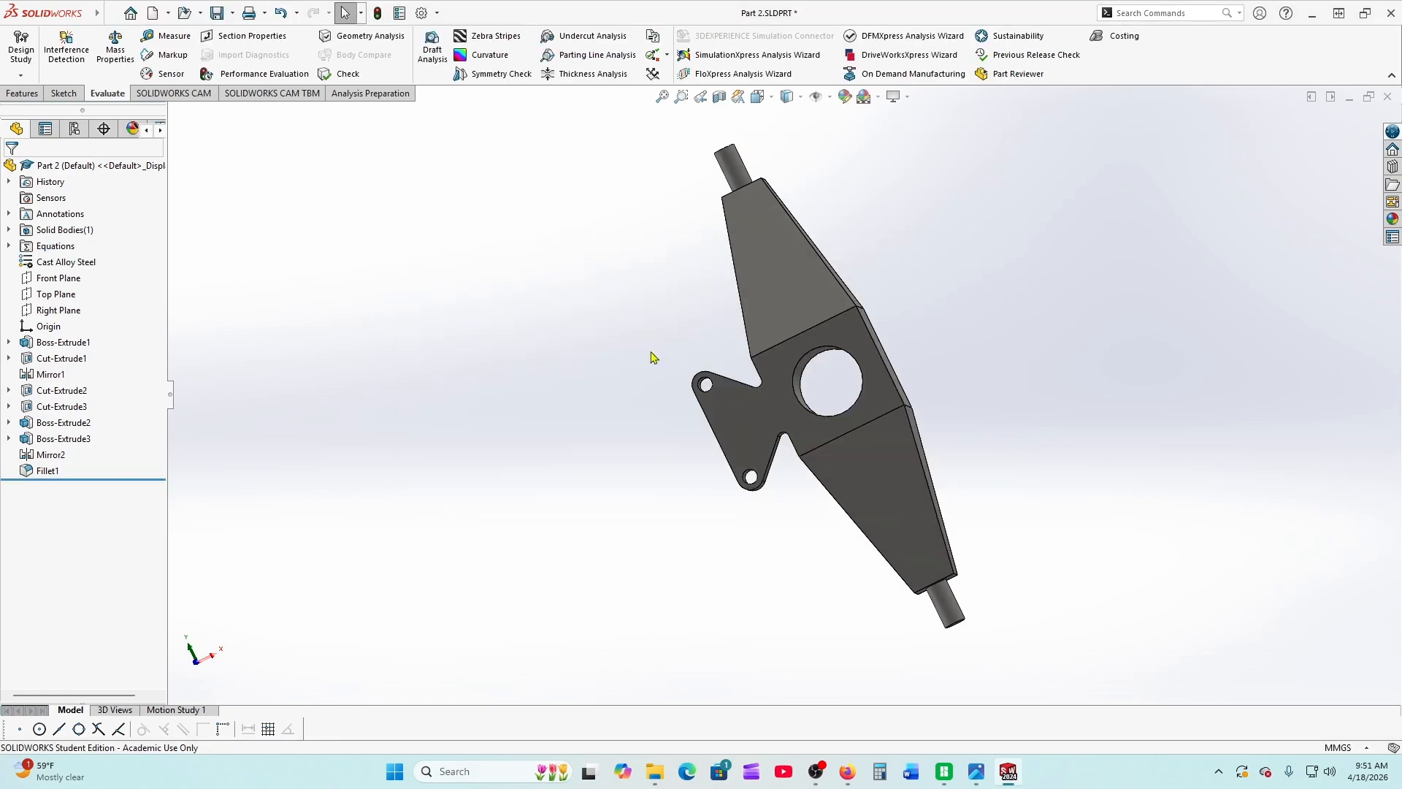
{"action": "middle_click_drag", "start_coordinate": [651, 409], "coordinate": [642, 446]}
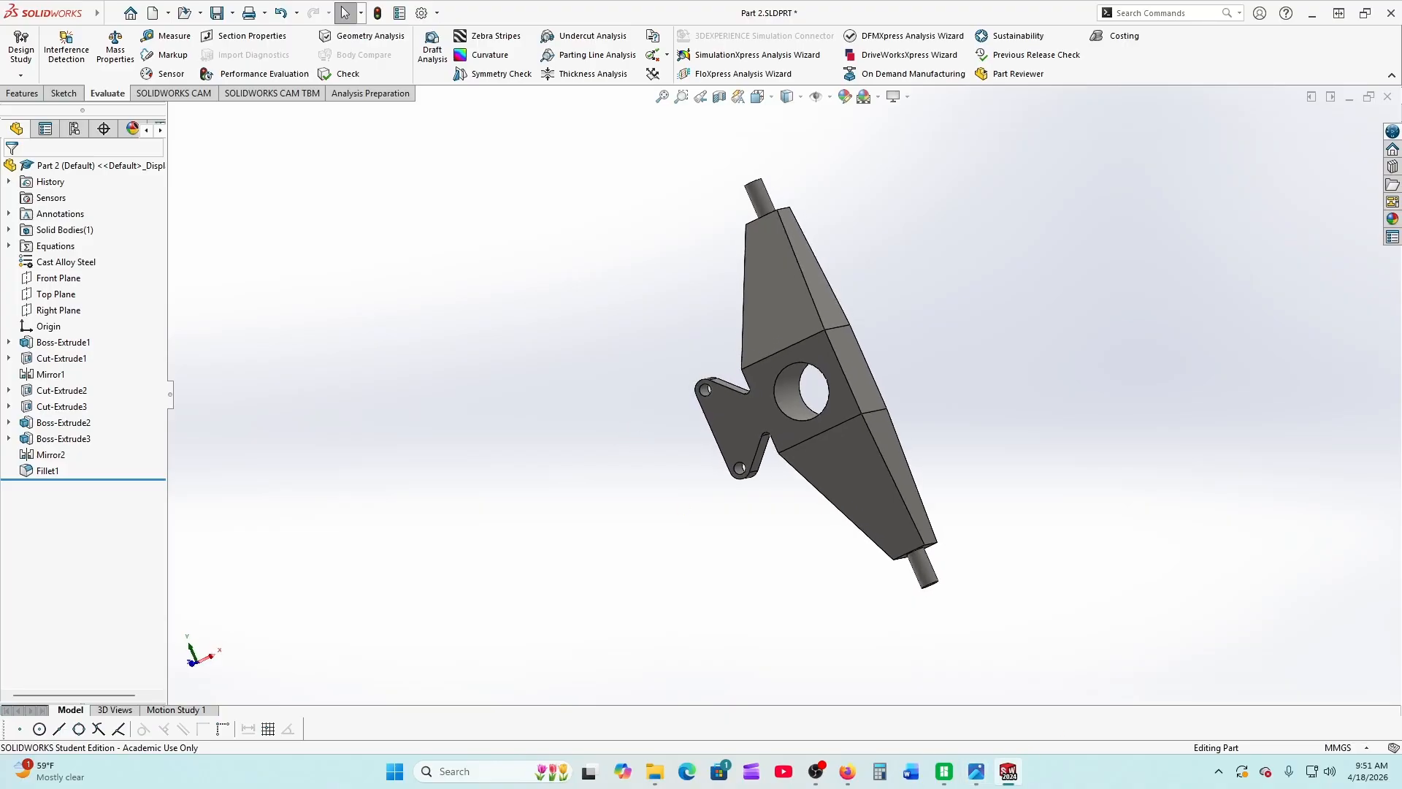
Bring the practice PDF back and review Question 13's parameter values and modified drawing, including the notch fillet callout
{"action": "left_click_drag", "start_coordinate": [1401, 126], "coordinate": [914, 75]}
{"action": "left_click", "coordinate": [1075, 69]}
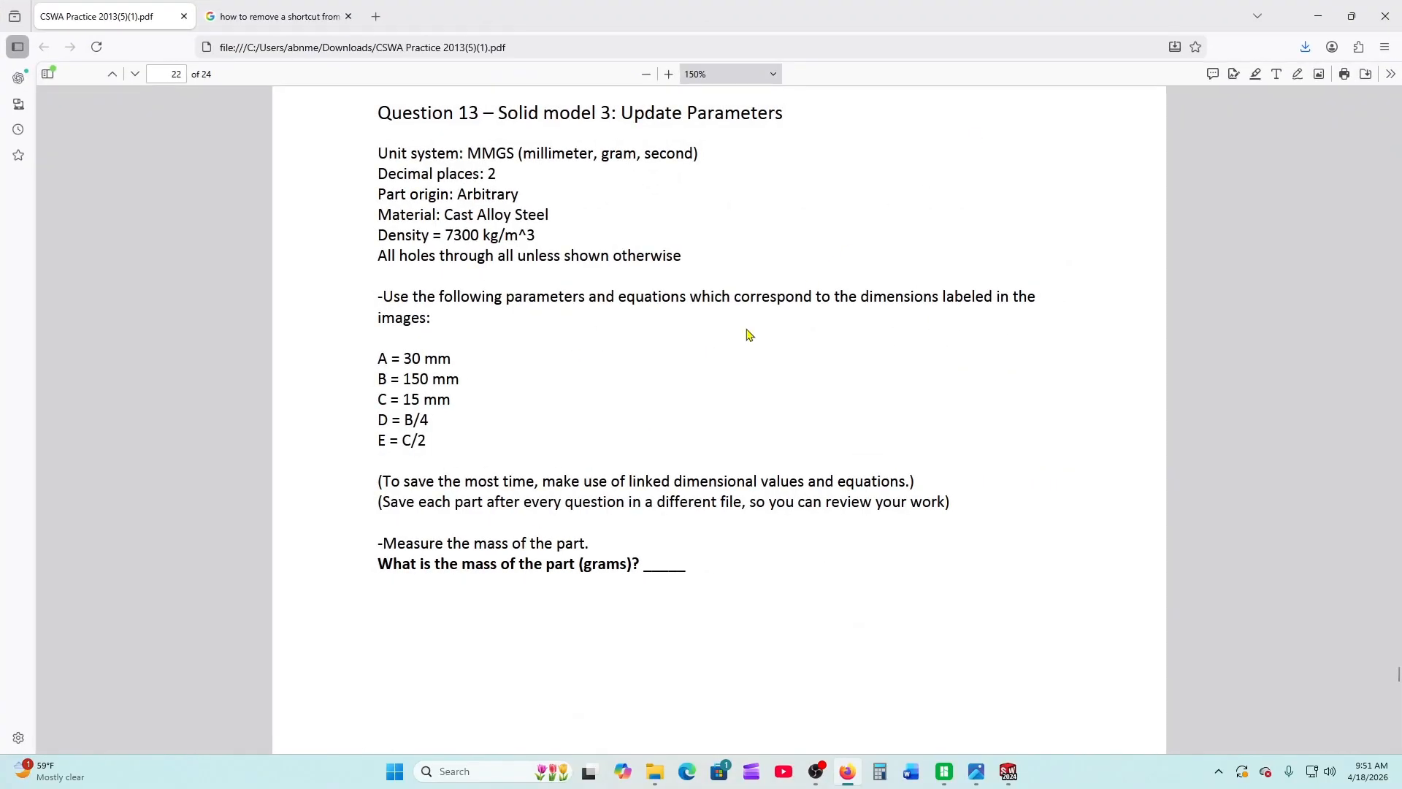
{"action": "scroll", "coordinate": [705, 367], "scroll_direction": "up", "scroll_amount": 3}
{"action": "scroll", "coordinate": [706, 366], "scroll_direction": "up", "scroll_amount": 5}
{"action": "scroll", "coordinate": [706, 367], "scroll_direction": "down", "scroll_amount": 9}
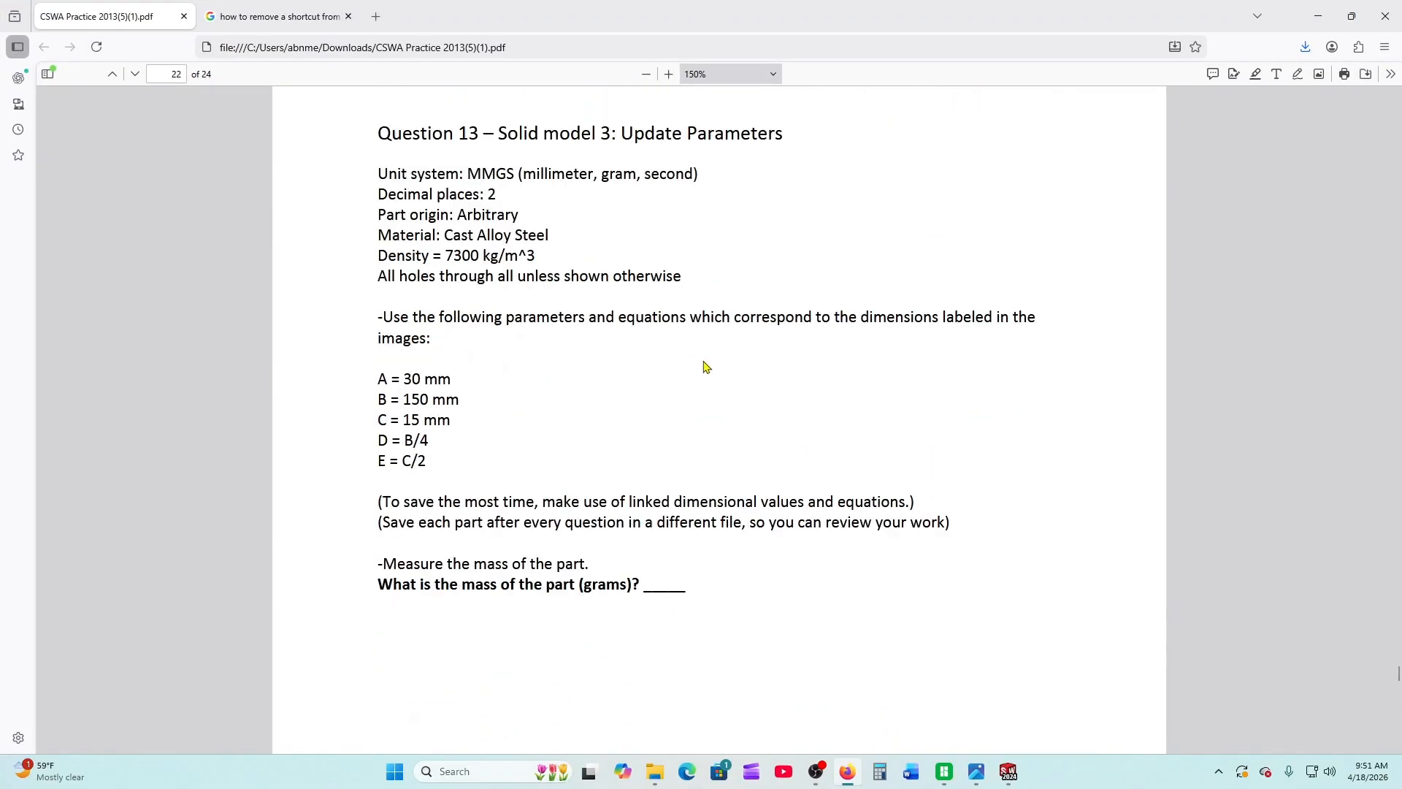
{"action": "scroll", "coordinate": [705, 367], "scroll_direction": "up", "scroll_amount": 7}
{"action": "scroll", "coordinate": [706, 366], "scroll_direction": "up", "scroll_amount": 3}
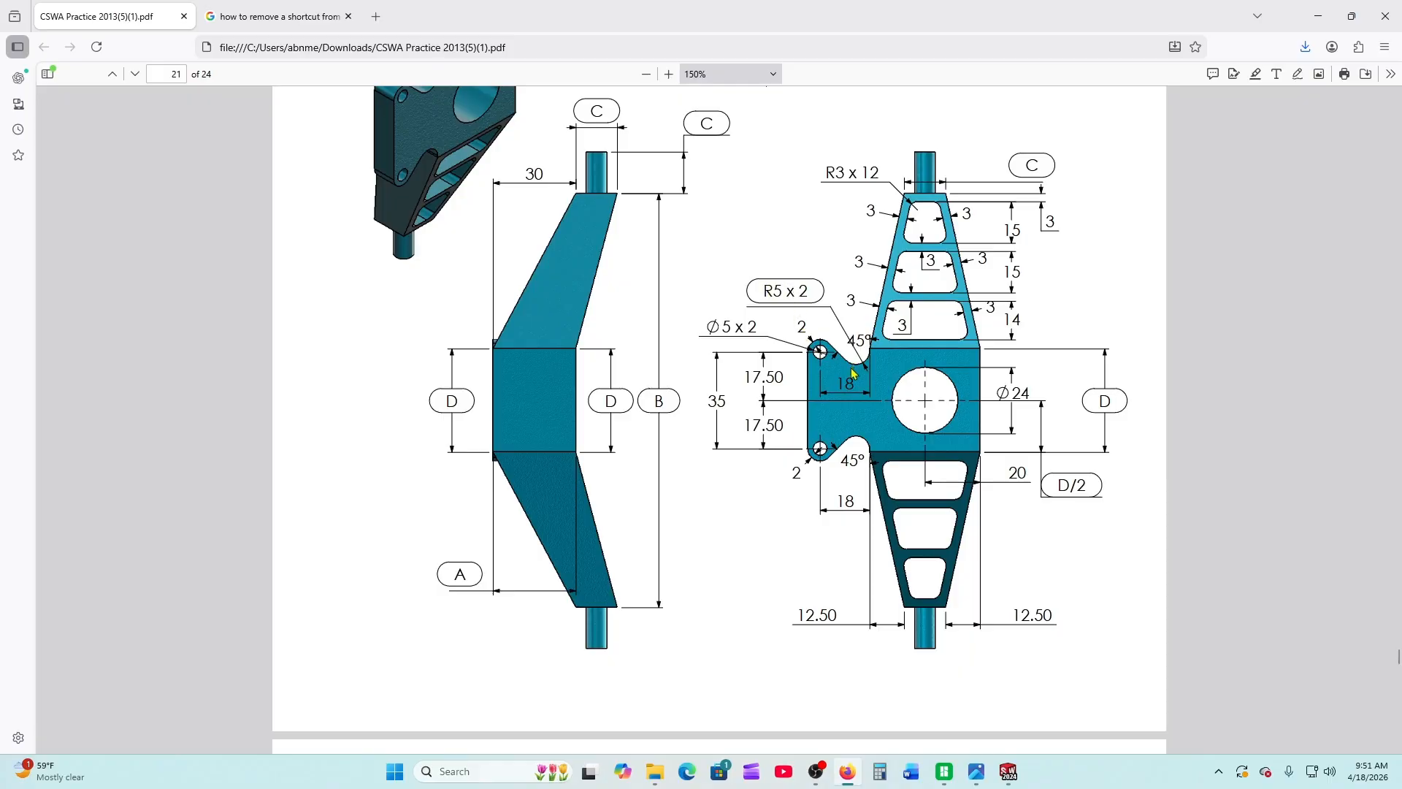
Switch to SOLIDWORKS and change the radius of the two fillets between the side lug and the block to 5 mm
{"action": "left_click", "coordinate": [1009, 771]}
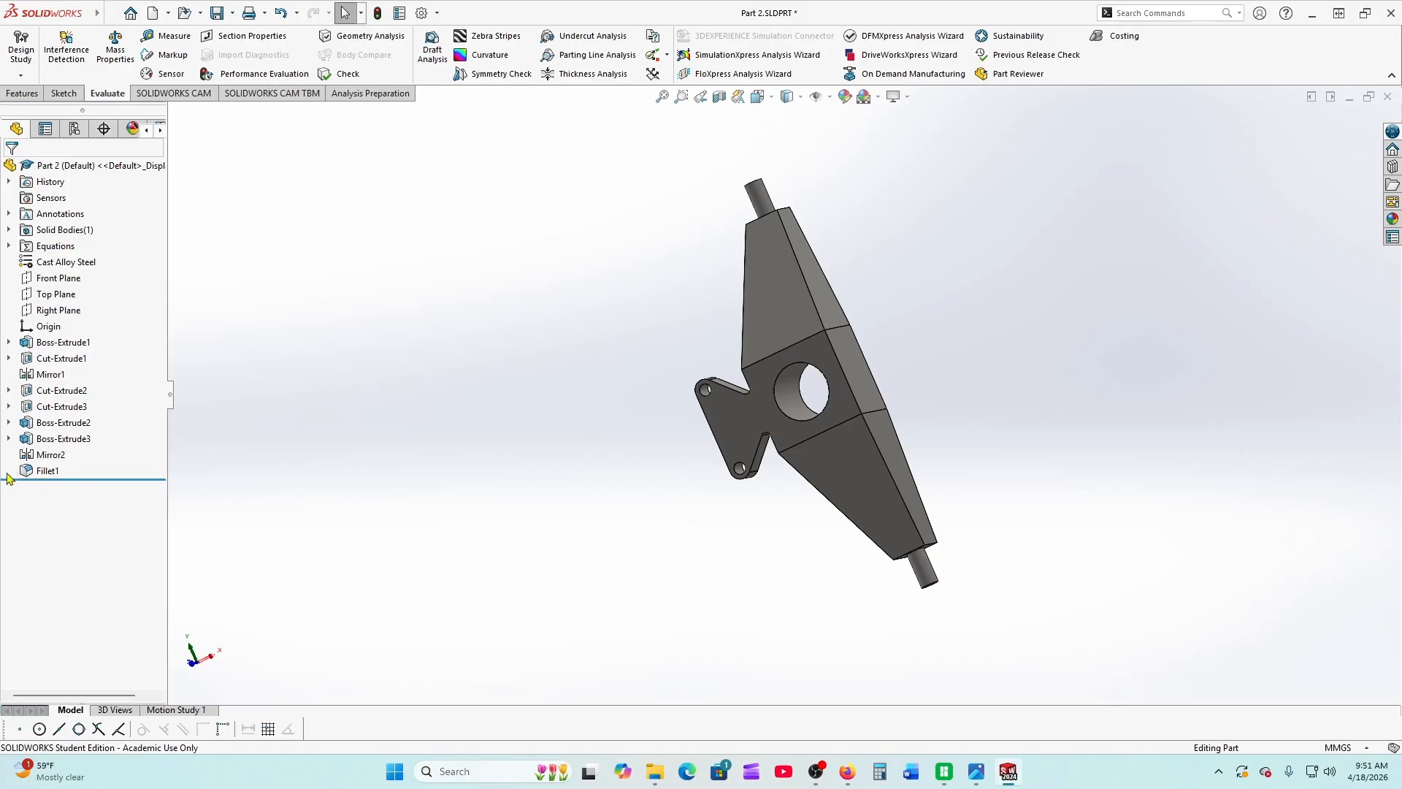
{"action": "left_click", "coordinate": [44, 471]}
{"action": "left_click", "coordinate": [50, 431]}
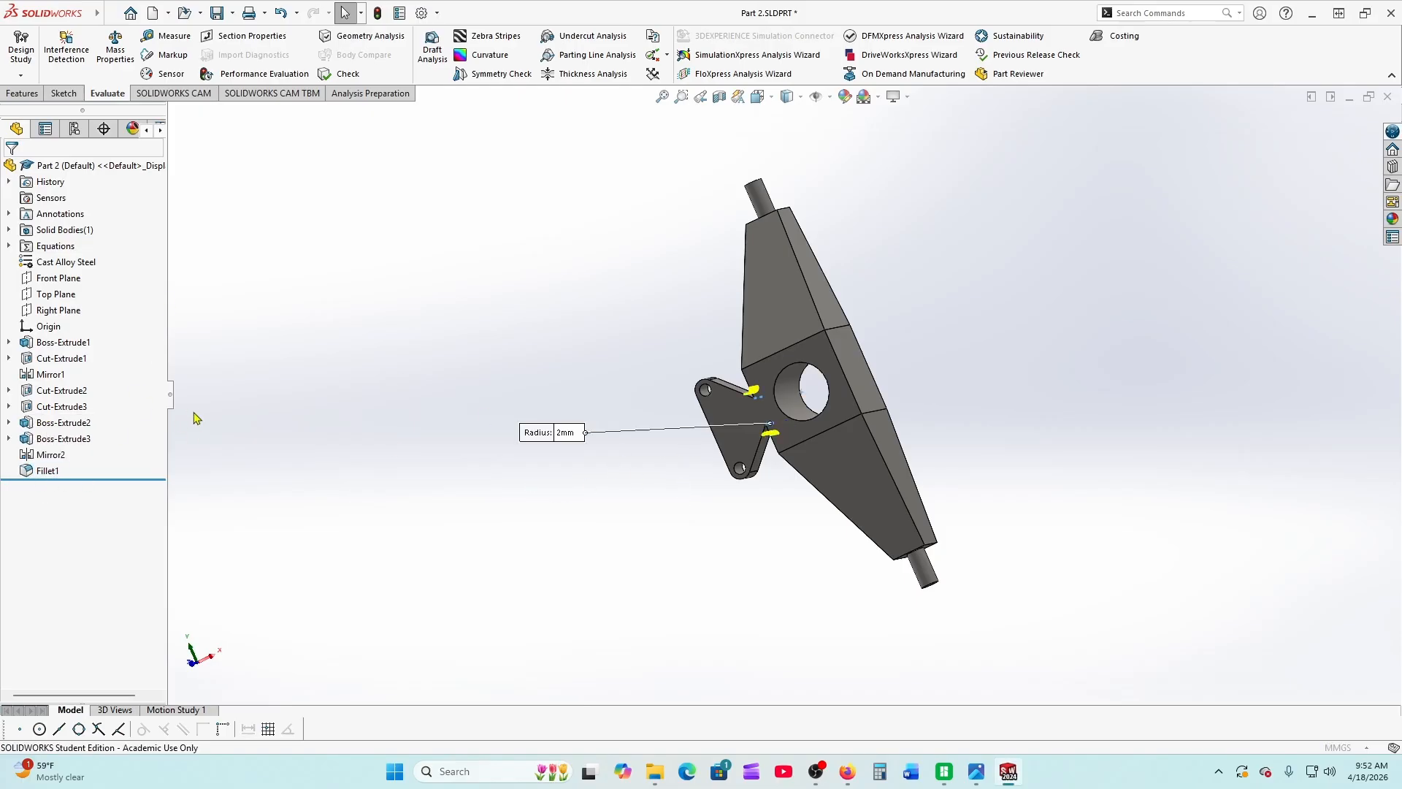
{"action": "type", "text": "5"}
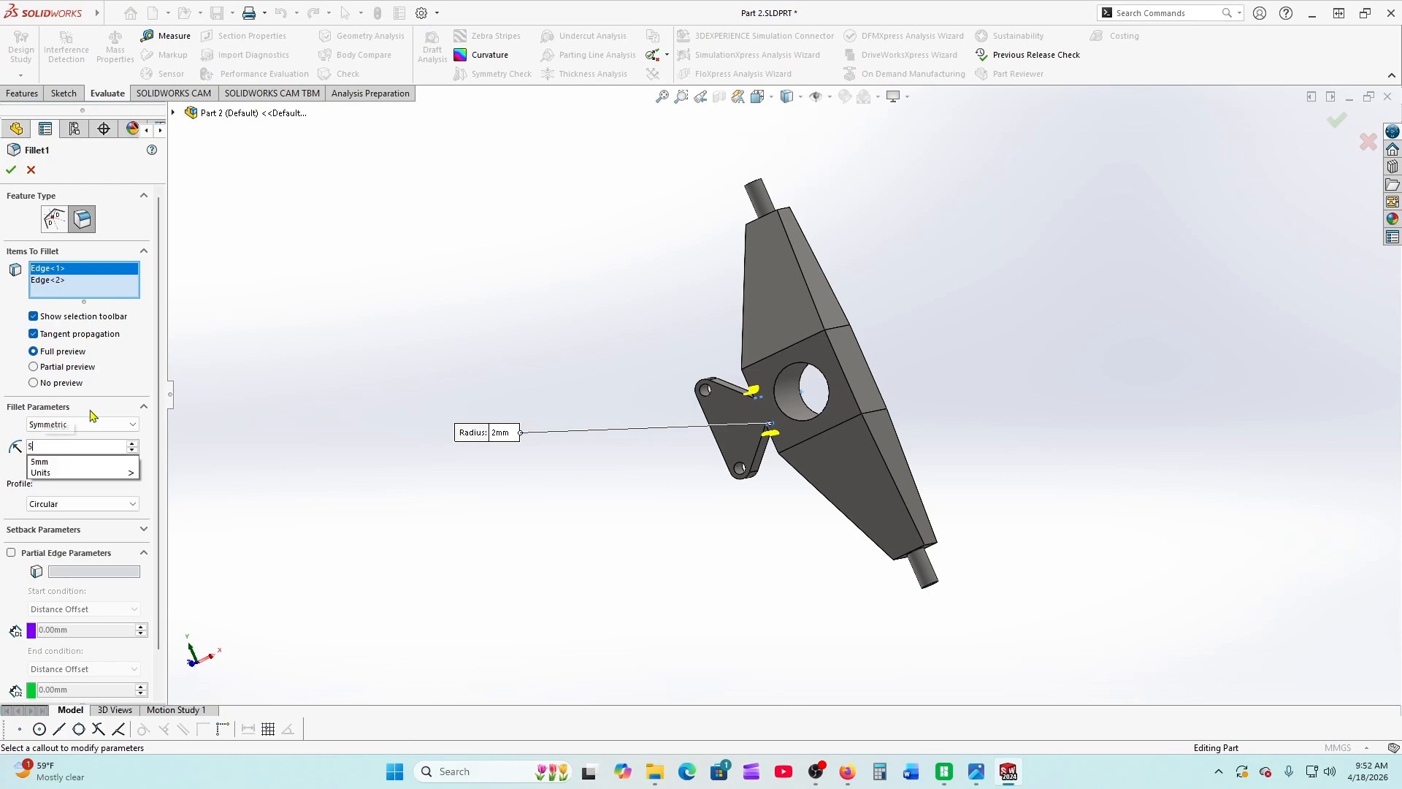
{"action": "key", "text": "Return"}
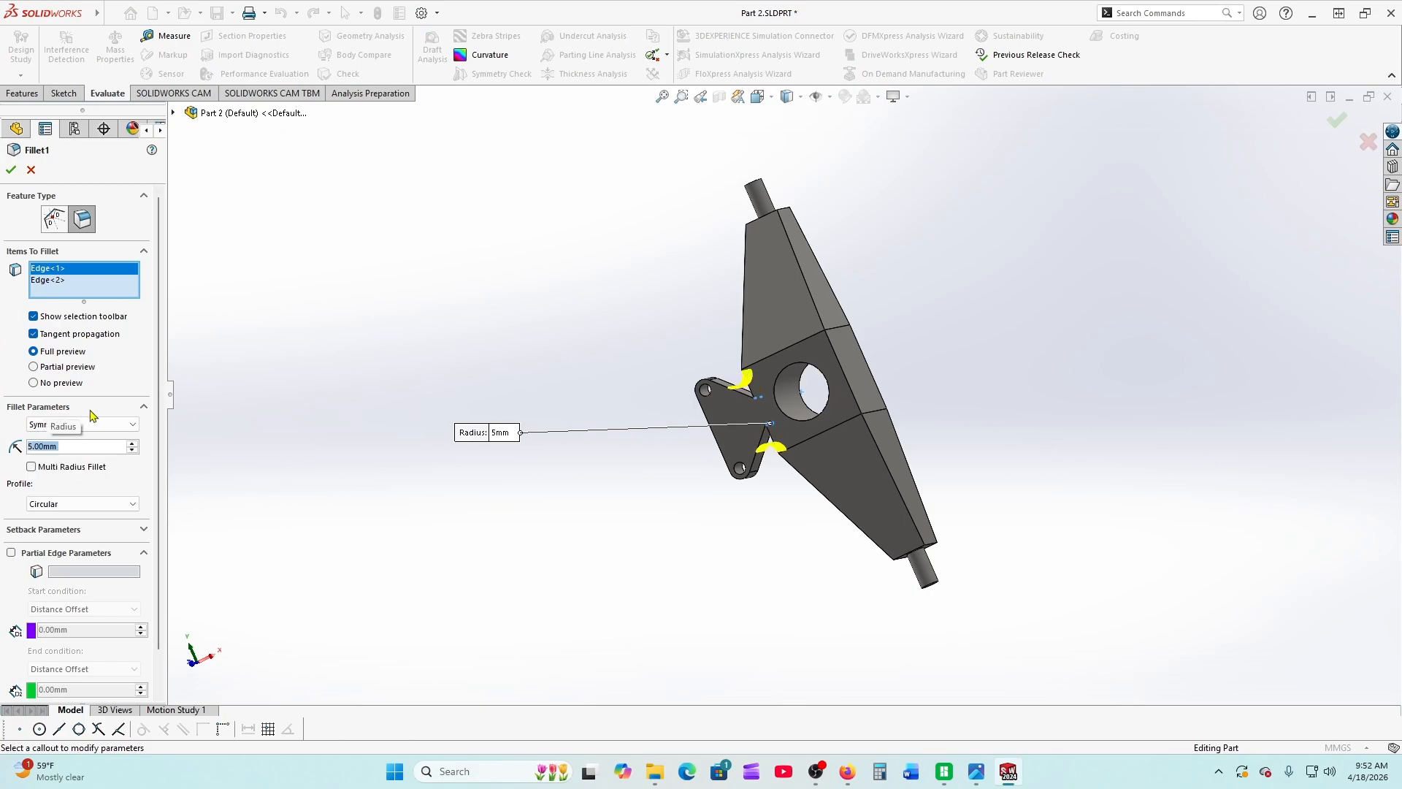
{"action": "left_click", "coordinate": [11, 170]}
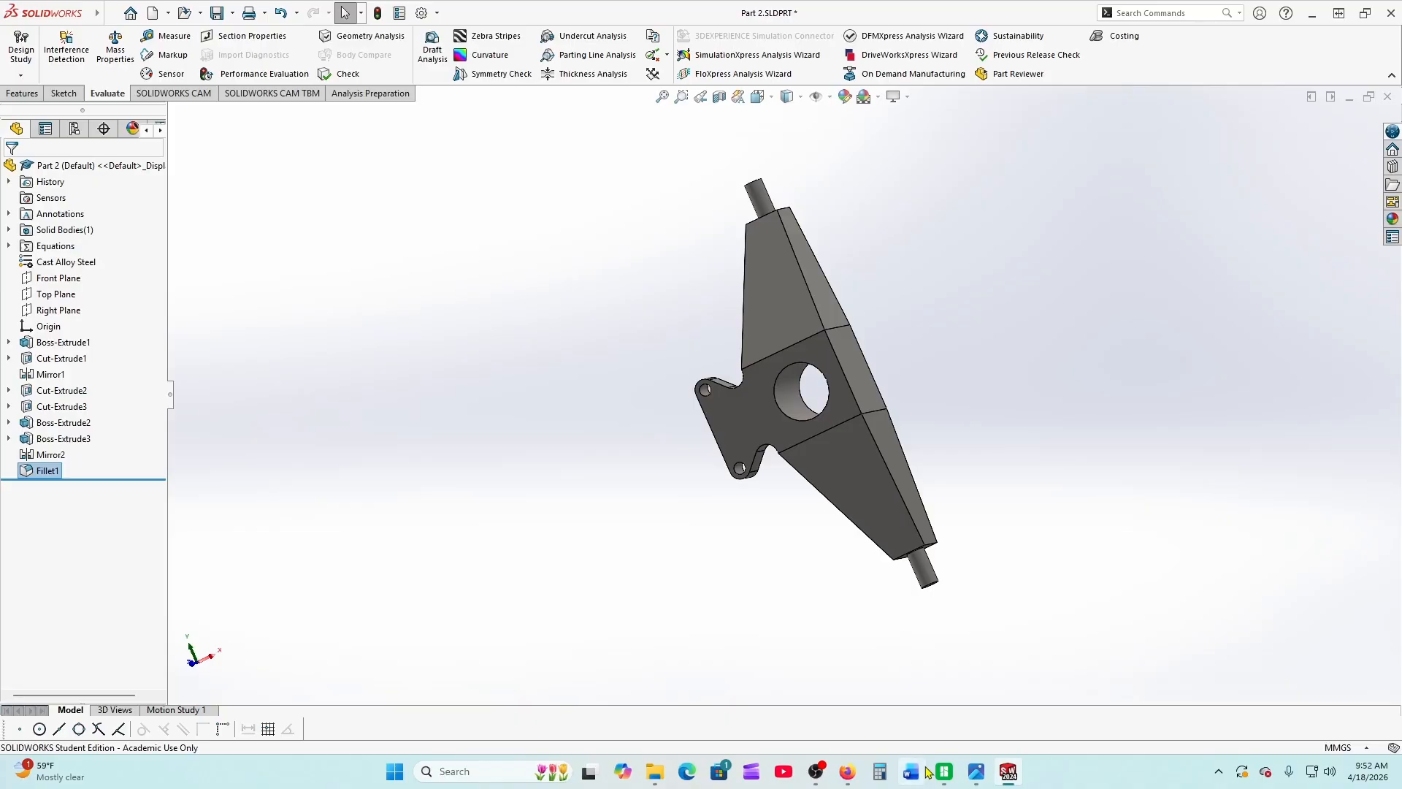
Switch to the PDF and examine the pocket dimensions and fillet callouts on the tapered arms in Question 13's drawing
{"action": "left_click", "coordinate": [847, 771]}
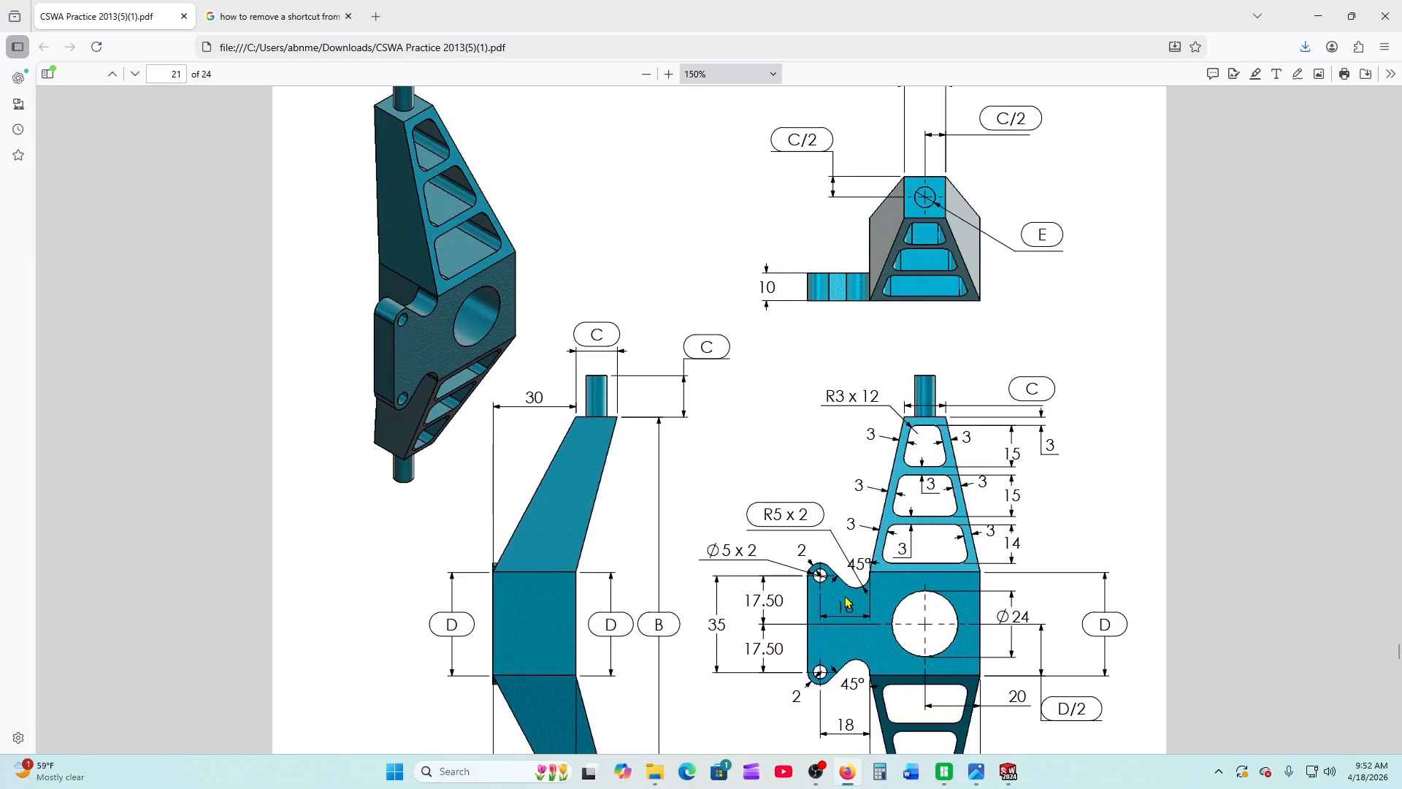
{"action": "scroll", "coordinate": [848, 602], "scroll_direction": "up", "scroll_amount": 2}
{"action": "scroll", "coordinate": [847, 602], "scroll_direction": "down", "scroll_amount": 3}
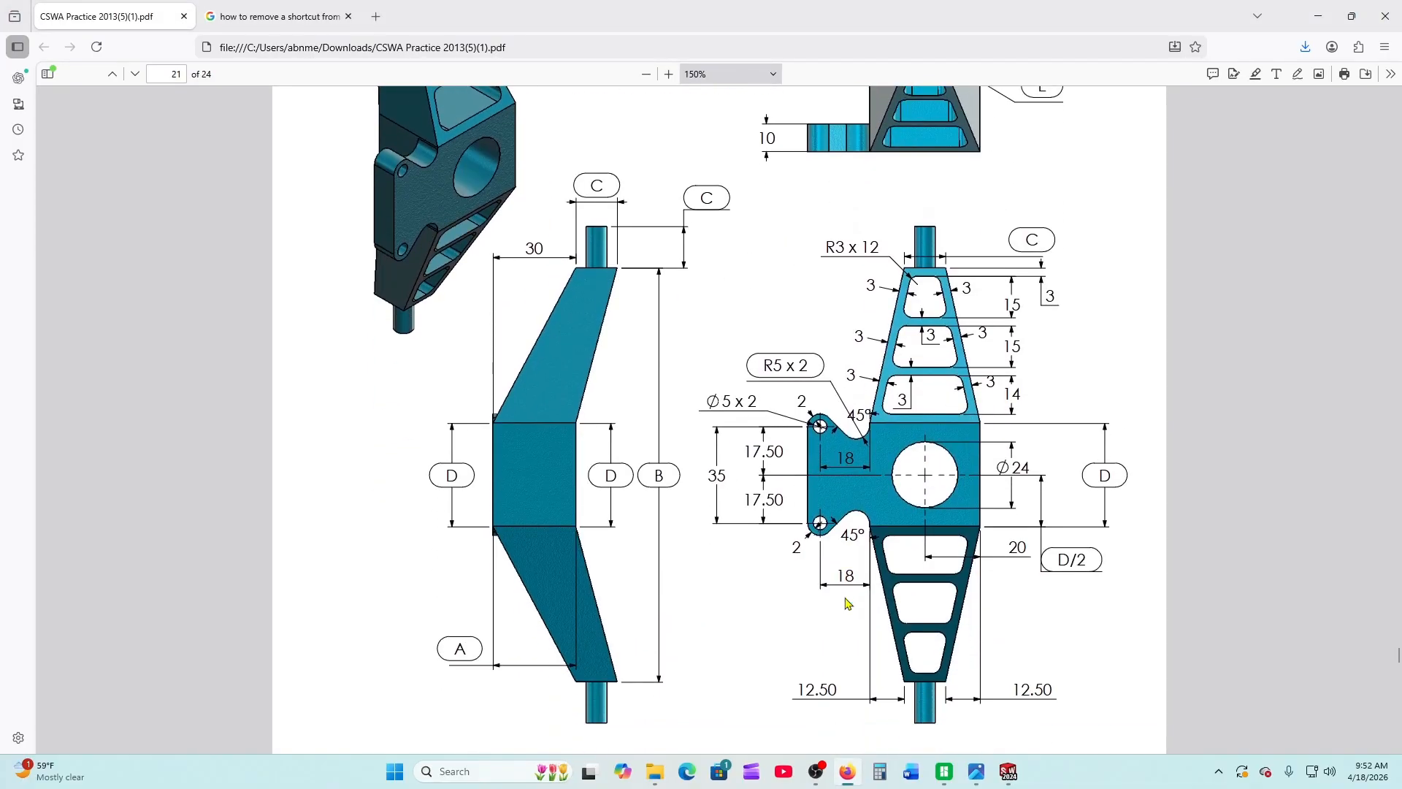
{"action": "scroll", "coordinate": [848, 602], "scroll_direction": "down", "scroll_amount": 1}
{"action": "scroll", "coordinate": [867, 620], "scroll_direction": "down", "scroll_amount": 1}
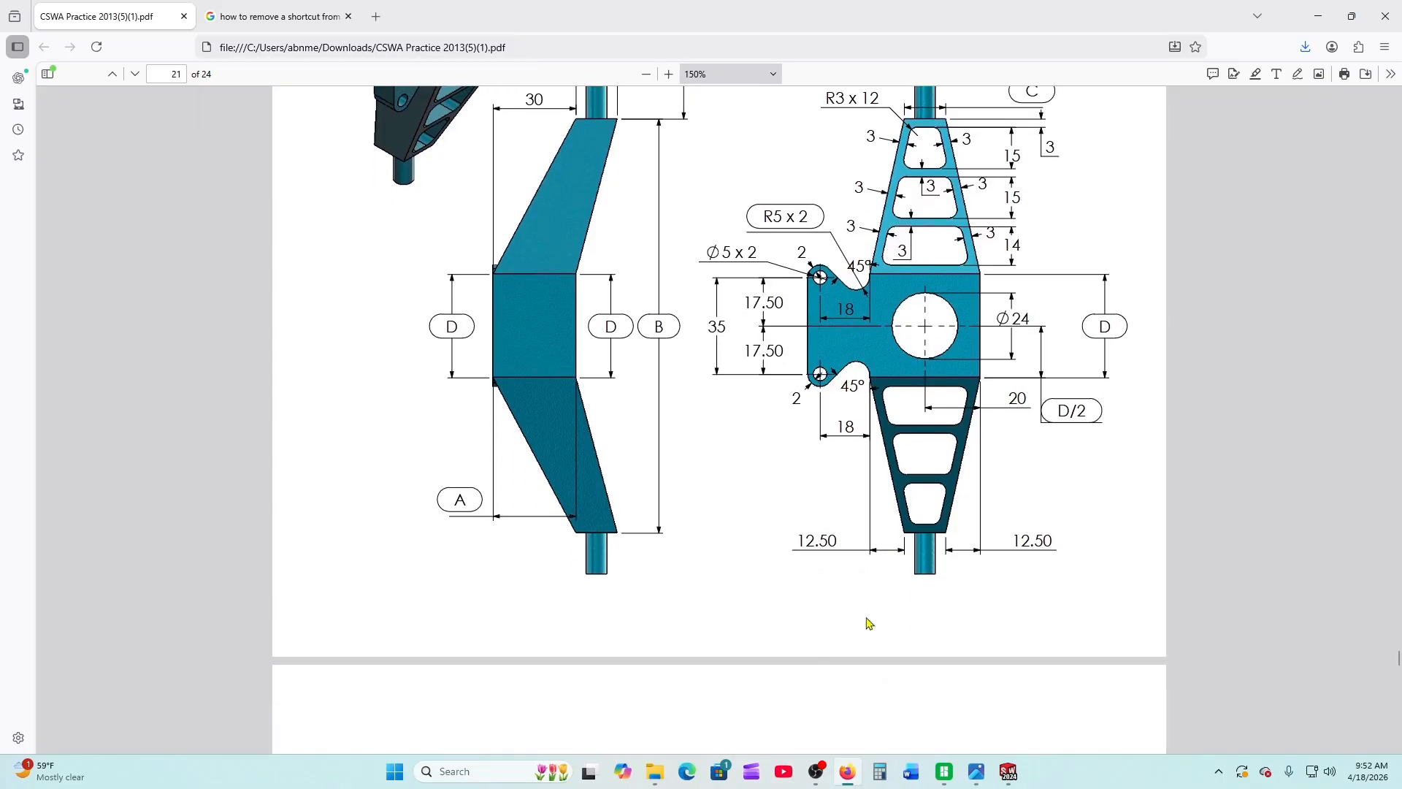
{"action": "scroll", "coordinate": [898, 526], "scroll_direction": "up", "scroll_amount": 1}
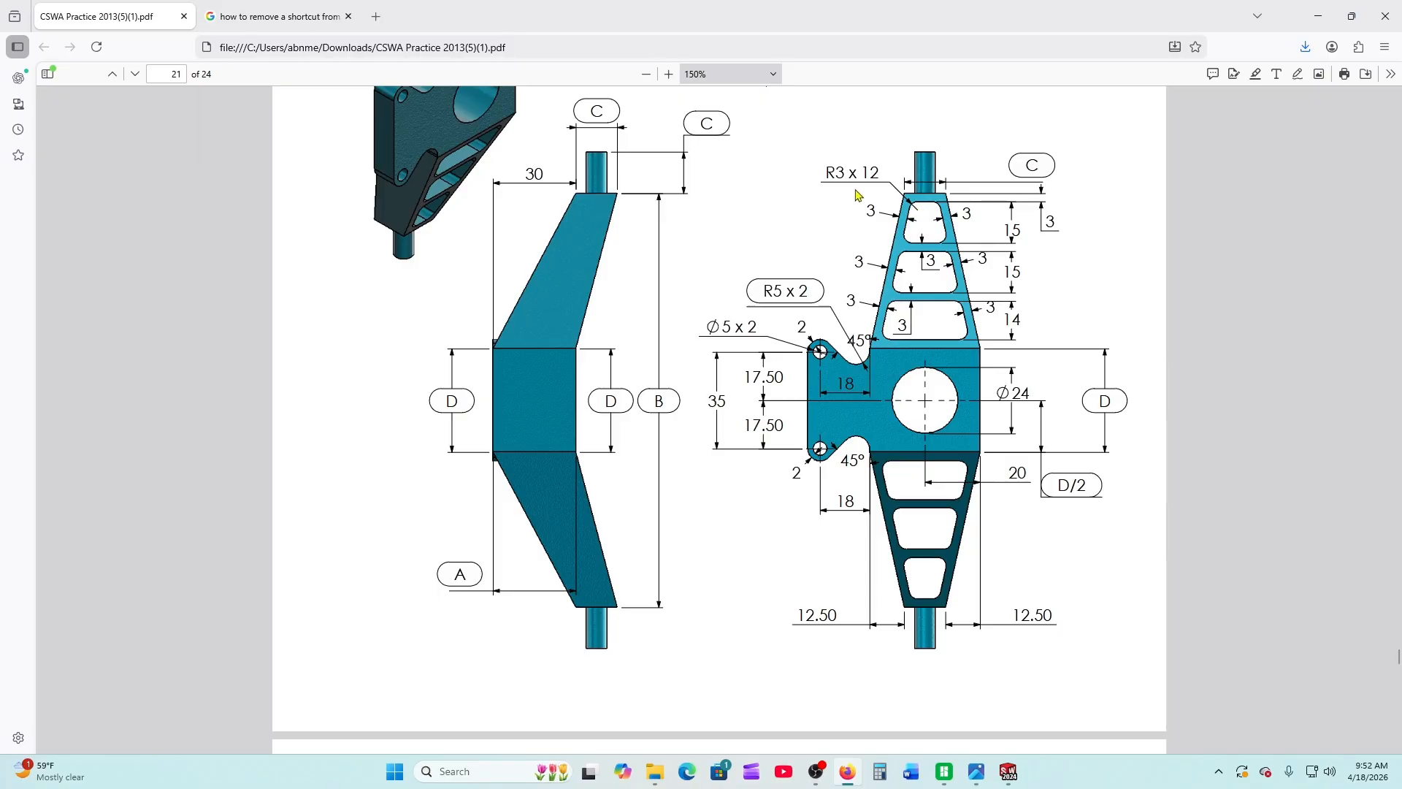
{"action": "scroll", "coordinate": [869, 189], "scroll_direction": "down", "scroll_amount": 1}
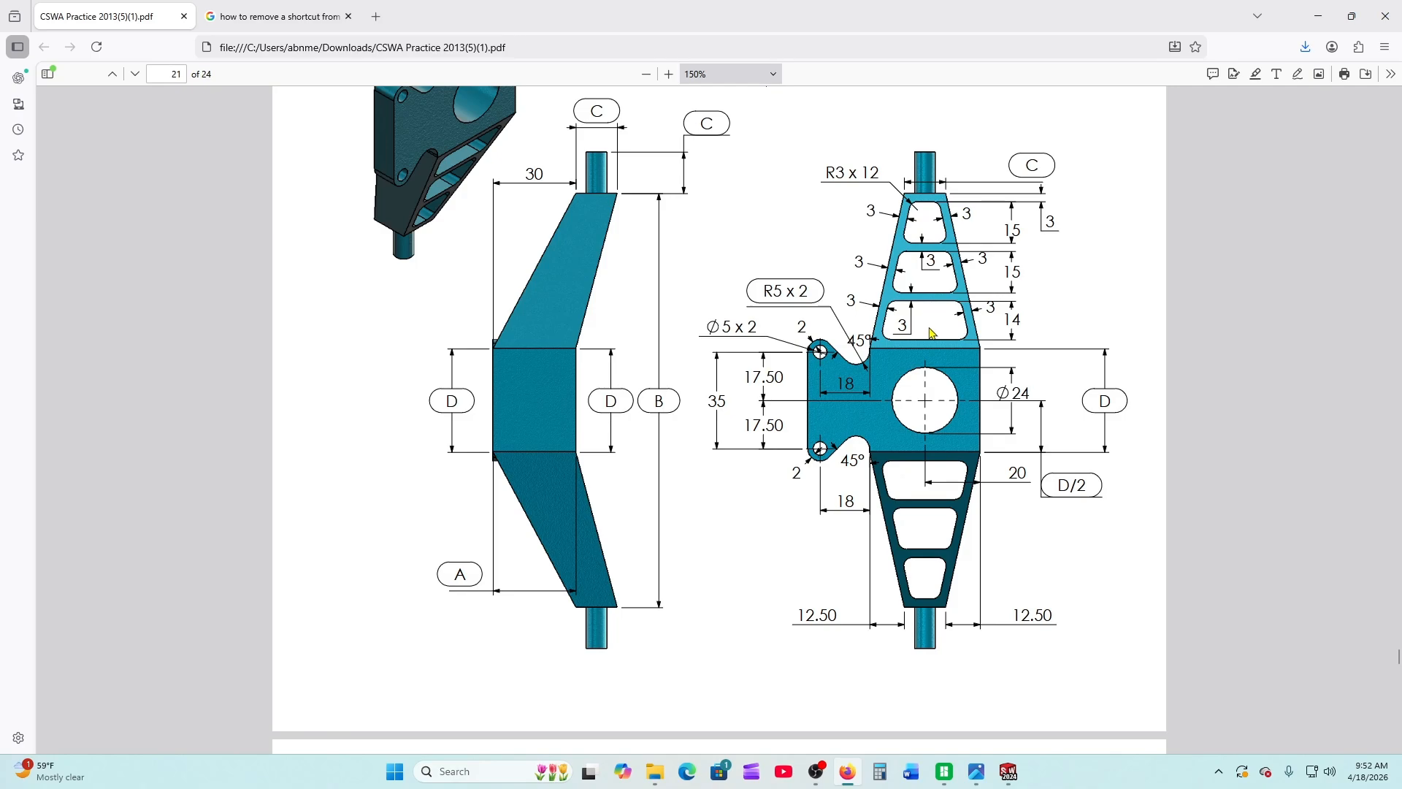
Switch to SOLIDWORKS and start a sketch on the flat central face around the large hole
{"action": "mouse_move", "coordinate": [1015, 777]}
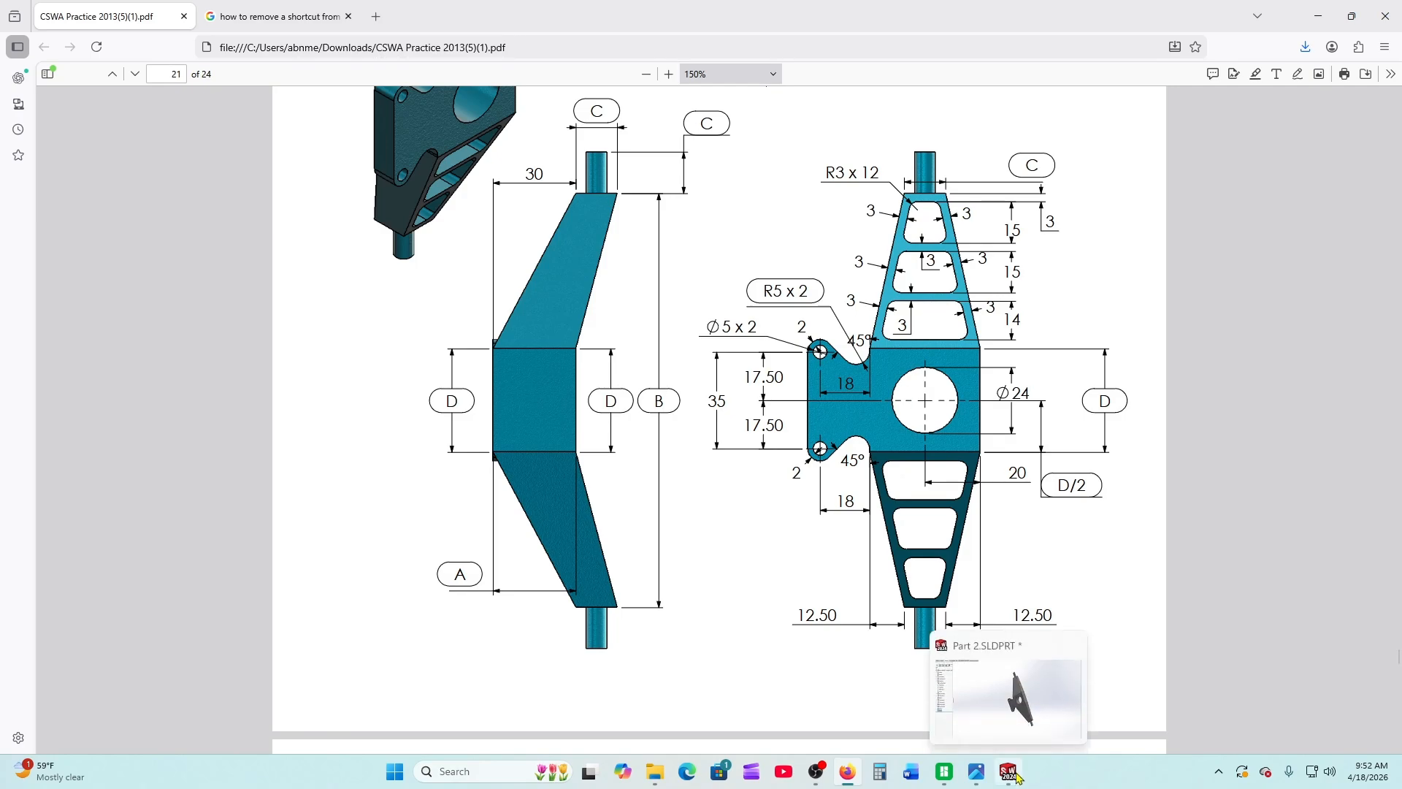
{"action": "left_click", "coordinate": [1014, 774]}
{"action": "left_click", "coordinate": [810, 348]}
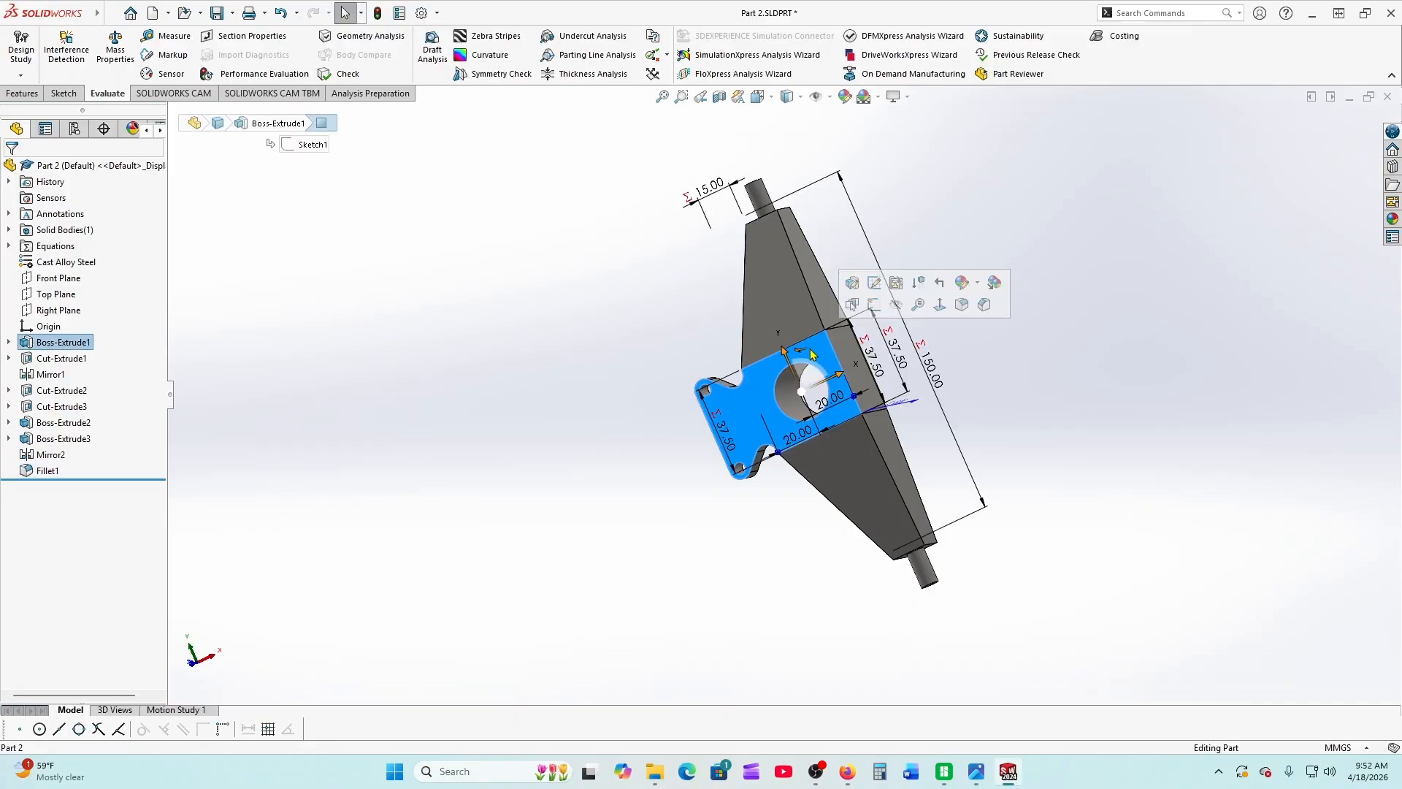
{"action": "left_click", "coordinate": [876, 305]}
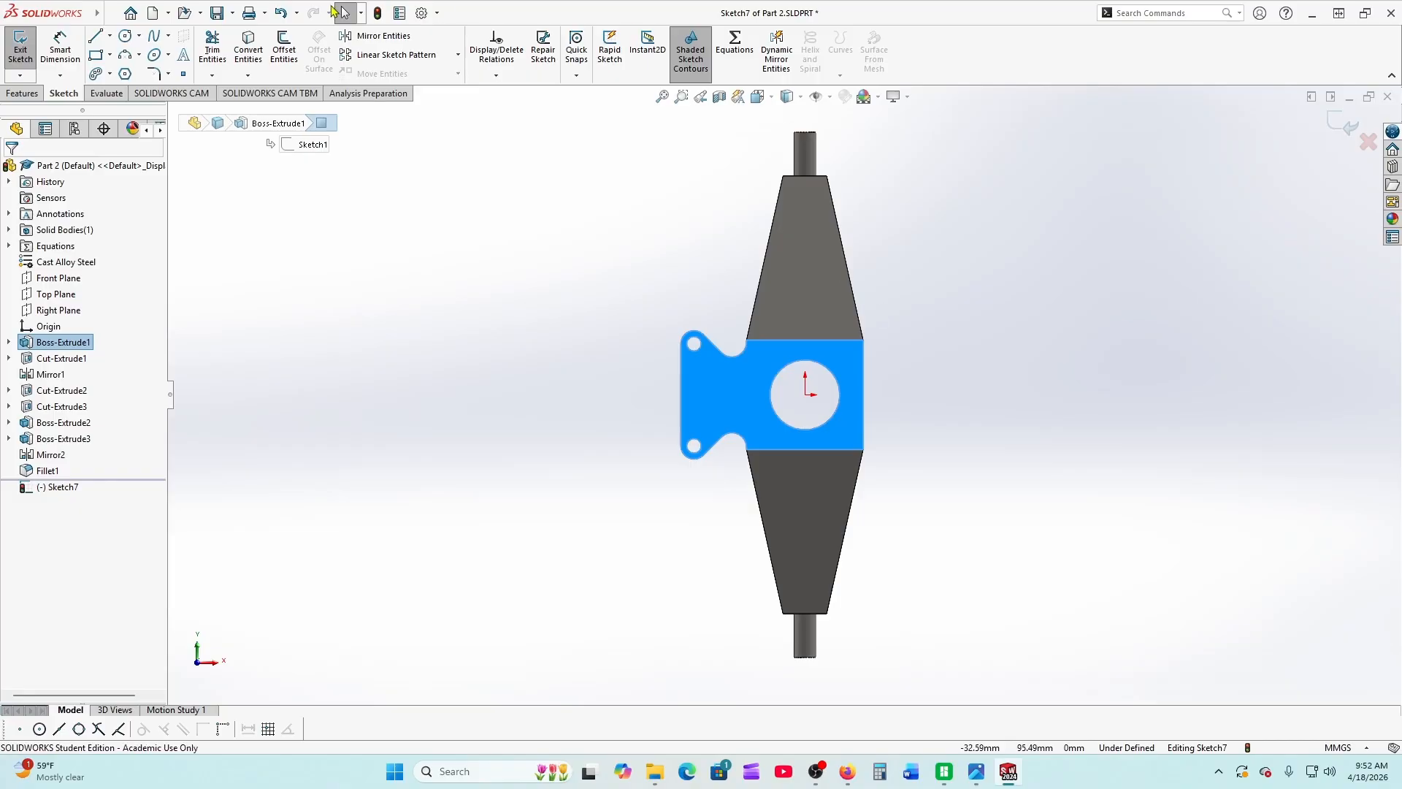
{"action": "left_click", "coordinate": [563, 185]}
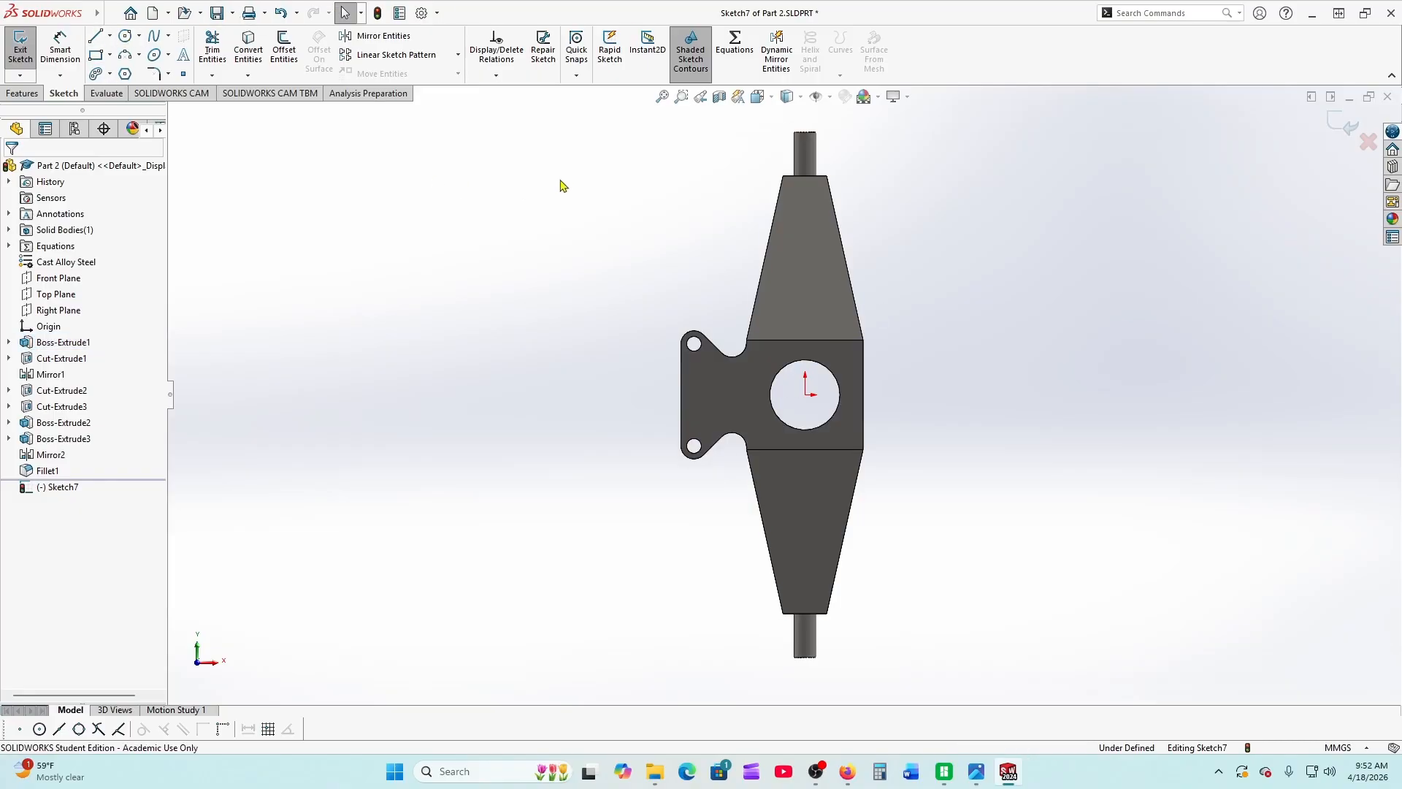
Offset the upper arm's top edge 3 mm downward into the arm
{"action": "left_click", "coordinate": [284, 52]}
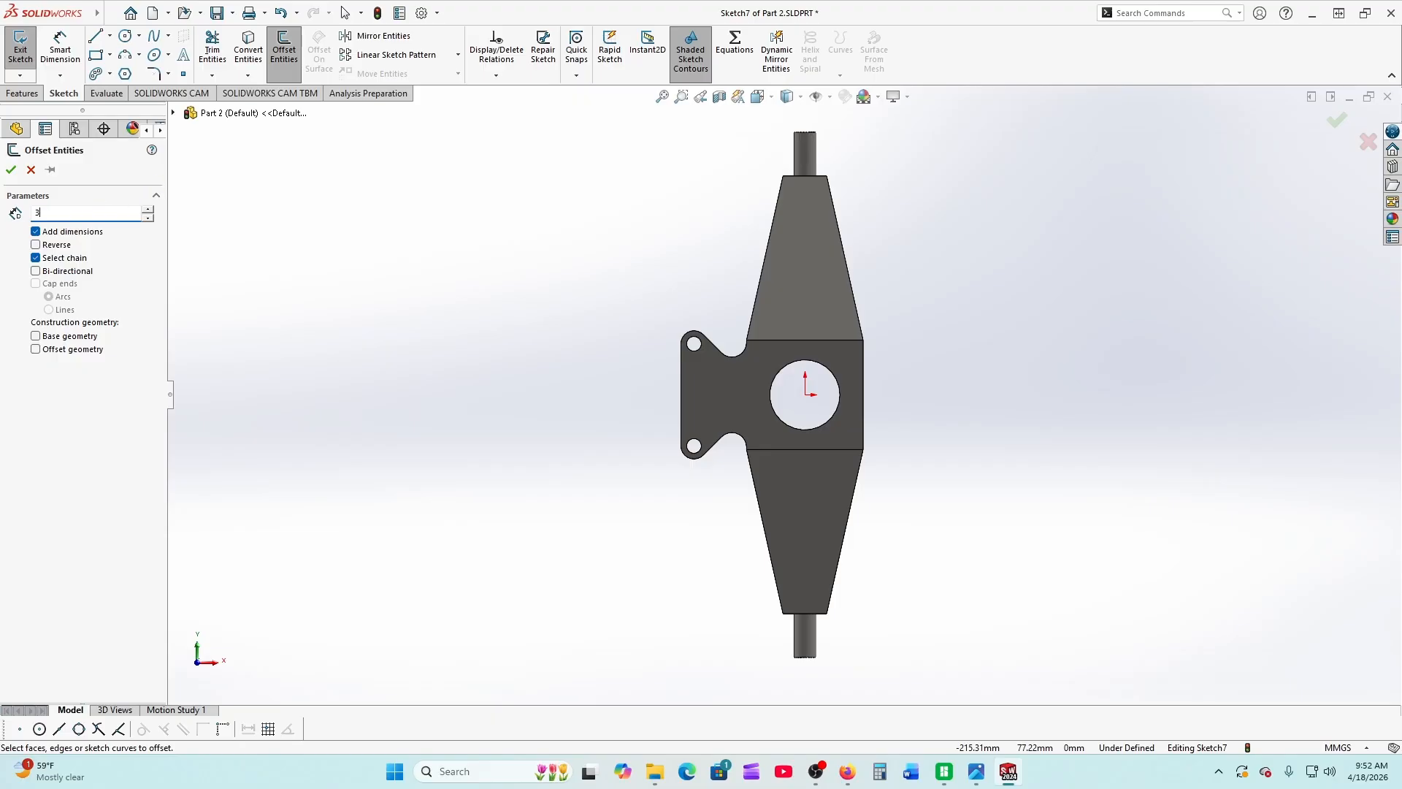
{"action": "scroll", "coordinate": [100, 209], "scroll_direction": "up", "scroll_amount": 1}
{"action": "scroll", "coordinate": [789, 220], "scroll_direction": "down", "scroll_amount": 4}
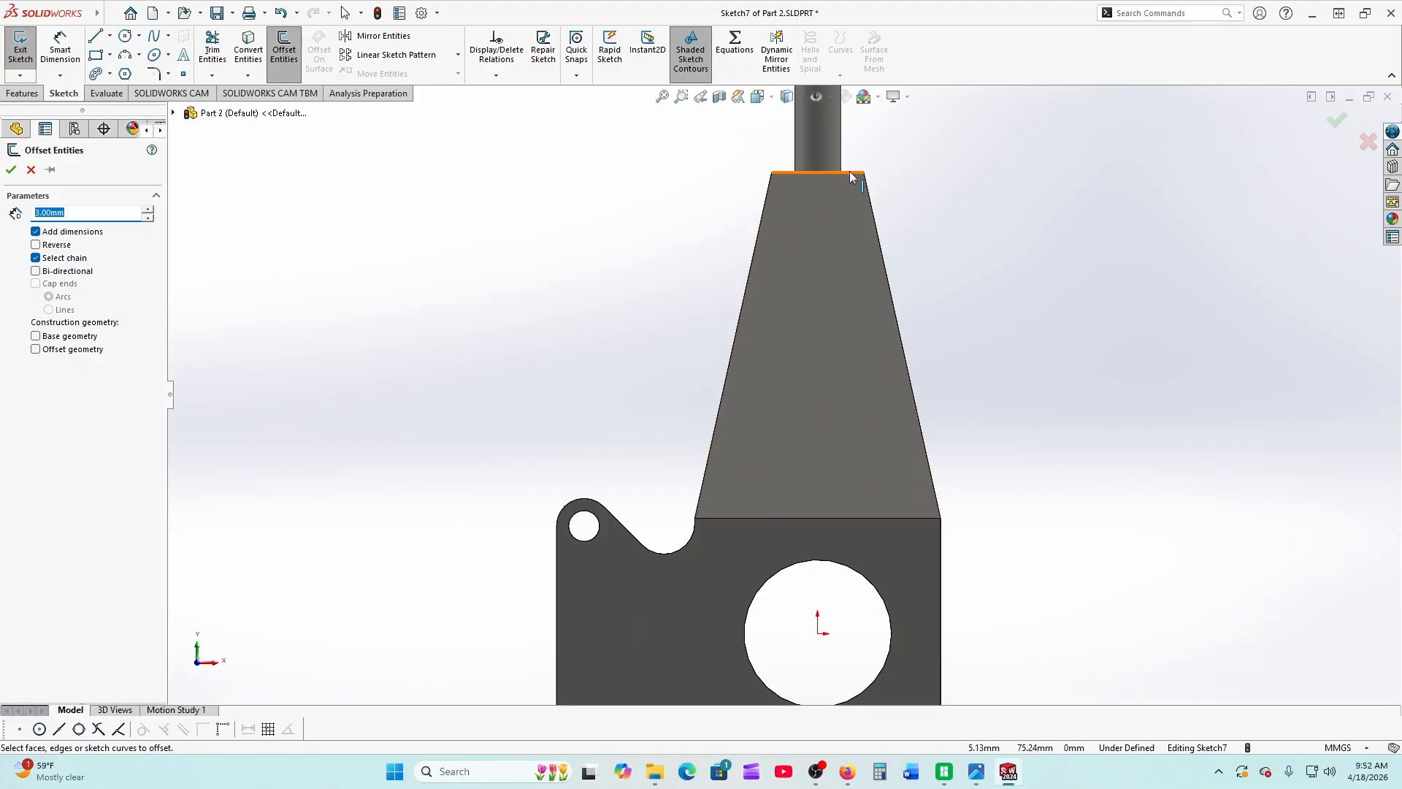
{"action": "left_click", "coordinate": [849, 172]}
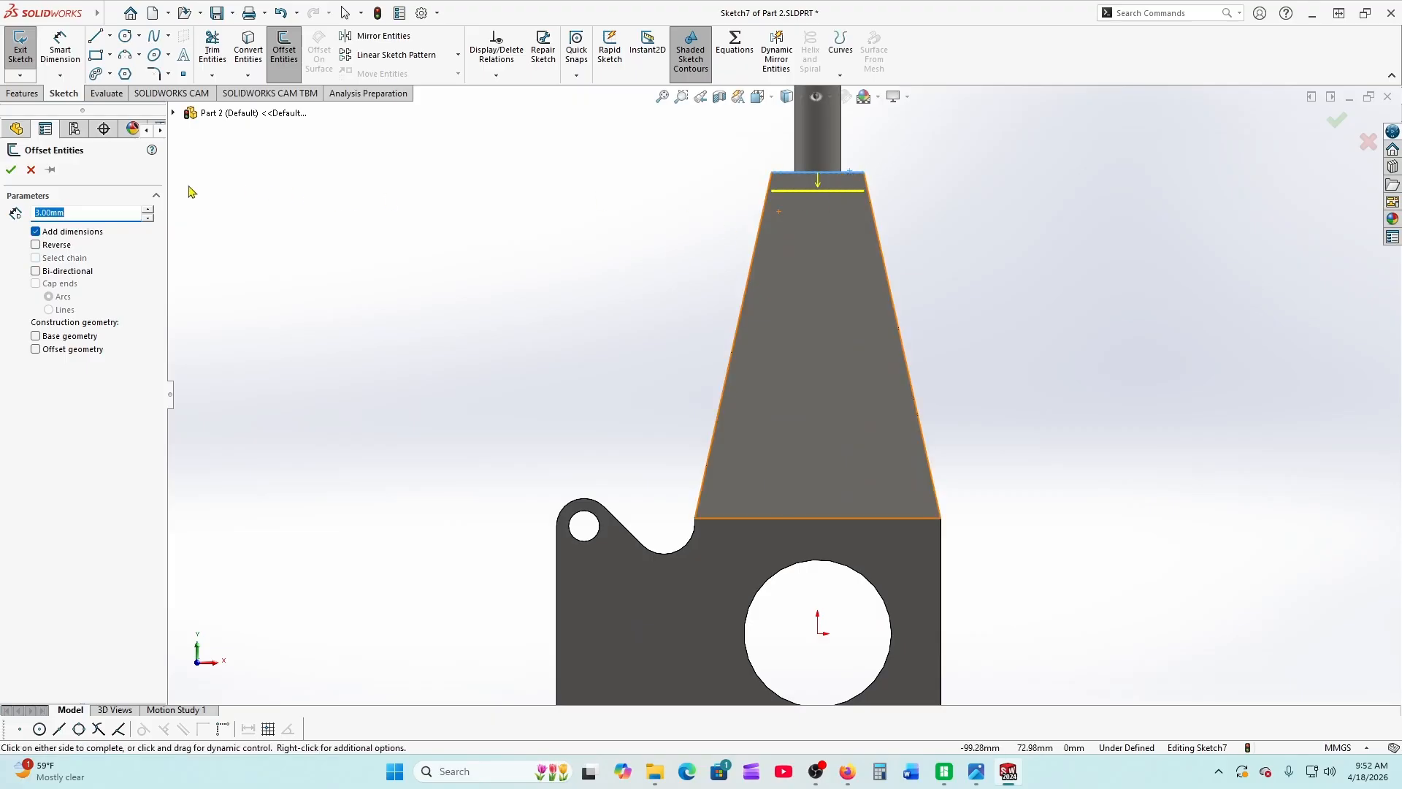
{"action": "left_click", "coordinate": [11, 170]}
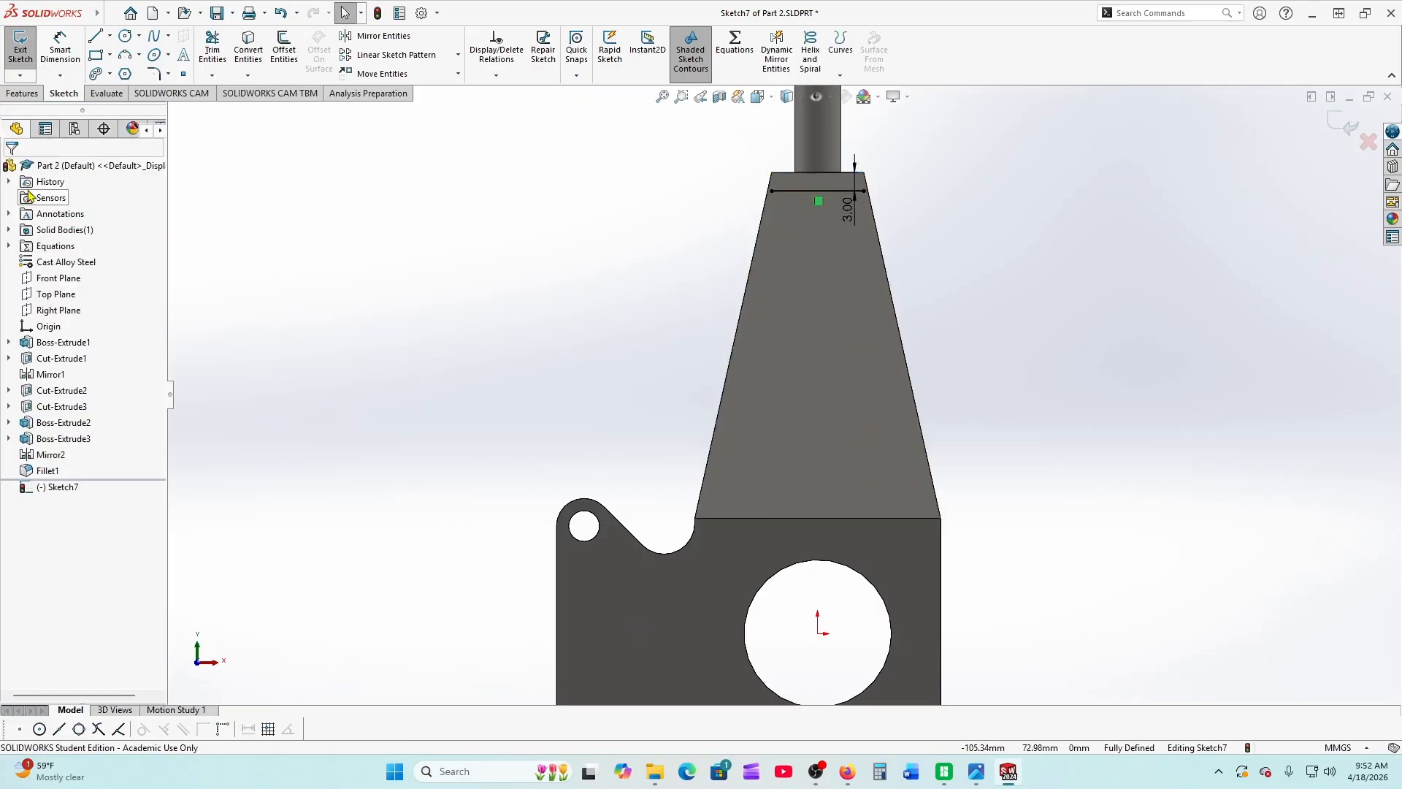
Offset the uppermost sketch line 15 mm downward to mark the bottom of the first pocket
{"action": "left_click", "coordinate": [283, 51]}
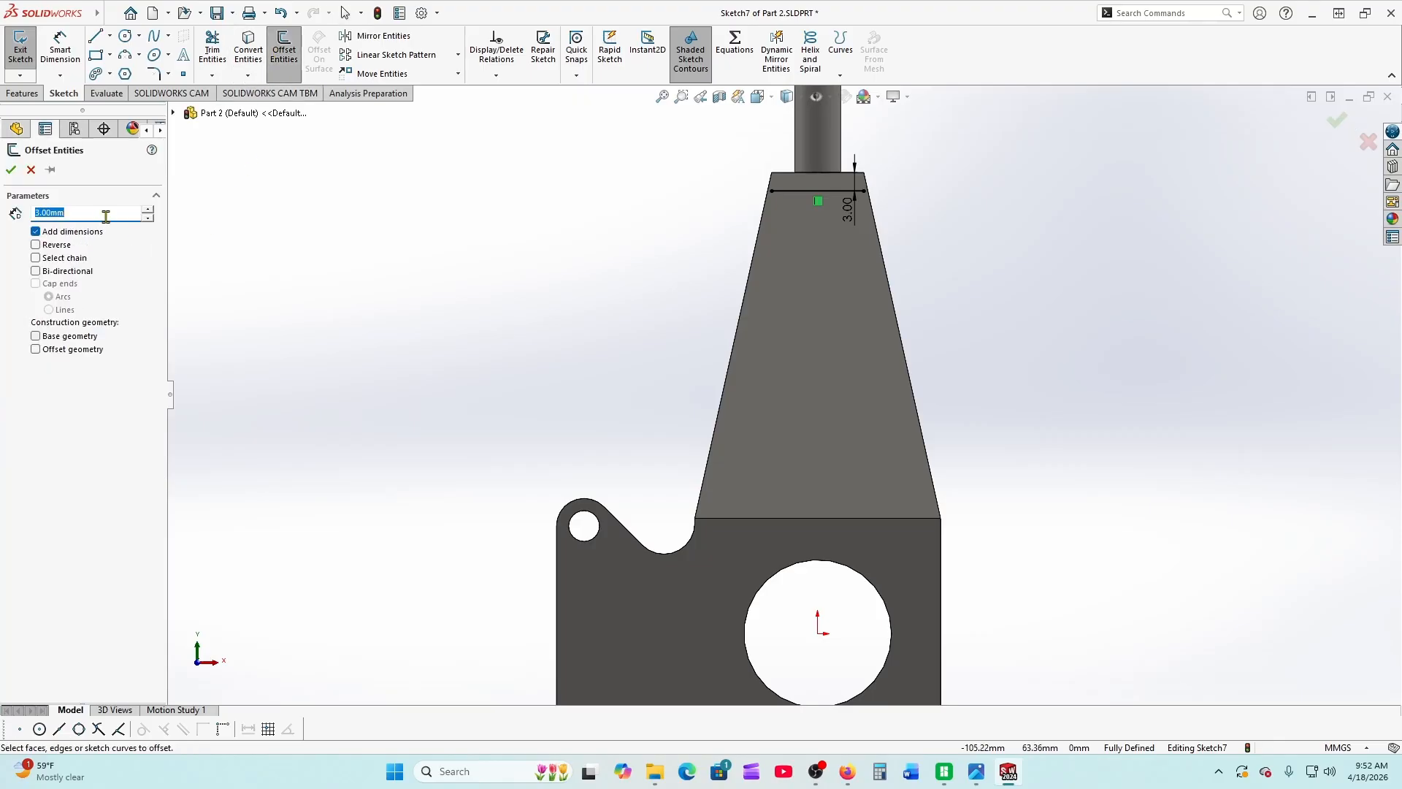
{"action": "type", "text": "15"}
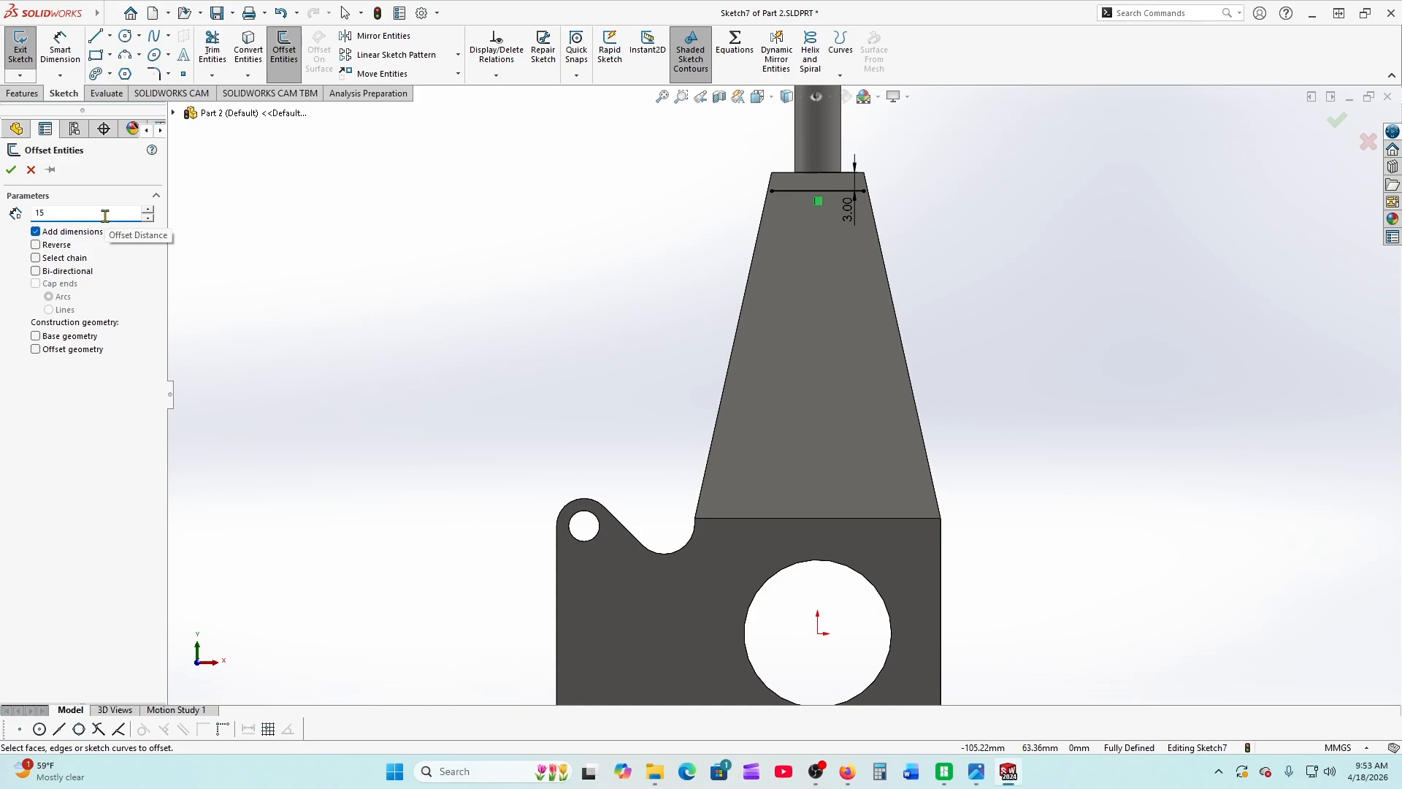
{"action": "key", "text": "Return"}
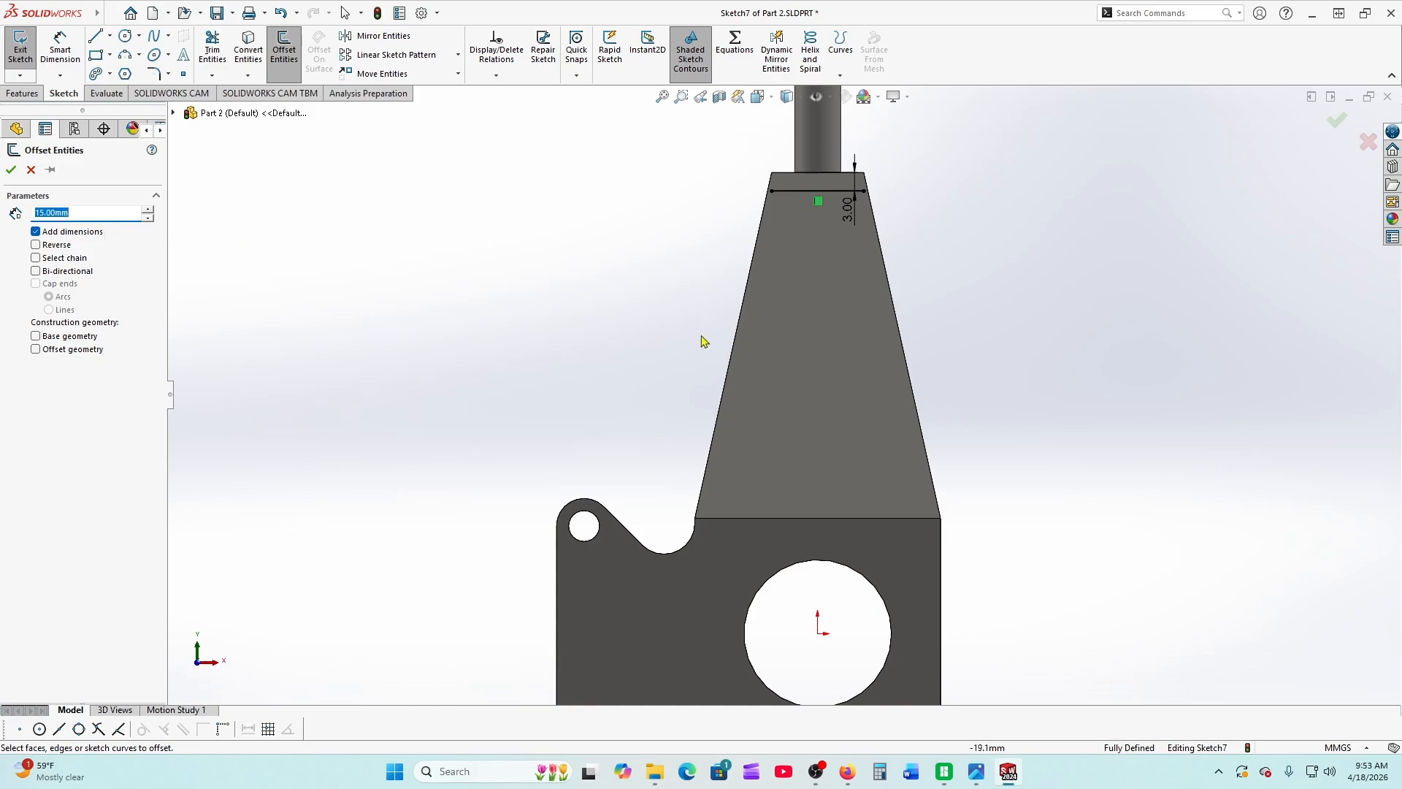
{"action": "left_click", "coordinate": [833, 191]}
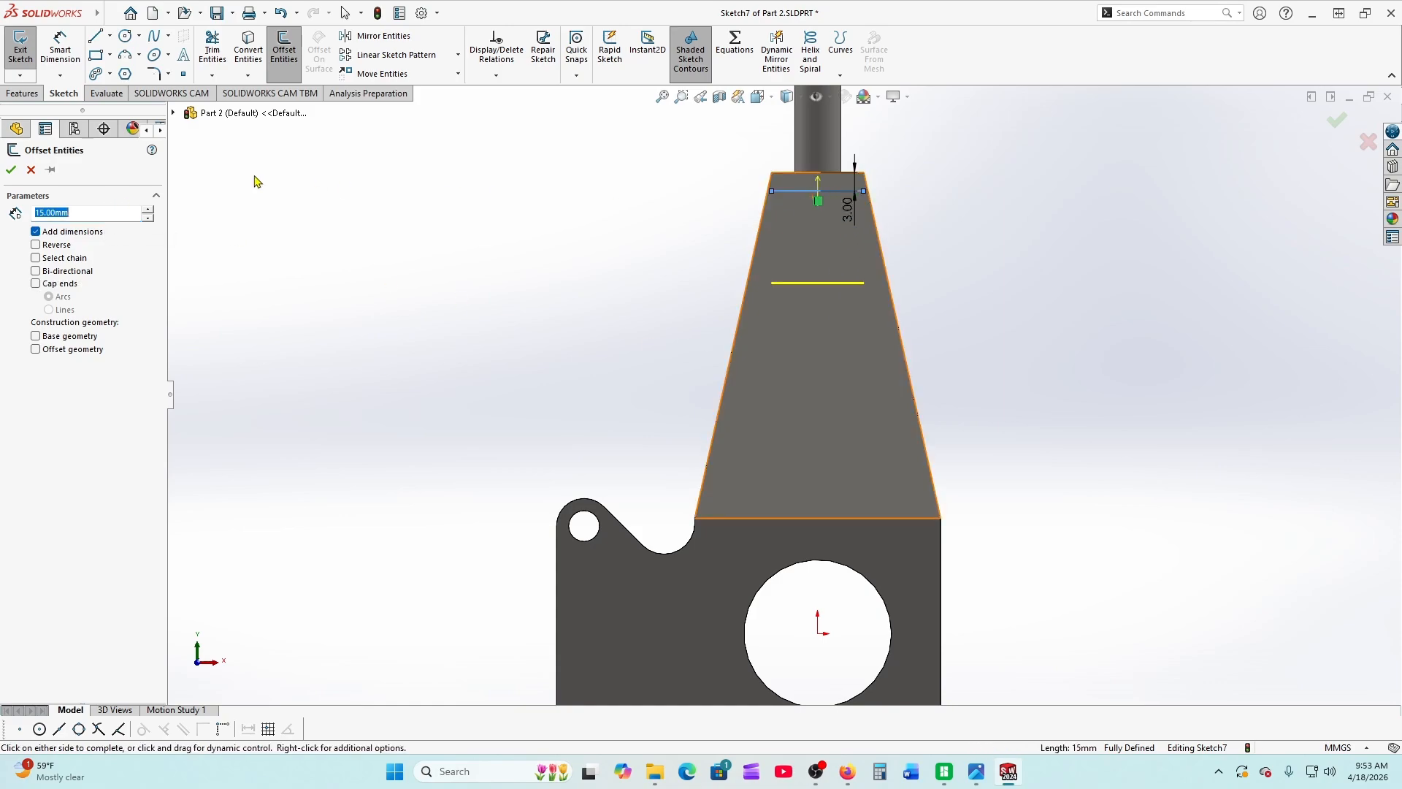
{"action": "left_click", "coordinate": [10, 170]}
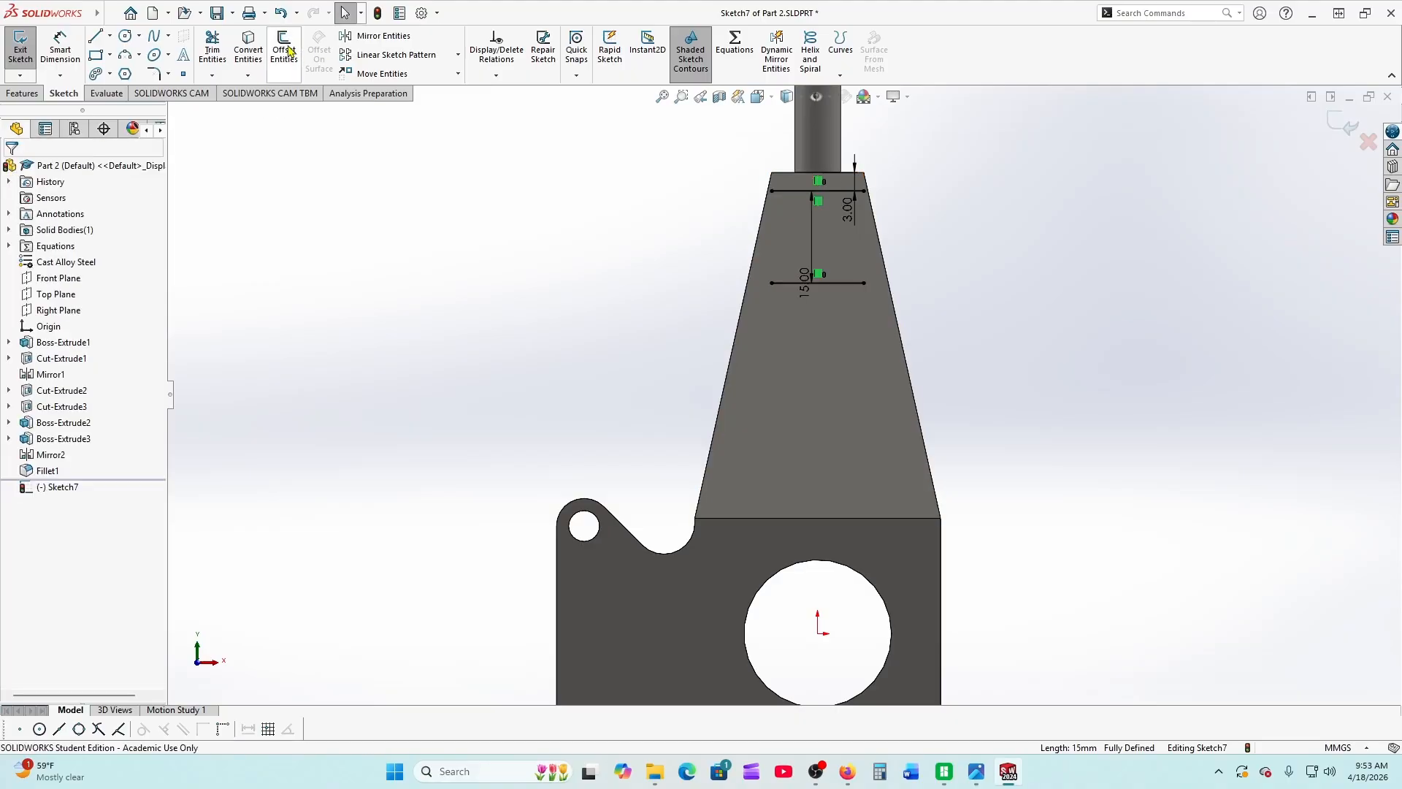
Offset the first pocket's bottom line 3 mm downward to form the rib below it
{"action": "left_click", "coordinate": [284, 49]}
{"action": "type", "text": "3"}
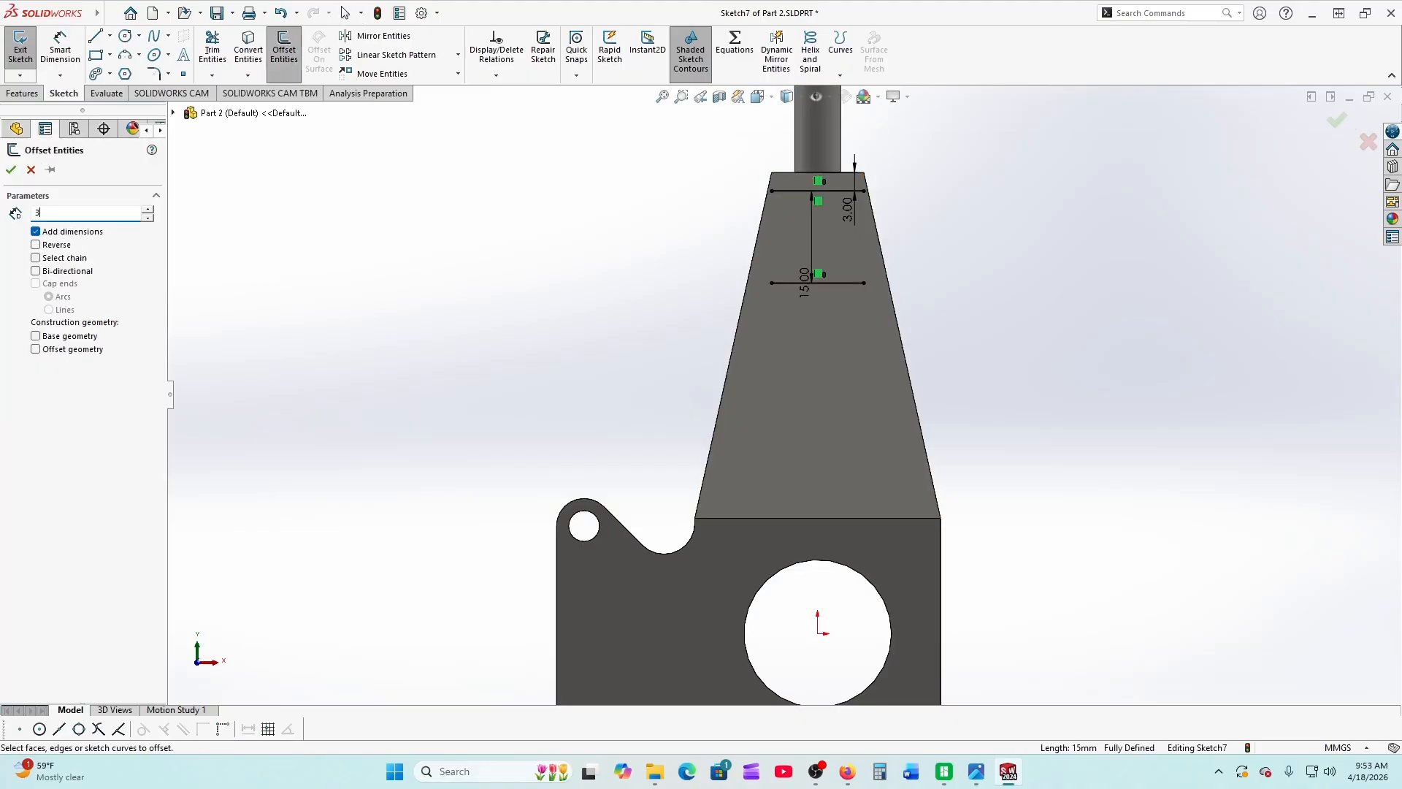
{"action": "key", "text": "Return"}
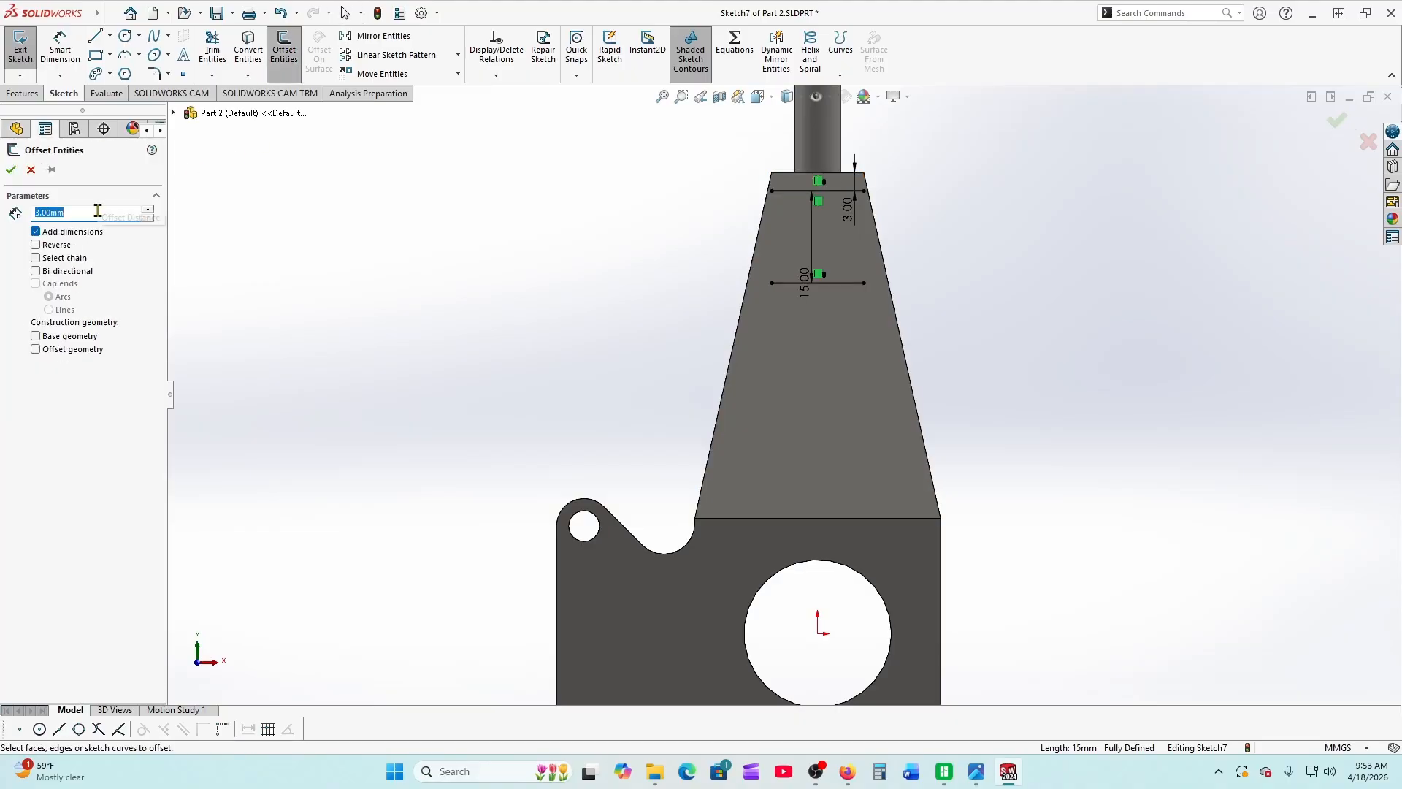
{"action": "left_click", "coordinate": [830, 284]}
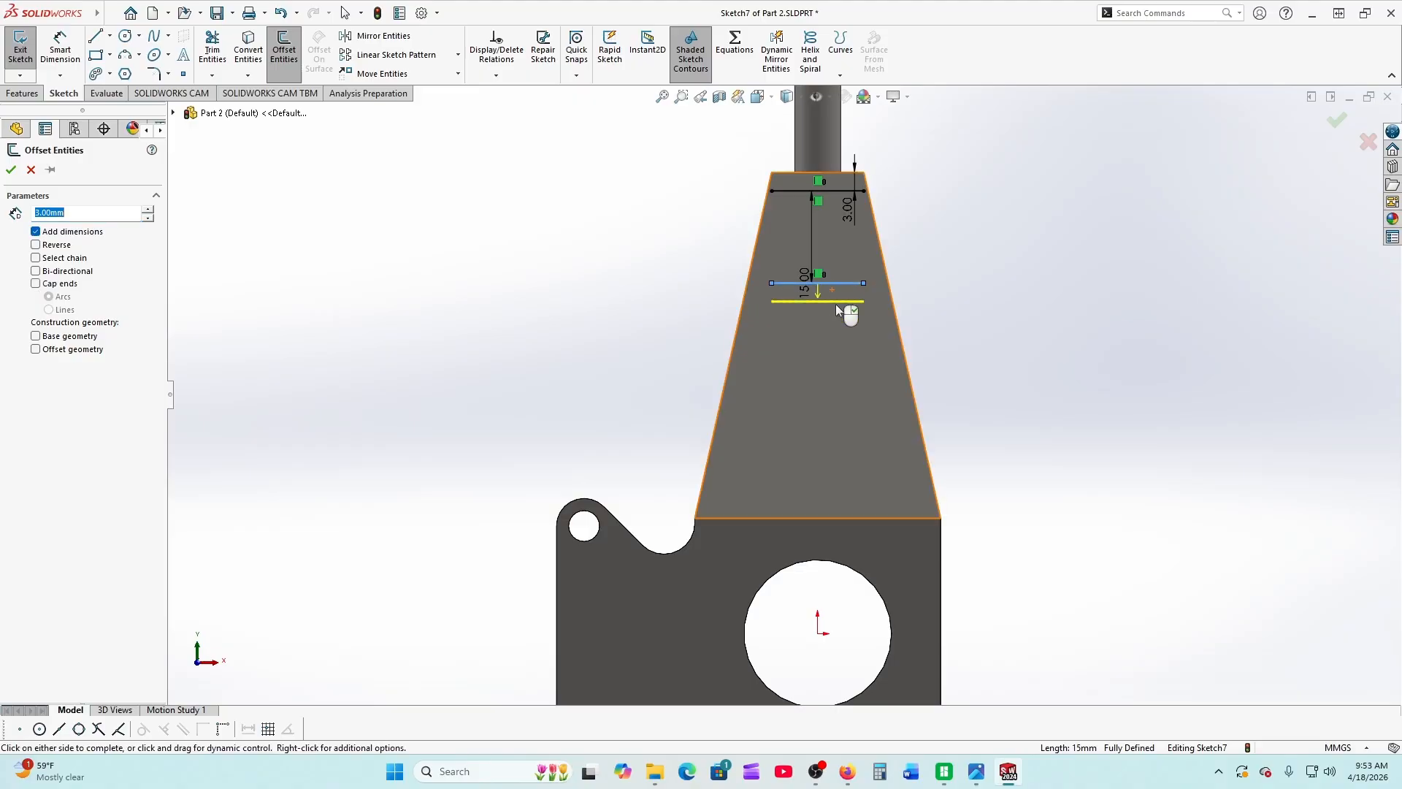
{"action": "left_click", "coordinate": [11, 169]}
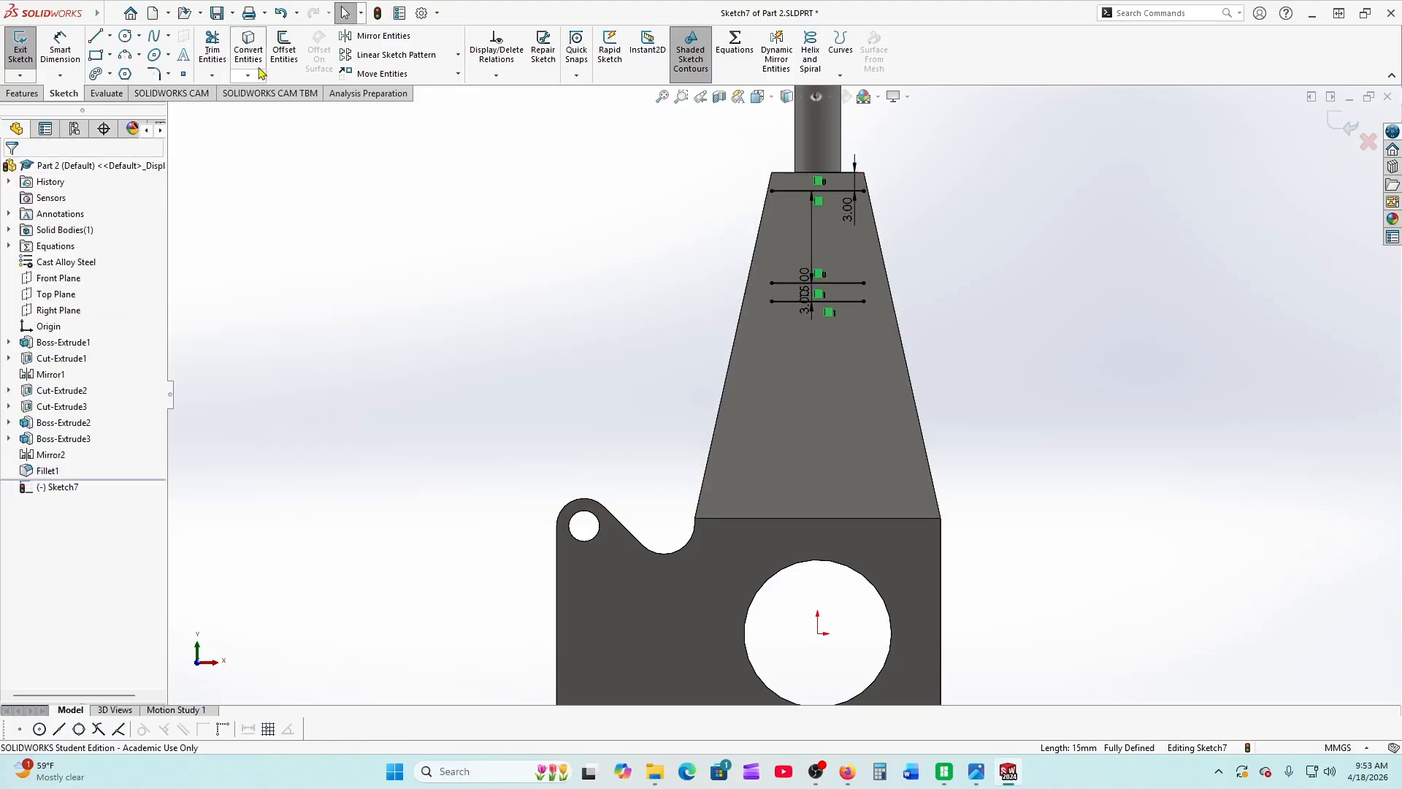
Offset the rib's lower line 15 mm downward to mark the bottom of the second pocket
{"action": "left_click", "coordinate": [284, 51]}
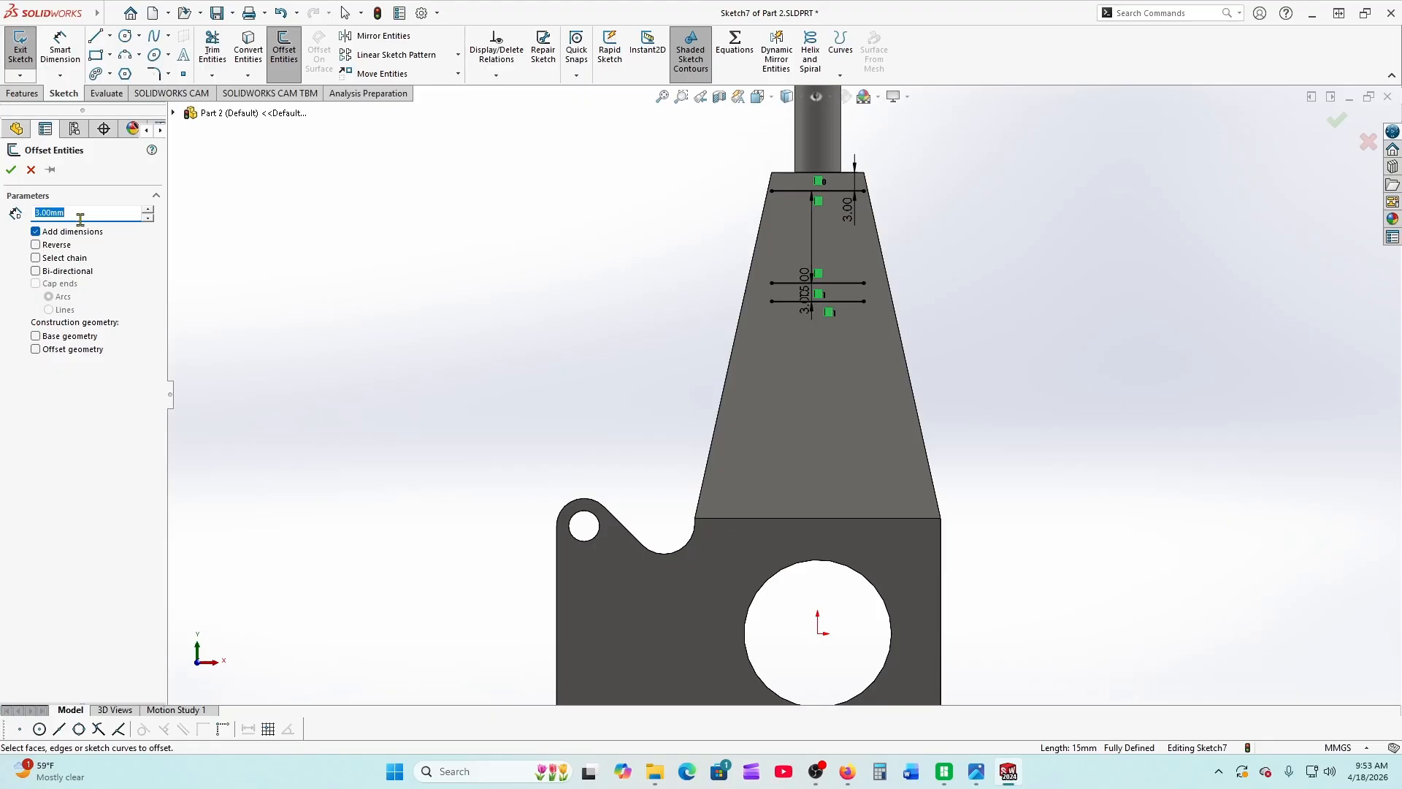
{"action": "type", "text": "15"}
{"action": "key", "text": "Return"}
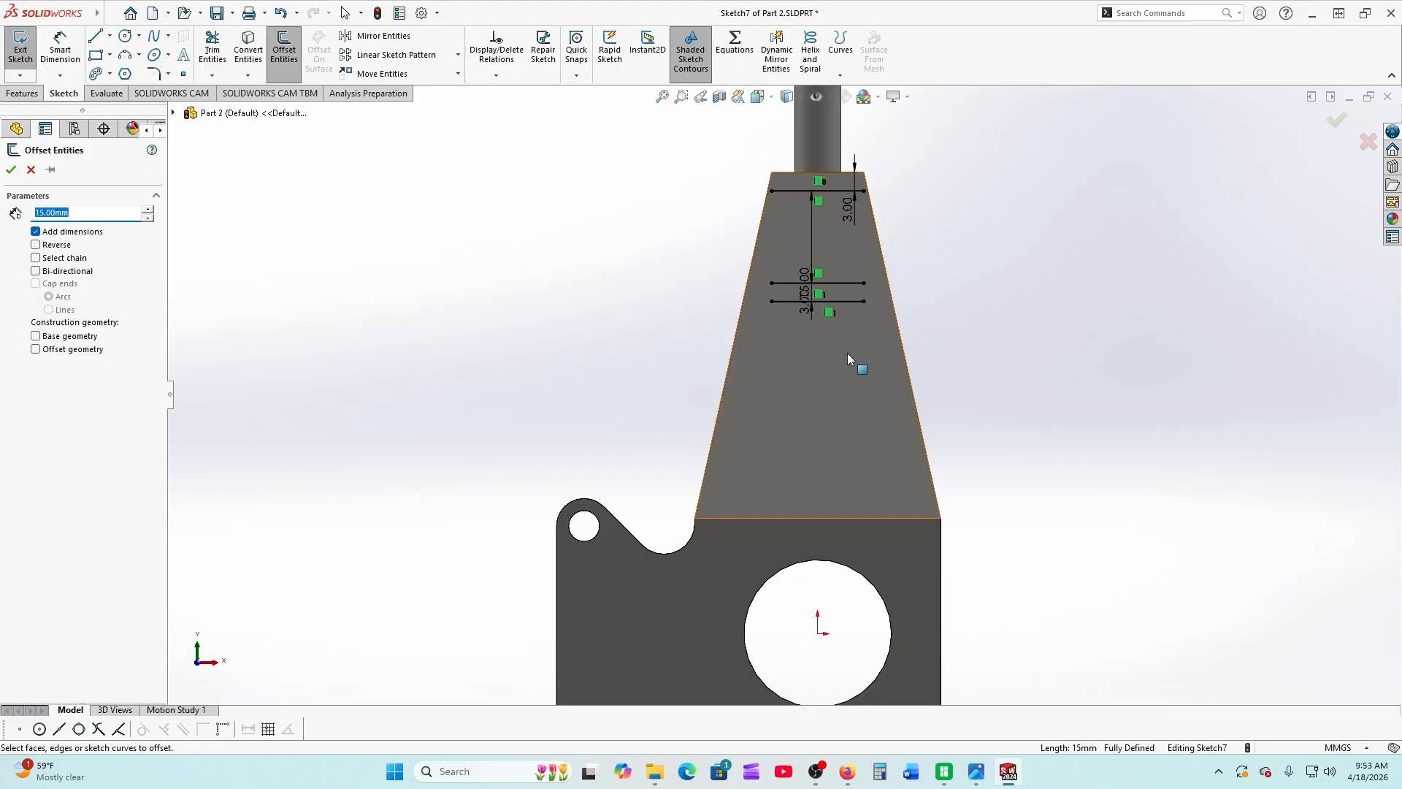
{"action": "left_click", "coordinate": [848, 300]}
{"action": "left_click", "coordinate": [699, 322]}
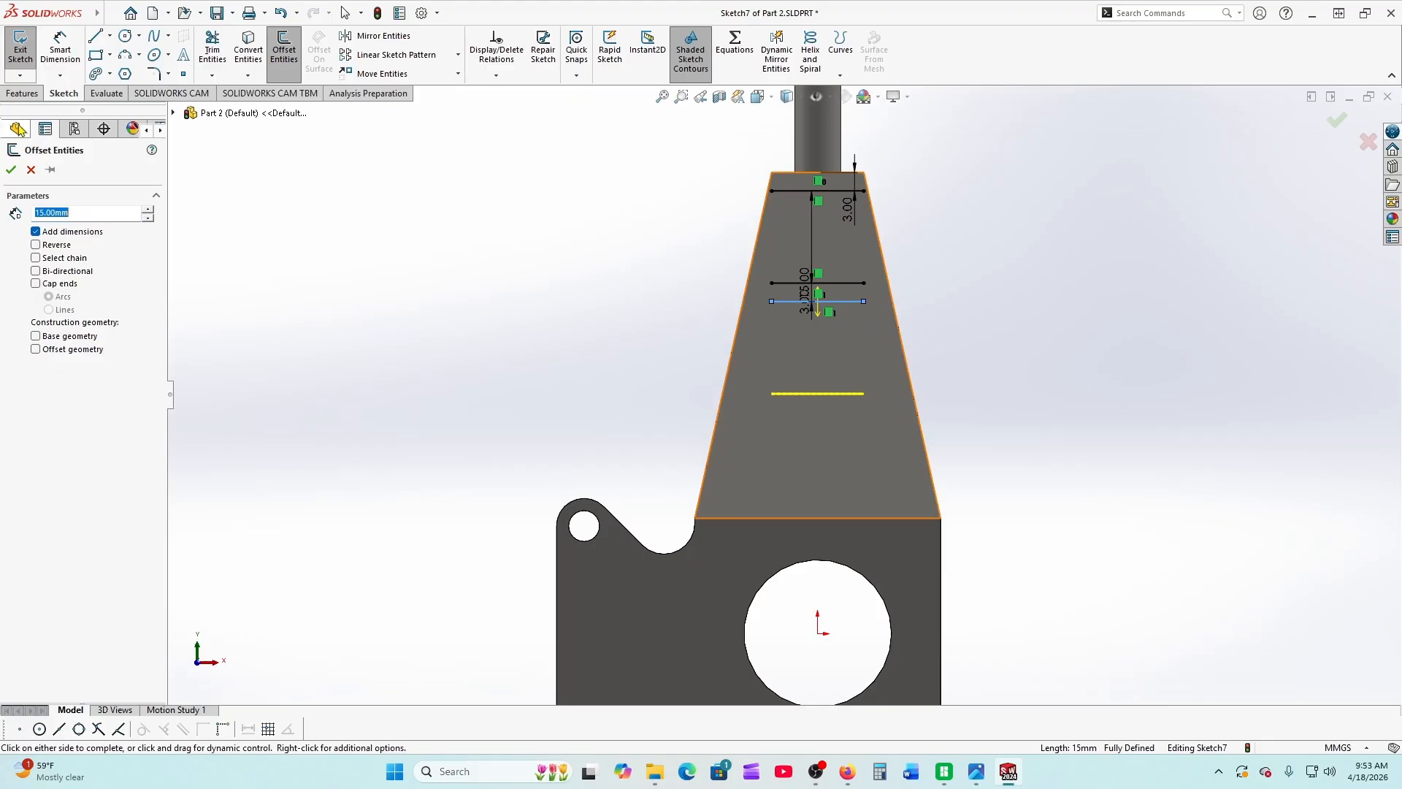
Offset the second pocket's bottom line 3 mm downward to form the second rib
{"action": "left_click", "coordinate": [285, 50]}
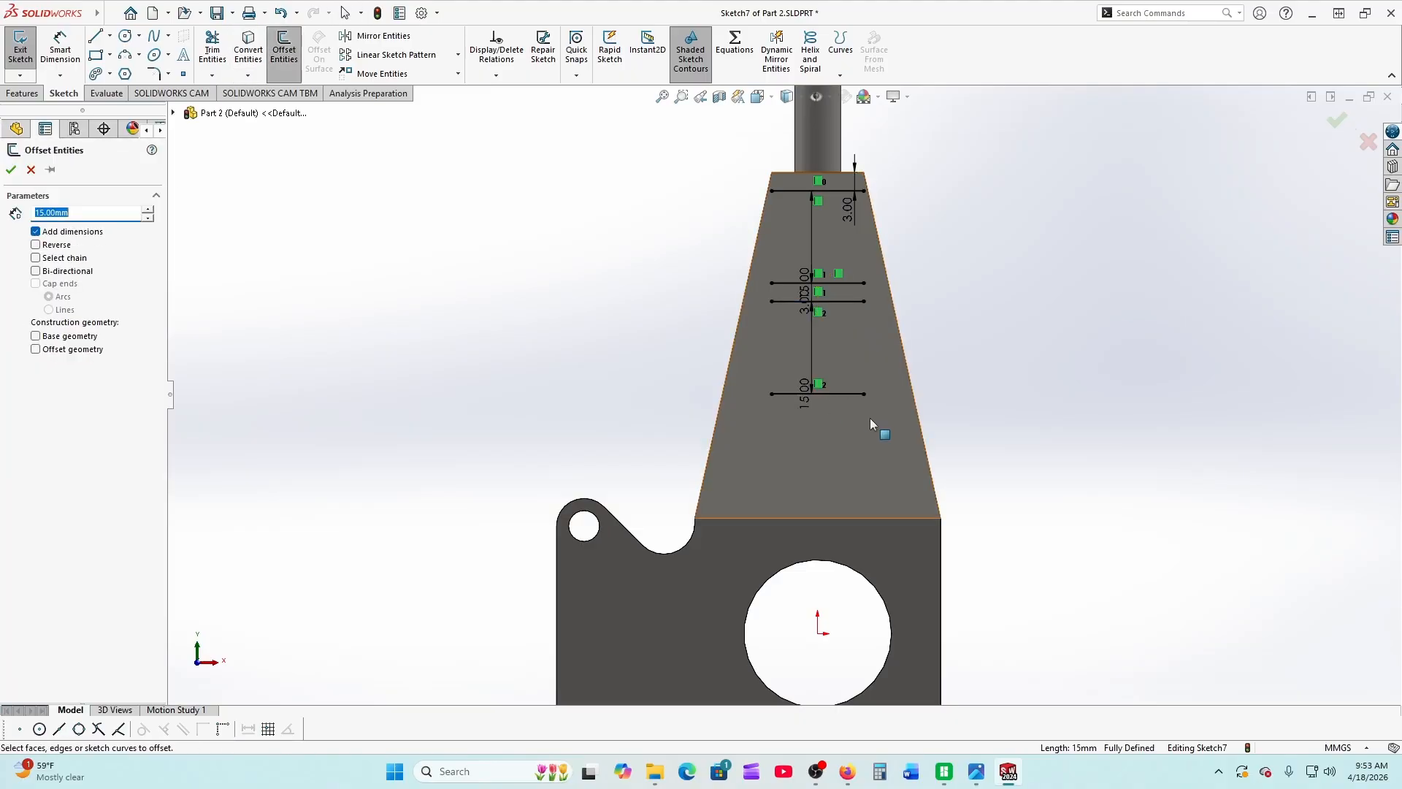
{"action": "left_click", "coordinate": [844, 395]}
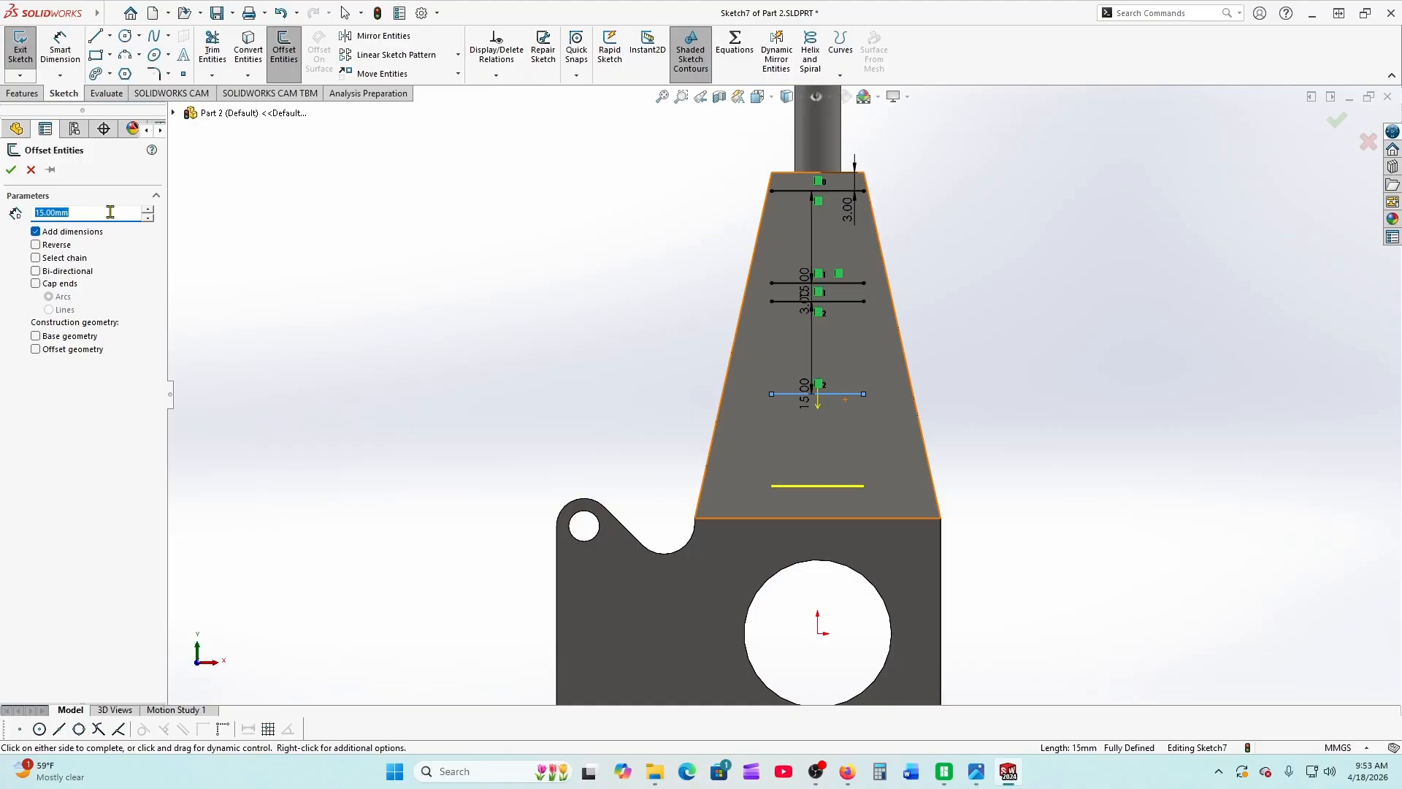
{"action": "type", "text": "3"}
{"action": "key", "text": "Return"}
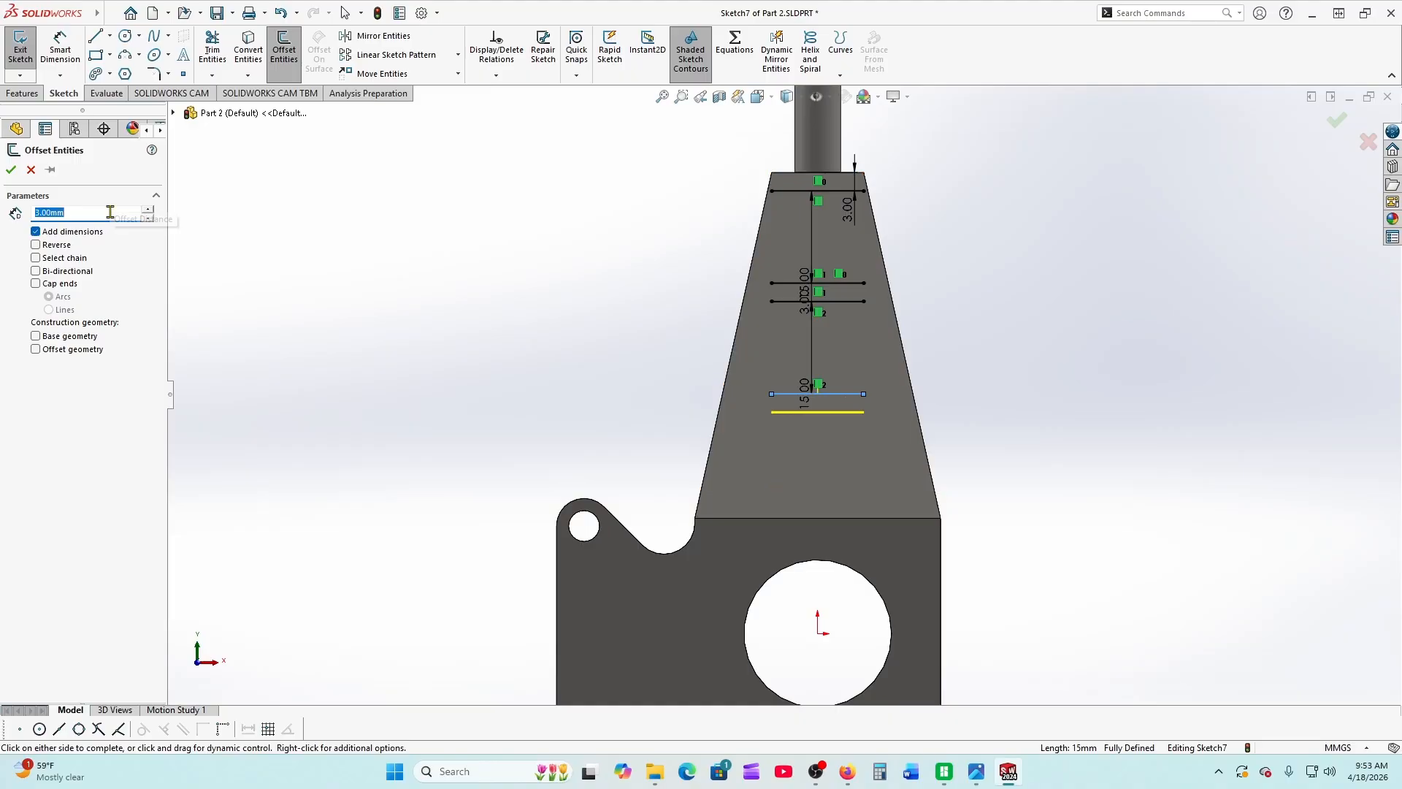
{"action": "left_click", "coordinate": [11, 170]}
Offset the second rib's lower line 14 mm downward to mark the bottom of the third pocket
{"action": "left_click", "coordinate": [284, 51]}
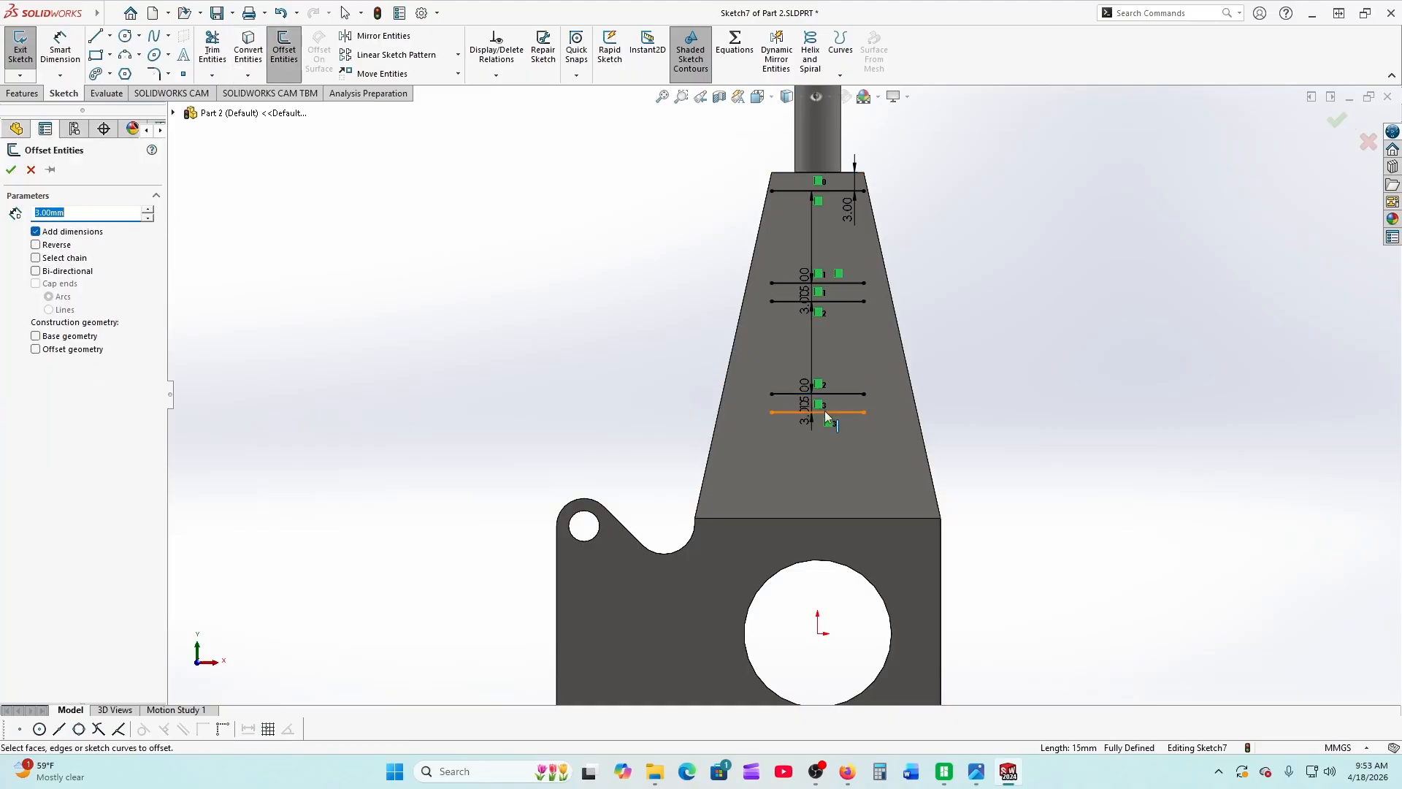
{"action": "left_click", "coordinate": [856, 413]}
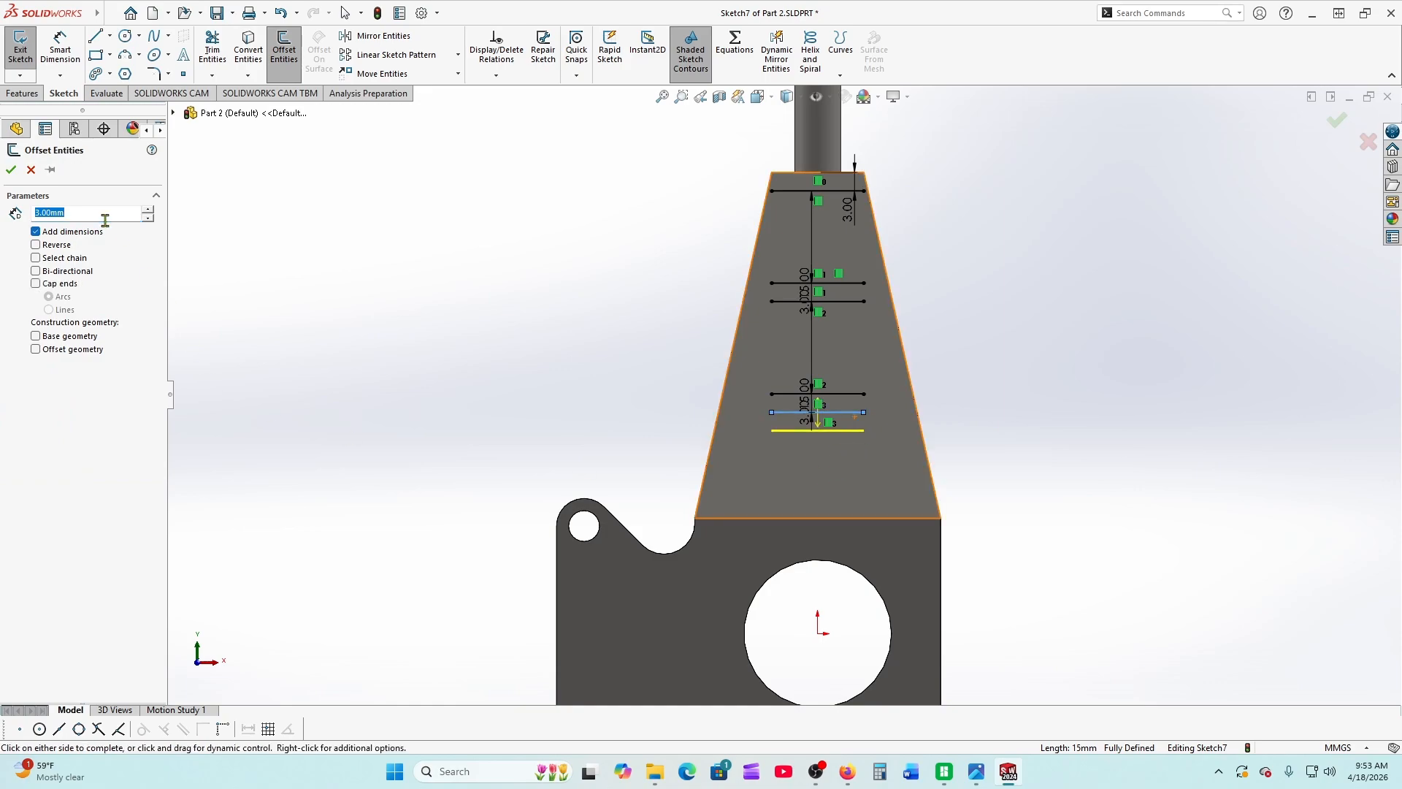
{"action": "type", "text": "14"}
{"action": "key", "text": "Return"}
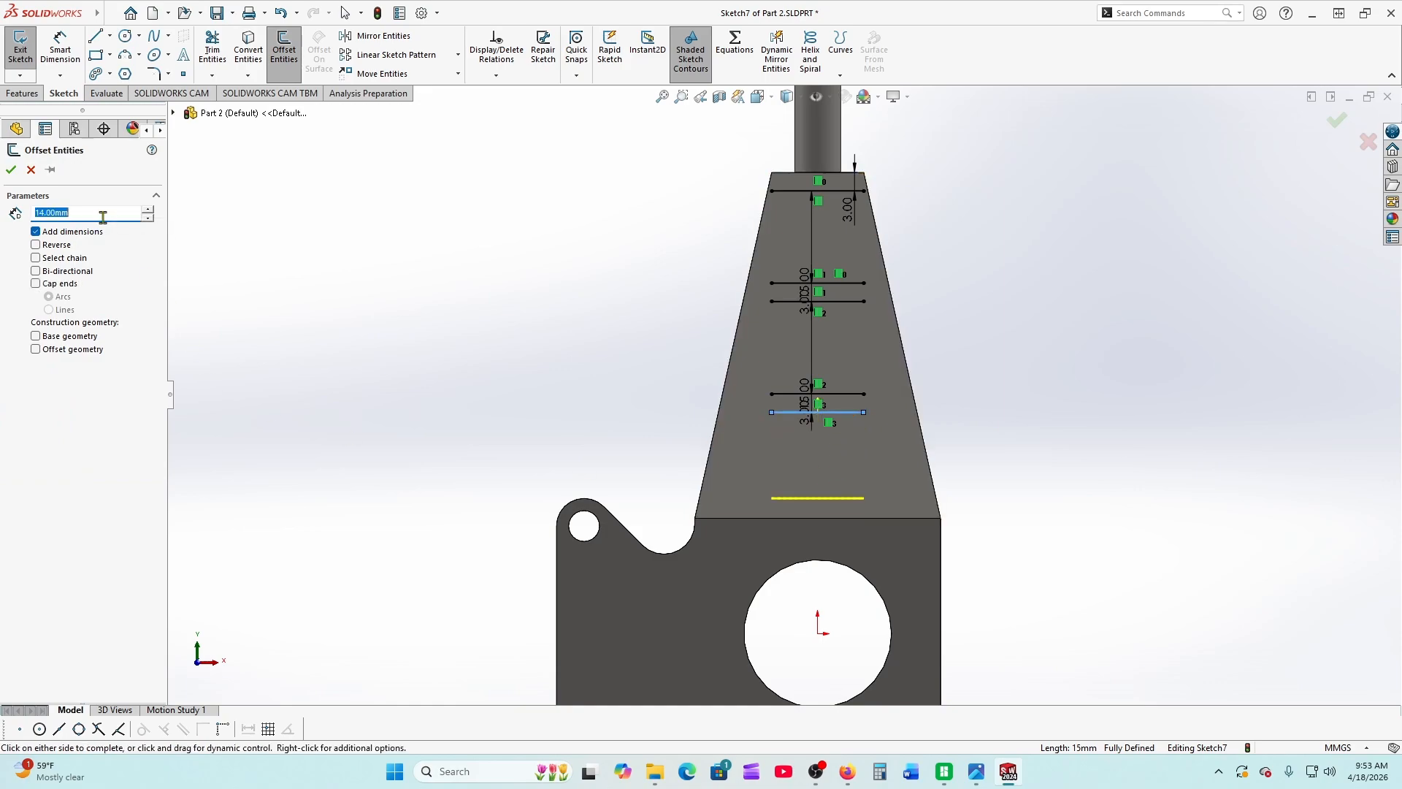
{"action": "left_click", "coordinate": [11, 169]}
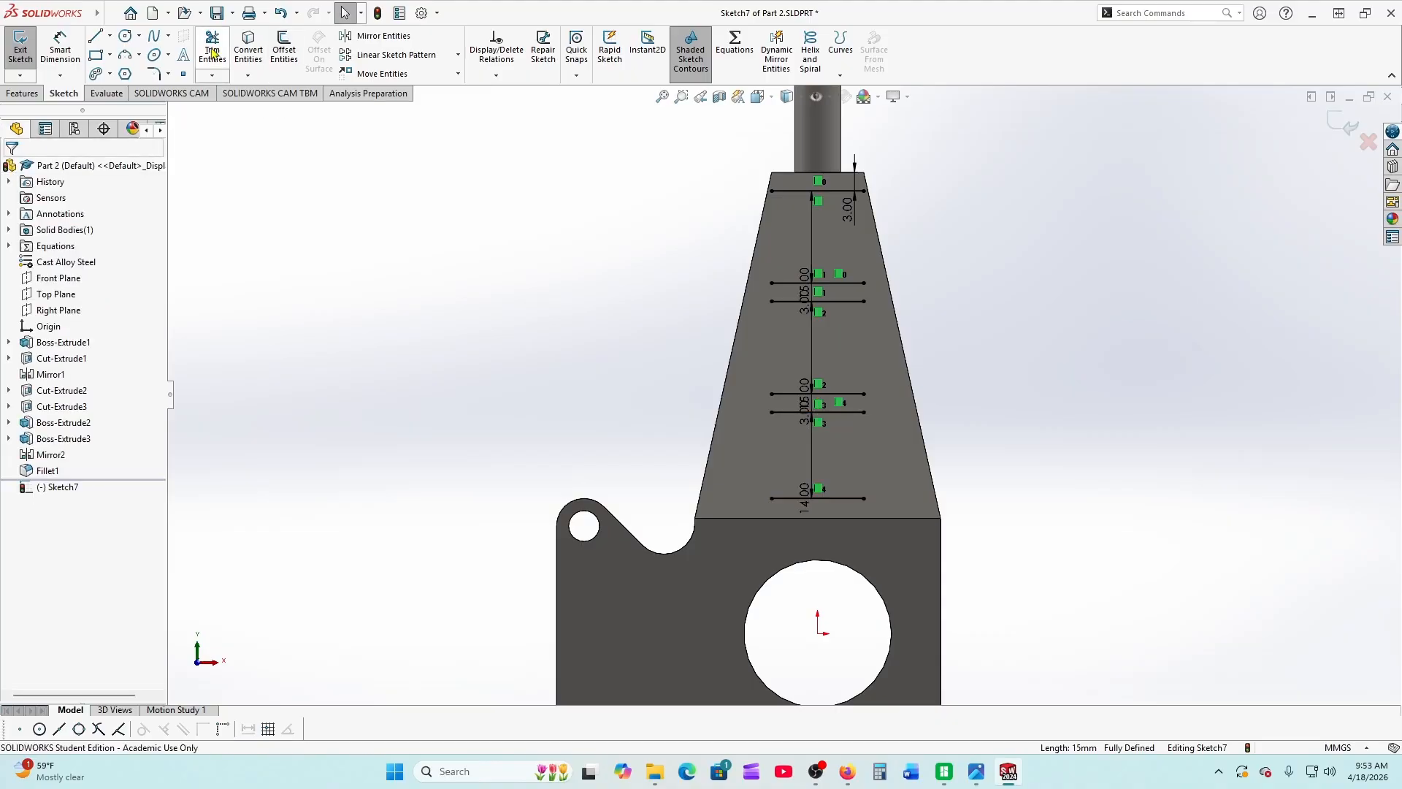
Offset the arm's left slanted edge 3 mm inward, reversing the offset direction
{"action": "left_click", "coordinate": [284, 48]}
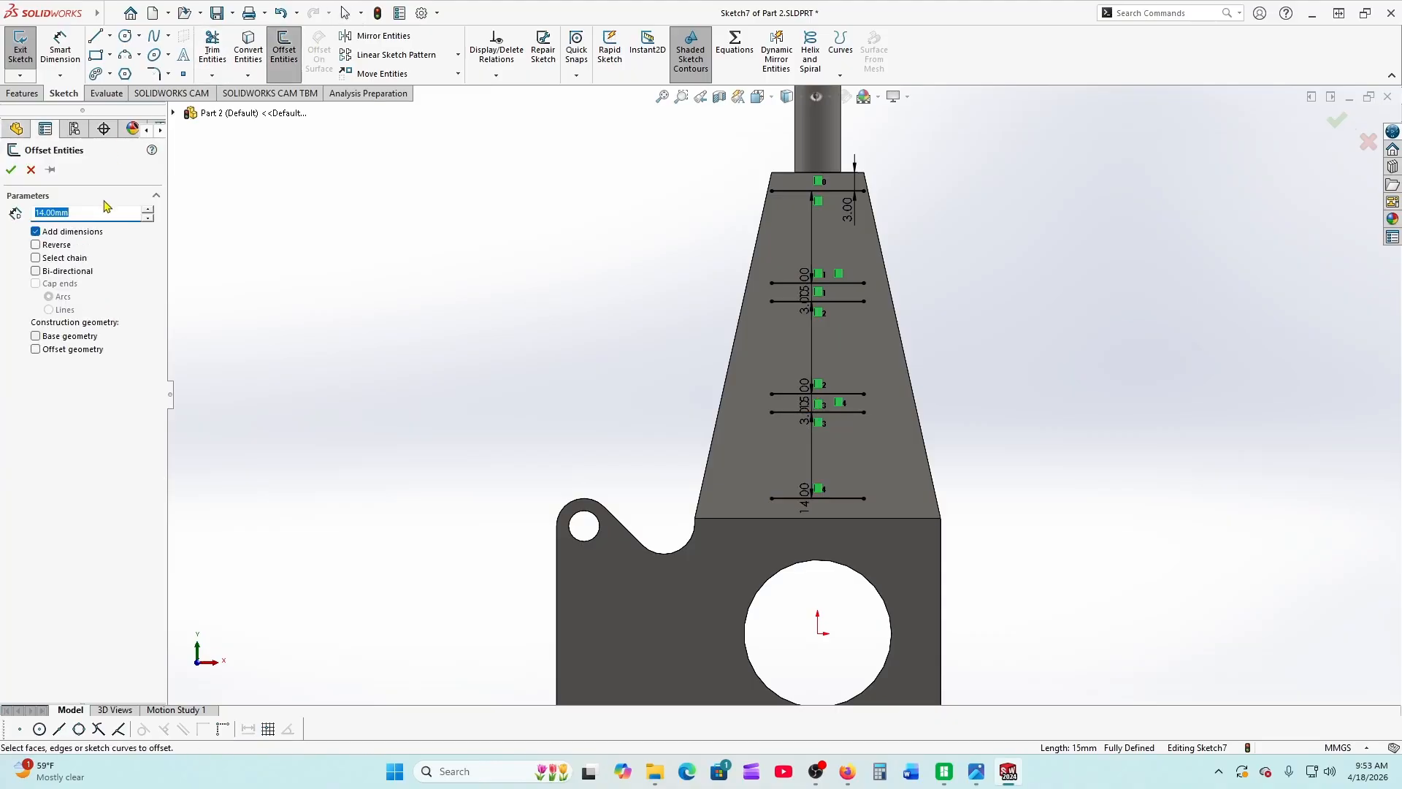
{"action": "type", "text": "3"}
{"action": "key", "text": "Return"}
{"action": "left_click", "coordinate": [715, 410]}
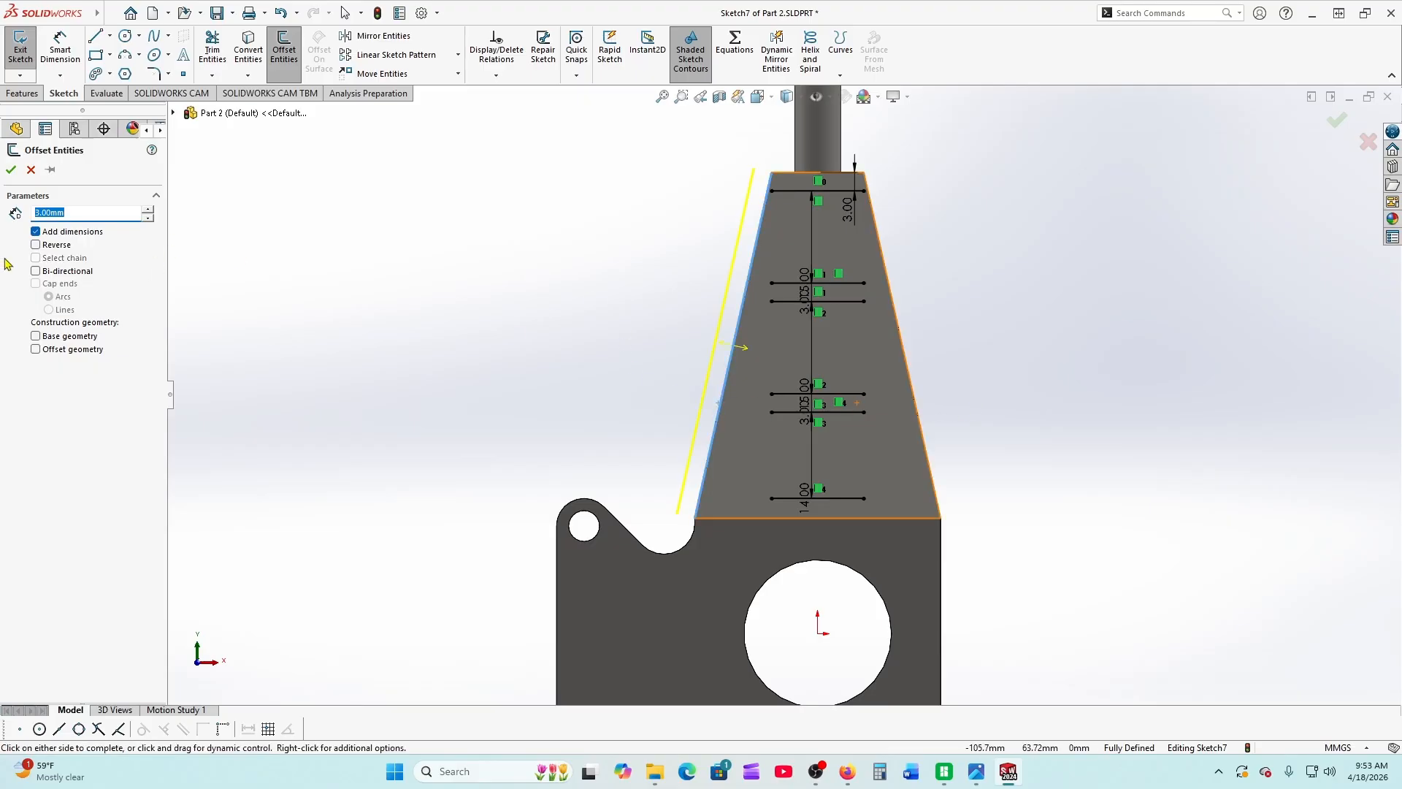
{"action": "left_click", "coordinate": [36, 246]}
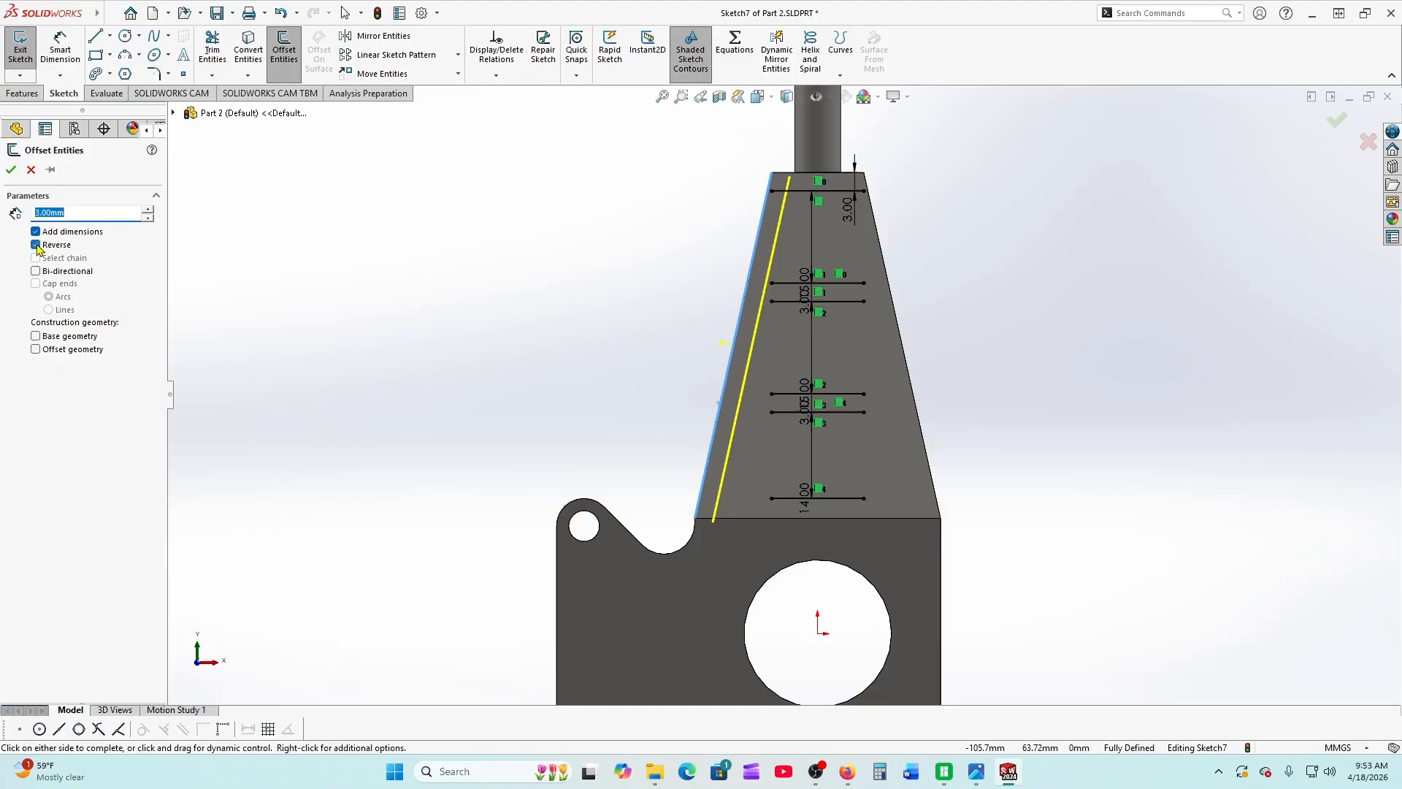
{"action": "left_click", "coordinate": [11, 169]}
Offset the arm's right slanted edge 3 mm inward, reversing the offset direction
{"action": "left_click", "coordinate": [285, 50]}
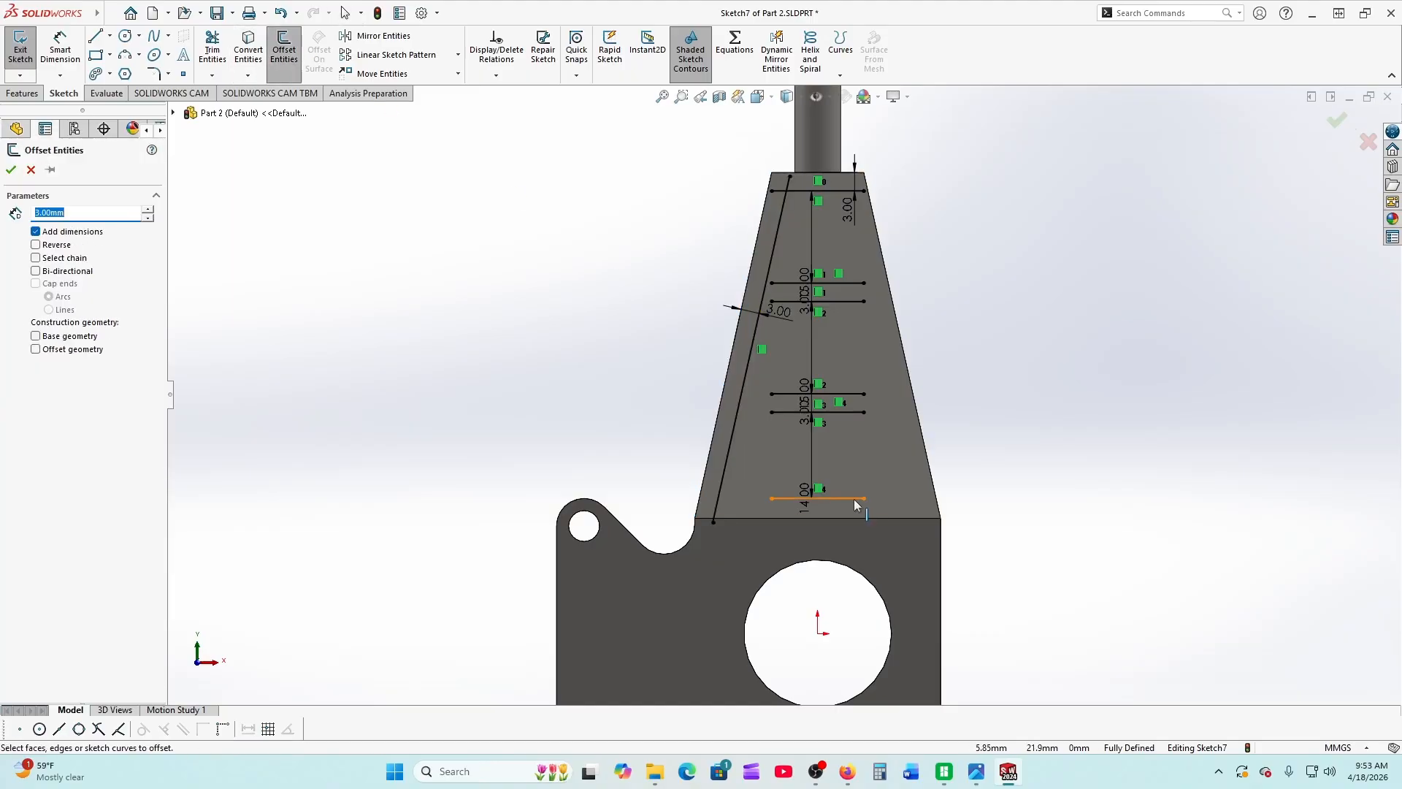
{"action": "left_click", "coordinate": [925, 448]}
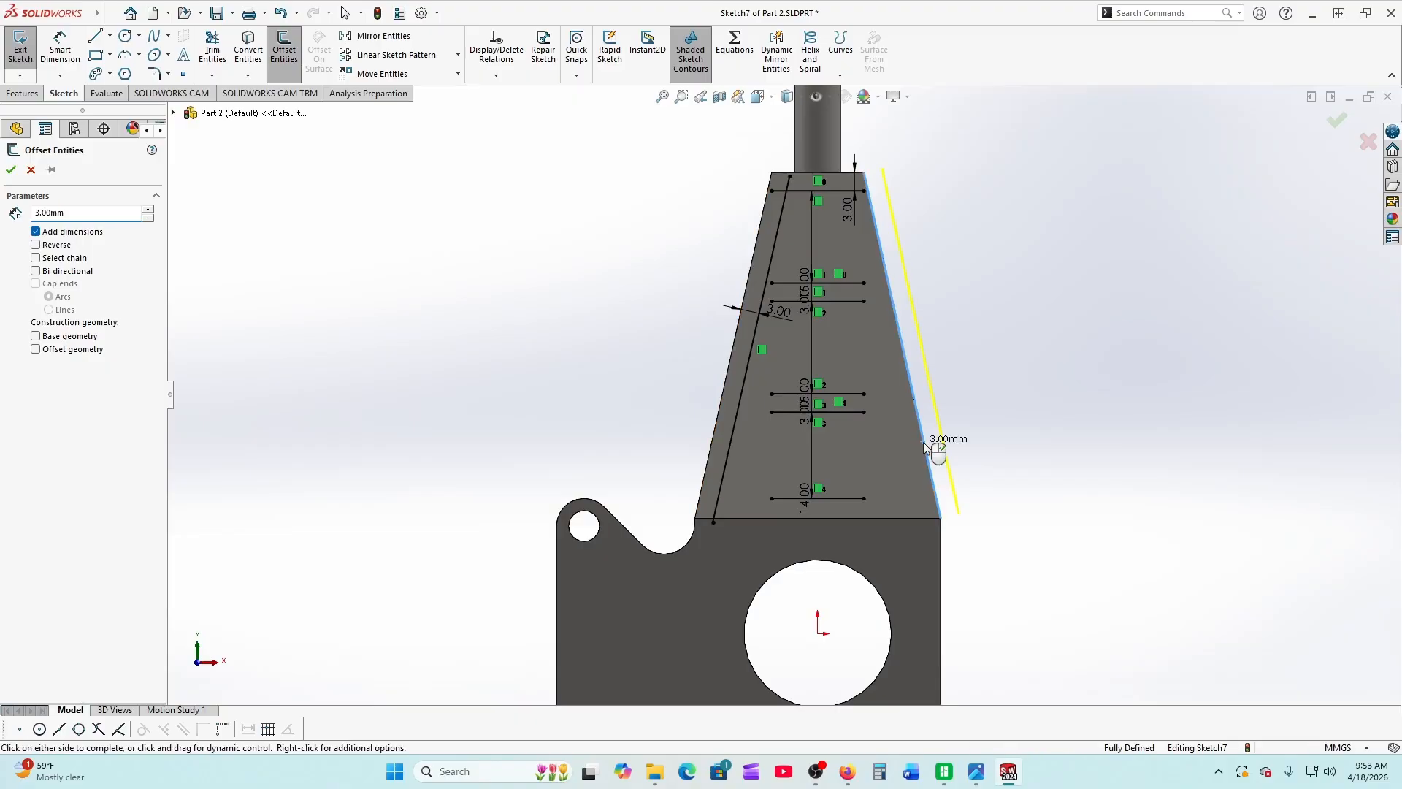
{"action": "left_click", "coordinate": [37, 245]}
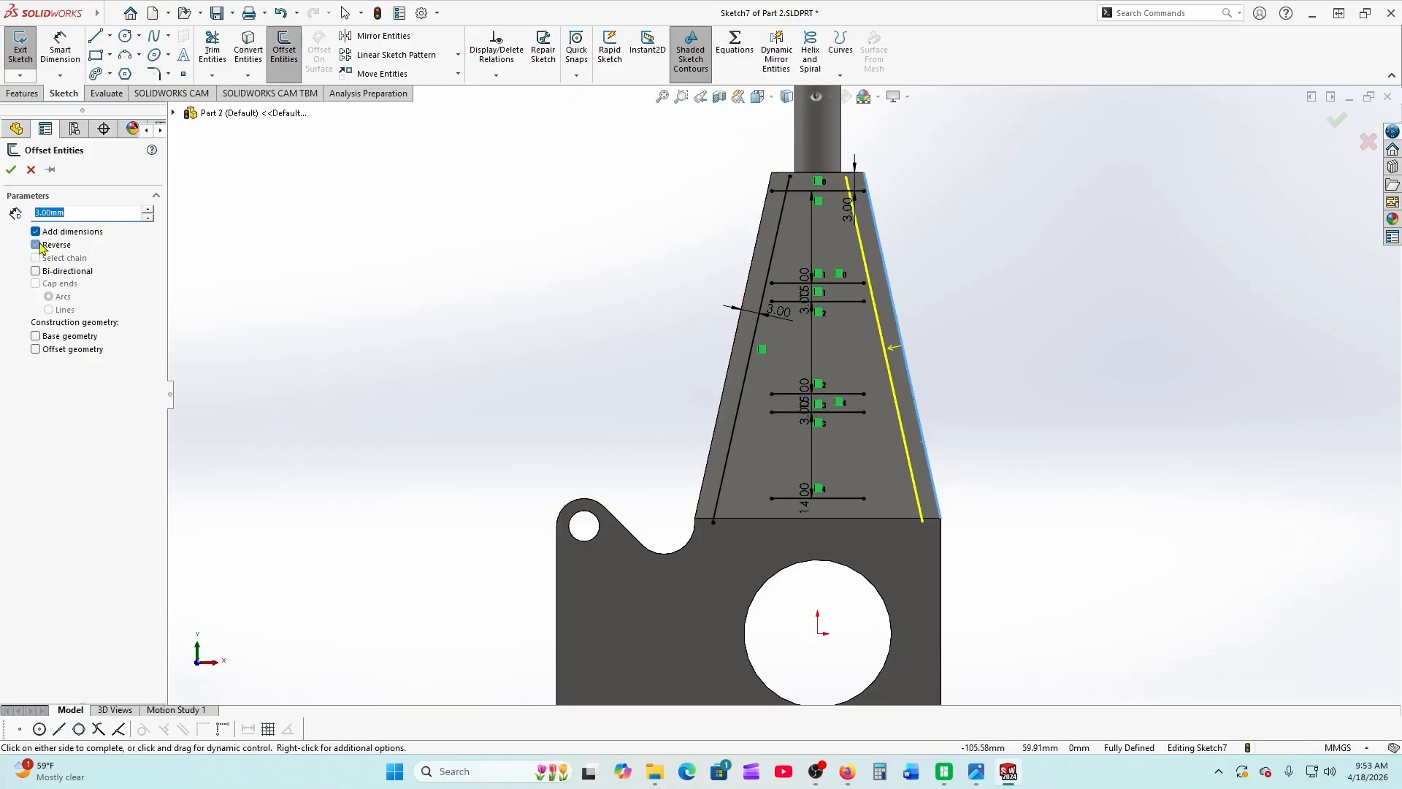
{"action": "left_click", "coordinate": [11, 171]}
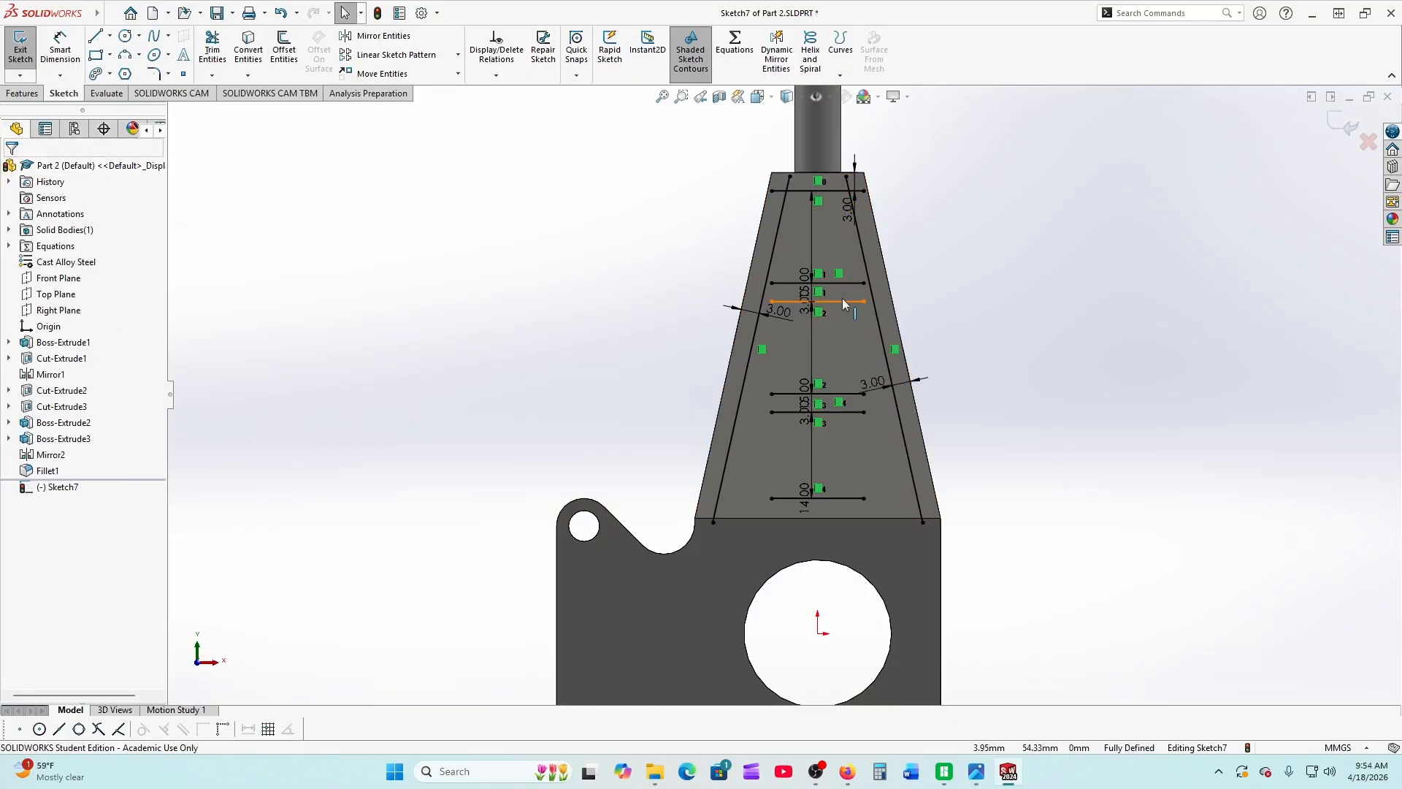
Stretch the left ends of the upper rib's two lines past the left slanted offset line
{"action": "scroll", "coordinate": [841, 269], "scroll_direction": "down", "scroll_amount": 3}
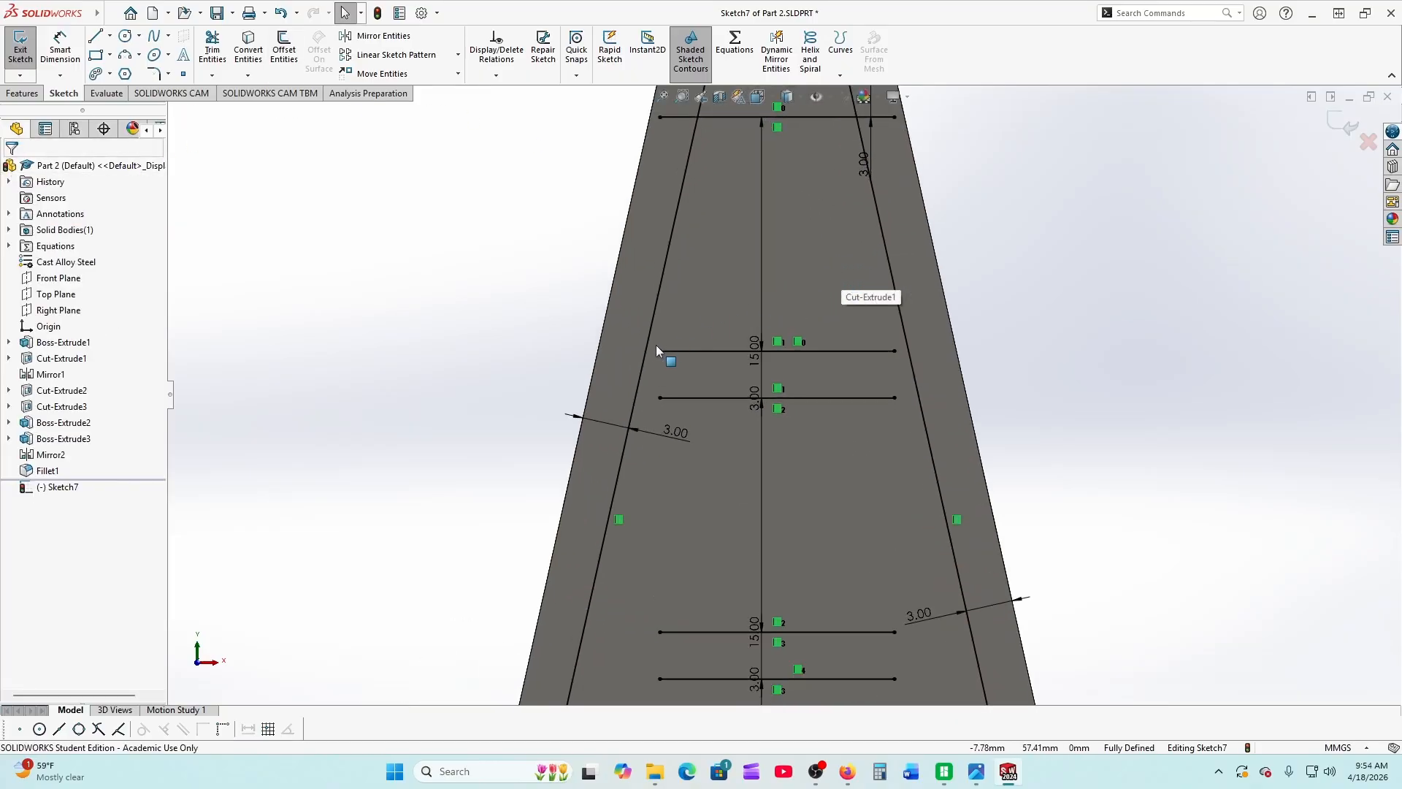
{"action": "left_click_drag", "start_coordinate": [660, 351], "coordinate": [611, 351]}
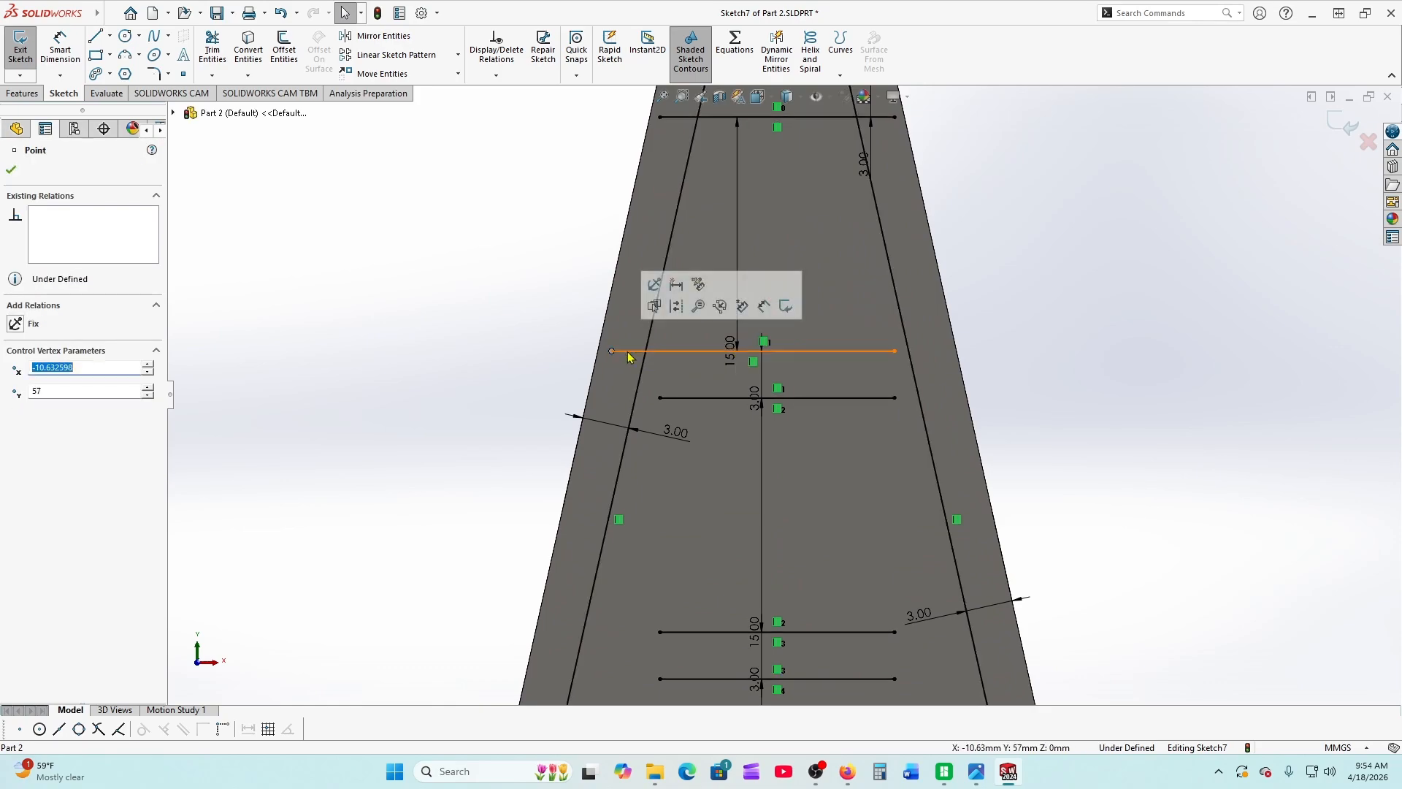
{"action": "left_click", "coordinate": [894, 351]}
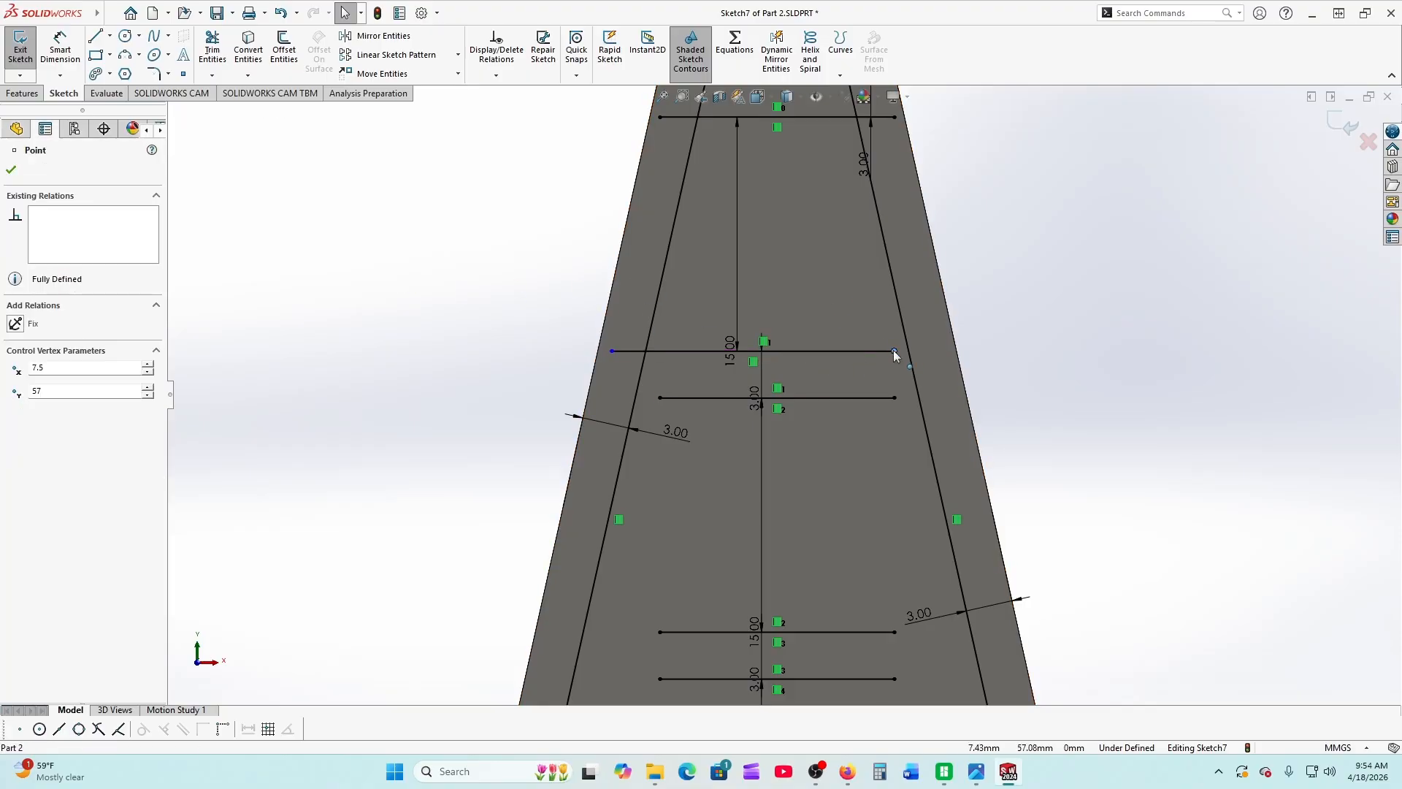
{"action": "left_click_drag", "start_coordinate": [894, 351], "coordinate": [923, 349]}
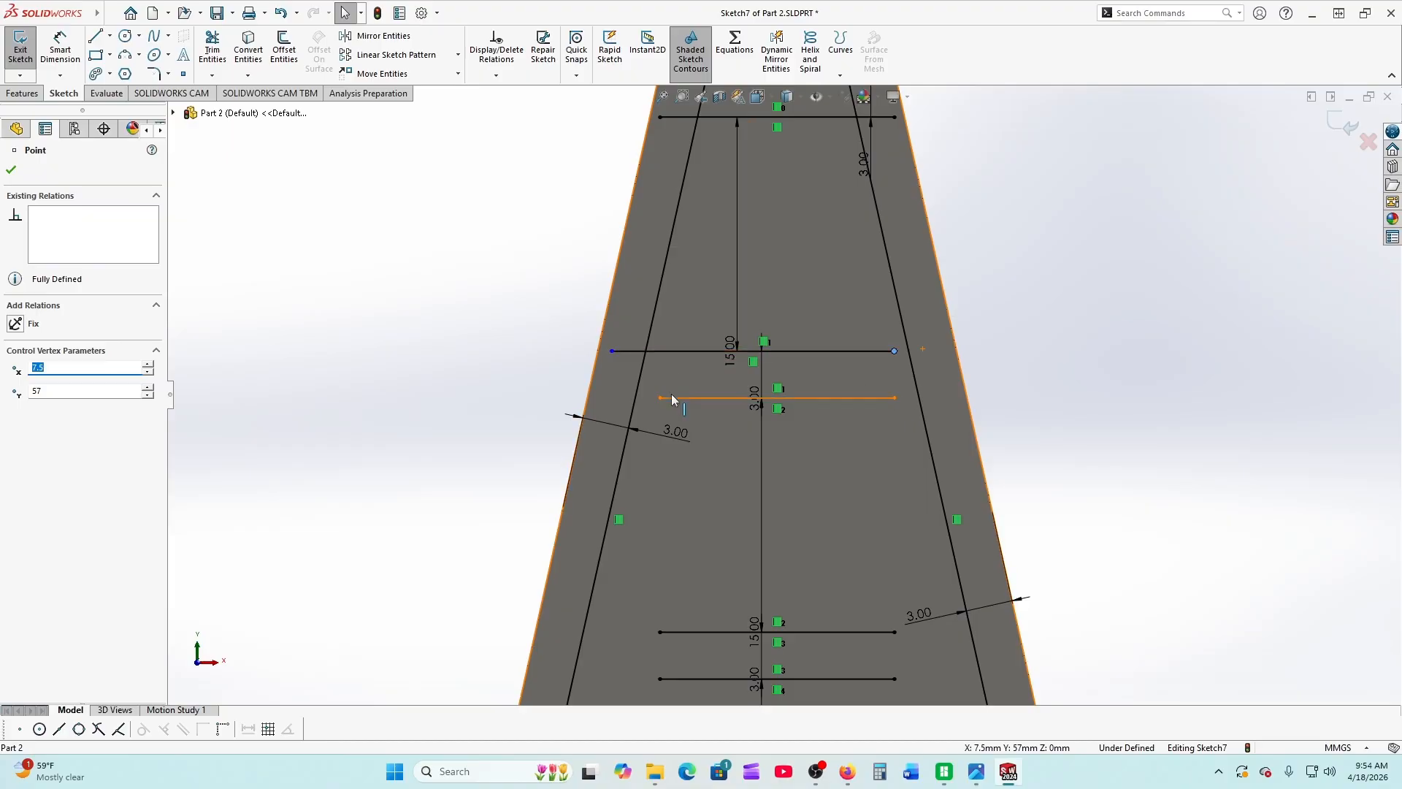
{"action": "left_click_drag", "start_coordinate": [662, 399], "coordinate": [612, 399]}
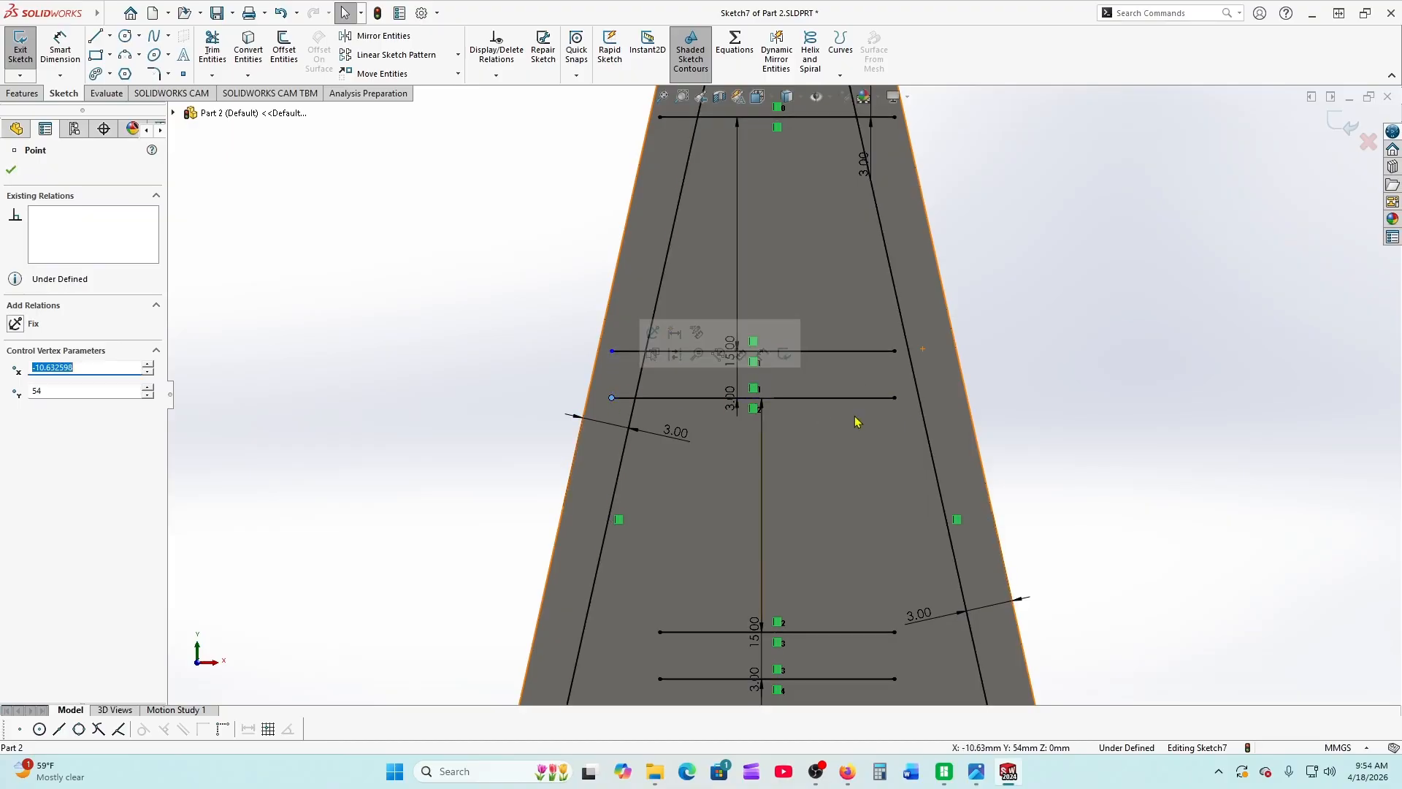
{"action": "left_click", "coordinate": [877, 406]}
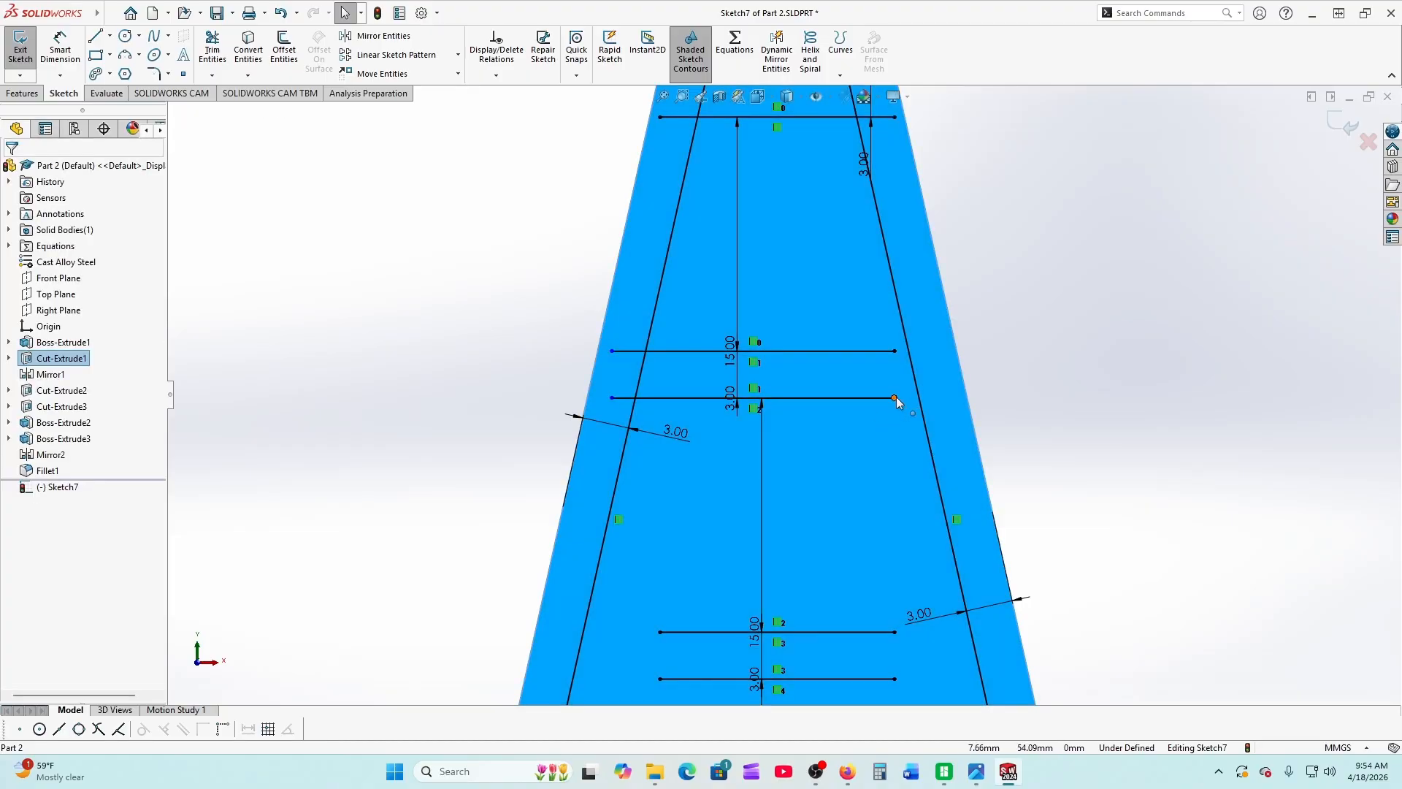
{"action": "left_click", "coordinate": [895, 397]}
{"action": "scroll", "coordinate": [876, 390], "scroll_direction": "down", "scroll_amount": 2}
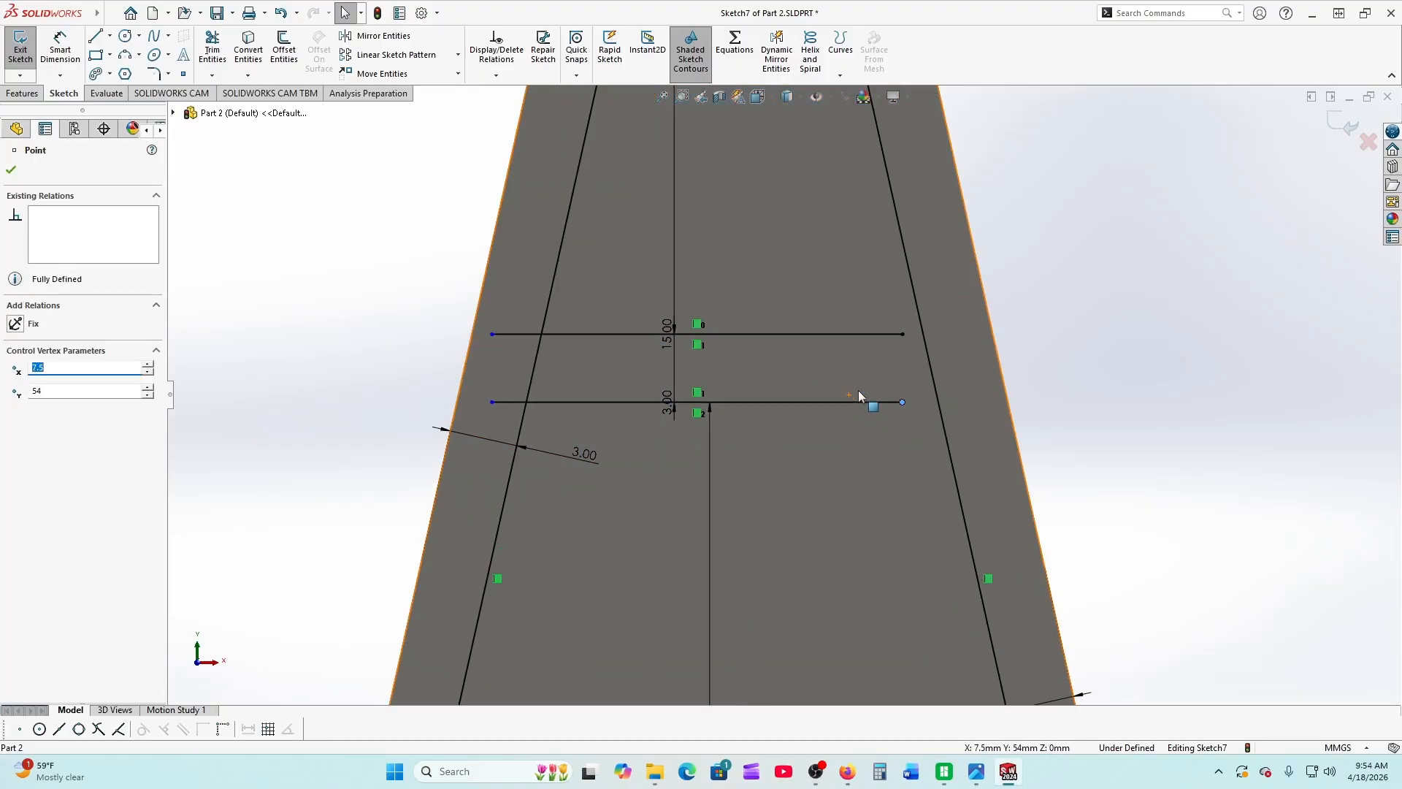
Stretch the left ends of the lower rib's two lines past the left slanted offset line
{"action": "scroll", "coordinate": [859, 395], "scroll_direction": "up", "scroll_amount": 3}
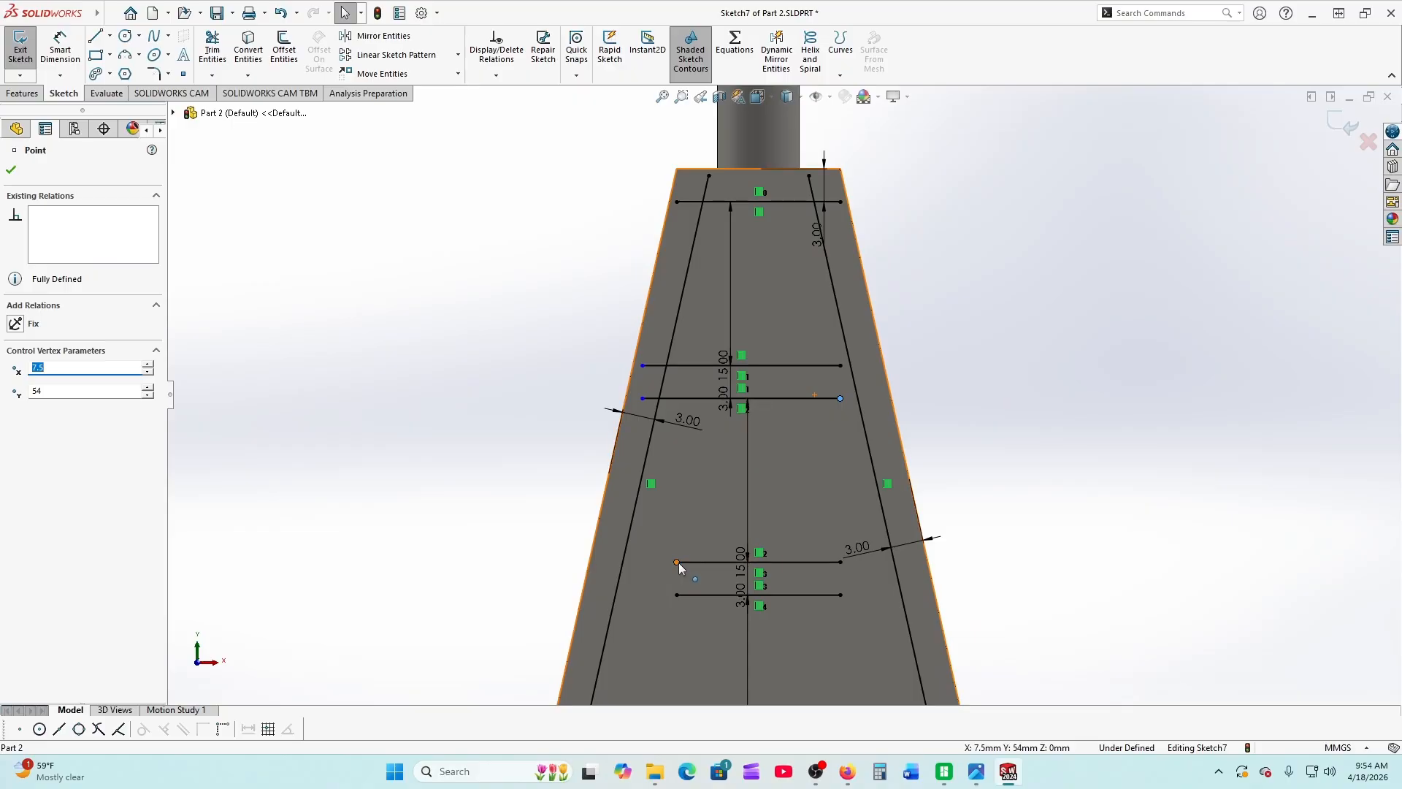
{"action": "left_click_drag", "start_coordinate": [677, 562], "coordinate": [597, 600]}
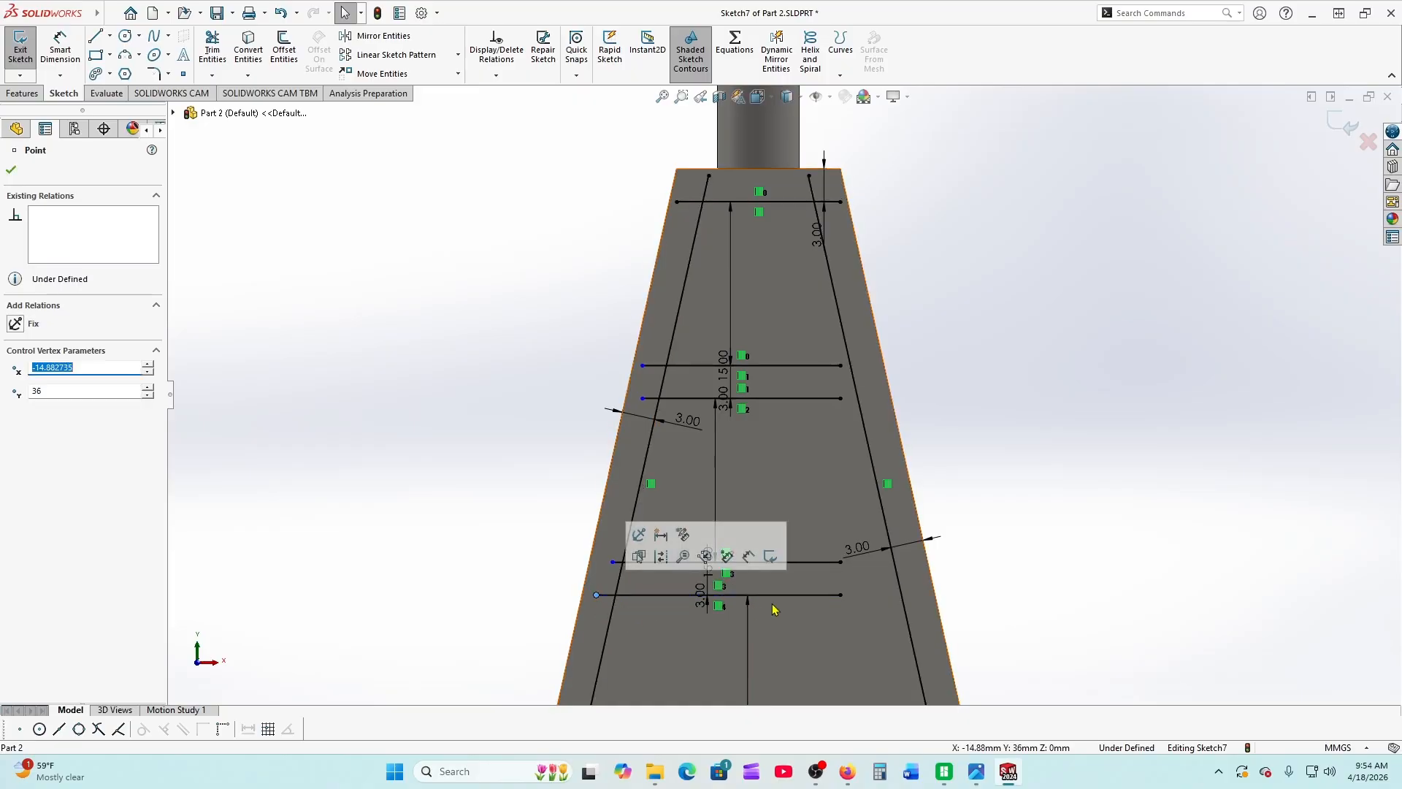
{"action": "left_click", "coordinate": [842, 596]}
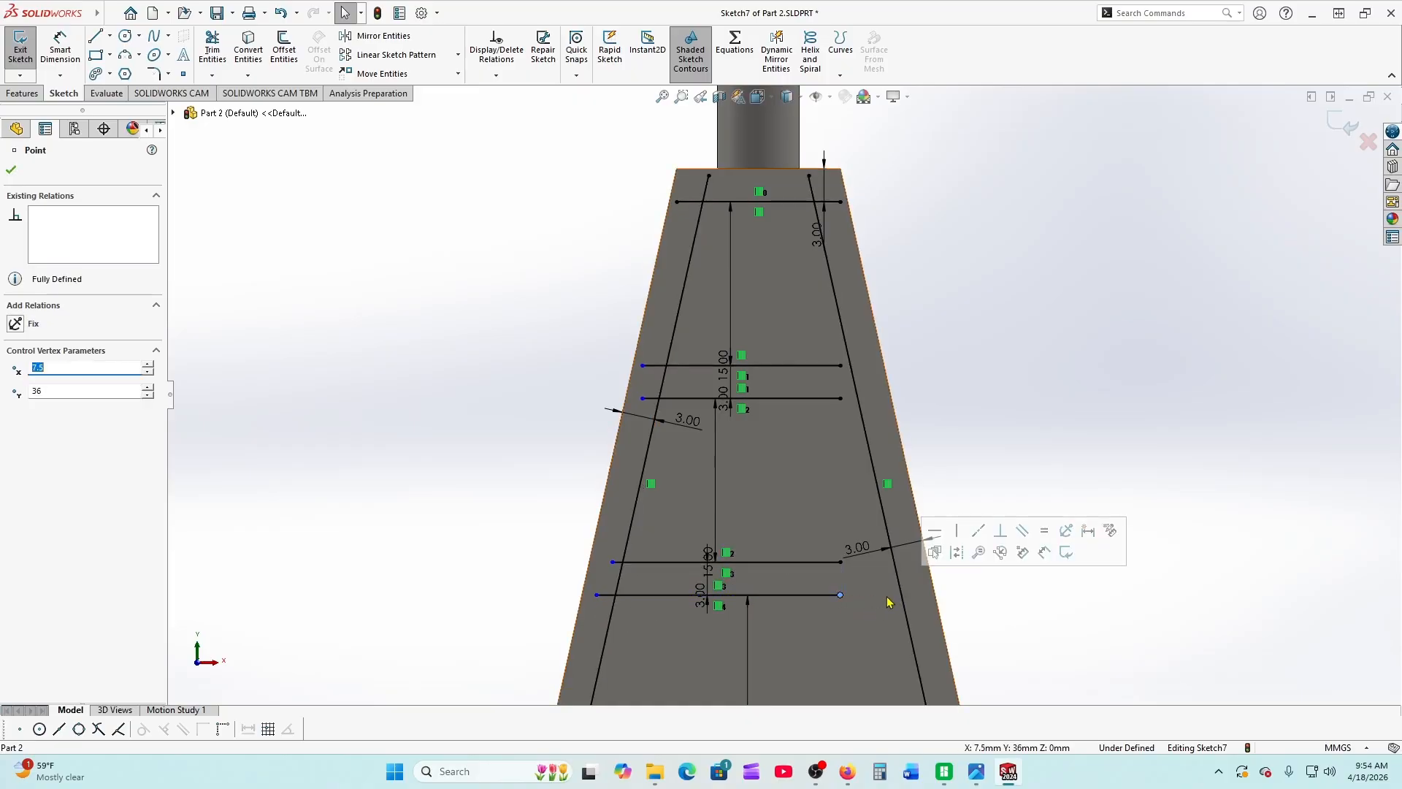
{"action": "scroll", "coordinate": [812, 549], "scroll_direction": "down", "scroll_amount": 1}
Stretch both ends of the third pocket's bottom line past the left and right slanted offset lines
{"action": "scroll", "coordinate": [812, 550], "scroll_direction": "up", "scroll_amount": 3}
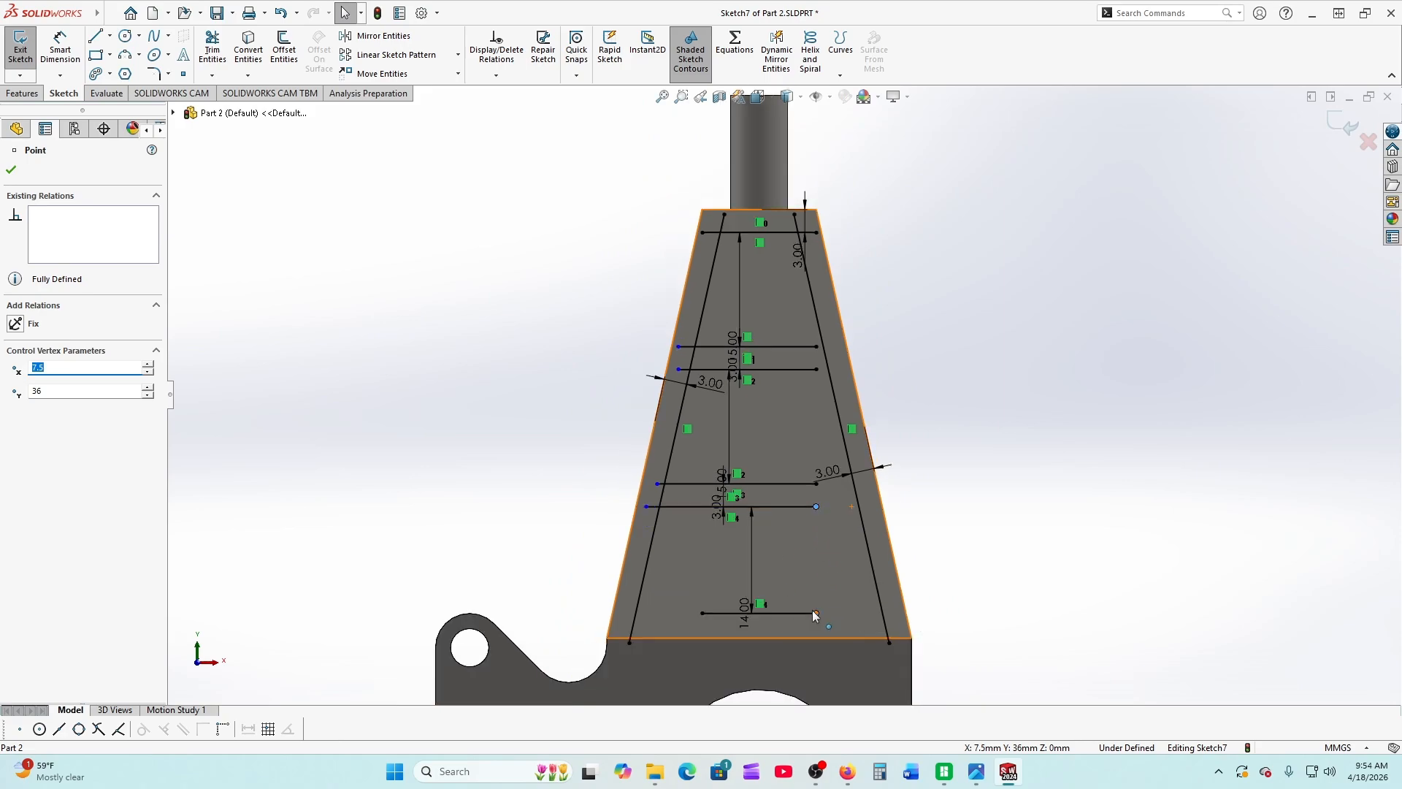
{"action": "left_click_drag", "start_coordinate": [817, 613], "coordinate": [897, 613]}
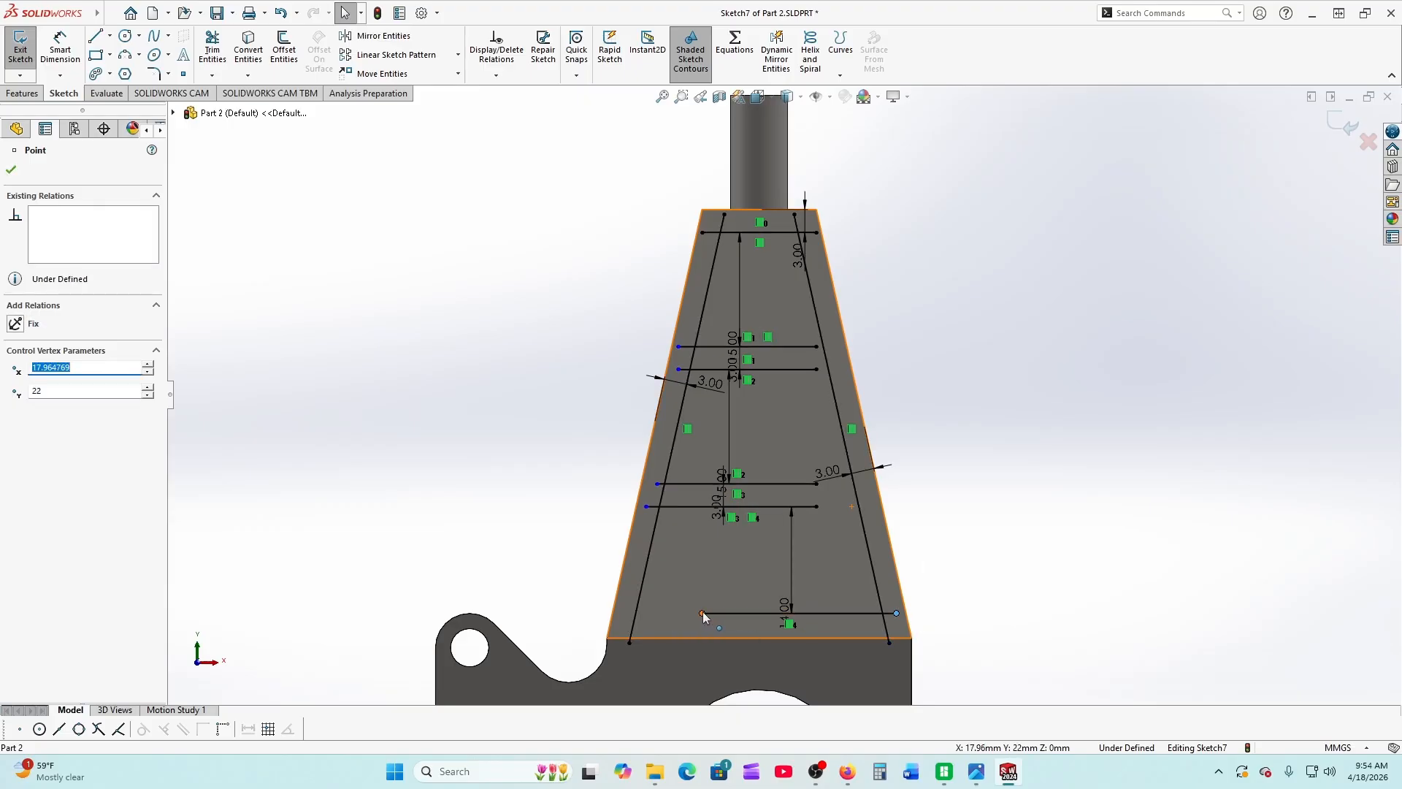
{"action": "left_click_drag", "start_coordinate": [703, 612], "coordinate": [622, 614]}
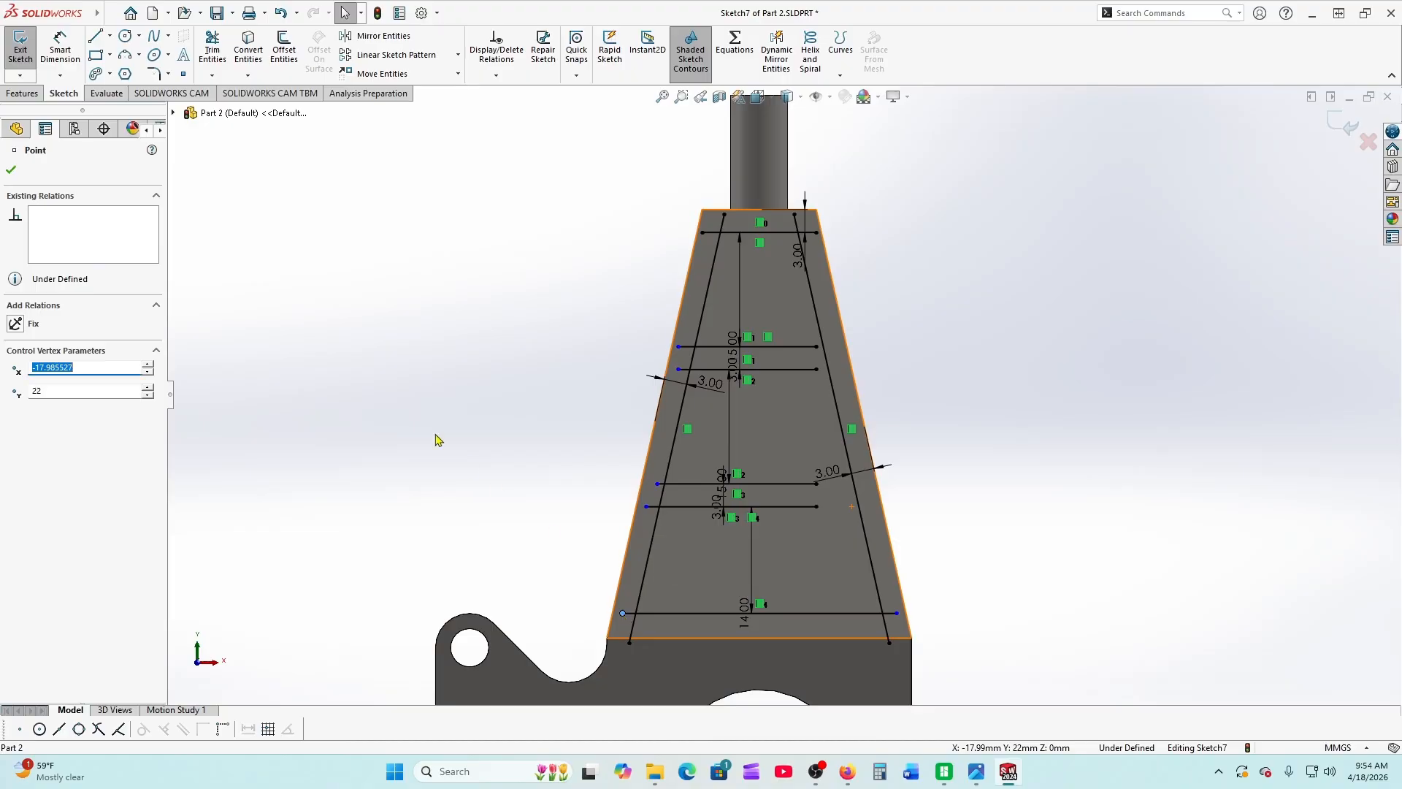
{"action": "left_click", "coordinate": [11, 170]}
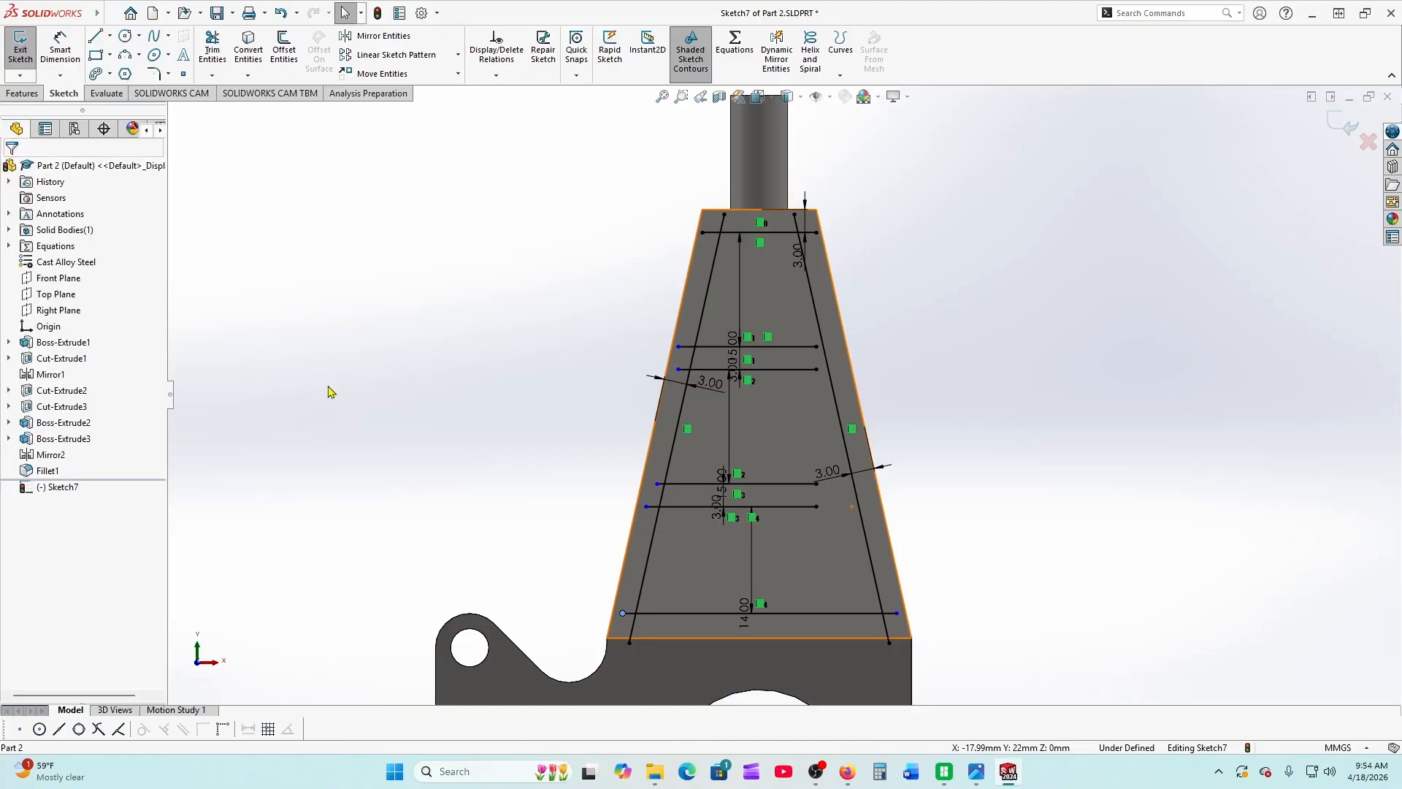
Extend the right ends of all four rib lines to the right slanted offset line
{"action": "left_click", "coordinate": [212, 76]}
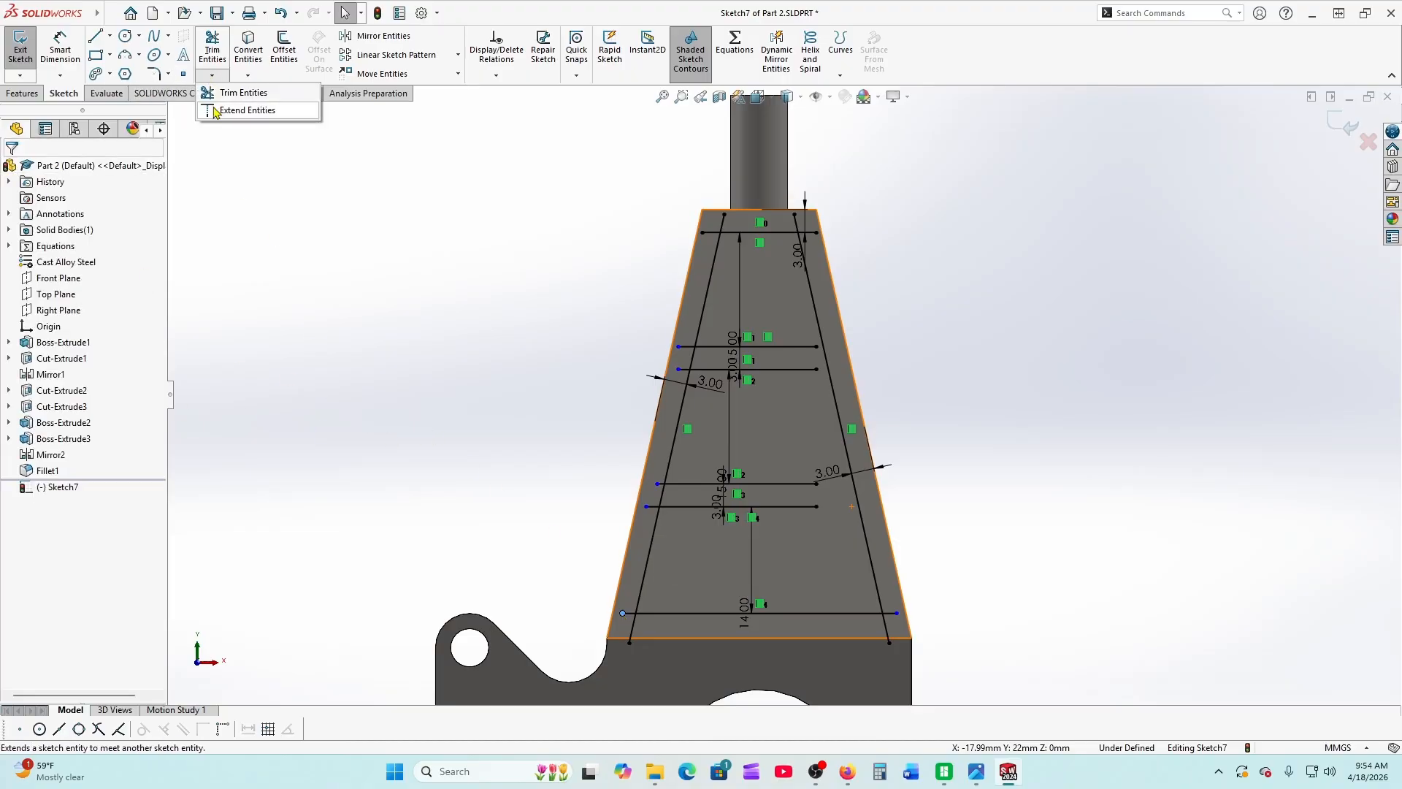
{"action": "left_click", "coordinate": [234, 96]}
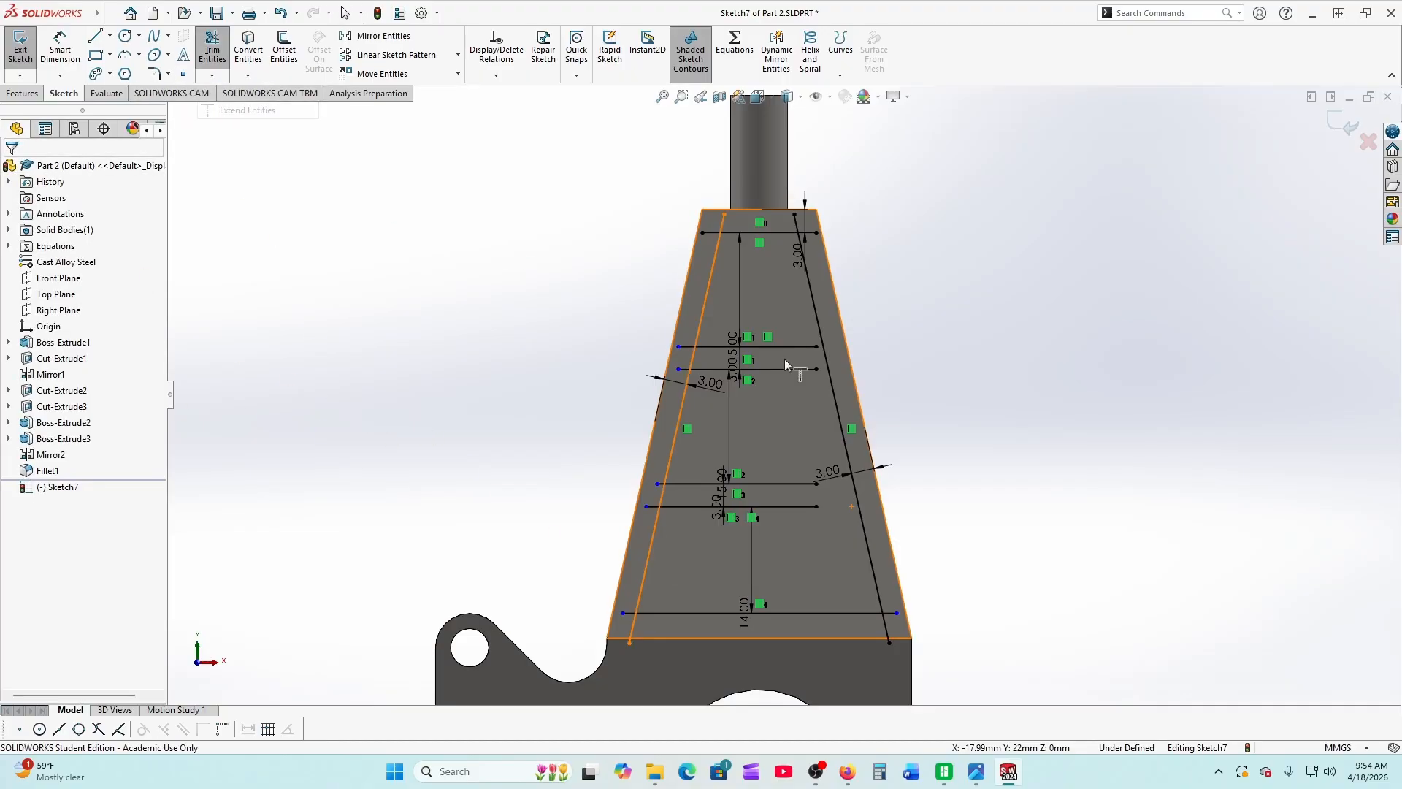
{"action": "left_click", "coordinate": [819, 506]}
{"action": "left_click", "coordinate": [817, 484]}
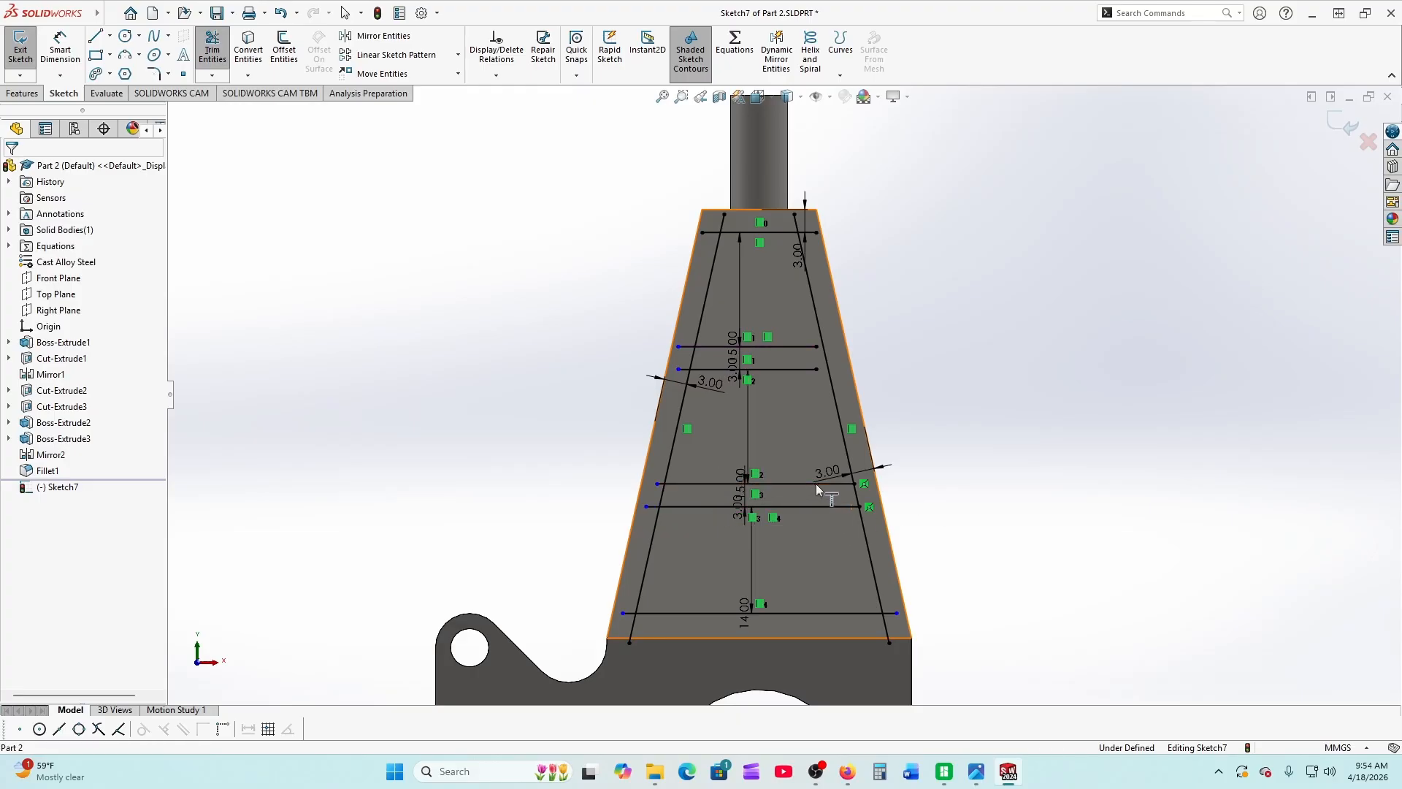
{"action": "left_click", "coordinate": [817, 368]}
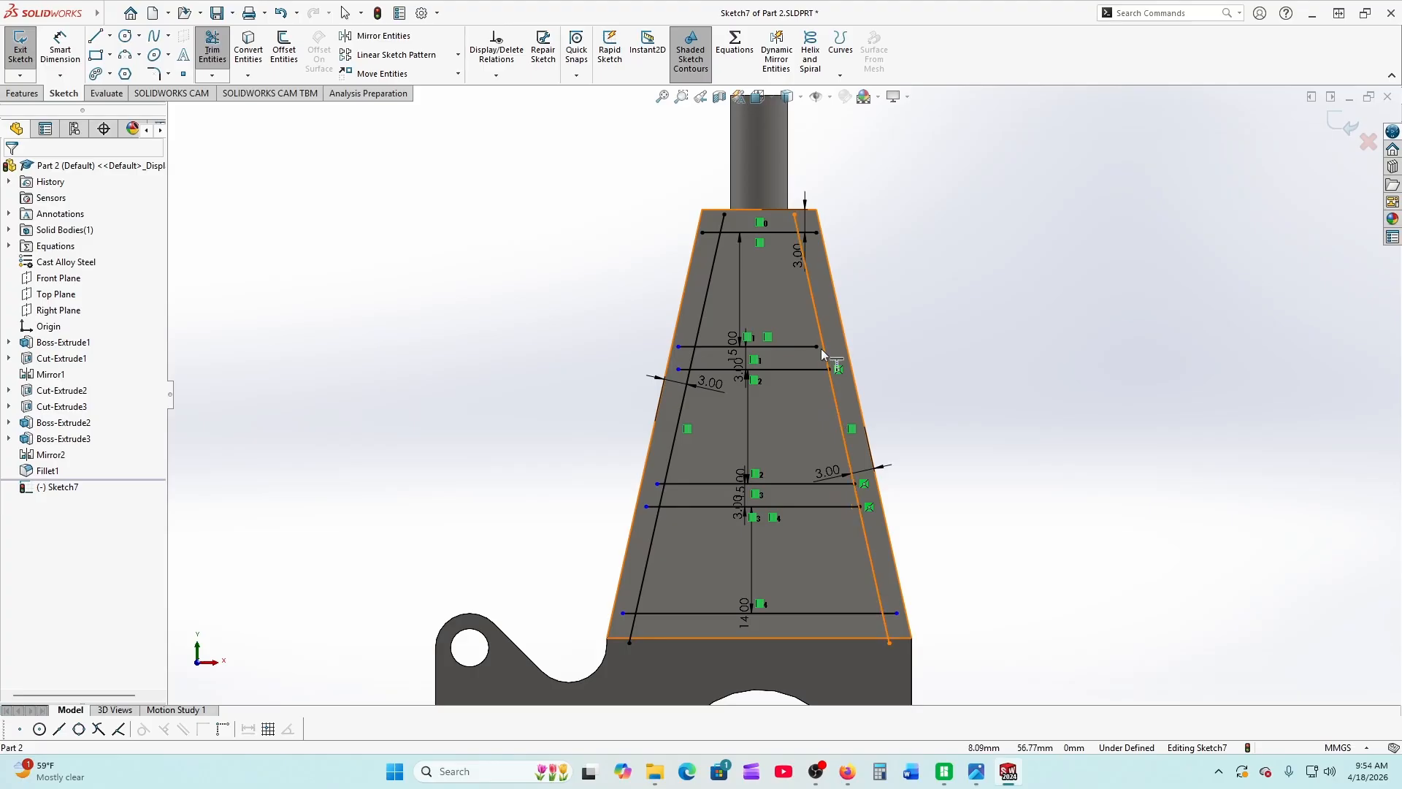
{"action": "left_click", "coordinate": [820, 347]}
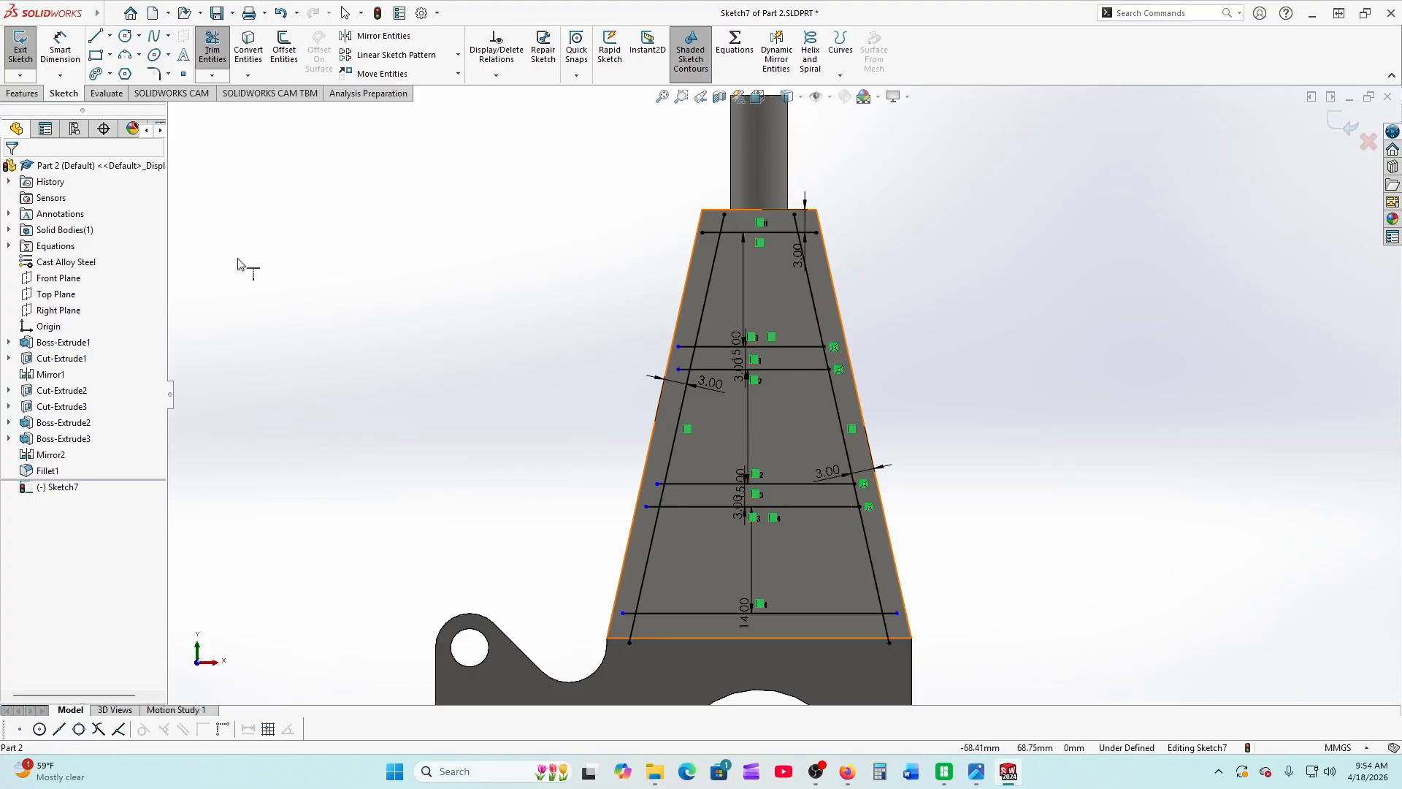
Trim the overhanging line ends at both upper corners of the top pocket using Trim to closest
{"action": "left_click", "coordinate": [212, 75]}
{"action": "left_click", "coordinate": [223, 93]}
{"action": "scroll", "coordinate": [721, 247], "scroll_direction": "down", "scroll_amount": 4}
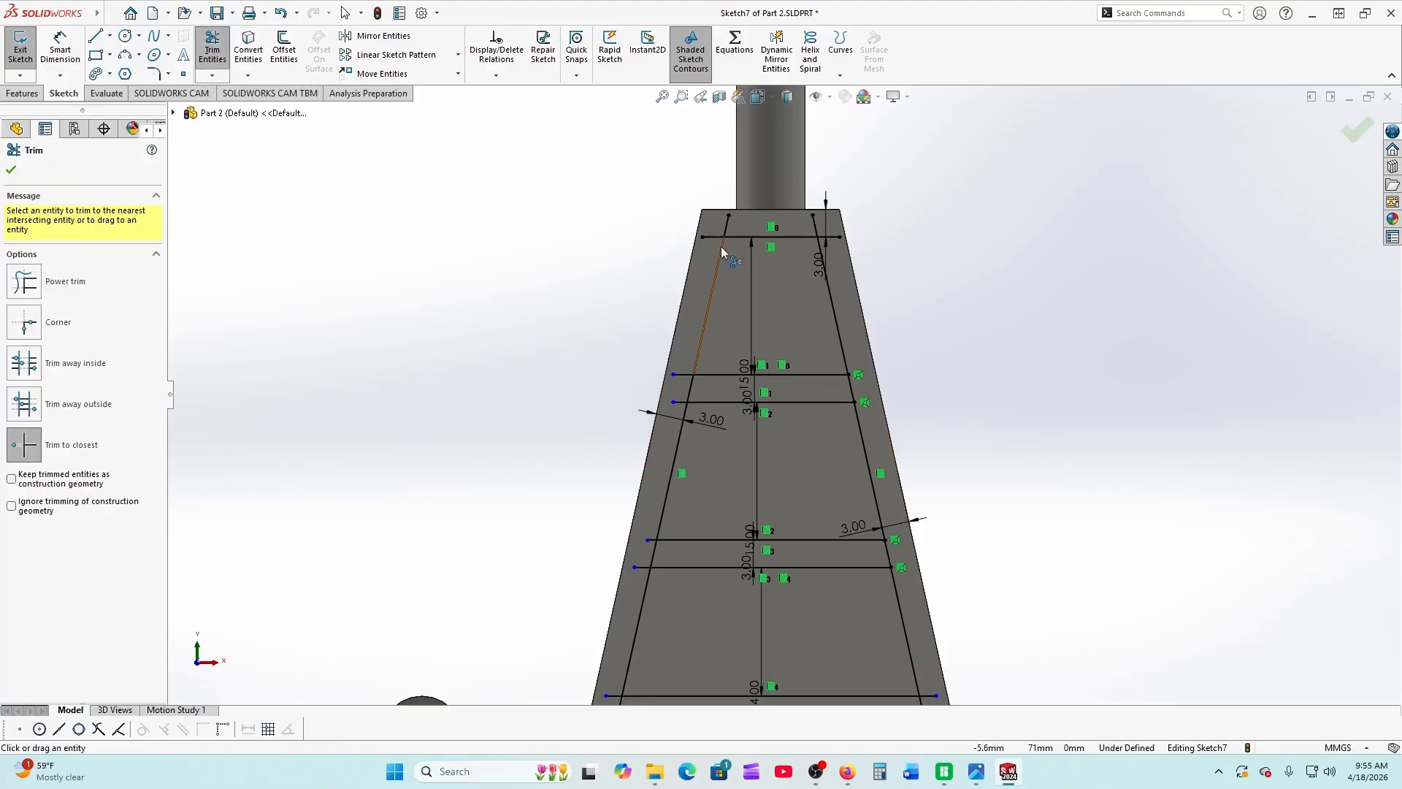
{"action": "left_click", "coordinate": [737, 244]}
{"action": "left_click", "coordinate": [710, 263]}
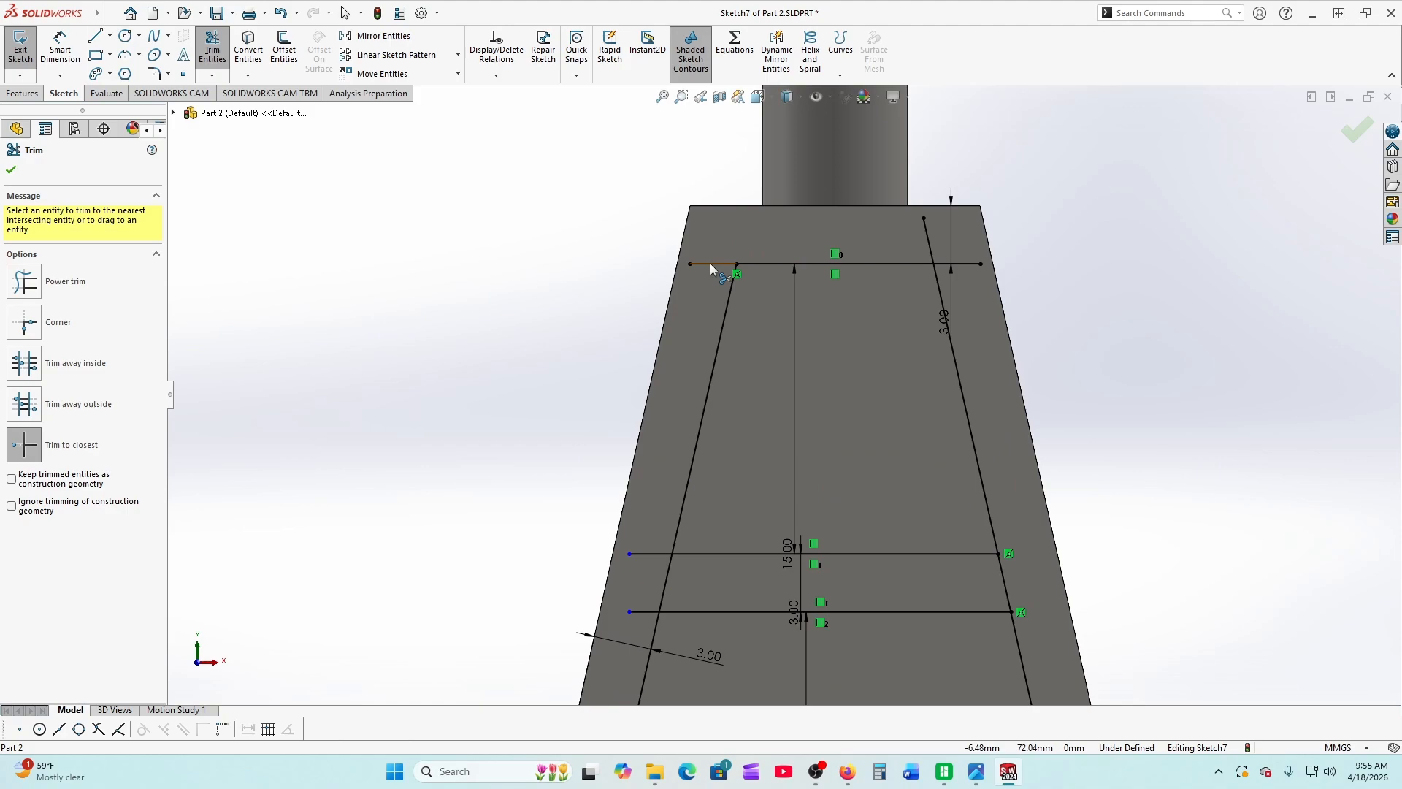
{"action": "left_click", "coordinate": [950, 268]}
Trim the slanted segments across the upper rib and the rib lines' overhanging ends to separate the top and middle pockets
{"action": "scroll", "coordinate": [883, 504], "scroll_direction": "up", "scroll_amount": 2}
{"action": "scroll", "coordinate": [652, 532], "scroll_direction": "down", "scroll_amount": 2}
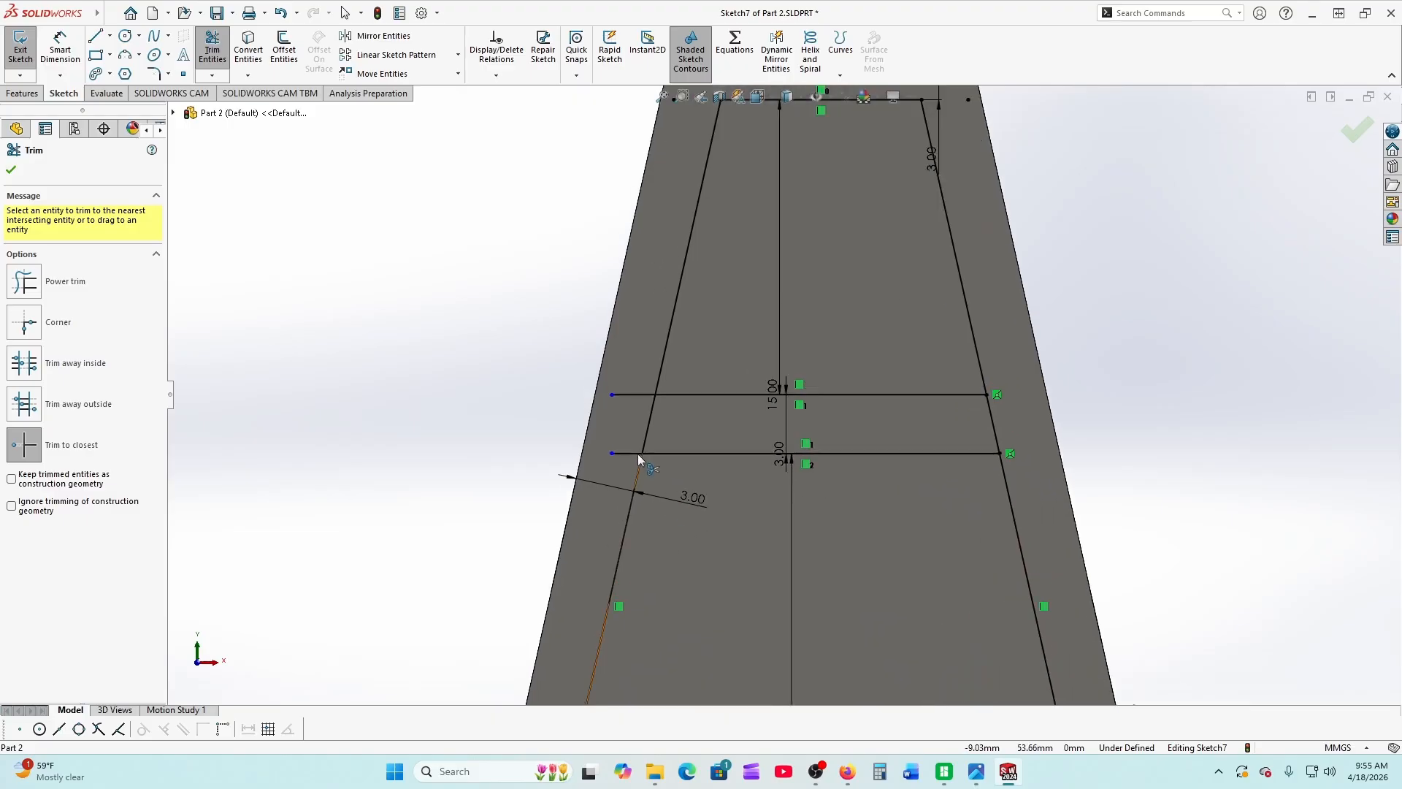
{"action": "left_click", "coordinate": [656, 417]}
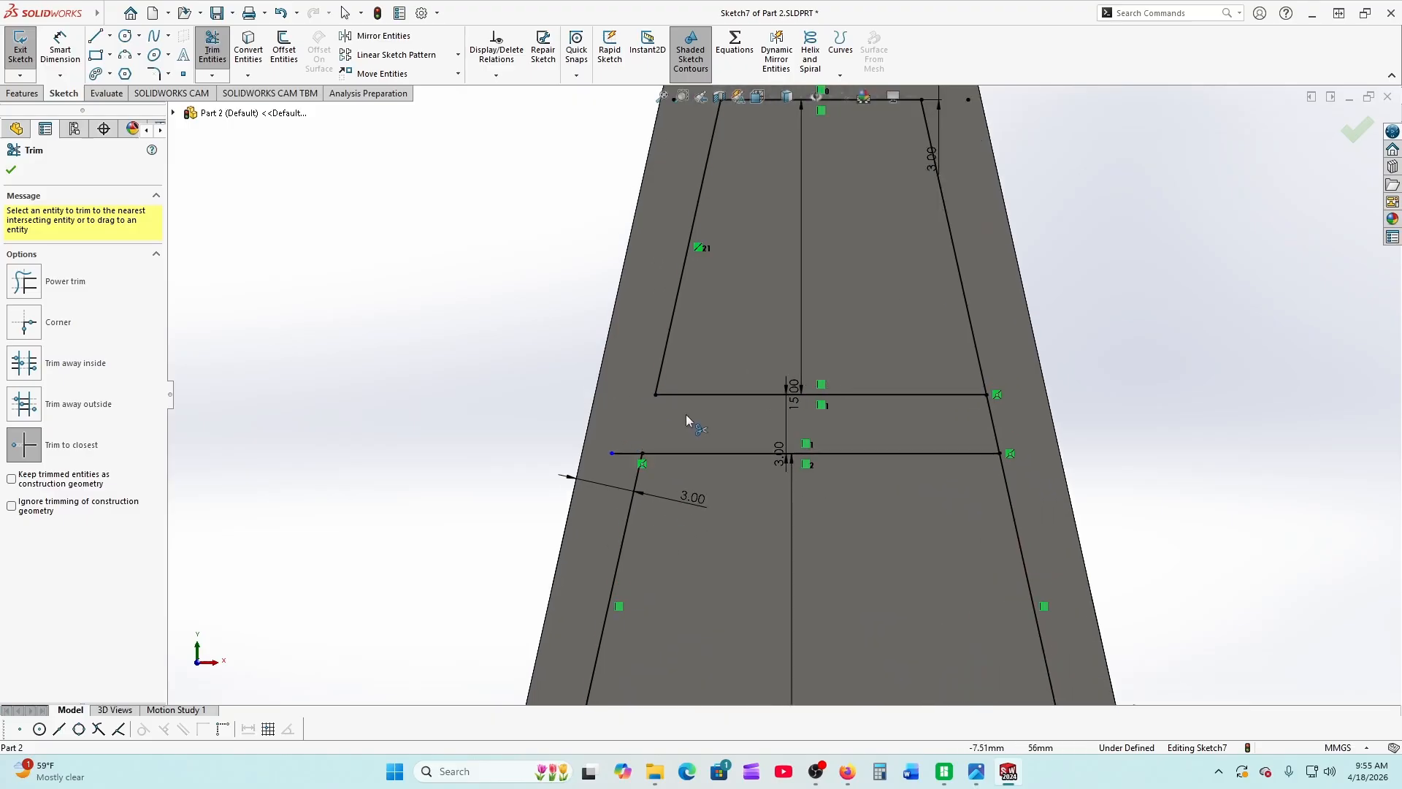
{"action": "left_click", "coordinate": [995, 418]}
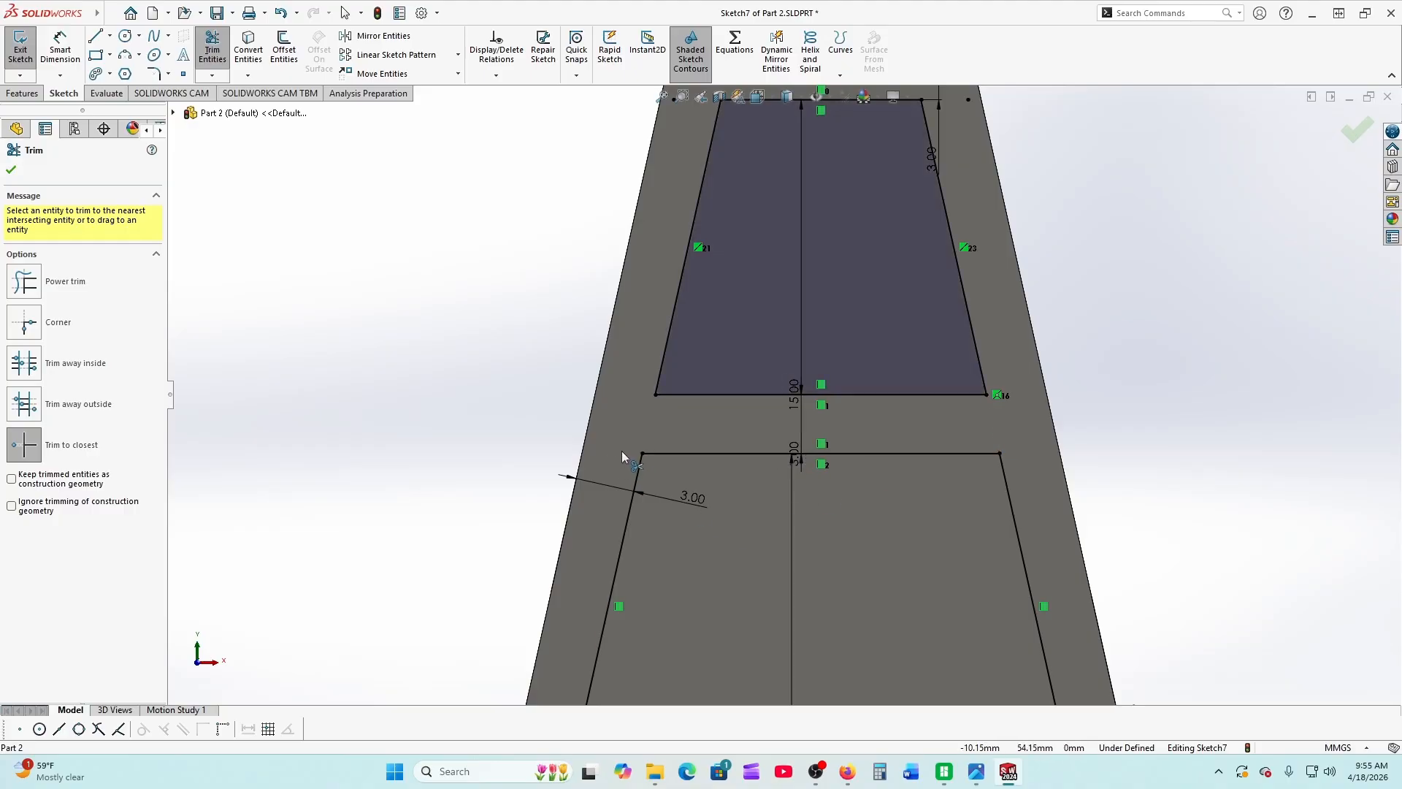
Trim the overhanging ends and slanted segments at the lower rib to separate the middle and third pockets
{"action": "key", "text": "z"}
{"action": "left_click", "coordinate": [656, 600]}
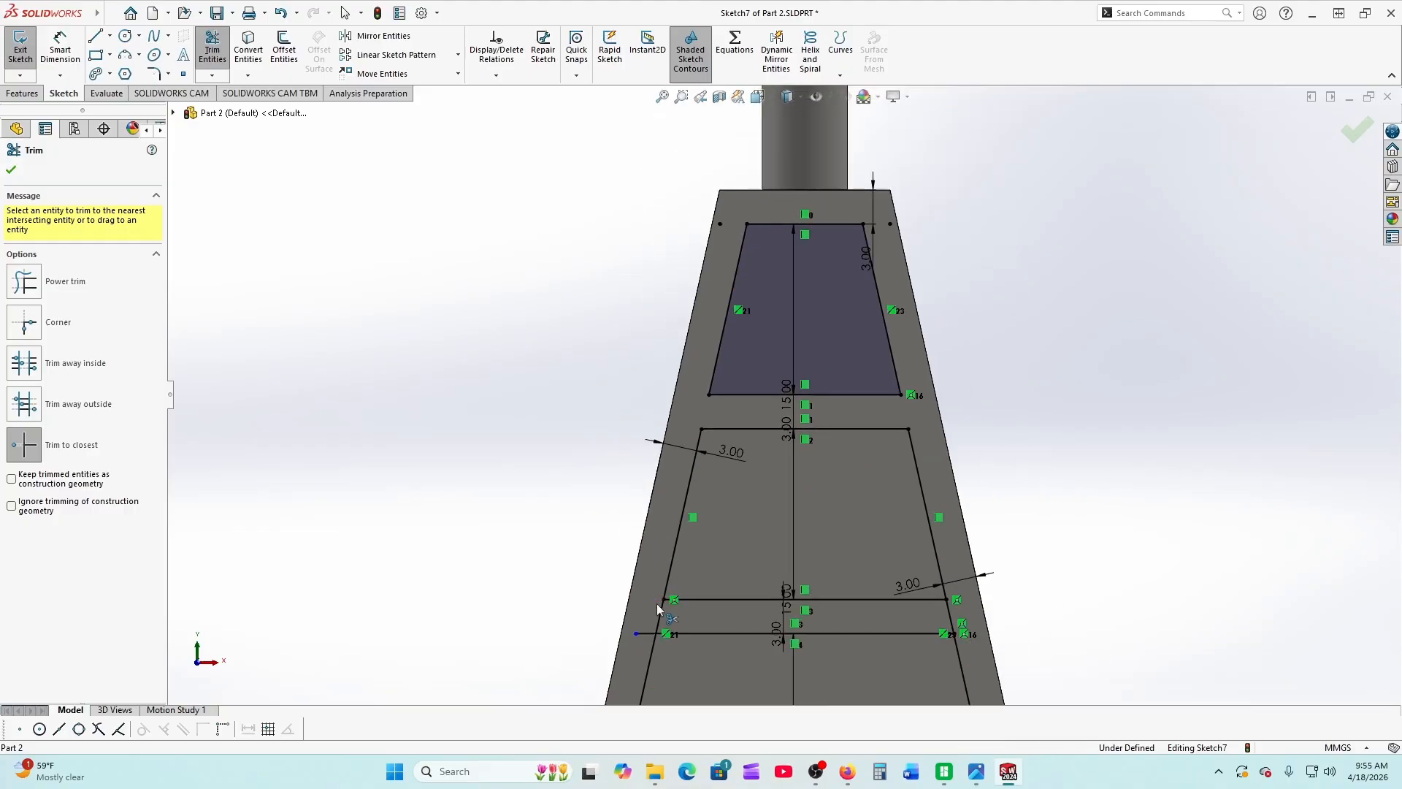
{"action": "left_click", "coordinate": [647, 632]}
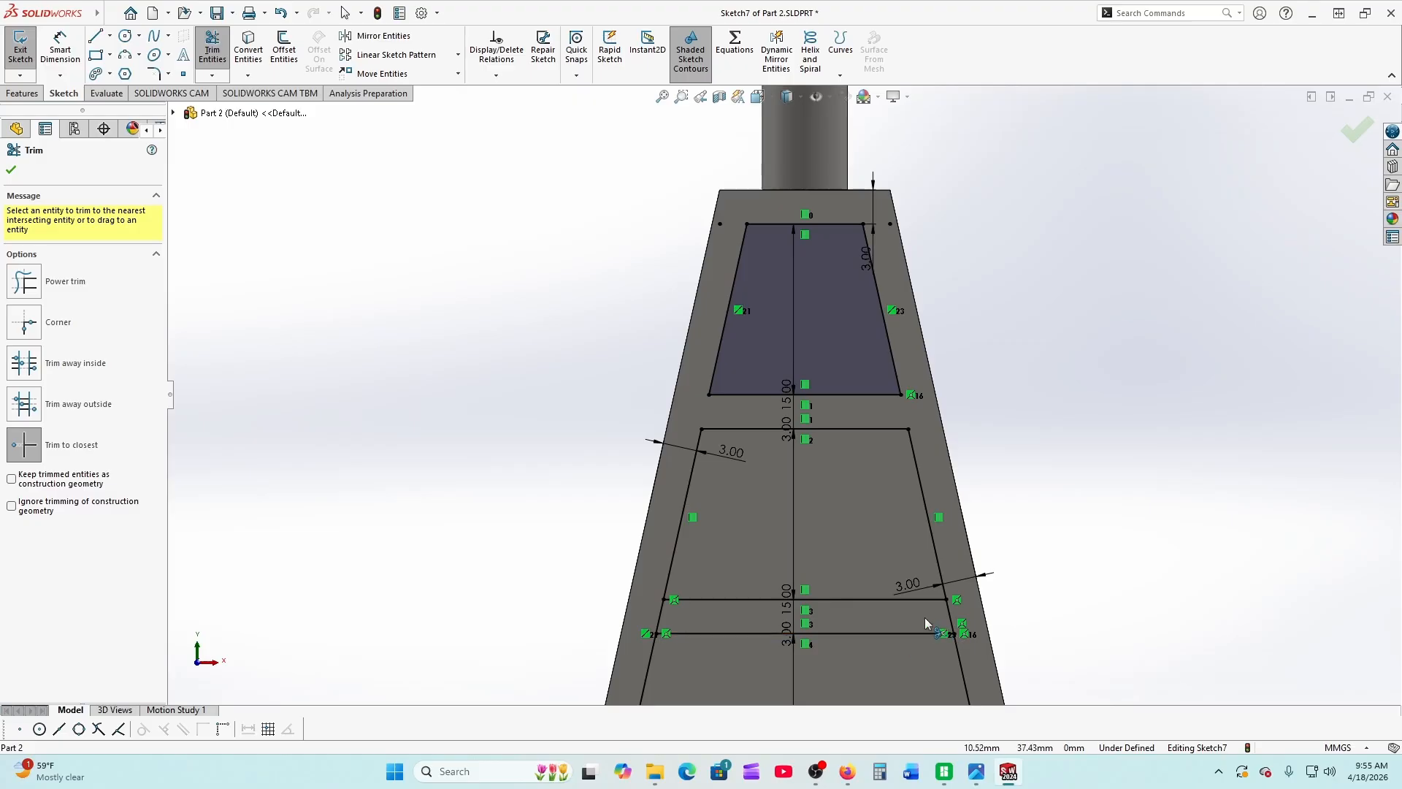
{"action": "left_click", "coordinate": [949, 618]}
{"action": "left_click", "coordinate": [661, 616]}
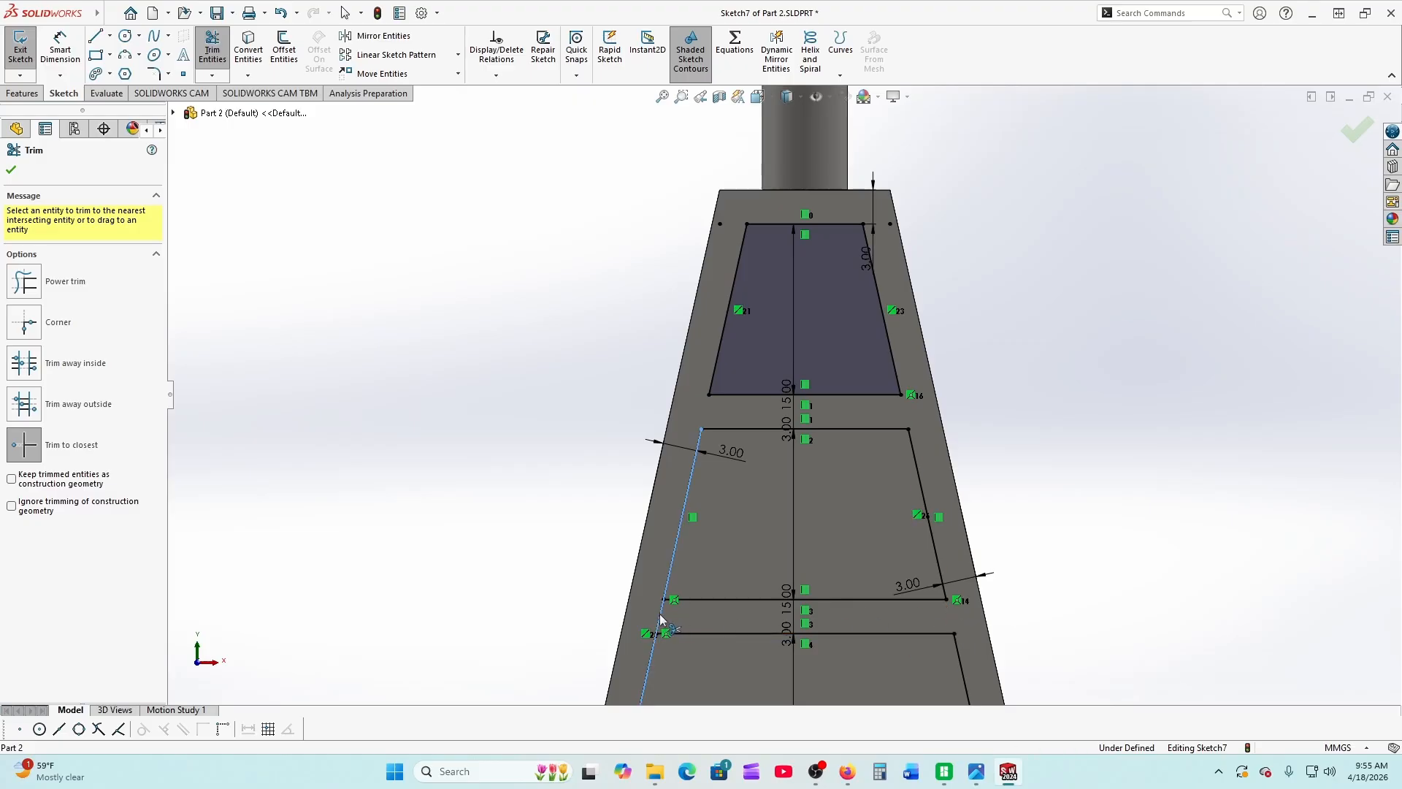
Trim the excess line ends at both lower corners of the third pocket and finish trimming
{"action": "scroll", "coordinate": [577, 552], "scroll_direction": "up", "scroll_amount": 3}
{"action": "scroll", "coordinate": [712, 599], "scroll_direction": "down", "scroll_amount": 7}
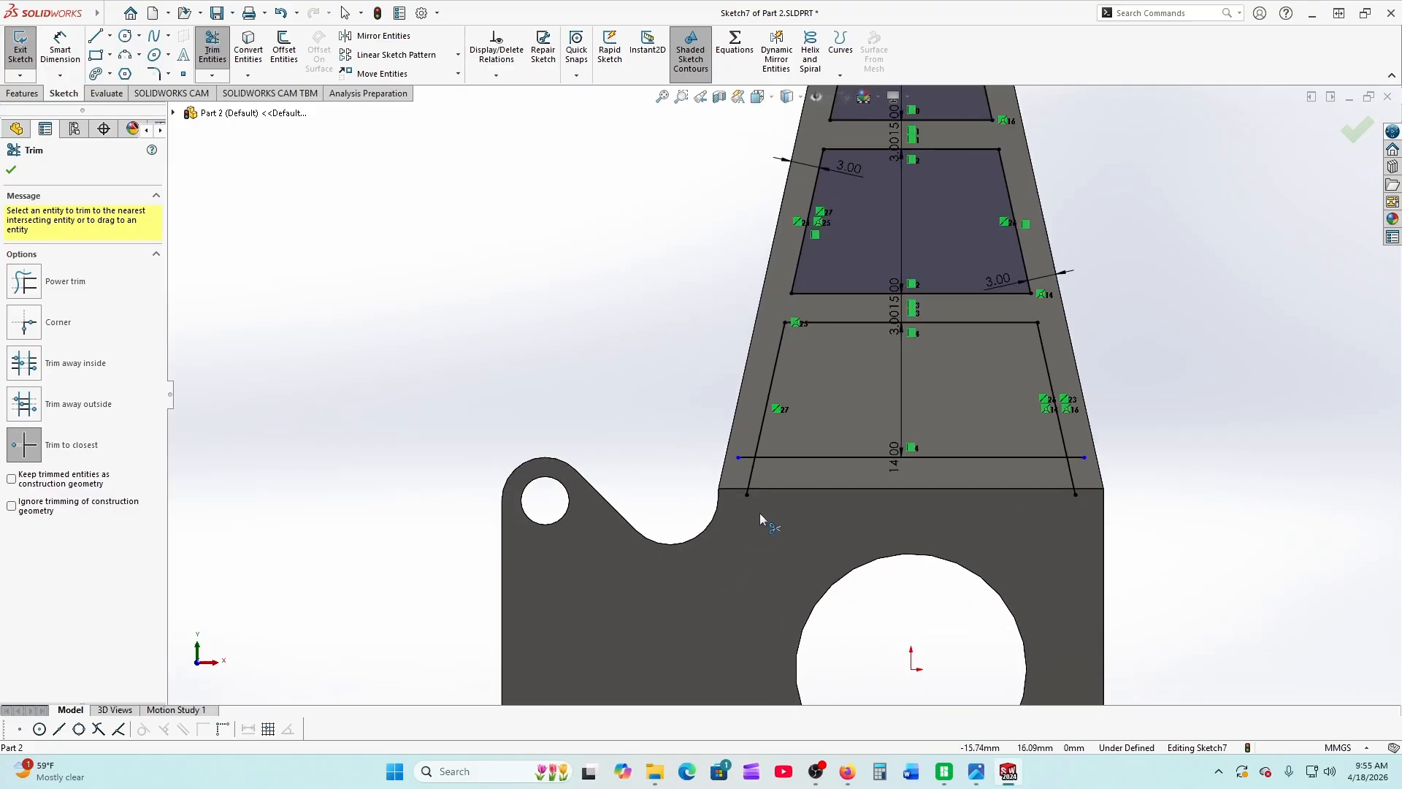
{"action": "left_click", "coordinate": [746, 457]}
{"action": "left_click", "coordinate": [741, 421]}
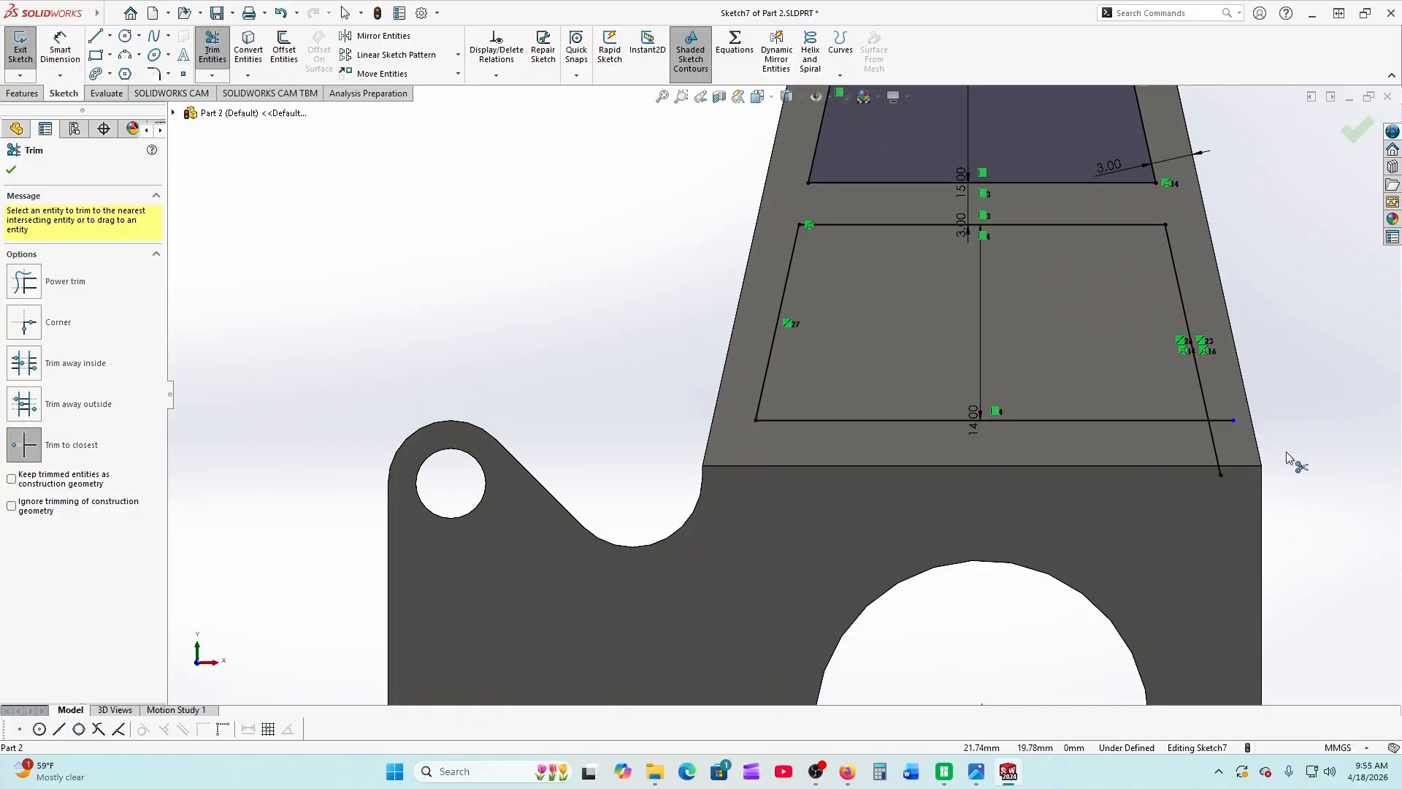
{"action": "left_click", "coordinate": [1216, 449]}
{"action": "left_click", "coordinate": [1224, 422]}
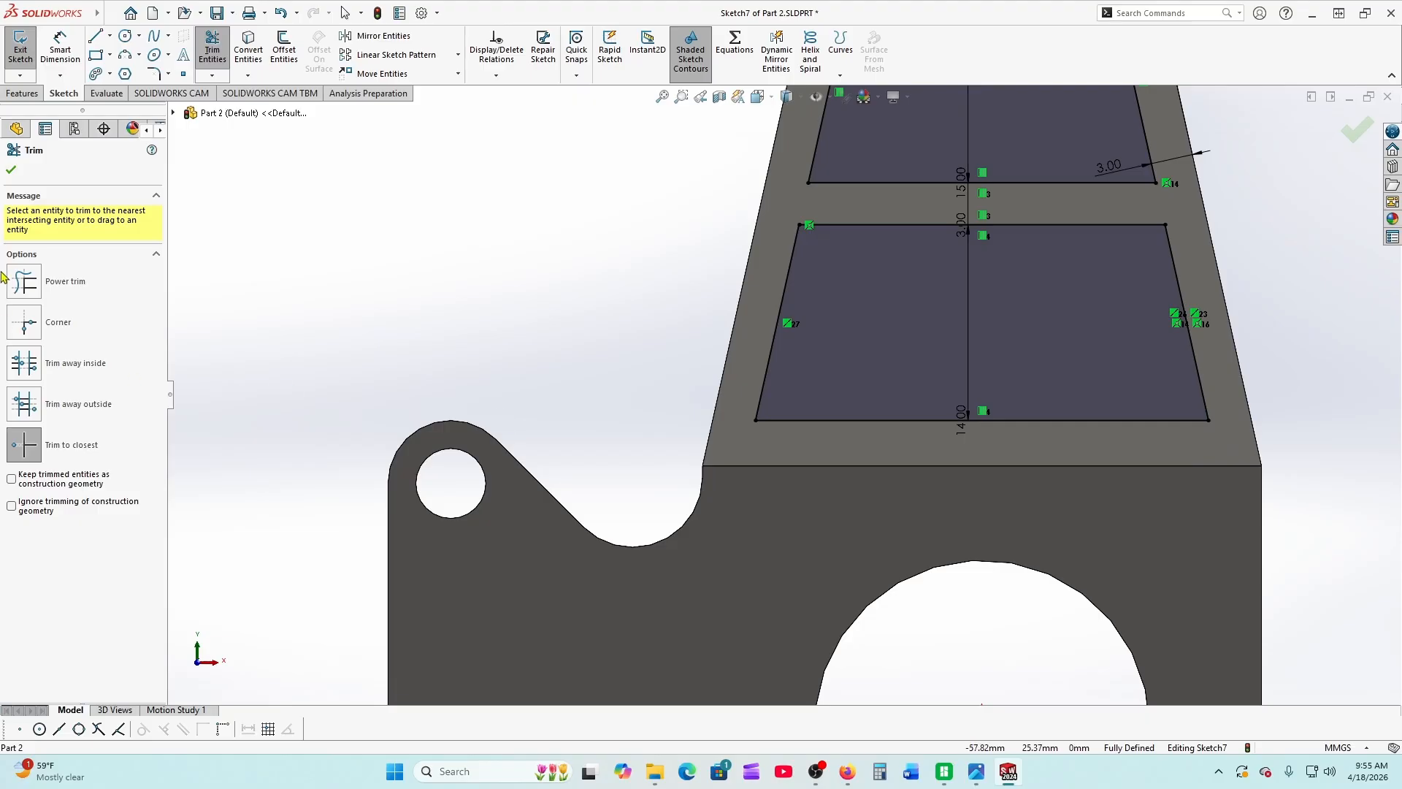
{"action": "left_click", "coordinate": [11, 170]}
Cut the three pocket profiles through all of the upper arm with Extruded Cut
{"action": "scroll", "coordinate": [573, 407], "scroll_direction": "up", "scroll_amount": 4}
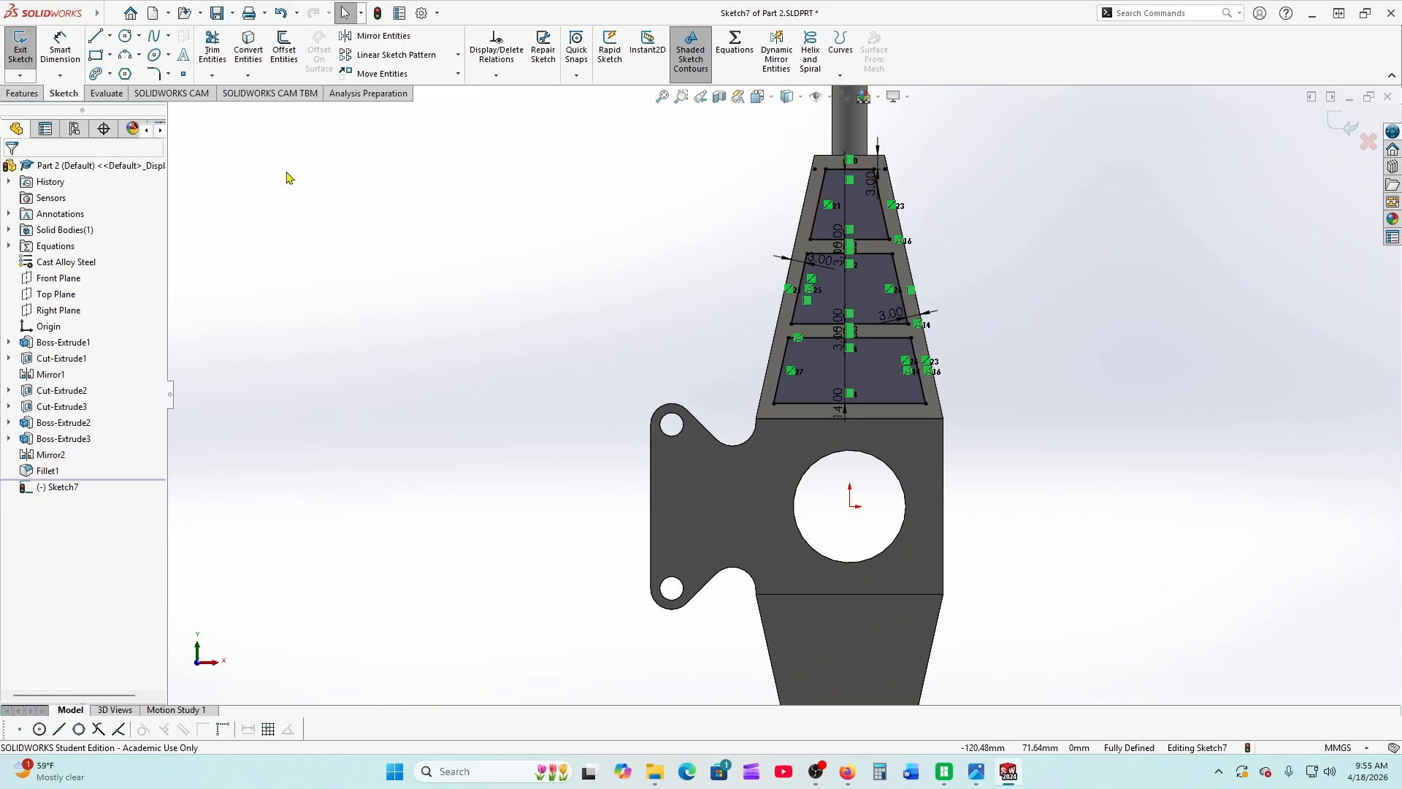
{"action": "left_click", "coordinate": [20, 93]}
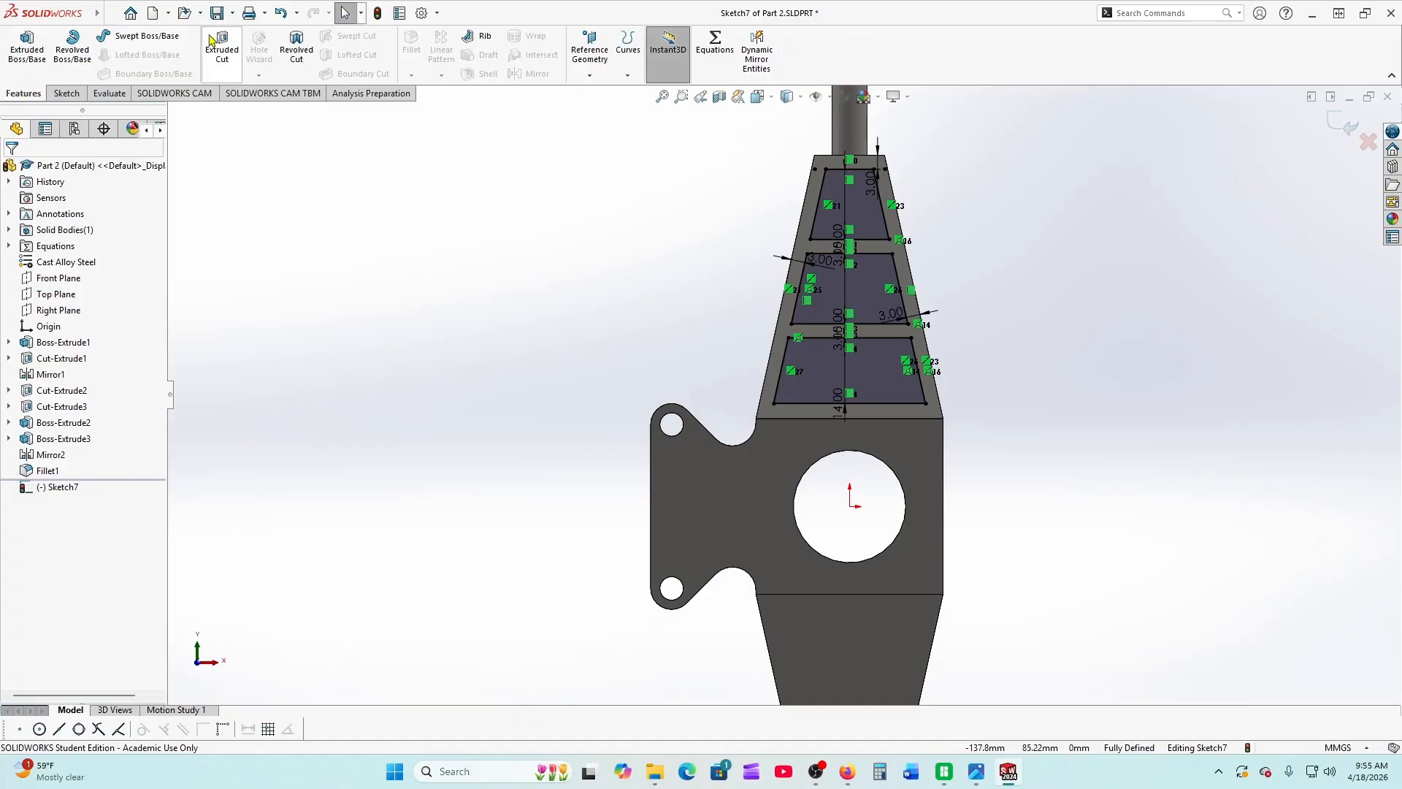
{"action": "left_click", "coordinate": [221, 51]}
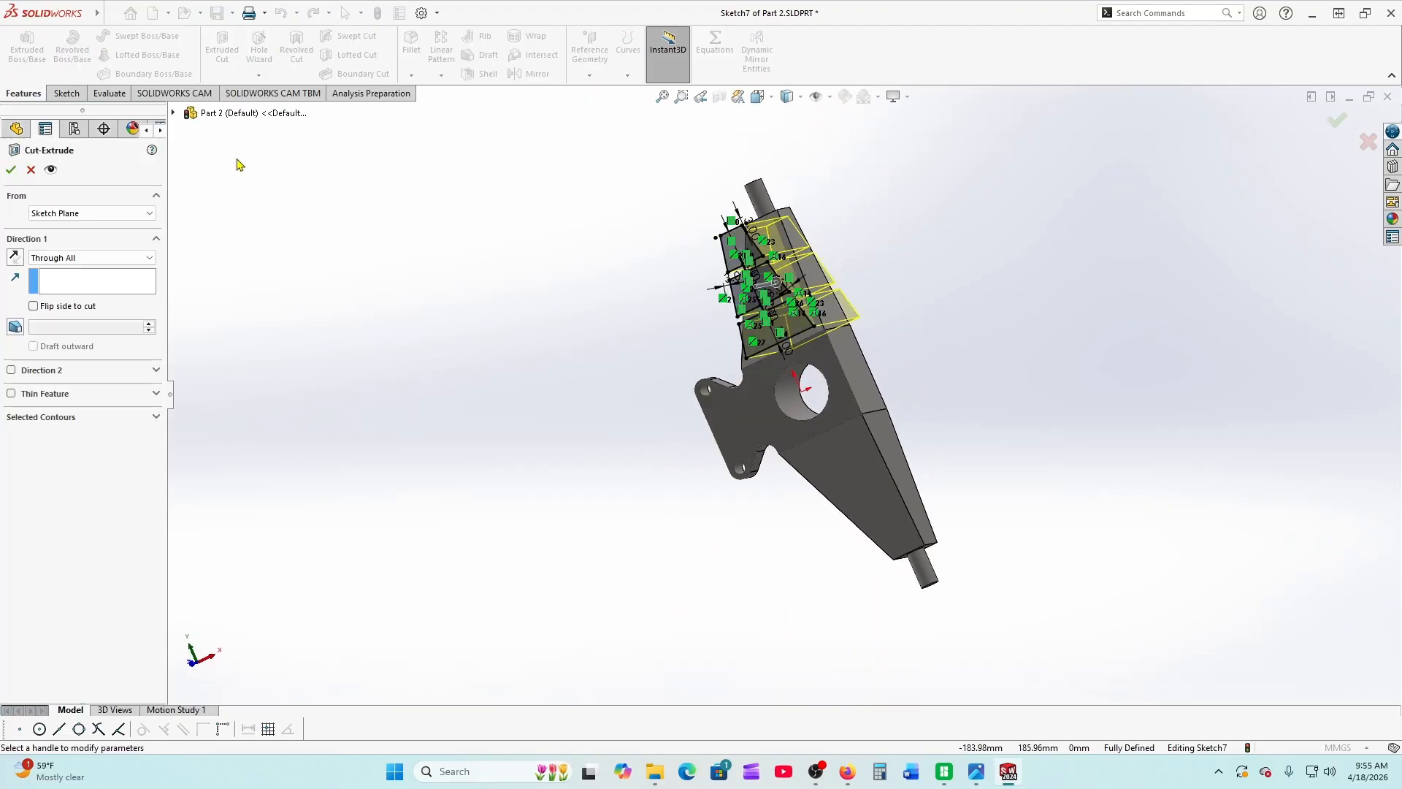
{"action": "left_click", "coordinate": [11, 169]}
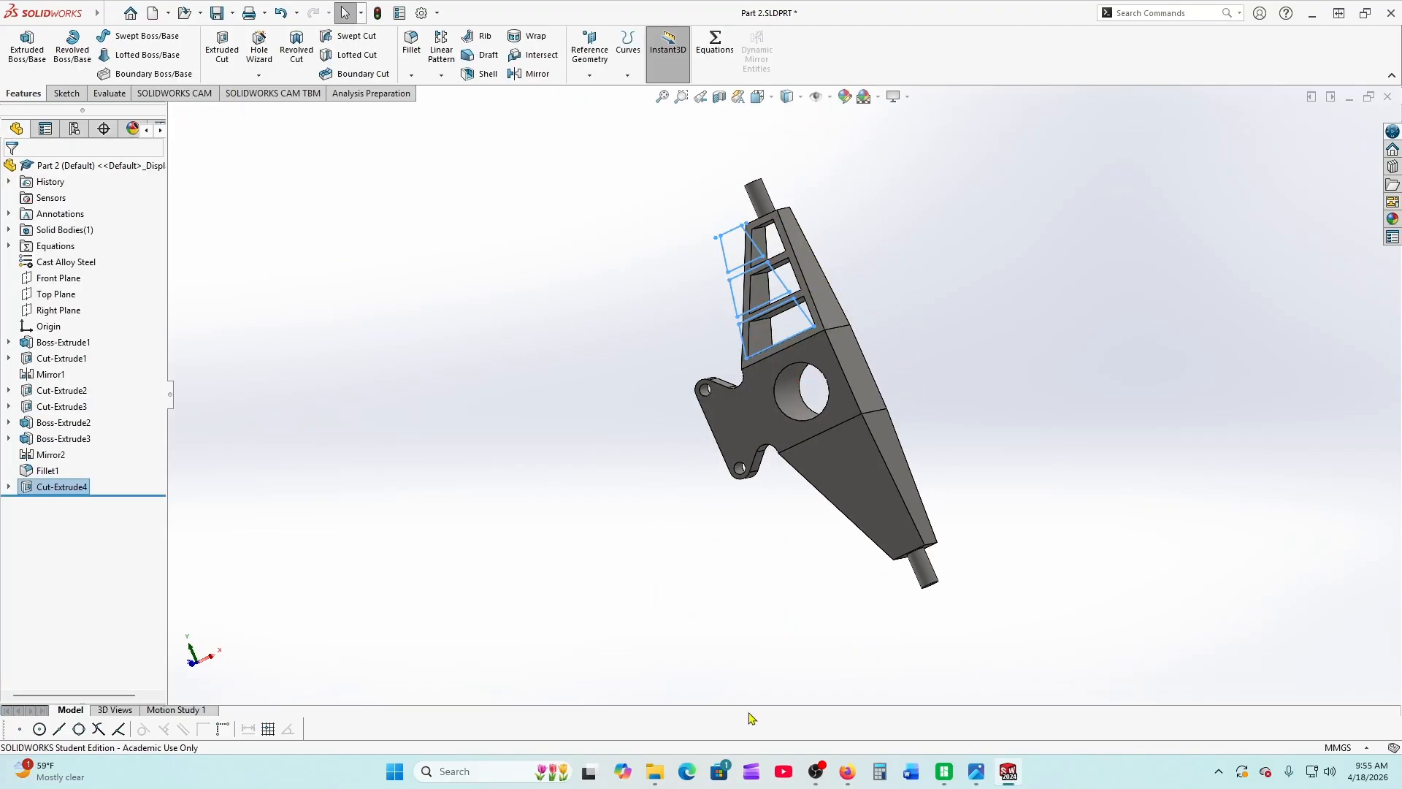
Check the pocket corner radius in the PDF drawing, then start a 3 mm fillet on the left corner edges of the top and middle pockets
{"action": "left_click", "coordinate": [848, 772]}
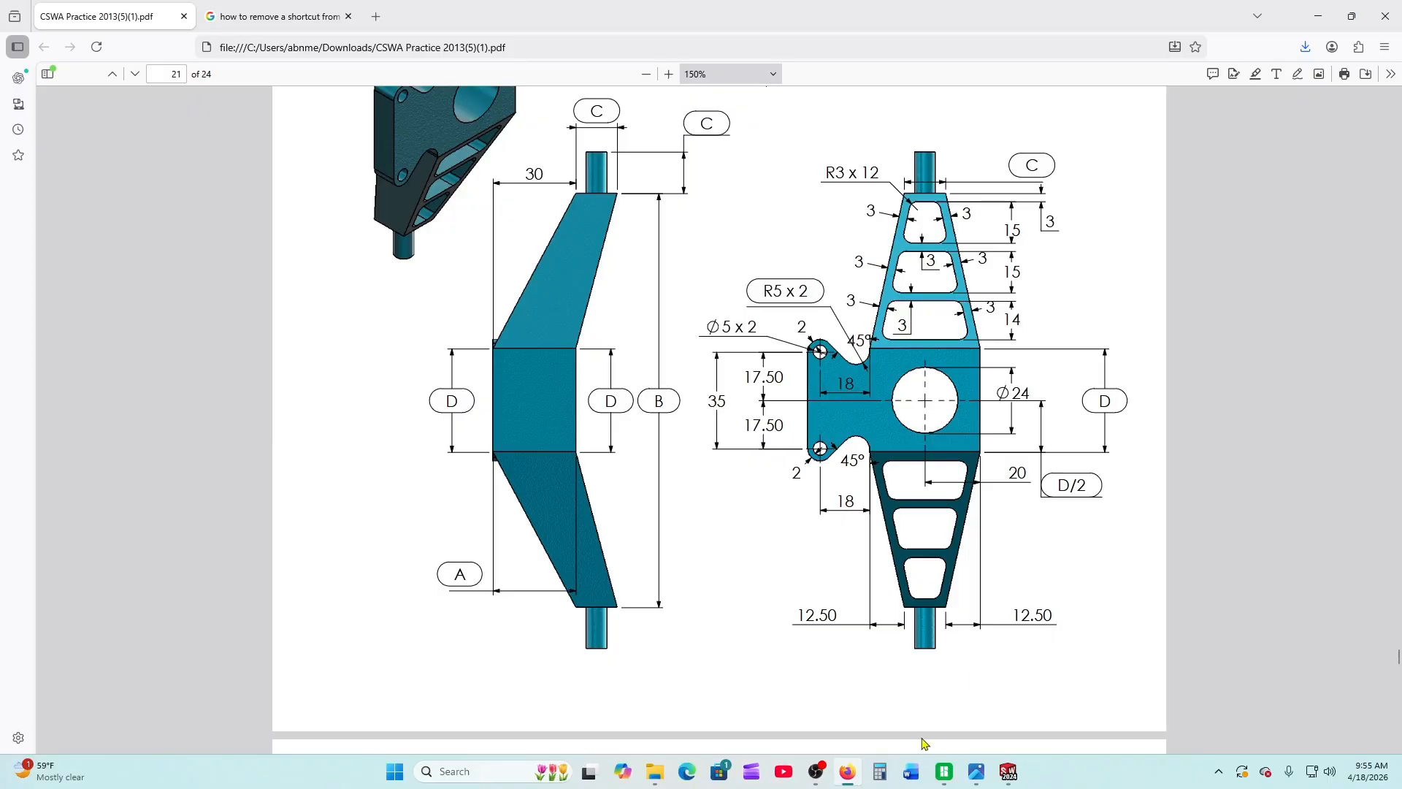
{"action": "left_click", "coordinate": [1011, 775]}
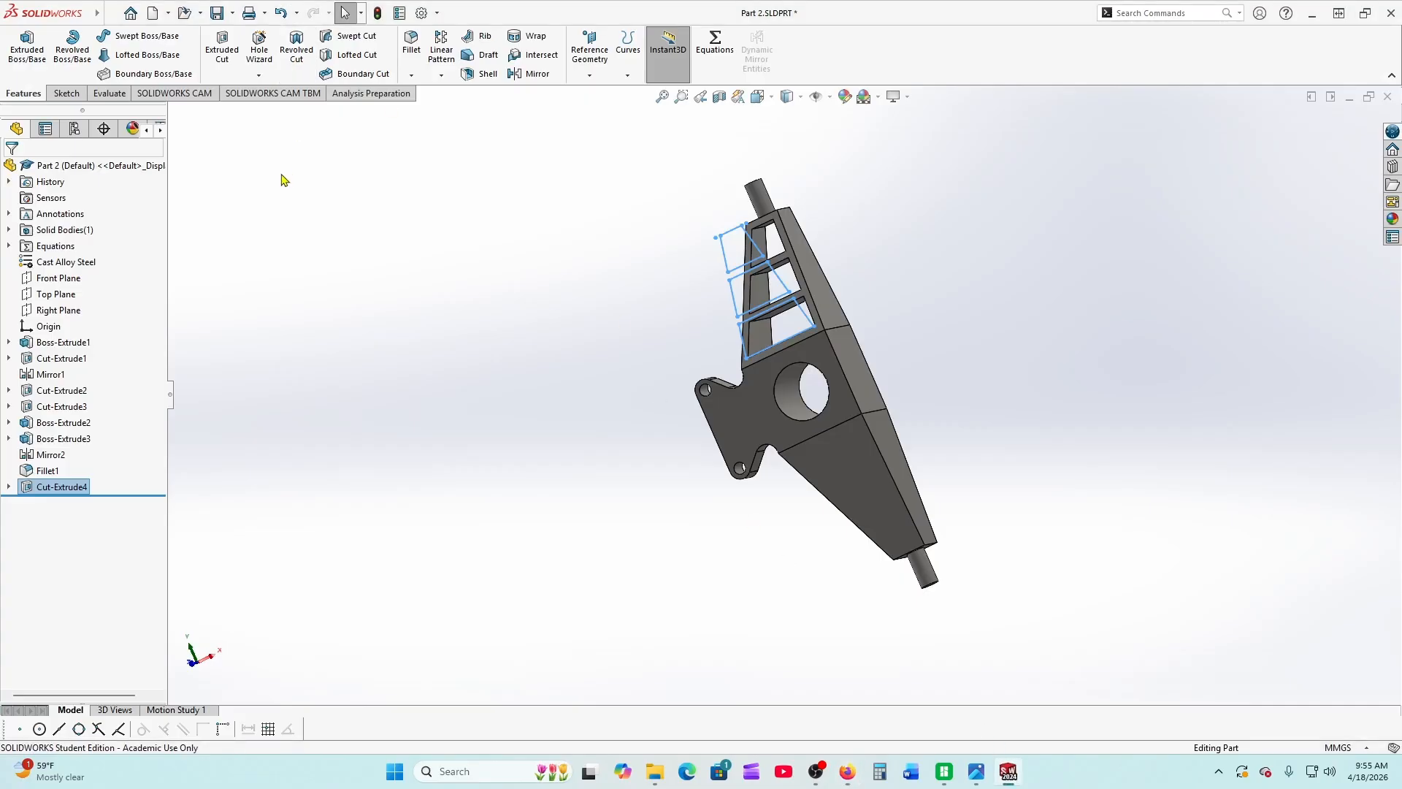
{"action": "left_click", "coordinate": [411, 44]}
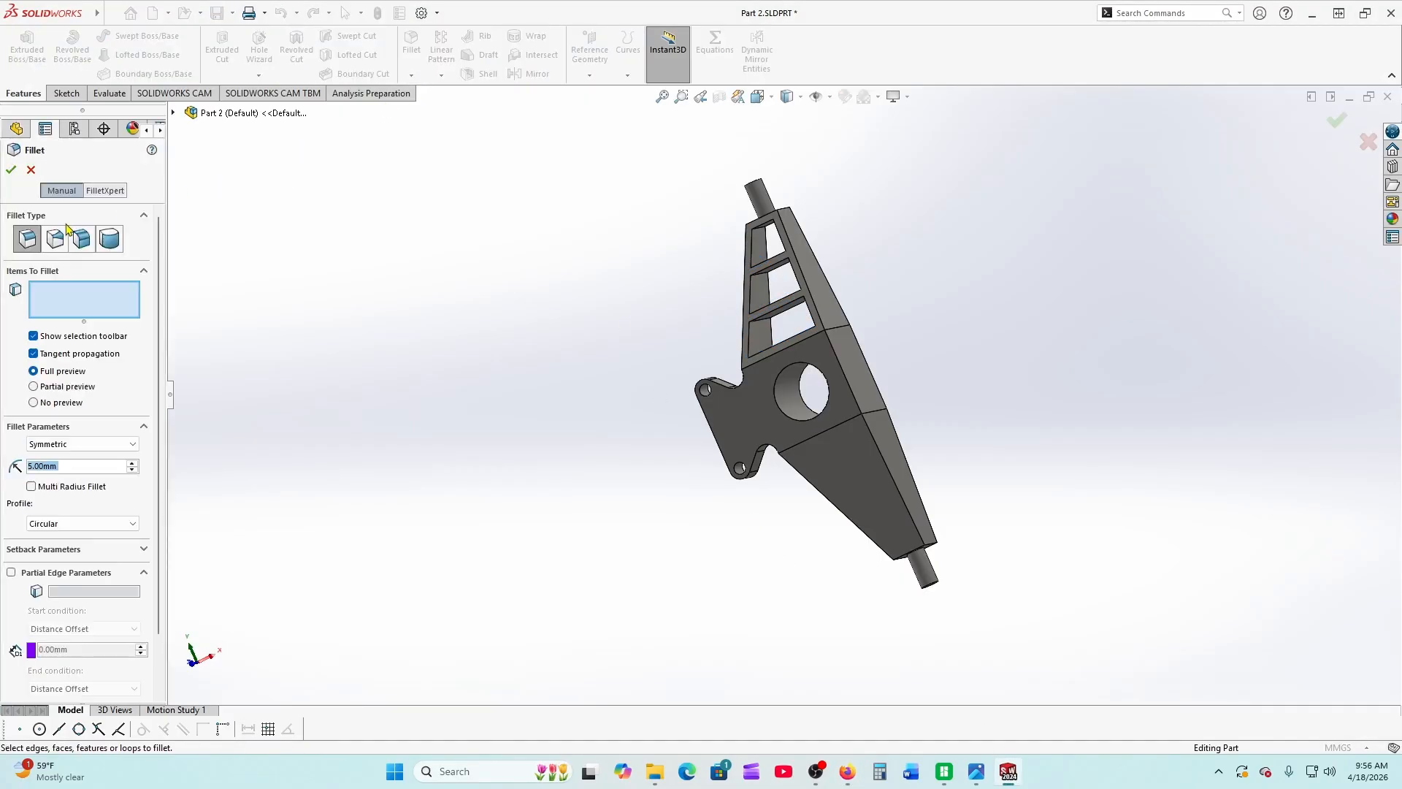
{"action": "type", "text": "3"}
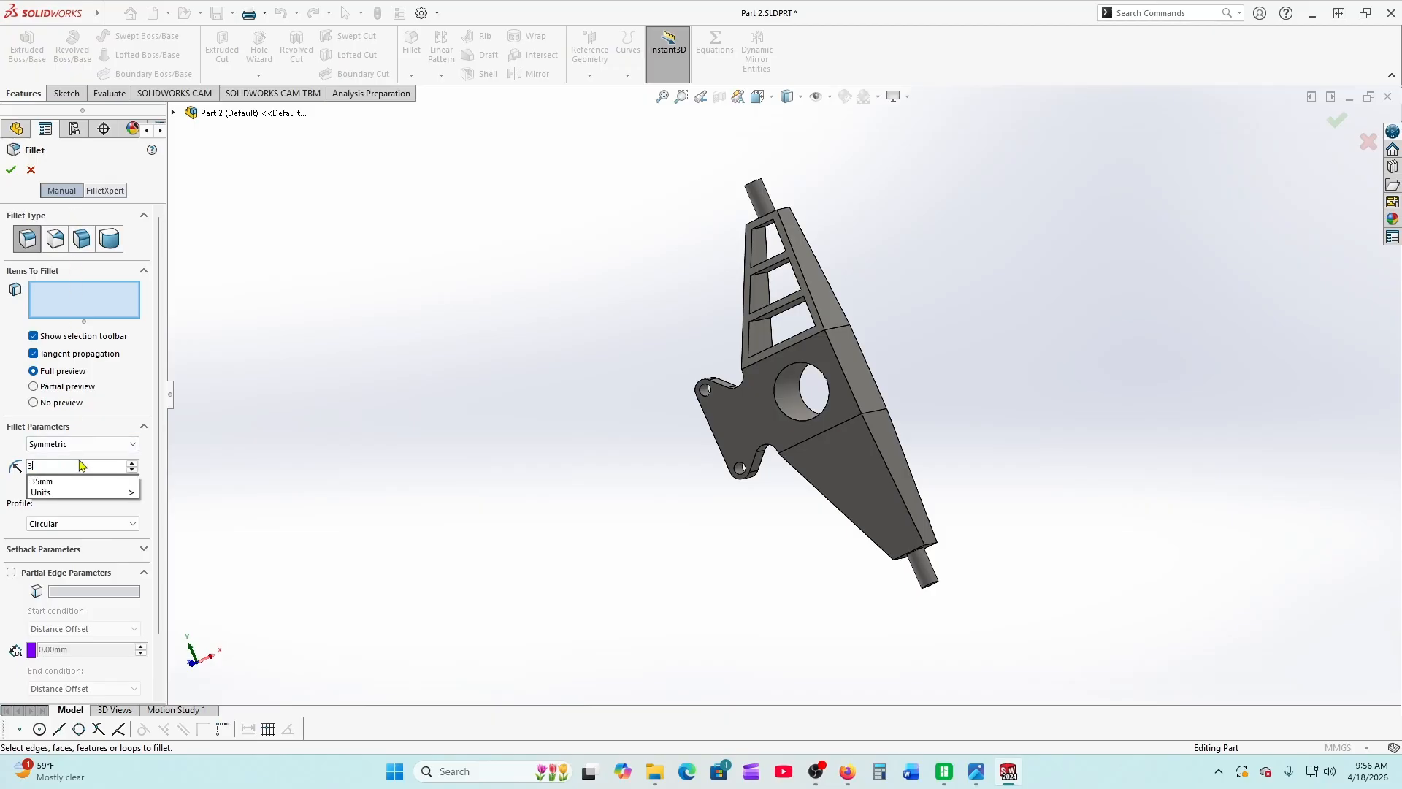
{"action": "key", "text": "Return"}
{"action": "scroll", "coordinate": [818, 234], "scroll_direction": "down", "scroll_amount": 6}
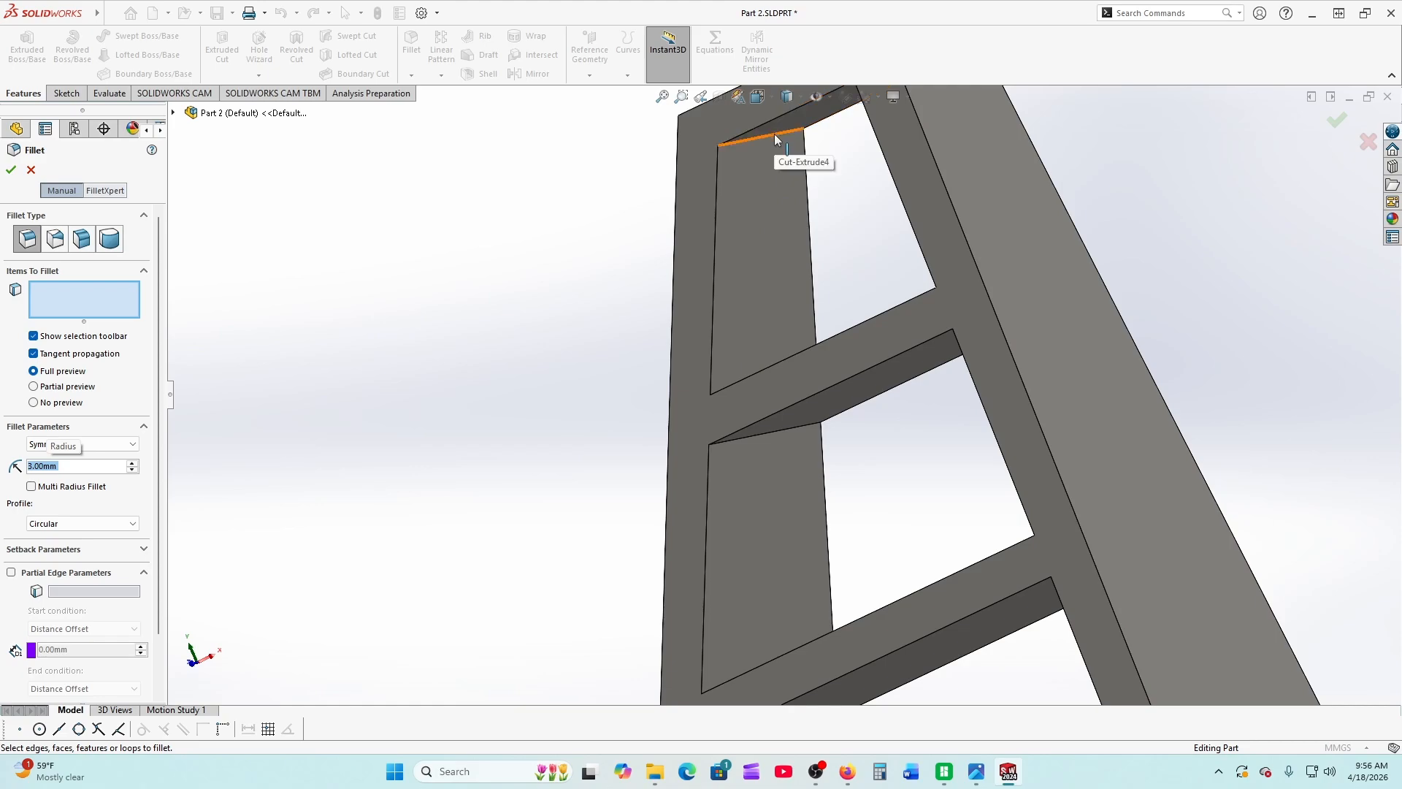
{"action": "left_click", "coordinate": [775, 134]}
{"action": "left_click", "coordinate": [743, 389]}
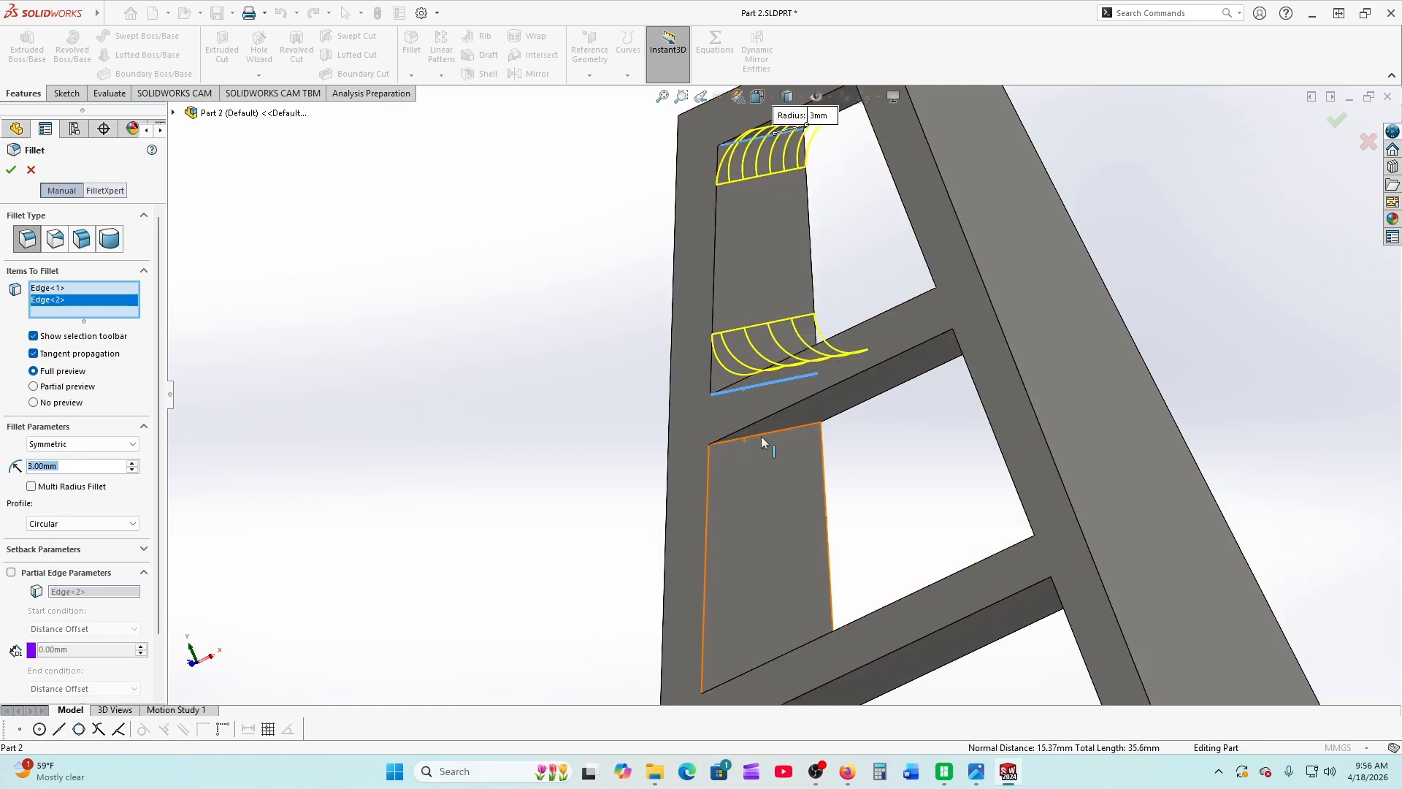
{"action": "left_click", "coordinate": [761, 439]}
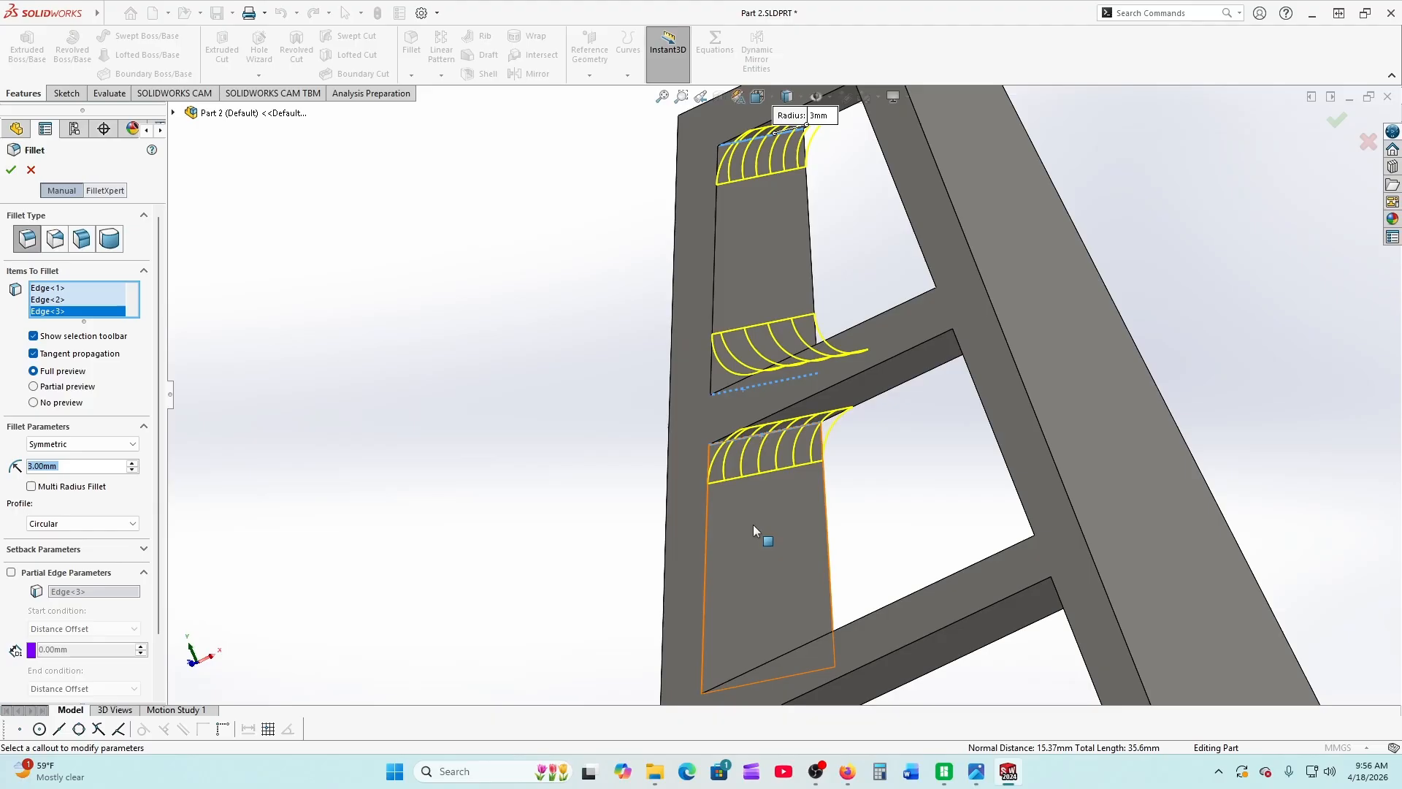
{"action": "left_click", "coordinate": [759, 681]}
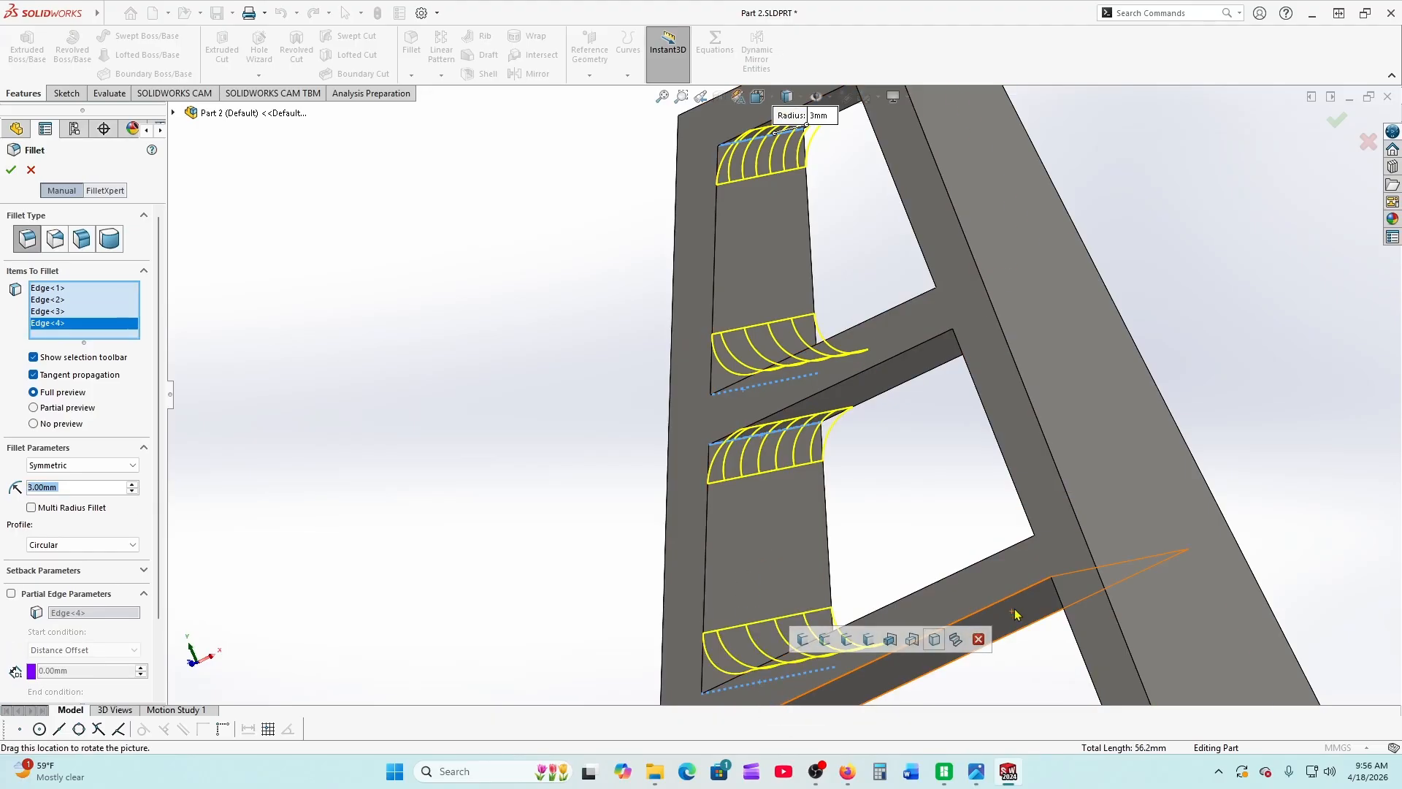
Add the right corner edges of the middle and top pockets to the 3 mm fillet
{"action": "left_click", "coordinate": [1049, 533]}
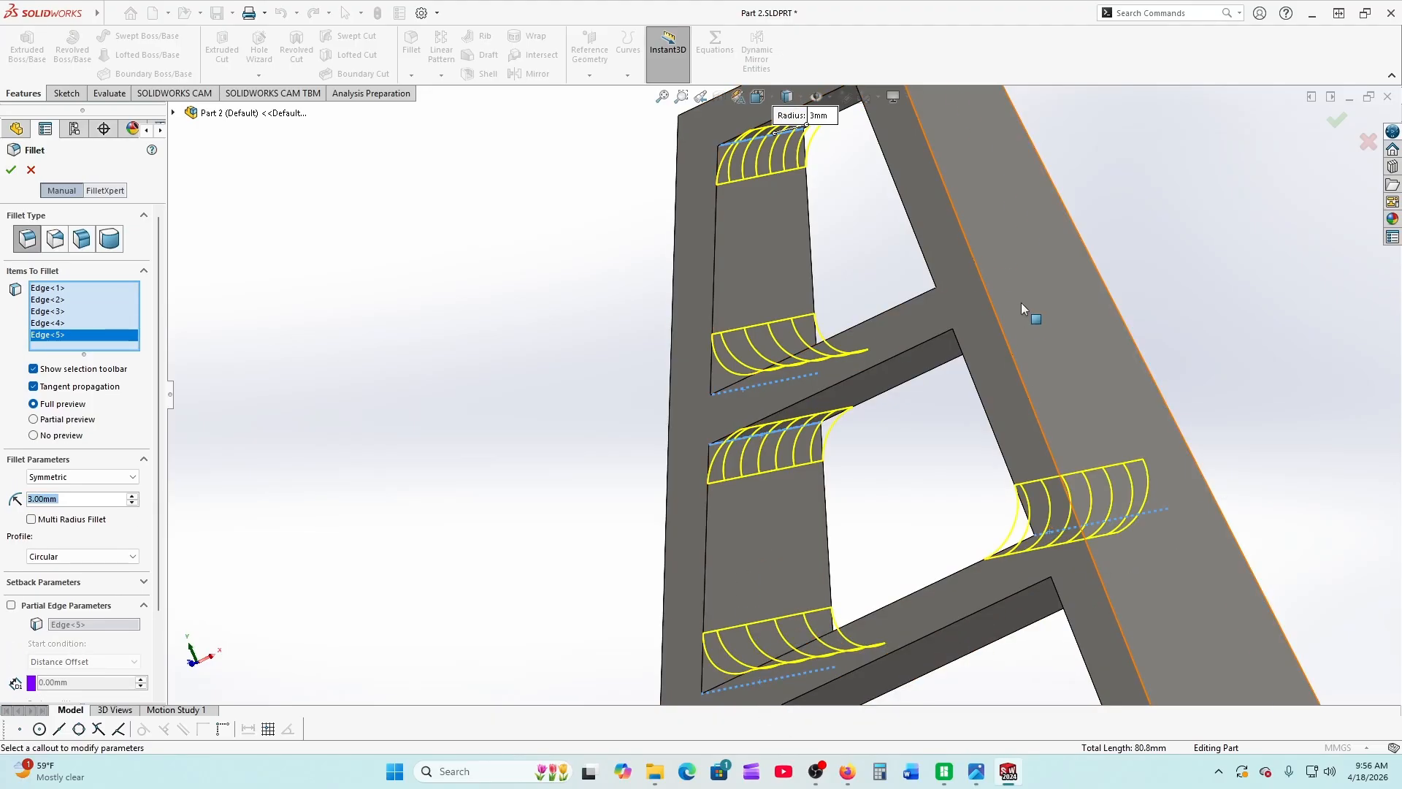
{"action": "left_click", "coordinate": [972, 329]}
{"action": "middle_click_drag", "start_coordinate": [971, 329], "coordinate": [893, 316]}
{"action": "scroll", "coordinate": [892, 318], "scroll_direction": "down", "scroll_amount": 2}
{"action": "left_click", "coordinate": [892, 330]}
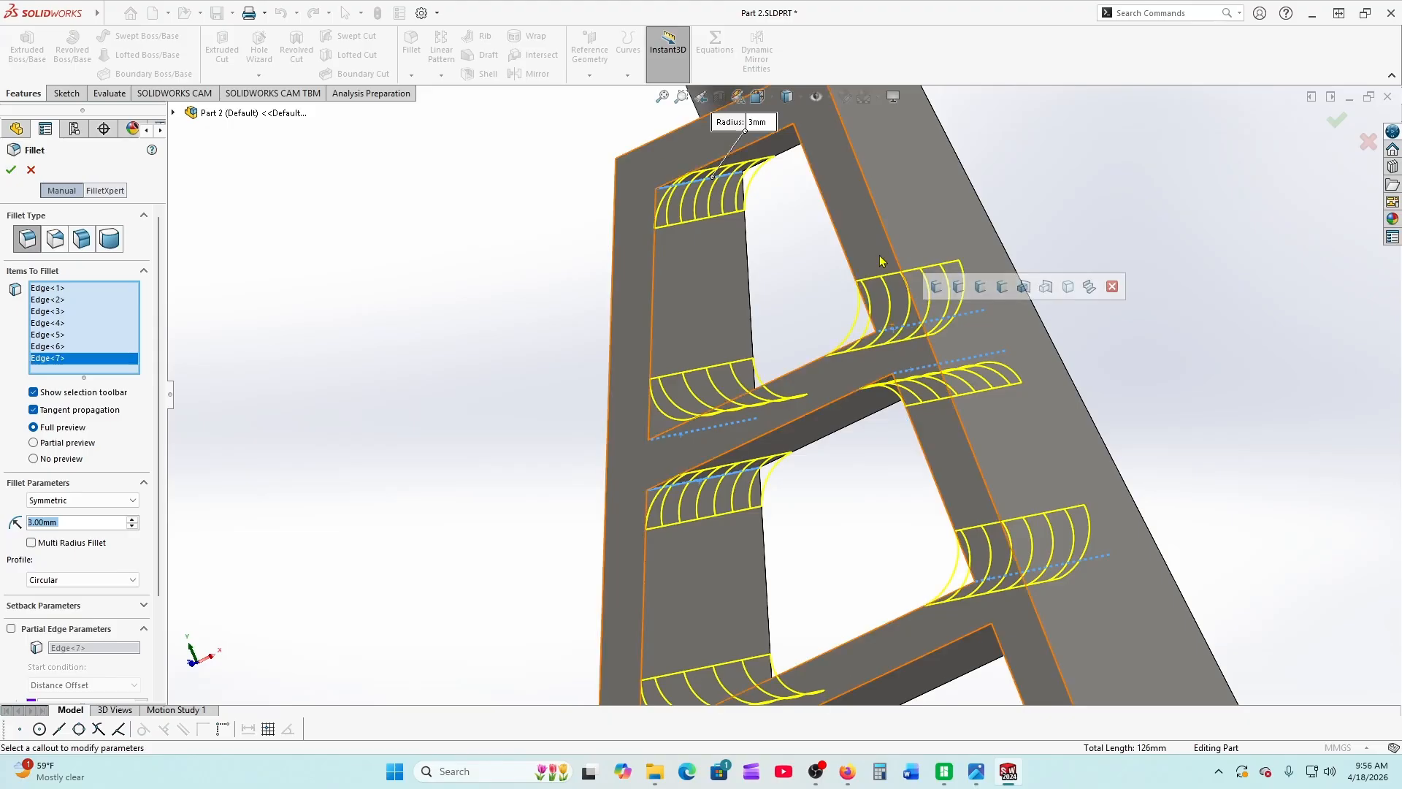
{"action": "left_click", "coordinate": [809, 121]}
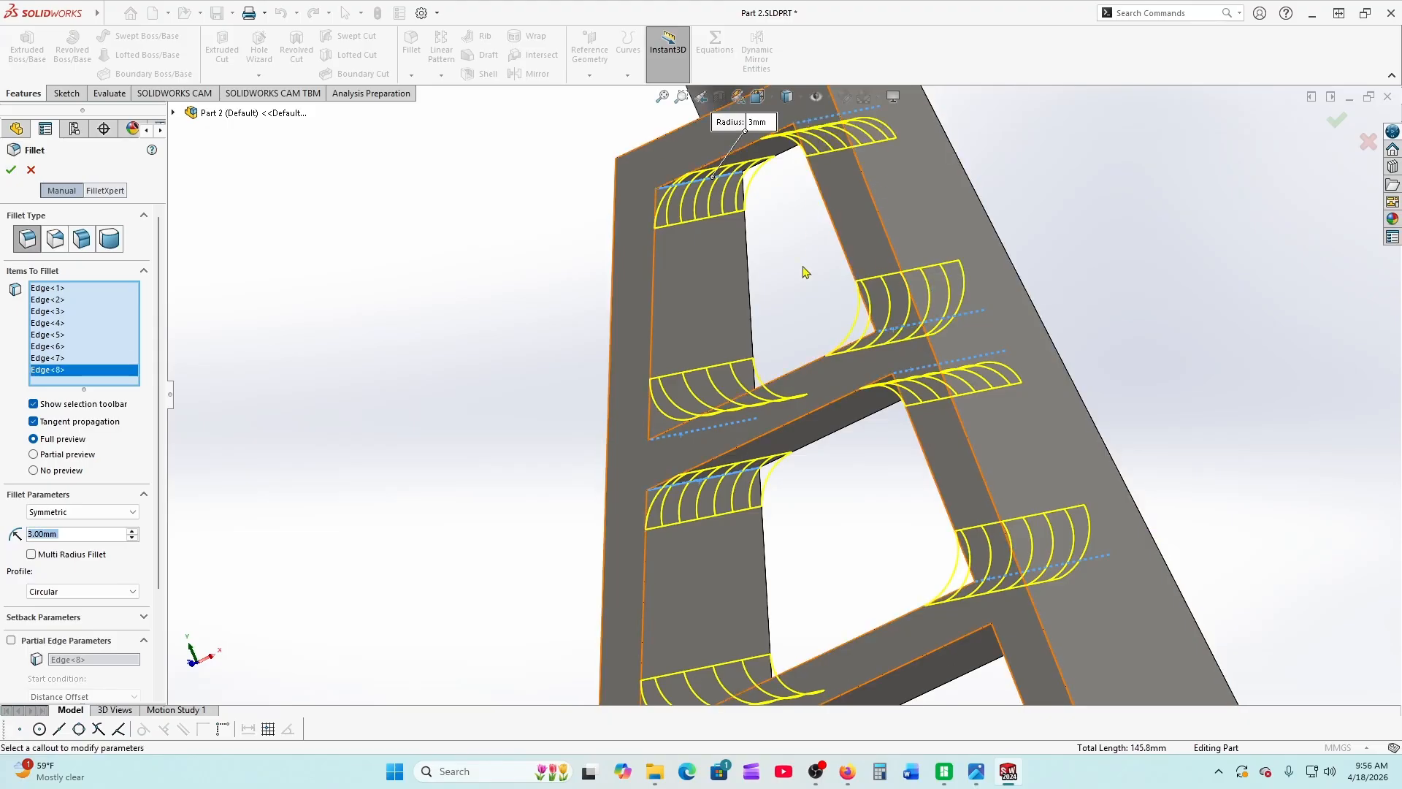
Add the third pocket's four corner edges to the selection and apply the 3 mm fillet
{"action": "scroll", "coordinate": [796, 310], "scroll_direction": "up", "scroll_amount": 3}
{"action": "scroll", "coordinate": [886, 519], "scroll_direction": "down", "scroll_amount": 3}
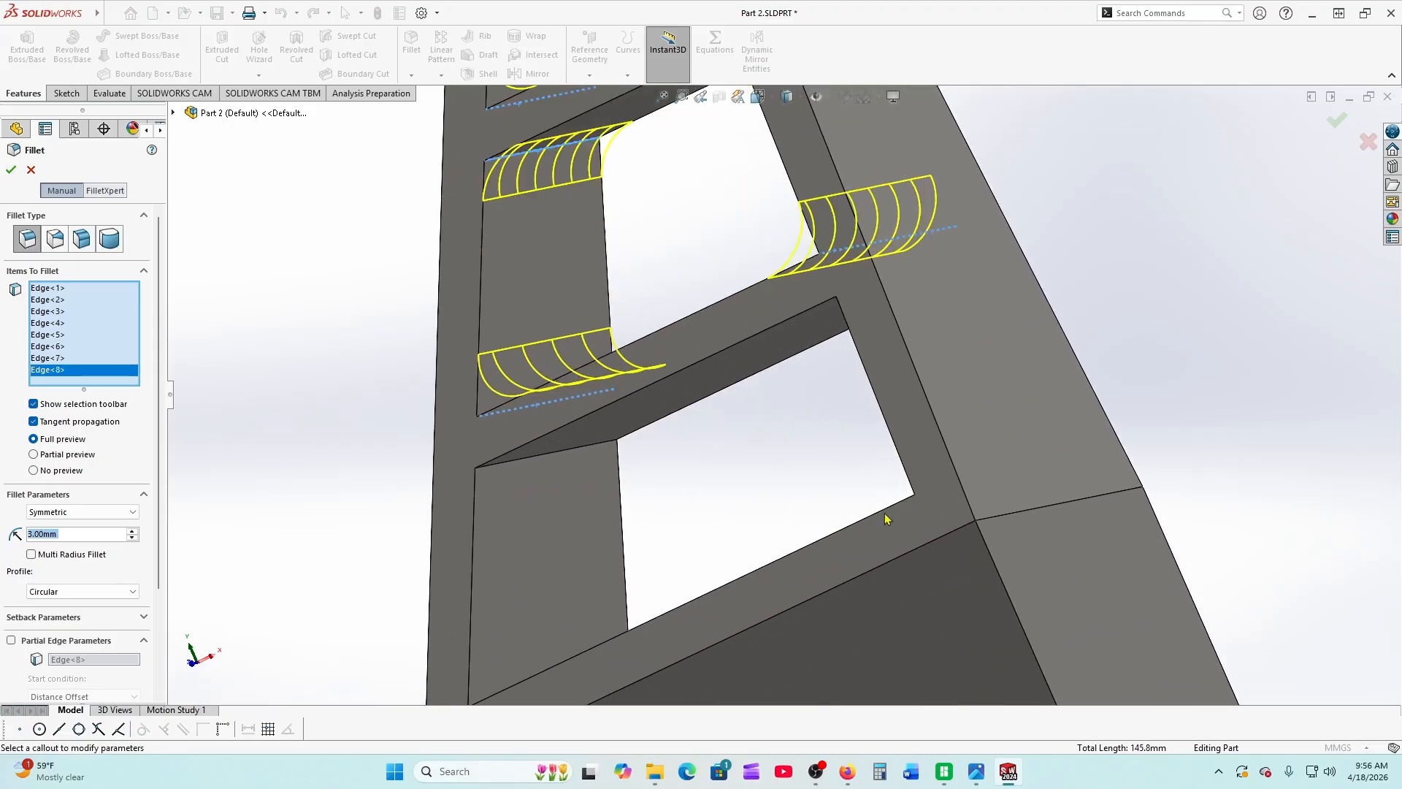
{"action": "left_click", "coordinate": [858, 293]}
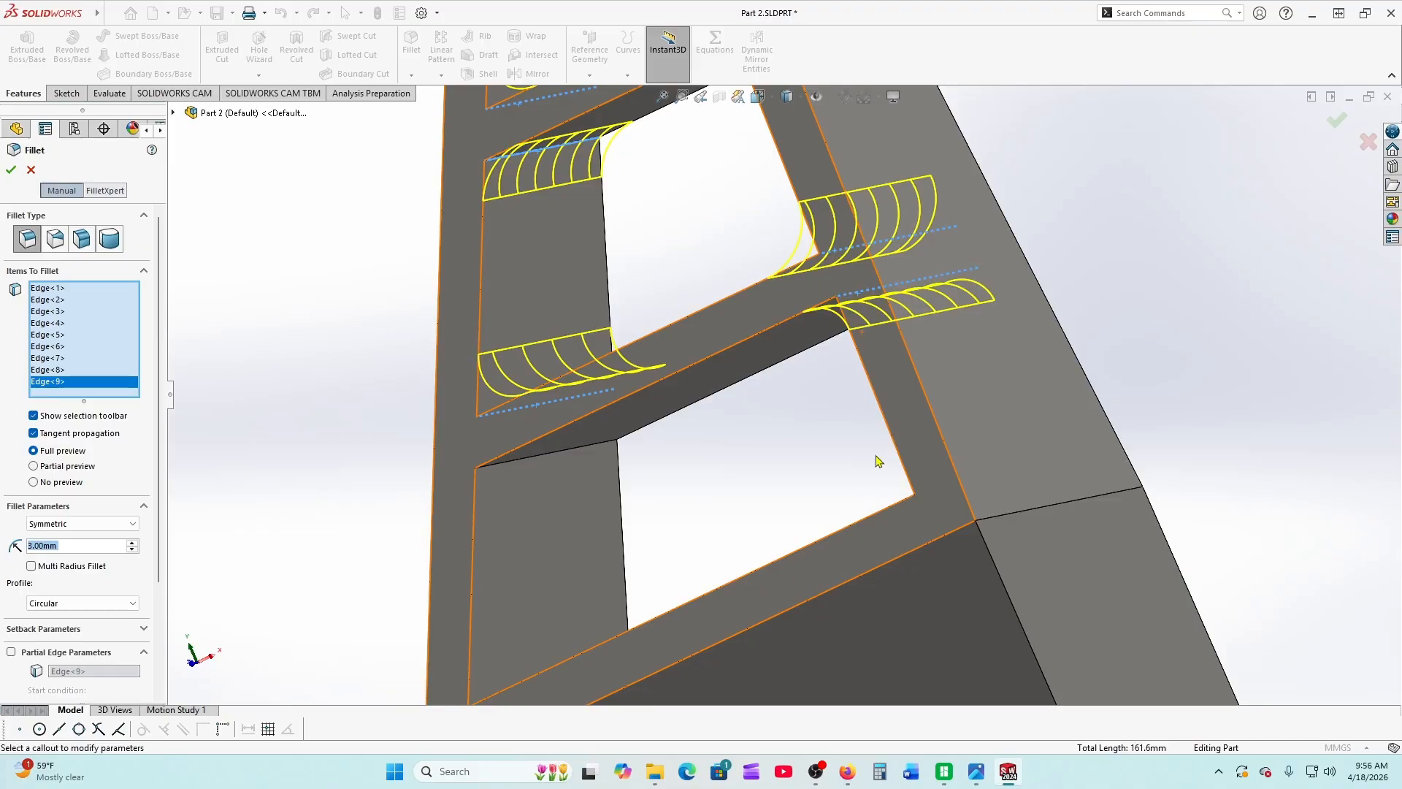
{"action": "left_click", "coordinate": [932, 492]}
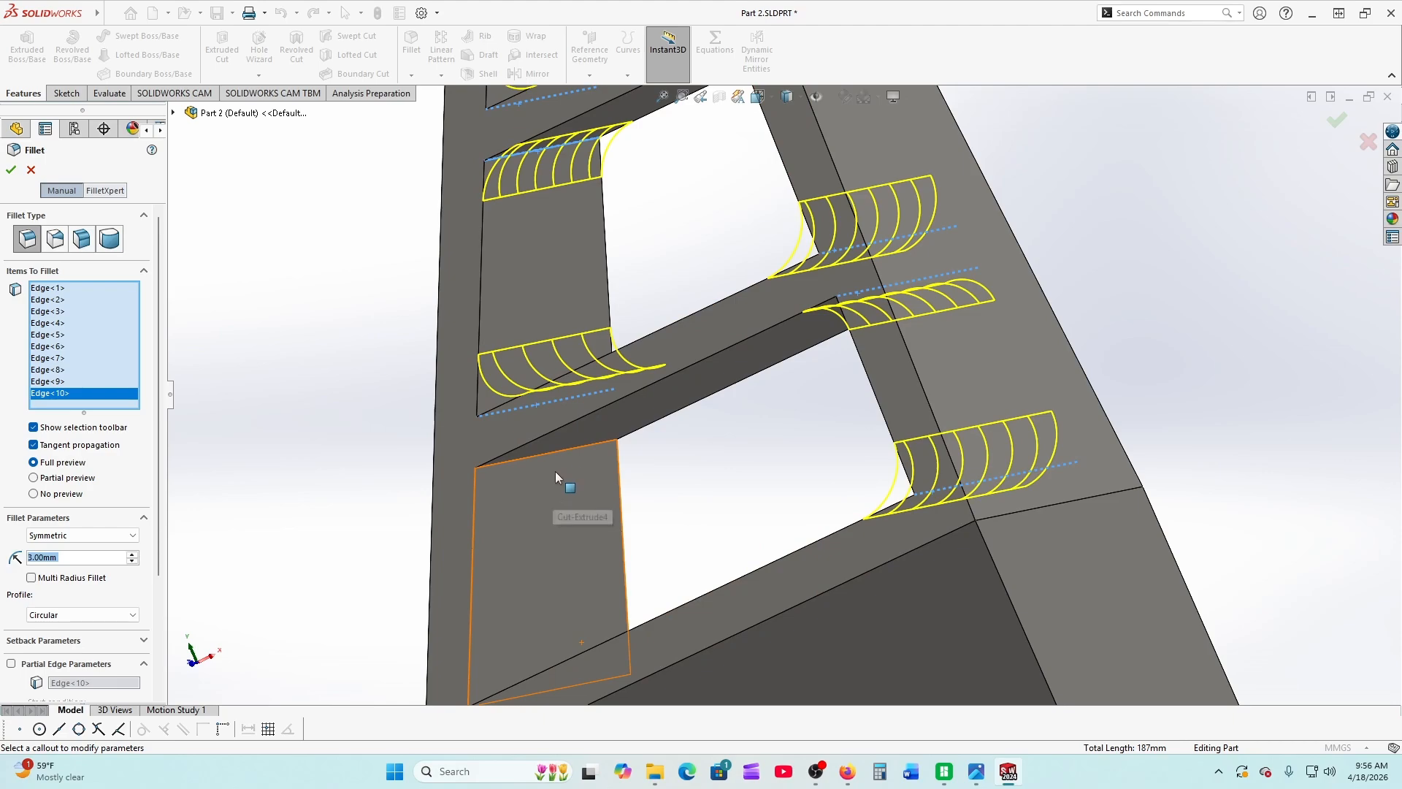
{"action": "left_click", "coordinate": [559, 450]}
{"action": "scroll", "coordinate": [599, 523], "scroll_direction": "up", "scroll_amount": 3}
{"action": "scroll", "coordinate": [609, 582], "scroll_direction": "down", "scroll_amount": 4}
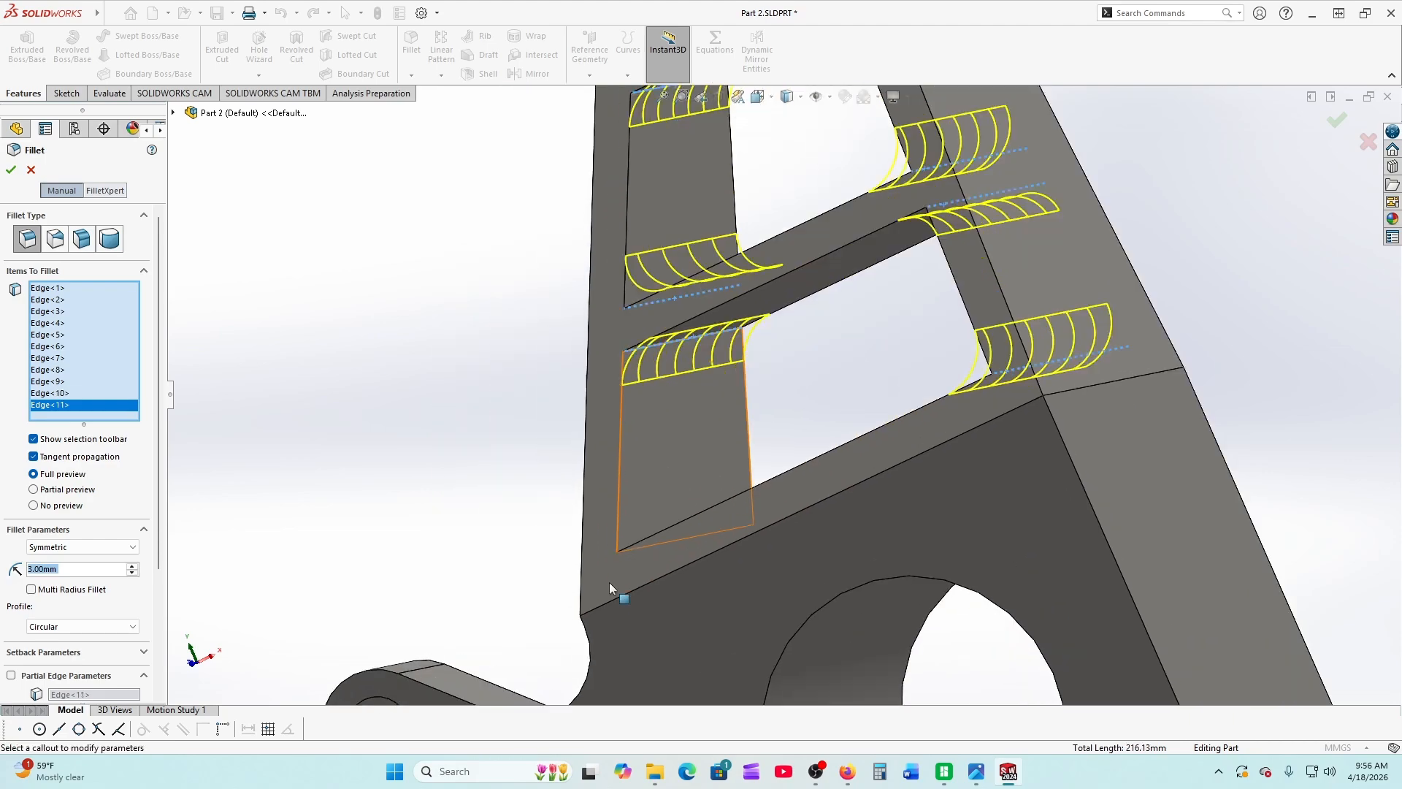
{"action": "scroll", "coordinate": [609, 581], "scroll_direction": "down", "scroll_amount": 2}
{"action": "left_click", "coordinate": [677, 529]}
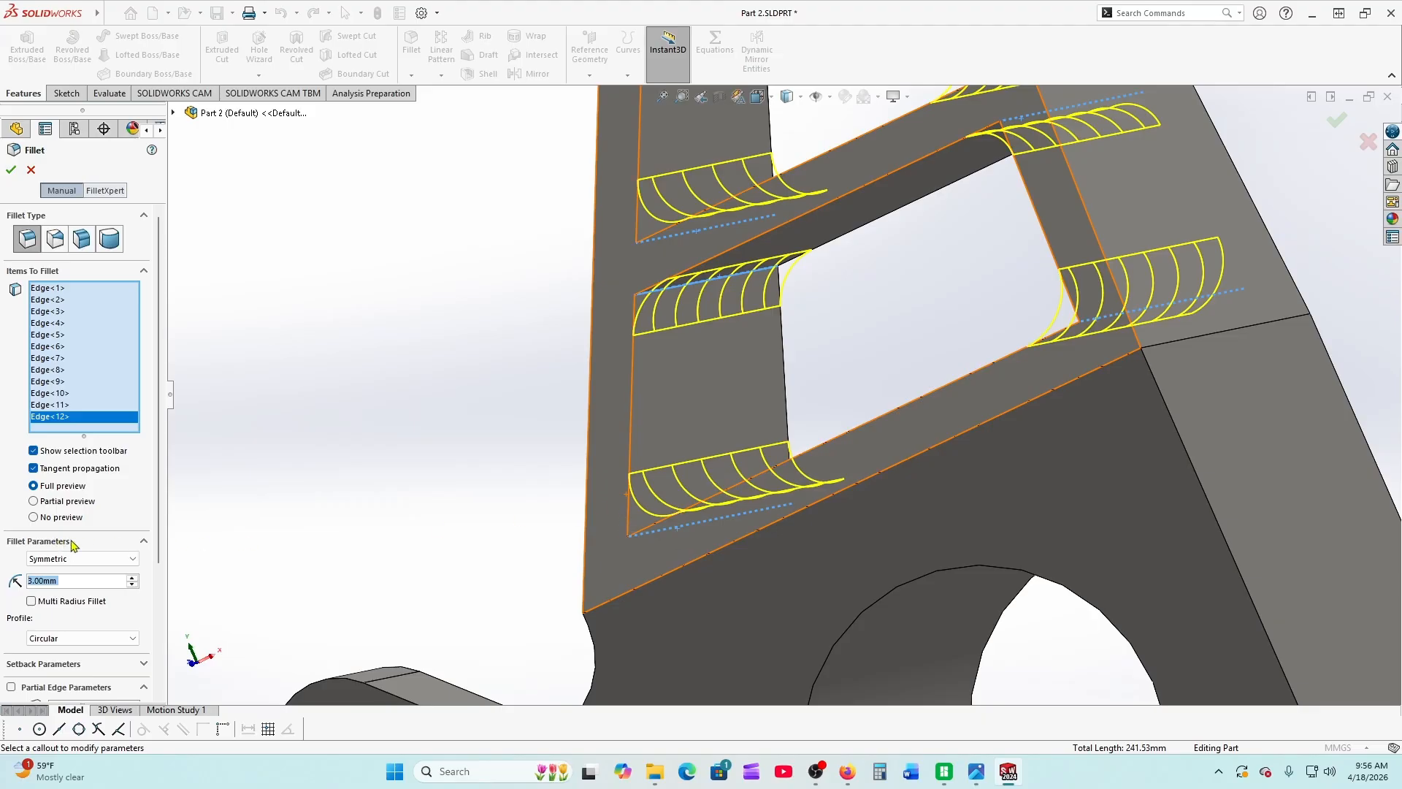
{"action": "left_click", "coordinate": [11, 170]}
Mirror the three-pocket cut and its 3 mm fillets about the Top Plane onto the lower arm
{"action": "scroll", "coordinate": [612, 592], "scroll_direction": "up", "scroll_amount": 5}
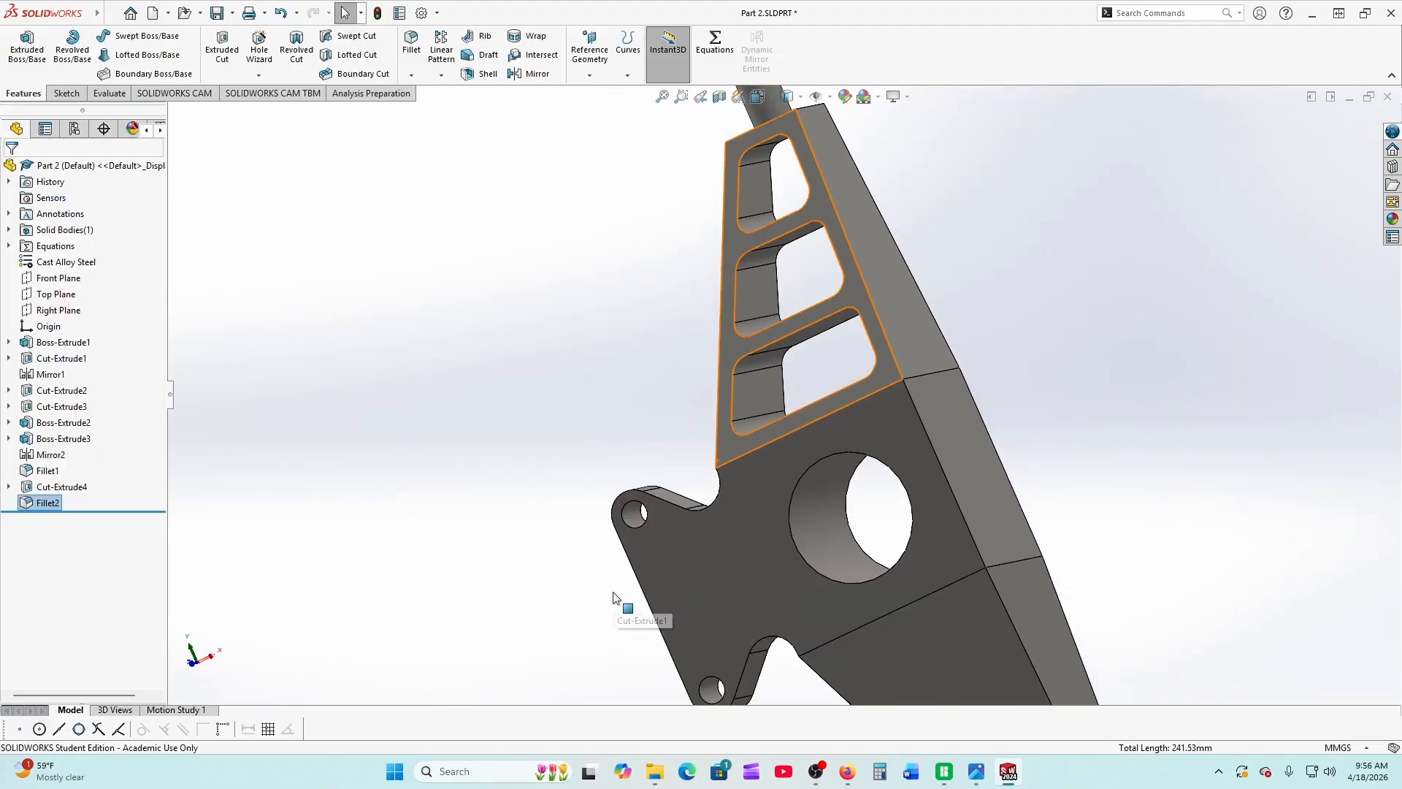
{"action": "middle_click_drag", "start_coordinate": [524, 590], "coordinate": [563, 566]}
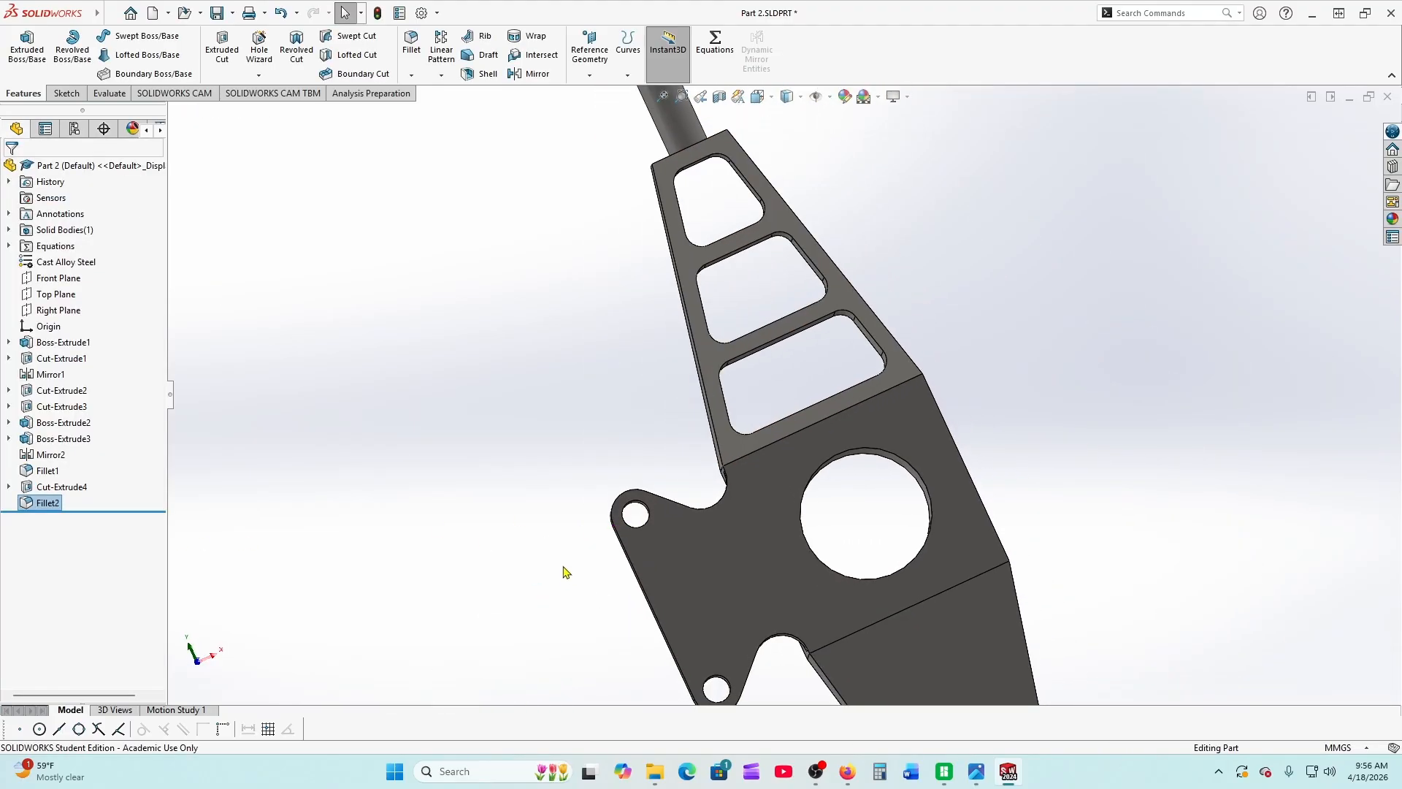
{"action": "left_click", "coordinate": [518, 75]}
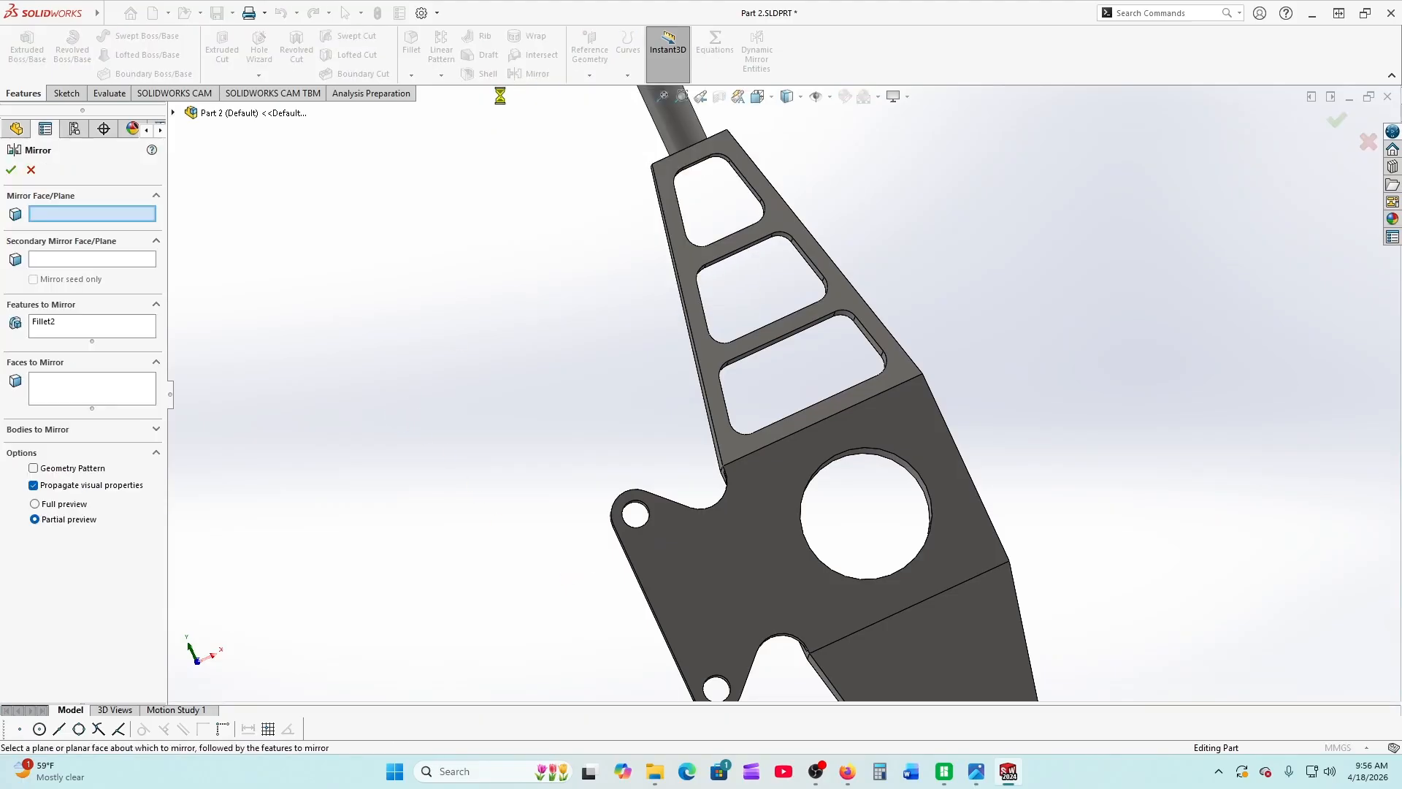
{"action": "left_click", "coordinate": [174, 113]}
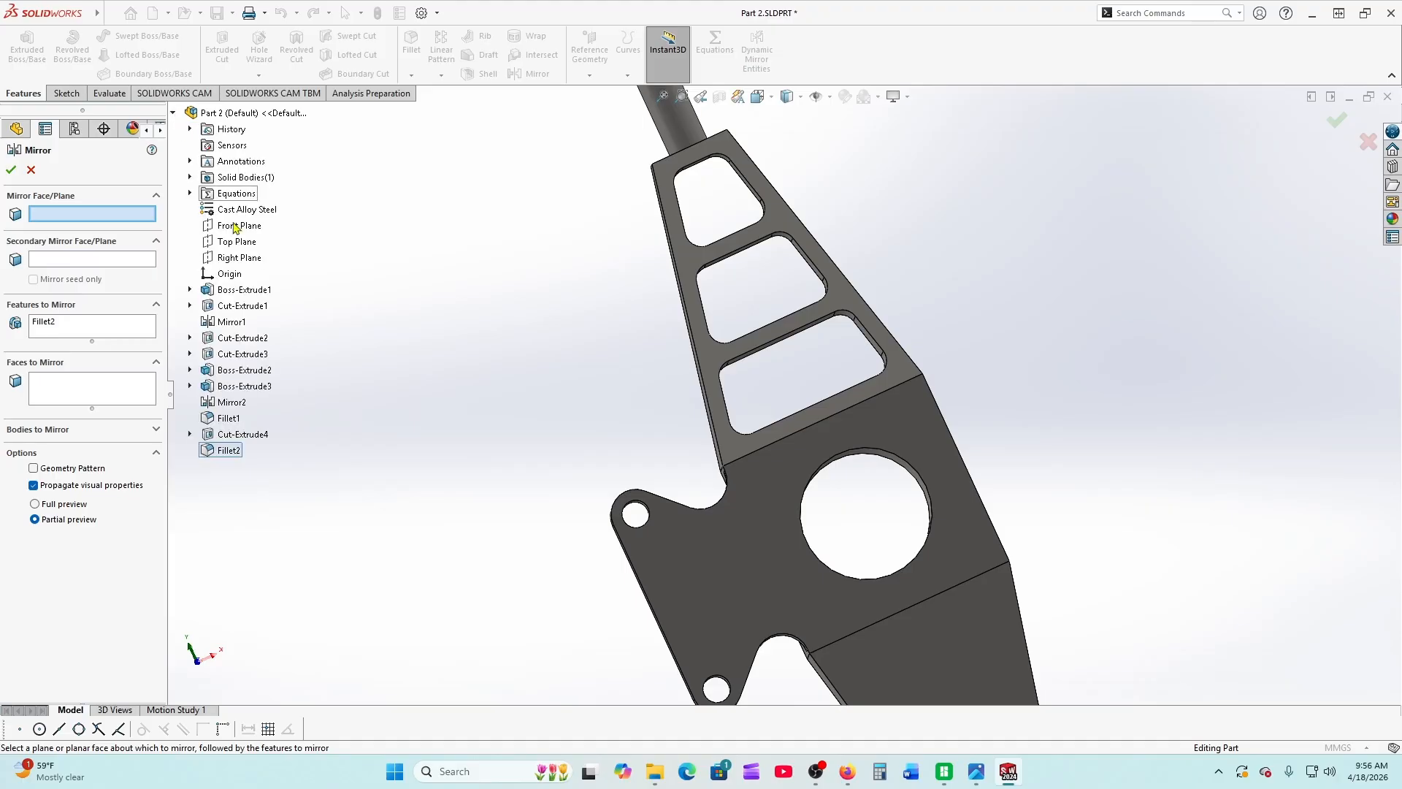
{"action": "left_click", "coordinate": [224, 247]}
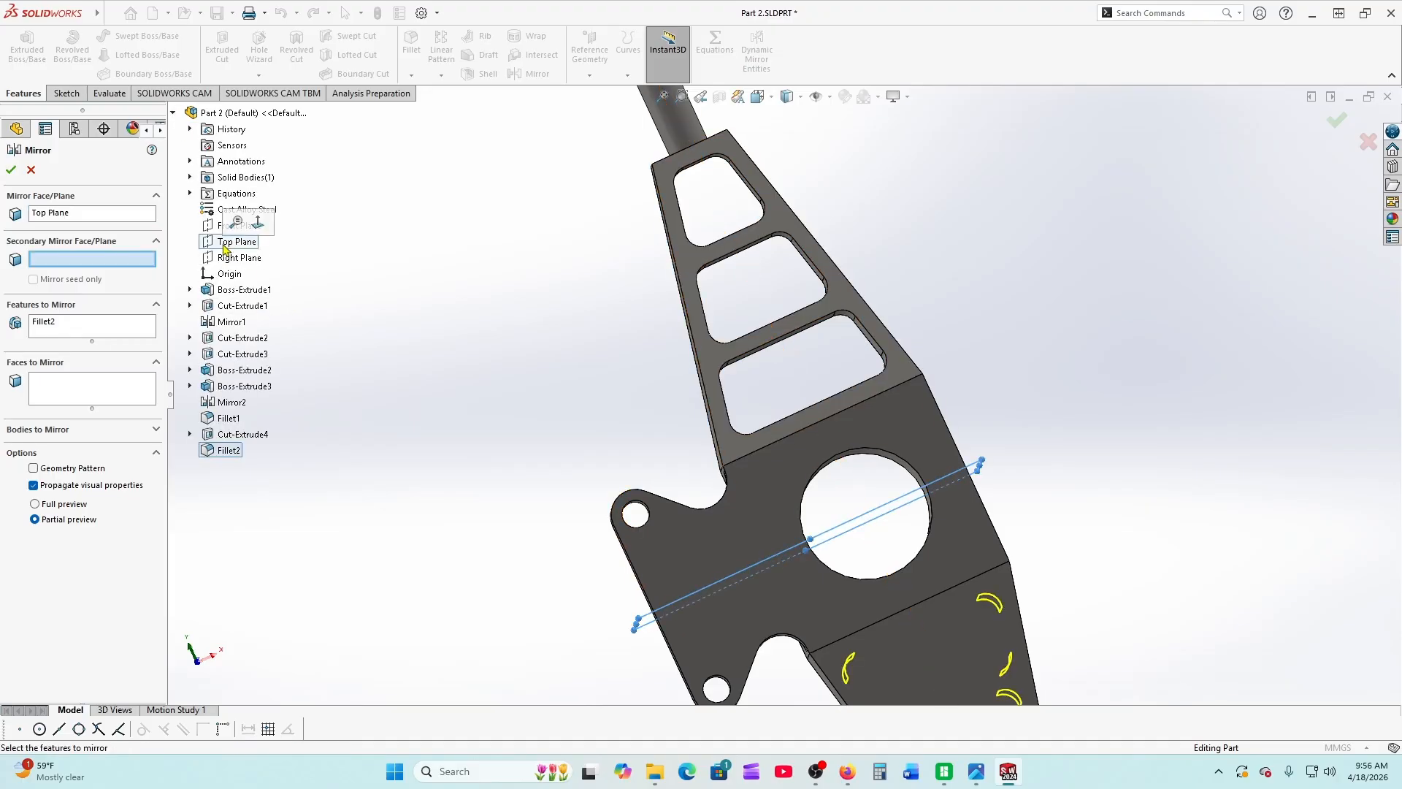
{"action": "key", "text": "z"}
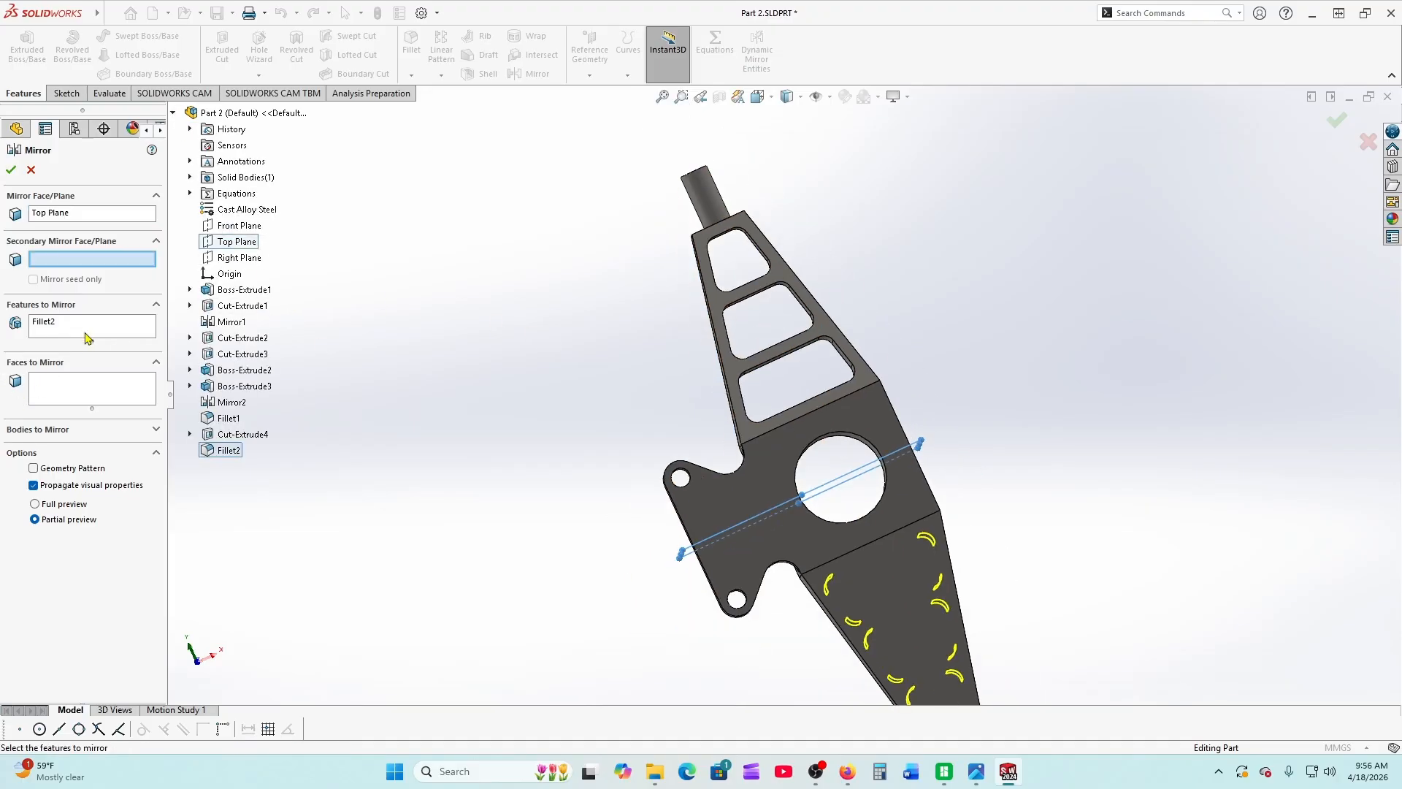
{"action": "left_click", "coordinate": [210, 436]}
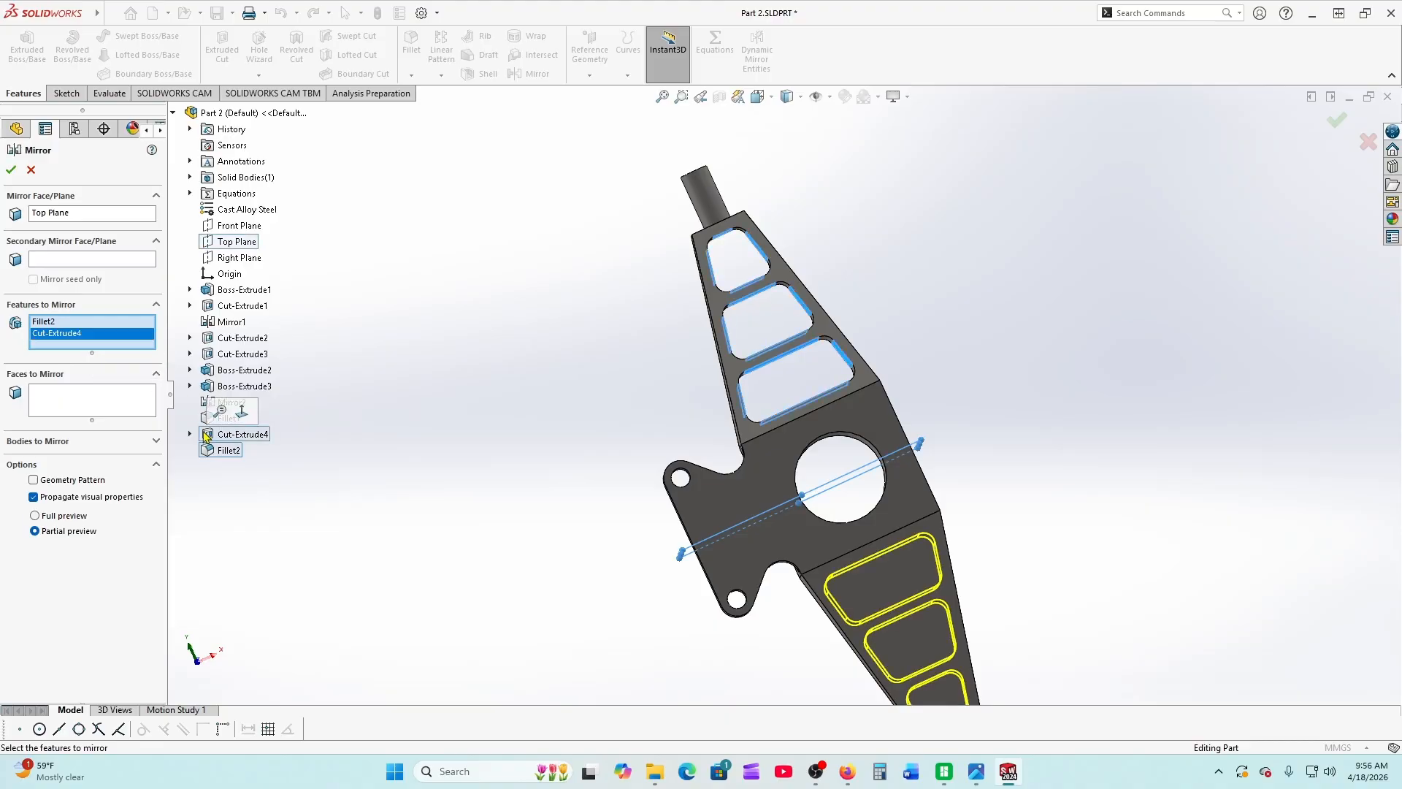
{"action": "left_click", "coordinate": [11, 170]}
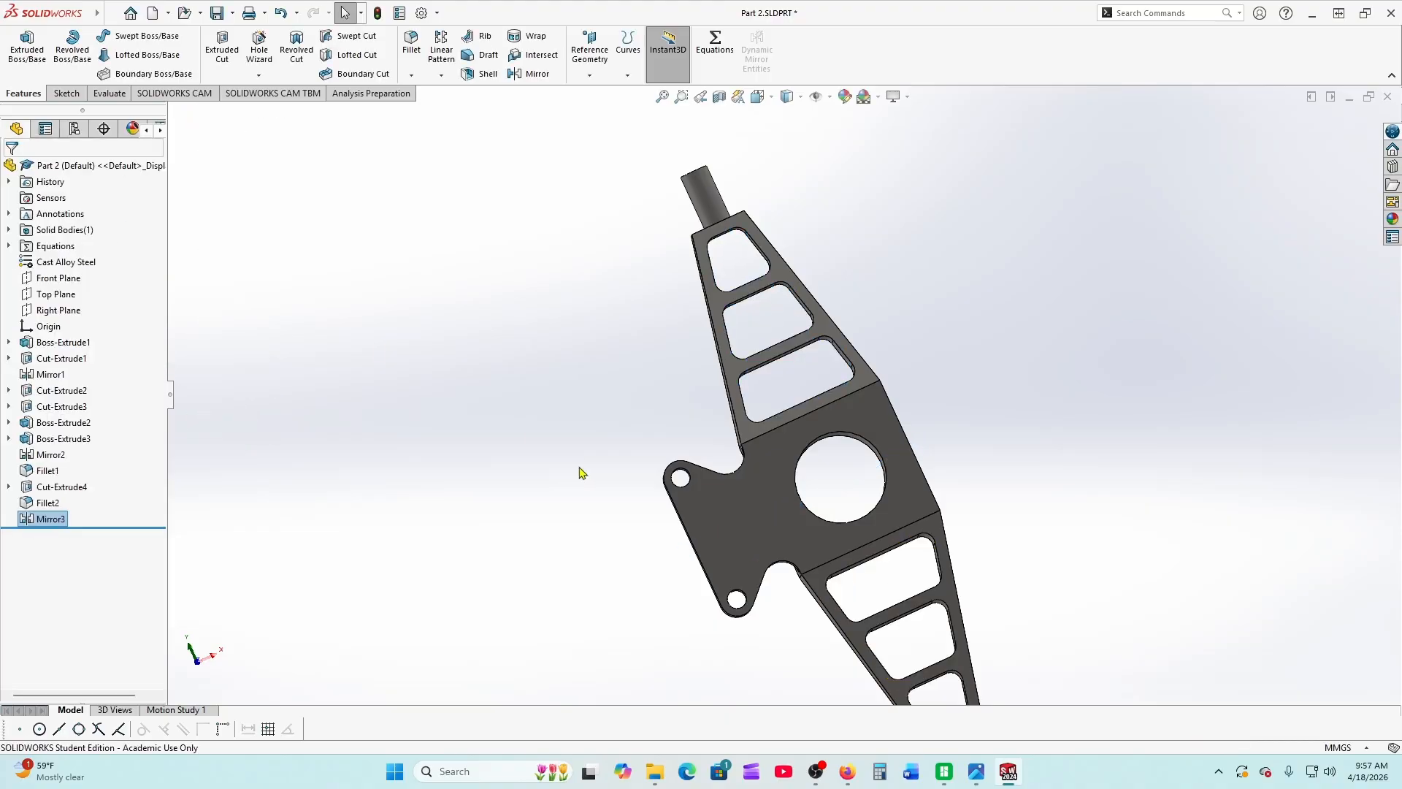
{"action": "key", "text": "z"}
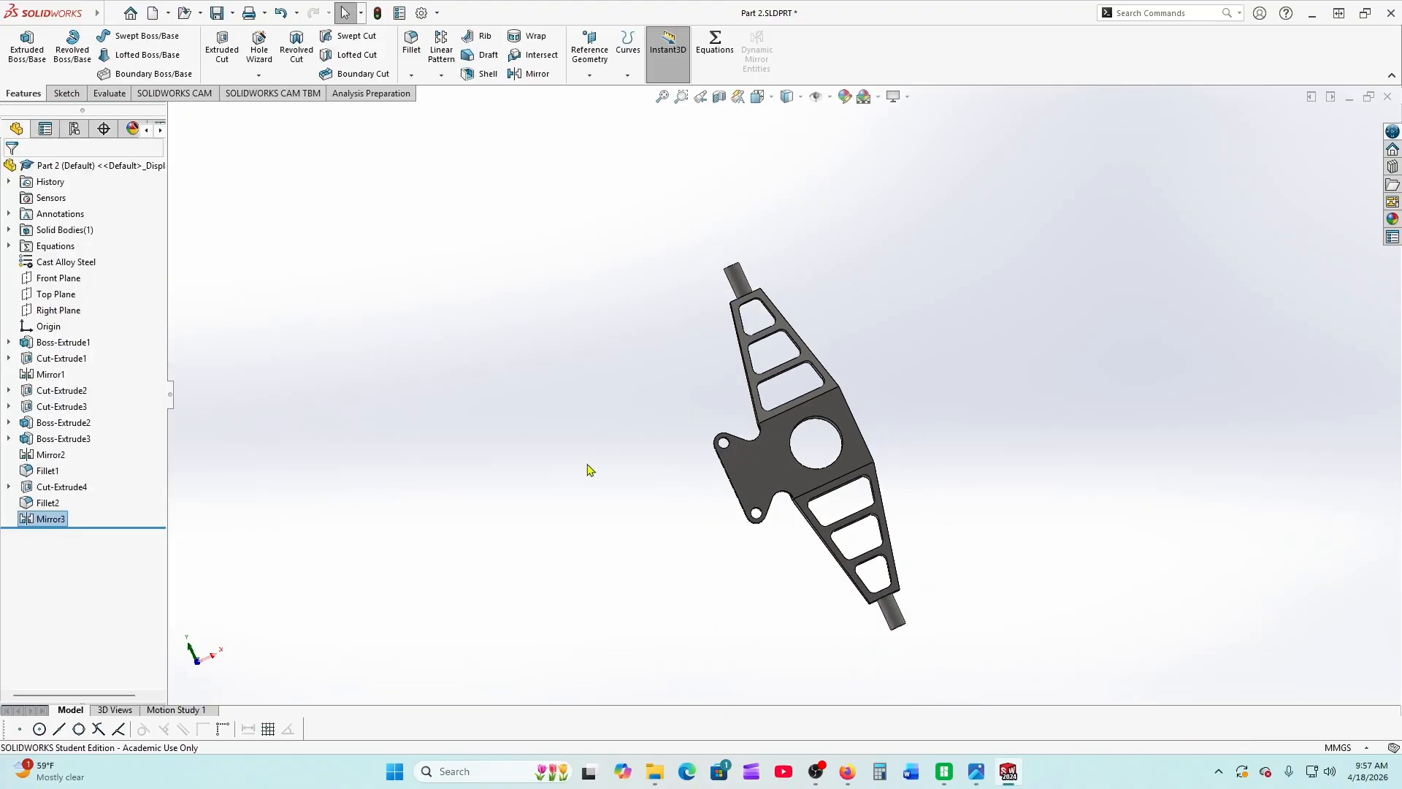
Compare the mirrored arm pockets with the views in the PDF drawing, then return to SOLIDWORKS
{"action": "left_click", "coordinate": [847, 772]}
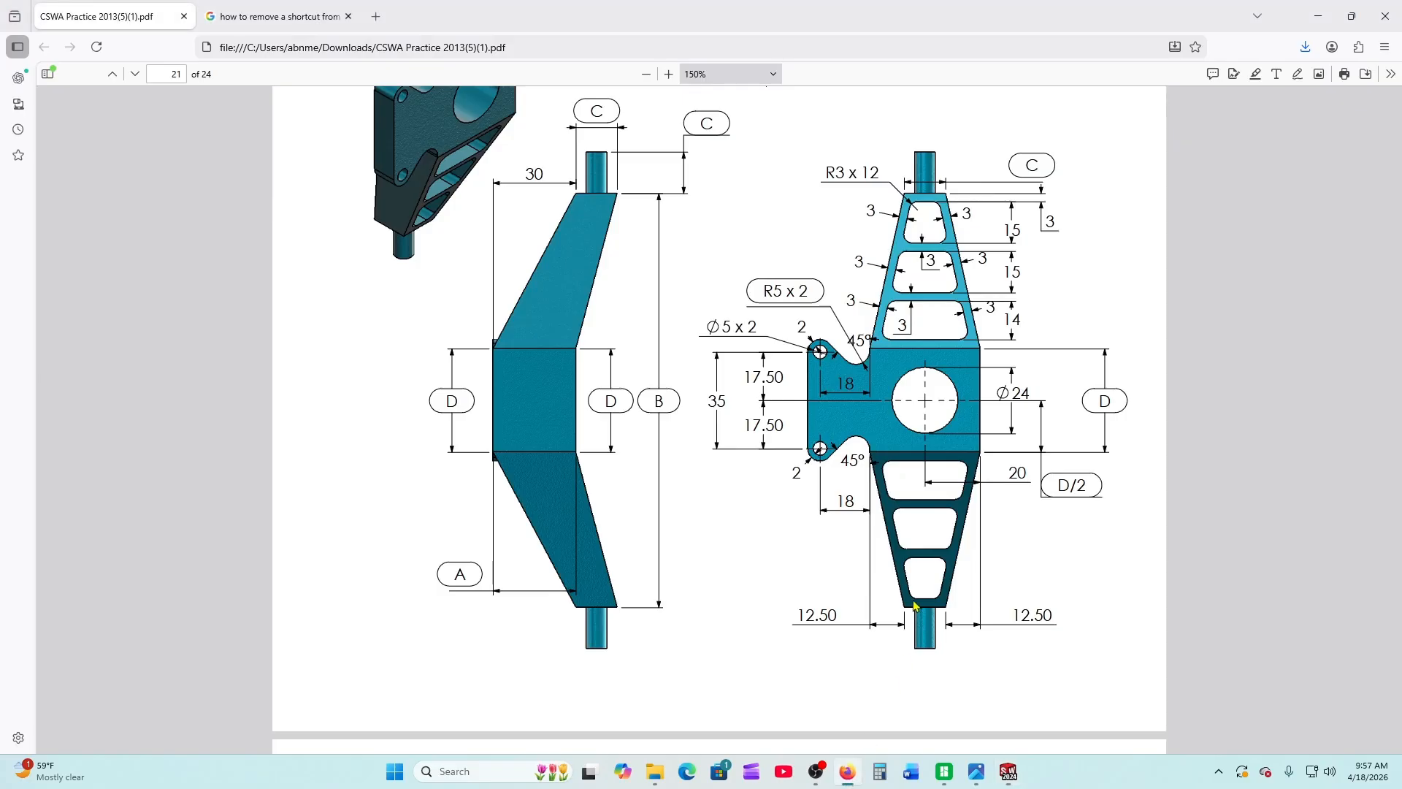
{"action": "scroll", "coordinate": [942, 561], "scroll_direction": "up", "scroll_amount": 5}
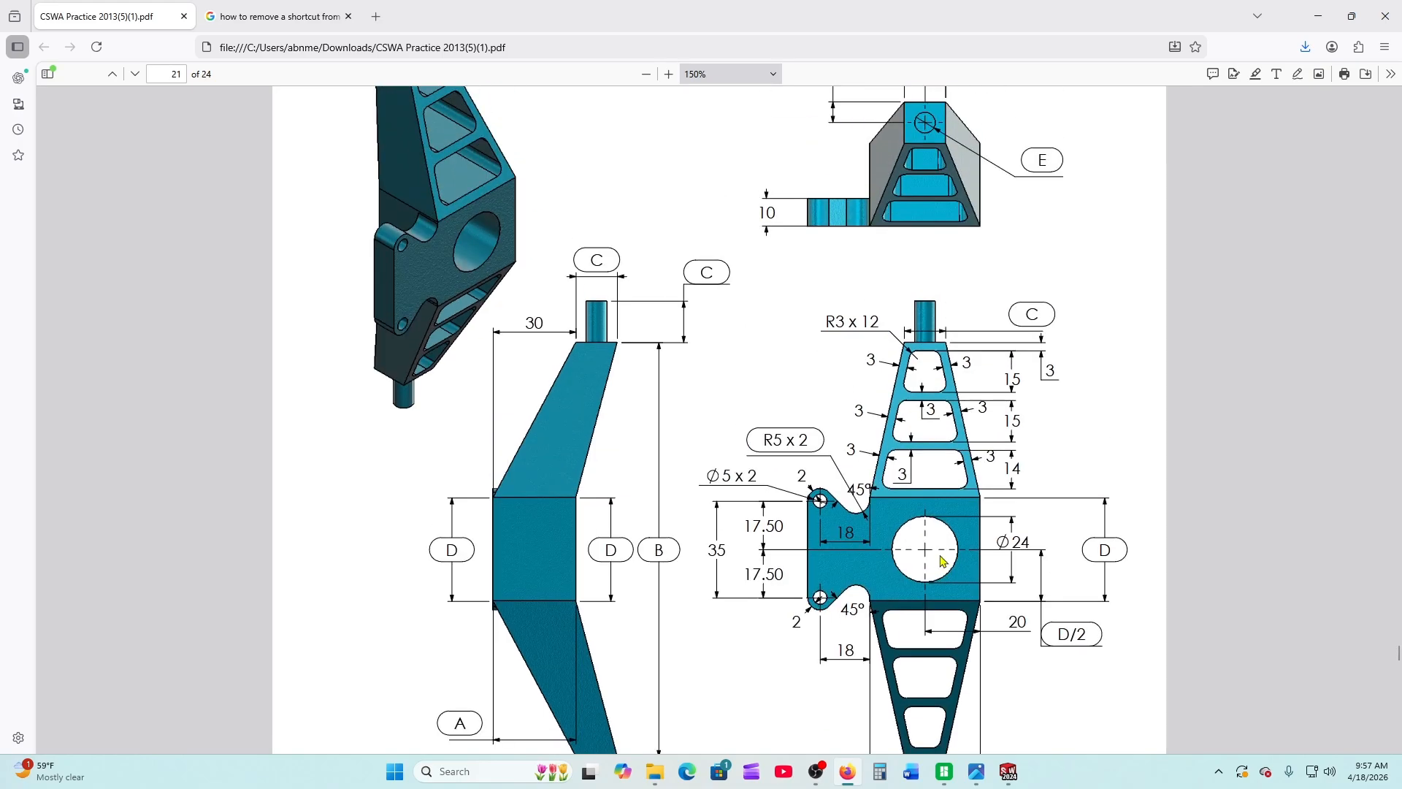
{"action": "scroll", "coordinate": [943, 561], "scroll_direction": "down", "scroll_amount": 5}
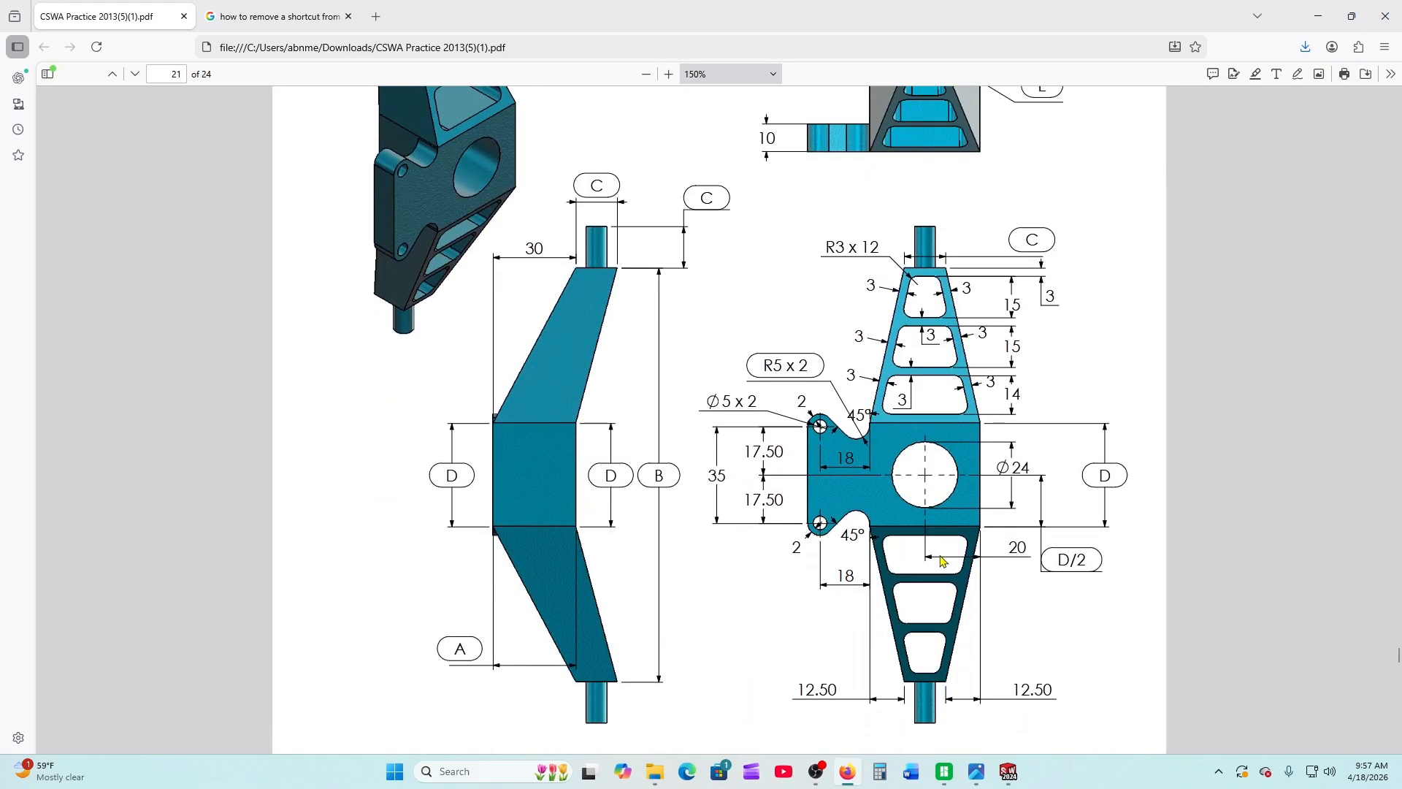
{"action": "left_click", "coordinate": [1010, 775]}
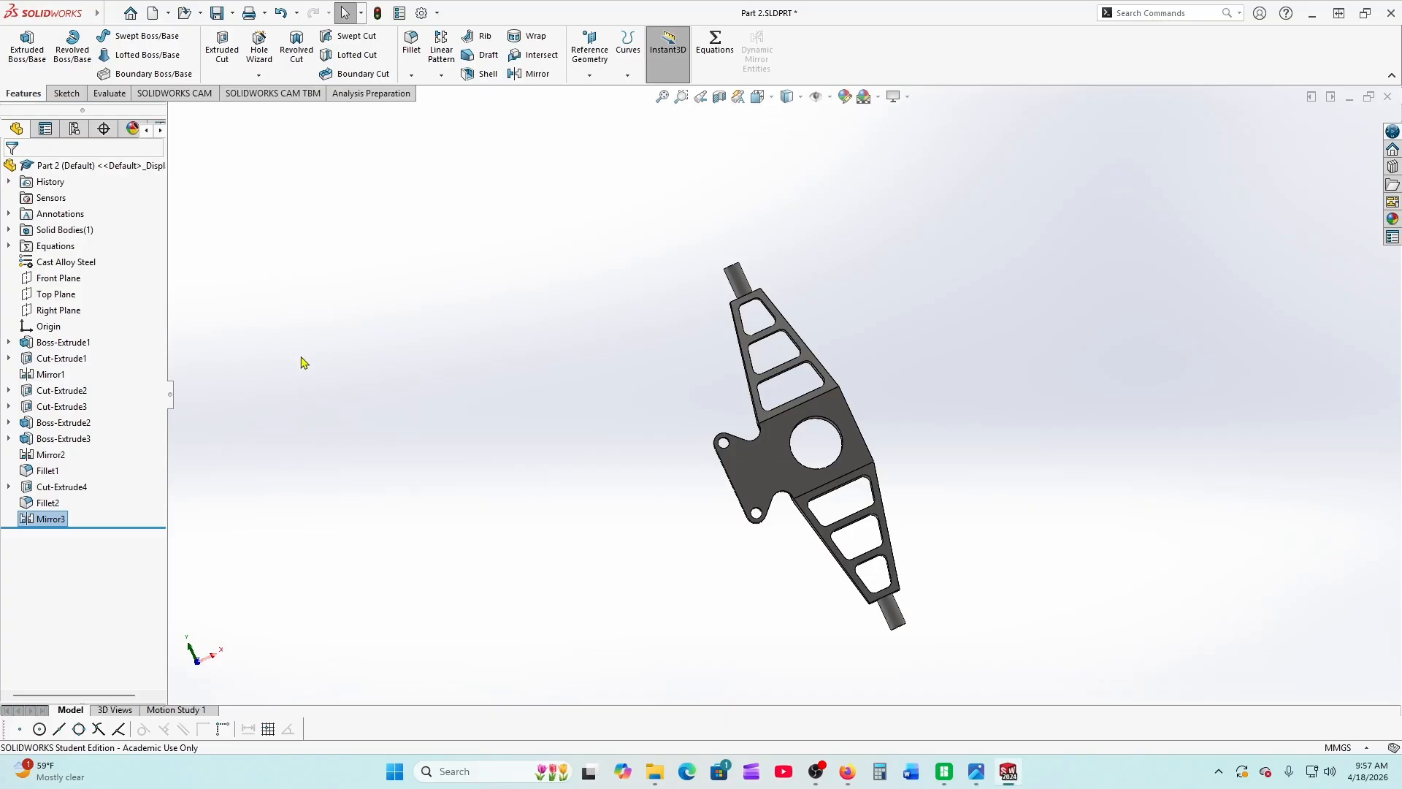
Orient the view normal to the Front Plane and save the part
{"action": "left_click", "coordinate": [30, 280]}
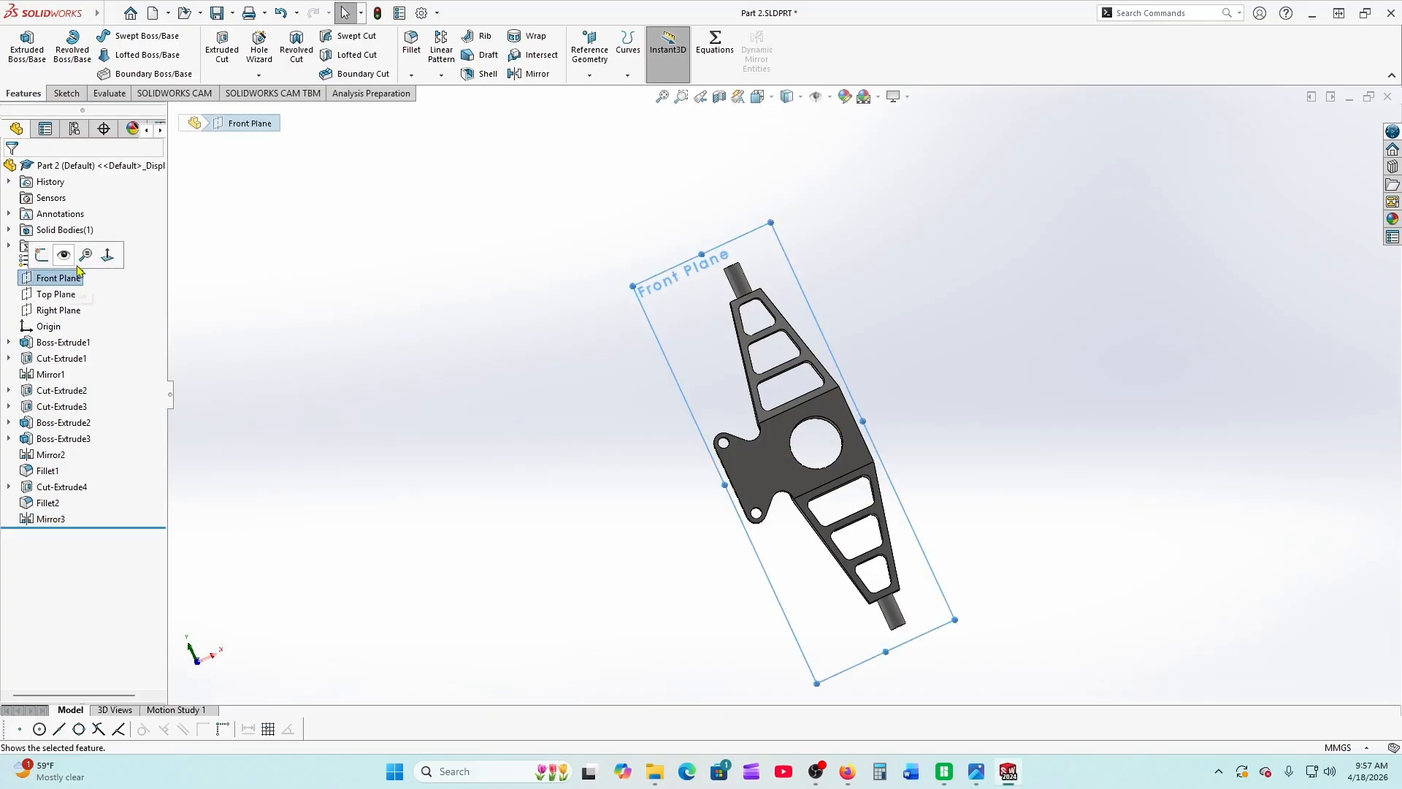
{"action": "left_click", "coordinate": [111, 268]}
{"action": "left_click", "coordinate": [351, 269]}
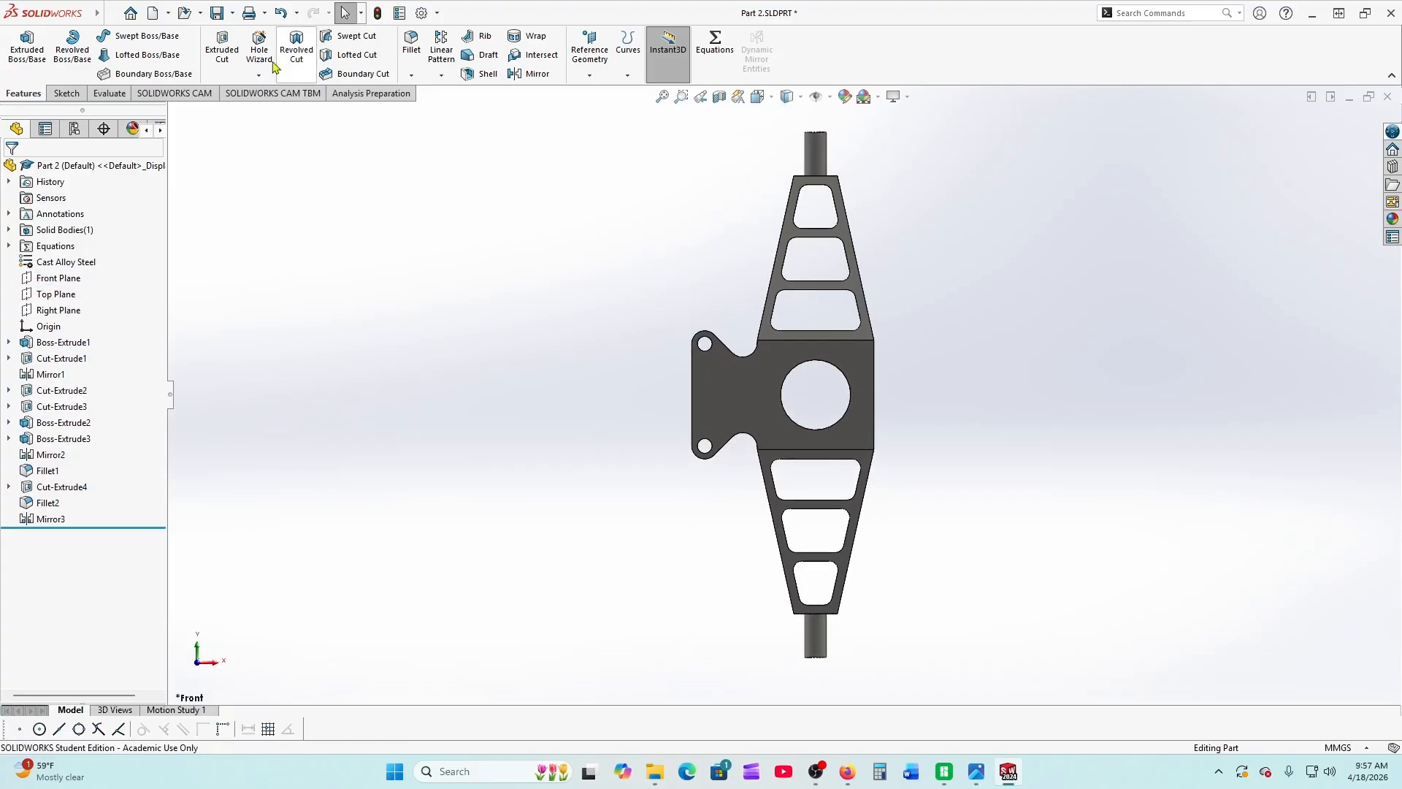
{"action": "left_click", "coordinate": [219, 12]}
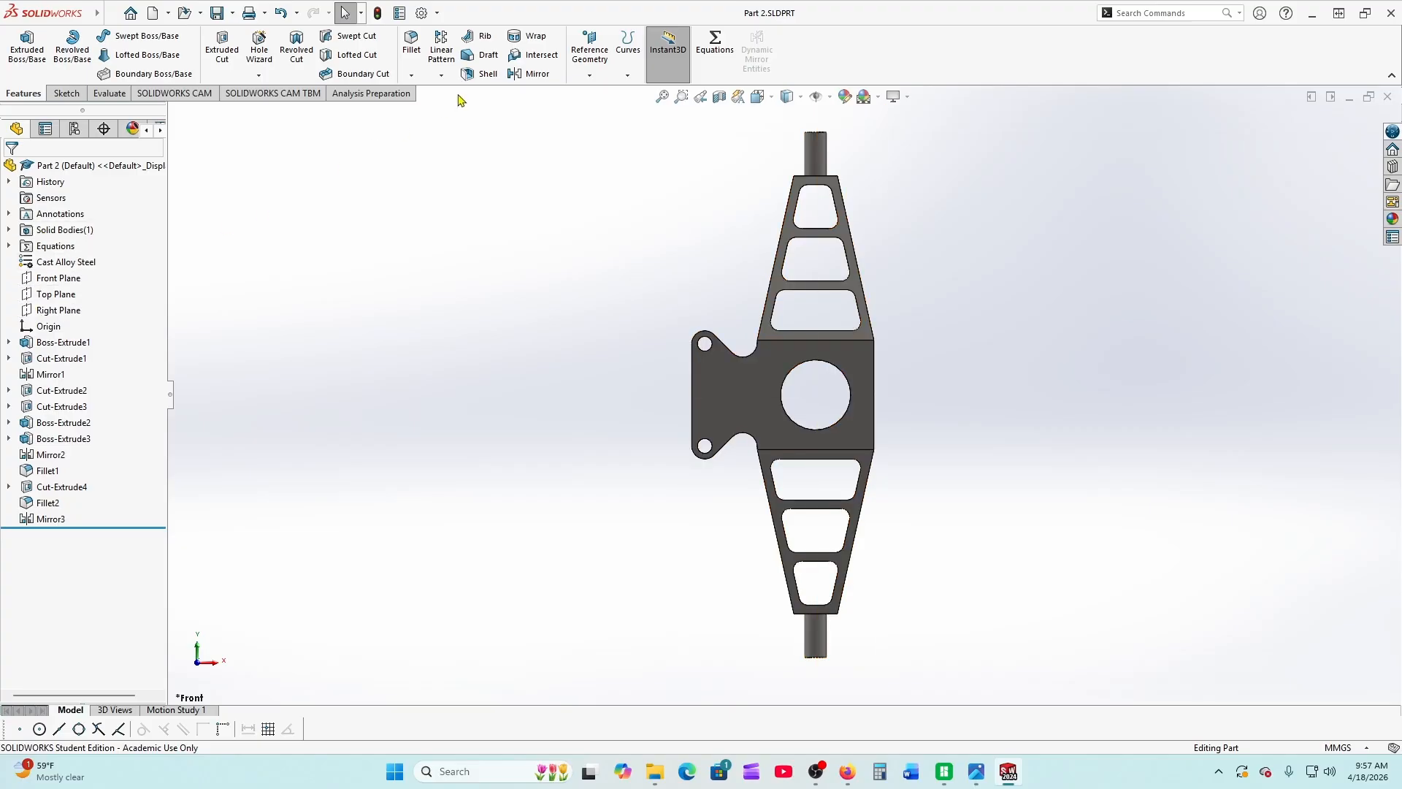
Calculate the mass properties of the part to read its mass in grams
{"action": "left_click", "coordinate": [108, 93]}
{"action": "left_click", "coordinate": [116, 47]}
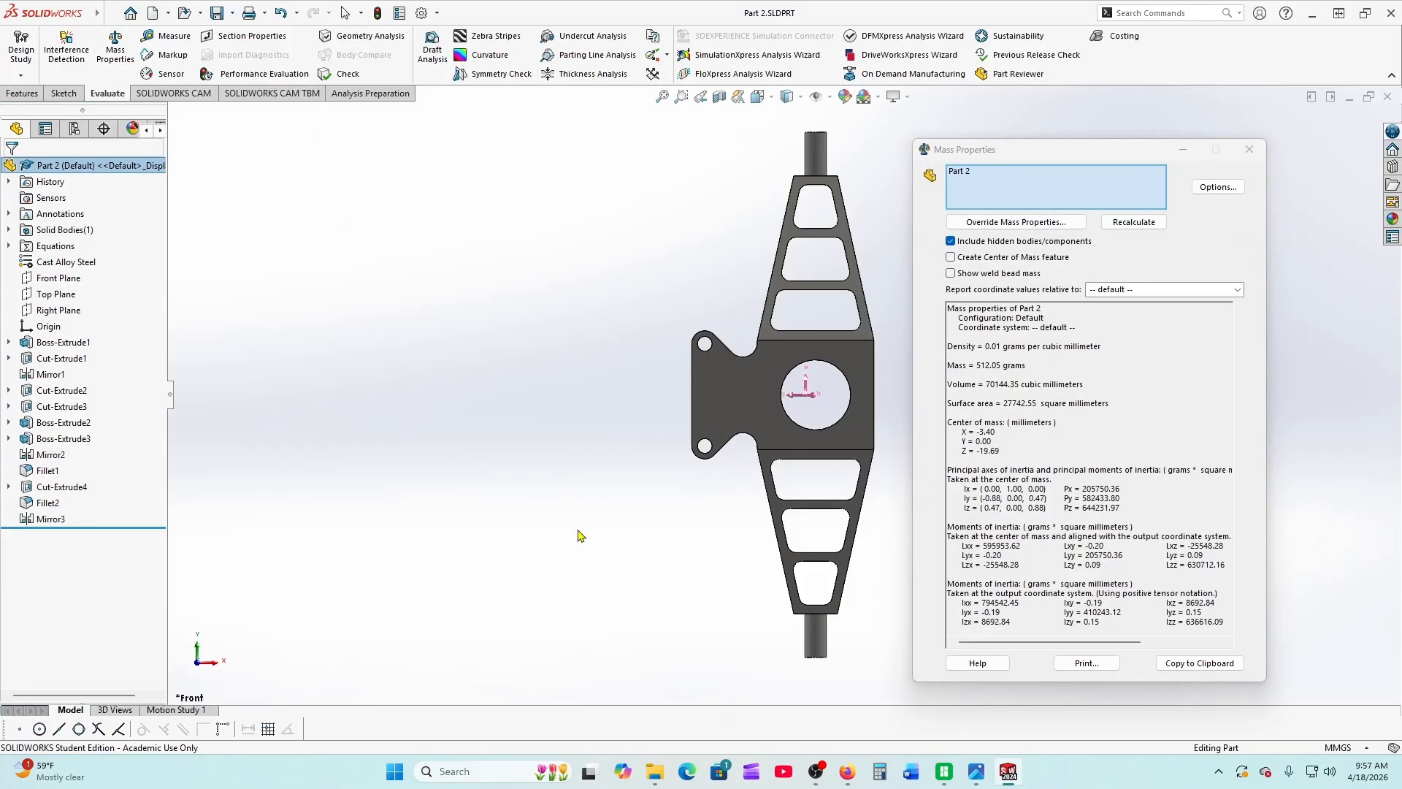
{"action": "left_click", "coordinate": [1250, 149]}
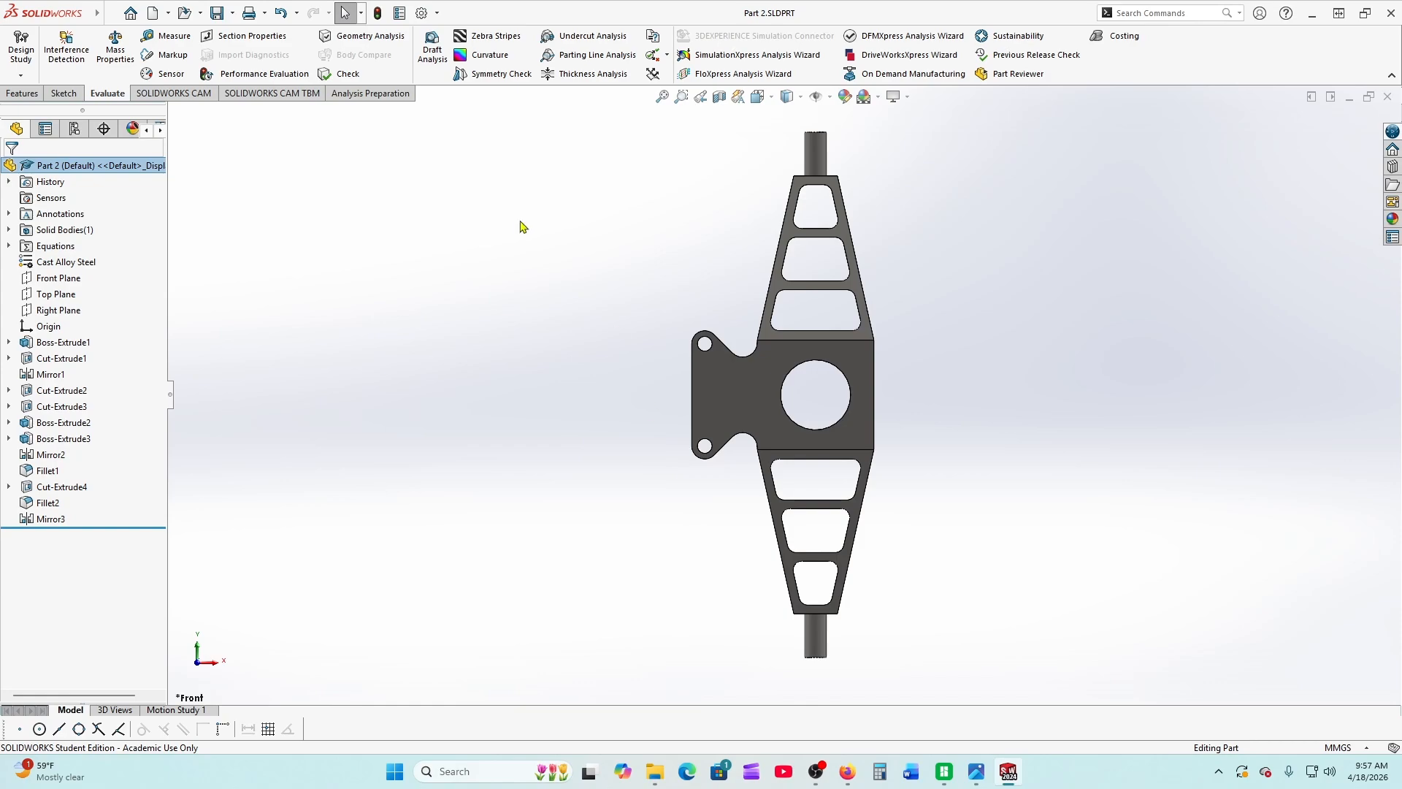
{"action": "left_click", "coordinate": [232, 13]}
{"action": "left_click", "coordinate": [238, 50]}
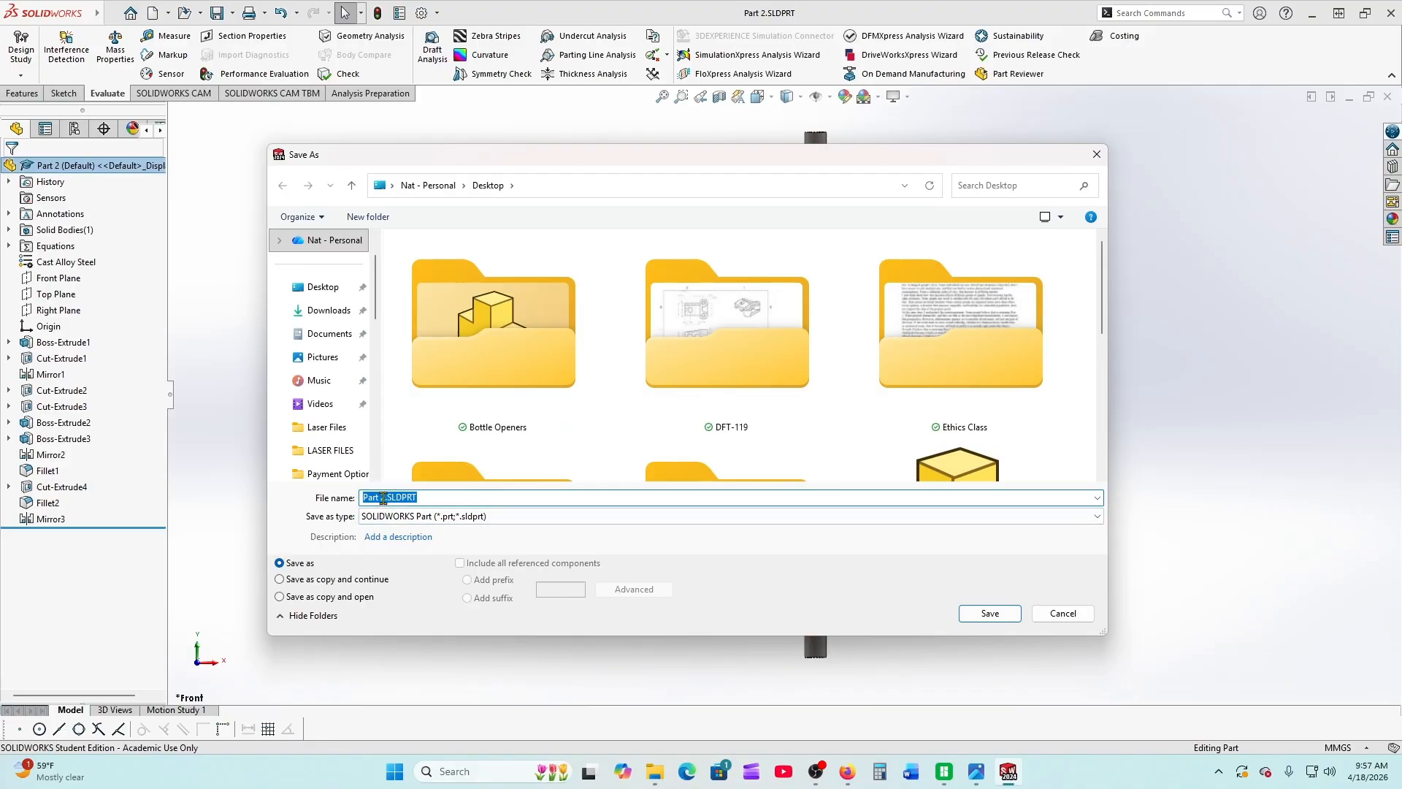
{"action": "left_click", "coordinate": [1062, 613]}
{"action": "left_click", "coordinate": [110, 14]}
{"action": "left_click", "coordinate": [107, 15]}
{"action": "left_click", "coordinate": [346, 209]}
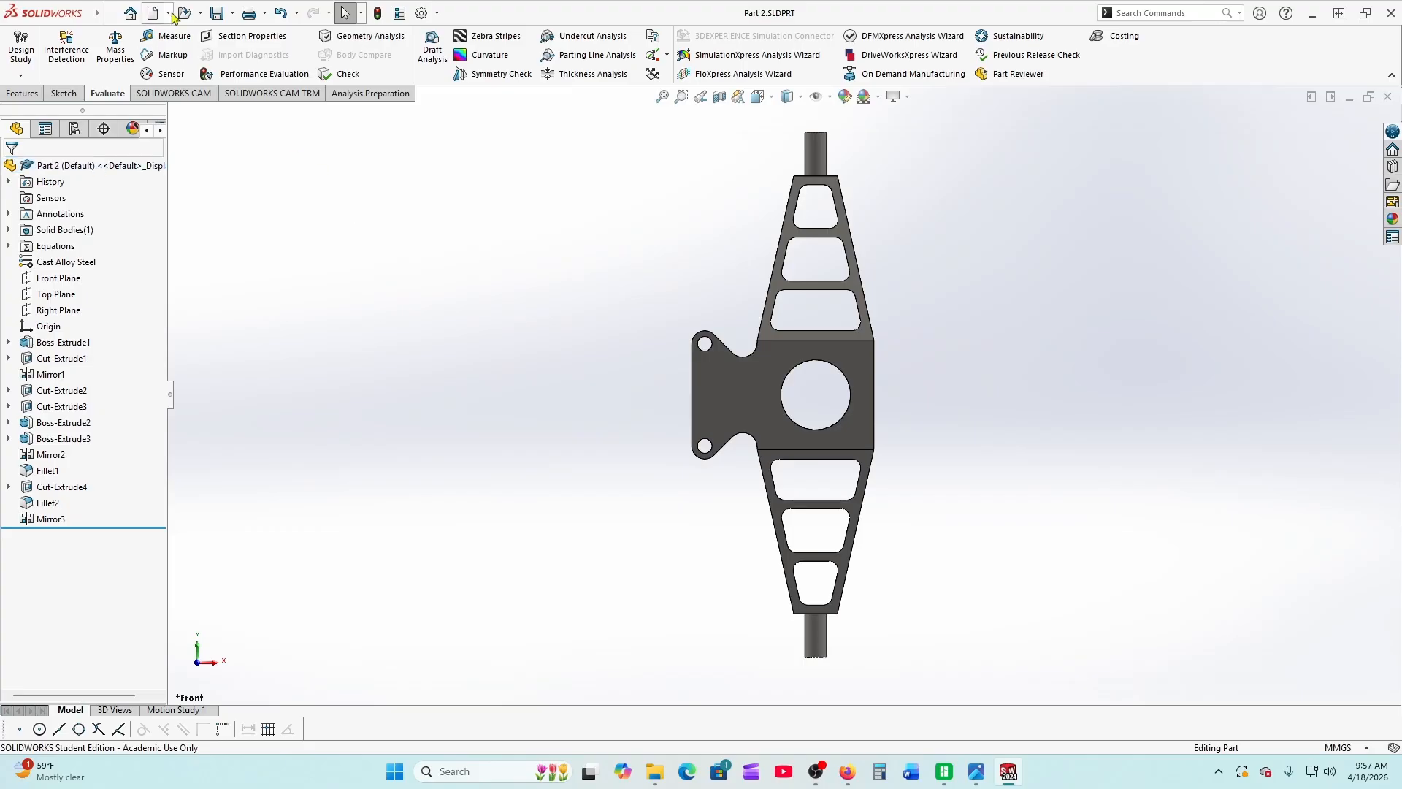
Save the part under the new file name Part 3 on the Desktop
{"action": "left_click", "coordinate": [217, 18]}
{"action": "left_click", "coordinate": [232, 13]}
{"action": "left_click", "coordinate": [247, 54]}
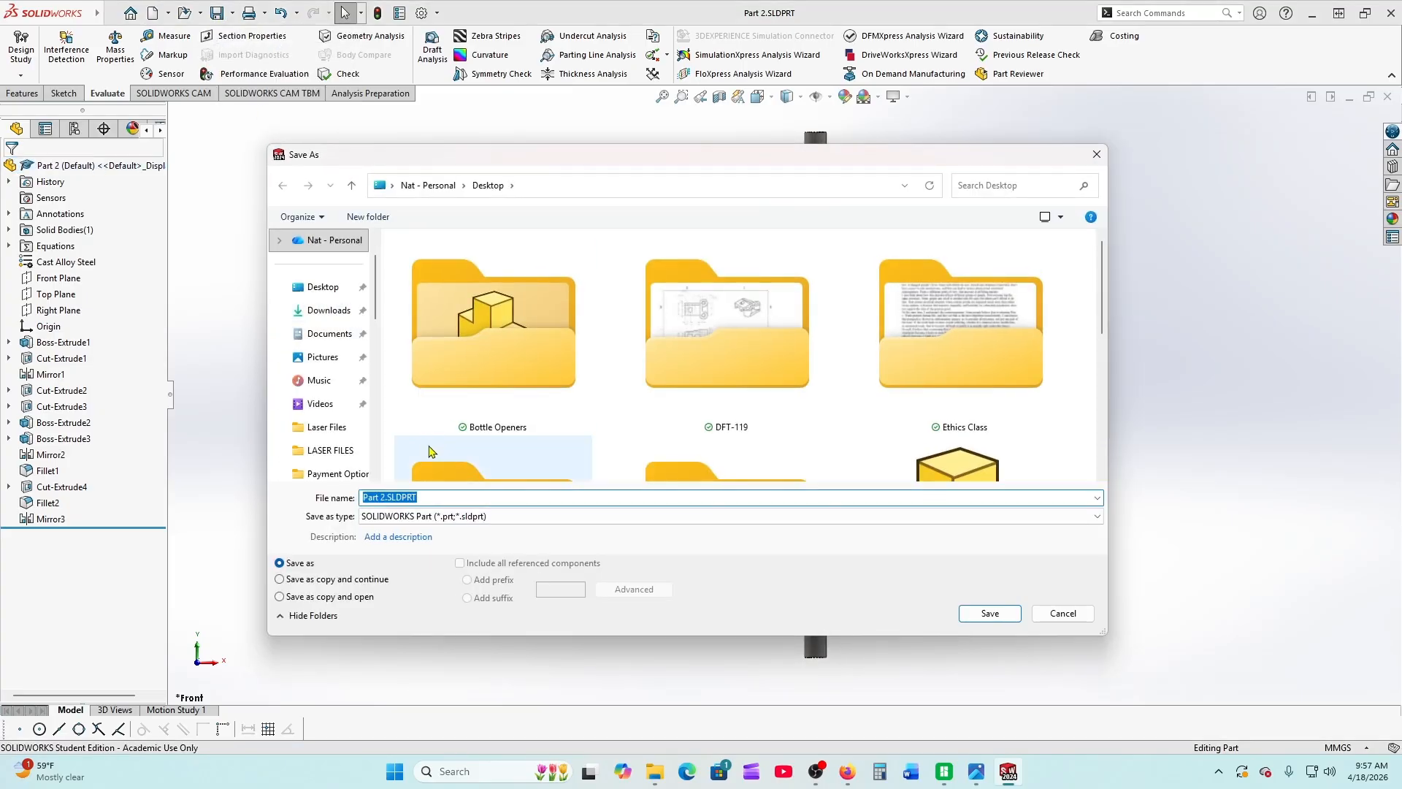
{"action": "left_click", "coordinate": [384, 498]}
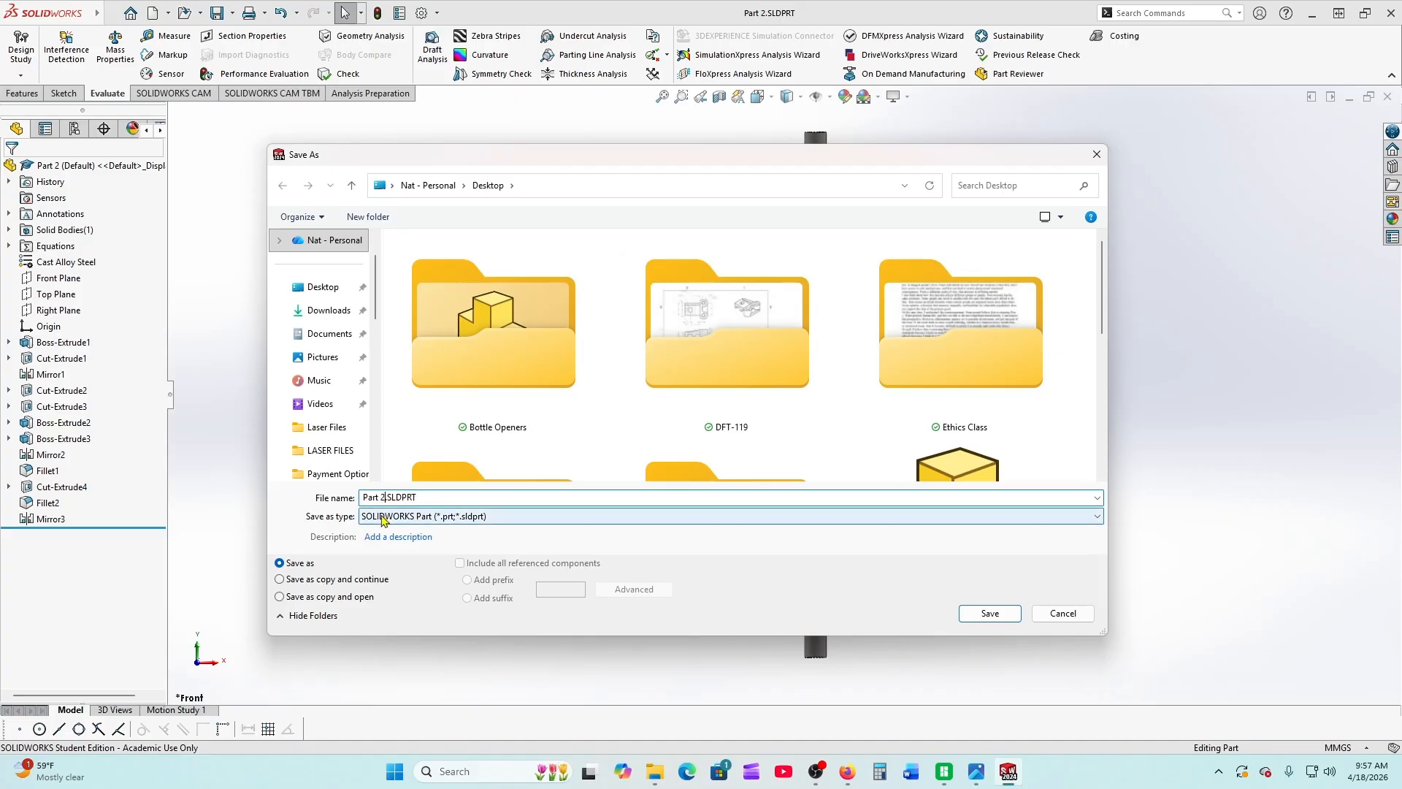
{"action": "key", "text": "BackSpace"}
{"action": "type", "text": "3"}
{"action": "key", "text": "Return"}
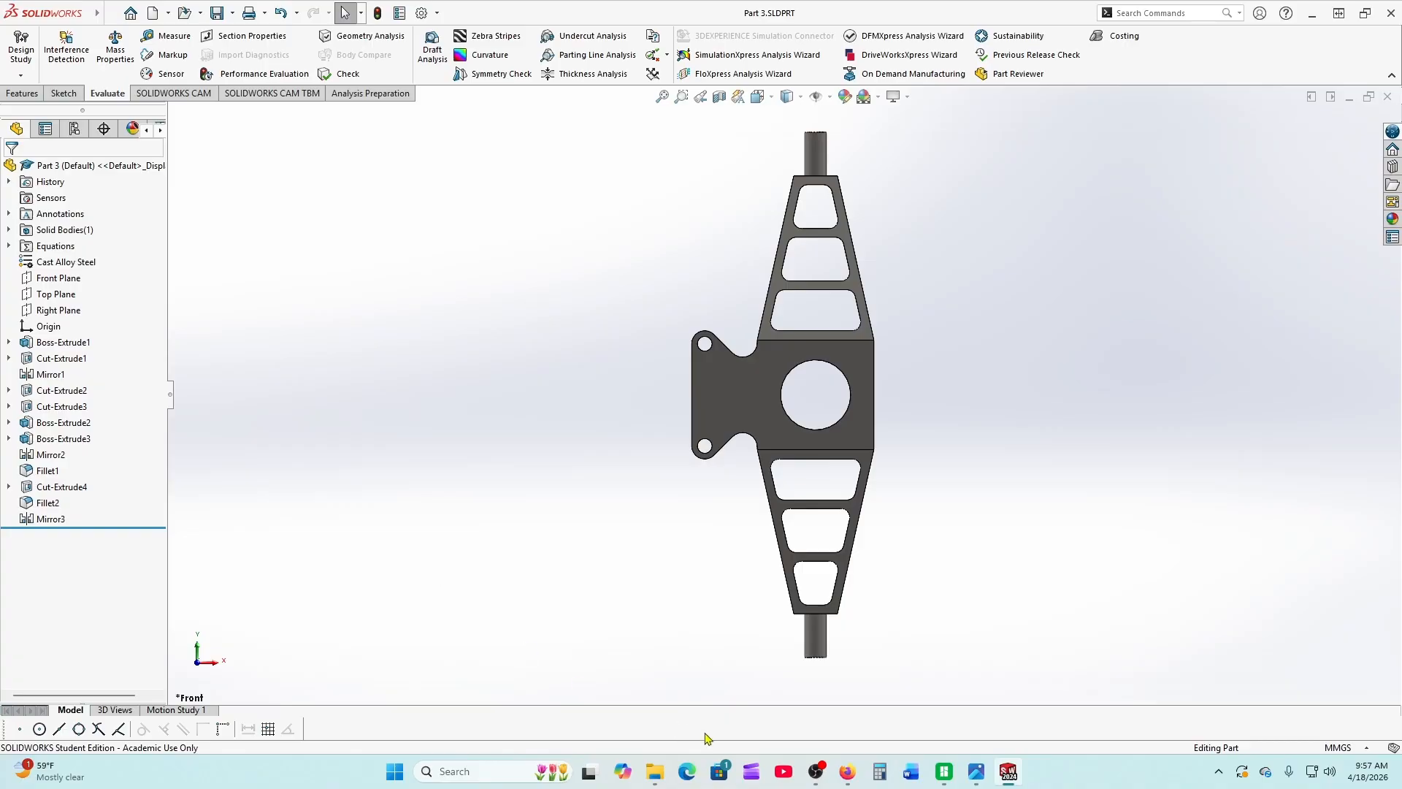
Switch to the PDF and read the Question 14 drawing and parameters, then move the browser window off the model
{"action": "left_click", "coordinate": [854, 770]}
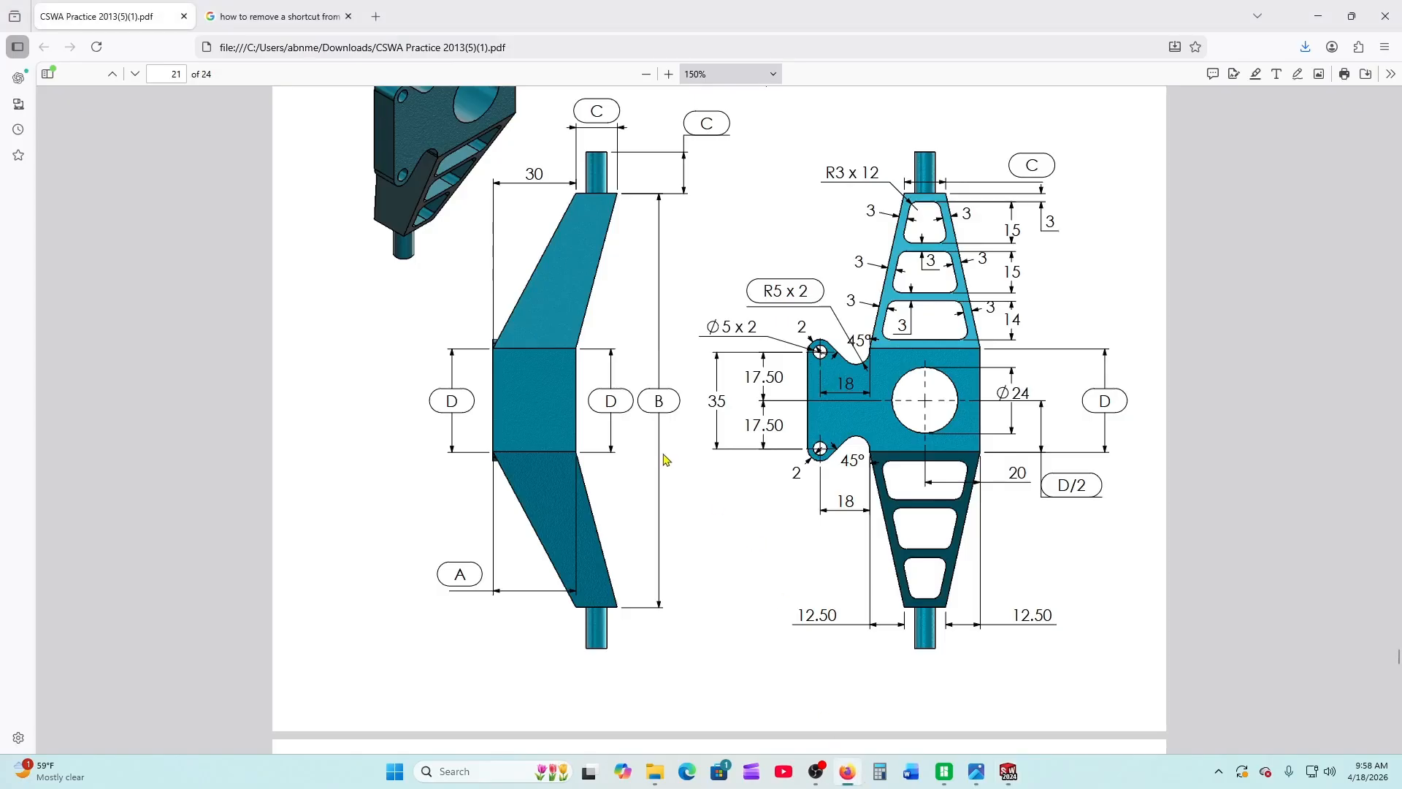
{"action": "scroll", "coordinate": [665, 459], "scroll_direction": "down", "scroll_amount": 7}
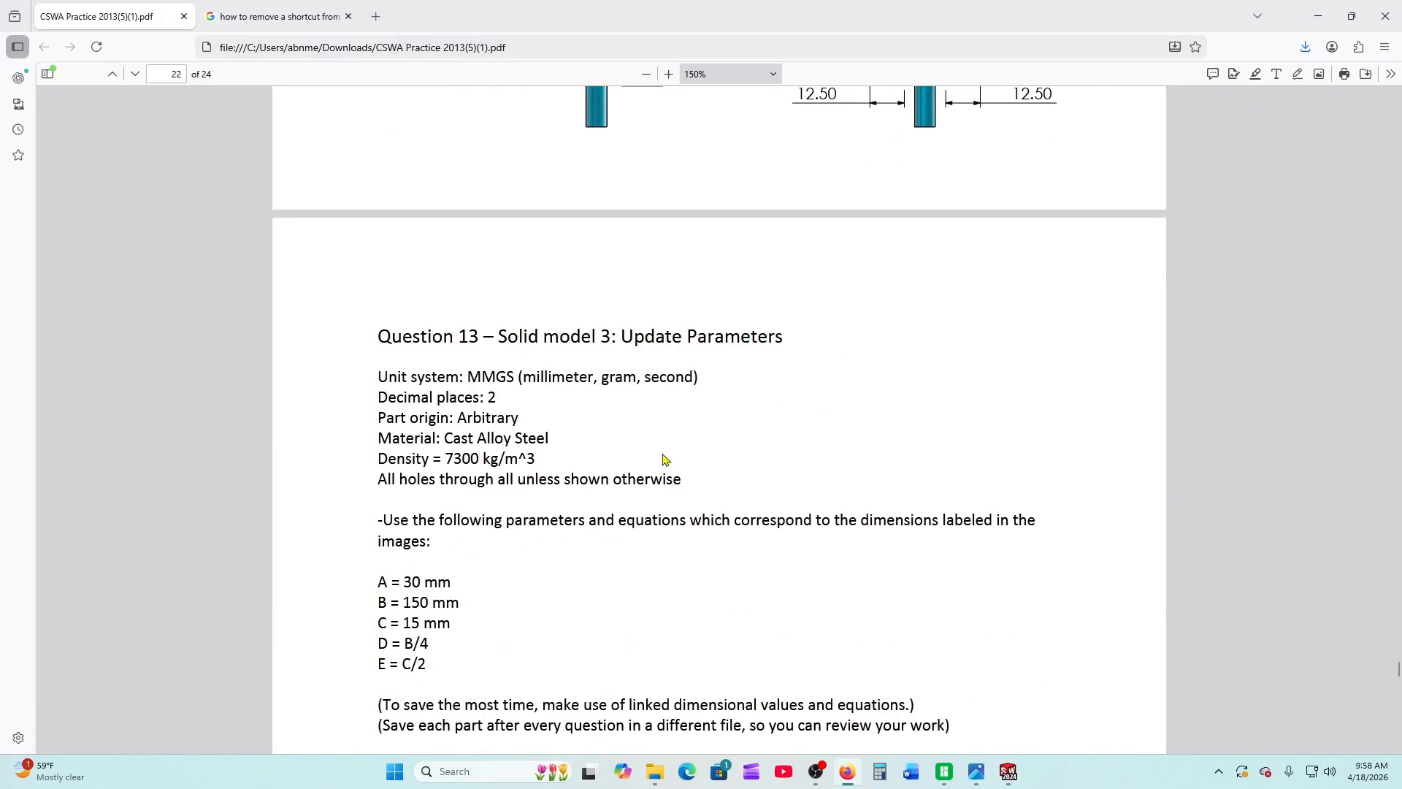
{"action": "scroll", "coordinate": [665, 458], "scroll_direction": "down", "scroll_amount": 3}
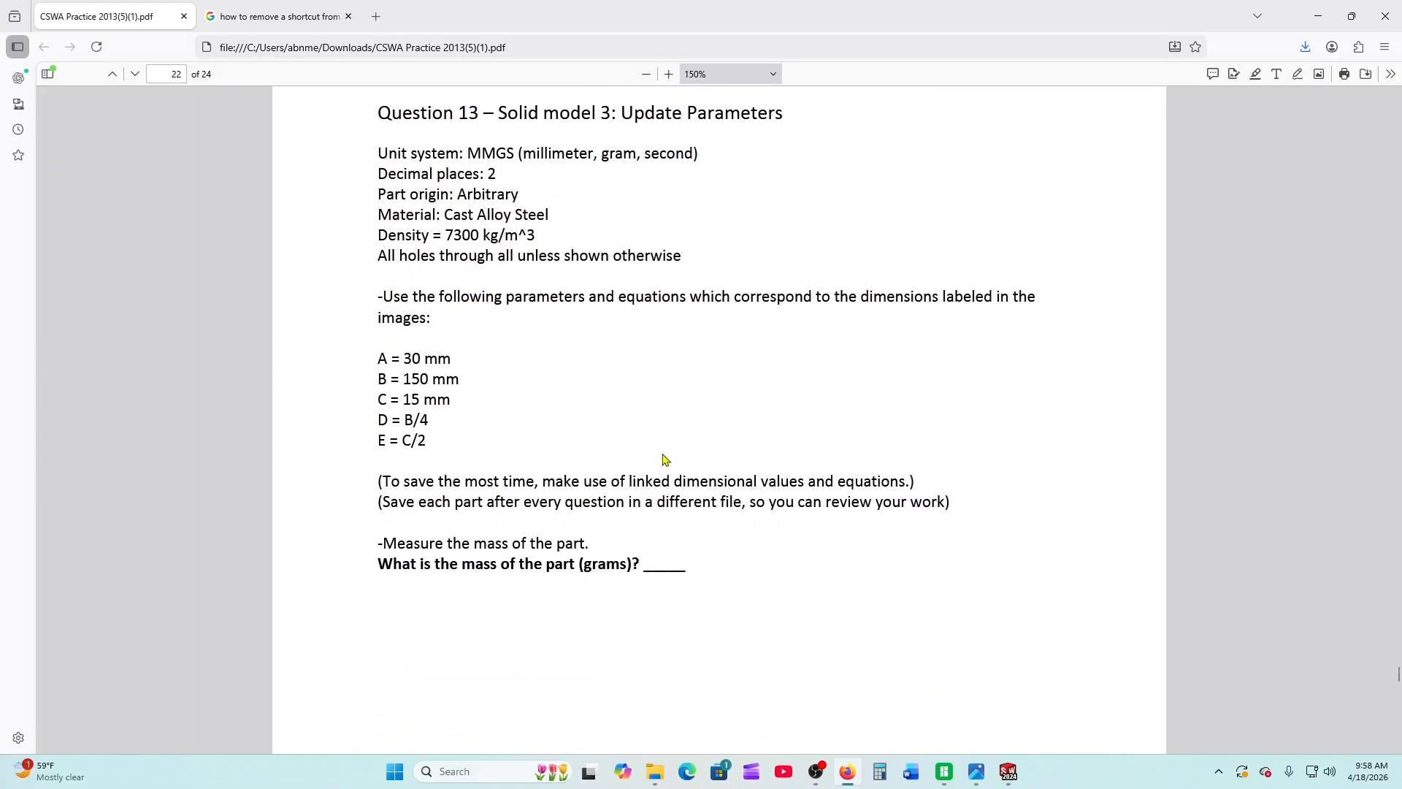
{"action": "scroll", "coordinate": [665, 459], "scroll_direction": "down", "scroll_amount": 20}
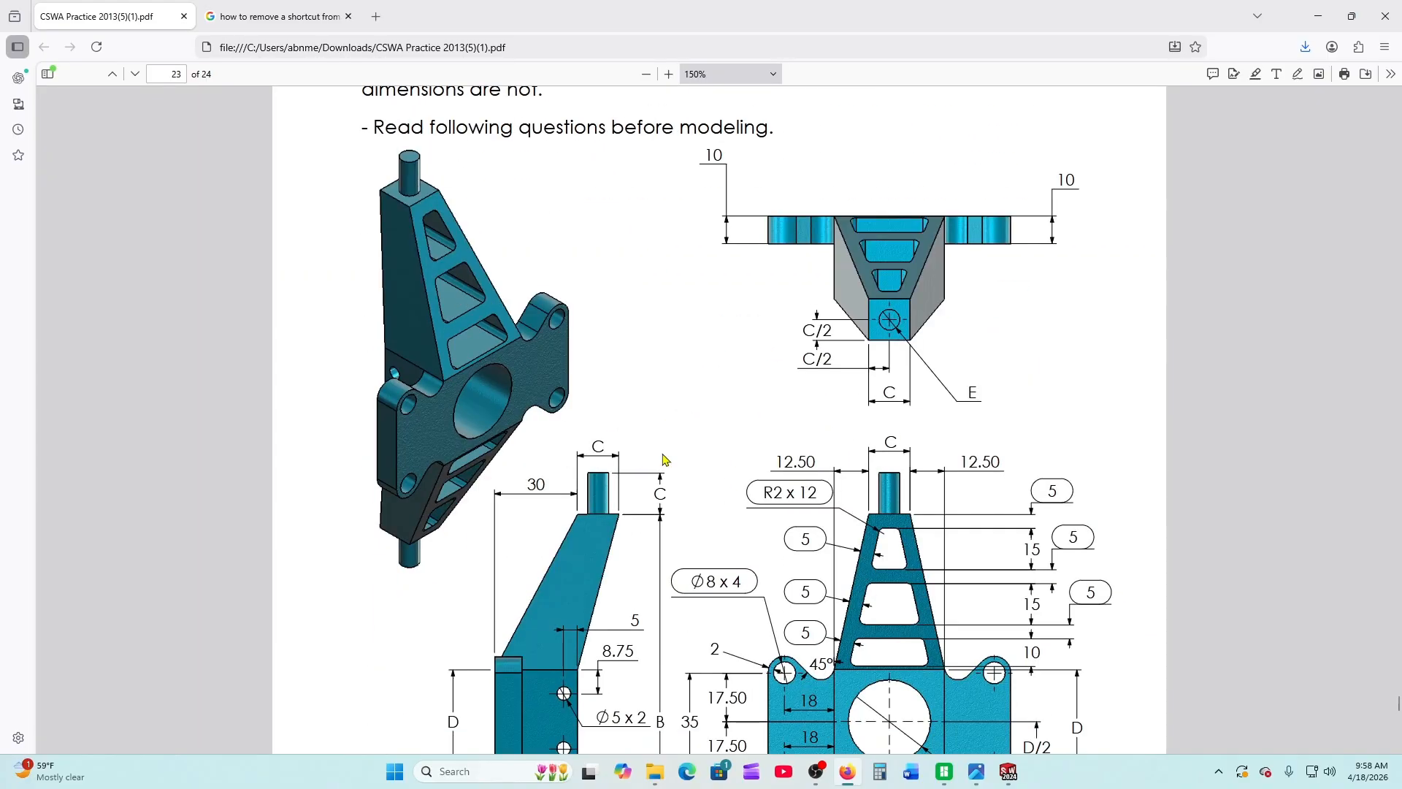
{"action": "scroll", "coordinate": [666, 459], "scroll_direction": "down", "scroll_amount": 10}
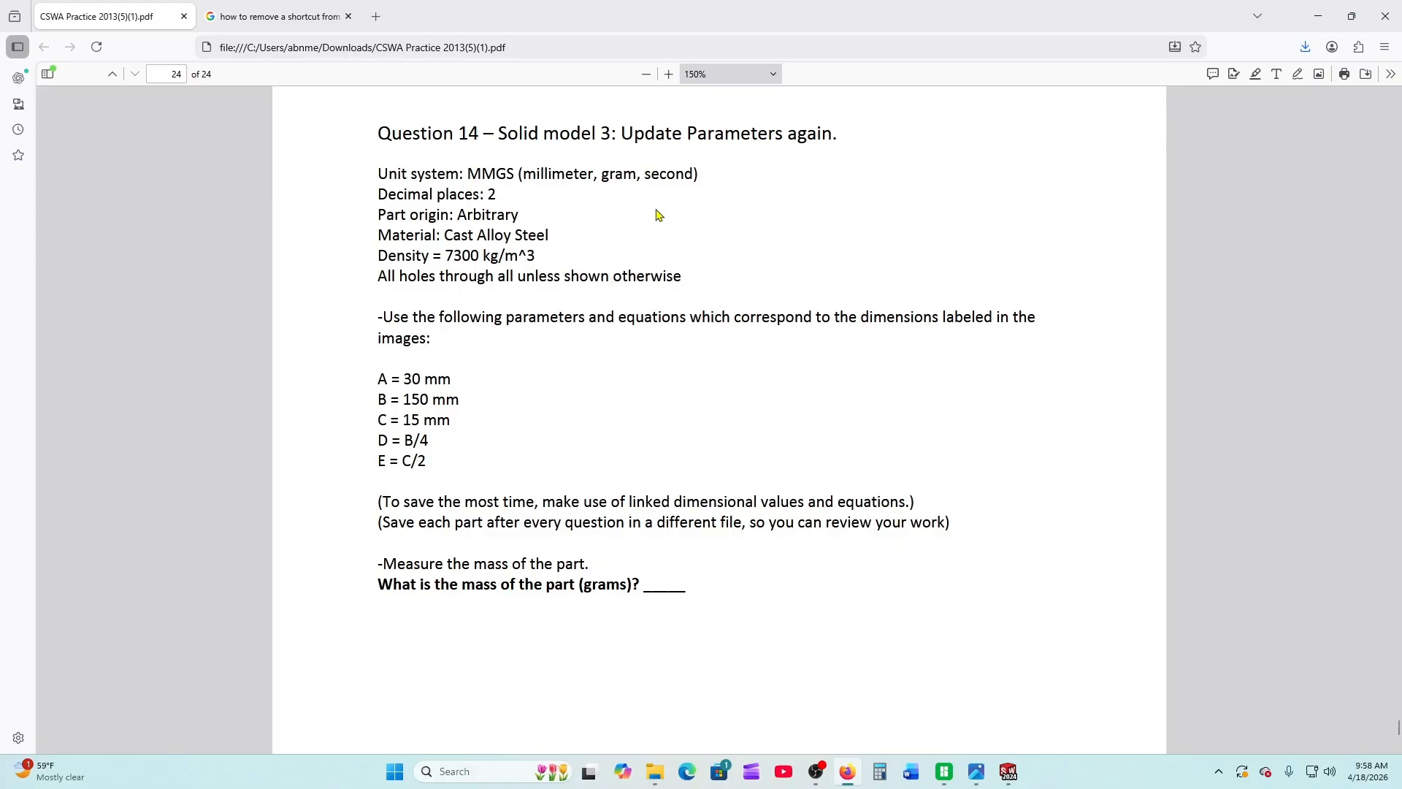
{"action": "left_click_drag", "start_coordinate": [860, 23], "coordinate": [1401, 87]}
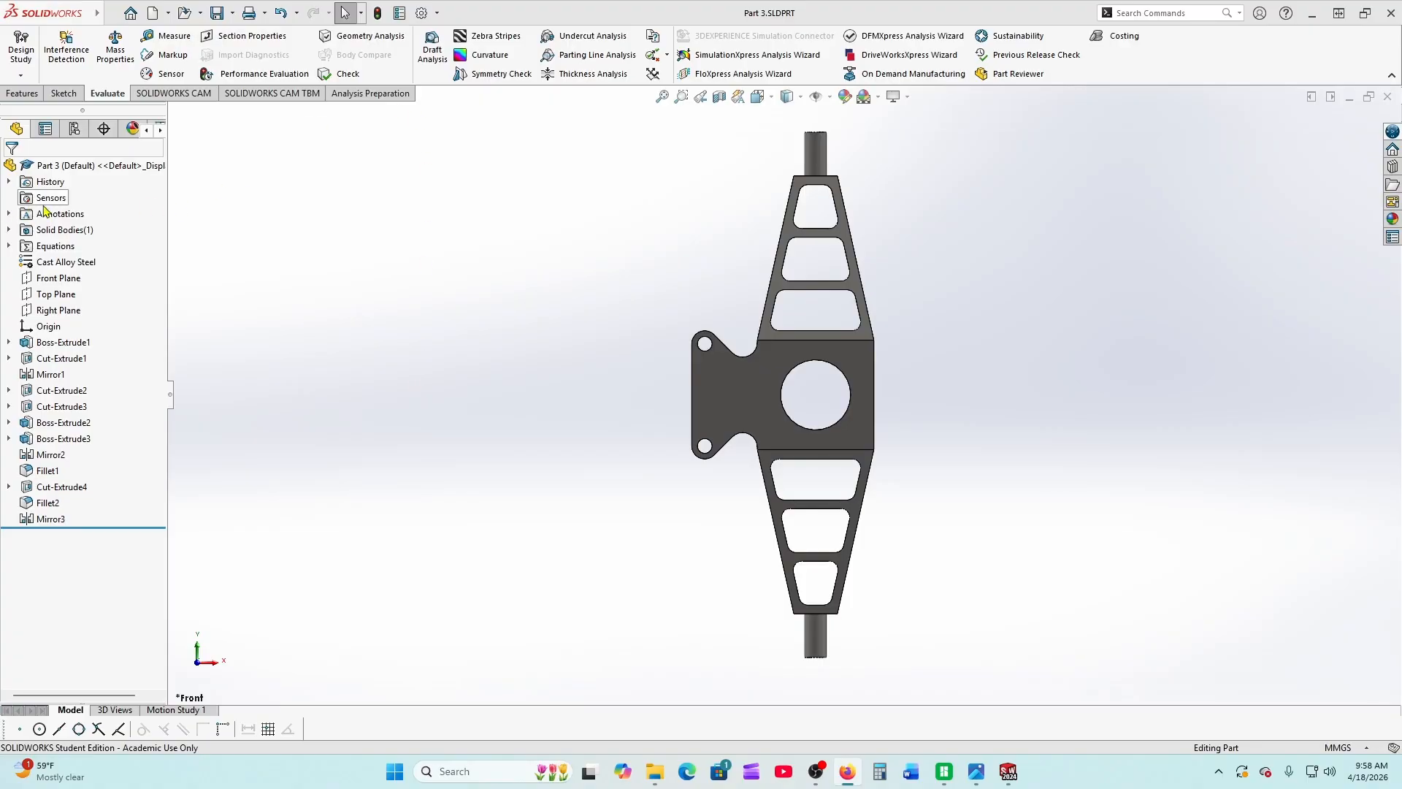
Open the equations manager and check global variables A to E against the Question 14 parameters
{"action": "left_click", "coordinate": [29, 252]}
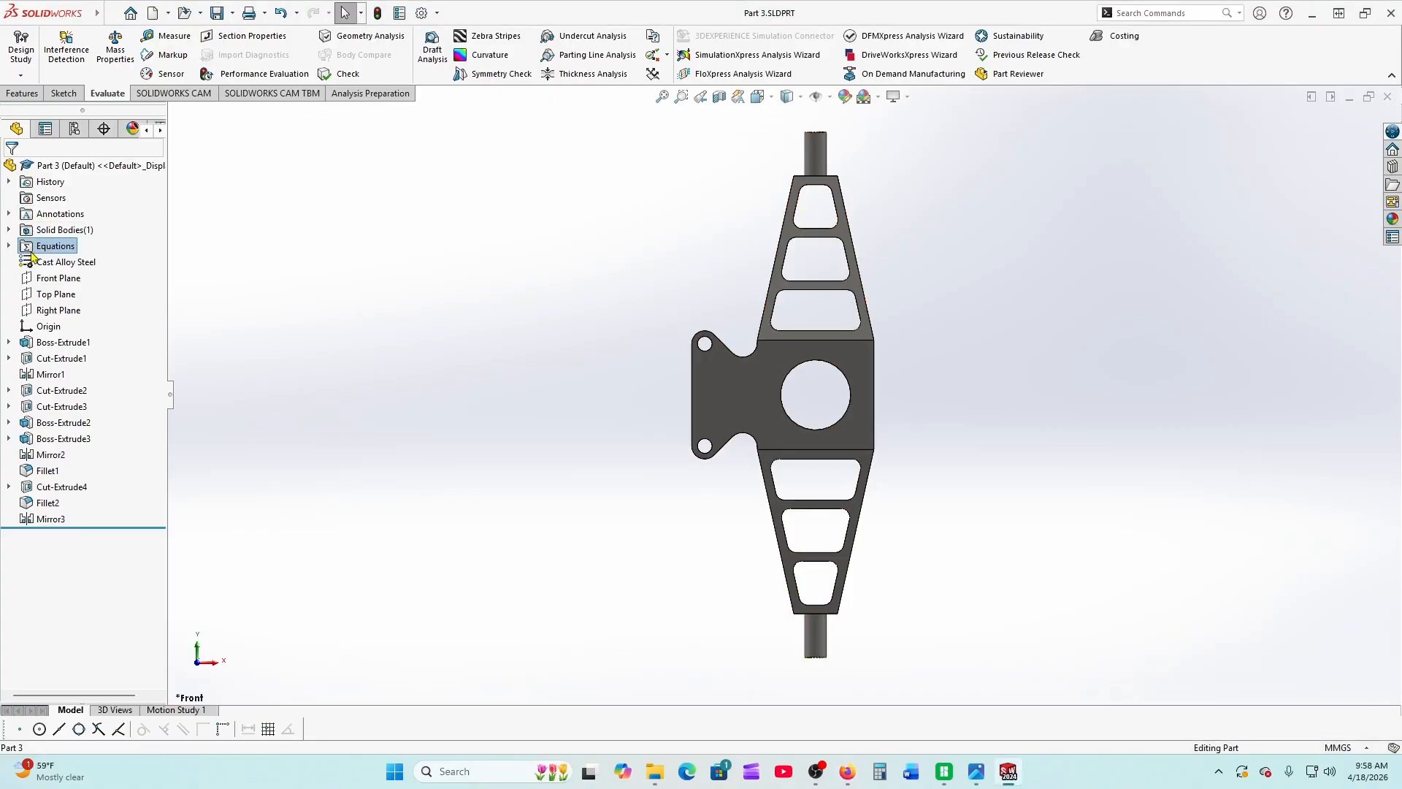
{"action": "right_click", "coordinate": [31, 252]}
{"action": "left_click", "coordinate": [60, 261]}
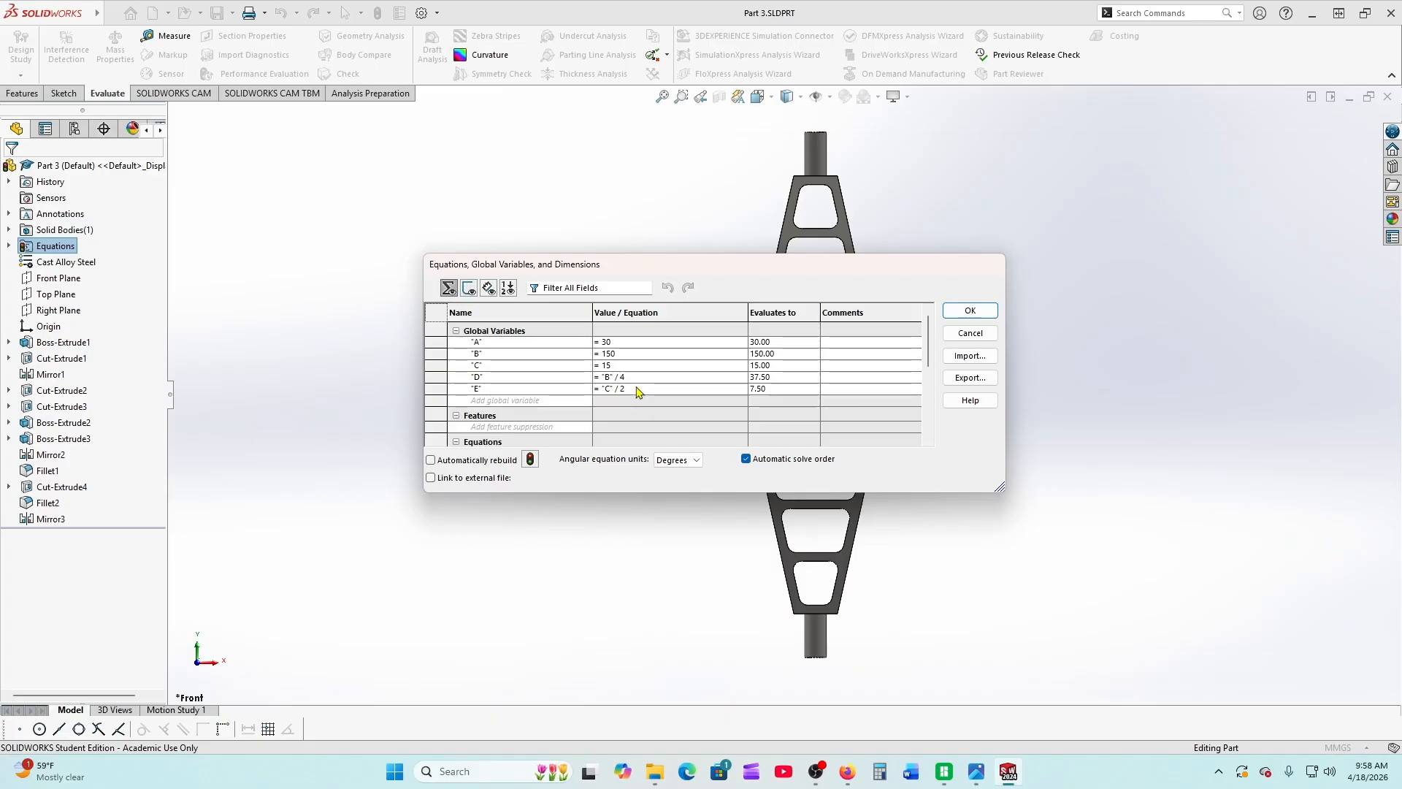
{"action": "left_click", "coordinate": [968, 313]}
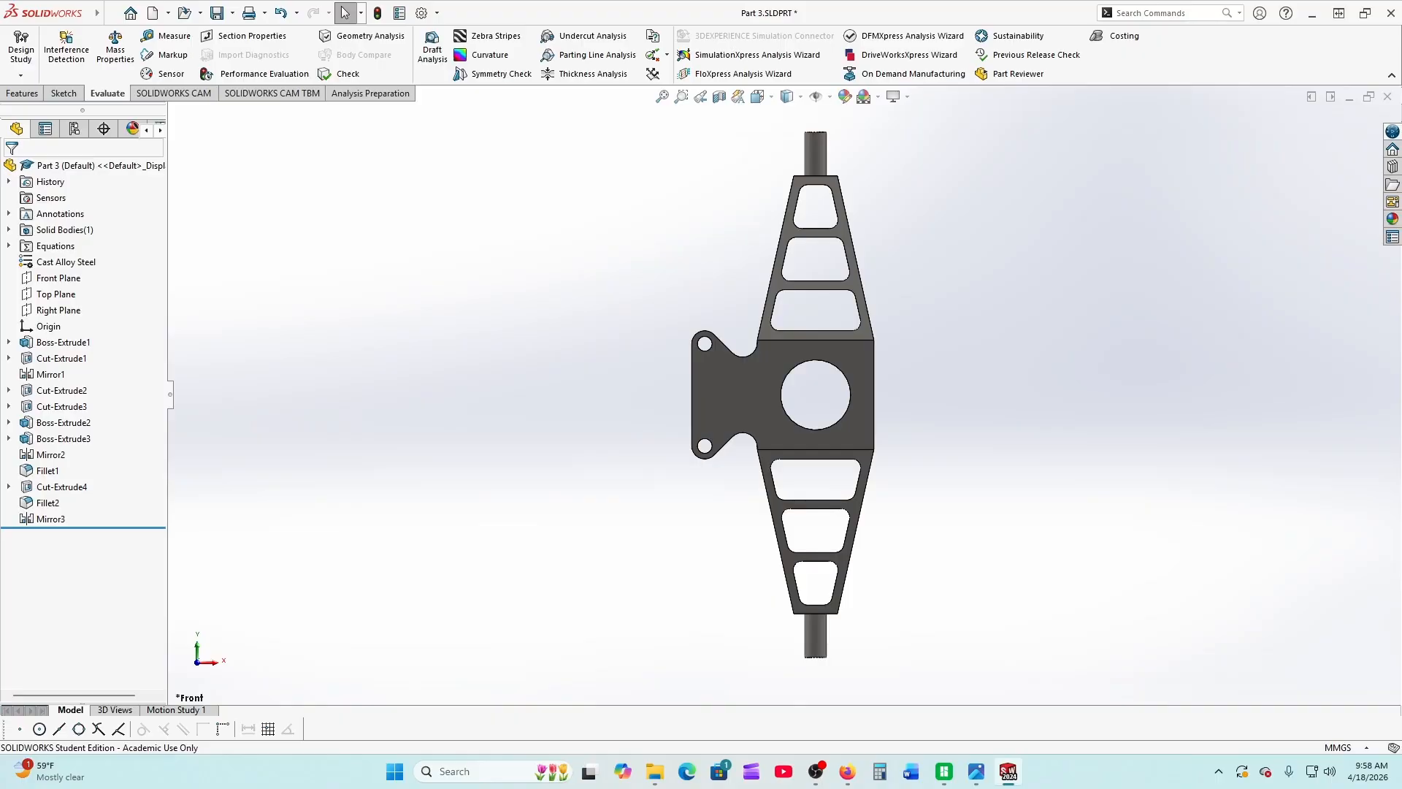
Bring the PDF back full size and examine the modified and new dimensions in the Question 14 drawing
{"action": "left_click_drag", "start_coordinate": [1401, 58], "coordinate": [926, 87]}
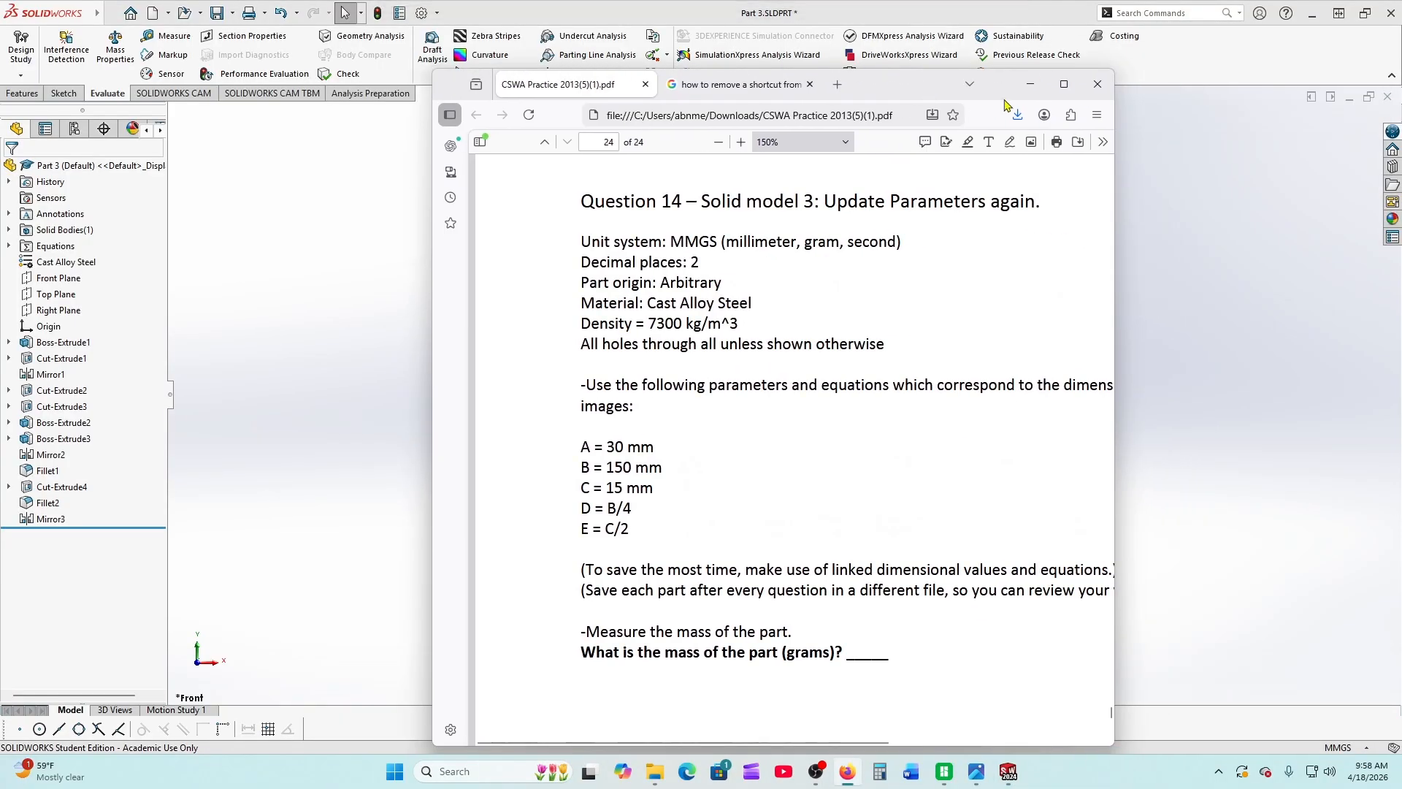
{"action": "left_click", "coordinate": [1064, 84]}
{"action": "scroll", "coordinate": [760, 313], "scroll_direction": "up", "scroll_amount": 6}
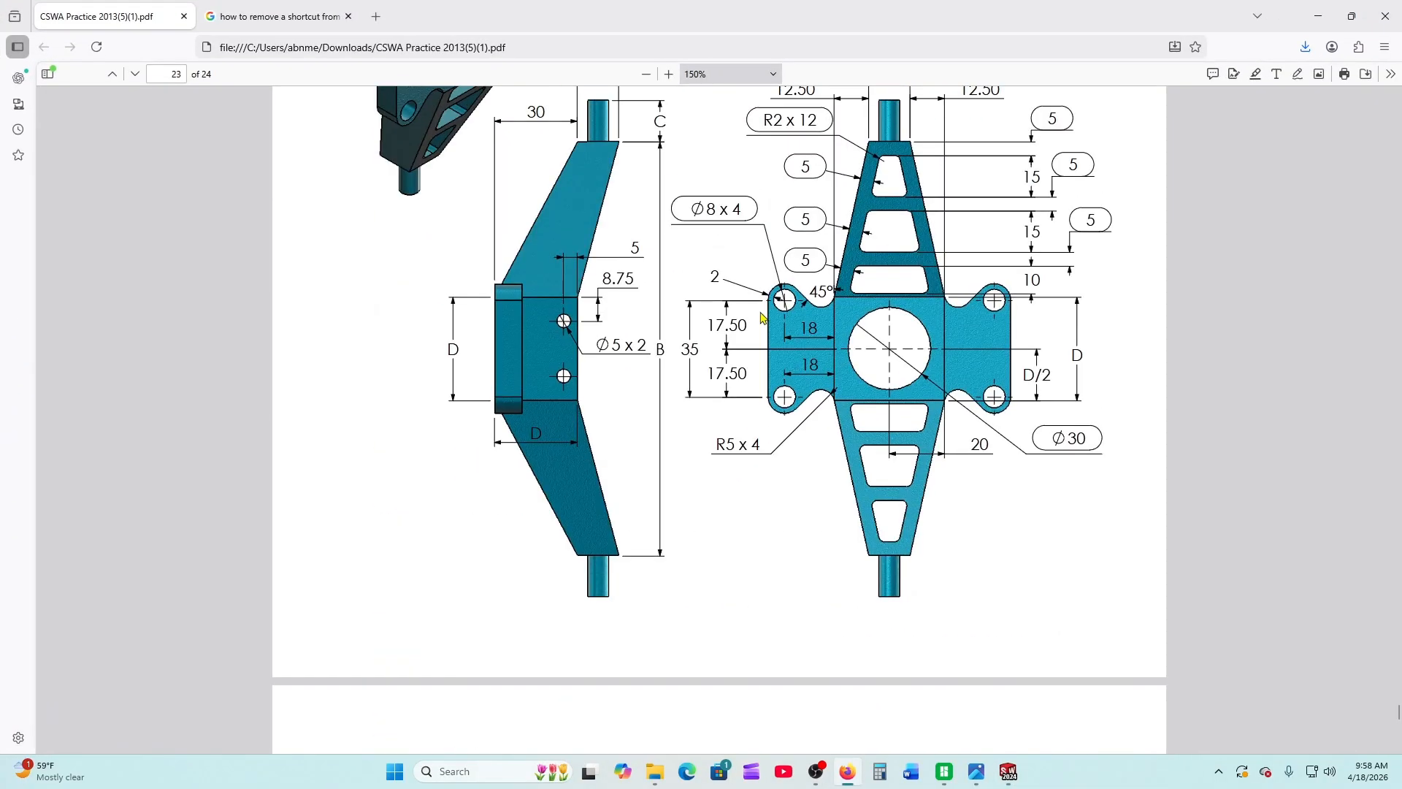
{"action": "scroll", "coordinate": [761, 316], "scroll_direction": "up", "scroll_amount": 6}
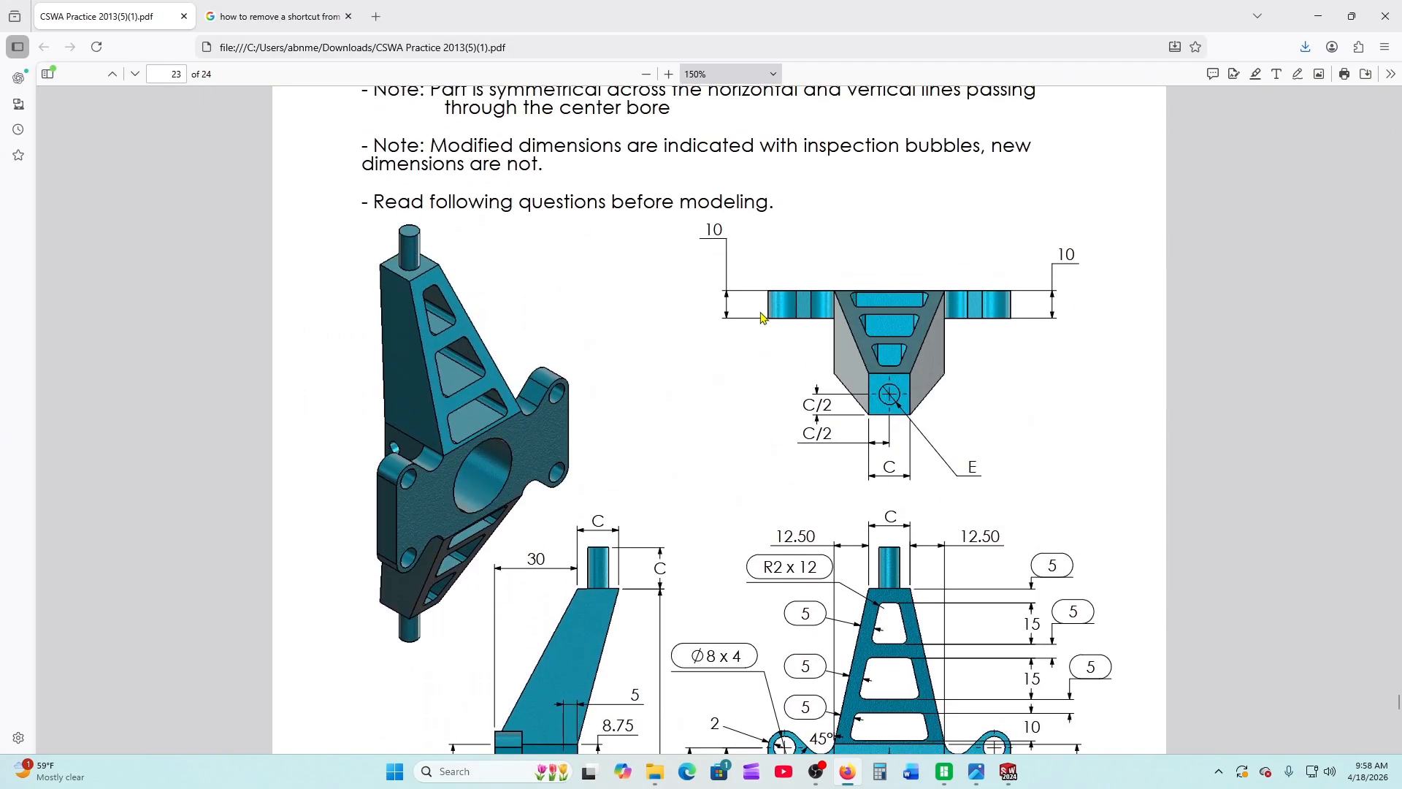
Compare the Question 14 drawing with the earlier Question 13 and Question 12 drawings to identify the changed and new dimensions
{"action": "scroll", "coordinate": [762, 322], "scroll_direction": "down", "scroll_amount": 1}
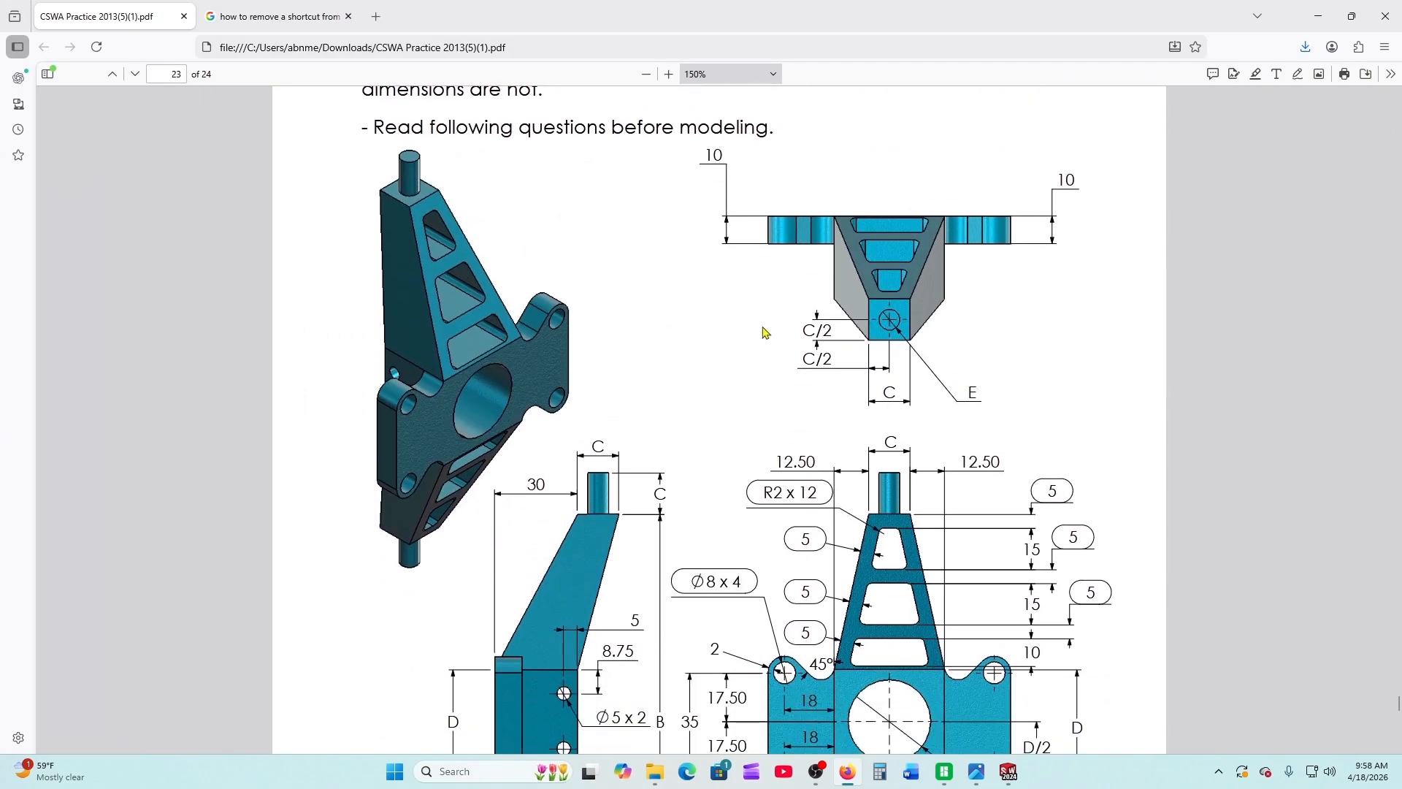
{"action": "scroll", "coordinate": [763, 335], "scroll_direction": "down", "scroll_amount": 4}
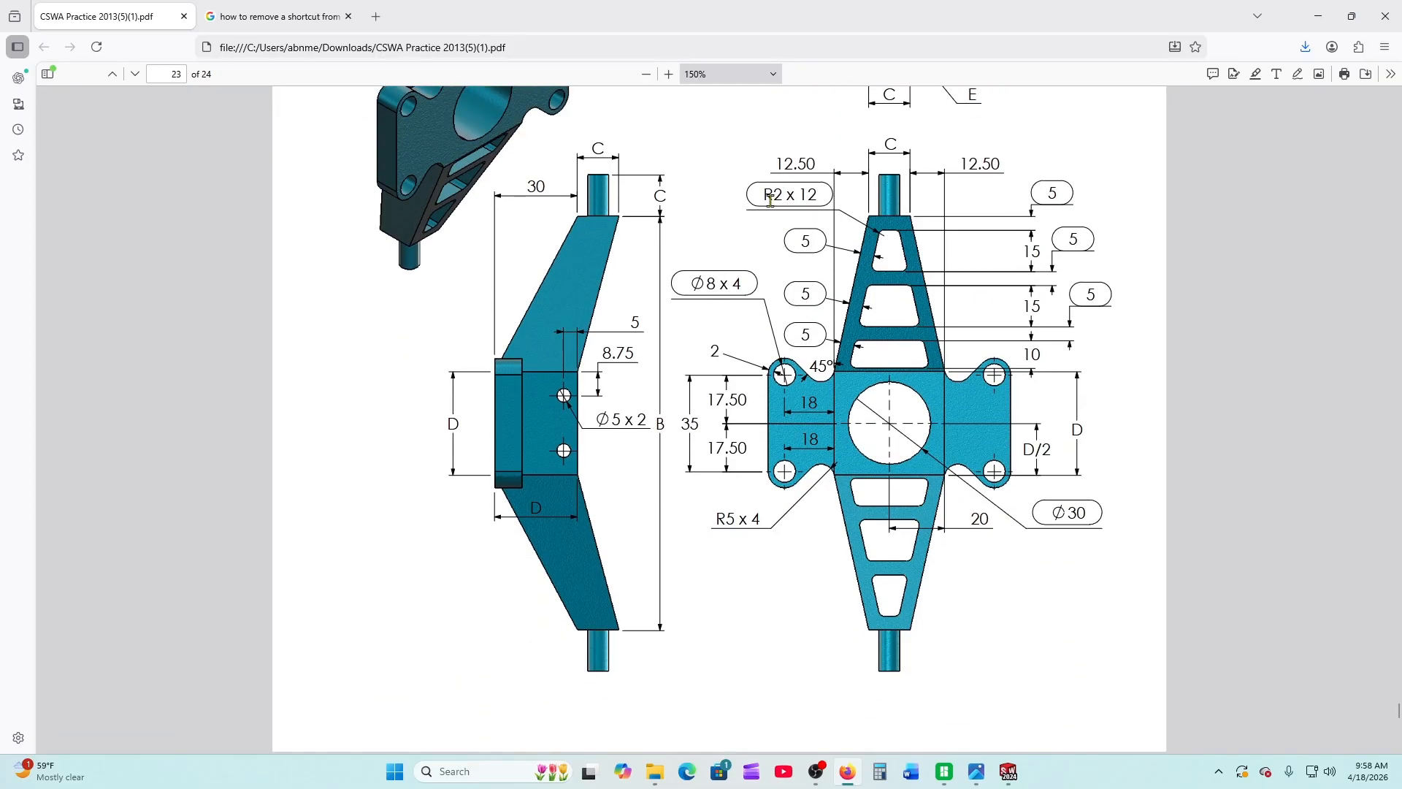
{"action": "scroll", "coordinate": [788, 229], "scroll_direction": "up", "scroll_amount": 15}
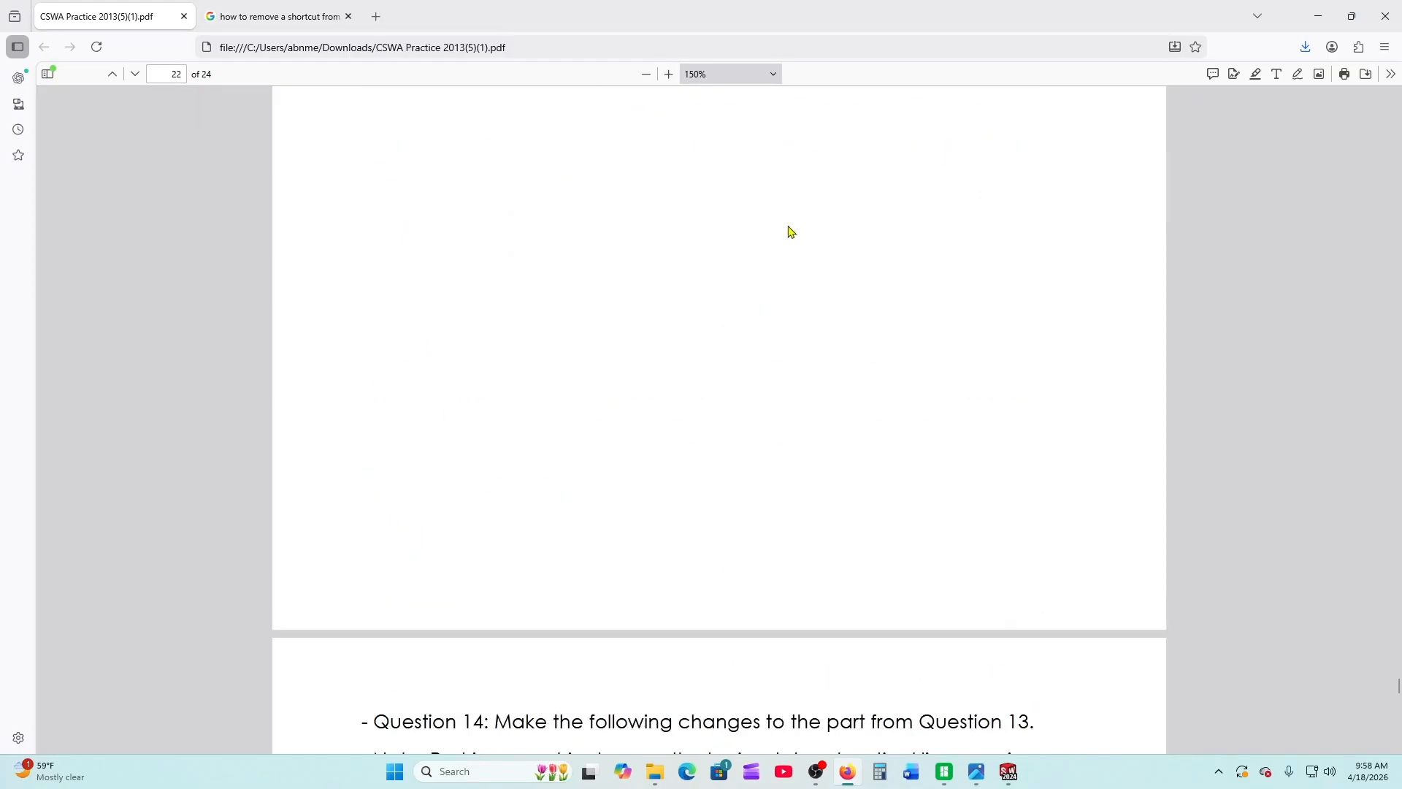
{"action": "scroll", "coordinate": [790, 231], "scroll_direction": "up", "scroll_amount": 12}
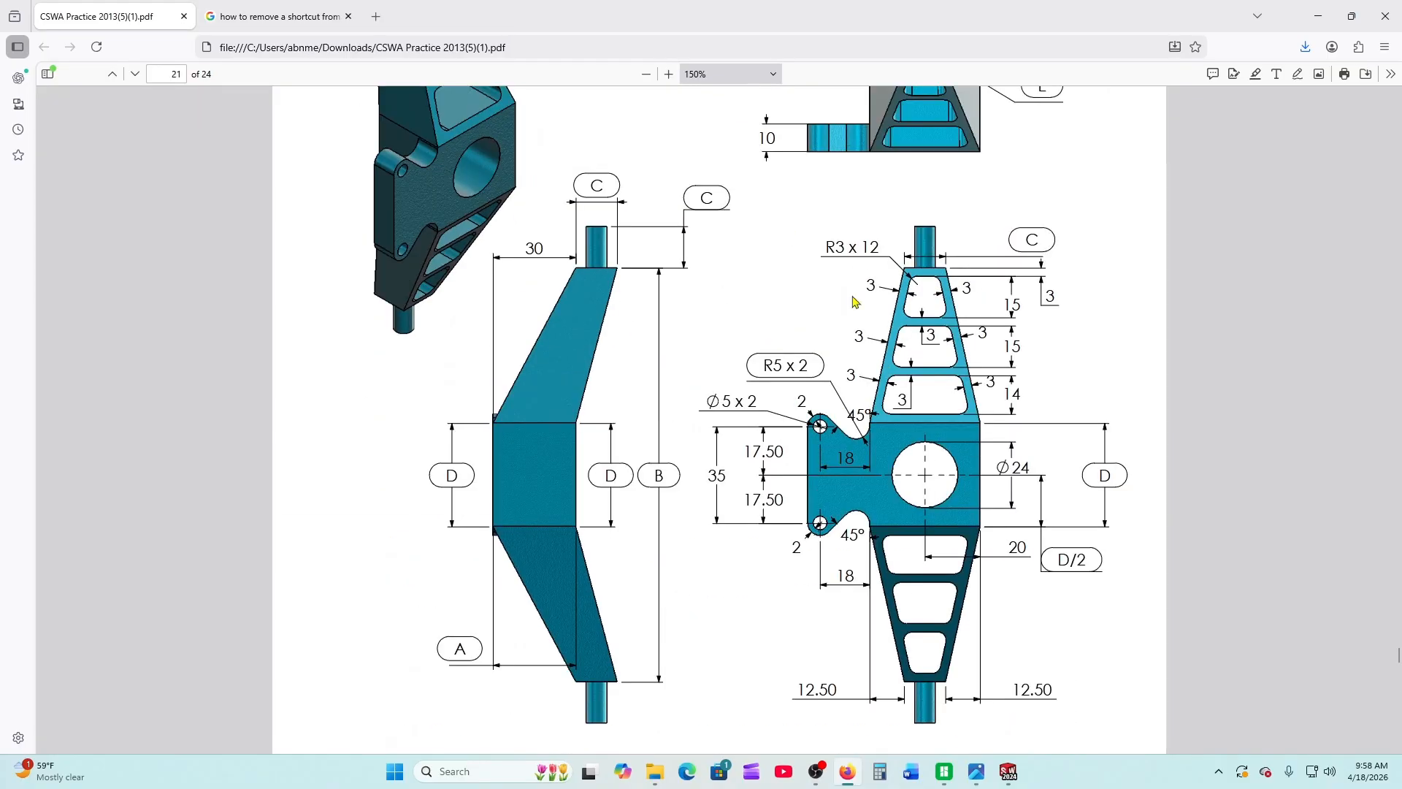
{"action": "scroll", "coordinate": [841, 257], "scroll_direction": "down", "scroll_amount": 20}
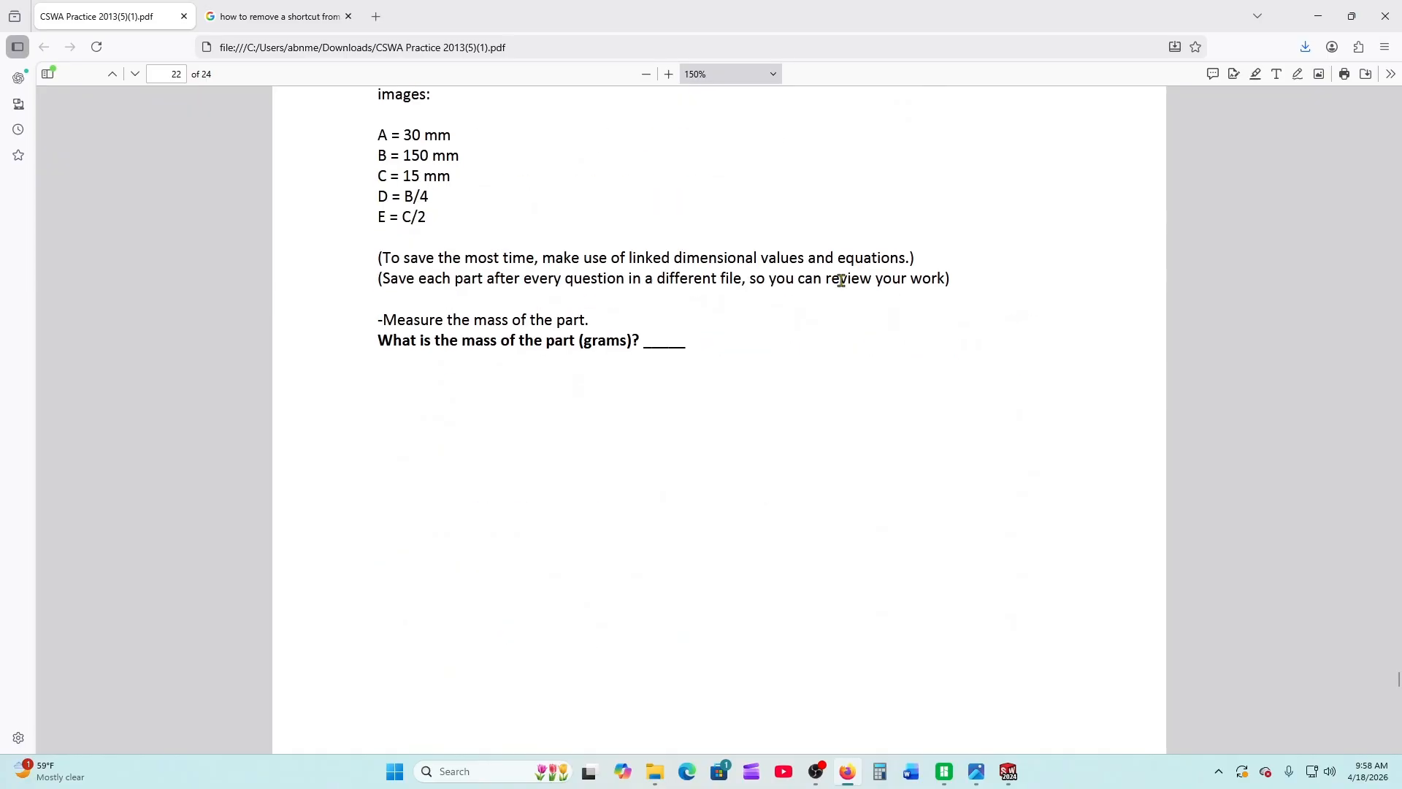
{"action": "scroll", "coordinate": [844, 285], "scroll_direction": "down", "scroll_amount": 10}
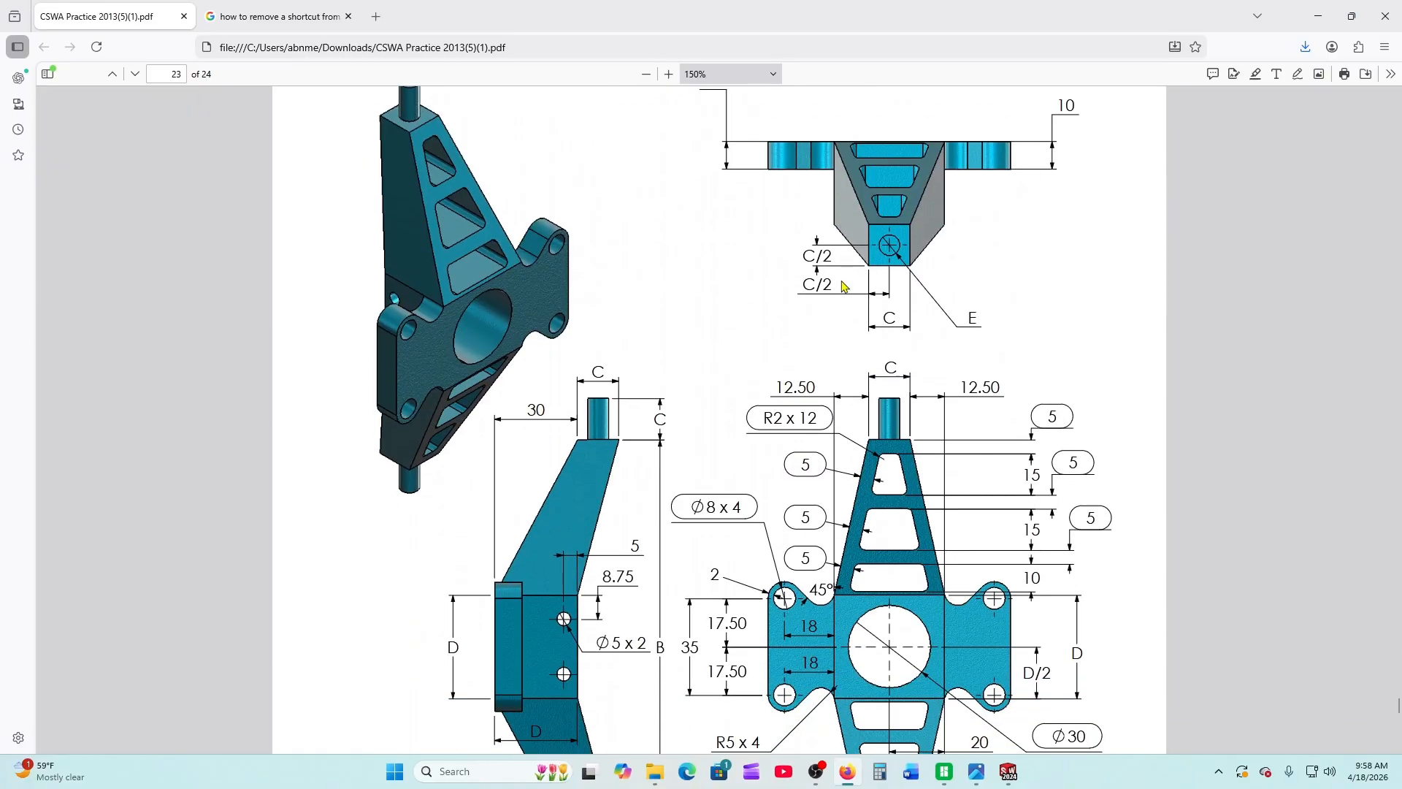
{"action": "scroll", "coordinate": [844, 286], "scroll_direction": "up", "scroll_amount": 20}
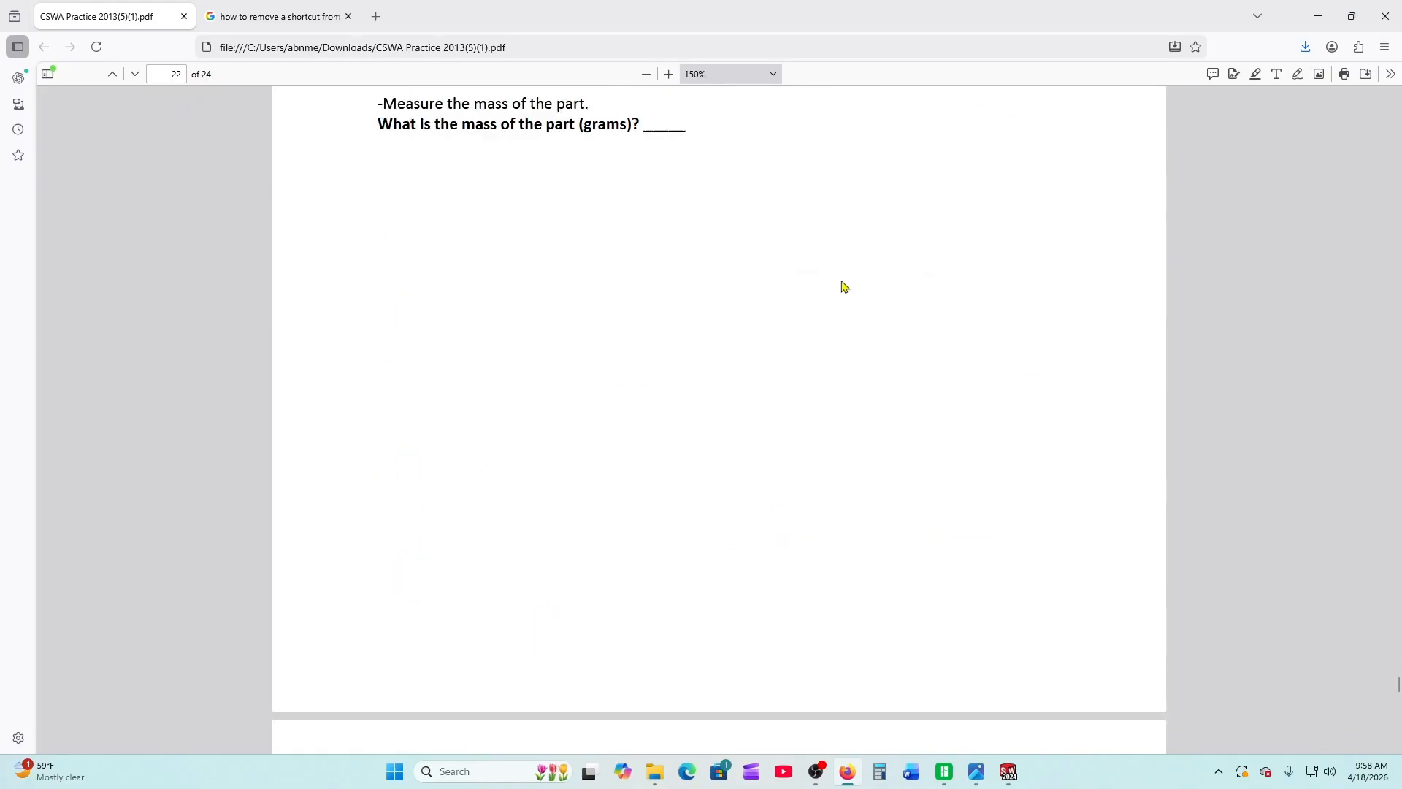
{"action": "scroll", "coordinate": [843, 284], "scroll_direction": "up", "scroll_amount": 7}
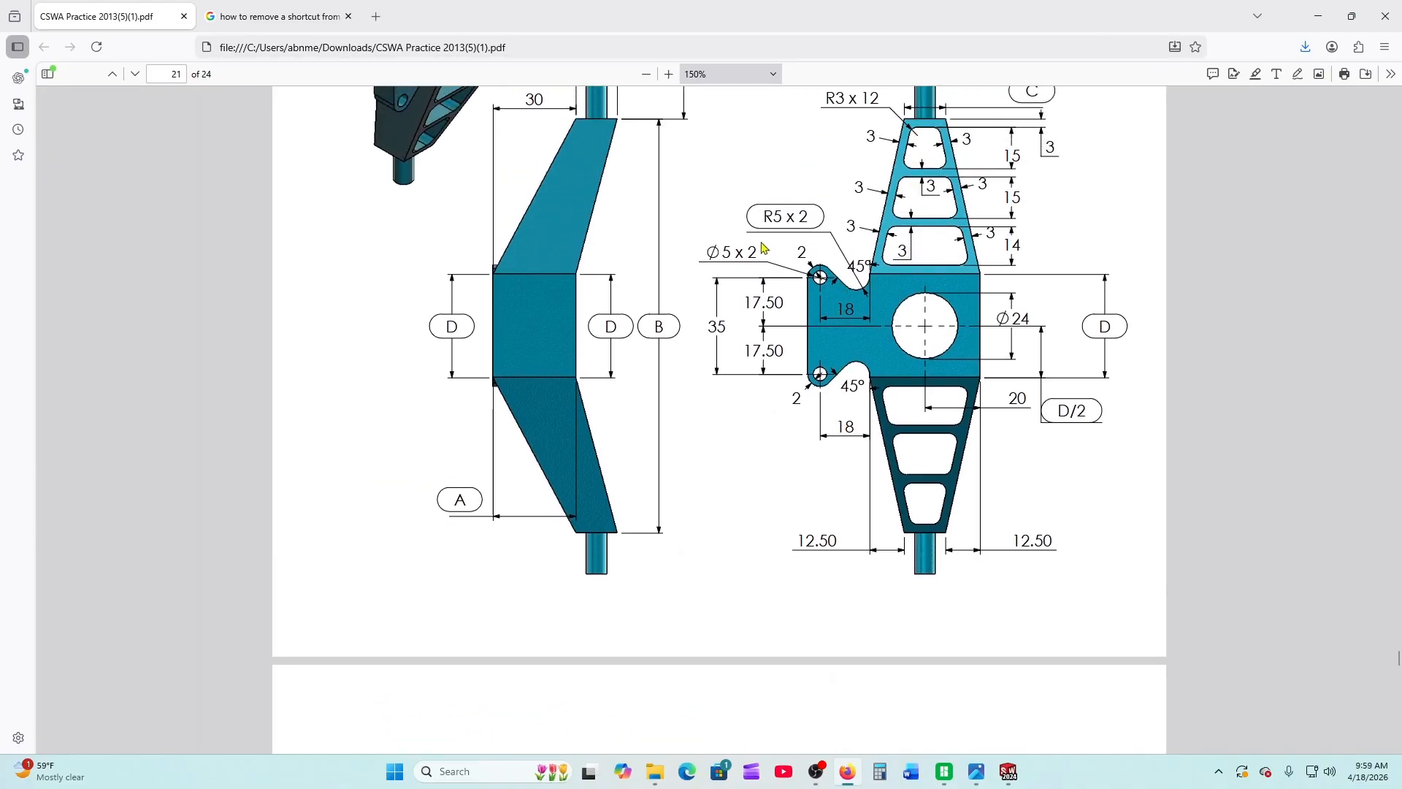
{"action": "scroll", "coordinate": [796, 270], "scroll_direction": "up", "scroll_amount": 2}
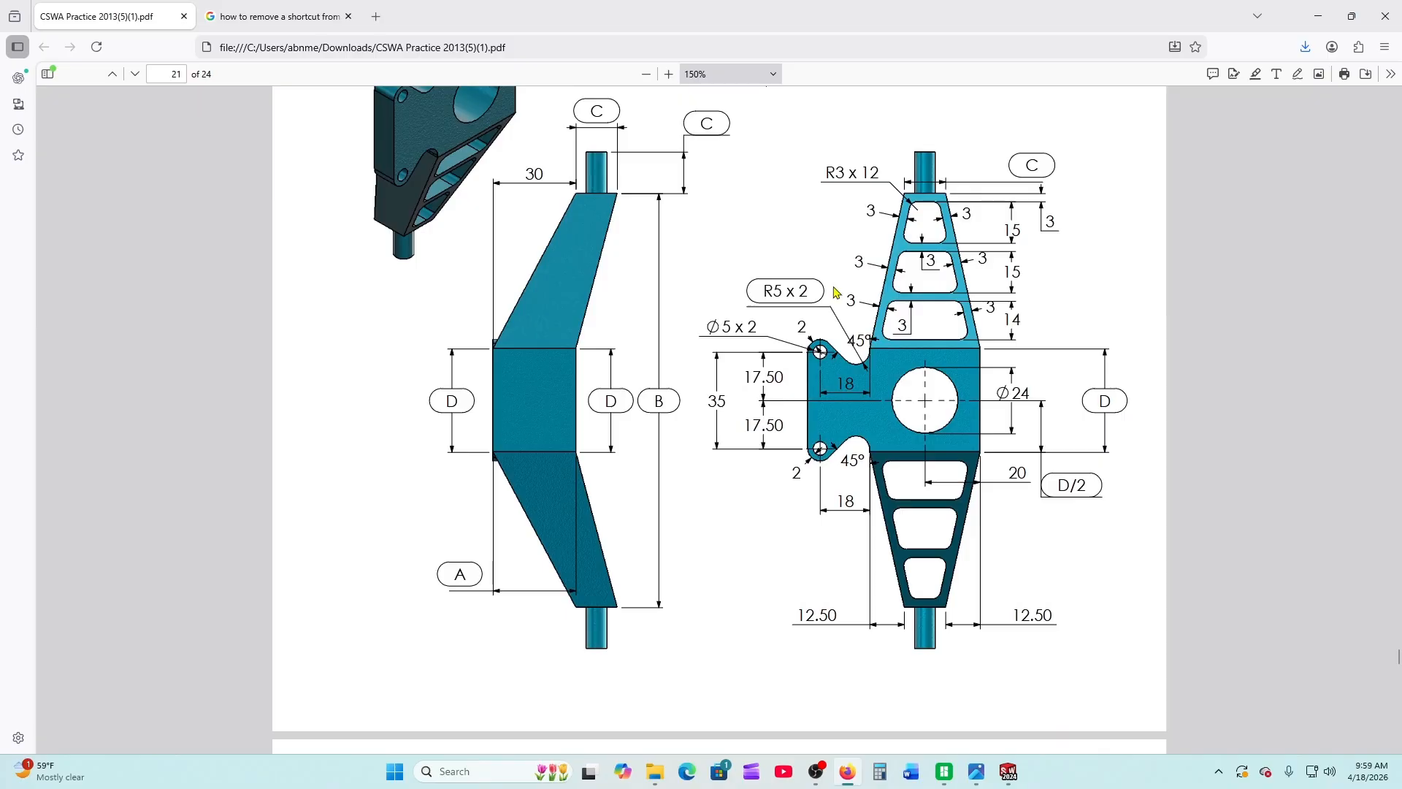
{"action": "scroll", "coordinate": [809, 270], "scroll_direction": "up", "scroll_amount": 20}
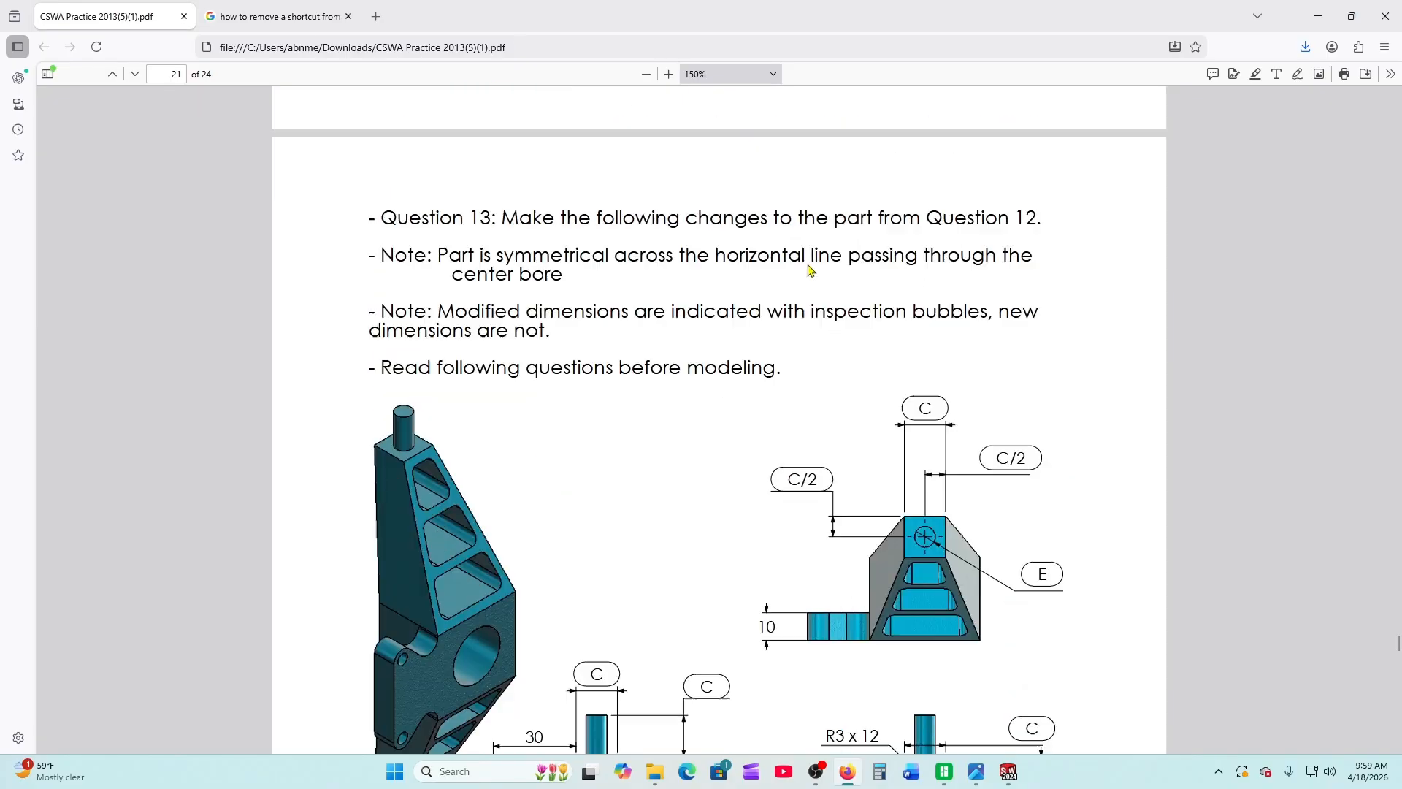
{"action": "scroll", "coordinate": [810, 270], "scroll_direction": "up", "scroll_amount": 12}
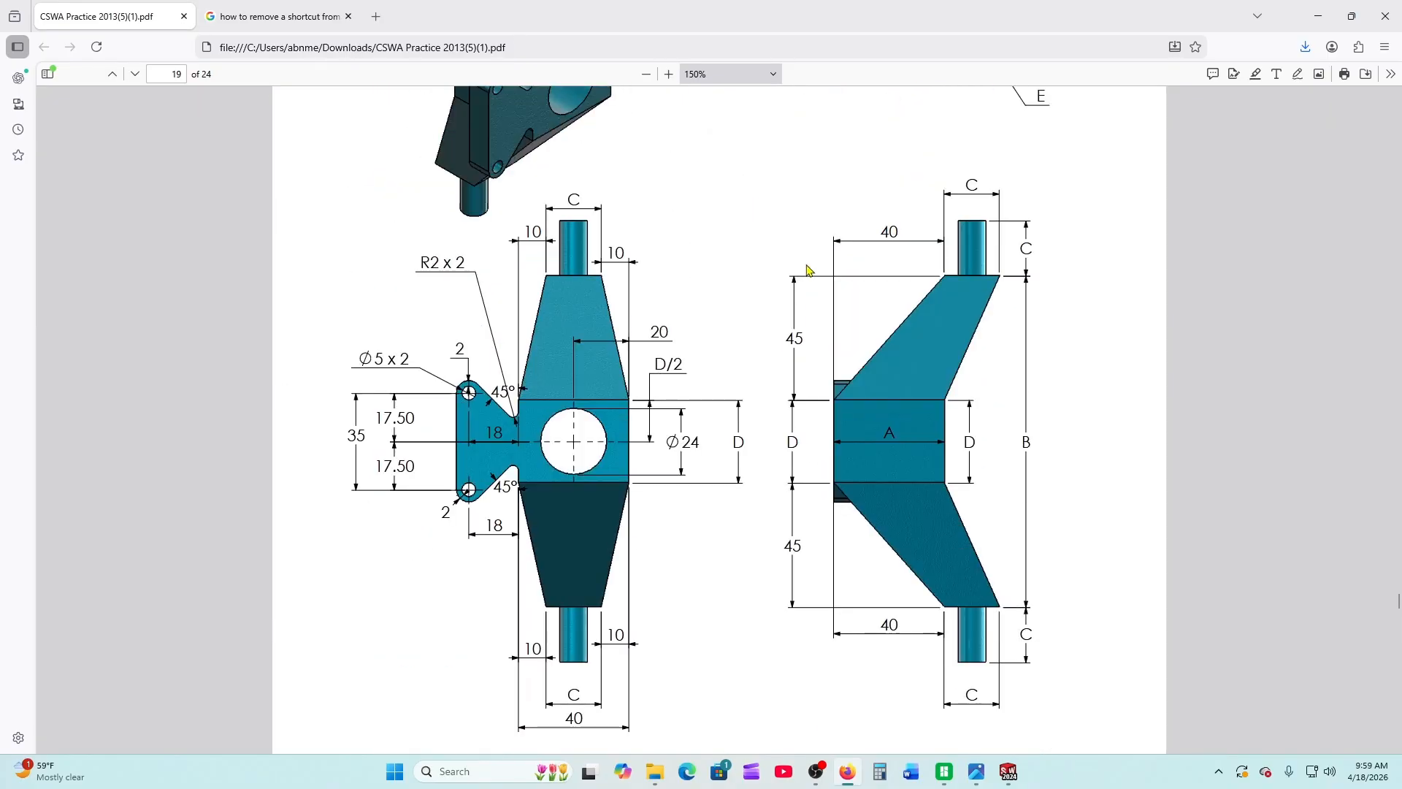
{"action": "scroll", "coordinate": [636, 378], "scroll_direction": "down", "scroll_amount": 16}
{"action": "scroll", "coordinate": [635, 377], "scroll_direction": "down", "scroll_amount": 16}
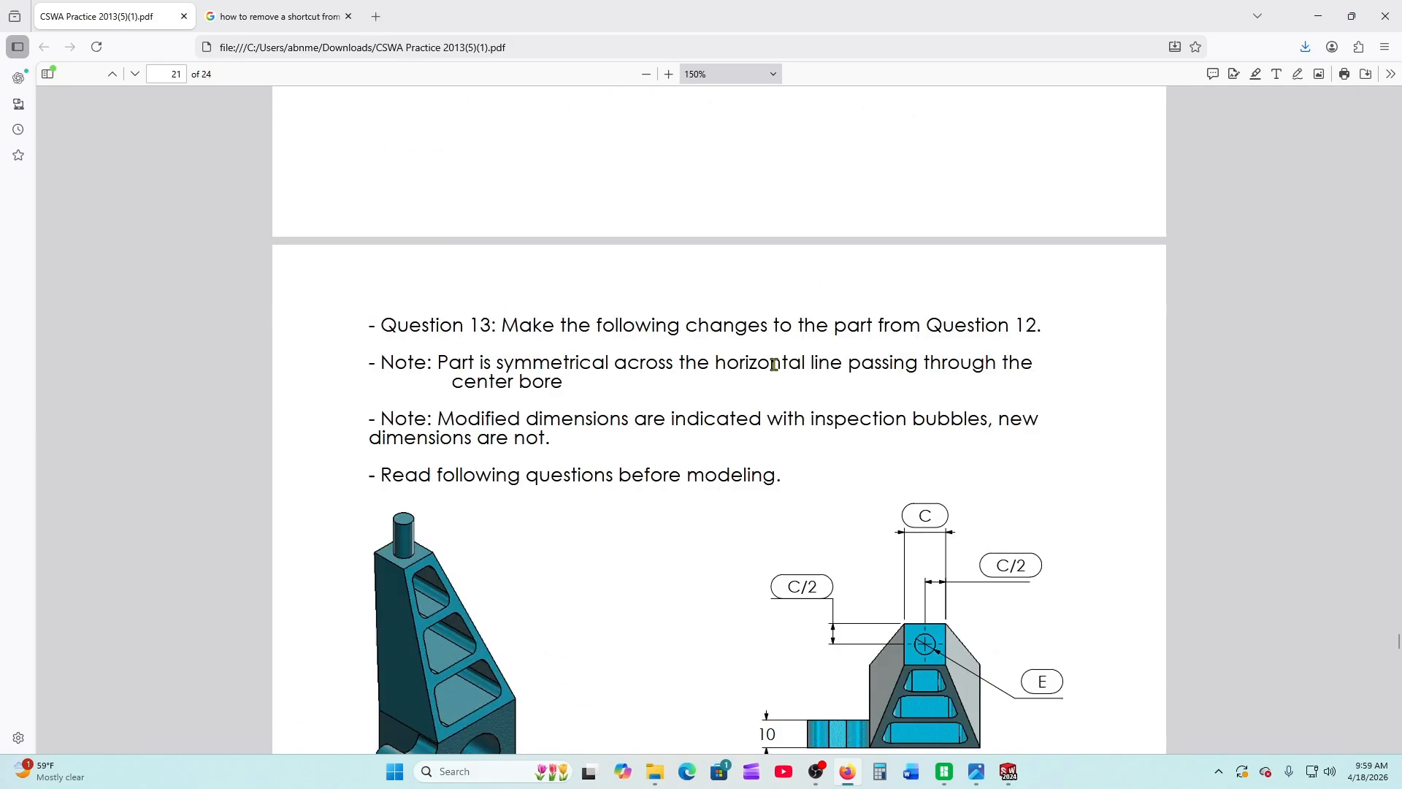
{"action": "scroll", "coordinate": [803, 358], "scroll_direction": "down", "scroll_amount": 3}
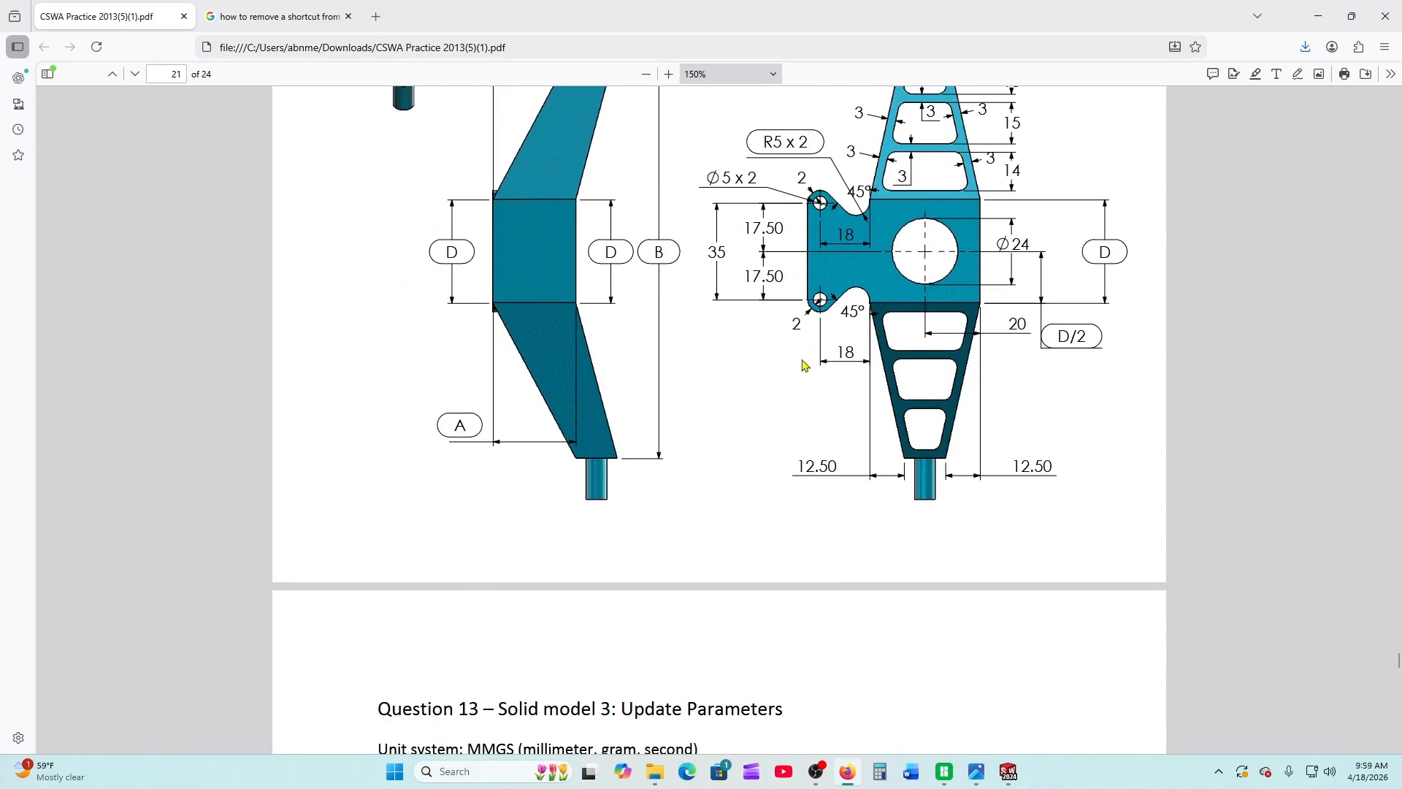
{"action": "scroll", "coordinate": [805, 363], "scroll_direction": "down", "scroll_amount": 12}
{"action": "scroll", "coordinate": [807, 371], "scroll_direction": "down", "scroll_amount": 15}
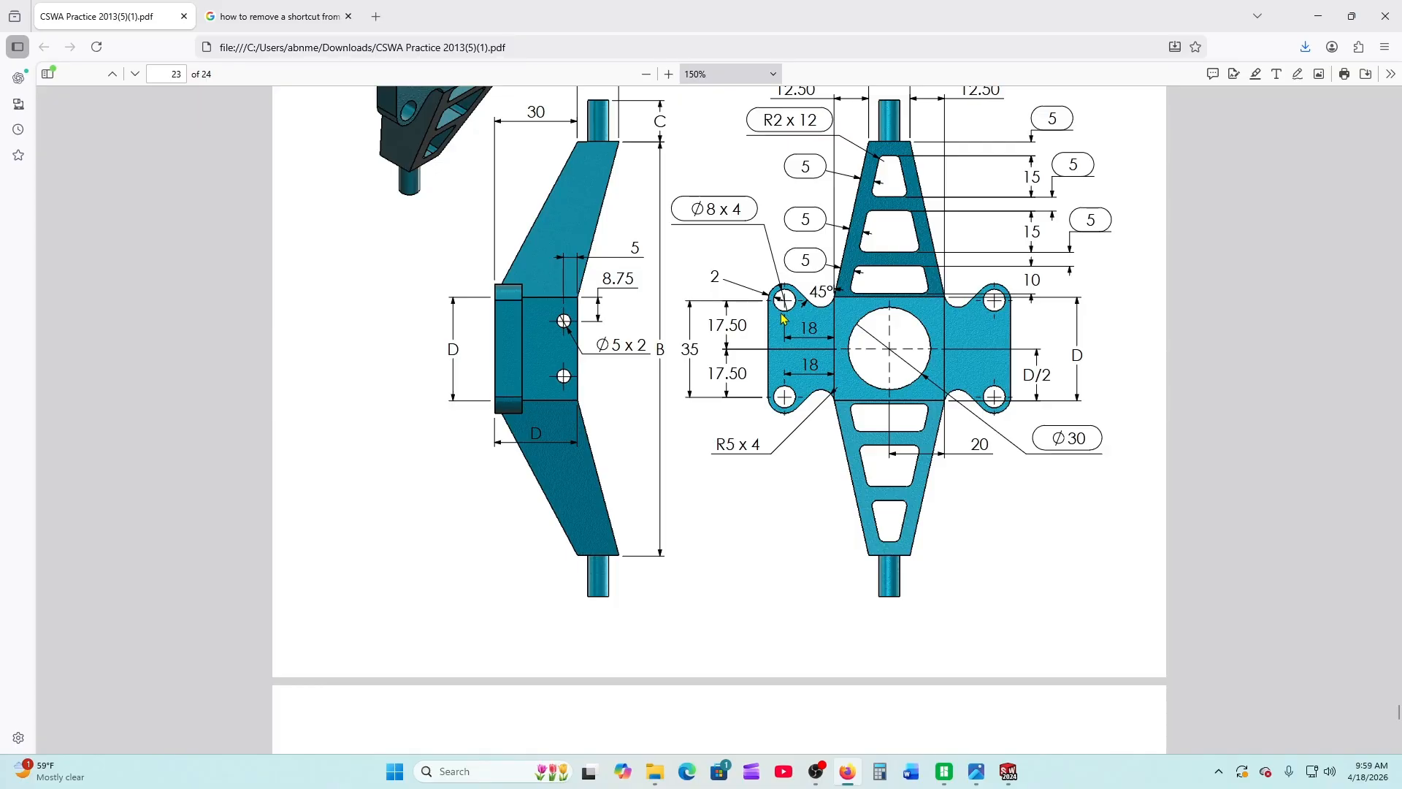
{"action": "scroll", "coordinate": [778, 338], "scroll_direction": "up", "scroll_amount": 6}
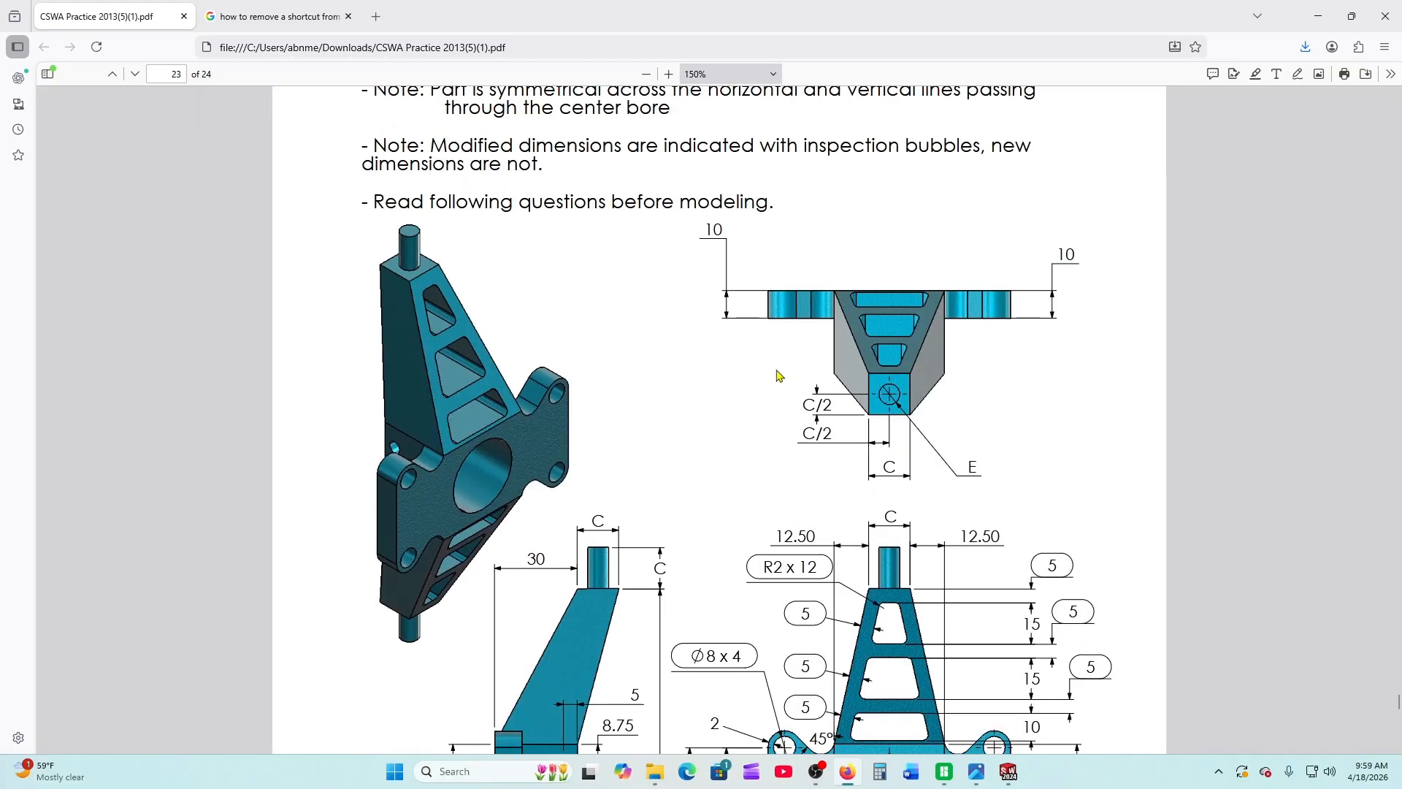
{"action": "scroll", "coordinate": [778, 375], "scroll_direction": "down", "scroll_amount": 4}
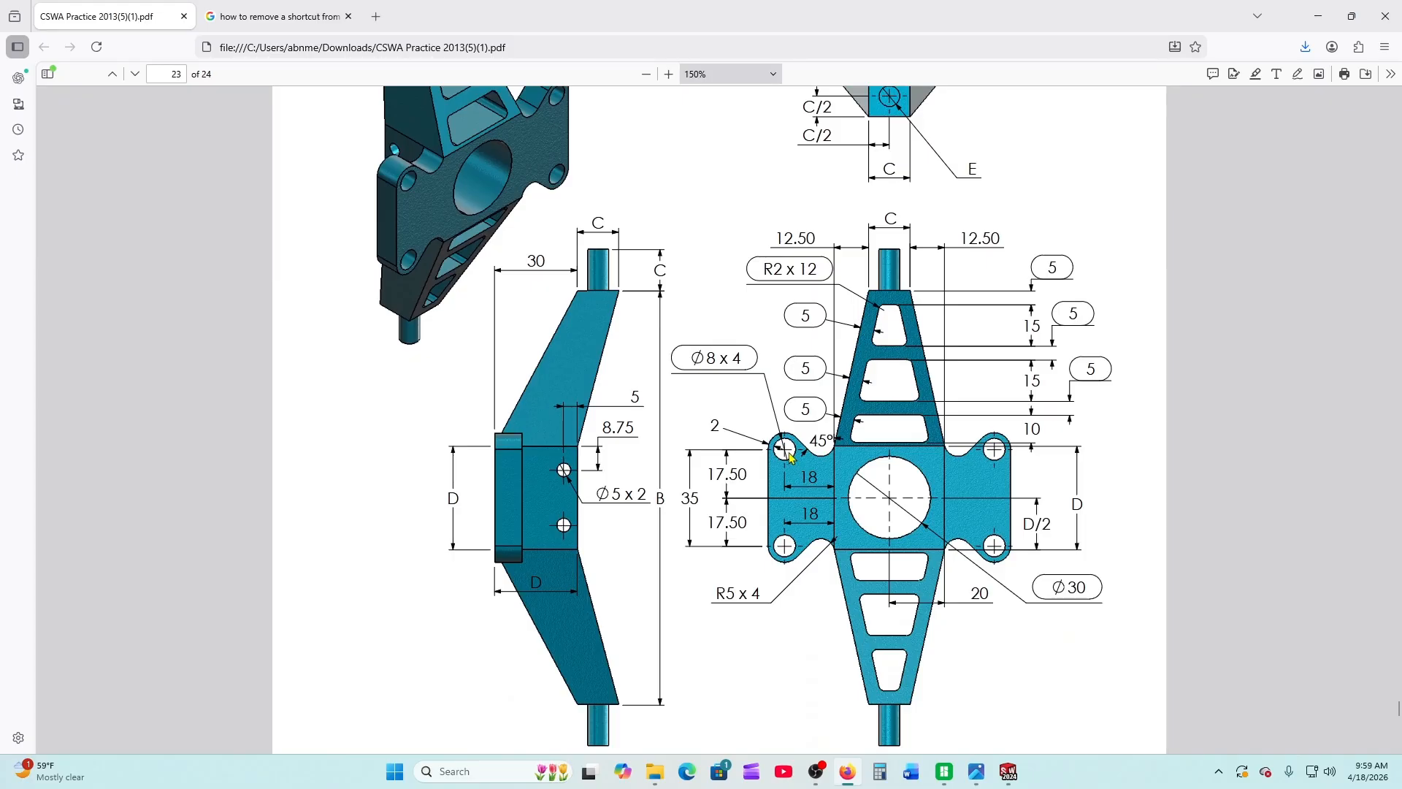
Edit the side flange's sketch under Boss-Extrude2, set its hole diameter to 8 mm, and exit the sketch
{"action": "left_click", "coordinate": [1015, 772]}
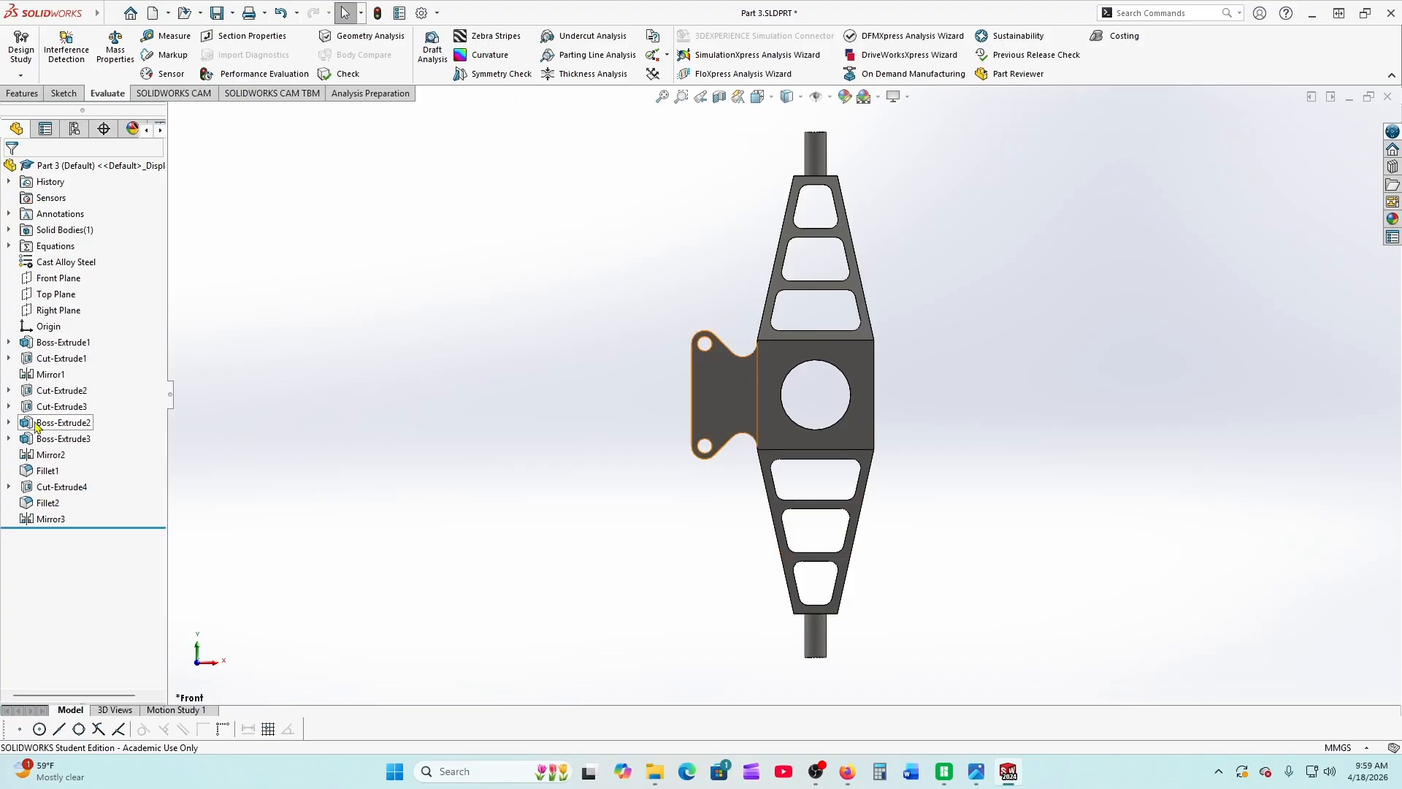
{"action": "left_click", "coordinate": [9, 422]}
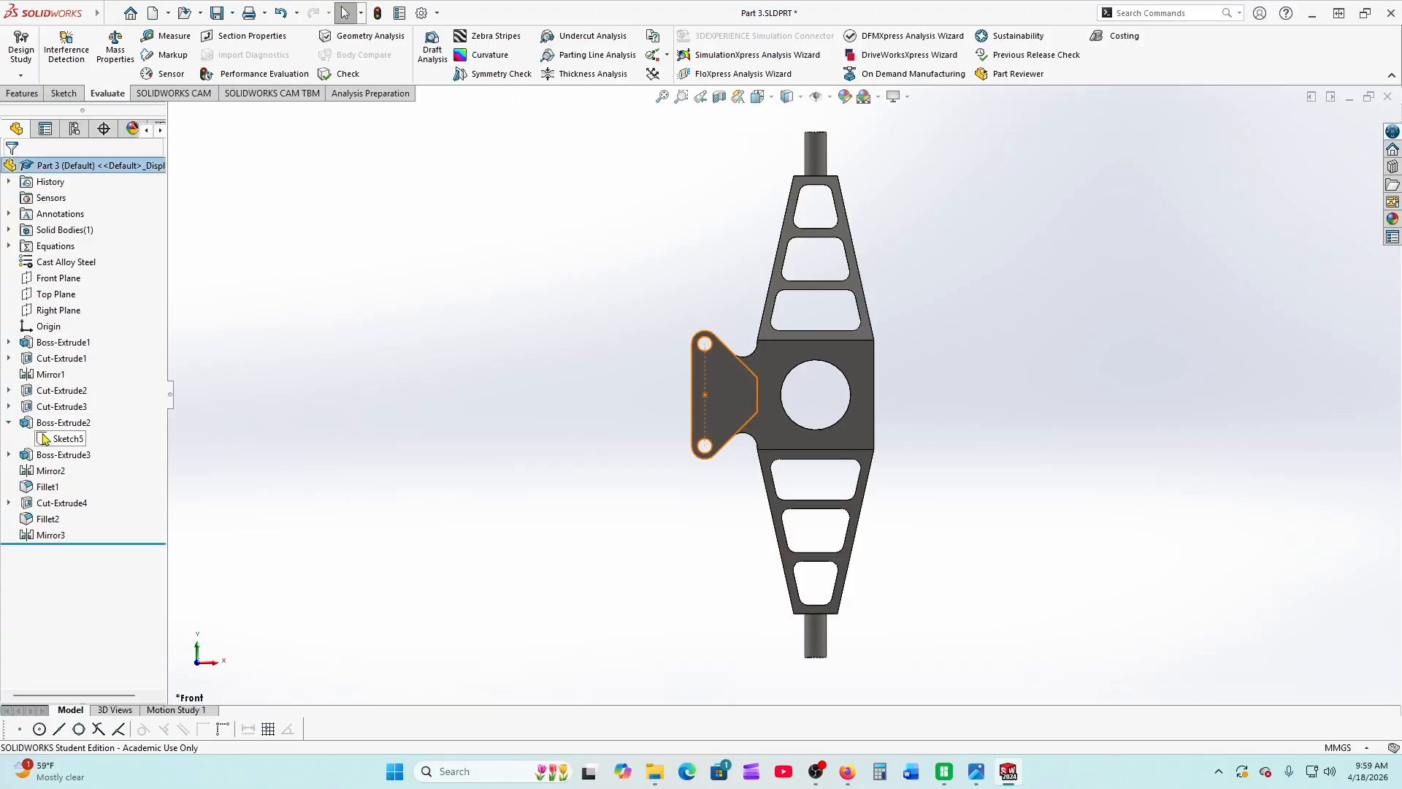
{"action": "left_click", "coordinate": [58, 438]}
{"action": "left_click", "coordinate": [54, 391]}
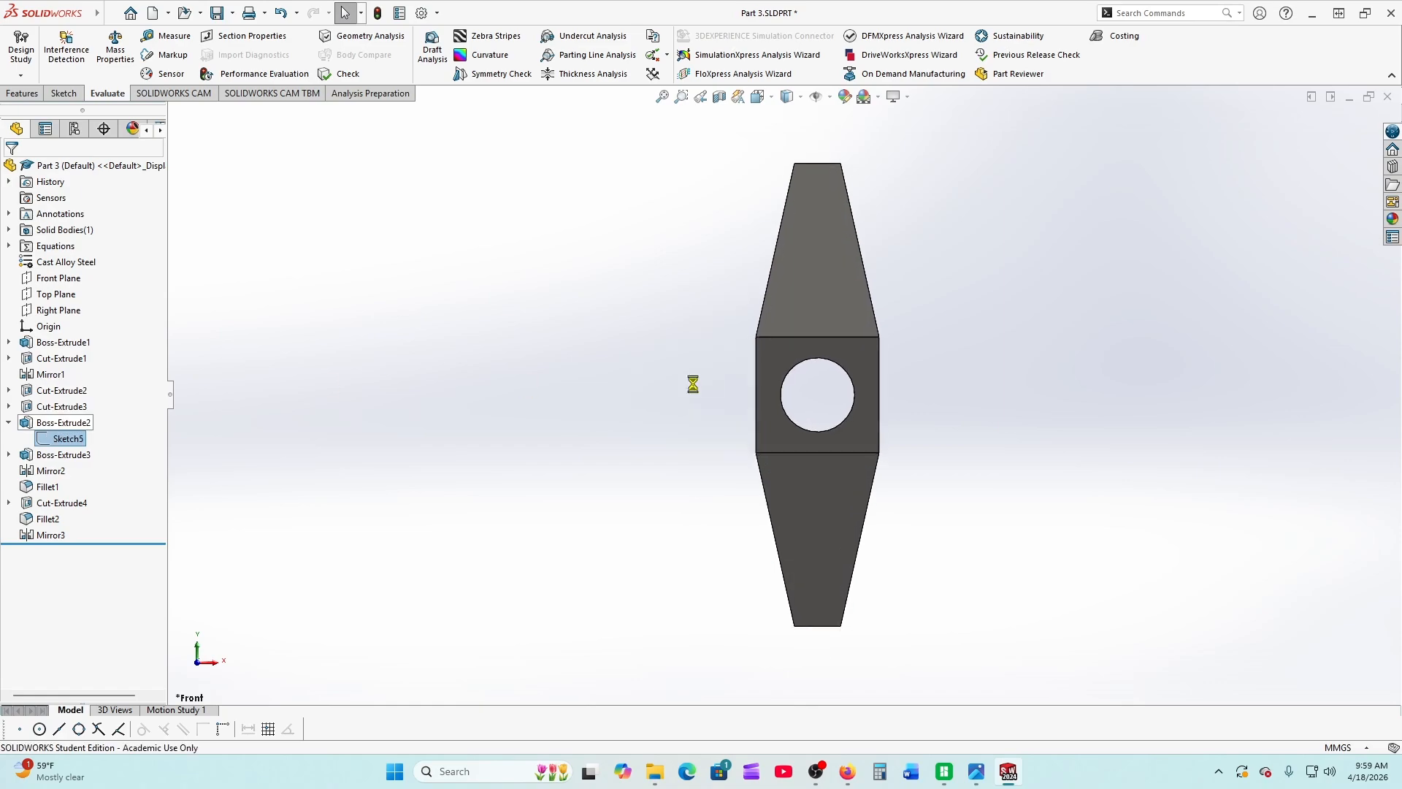
{"action": "scroll", "coordinate": [755, 345], "scroll_direction": "down", "scroll_amount": 5}
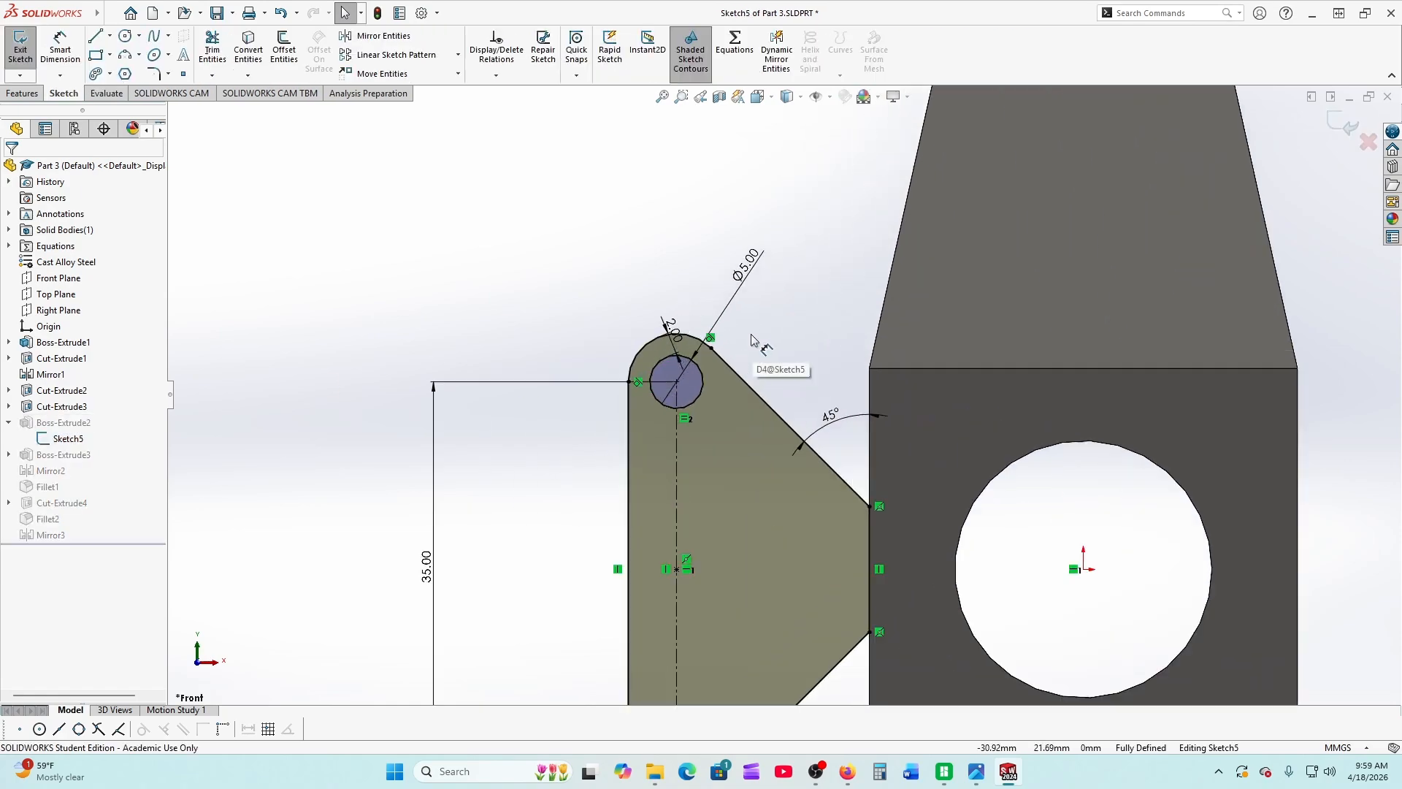
{"action": "left_click", "coordinate": [745, 271]}
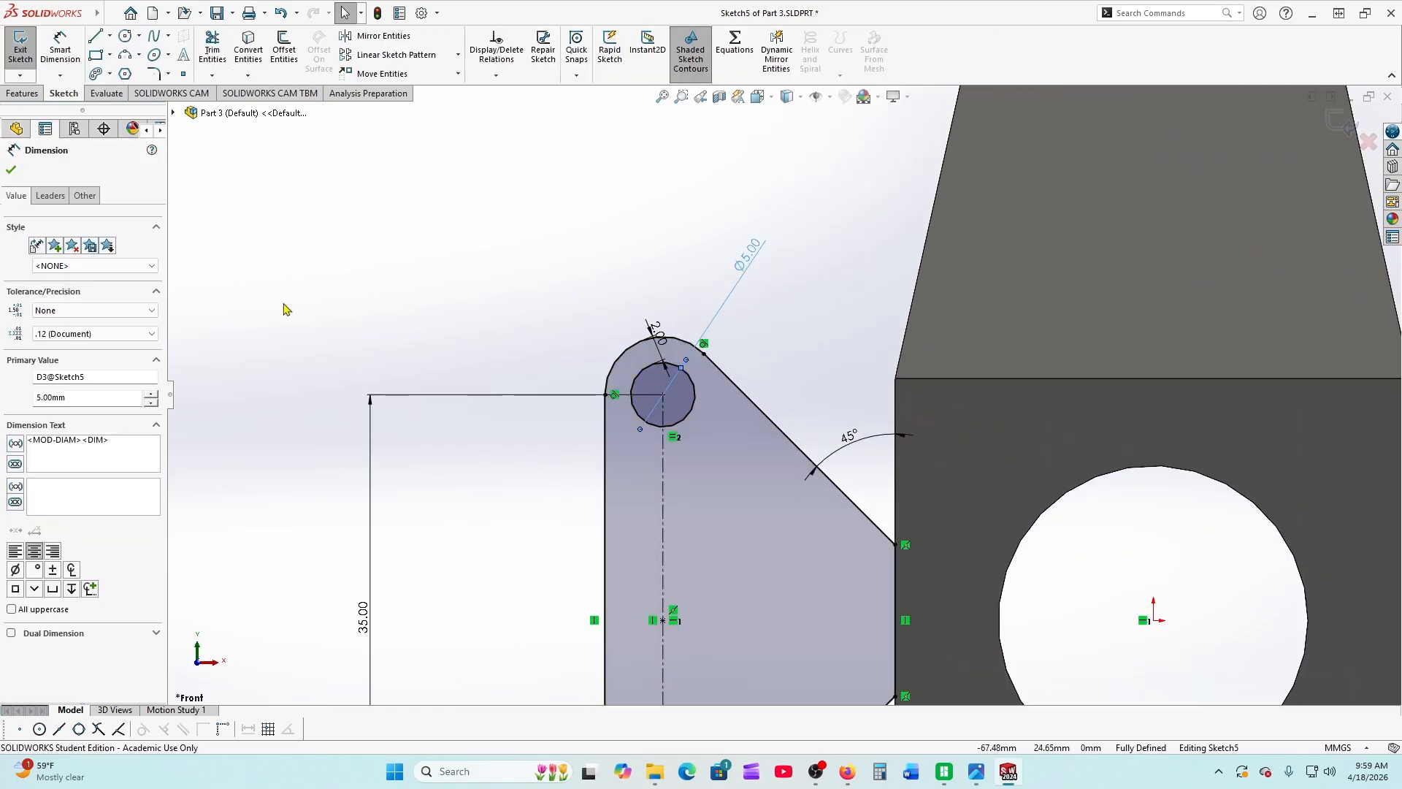
{"action": "double_click", "coordinate": [26, 398]}
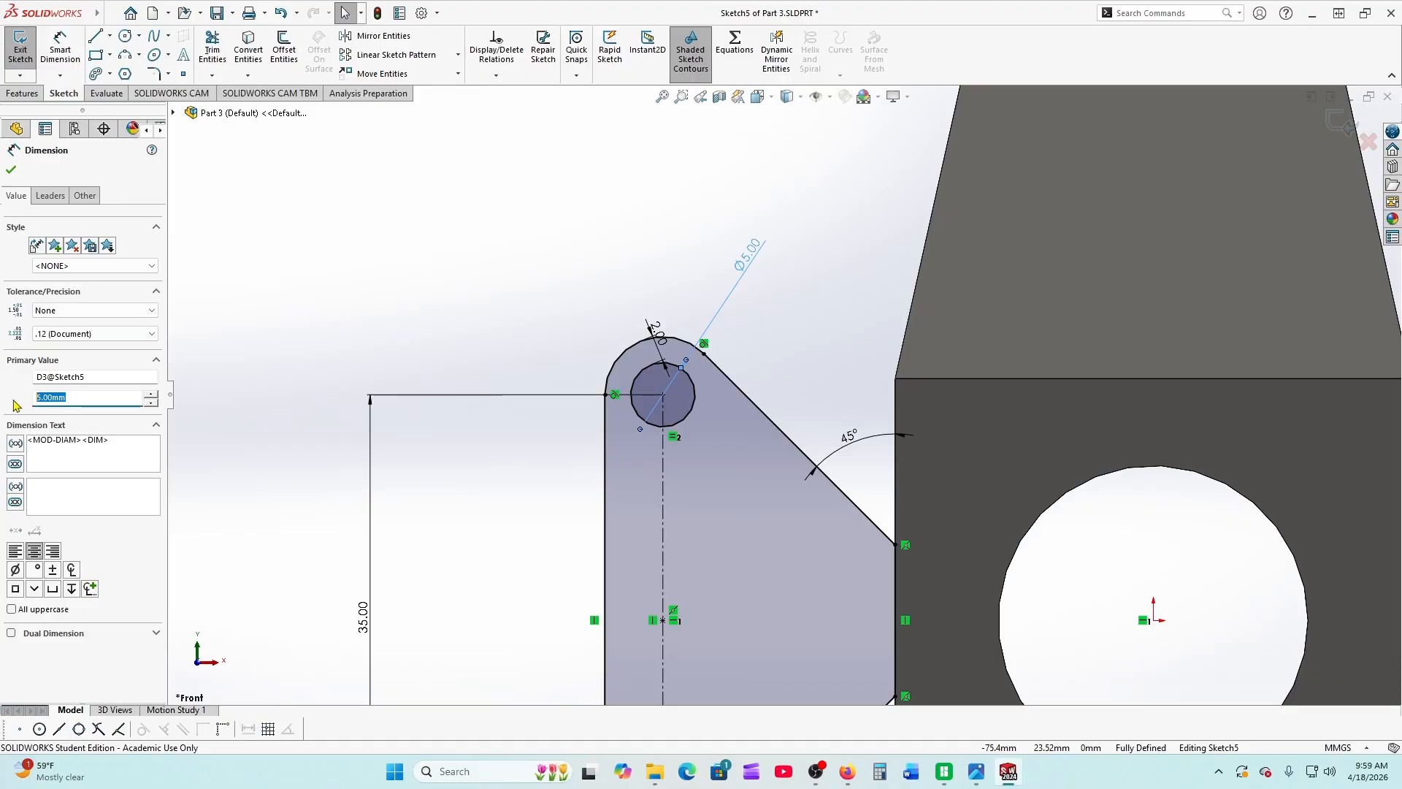
{"action": "type", "text": "8"}
{"action": "key", "text": "Return"}
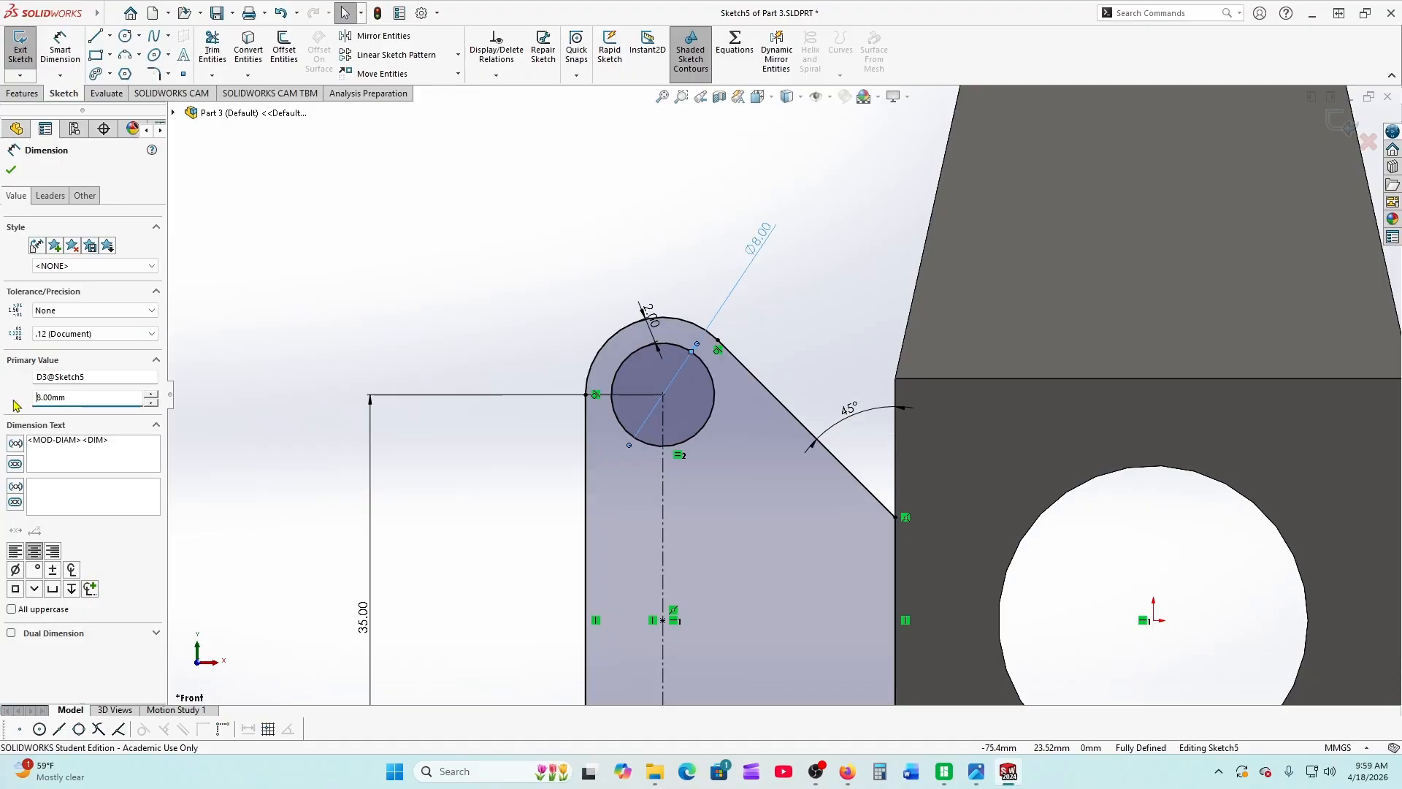
{"action": "left_click", "coordinate": [11, 170]}
{"action": "scroll", "coordinate": [418, 336], "scroll_direction": "up", "scroll_amount": 3}
{"action": "left_click", "coordinate": [1342, 124]}
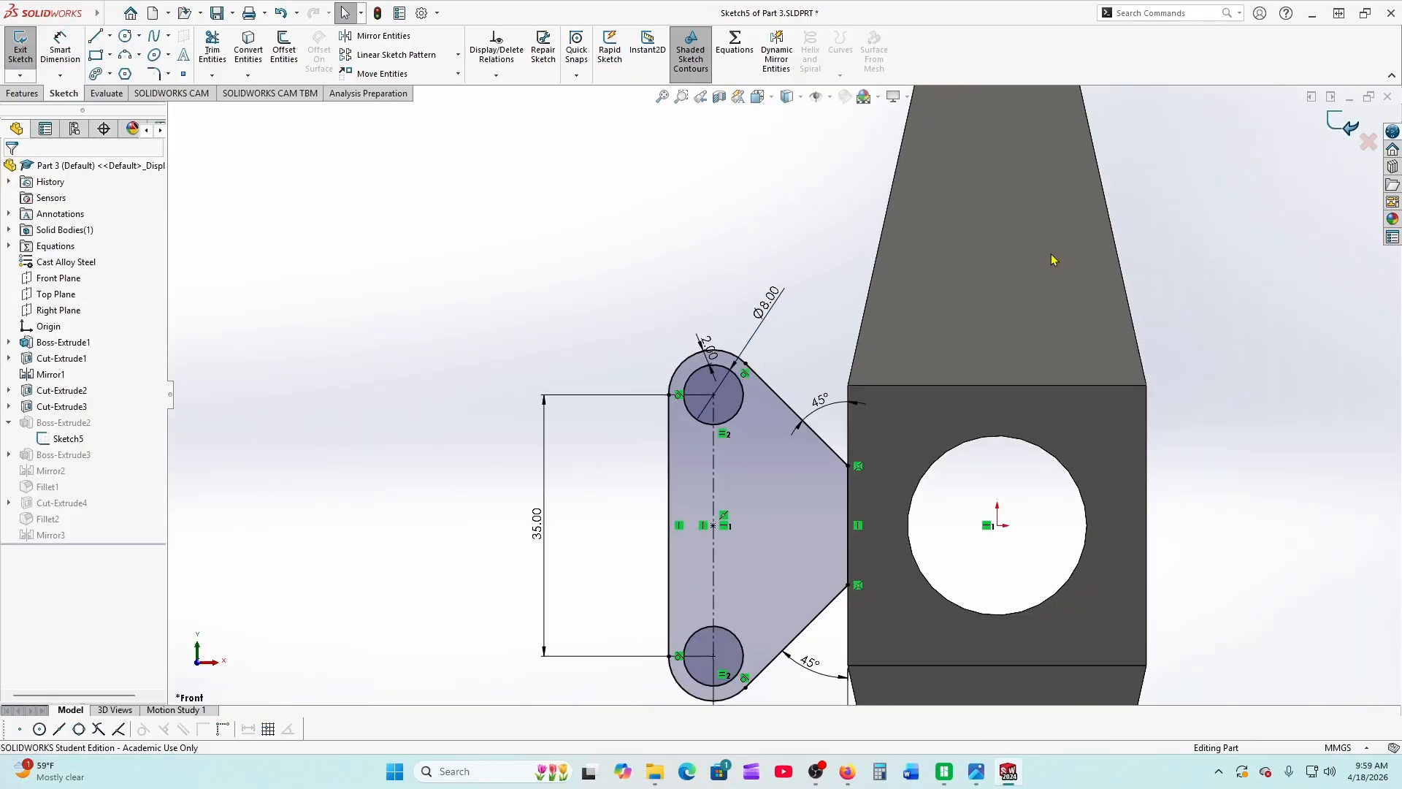
{"action": "key", "text": "z"}
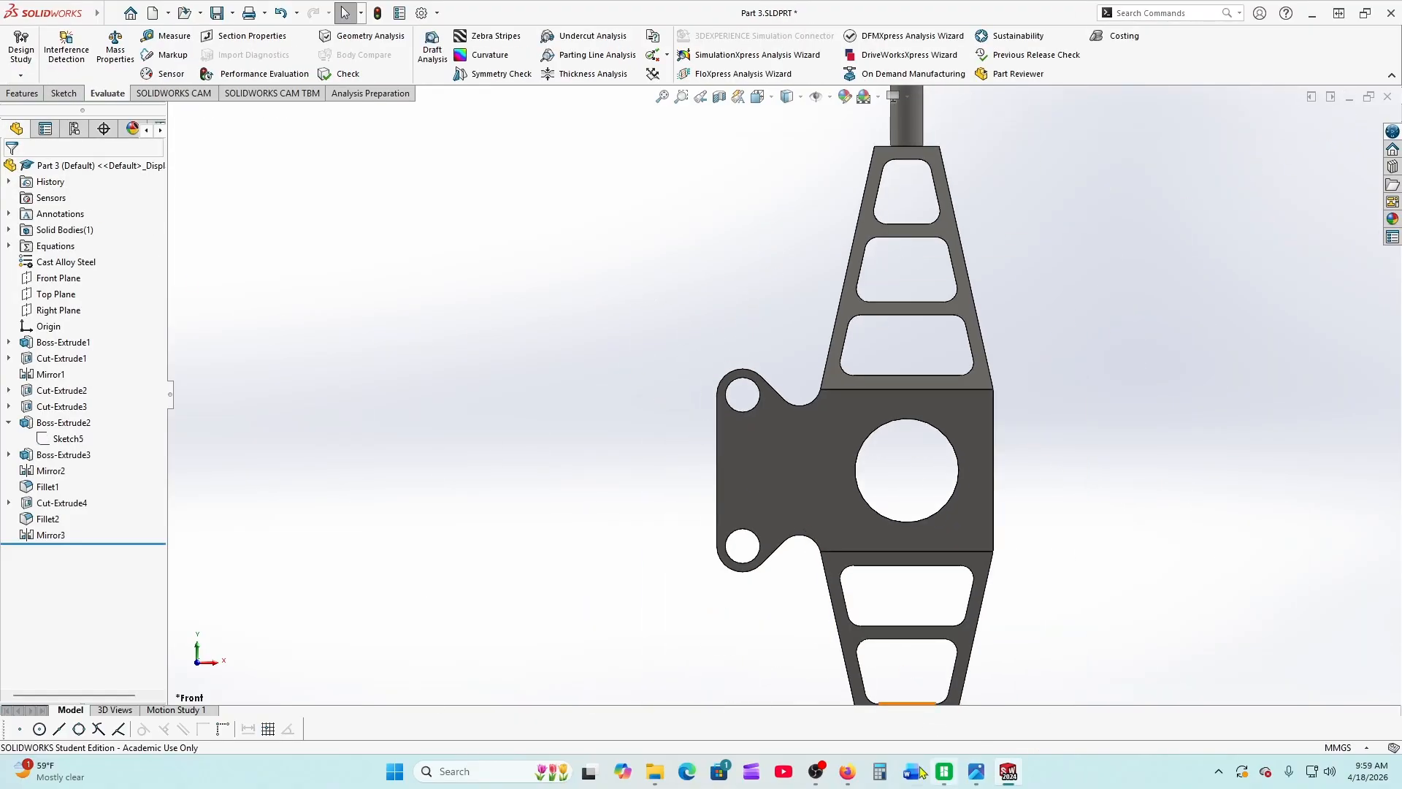
Recheck the Question 14 drawing, show the Cut-Extrude4 sketch dimensions, and set the distance above the uppermost window to 5 mm
{"action": "left_click", "coordinate": [848, 773]}
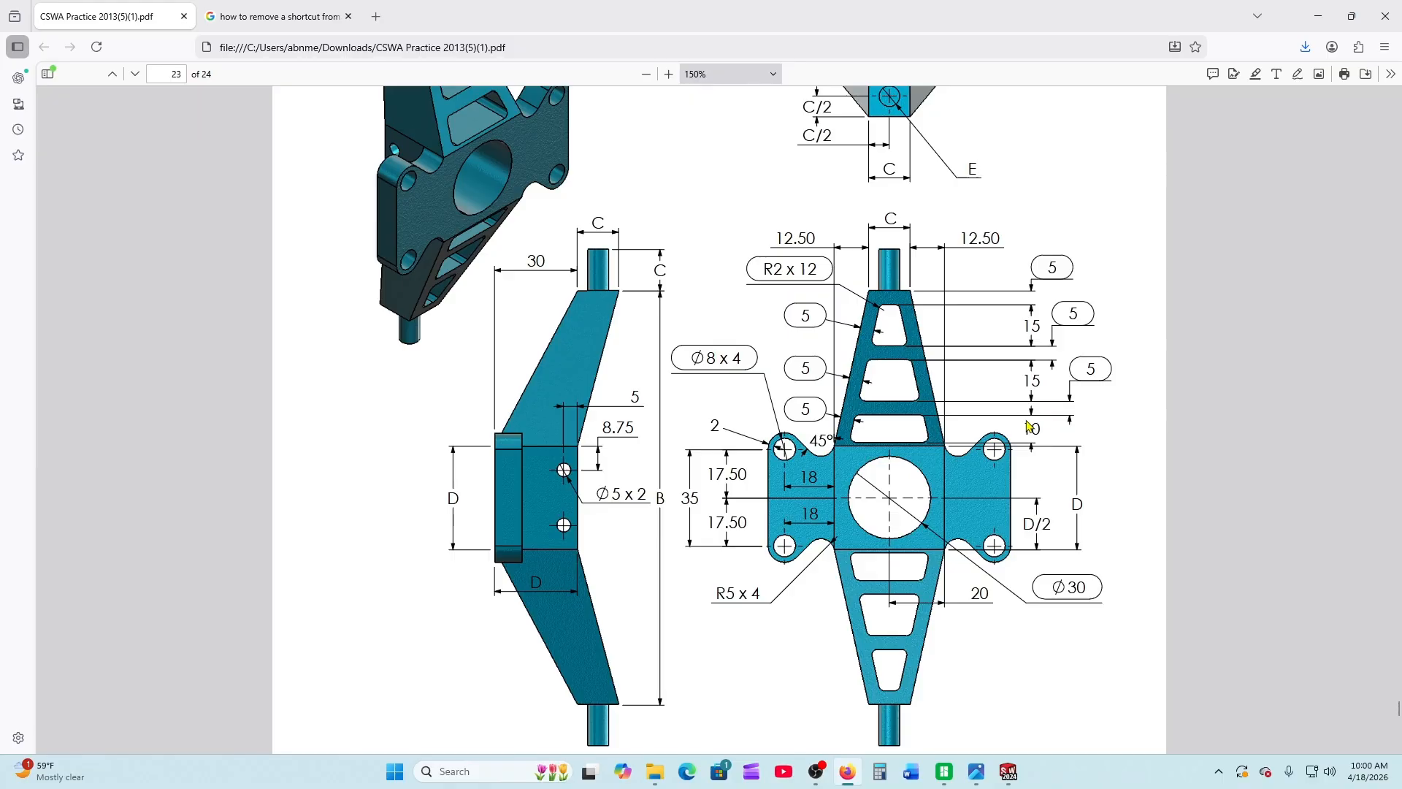
{"action": "left_click", "coordinate": [1008, 771]}
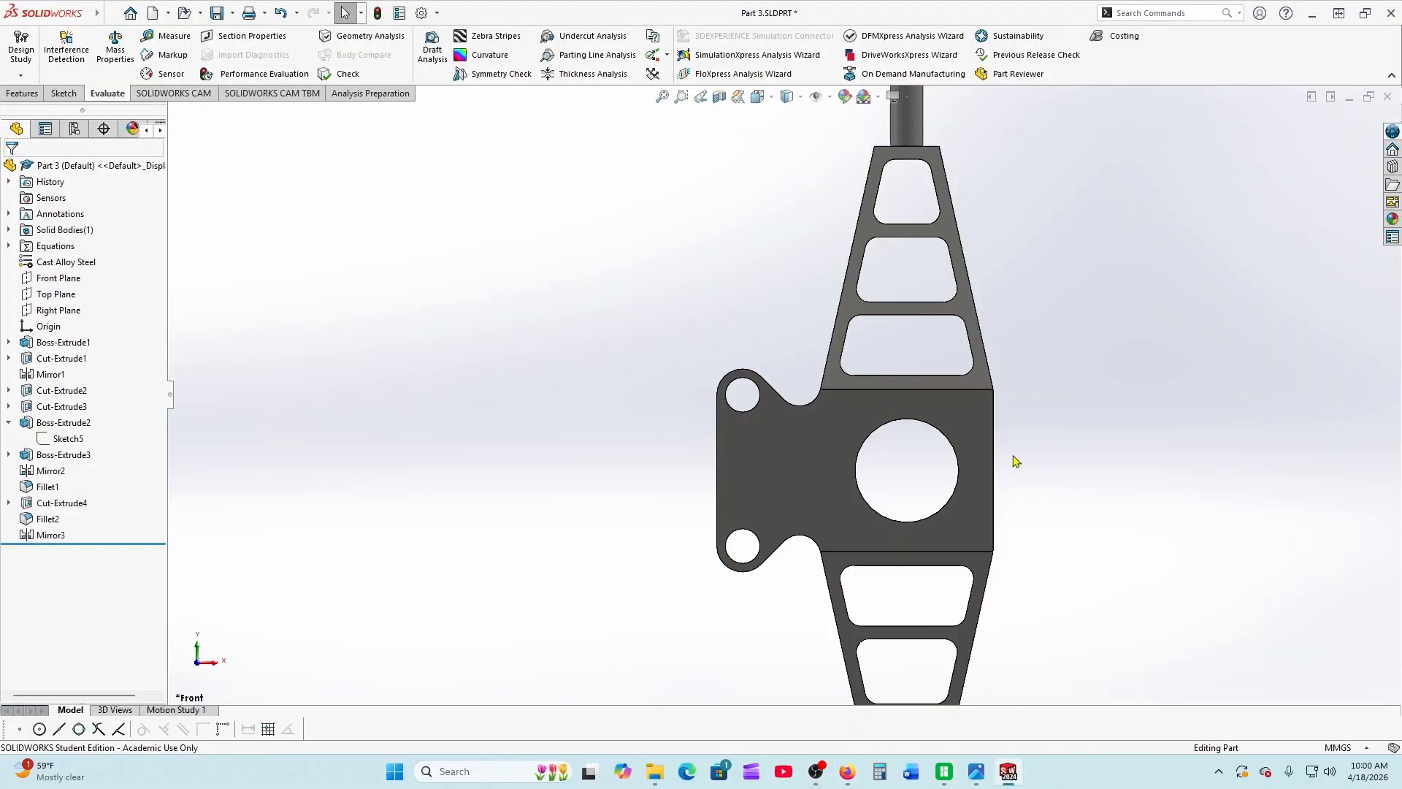
{"action": "left_click", "coordinate": [9, 503]}
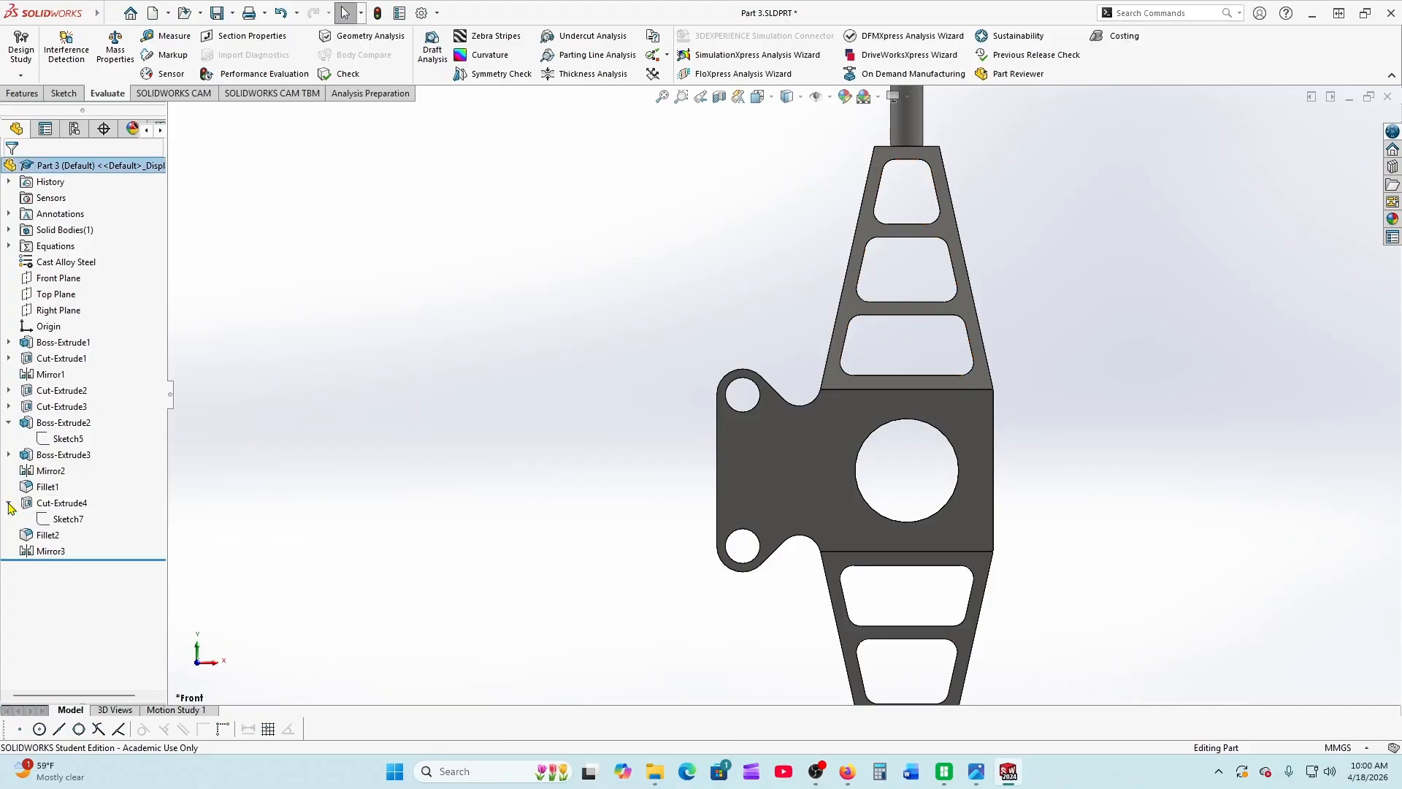
{"action": "left_click", "coordinate": [68, 519]}
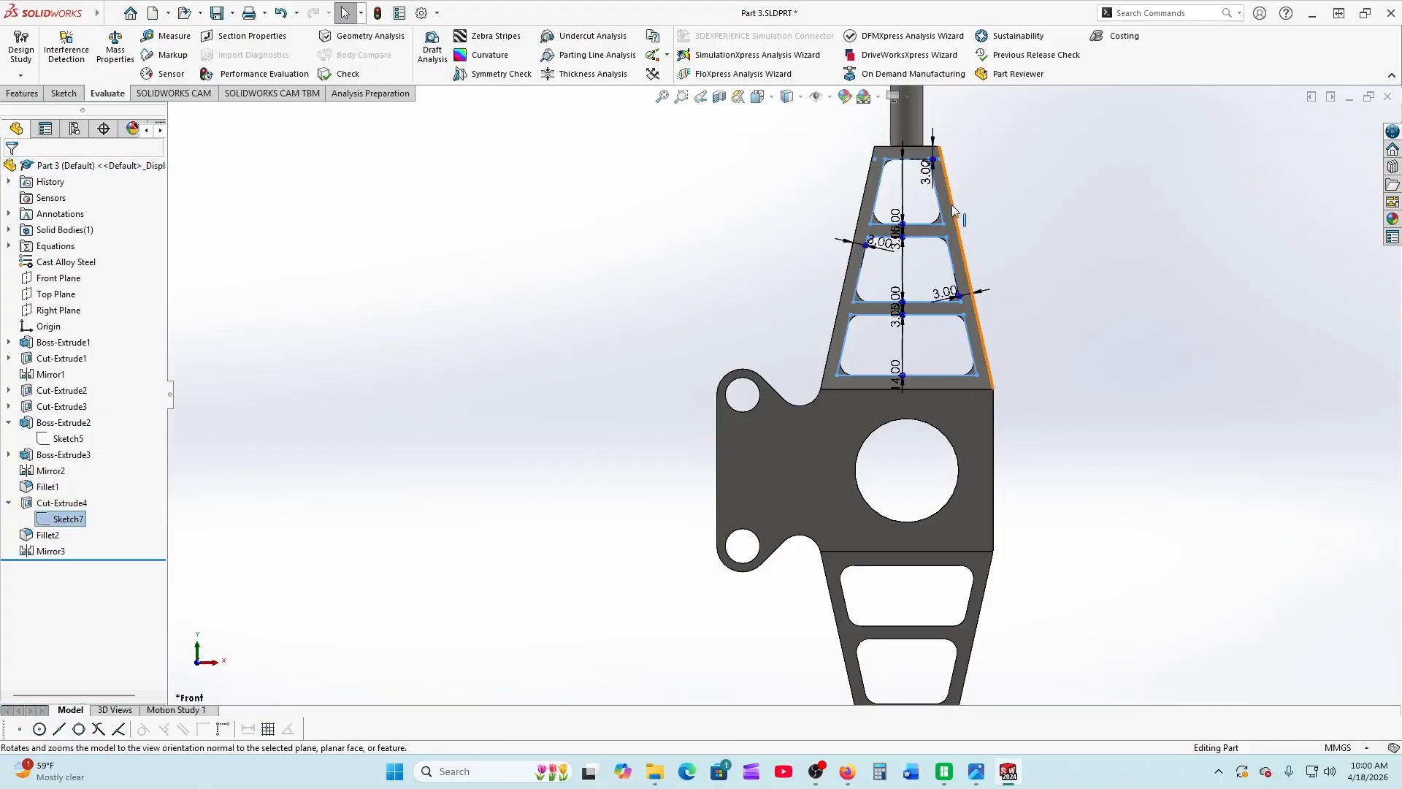
{"action": "scroll", "coordinate": [927, 199], "scroll_direction": "up", "scroll_amount": 2}
{"action": "middle_click_drag", "start_coordinate": [926, 199], "coordinate": [874, 249], "text": "ctrl"}
{"action": "scroll", "coordinate": [873, 250], "scroll_direction": "up", "scroll_amount": 5}
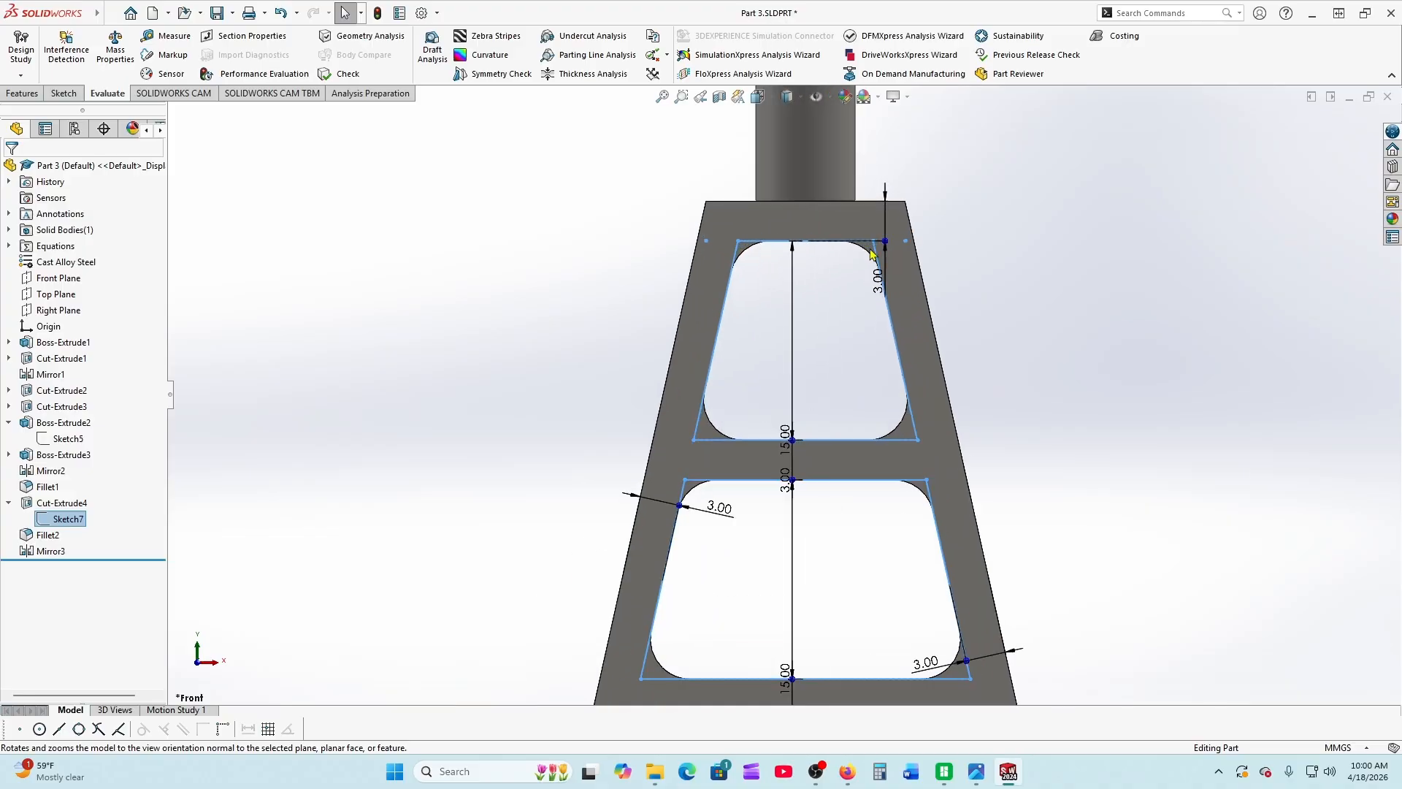
{"action": "double_click", "coordinate": [868, 307]}
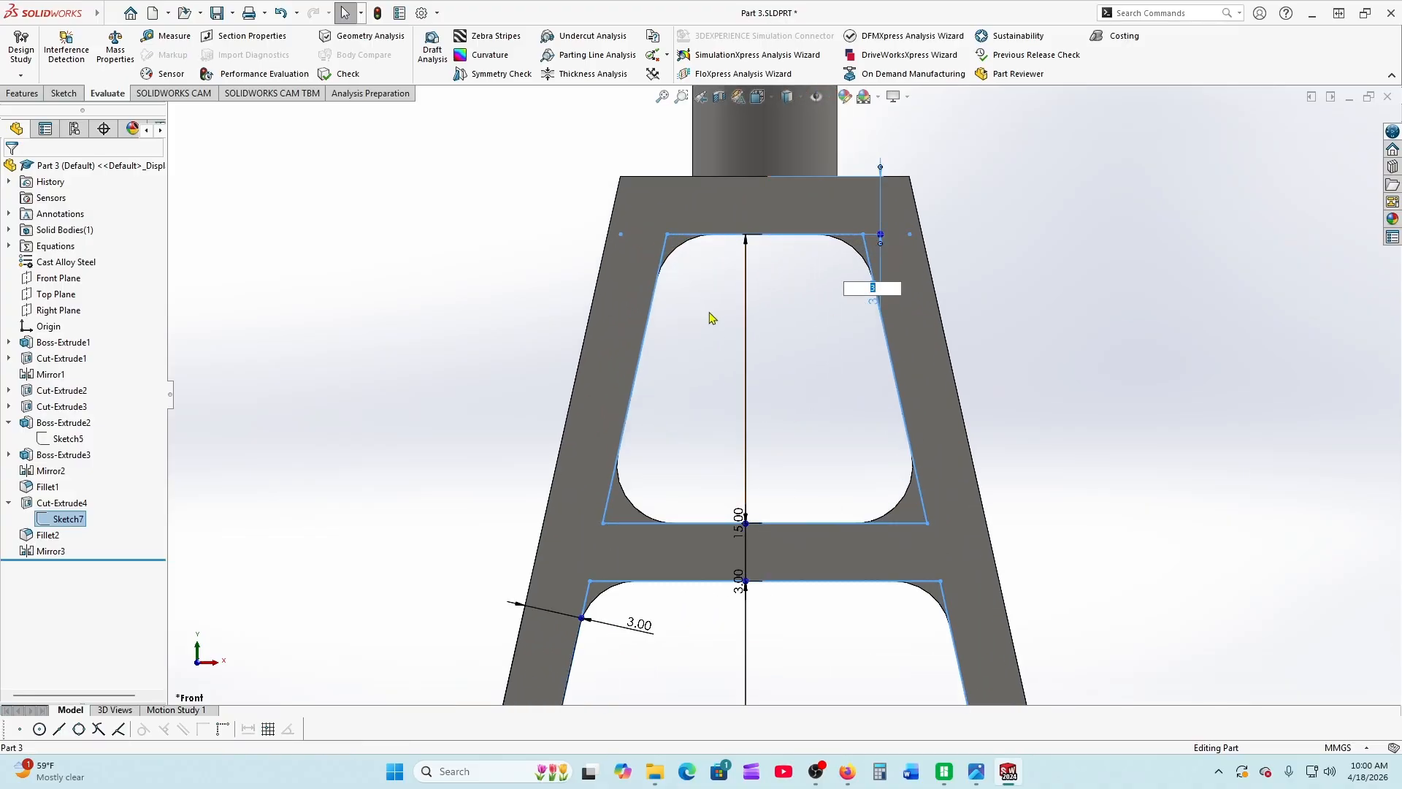
{"action": "type", "text": "5.0"}
{"action": "key", "text": "Return"}
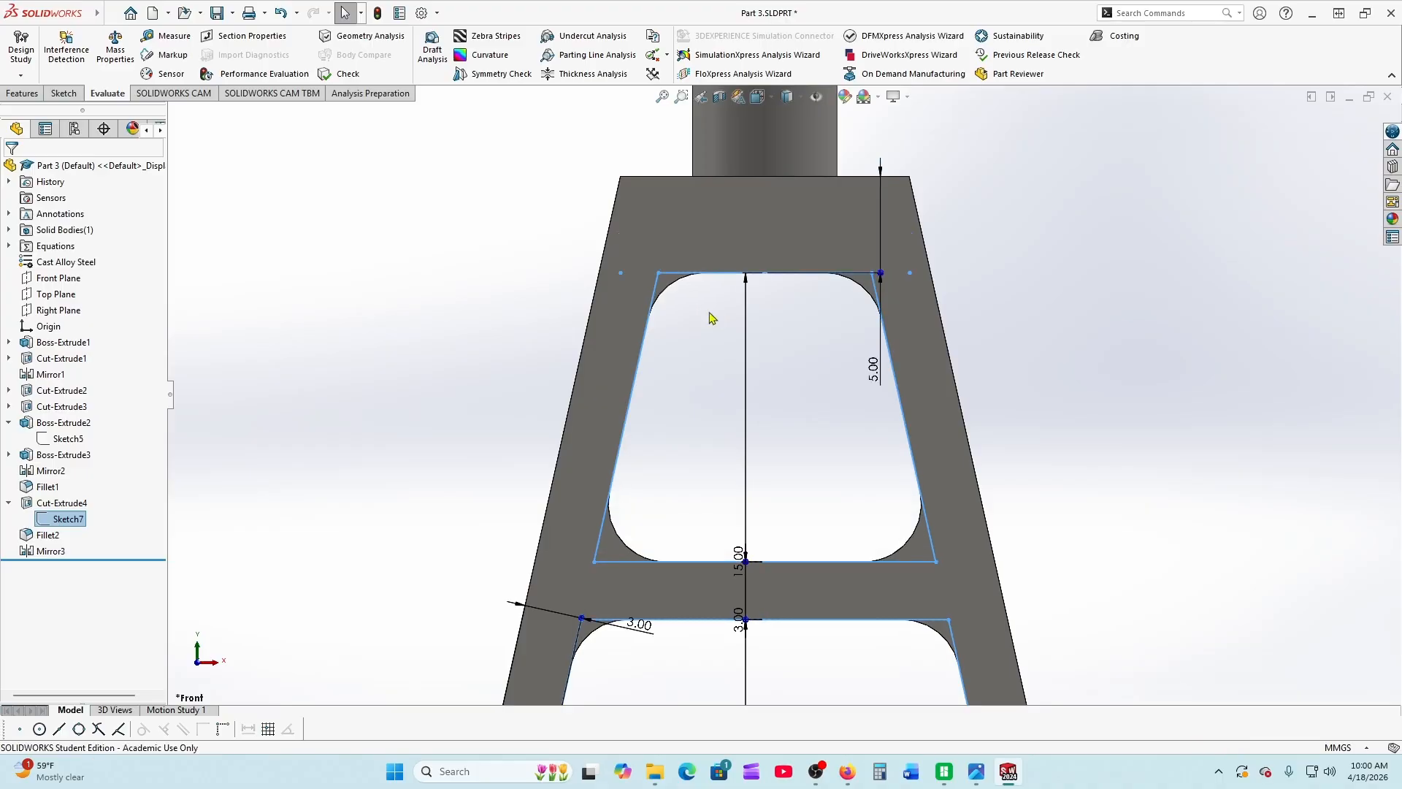
Set the gap between the uppermost and middle windows and the left side wall thickness to 5 mm each
{"action": "double_click", "coordinate": [739, 625]}
{"action": "type", "text": "5"}
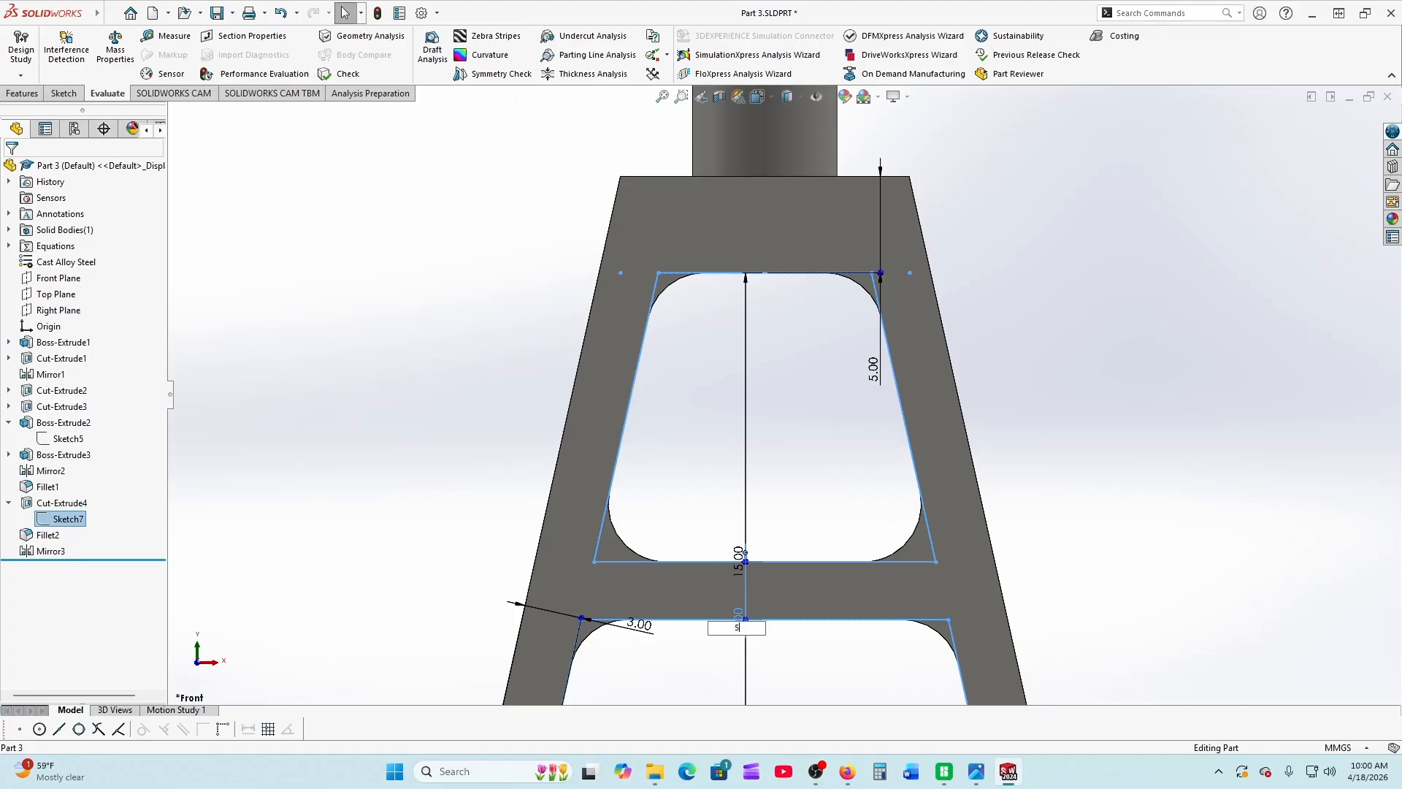
{"action": "key", "text": "Return"}
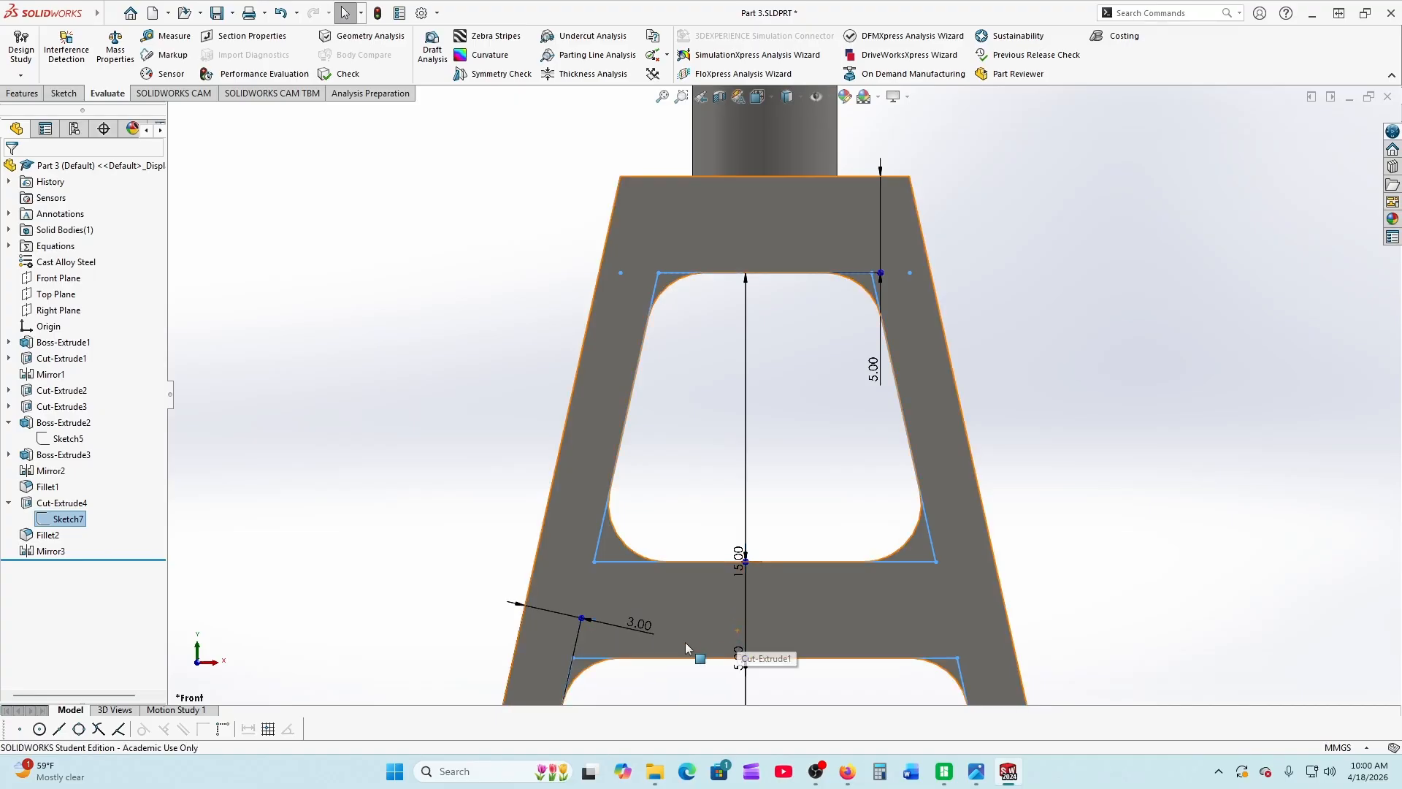
{"action": "double_click", "coordinate": [628, 621]}
{"action": "type", "text": "5"}
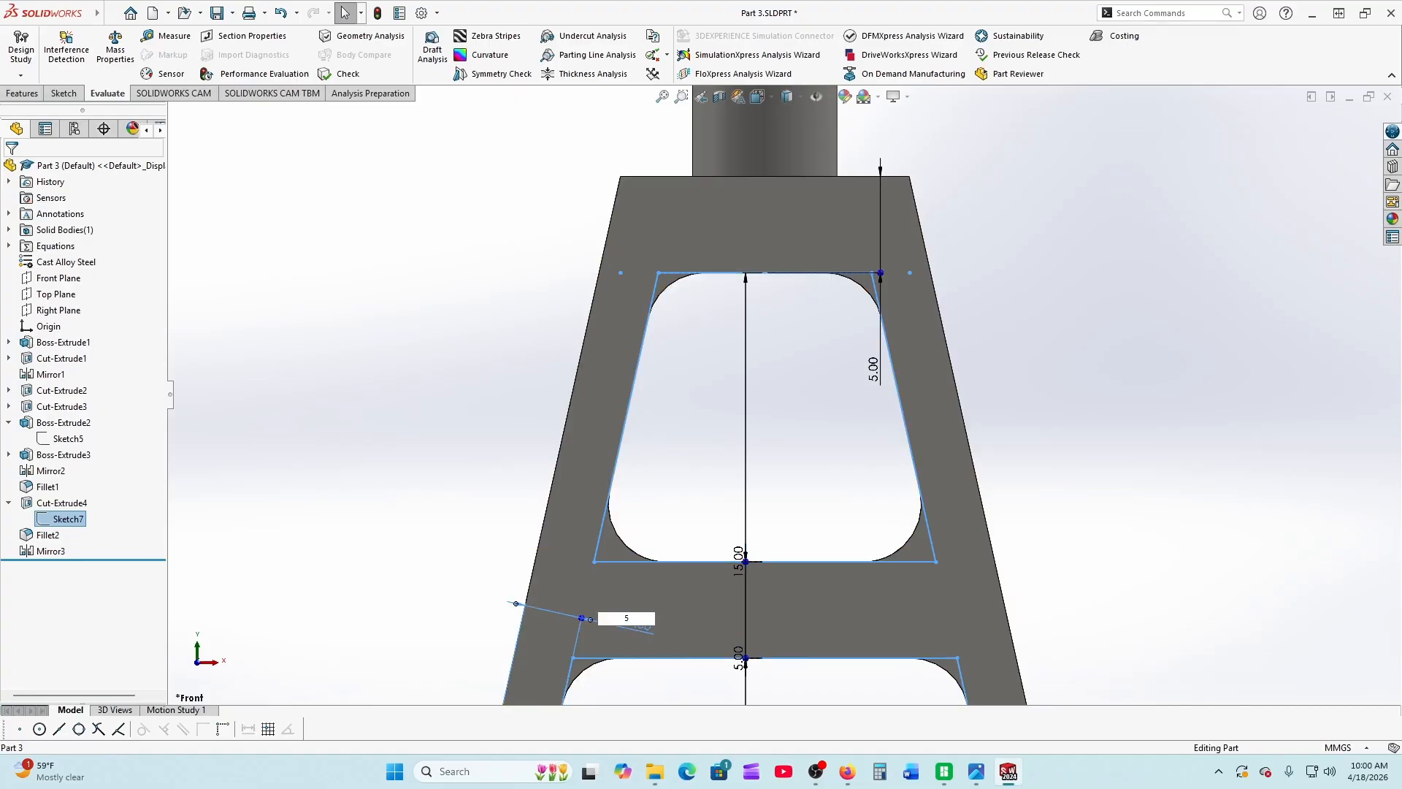
{"action": "type", "text": ".0"}
{"action": "key", "text": "Return"}
{"action": "scroll", "coordinate": [760, 631], "scroll_direction": "up", "scroll_amount": 4}
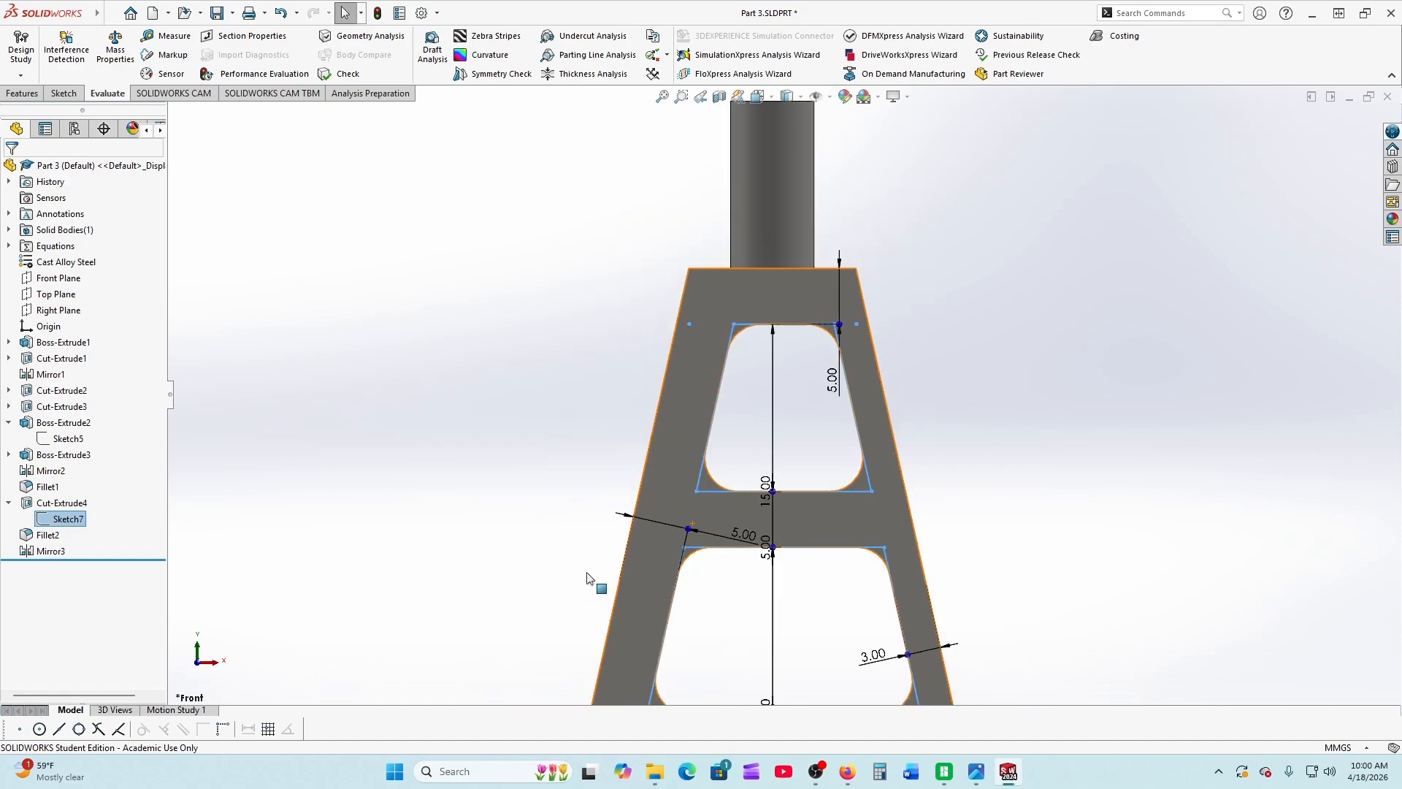
Set the right side wall thickness and the gap between the middle and lowest windows to 5 mm each
{"action": "scroll", "coordinate": [760, 632], "scroll_direction": "down", "scroll_amount": 3}
{"action": "double_click", "coordinate": [892, 504]}
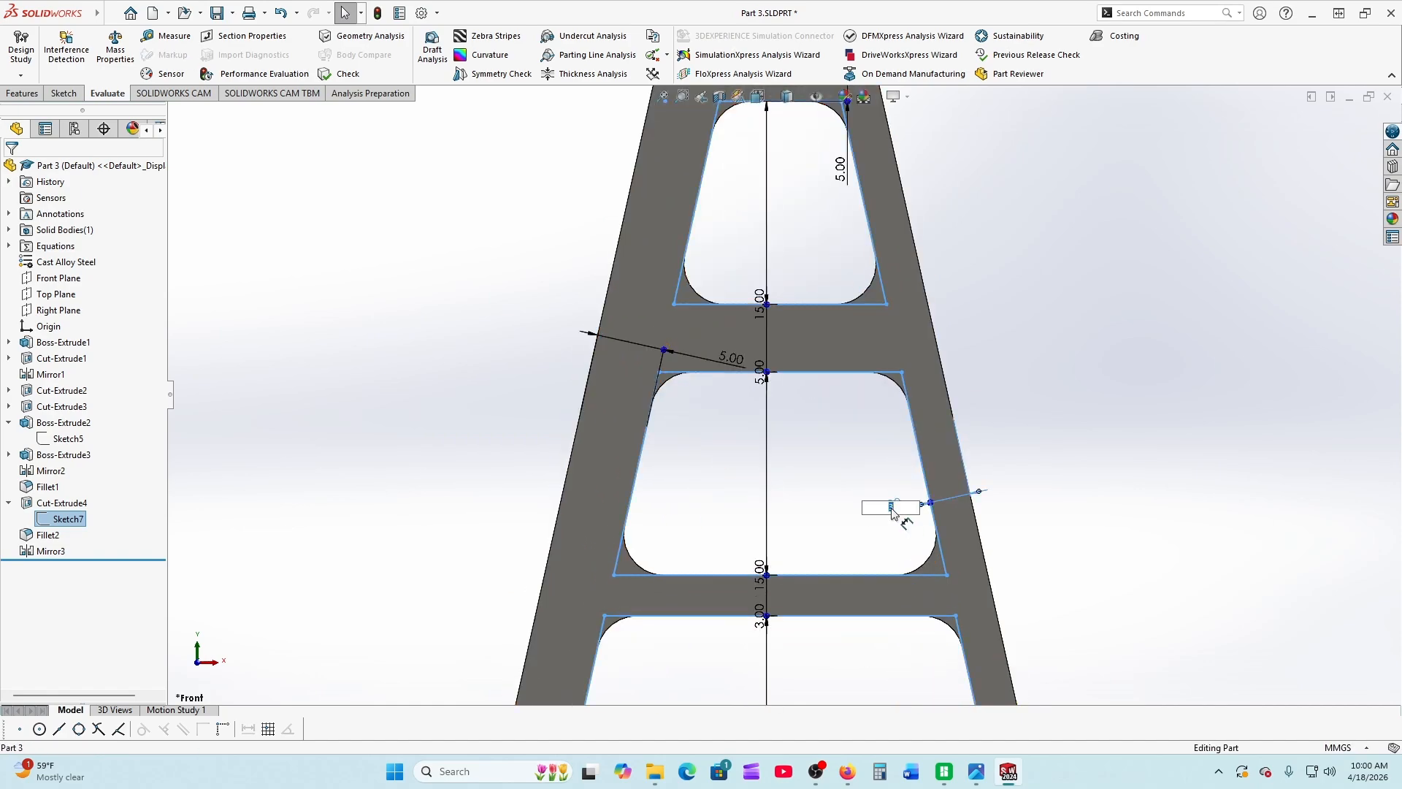
{"action": "type", "text": "5"}
{"action": "key", "text": "Return"}
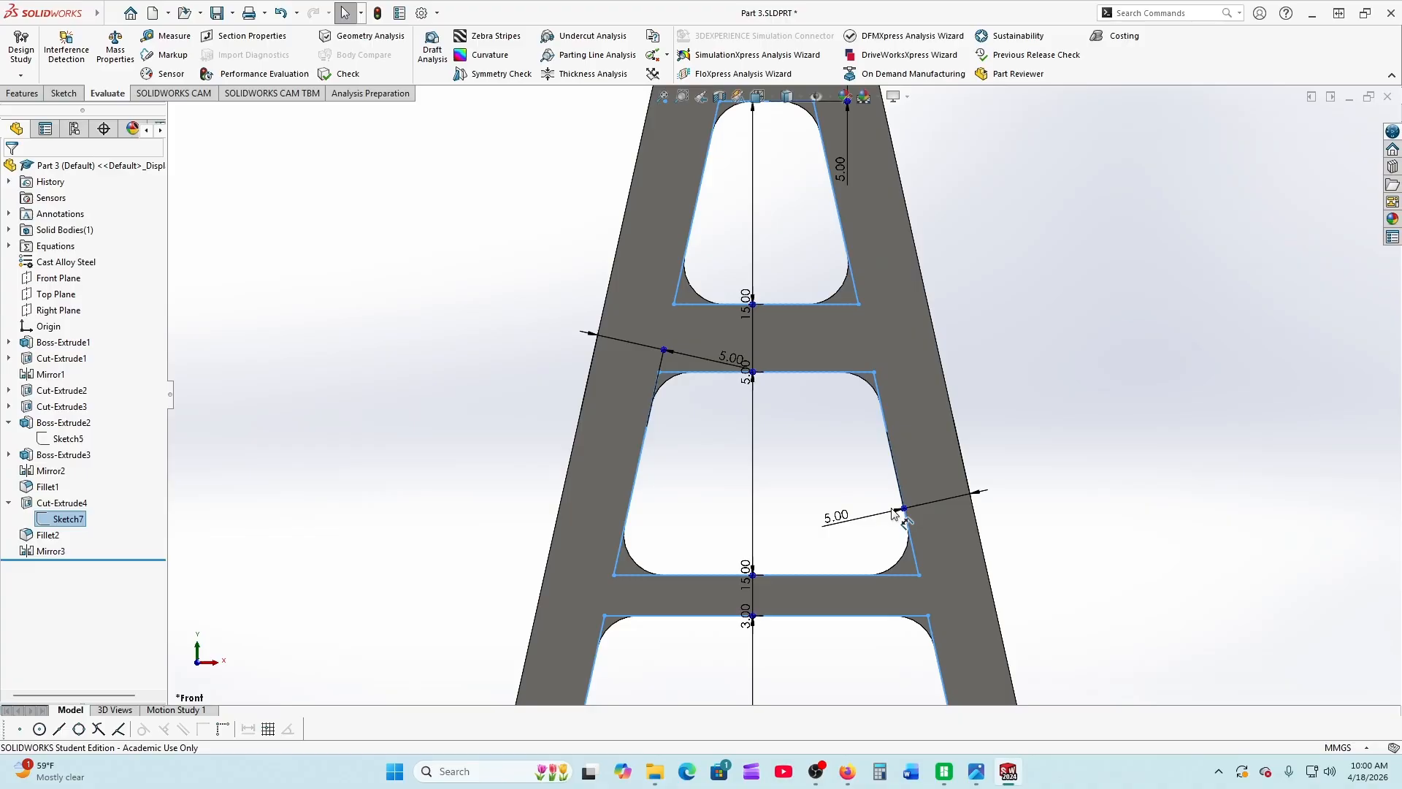
{"action": "double_click", "coordinate": [746, 613]}
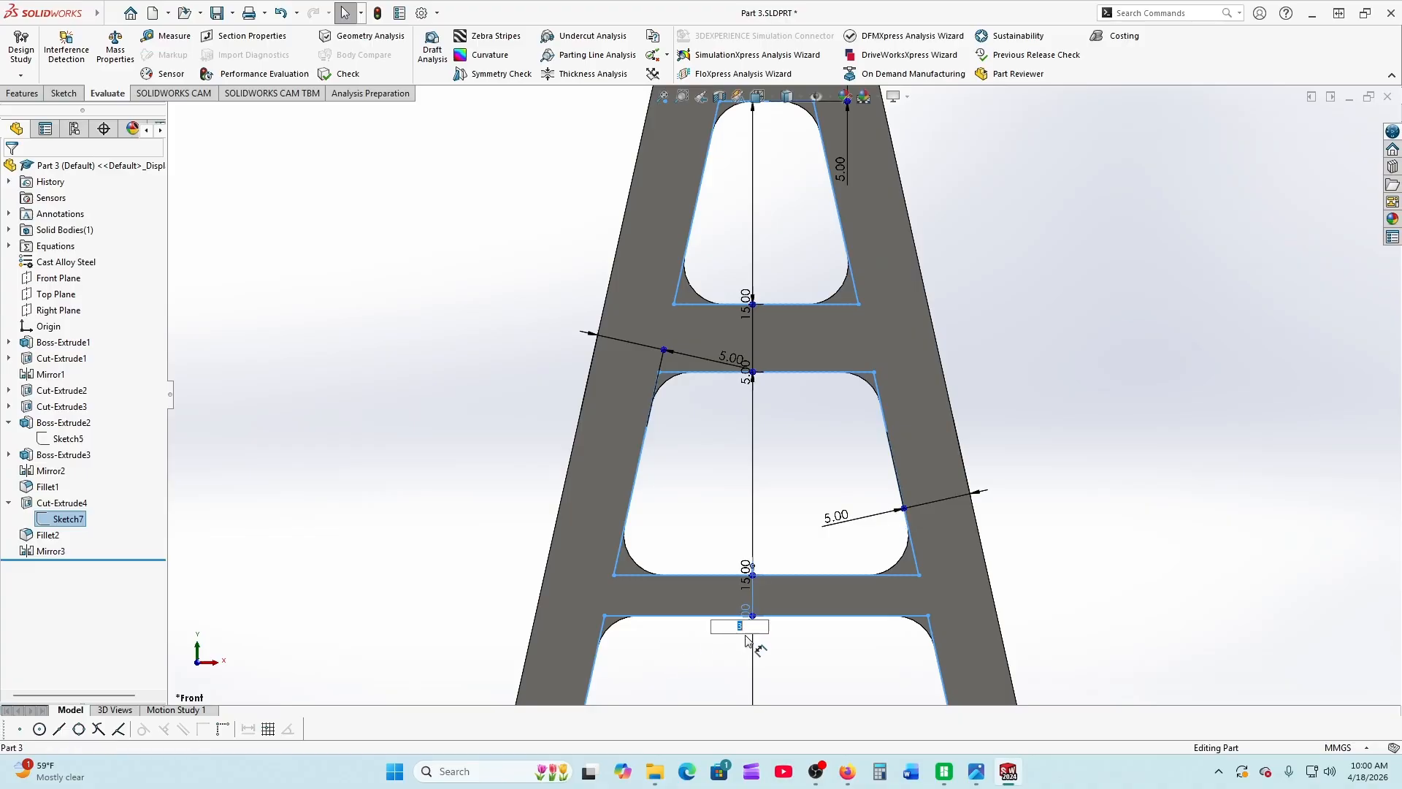
{"action": "type", "text": "5"}
{"action": "key", "text": "Return"}
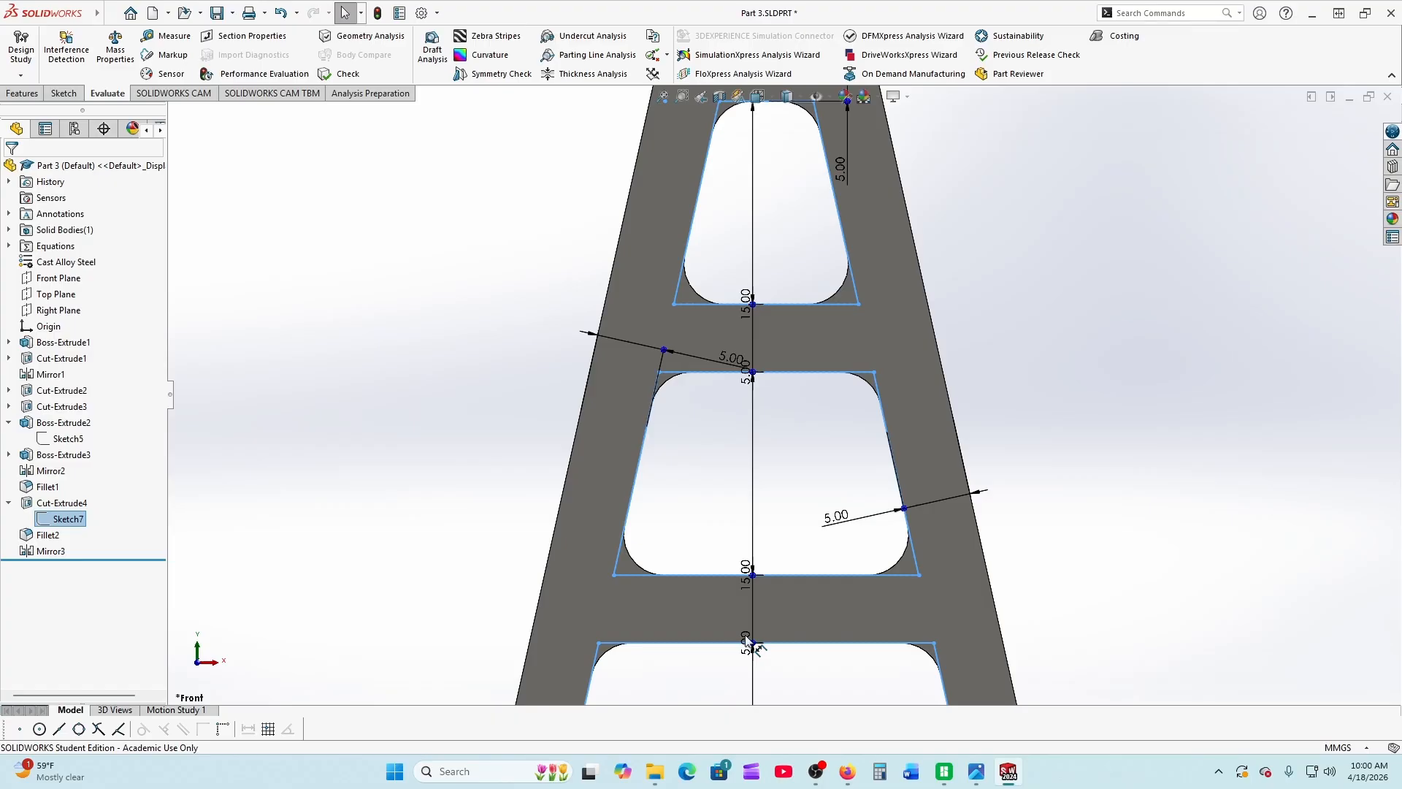
Compare the window sketch dimensions and fillet radius on the model with the Question 14 drawing
{"action": "scroll", "coordinate": [742, 480], "scroll_direction": "down", "scroll_amount": 3}
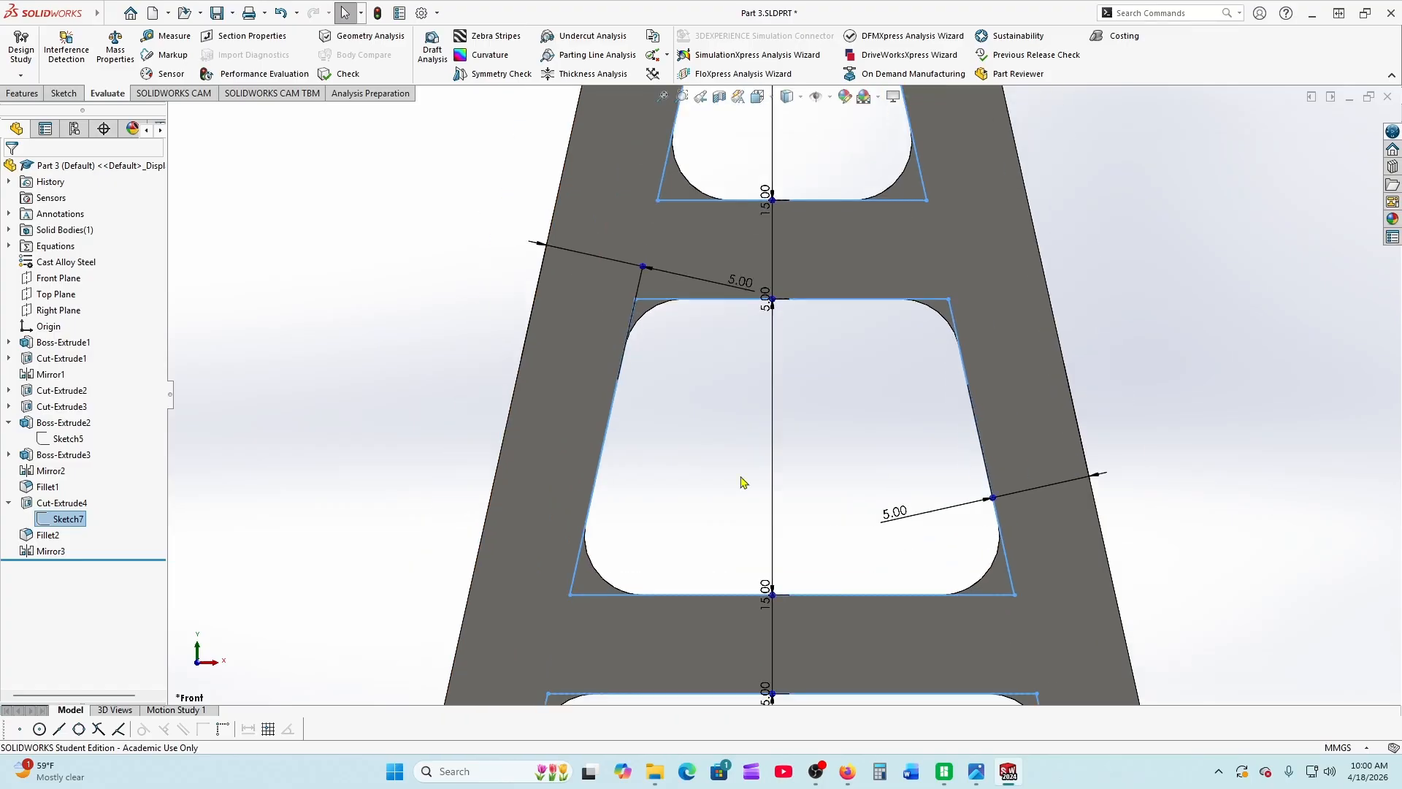
{"action": "scroll", "coordinate": [742, 481], "scroll_direction": "up", "scroll_amount": 5}
{"action": "scroll", "coordinate": [774, 562], "scroll_direction": "down", "scroll_amount": 4}
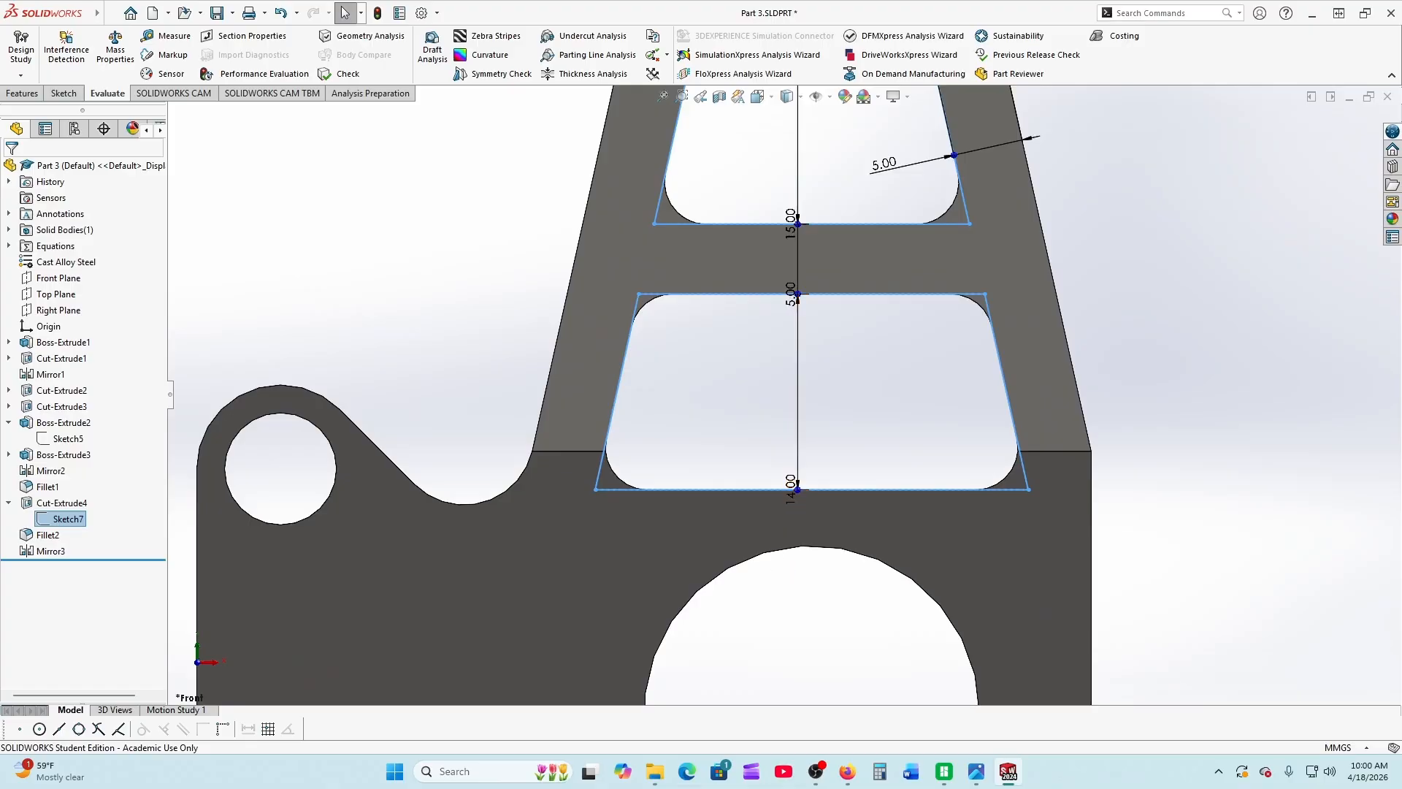
{"action": "left_click", "coordinate": [851, 773]}
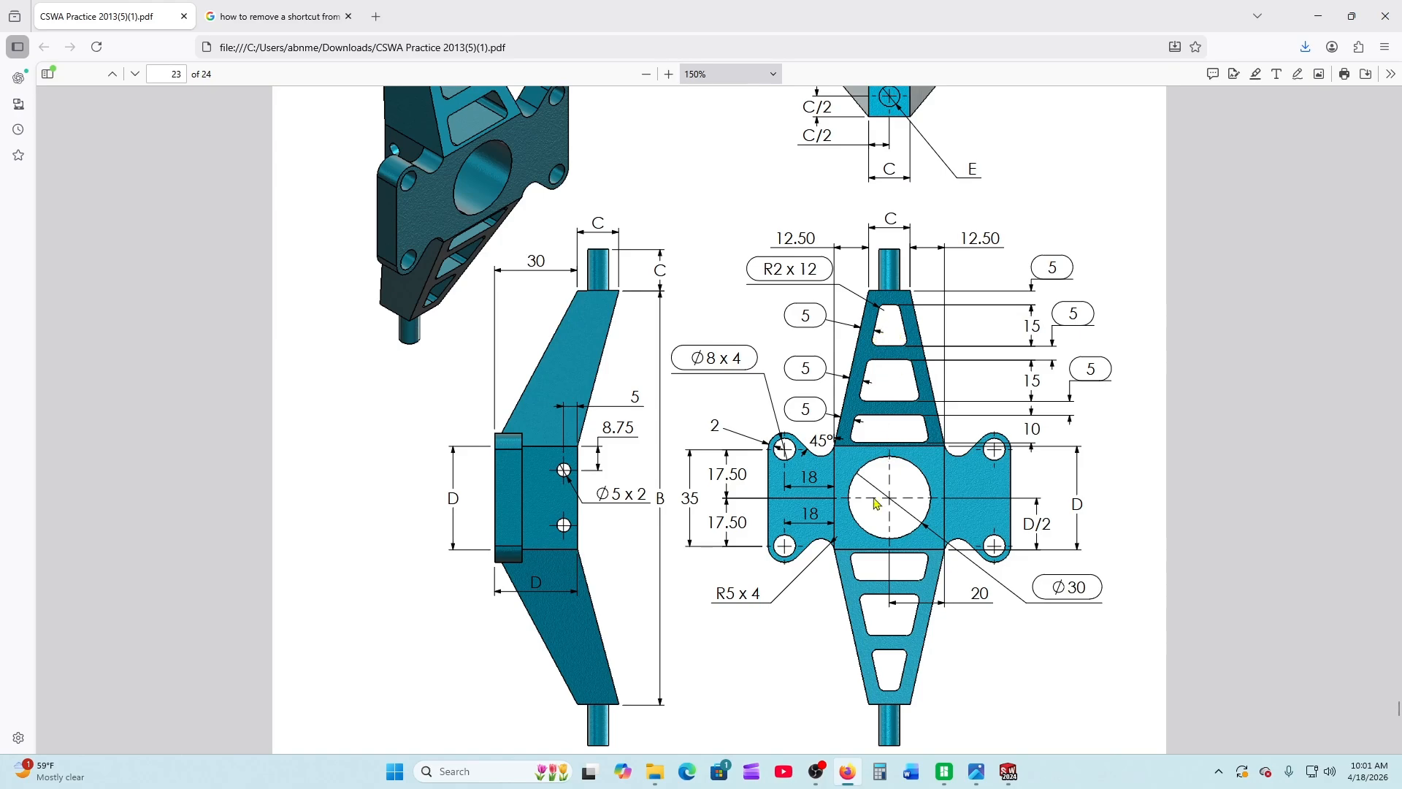
{"action": "scroll", "coordinate": [899, 438], "scroll_direction": "down", "scroll_amount": 1}
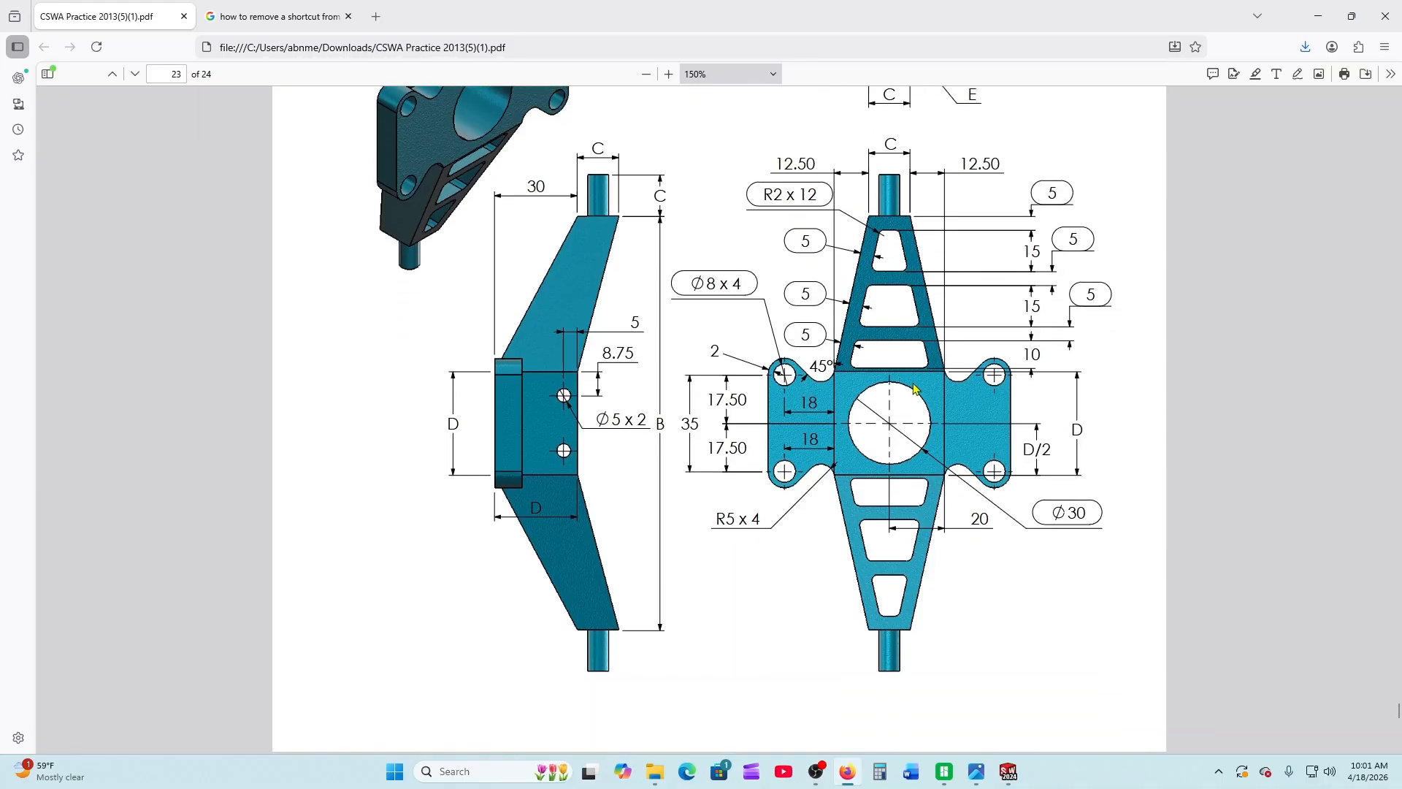
{"action": "left_click", "coordinate": [1008, 772]}
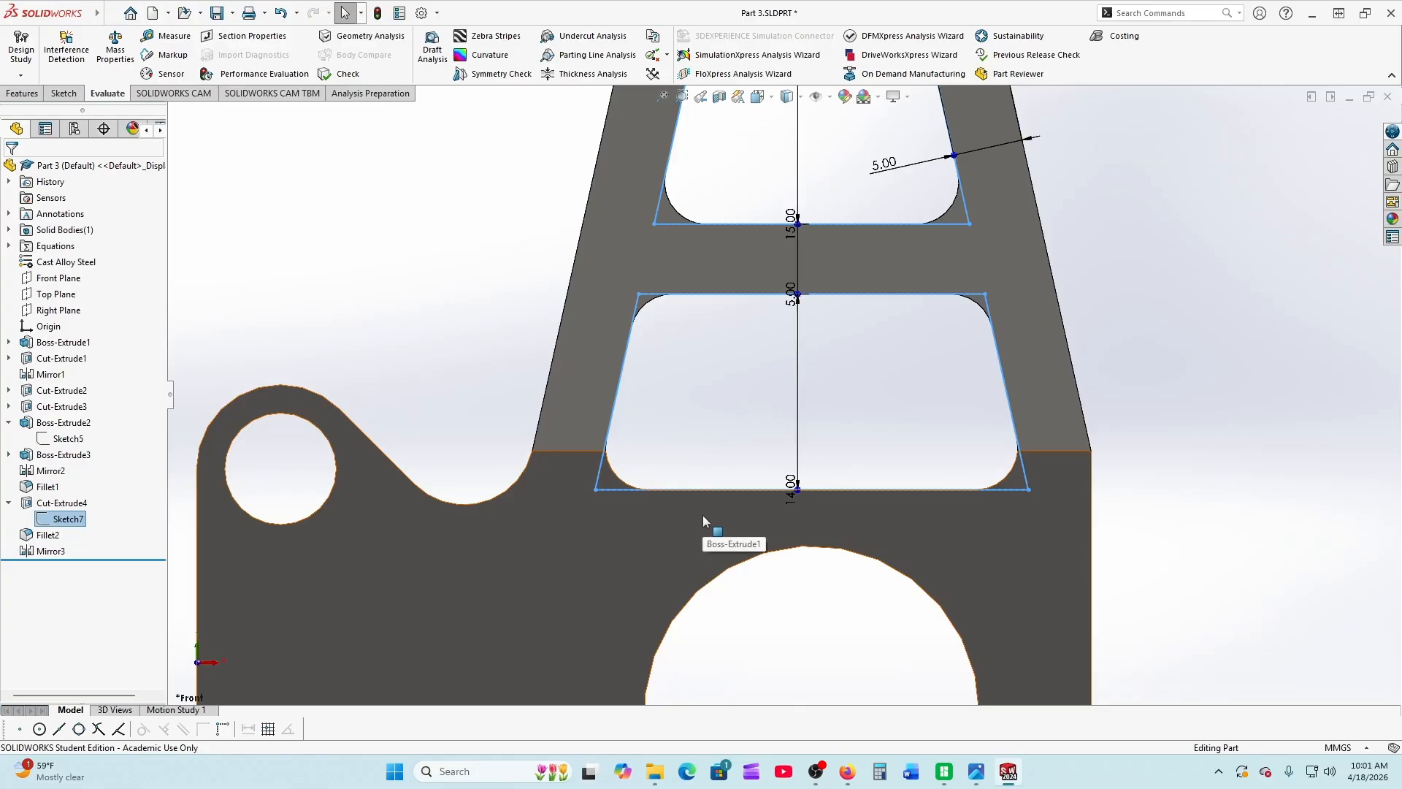
{"action": "scroll", "coordinate": [715, 514], "scroll_direction": "up", "scroll_amount": 5}
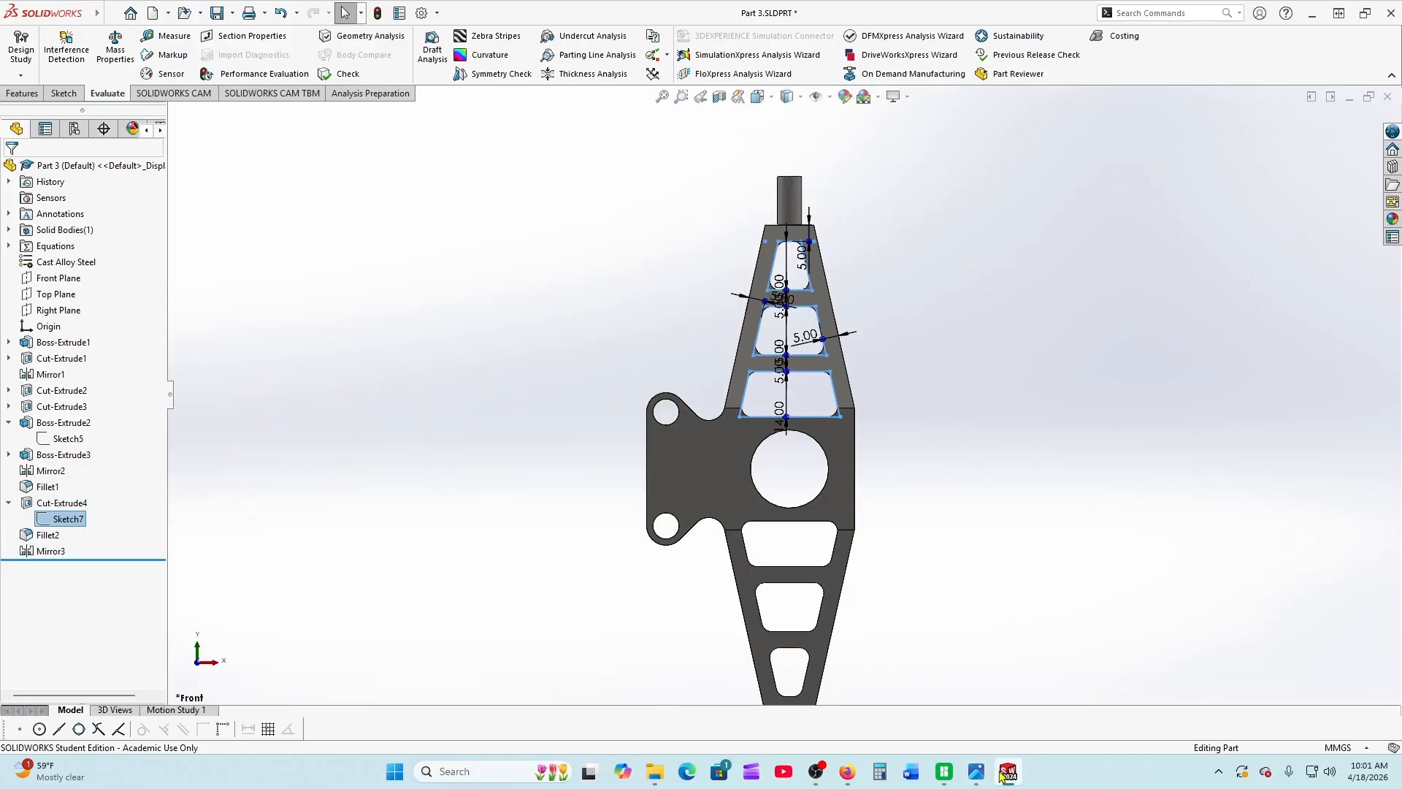
{"action": "left_click", "coordinate": [847, 772]}
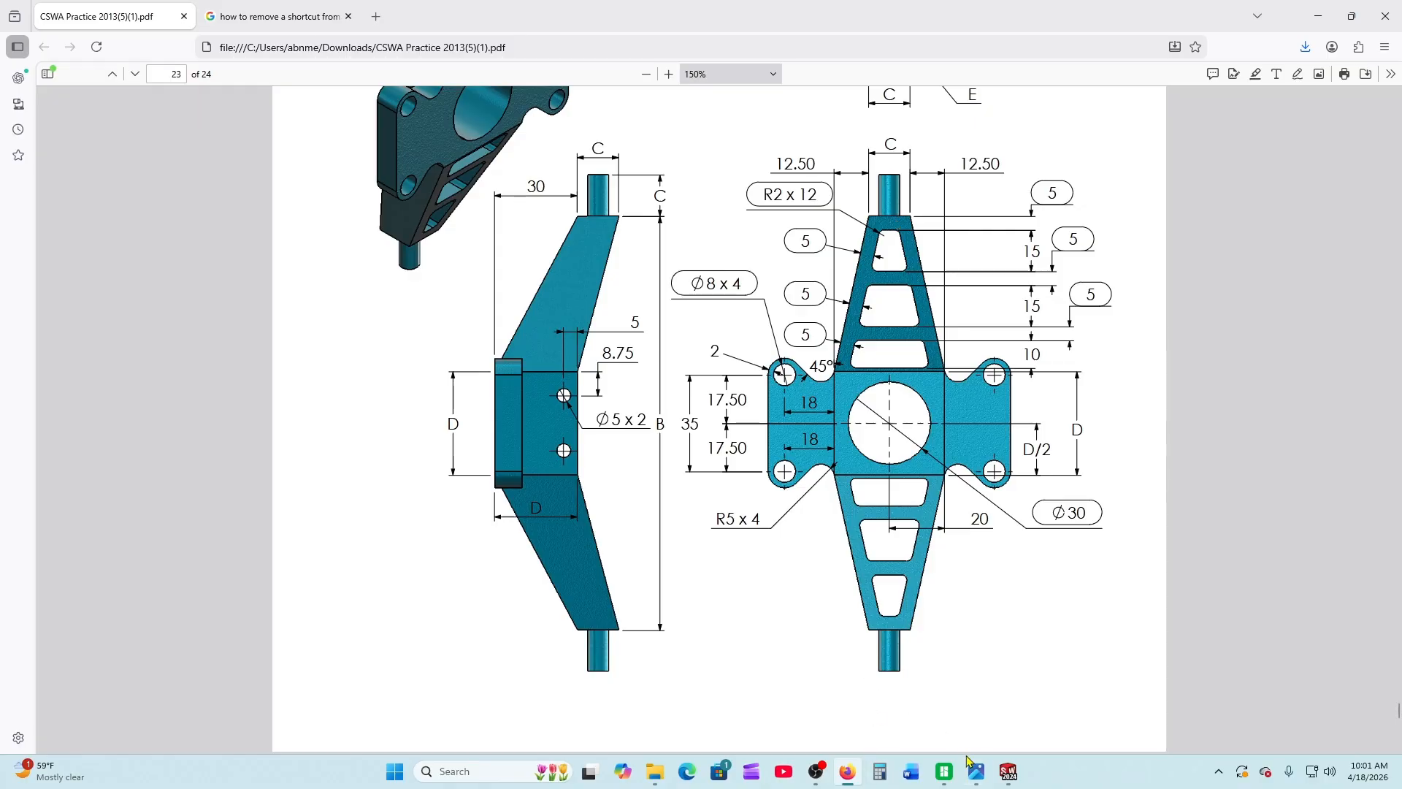
{"action": "mouse_move", "coordinate": [1012, 782]}
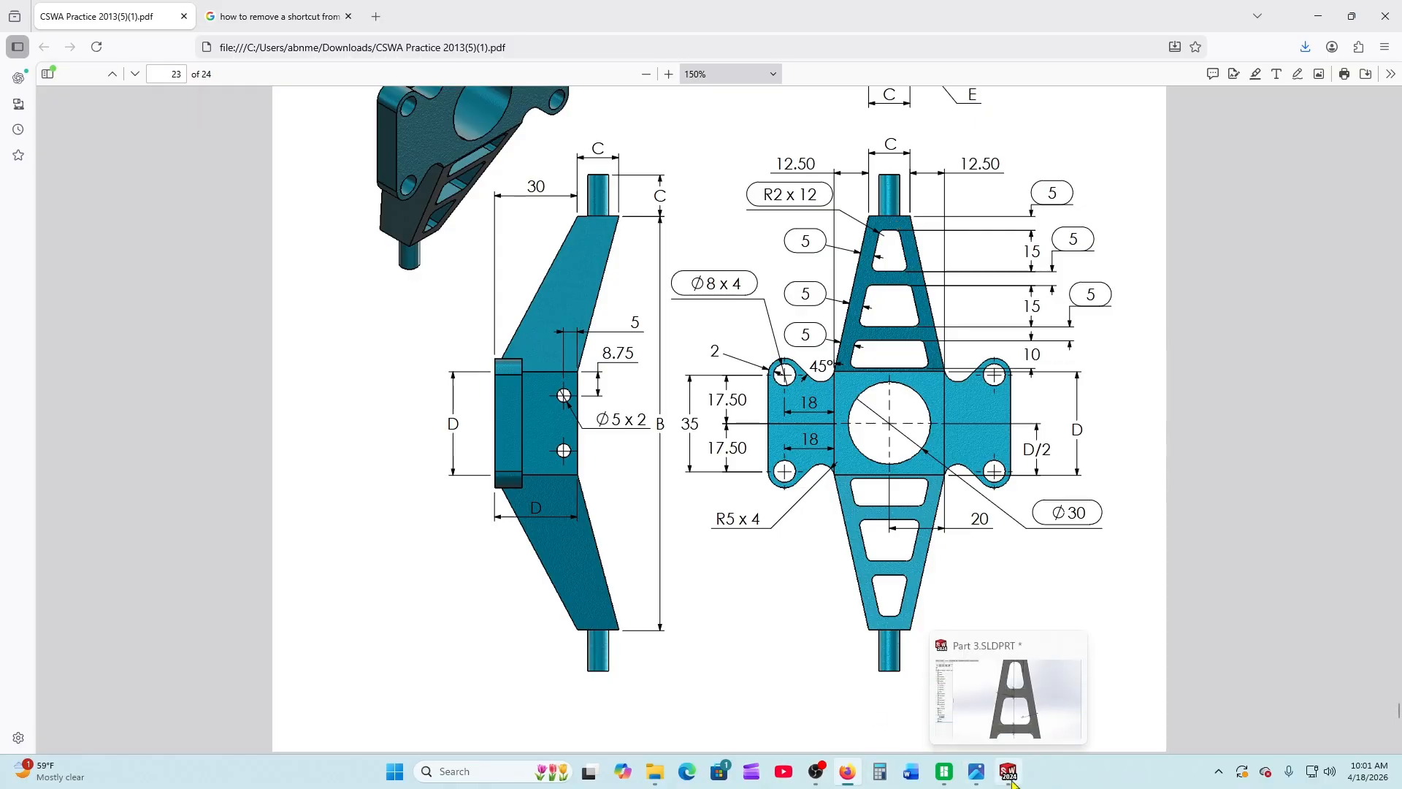
{"action": "left_click", "coordinate": [1012, 782]}
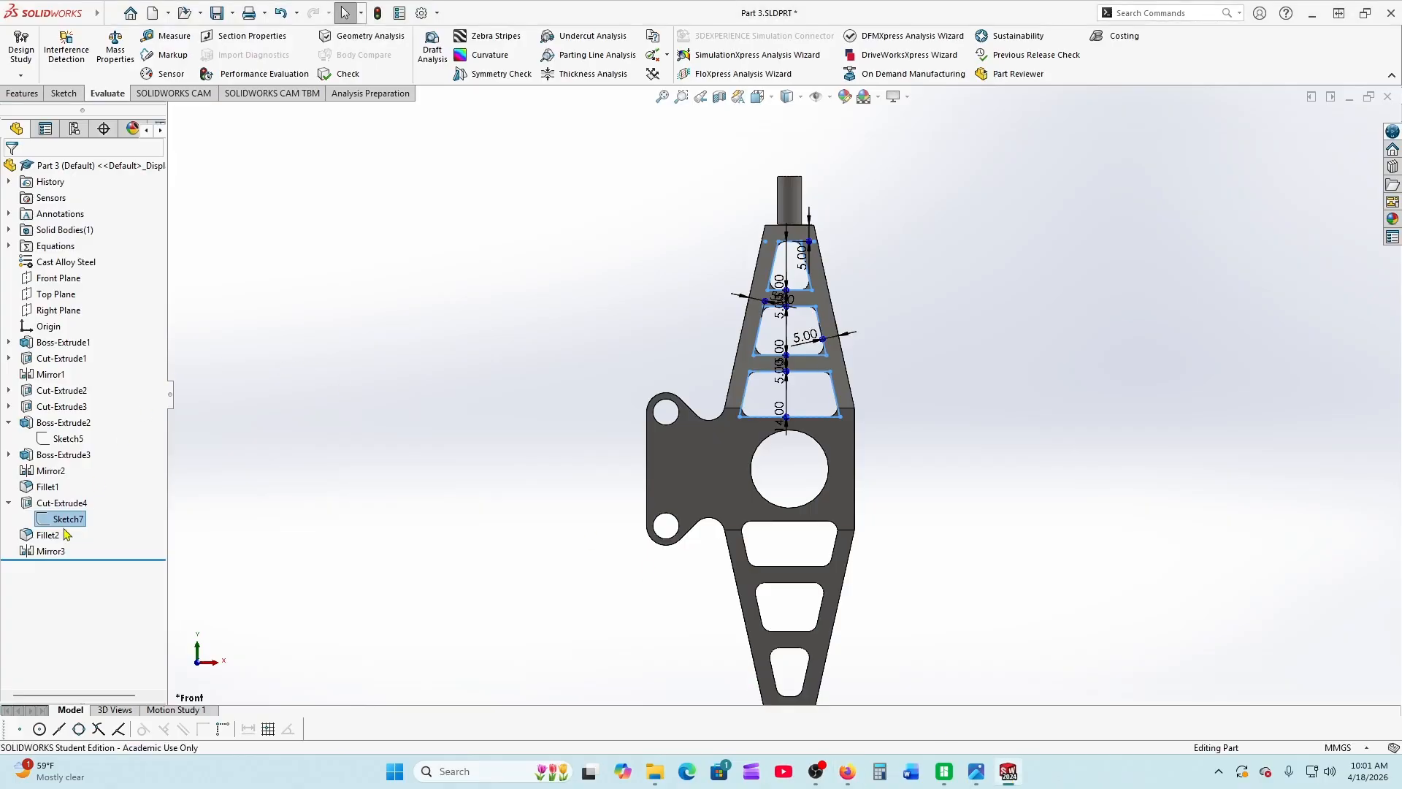
Edit Fillet2 on the window corners, set its radius to 2 mm, and accept the change
{"action": "left_click", "coordinate": [33, 537]}
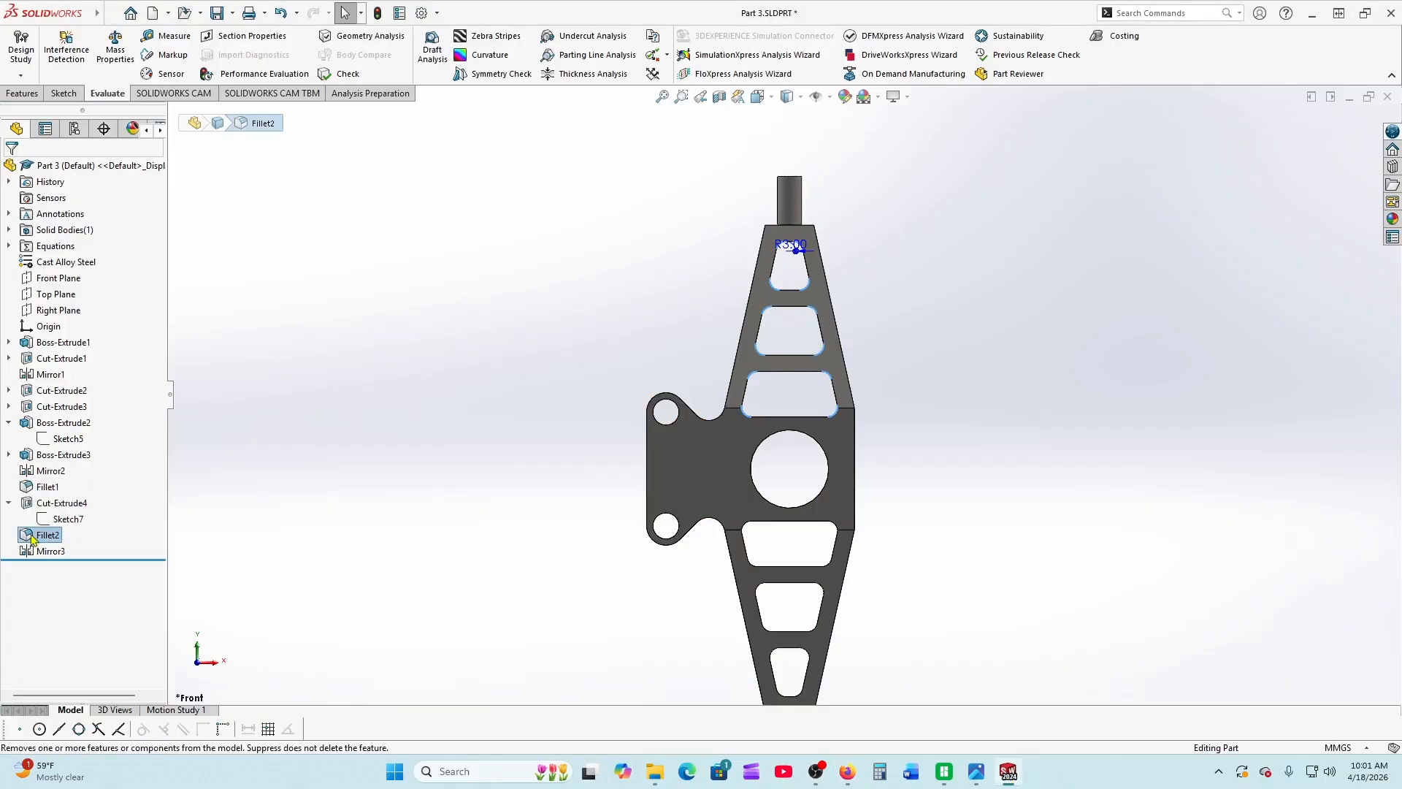
{"action": "left_click", "coordinate": [41, 494]}
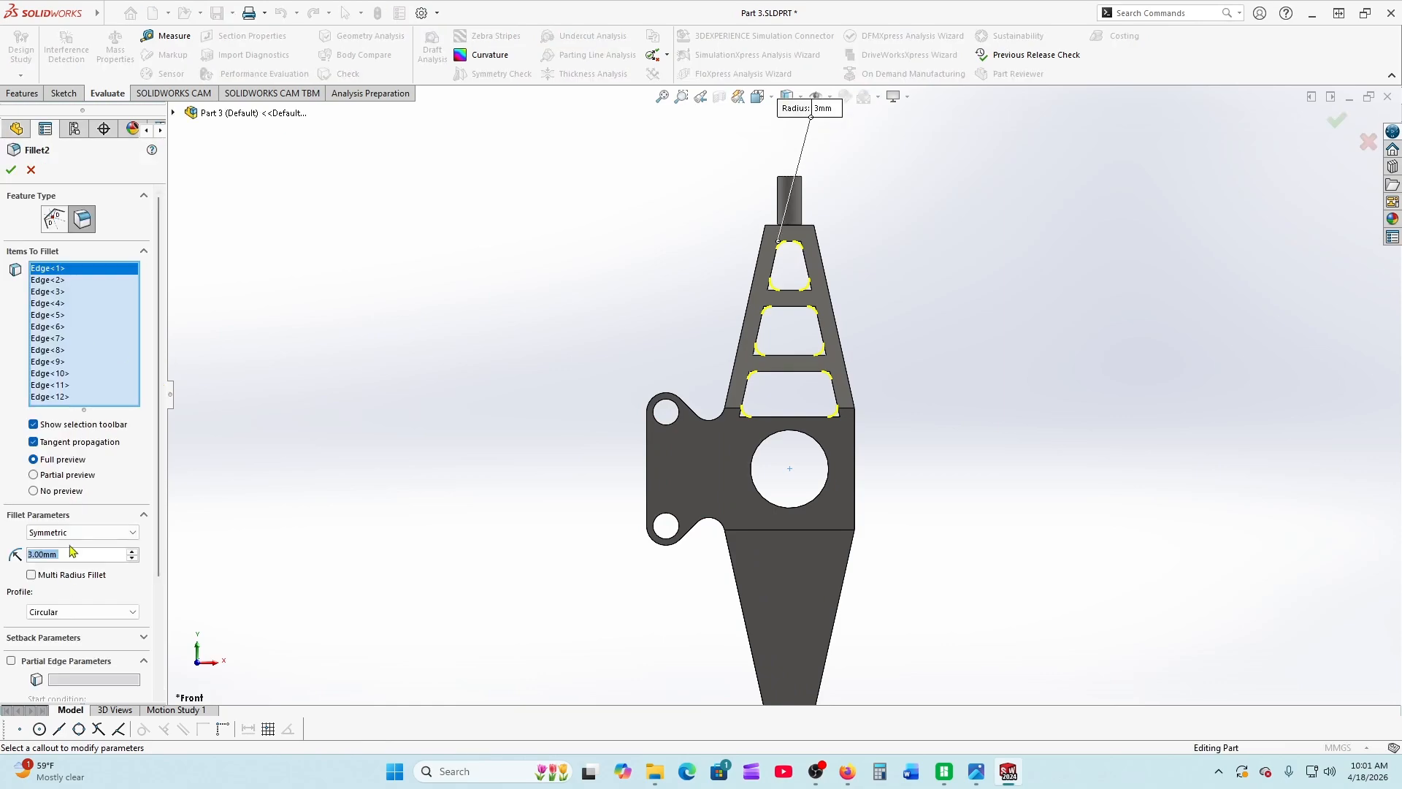
{"action": "type", "text": "2.00"}
{"action": "key", "text": "Return"}
{"action": "left_click", "coordinate": [11, 169]}
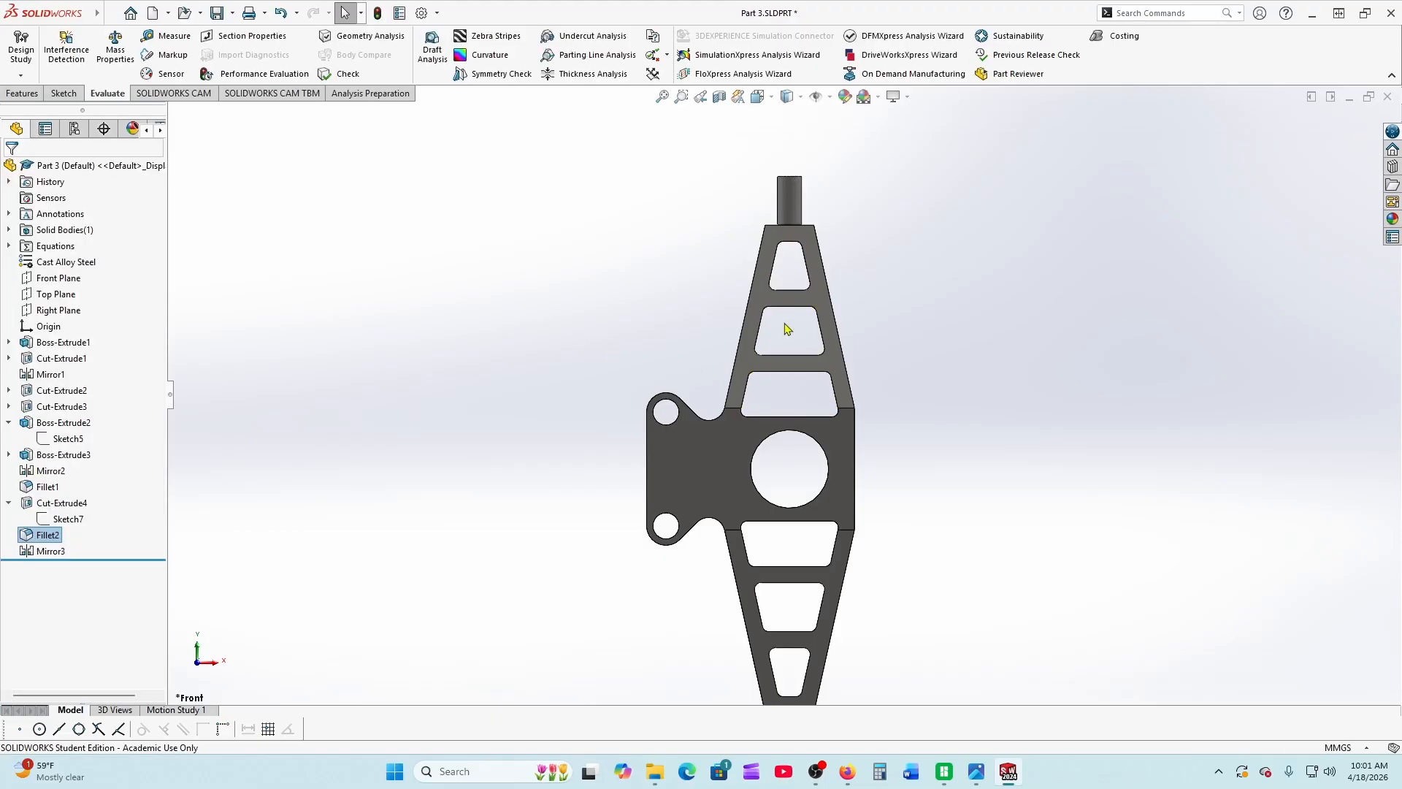
{"action": "scroll", "coordinate": [790, 292], "scroll_direction": "down", "scroll_amount": 3}
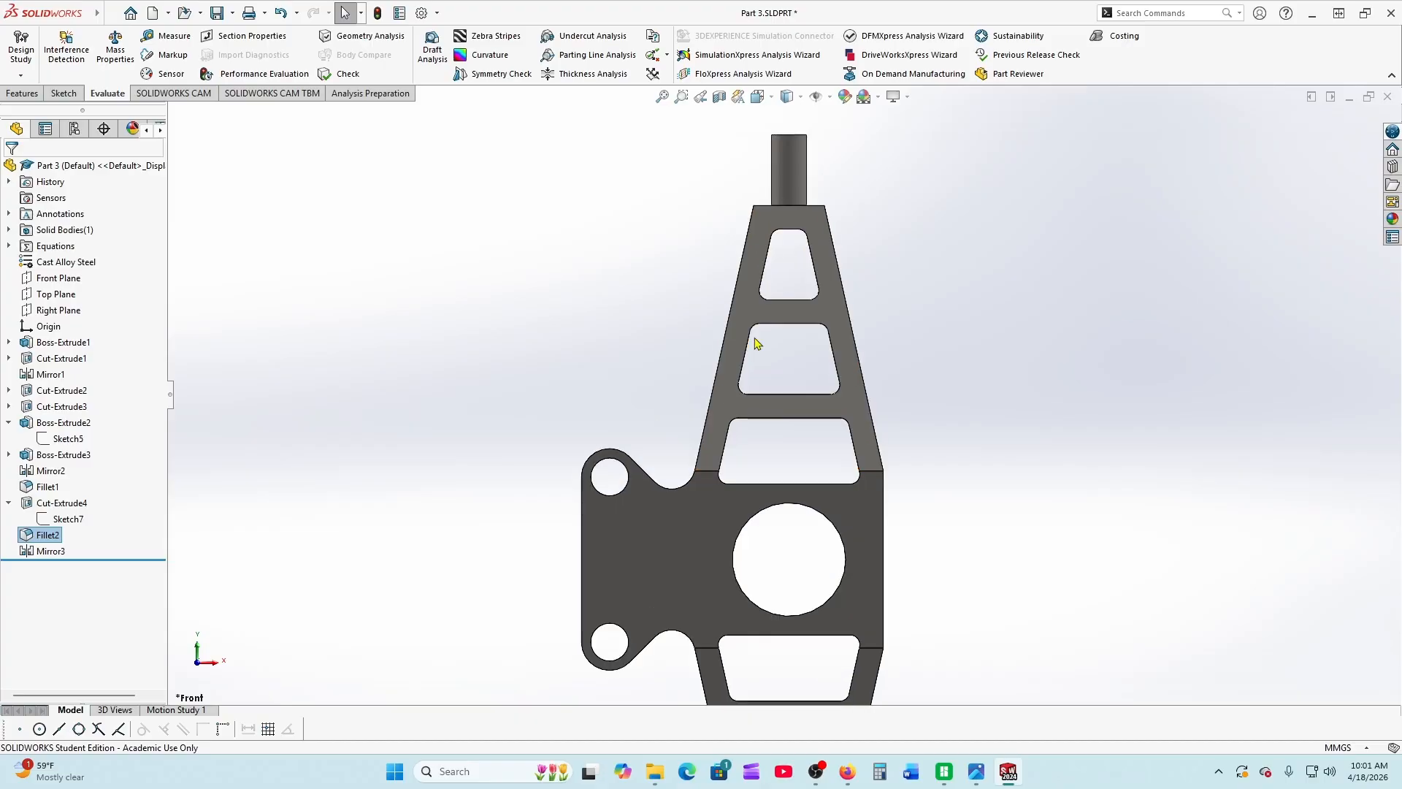
Recheck the Question 14 drawing, edit the Cut-Extrude4 sketch to set the lowest window's height to 10 mm, and exit the sketch
{"action": "mouse_move", "coordinate": [1011, 780]}
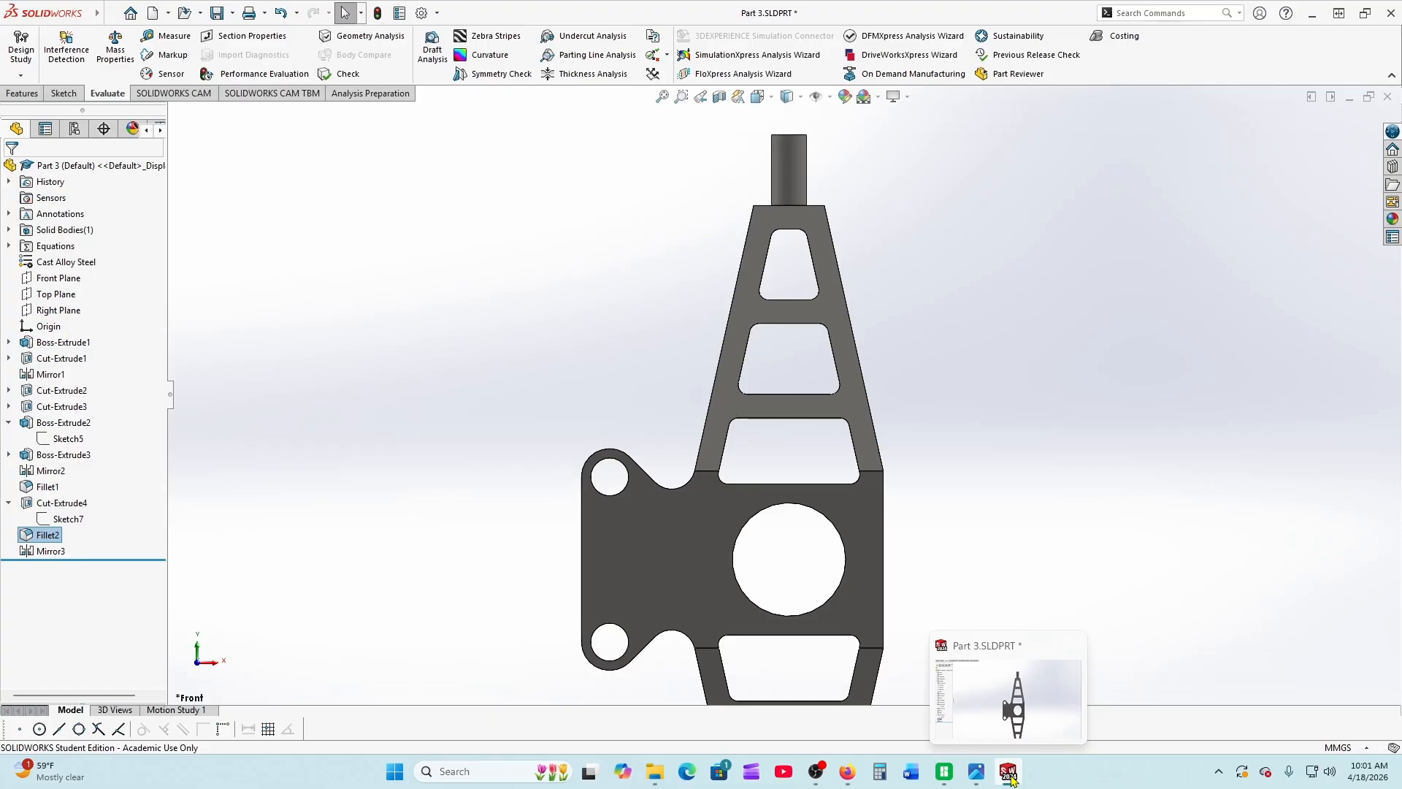
{"action": "left_click", "coordinate": [847, 772]}
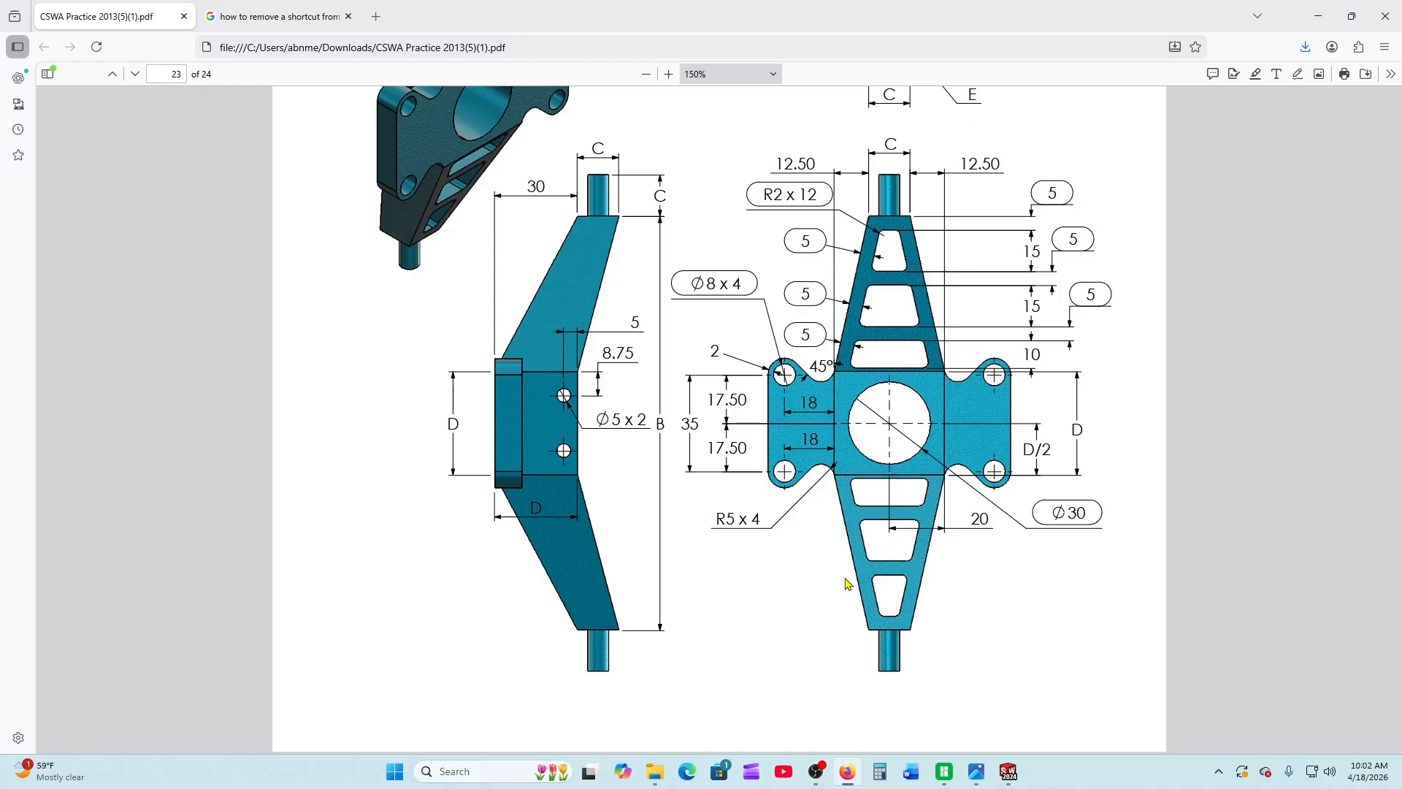
{"action": "left_click", "coordinate": [1009, 771]}
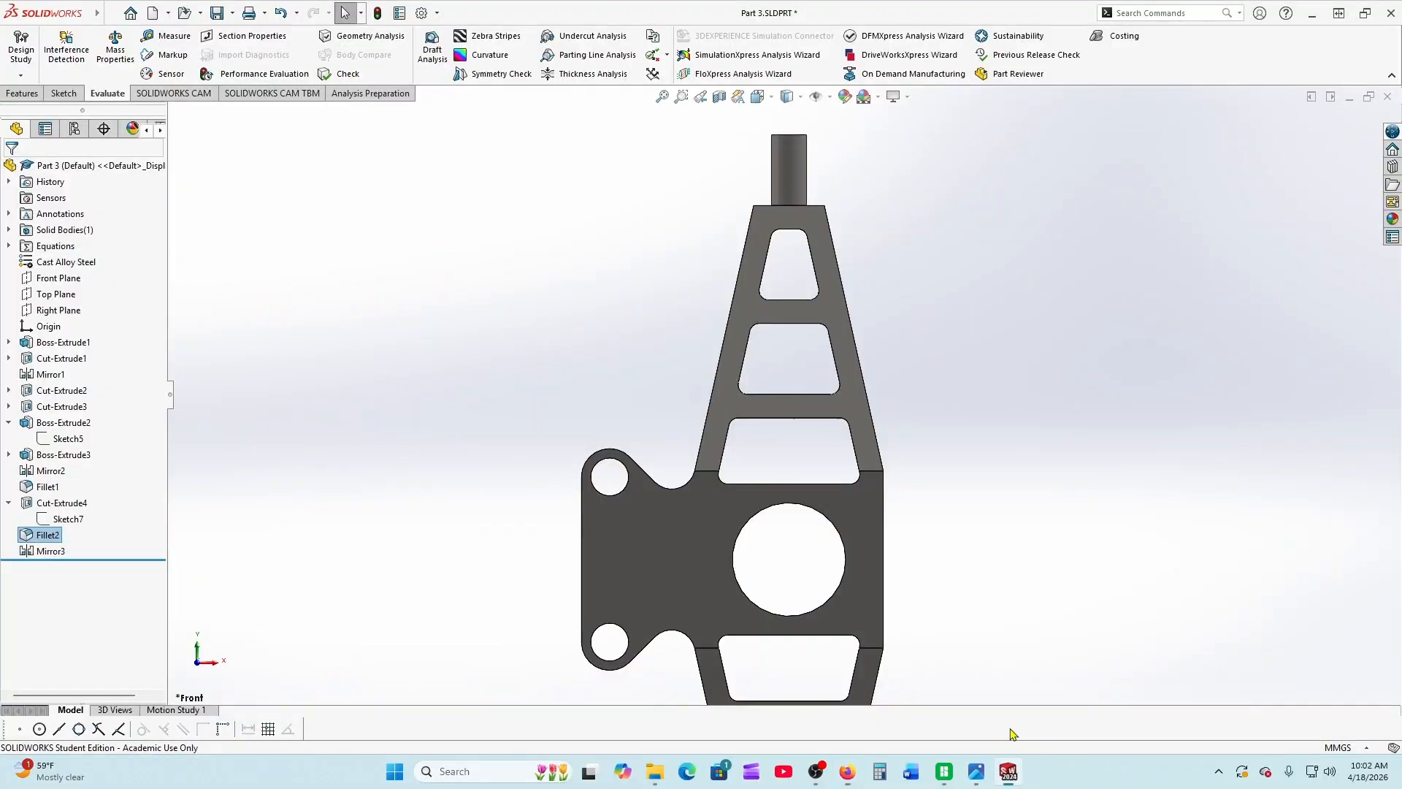
{"action": "left_click", "coordinate": [45, 521]}
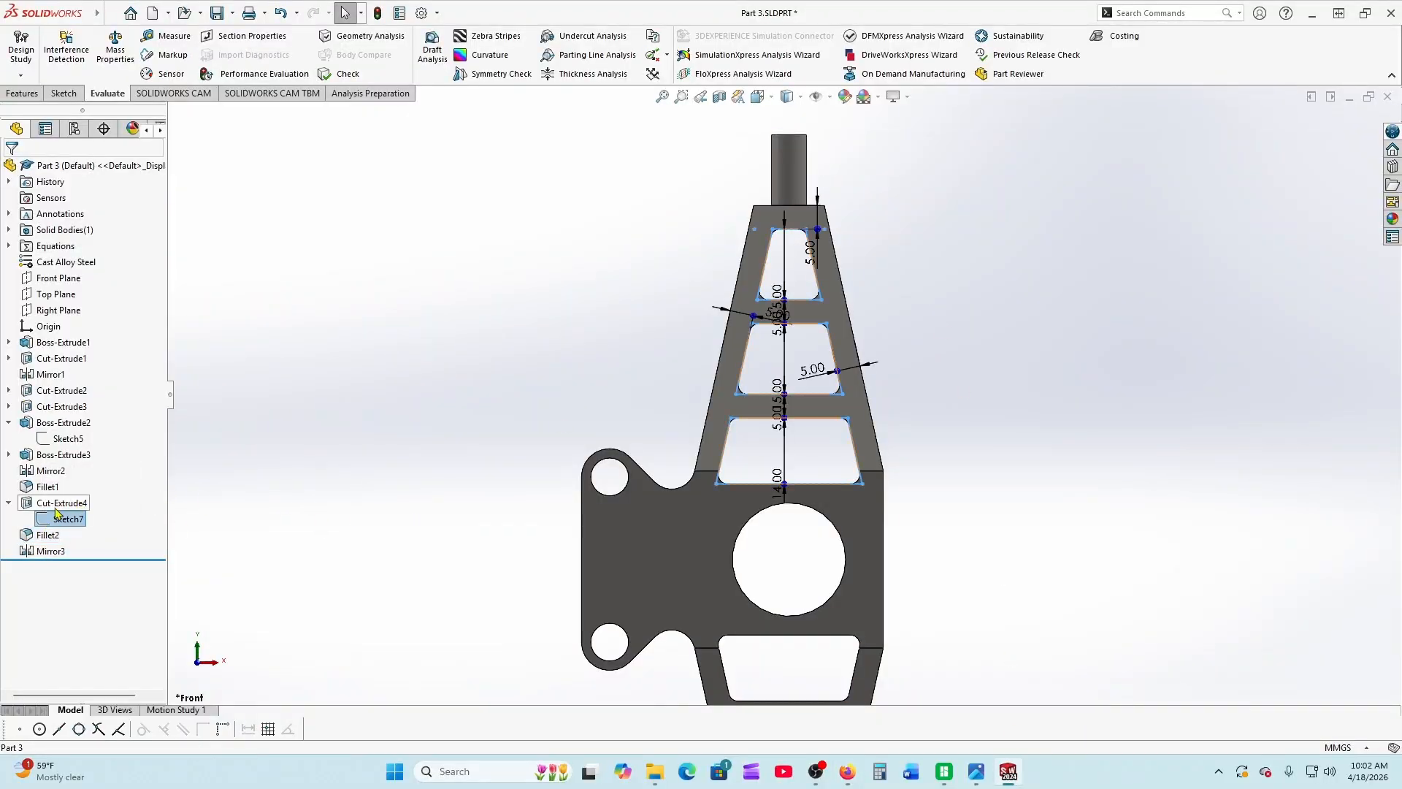
{"action": "left_click", "coordinate": [57, 523]}
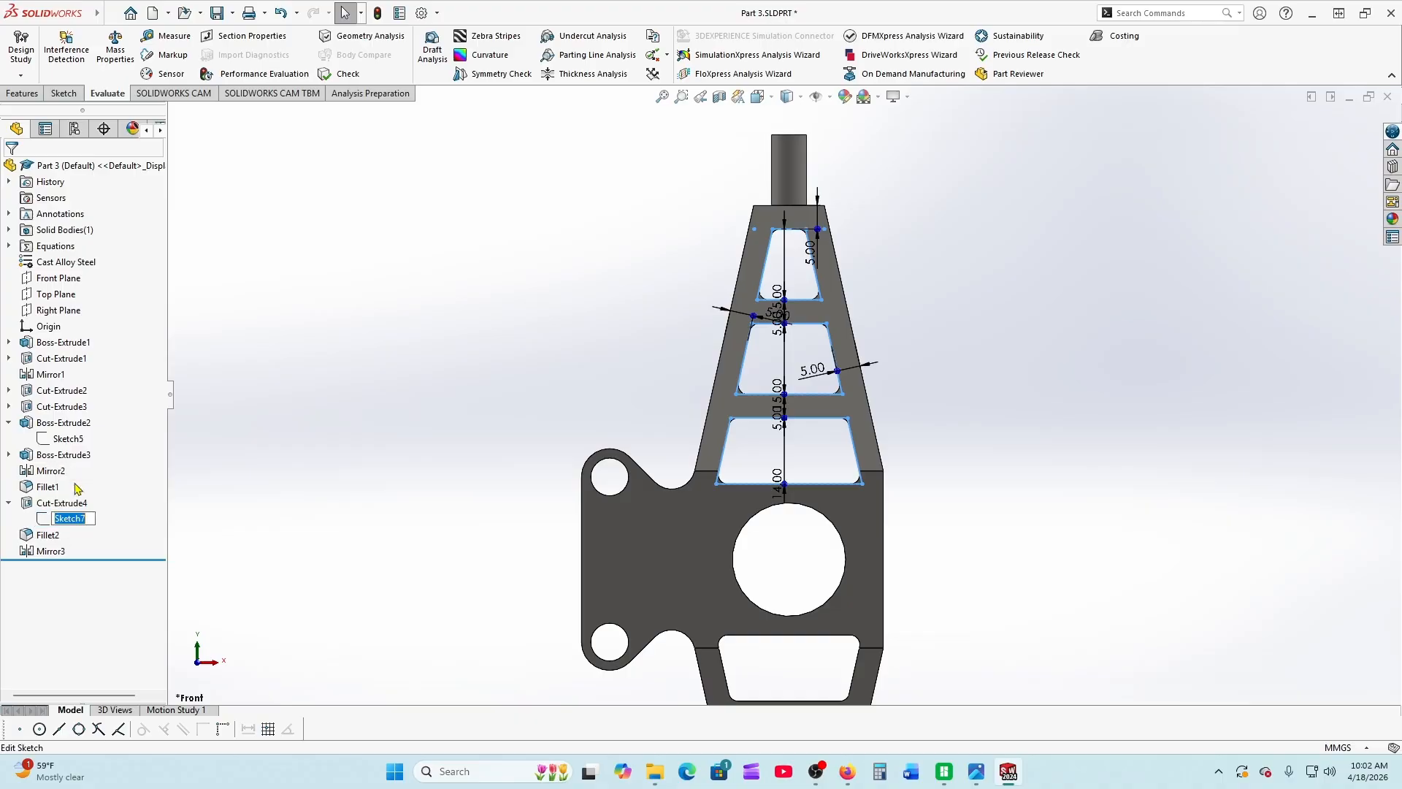
{"action": "left_click", "coordinate": [45, 519]}
{"action": "left_click", "coordinate": [57, 469]}
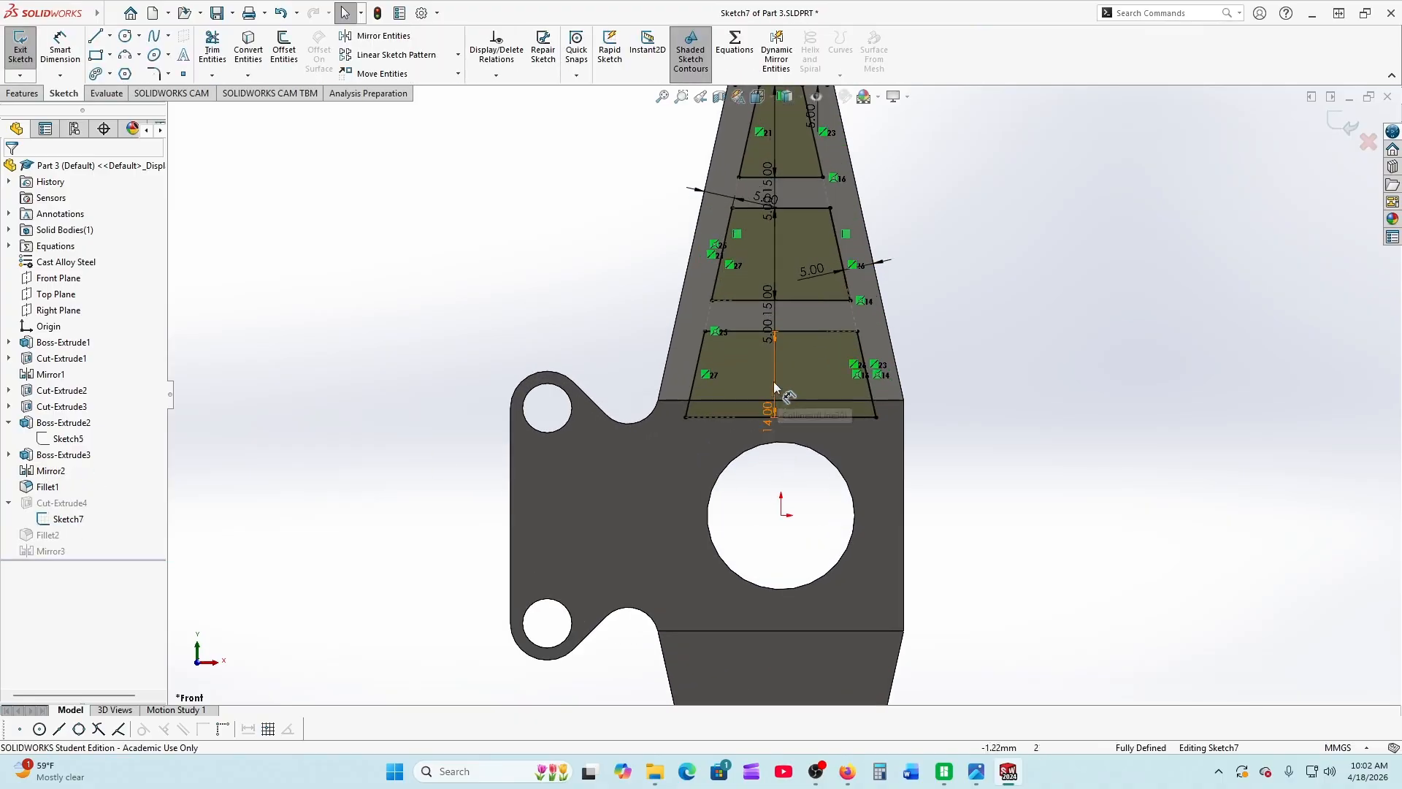
{"action": "left_click", "coordinate": [774, 383]}
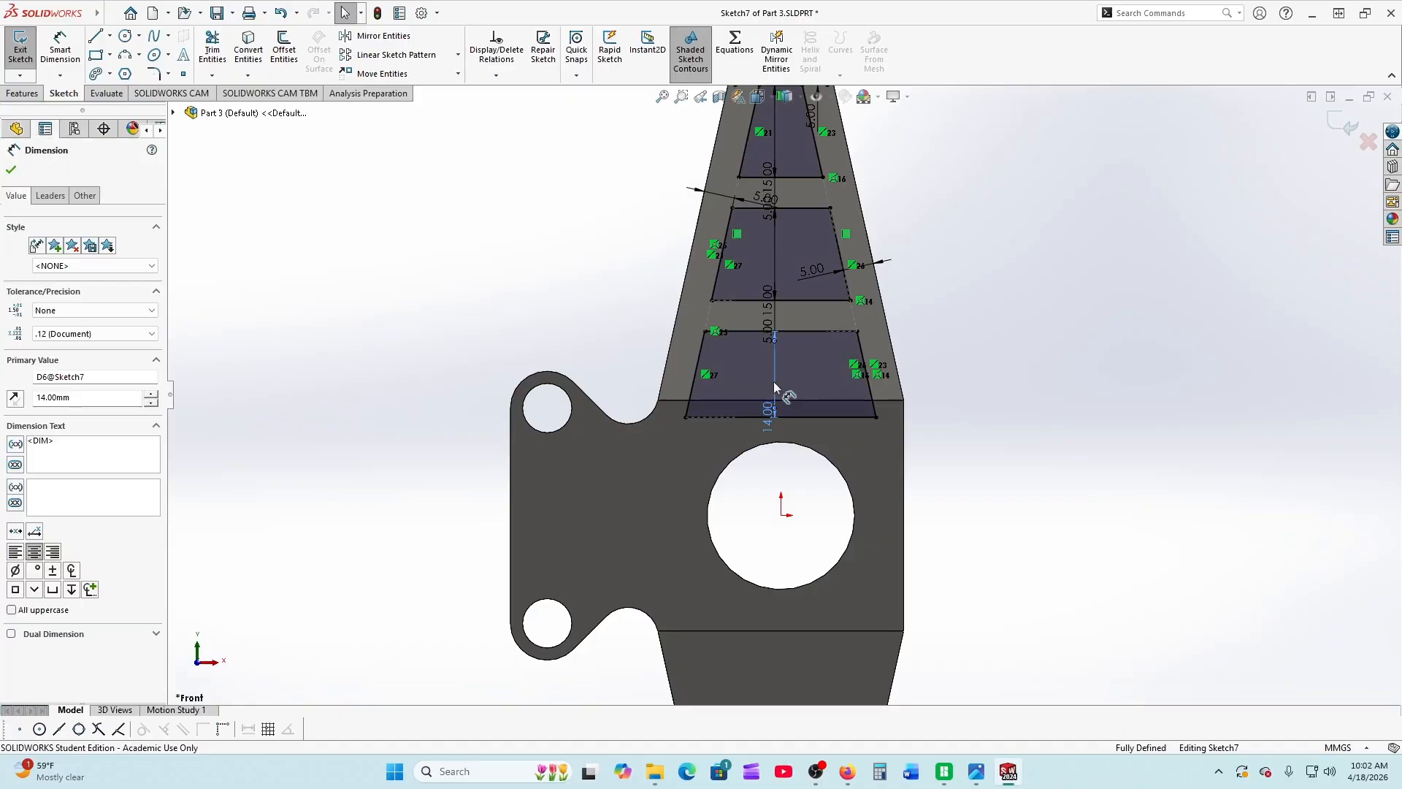
{"action": "left_click_drag", "start_coordinate": [96, 397], "coordinate": [12, 395]}
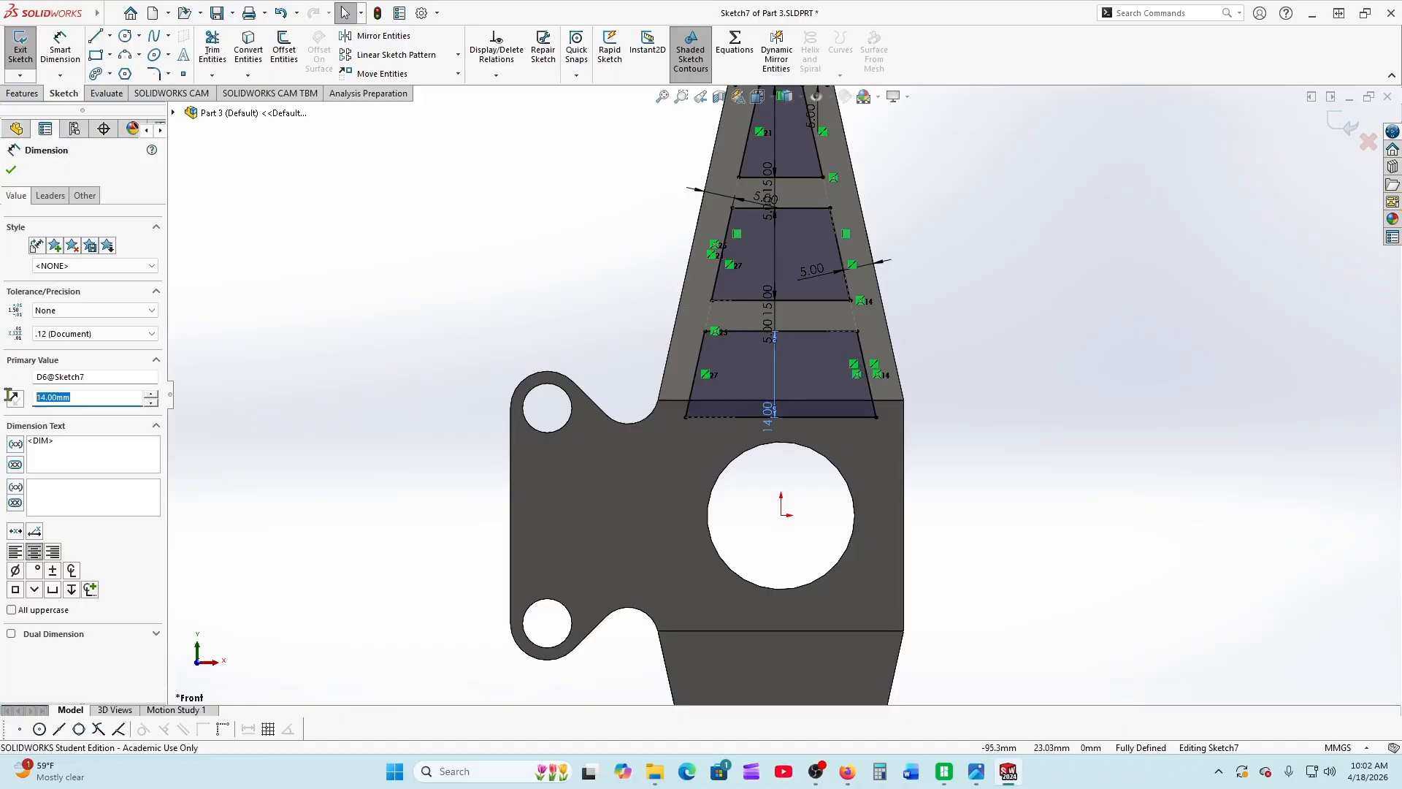
{"action": "type", "text": "10"}
{"action": "key", "text": "Return"}
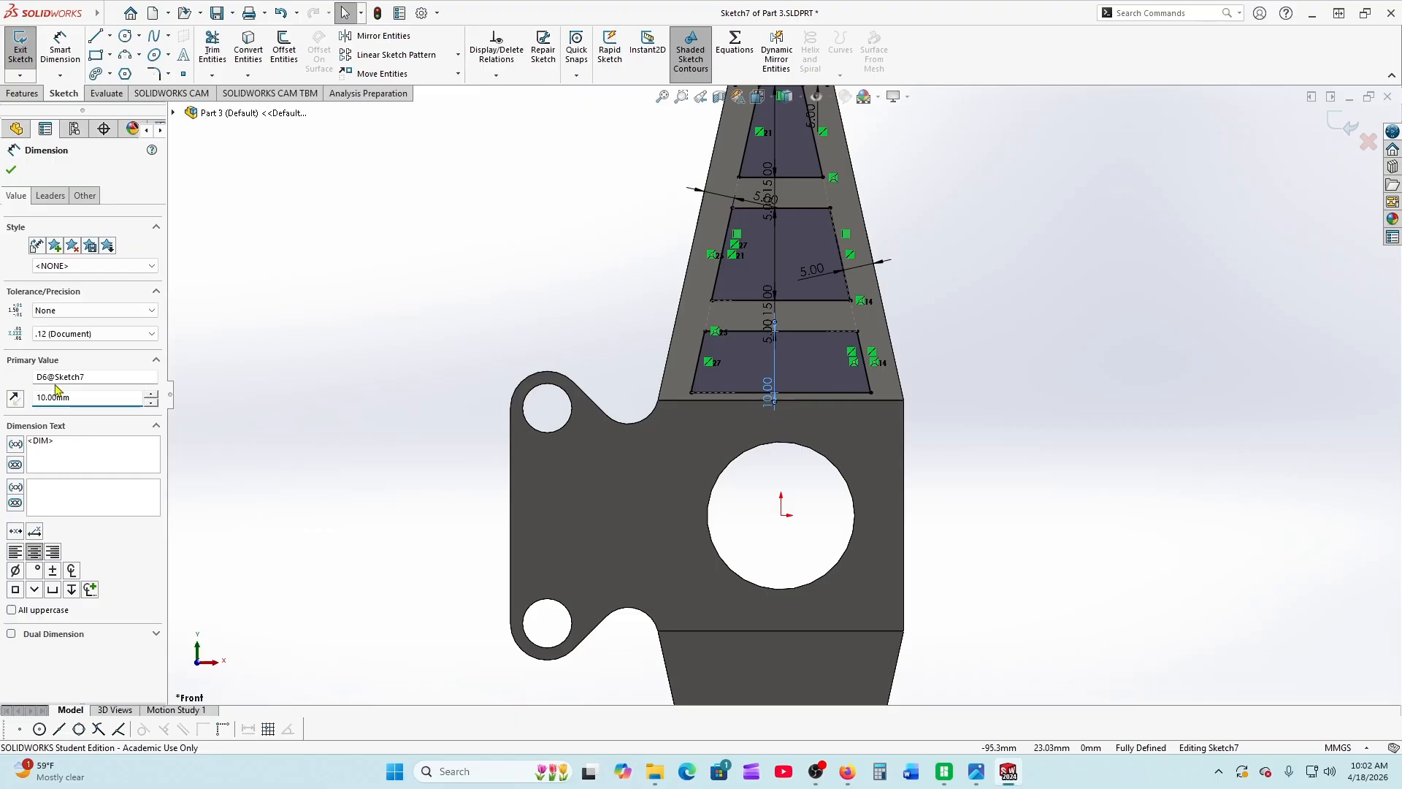
{"action": "left_click", "coordinate": [11, 169]}
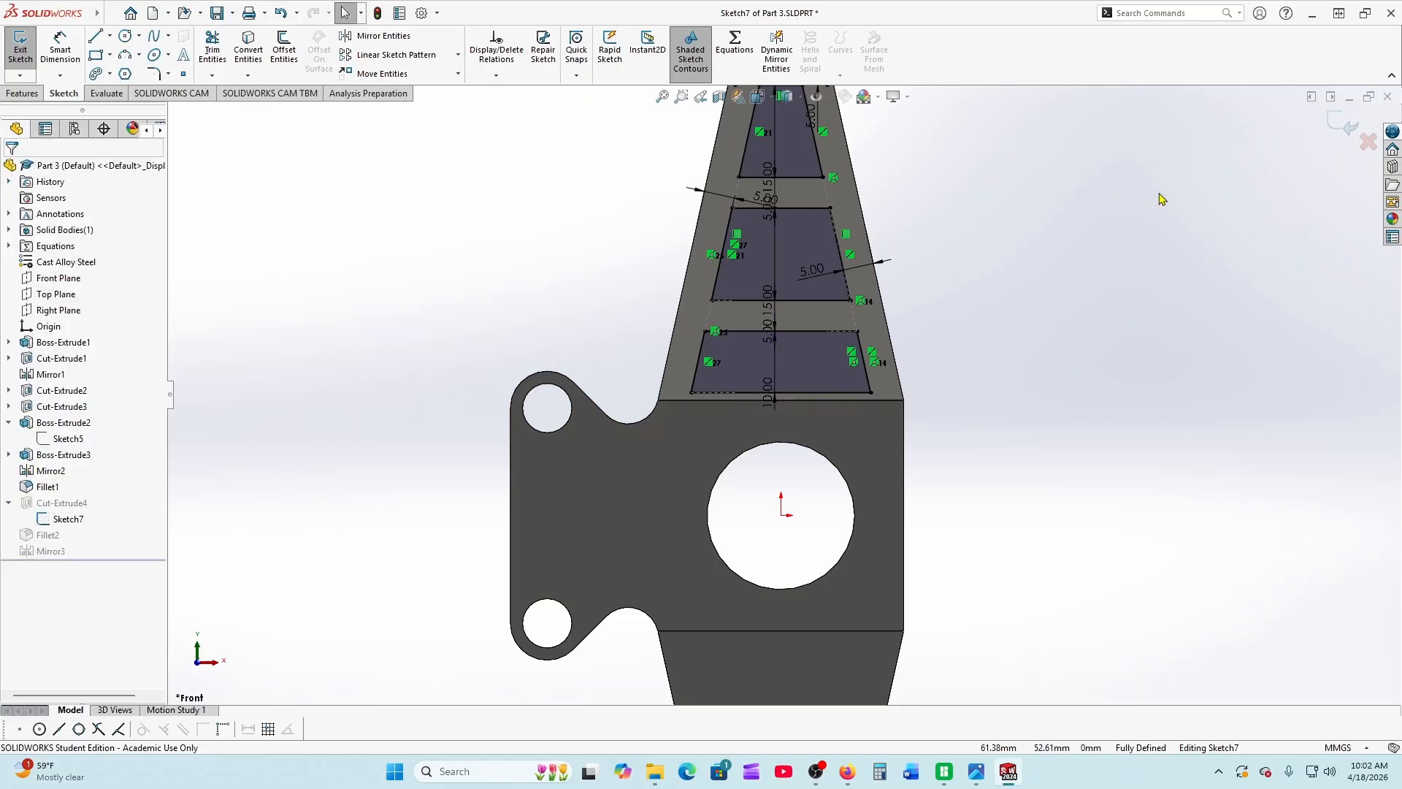
{"action": "left_click", "coordinate": [1344, 126]}
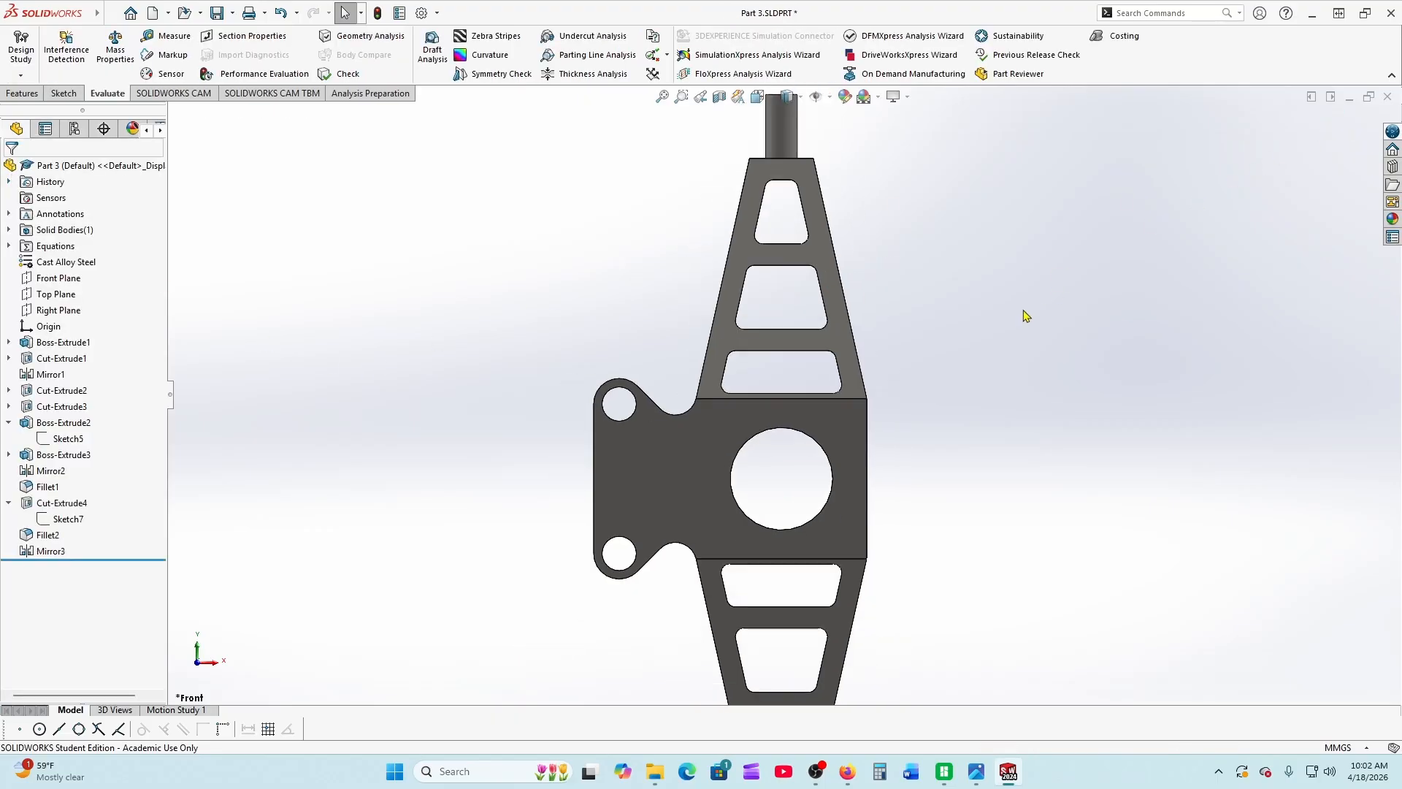
Compare the whole part's front view with the Question 14 drawing
{"action": "left_click", "coordinate": [847, 771]}
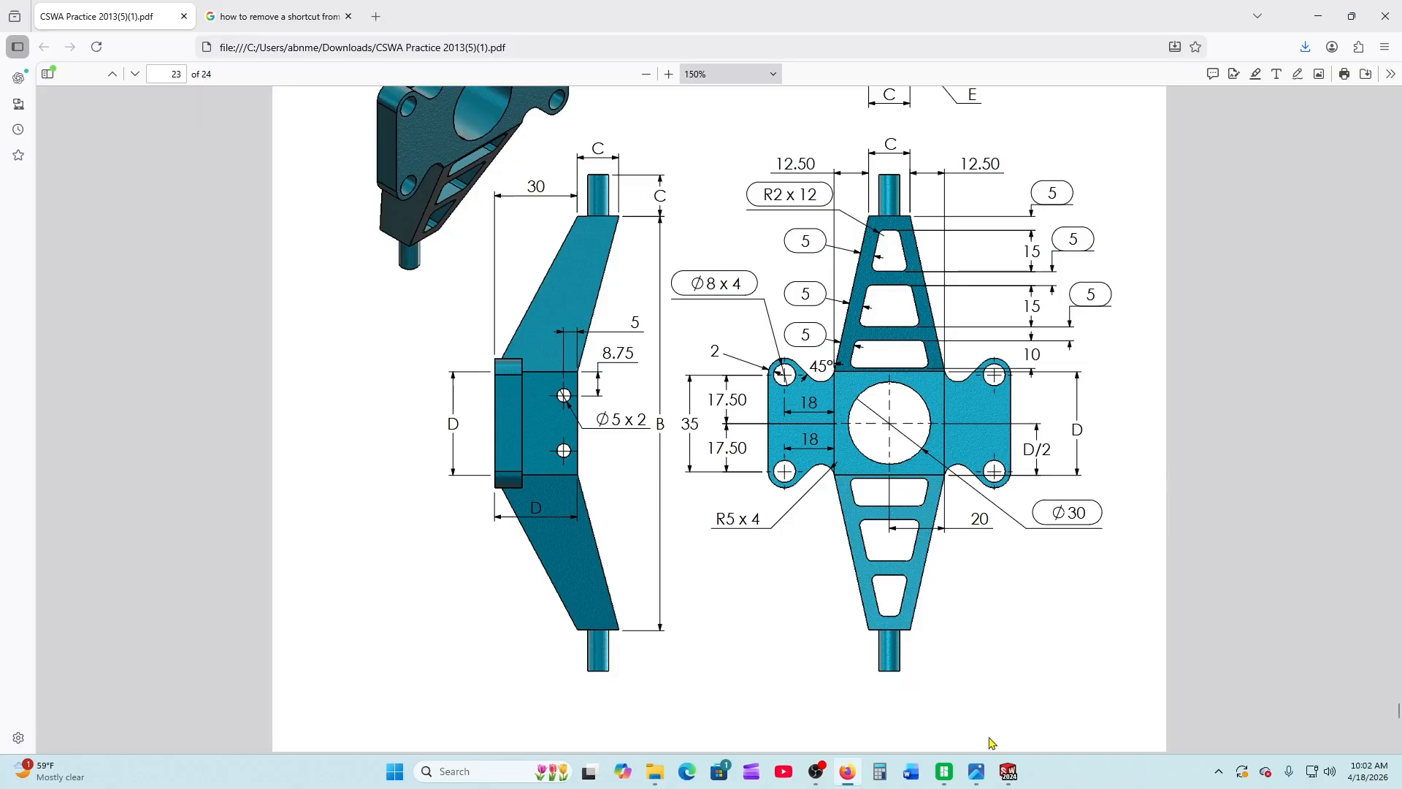
{"action": "left_click", "coordinate": [1009, 771]}
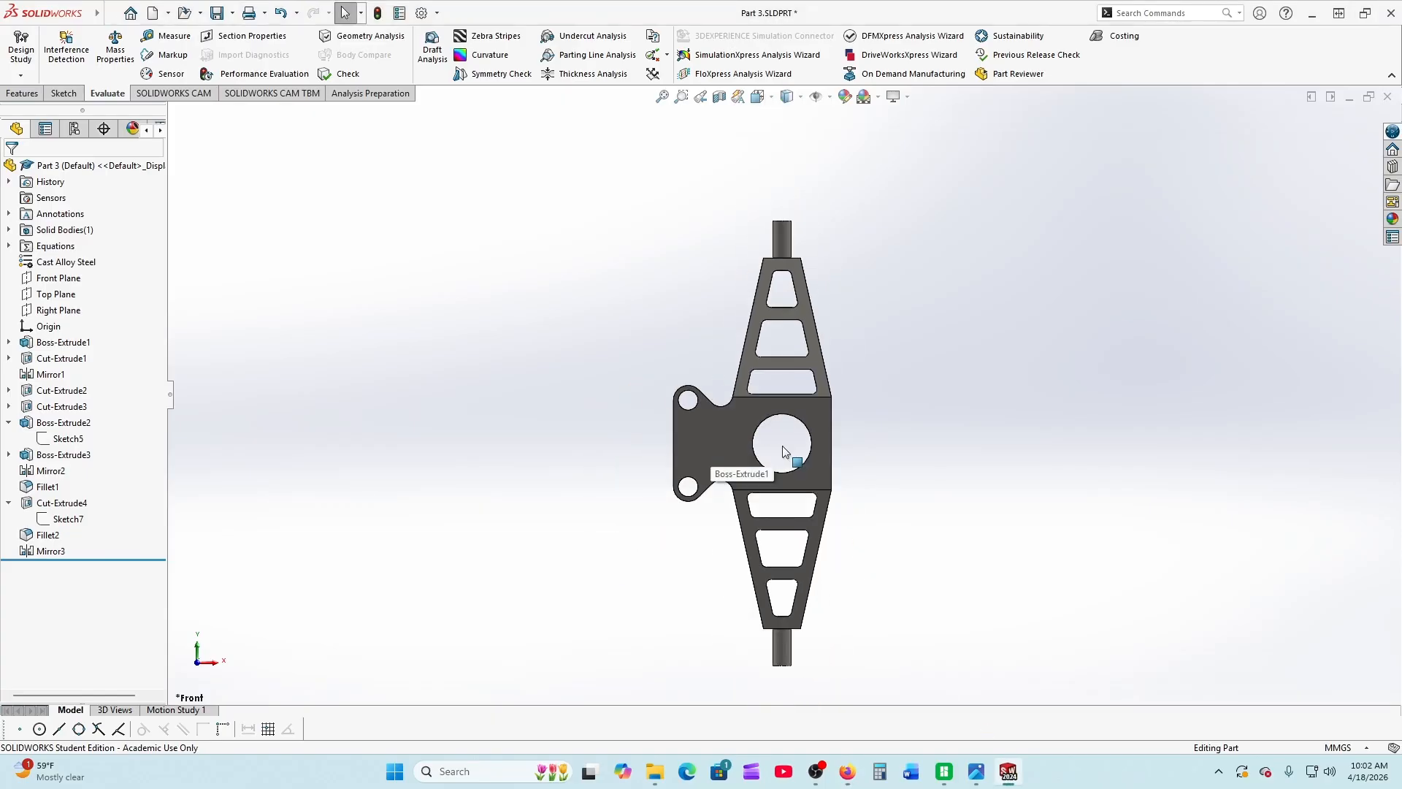
{"action": "scroll", "coordinate": [840, 468], "scroll_direction": "down", "scroll_amount": 2}
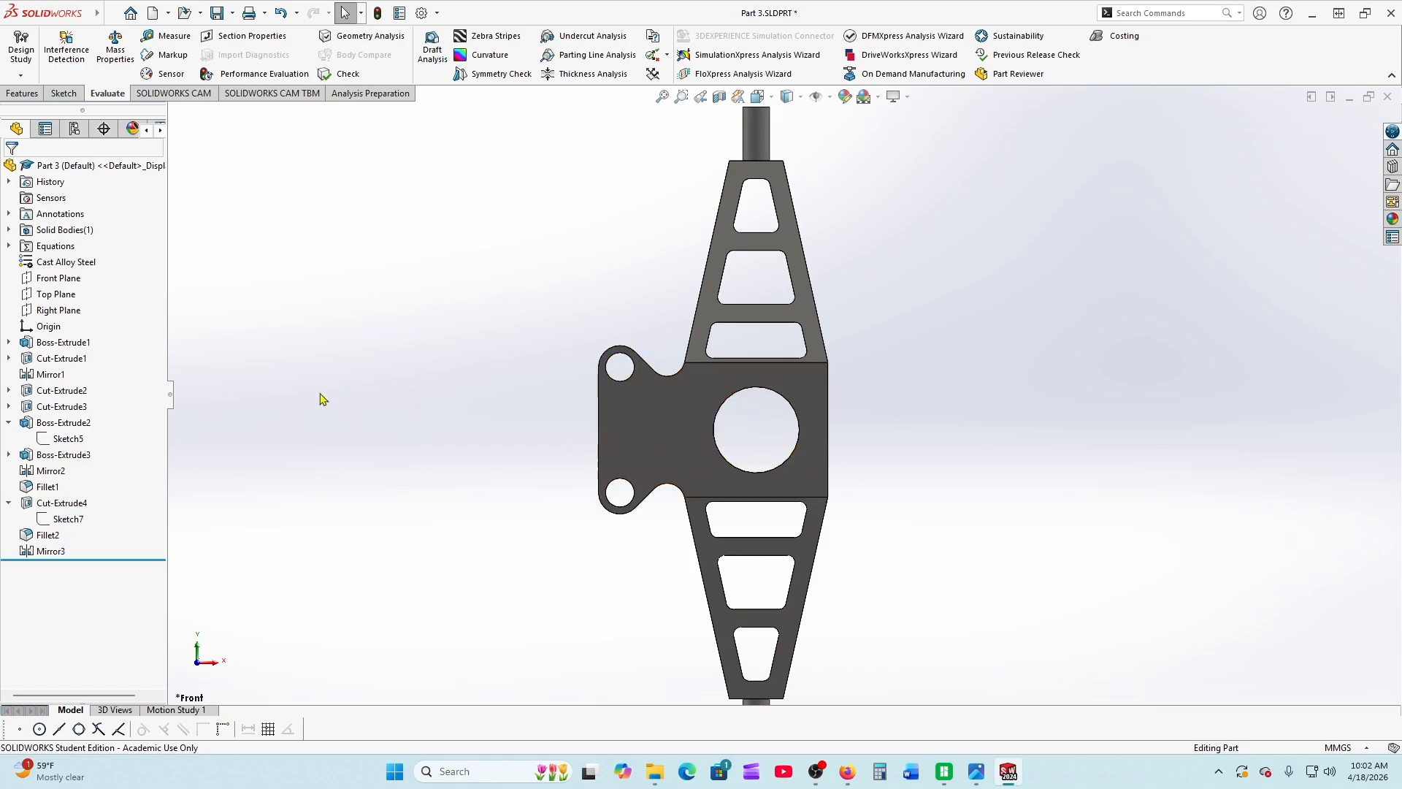
Try to mirror Boss-Extrude2 and Fillet1 about the Right Plane
{"action": "left_click", "coordinate": [22, 93]}
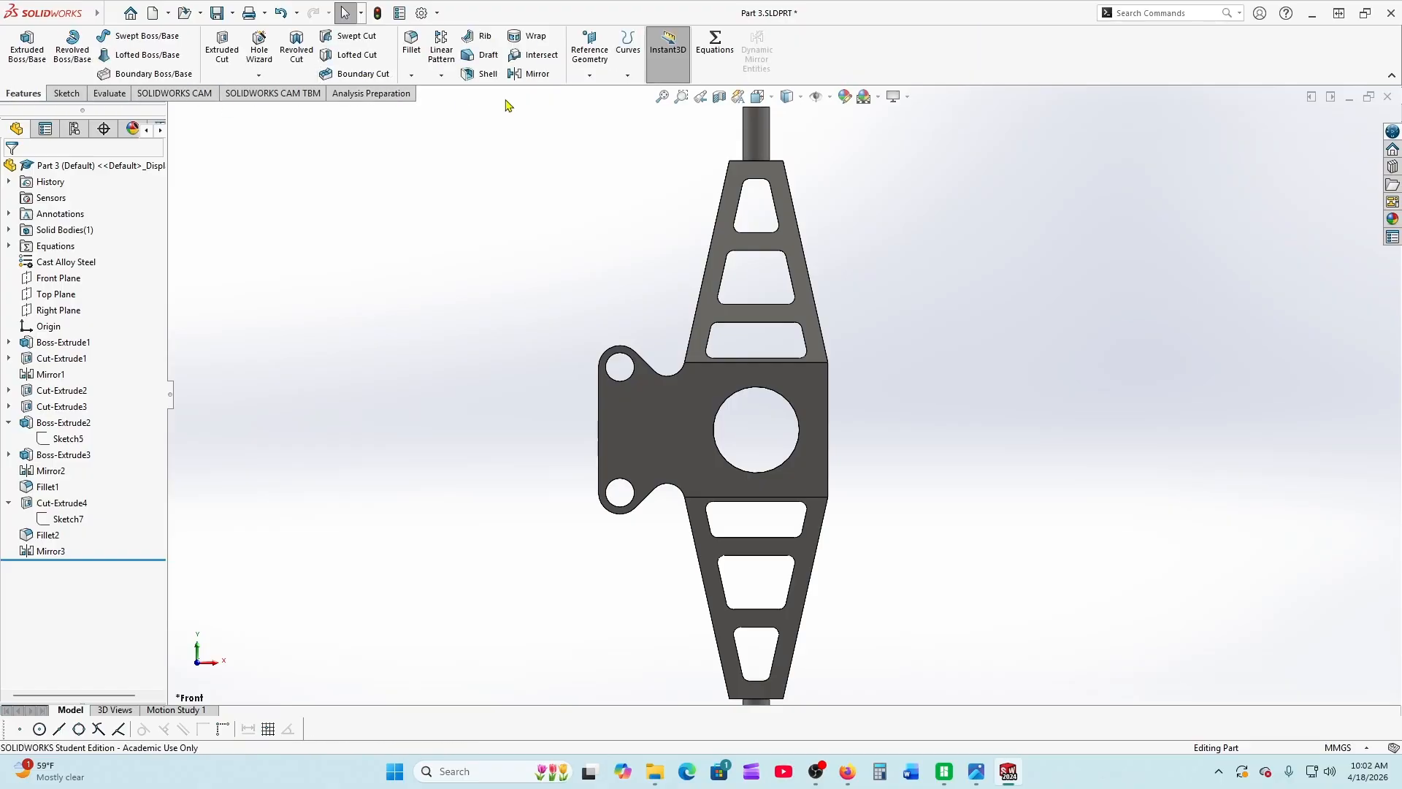
{"action": "left_click", "coordinate": [519, 75]}
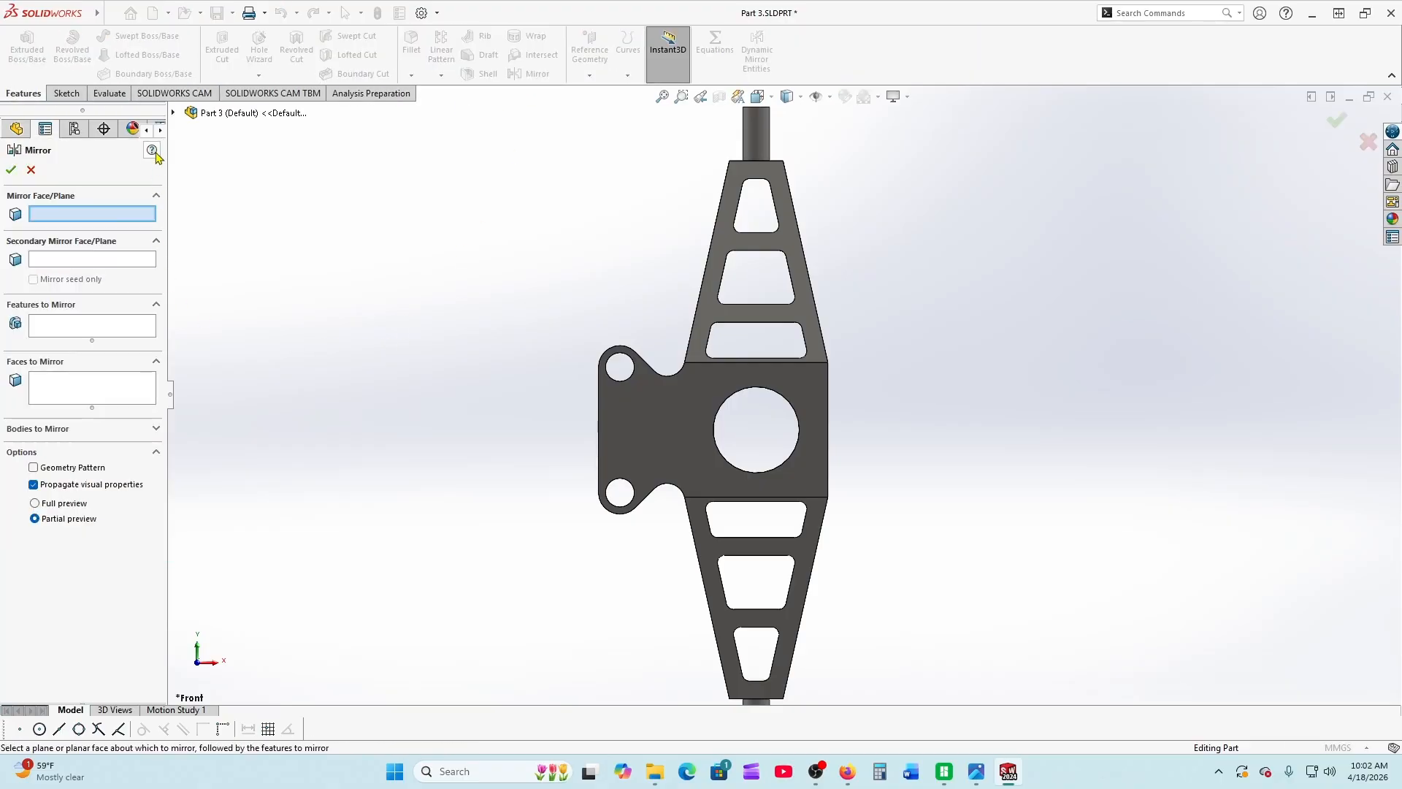
{"action": "left_click", "coordinate": [174, 113]}
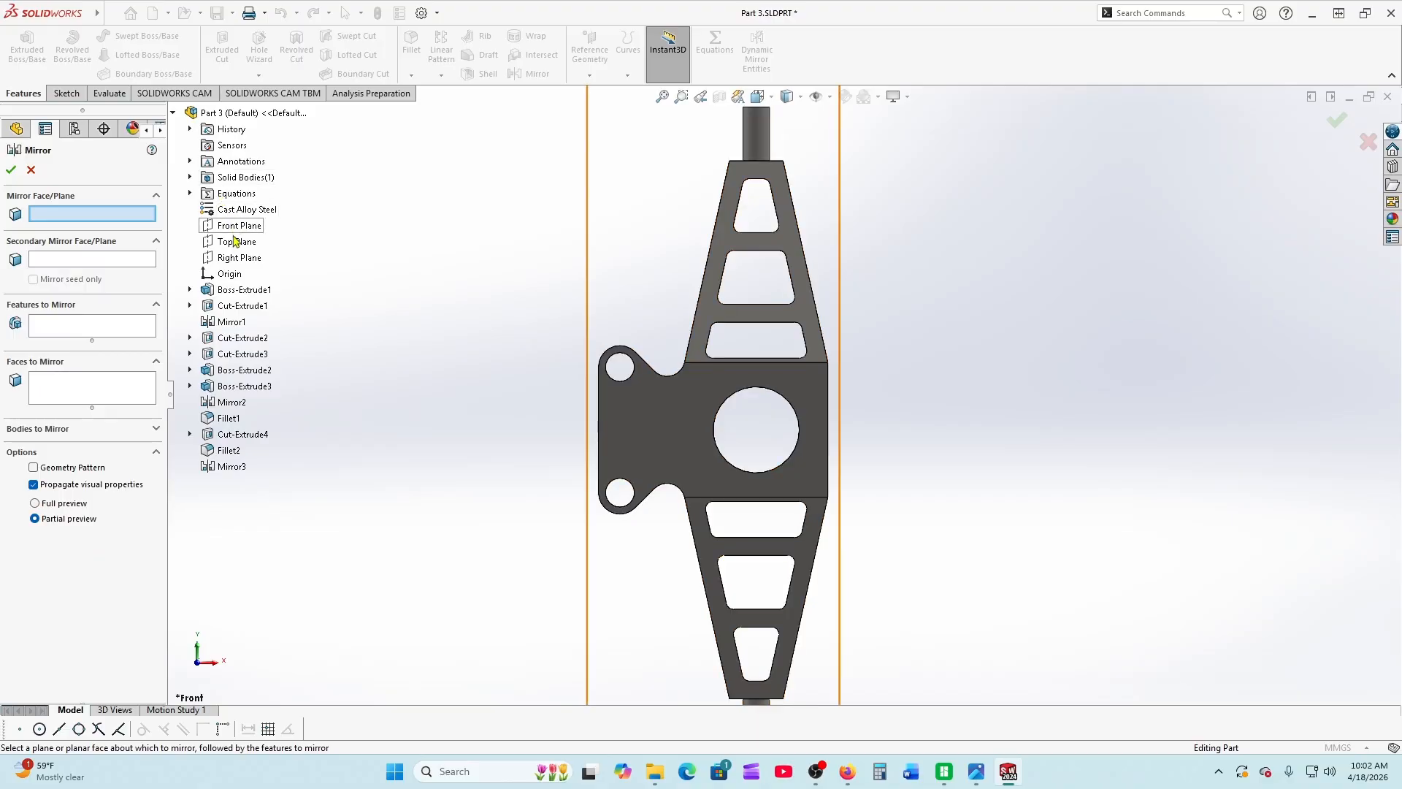
{"action": "left_click", "coordinate": [236, 258]}
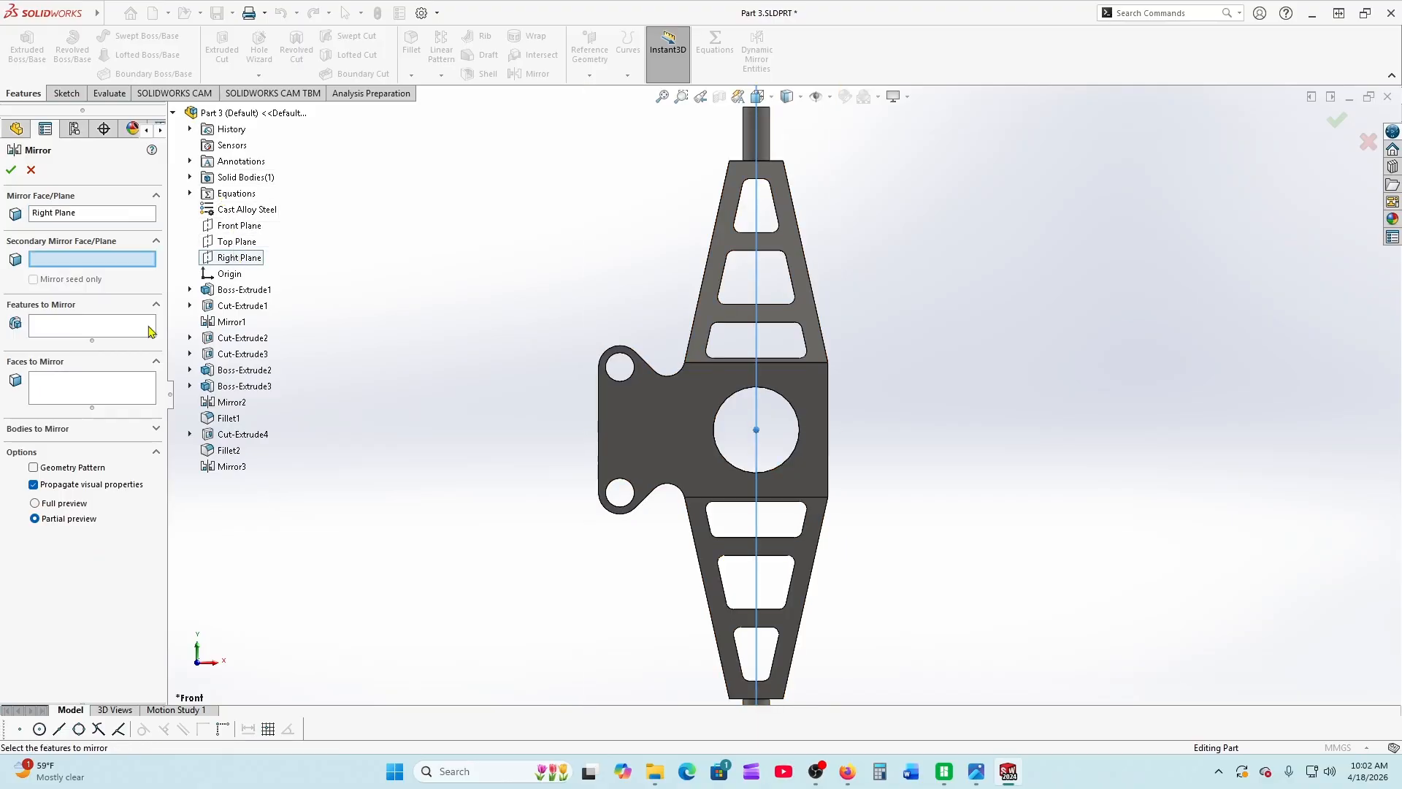
{"action": "left_click", "coordinate": [118, 326]}
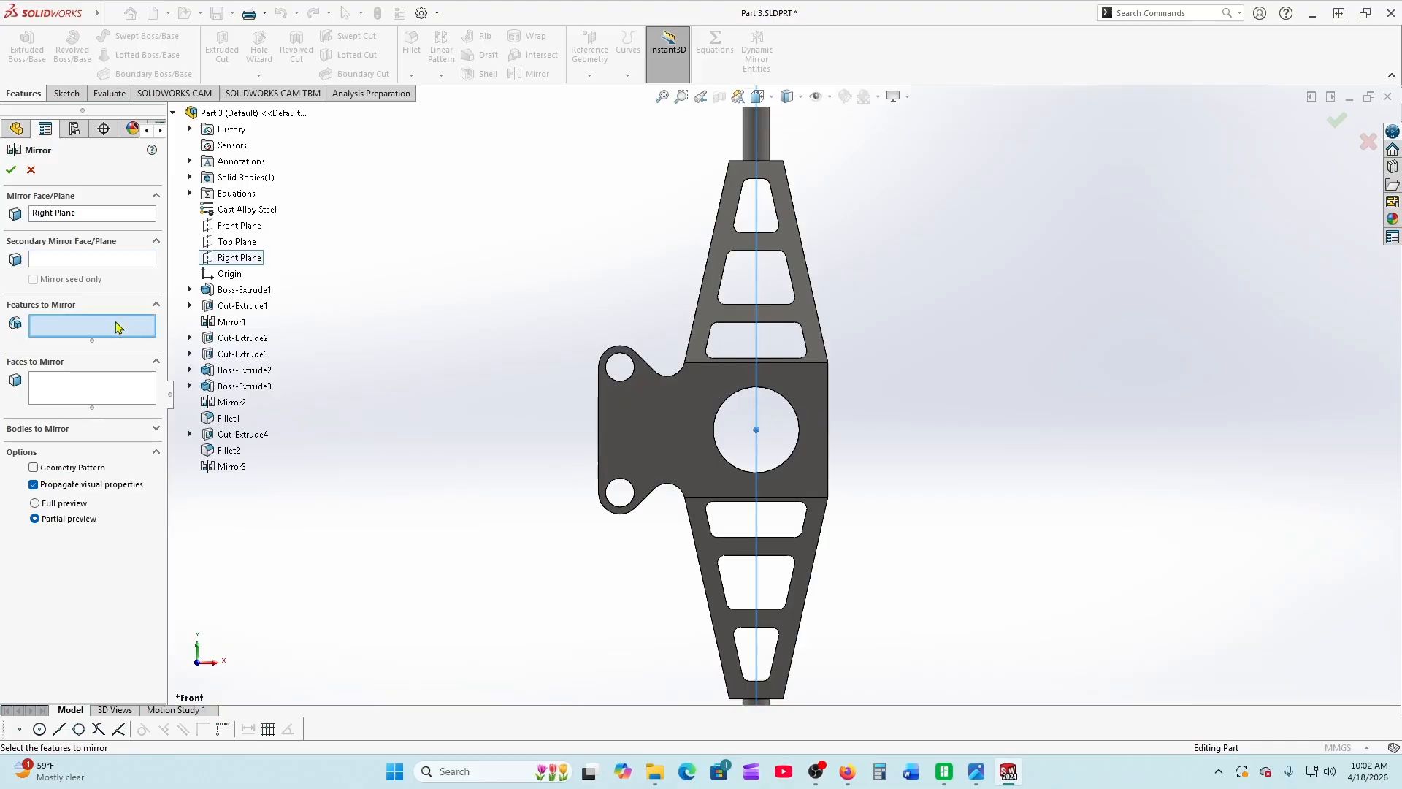
{"action": "left_click", "coordinate": [207, 378]}
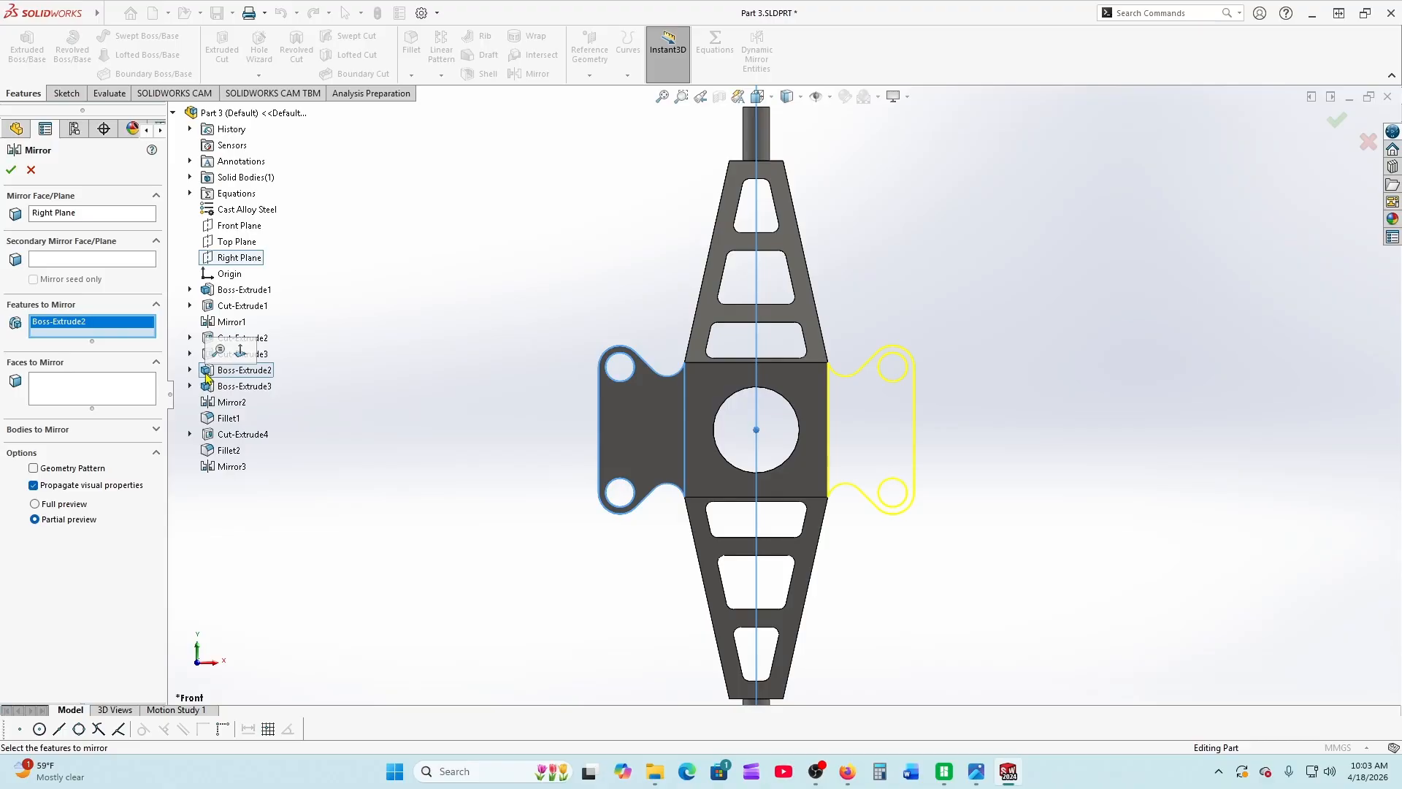
{"action": "left_click", "coordinate": [208, 419]}
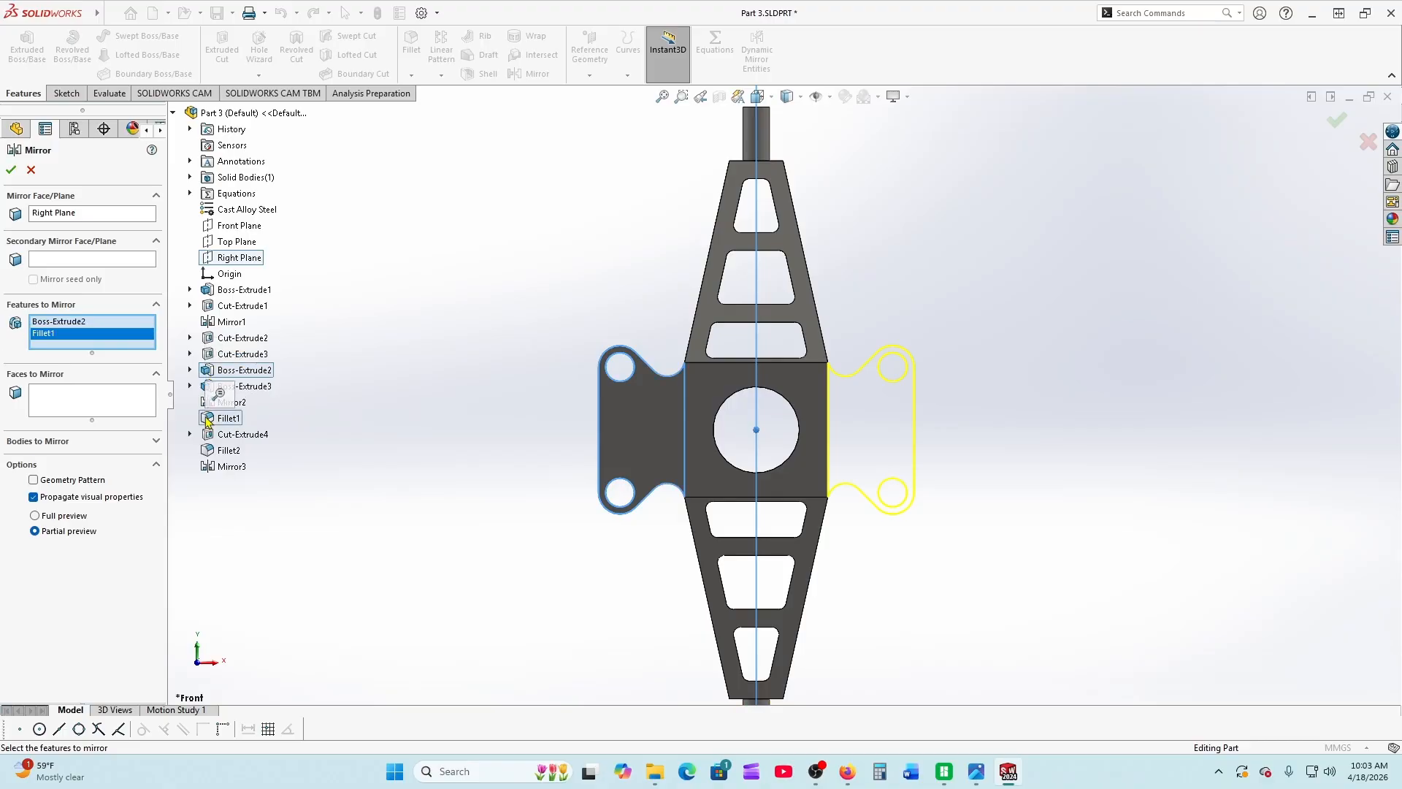
{"action": "left_click", "coordinate": [11, 170]}
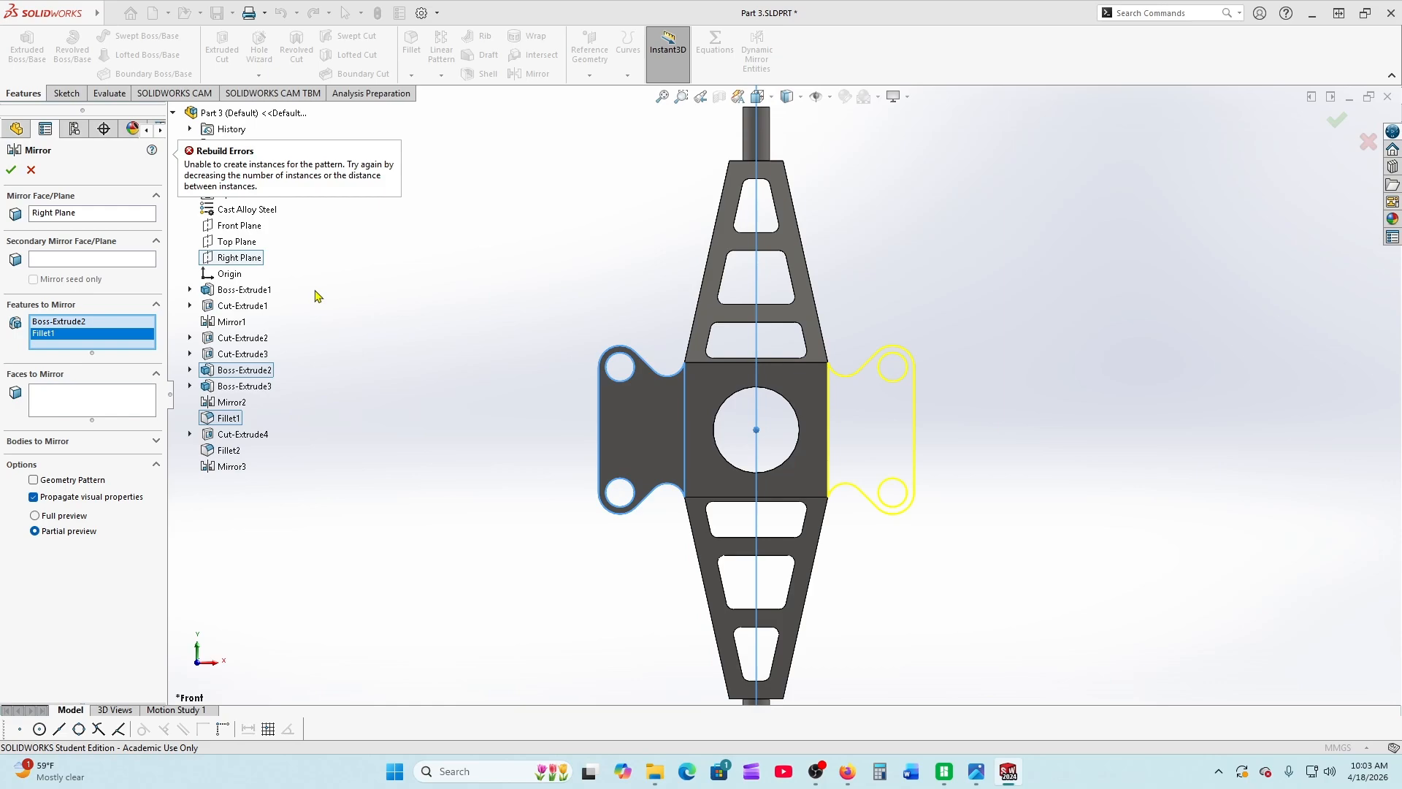
Remove Fillet1 from the features to mirror and accept the mirror of Boss-Extrude2
{"action": "right_click", "coordinate": [81, 338]}
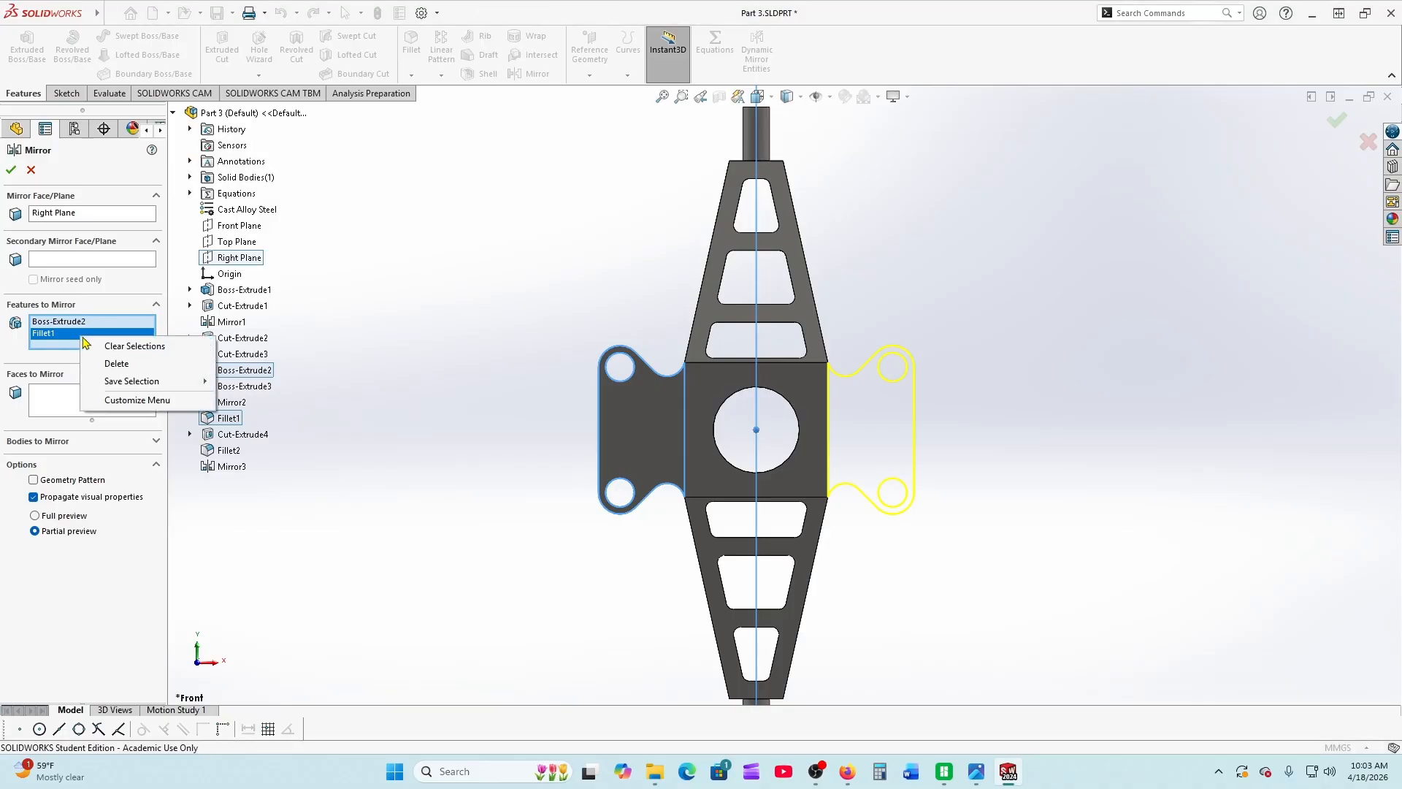
{"action": "left_click", "coordinate": [109, 369]}
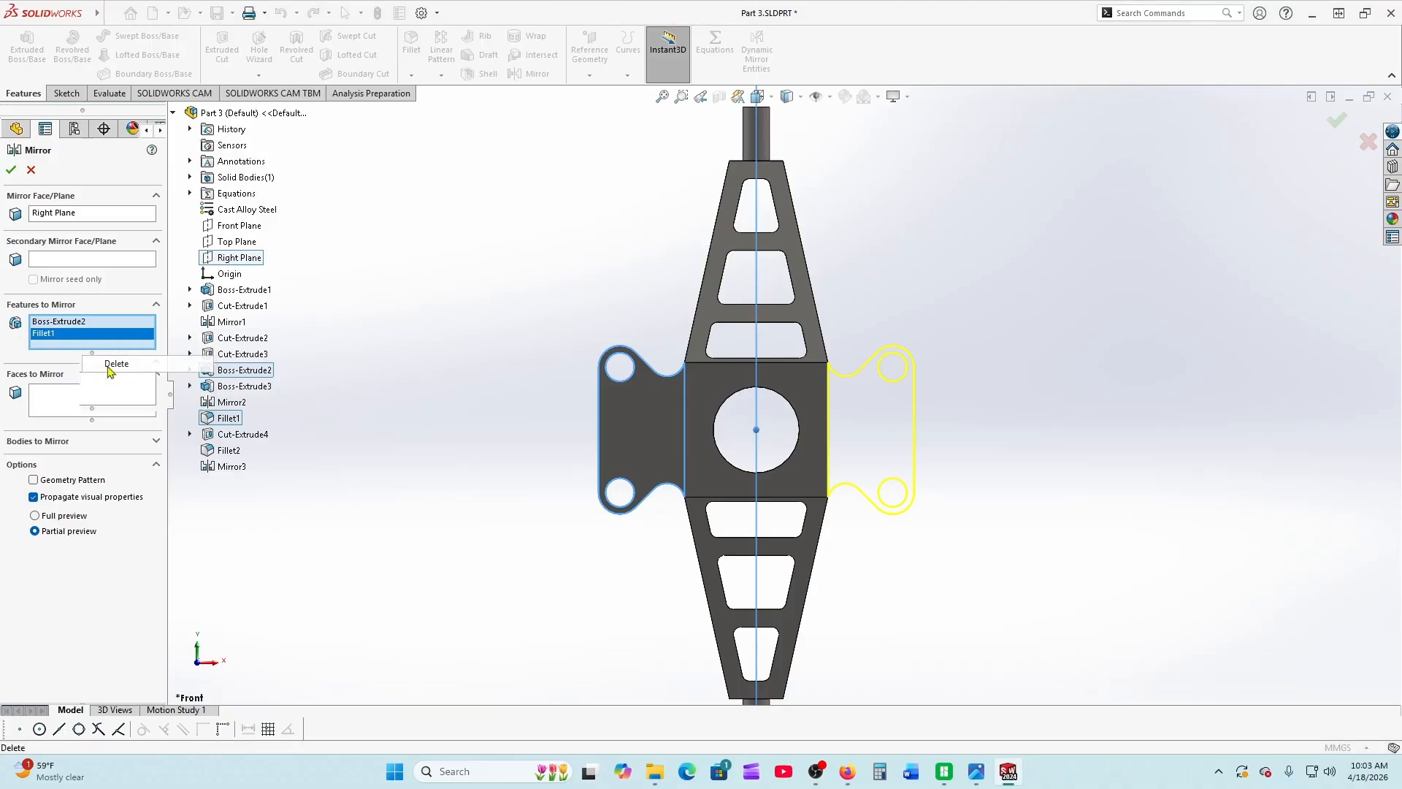
{"action": "left_click", "coordinate": [11, 170]}
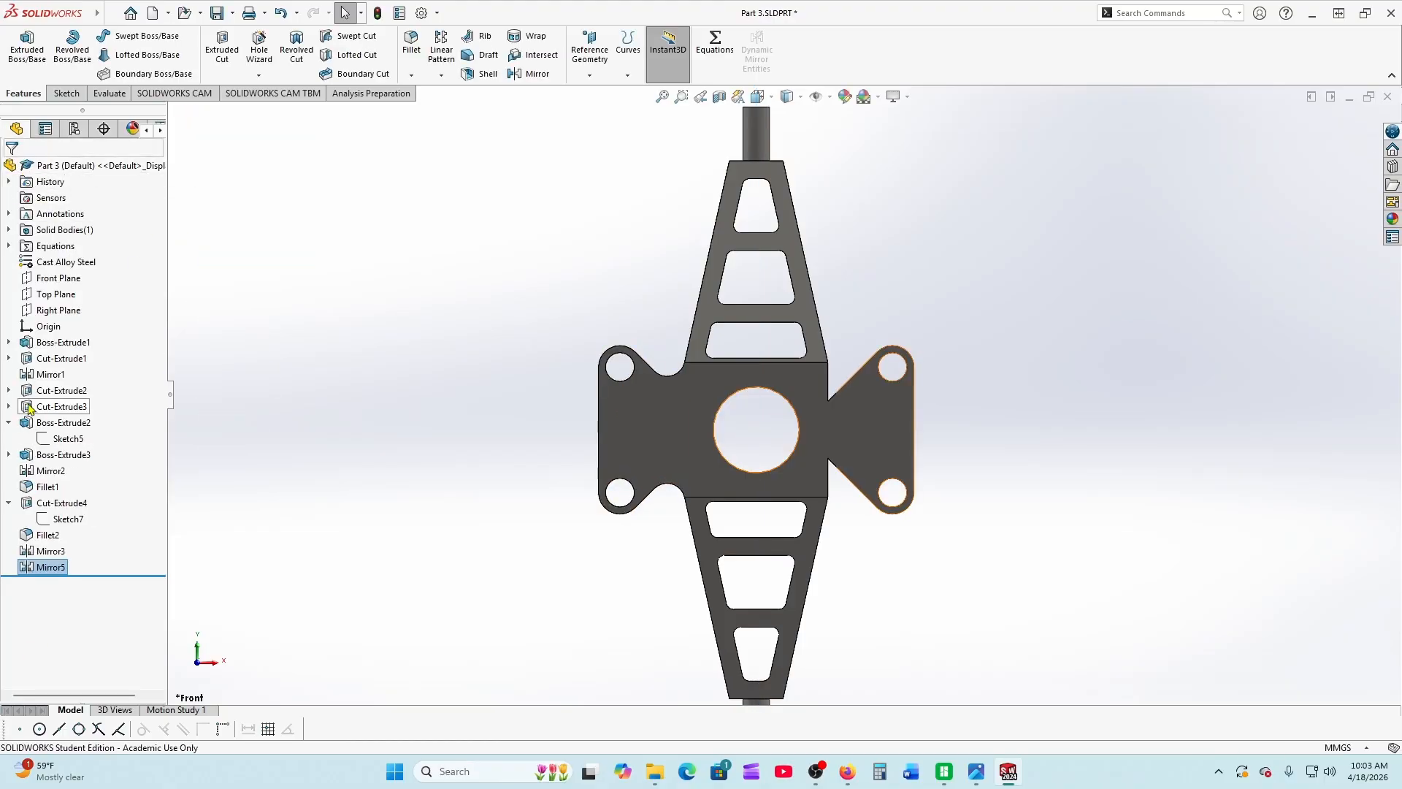
Review the definition of Fillet1 on the original lug's inner corners and close it without changes
{"action": "left_click", "coordinate": [28, 489]}
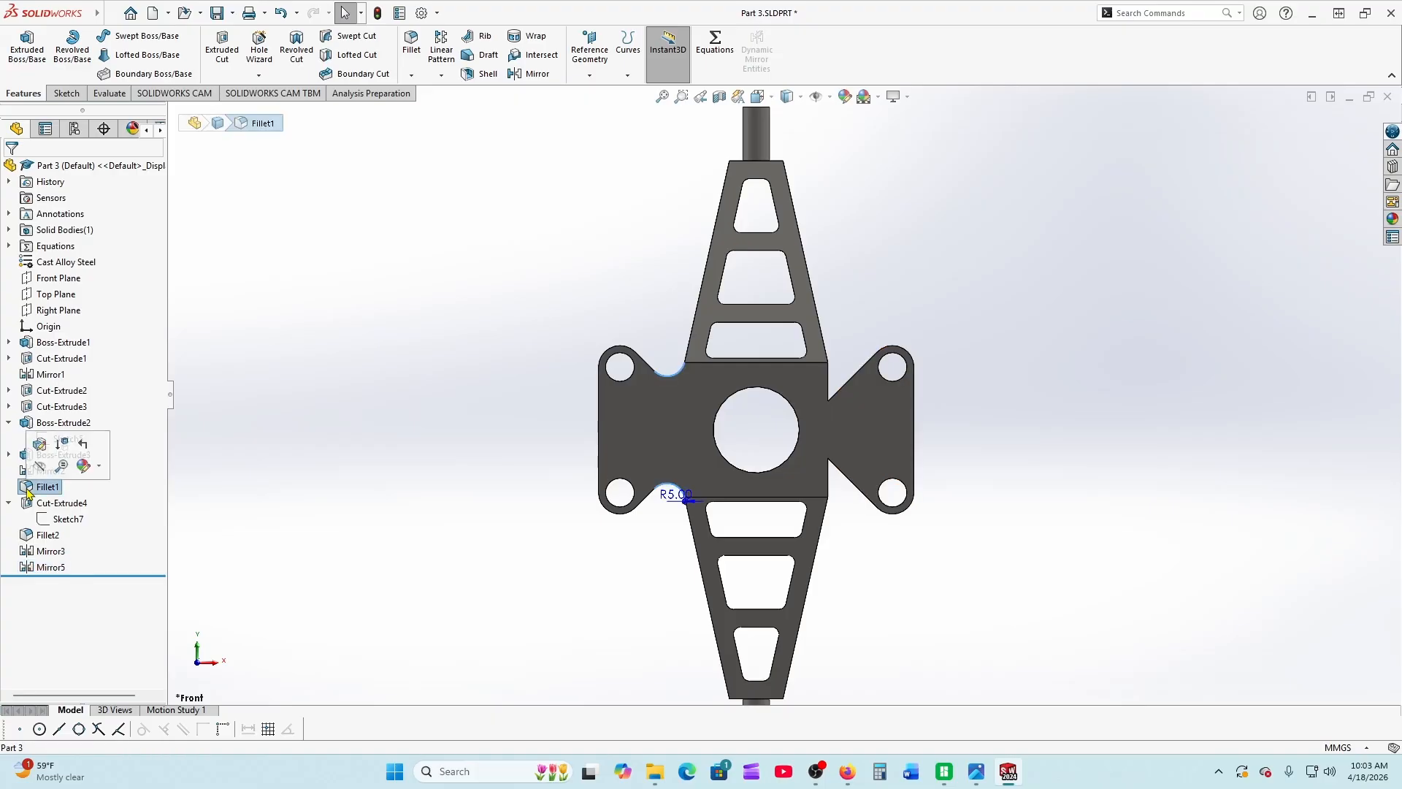
{"action": "left_click", "coordinate": [38, 447]}
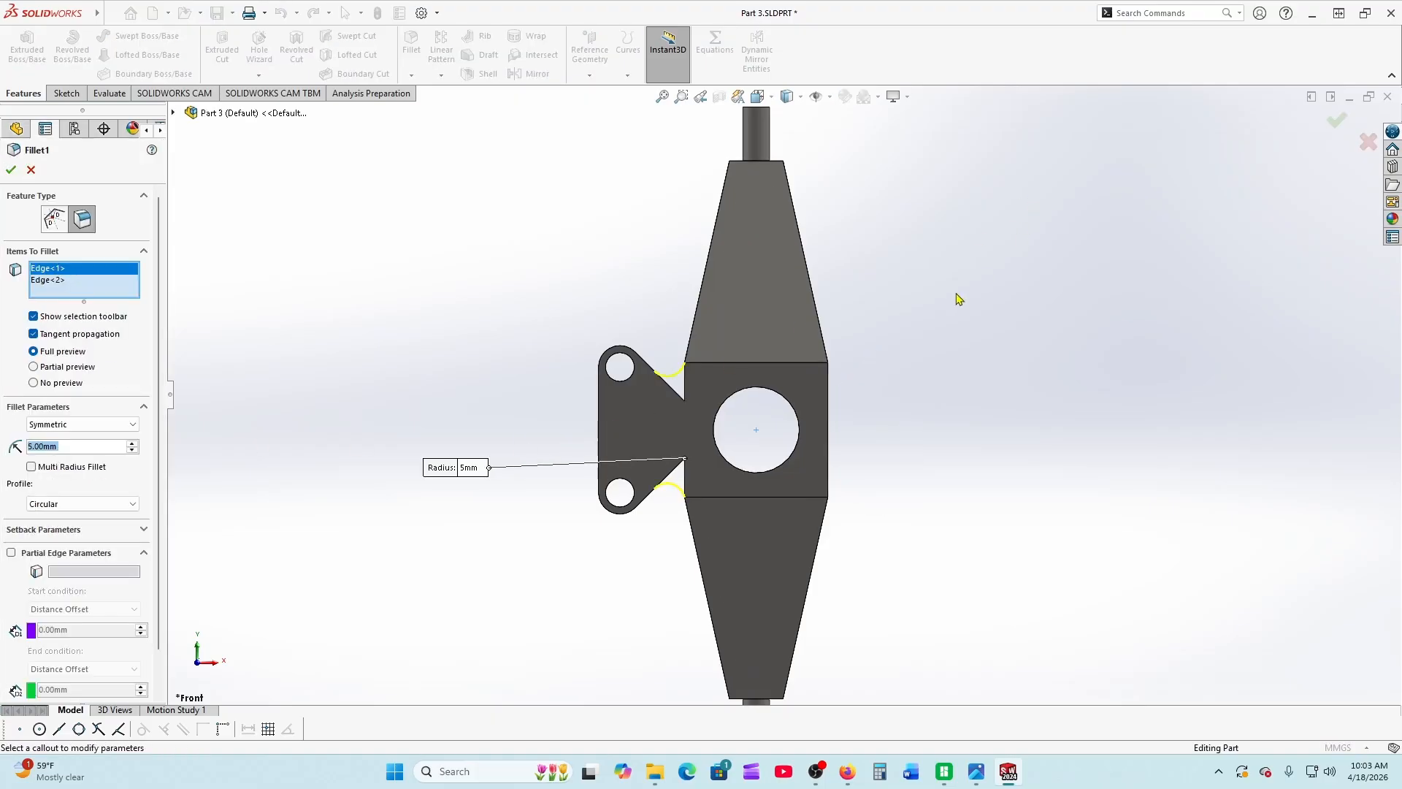
{"action": "left_click", "coordinate": [11, 169]}
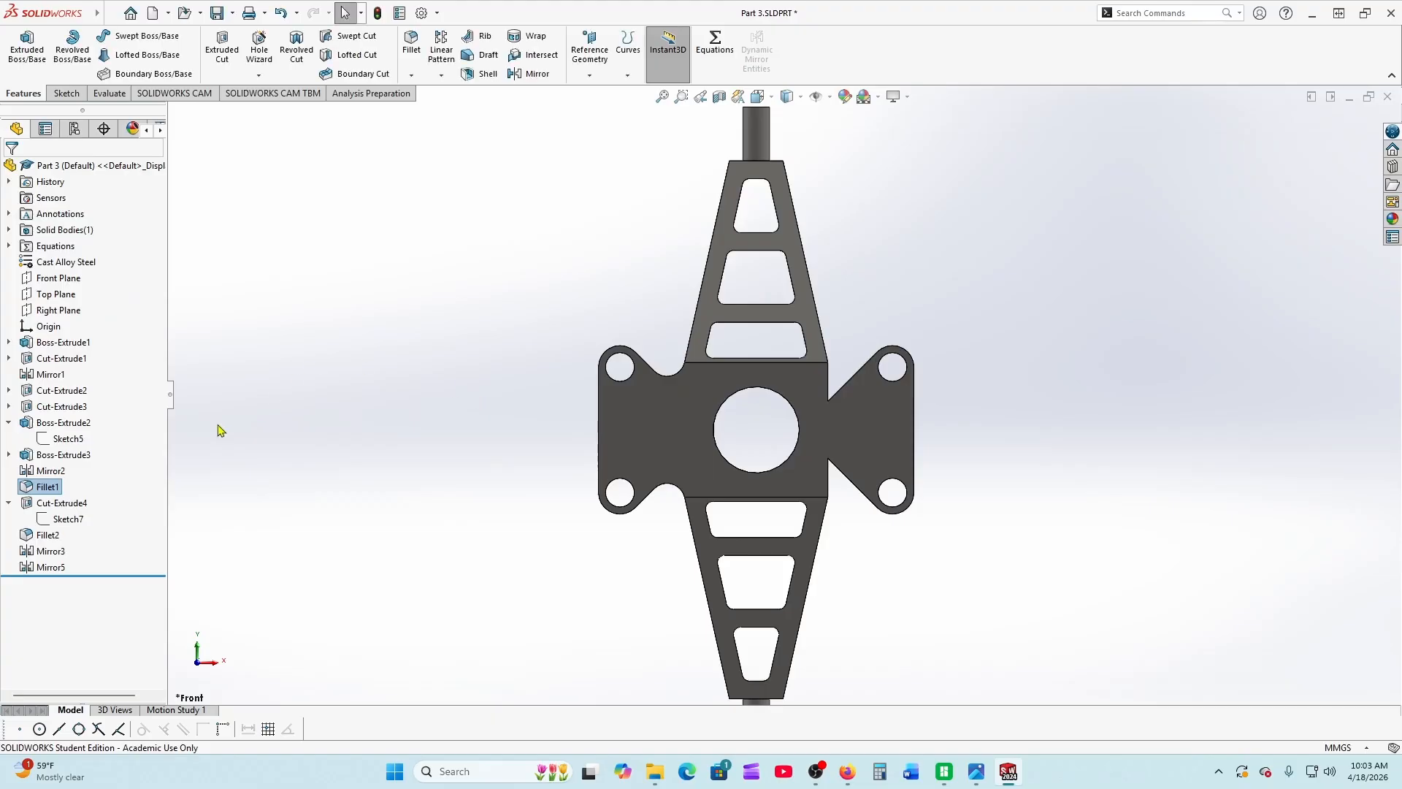
Check the corner radius on the drawing and fillet both inner corner edges between the mirrored lug and the central block at 5 mm
{"action": "left_click", "coordinate": [412, 44]}
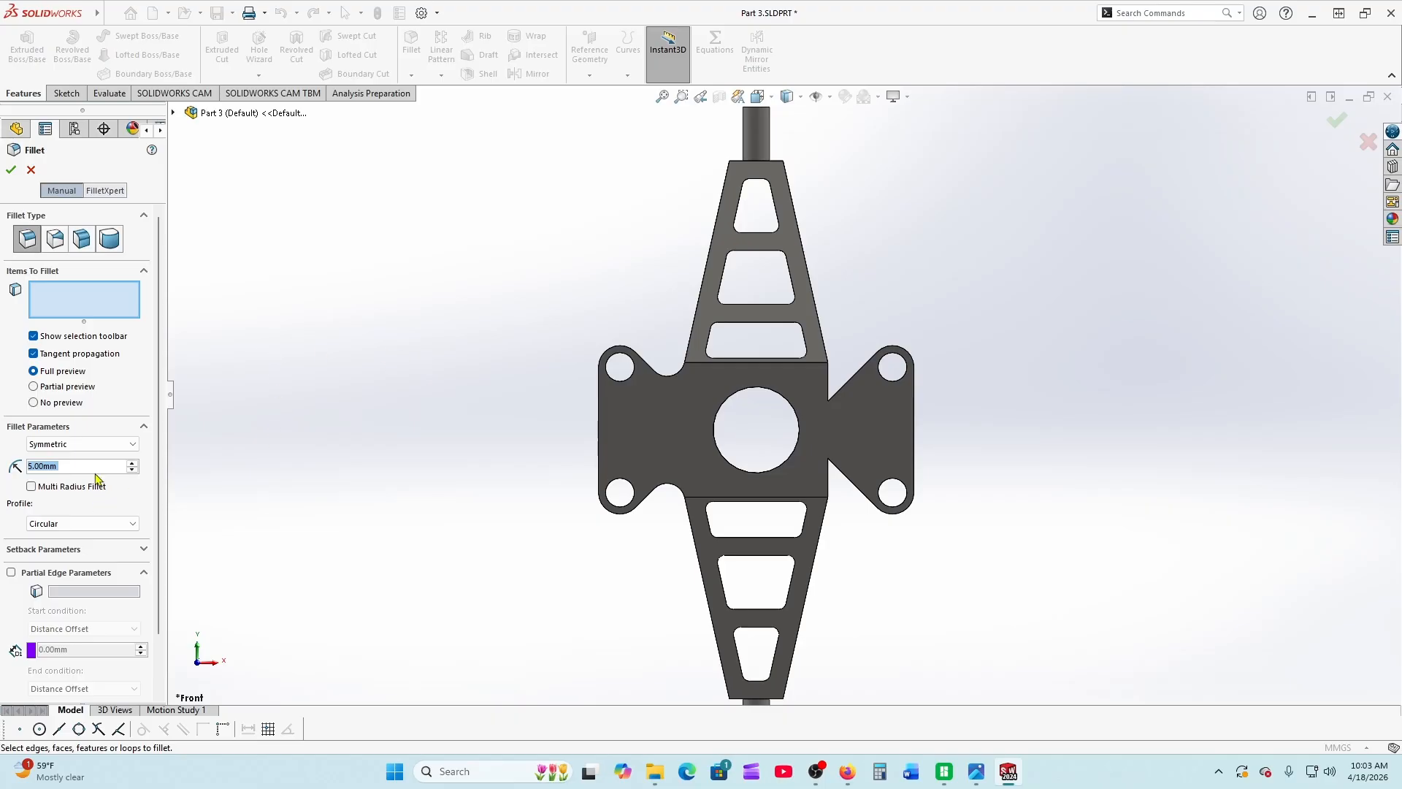
{"action": "left_click", "coordinate": [846, 772]}
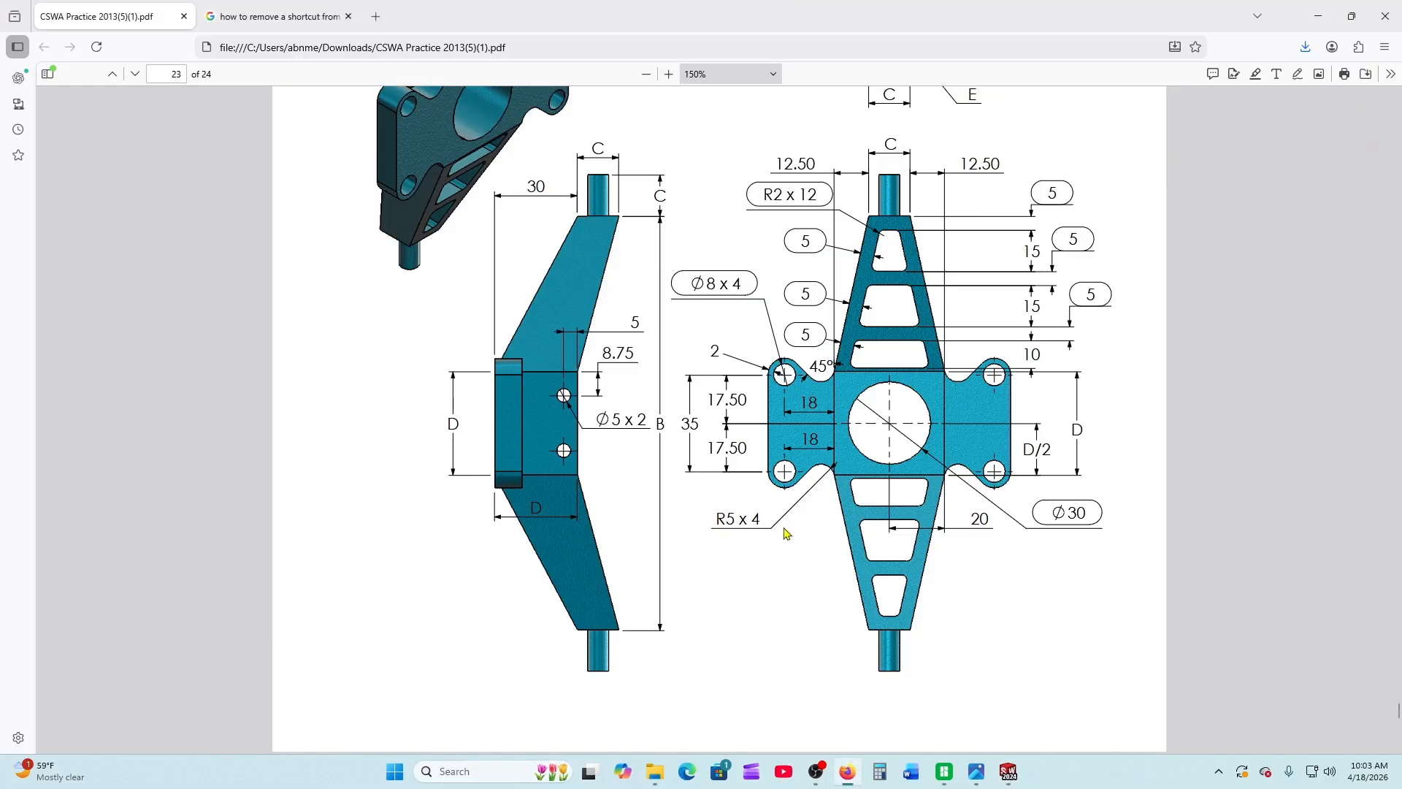
{"action": "left_click", "coordinate": [1009, 772]}
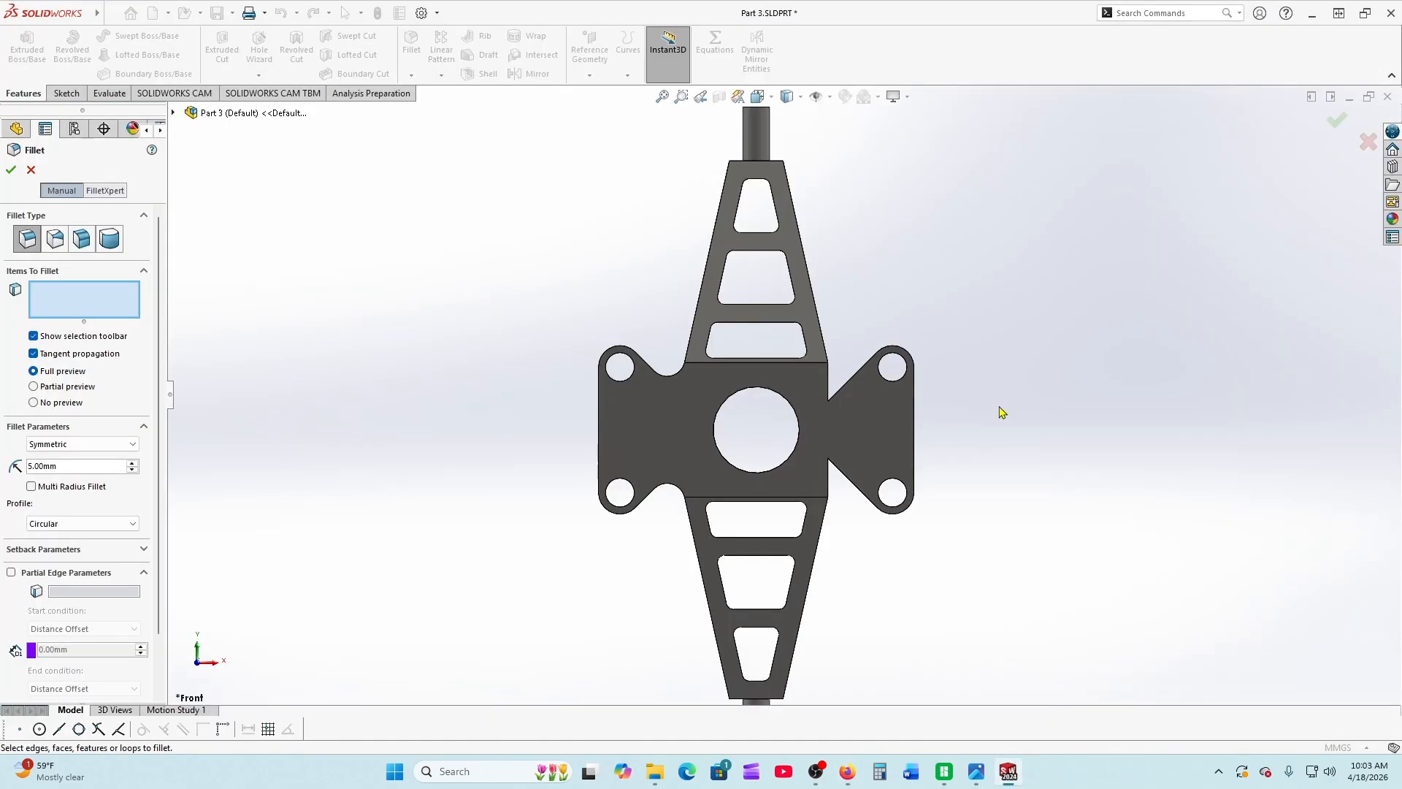
{"action": "middle_click_drag", "start_coordinate": [802, 643], "coordinate": [891, 463]}
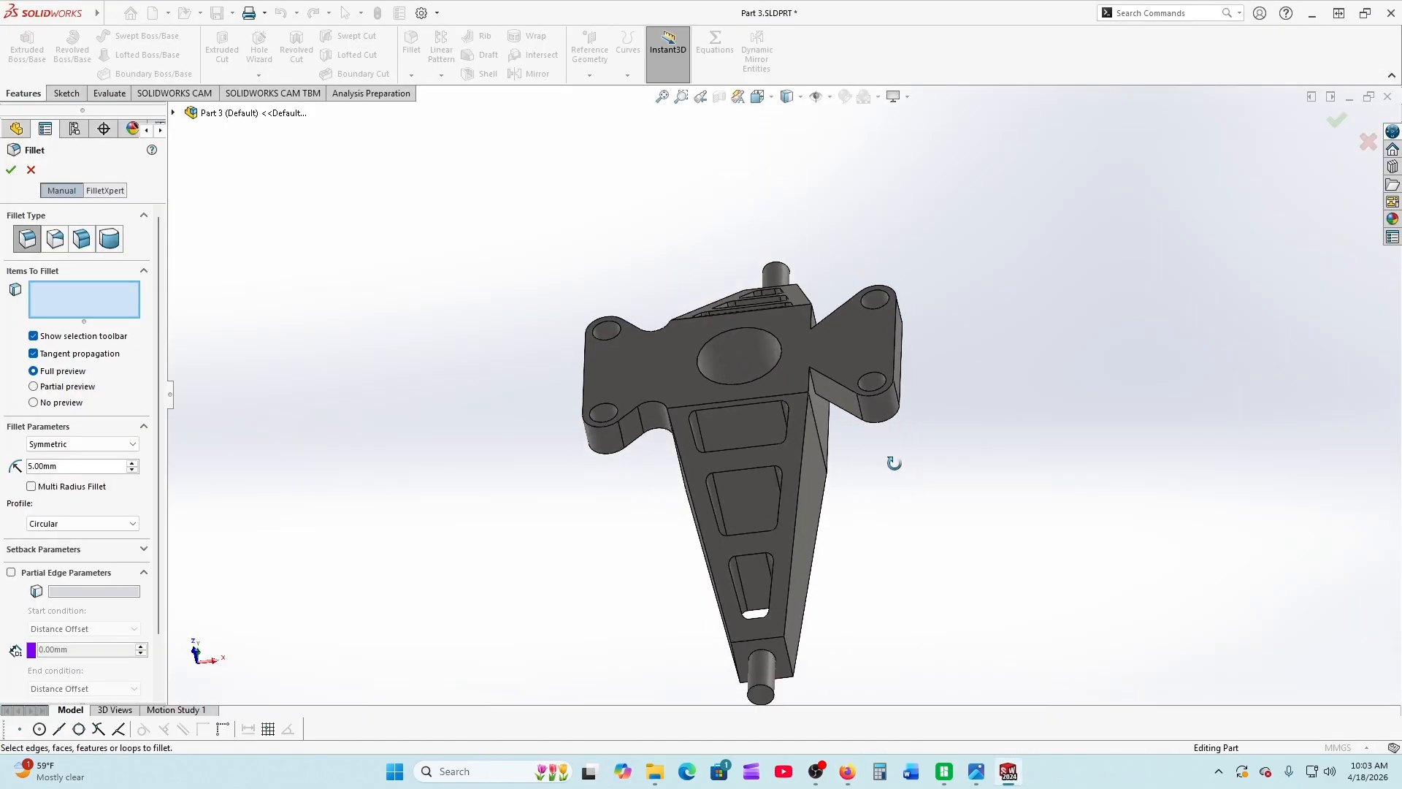
{"action": "scroll", "coordinate": [808, 431], "scroll_direction": "down", "scroll_amount": 6}
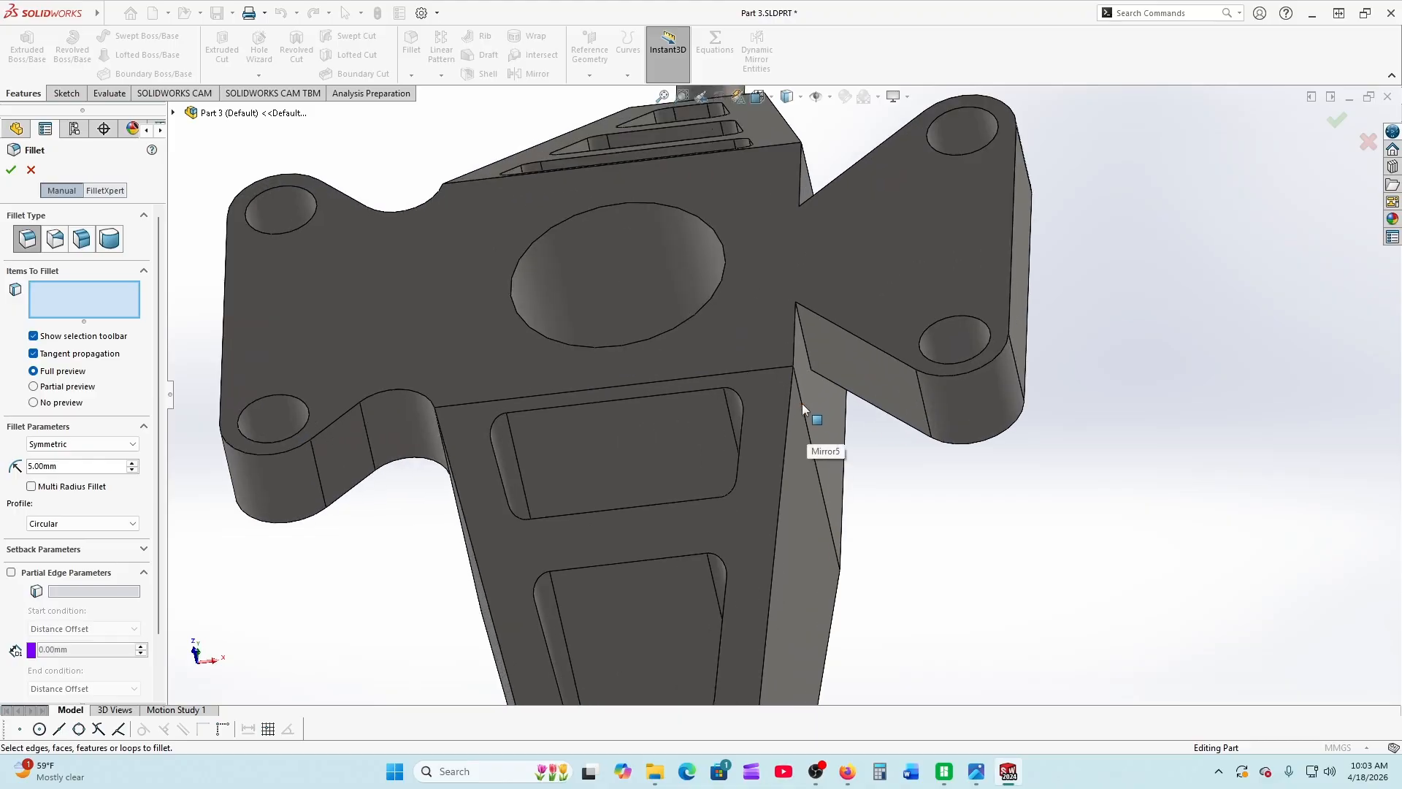
{"action": "scroll", "coordinate": [820, 336], "scroll_direction": "down", "scroll_amount": 3}
{"action": "scroll", "coordinate": [819, 335], "scroll_direction": "up", "scroll_amount": 7}
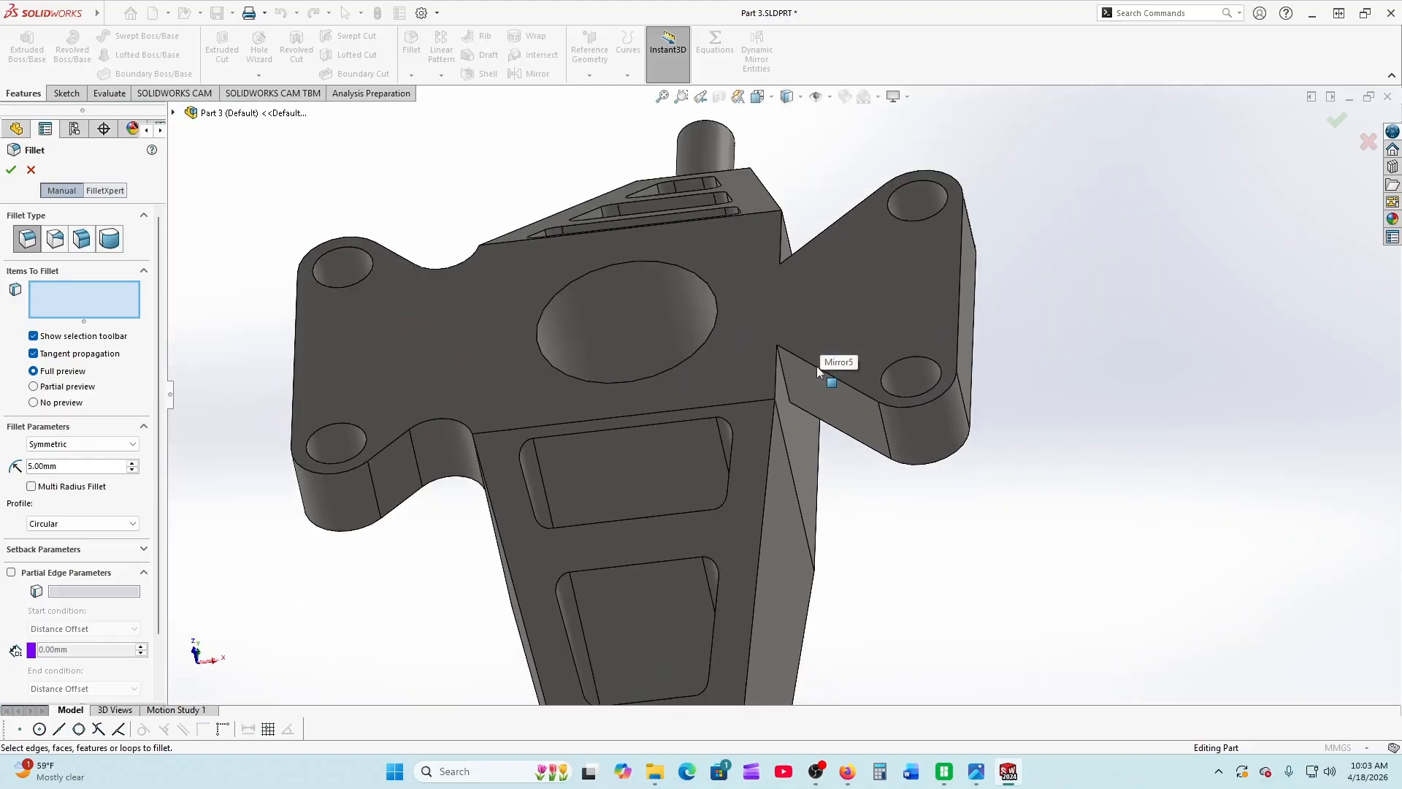
{"action": "scroll", "coordinate": [810, 391], "scroll_direction": "down", "scroll_amount": 5}
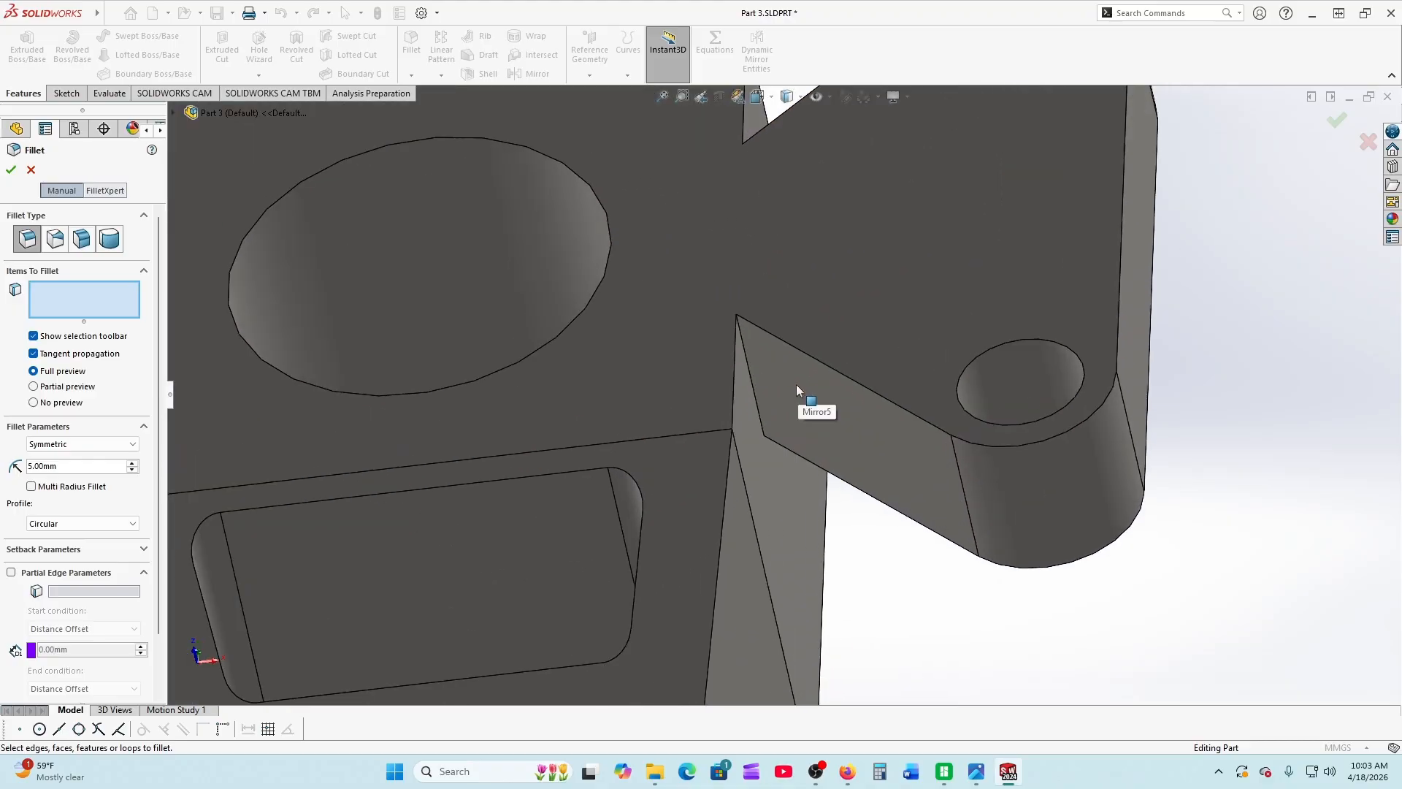
{"action": "left_click", "coordinate": [748, 401]}
{"action": "scroll", "coordinate": [796, 438], "scroll_direction": "up", "scroll_amount": 6}
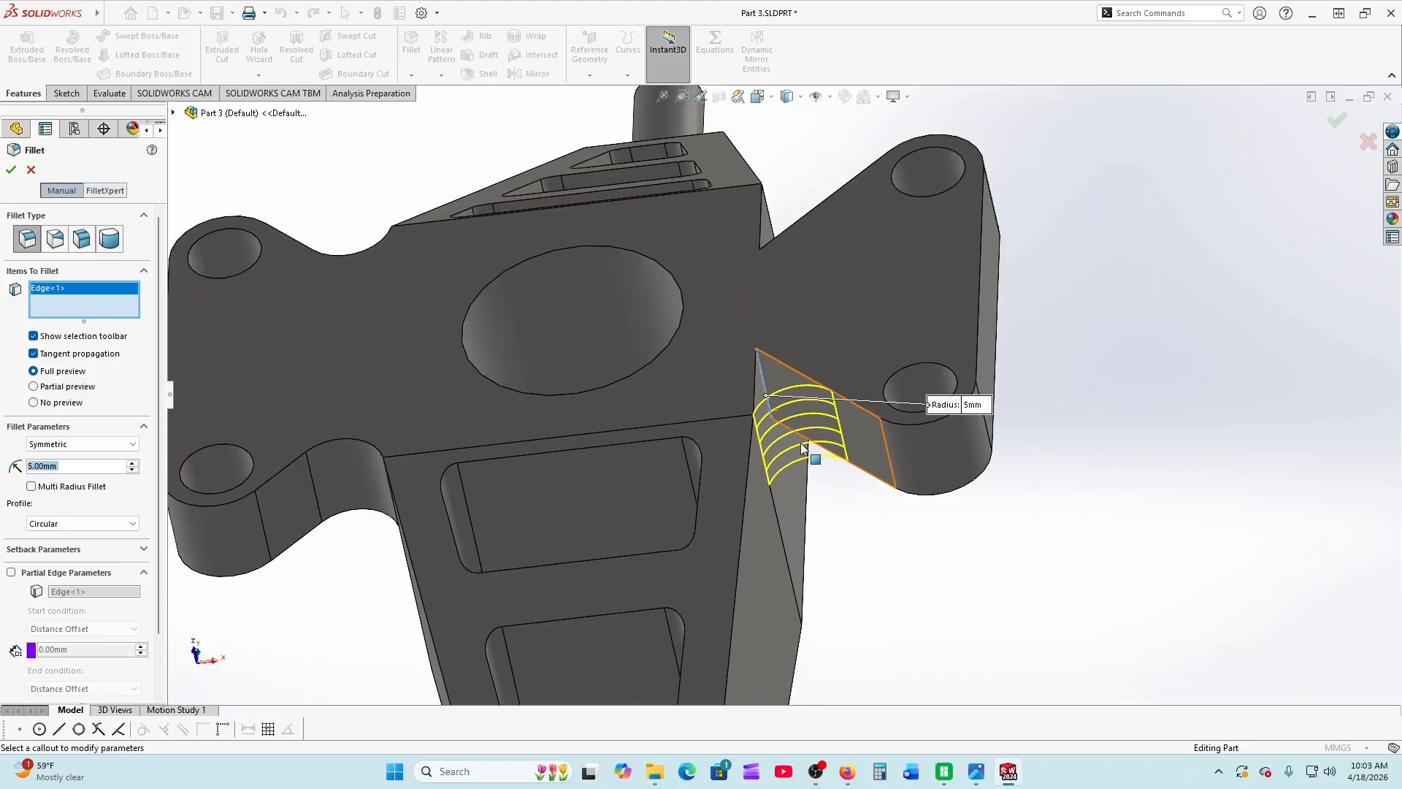
{"action": "middle_click_drag", "start_coordinate": [803, 456], "coordinate": [804, 351]}
{"action": "scroll", "coordinate": [802, 348], "scroll_direction": "down", "scroll_amount": 6}
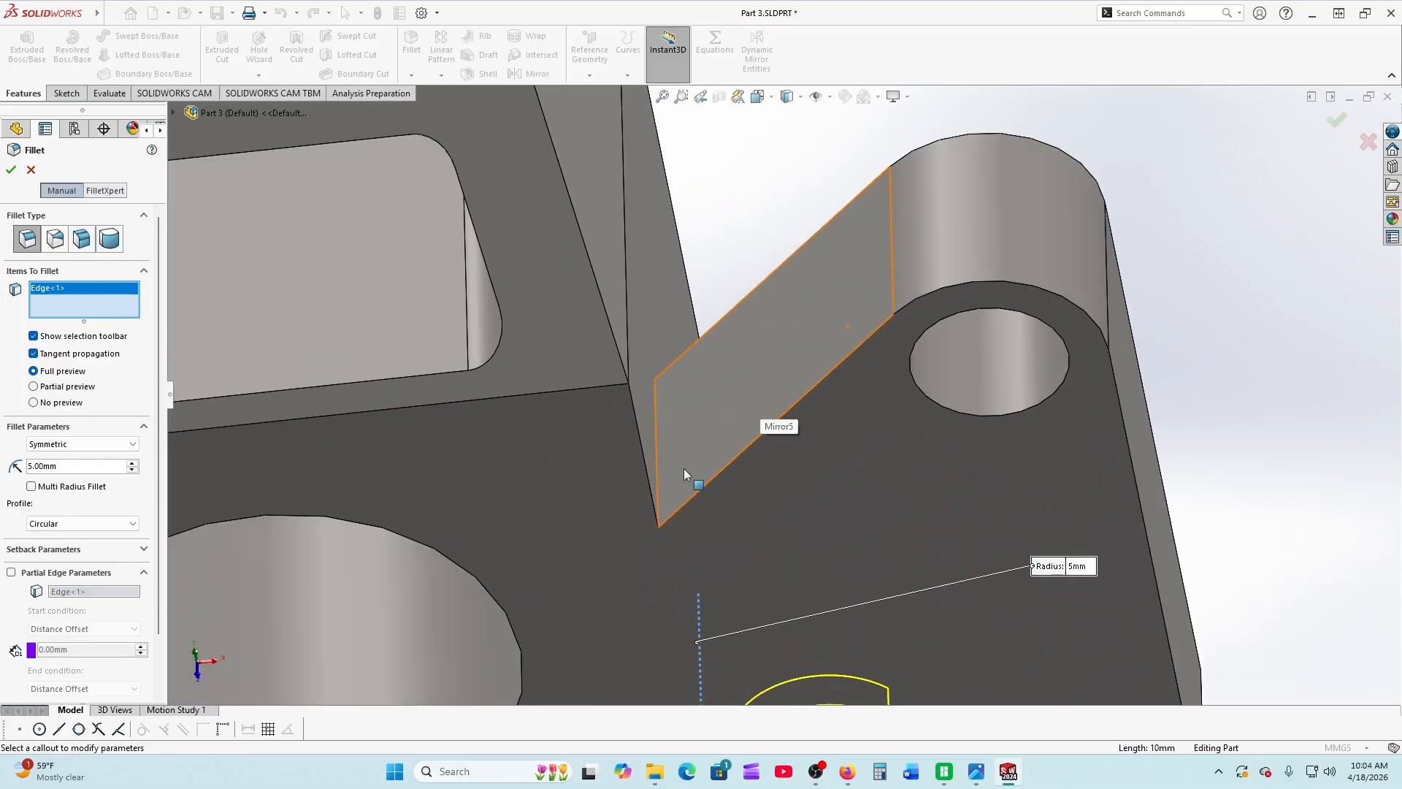
{"action": "left_click", "coordinate": [655, 450]}
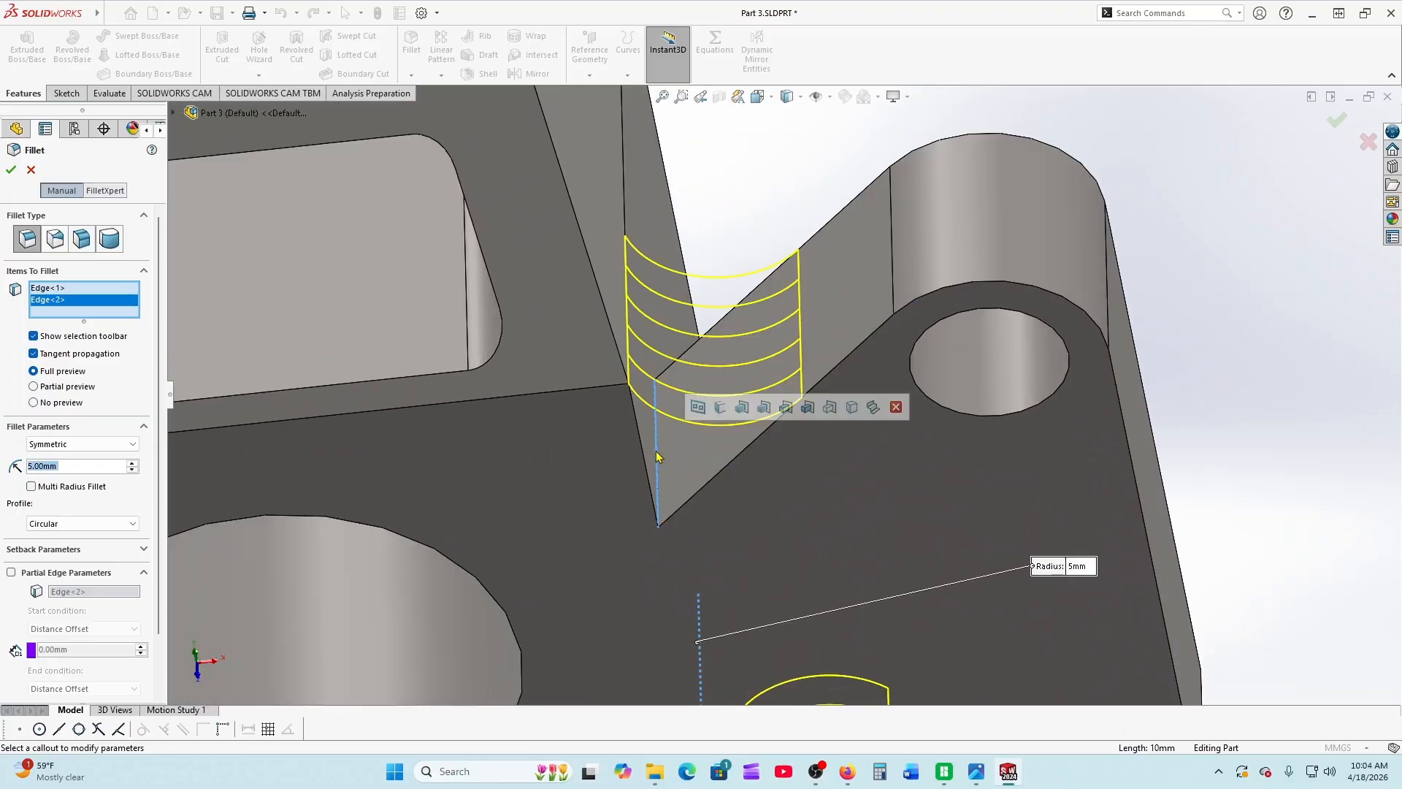
{"action": "left_click", "coordinate": [11, 169]}
Start a sketch on the central block's flat side face and check the side hole dimensions on the Question 14 drawing
{"action": "key", "text": "f"}
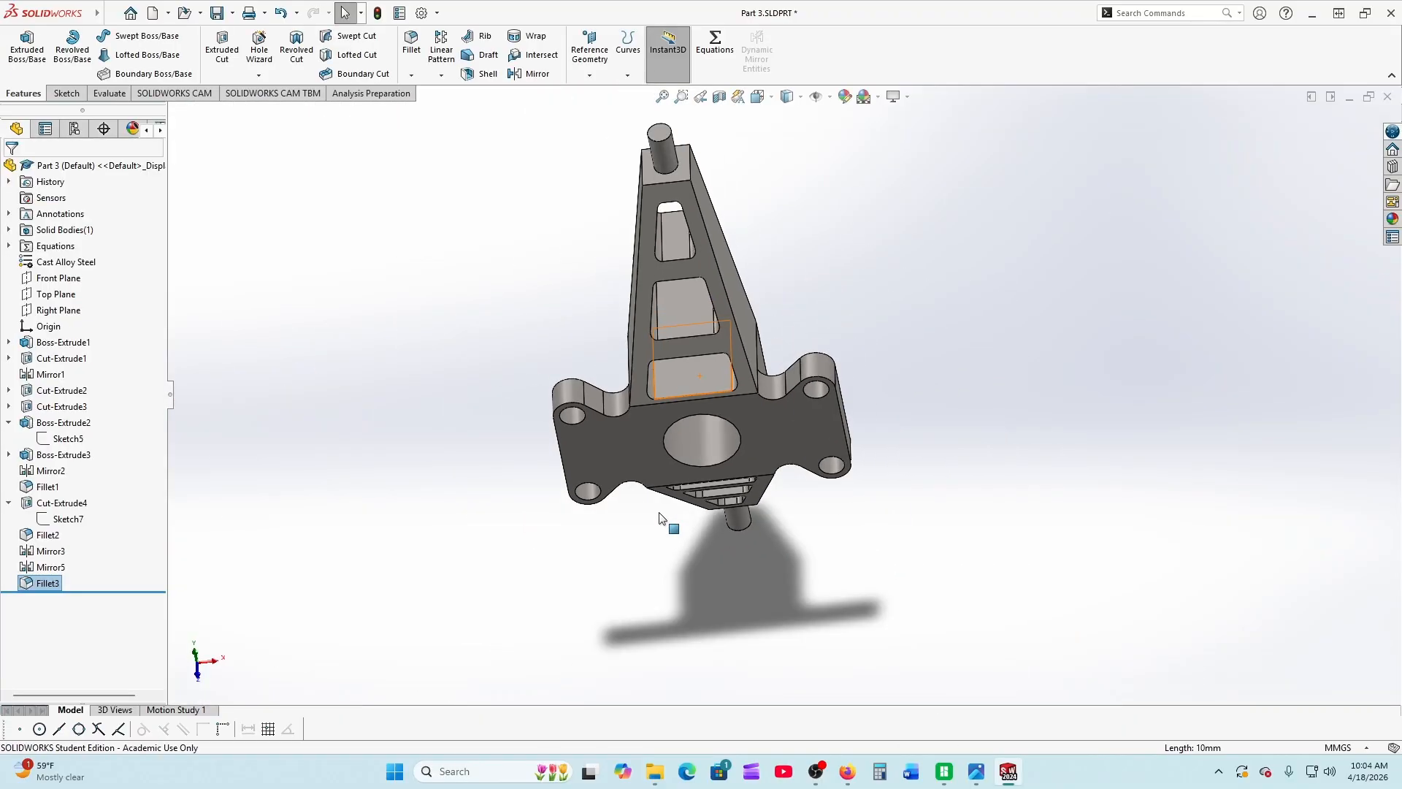
{"action": "middle_click_drag", "start_coordinate": [661, 518], "coordinate": [558, 424]}
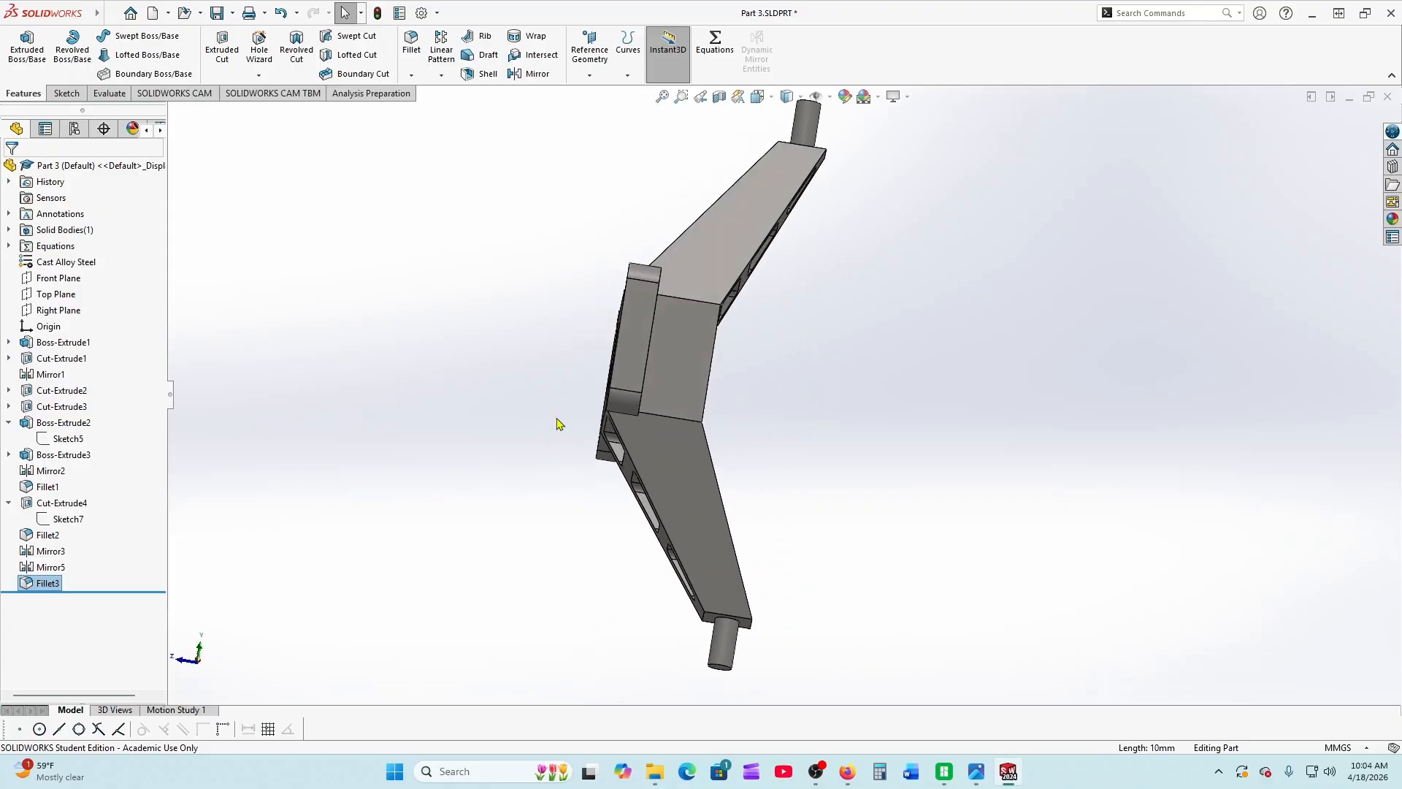
{"action": "left_click", "coordinate": [688, 357]}
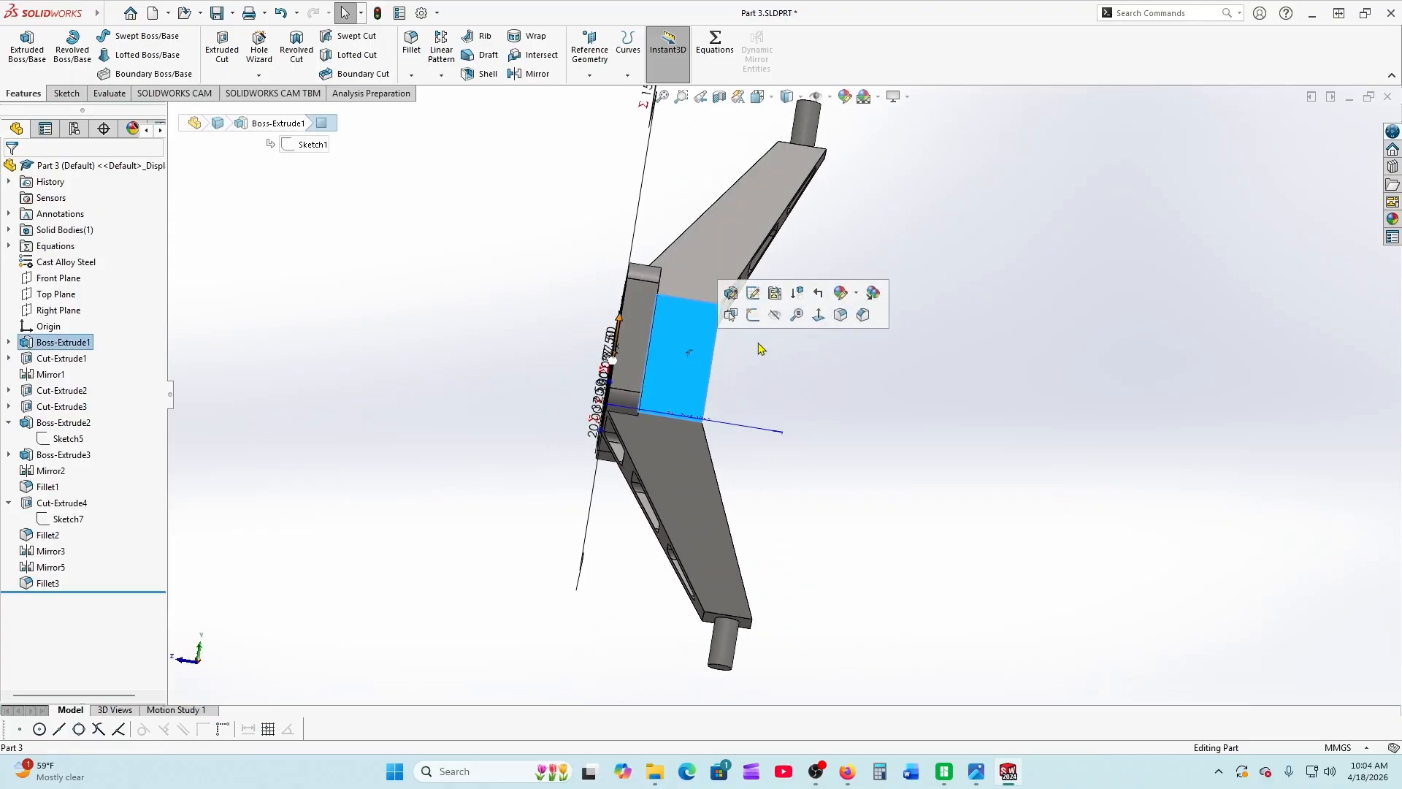
{"action": "left_click", "coordinate": [753, 293]}
{"action": "left_click", "coordinate": [847, 771]}
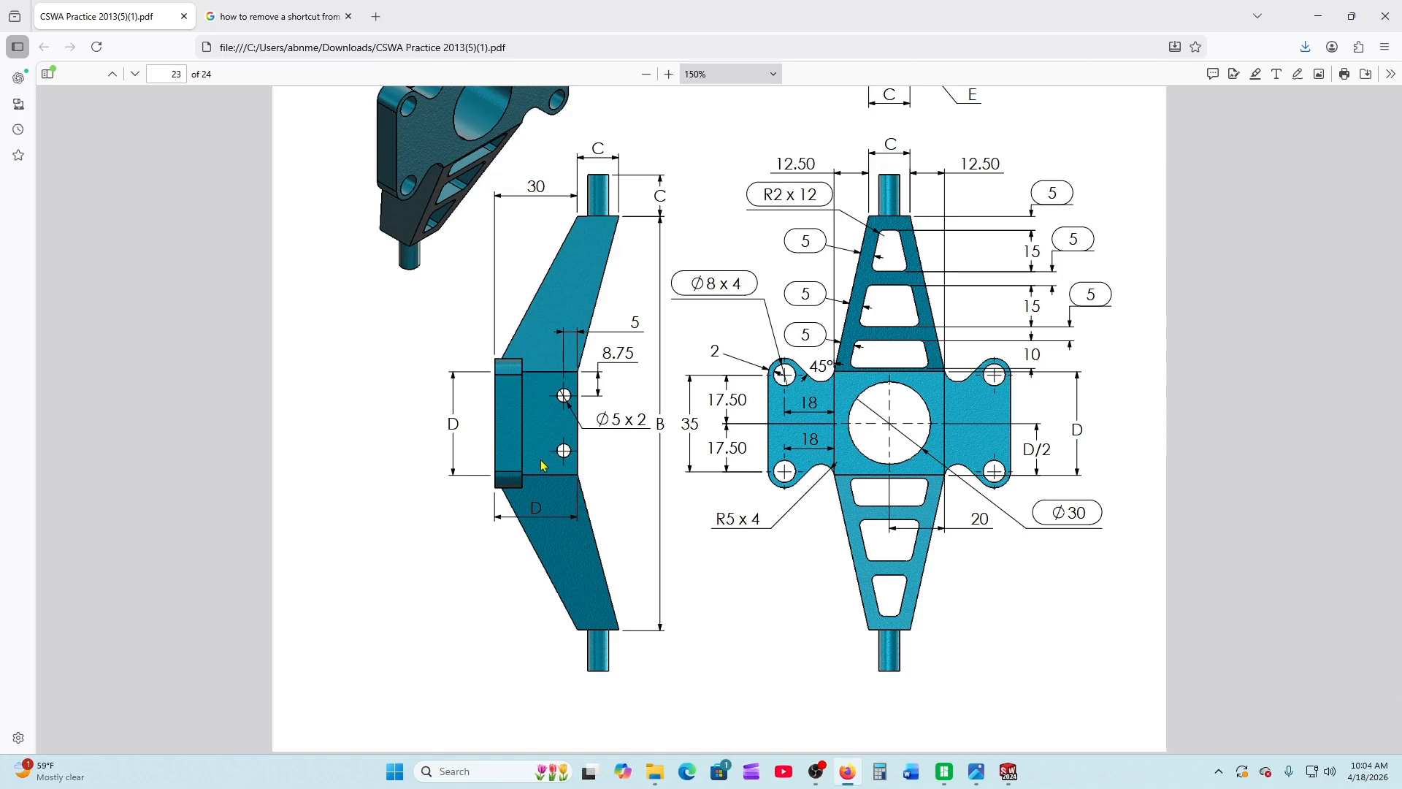
{"action": "scroll", "coordinate": [566, 380], "scroll_direction": "down", "scroll_amount": 2}
{"action": "scroll", "coordinate": [569, 322], "scroll_direction": "up", "scroll_amount": 2}
{"action": "left_click", "coordinate": [1009, 771]}
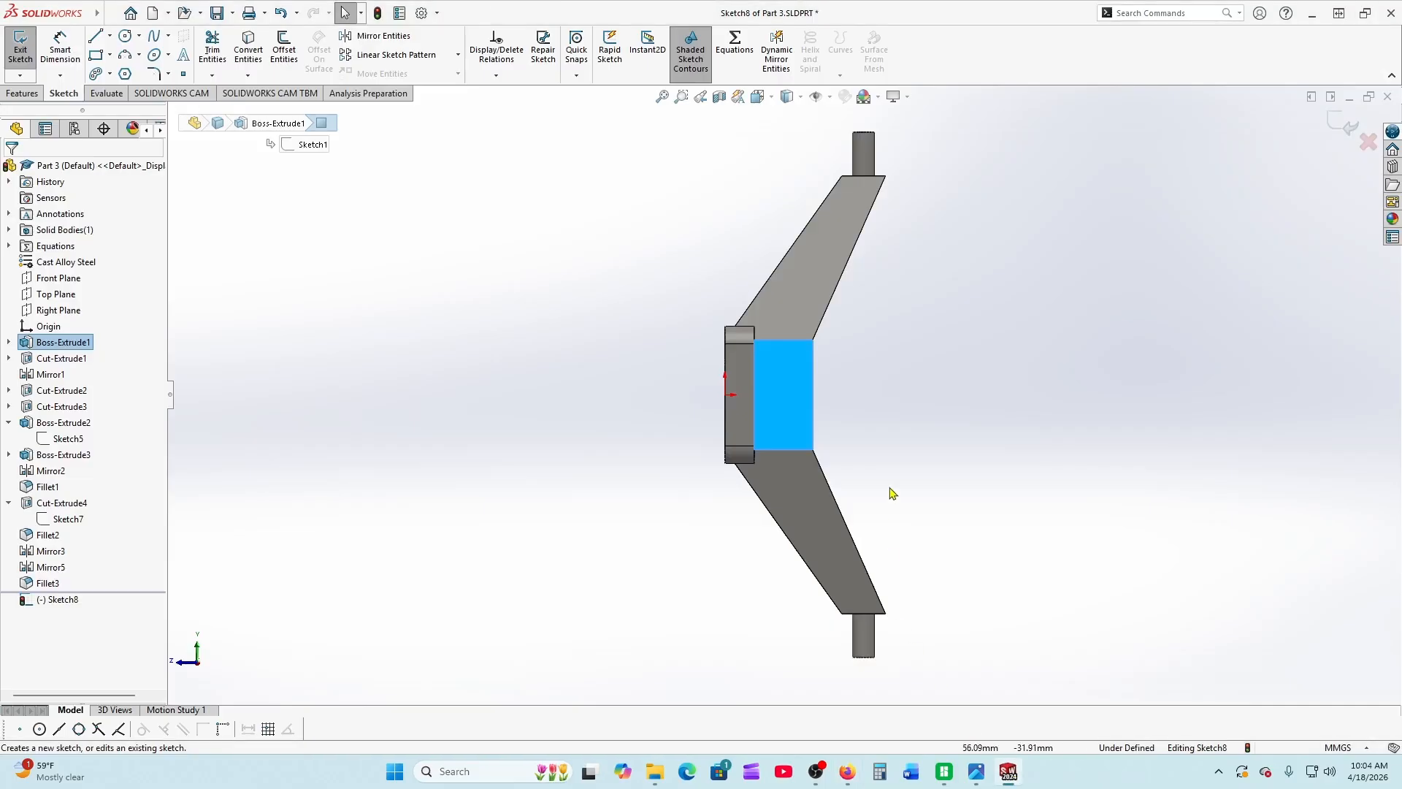
Sketch two circles about 4.5 mm and 4 mm in diameter, one above the other about 24 mm apart, on the central block's side face
{"action": "left_click", "coordinate": [569, 363]}
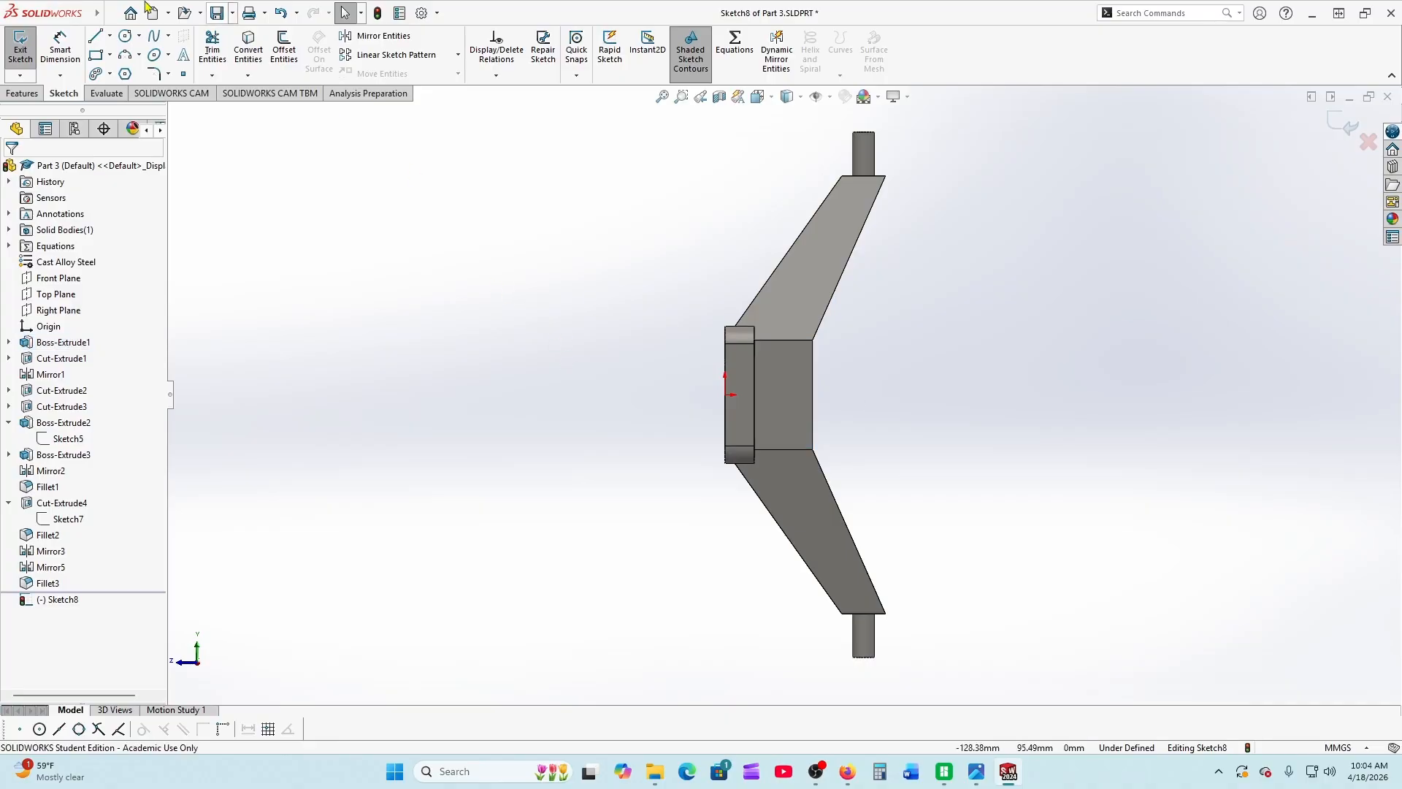
{"action": "left_click", "coordinate": [125, 37]}
{"action": "scroll", "coordinate": [800, 431], "scroll_direction": "down", "scroll_amount": 4}
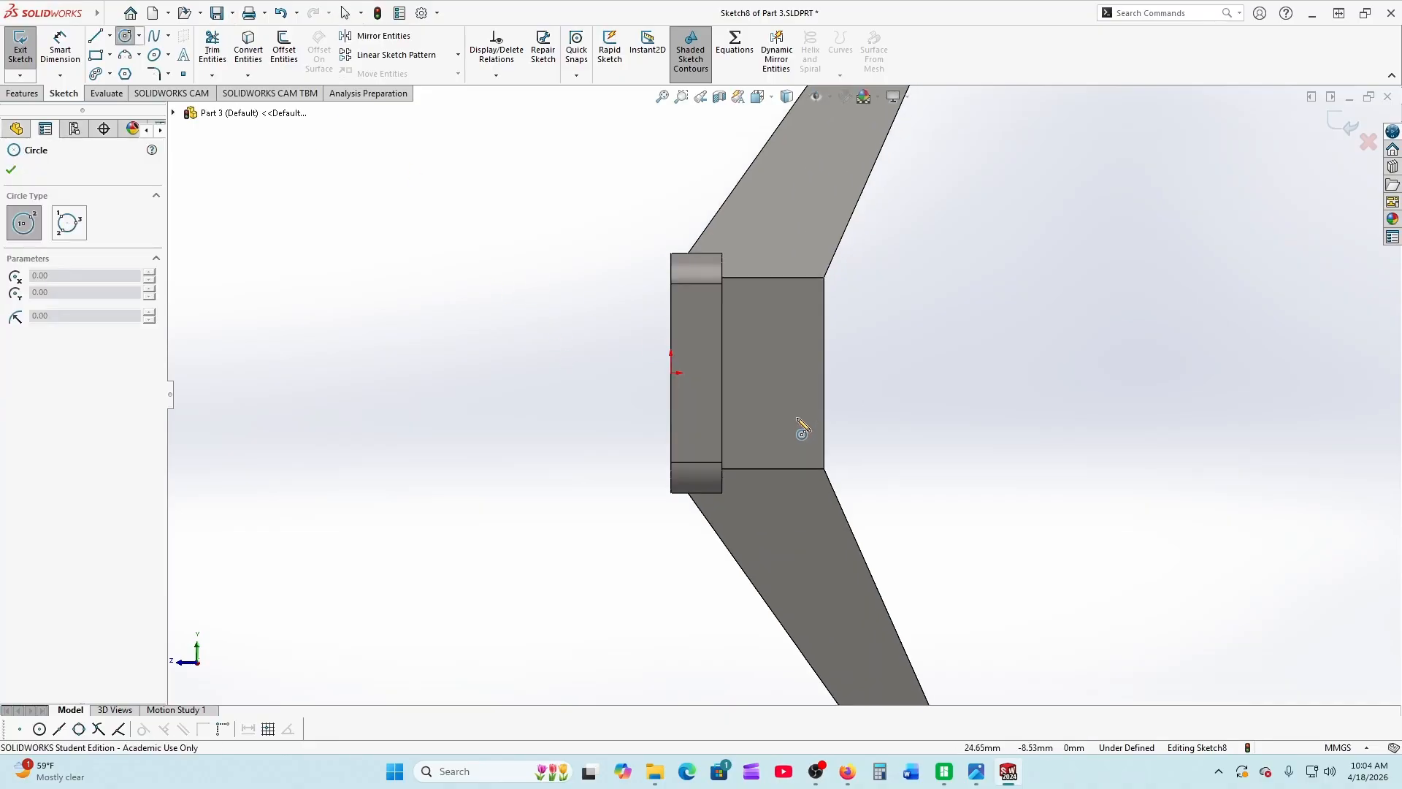
{"action": "left_click", "coordinate": [787, 289]}
{"action": "left_click", "coordinate": [800, 295]}
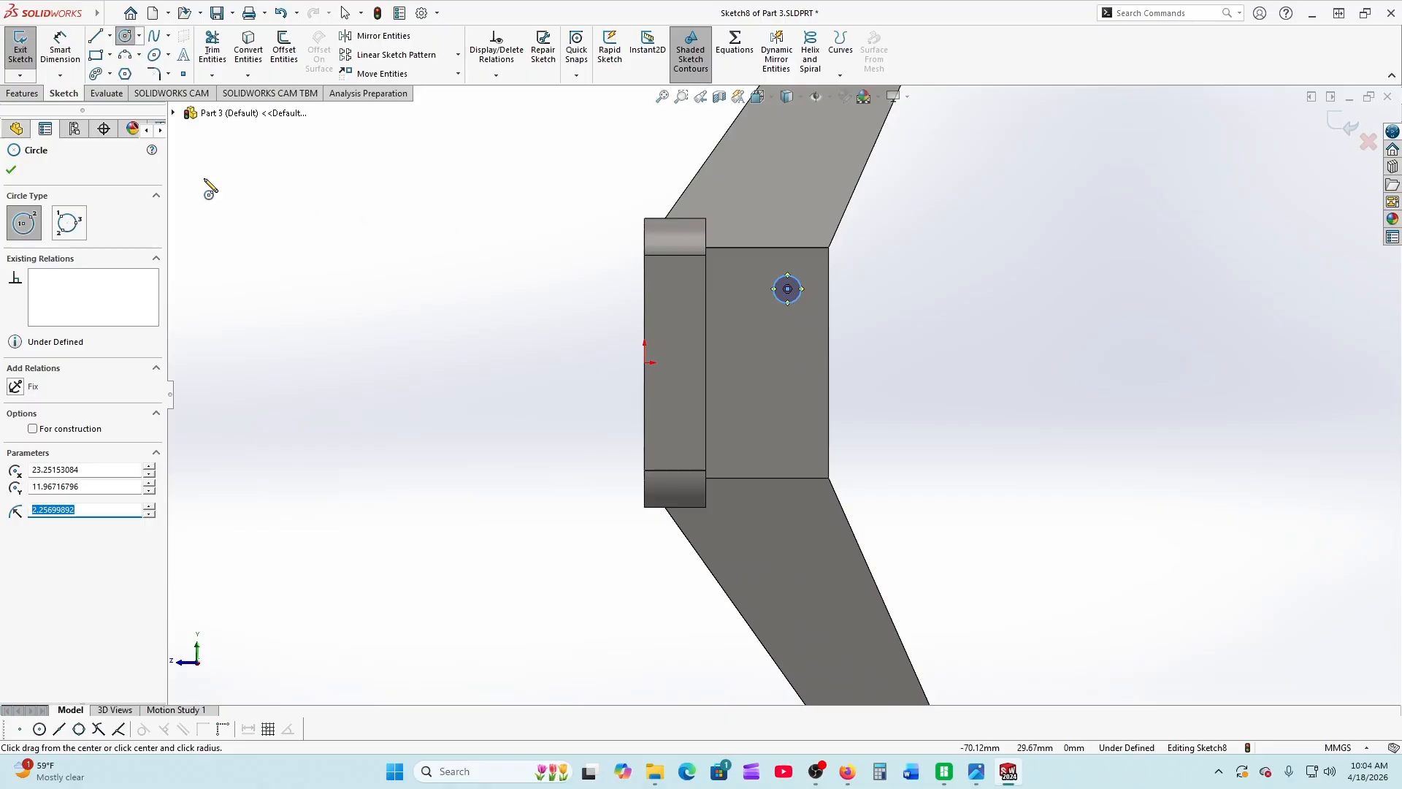
{"action": "left_click", "coordinate": [787, 436]}
{"action": "left_click", "coordinate": [801, 440]}
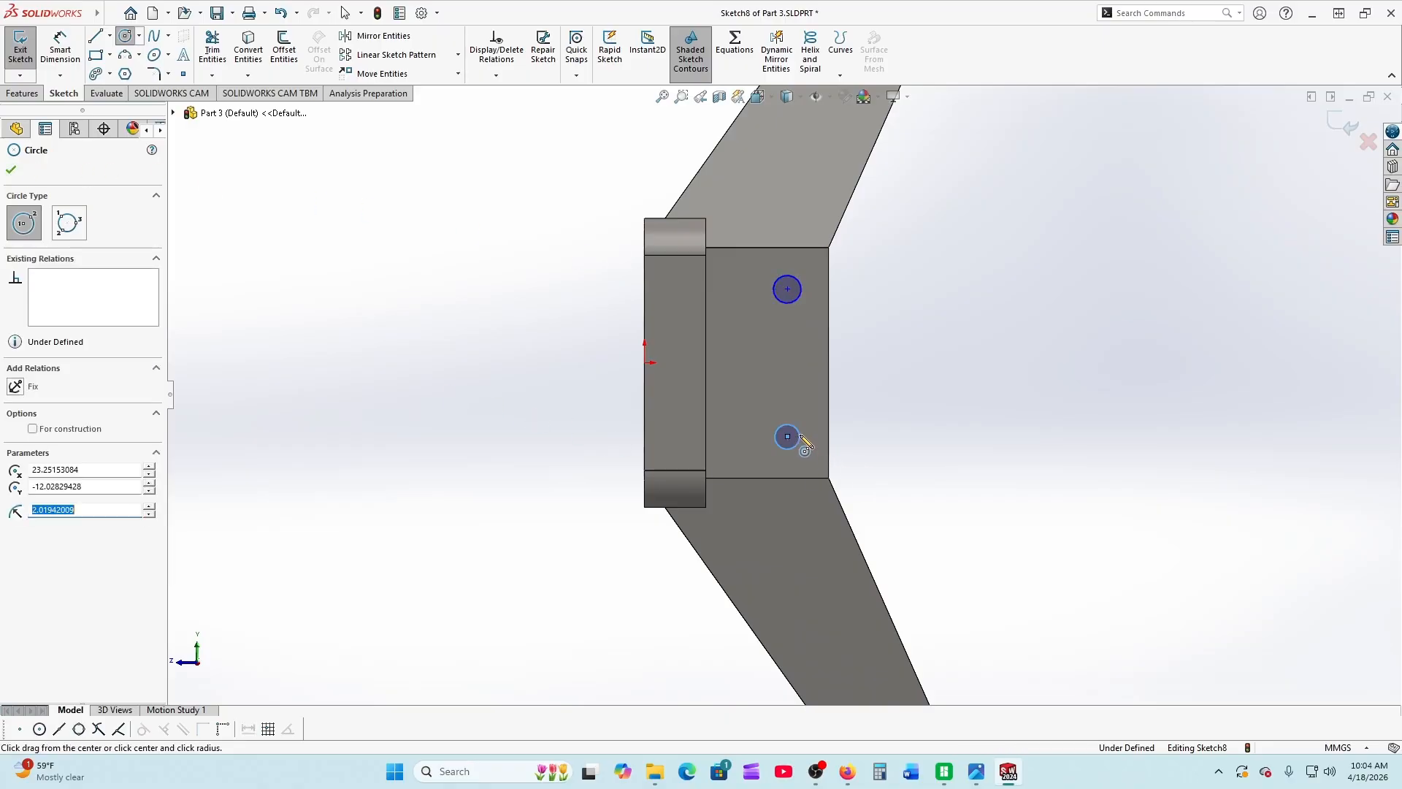
{"action": "left_click", "coordinate": [11, 169]}
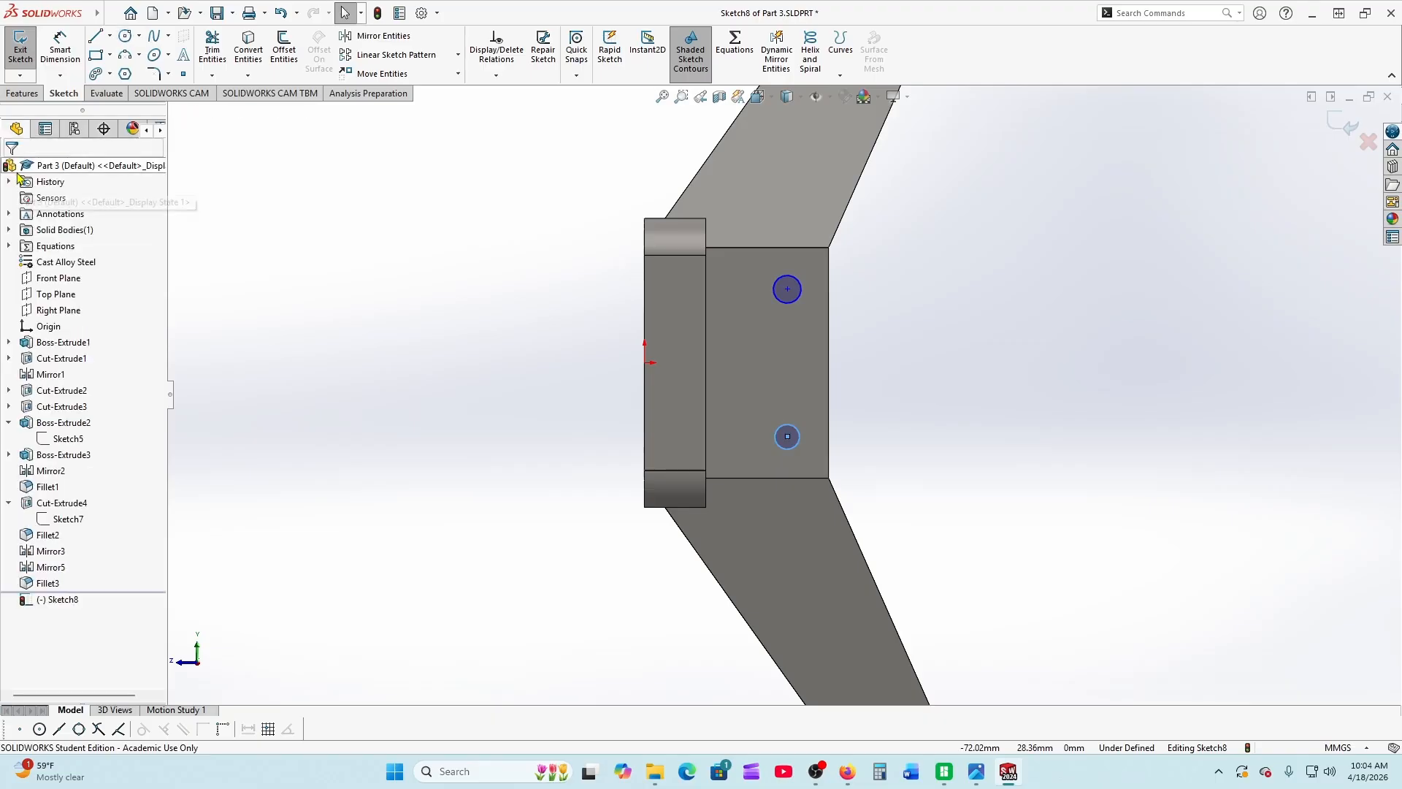
Make the two circles on the central block's side face equal in size
{"action": "left_click", "coordinate": [790, 304]}
{"action": "left_click", "coordinate": [798, 437], "text": "ctrl"}
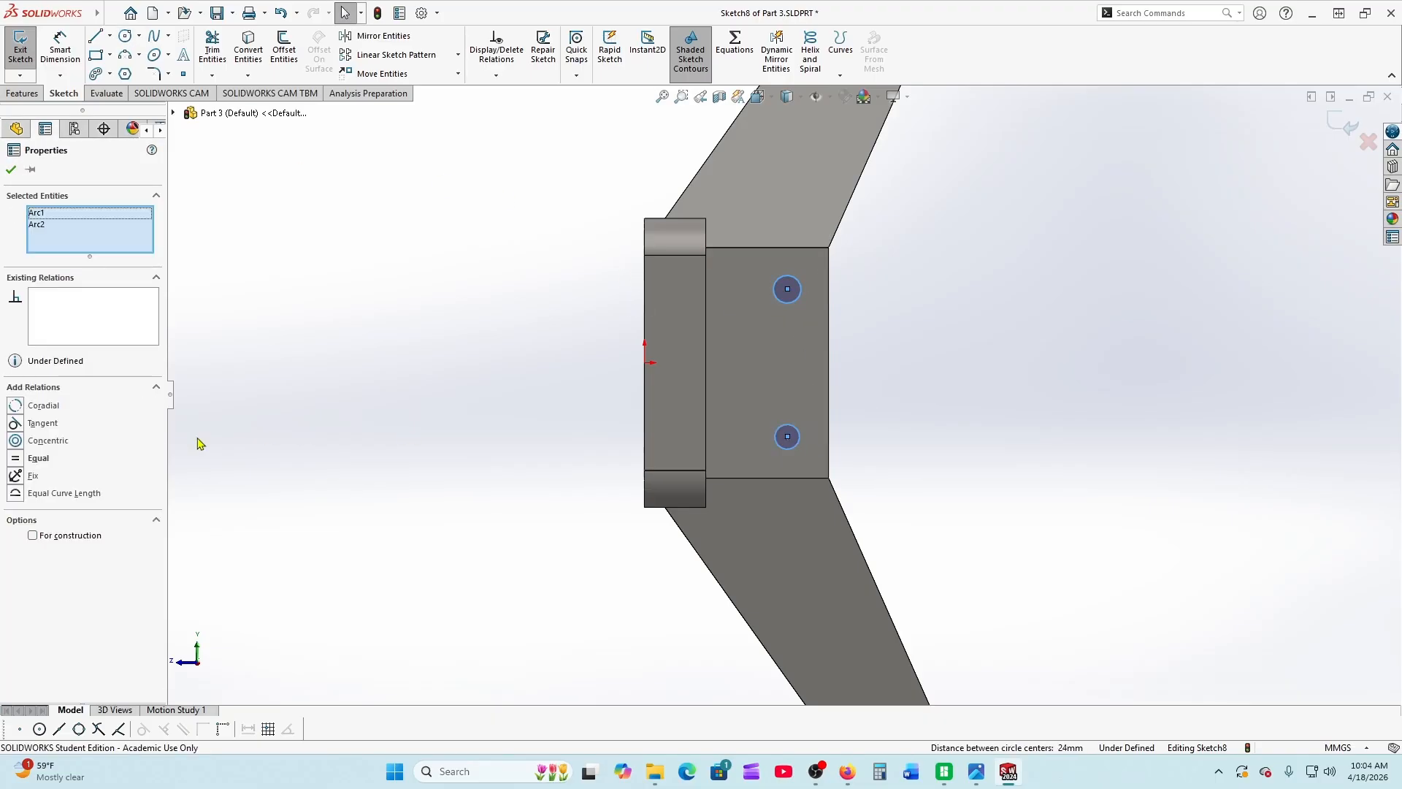
{"action": "left_click", "coordinate": [16, 458]}
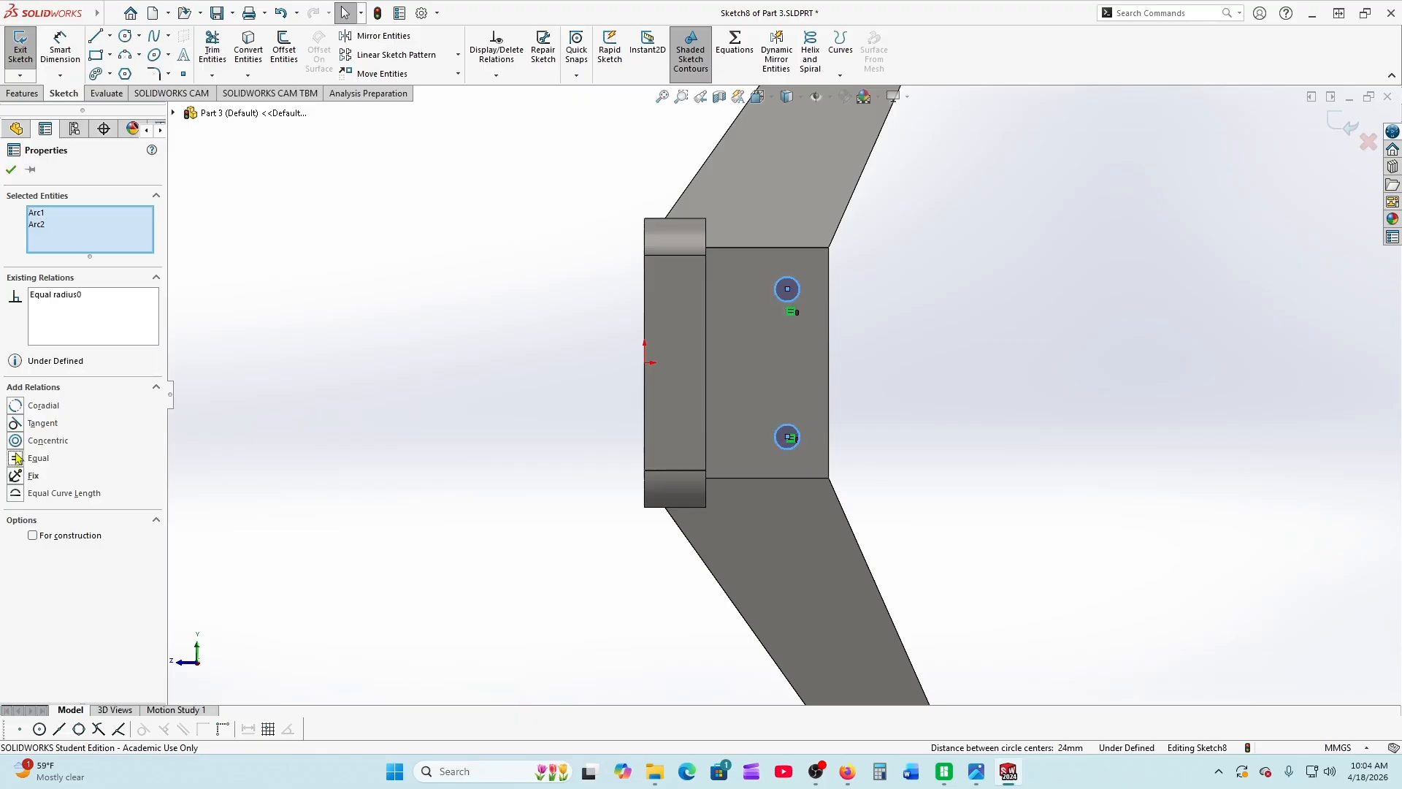
{"action": "left_click", "coordinate": [11, 169]}
Align the center points of the two side-face circles vertically with a Vertical relation
{"action": "left_click", "coordinate": [789, 291]}
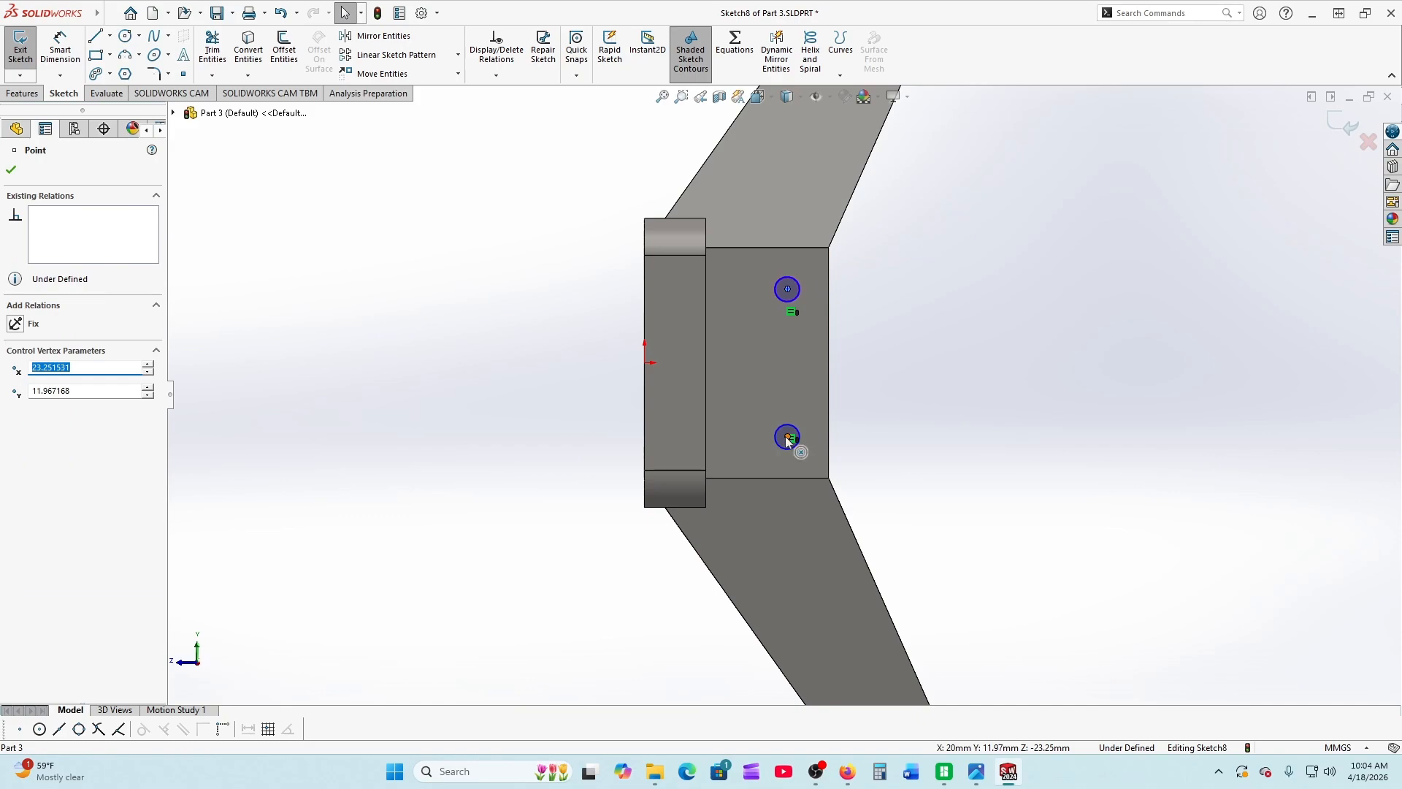
{"action": "scroll", "coordinate": [786, 436], "scroll_direction": "down", "scroll_amount": 2}
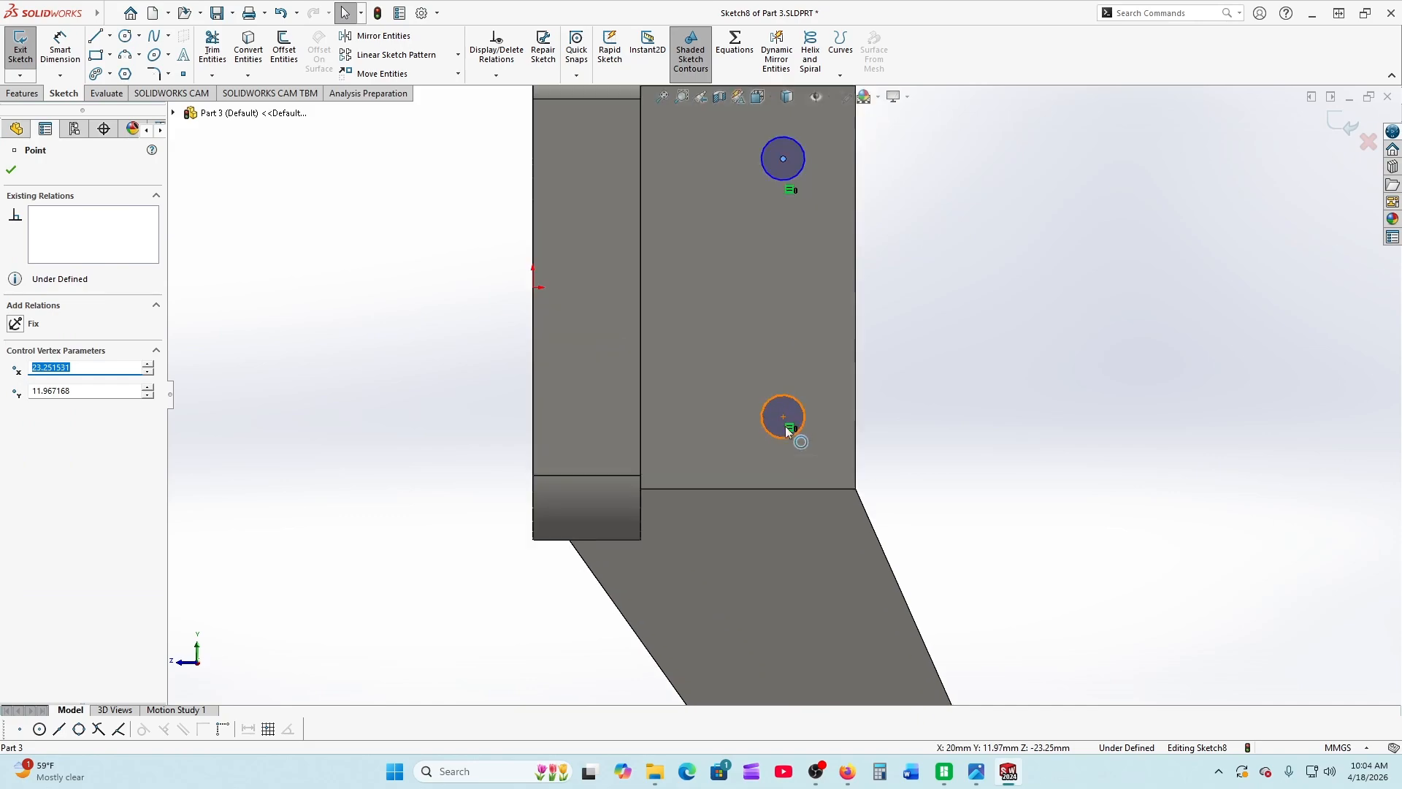
{"action": "scroll", "coordinate": [786, 431], "scroll_direction": "down", "scroll_amount": 2}
{"action": "left_click", "coordinate": [781, 408], "text": "ctrl"}
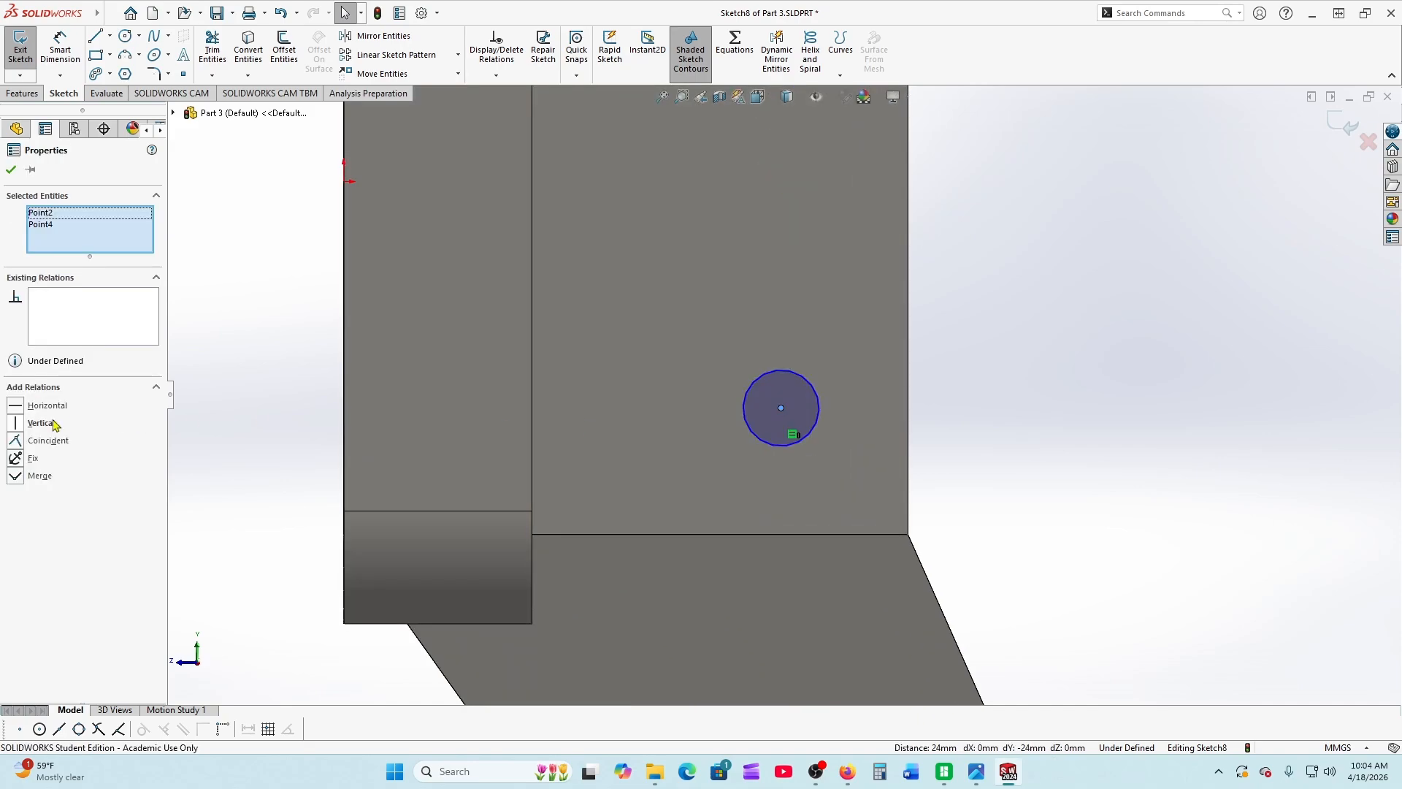
{"action": "left_click", "coordinate": [15, 424]}
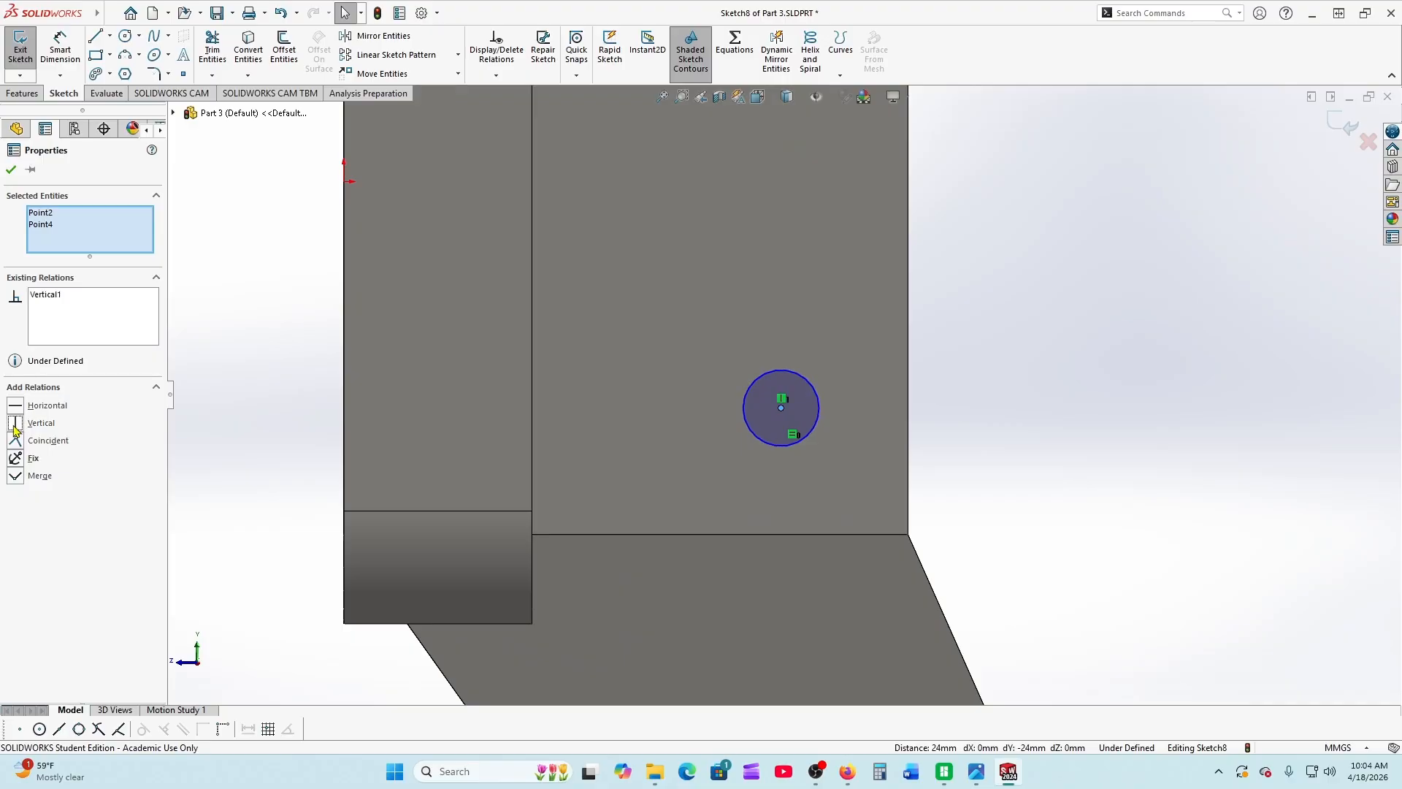
{"action": "left_click", "coordinate": [11, 169]}
{"action": "scroll", "coordinate": [913, 391], "scroll_direction": "up", "scroll_amount": 3}
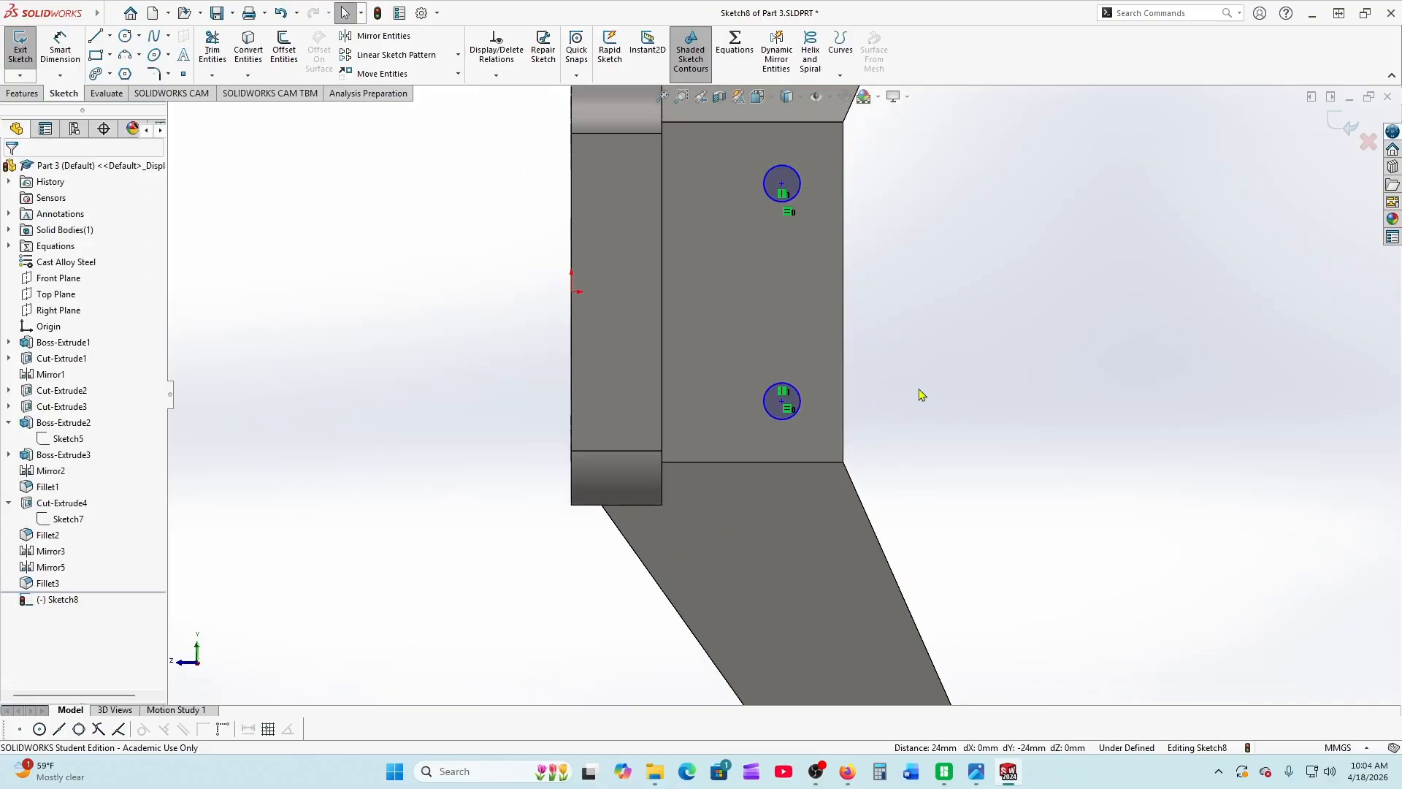
Check the hole position on the drawing and dimension the upper circle's center 8.75 mm from the block's upper edge
{"action": "left_click", "coordinate": [847, 772]}
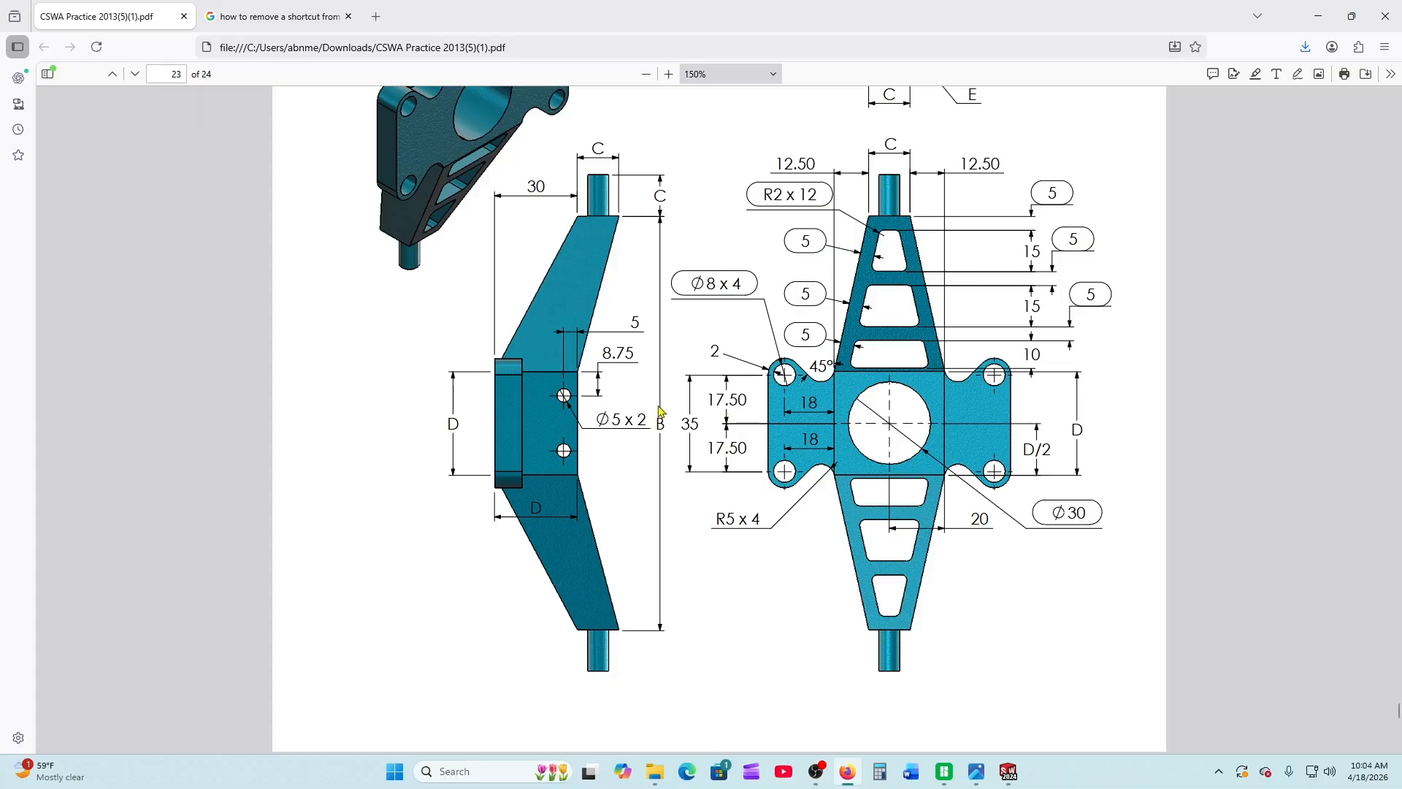
{"action": "left_click", "coordinate": [1008, 771]}
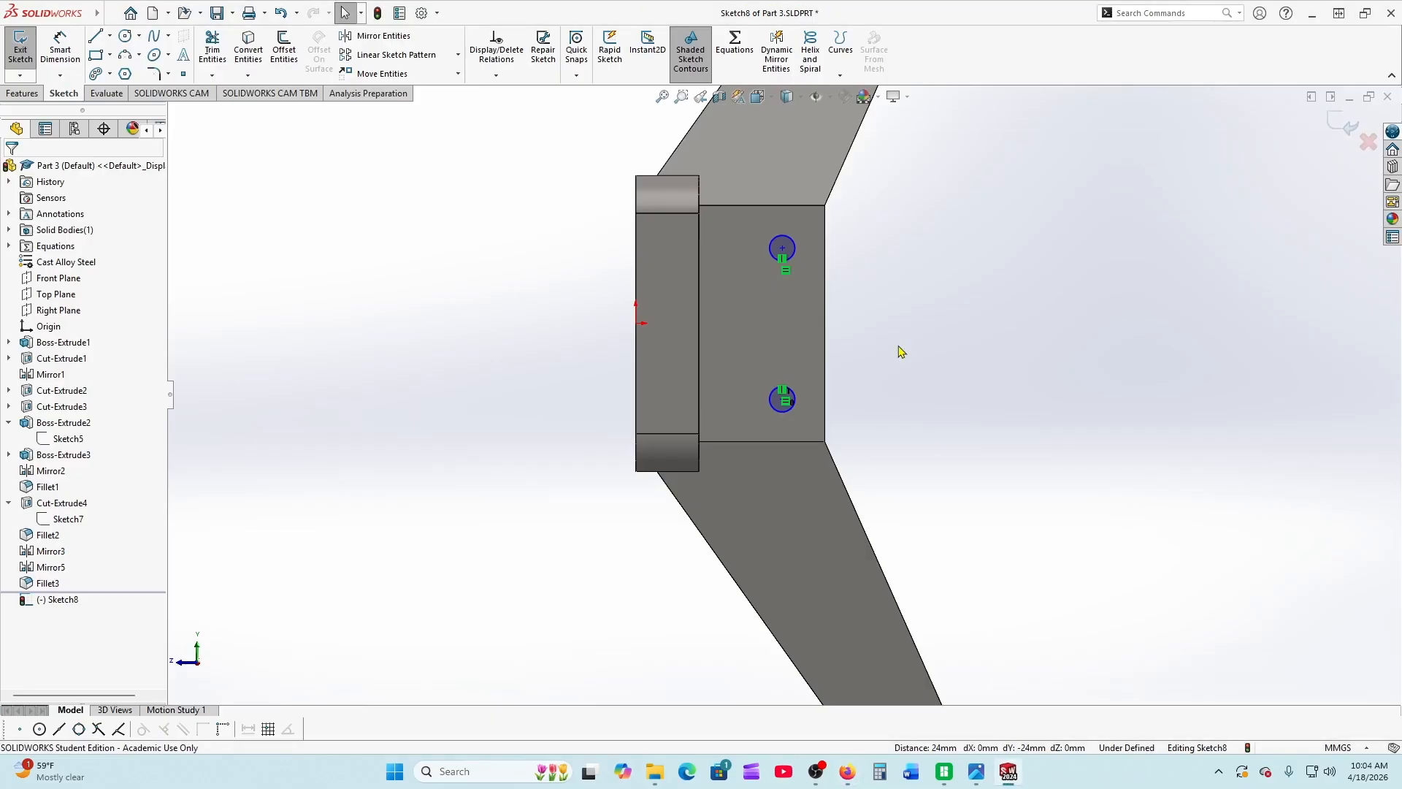
{"action": "left_click", "coordinate": [60, 50]}
{"action": "scroll", "coordinate": [804, 212], "scroll_direction": "down", "scroll_amount": 2}
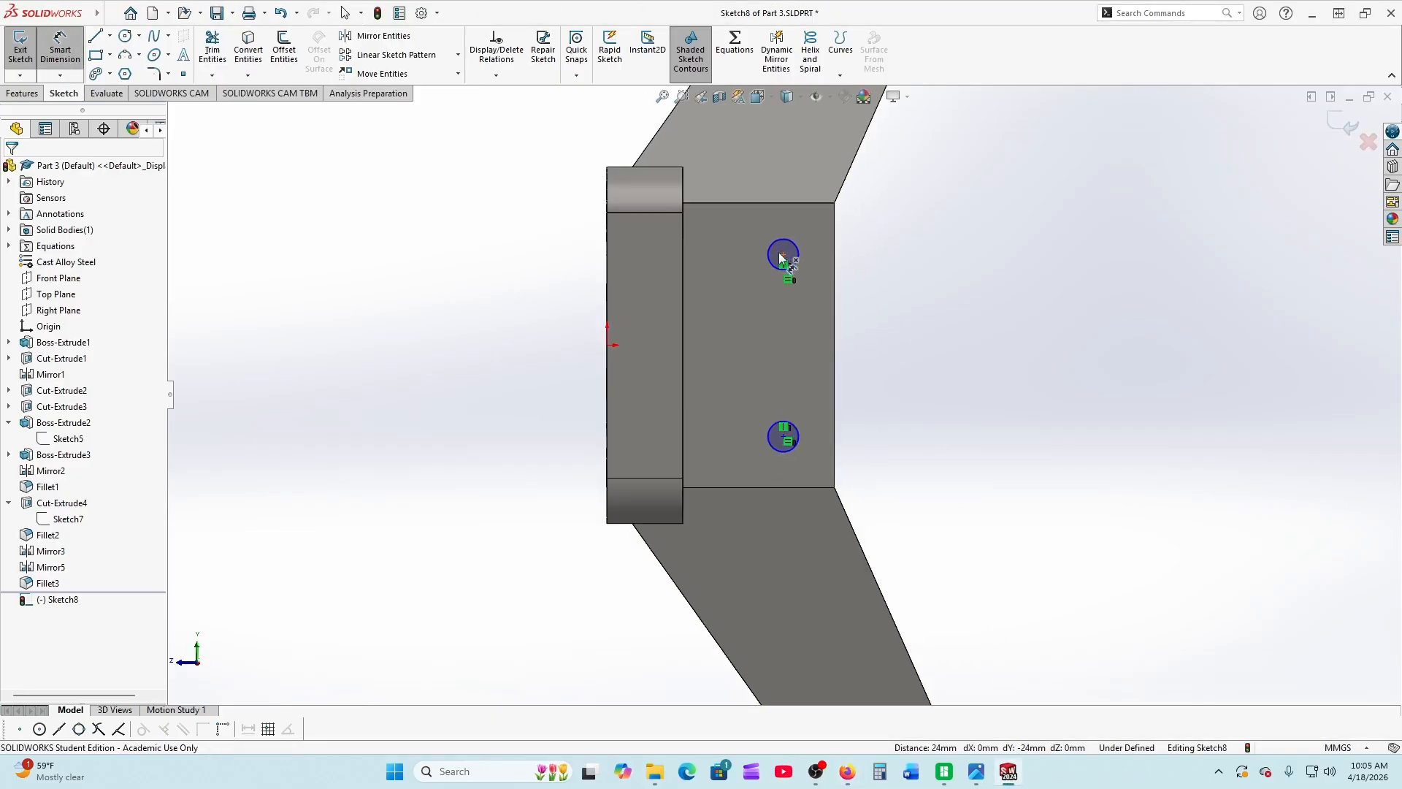
{"action": "left_click", "coordinate": [808, 199]}
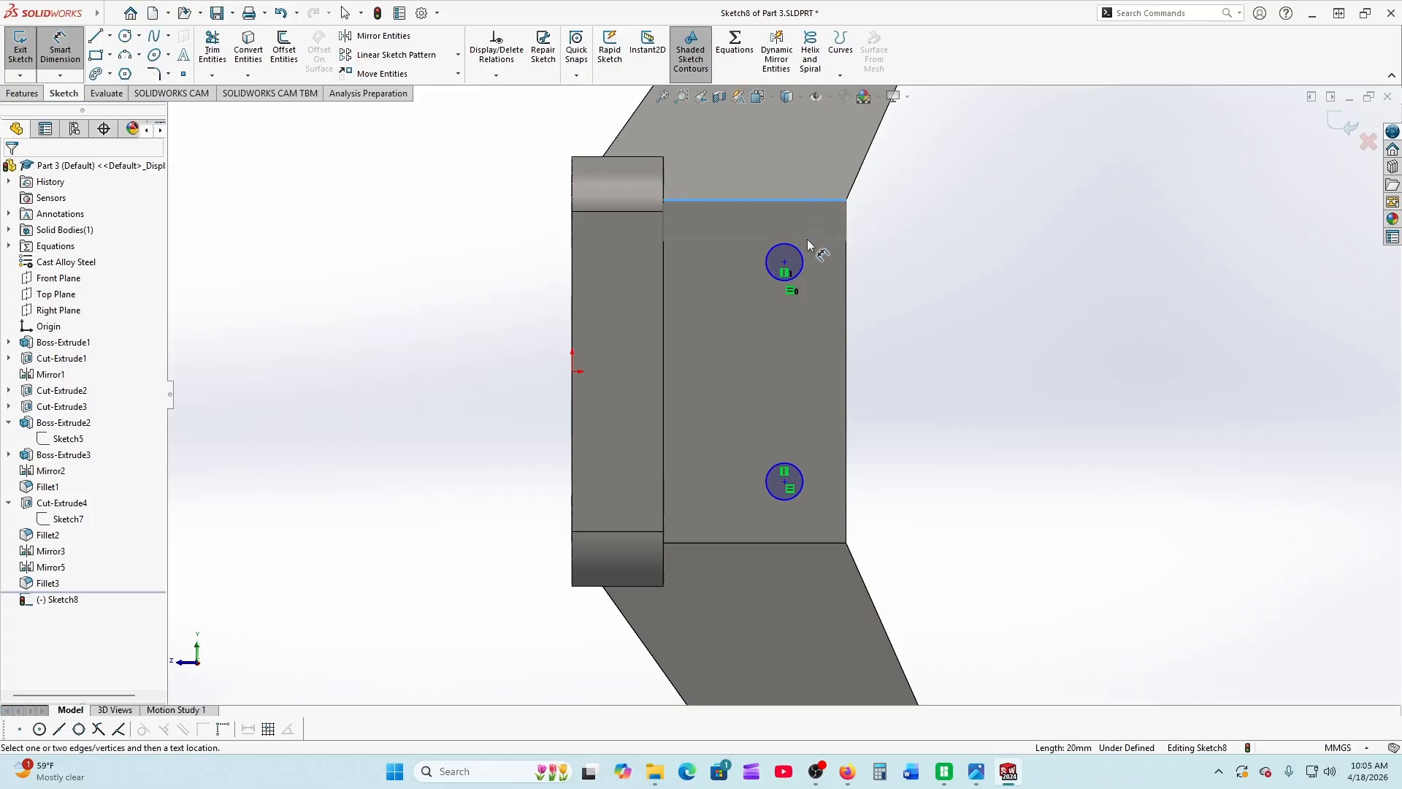
{"action": "left_click", "coordinate": [787, 261]}
{"action": "left_click", "coordinate": [921, 249]}
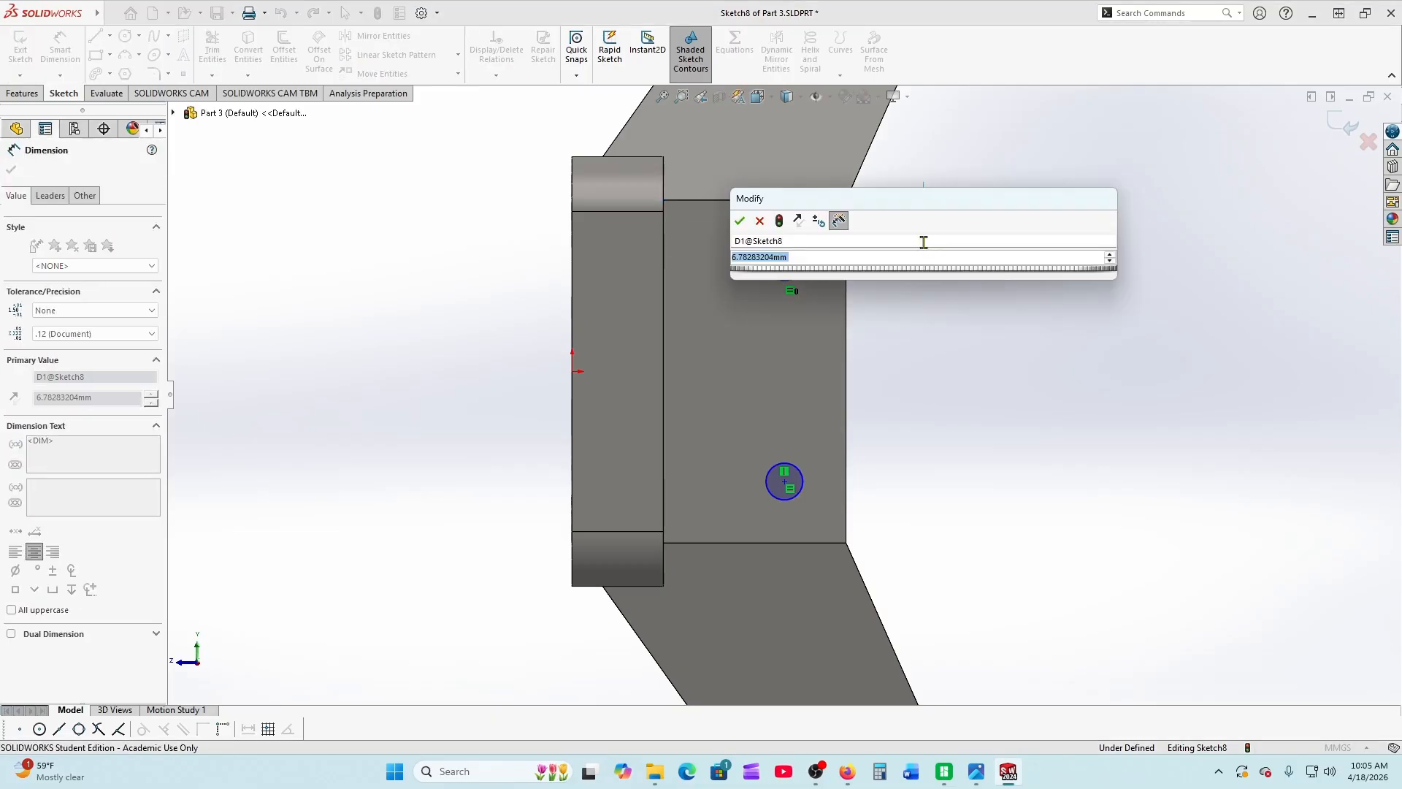
{"action": "type", "text": "8.75"}
{"action": "key", "text": "Return"}
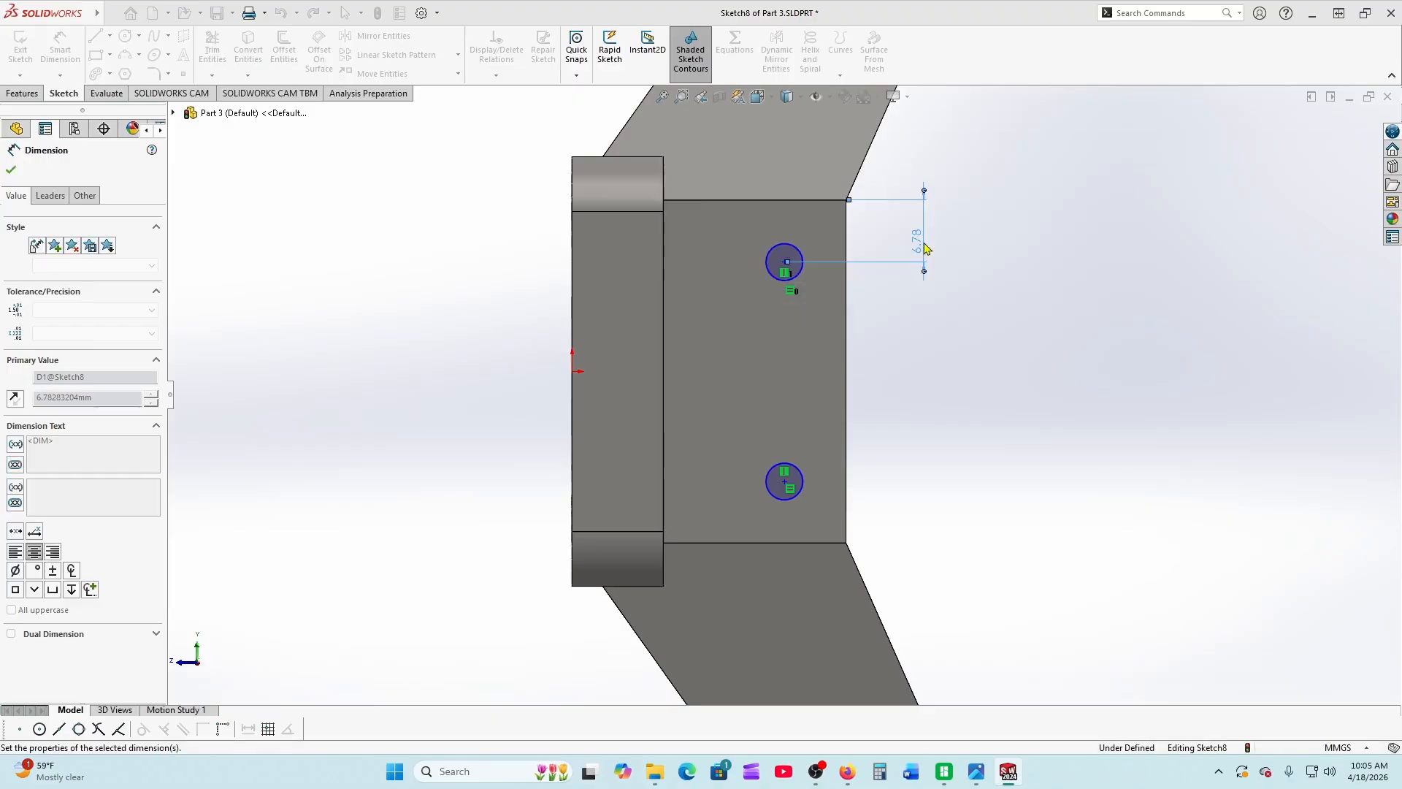
Dimension the lower circle's center 8.75 mm from the block's lower edge
{"action": "left_click", "coordinate": [794, 517]}
{"action": "left_click", "coordinate": [809, 542]}
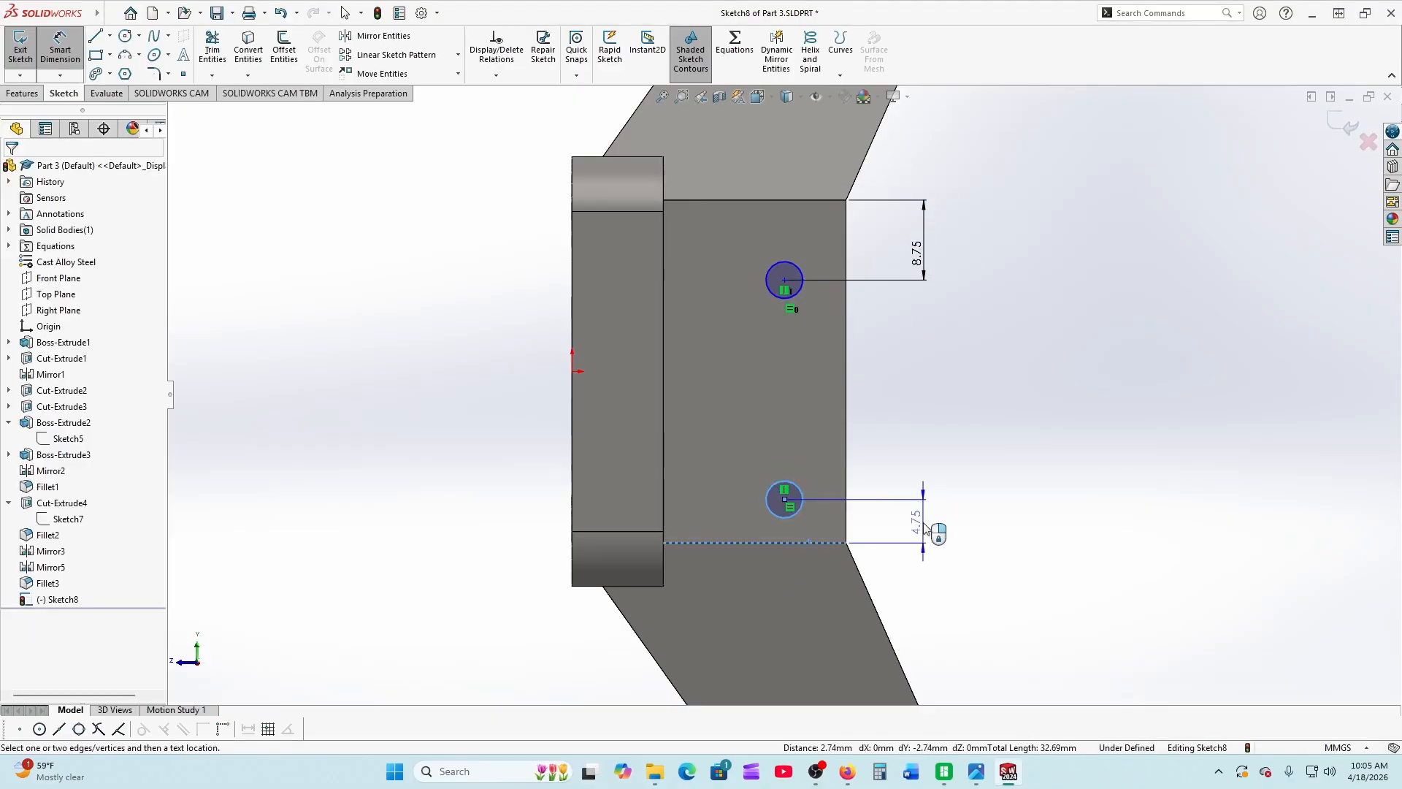
{"action": "left_click", "coordinate": [924, 526]}
{"action": "type", "text": "8.7"}
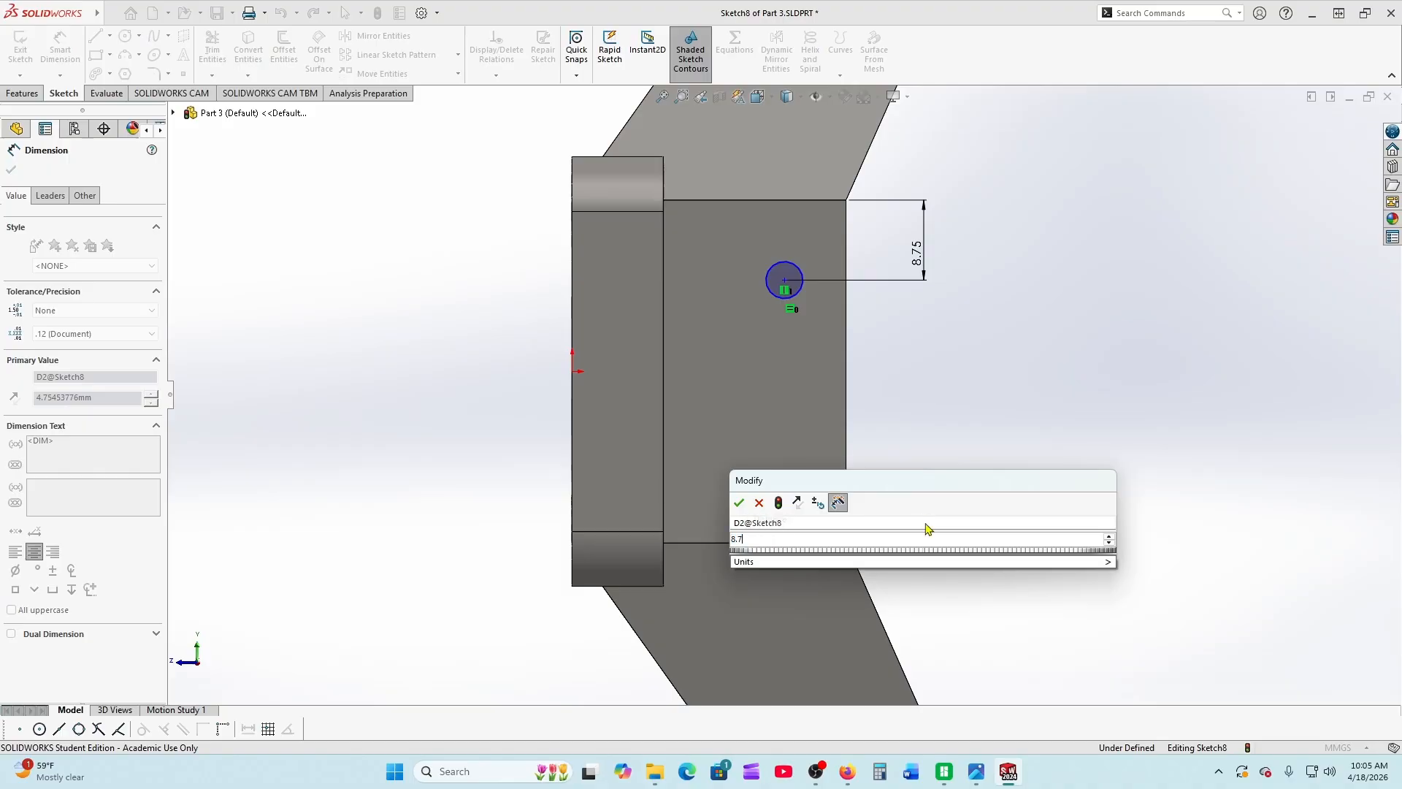
{"action": "type", "text": "5"}
{"action": "key", "text": "Return"}
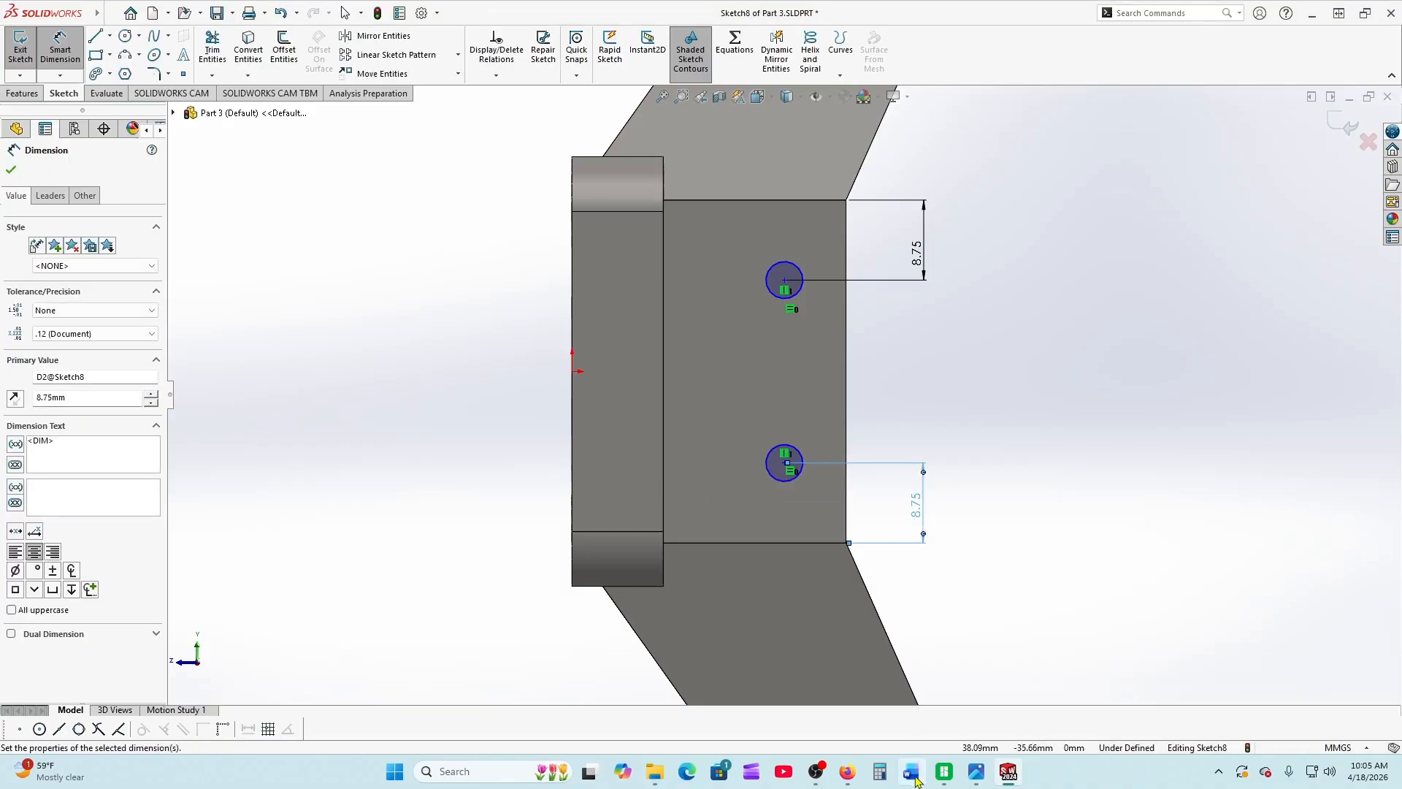
Check the drawing and dimension the upper circle 5 mm from the block's vertical edge on the side away from the lug
{"action": "left_click", "coordinate": [847, 771]}
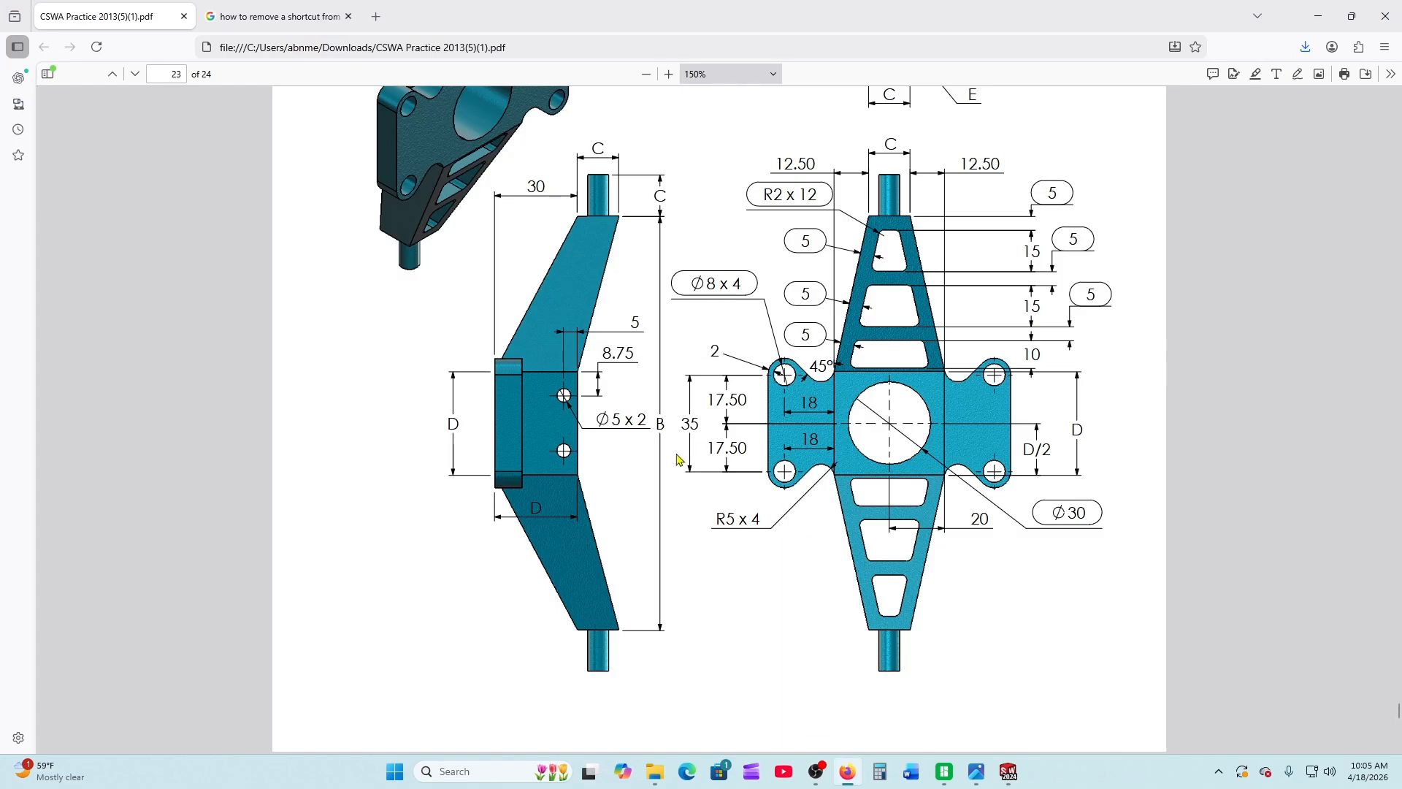
{"action": "mouse_move", "coordinate": [1011, 768]}
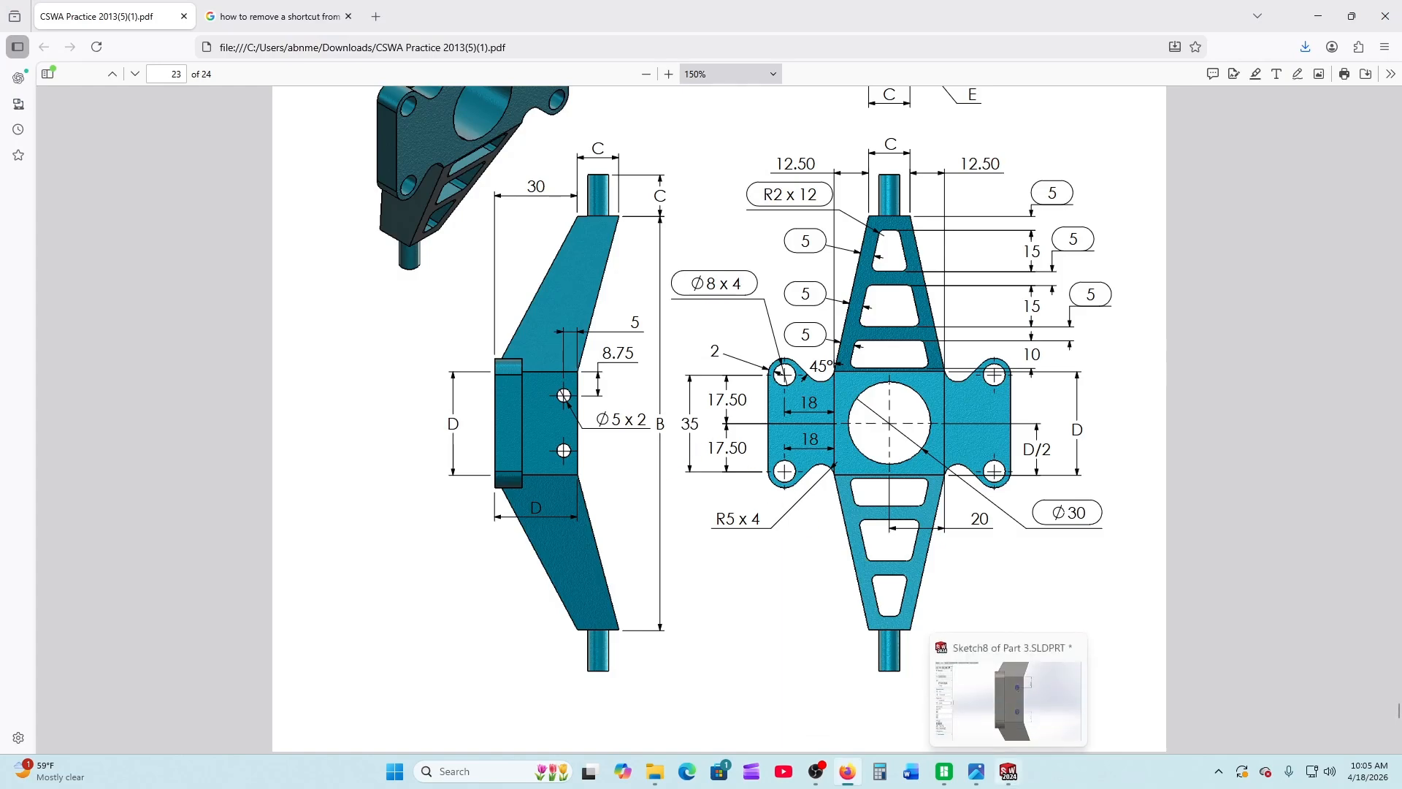
{"action": "left_click", "coordinate": [1011, 770]}
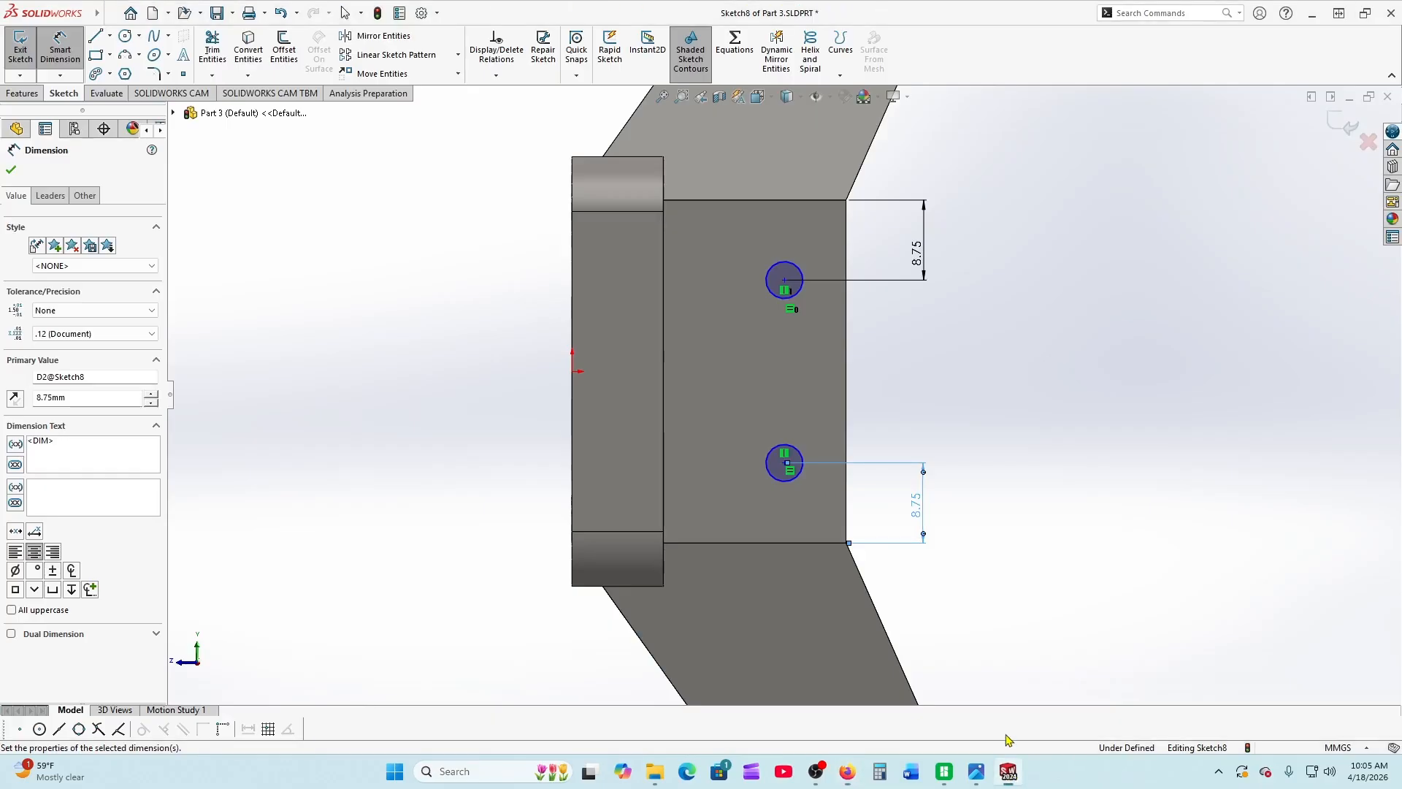
{"action": "left_click", "coordinate": [798, 293]}
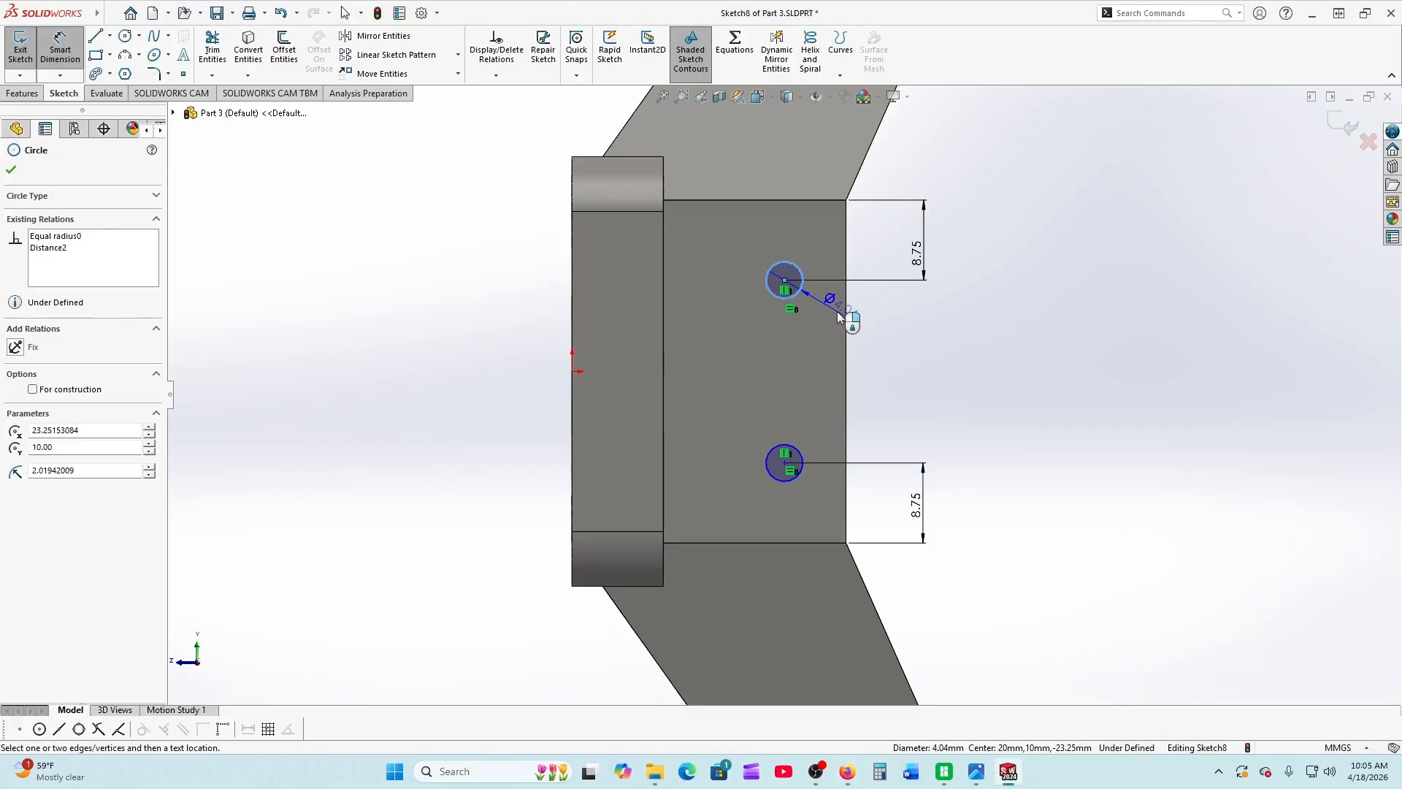
{"action": "left_click", "coordinate": [847, 307]}
{"action": "left_click", "coordinate": [818, 174]}
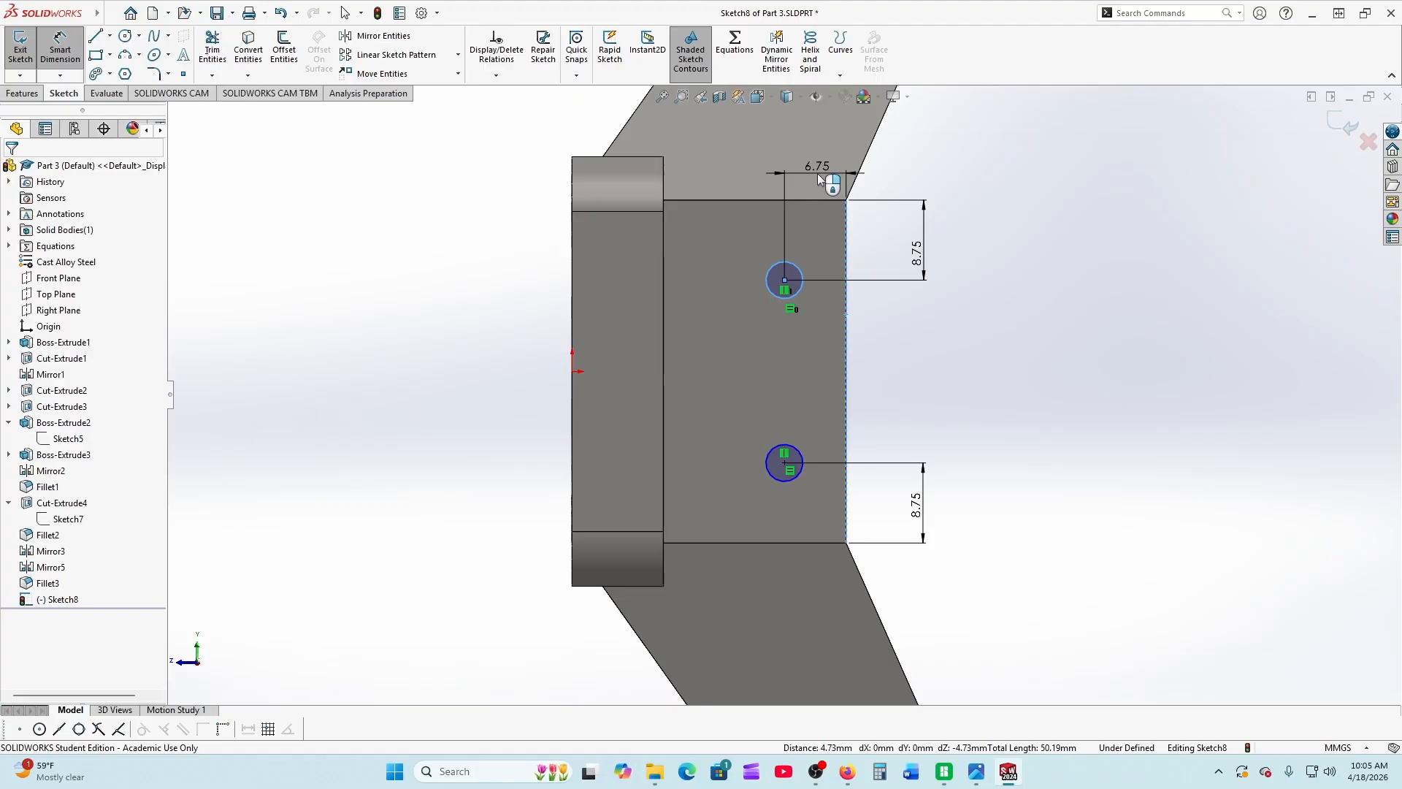
{"action": "type", "text": "5."}
{"action": "key", "text": "Return"}
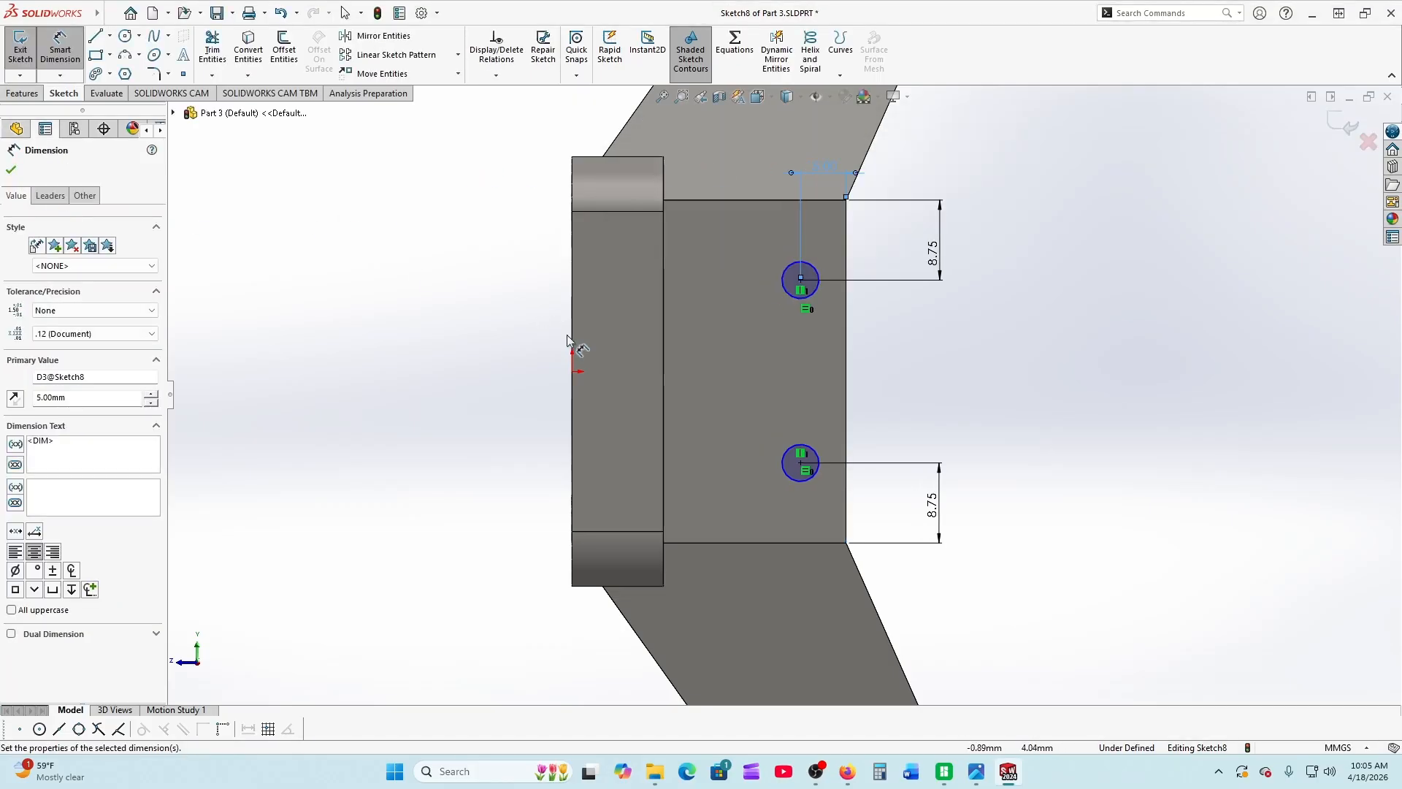
Set the upper circle's diameter to 5 mm, compare the sketch with the drawing, and finish dimensioning
{"action": "left_click", "coordinate": [791, 299]}
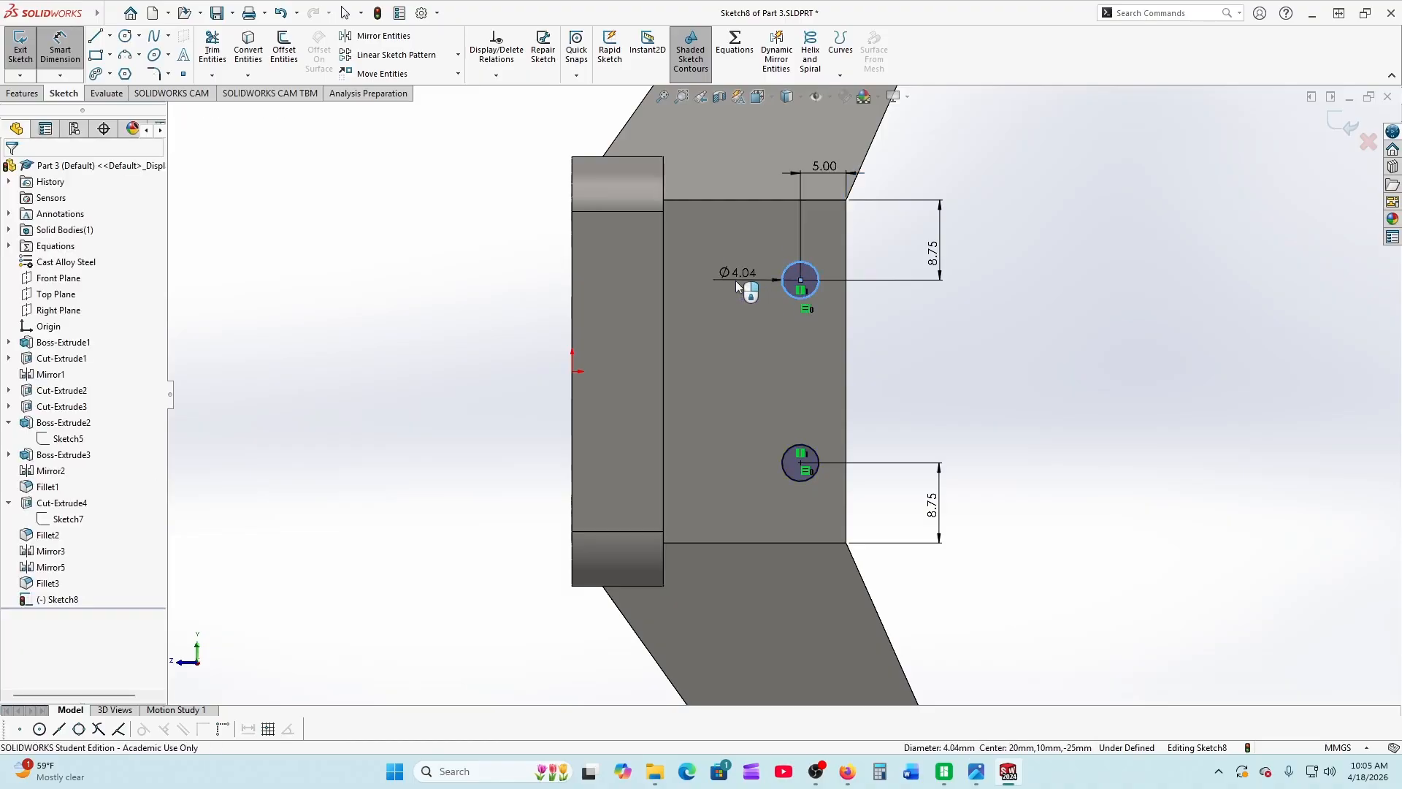
{"action": "left_click", "coordinate": [737, 285]}
{"action": "type", "text": "5"}
{"action": "key", "text": "Return"}
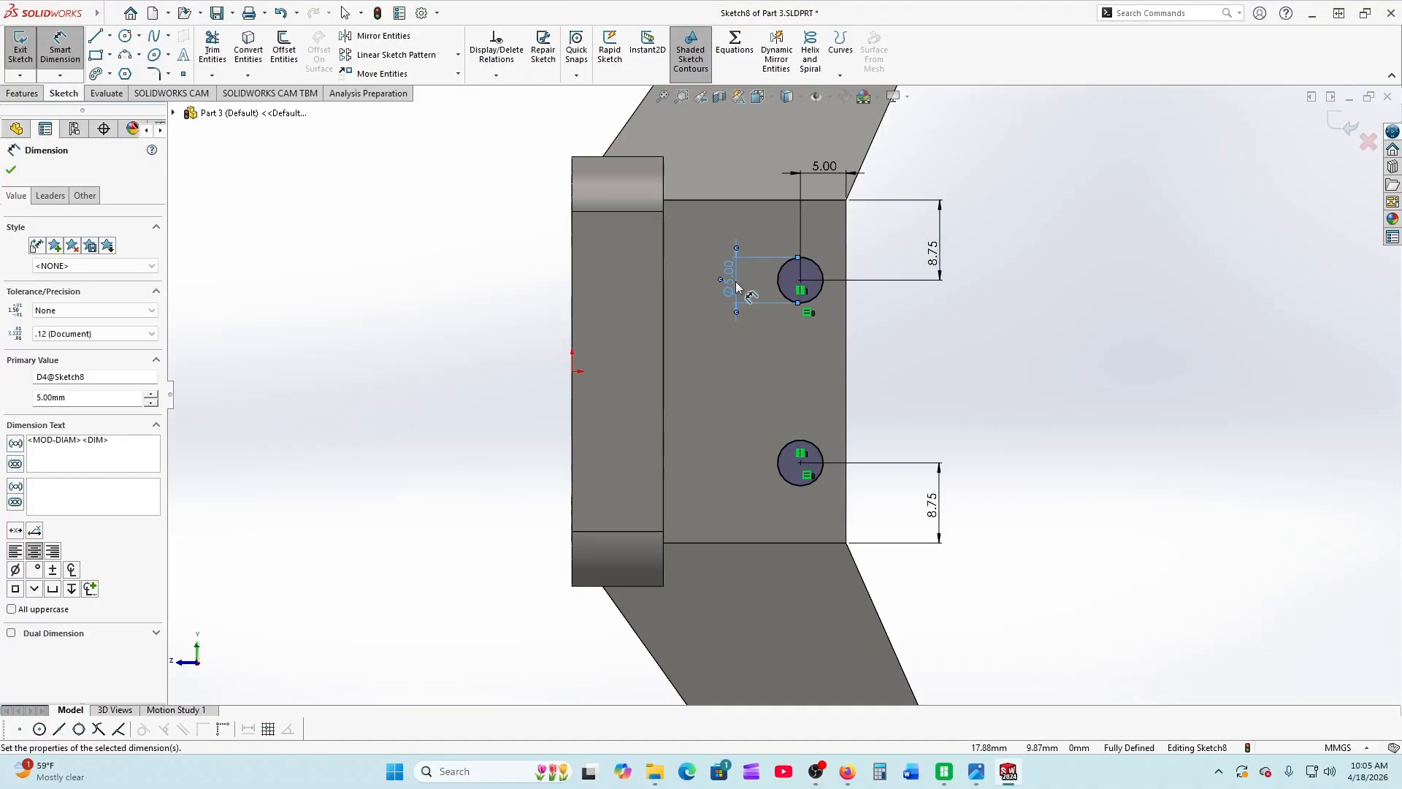
{"action": "left_click", "coordinate": [848, 771]}
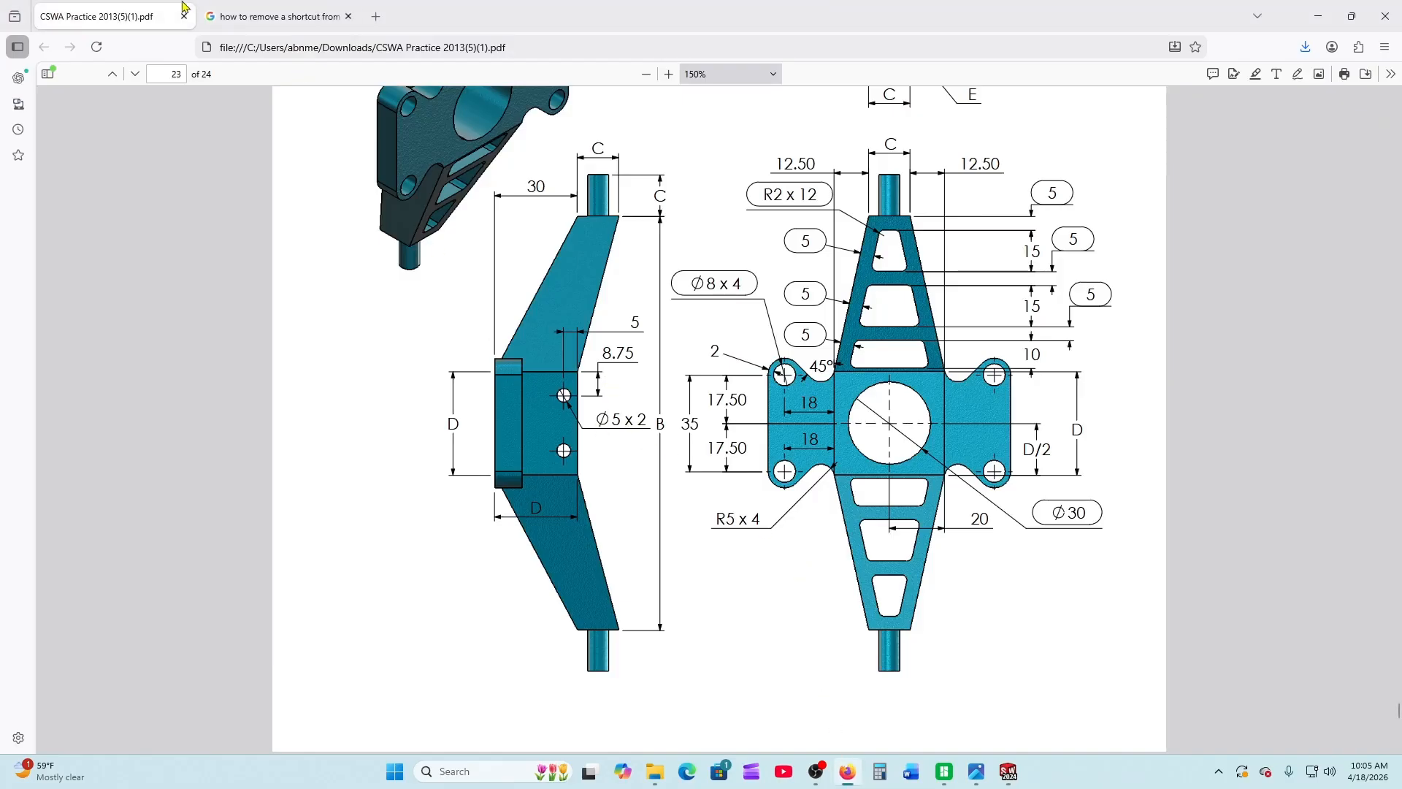
{"action": "left_click", "coordinate": [1007, 772]}
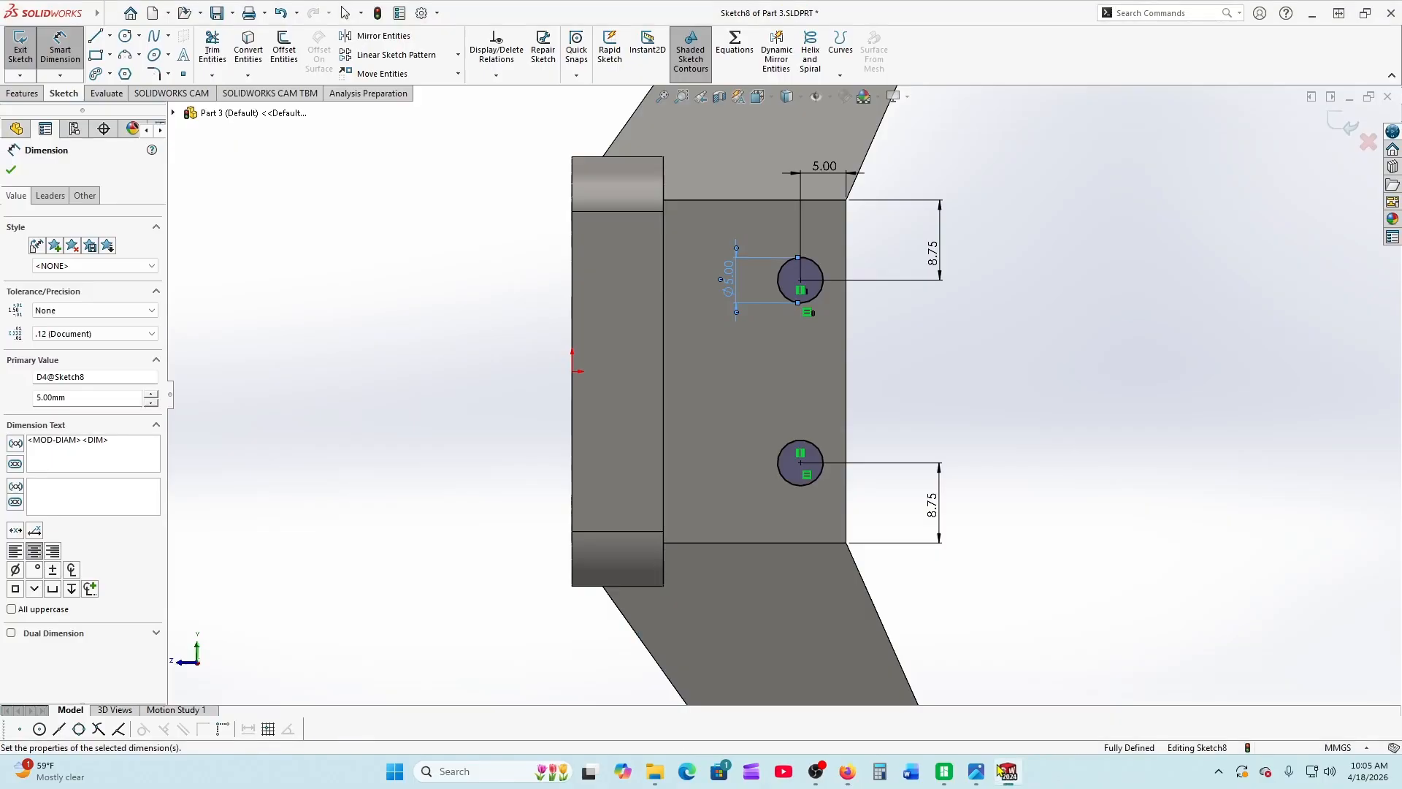
{"action": "left_click", "coordinate": [9, 168]}
{"action": "key", "text": "Escape"}
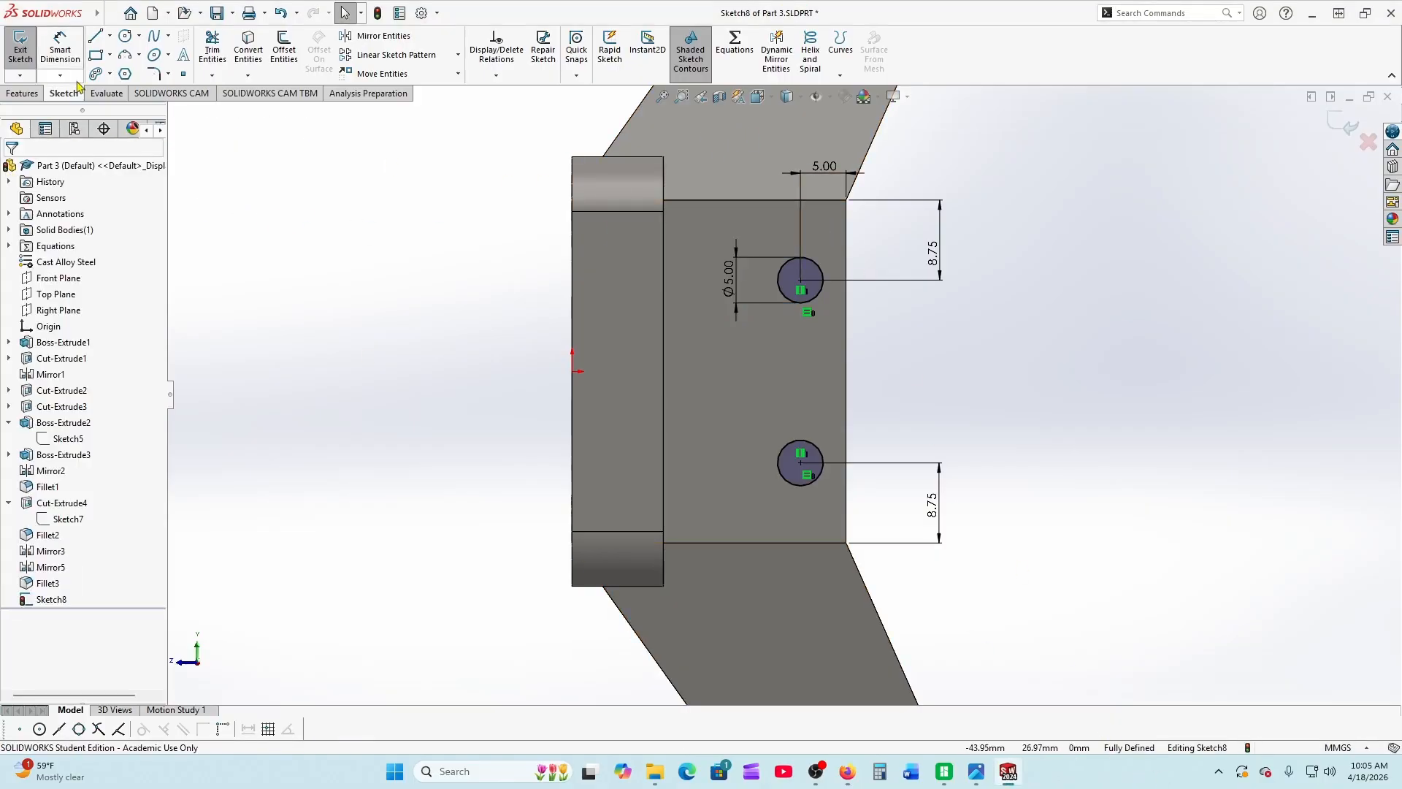
Cut both 5 mm circles Through All the central block and inspect the part
{"action": "left_click", "coordinate": [19, 96]}
{"action": "left_click", "coordinate": [222, 48]}
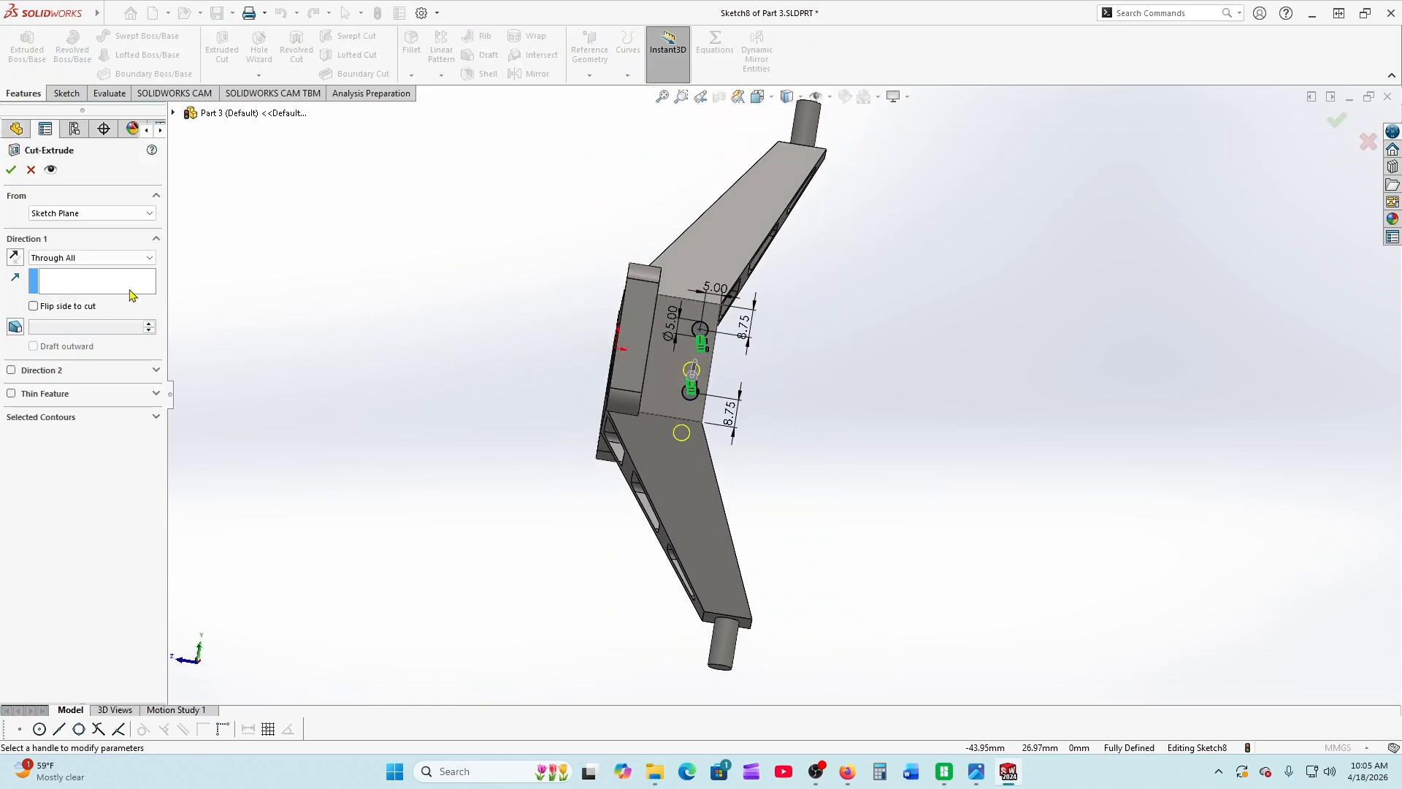
{"action": "left_click", "coordinate": [11, 170]}
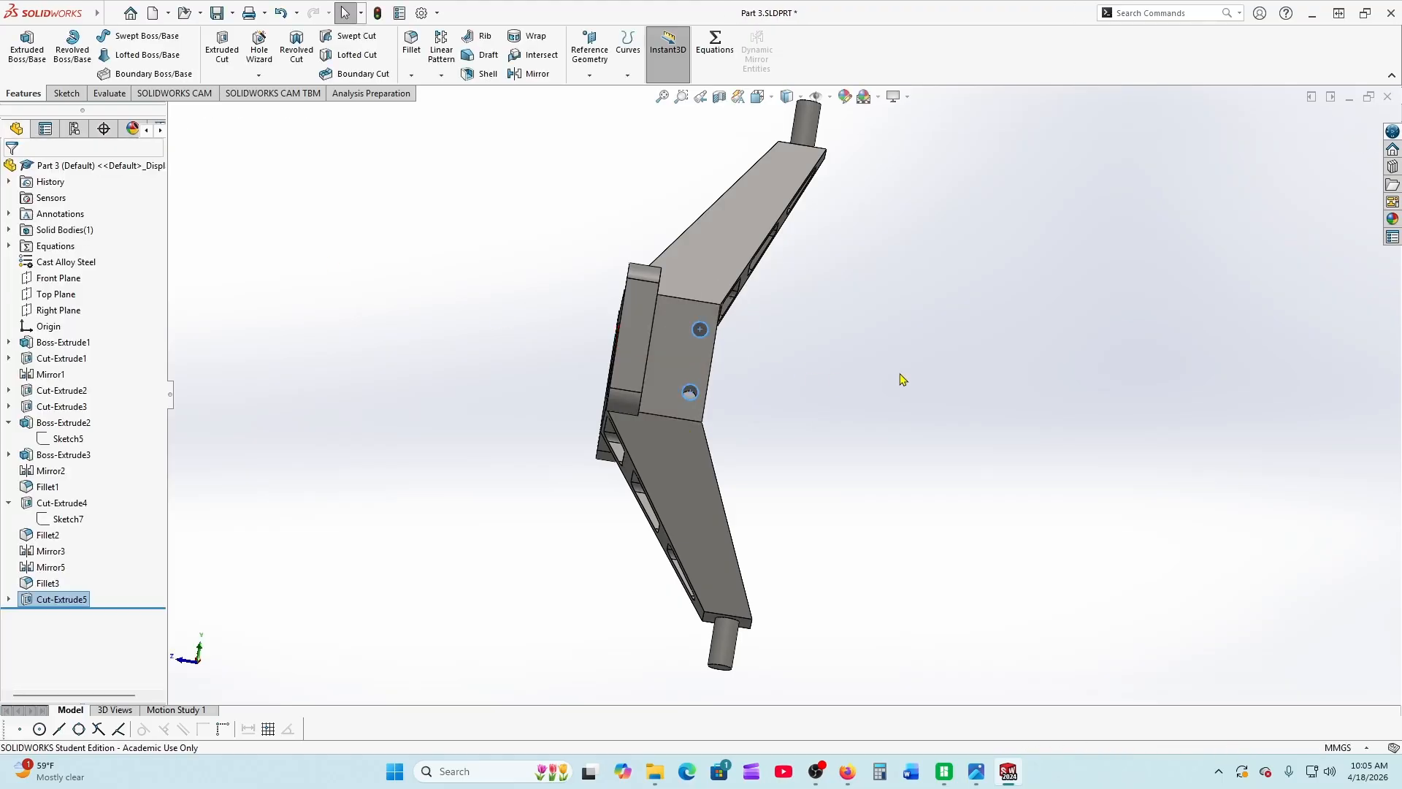
{"action": "middle_click_drag", "start_coordinate": [902, 379], "coordinate": [1017, 466]}
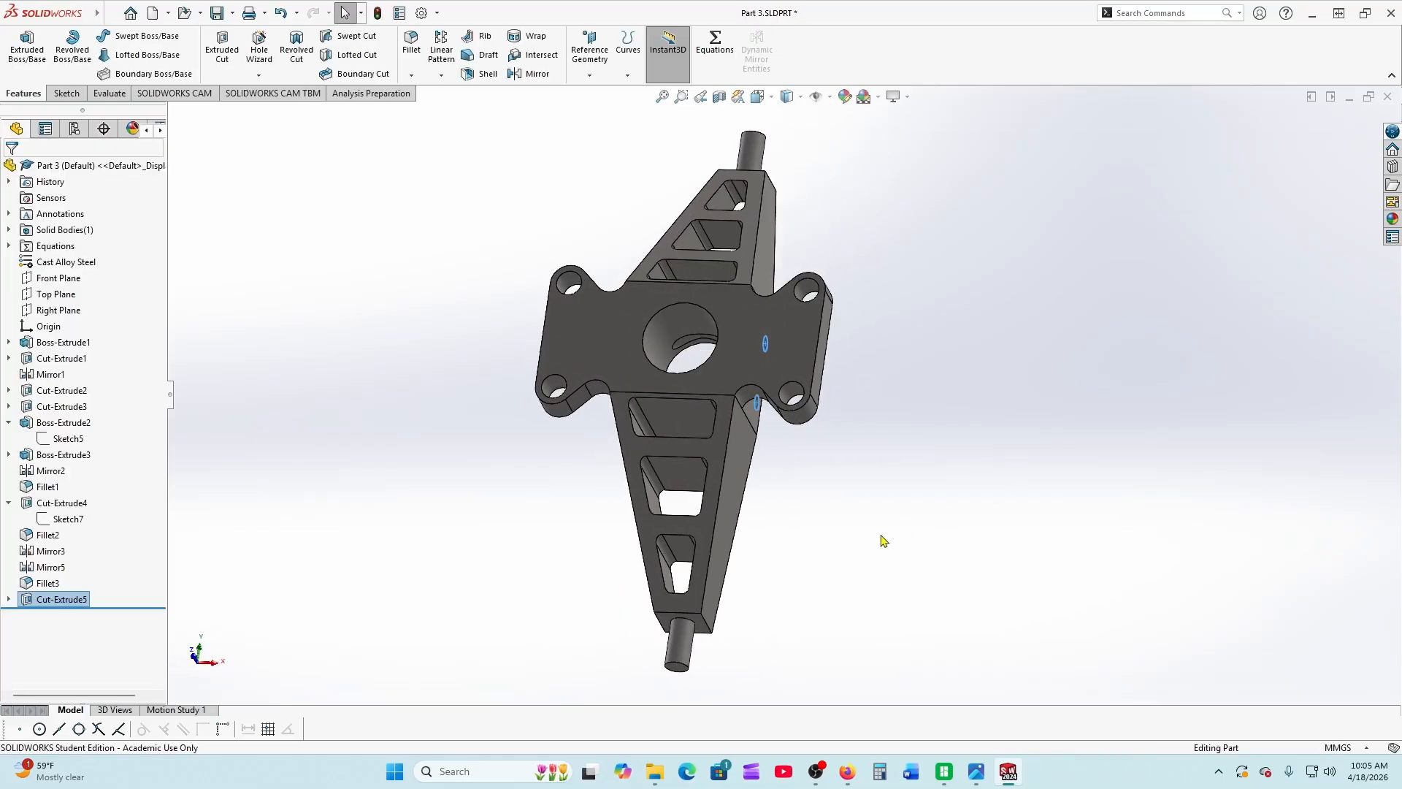
Orient the view normal to the Front Plane and save Part 3
{"action": "left_click", "coordinate": [64, 278]}
{"action": "left_click", "coordinate": [109, 259]}
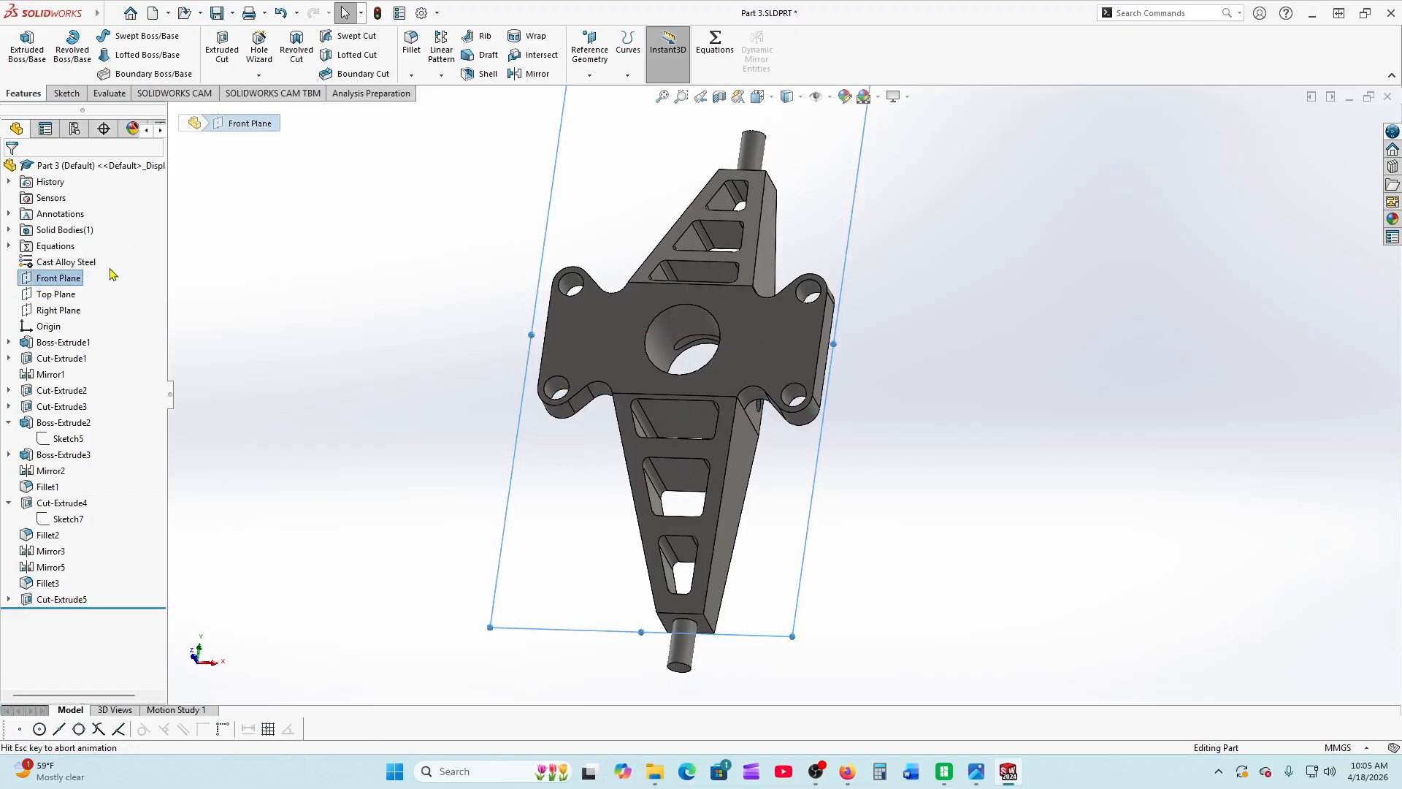
{"action": "left_click", "coordinate": [404, 413]}
{"action": "left_click", "coordinate": [217, 12]}
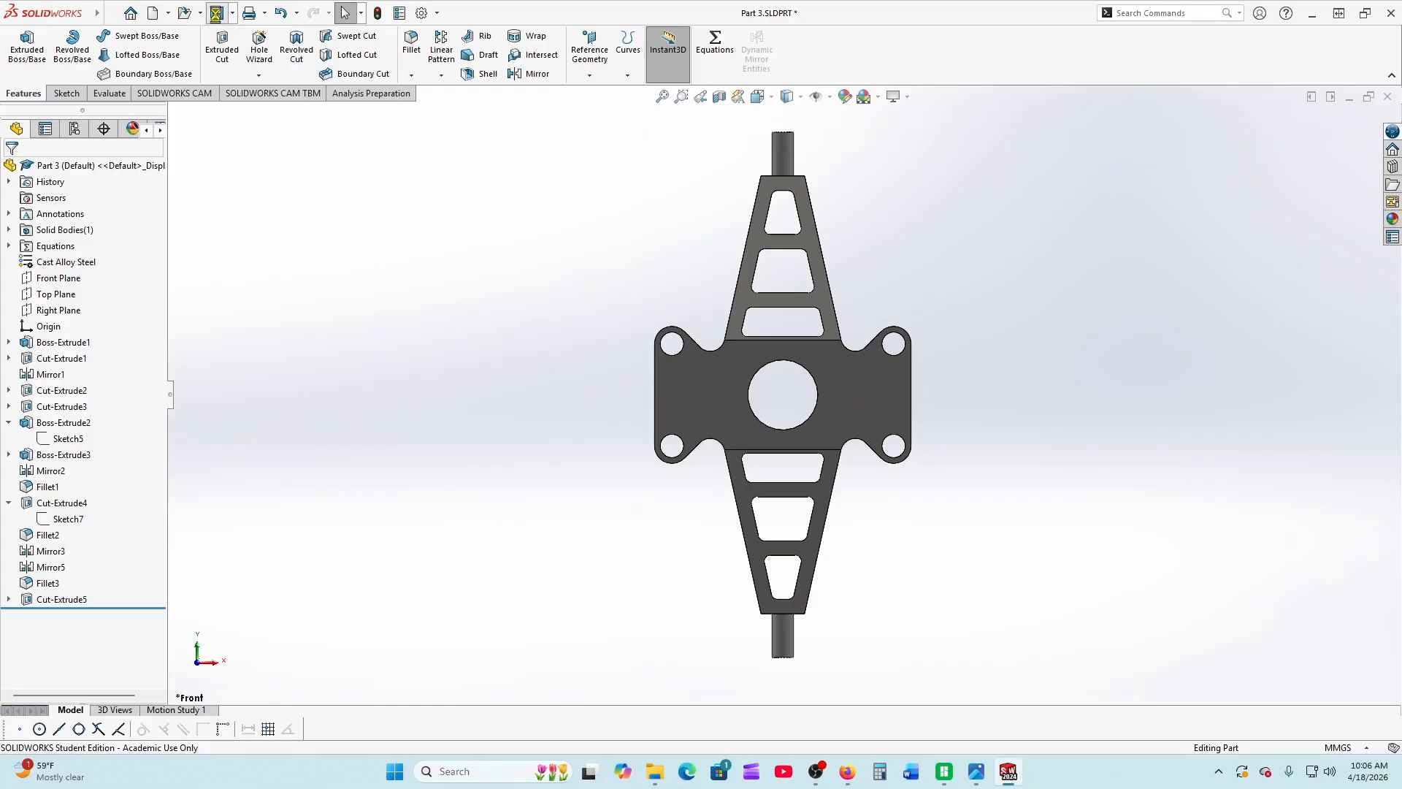
Evaluate the mass properties of Part 3
{"action": "left_click", "coordinate": [110, 93]}
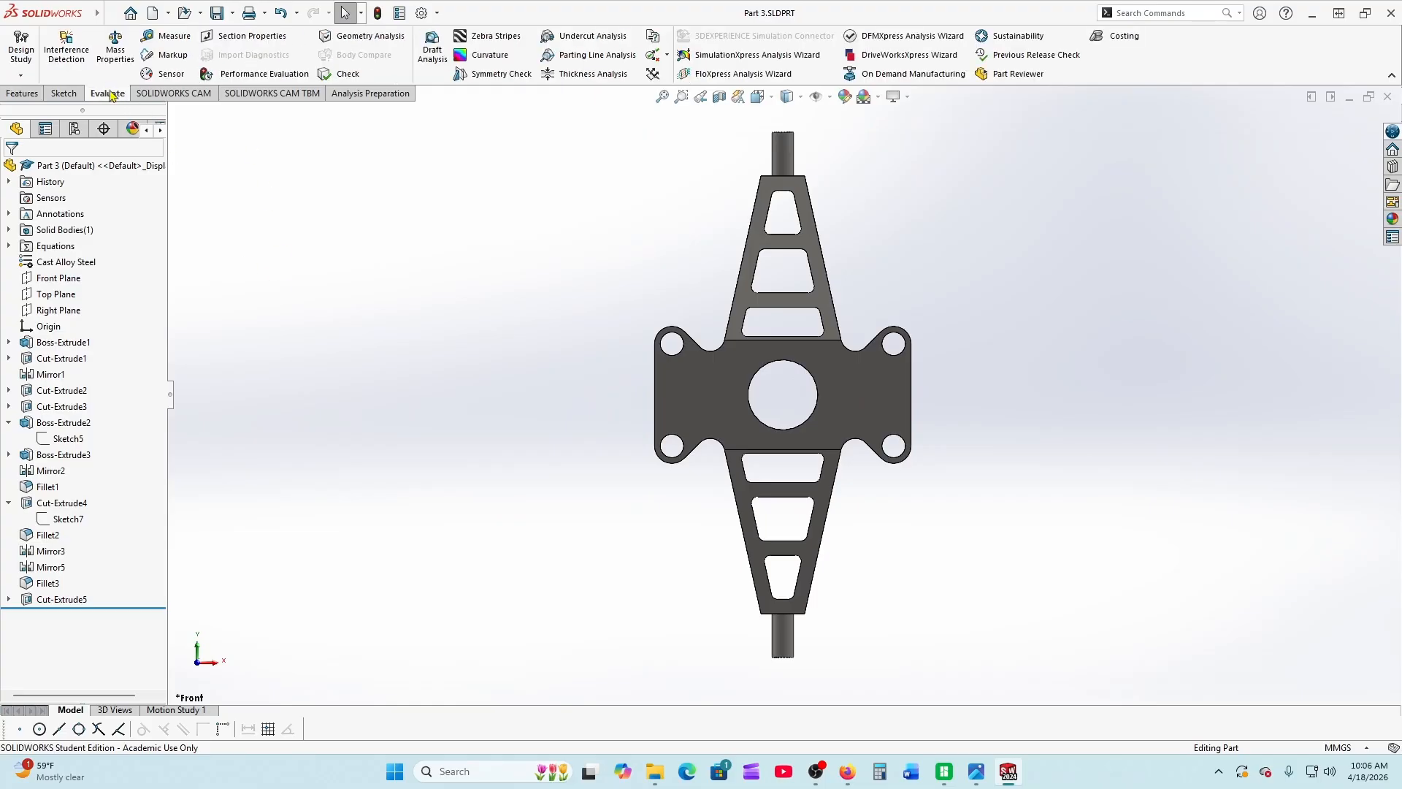
{"action": "left_click", "coordinate": [116, 50]}
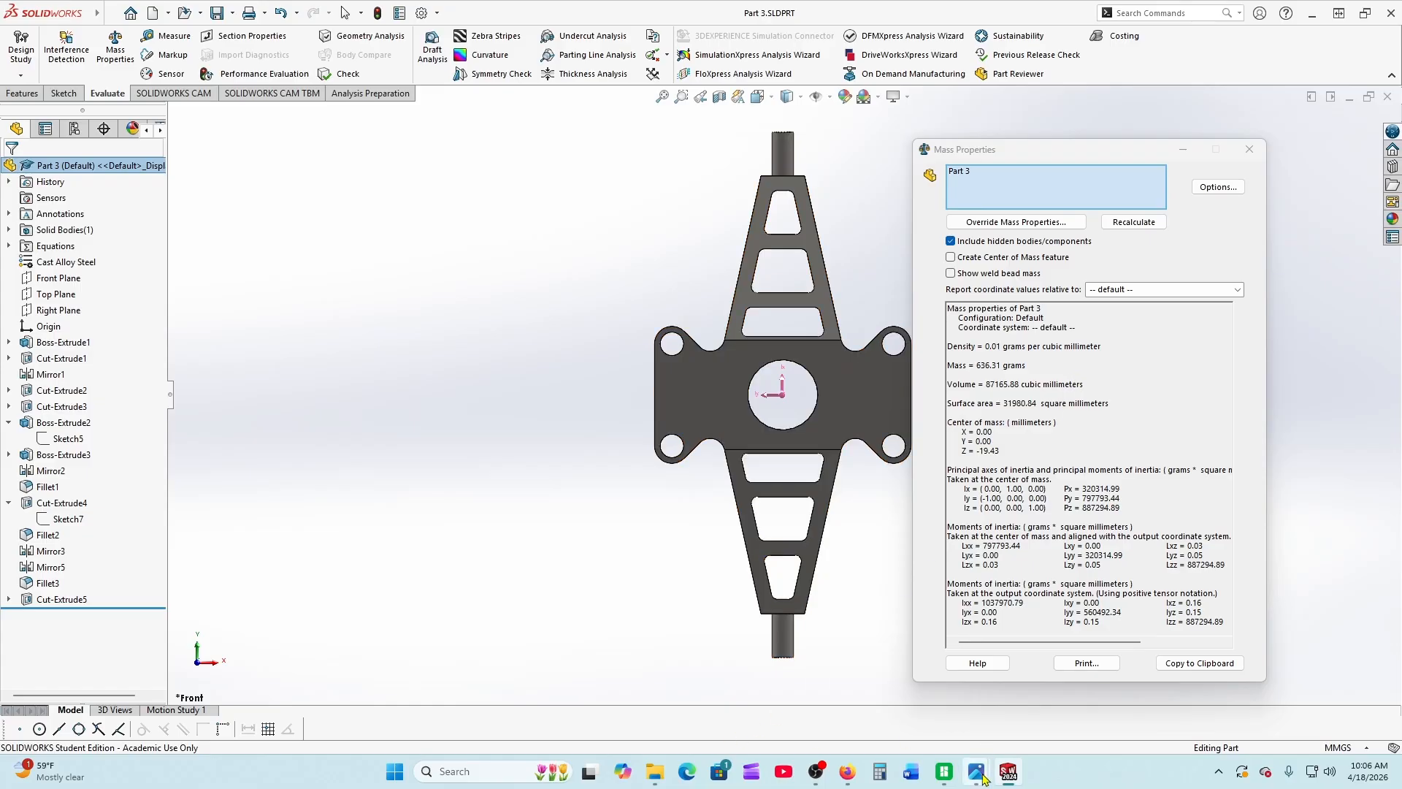
{"action": "mouse_move", "coordinate": [992, 779]}
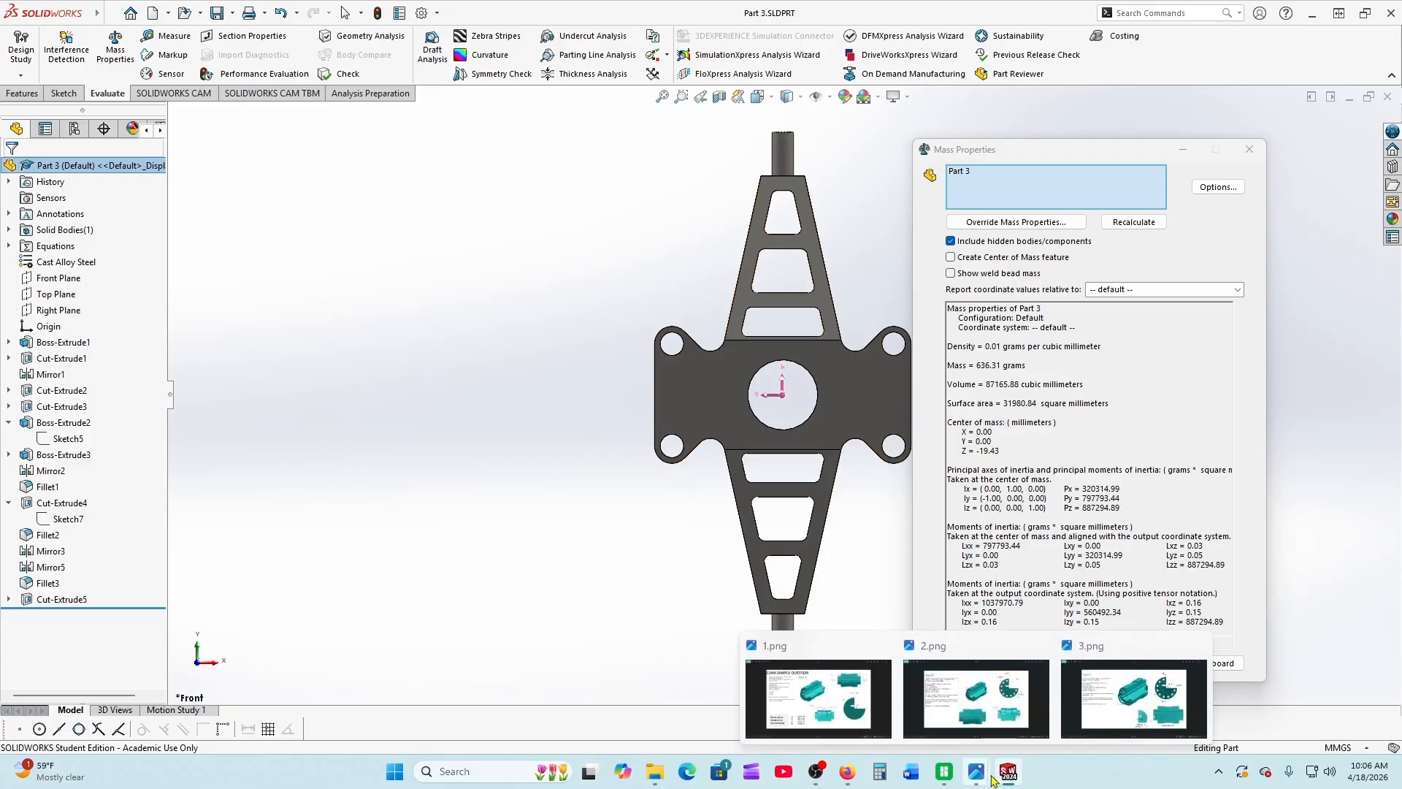
Switch to the CSWA practice PDF in Firefox and review the Solid model 3 drawing and Question 14's parameters and mass question
{"action": "left_click", "coordinate": [851, 772]}
{"action": "scroll", "coordinate": [612, 409], "scroll_direction": "up", "scroll_amount": 5}
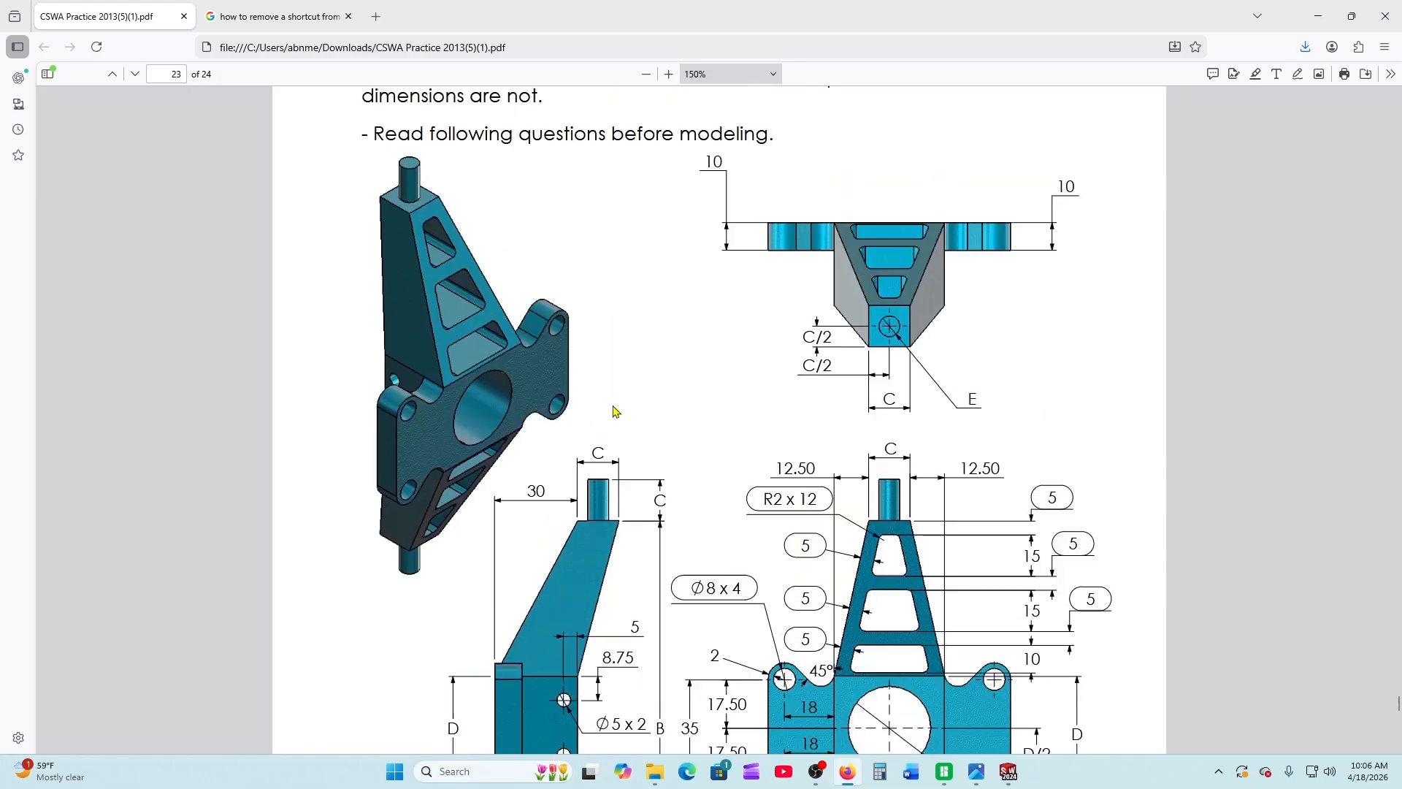
{"action": "scroll", "coordinate": [613, 411], "scroll_direction": "down", "scroll_amount": 3}
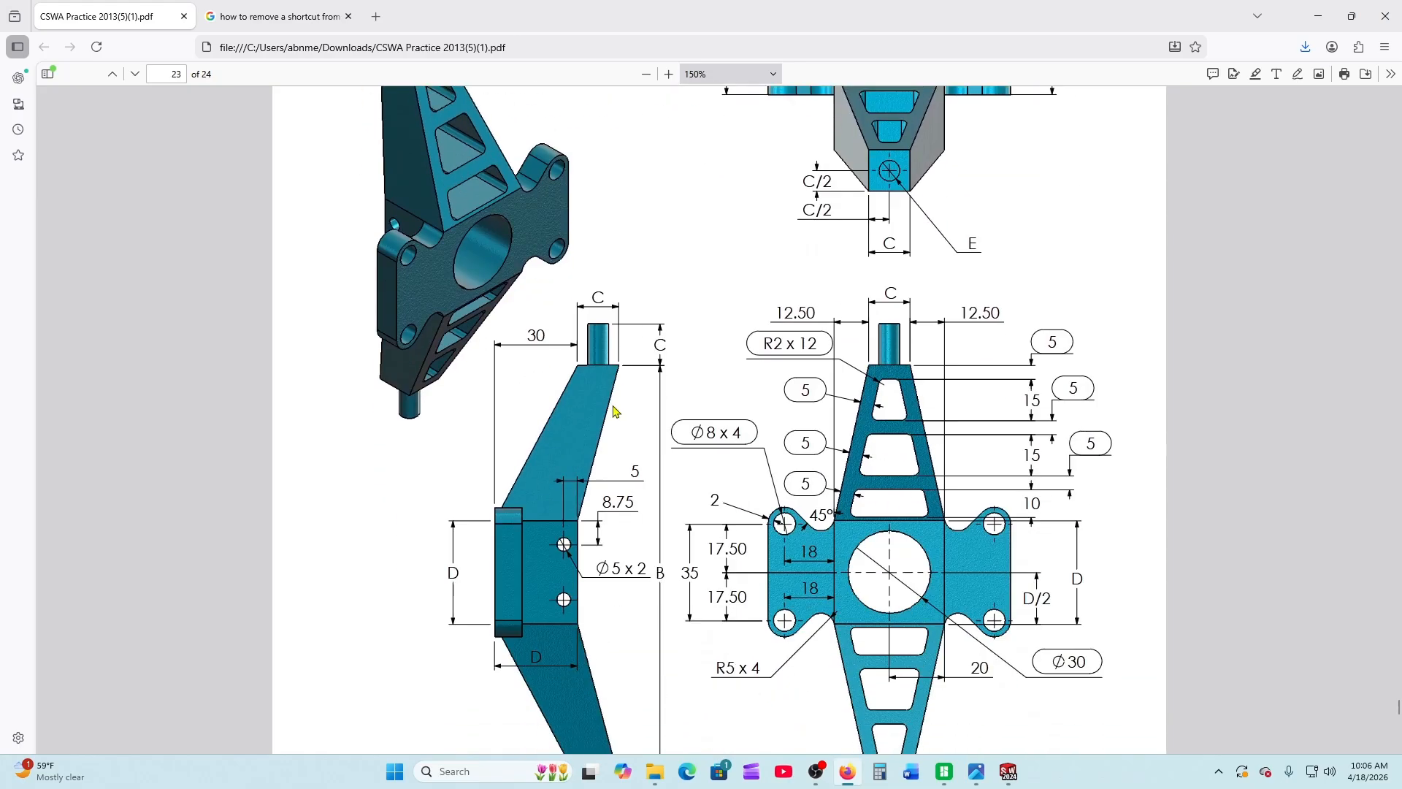
{"action": "scroll", "coordinate": [613, 411], "scroll_direction": "down", "scroll_amount": 14}
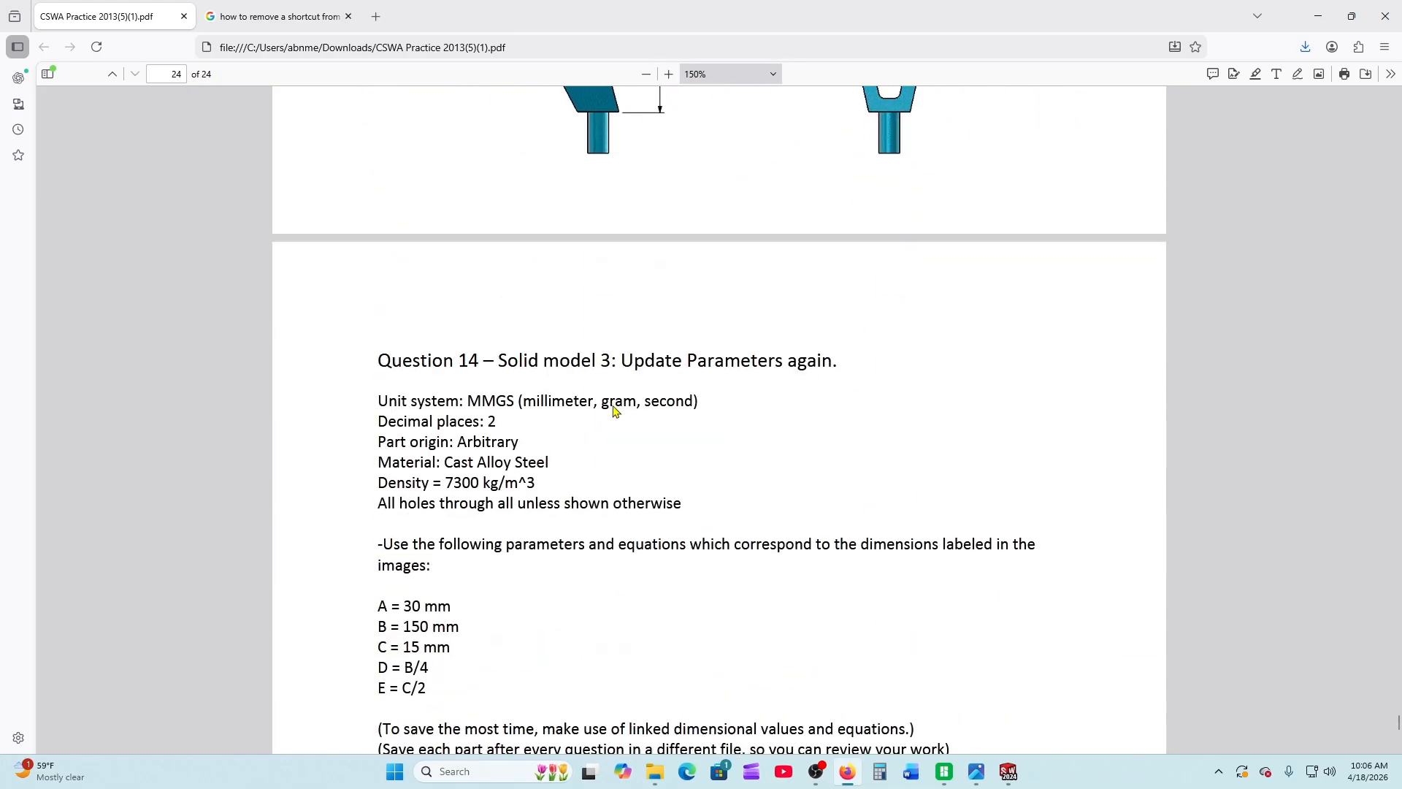
{"action": "scroll", "coordinate": [613, 405], "scroll_direction": "down", "scroll_amount": 5}
{"action": "scroll", "coordinate": [613, 407], "scroll_direction": "up", "scroll_amount": 9}
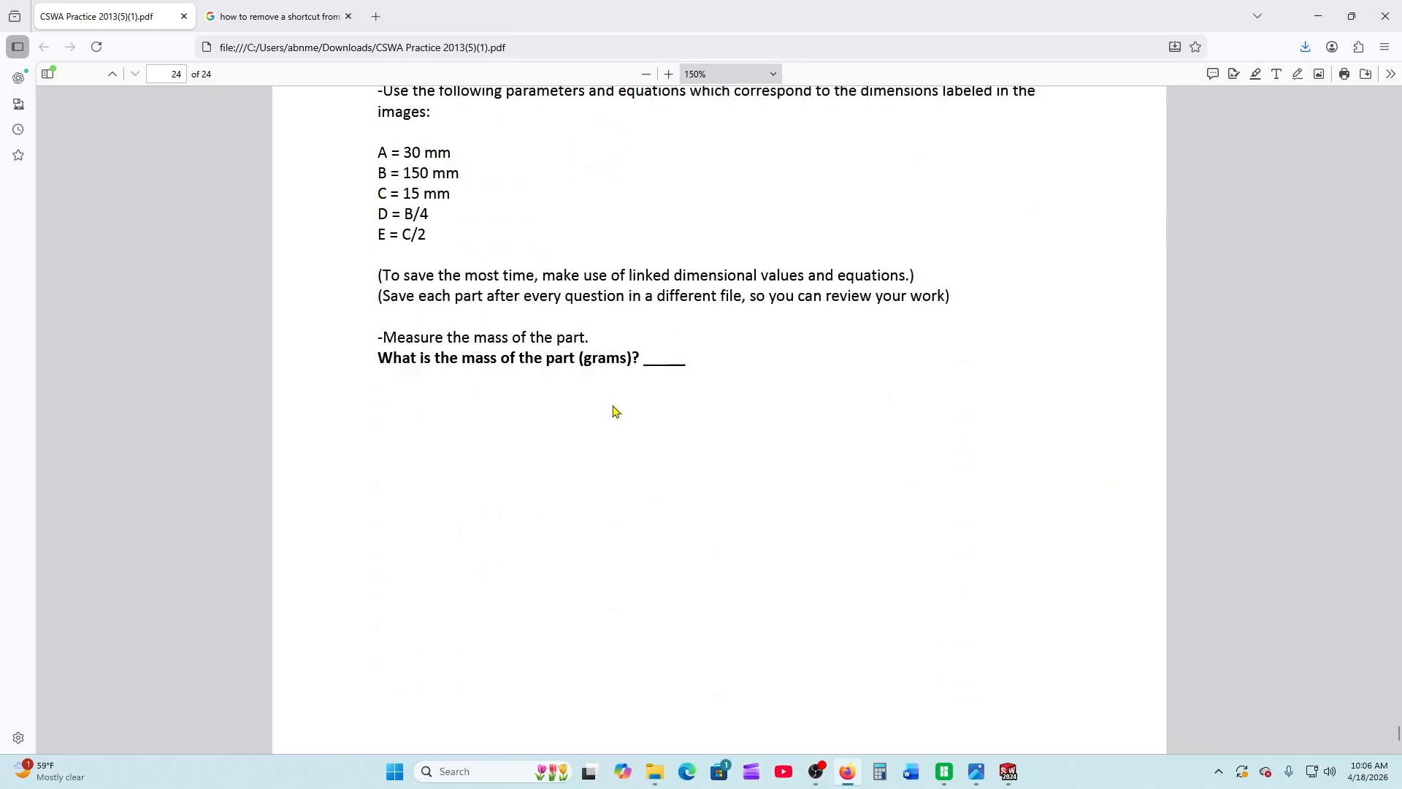
{"action": "scroll", "coordinate": [614, 411], "scroll_direction": "up", "scroll_amount": 10}
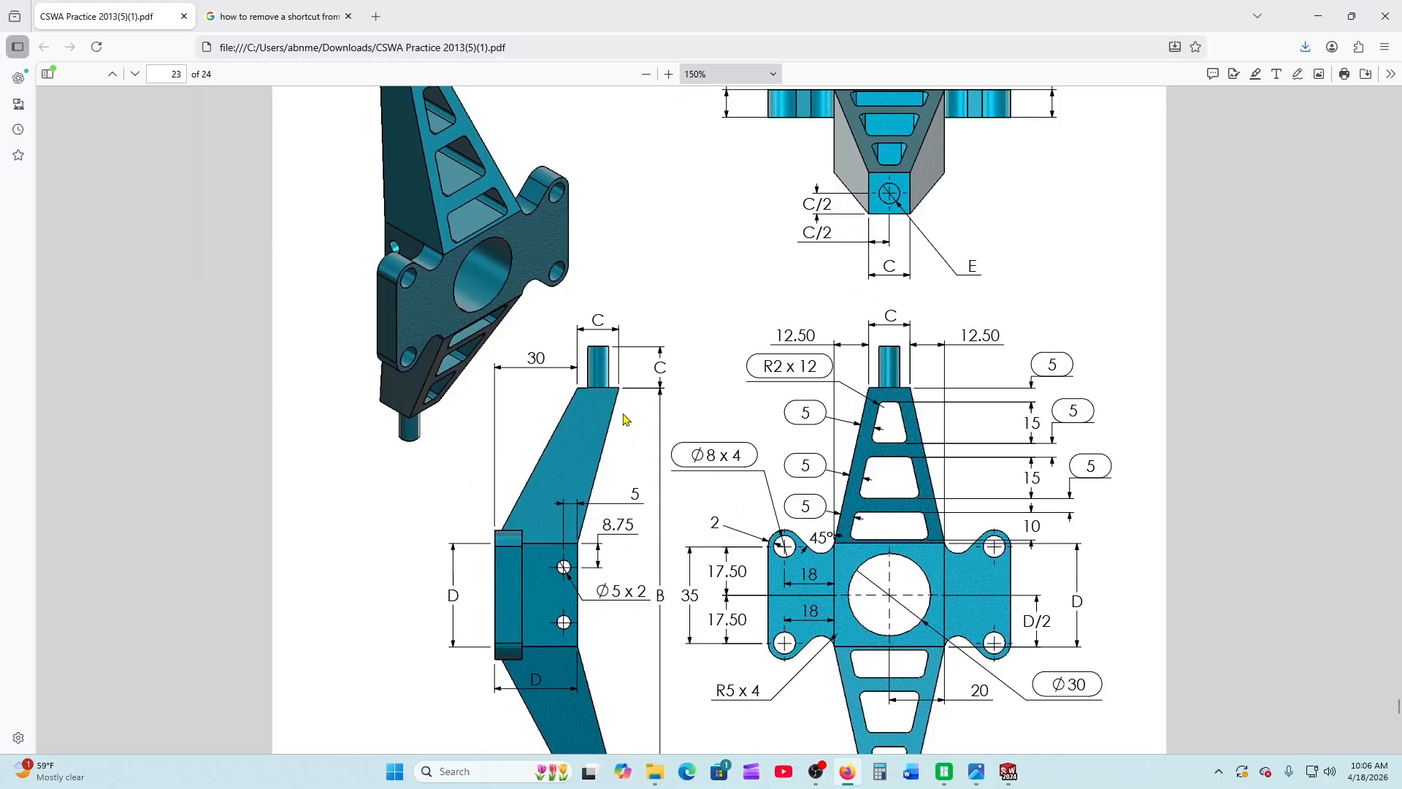
{"action": "scroll", "coordinate": [639, 369], "scroll_direction": "up", "scroll_amount": 6}
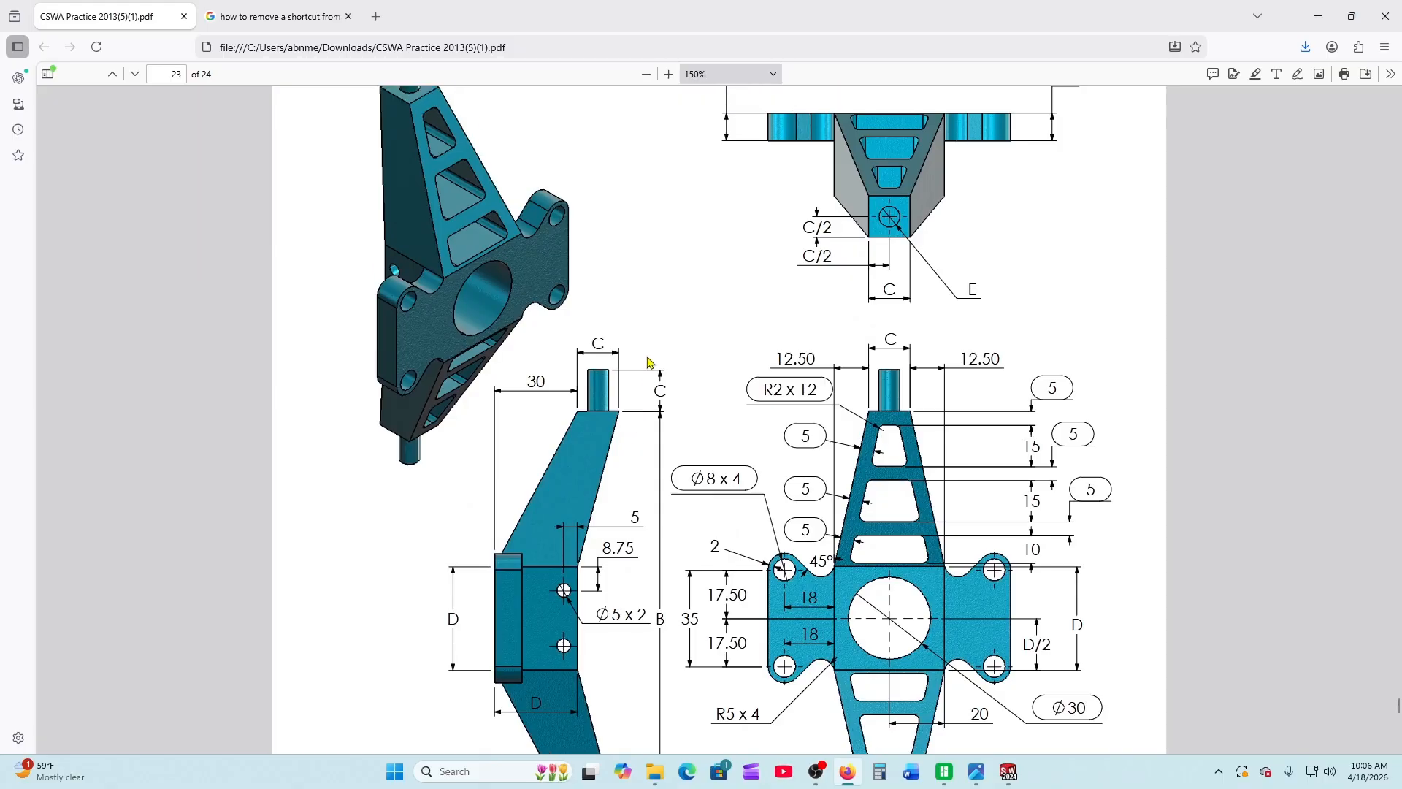
{"action": "scroll", "coordinate": [648, 360], "scroll_direction": "down", "scroll_amount": 4}
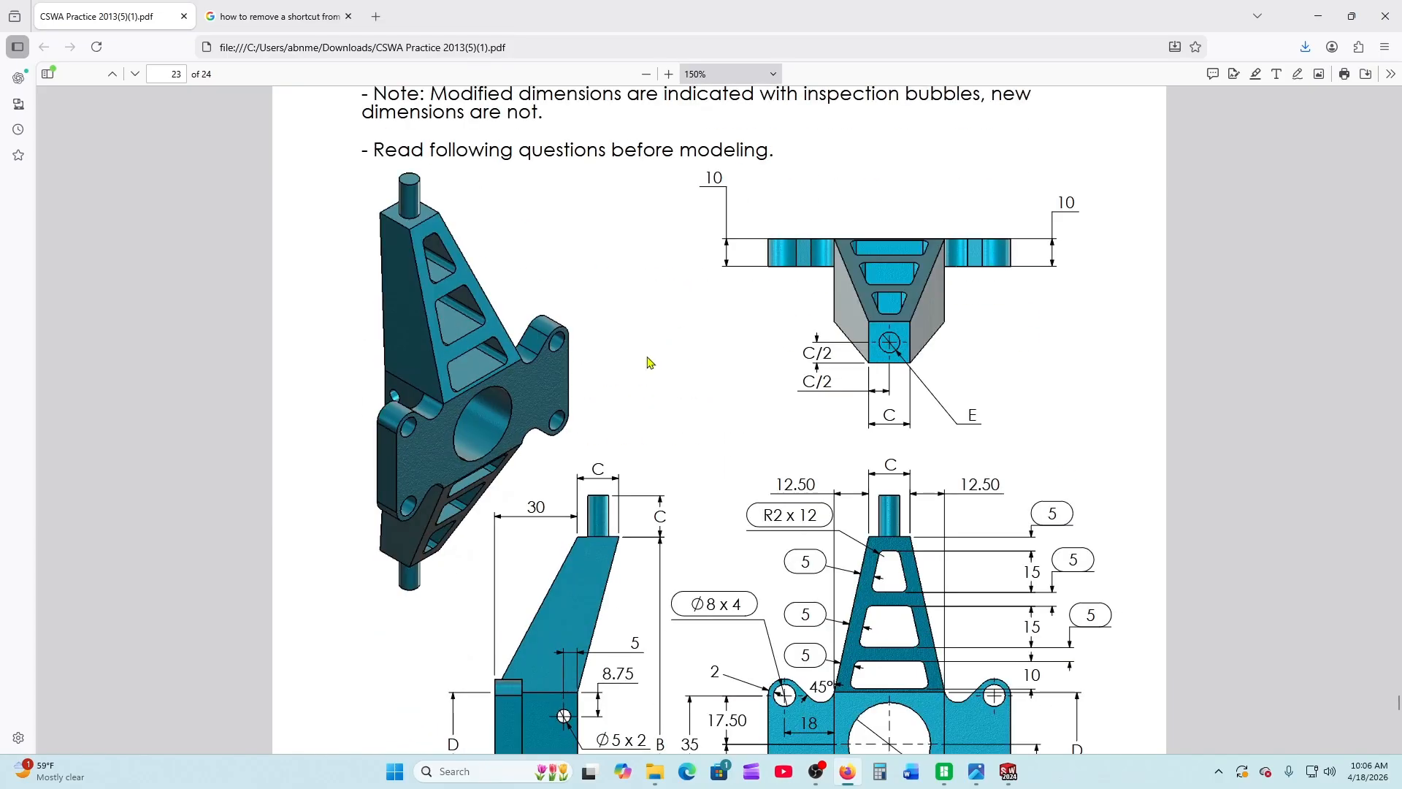